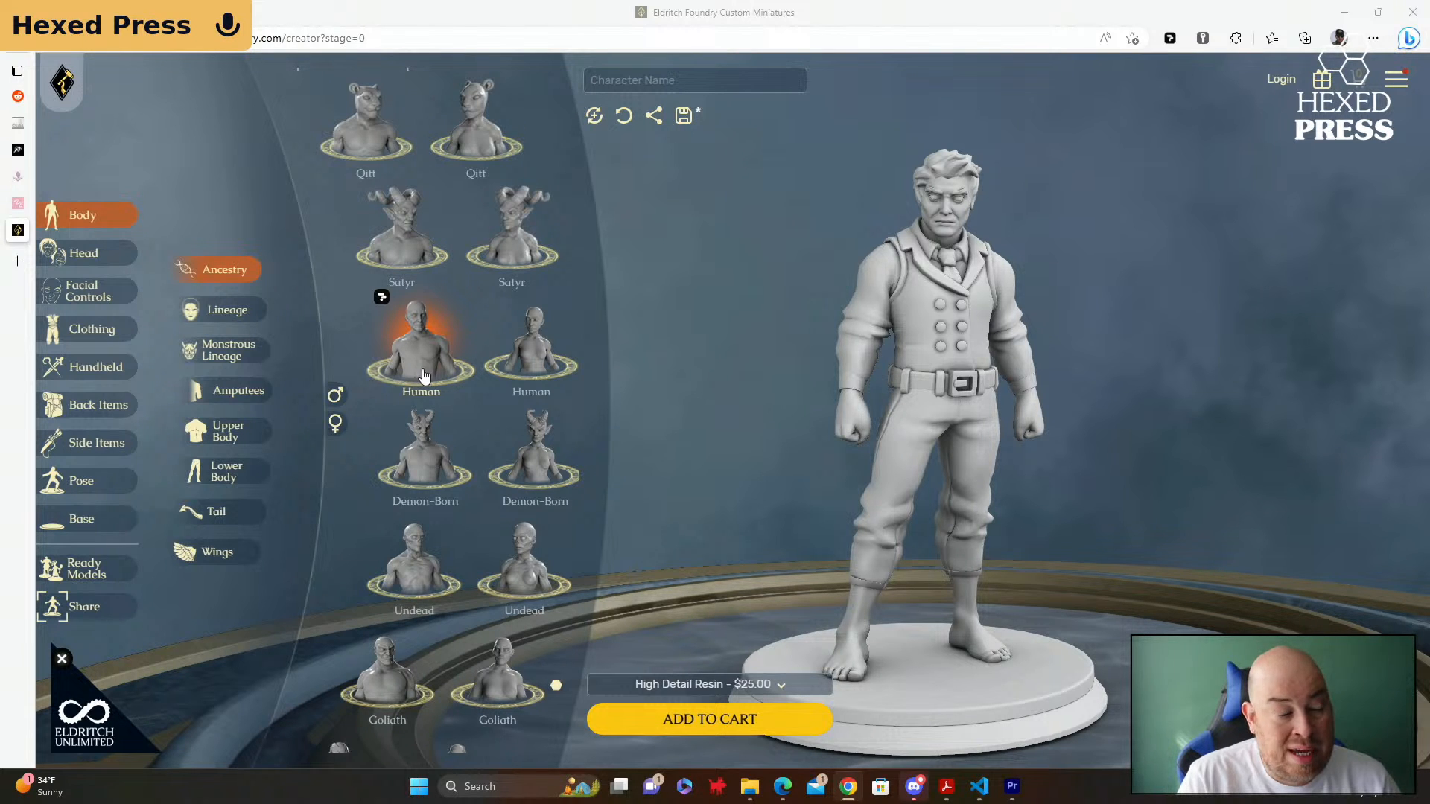
Step: Try the female Human ancestry on the figure and switch back to the male Human
click(423, 367)
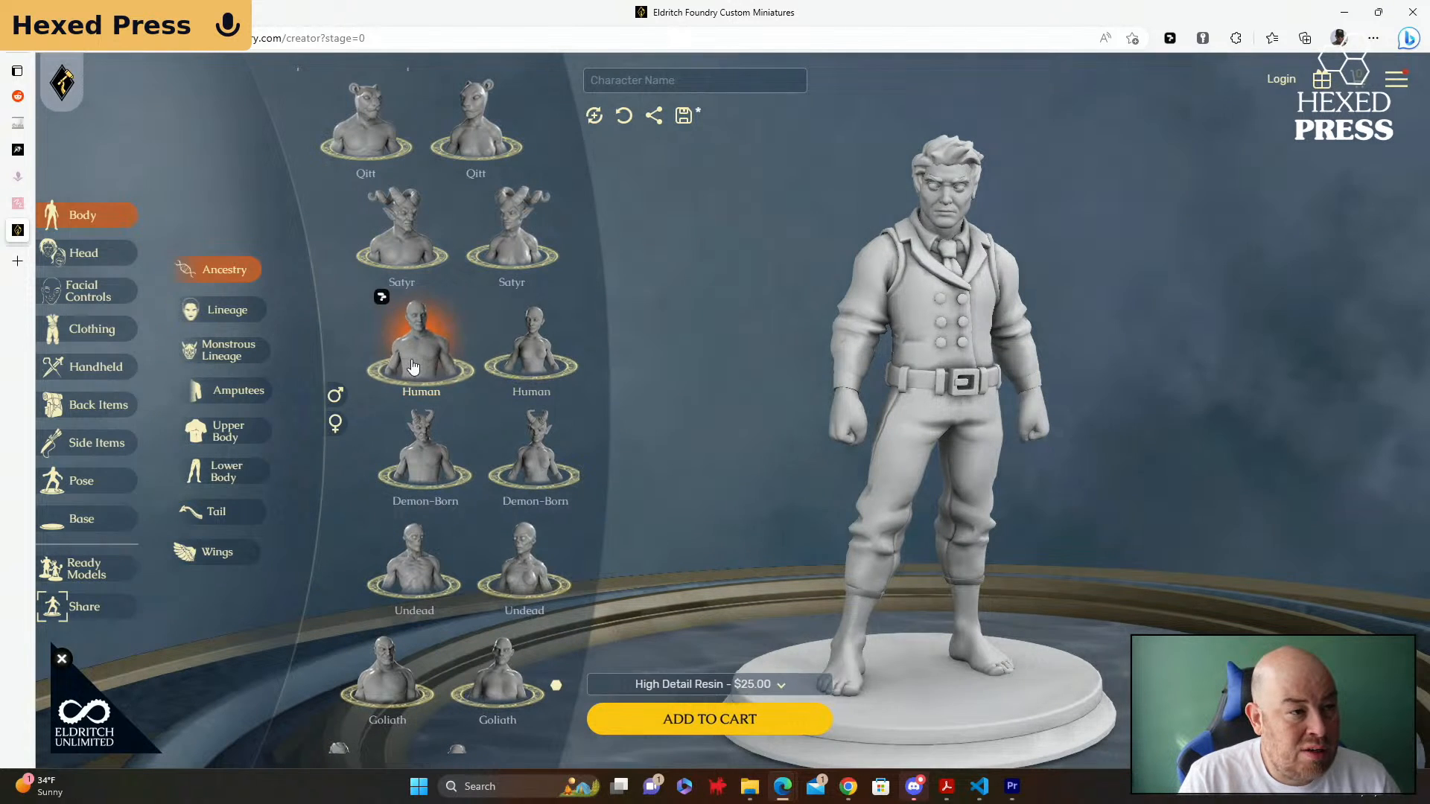
mouse_move(413, 367)
mouse_down()
mouse_move(494, 295)
mouse_move(680, 319)
mouse_move(932, 306)
mouse_move(654, 303)
mouse_move(417, 328)
mouse_move(423, 356)
mouse_up()
click(545, 346)
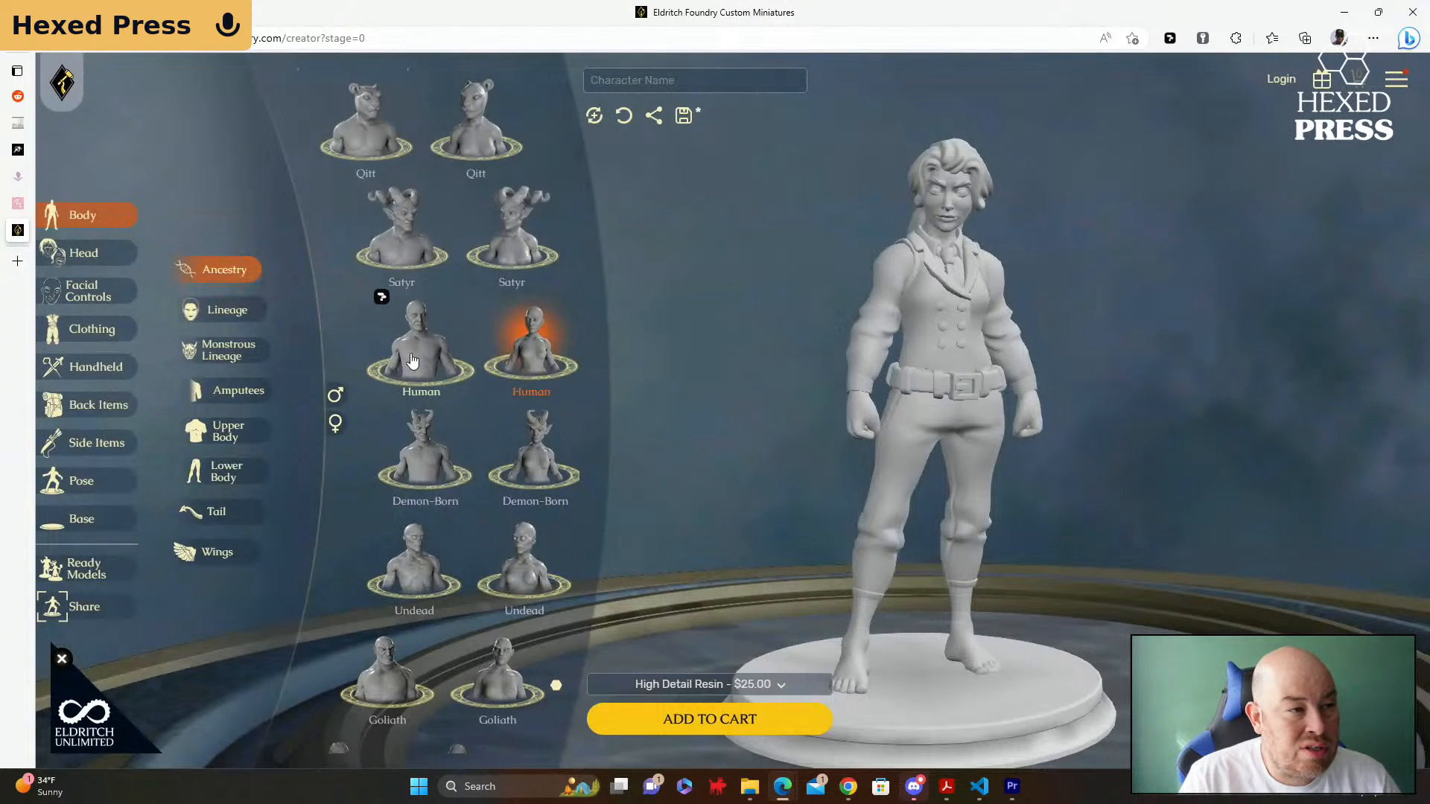
click(412, 360)
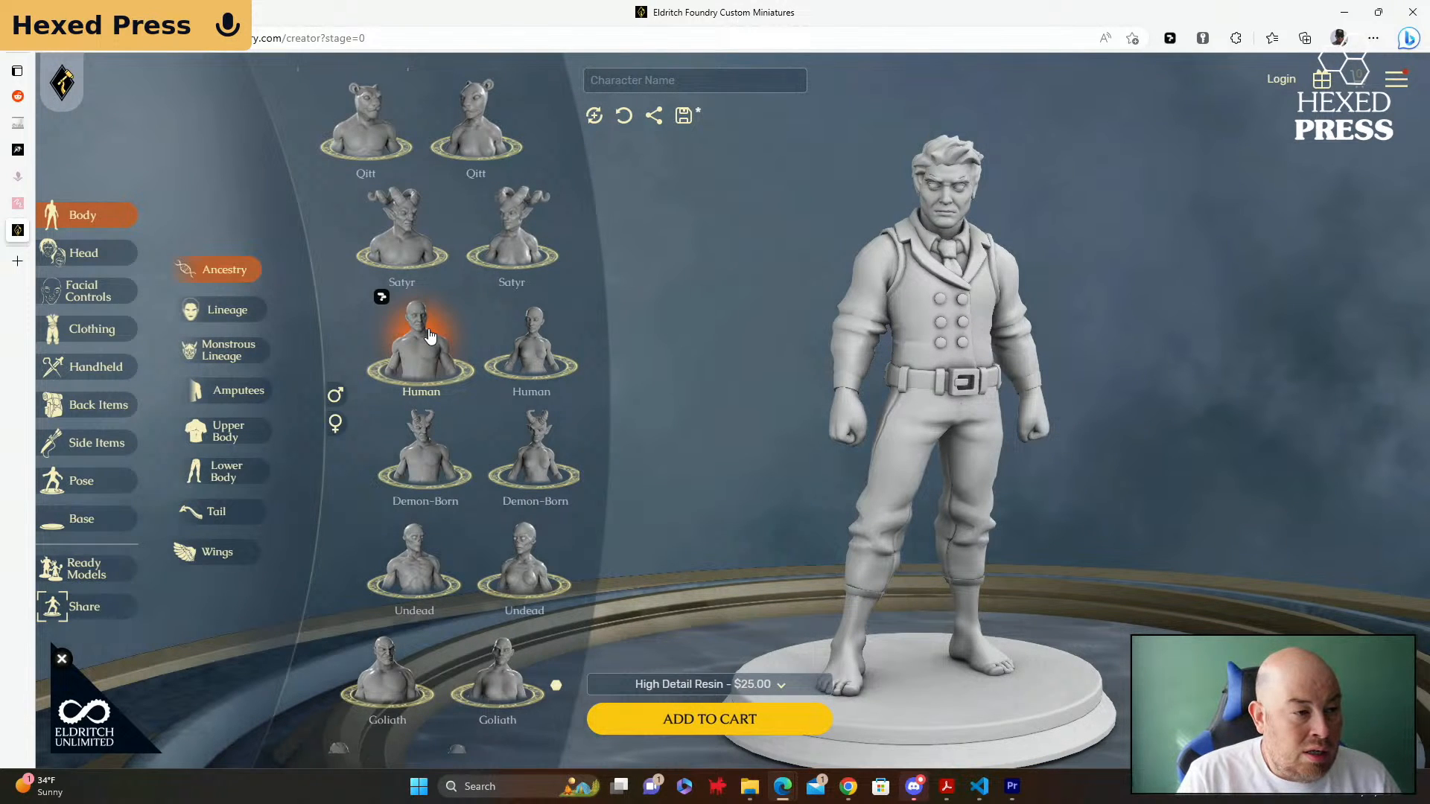
Step: Try the male Warghast ancestry on the figure and return to the male Human
scroll(431, 336, down, 1)
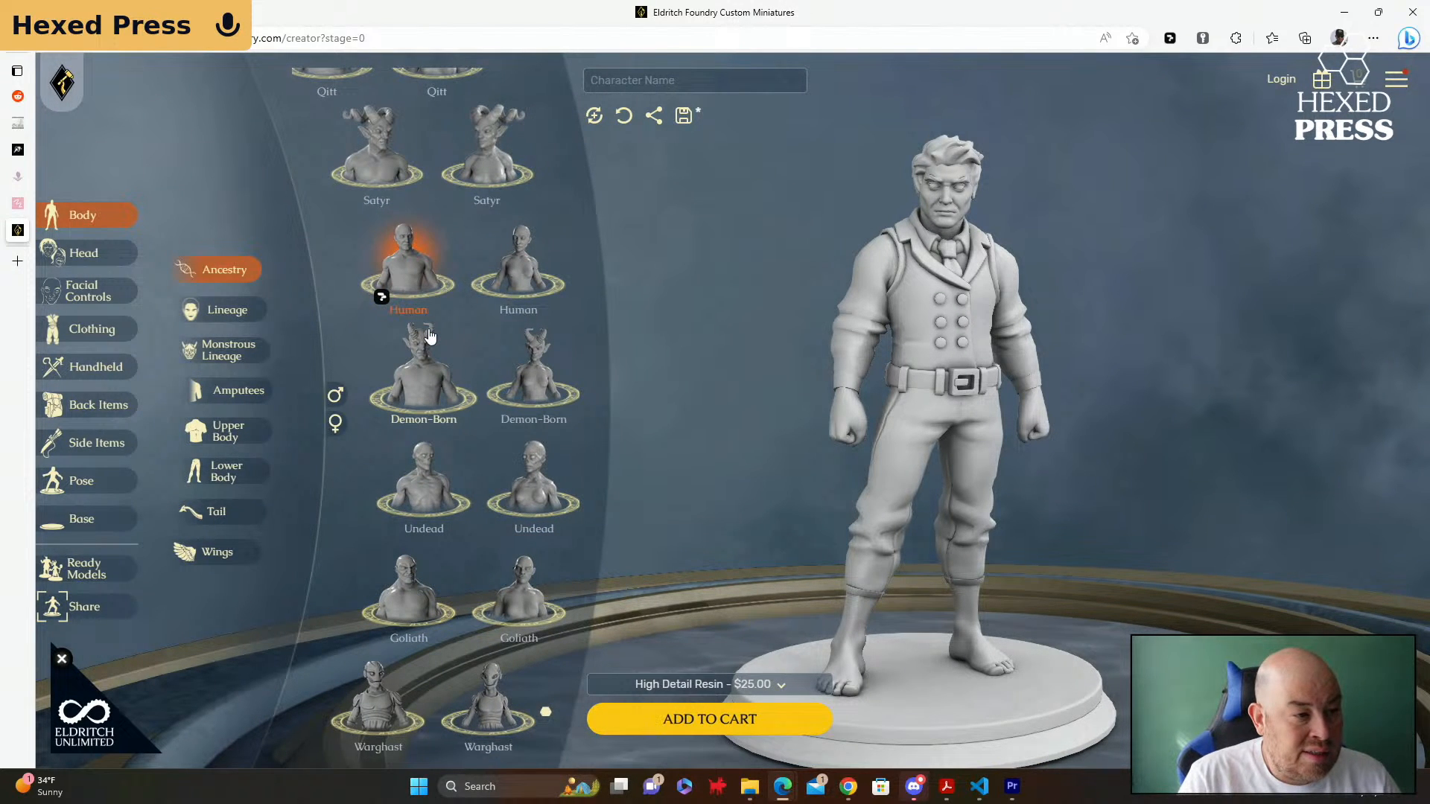
click(365, 699)
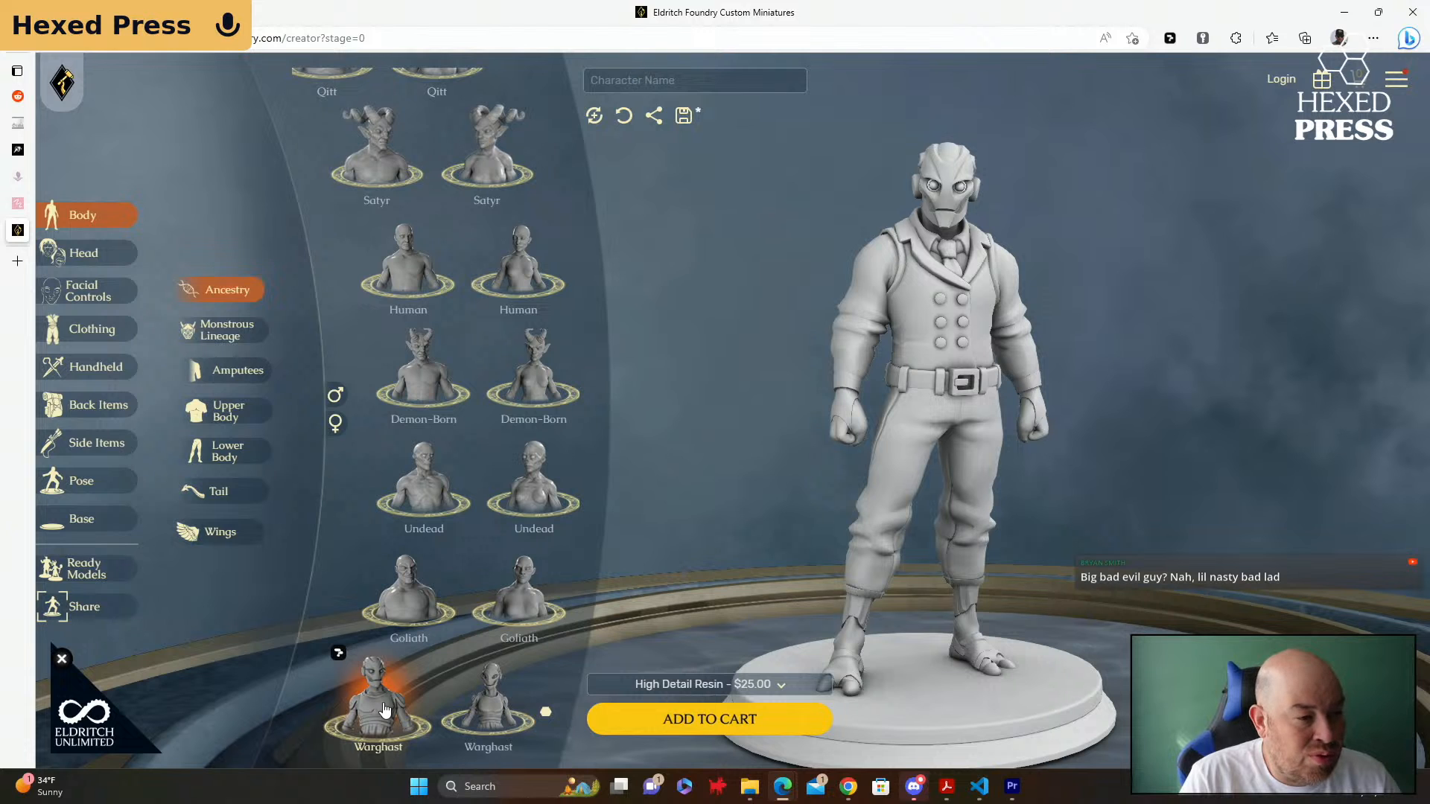
scroll(384, 707, up, 1)
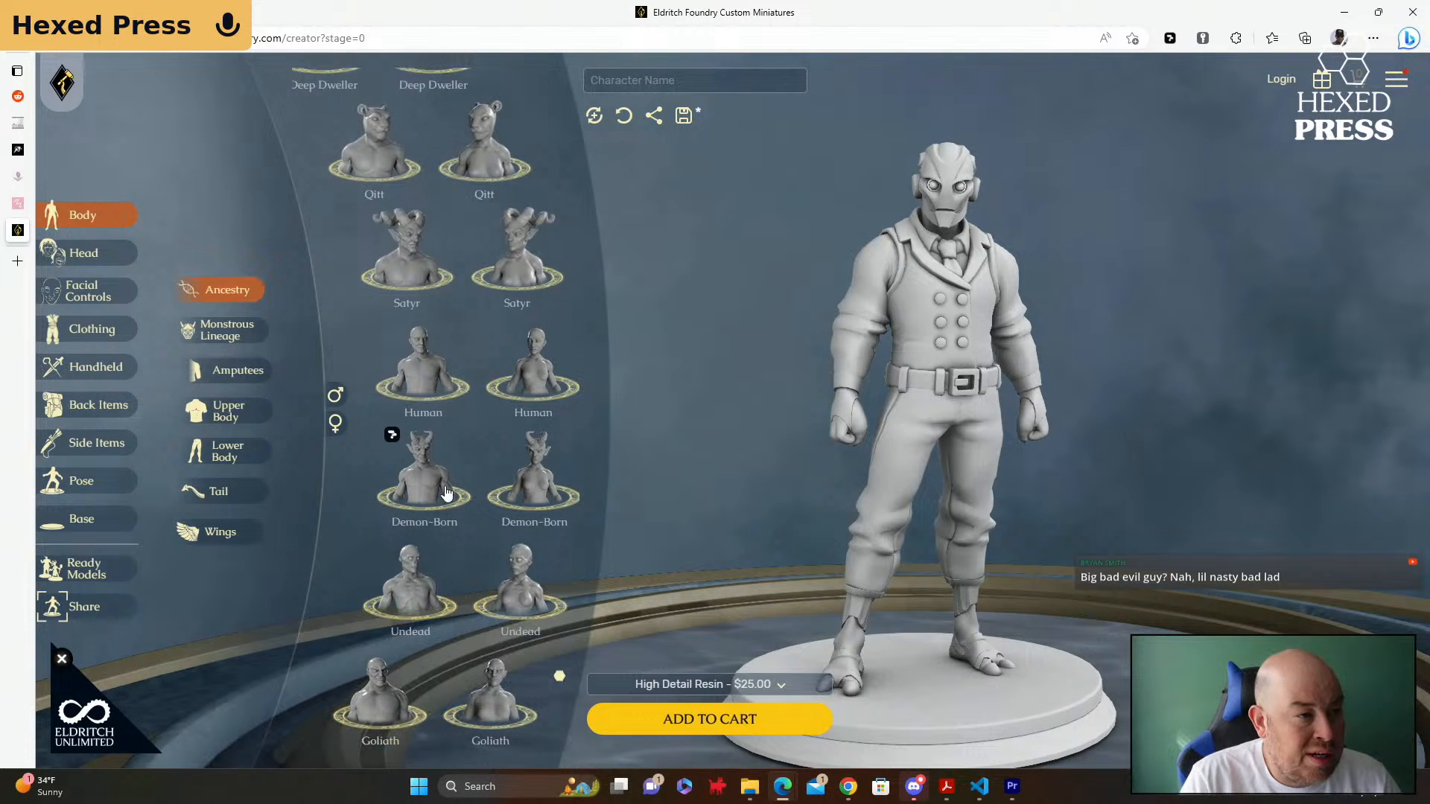
click(429, 393)
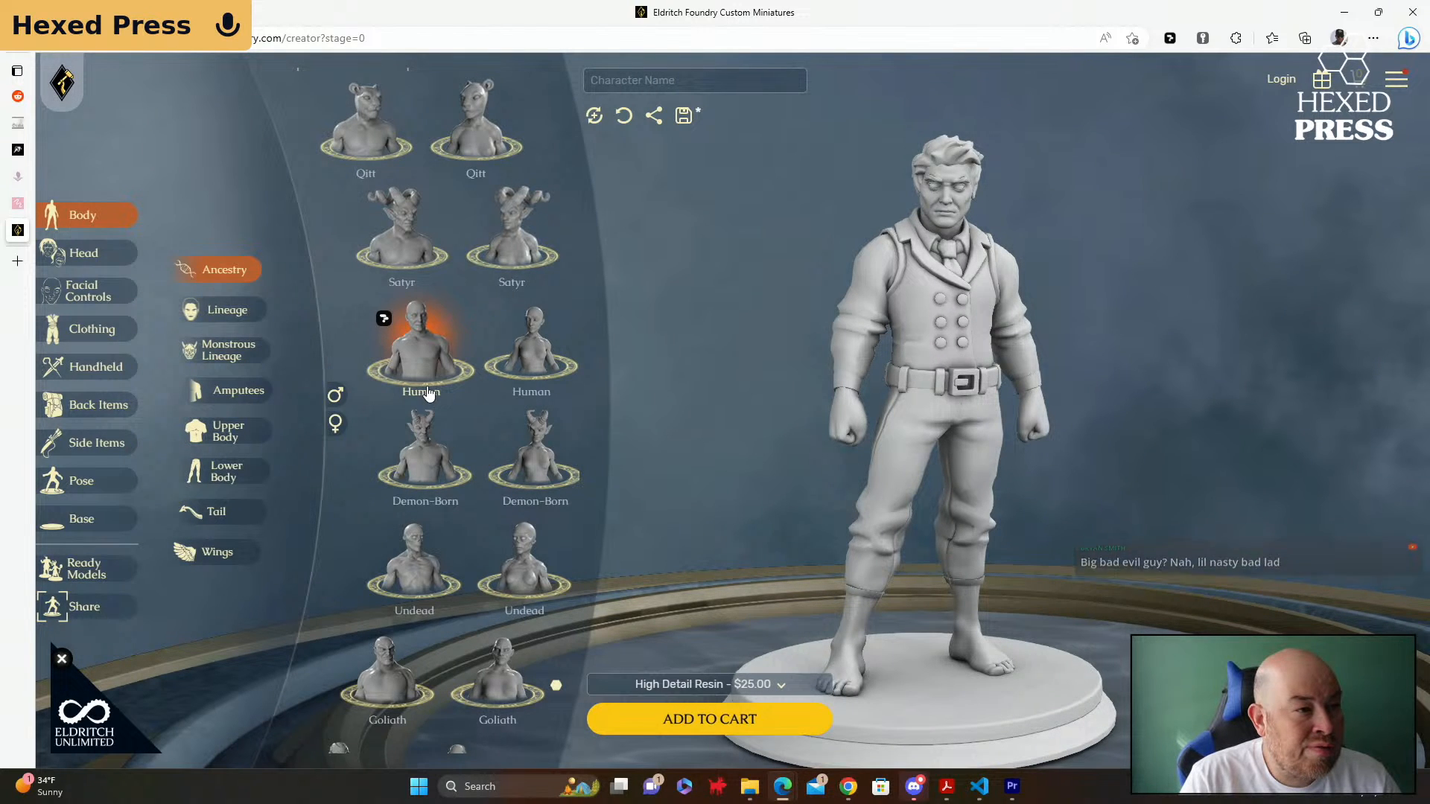
Step: Look through the available ancestries from Human up to Elf and back down to Human
scroll(429, 393, up, 3)
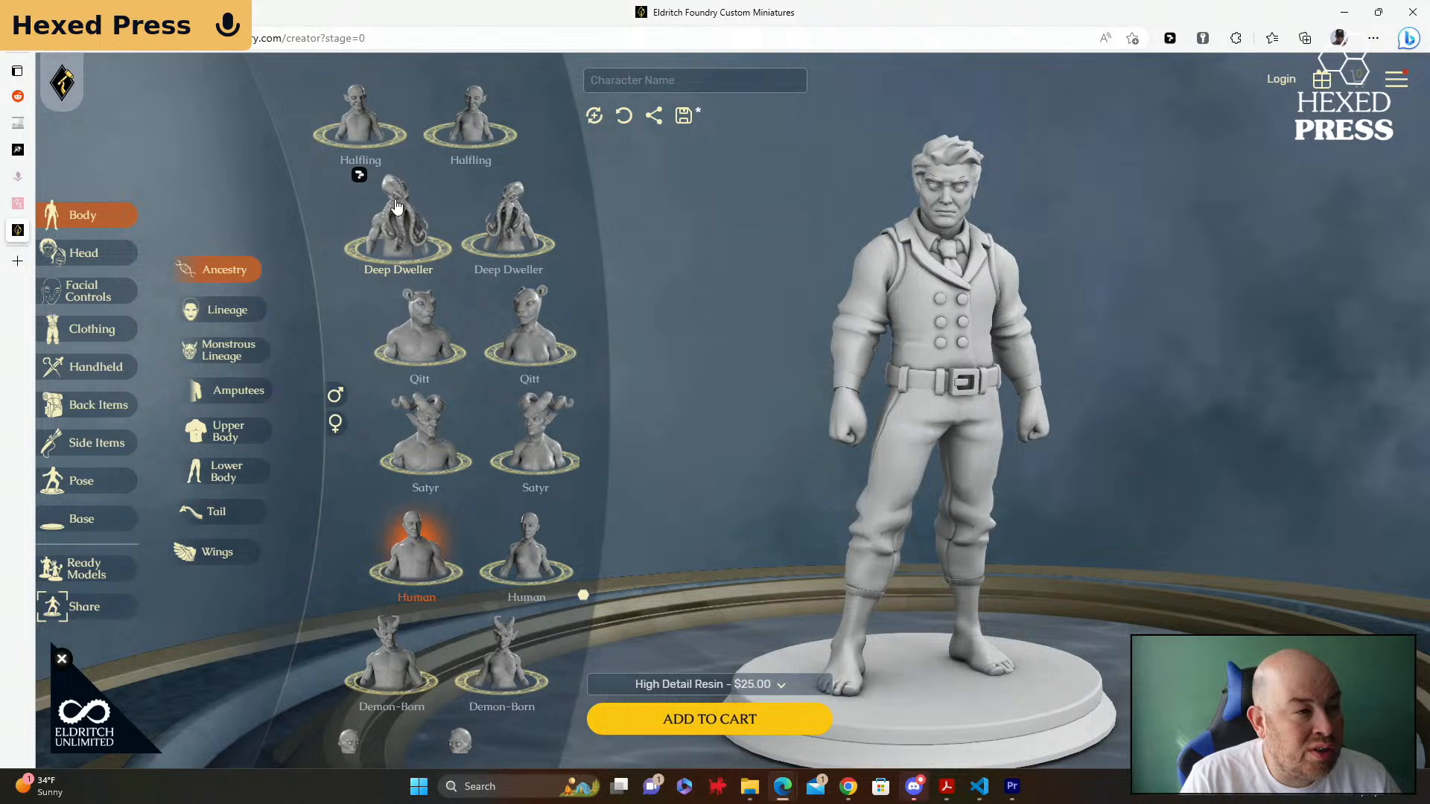
scroll(409, 248, up, 2)
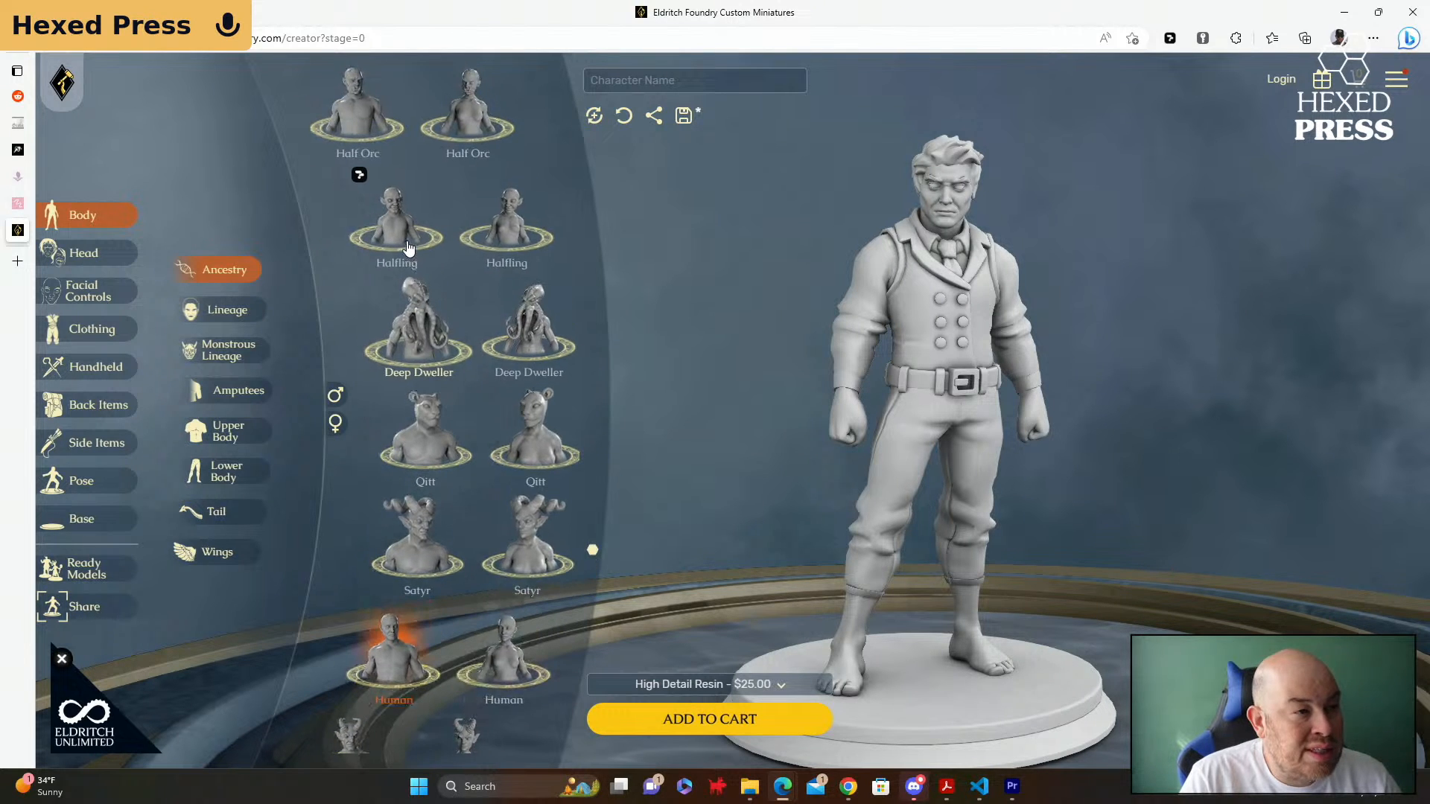
scroll(409, 248, up, 6)
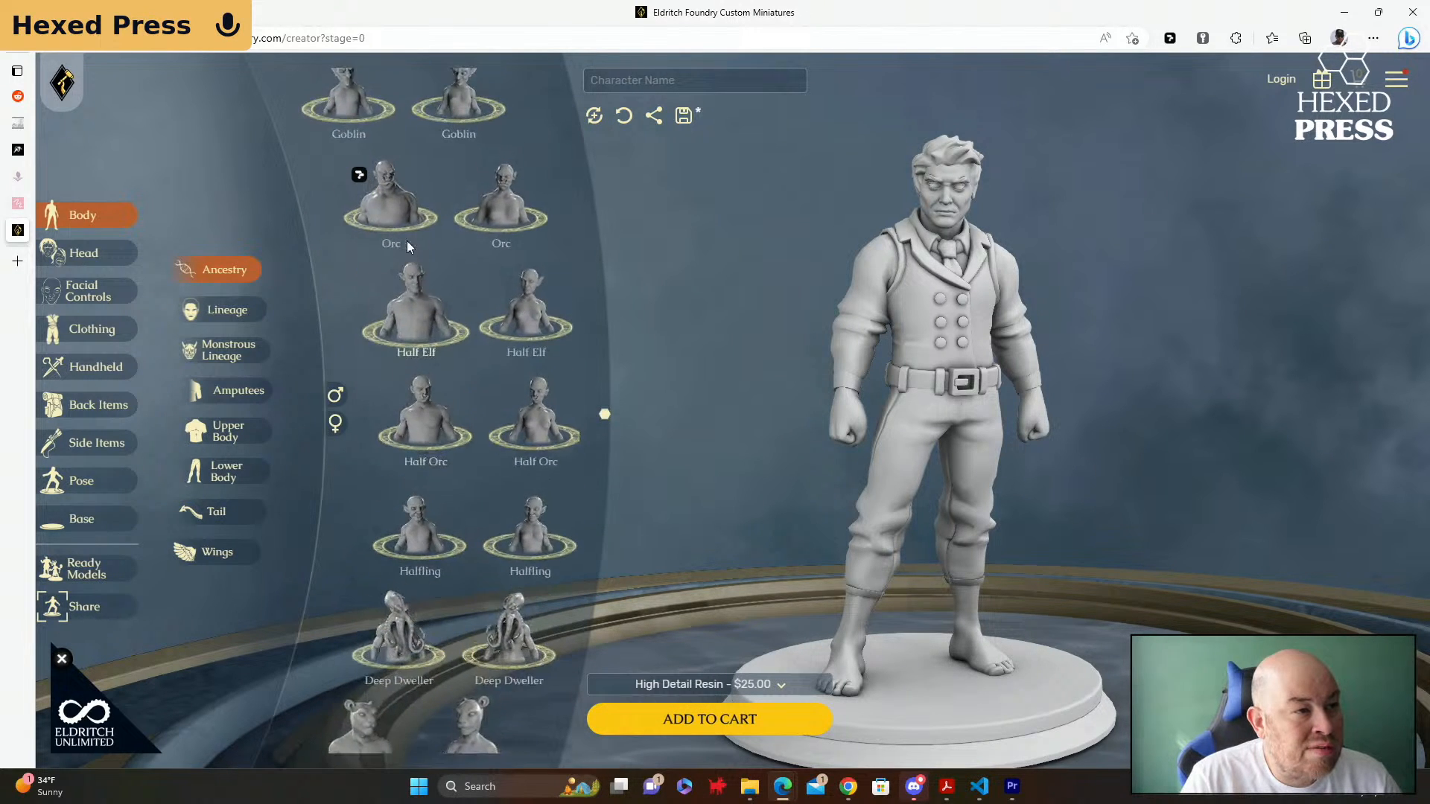
scroll(408, 248, up, 6)
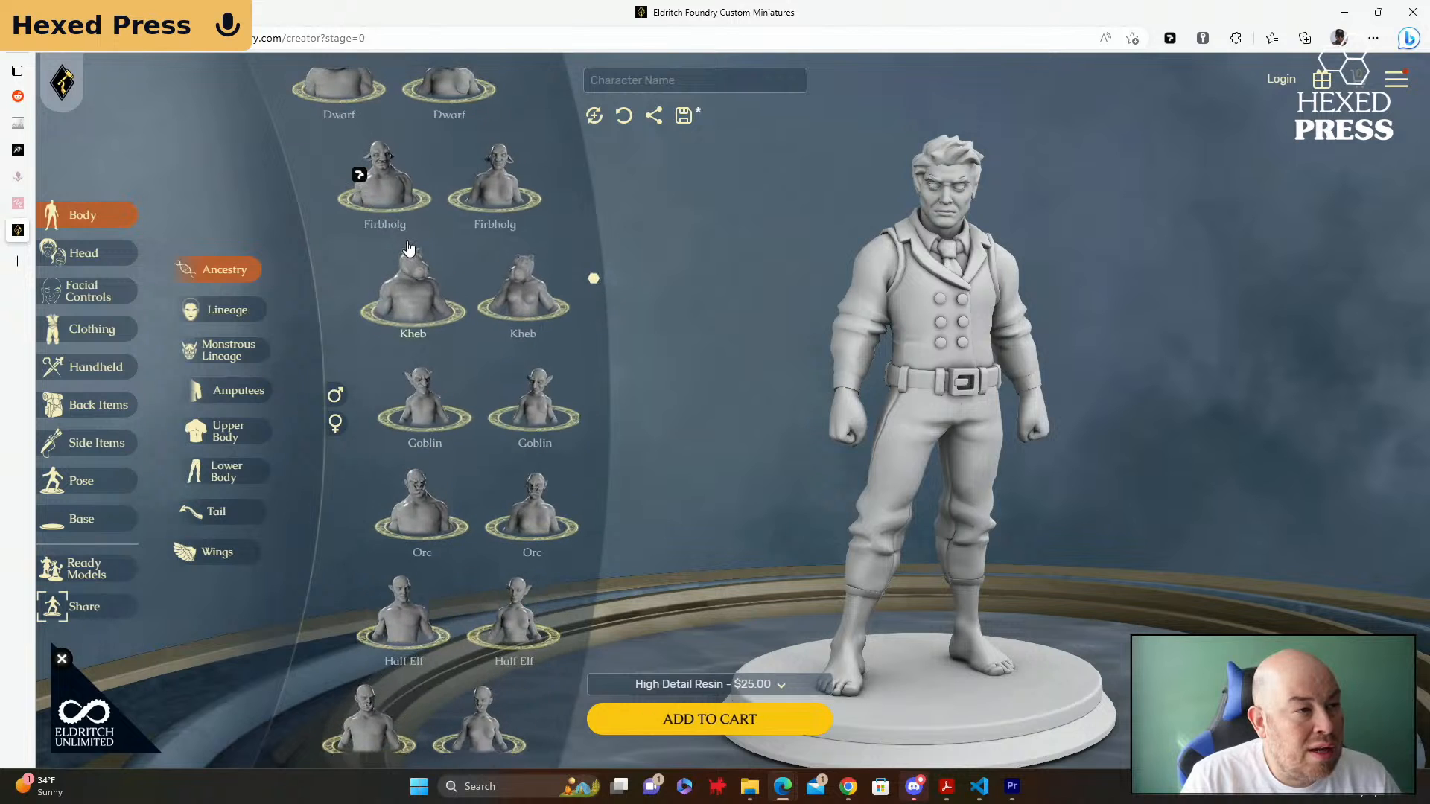
scroll(408, 248, up, 4)
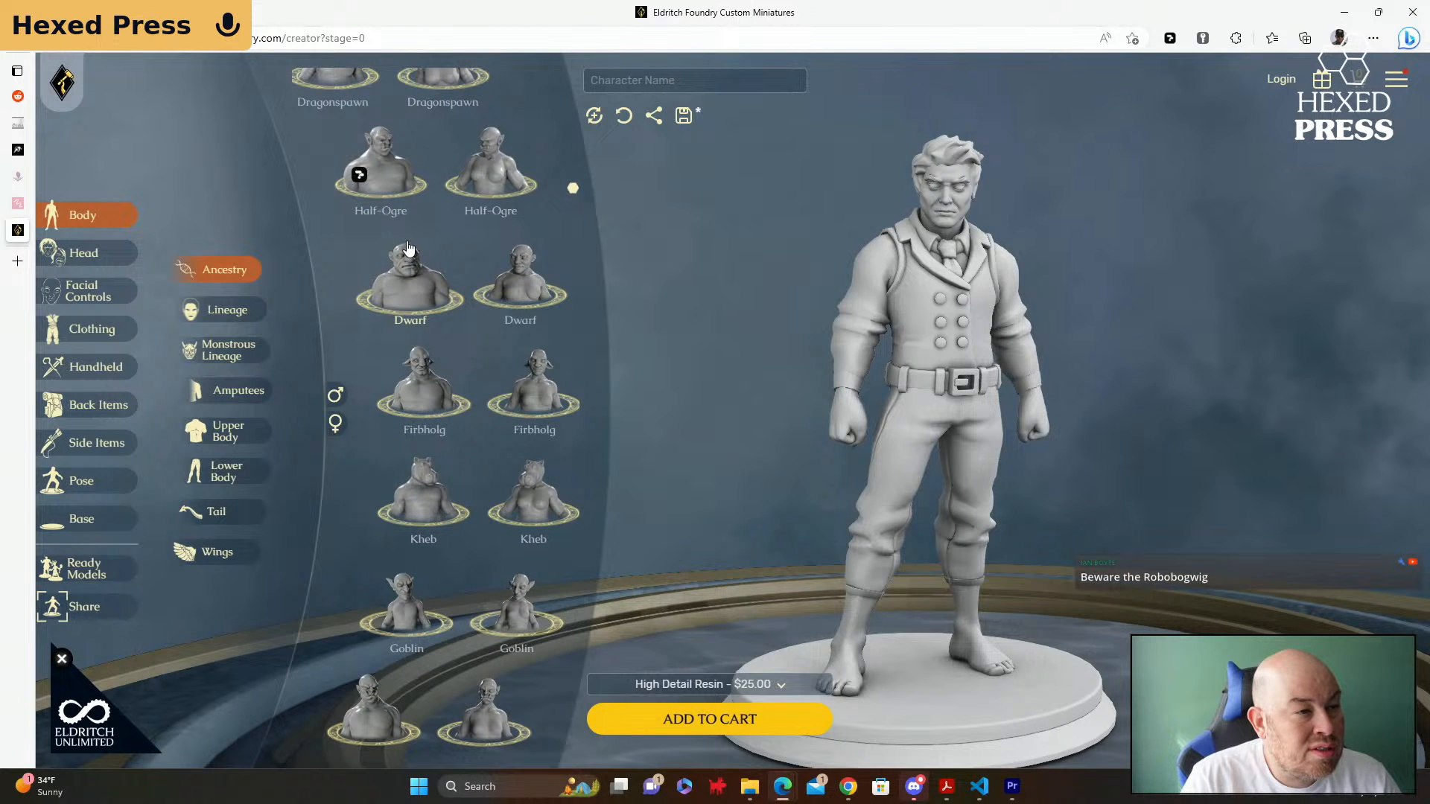
scroll(409, 248, up, 2)
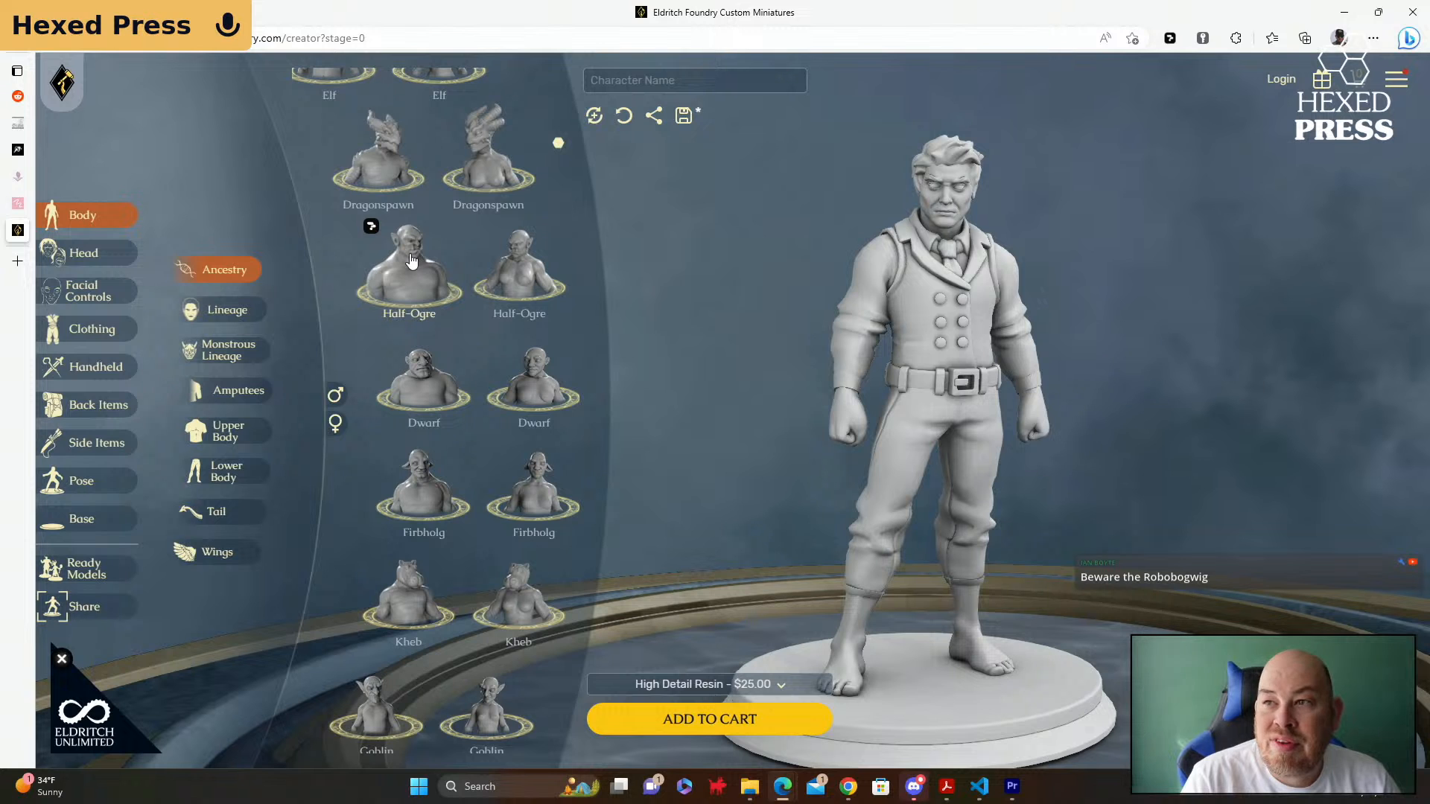
scroll(411, 260, up, 2)
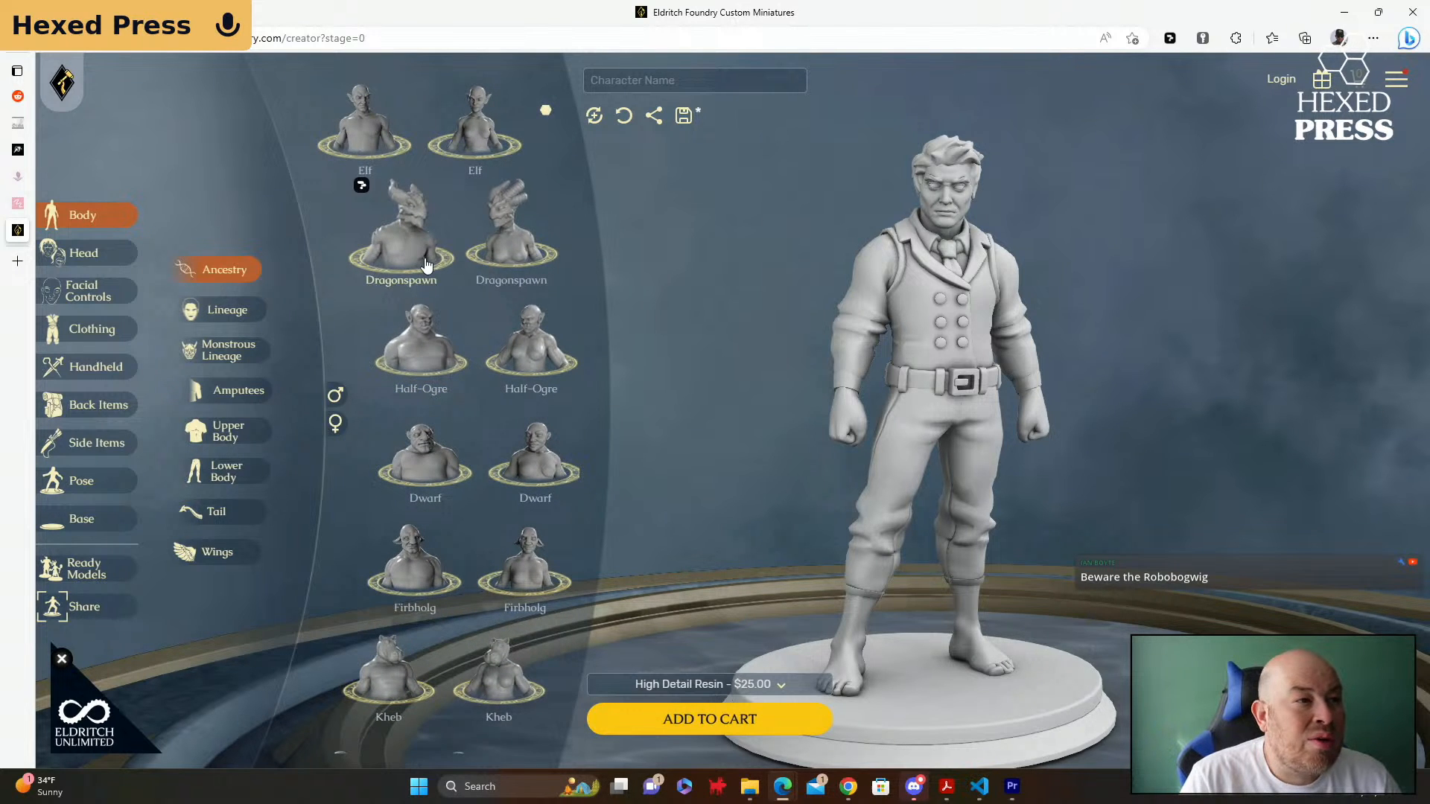
scroll(426, 265, down, 5)
scroll(426, 264, down, 5)
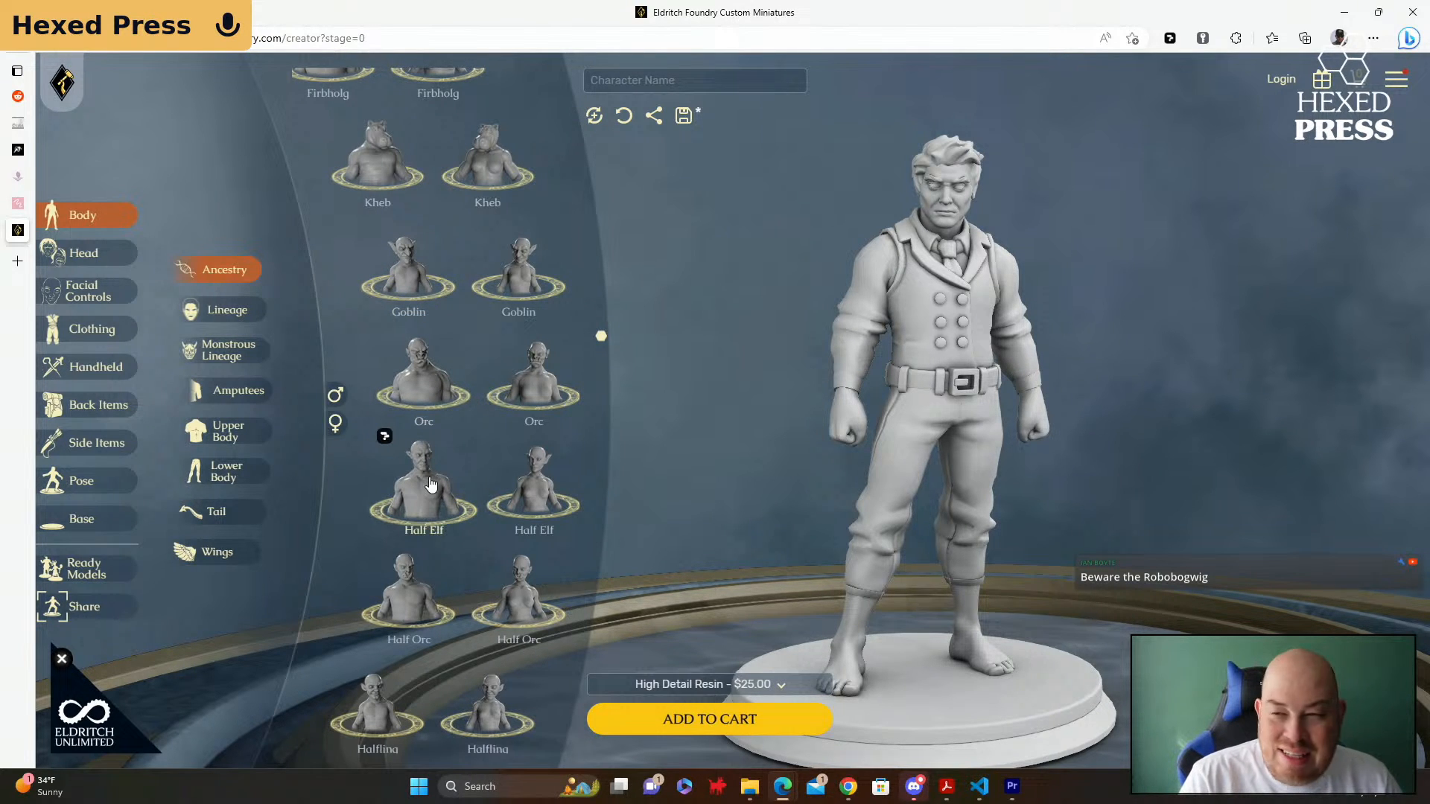
scroll(430, 485, down, 1)
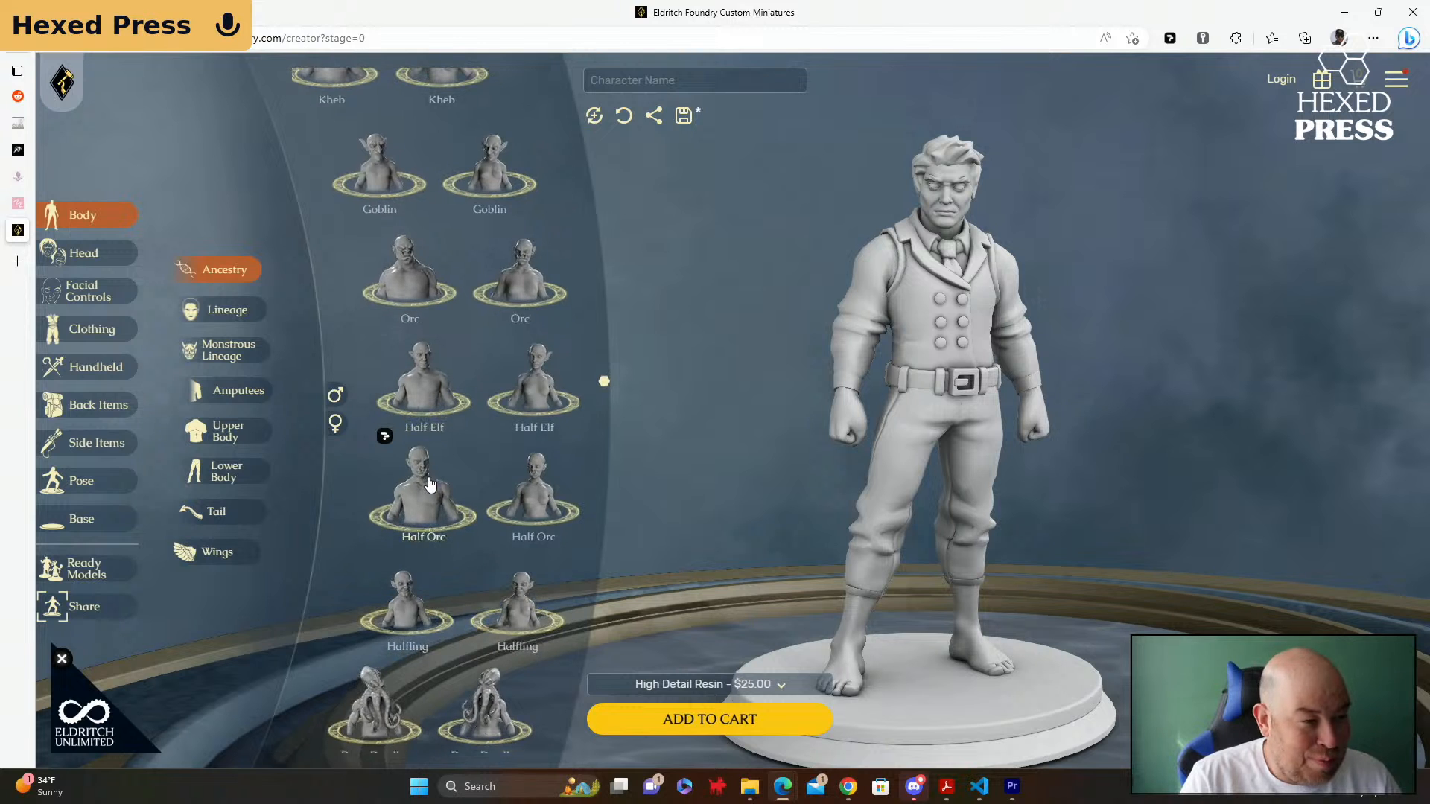
scroll(430, 485, down, 2)
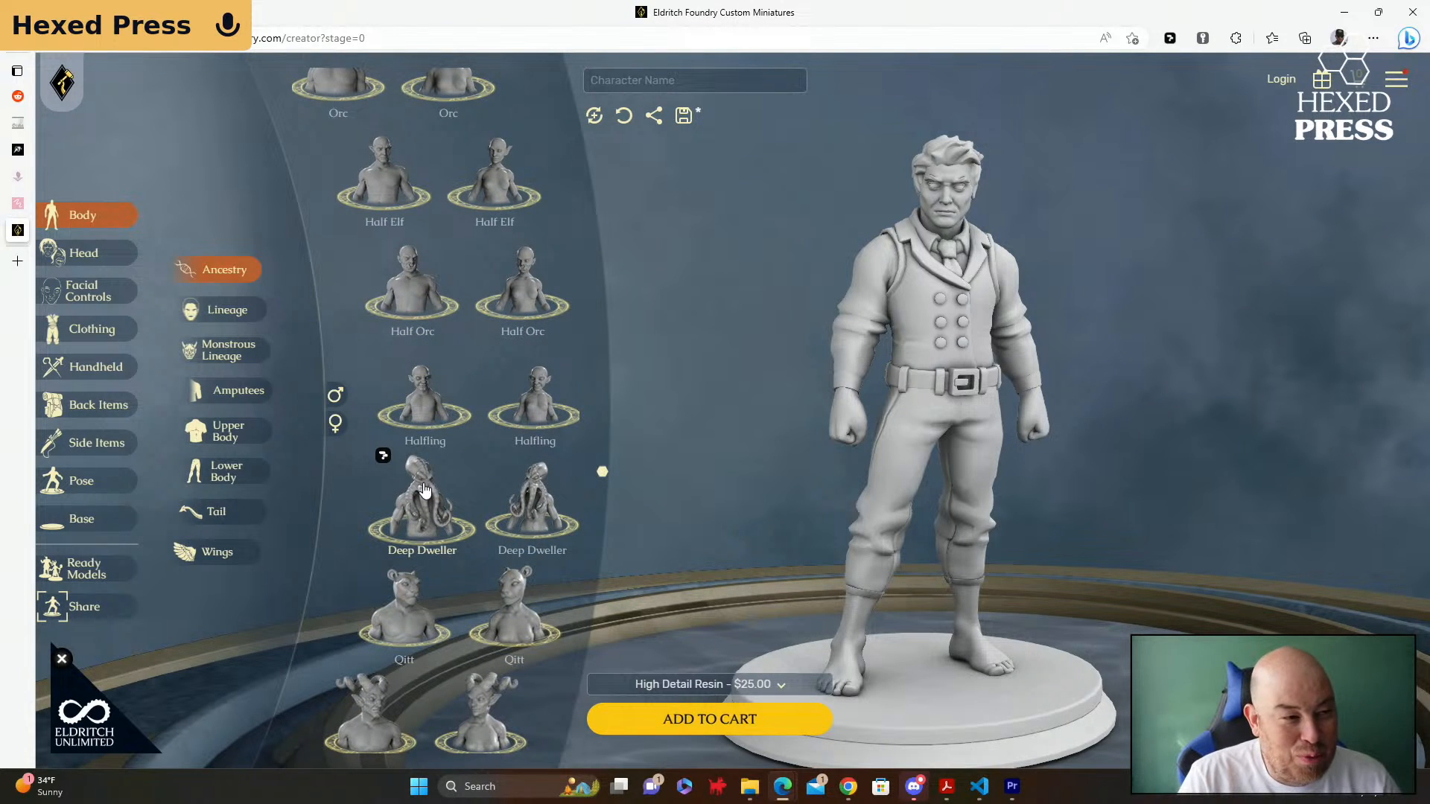
scroll(423, 490, down, 2)
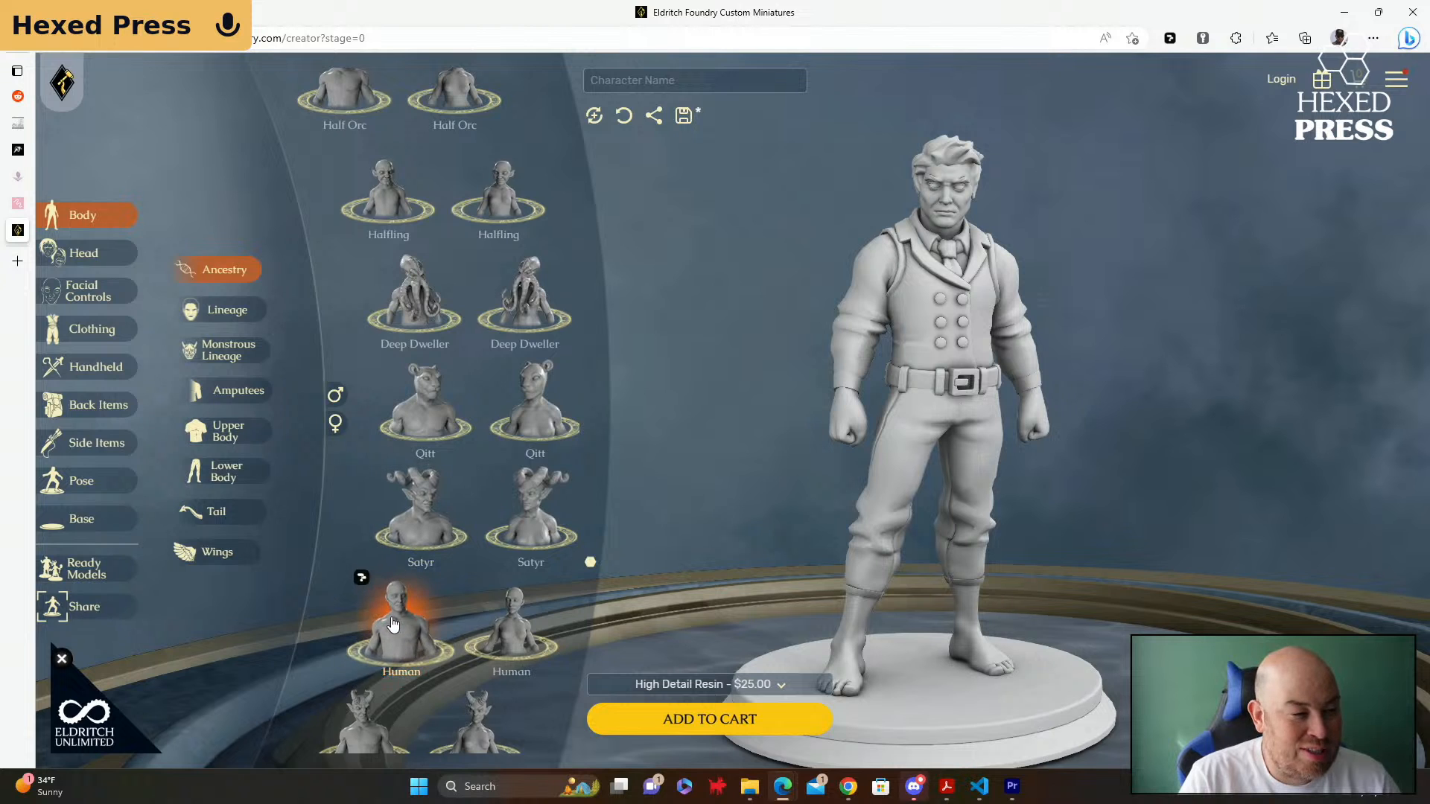
scroll(393, 625, down, 2)
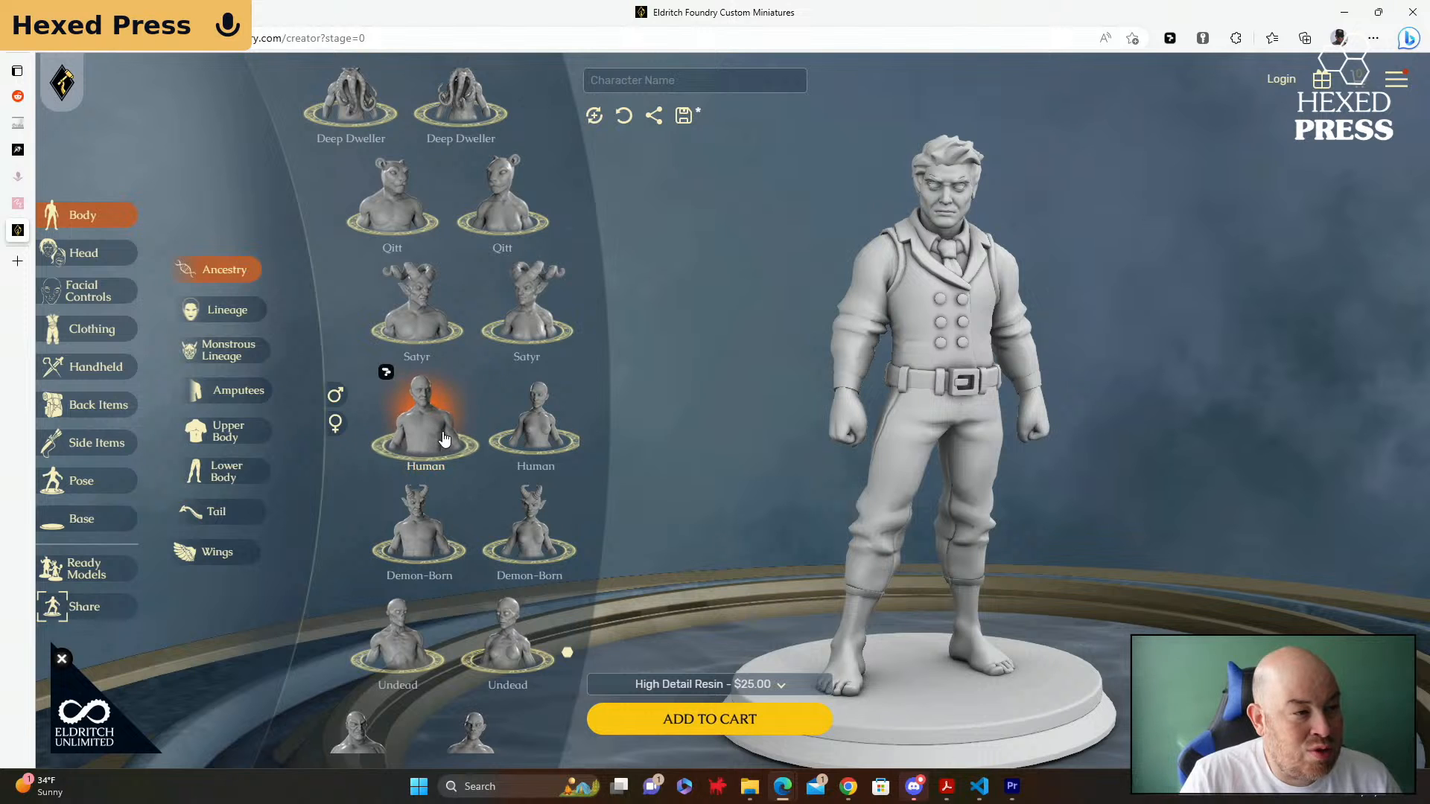
Step: Try the Adisa lineage on the human figure and restore the Haenir lineage
click(229, 316)
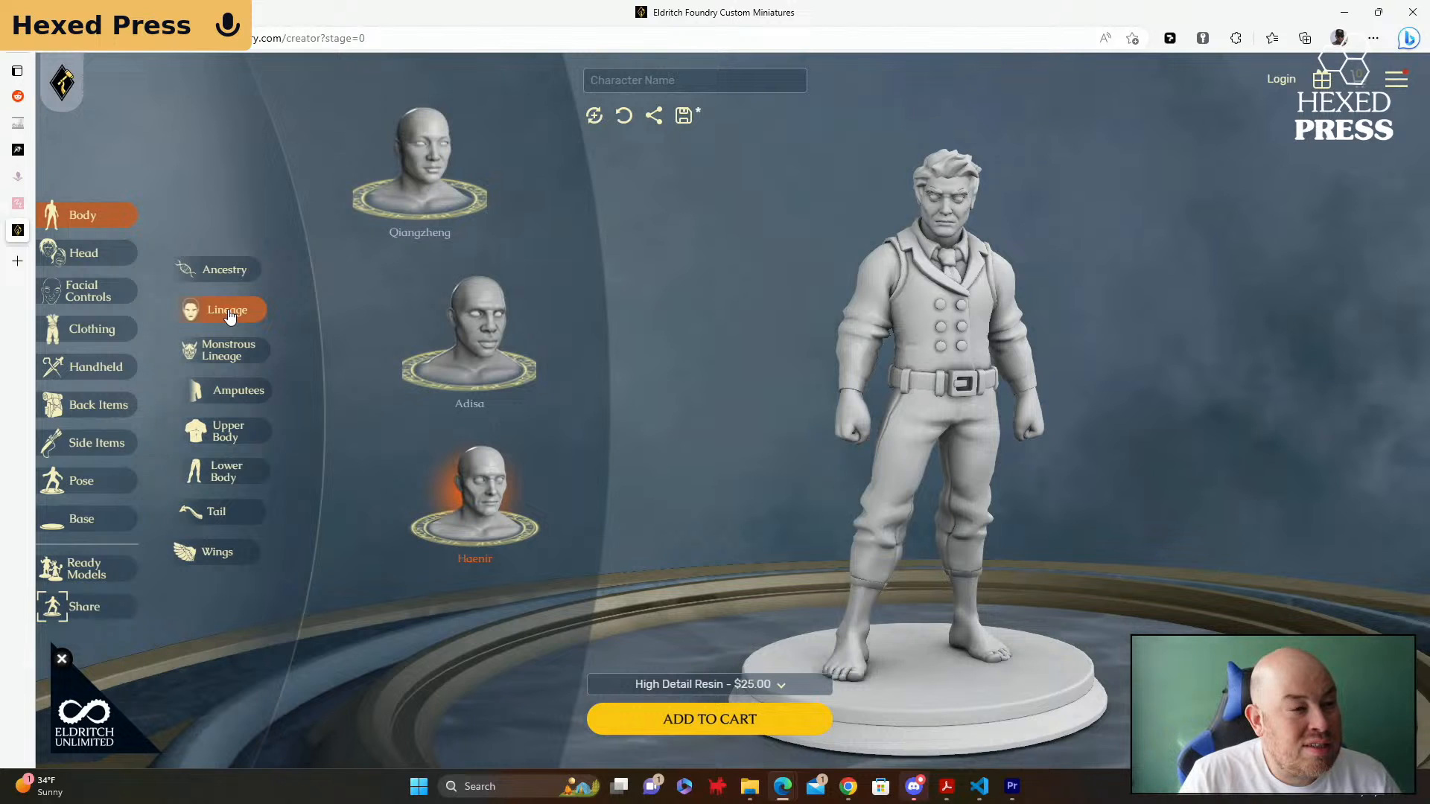
click(465, 360)
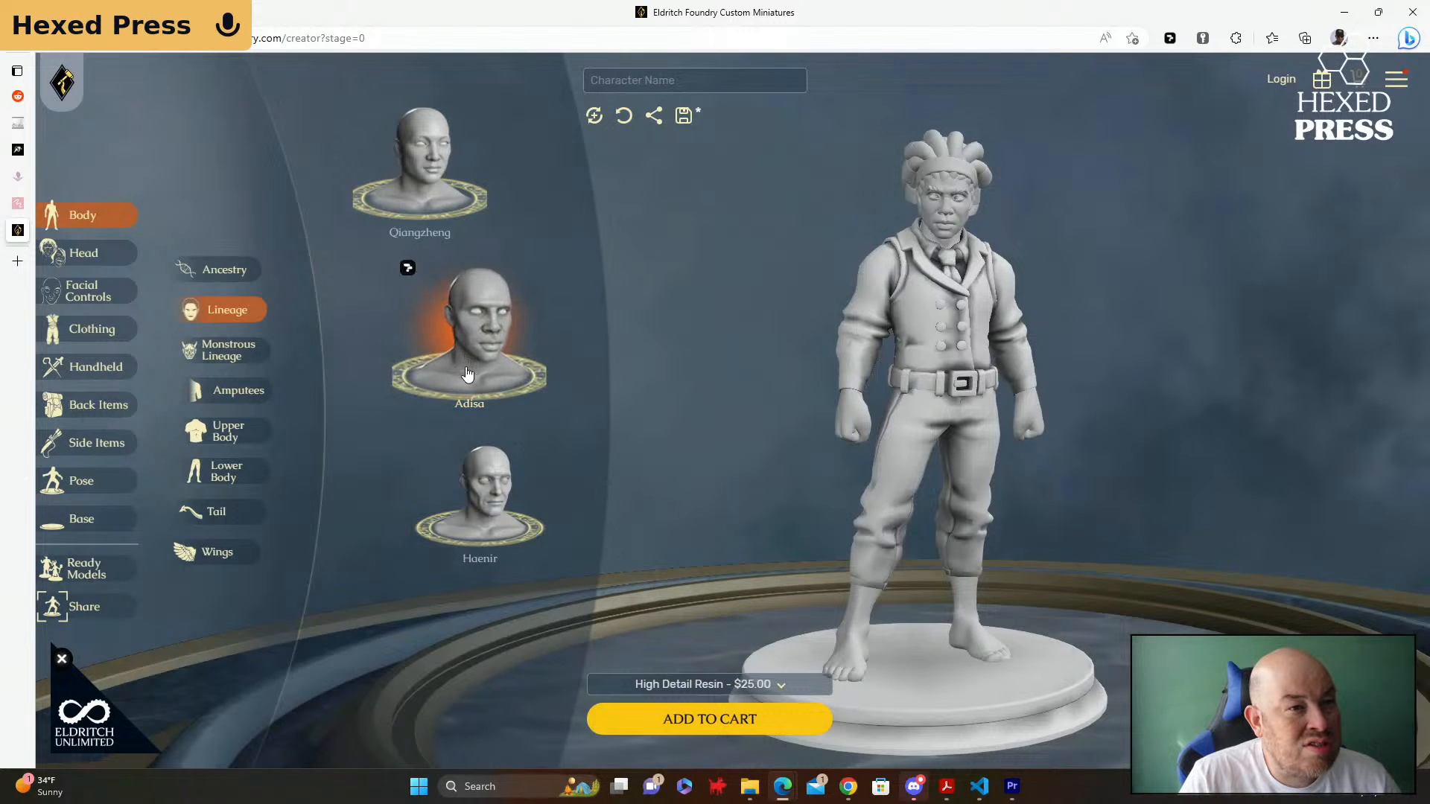
click(417, 447)
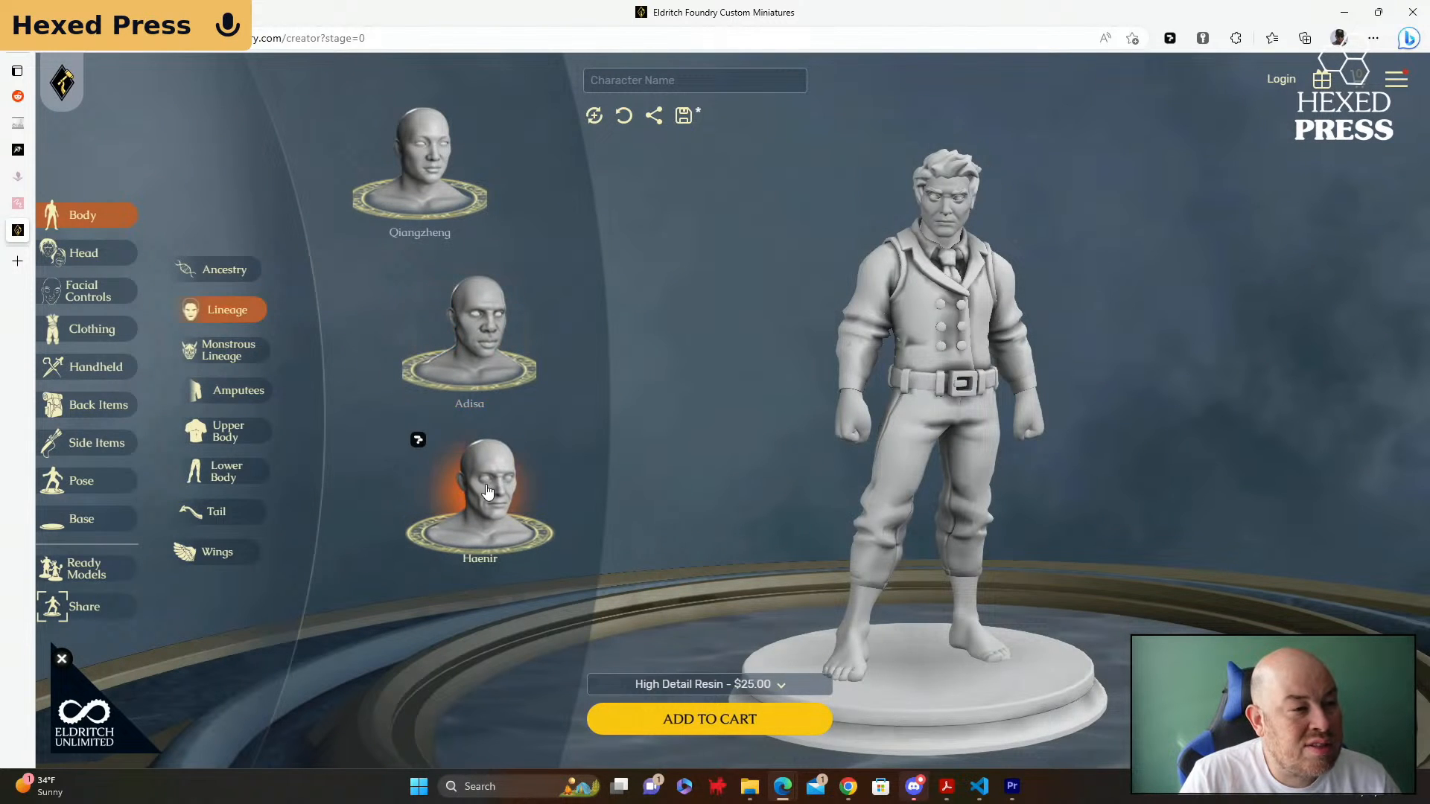
Step: Examine the monstrous lineage options and the amputee options for the figure
click(256, 354)
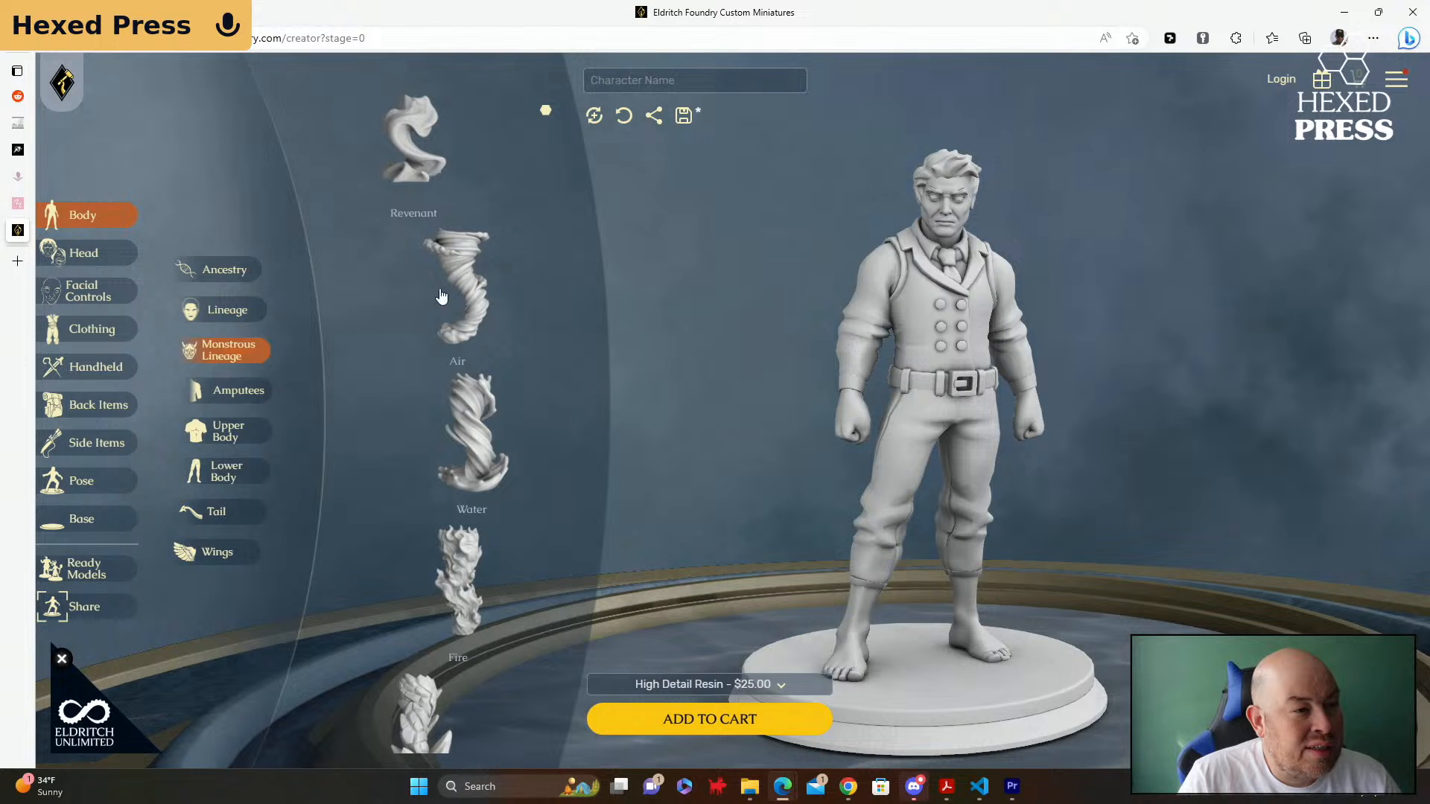
scroll(475, 289, down, 1)
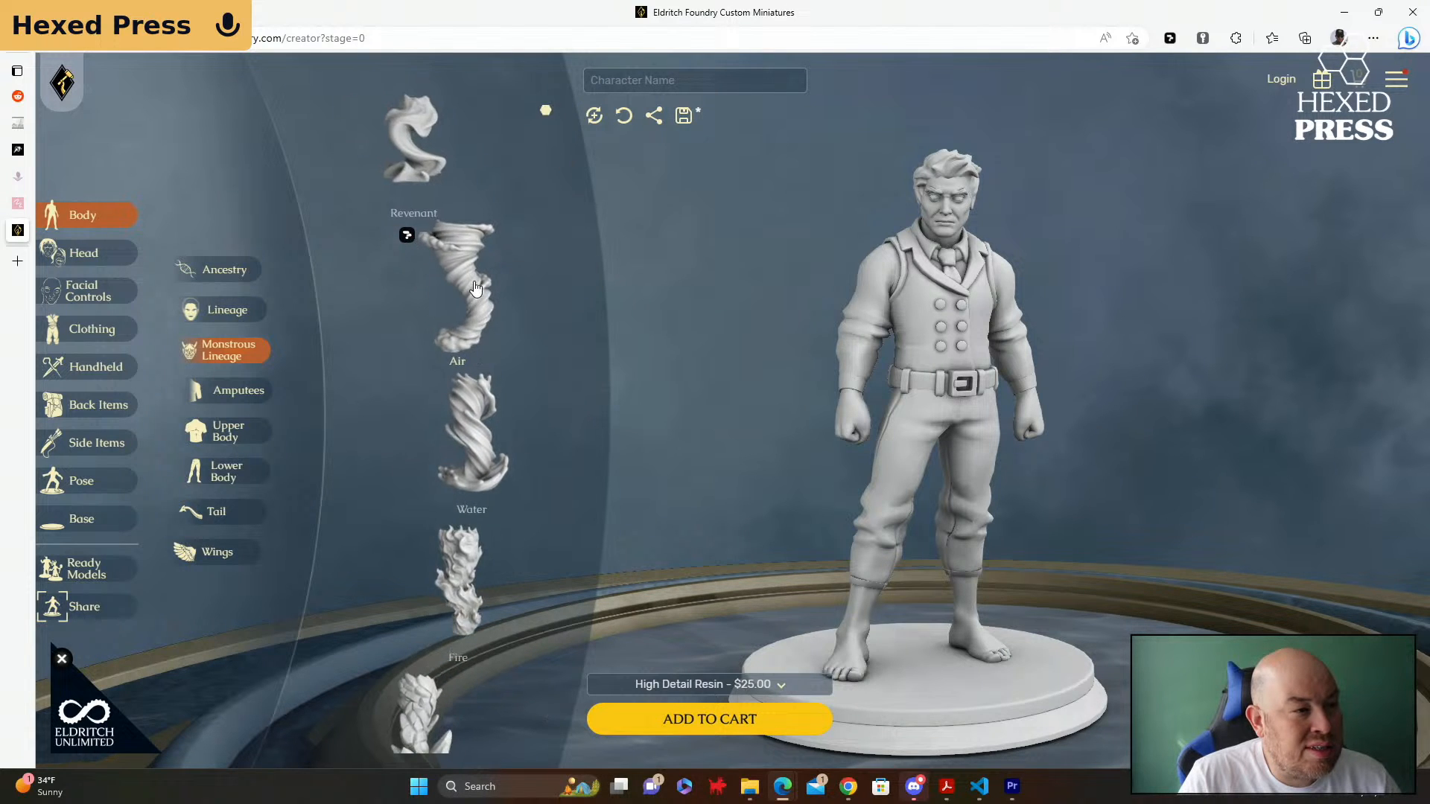
scroll(476, 288, up, 1)
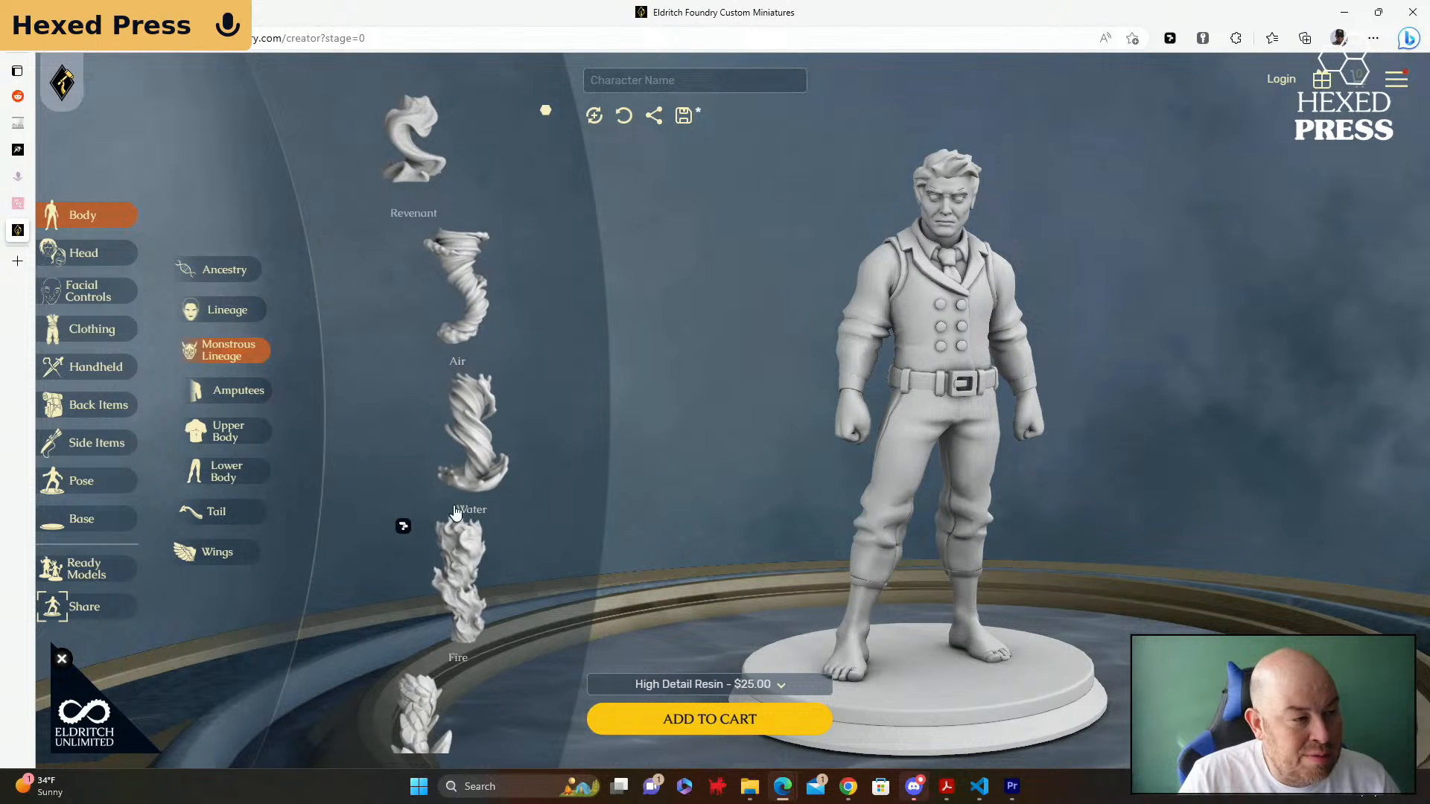
click(251, 400)
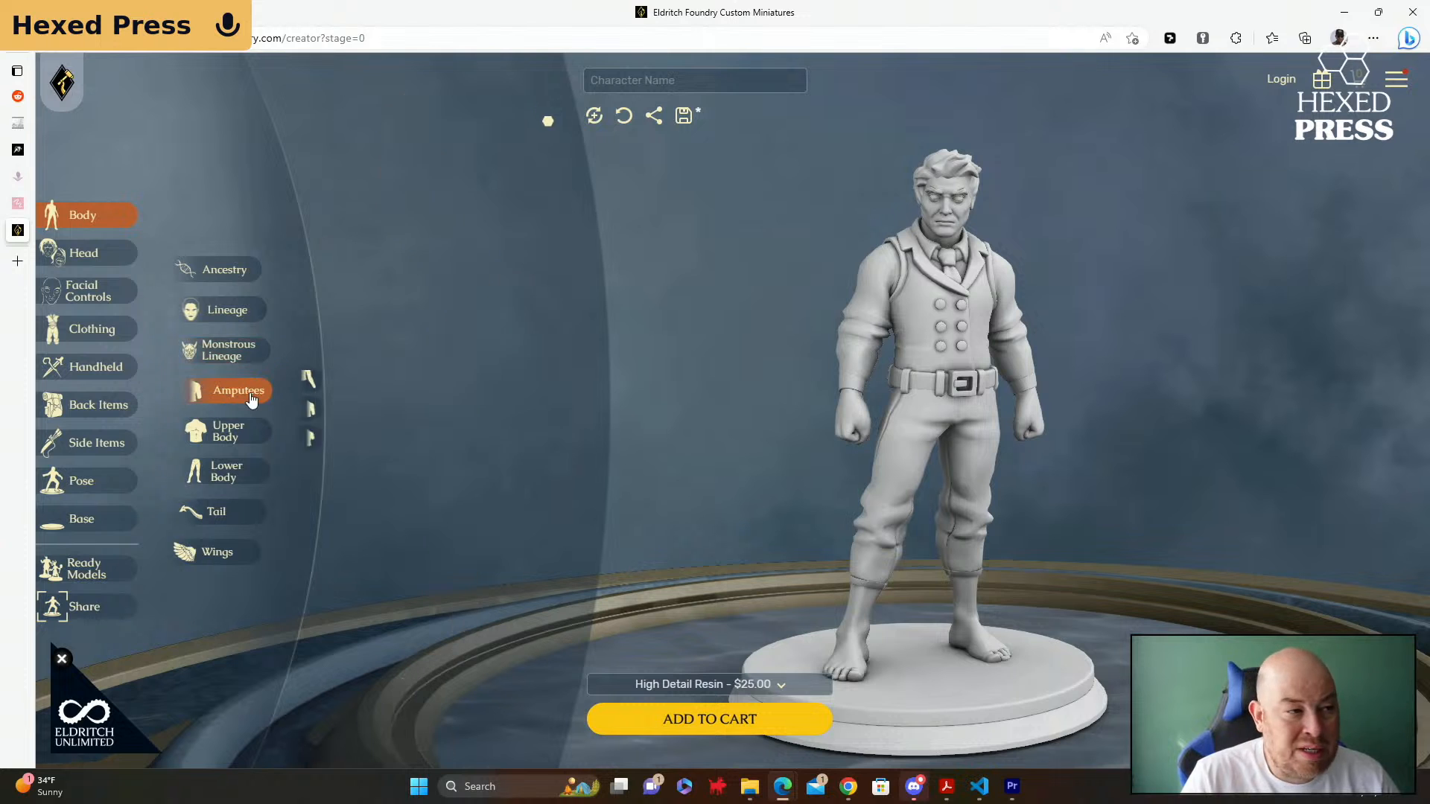
Step: Set the figure's shoulder width, chest on both sides and arm mass on both sides to their minimum
click(245, 442)
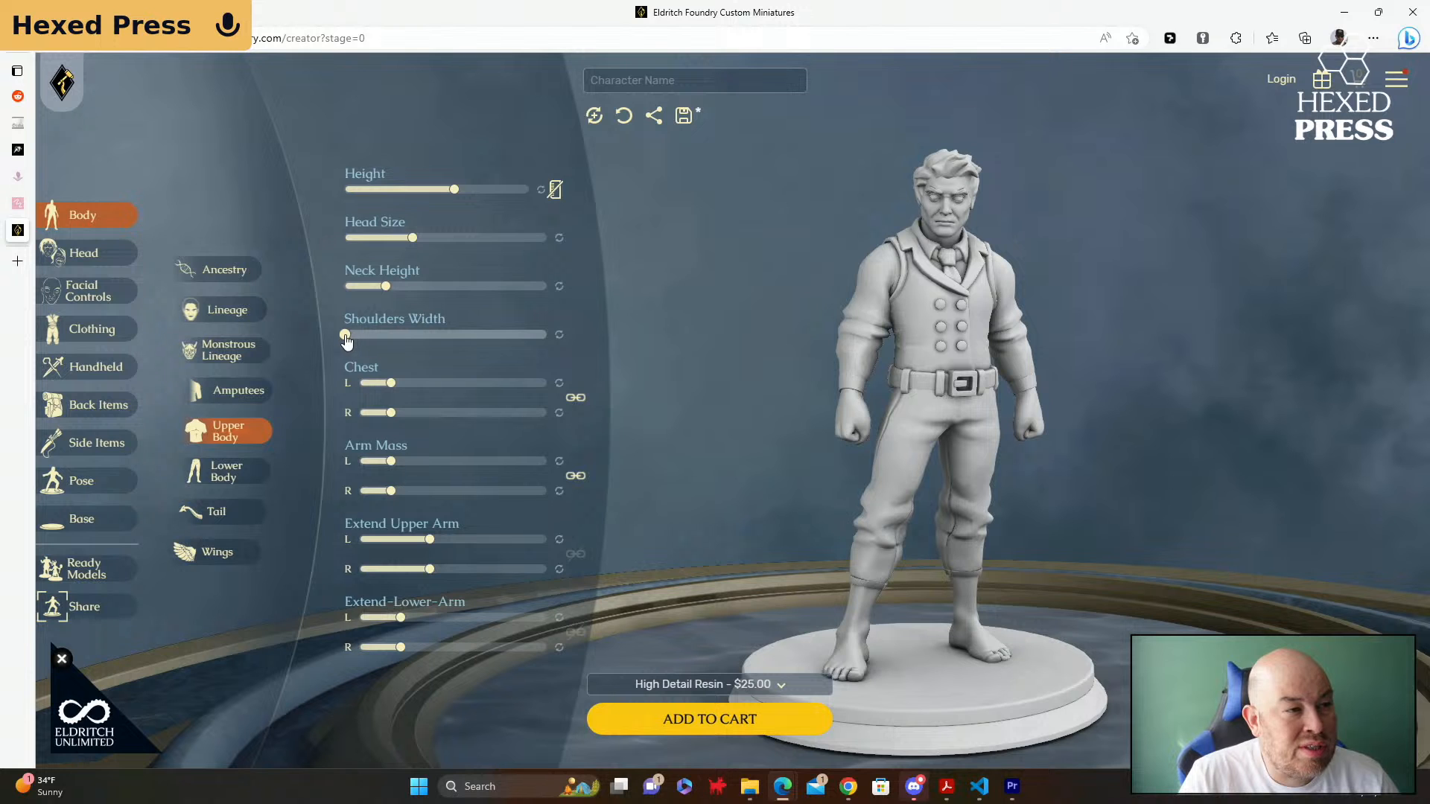
mouse_move(345, 338)
mouse_down()
mouse_move(578, 341)
mouse_move(323, 336)
mouse_up()
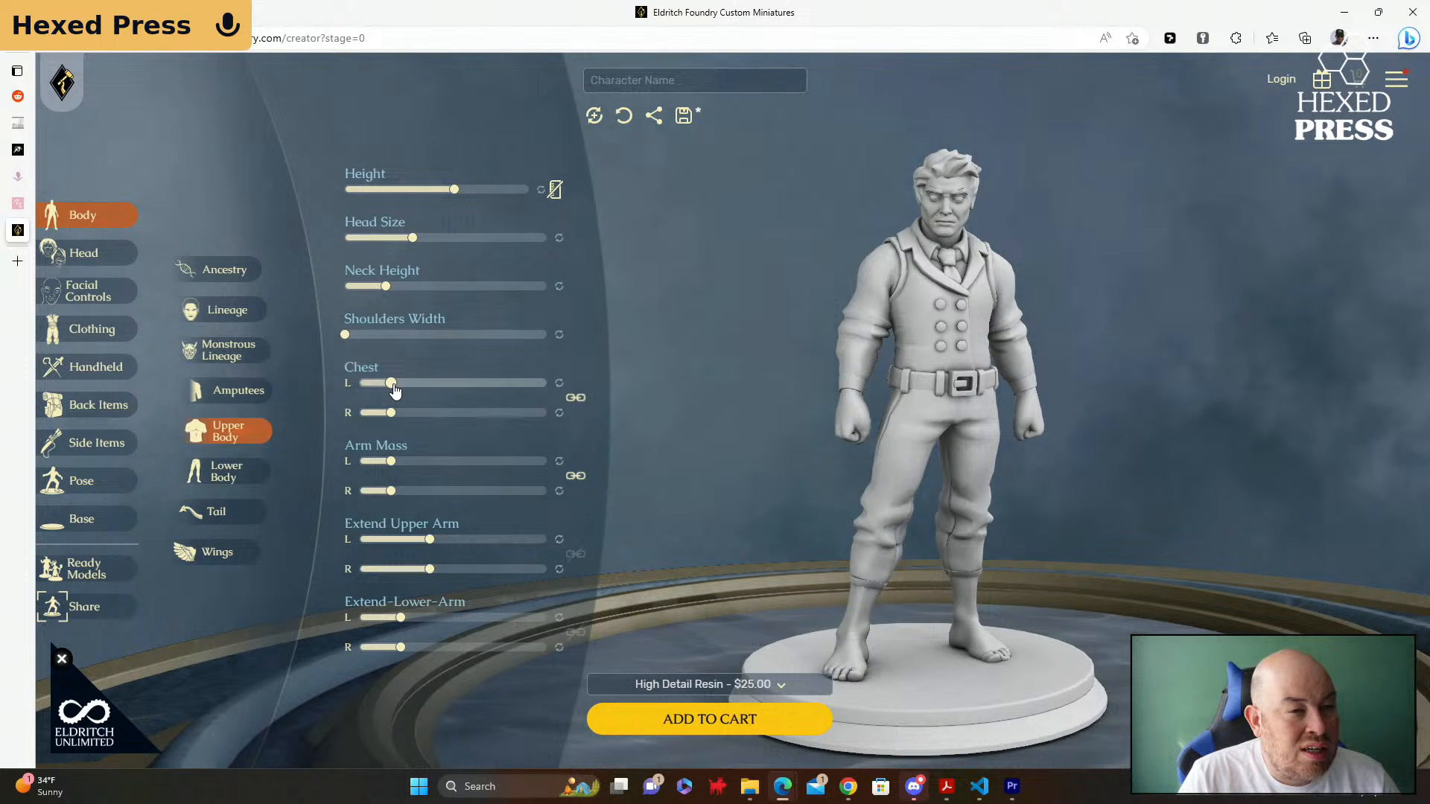
drag(394, 391, 362, 391)
drag(393, 464, 359, 461)
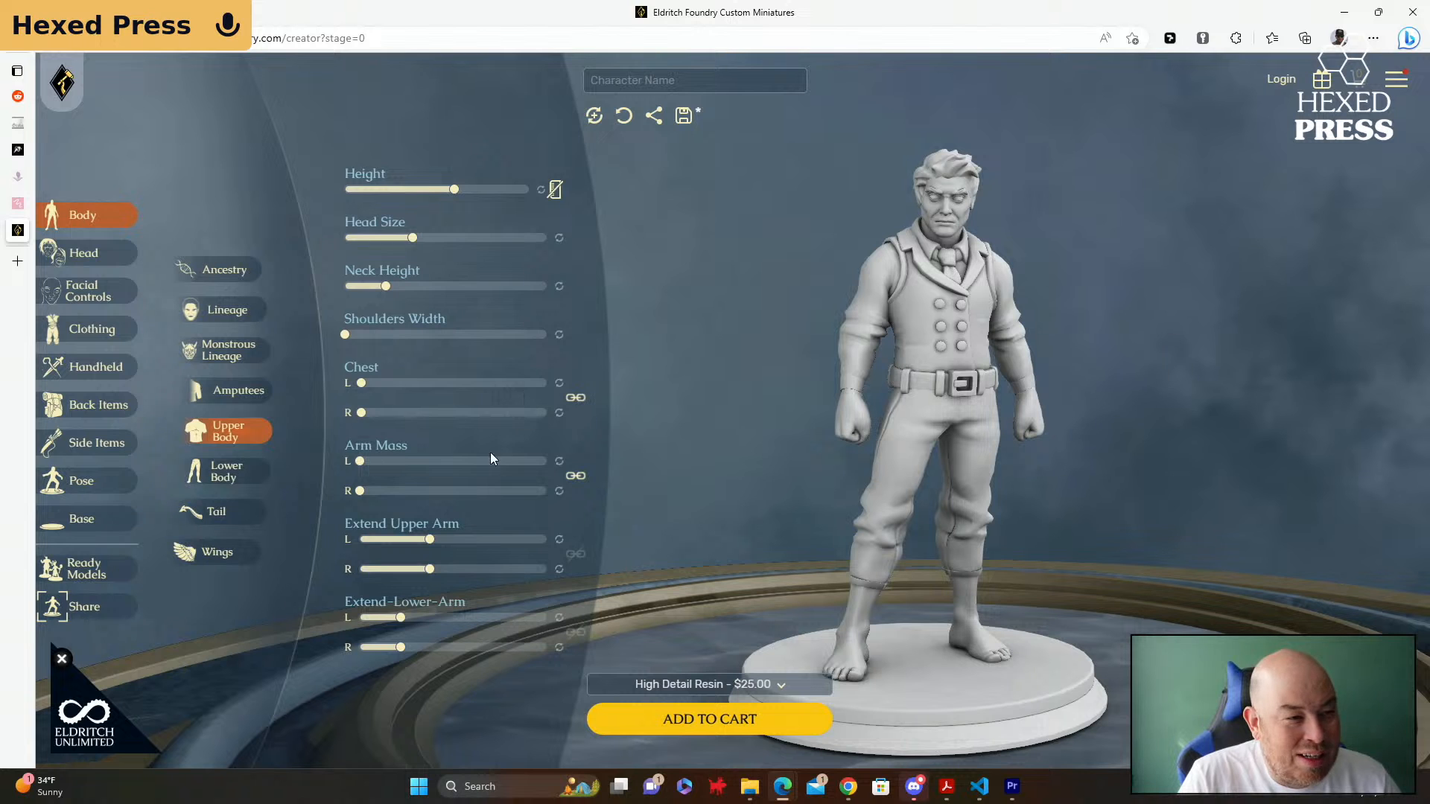
Step: Shorten both upper arms slightly and lengthen both lower arms, setting each extension to slightly over a third of its range
mouse_move(436, 541)
mouse_down()
mouse_move(376, 549)
mouse_move(370, 570)
mouse_move(478, 570)
mouse_move(425, 569)
mouse_move(410, 545)
mouse_move(426, 553)
mouse_up()
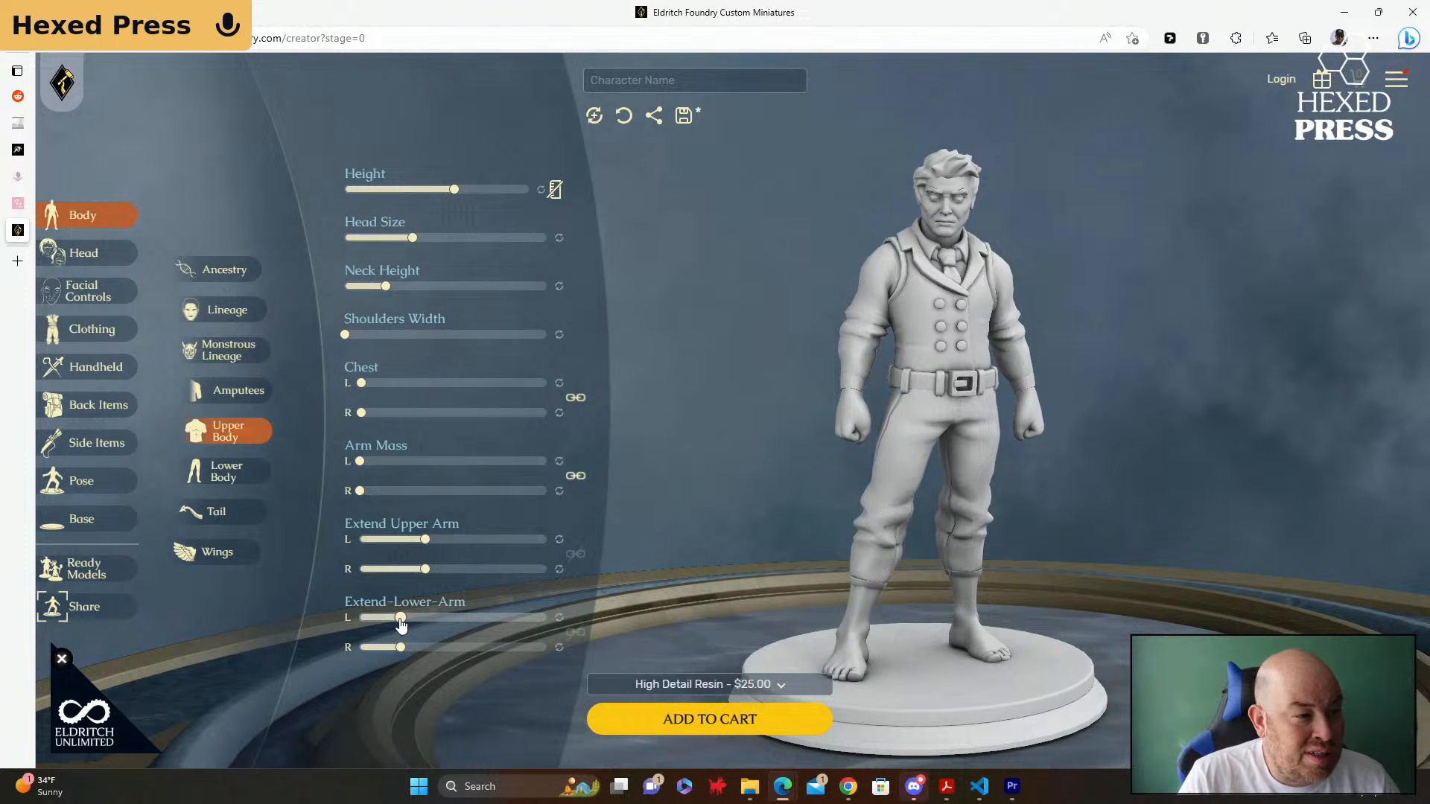
drag(401, 623, 429, 653)
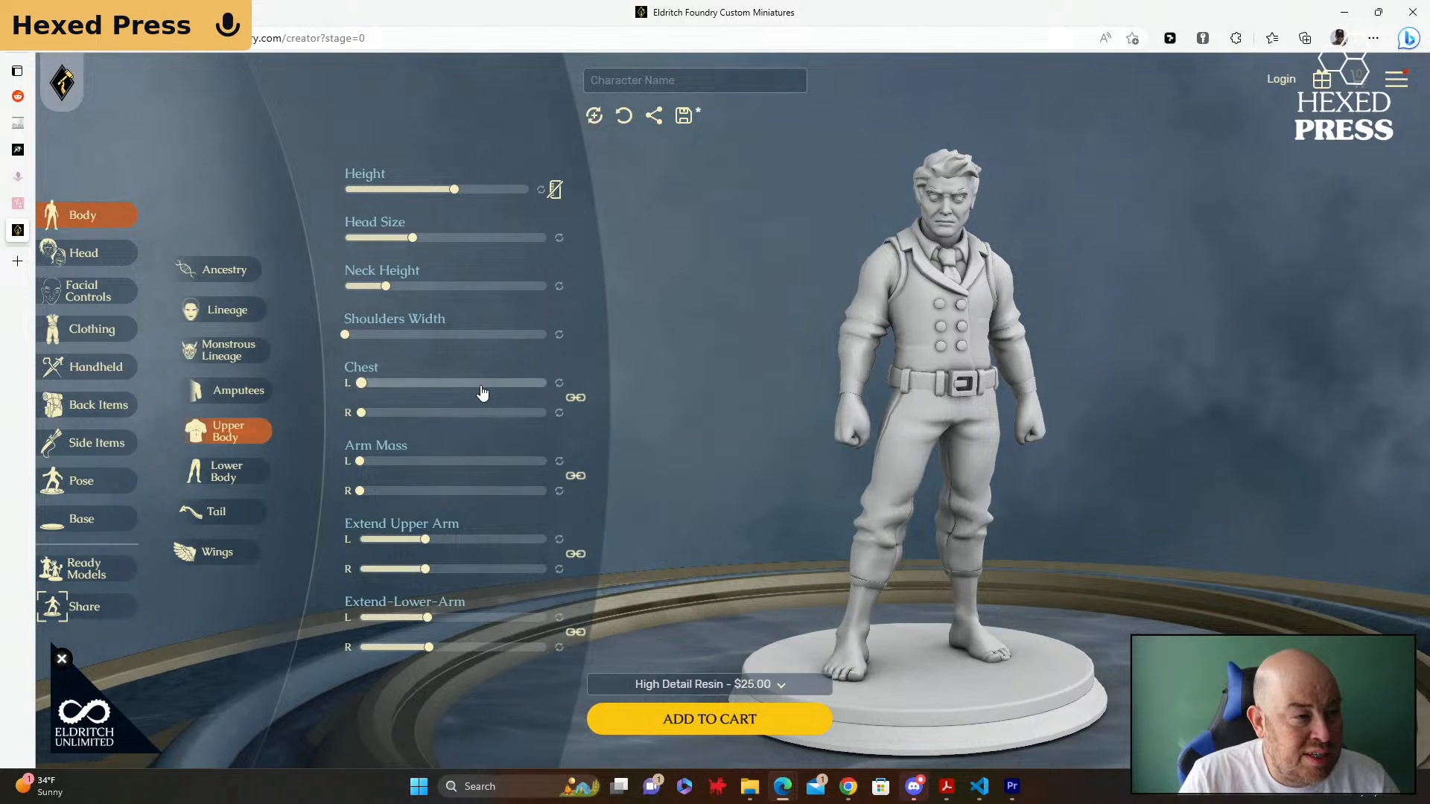
click(555, 191)
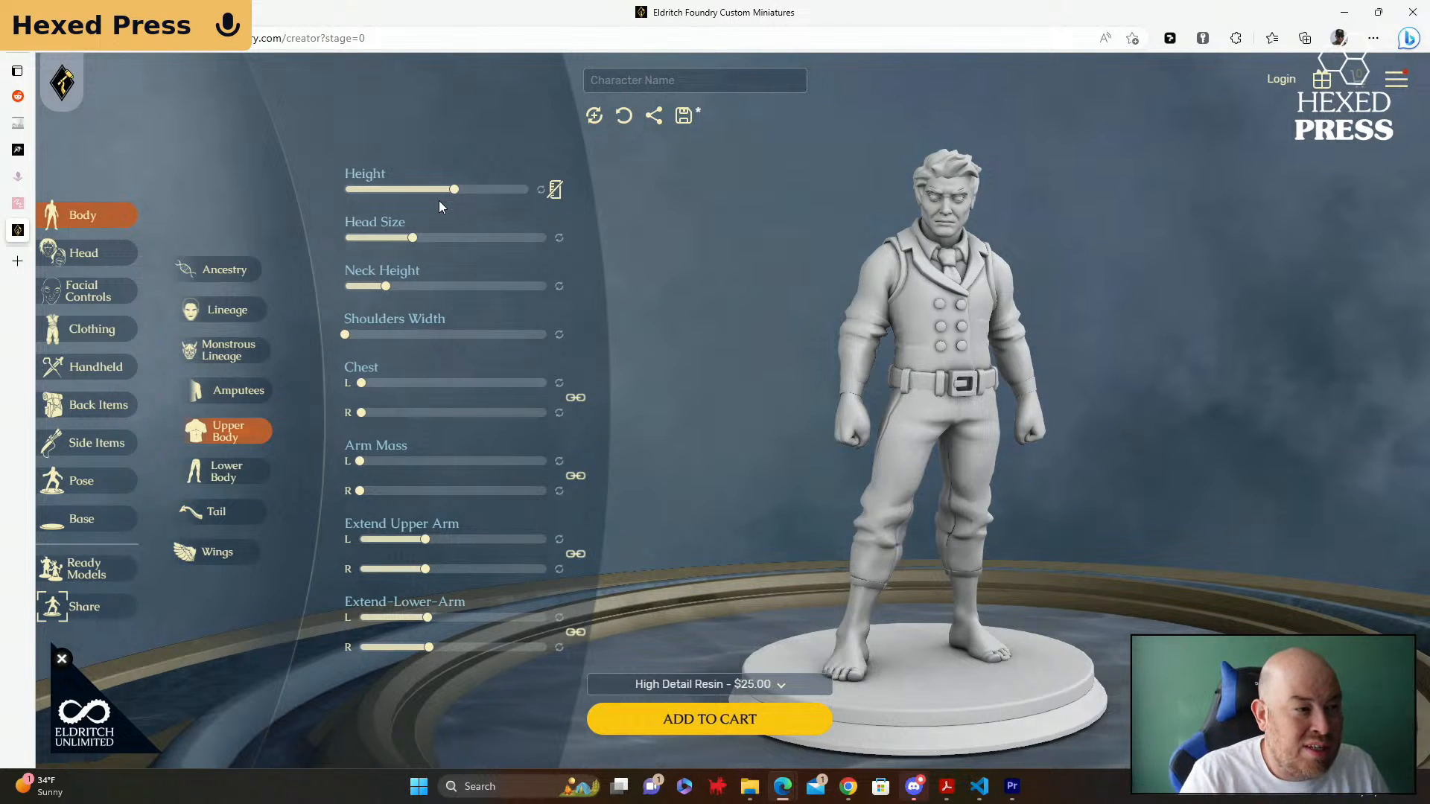
Step: Slim the figure's waist to about a fifth of its range and raise the belly to about a tenth
click(235, 482)
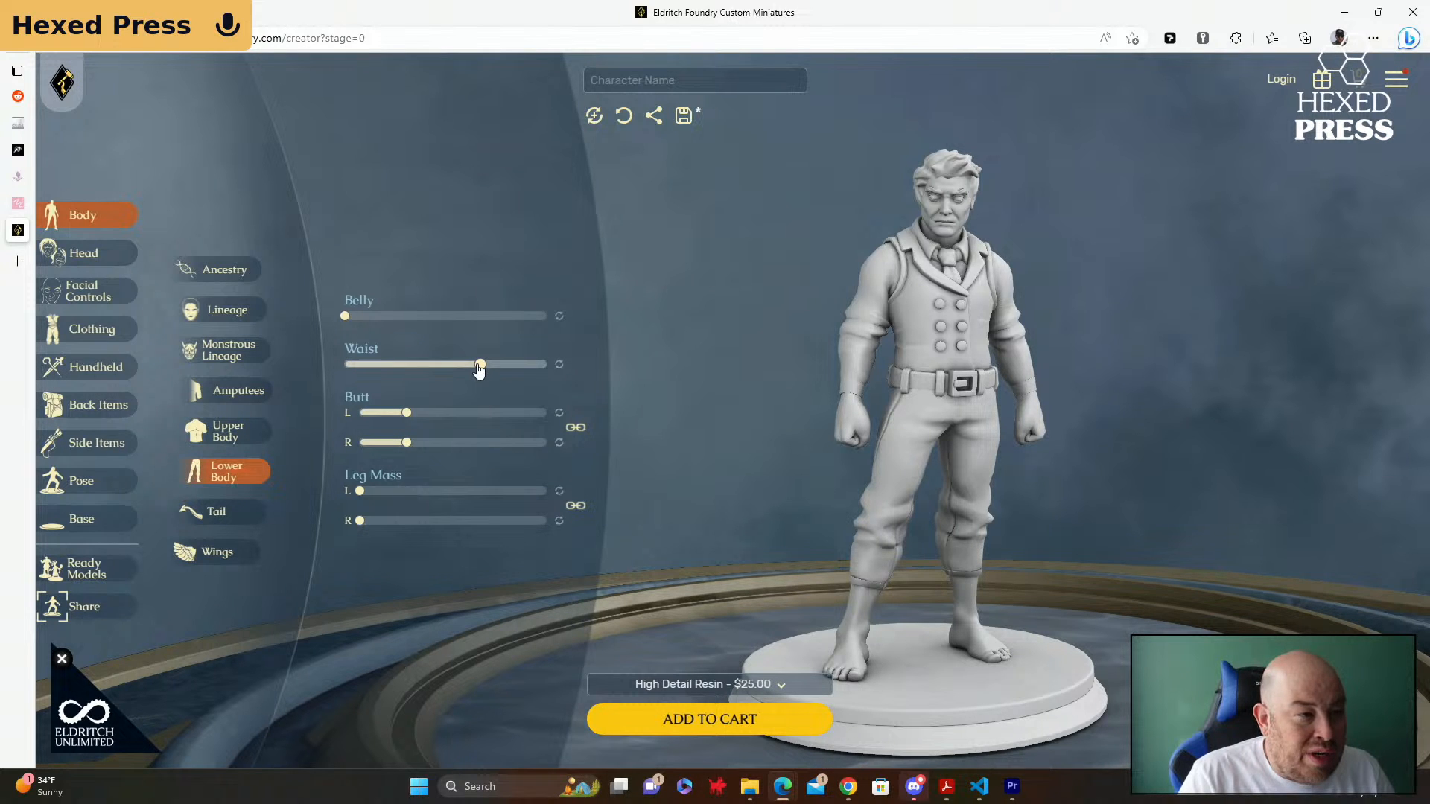
drag(479, 366, 392, 367)
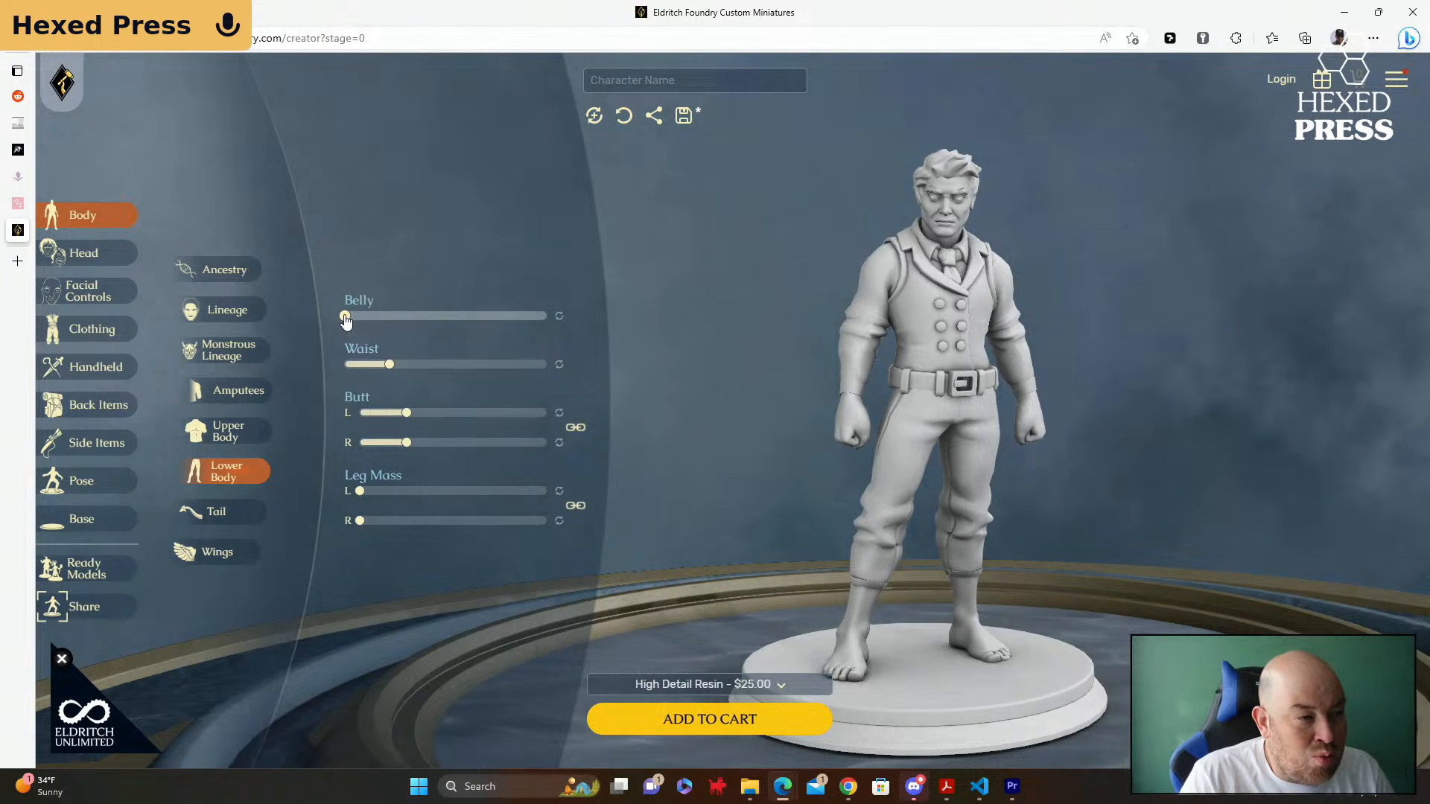
drag(345, 319, 364, 320)
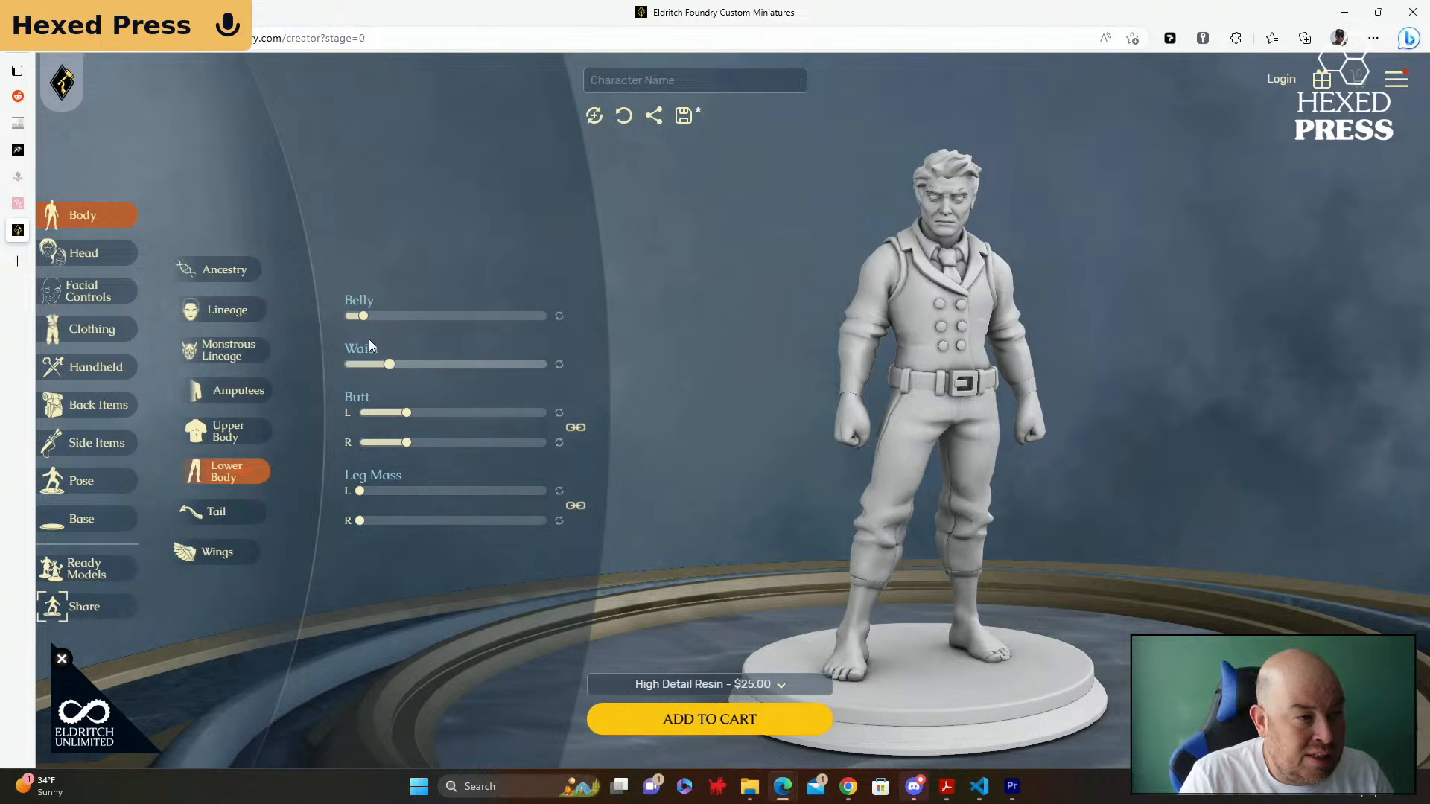
Step: Raise the figure's belly to its maximum and check the result up close
drag(363, 325, 463, 326)
click(537, 323)
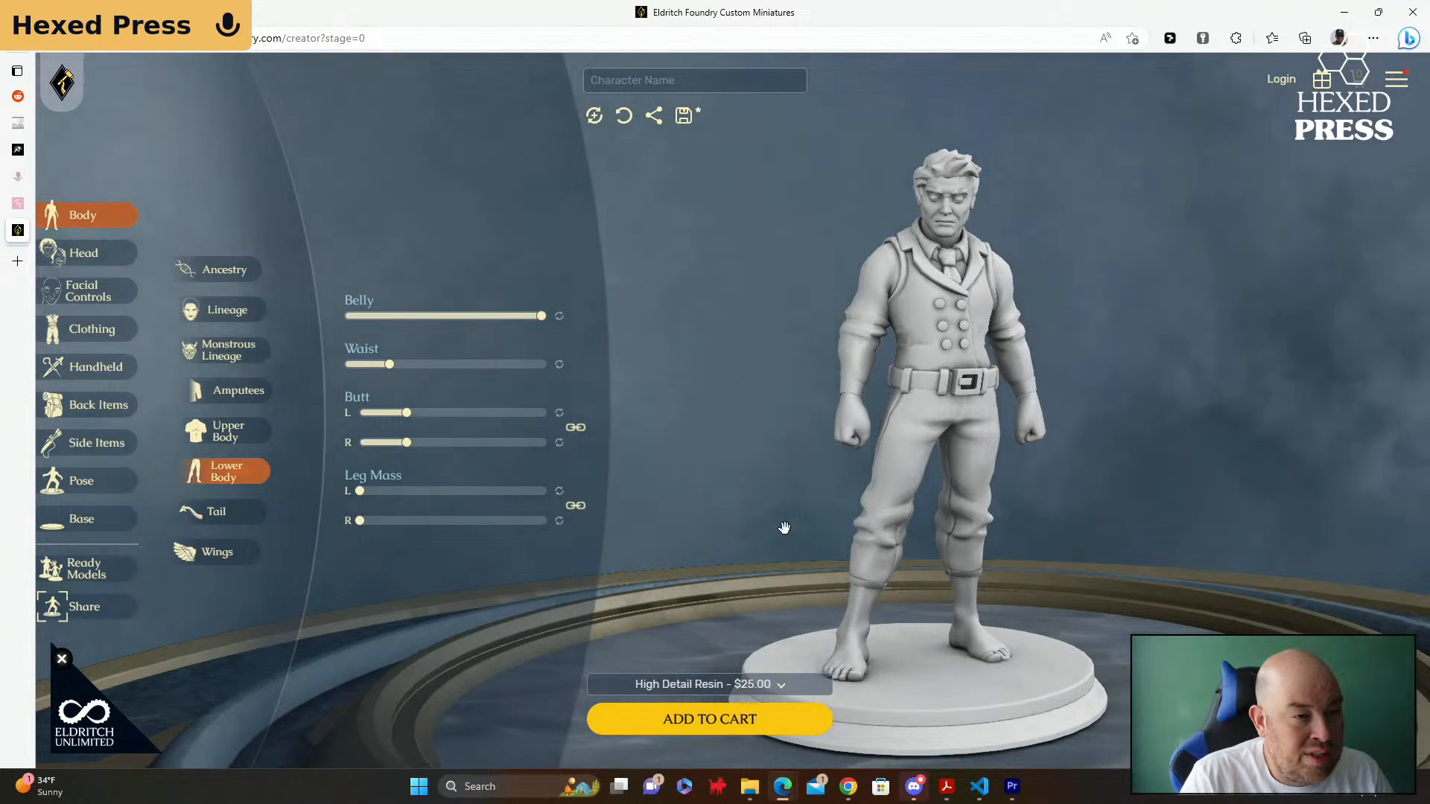
scroll(811, 530, up, 3)
drag(809, 532, 878, 531)
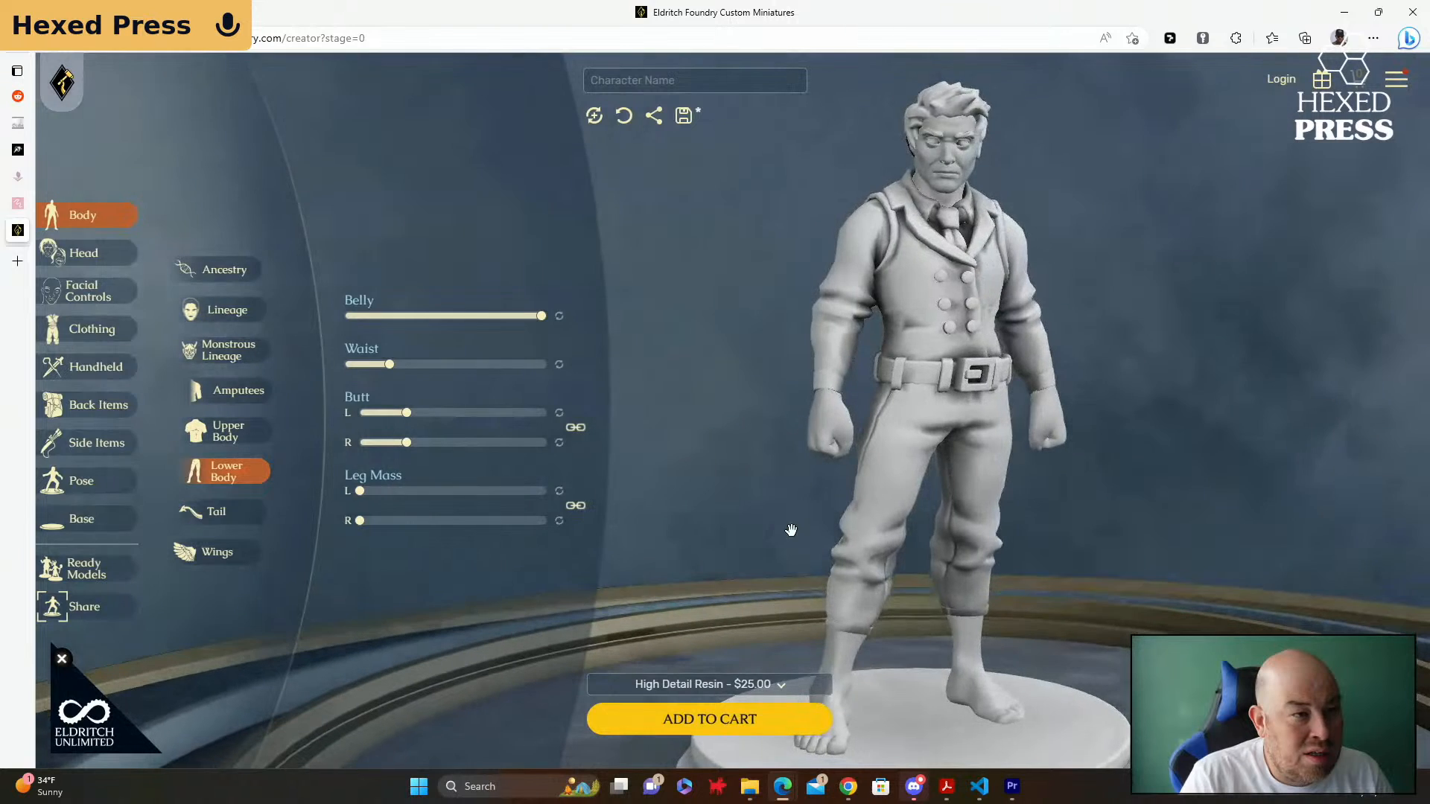
Step: Slim the figure's waist to nearly its minimum and reduce the butt on both sides to its minimum
drag(386, 370, 353, 373)
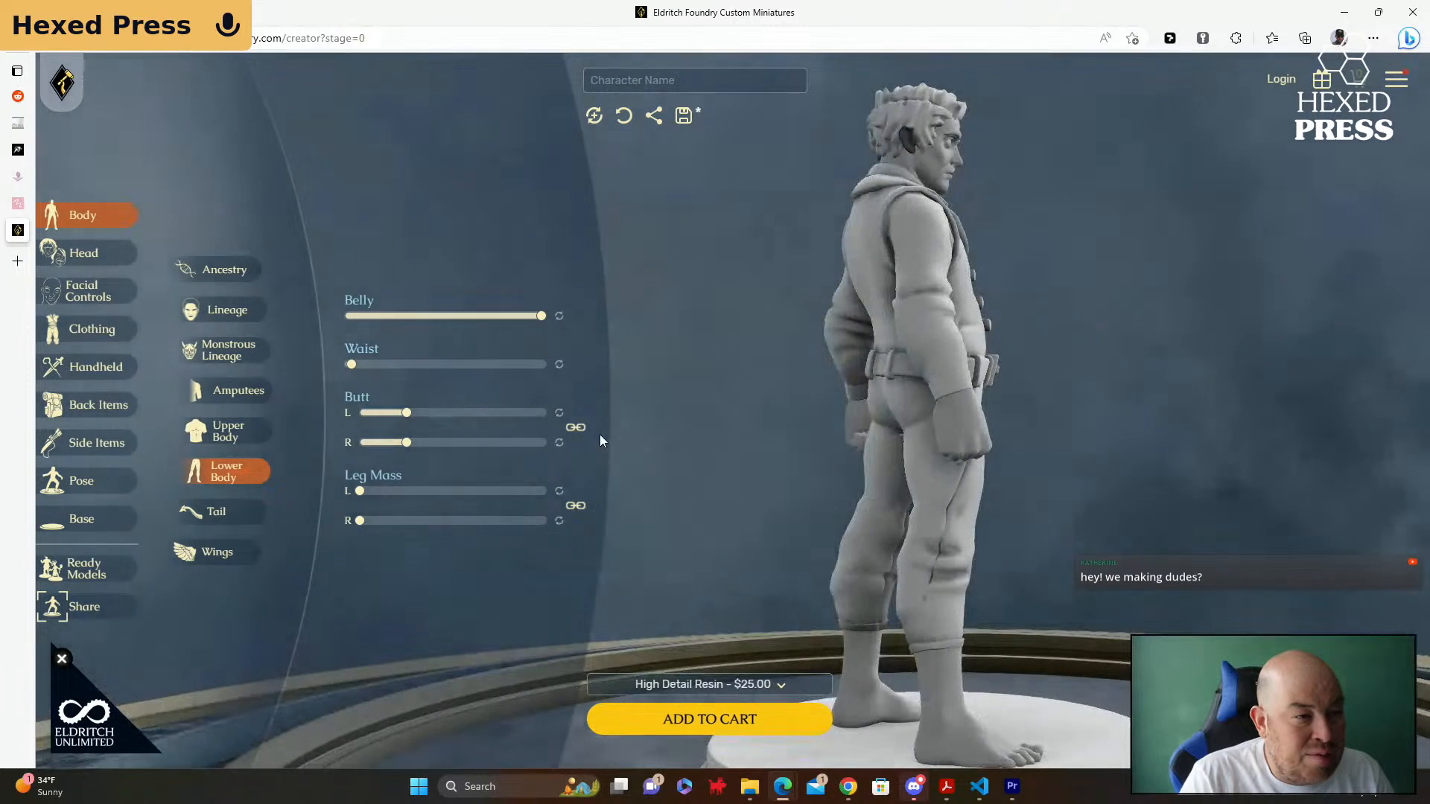
drag(406, 414, 365, 419)
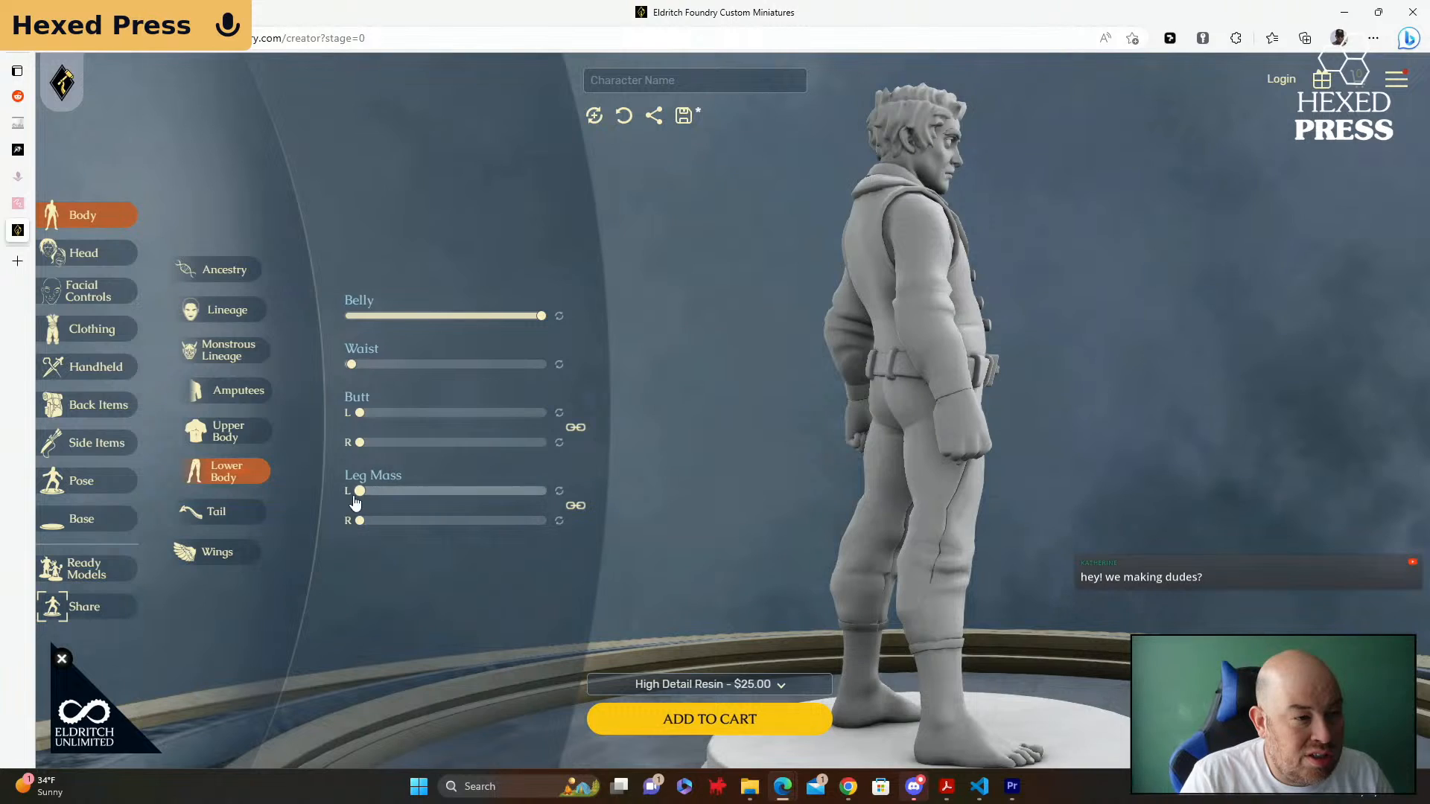
drag(703, 421, 737, 423)
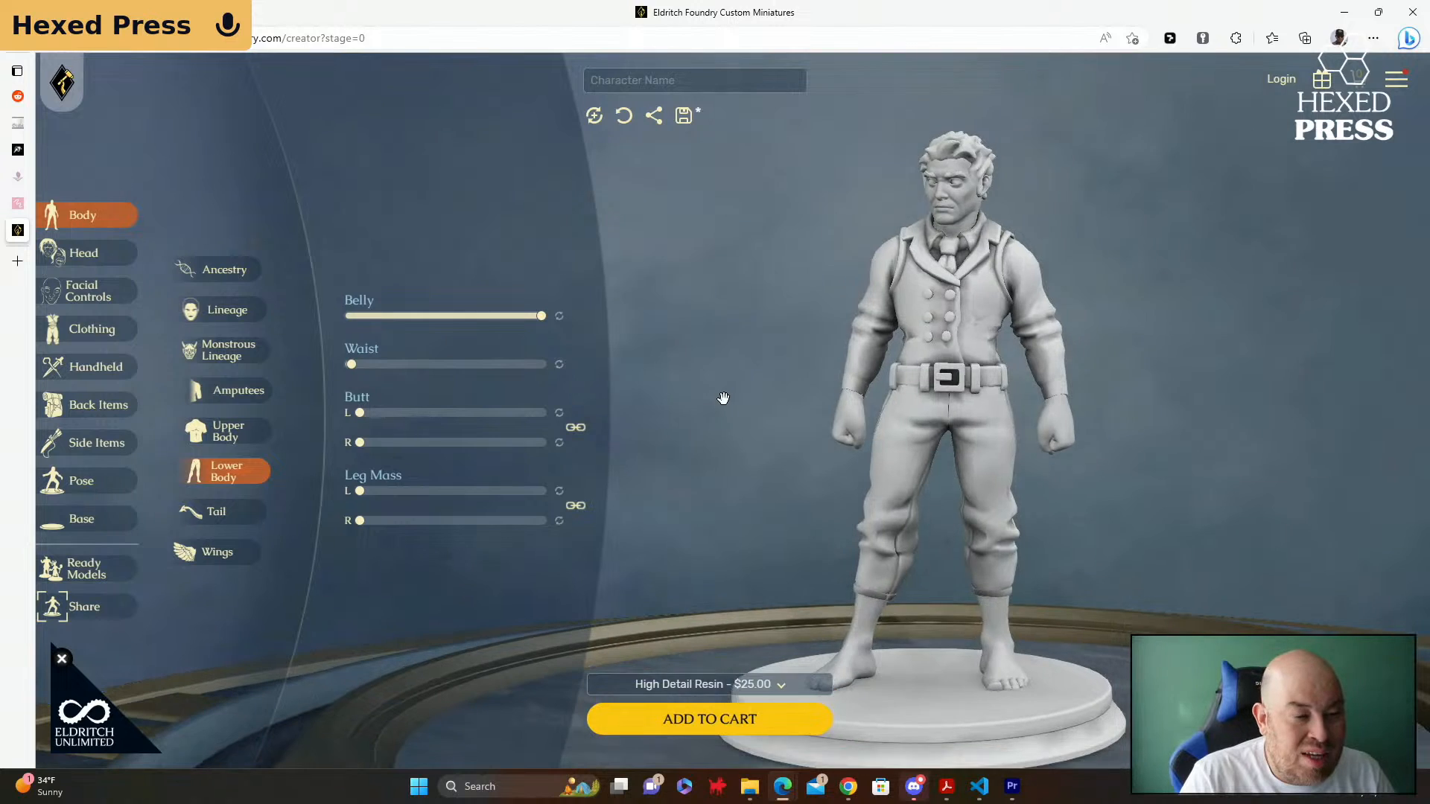
scroll(734, 397, down, 1)
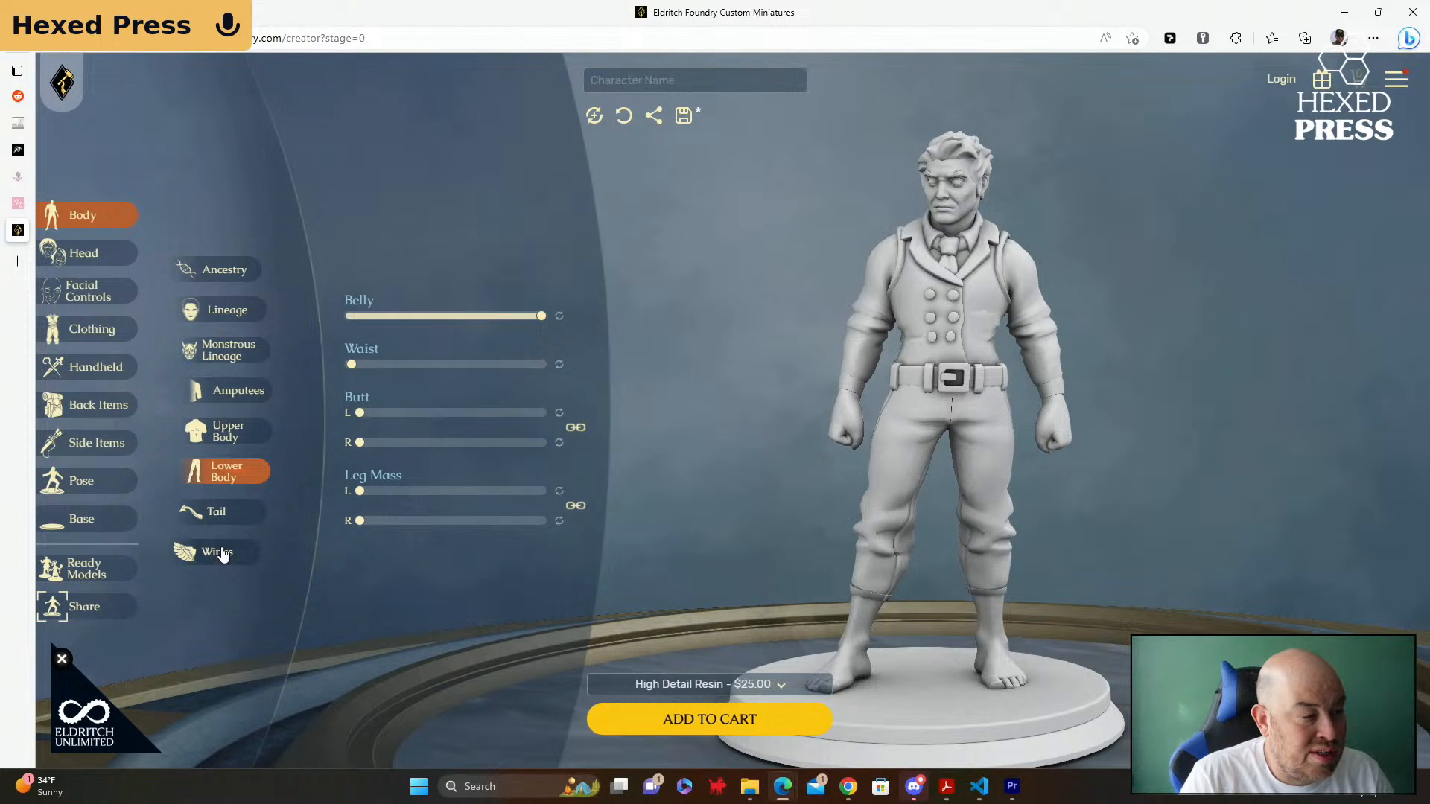
Step: Review the ancestry, lineage and monstrous lineage options for the figure
click(233, 276)
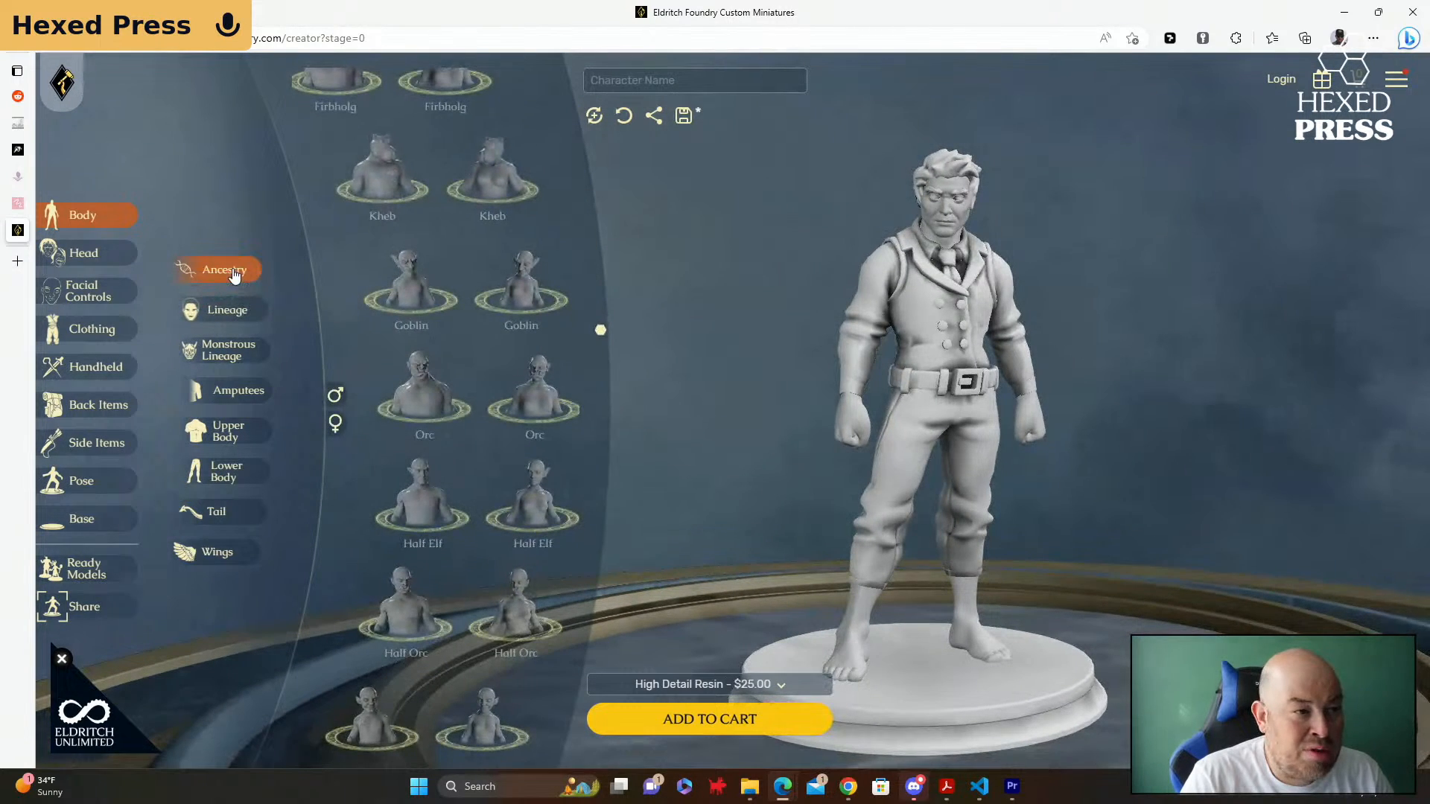
click(243, 319)
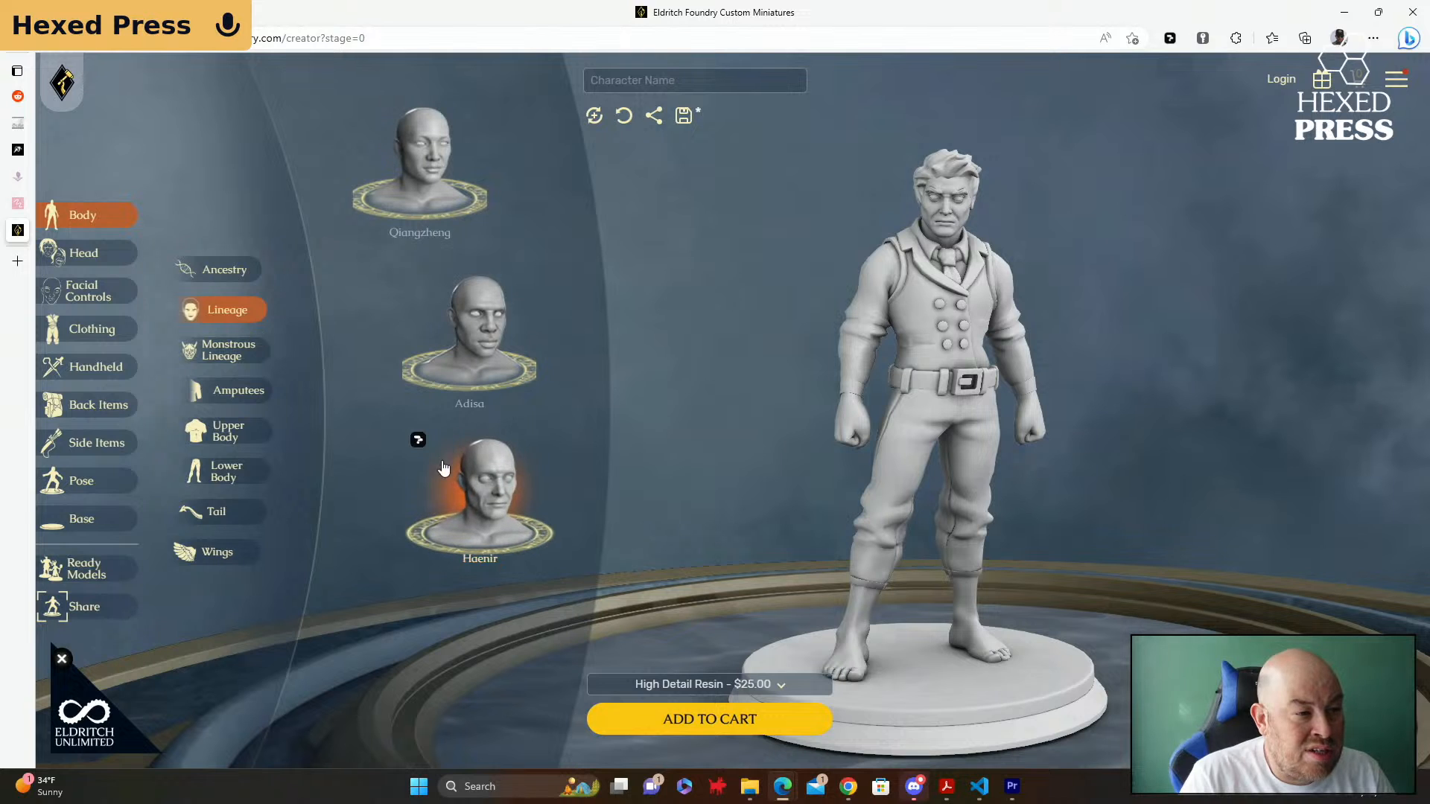
click(419, 476)
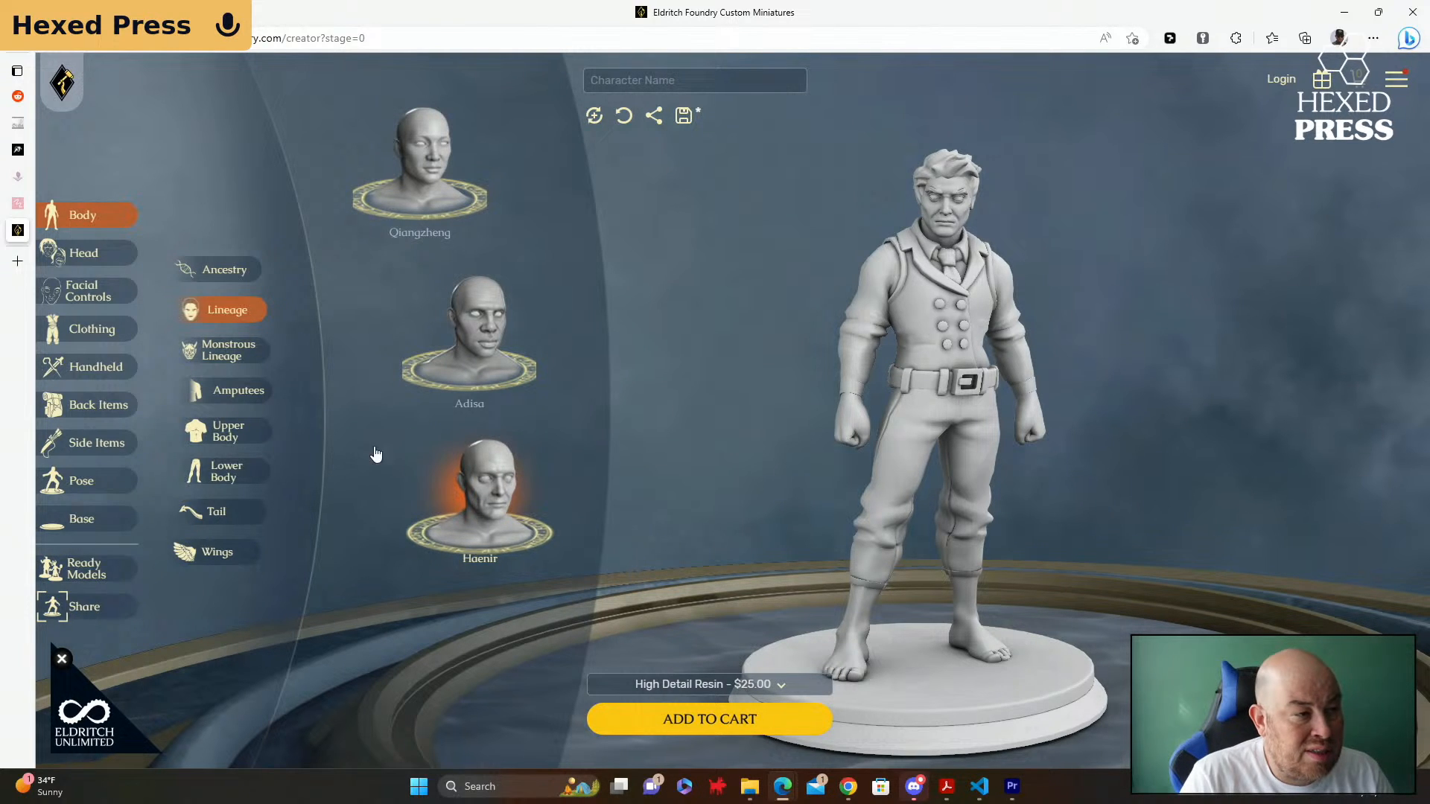
click(246, 358)
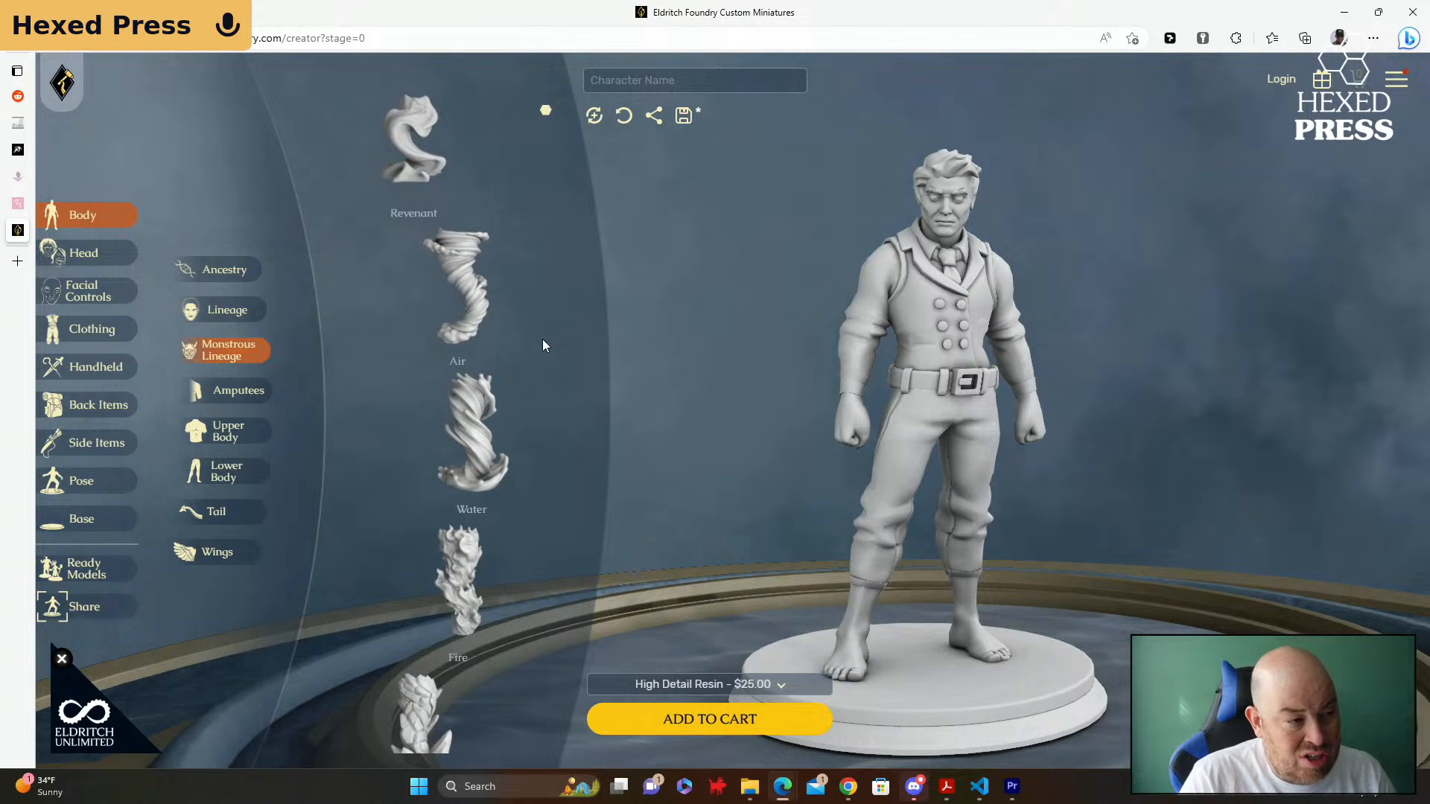
scroll(542, 344, down, 1)
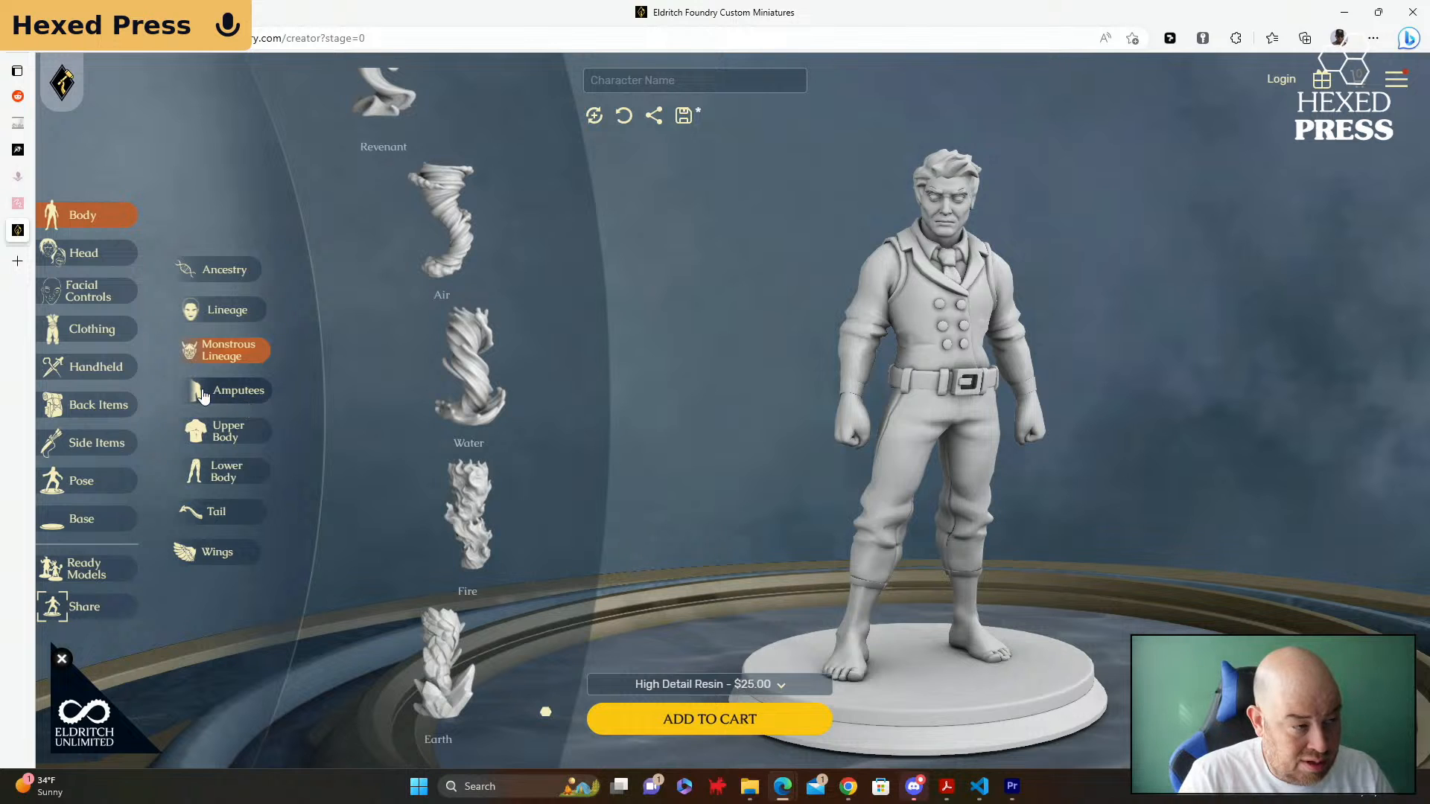
Step: Set the extension of both upper arms and both lower arms to about half of the range
click(256, 439)
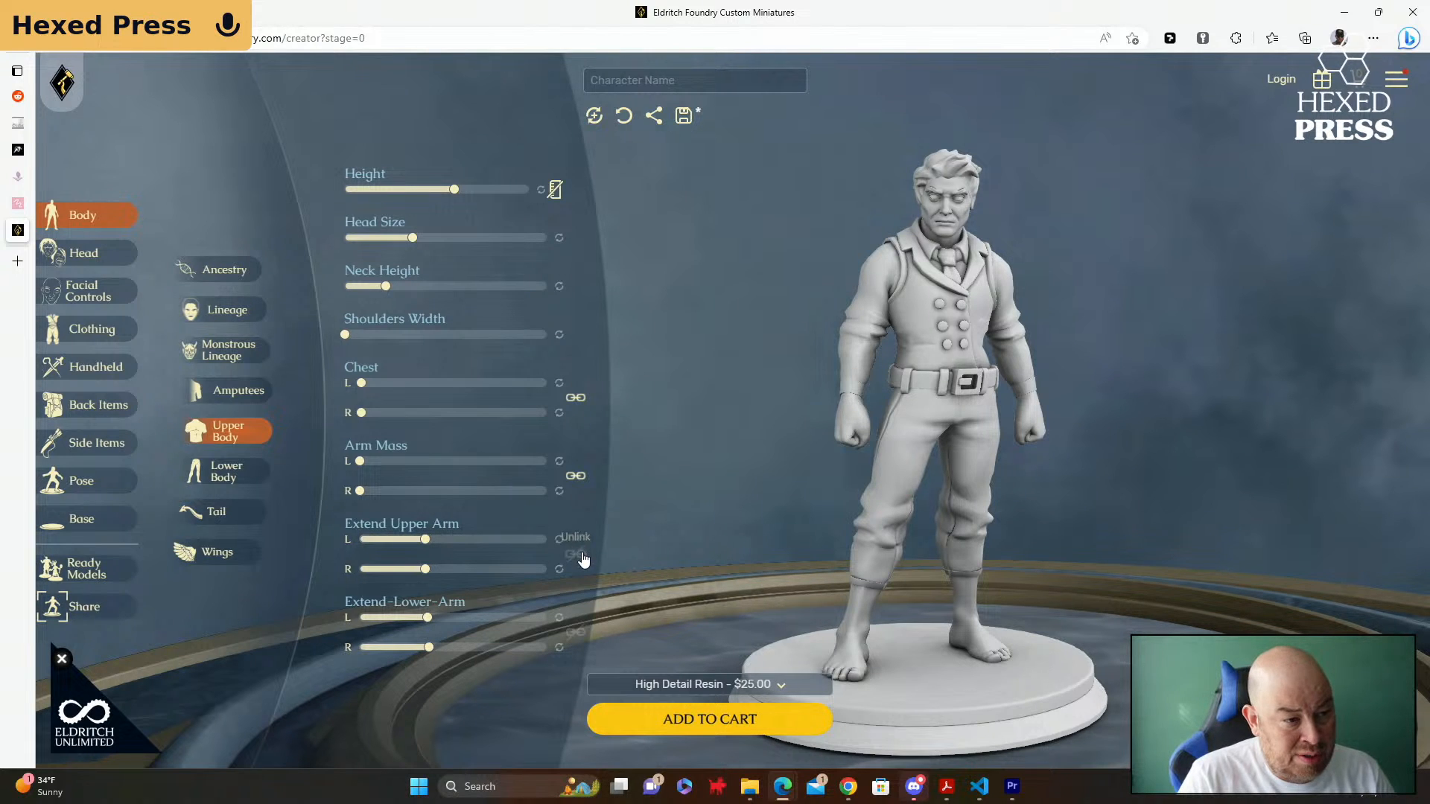
click(577, 632)
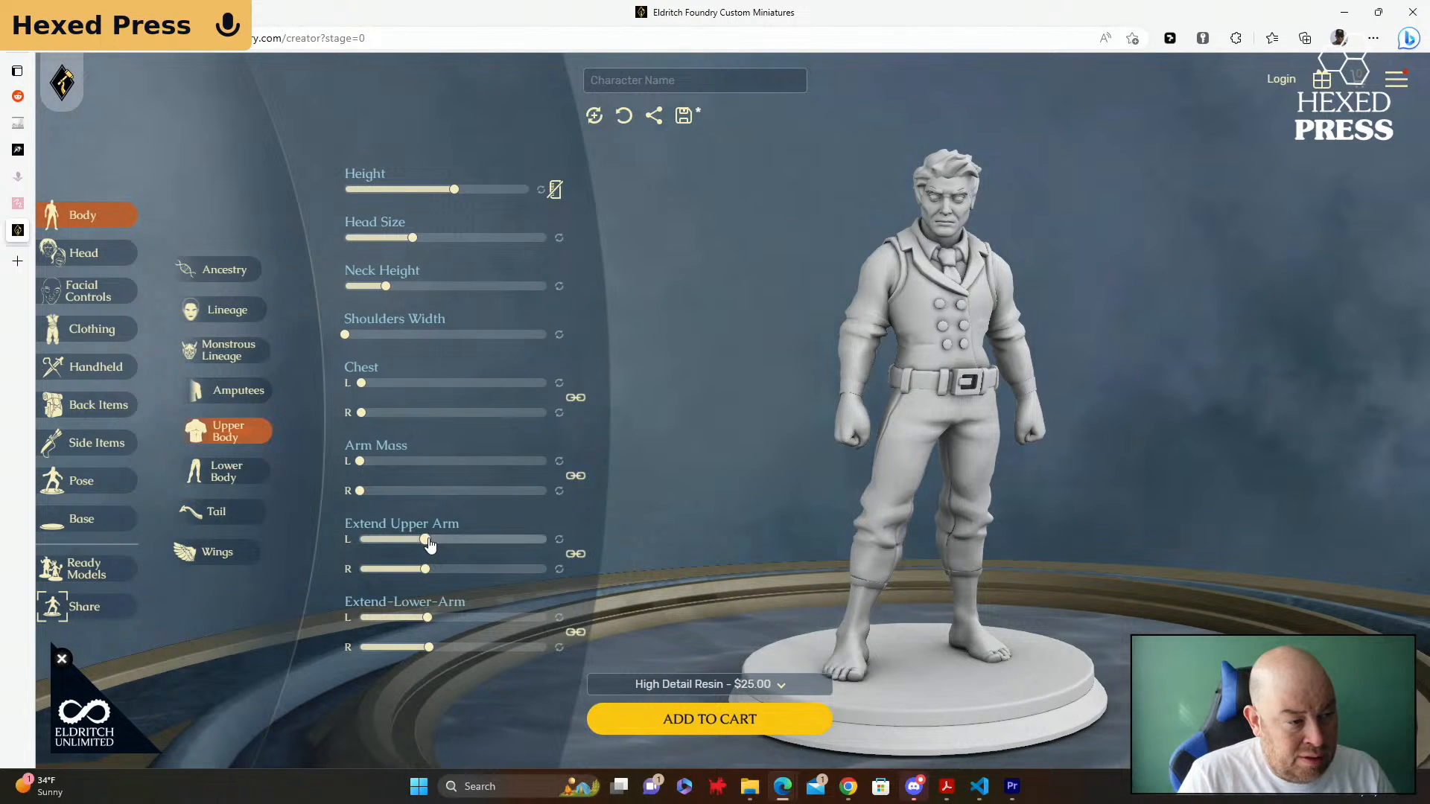
drag(430, 544, 547, 542)
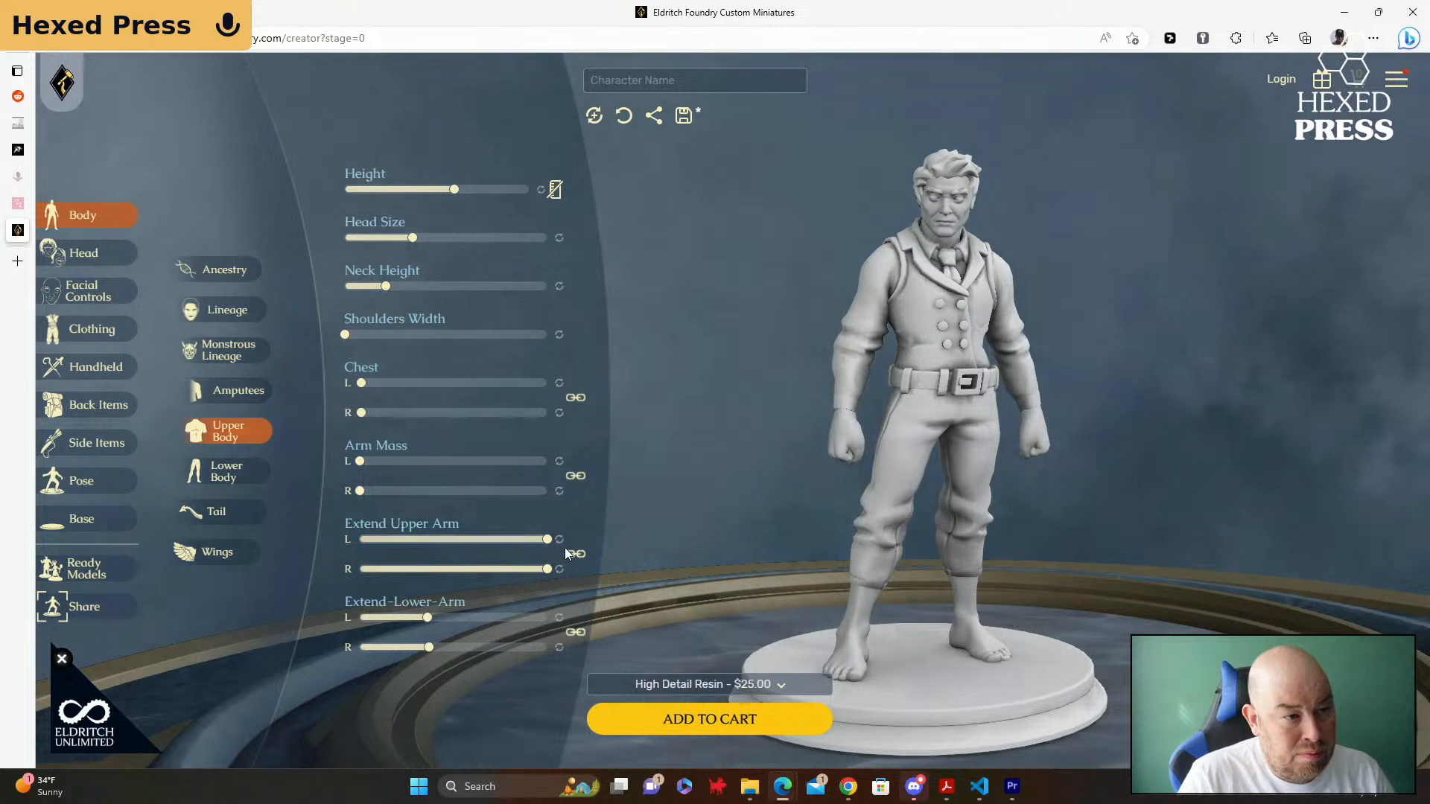
drag(430, 619, 462, 615)
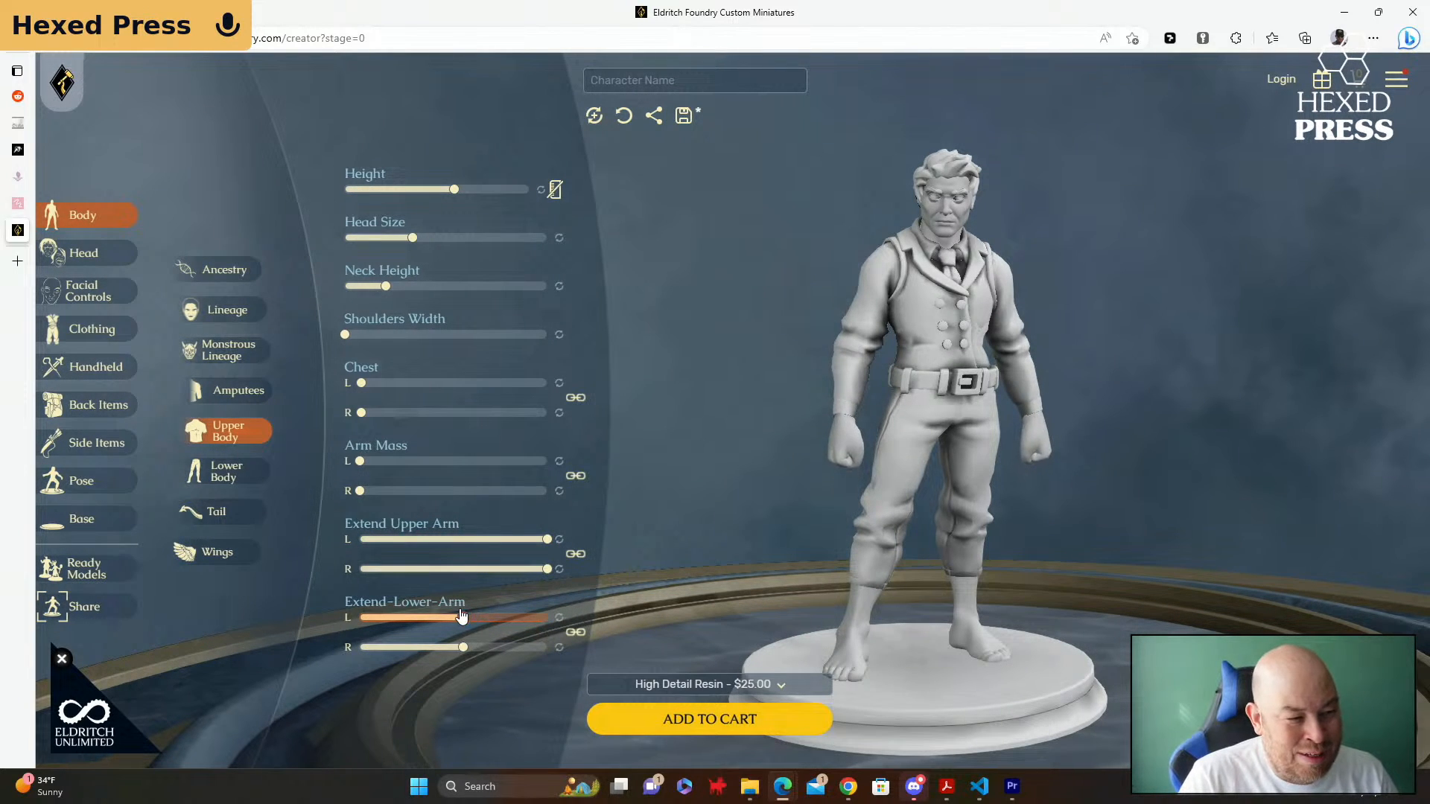
drag(489, 539, 455, 546)
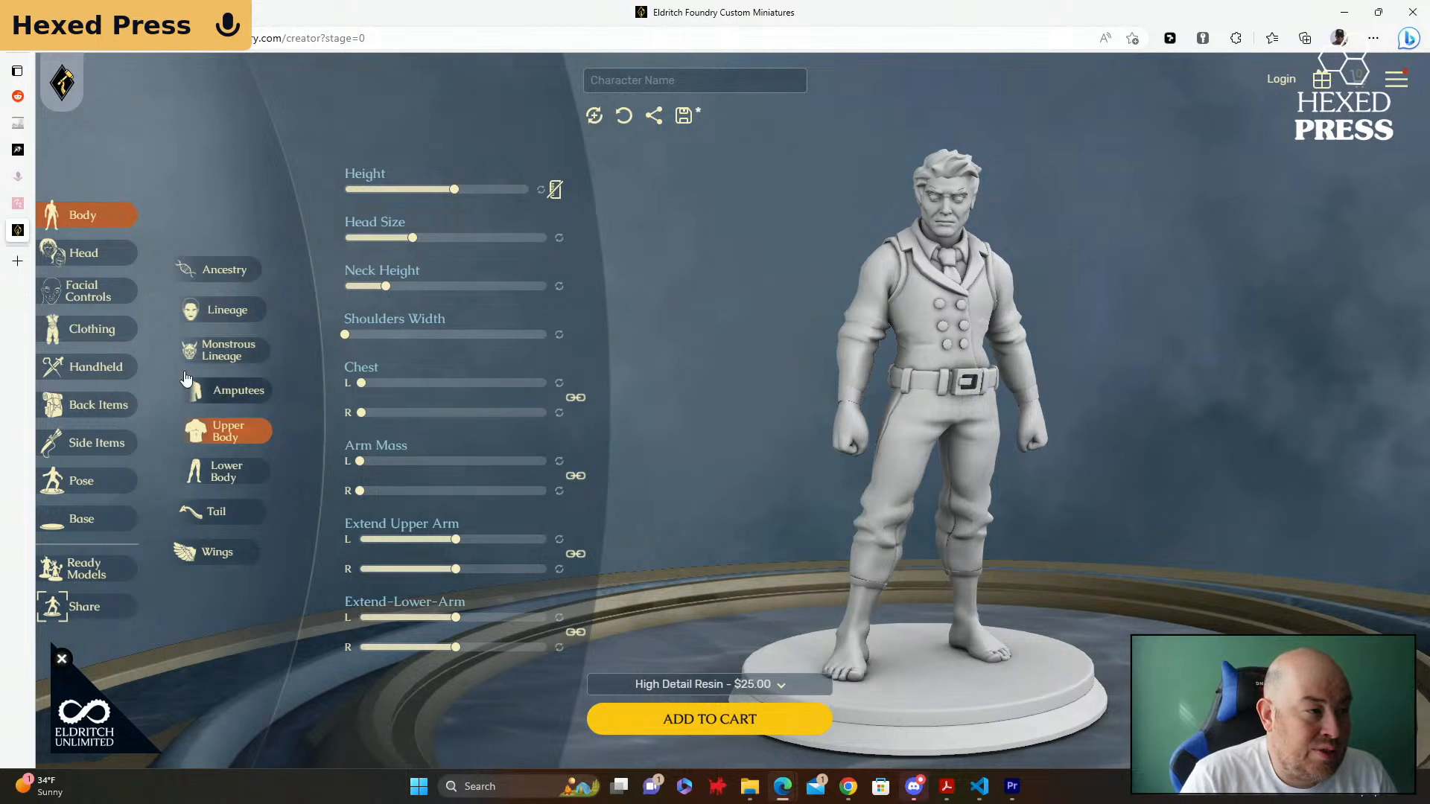
Step: Examine the horn styles available for the figure's head
click(77, 256)
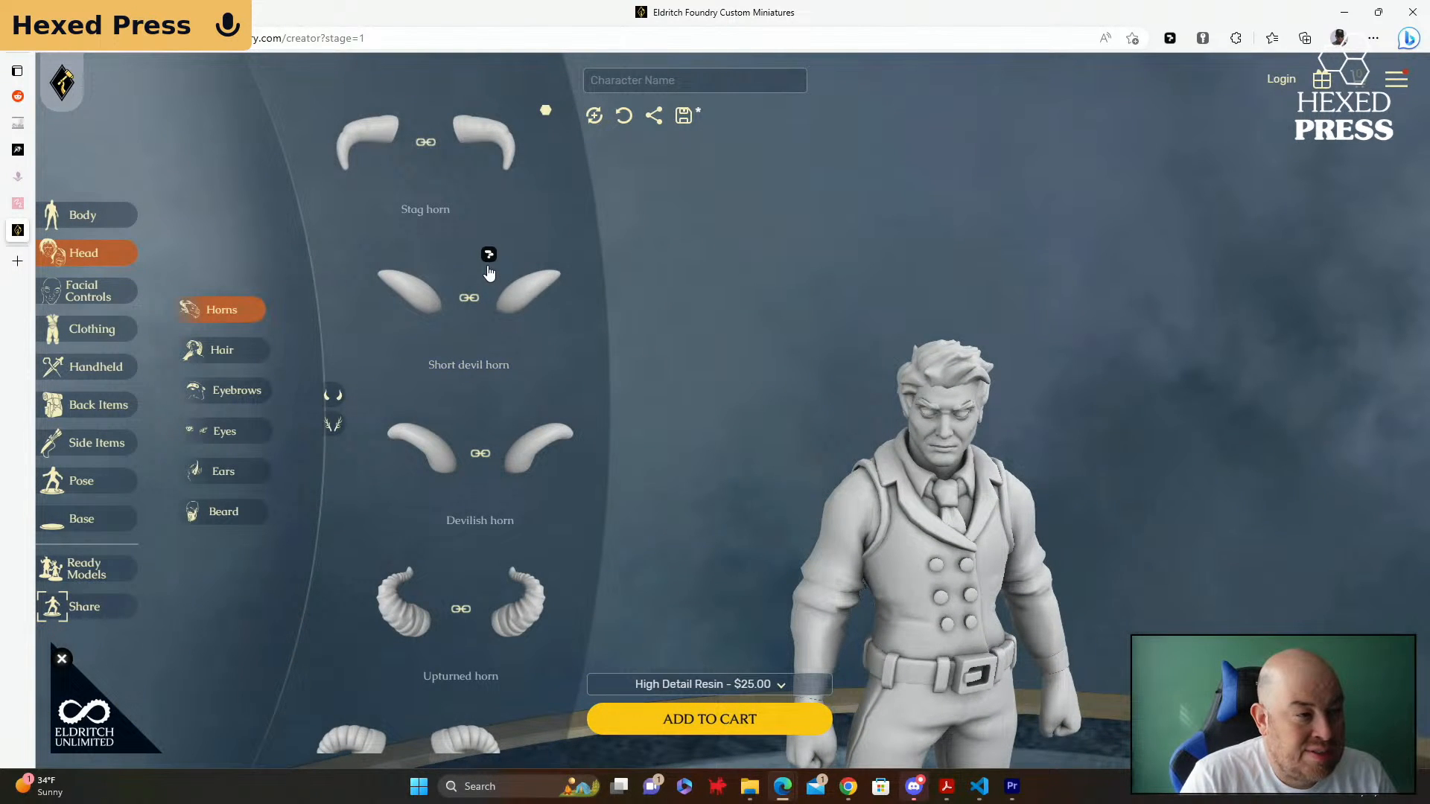
scroll(547, 349, down, 12)
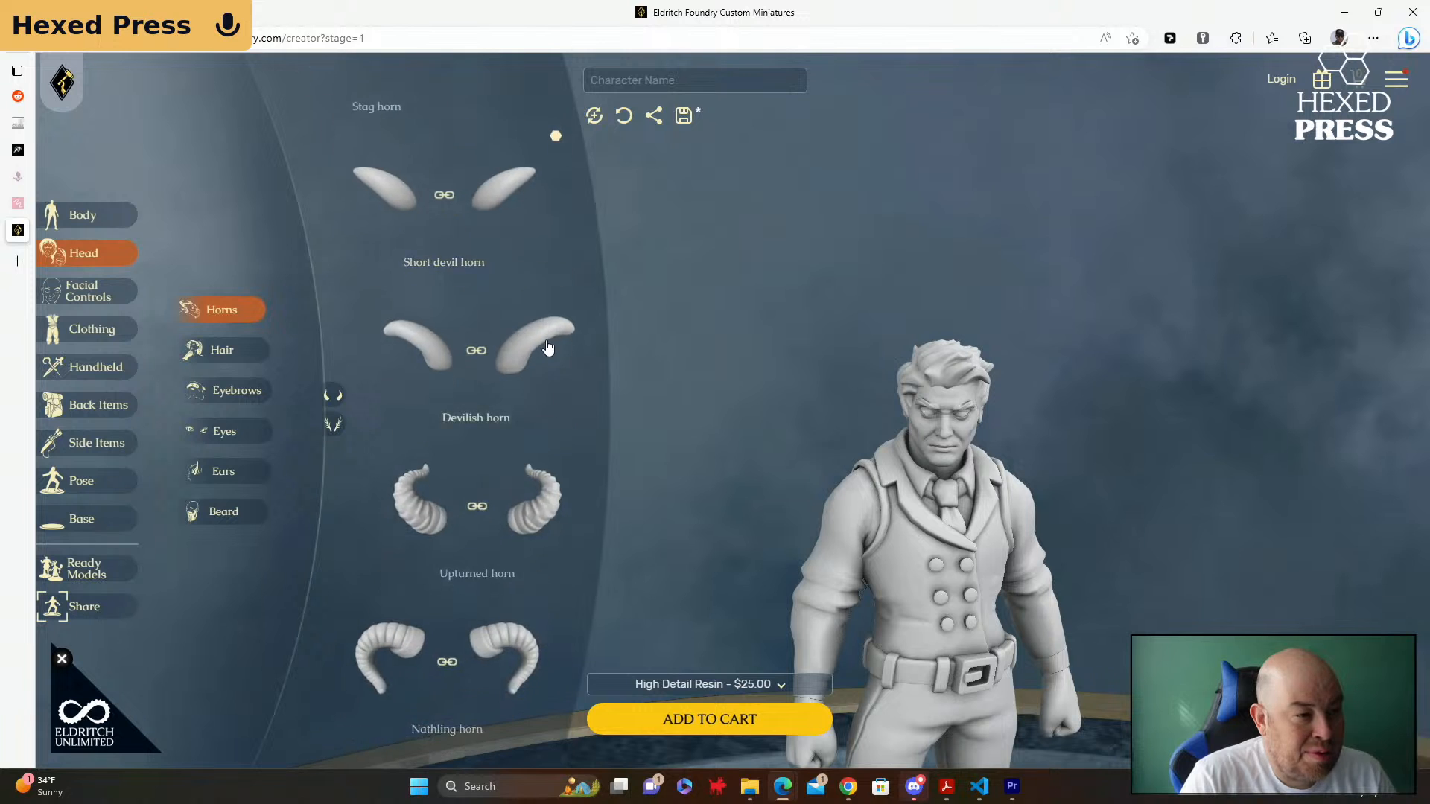
scroll(544, 342, down, 12)
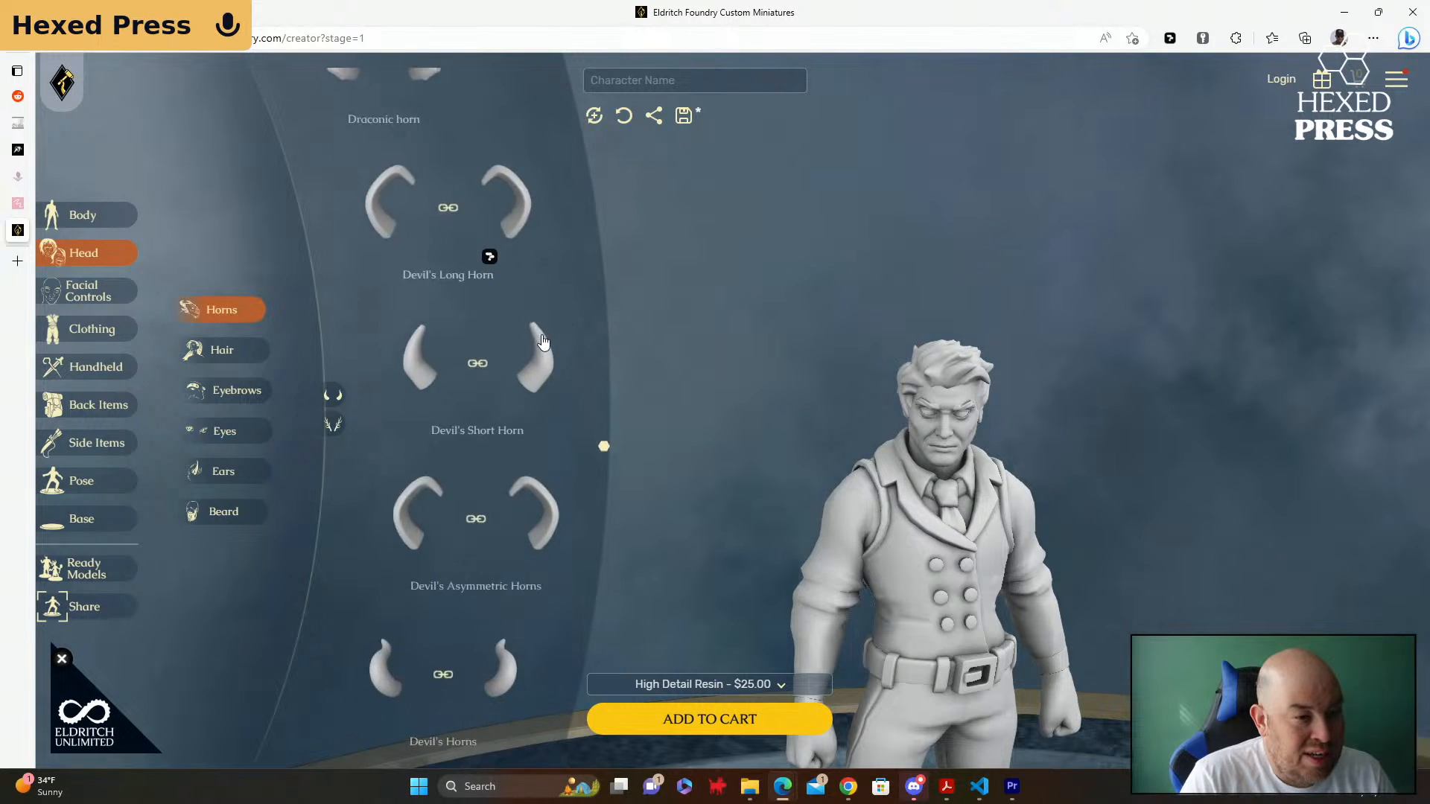
scroll(544, 342, down, 6)
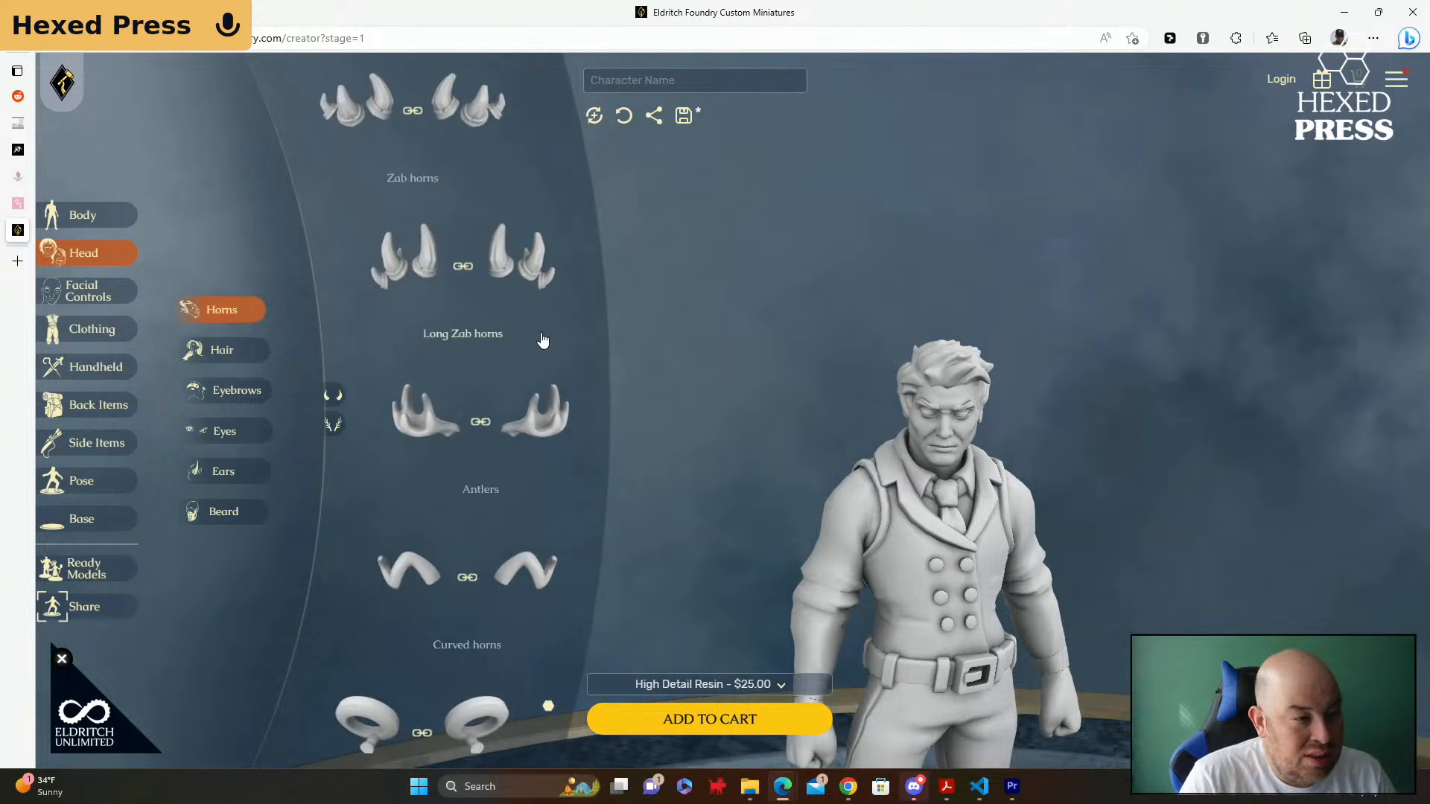
scroll(541, 339, up, 6)
scroll(542, 339, down, 6)
scroll(542, 338, up, 3)
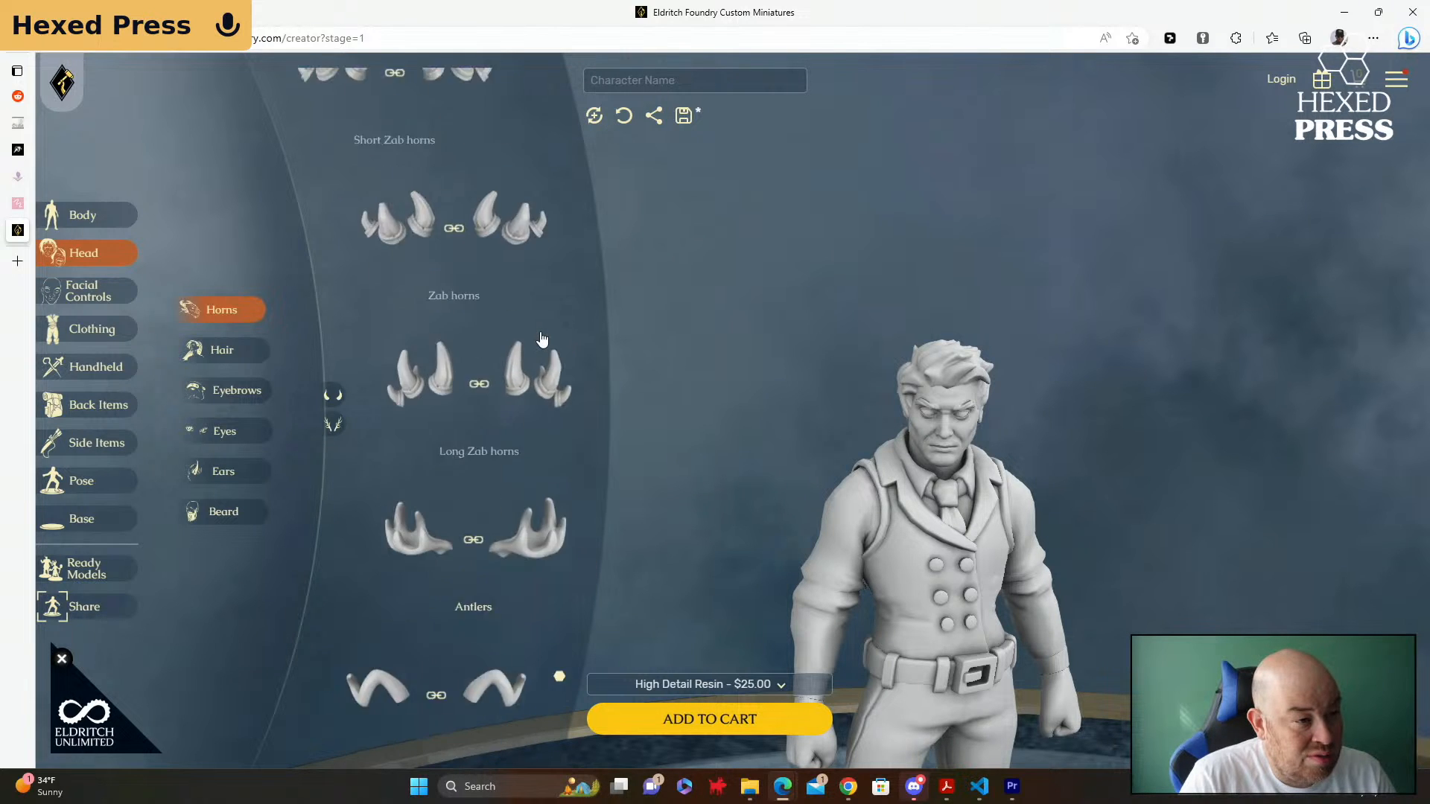
scroll(541, 339, up, 3)
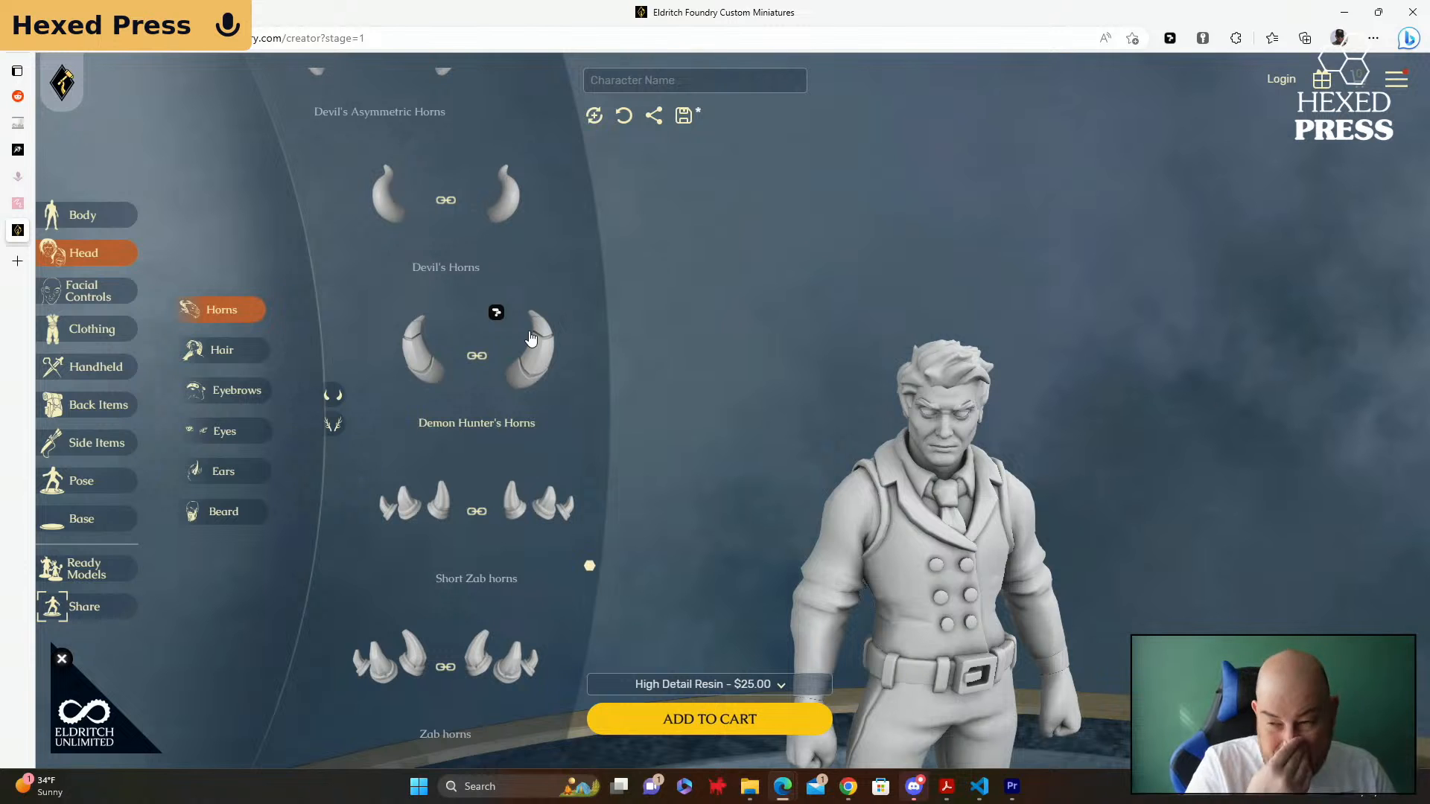
Step: Try The "Bravo" and Cressida hairstyles on the figure and view them from different angles
click(206, 358)
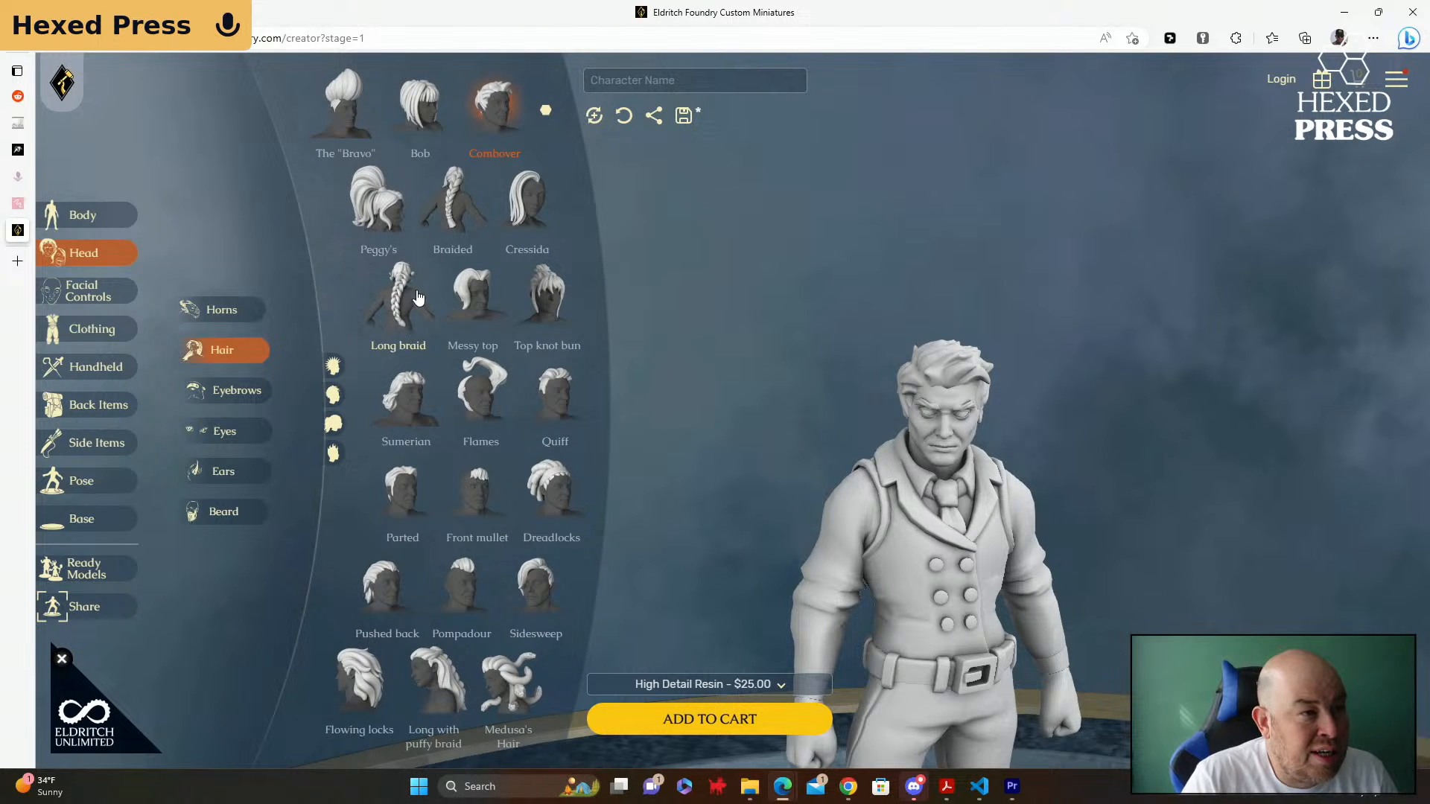
mouse_move(501, 147)
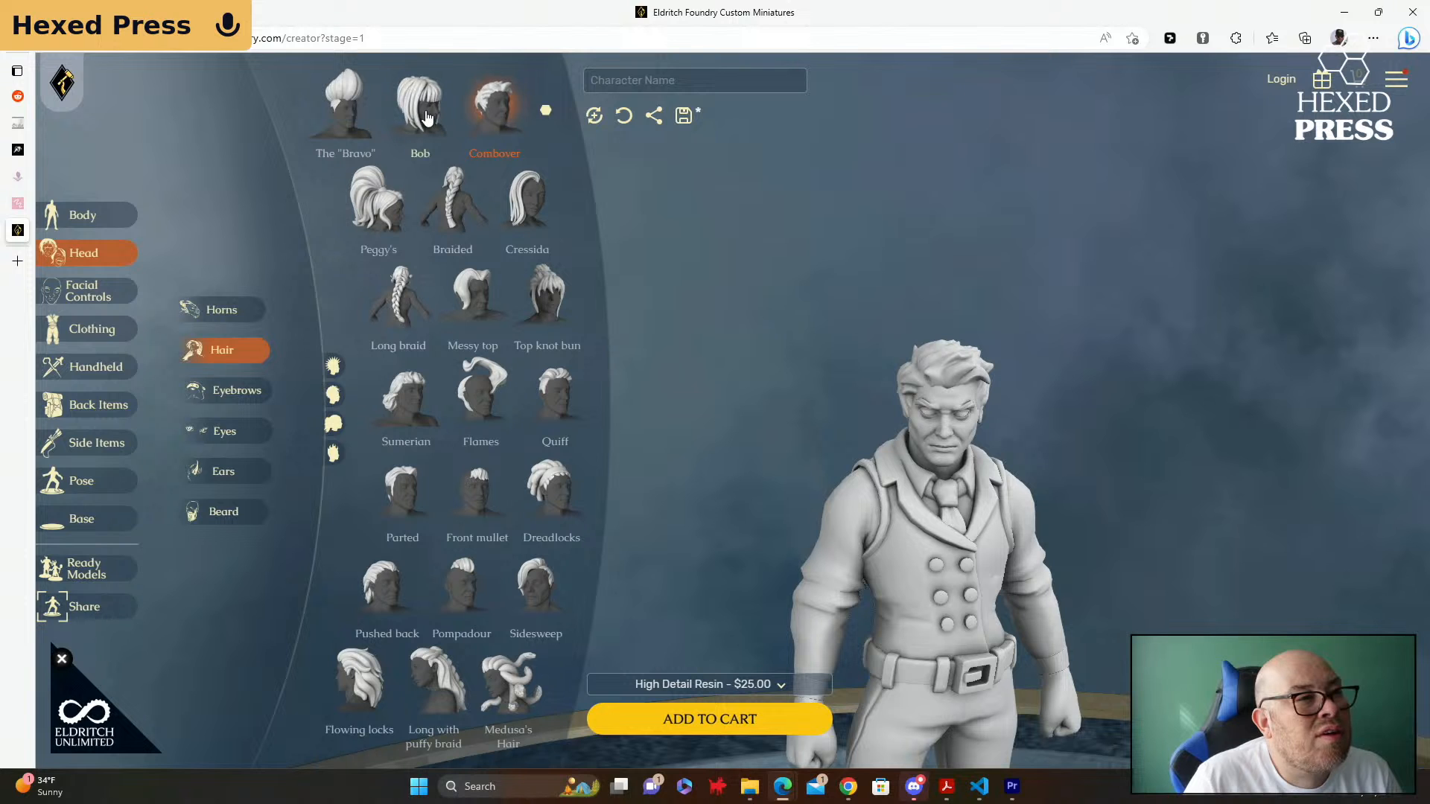
click(347, 112)
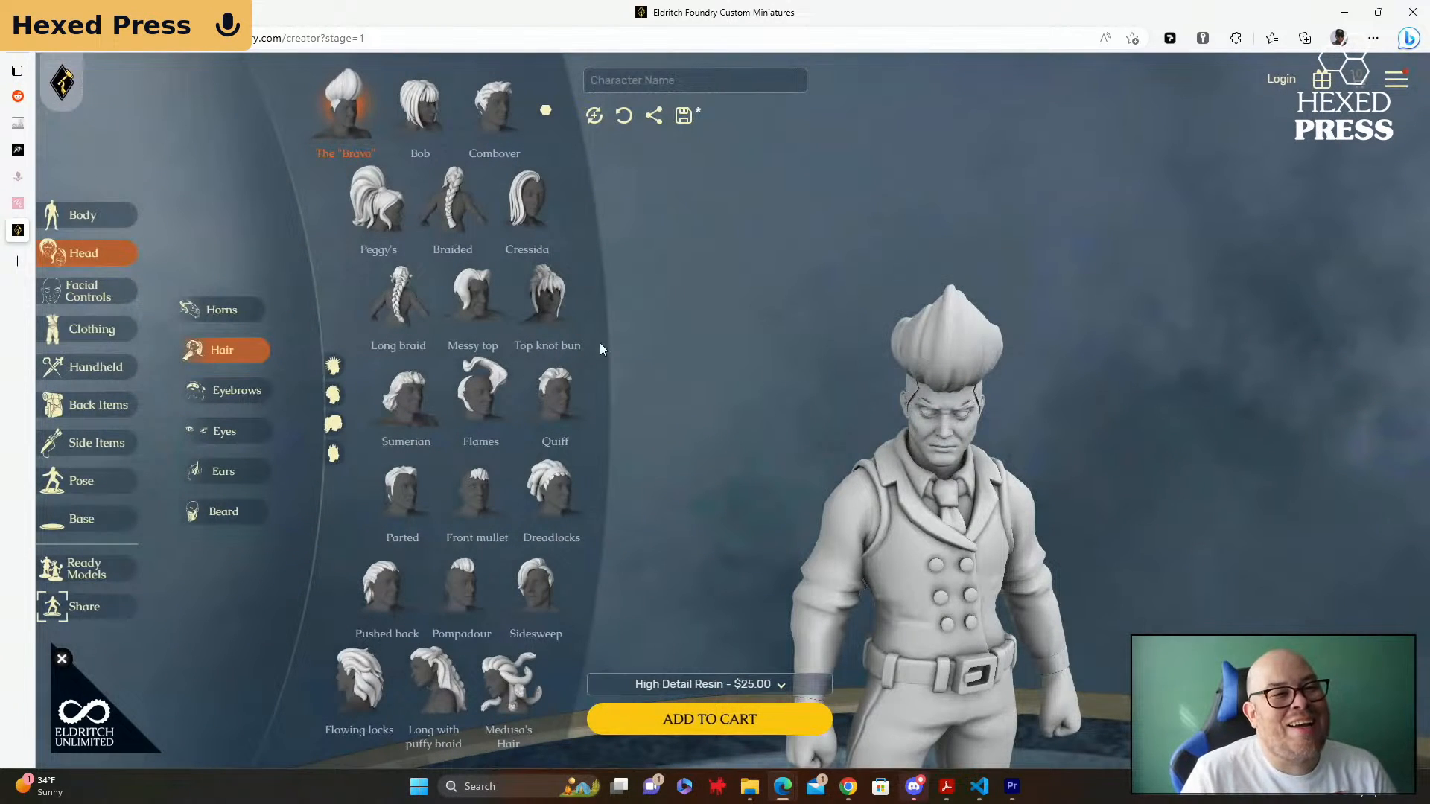
mouse_move(759, 392)
mouse_down()
mouse_move(1056, 428)
mouse_move(802, 360)
mouse_move(764, 365)
mouse_up()
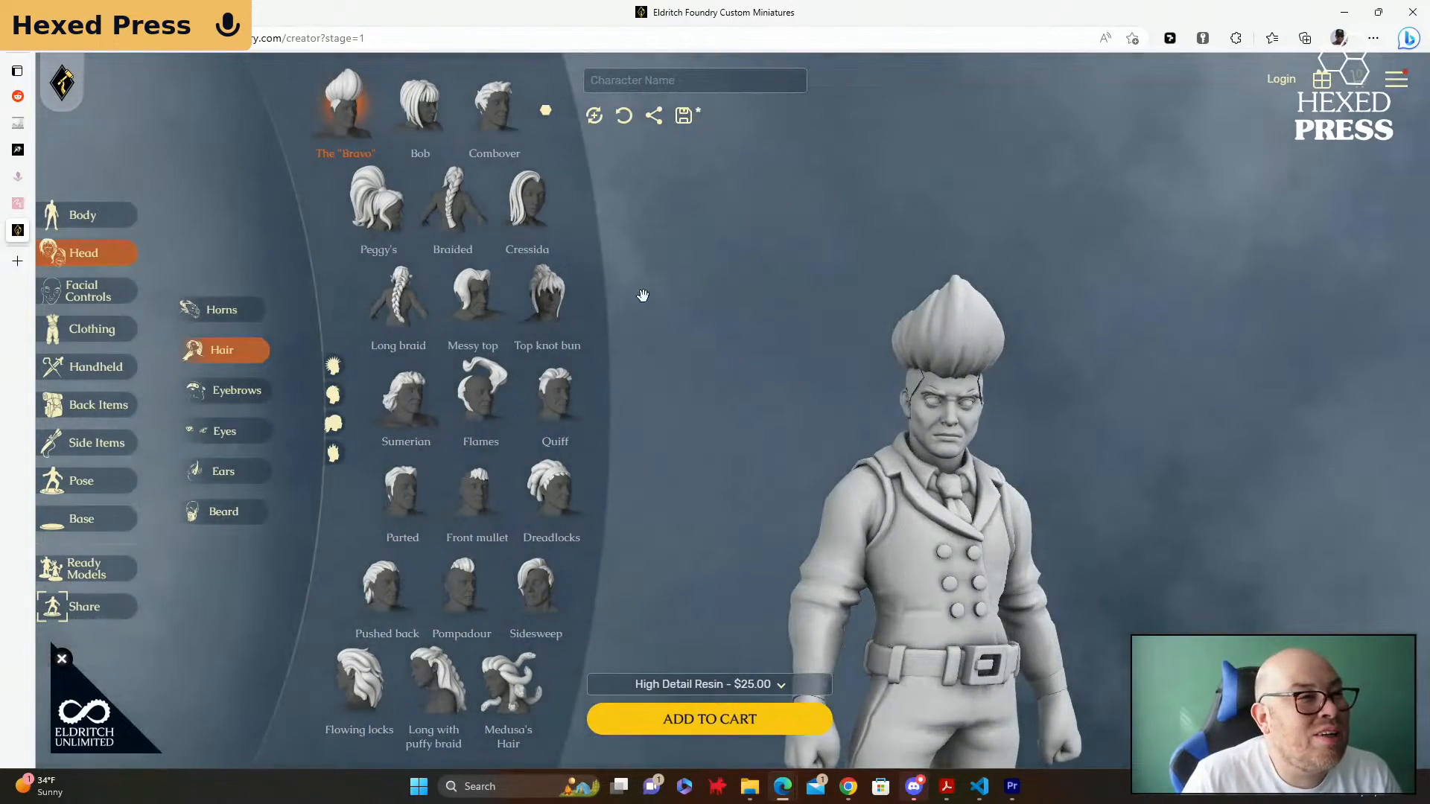
click(525, 213)
drag(782, 341, 888, 336)
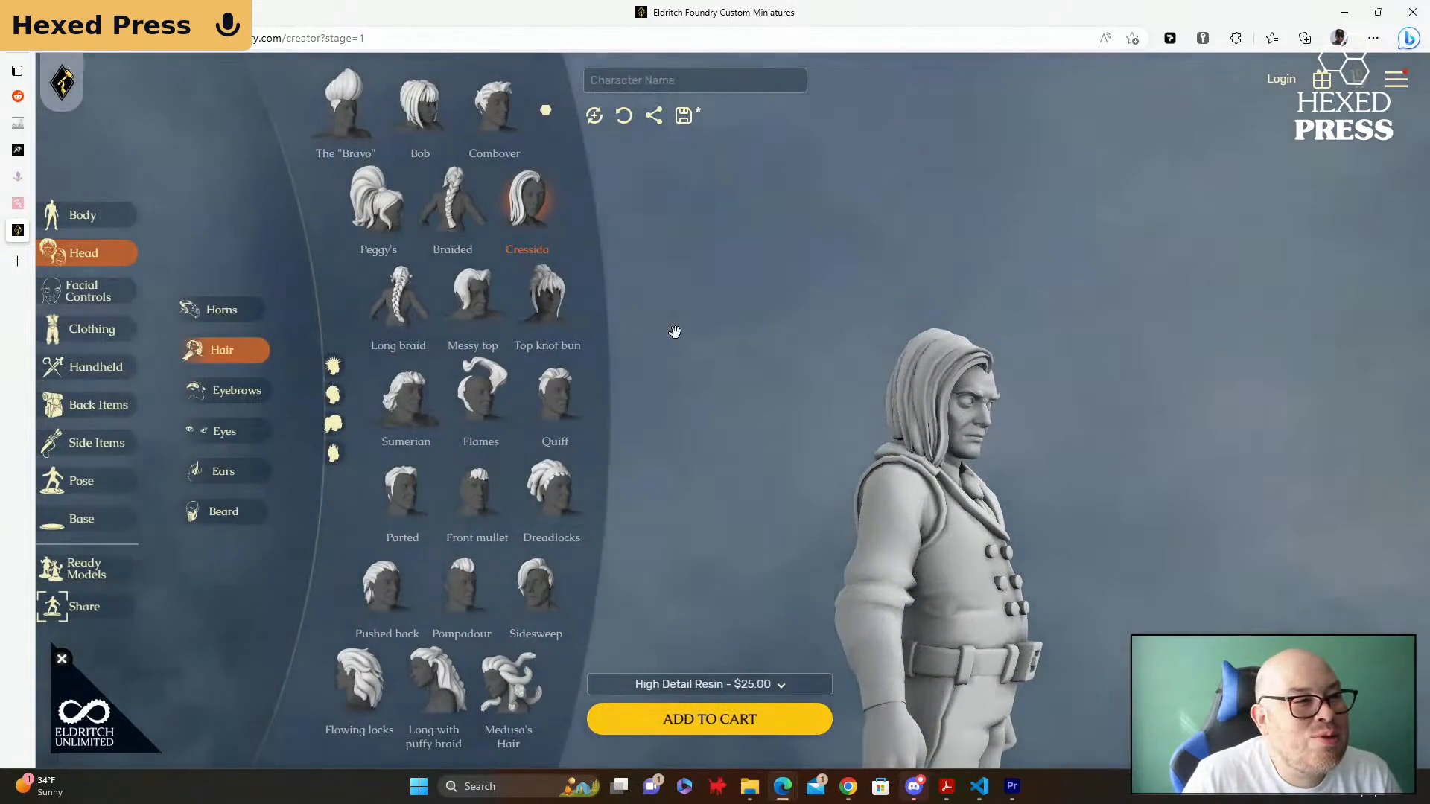
Step: Try the Messy top, Flames, Quiff and Front mullet hairstyles on the figure
click(483, 304)
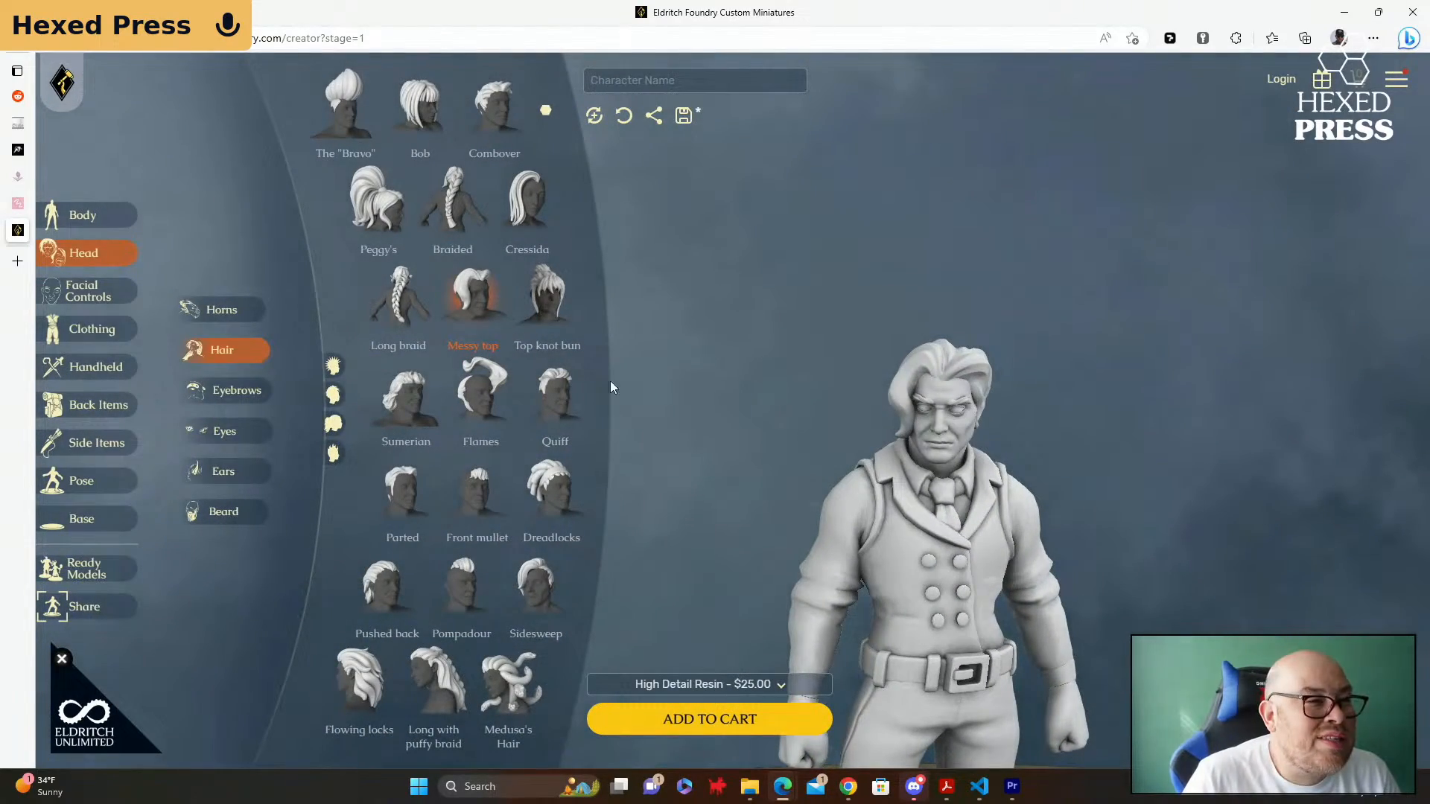
click(485, 398)
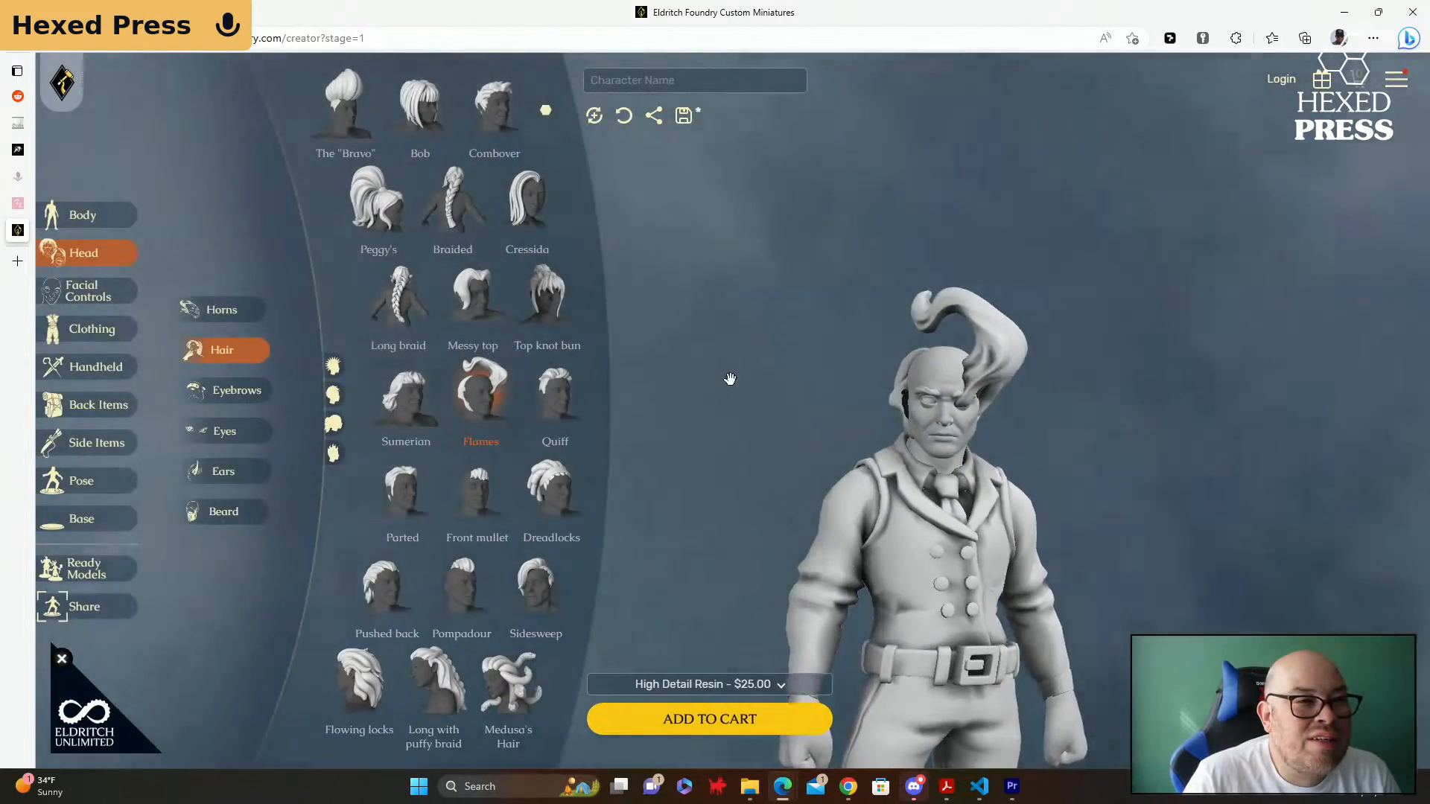
mouse_move(728, 379)
mouse_down()
mouse_move(928, 398)
mouse_move(734, 403)
mouse_up()
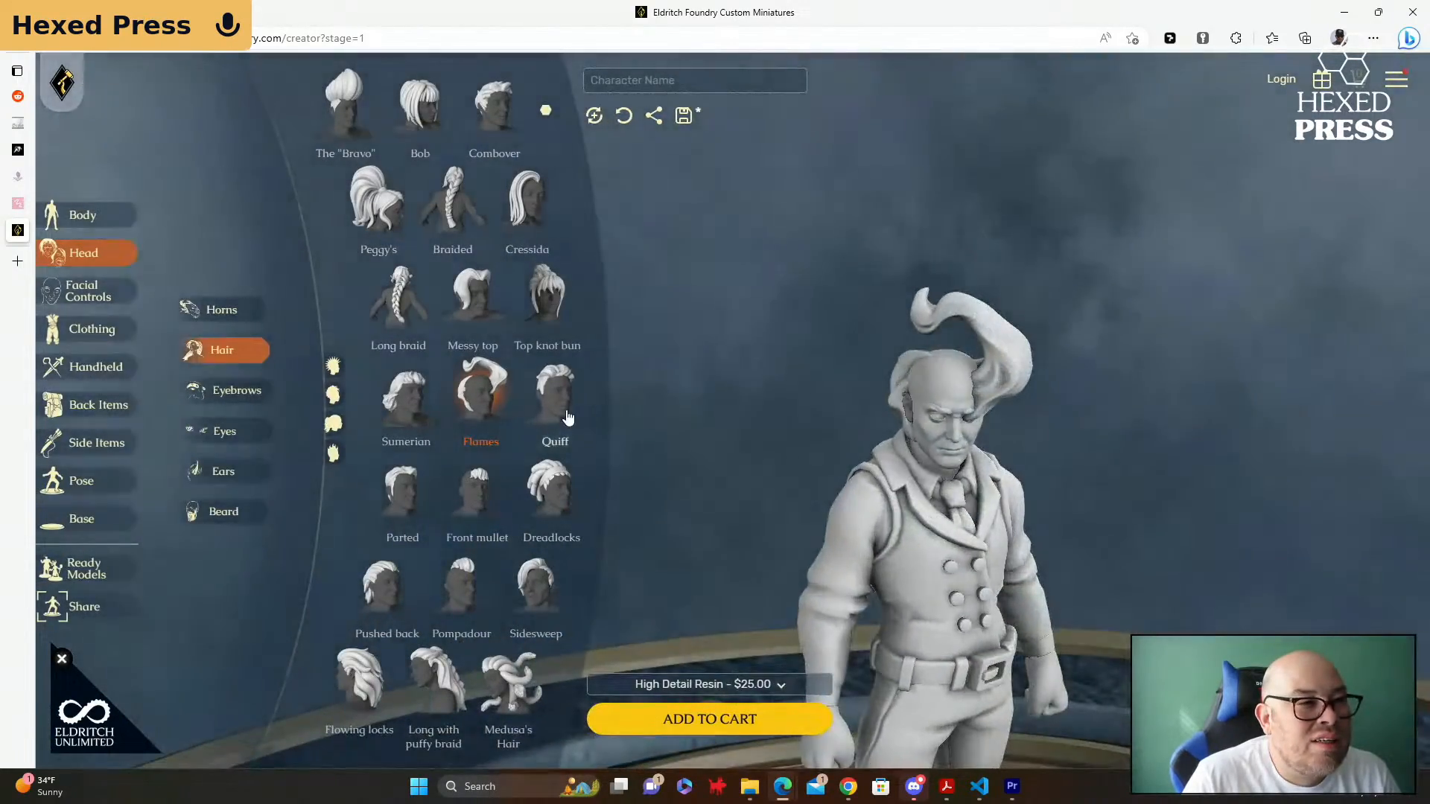
click(566, 414)
click(477, 485)
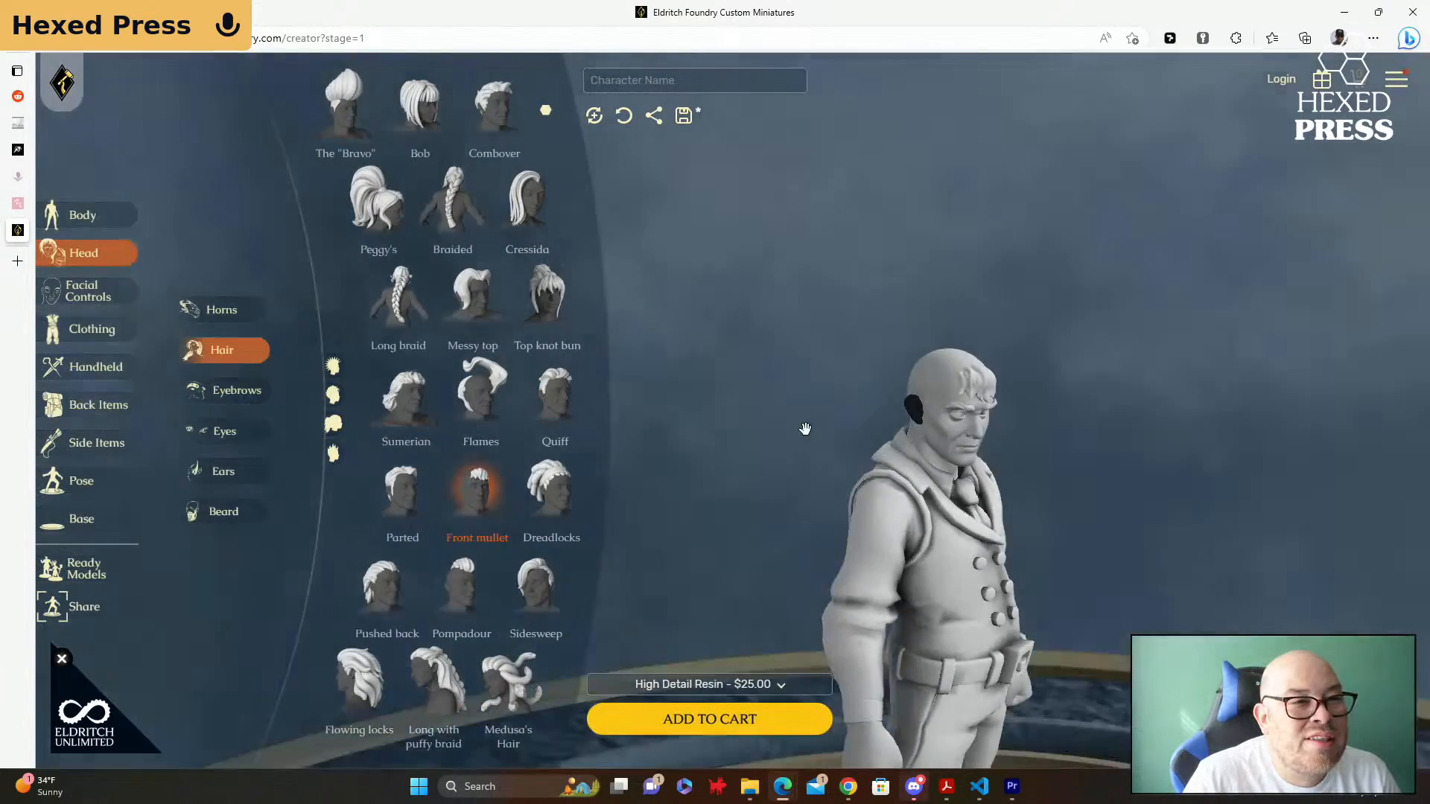
Step: Try the Side-sweep hairstyle, and give the figure the Medium layers hairstyle instead
scroll(463, 440, down, 2)
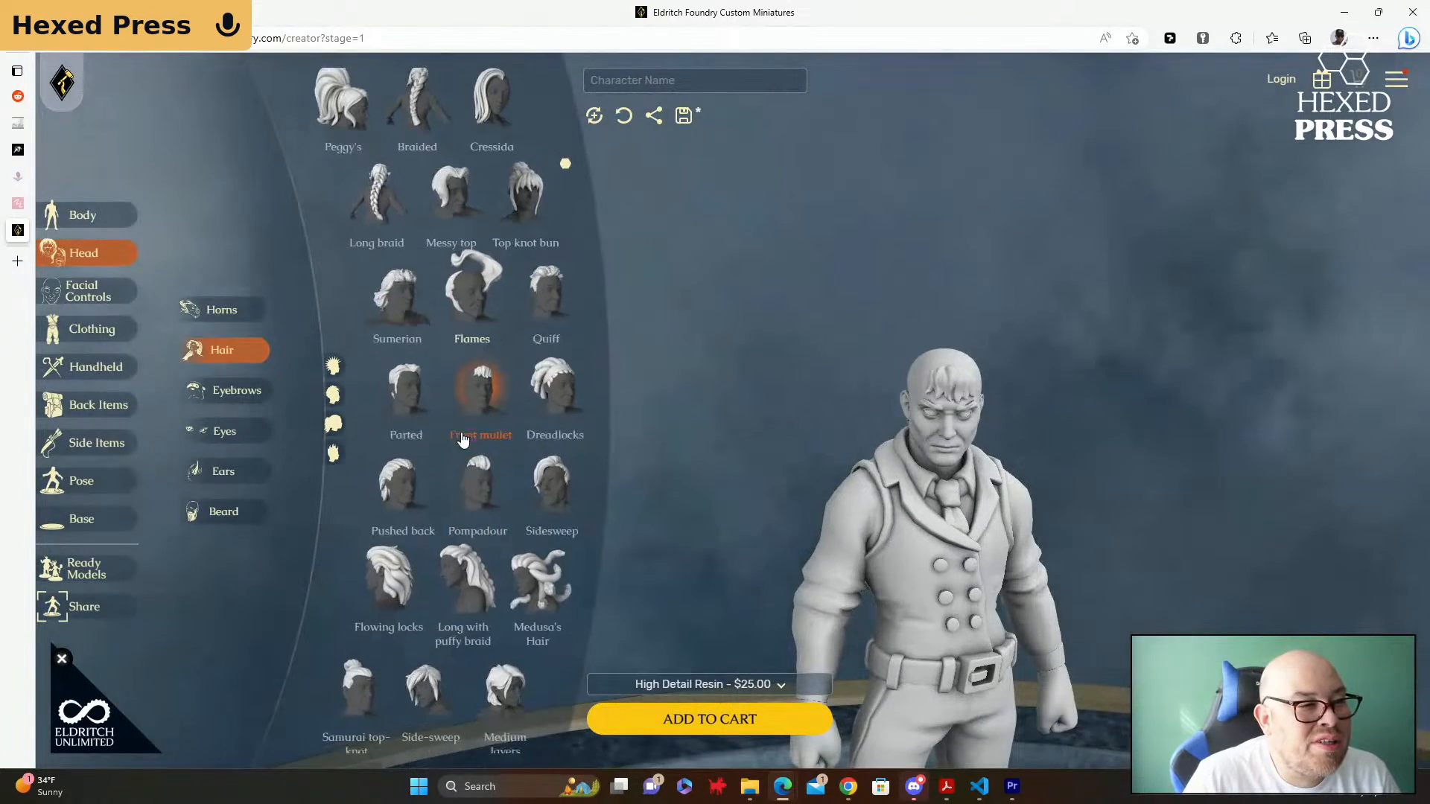
scroll(462, 438, down, 2)
scroll(462, 438, down, 2)
click(481, 483)
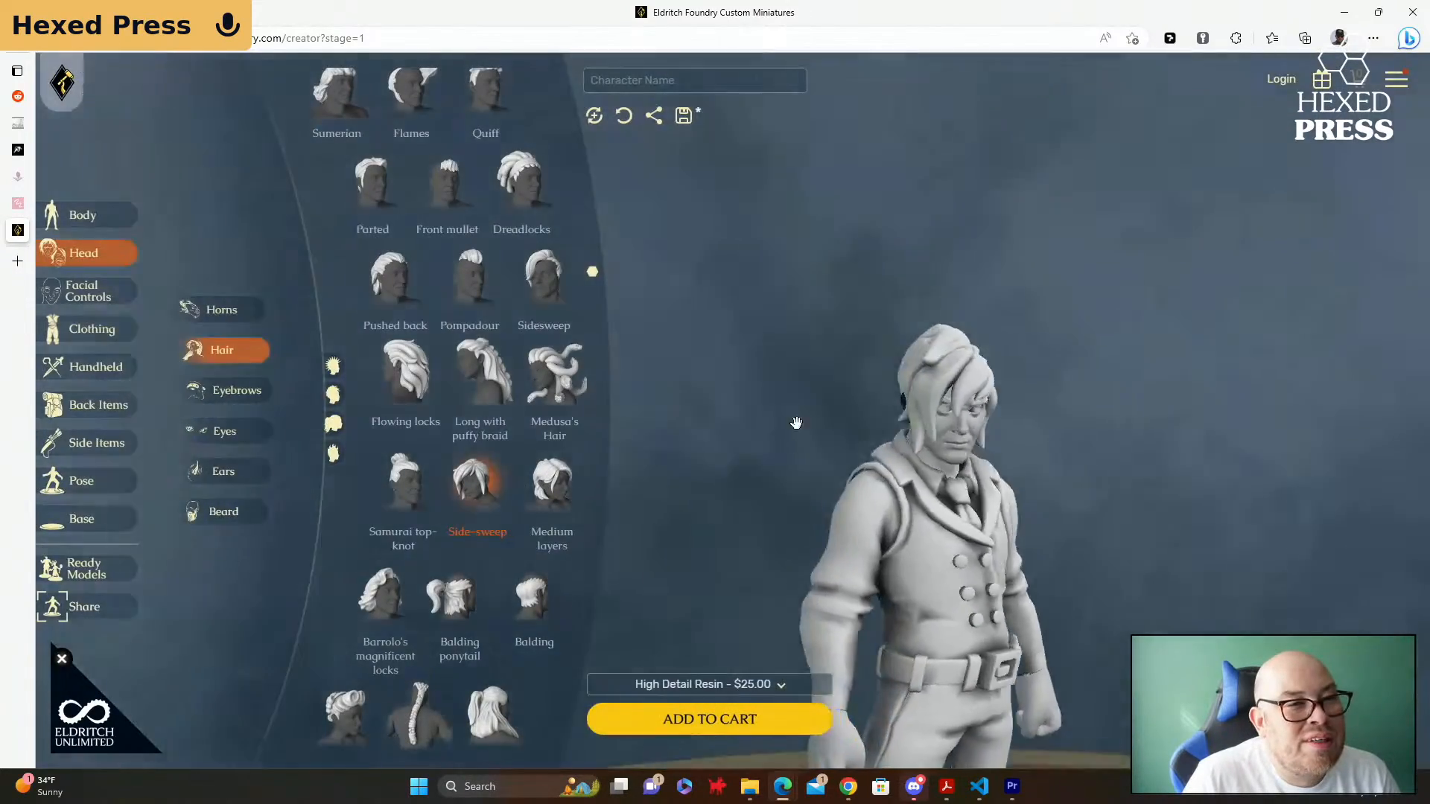
drag(796, 423, 732, 410)
click(551, 483)
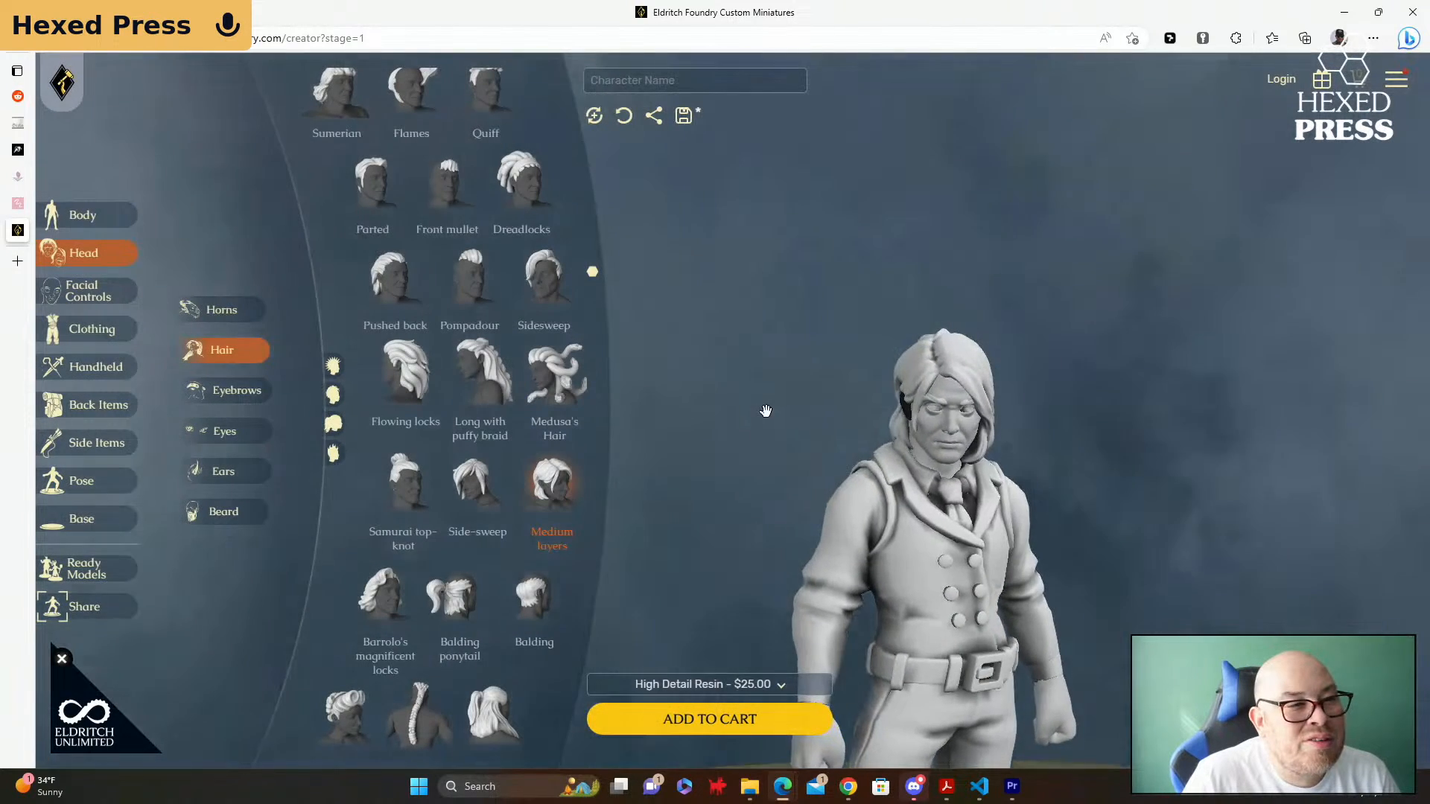
scroll(461, 421, down, 4)
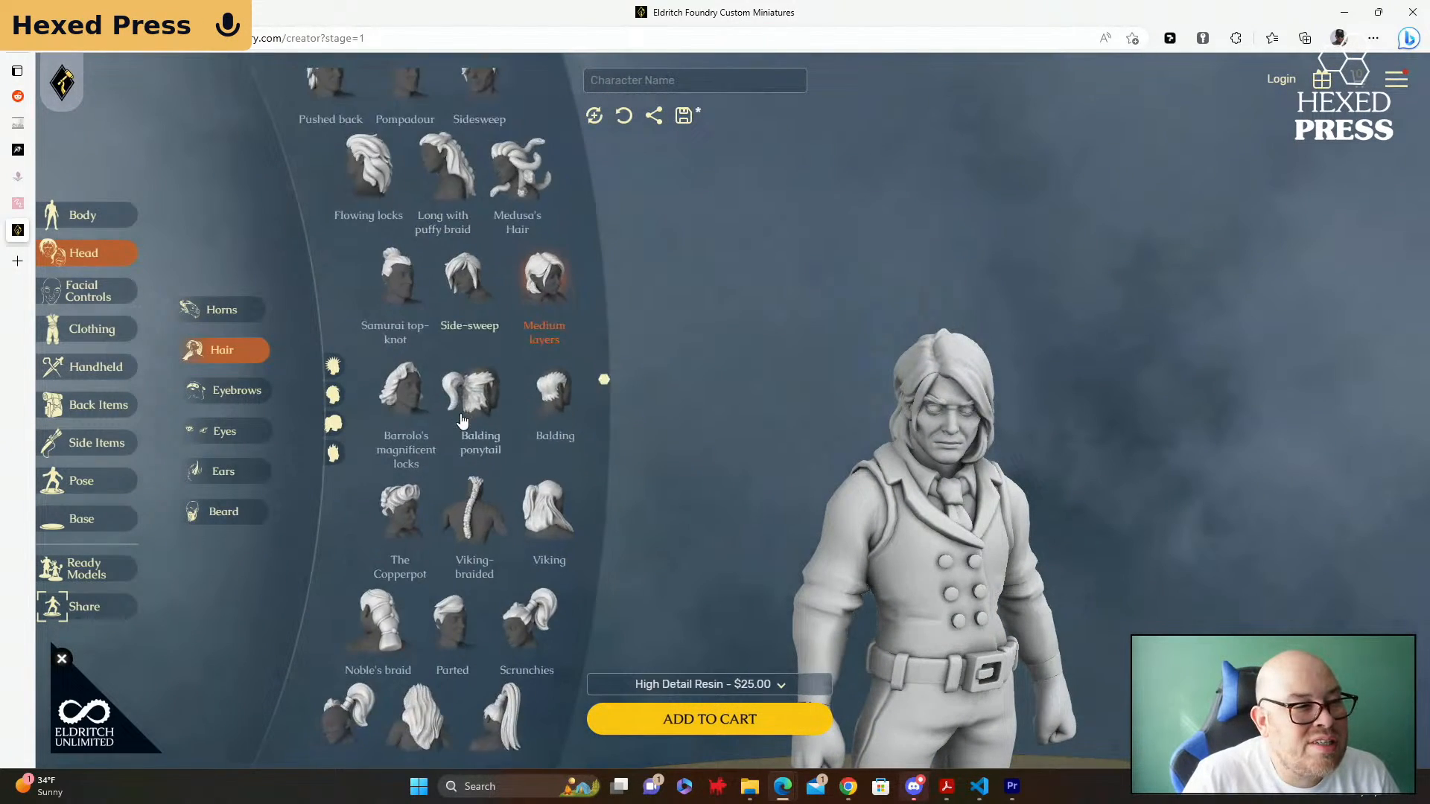
Step: Try the Flame hair hairstyle on the figure and view it from a different angle
scroll(462, 421, down, 1)
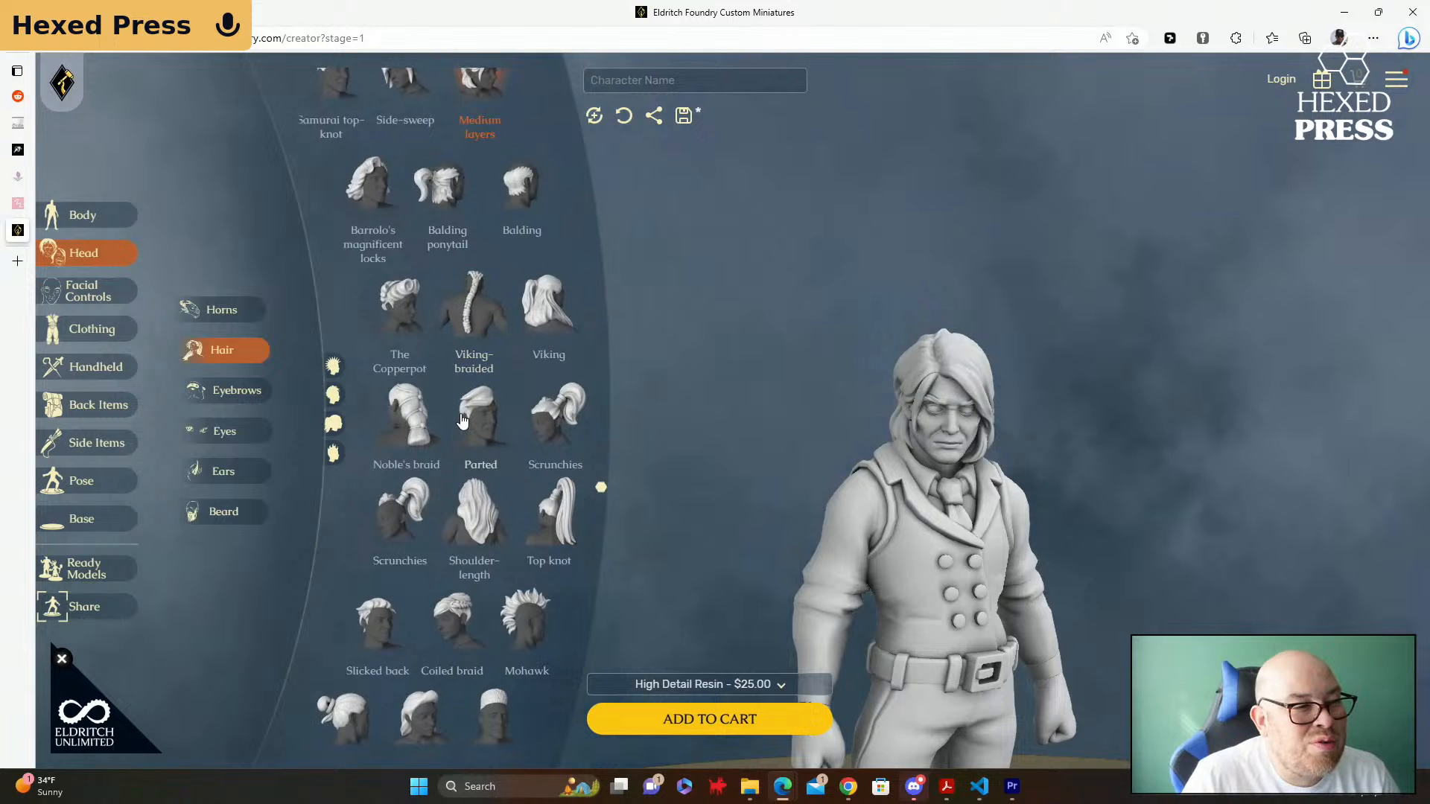
scroll(462, 421, down, 2)
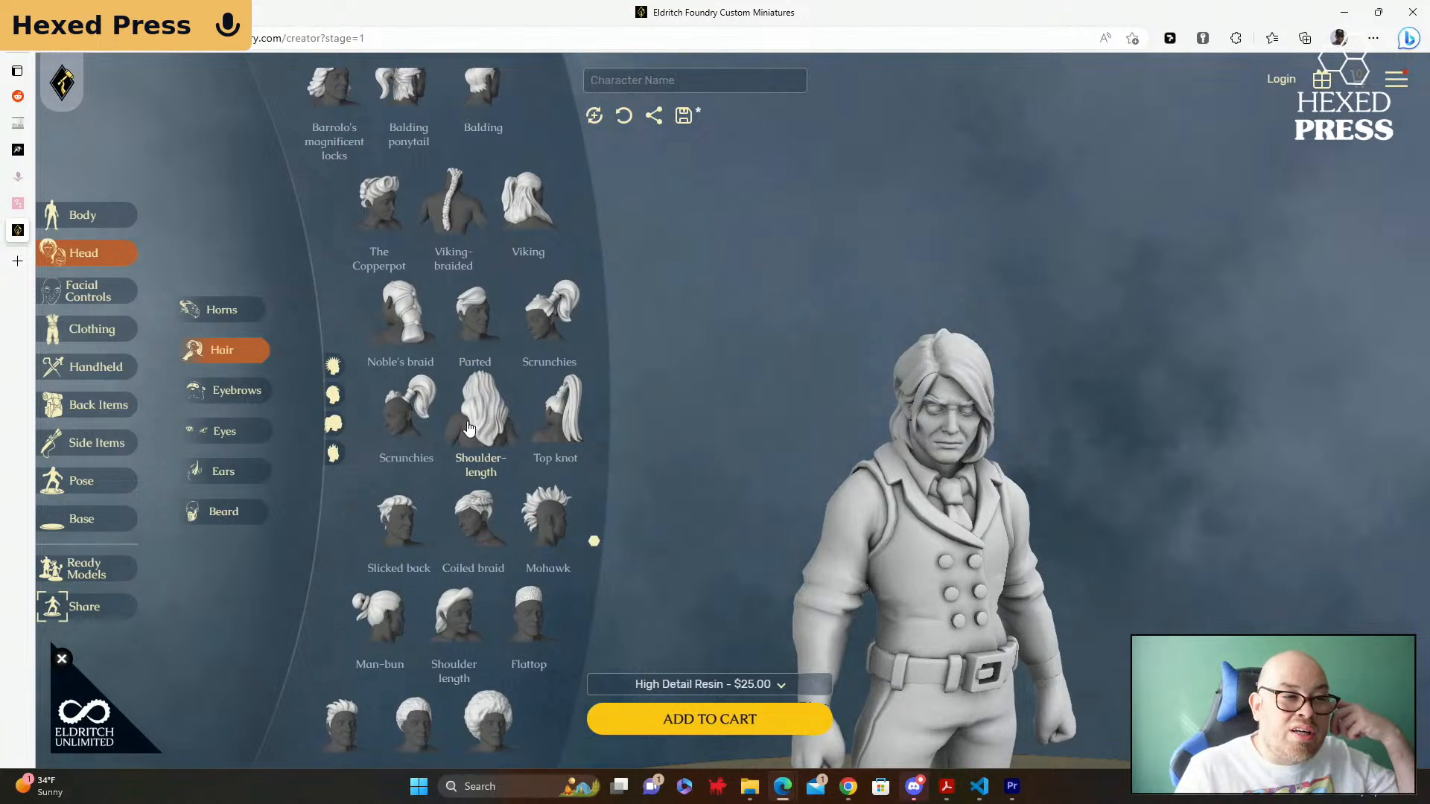
scroll(463, 423, down, 1)
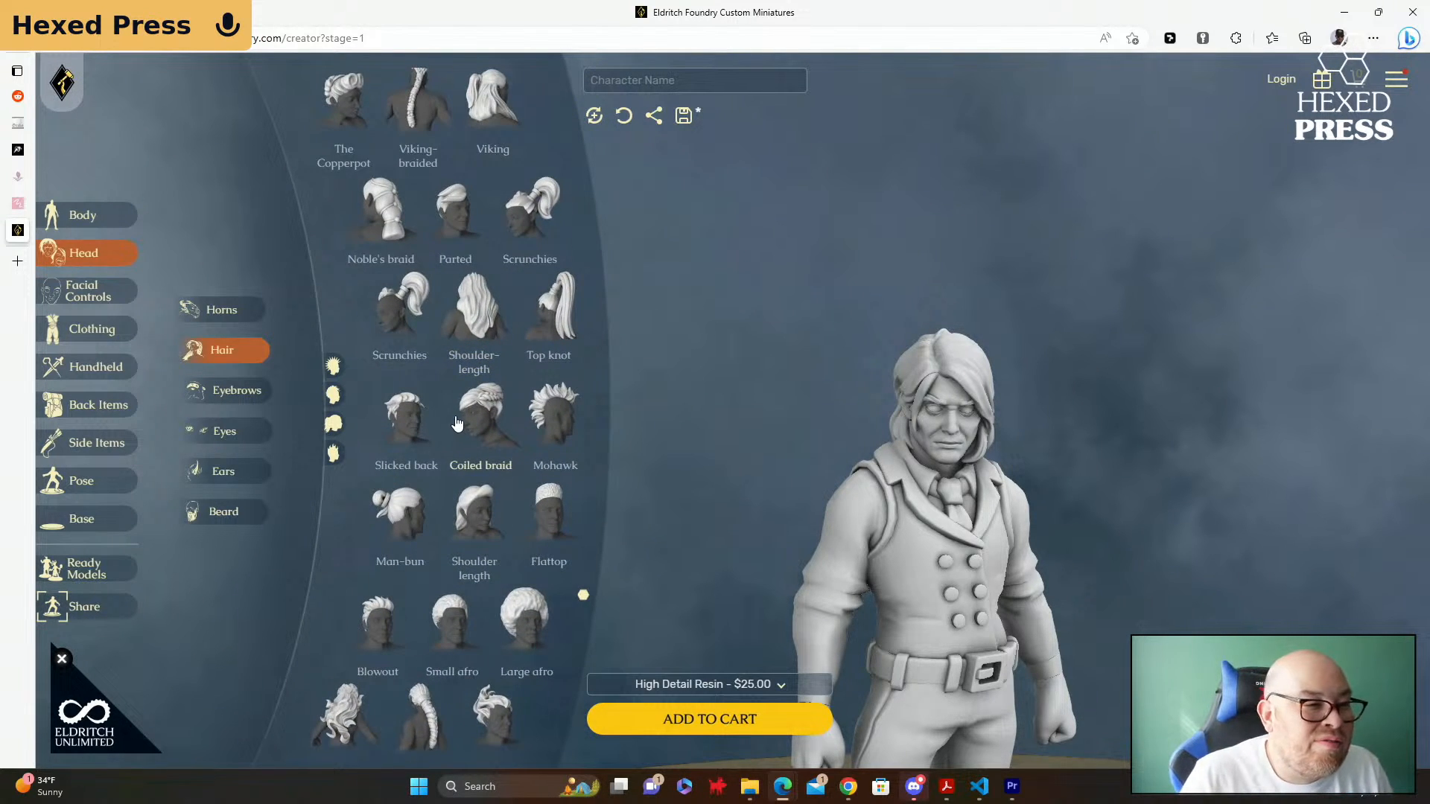
scroll(458, 425, down, 1)
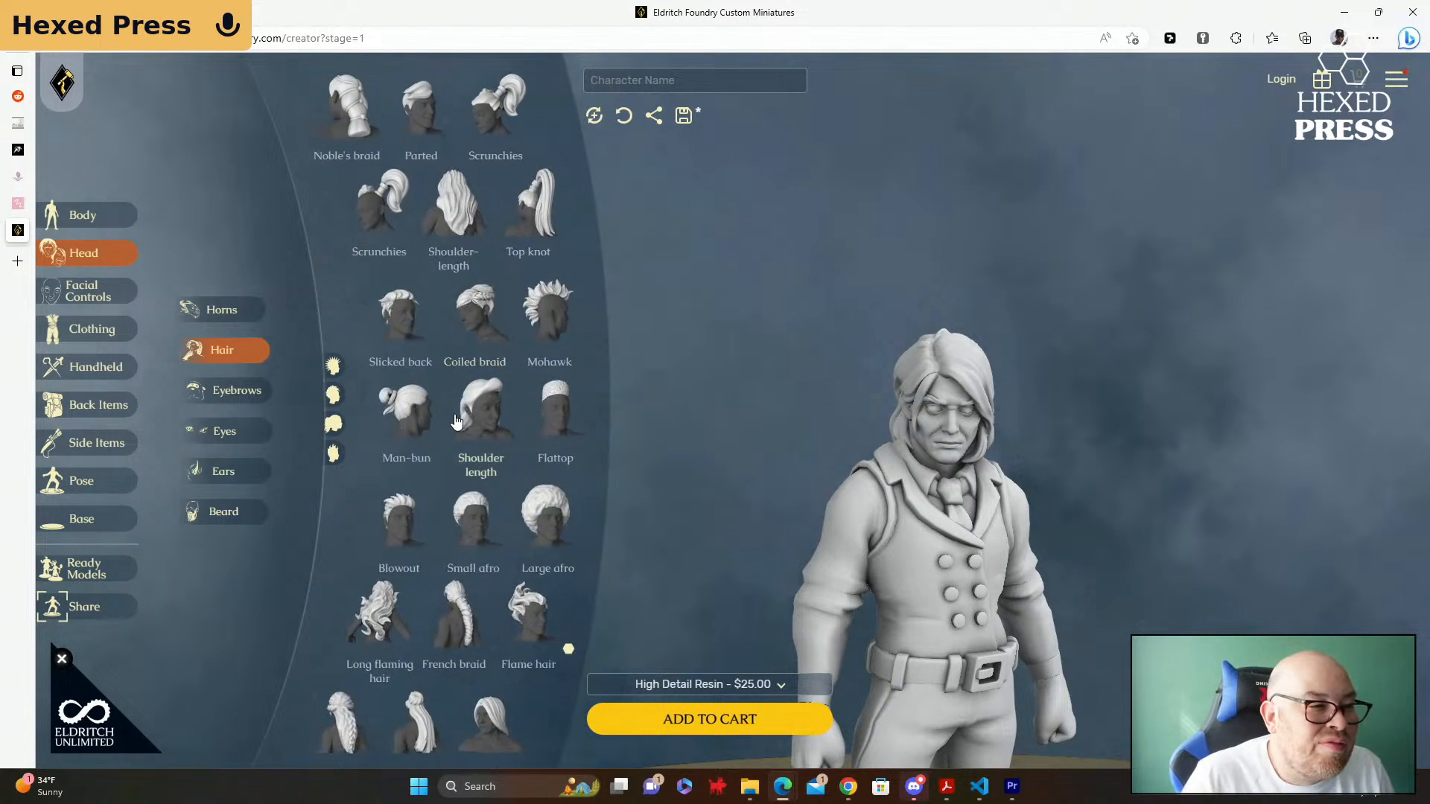
click(543, 596)
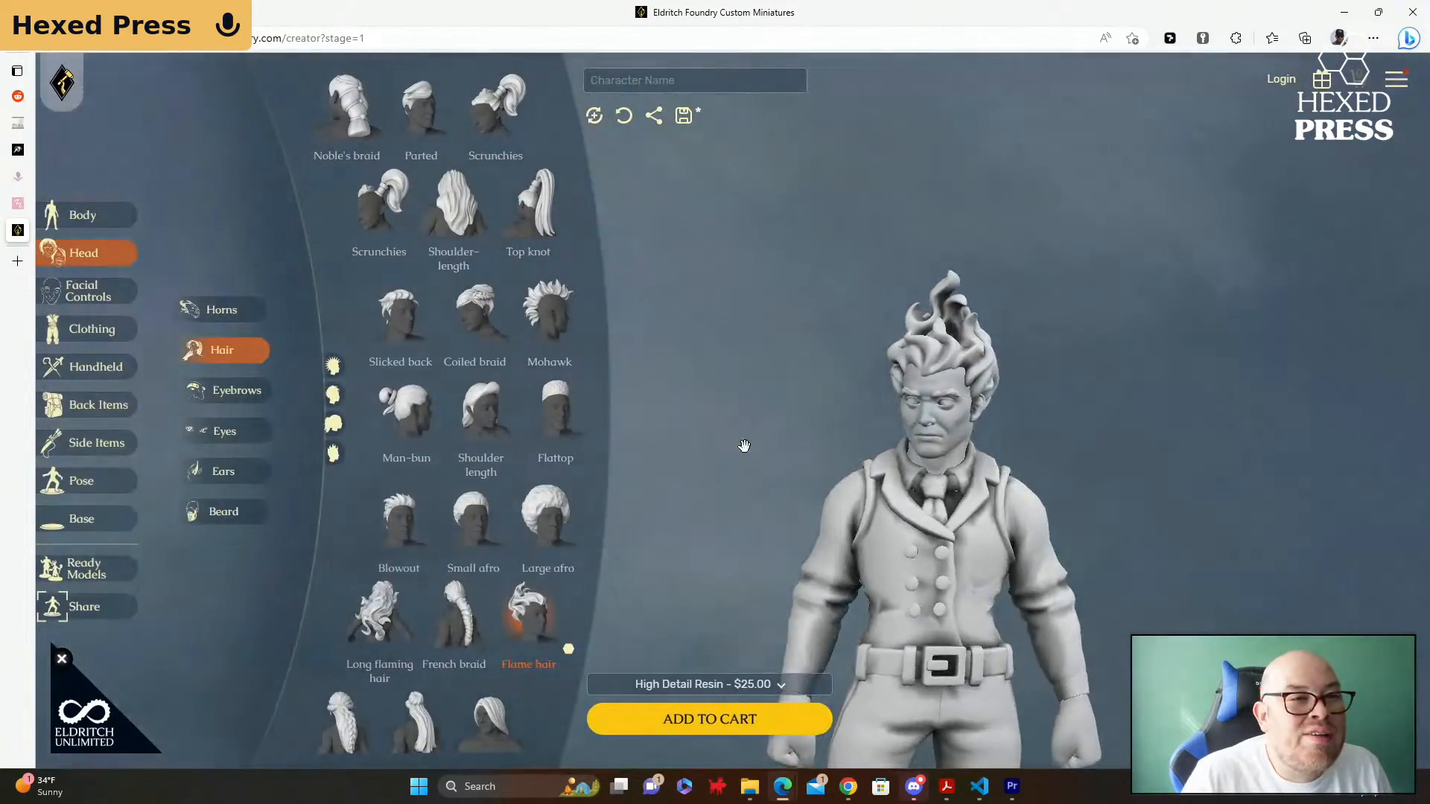
drag(744, 447, 786, 426)
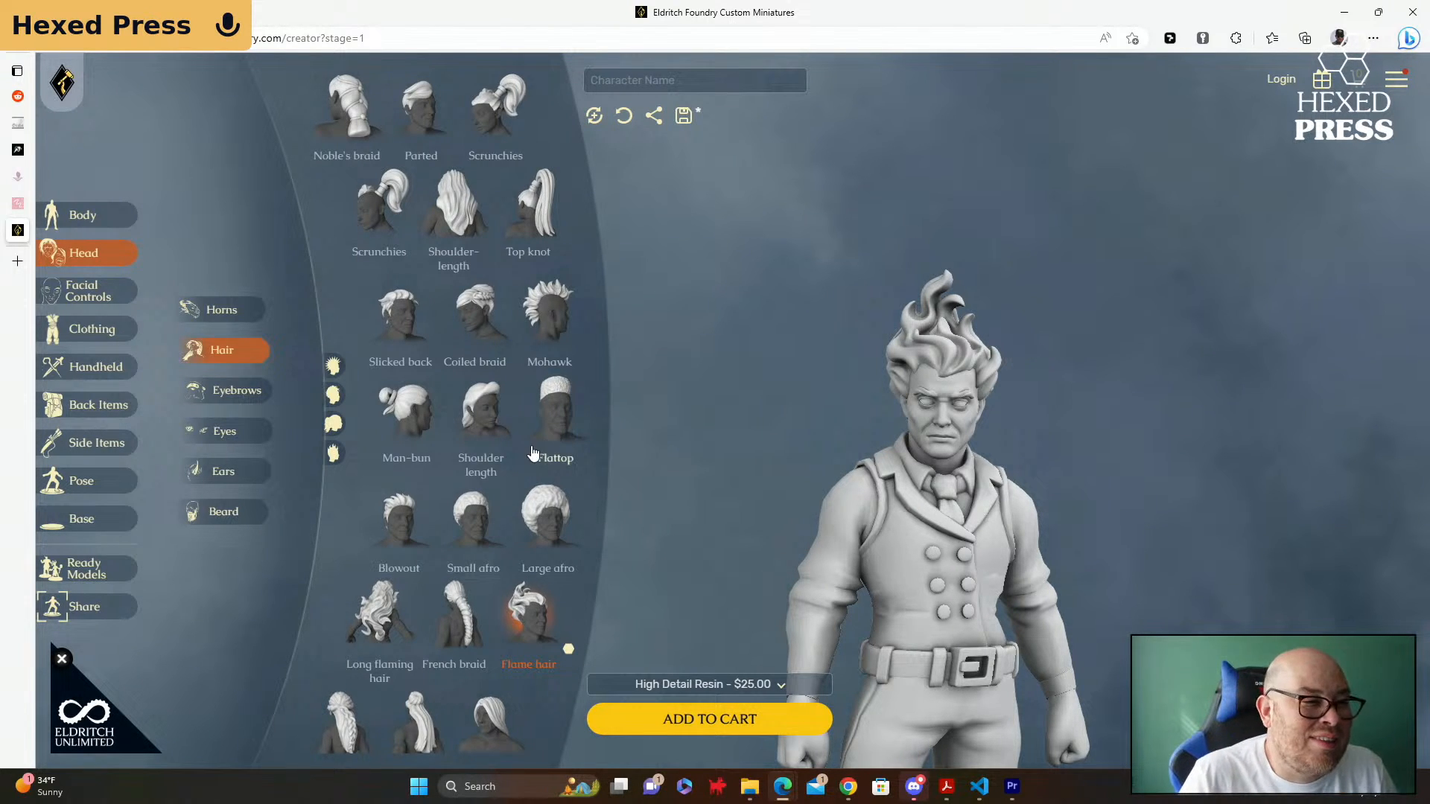
Step: Try the Rocker's slick hair and Flowing locks hairstyles on the figure
scroll(533, 452, down, 1)
scroll(534, 452, down, 1)
click(547, 583)
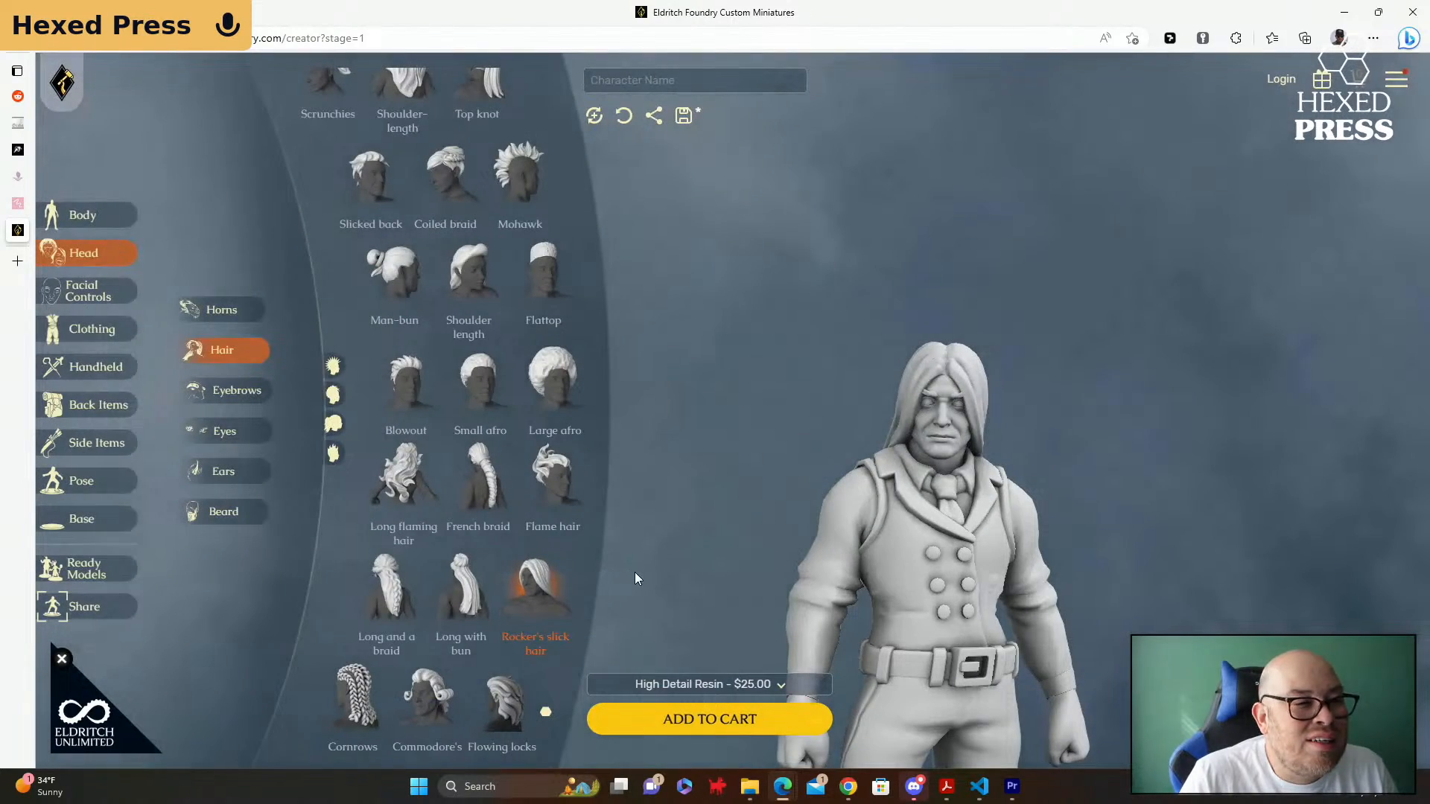
click(510, 702)
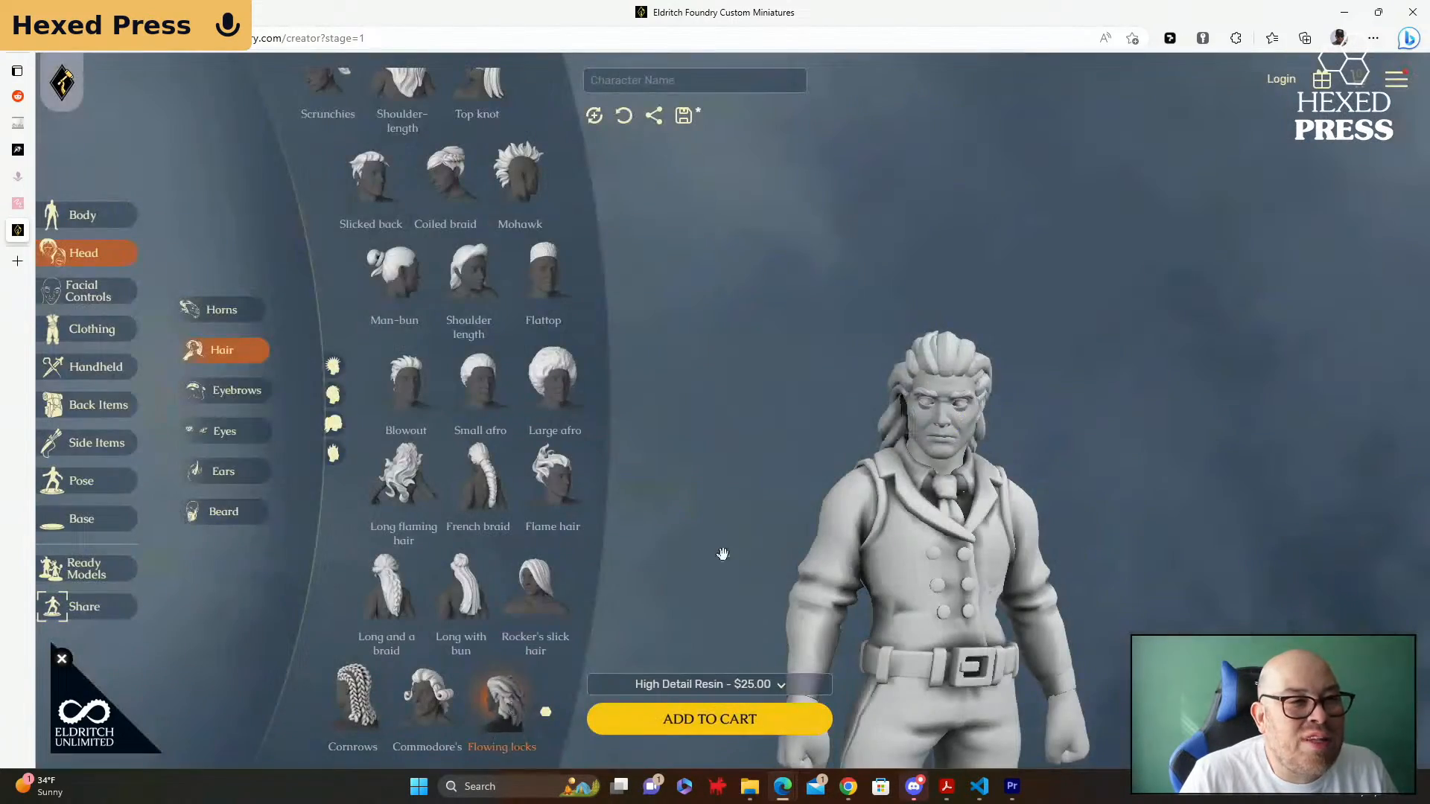
drag(741, 547, 716, 503)
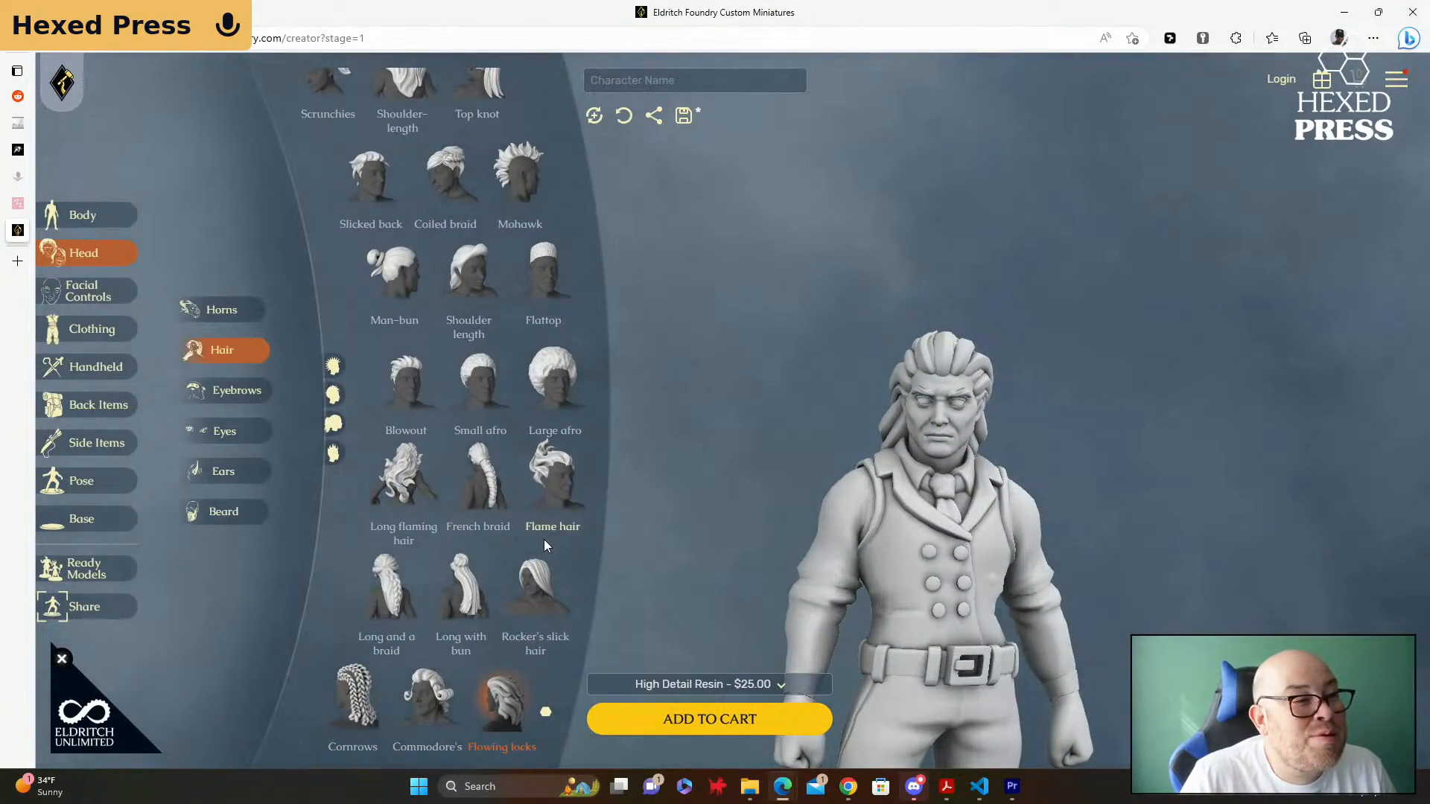
Step: Give the figure the Commodore's hairstyle, and look through the hair categories, including the one with flames and Medusa's Hair
click(437, 678)
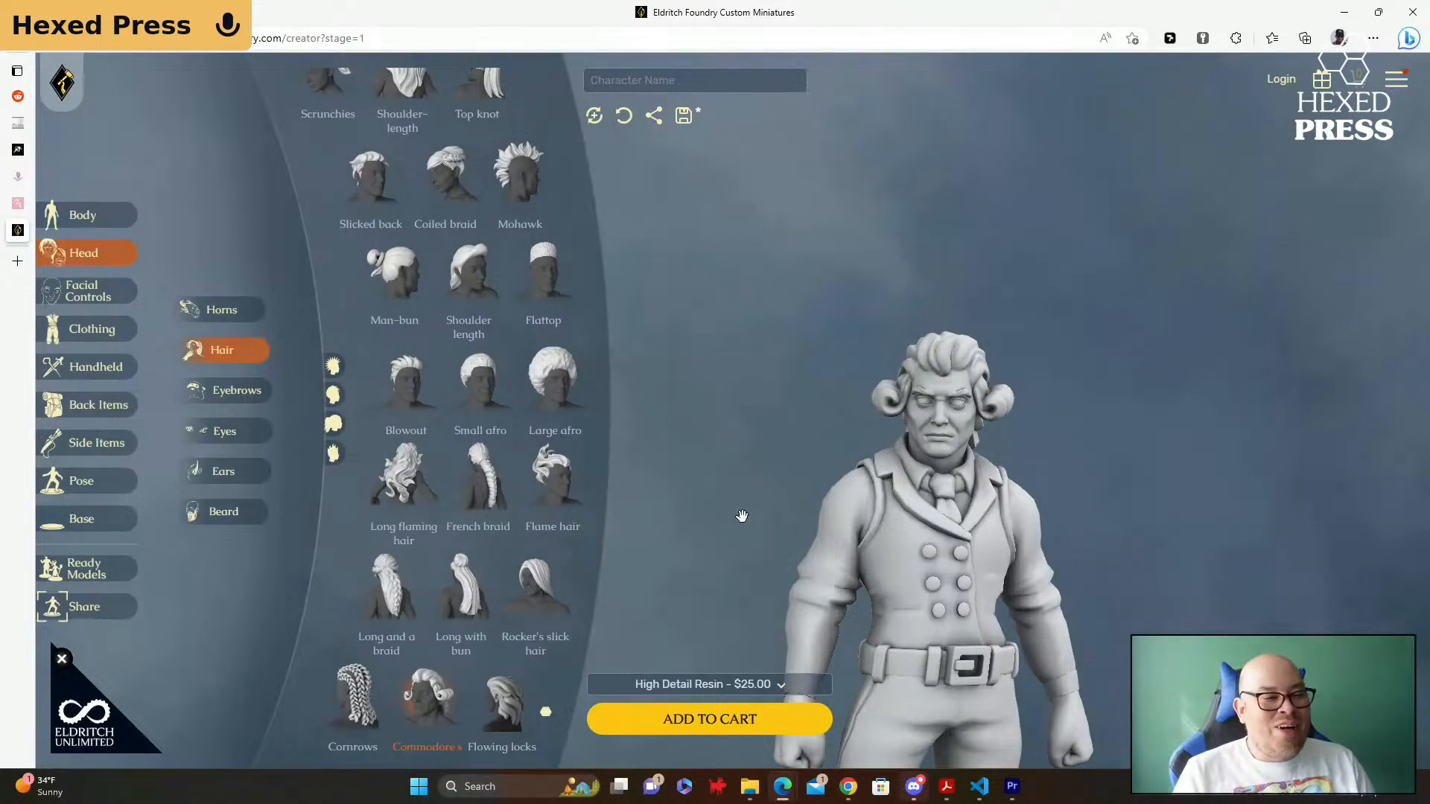
drag(742, 516, 715, 495)
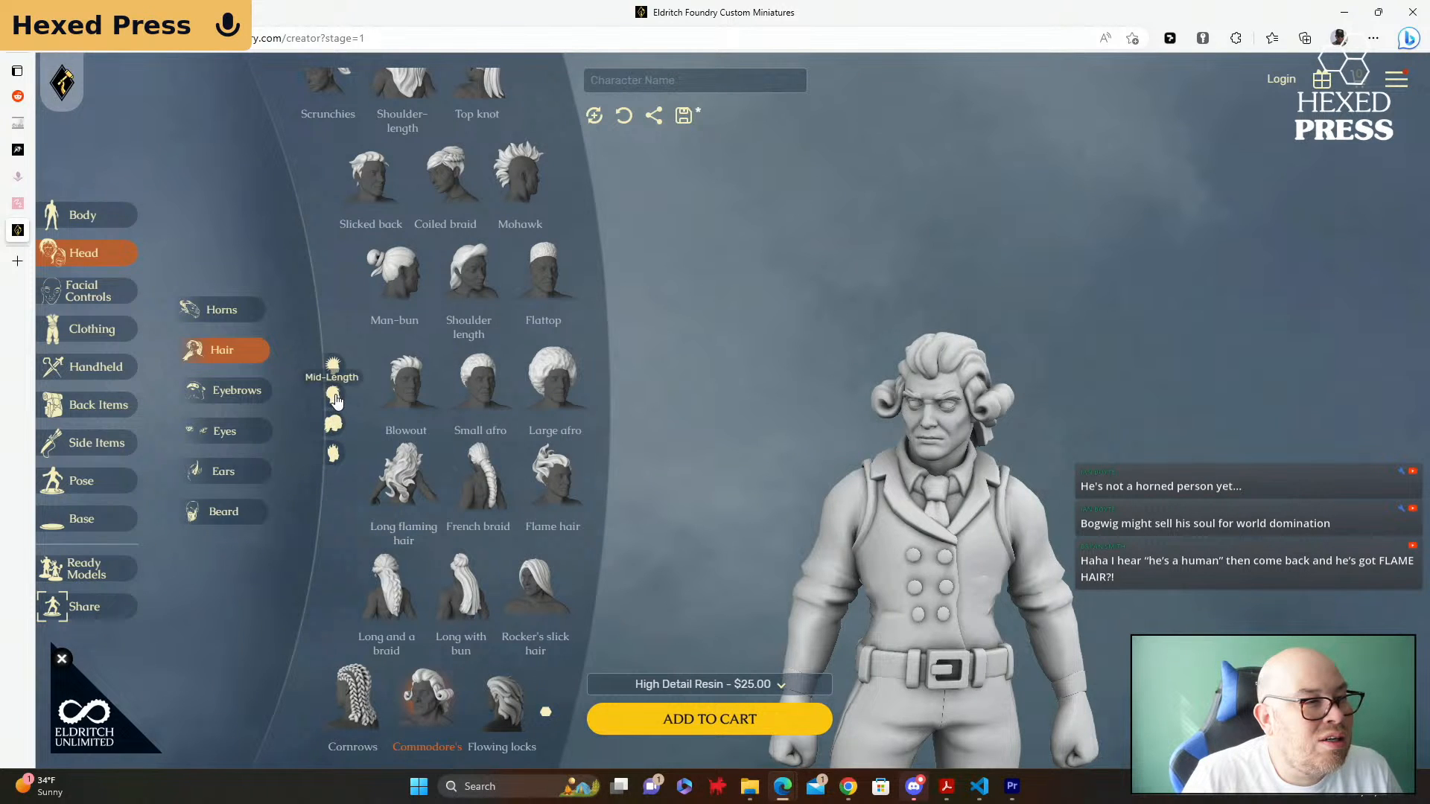
click(332, 371)
click(339, 398)
click(334, 453)
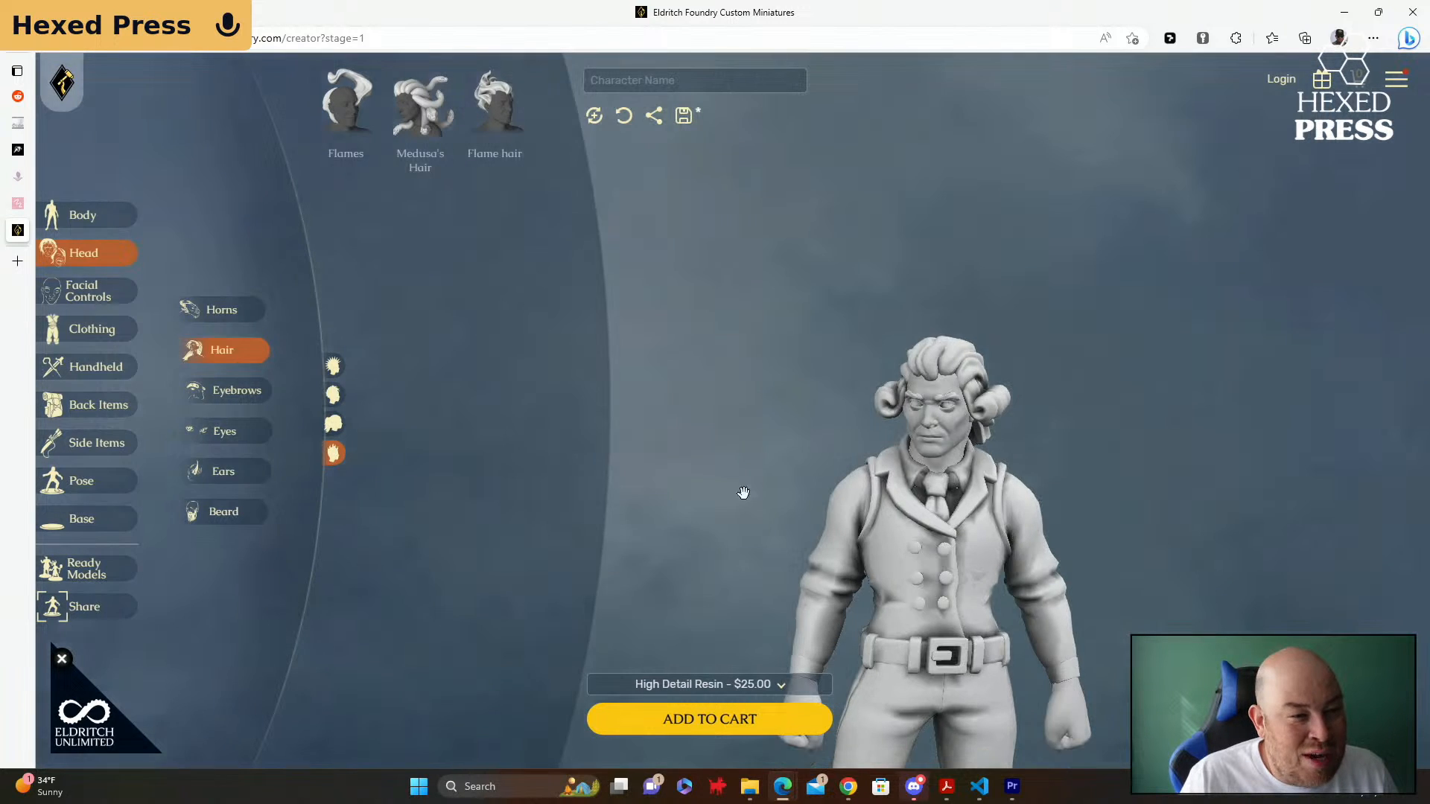
middle_drag(761, 536, 760, 473)
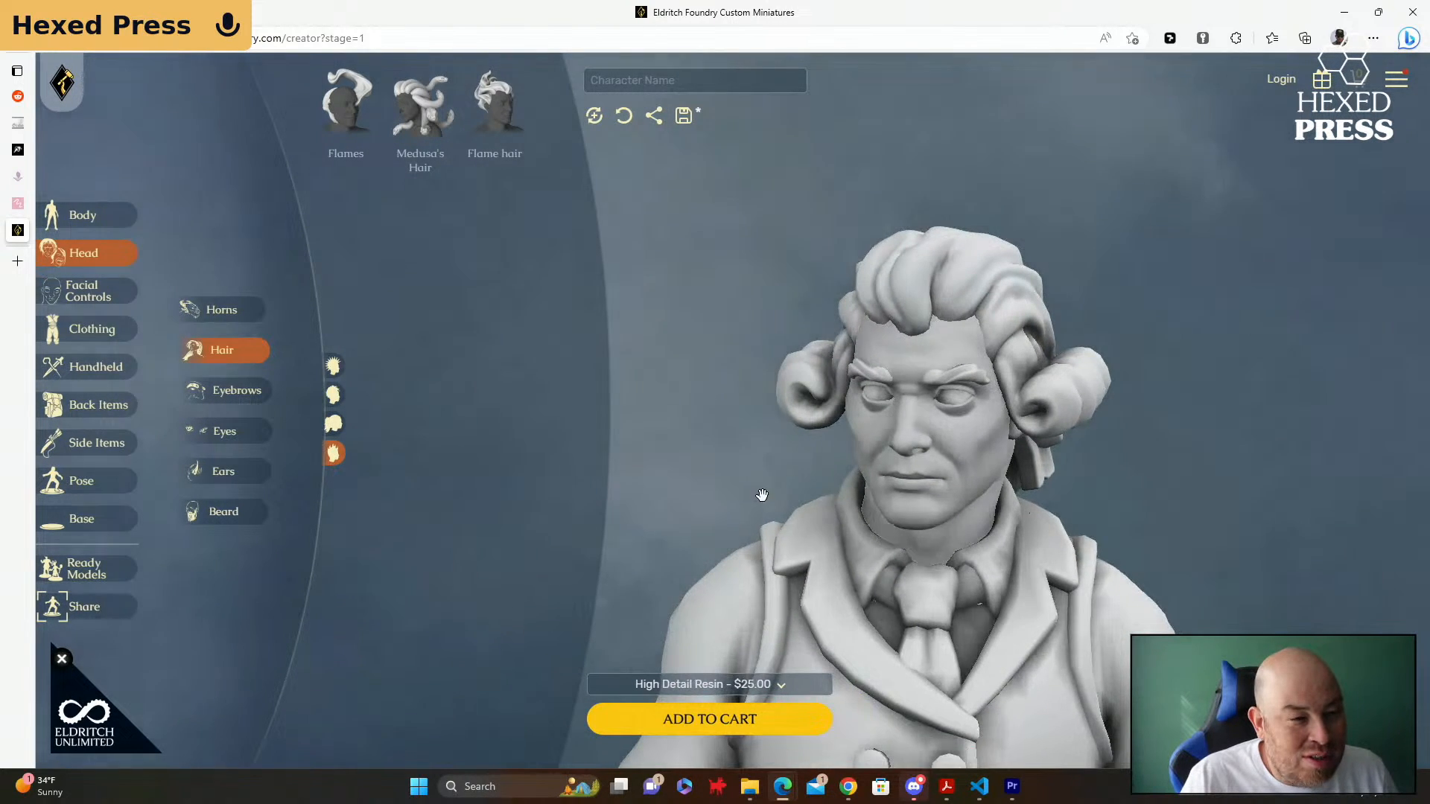
scroll(730, 501, down, 5)
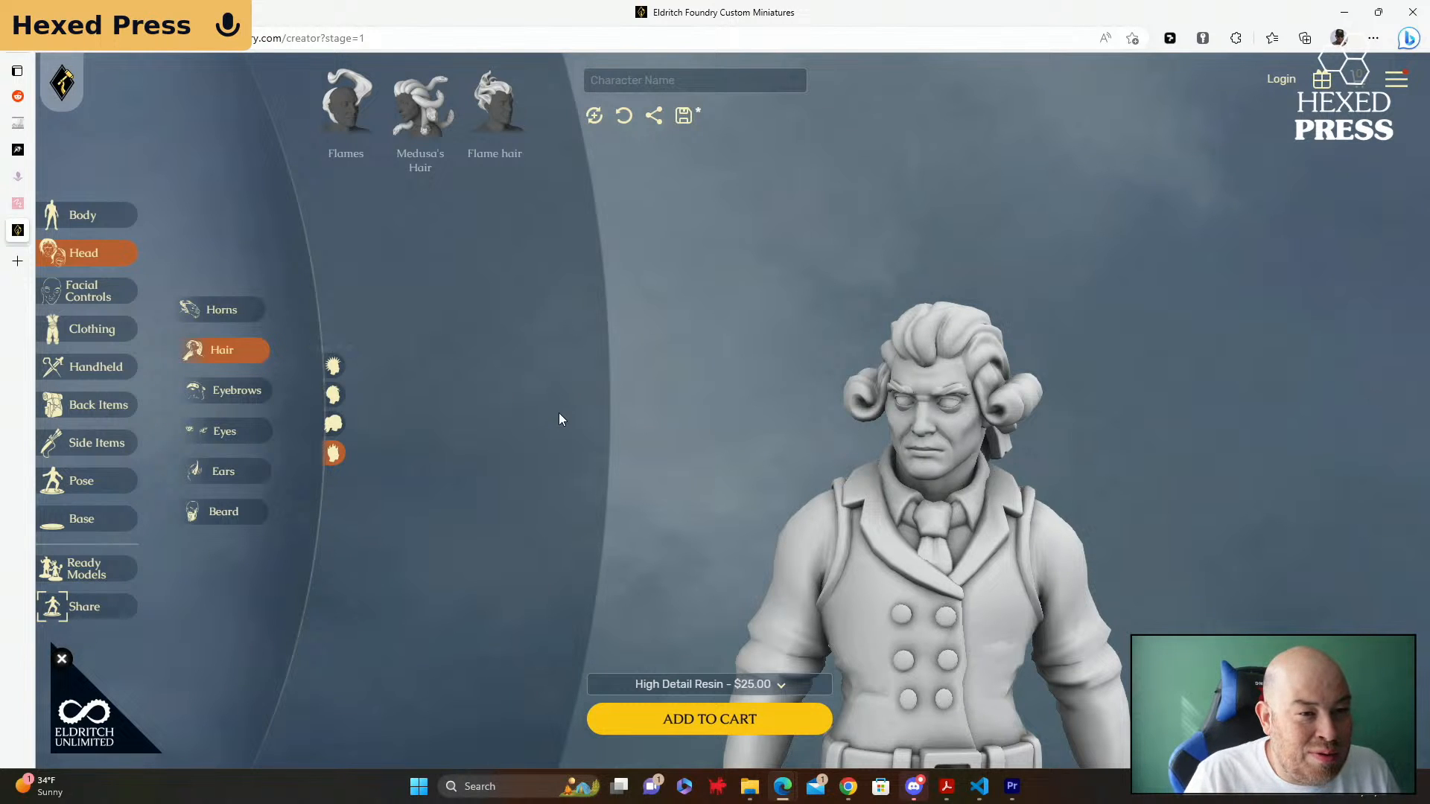
Step: Try the Long eyebrows on the figure and view the face up close
click(235, 390)
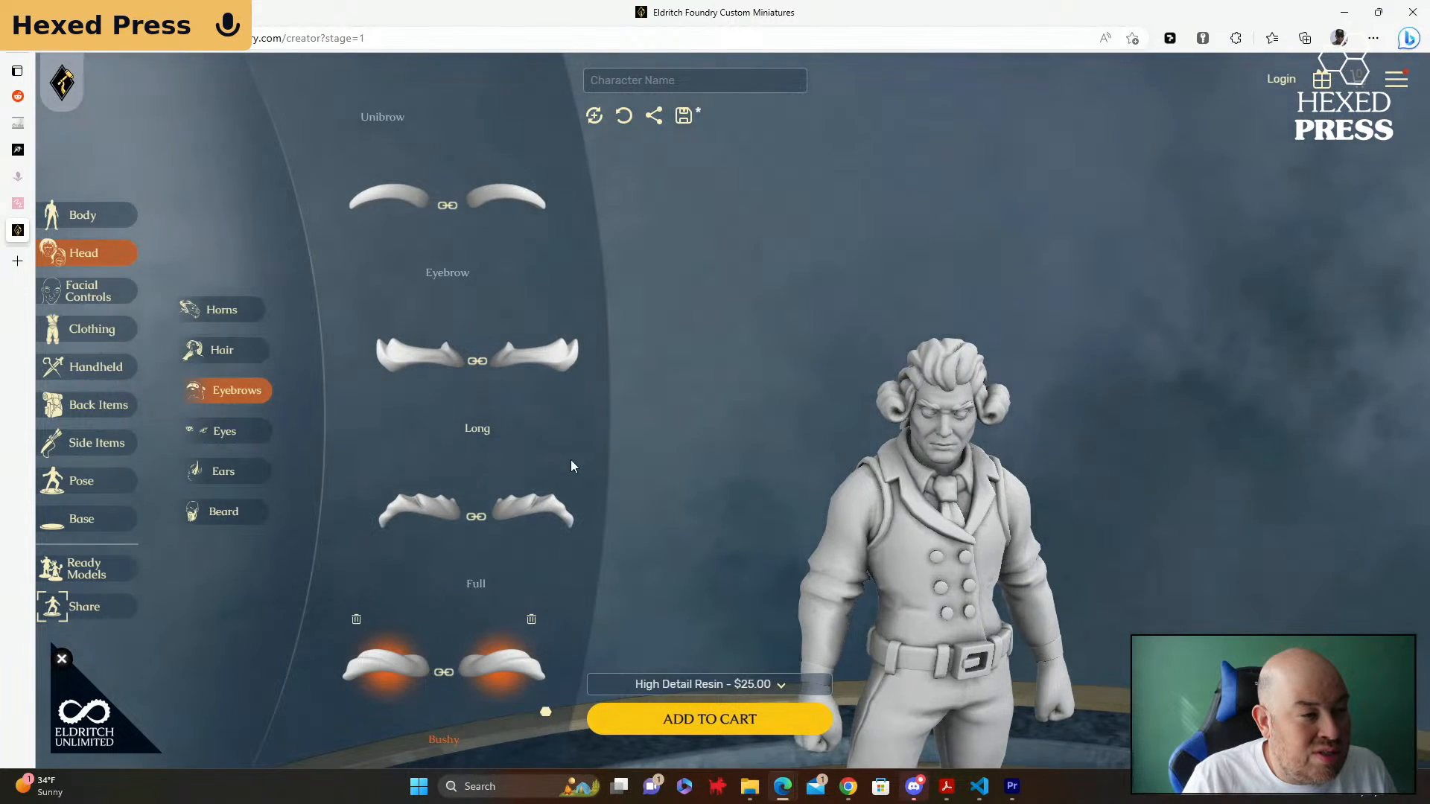
scroll(572, 456, up, 1)
click(560, 442)
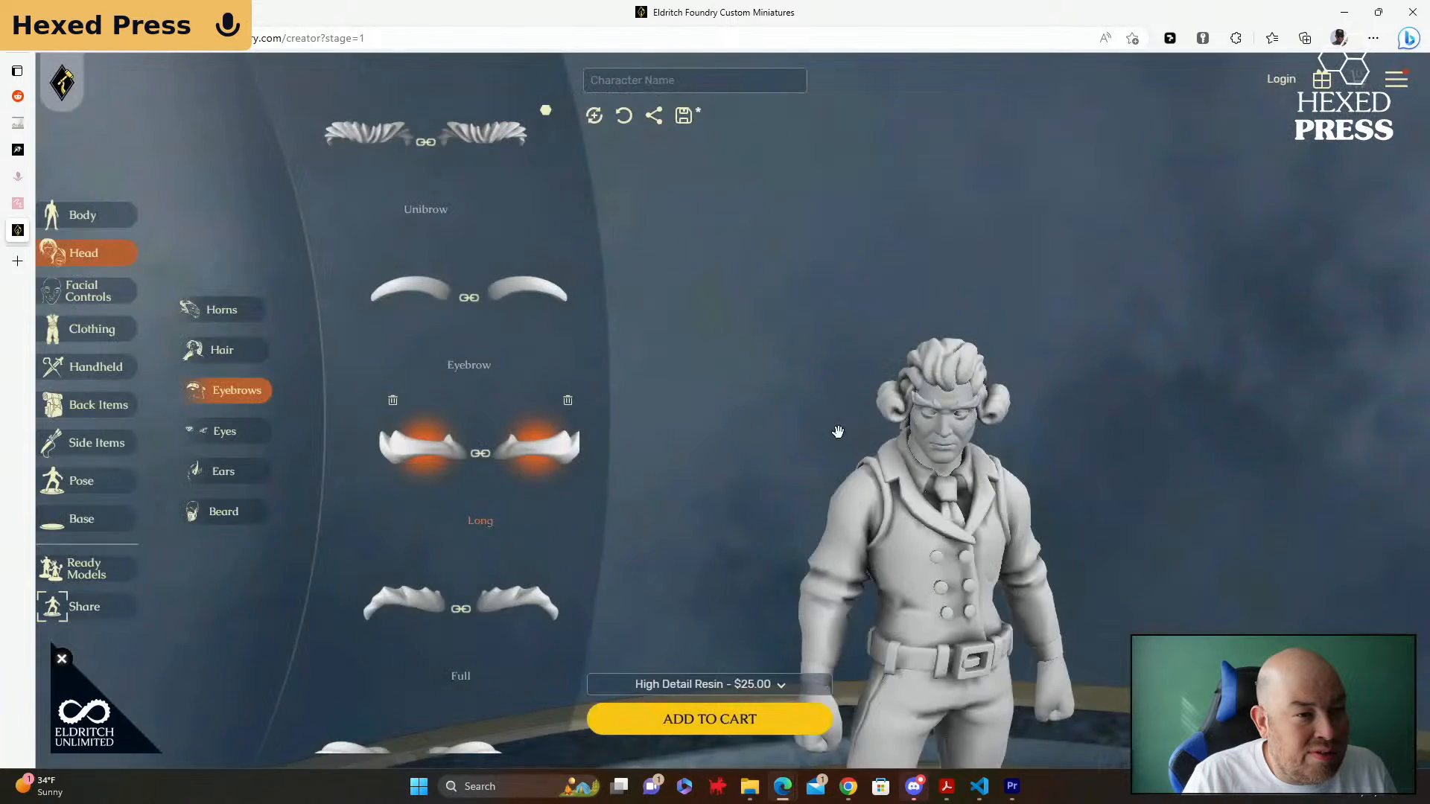
scroll(941, 435, up, 5)
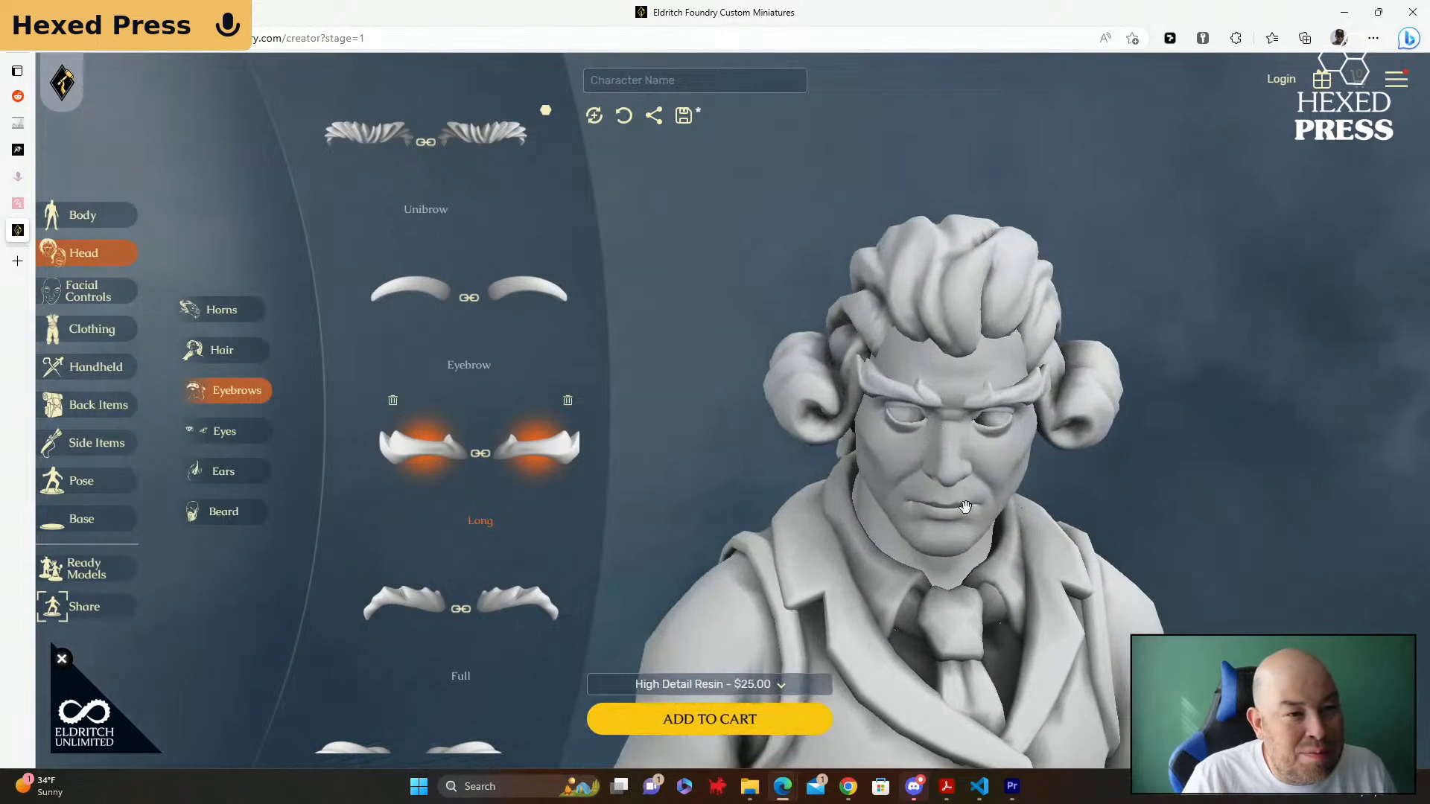
Step: Try the Full, Long and plain Eyebrow styles in turn on the figure's face
click(518, 592)
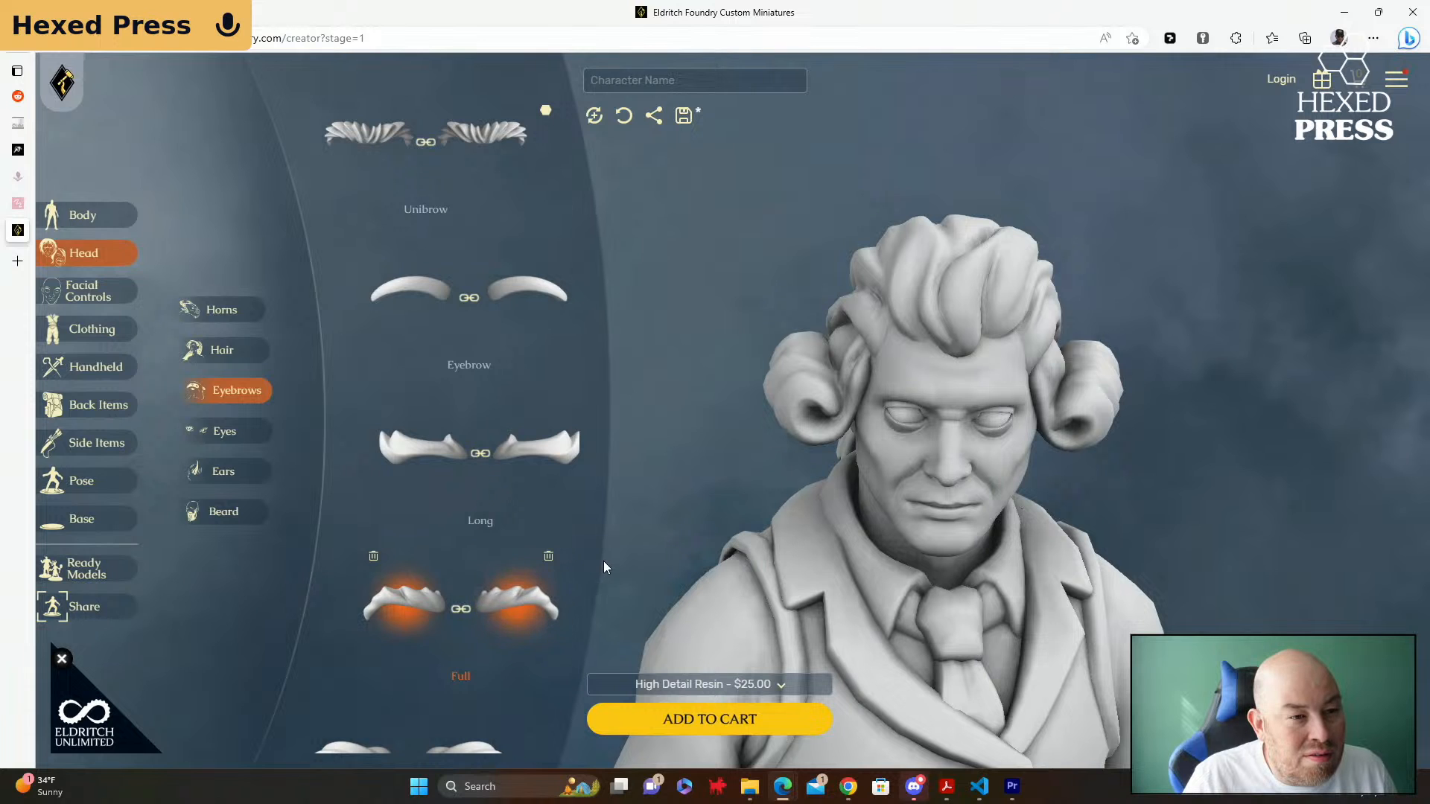
click(514, 611)
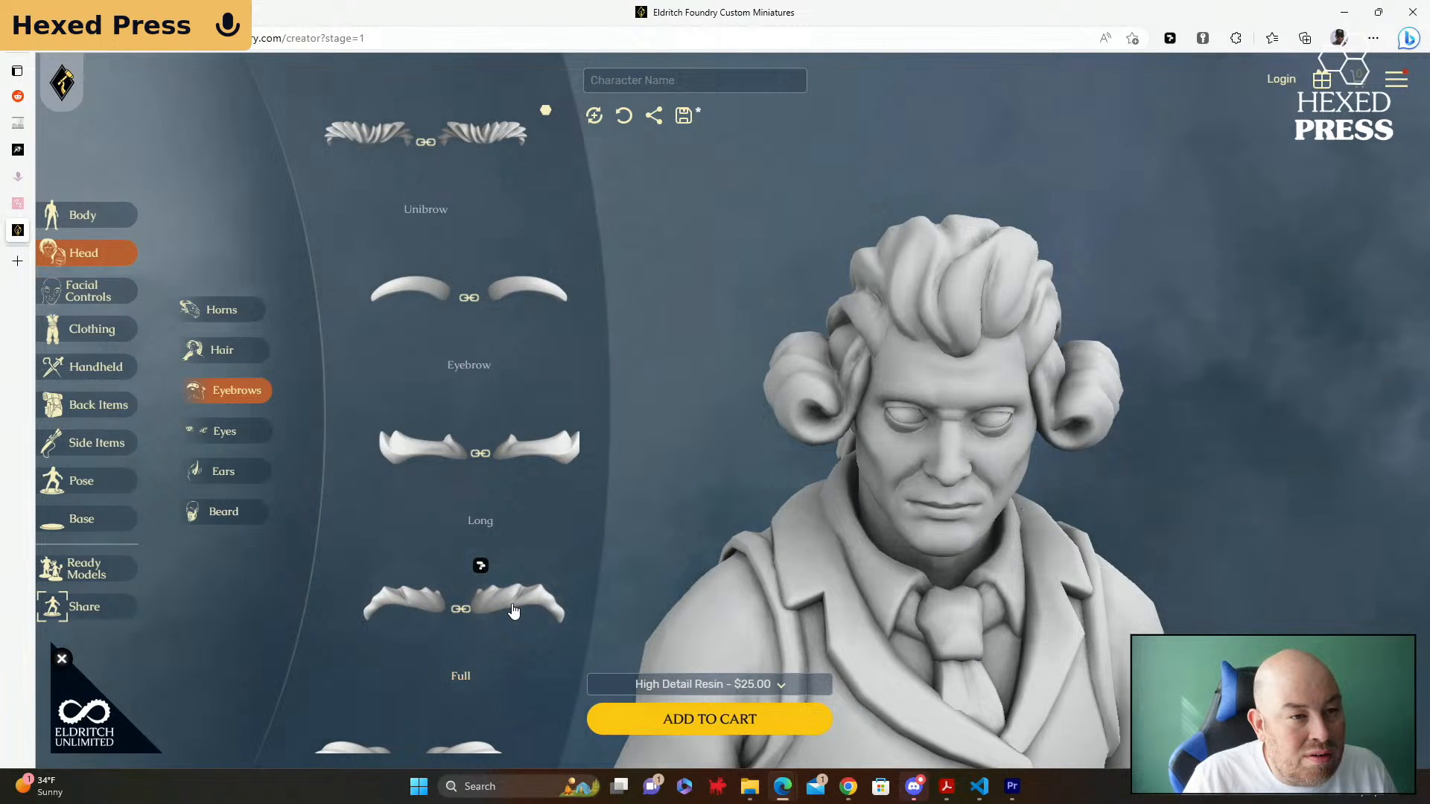
click(513, 611)
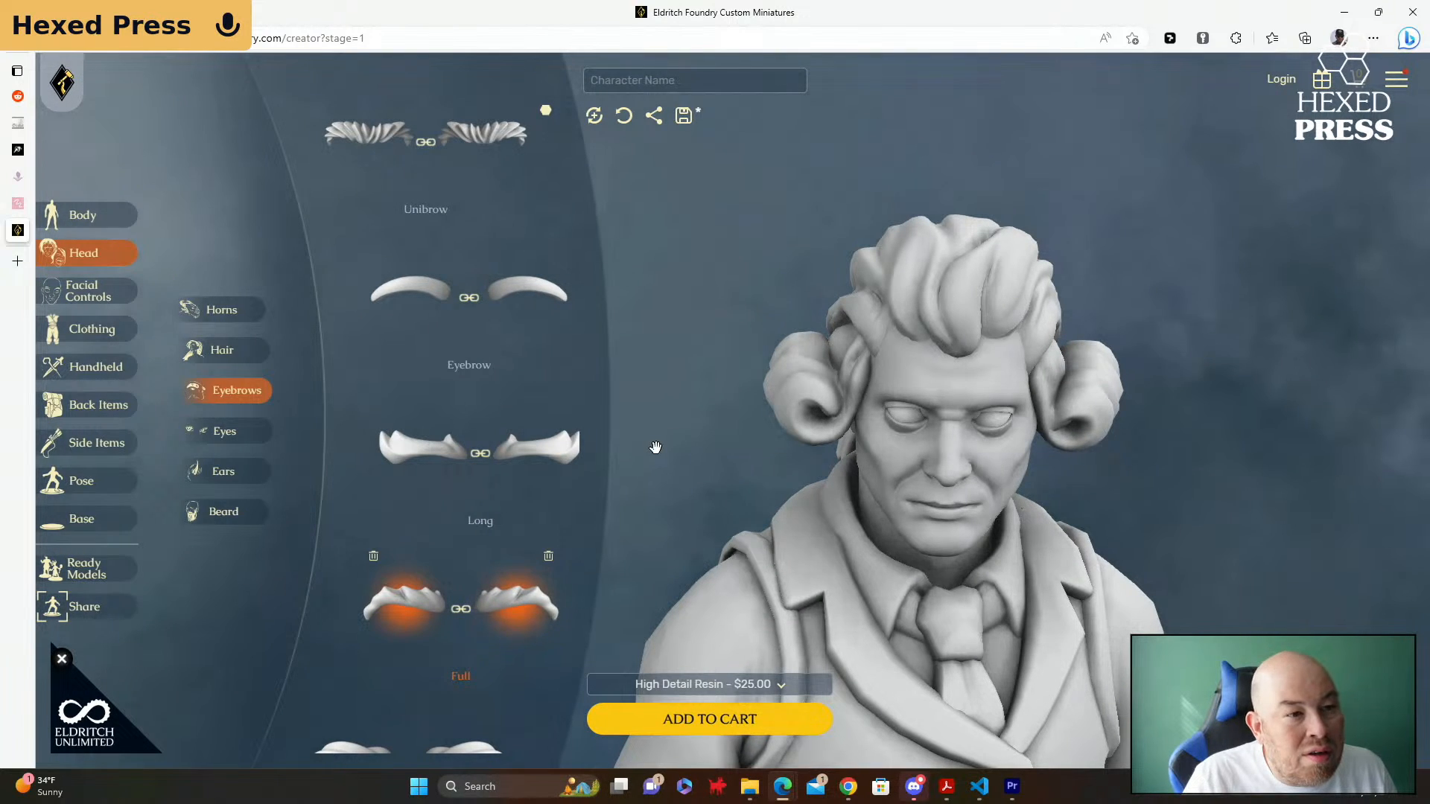
click(525, 447)
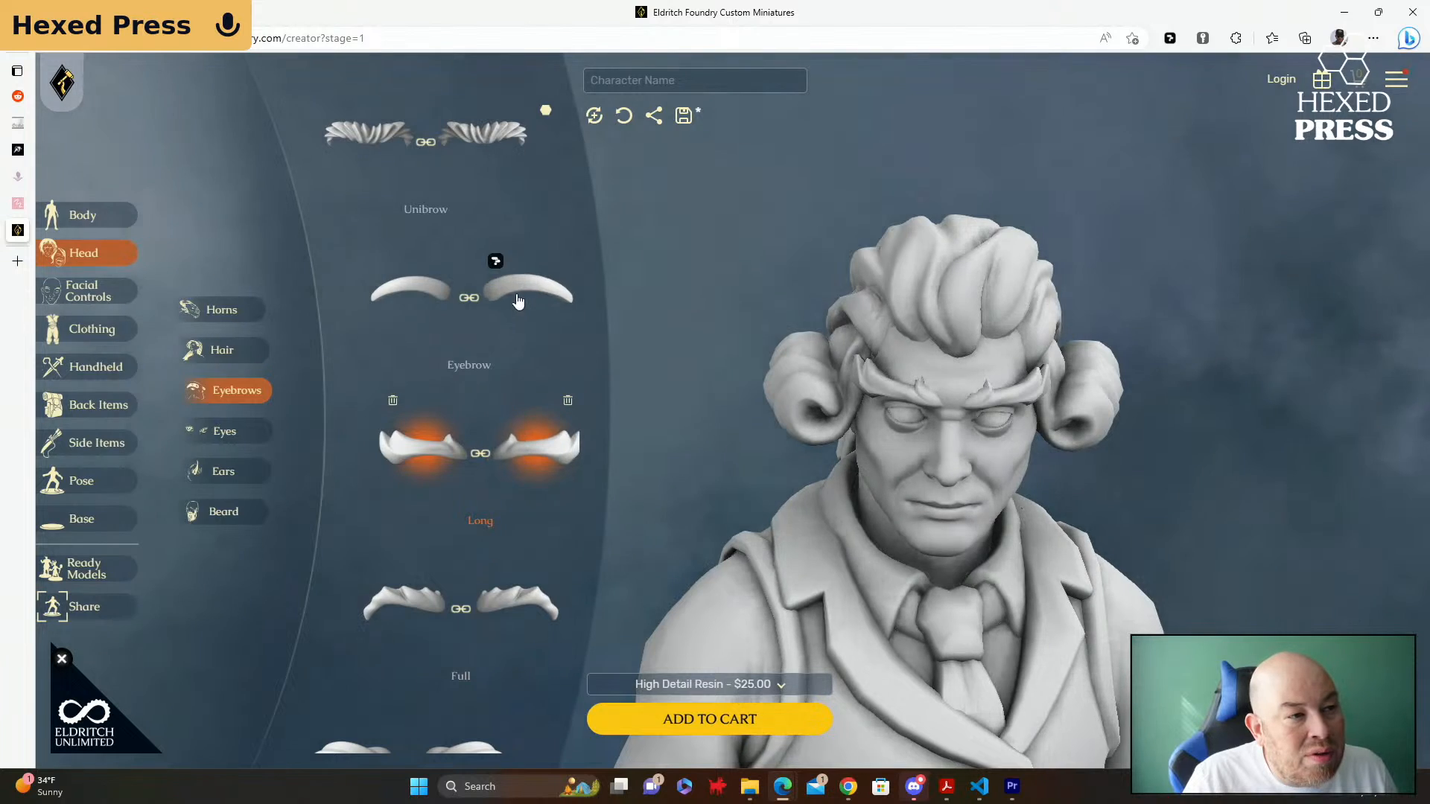
click(517, 298)
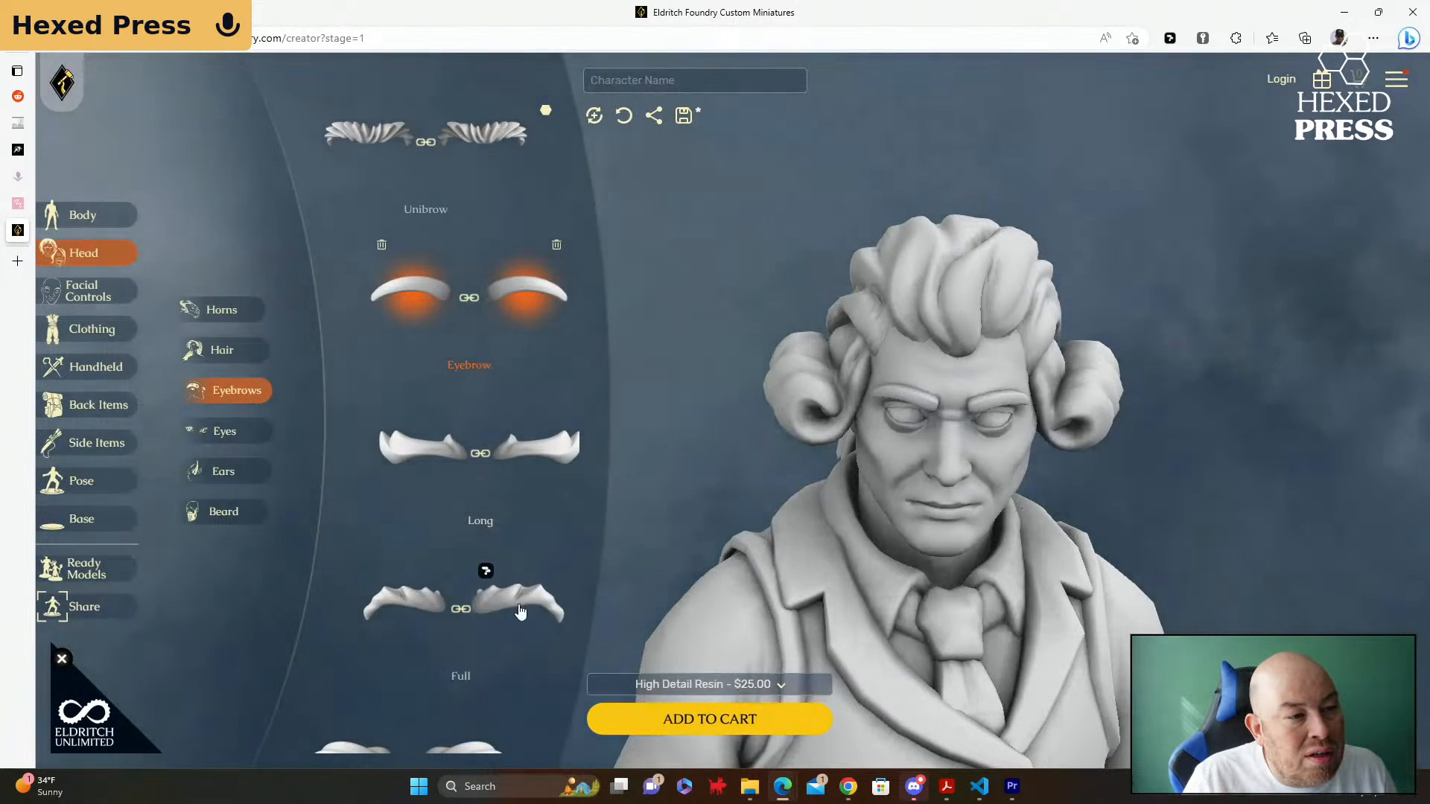
click(519, 605)
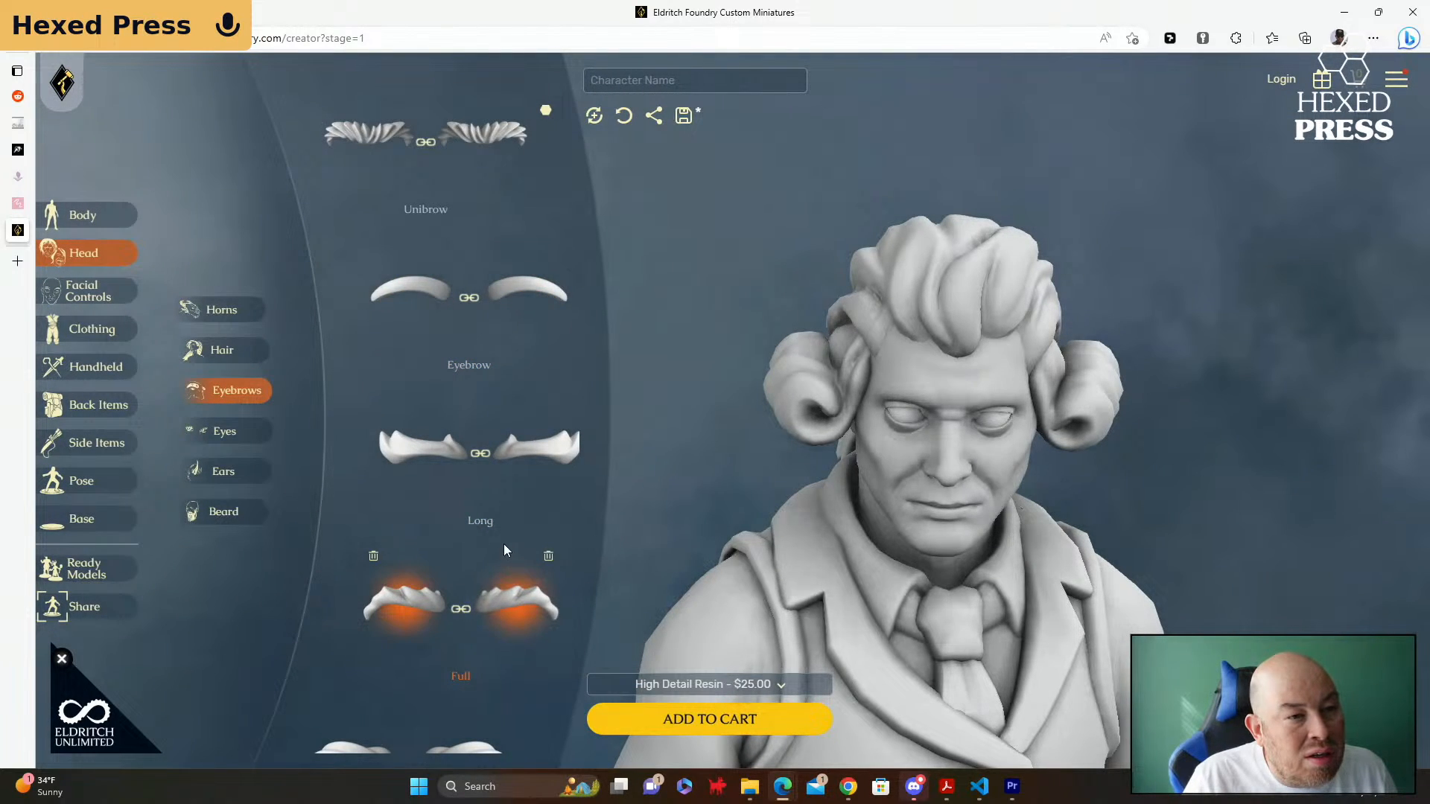
Step: Compare the Bushy and Long eyebrows on the figure, viewing the face from another angle
scroll(503, 551, down, 1)
click(498, 670)
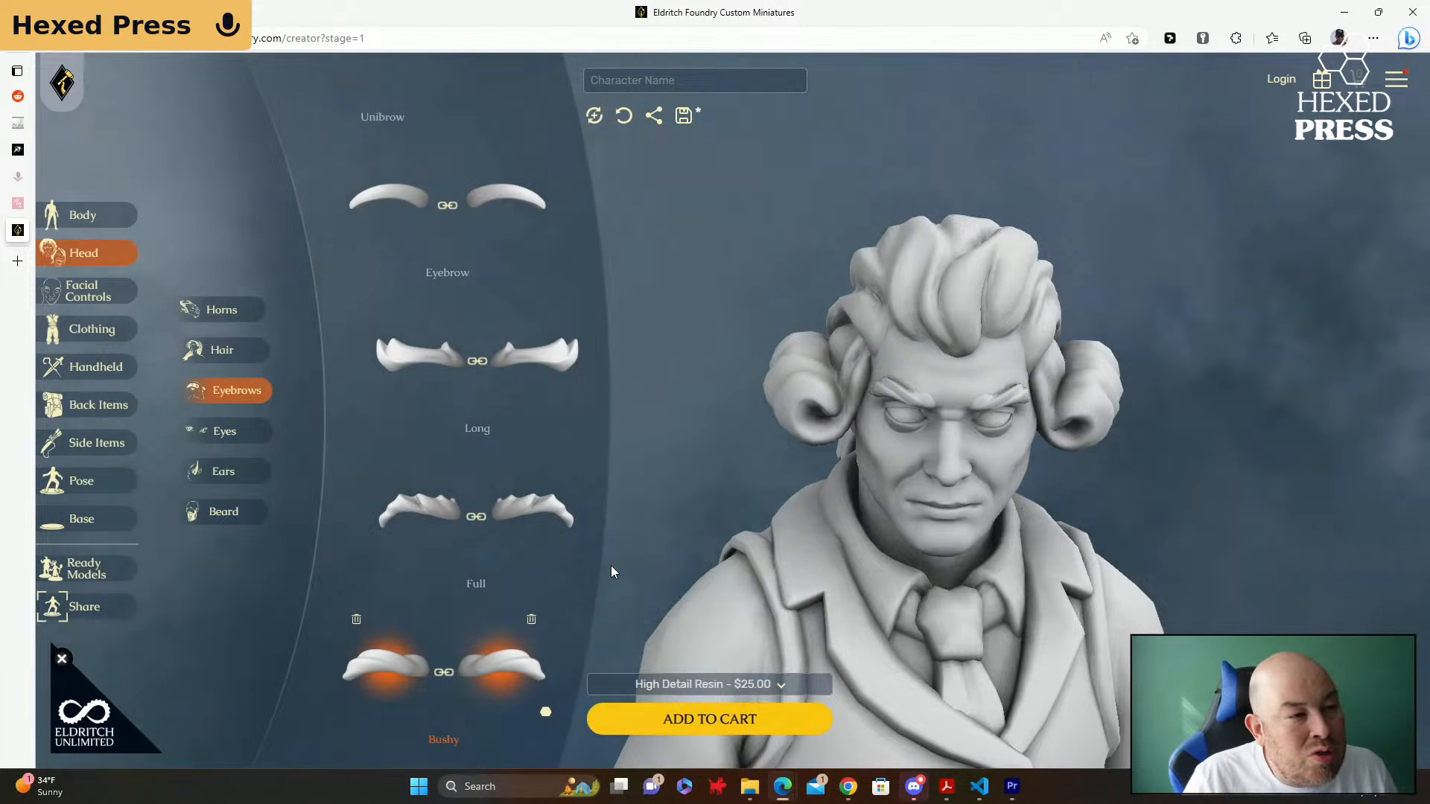
click(538, 360)
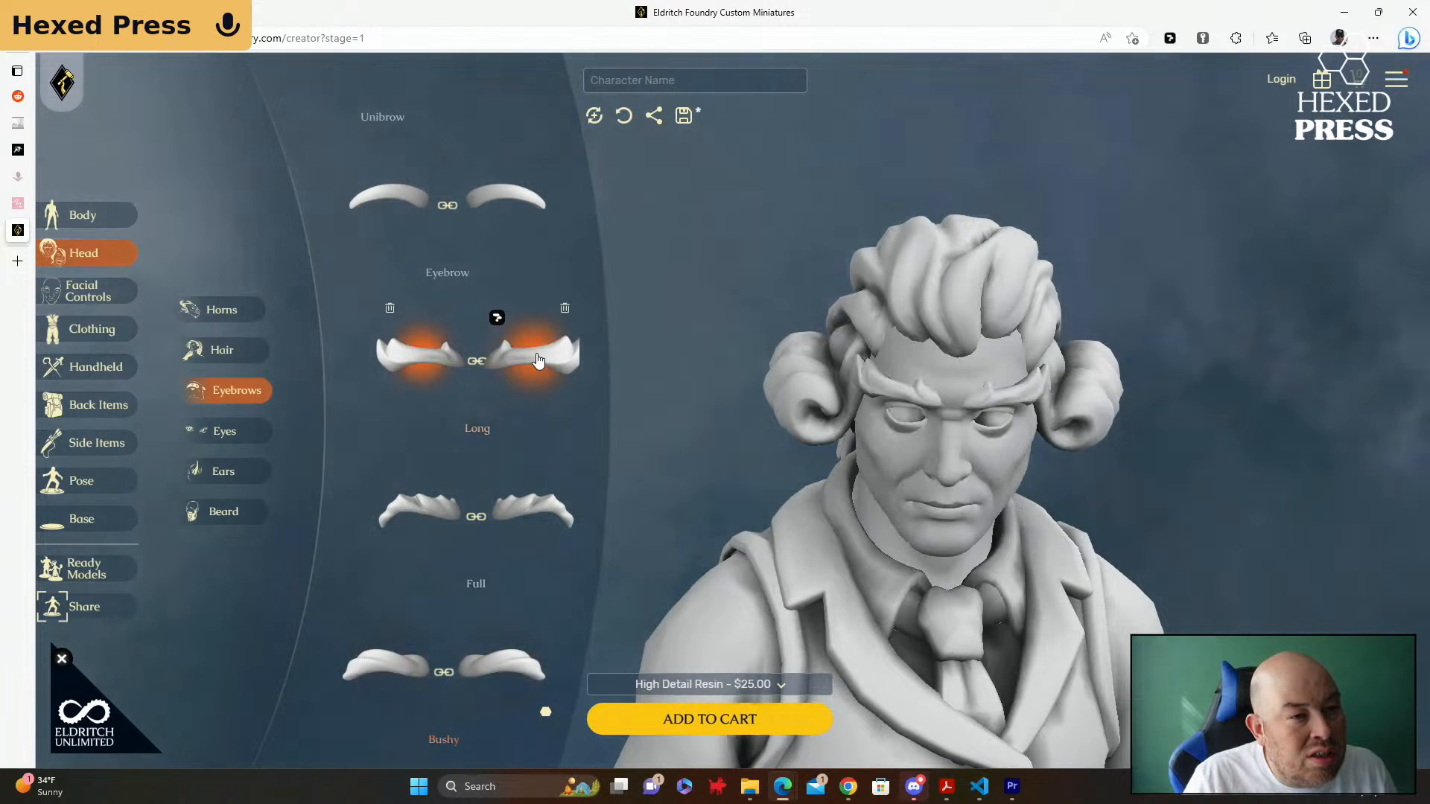
mouse_move(707, 491)
mouse_down()
mouse_move(805, 488)
mouse_move(685, 485)
mouse_up()
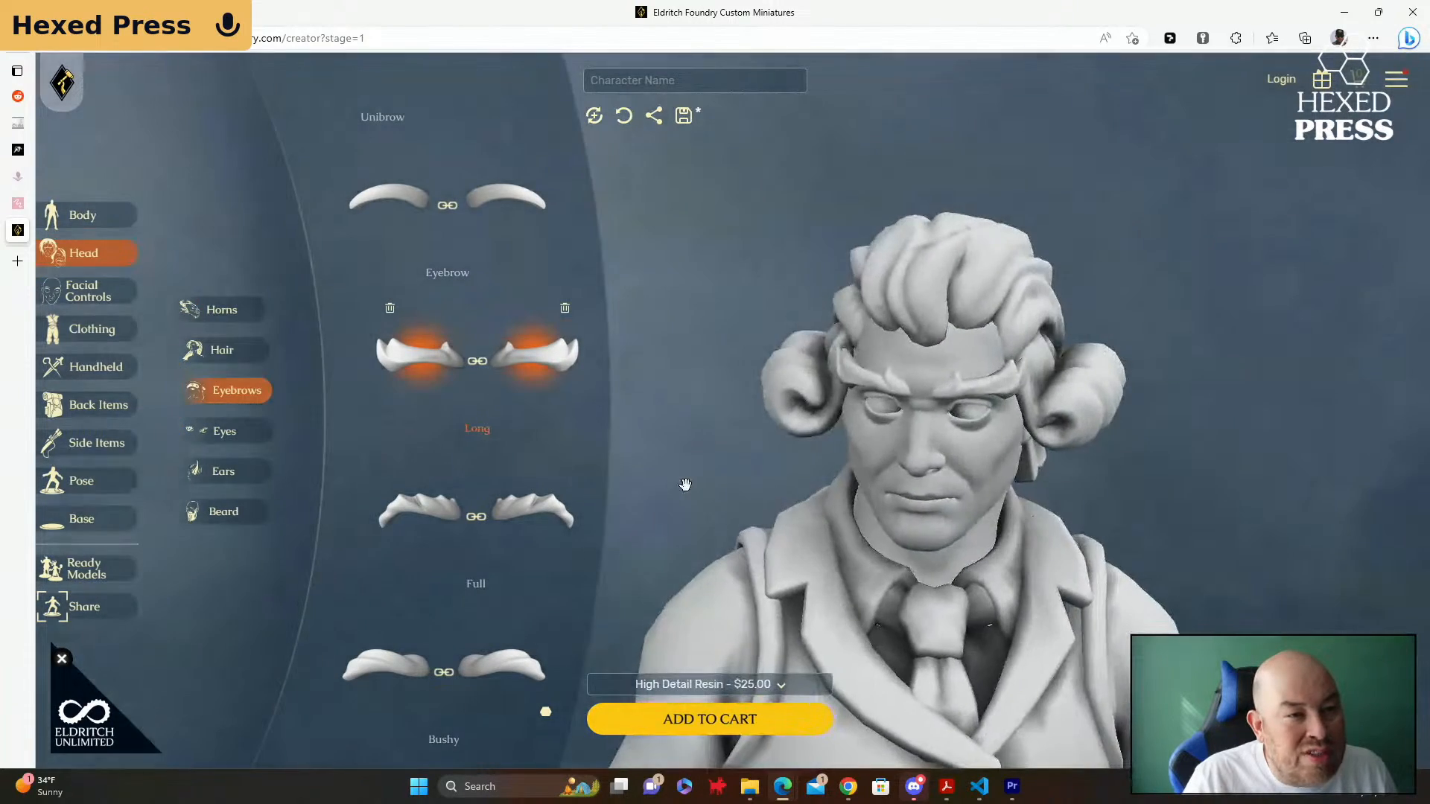
click(522, 662)
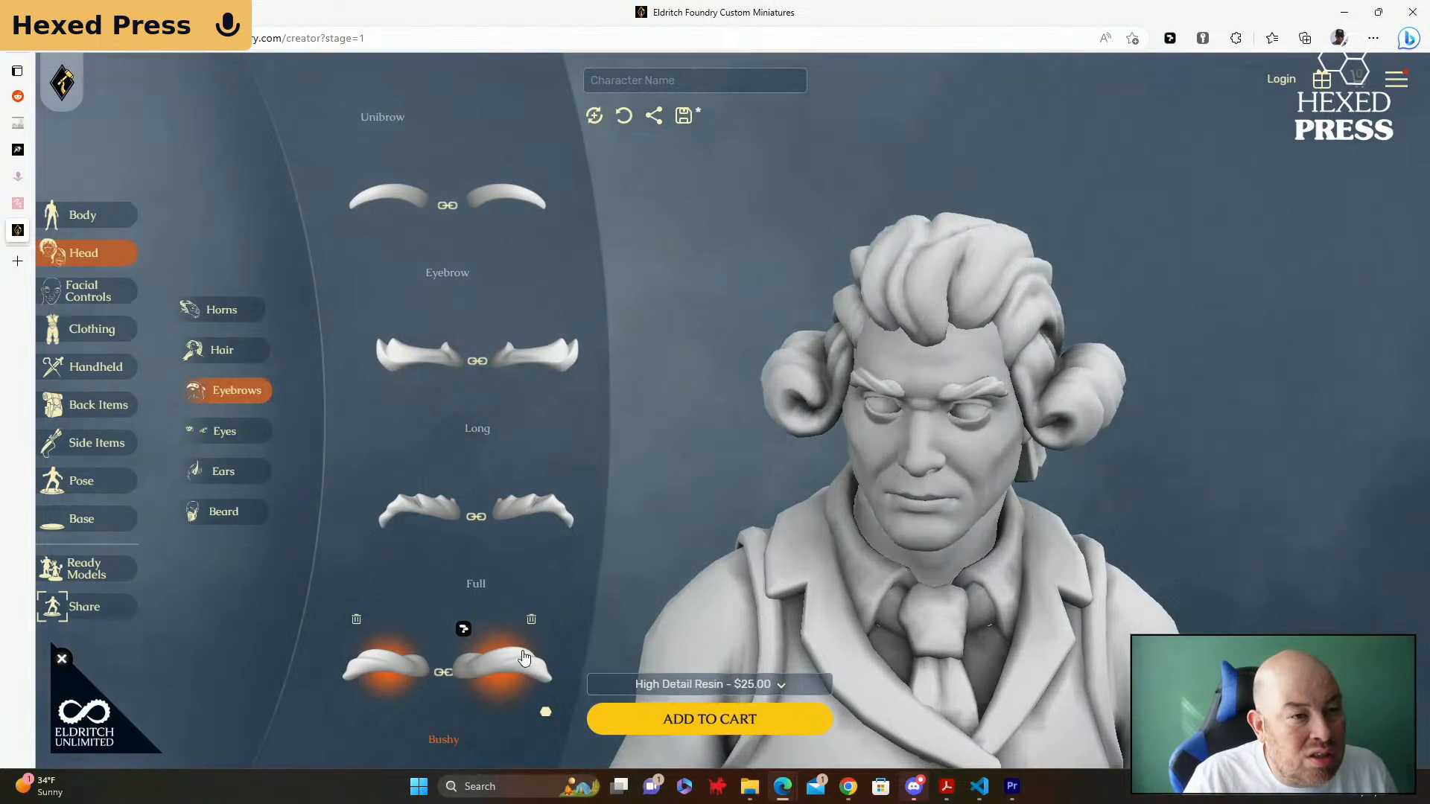
Step: Try the Unibrow eyebrows on the figure, and give it the Bushy eyebrows instead
scroll(462, 421, up, 2)
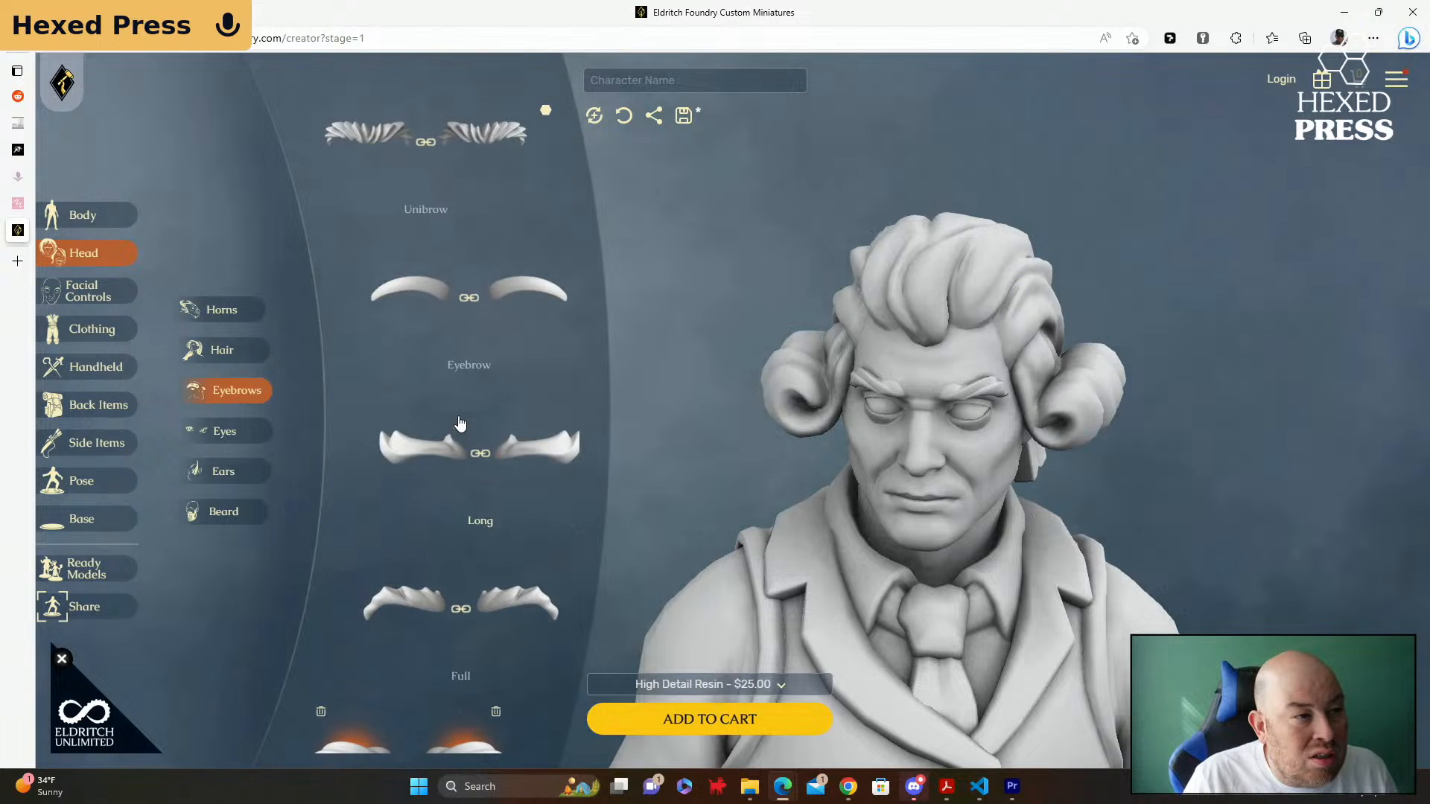
click(475, 138)
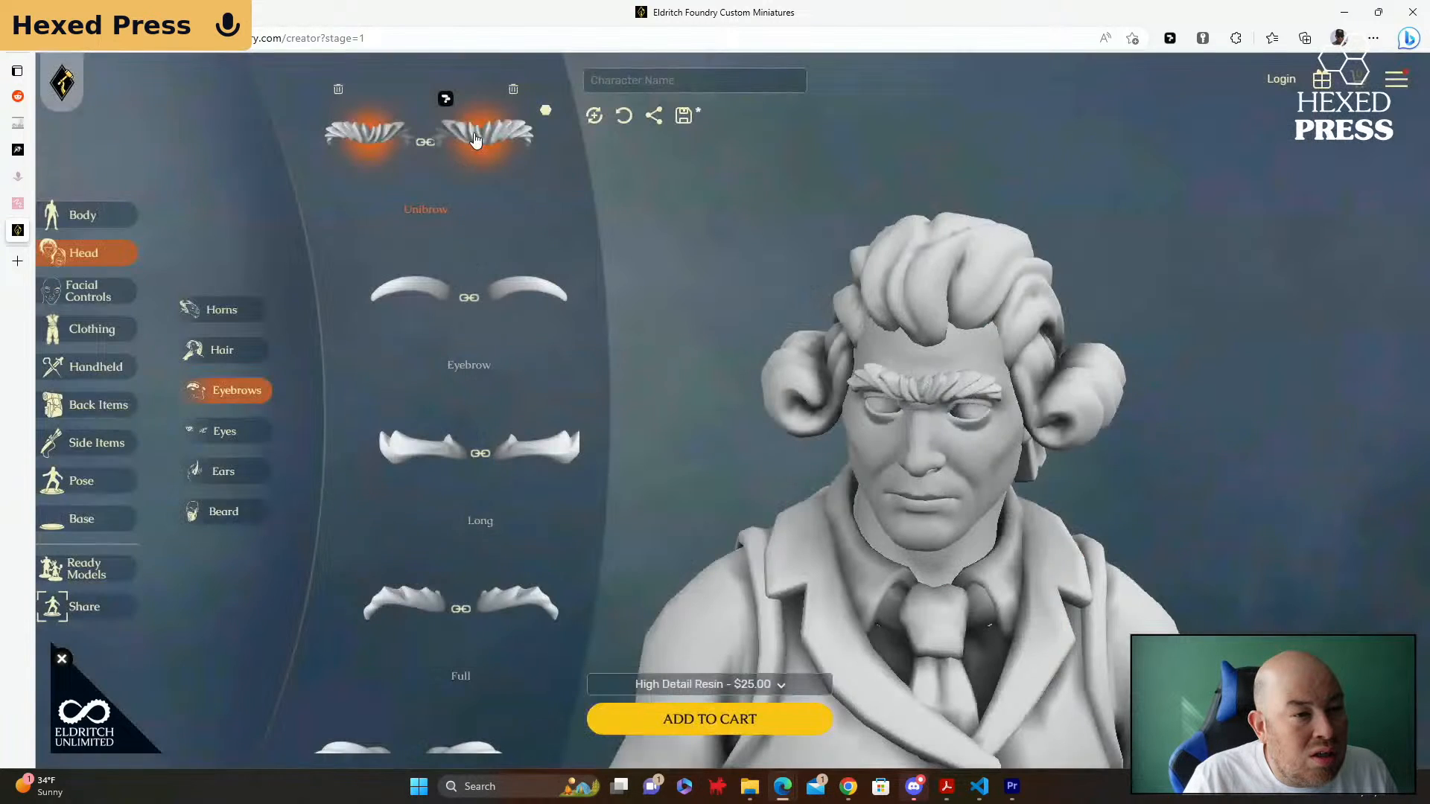
scroll(463, 415, down, 1)
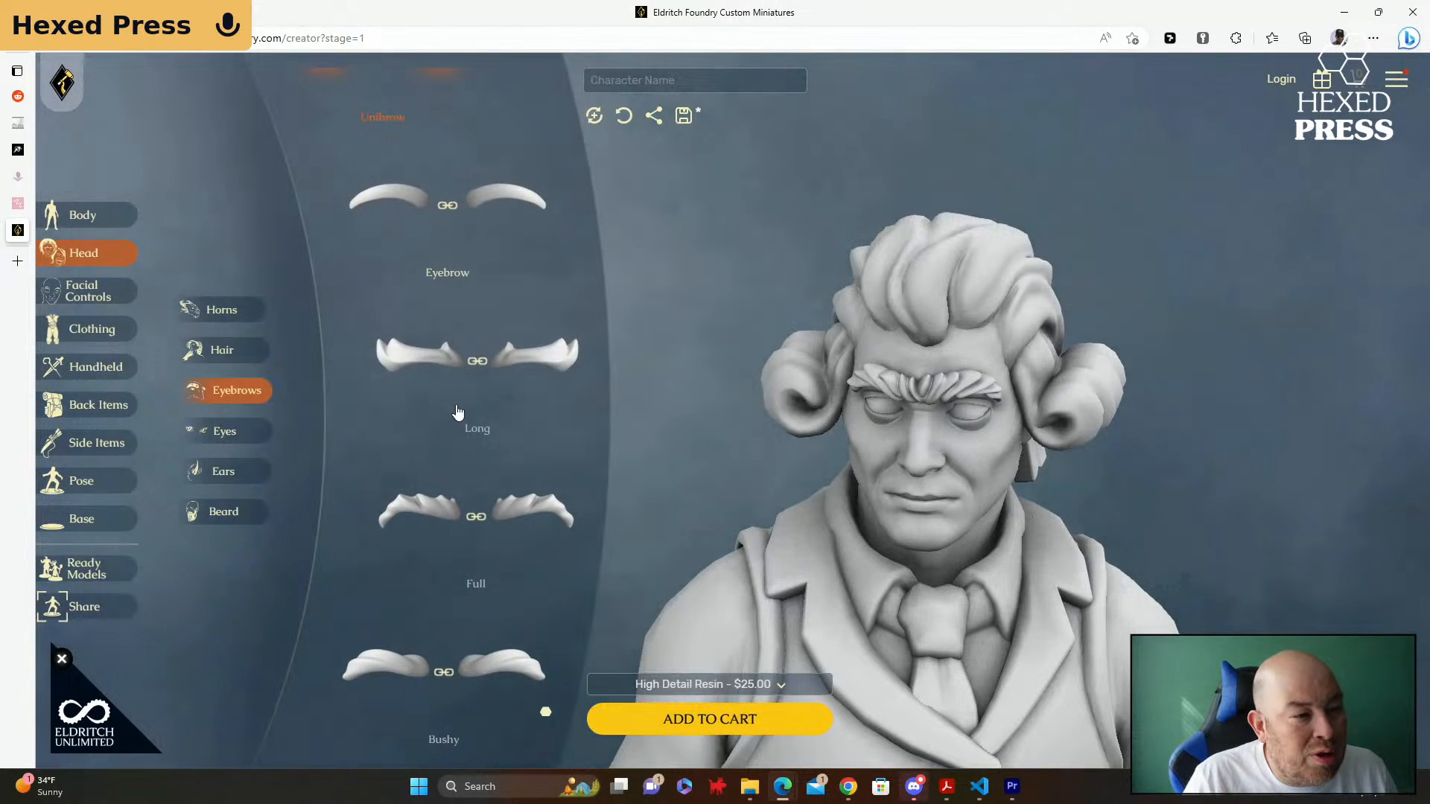
click(497, 685)
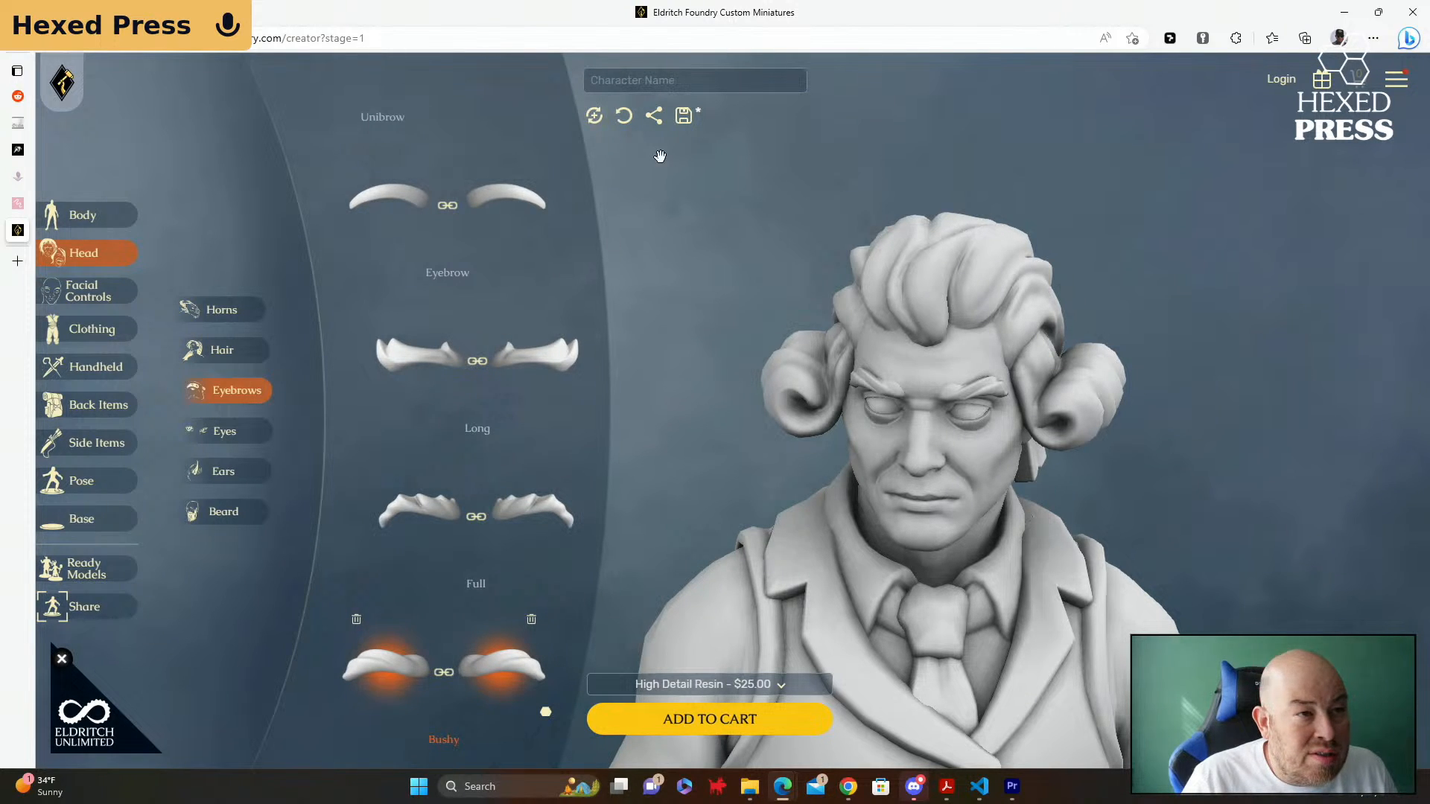
Step: Name the character "Bogwig the Magnificent" and try to save it
click(625, 80)
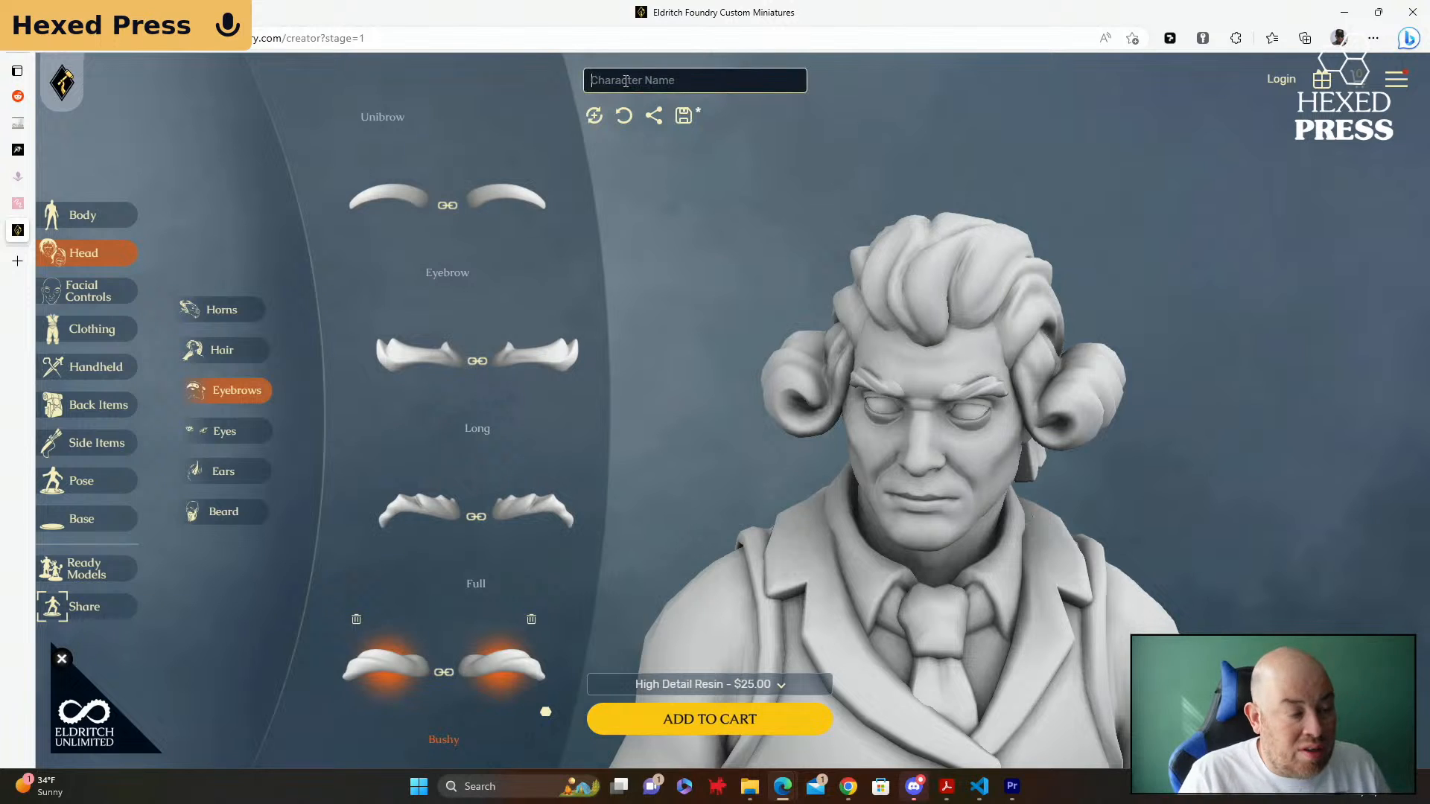
text(Bo)
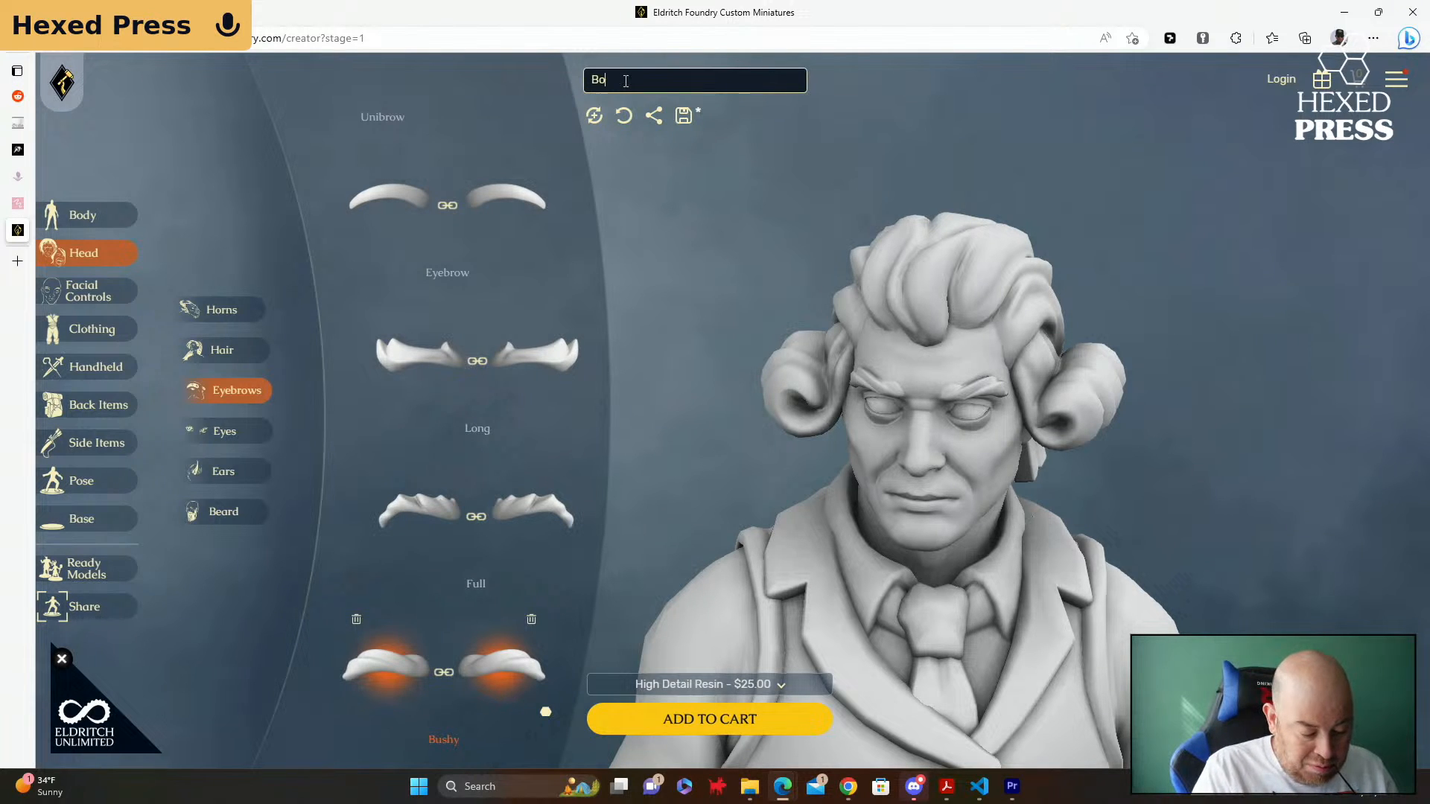
text(gwig the Magnificent)
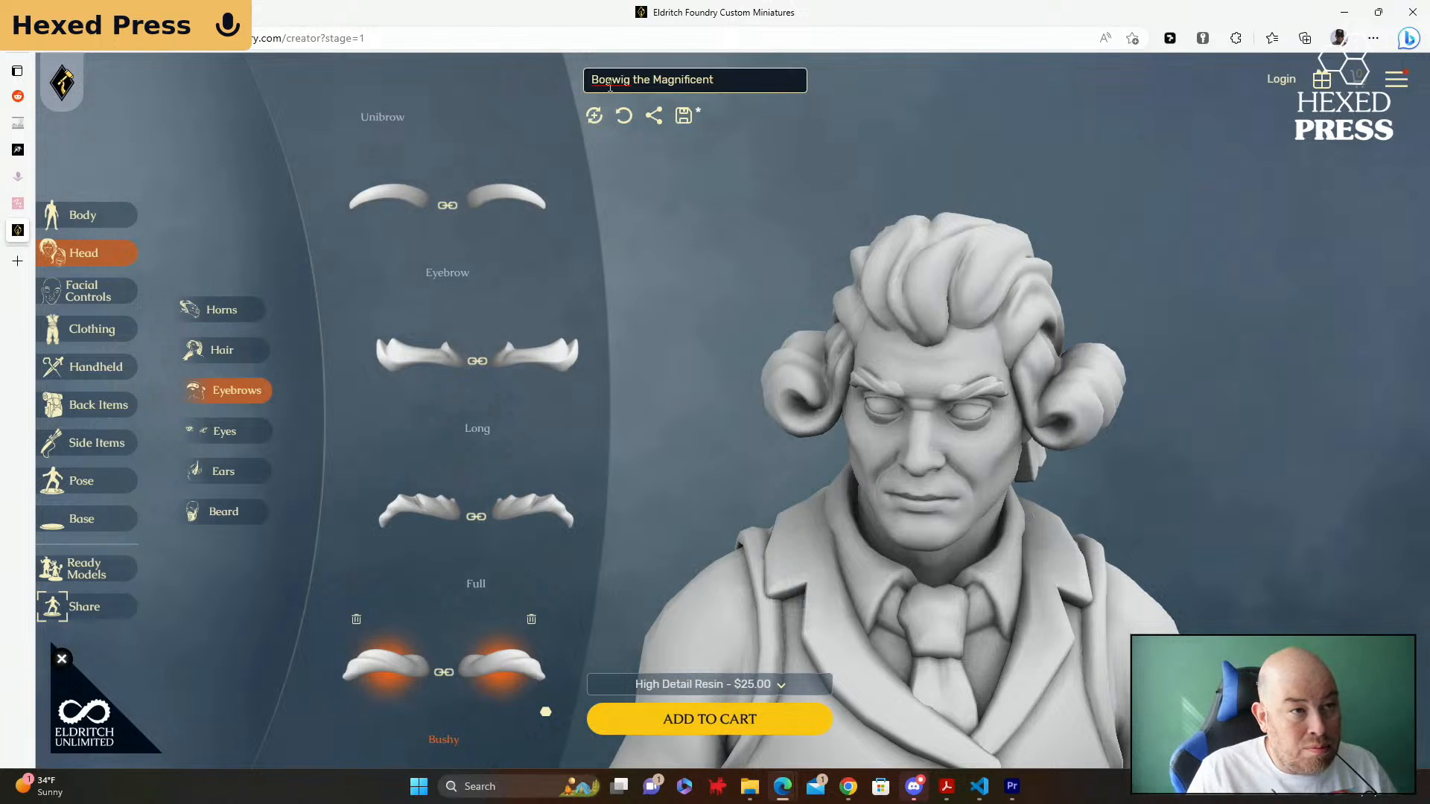
click(675, 121)
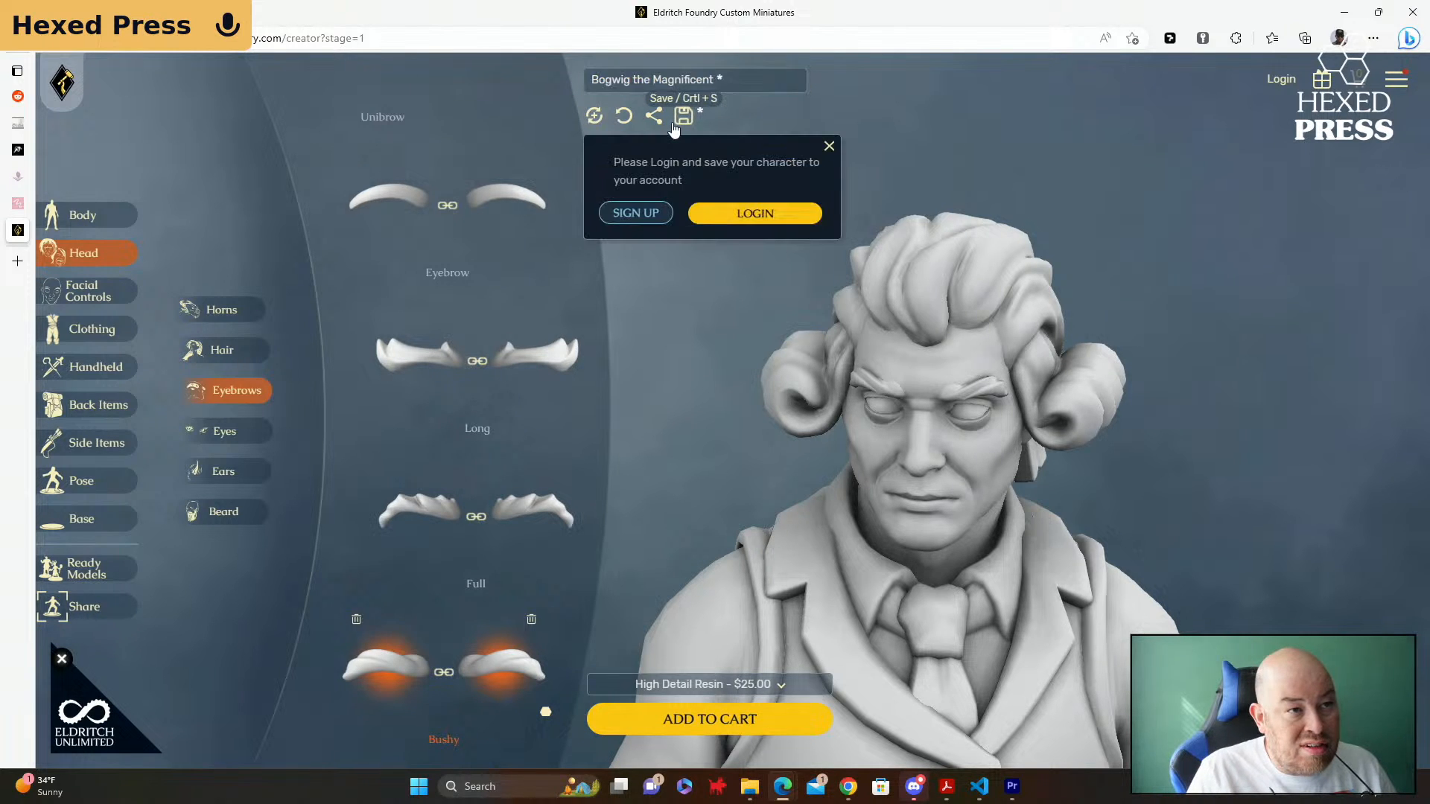
Step: Dismiss the login prompt, then remove the figure's Humanoid eyes and apply them again
click(828, 147)
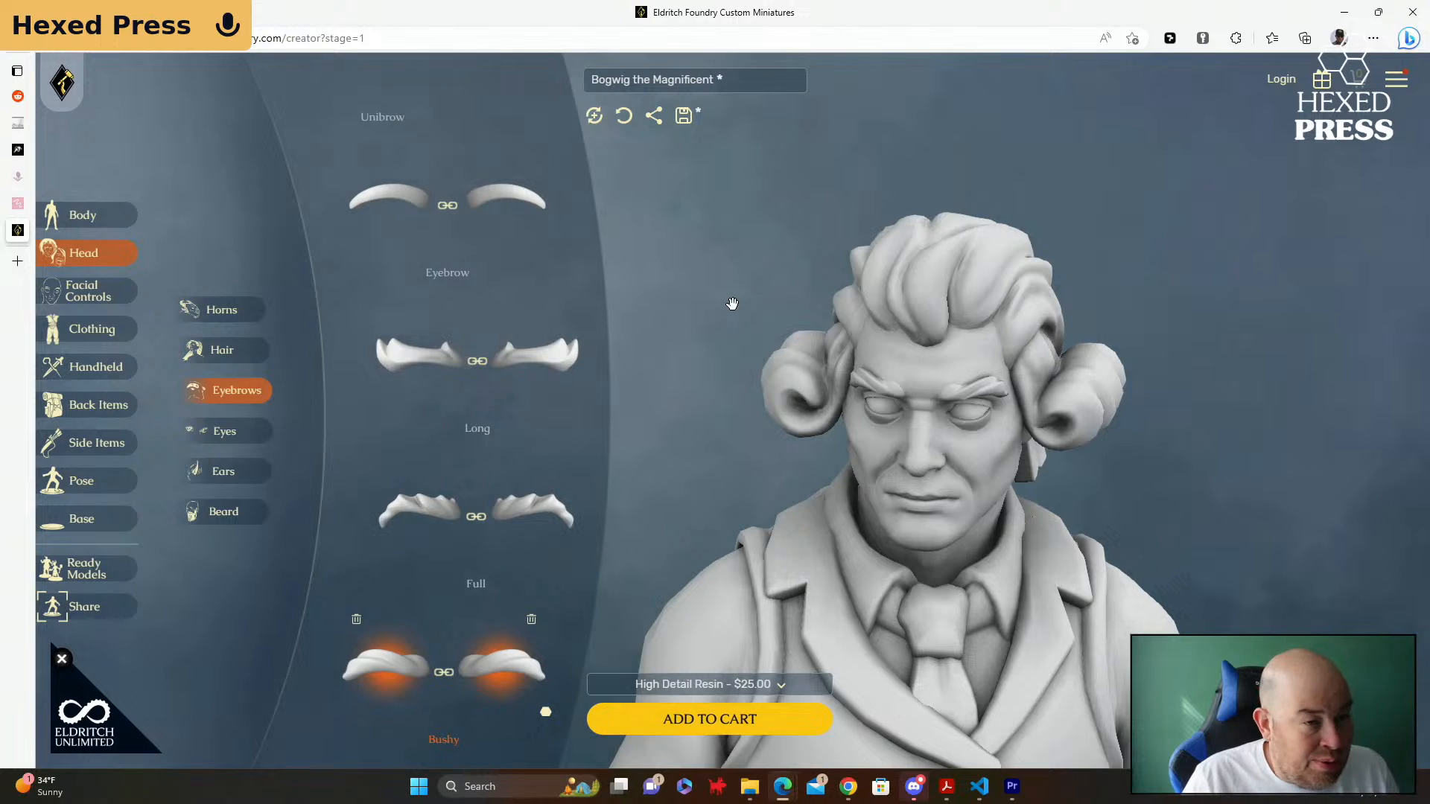
drag(732, 303, 737, 396)
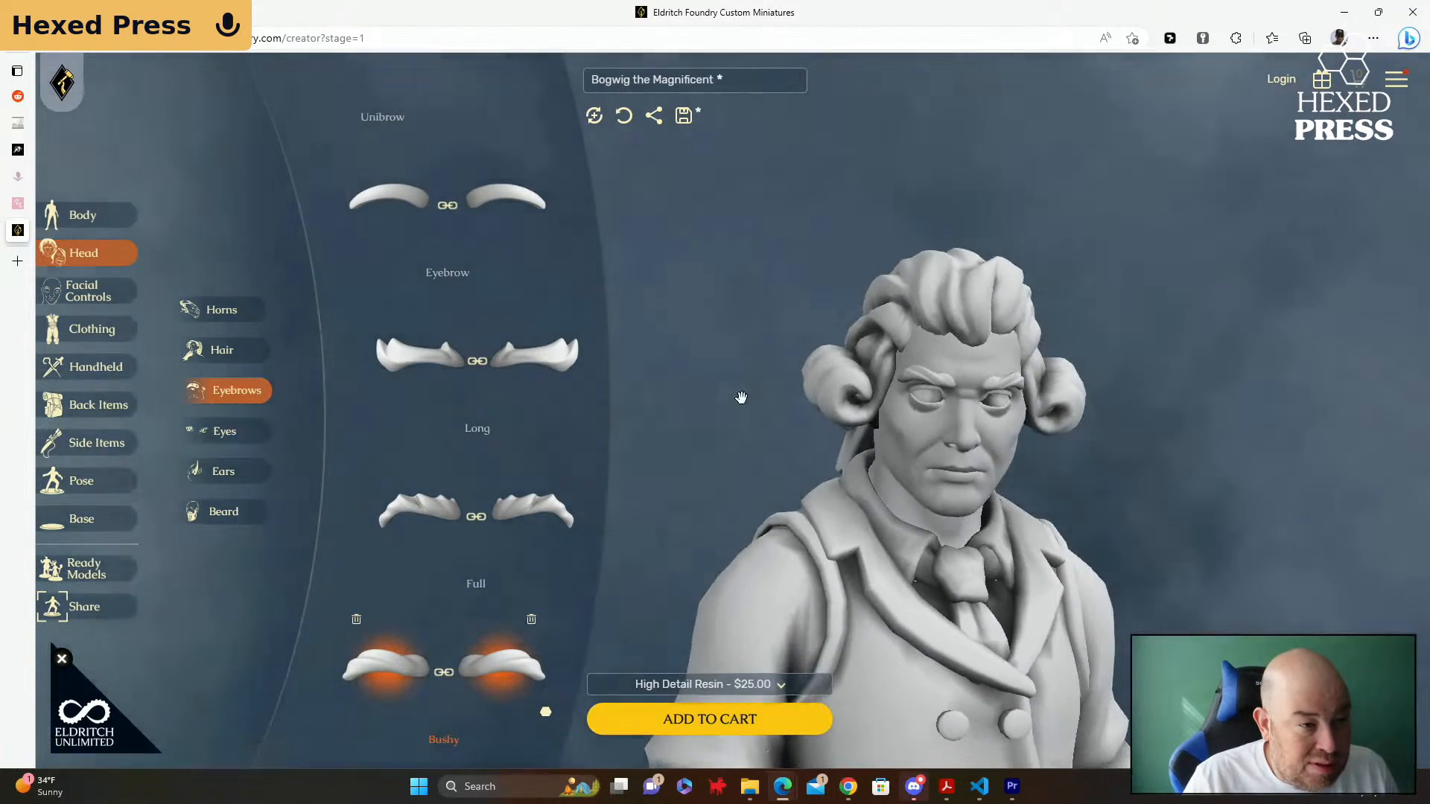
click(257, 432)
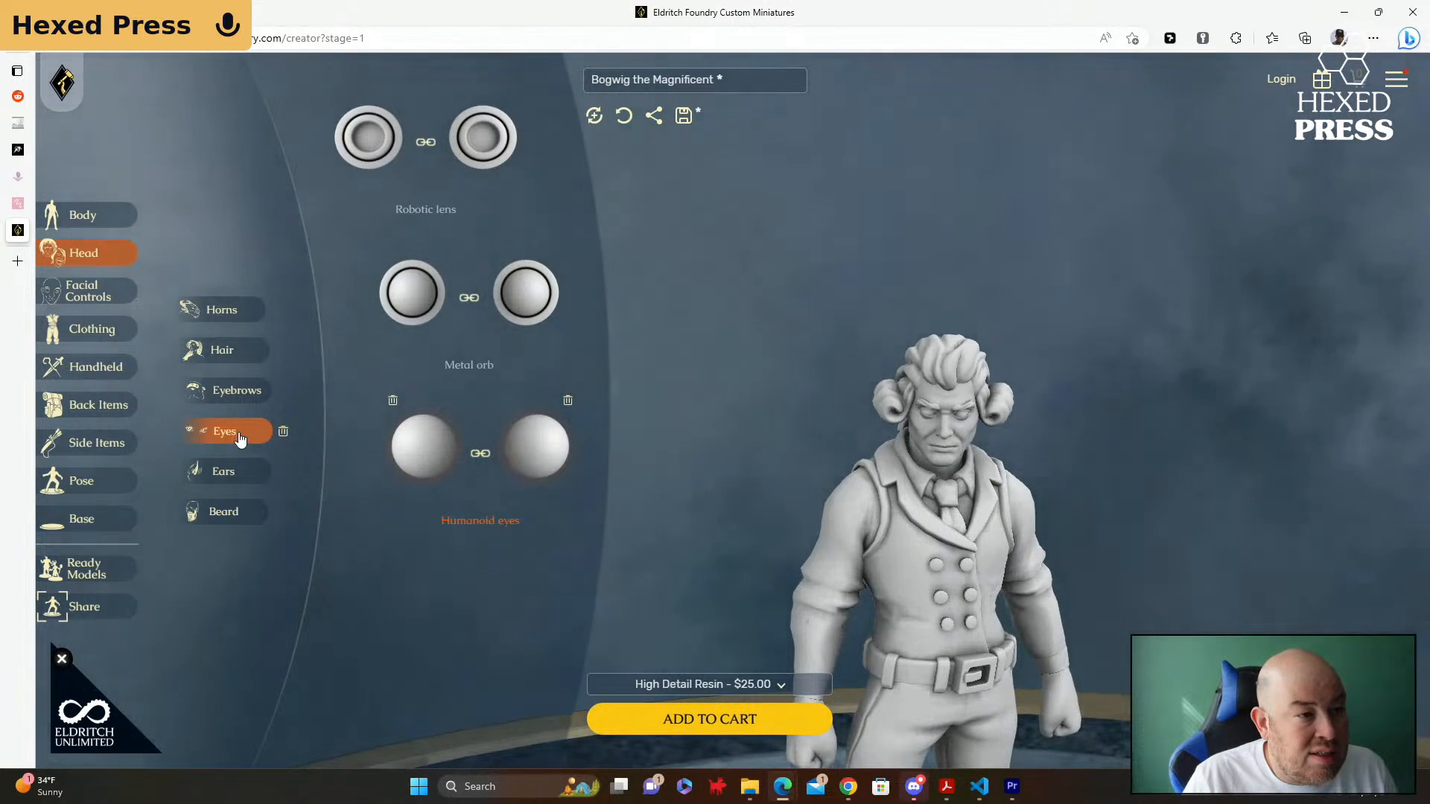
click(436, 454)
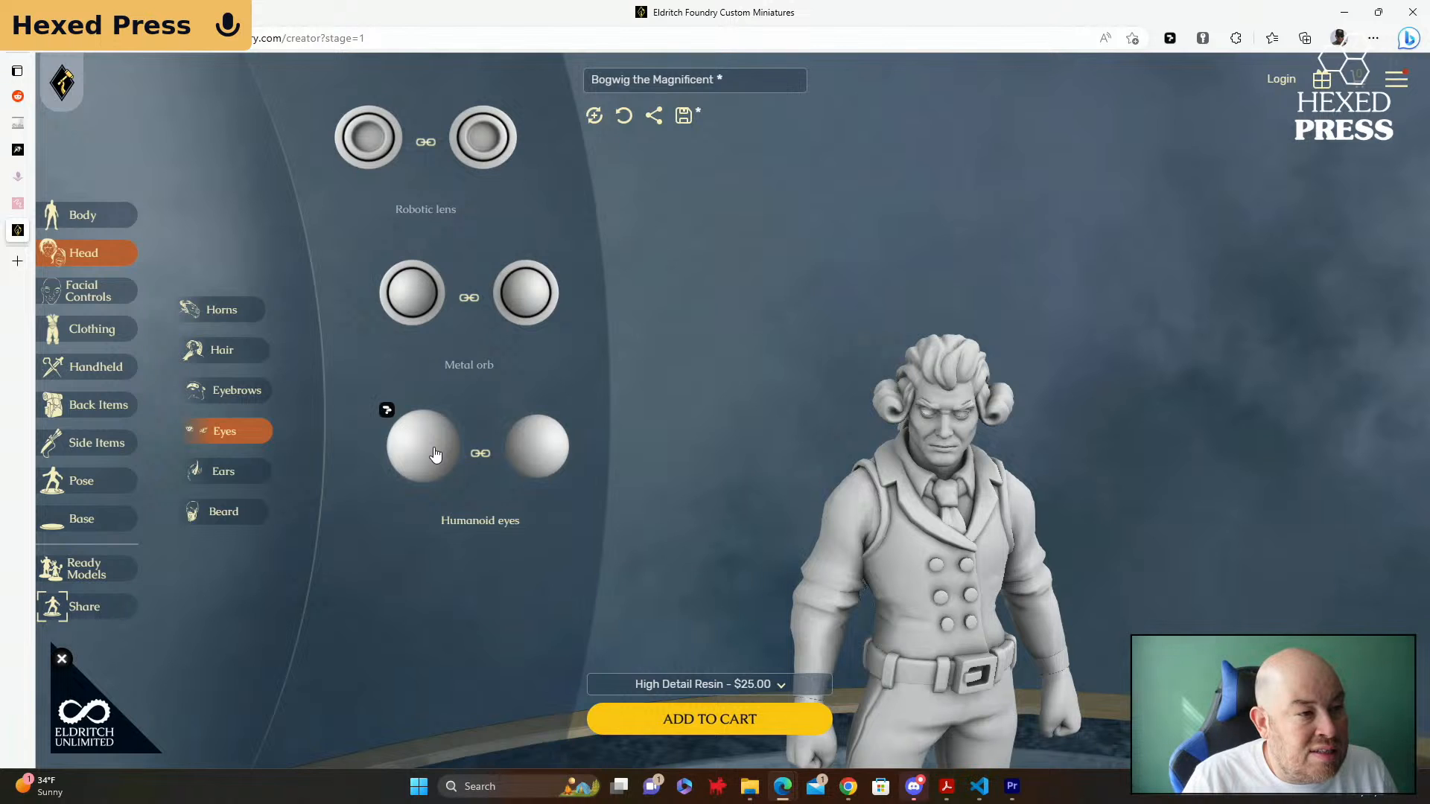
click(438, 456)
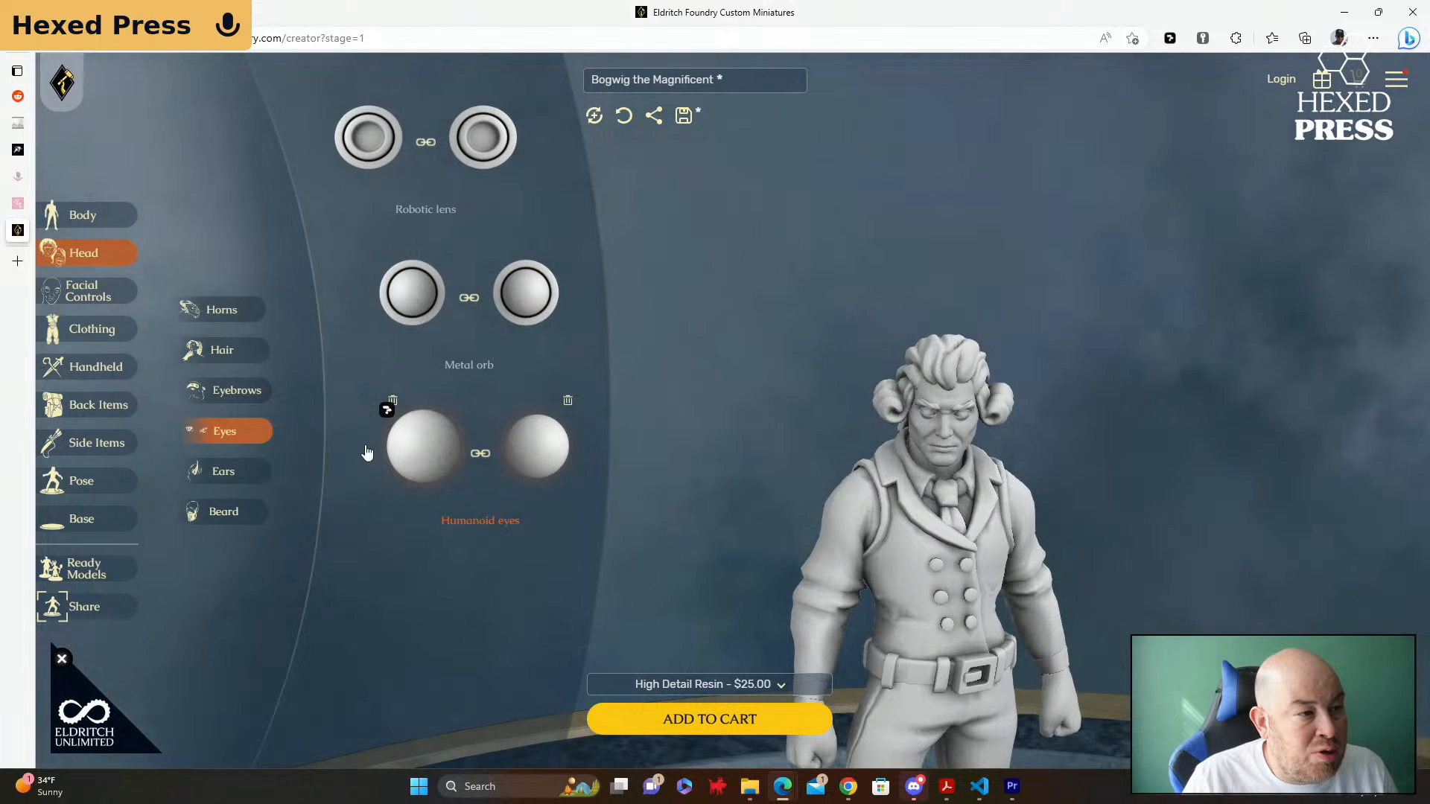
Step: Look through the ear and beard styles offered for the figure's head
click(244, 474)
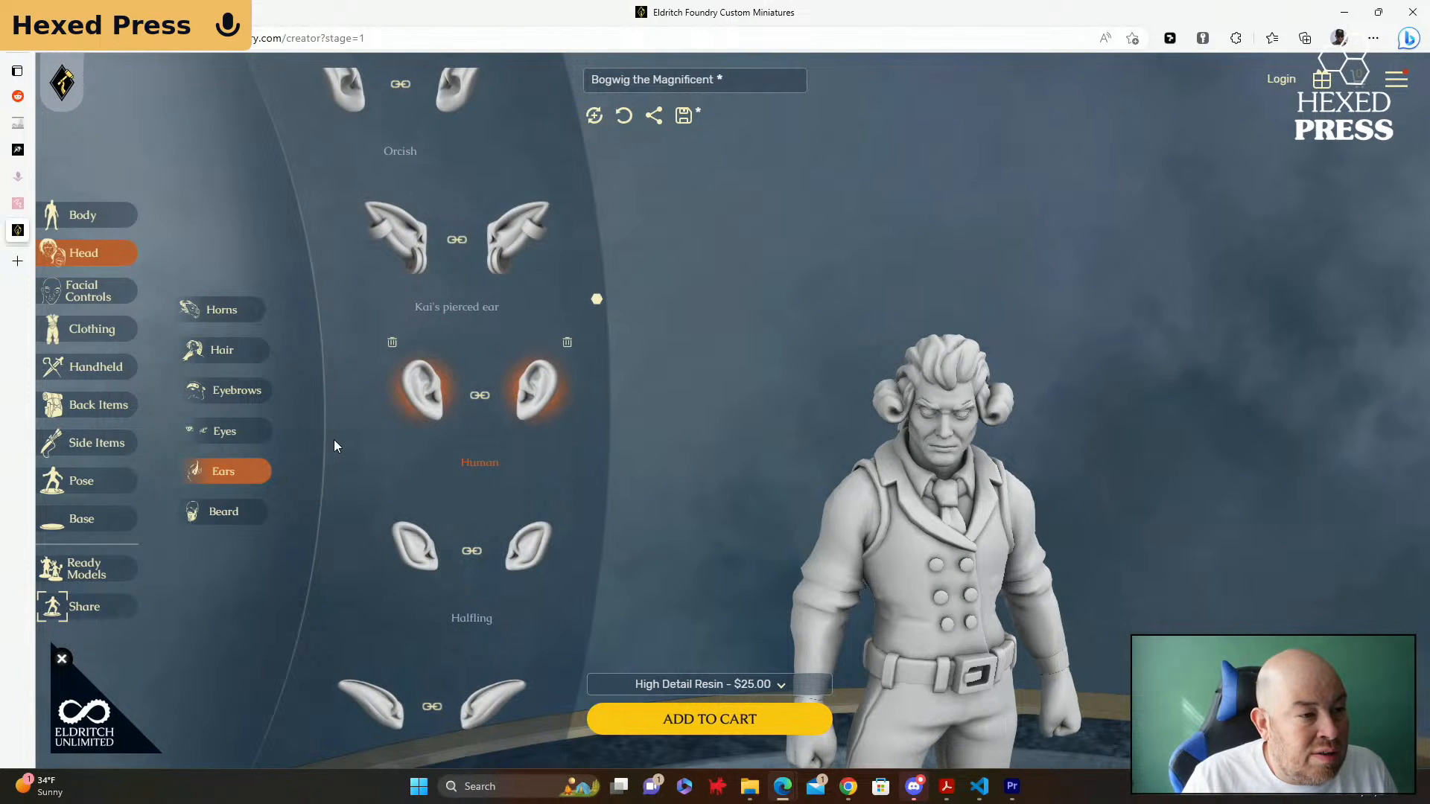
click(227, 515)
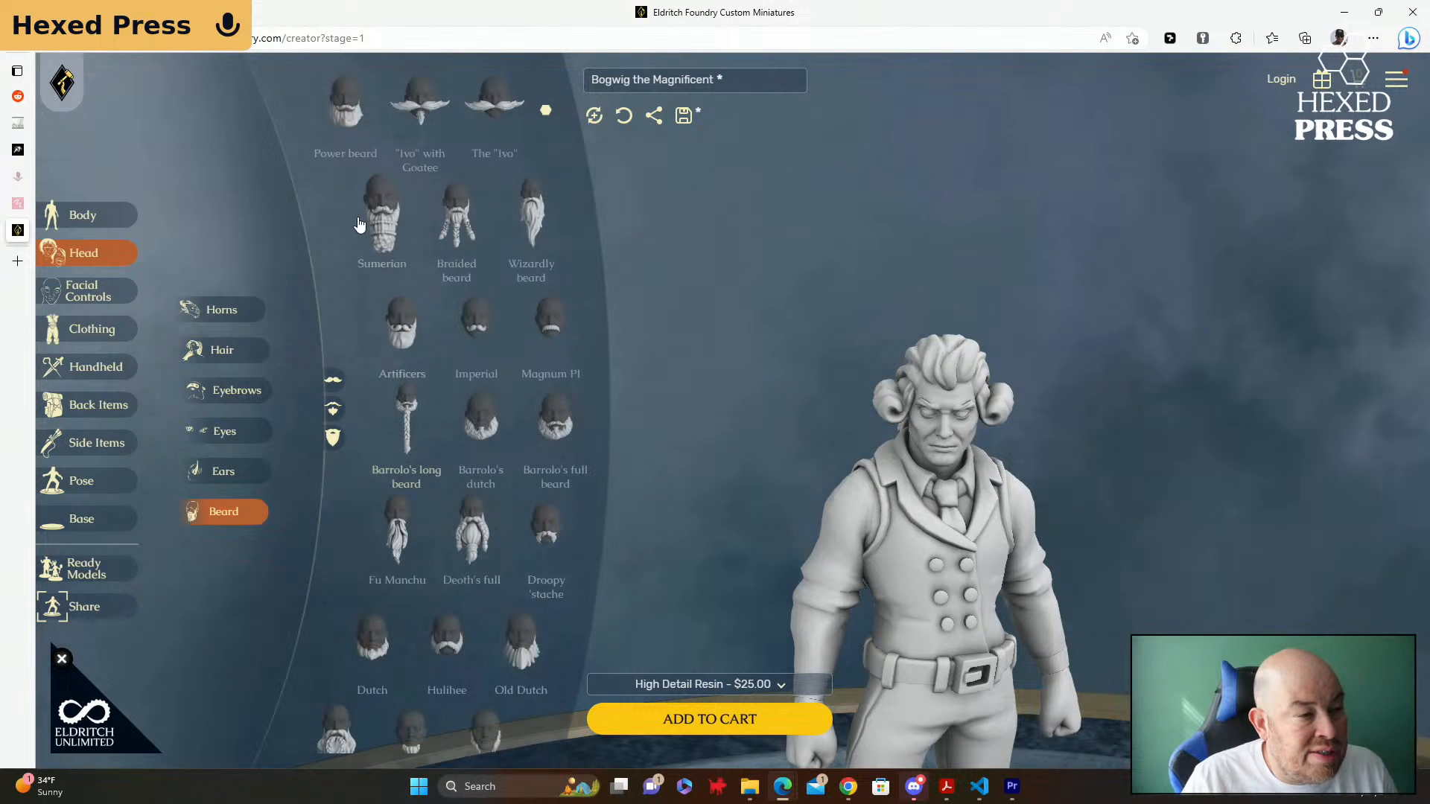
scroll(812, 429, up, 3)
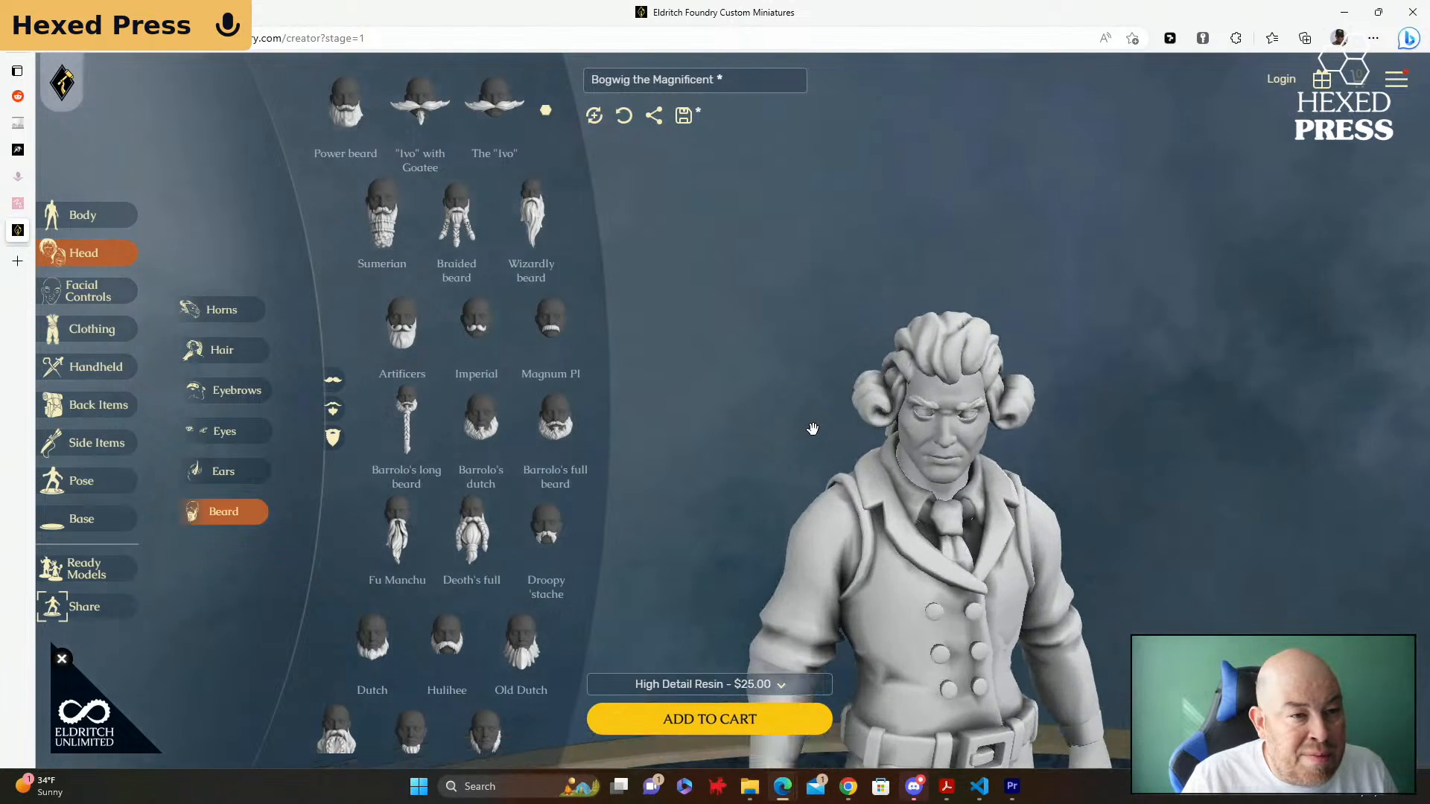
scroll(813, 429, up, 2)
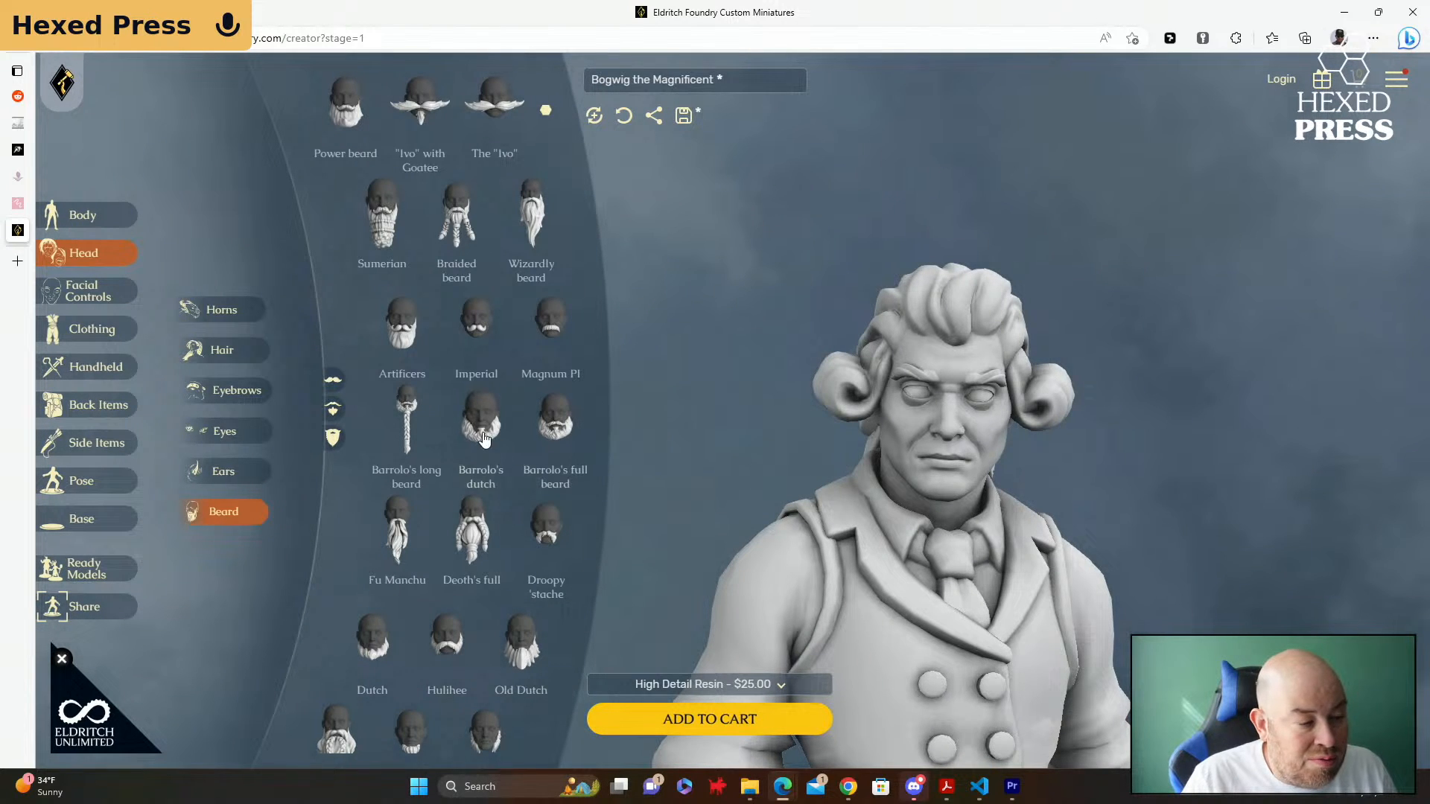
scroll(483, 438, down, 2)
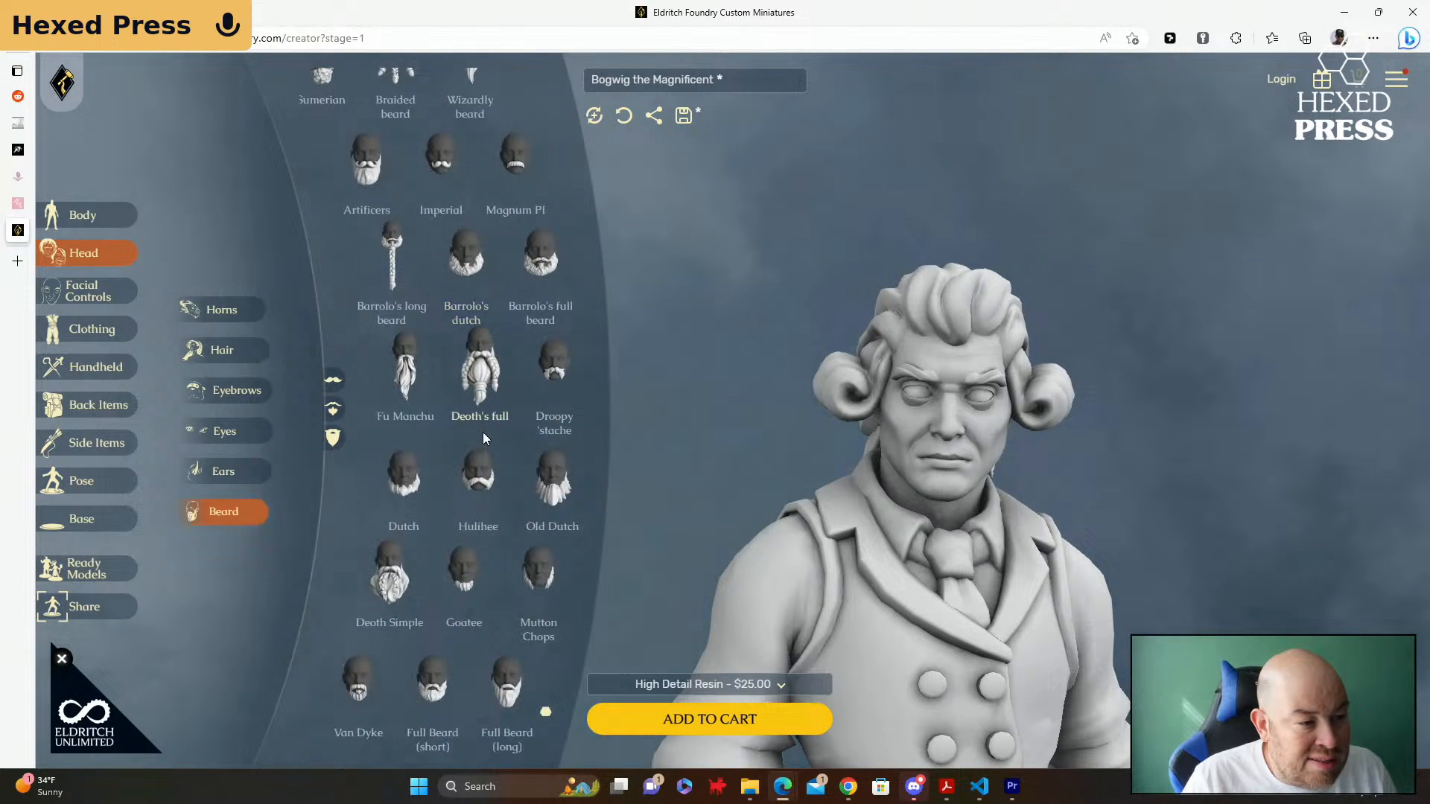
scroll(483, 438, up, 1)
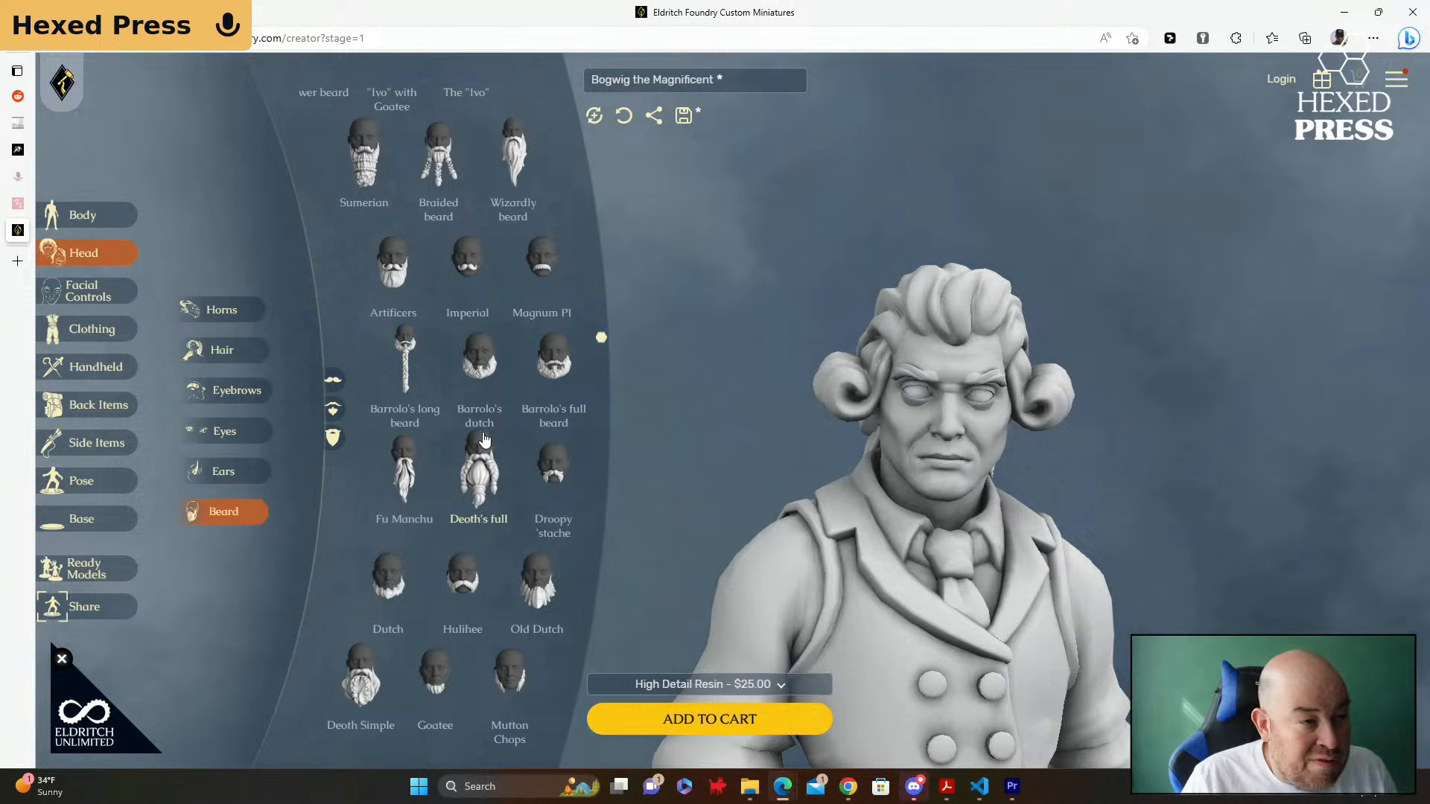
scroll(483, 439, up, 1)
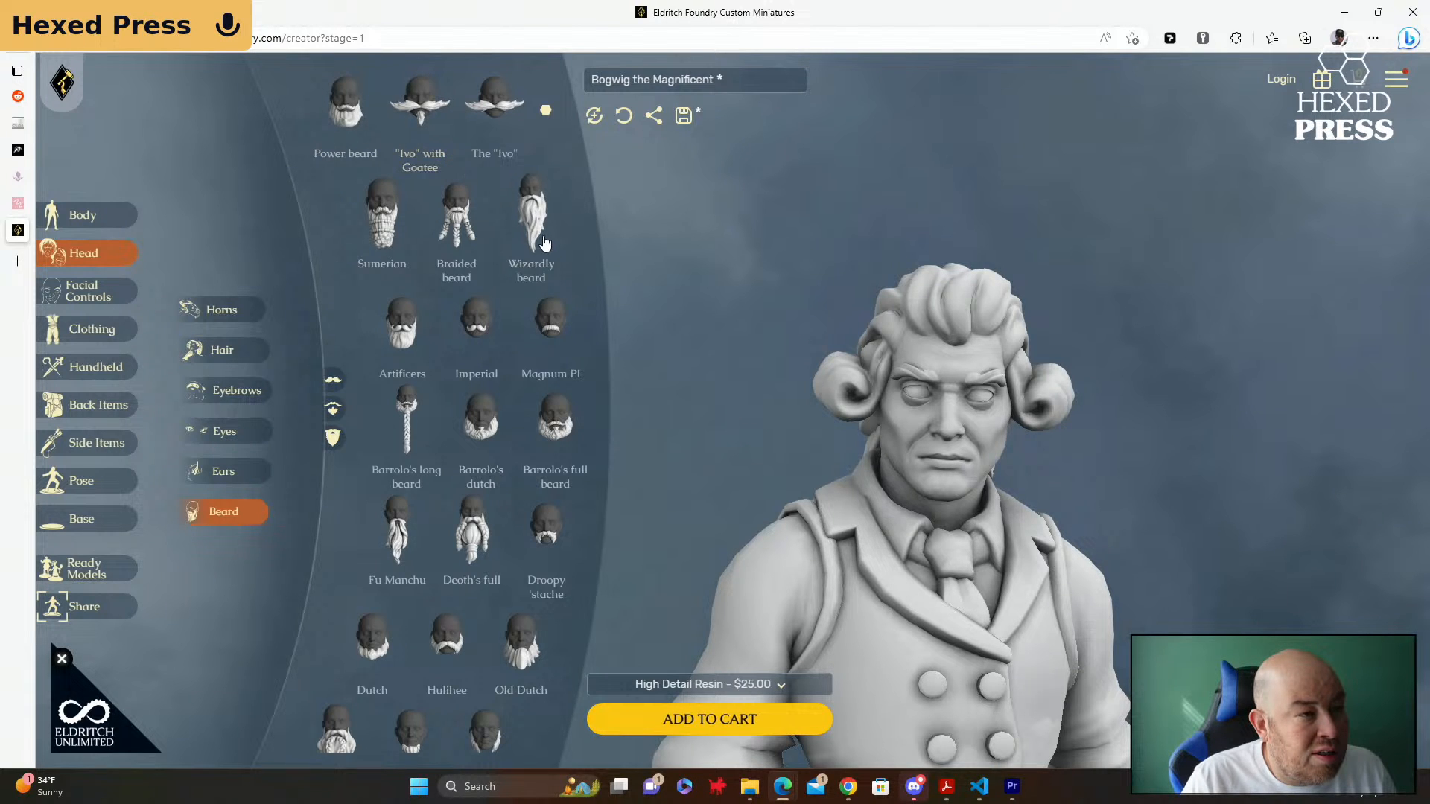
Step: Try the Mutton Chops beard on the figure, and remove it again
scroll(545, 244, down, 2)
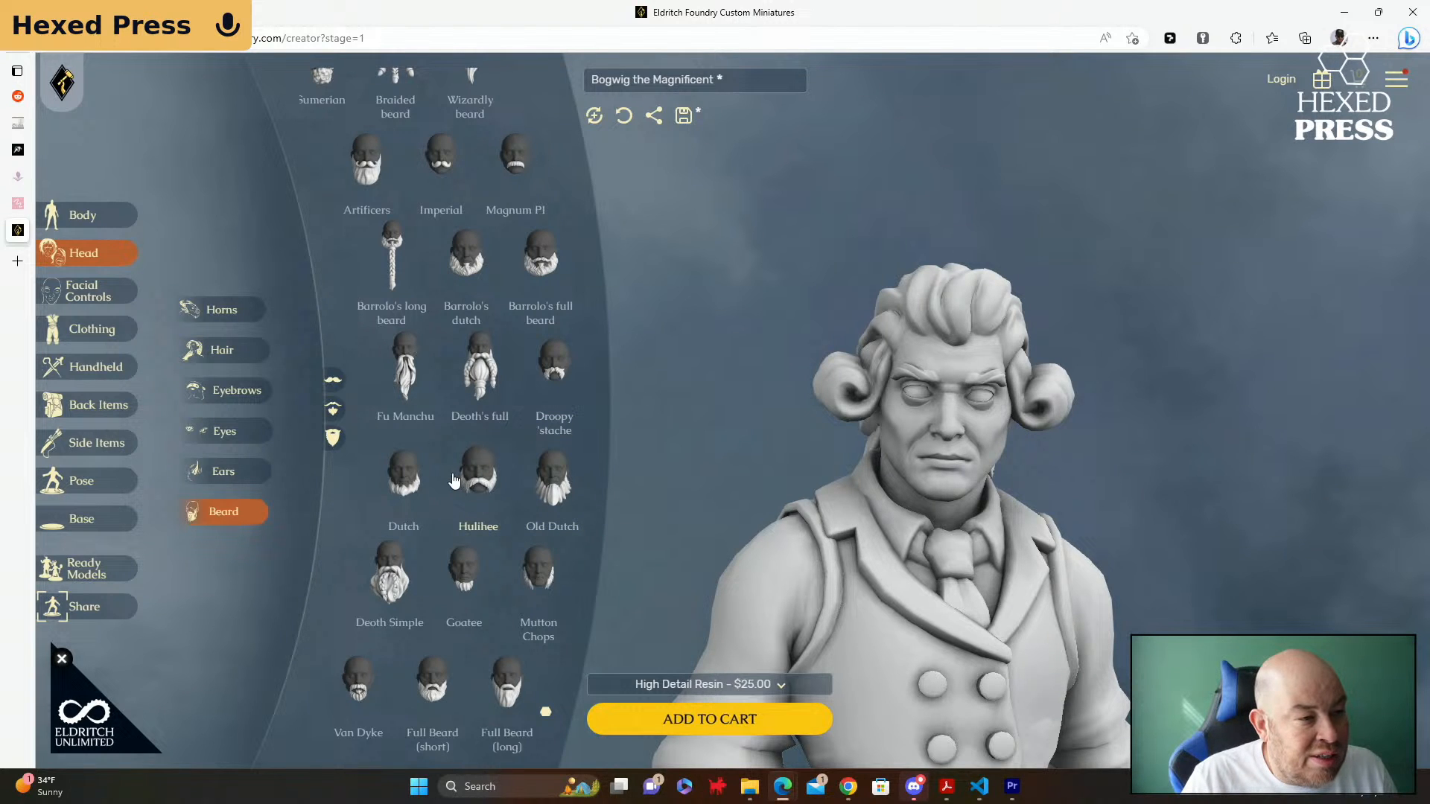
click(540, 587)
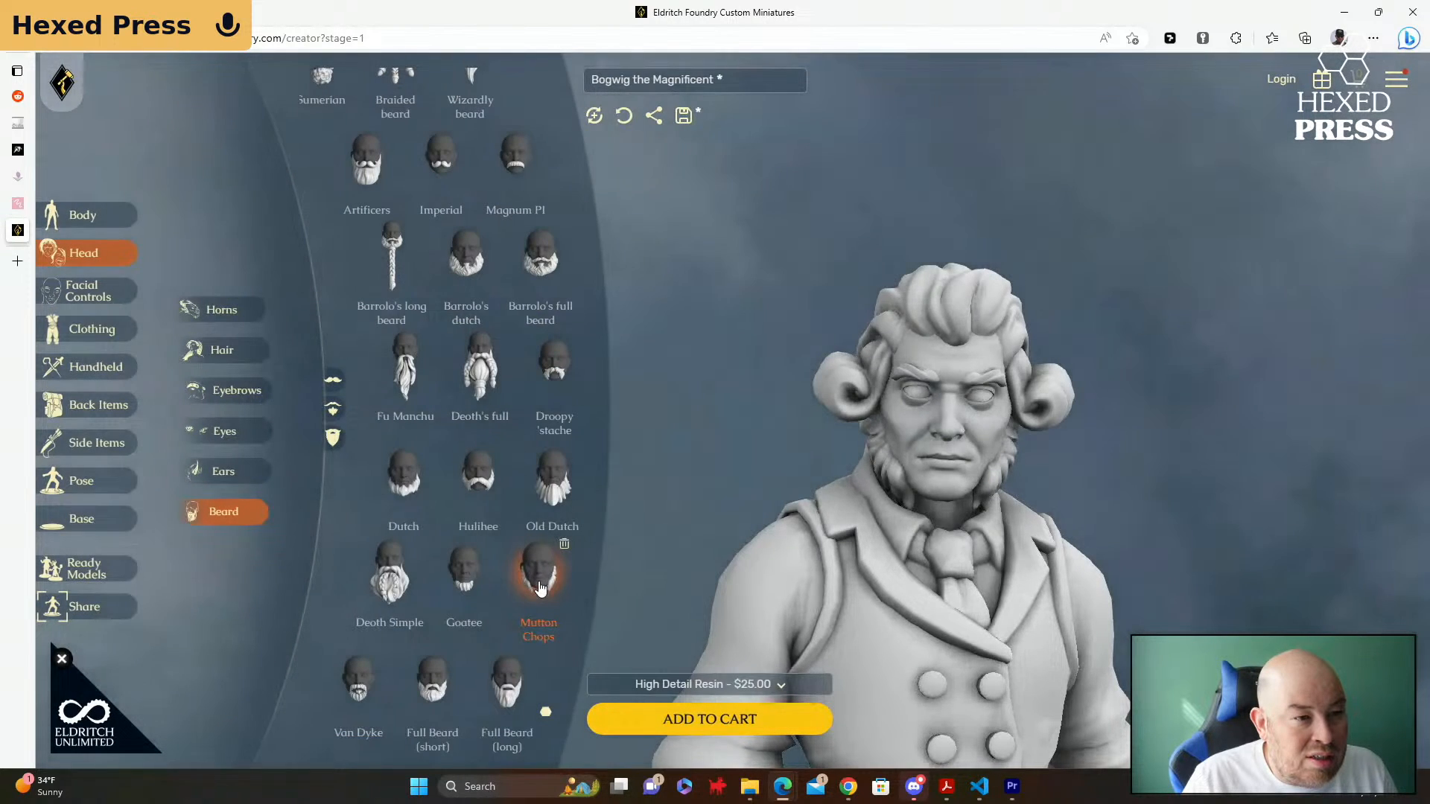
click(563, 544)
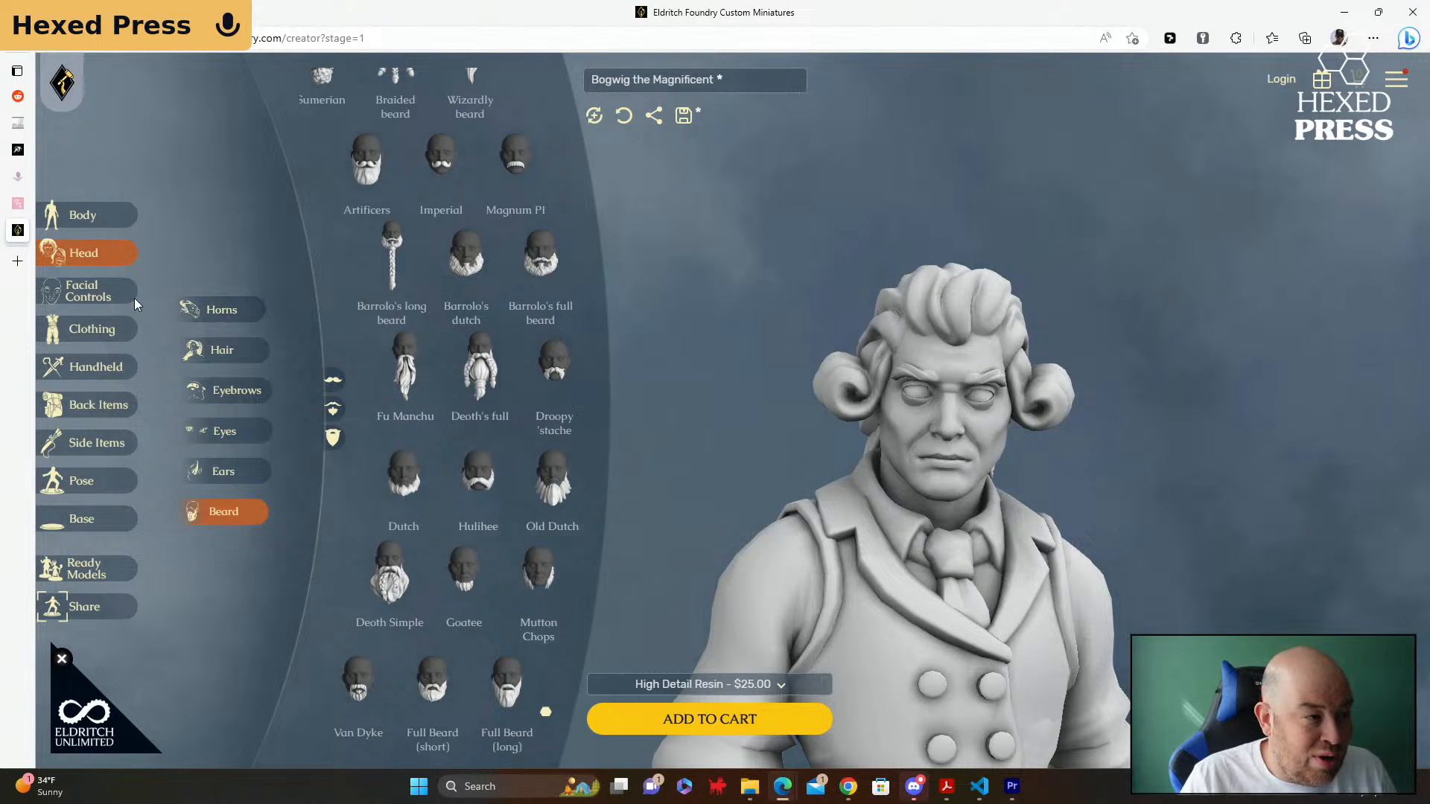
Step: Give the face a fully Angry expression combined with about 70% Happy
click(89, 294)
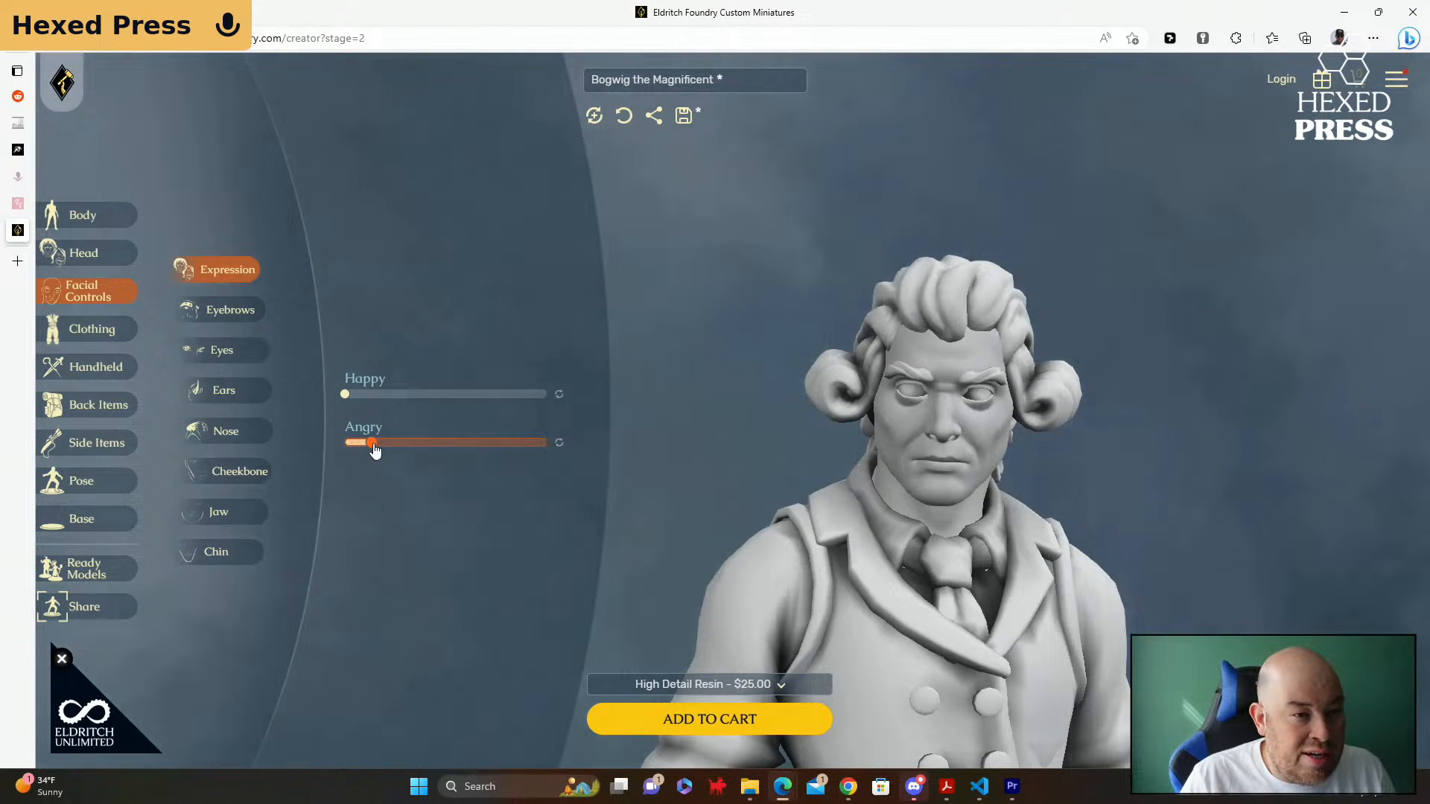
drag(371, 444, 594, 451)
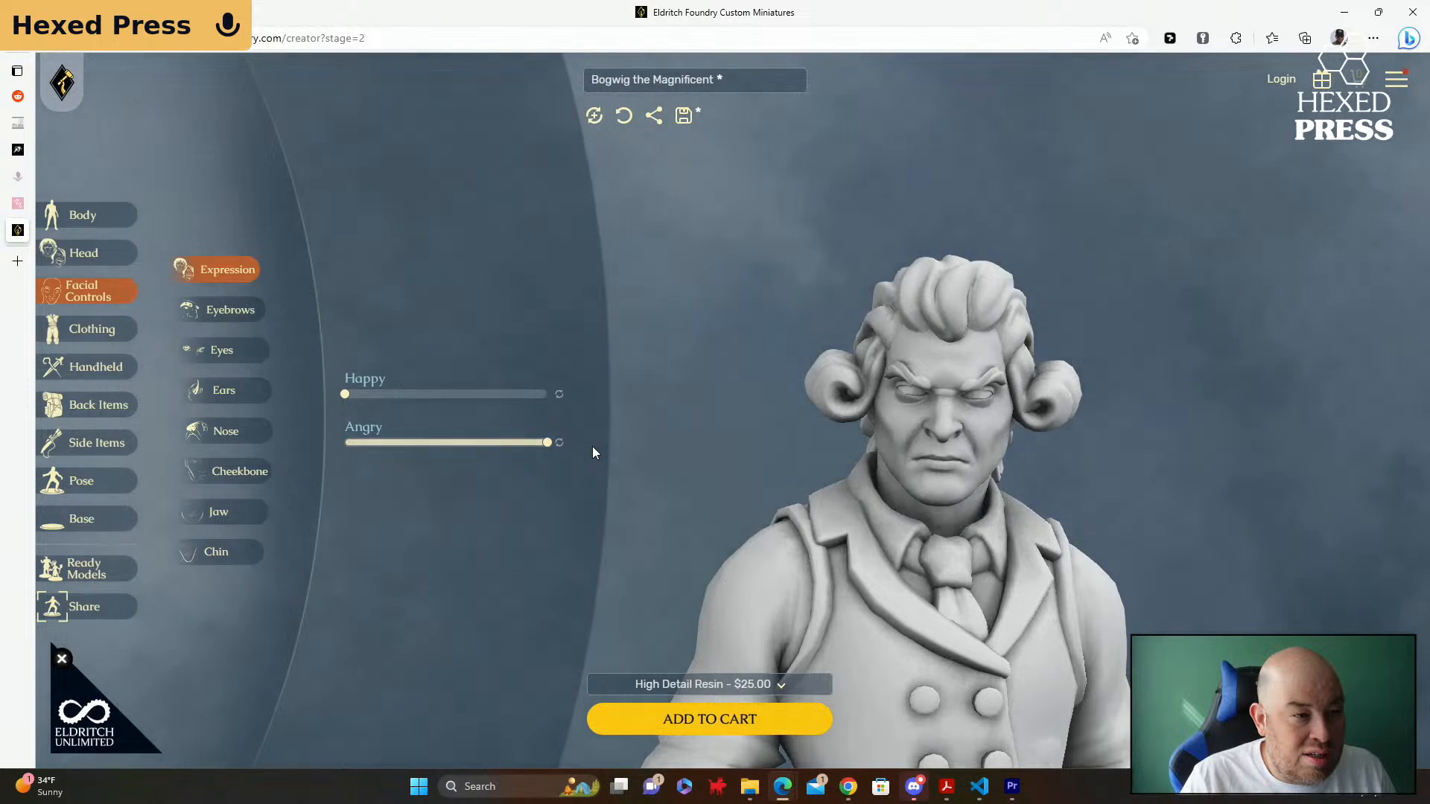
drag(344, 397, 582, 445)
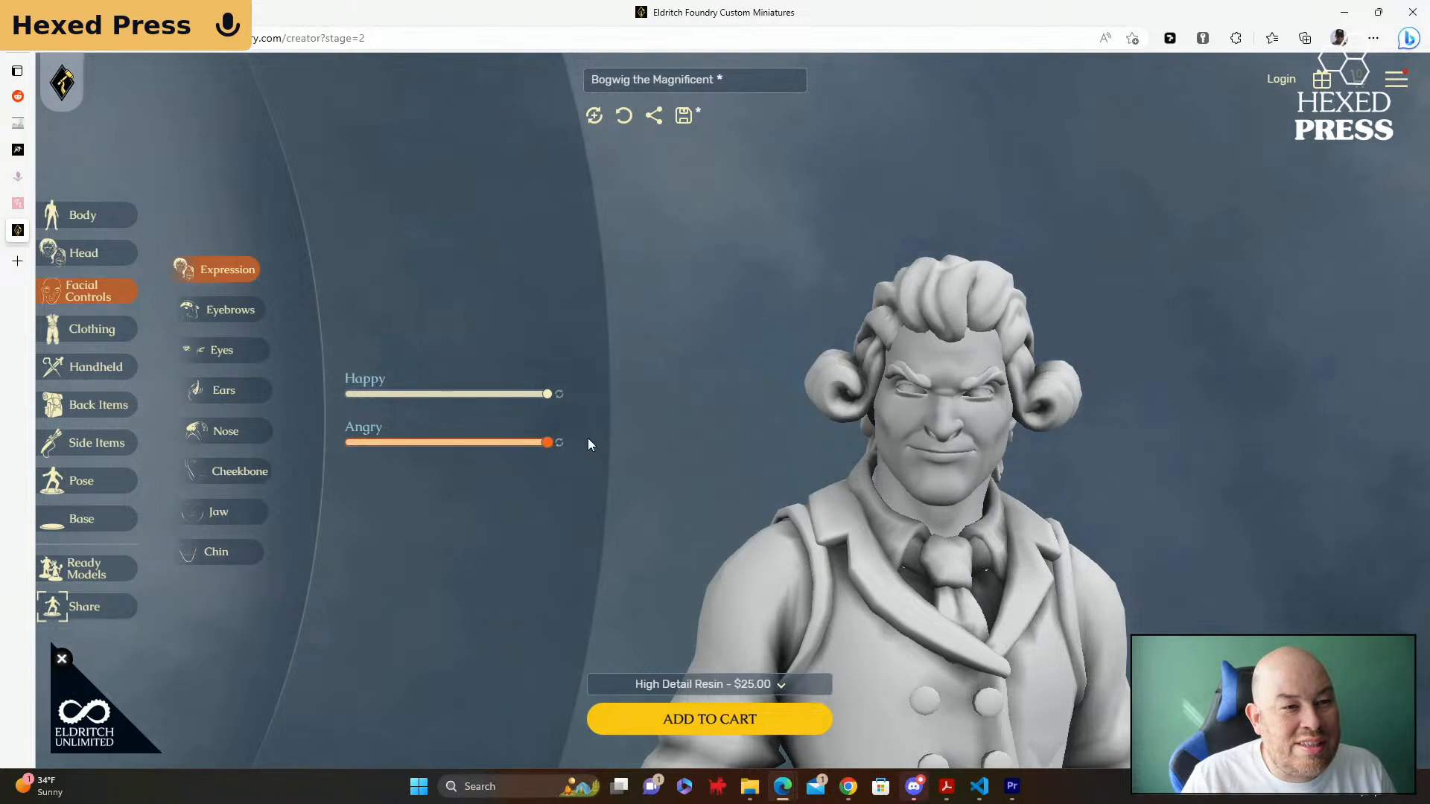
drag(547, 394, 486, 401)
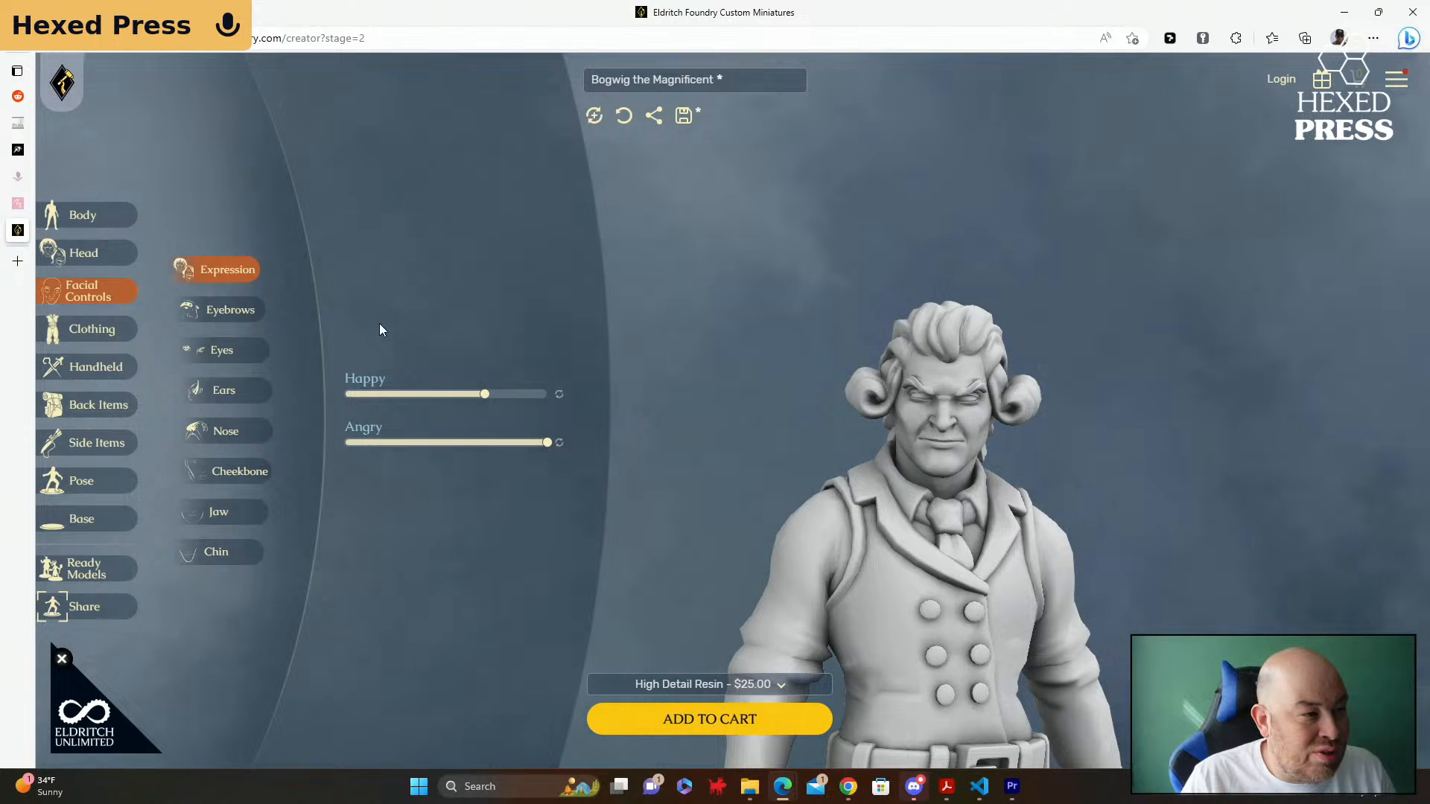
Step: Set Brow Rotate to about 20% for the left brow and 58% for the right, and raise the right brow to about 75%
click(231, 313)
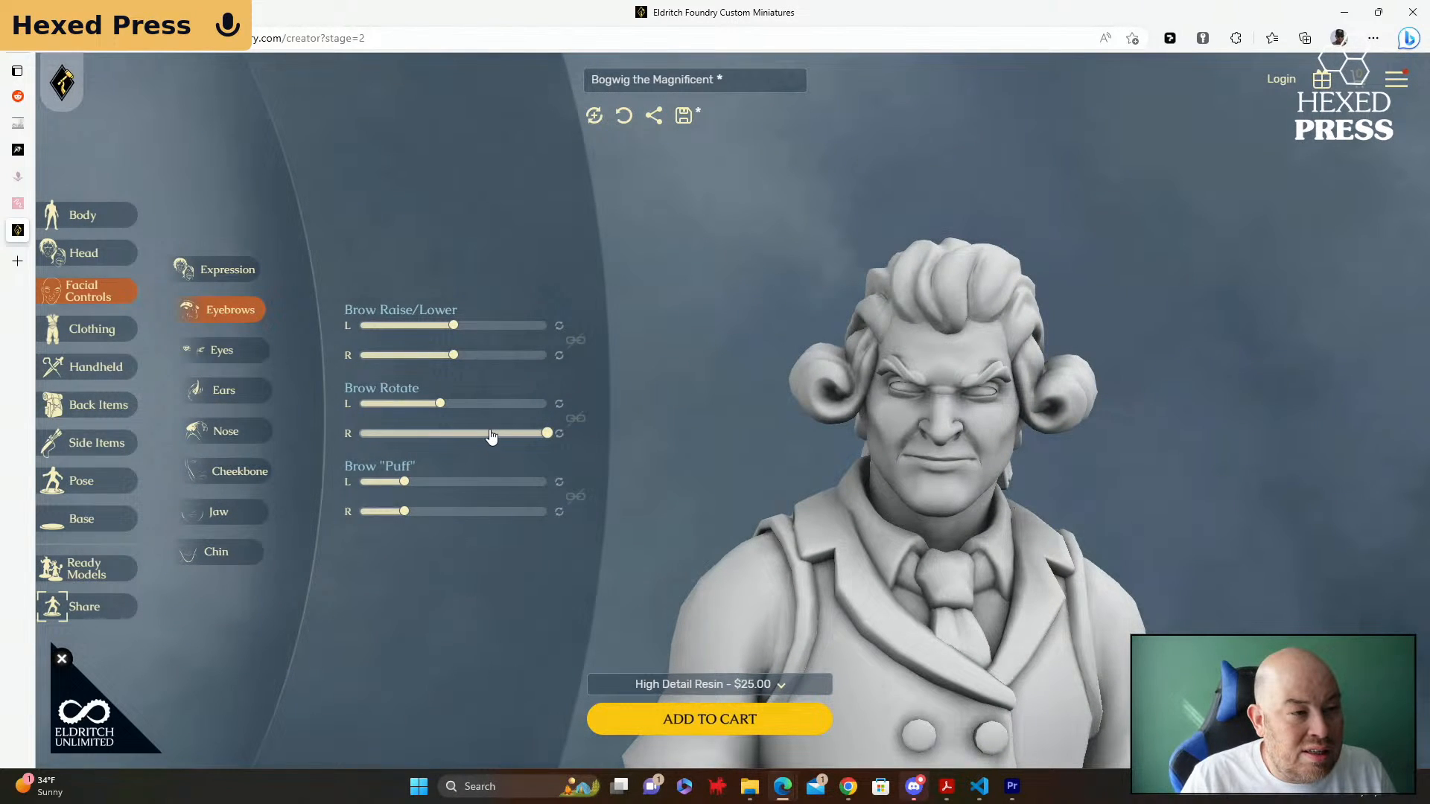
drag(551, 438, 398, 404)
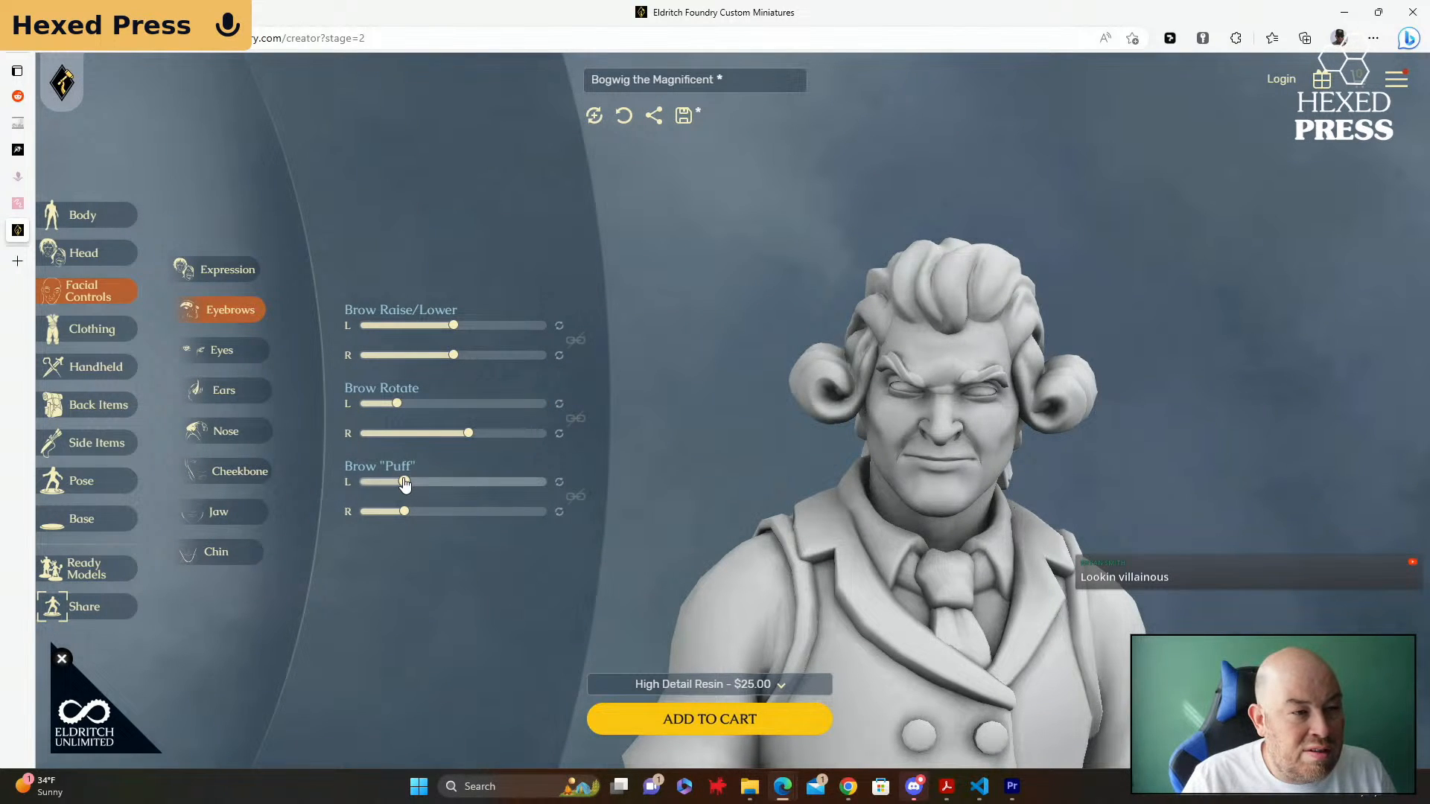
mouse_move(405, 483)
mouse_down()
mouse_move(485, 481)
mouse_move(393, 473)
mouse_move(403, 481)
mouse_up()
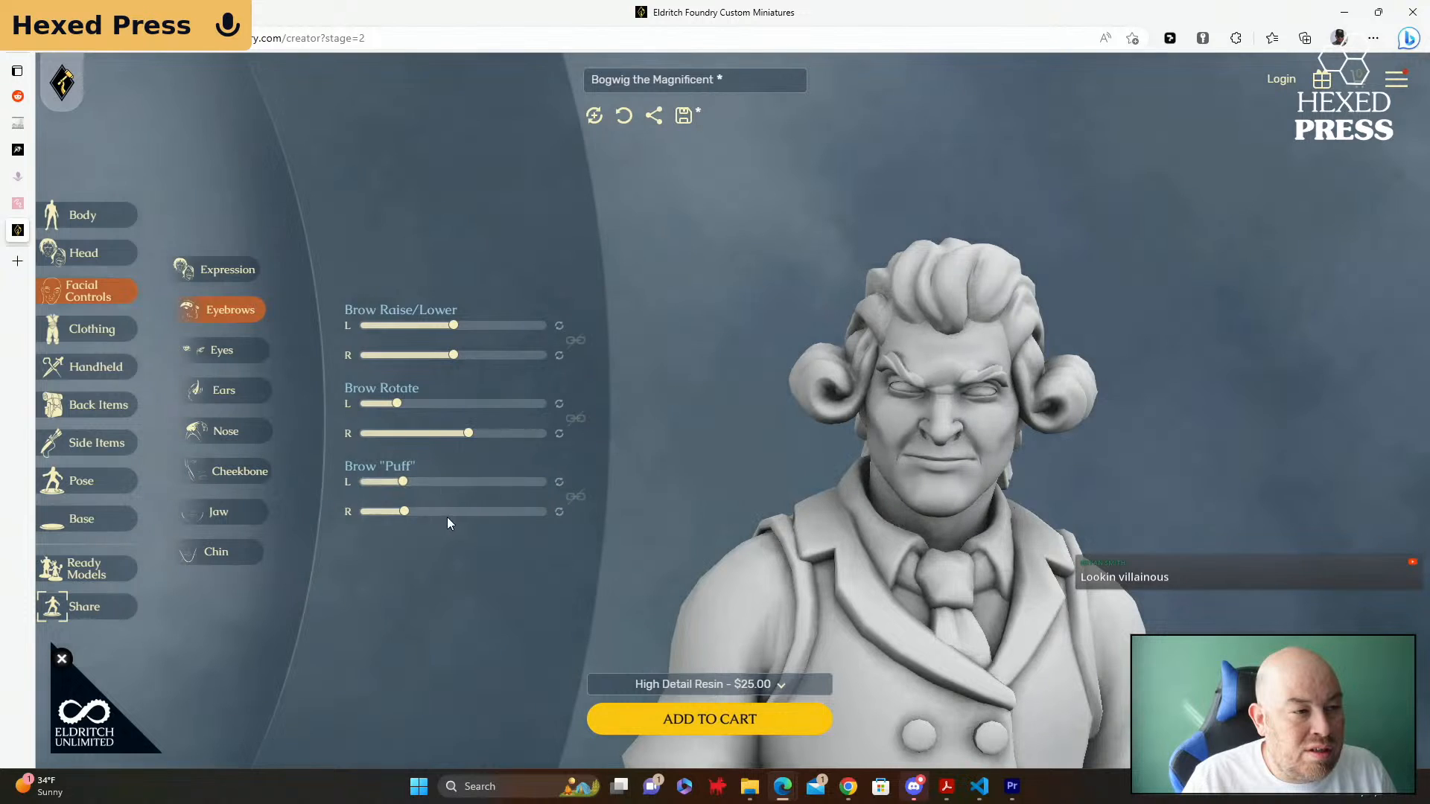
click(559, 482)
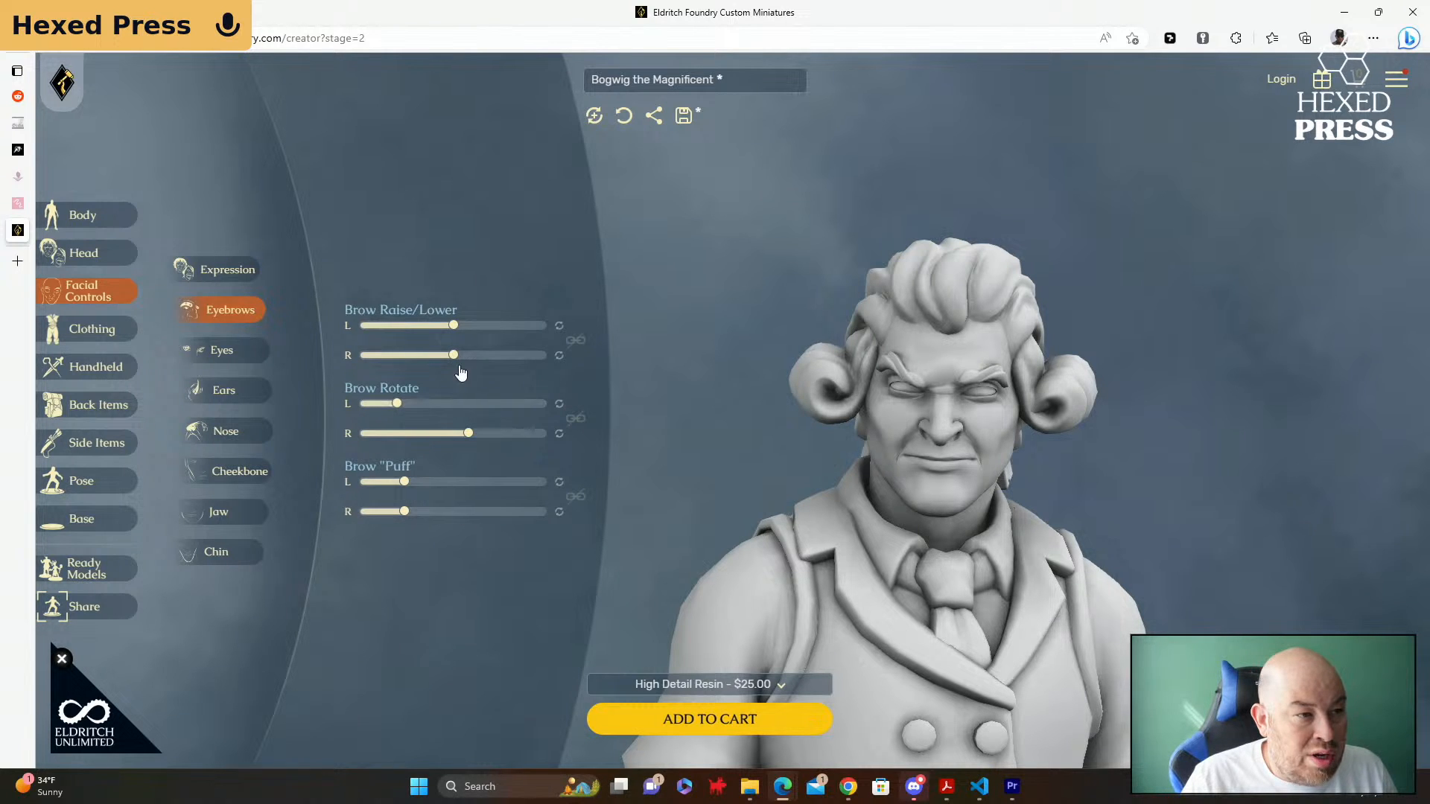
drag(457, 363, 439, 330)
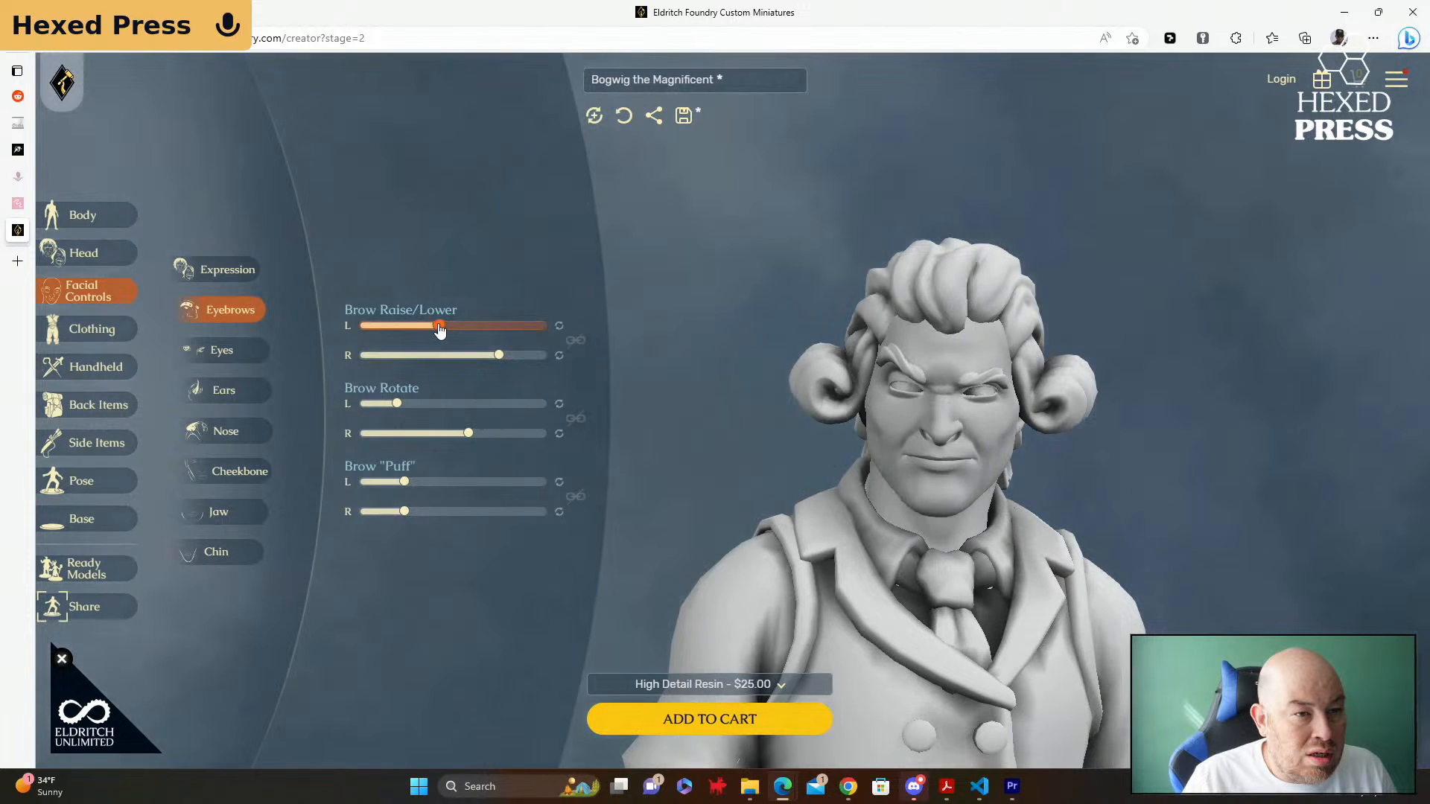
click(558, 325)
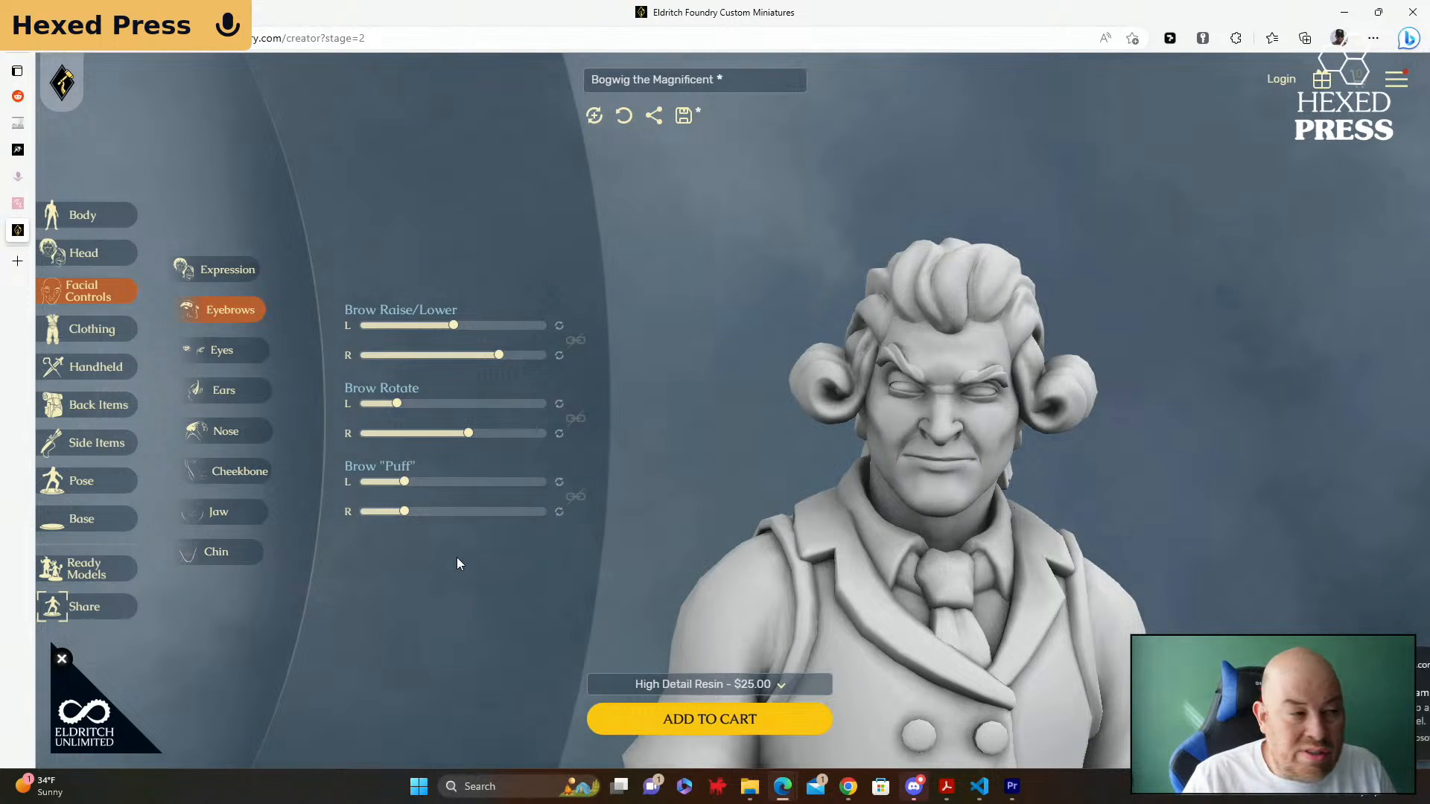
Step: Try larger Eye Socket Scale values for the left and right eyes in turn, and reset both
click(232, 358)
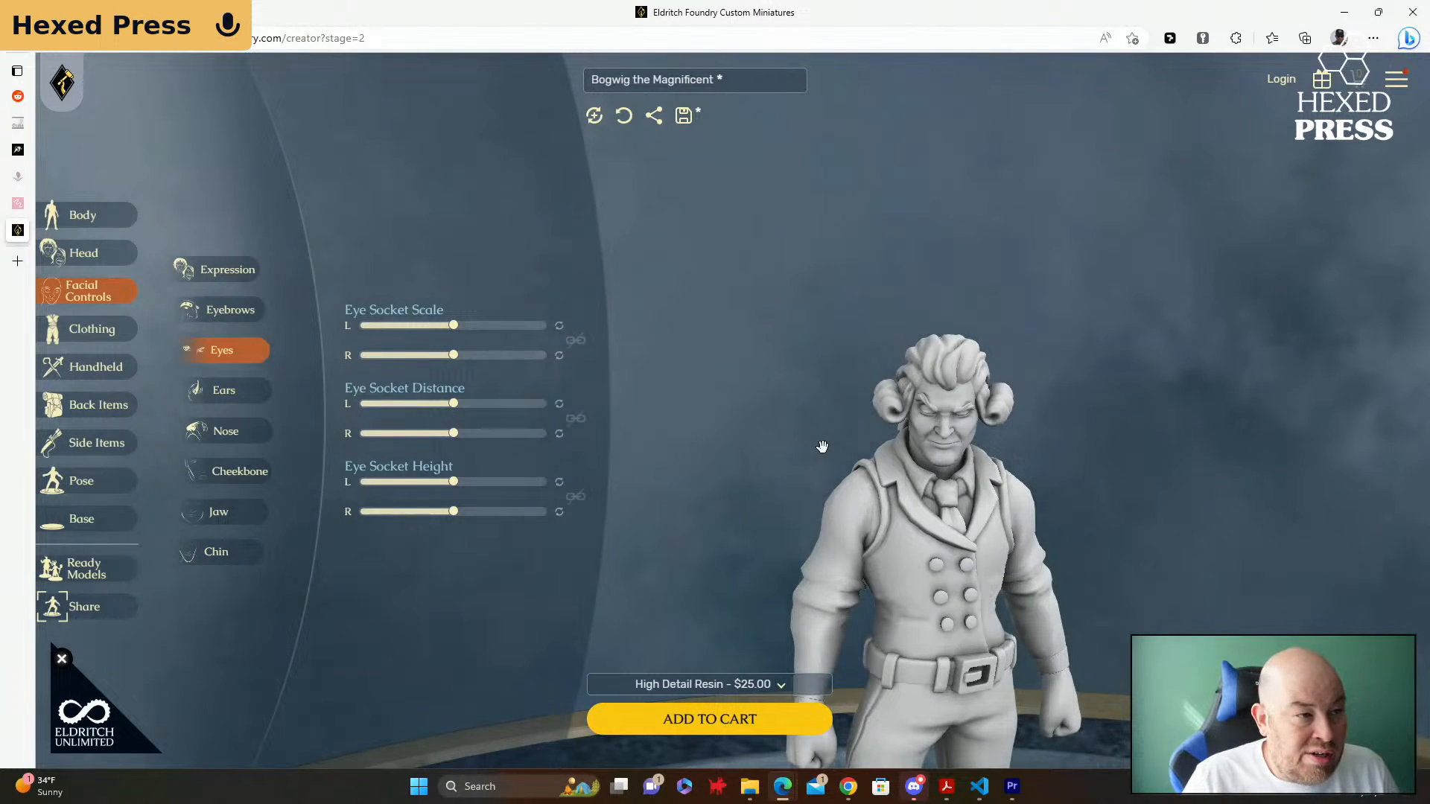
scroll(822, 446, up, 5)
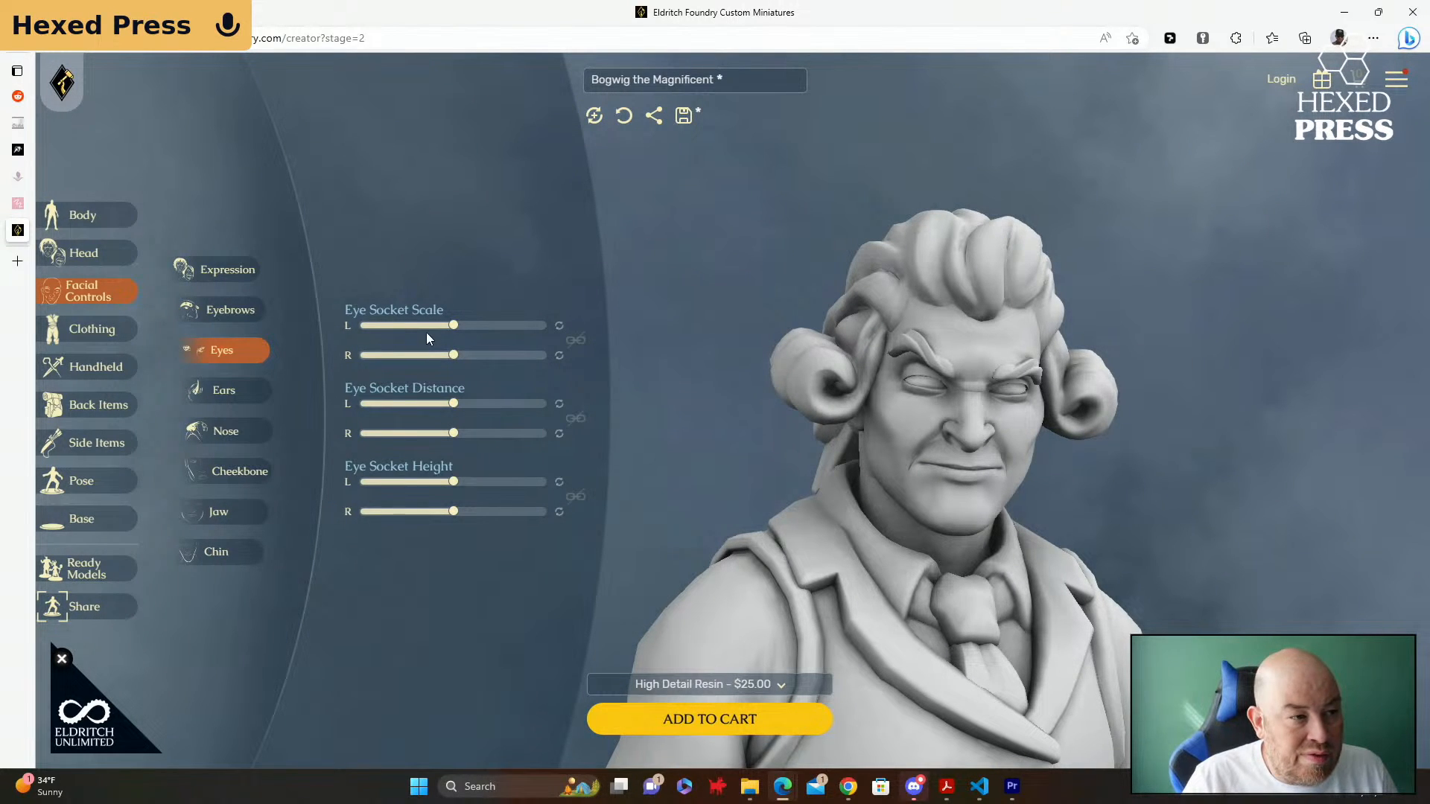
drag(457, 328, 588, 325)
click(576, 341)
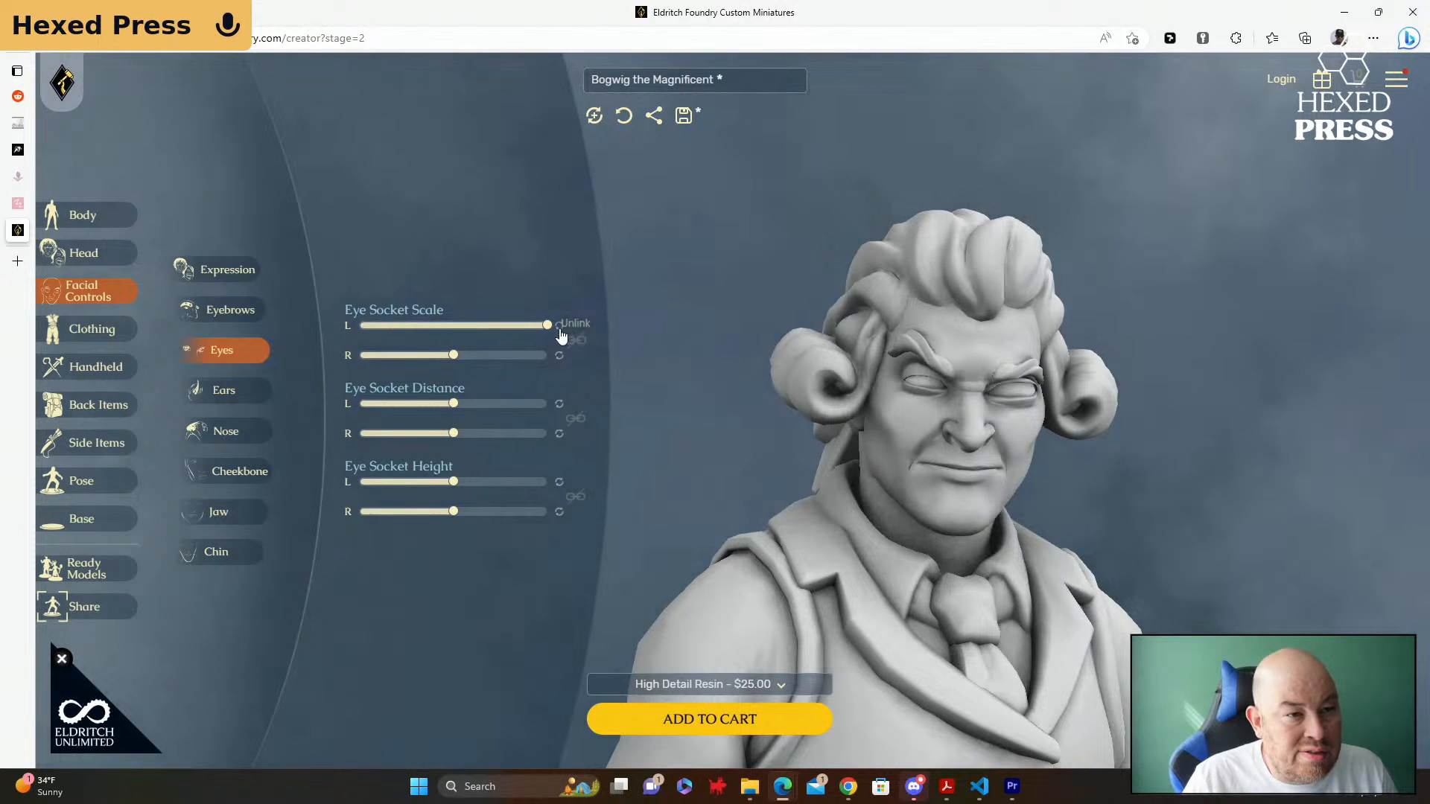
click(576, 340)
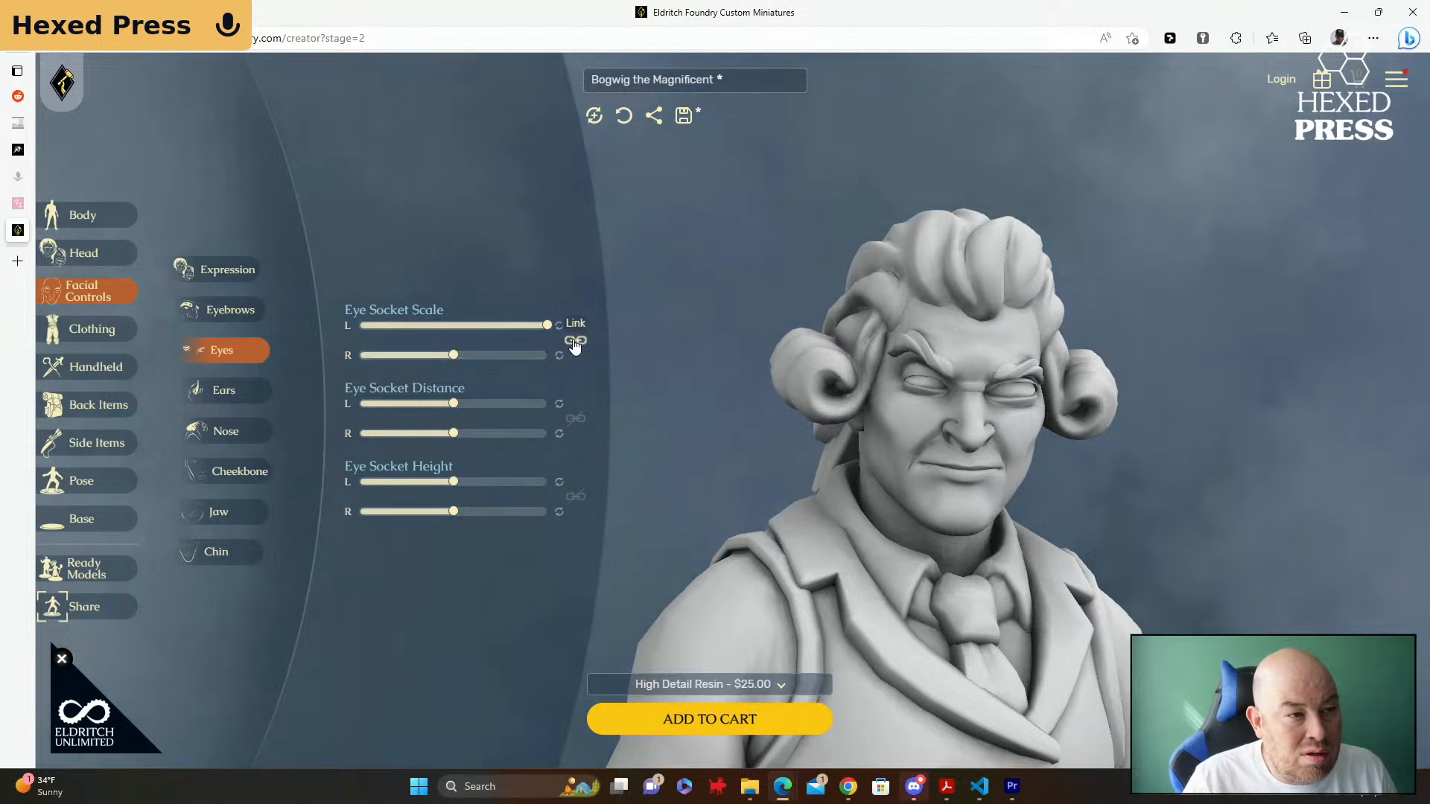
click(560, 327)
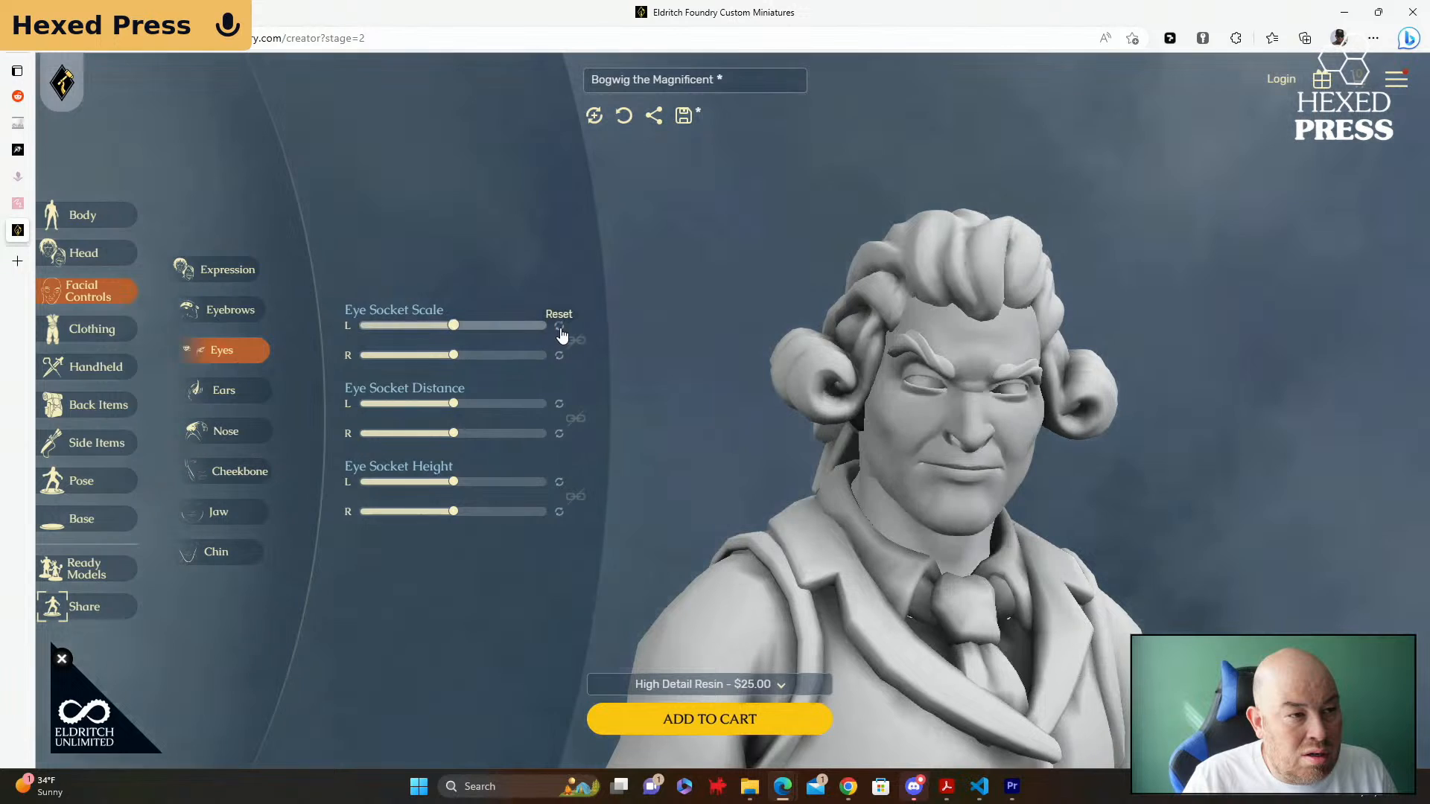
drag(457, 357, 500, 364)
click(559, 355)
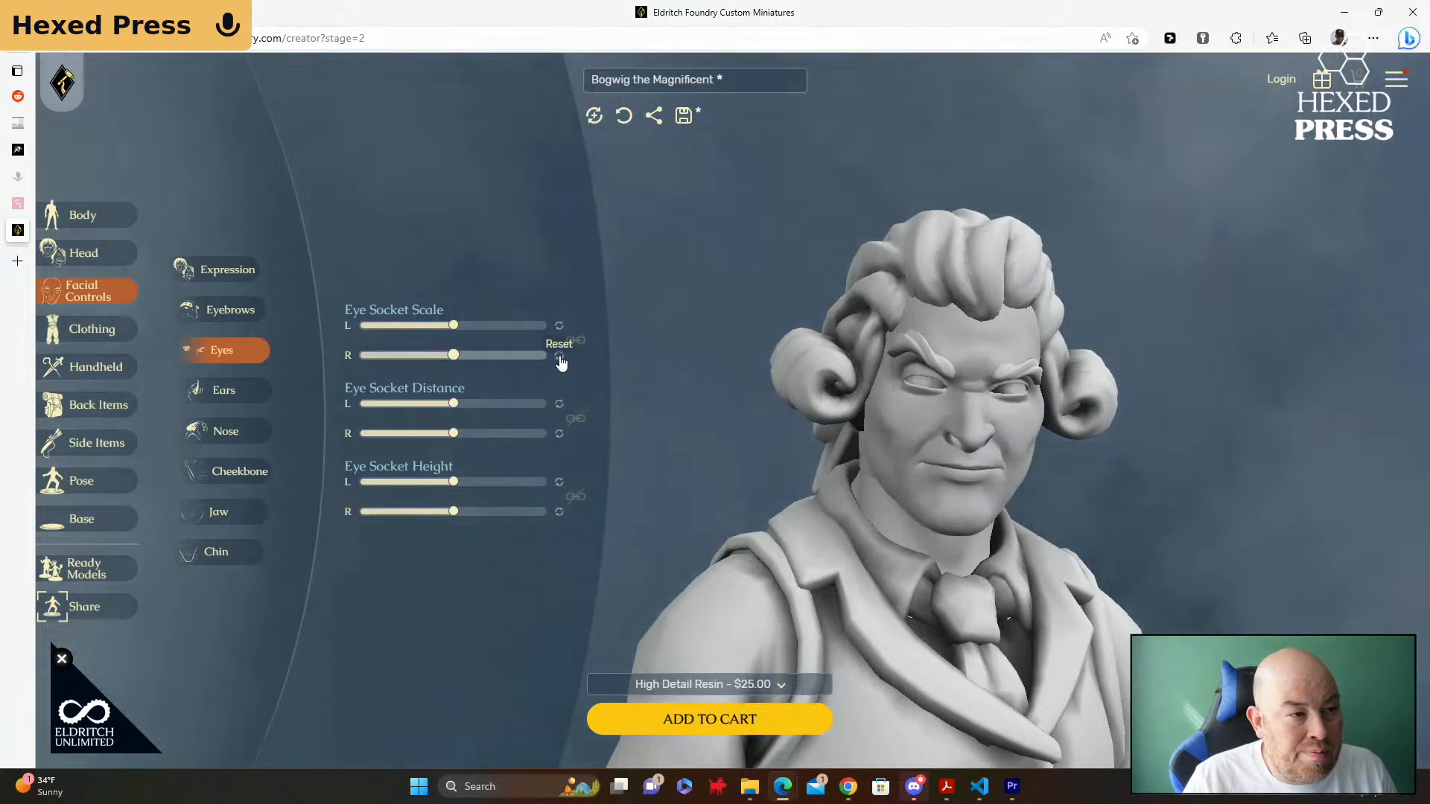
Step: Reduce Nose Bridge to about 15% and Nose Bridge Shape to about 18%, and set Nose Break to about 49%
click(240, 396)
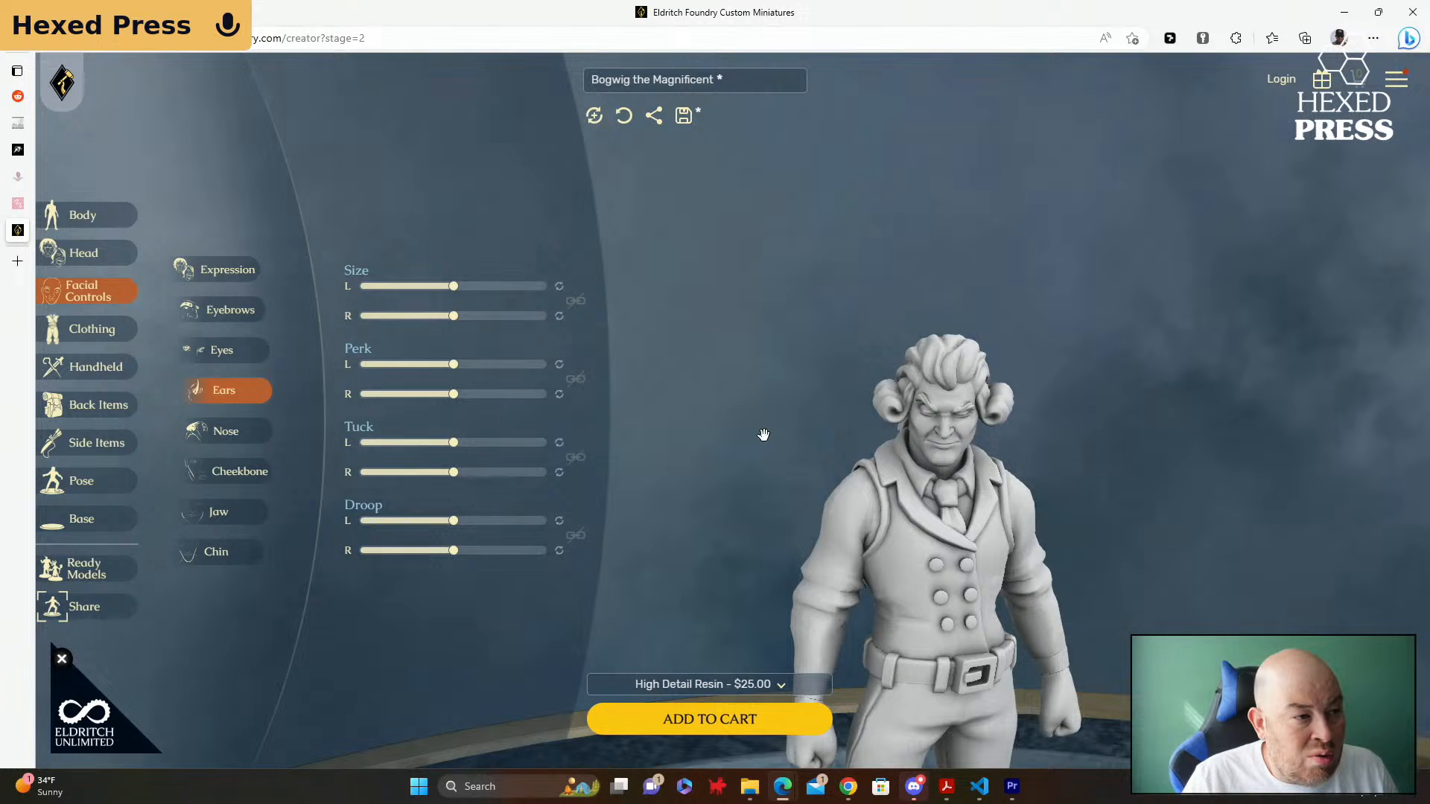
click(227, 435)
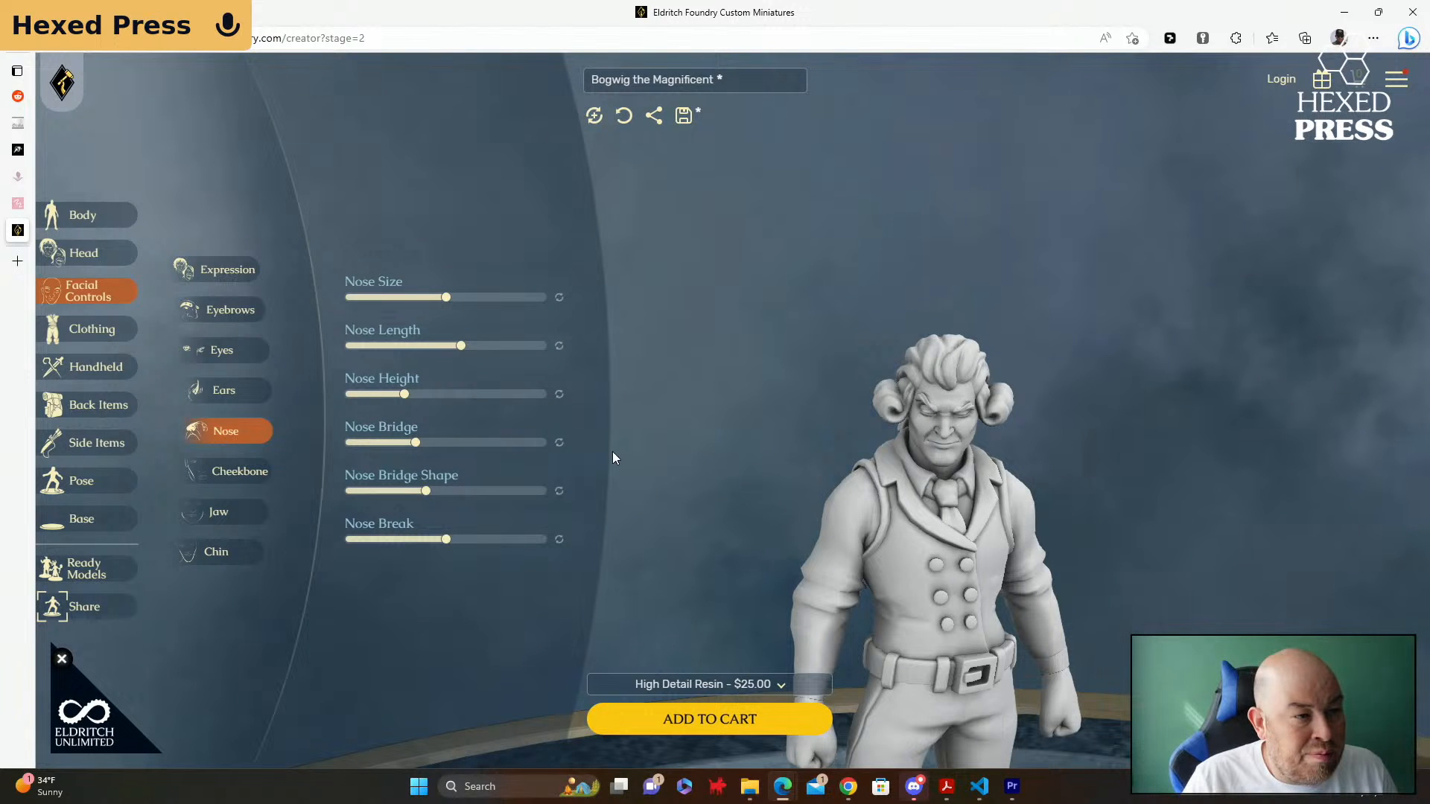
scroll(893, 417, up, 5)
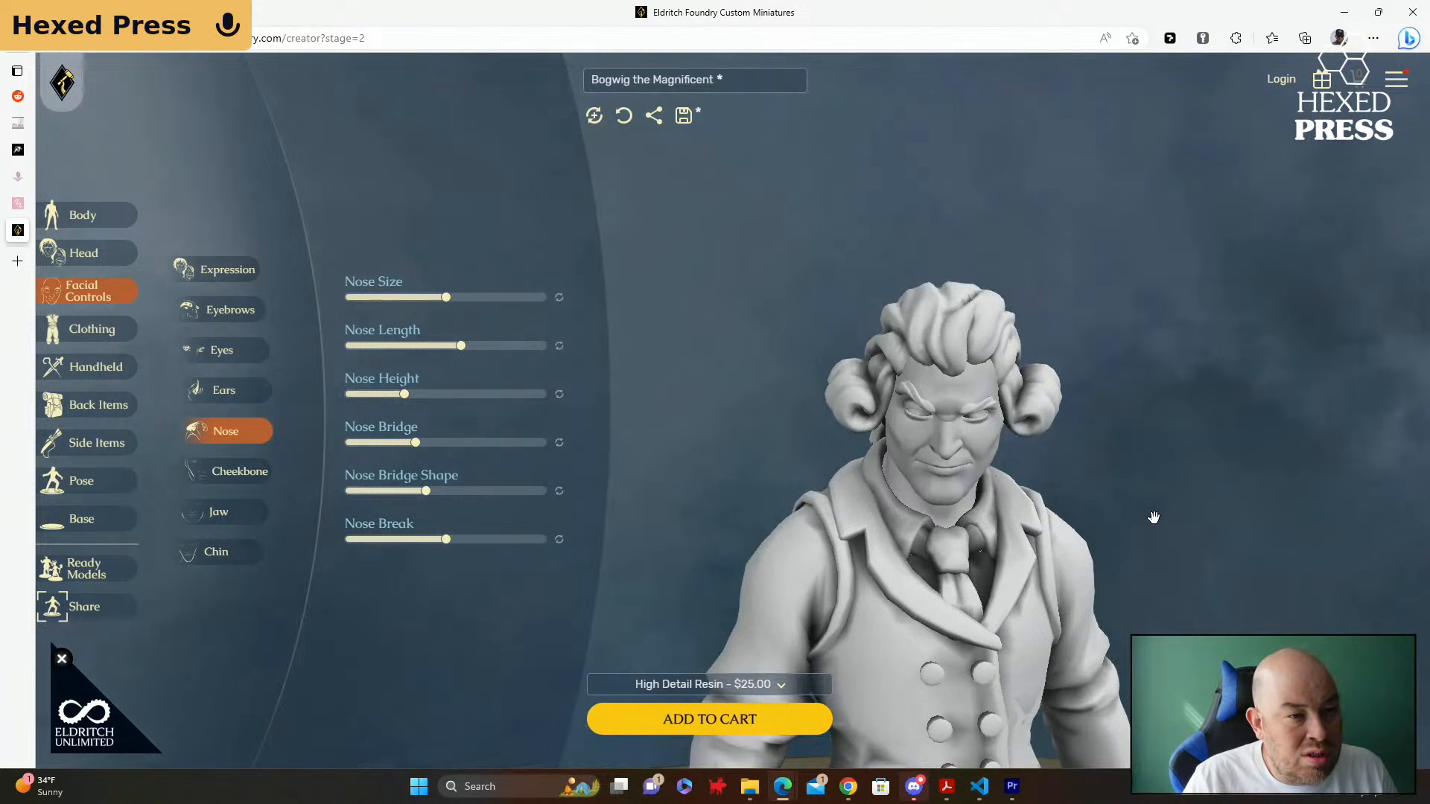
drag(1152, 503, 1121, 447)
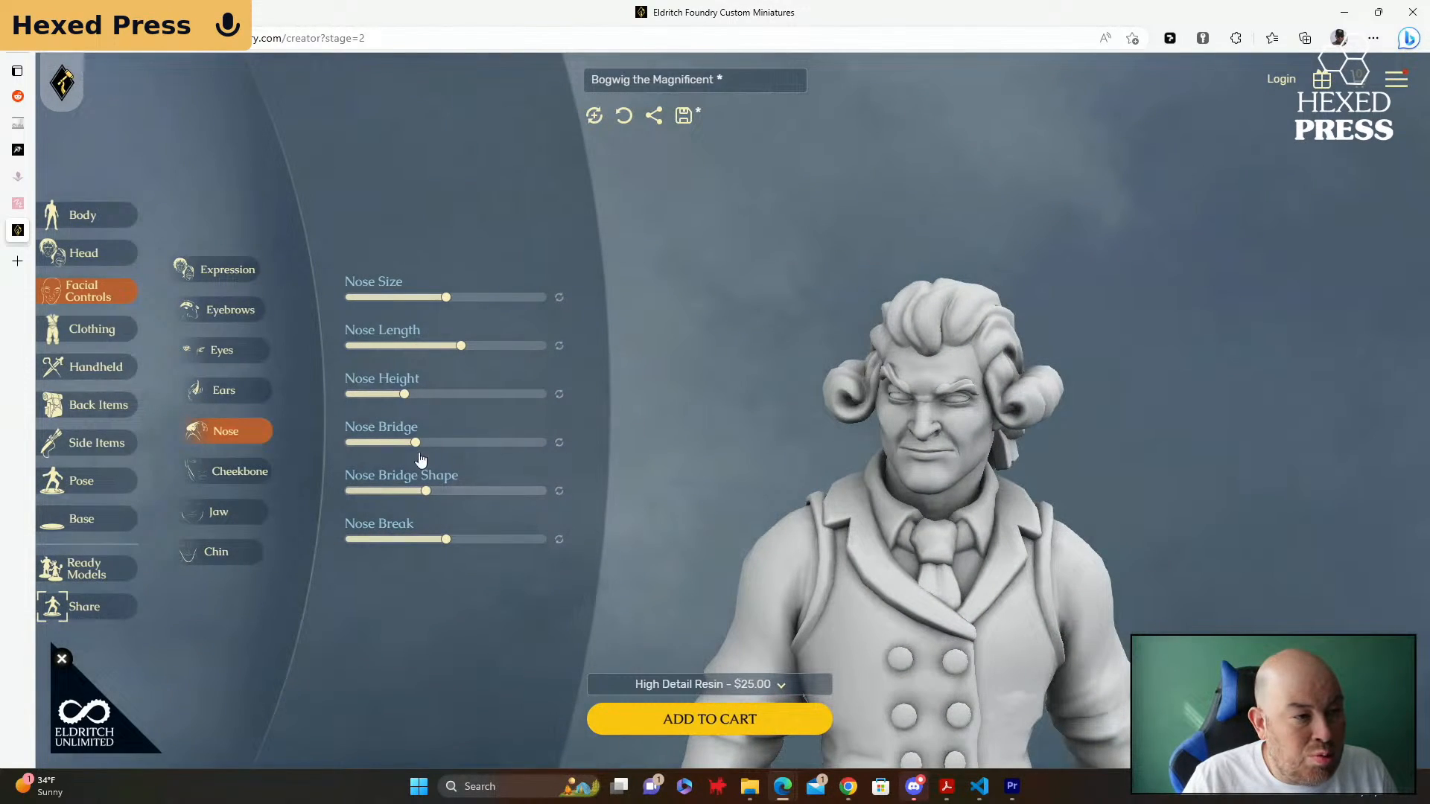
drag(416, 444, 374, 444)
drag(427, 492, 381, 491)
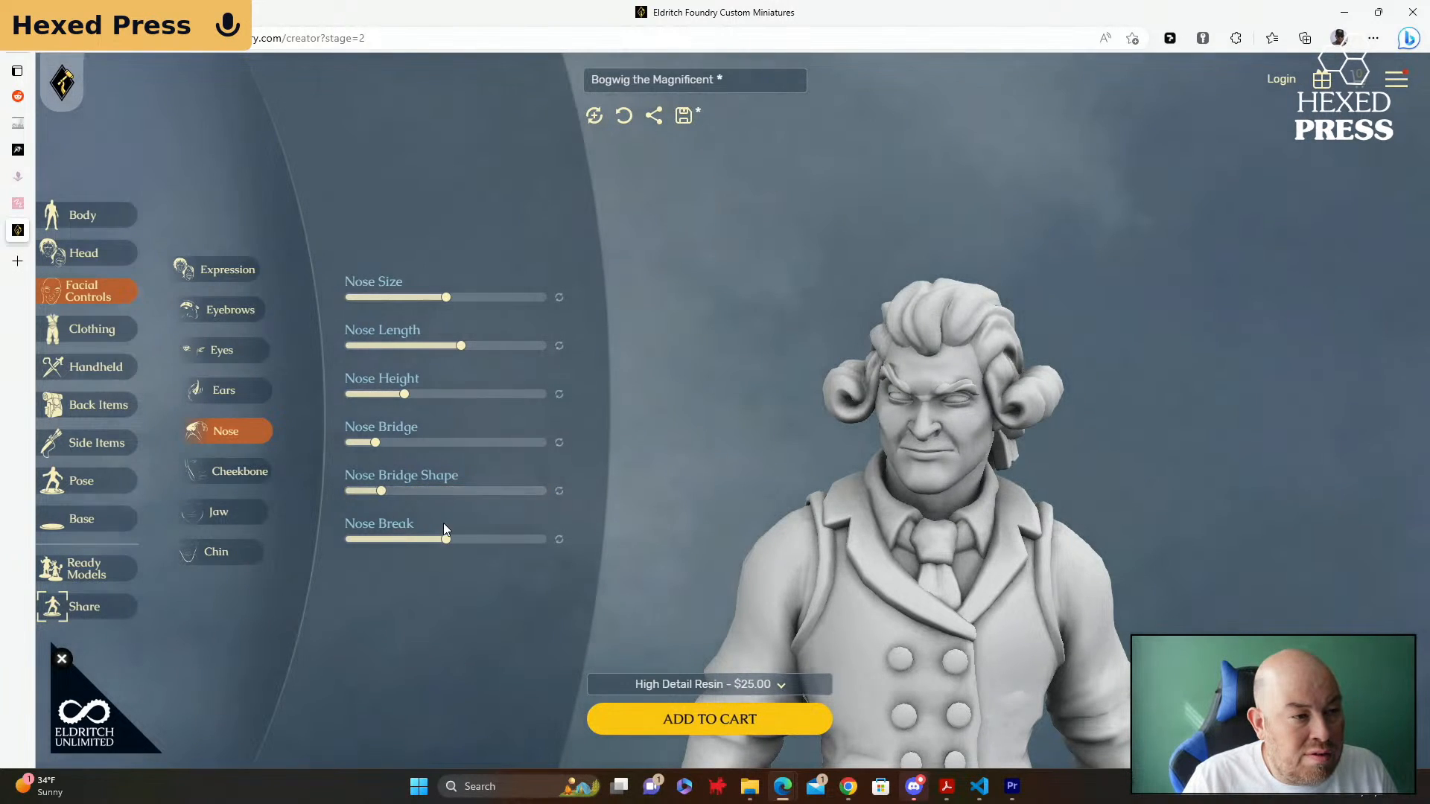
mouse_move(445, 539)
mouse_down()
mouse_move(484, 539)
mouse_move(442, 537)
mouse_up()
click(559, 539)
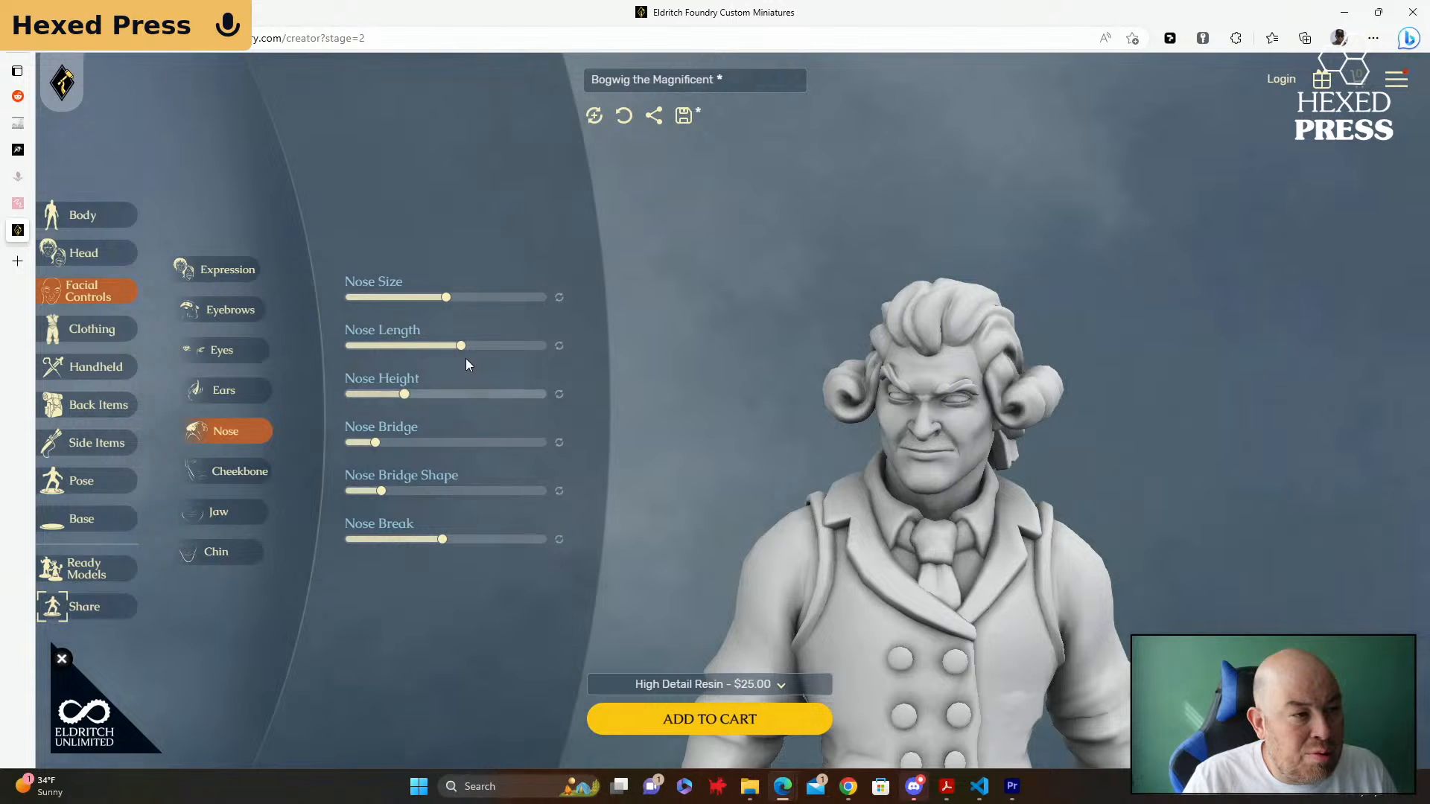
Step: Set Nose Size to about 47%, Nose Length to about 62% and Nose Height to about 11%
drag(446, 297, 380, 300)
drag(462, 347, 479, 350)
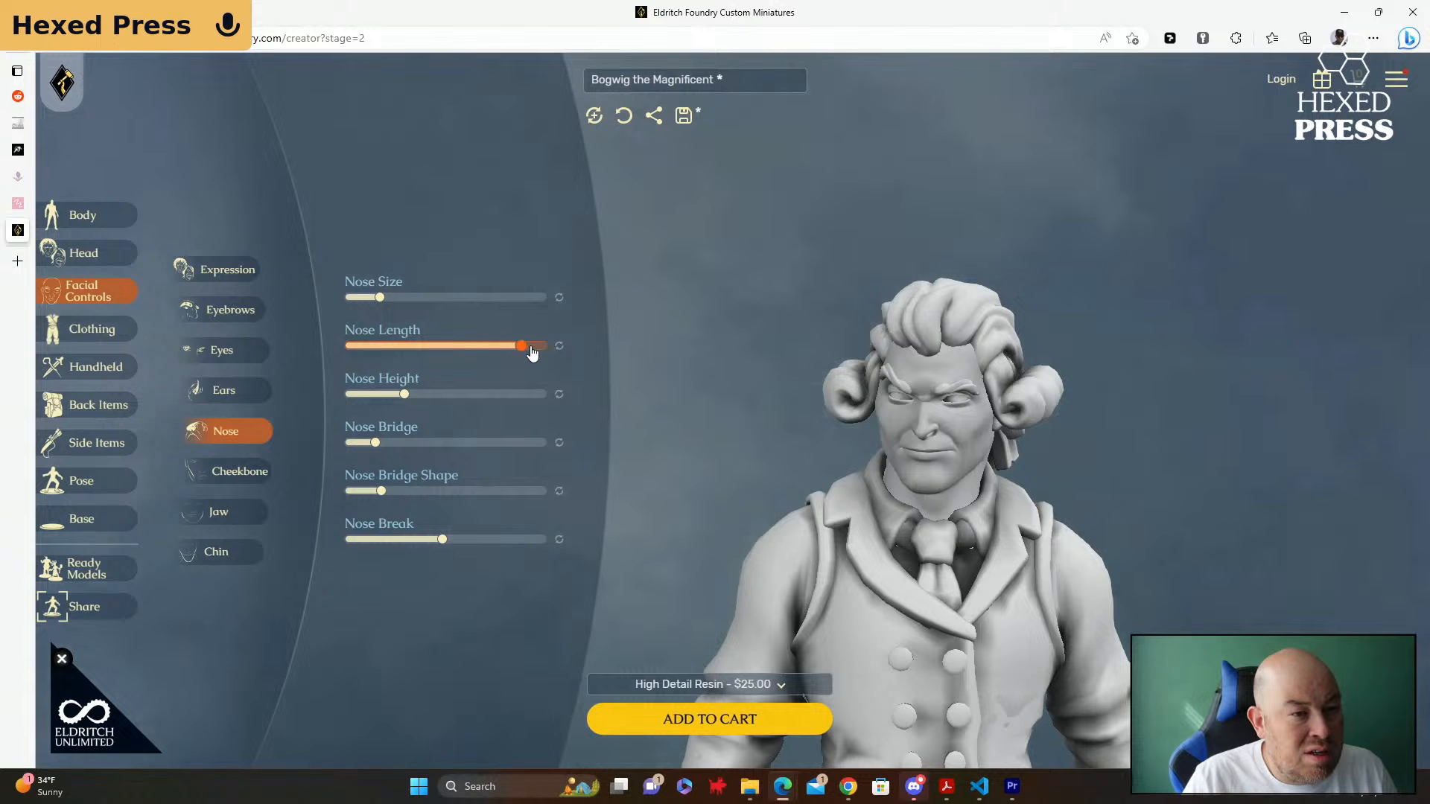
drag(569, 345, 519, 347)
drag(381, 299, 441, 299)
drag(405, 394, 367, 393)
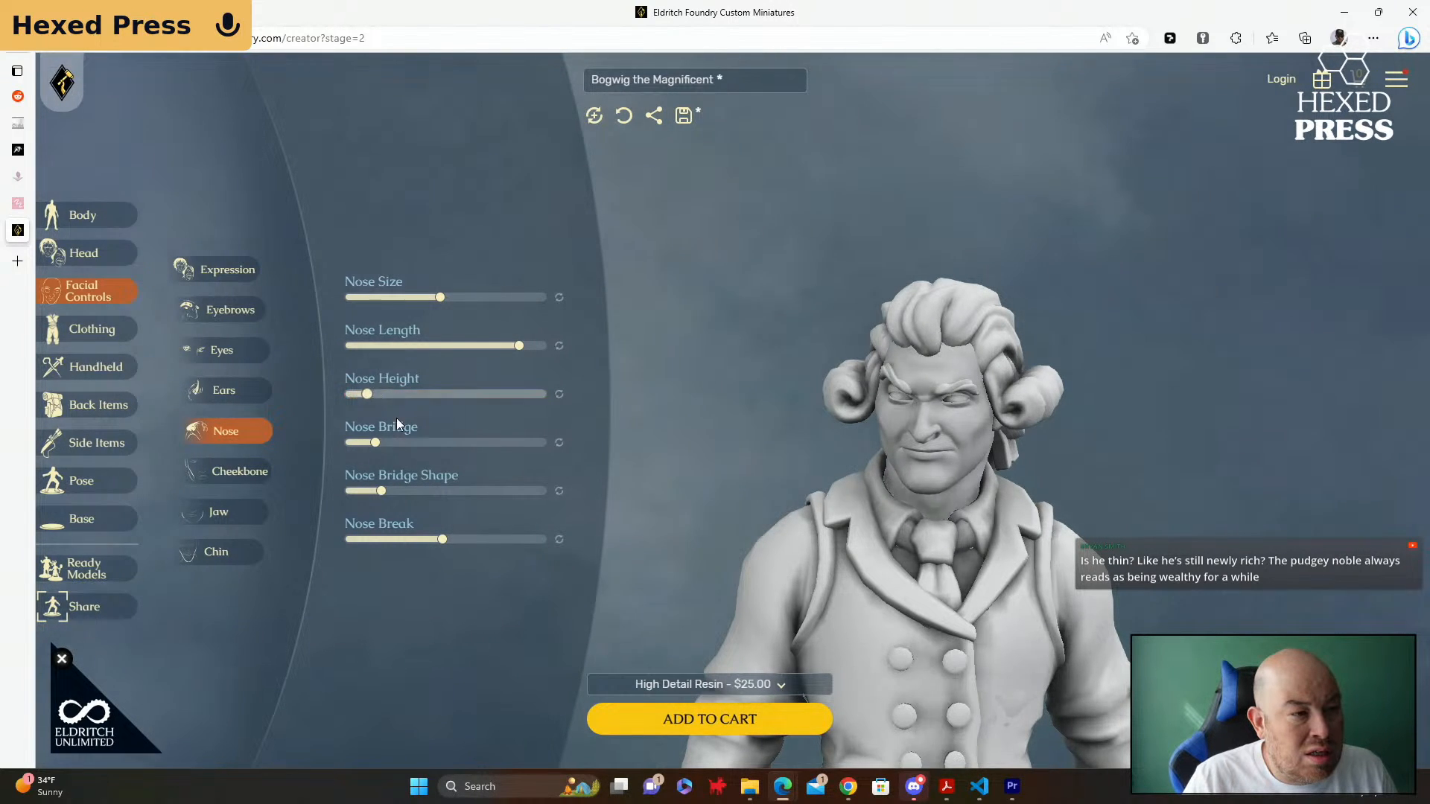
drag(791, 483, 692, 396)
drag(520, 346, 473, 348)
drag(656, 391, 587, 370)
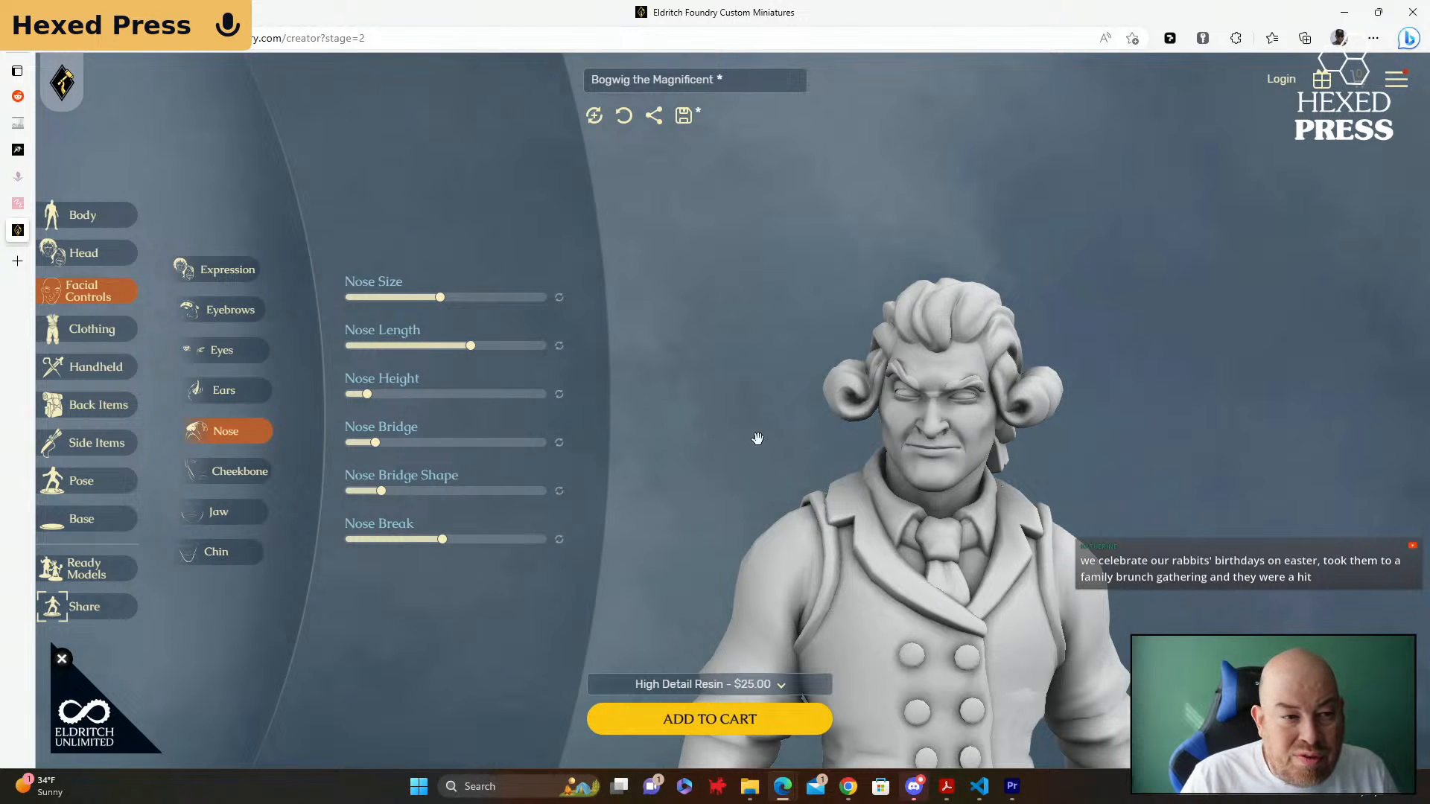
Step: Examine the figure's face and body proportions from the front and side, both close up and at full length
scroll(760, 438, down, 3)
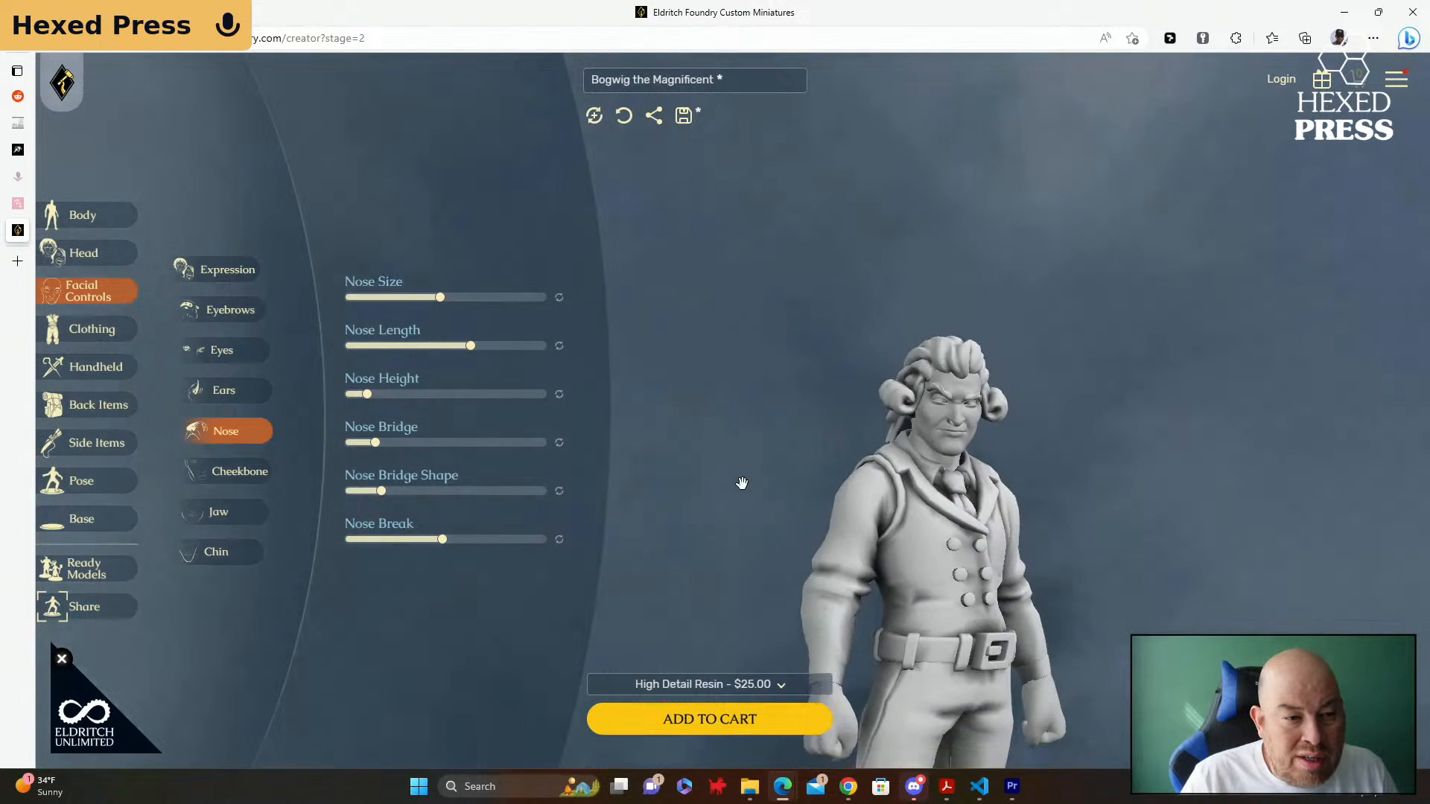
drag(742, 483, 680, 457)
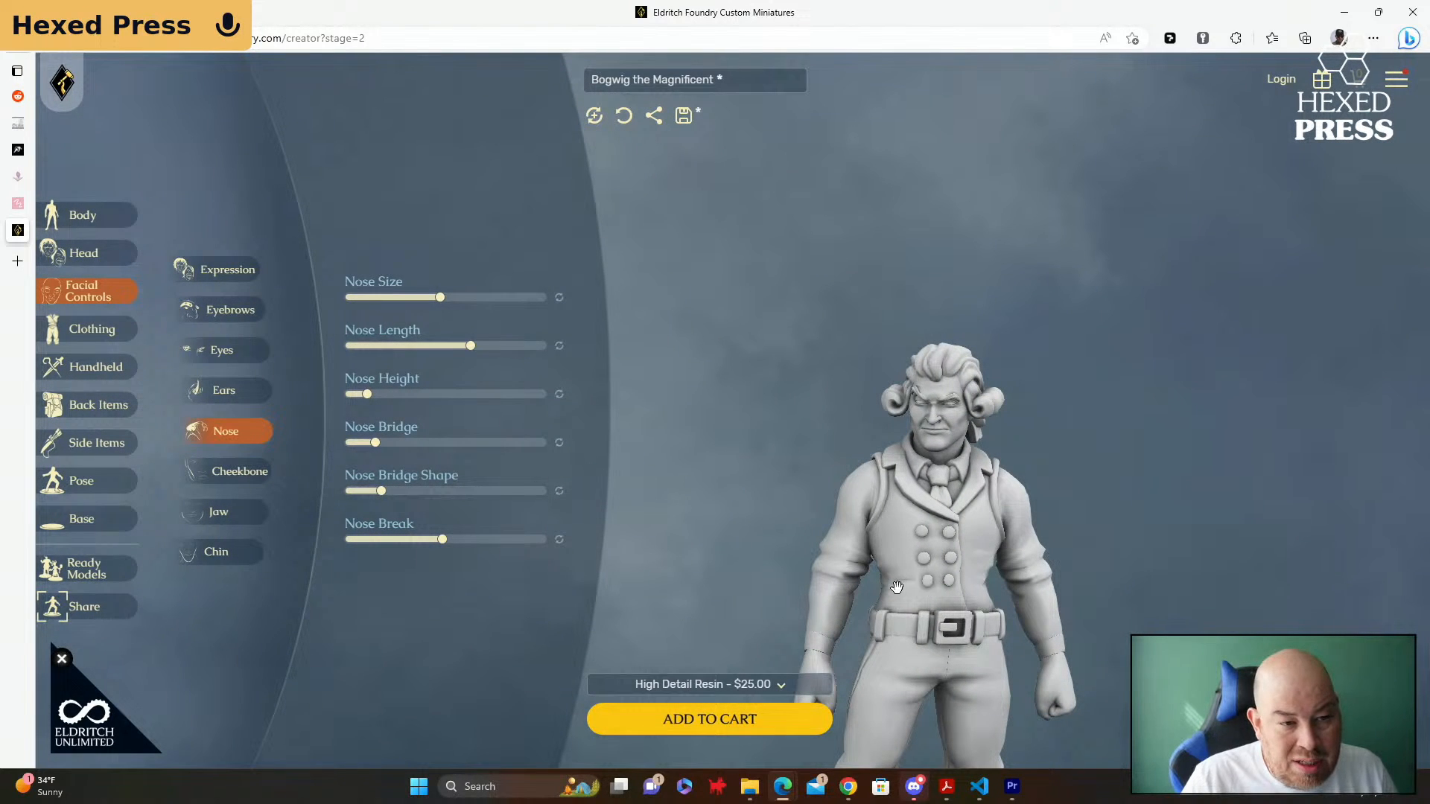
drag(734, 558, 884, 572)
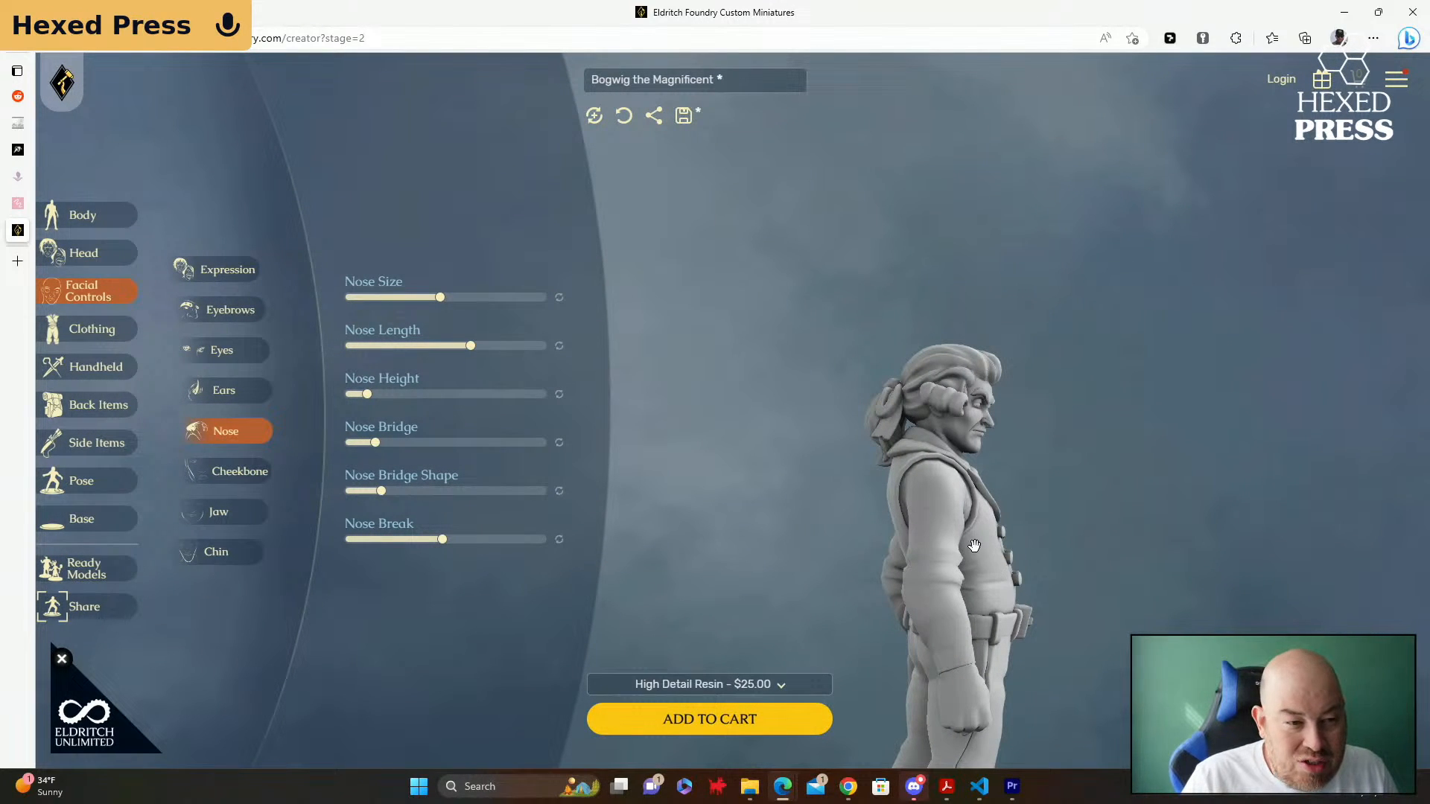
drag(771, 388, 689, 380)
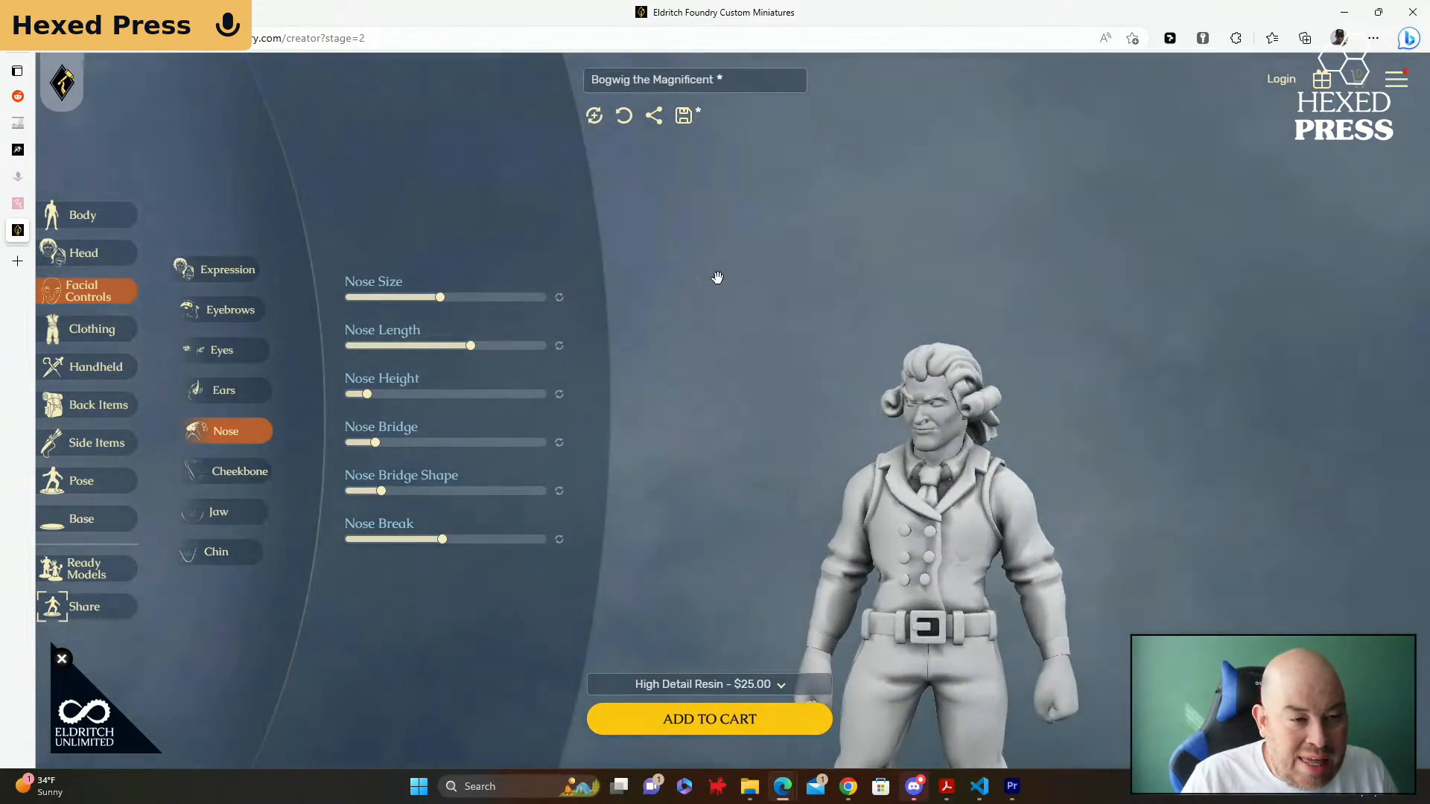
drag(717, 278, 744, 337)
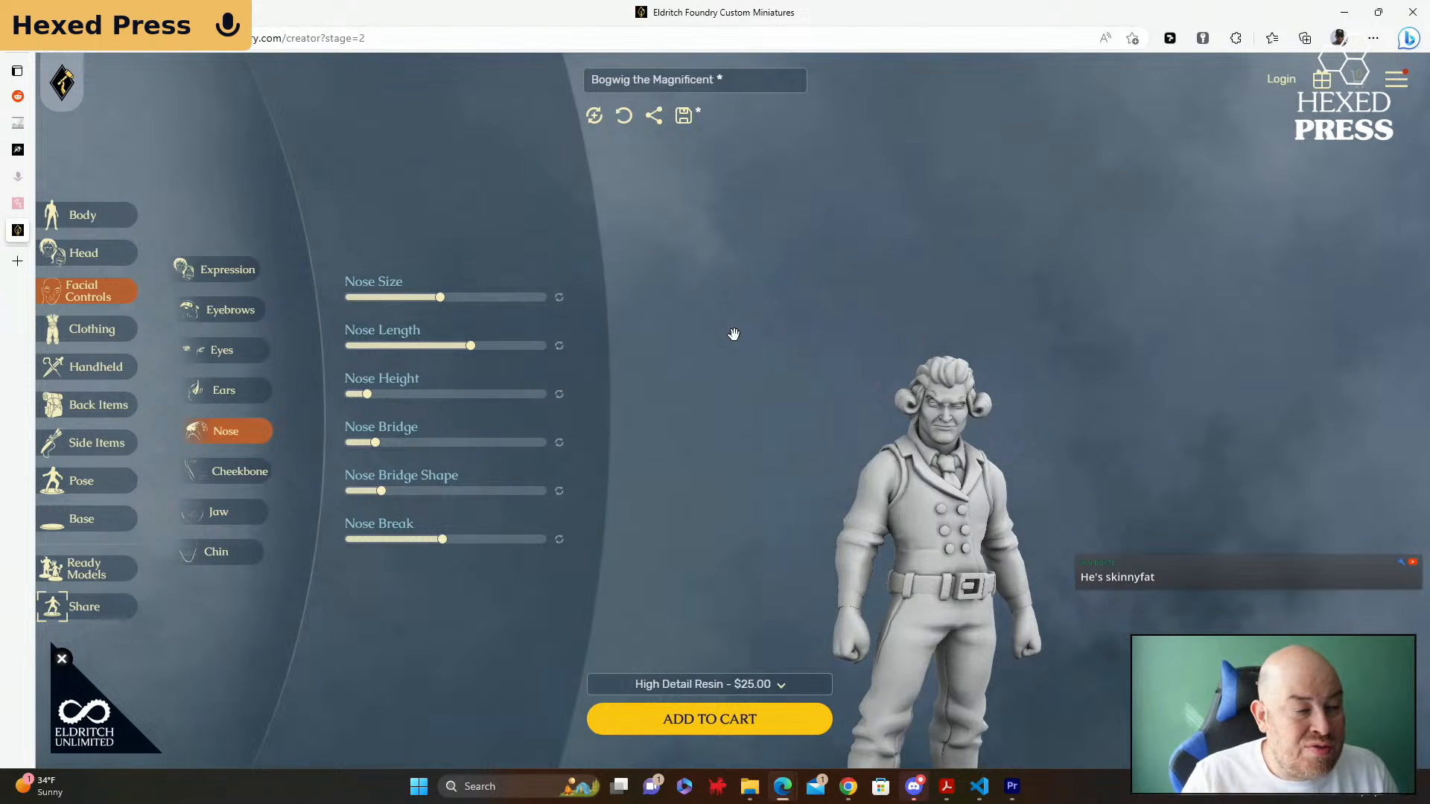
drag(794, 383, 744, 377)
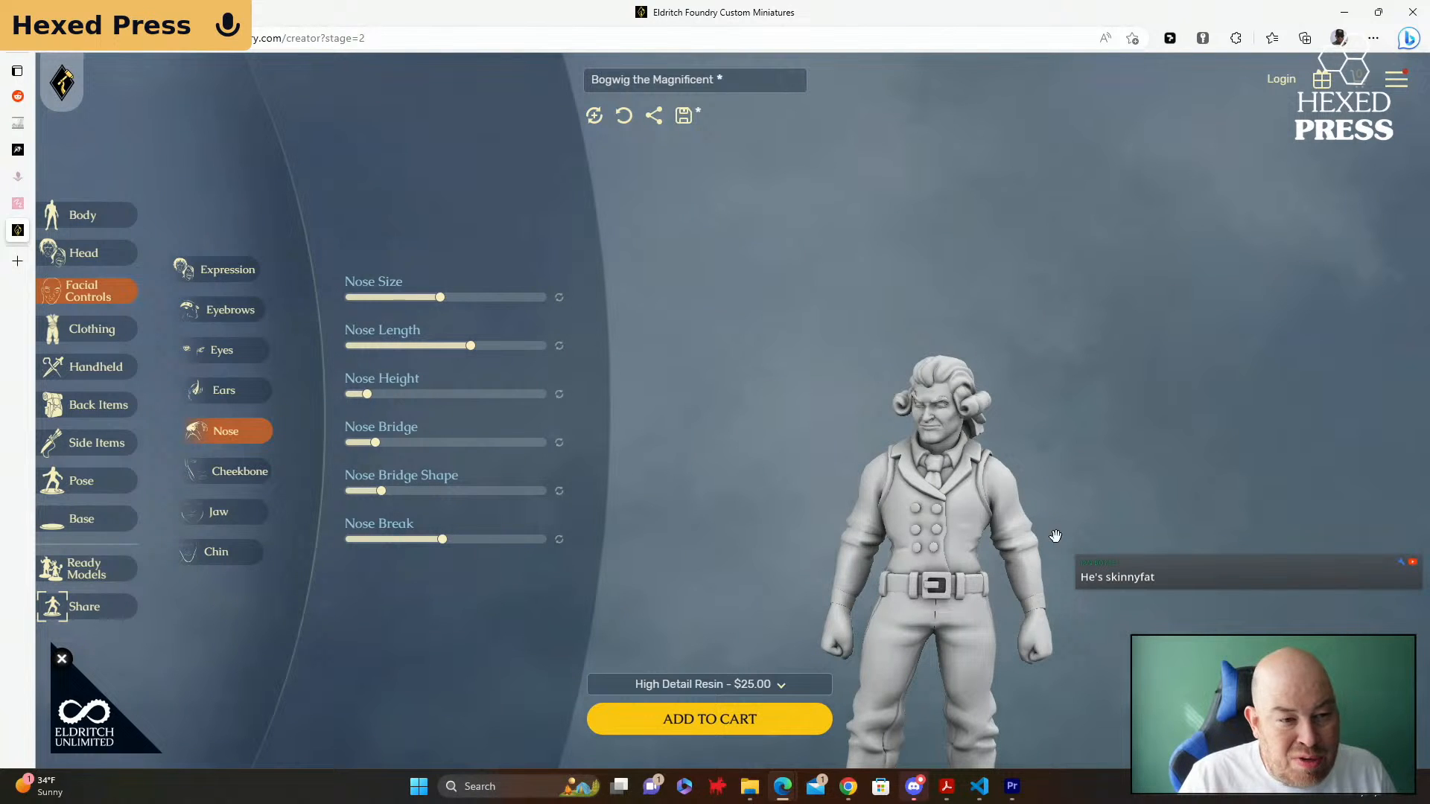
scroll(1111, 554, down, 3)
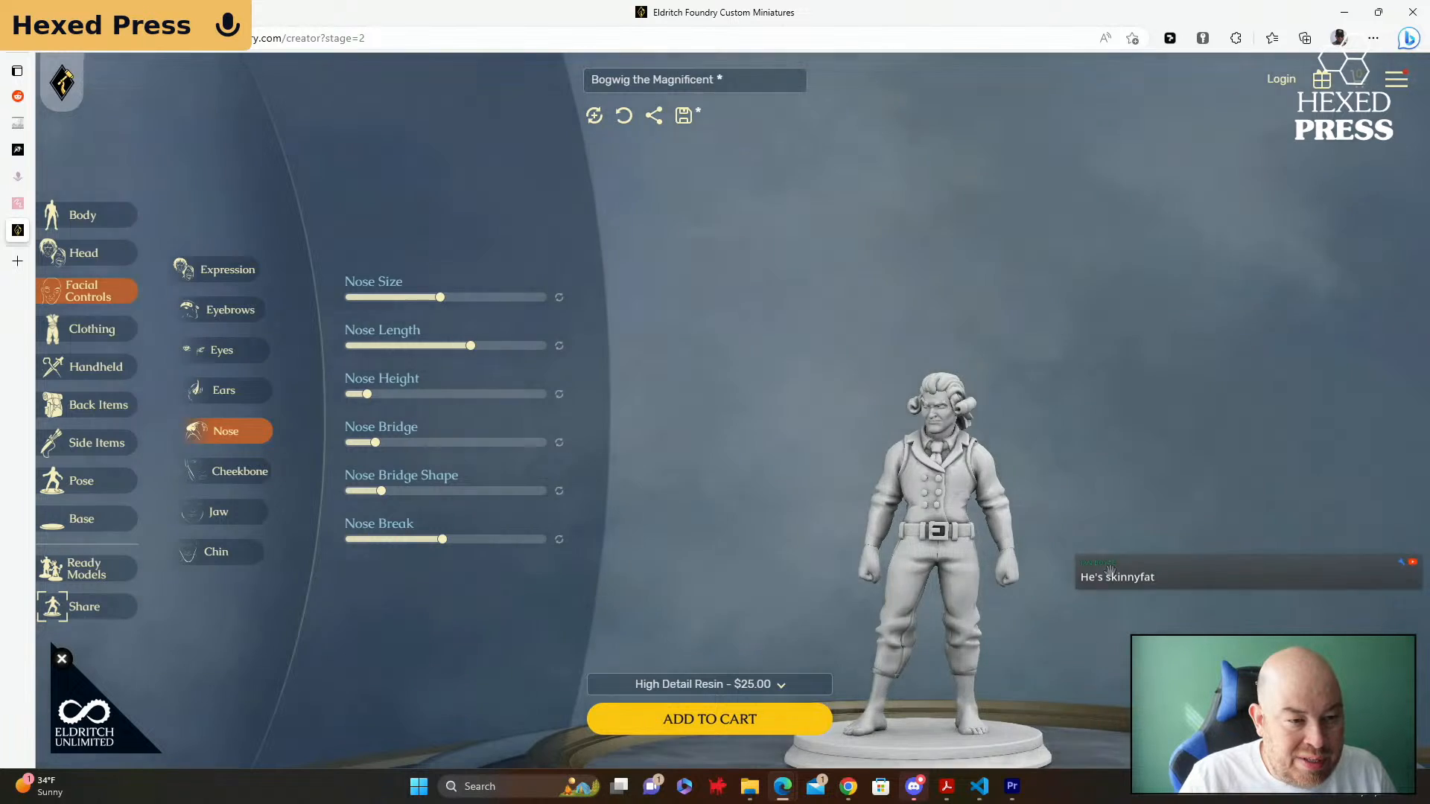
scroll(1102, 566, up, 3)
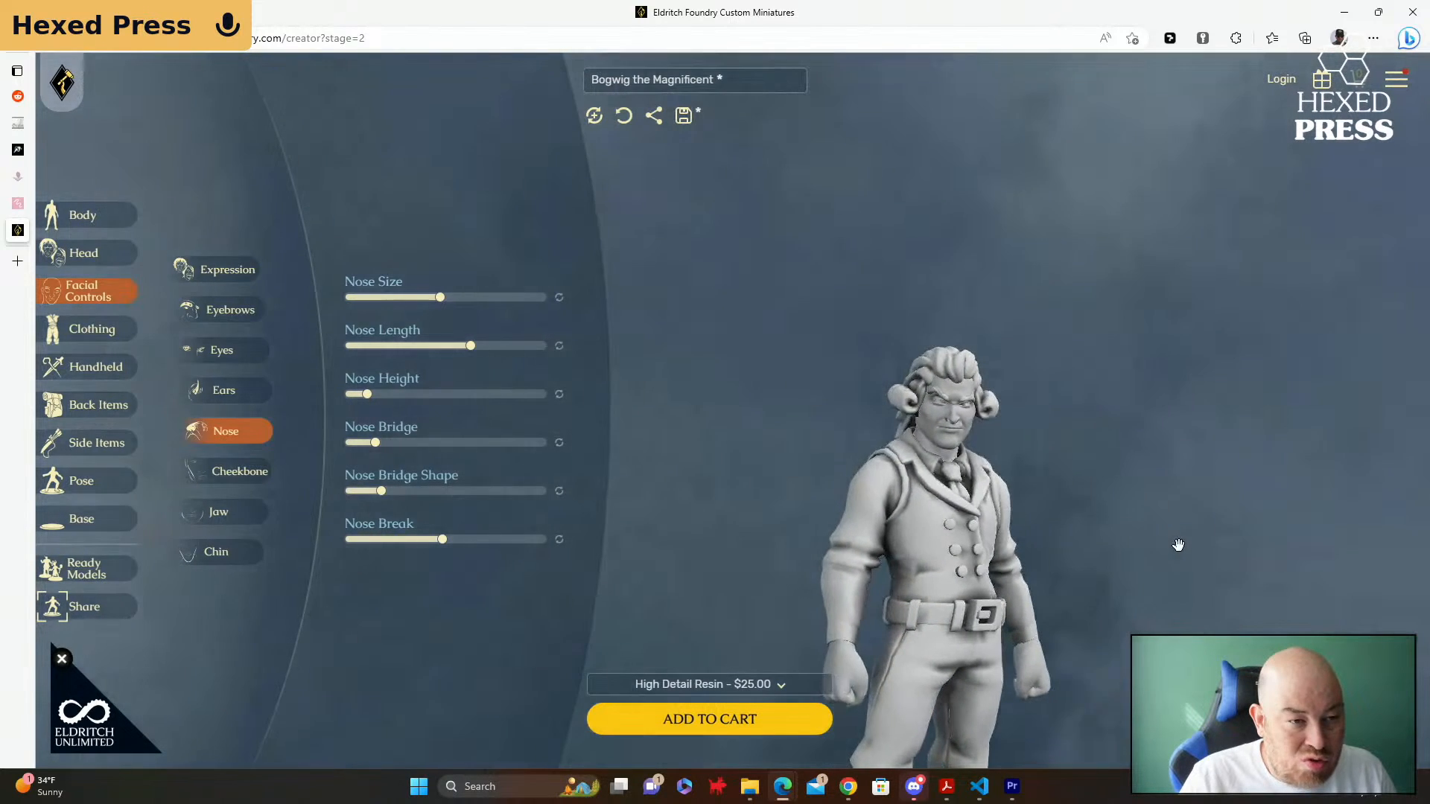
drag(1178, 543, 1122, 555)
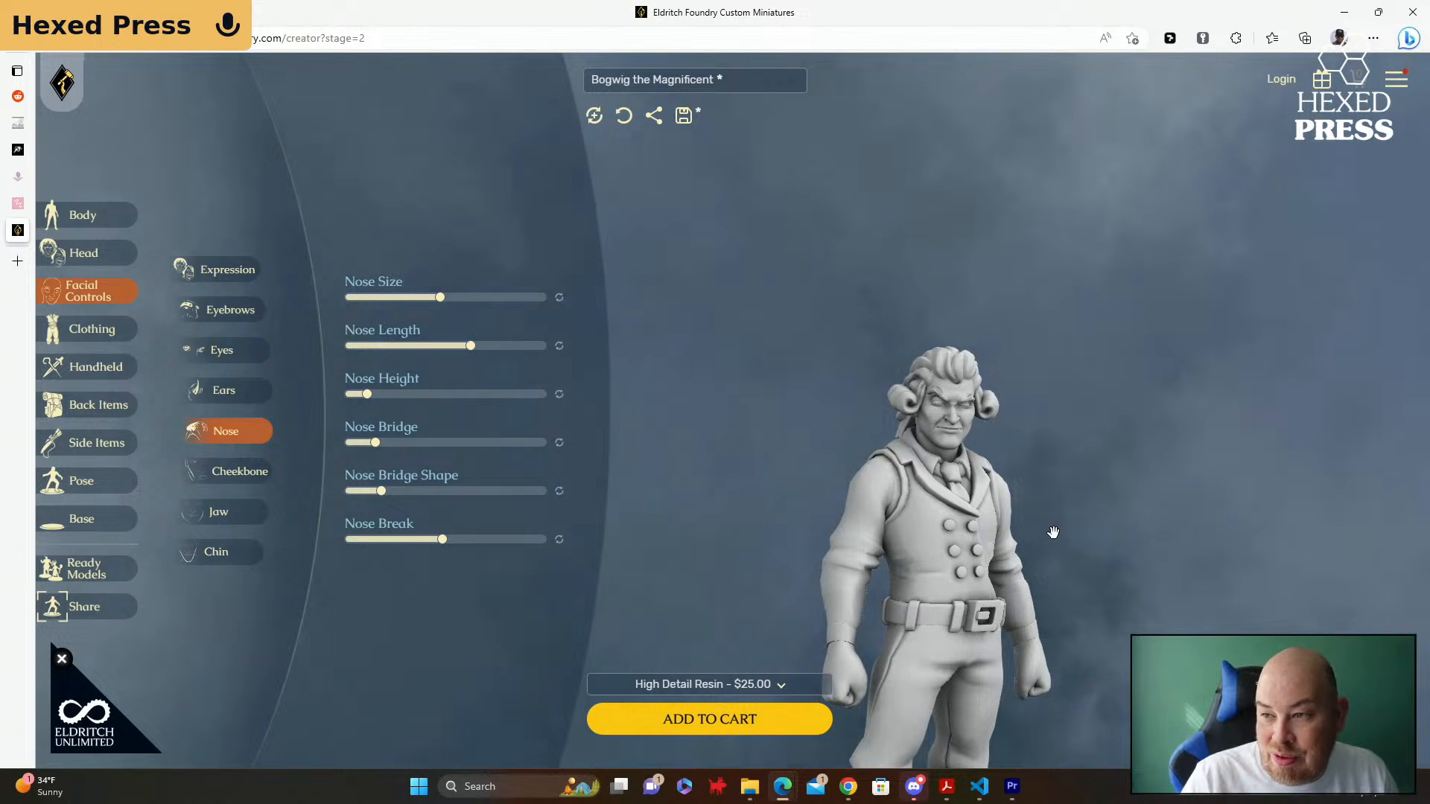
scroll(1104, 542, up, 3)
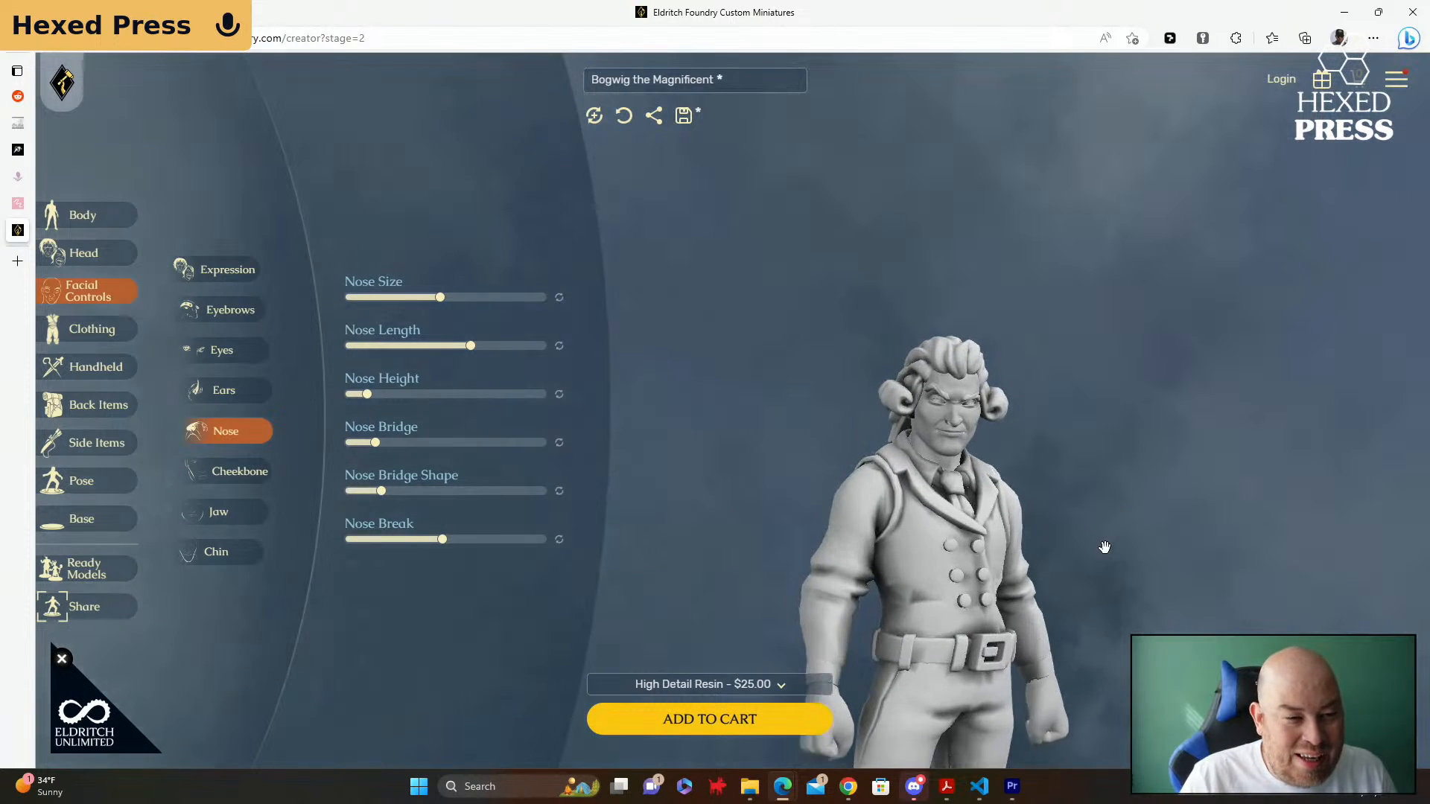
scroll(1106, 546, up, 2)
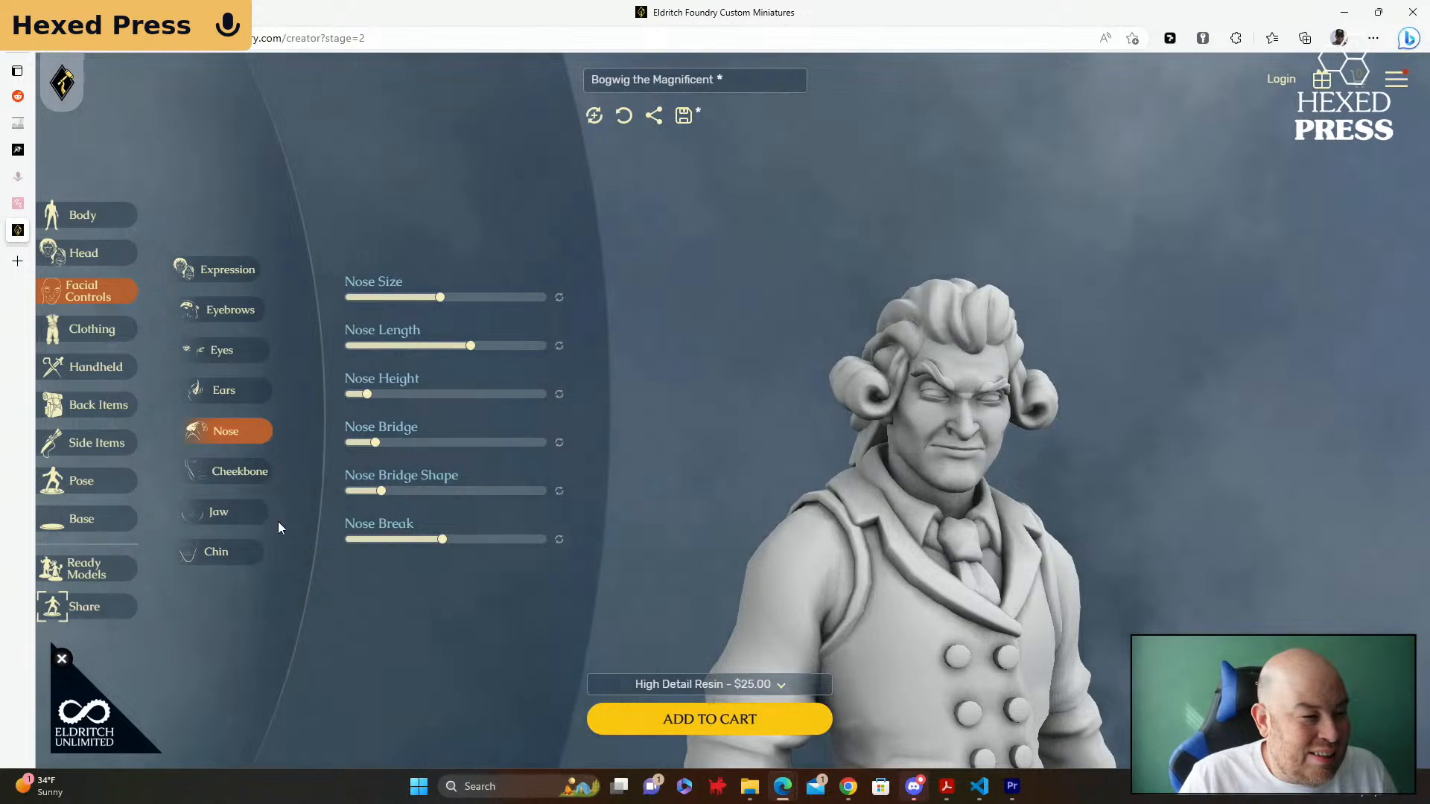
Step: Link the left and right Cheekbone Height values and raise both to about 89%
click(239, 471)
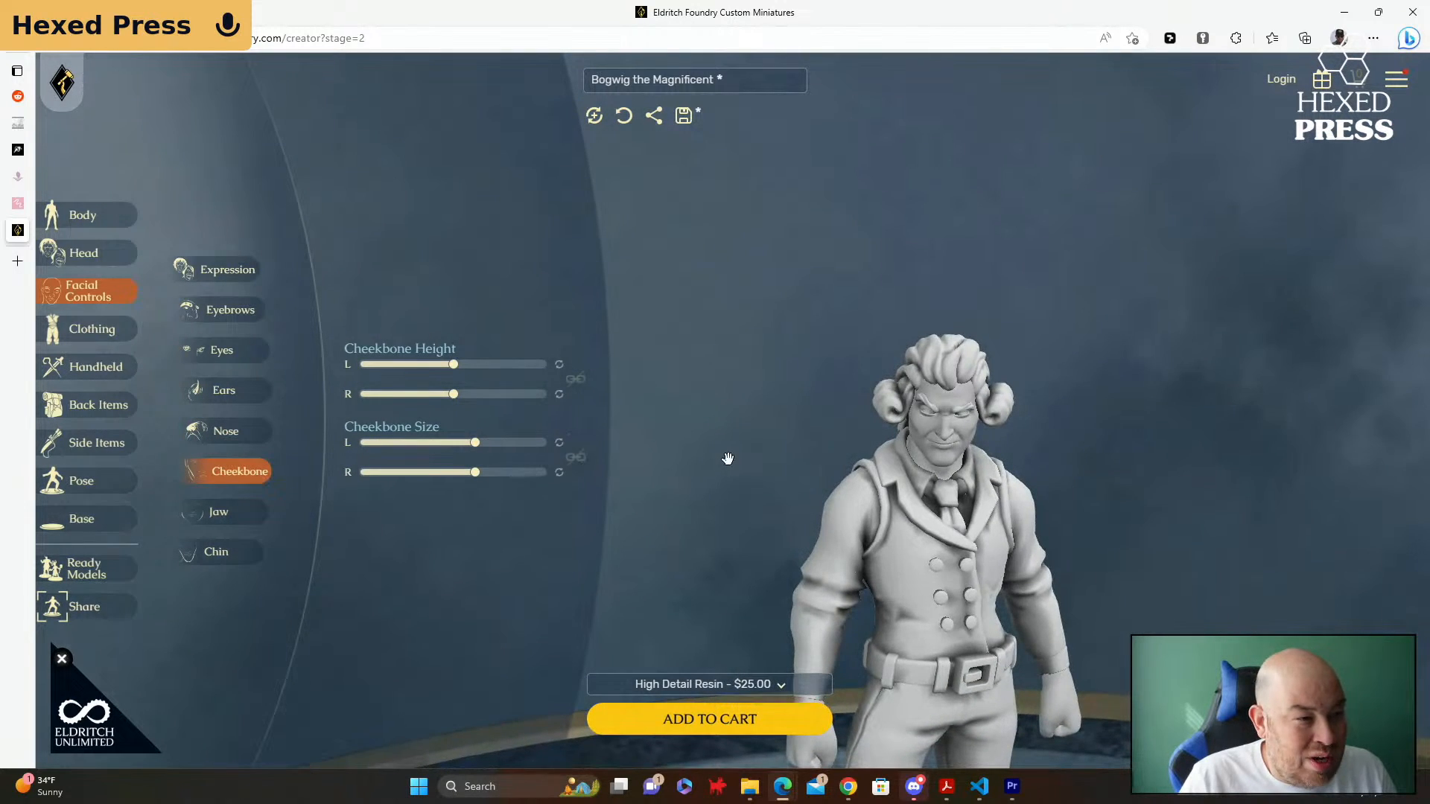
scroll(815, 444, up, 3)
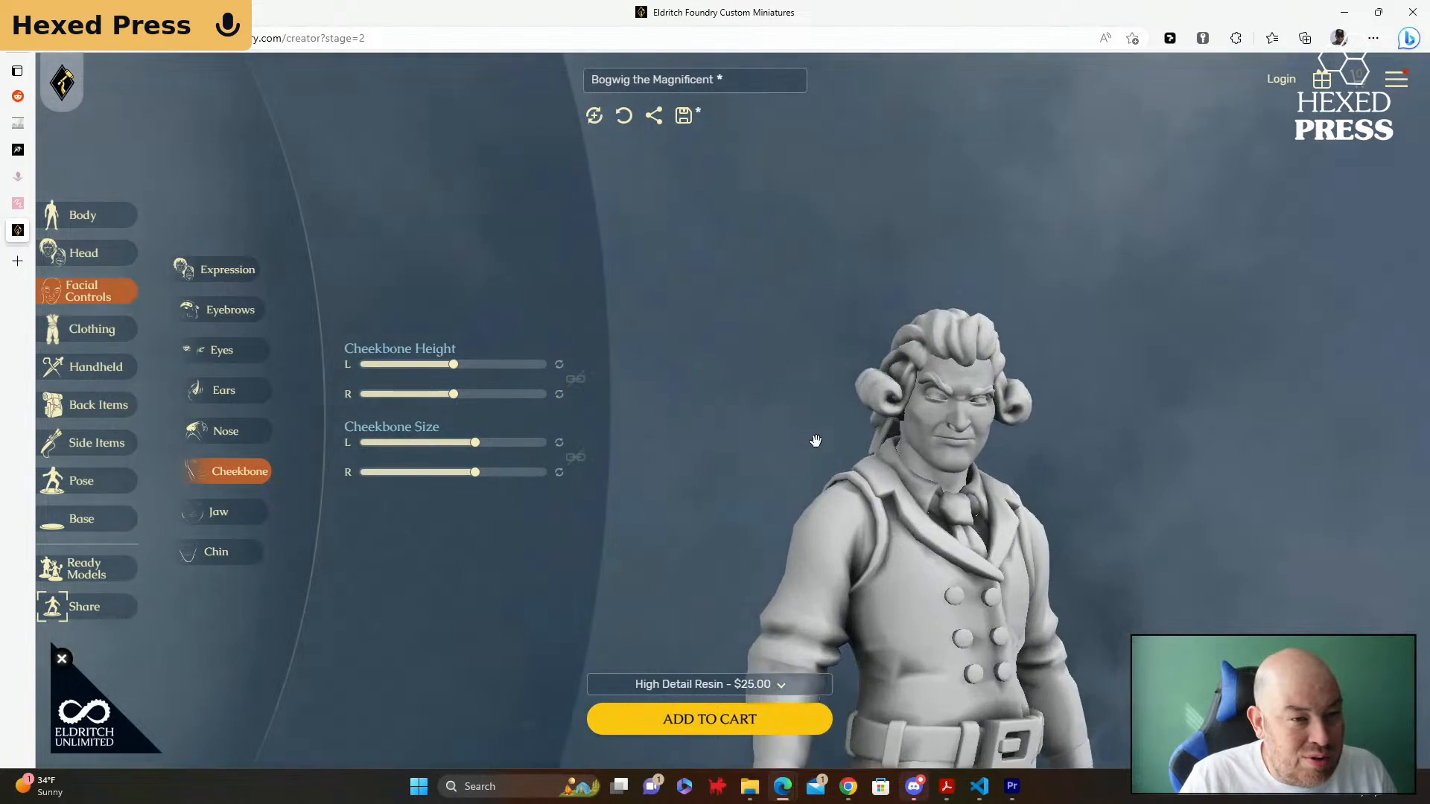
scroll(816, 441, up, 2)
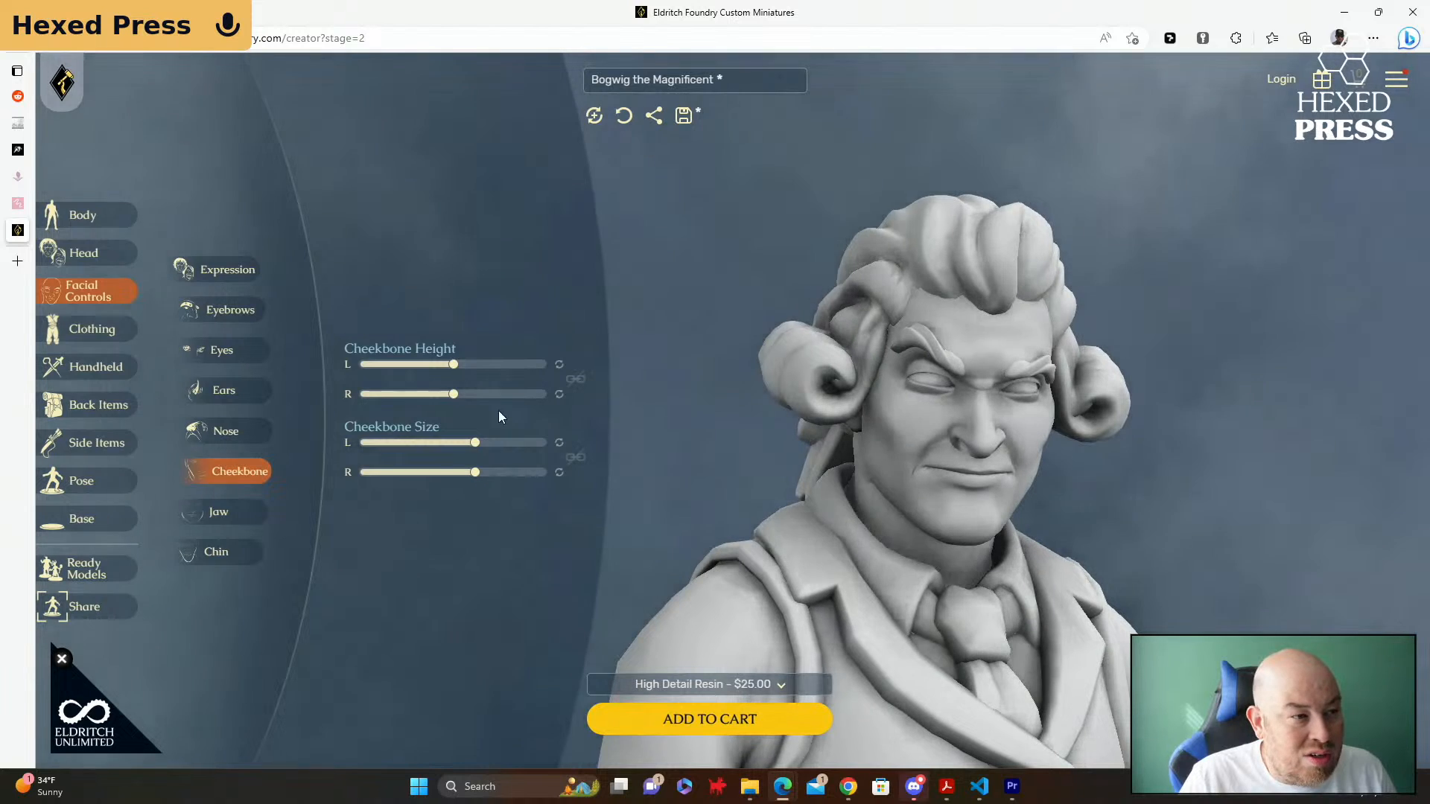
click(454, 366)
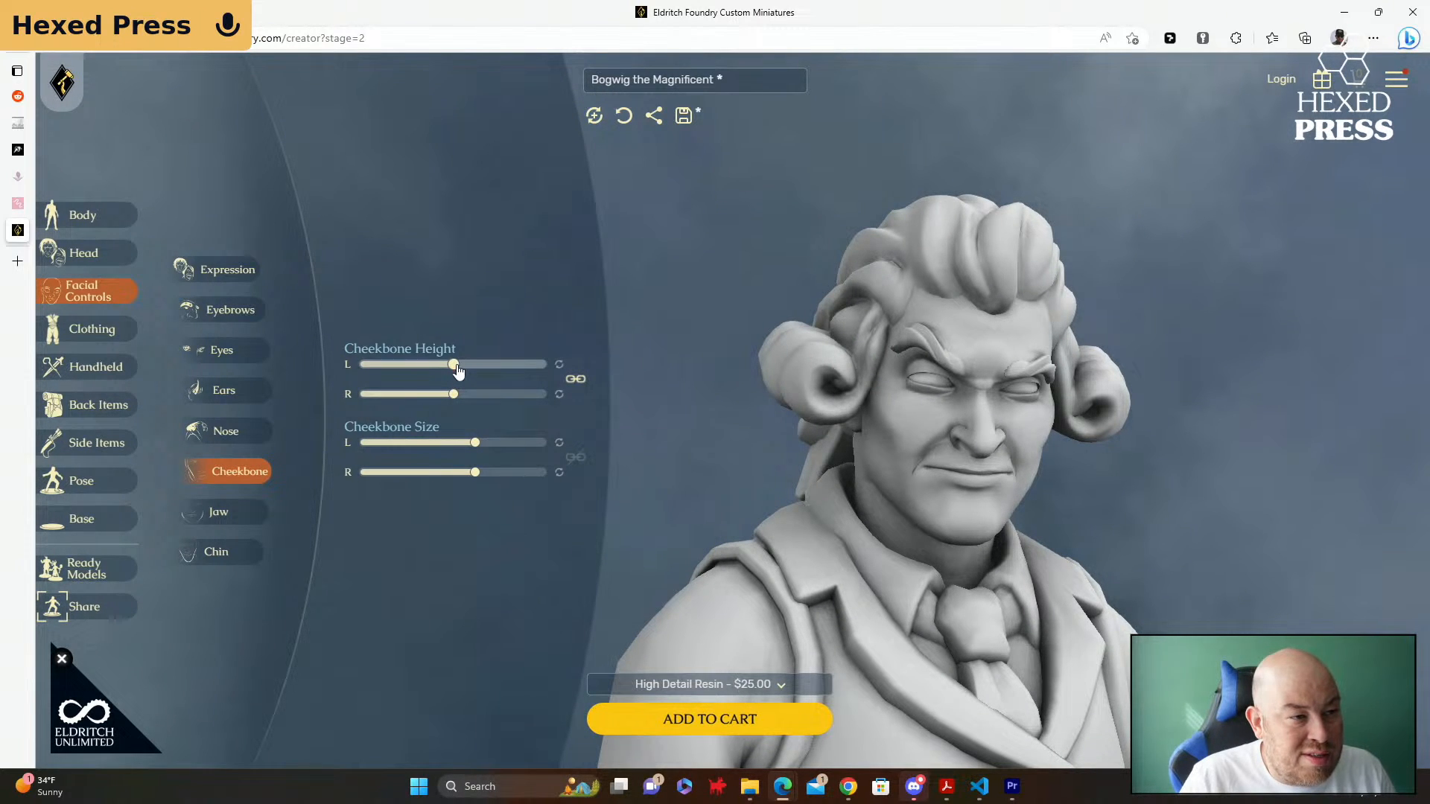
drag(457, 370, 527, 373)
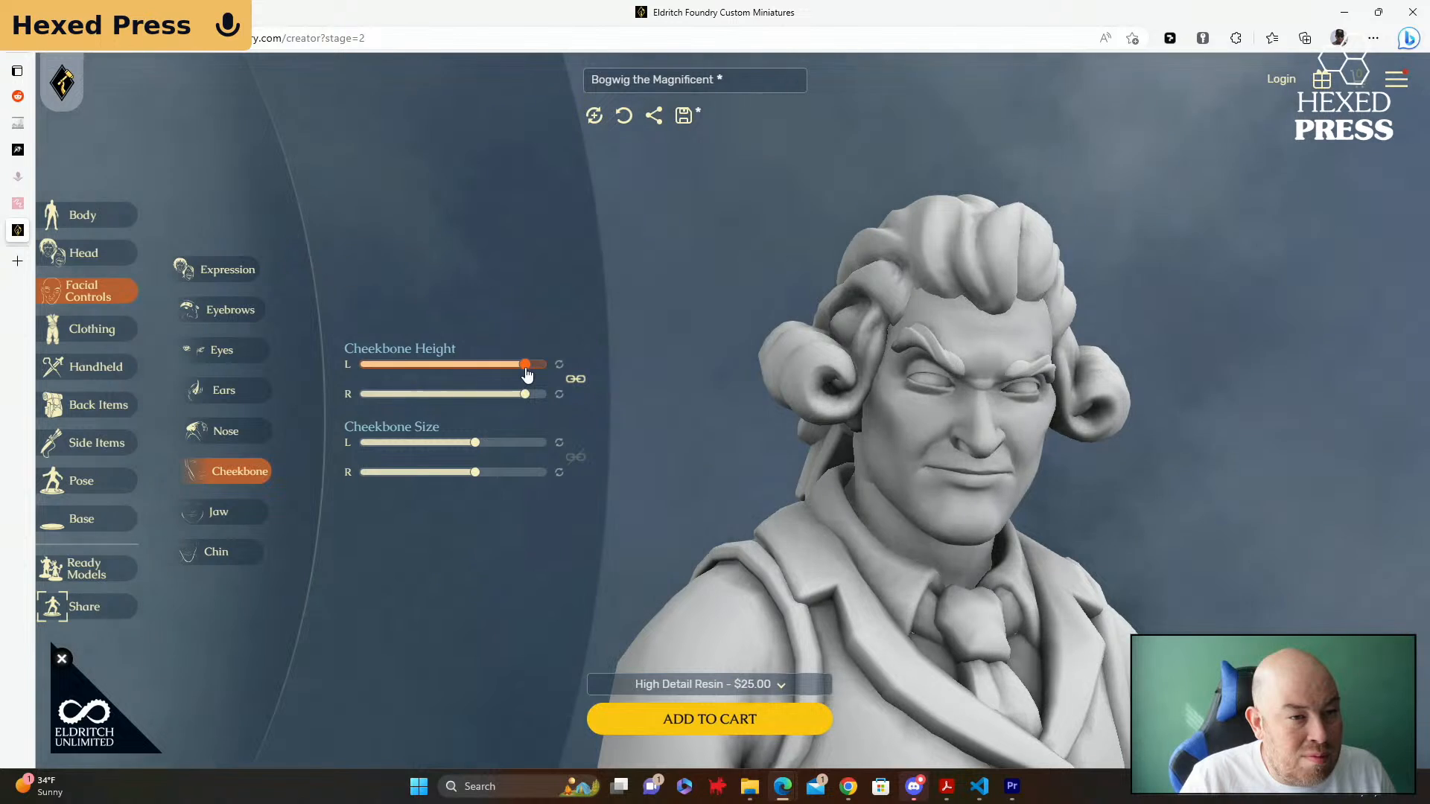
Step: Try a larger left Cheekbone Size and reset it, then link both sides and lower them to the minimum
drag(474, 443, 535, 448)
click(557, 443)
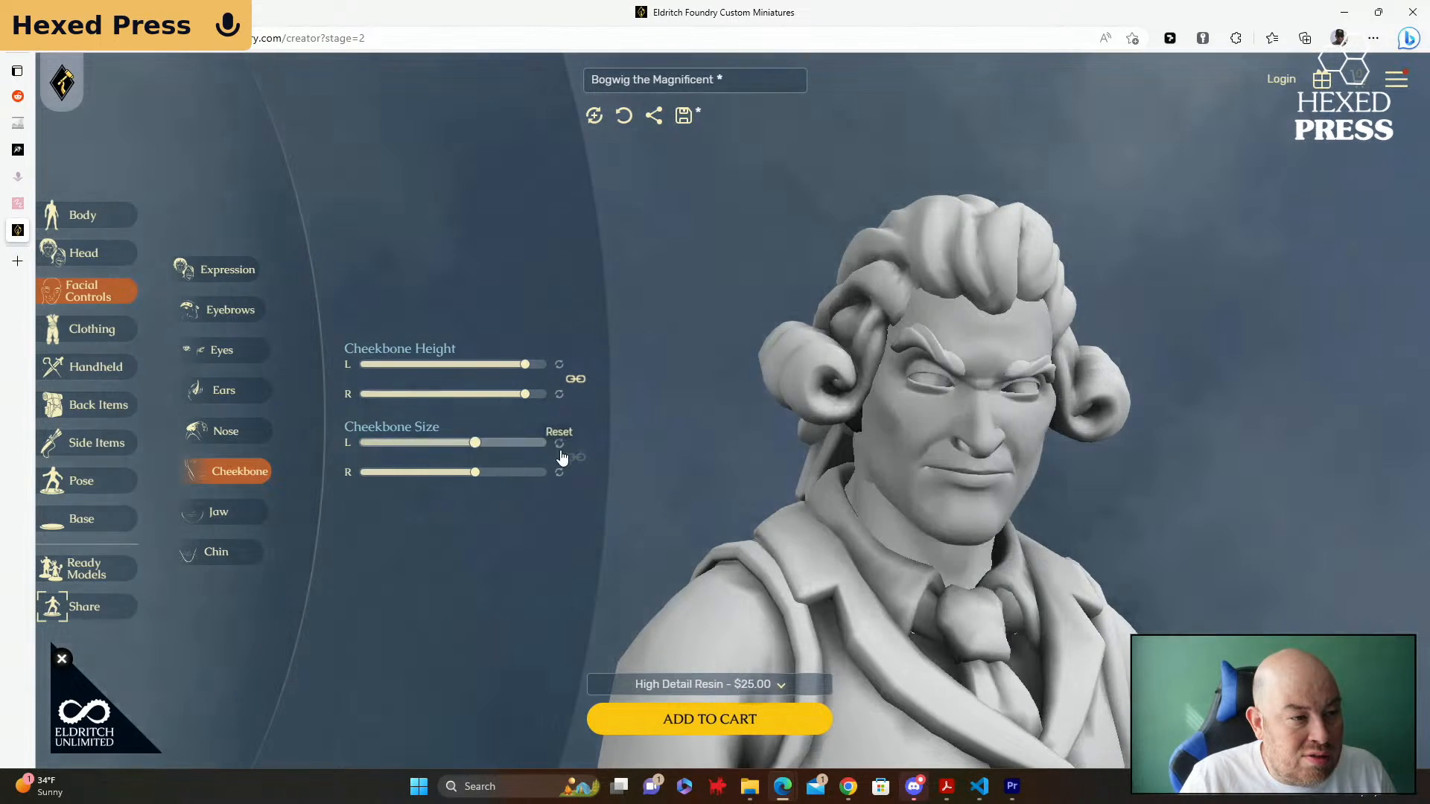
click(575, 456)
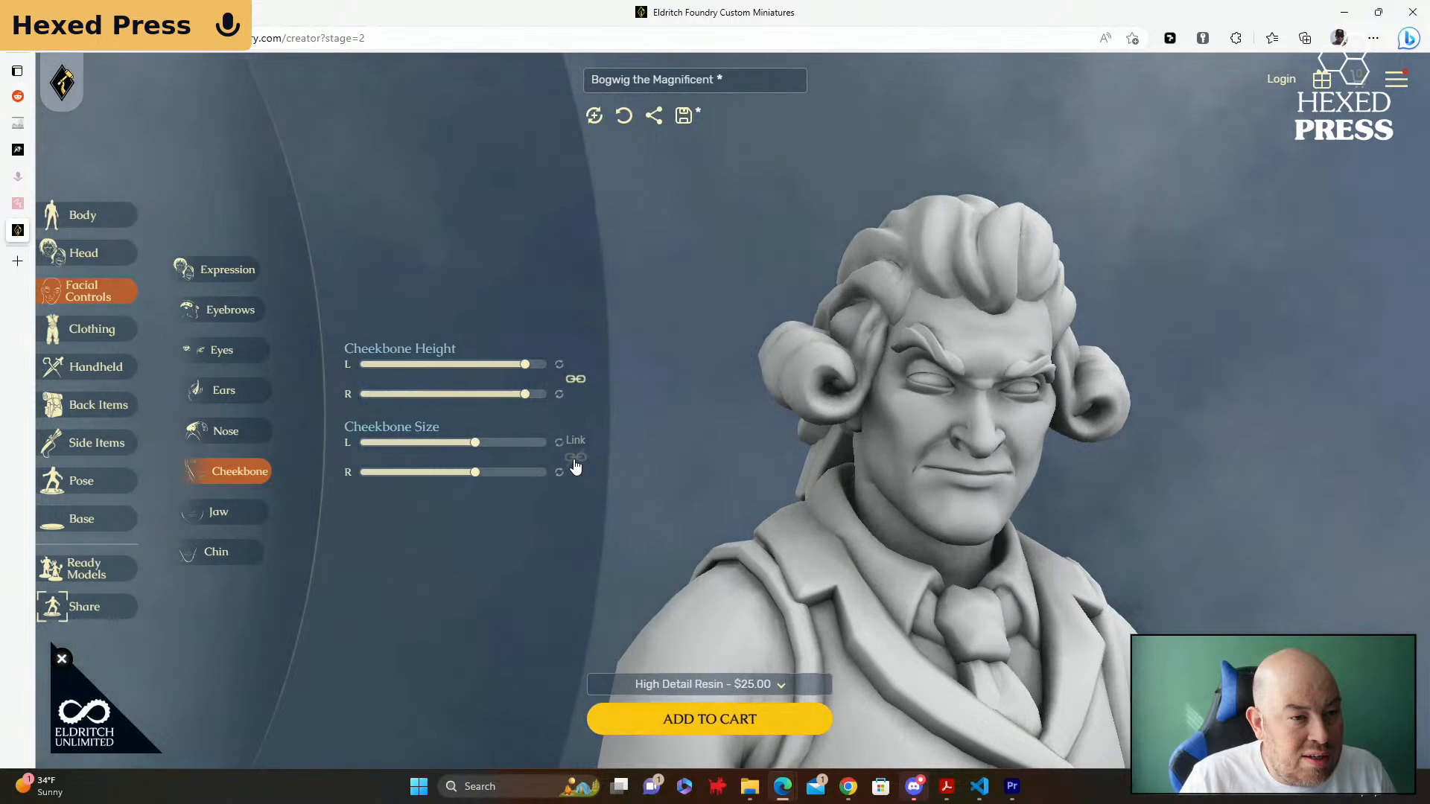
drag(476, 443, 422, 445)
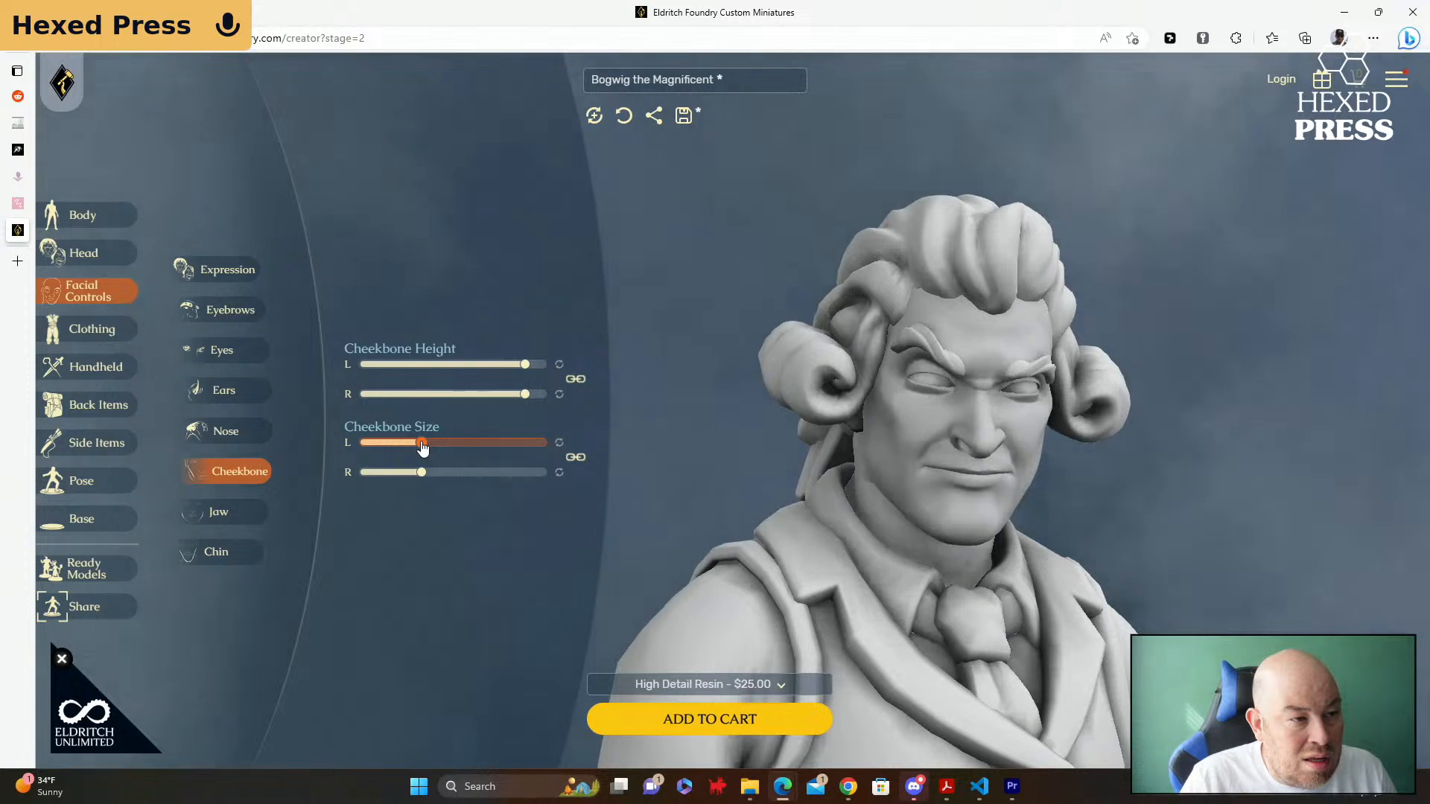
drag(677, 454, 662, 444)
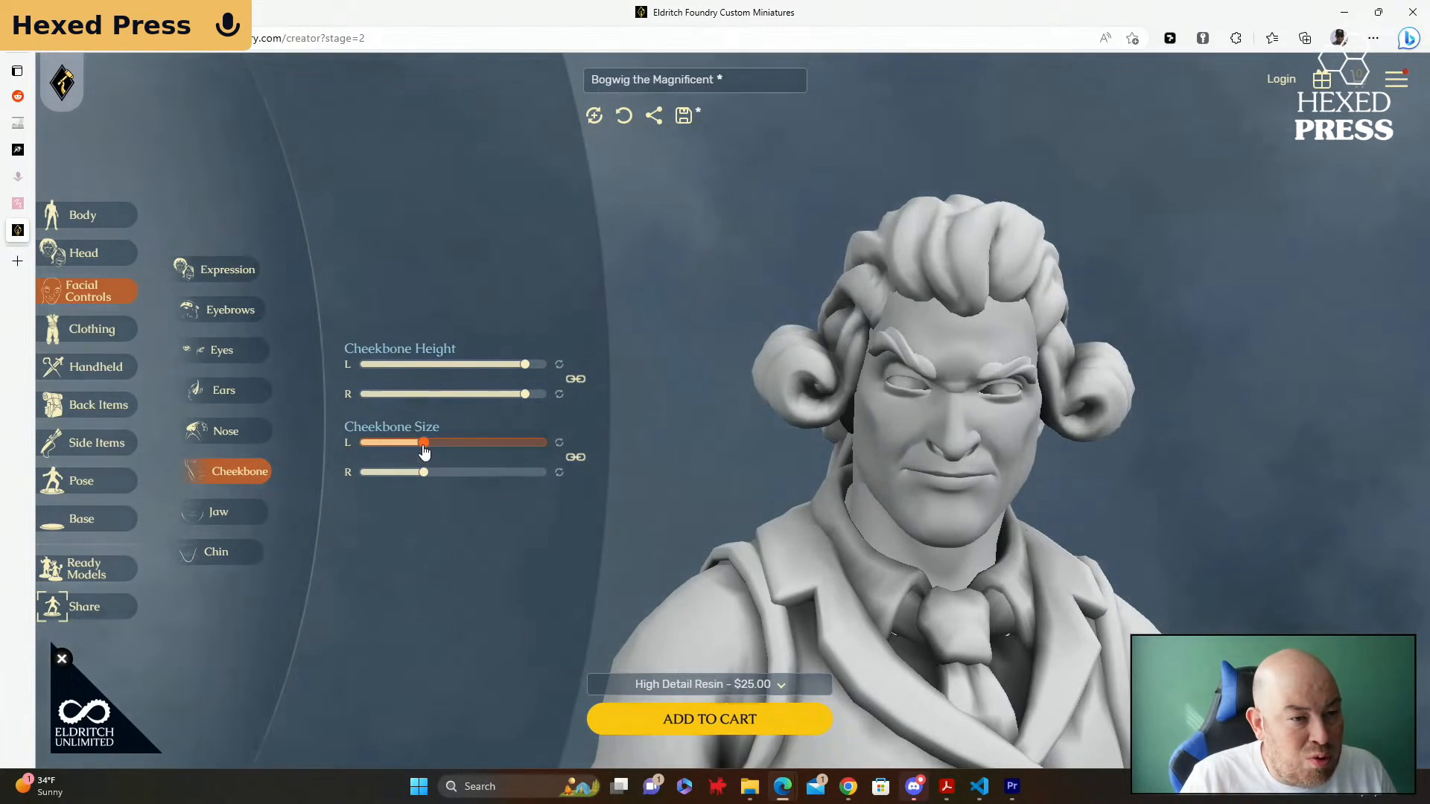
drag(422, 447, 316, 443)
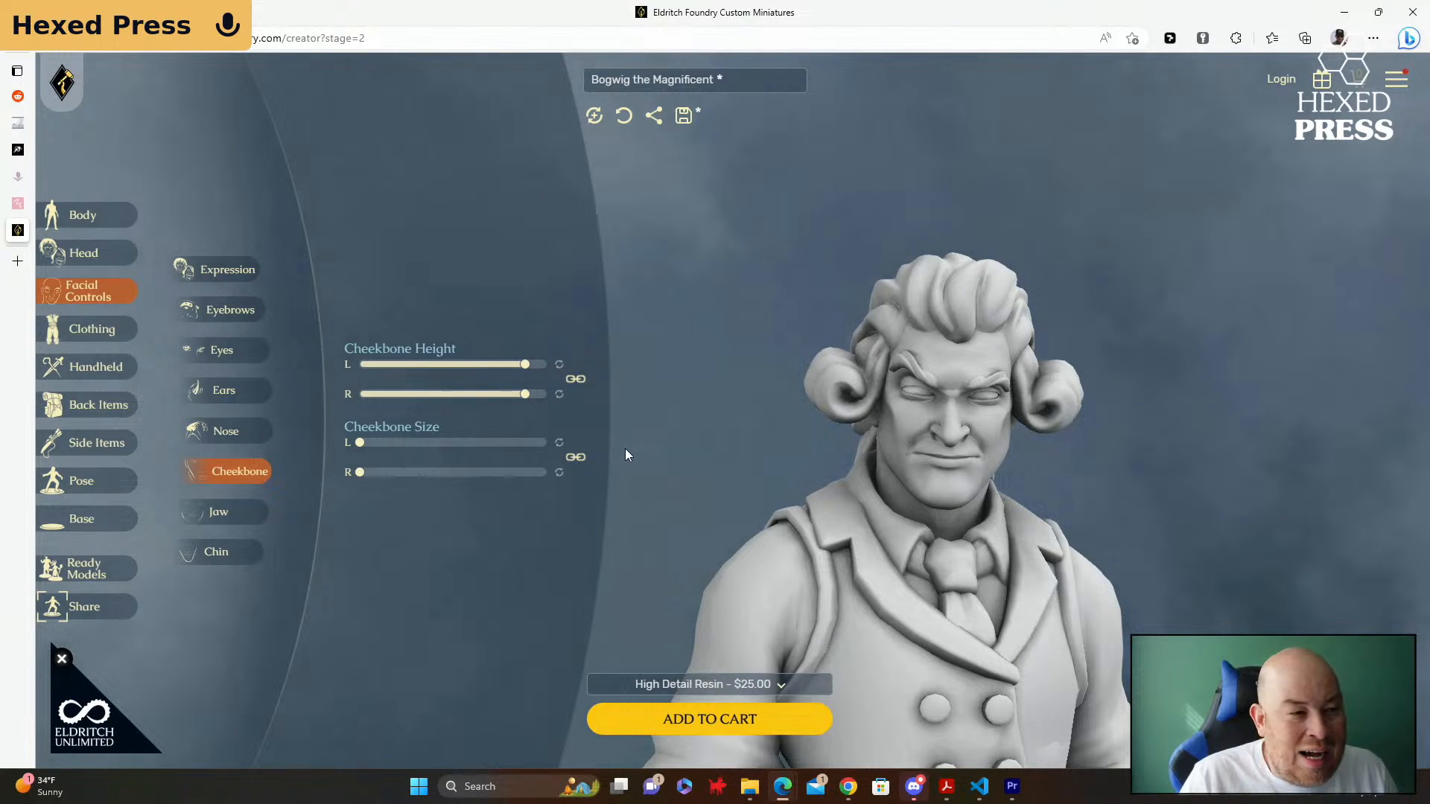
Step: Keep Jaw Open at the minimum, set Jaw Twist to about 85% and Jaw Rotate to the maximum
click(227, 516)
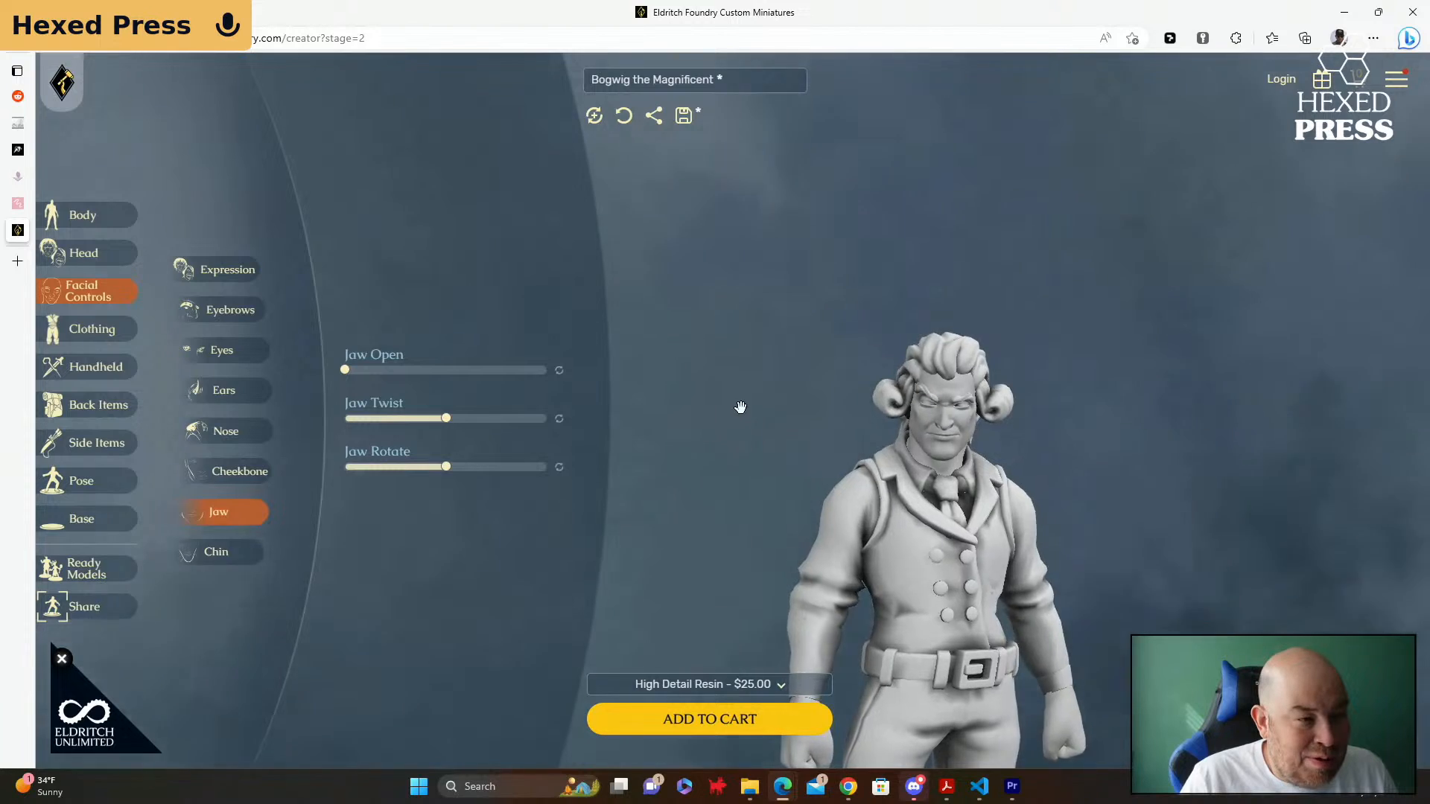
scroll(814, 419, up, 5)
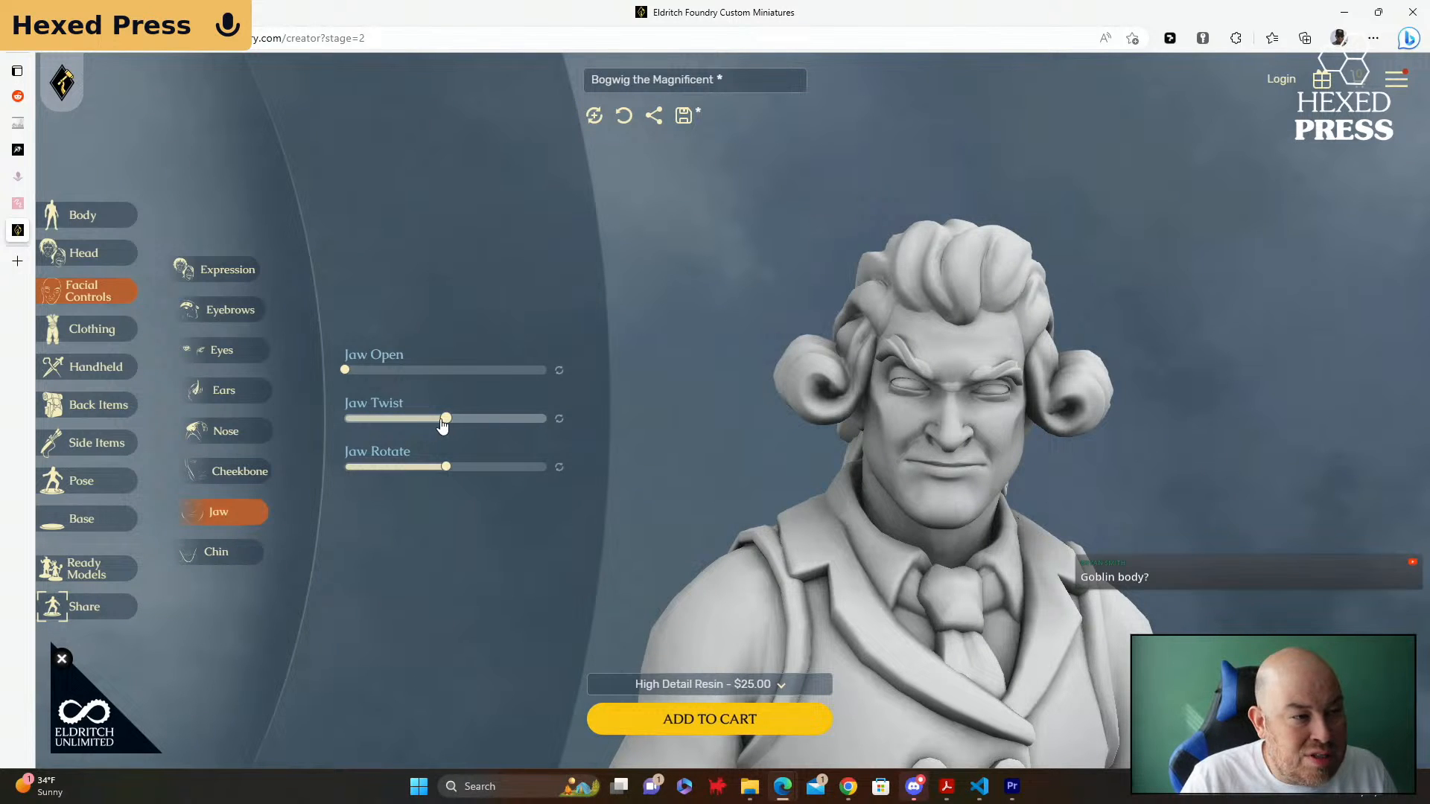
drag(346, 370, 278, 365)
drag(446, 419, 478, 419)
drag(452, 468, 559, 469)
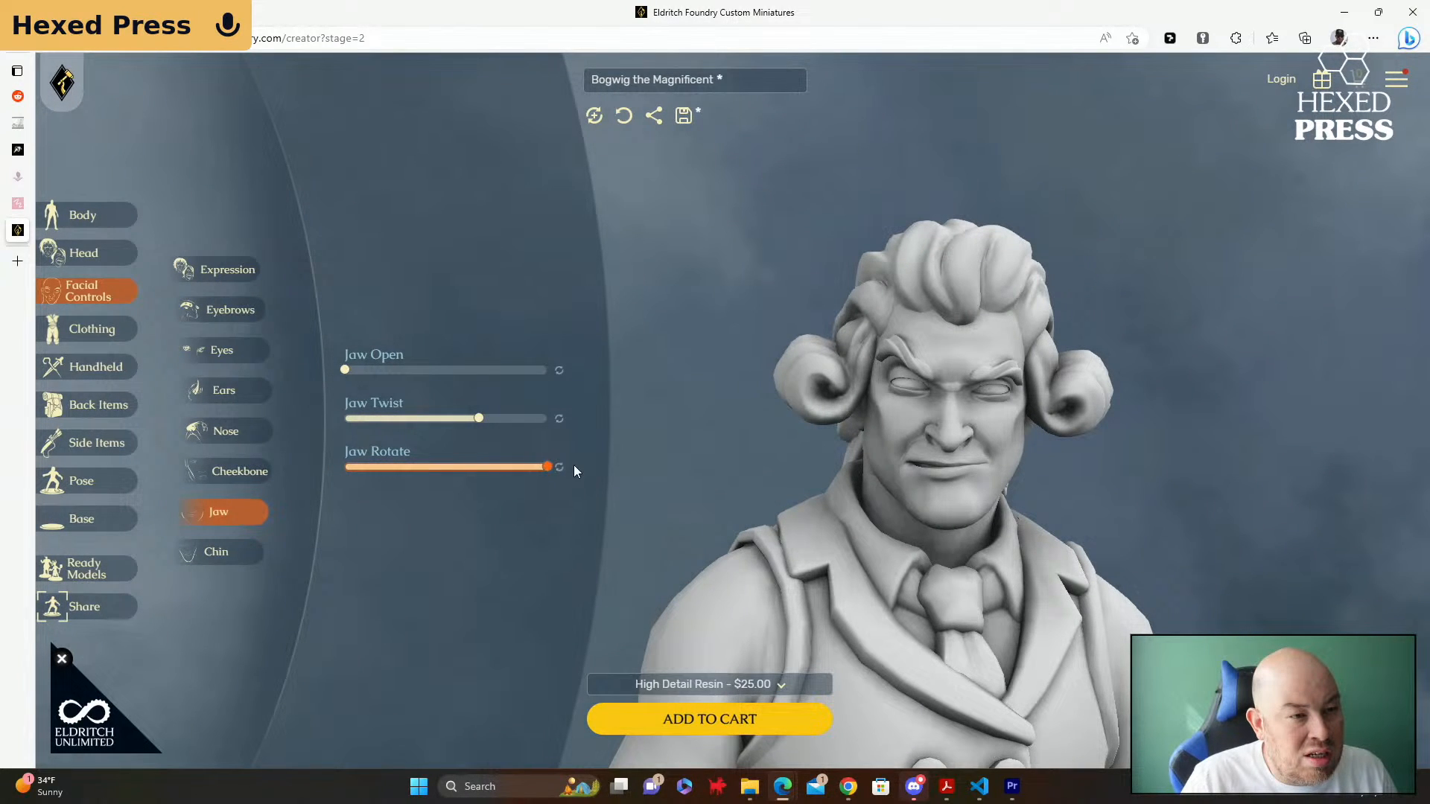
drag(476, 428, 517, 428)
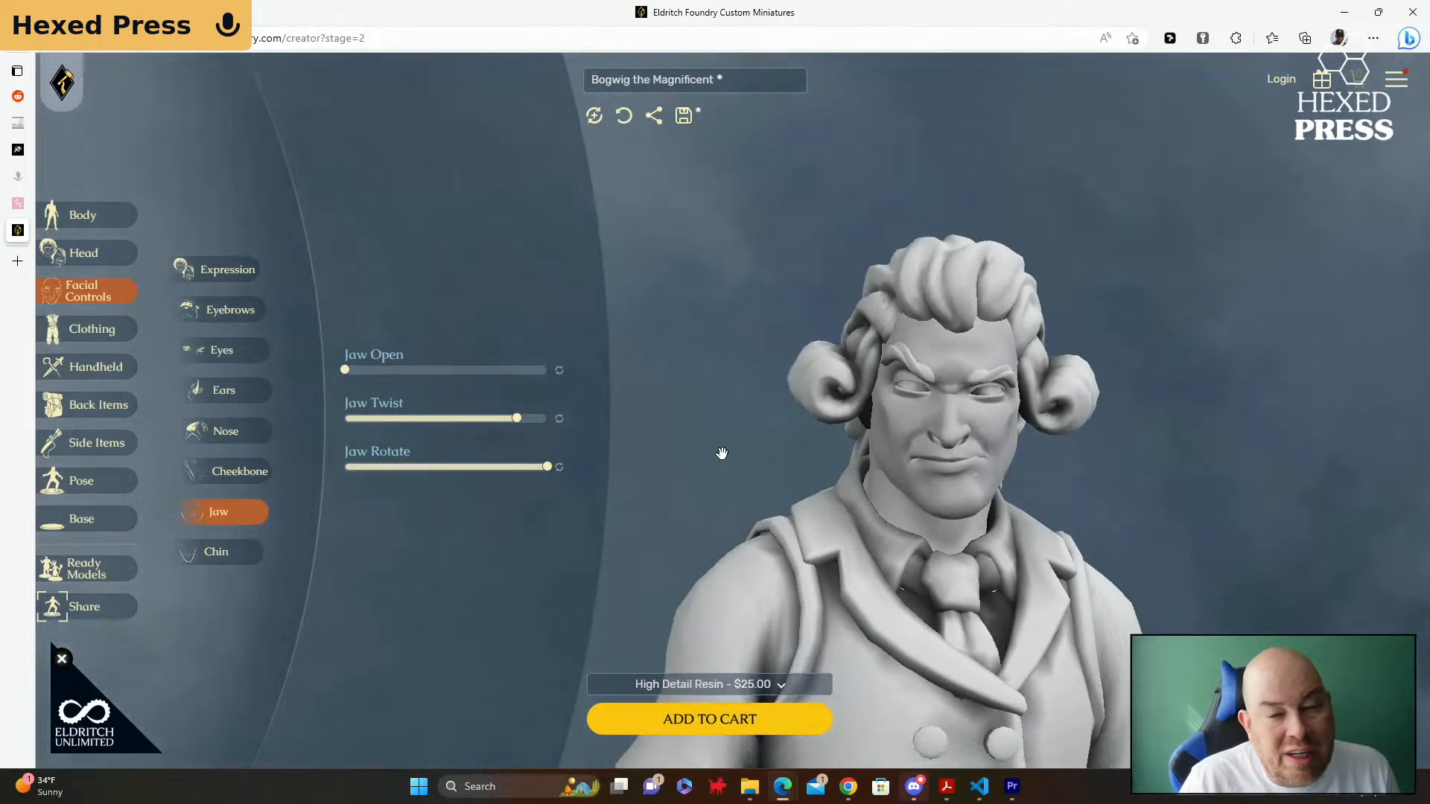
scroll(722, 454, down, 2)
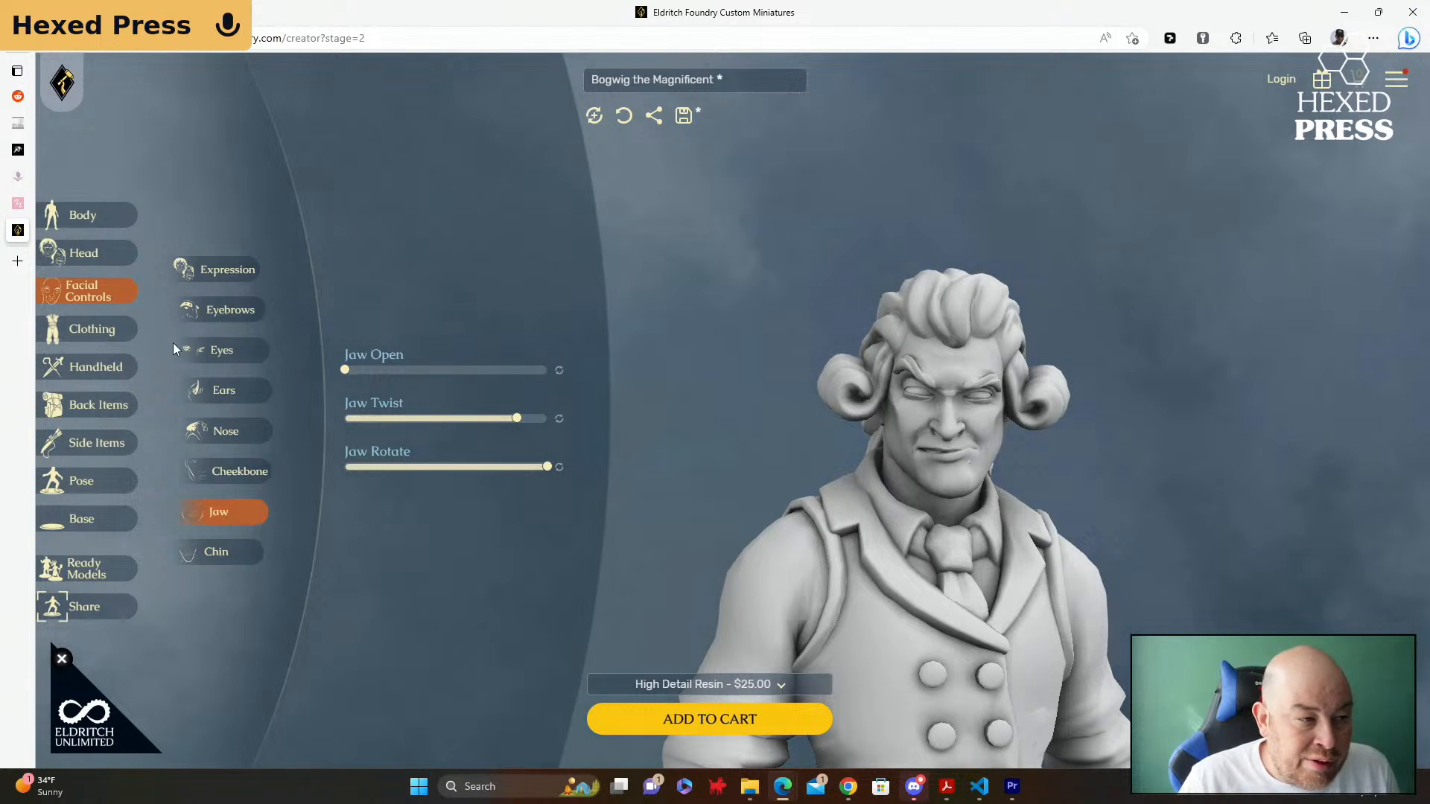
Step: Try a narrower Chin Width and a larger Chin Size with Chin Length at the minimum, then reset the width and size
click(236, 560)
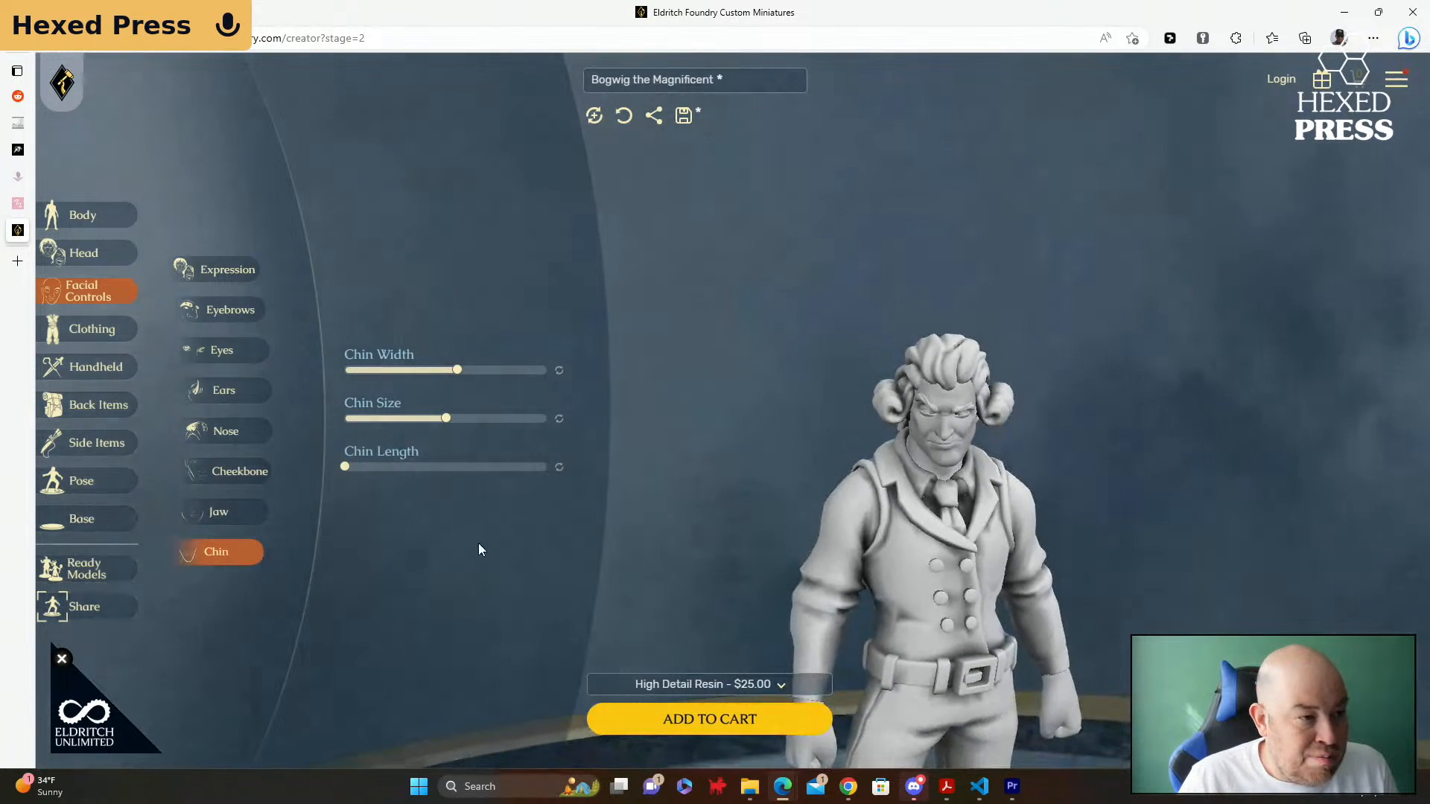
scroll(767, 488, up, 5)
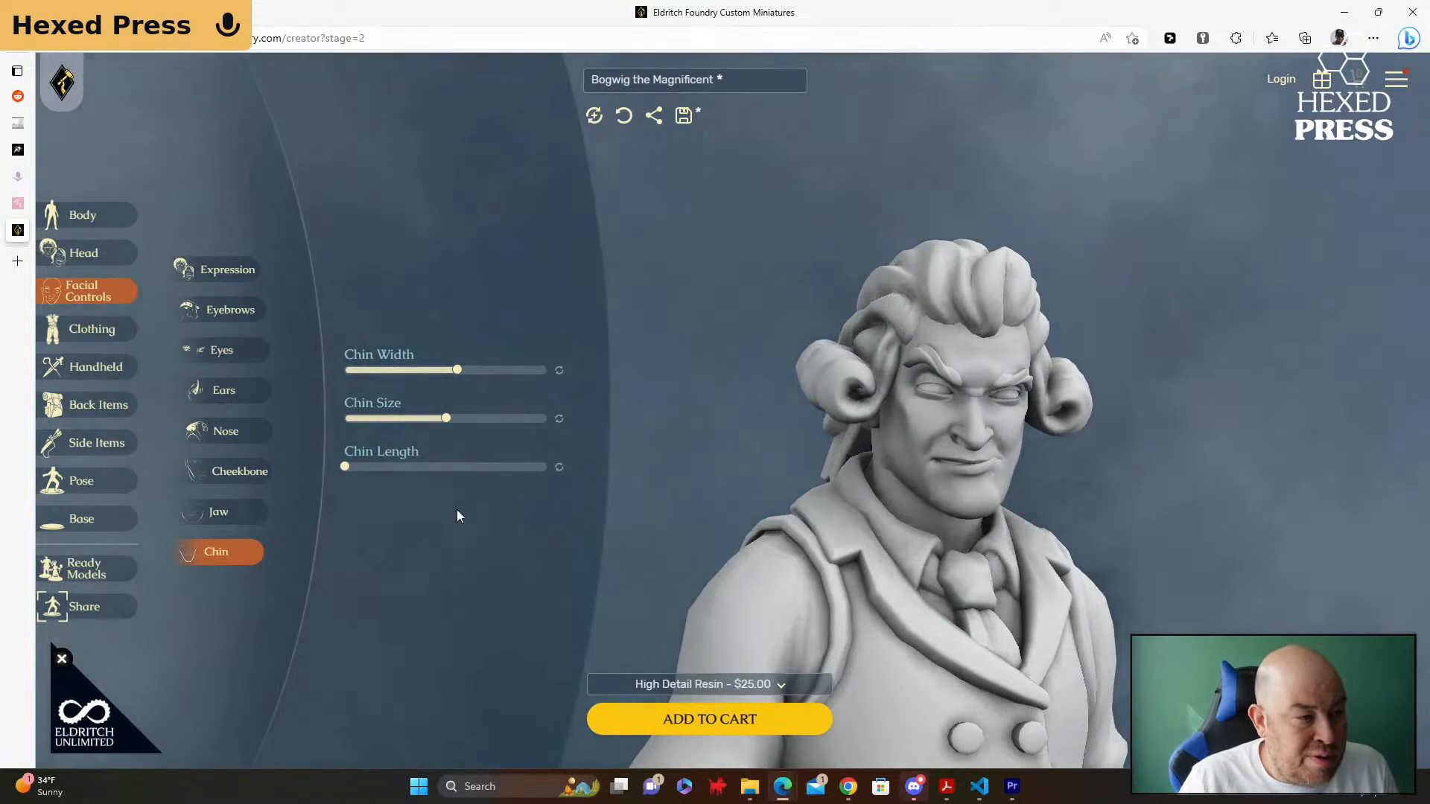
click(354, 468)
drag(356, 470, 291, 466)
drag(457, 370, 400, 371)
drag(445, 418, 537, 420)
click(558, 419)
click(558, 371)
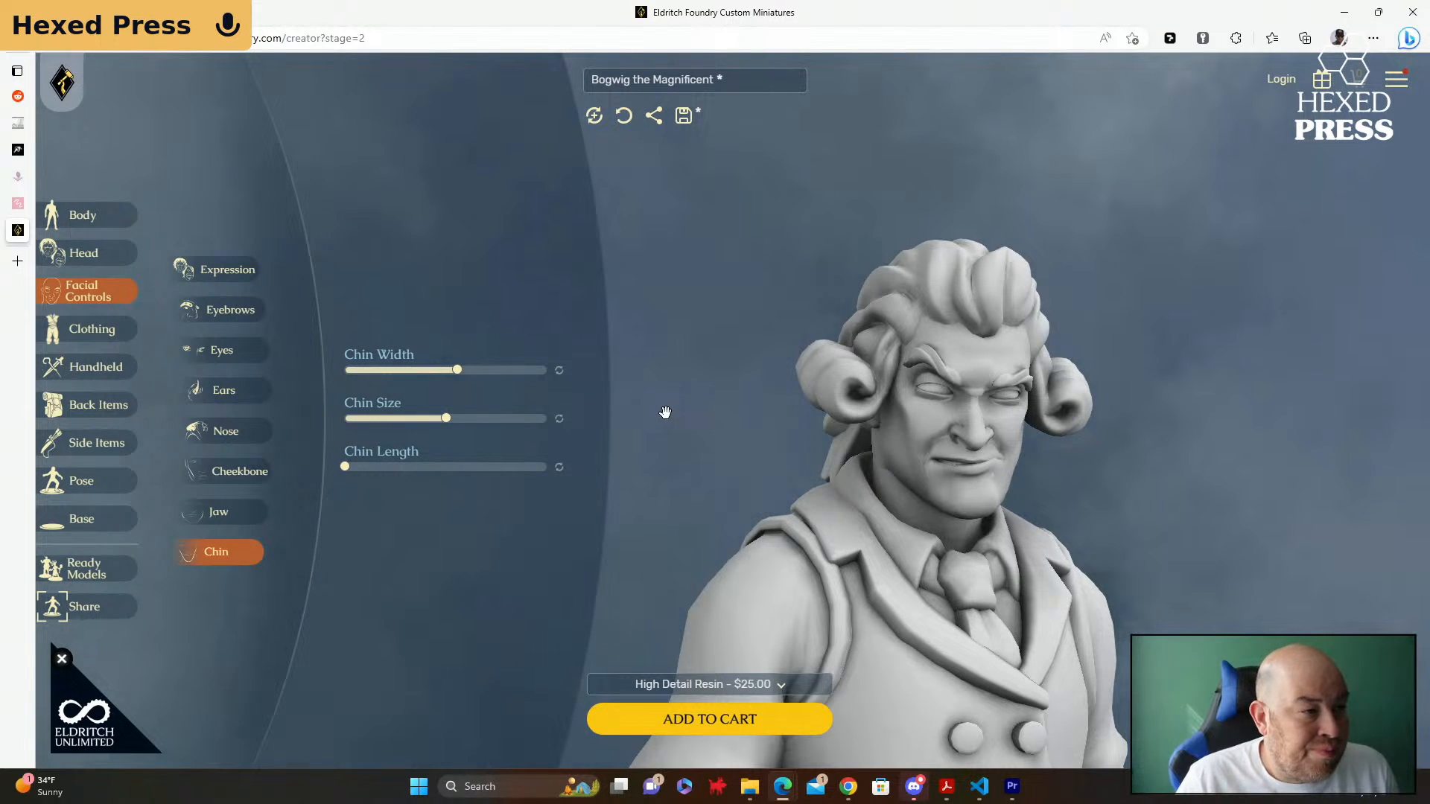
Step: Open the clothing outfits and view the full-length figure from another angle and closer up
click(100, 337)
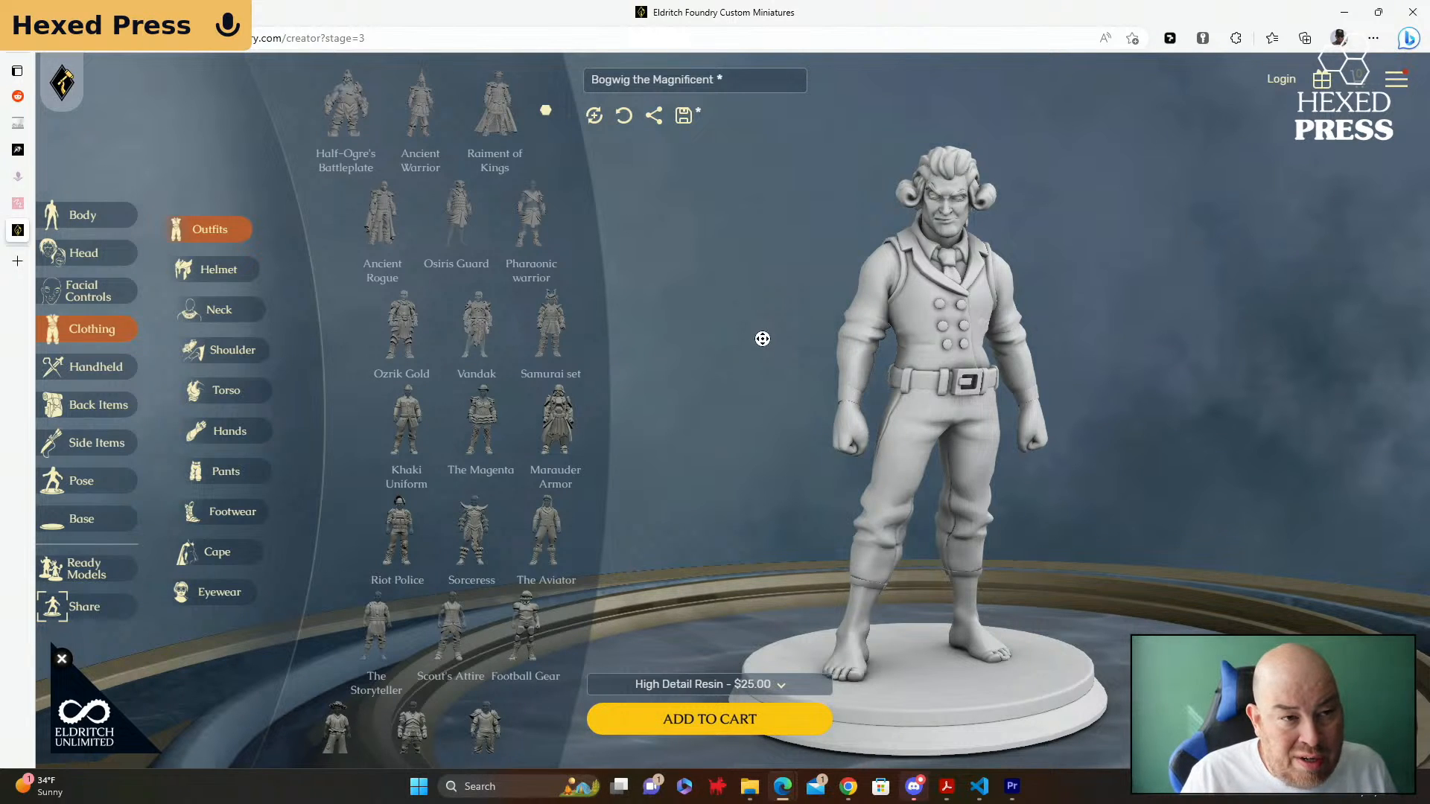
scroll(762, 338, down, 3)
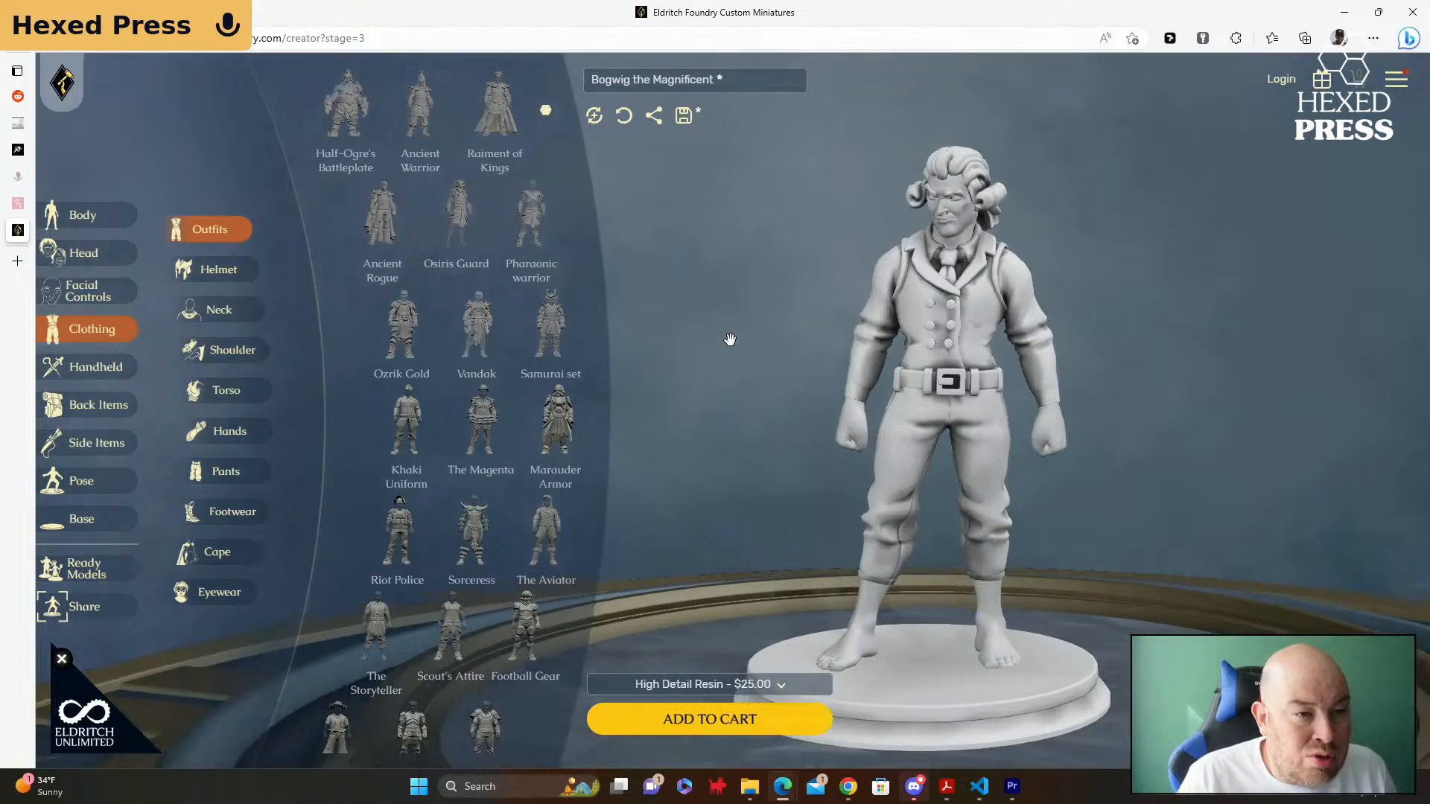
drag(729, 340, 749, 277)
scroll(744, 338, up, 3)
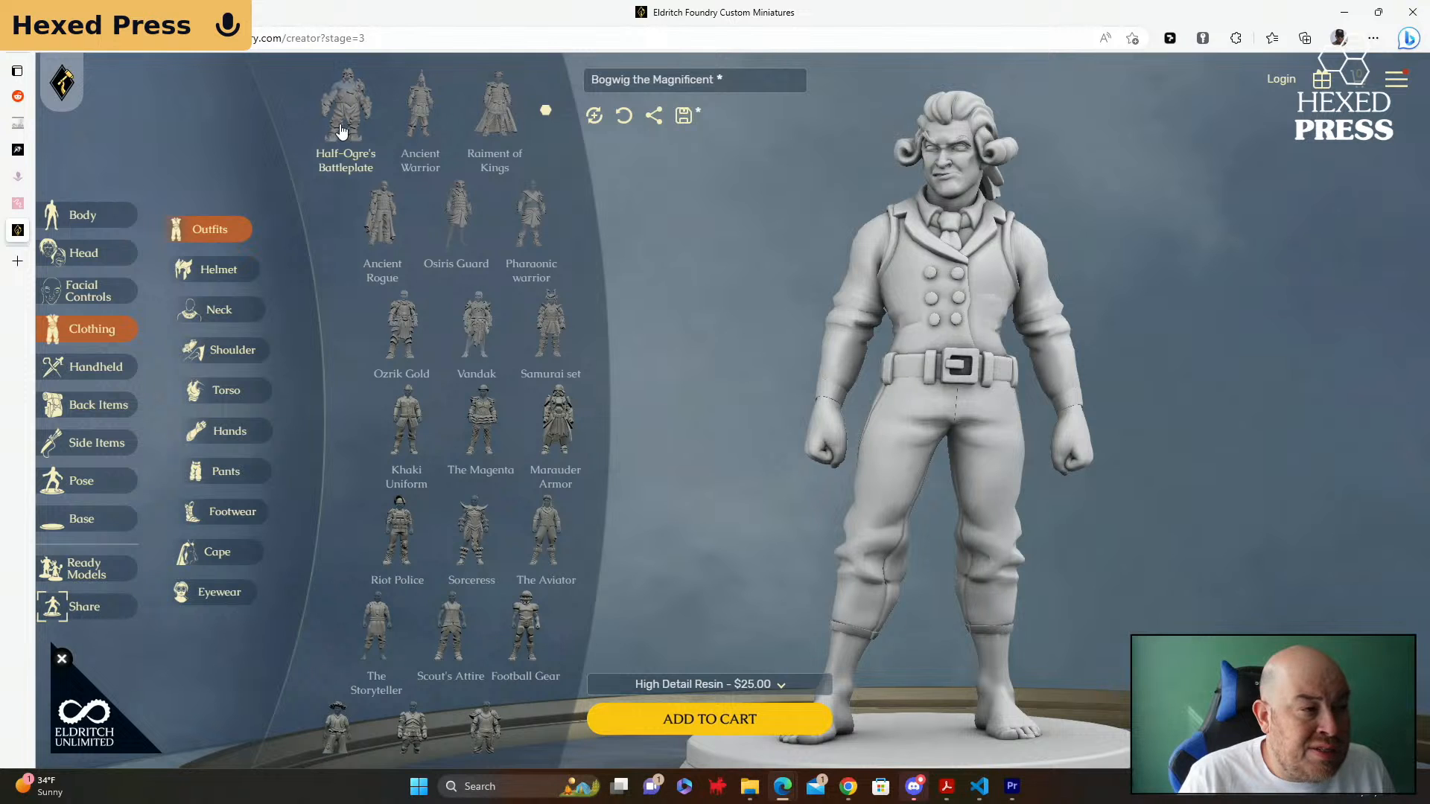
Step: Try the Fancy ruffles and the high-standing Mage's collar around the figure's neck, leaving neither on
click(228, 319)
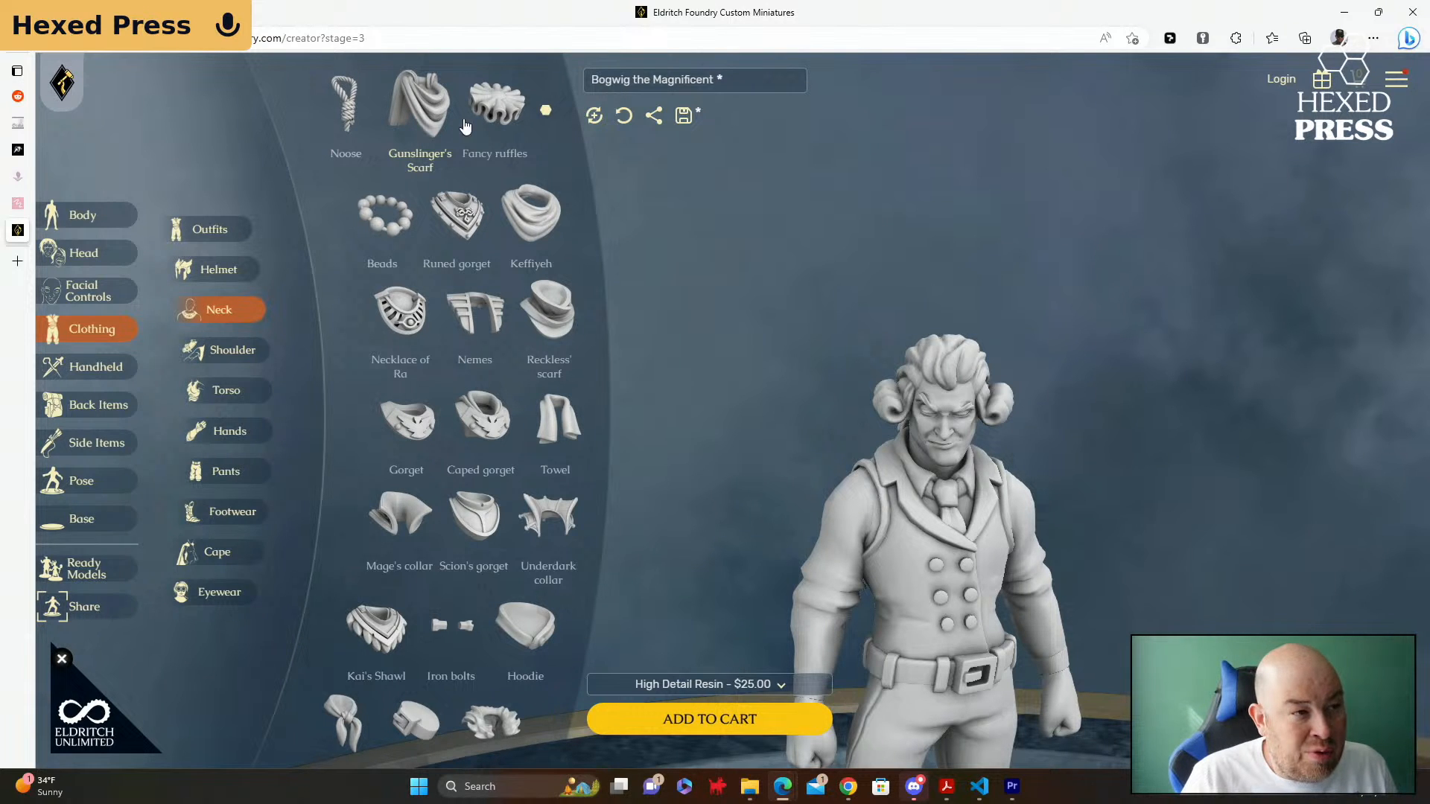
click(502, 115)
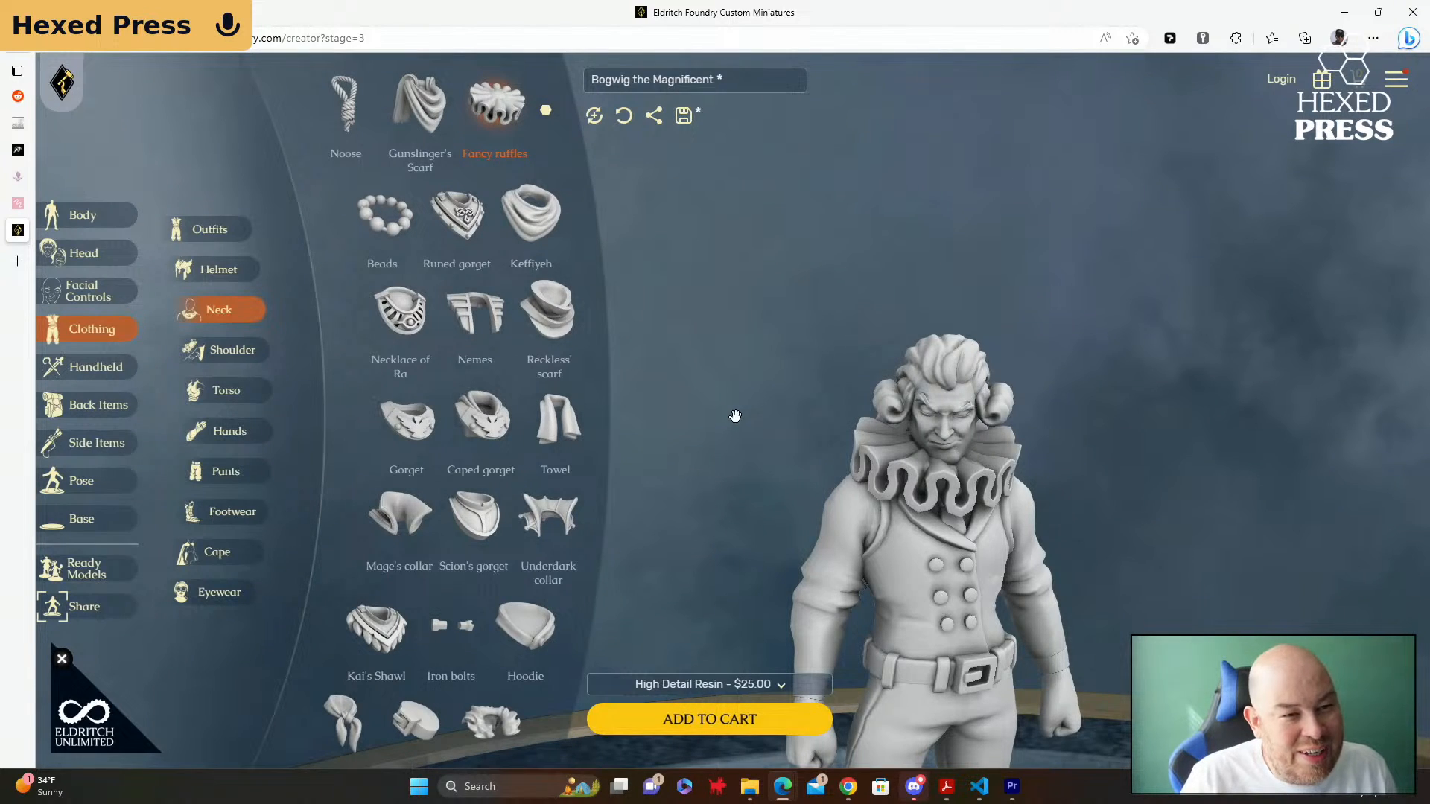
drag(737, 414, 735, 337)
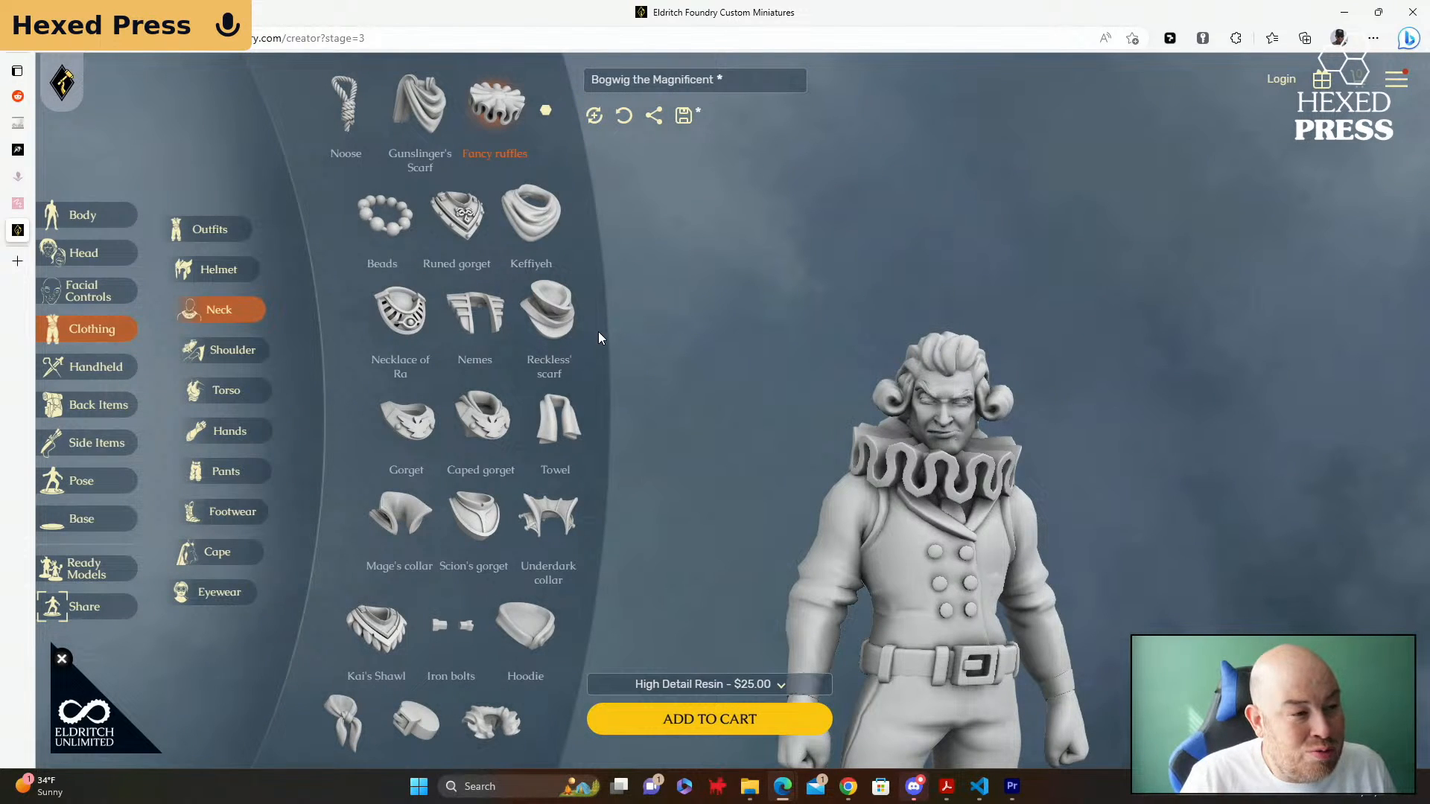
scroll(539, 312, down, 1)
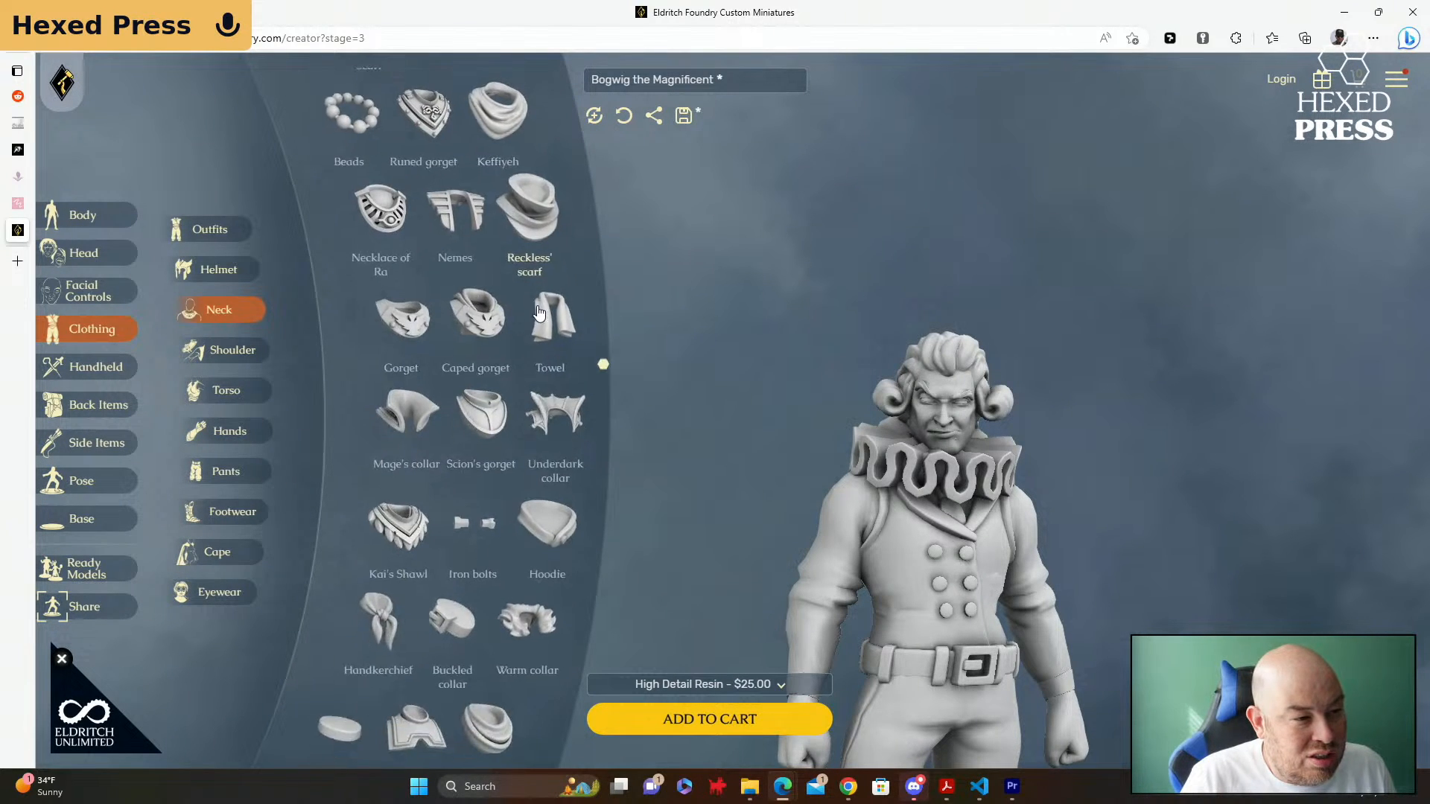
click(418, 406)
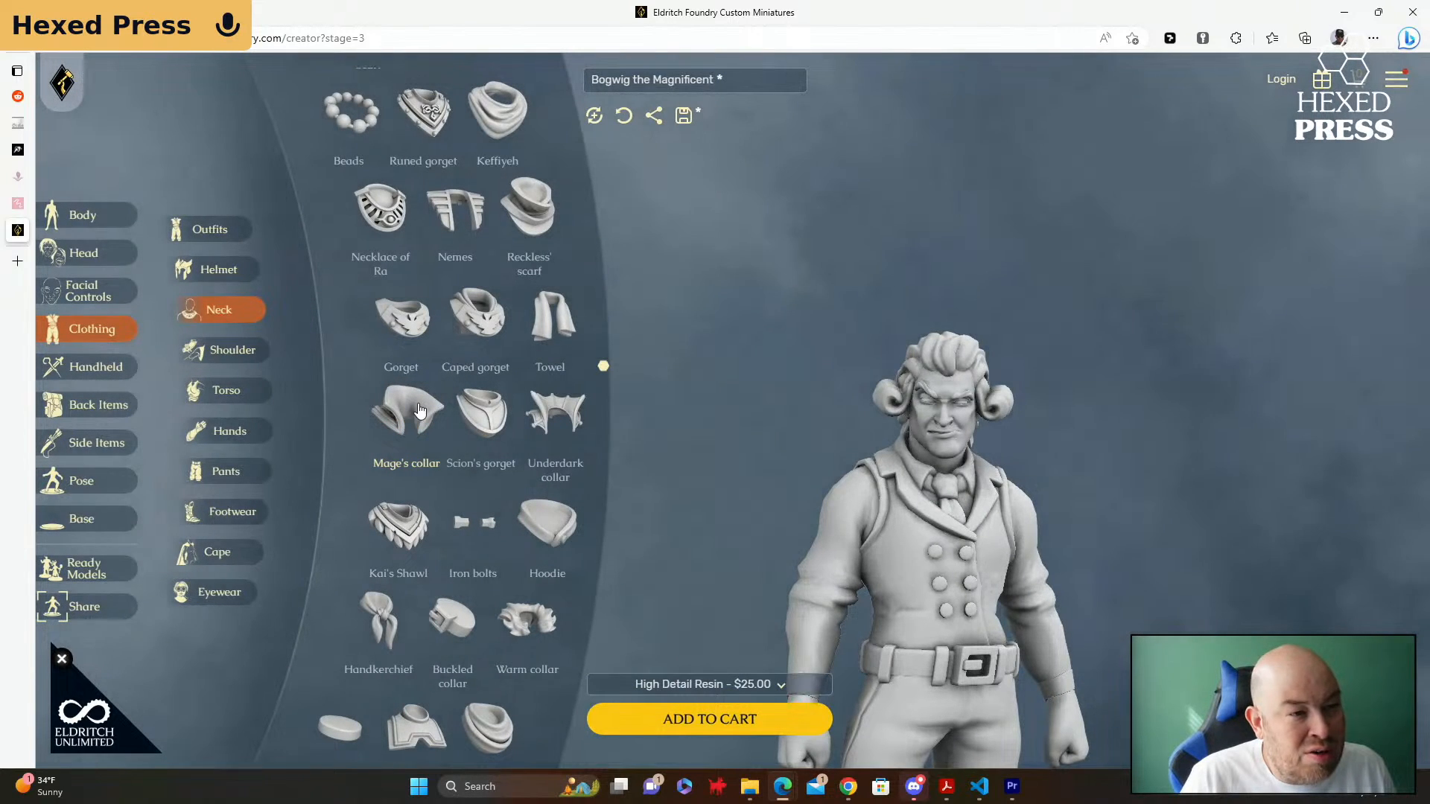
Step: Try the Iron bolts and the Handkerchief on the figure's neck, removing each one again
scroll(552, 364, down, 1)
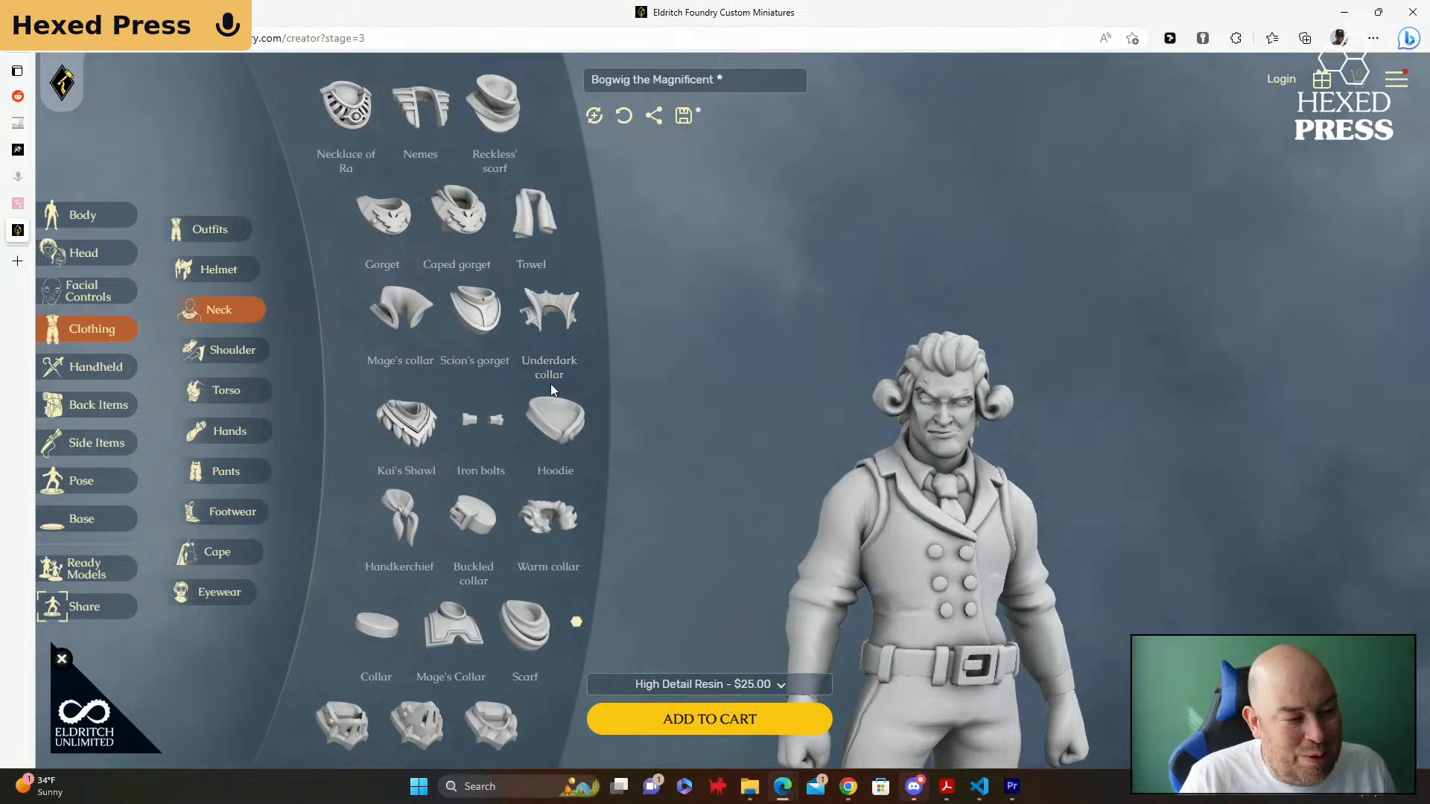
click(493, 421)
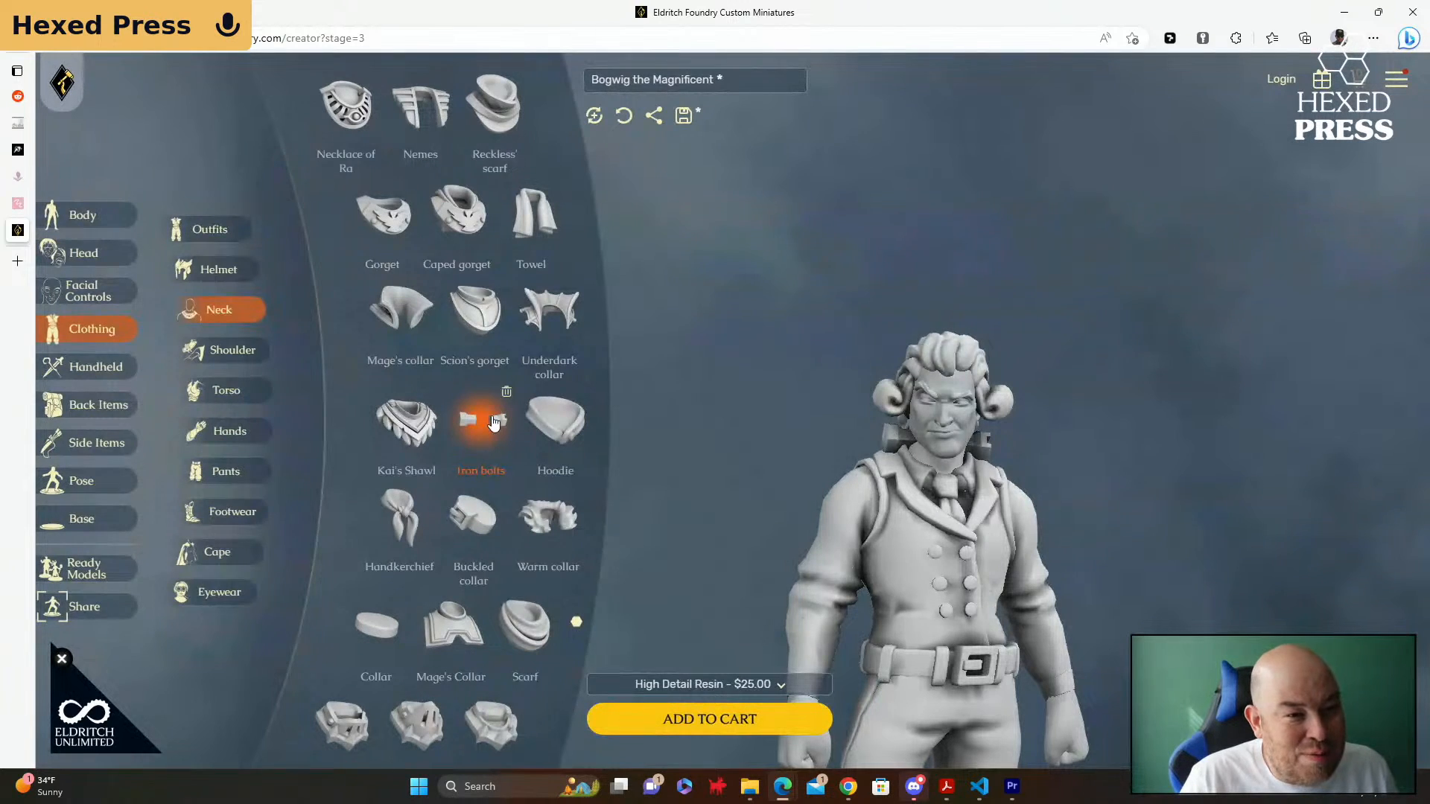
click(506, 391)
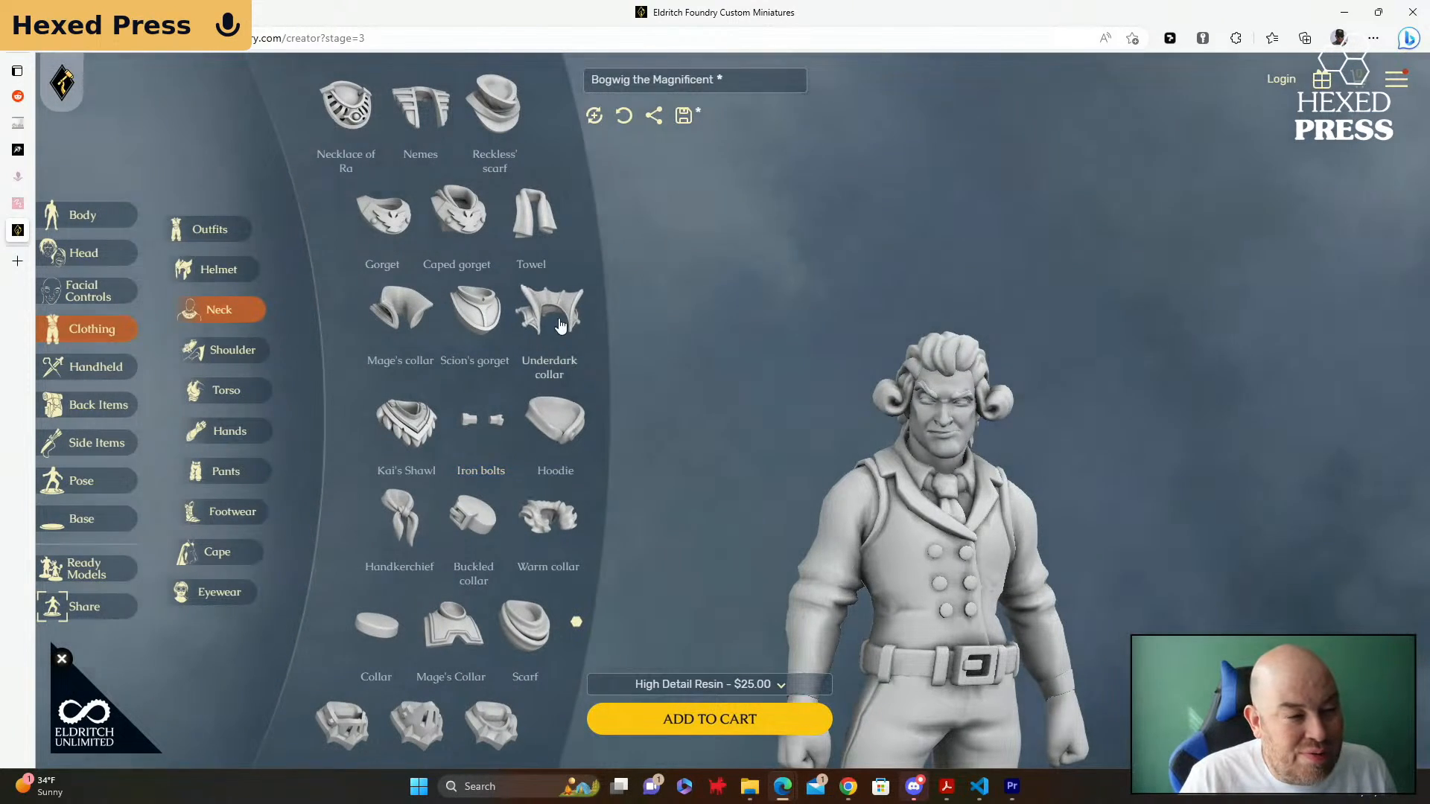
scroll(559, 319, down, 1)
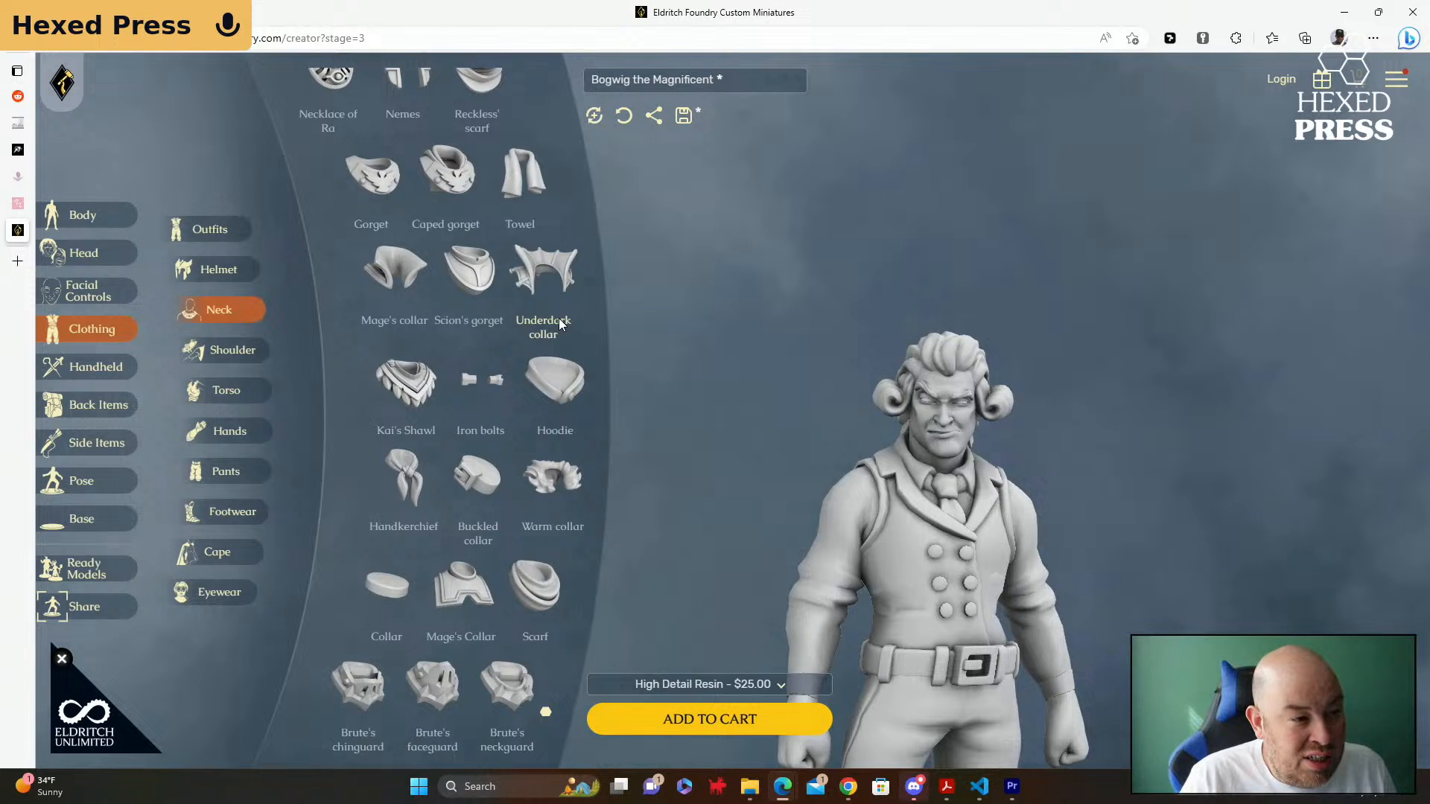
click(411, 483)
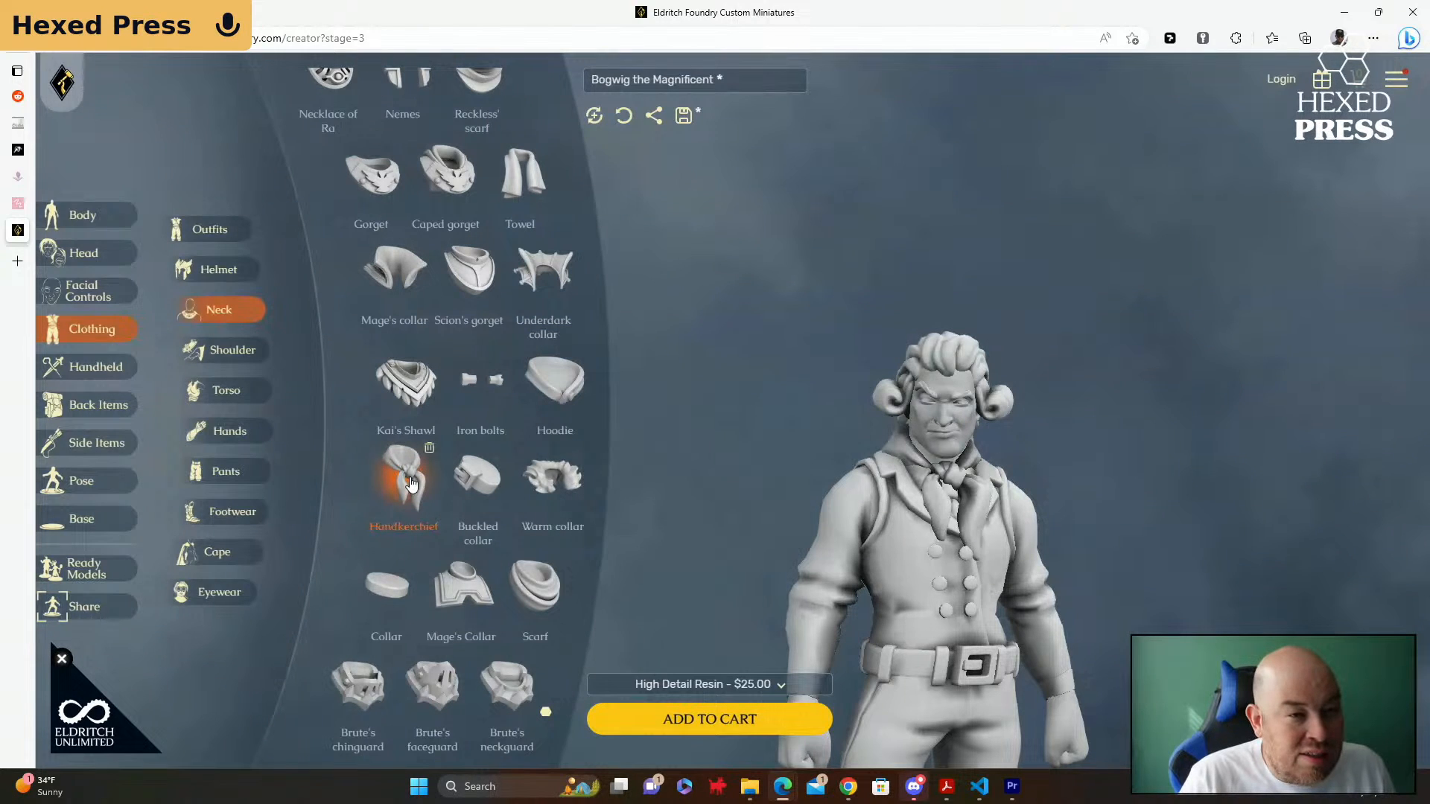
click(410, 483)
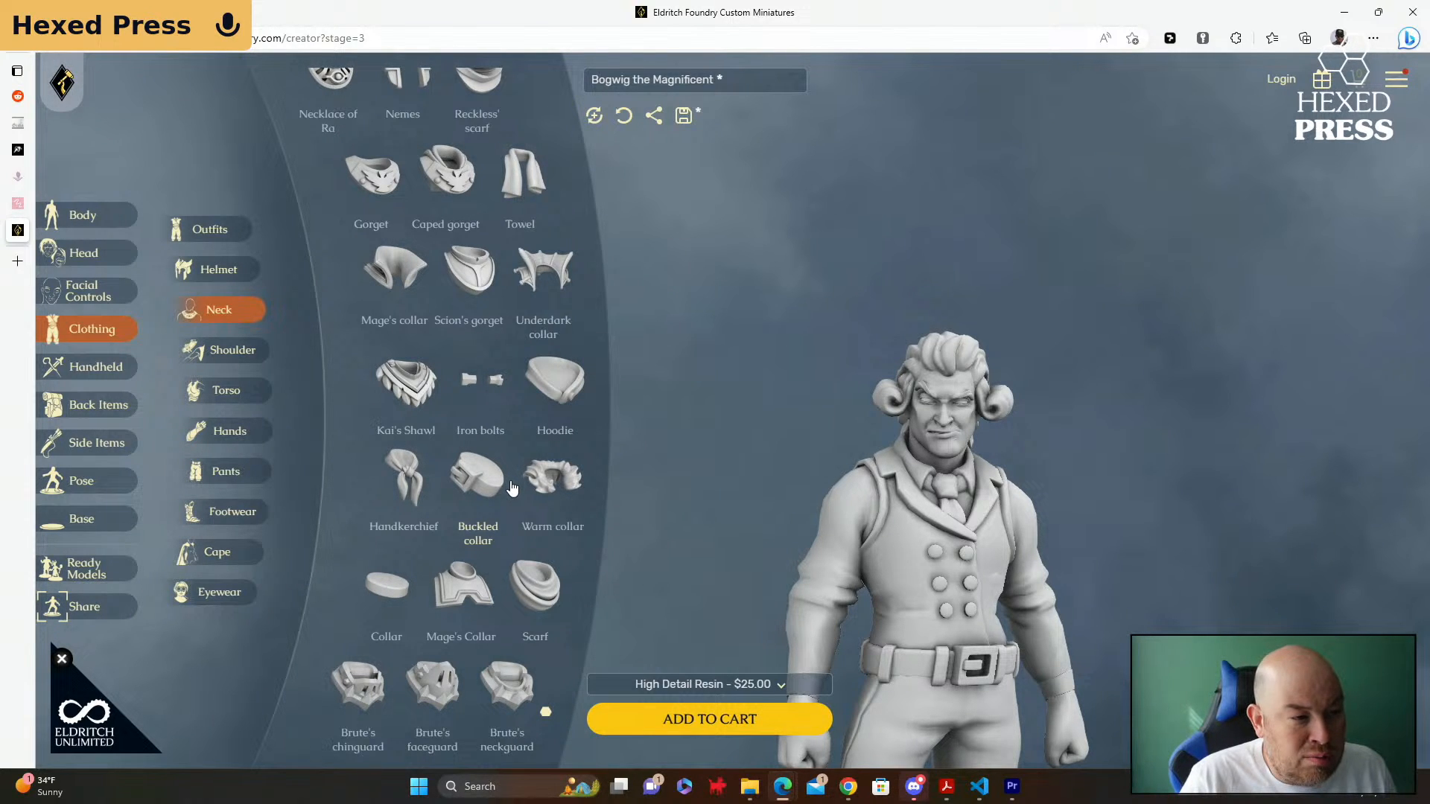
Step: Try the shoulder-covering Mage's Collar and the plain Collar on the figure's neck, leaving the neck bare of accessories
click(473, 589)
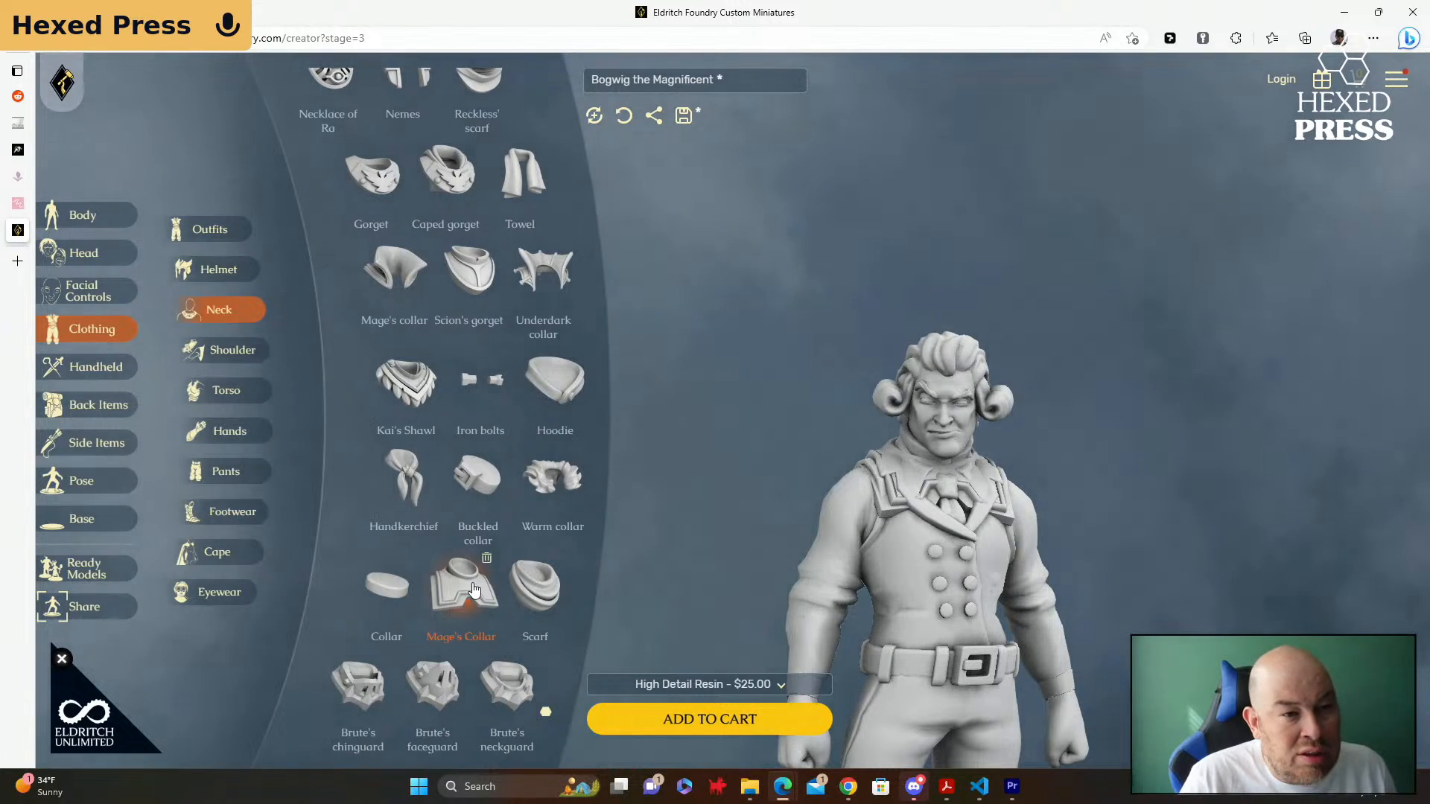
click(474, 588)
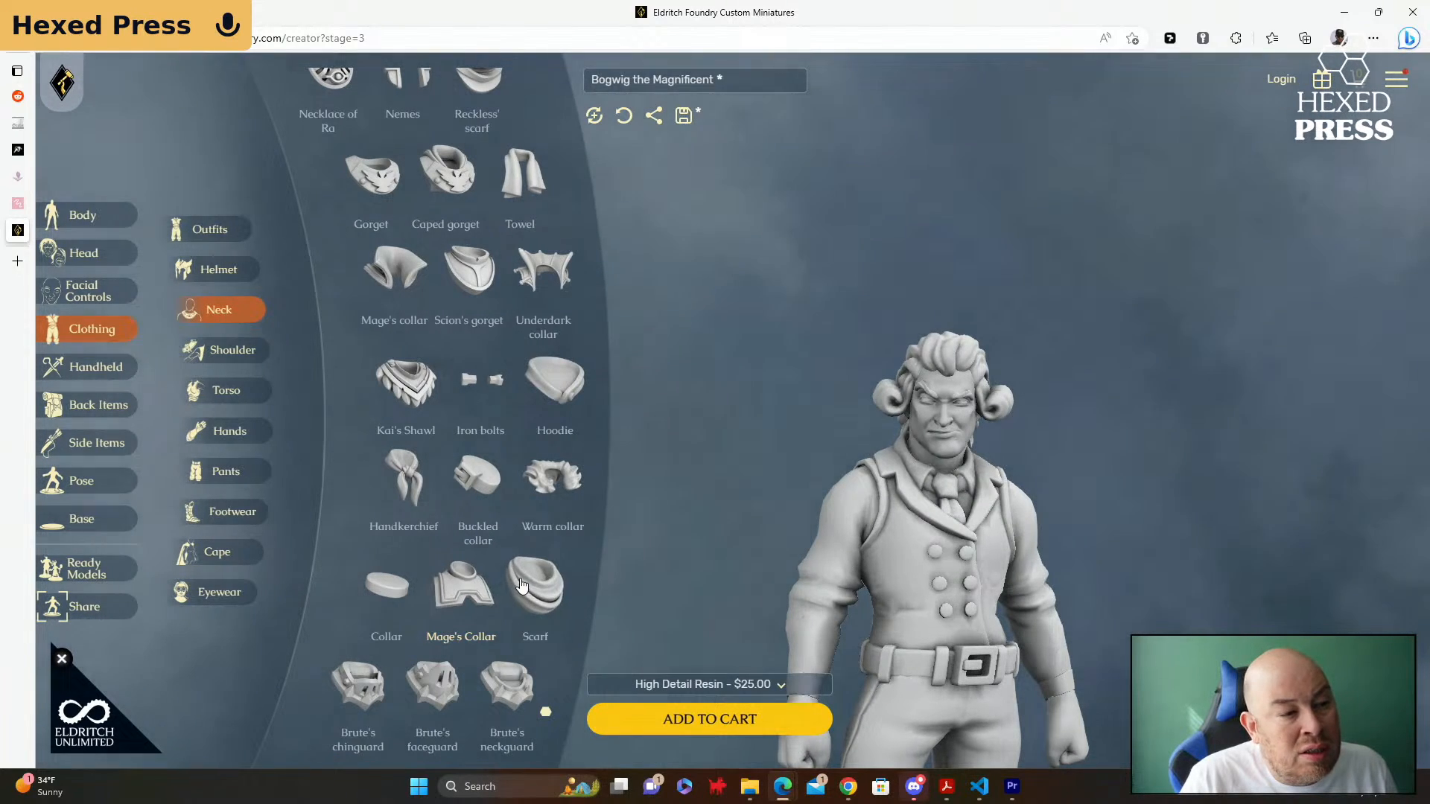
click(397, 587)
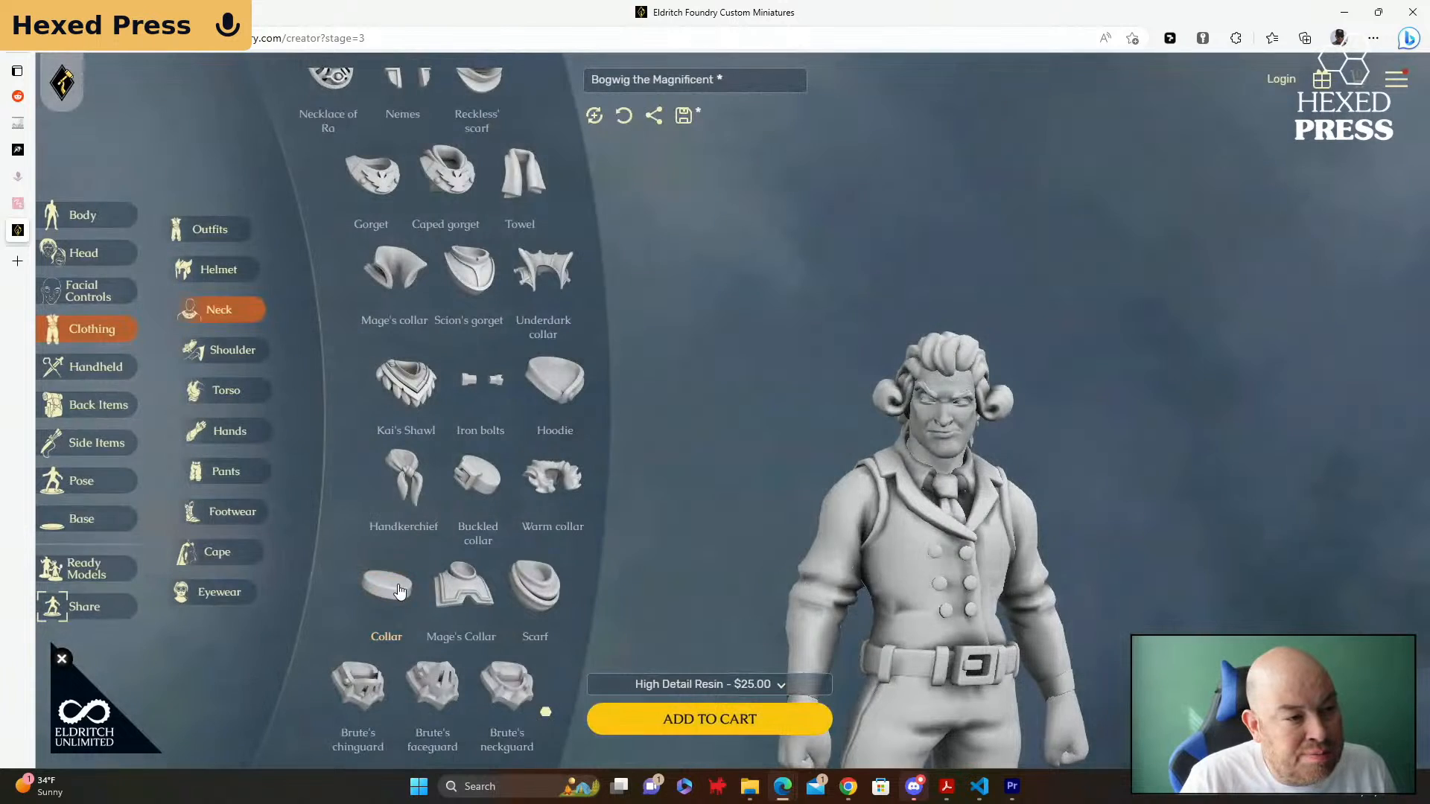
scroll(483, 580, up, 3)
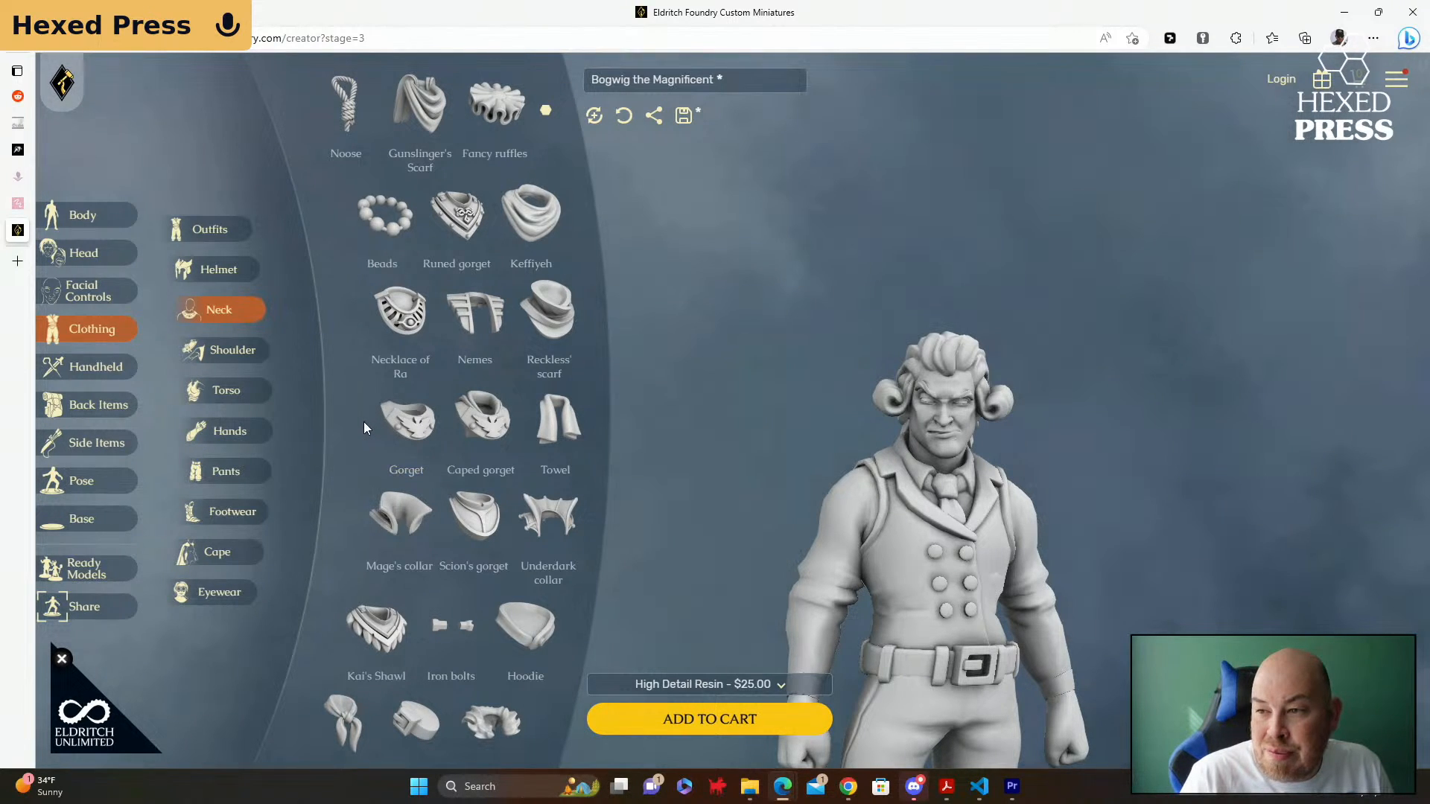
Step: Look through the shoulder armour options for the figure
click(233, 351)
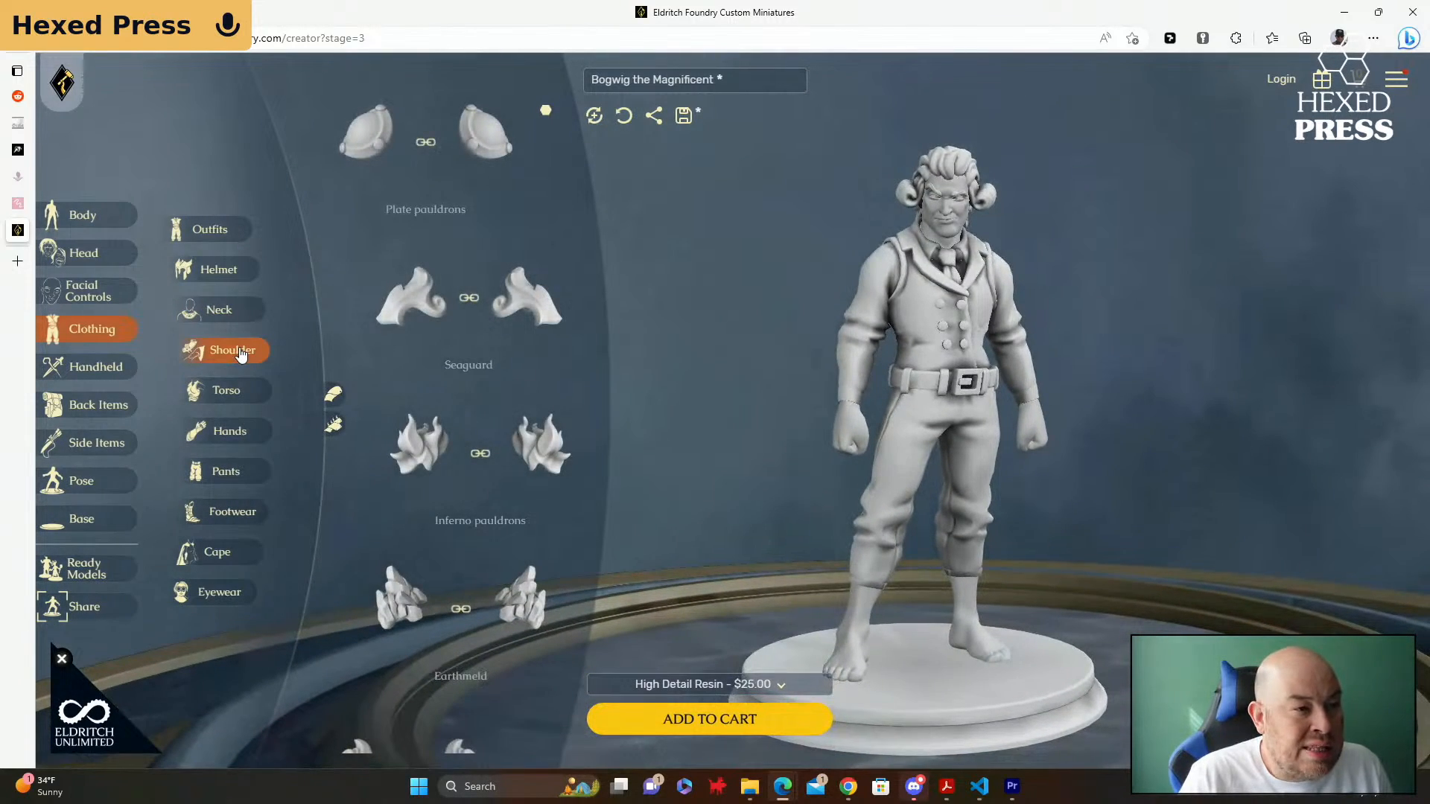
scroll(378, 338, down, 10)
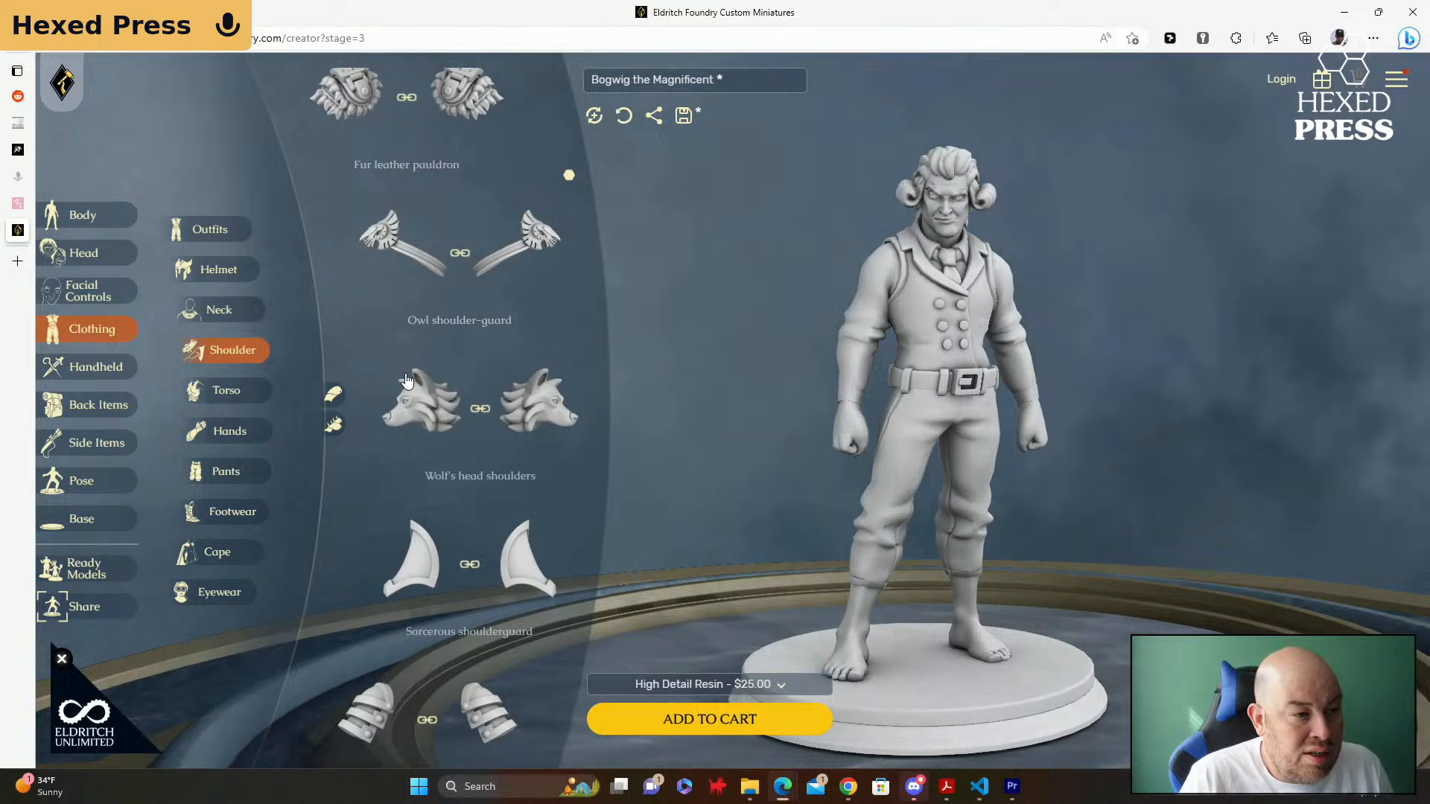
Step: Look through the torso garments and try the sleeved Noble's tunic on the figure in place of the Aviator's Tunic
click(248, 403)
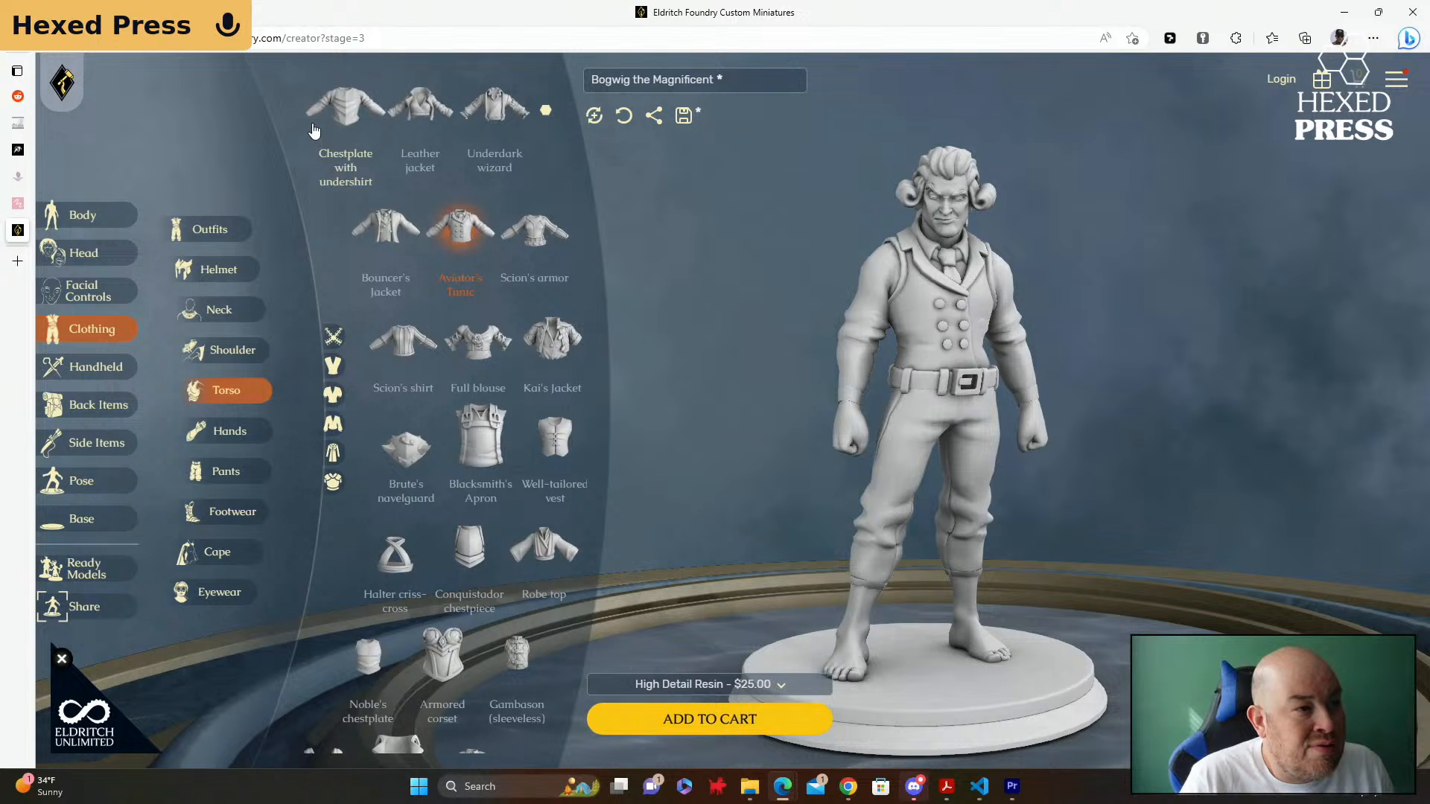
mouse_move(475, 221)
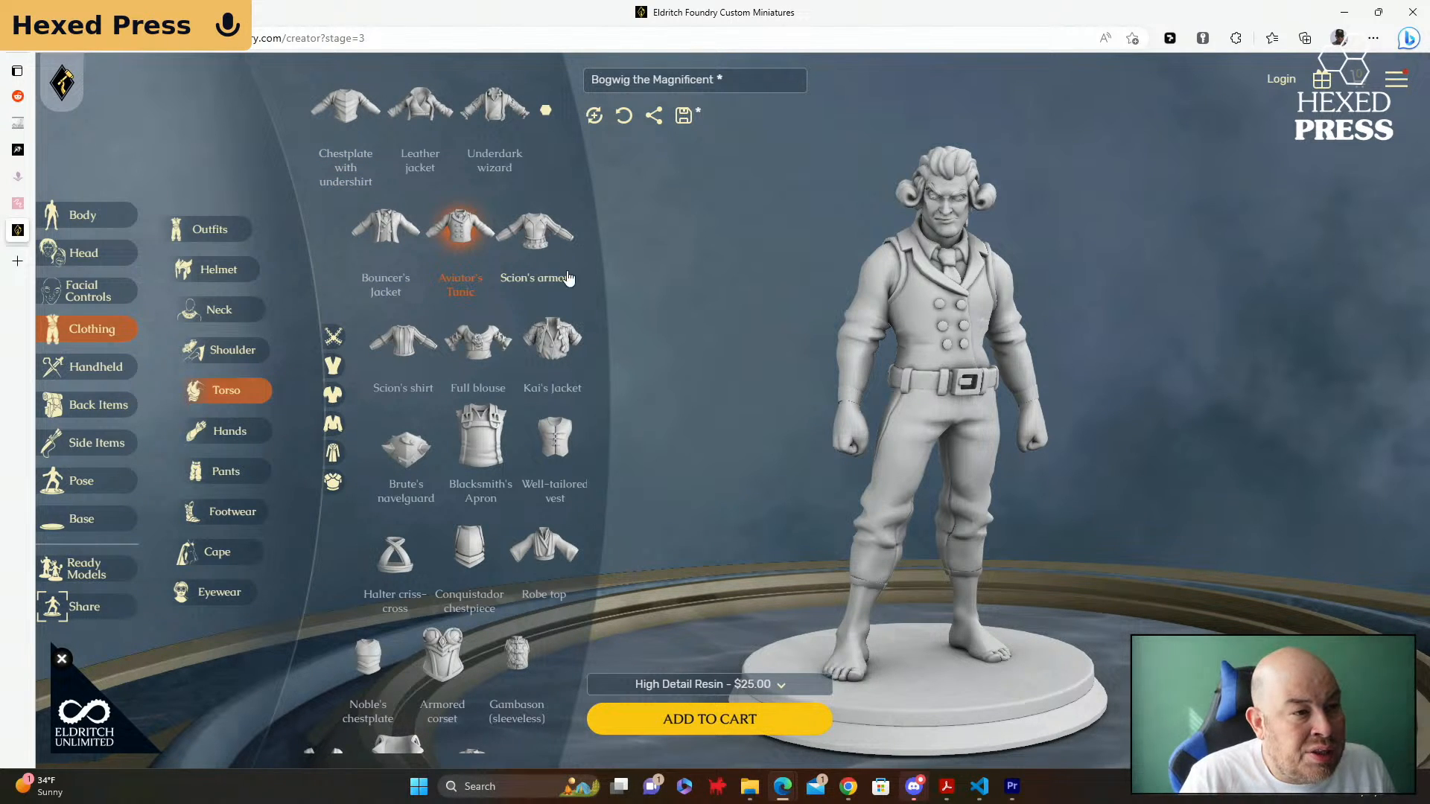
scroll(585, 313, down, 1)
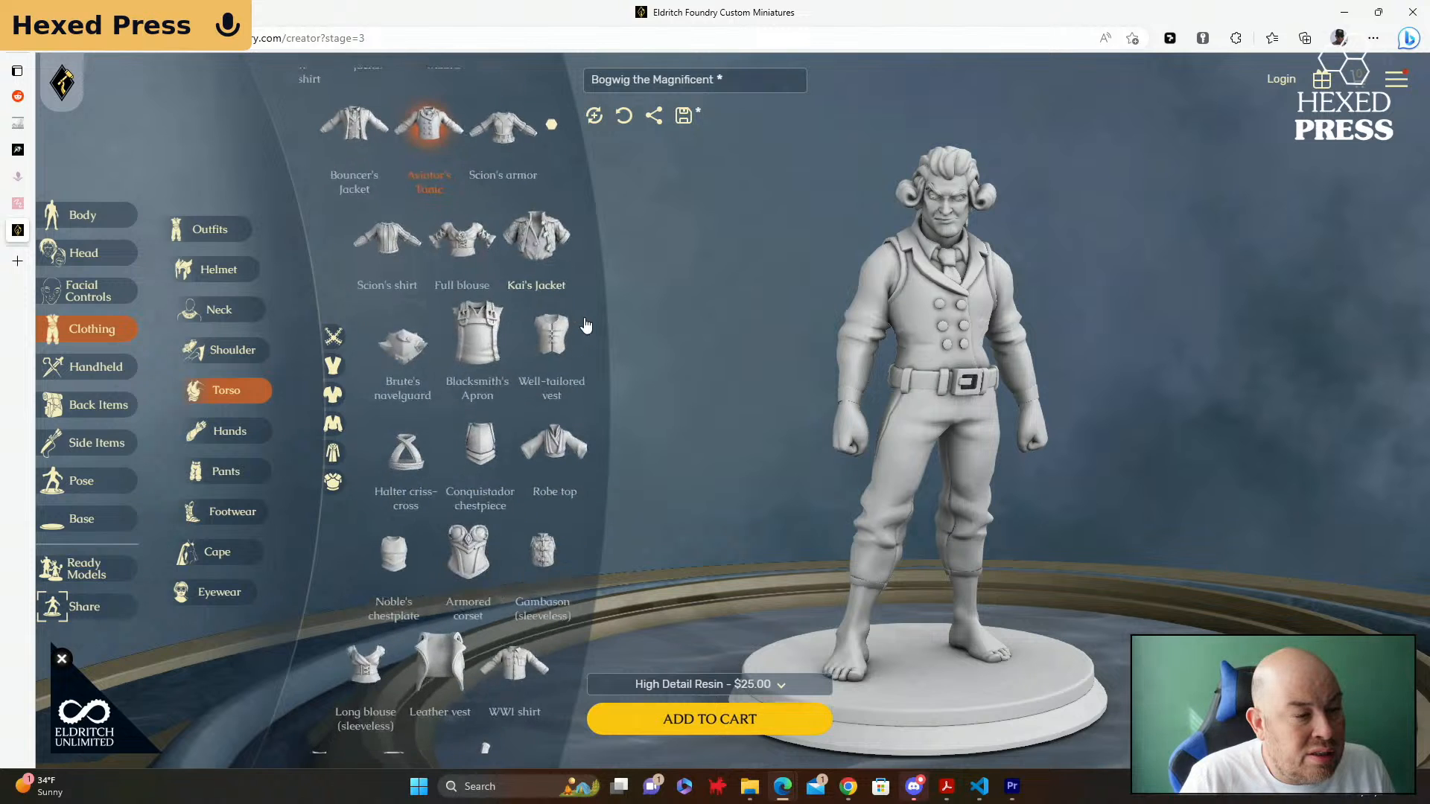
scroll(584, 325, down, 1)
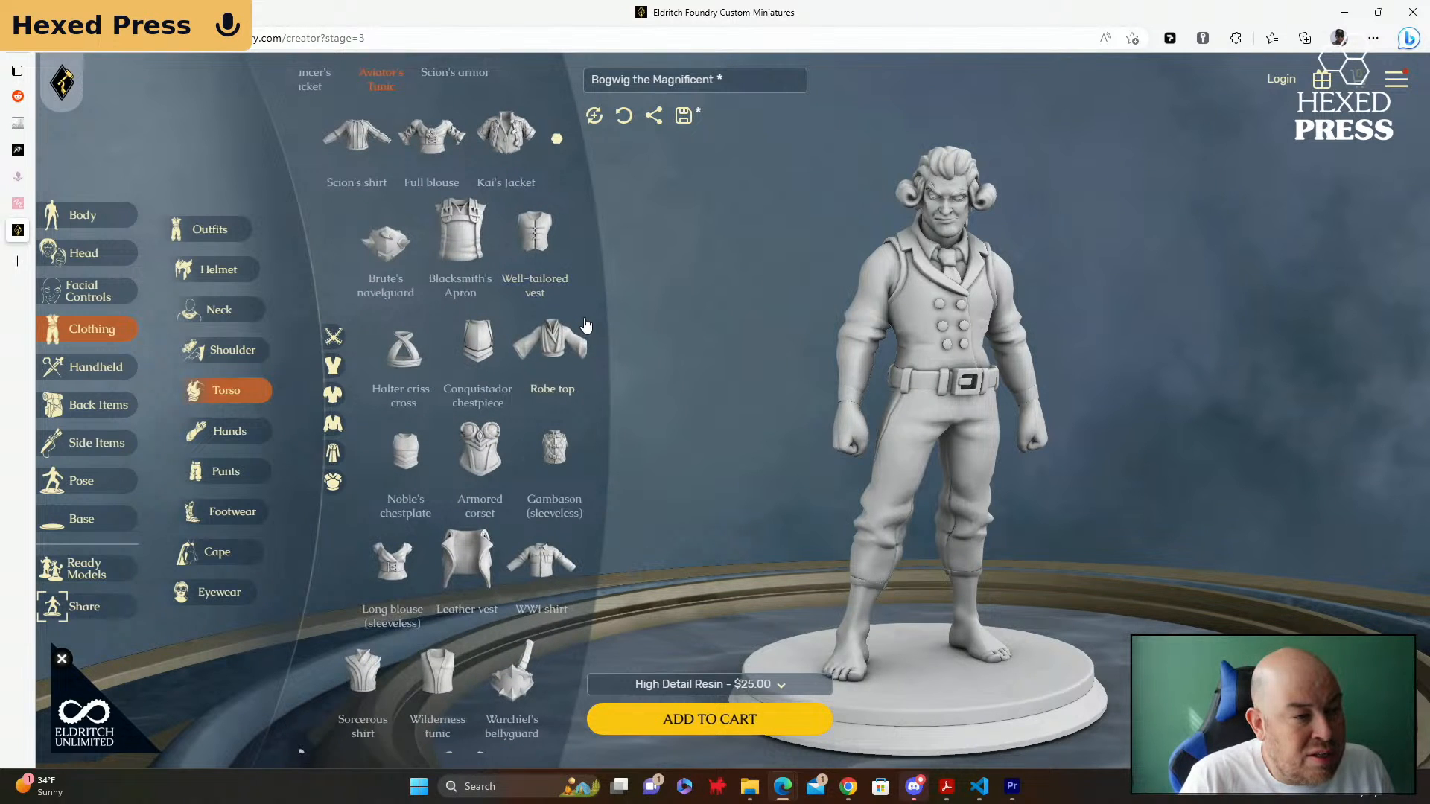
scroll(582, 342, down, 1)
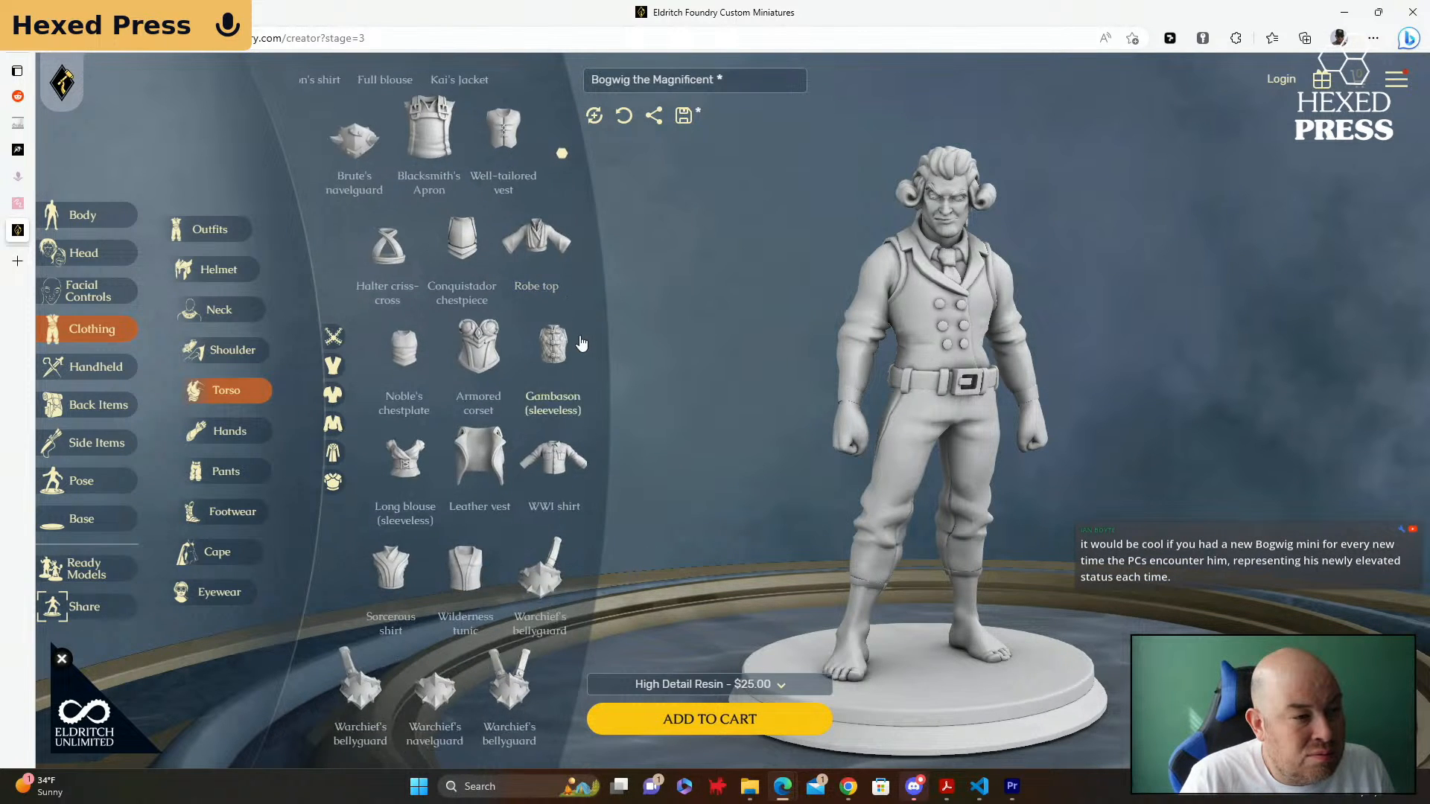
scroll(580, 373, down, 1)
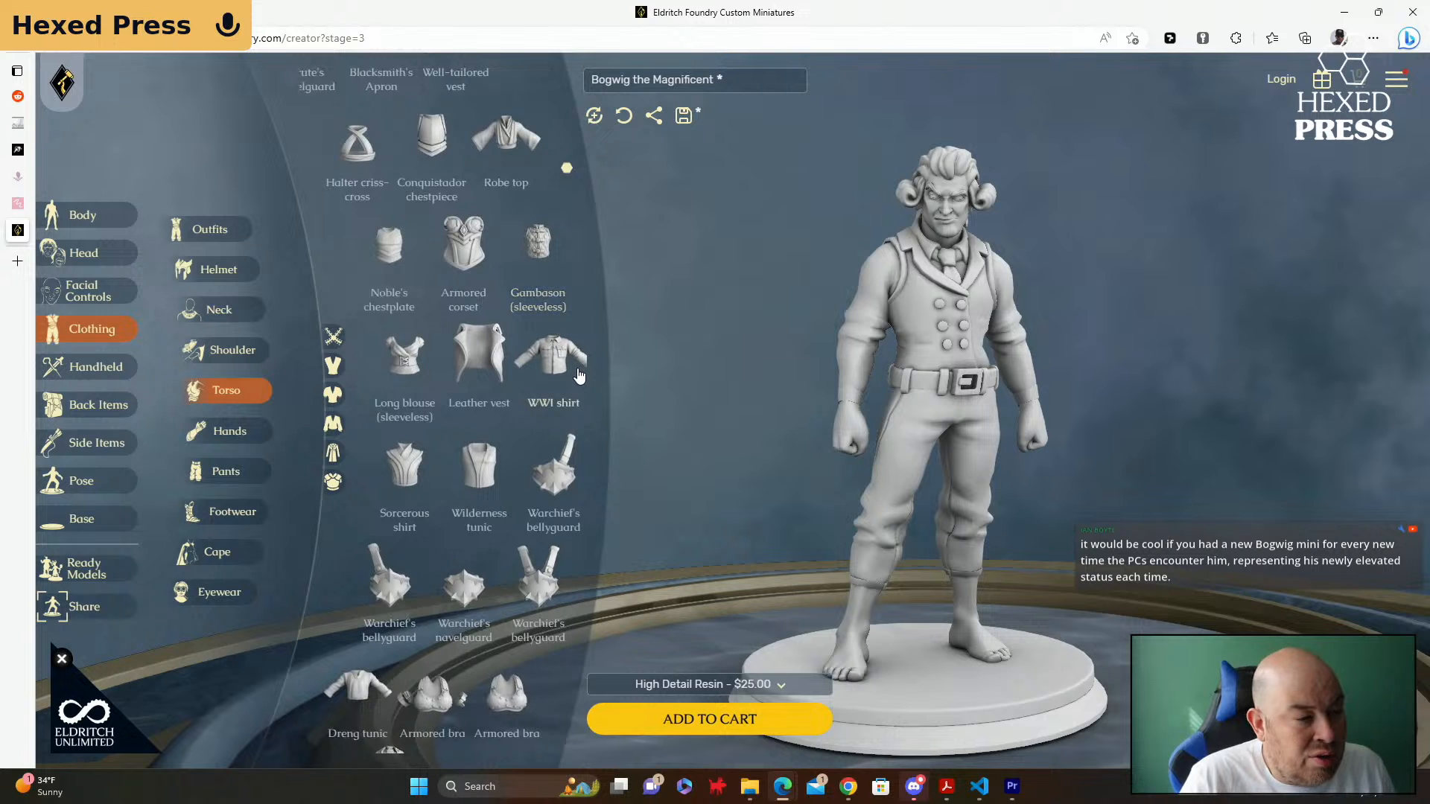
scroll(580, 375, down, 2)
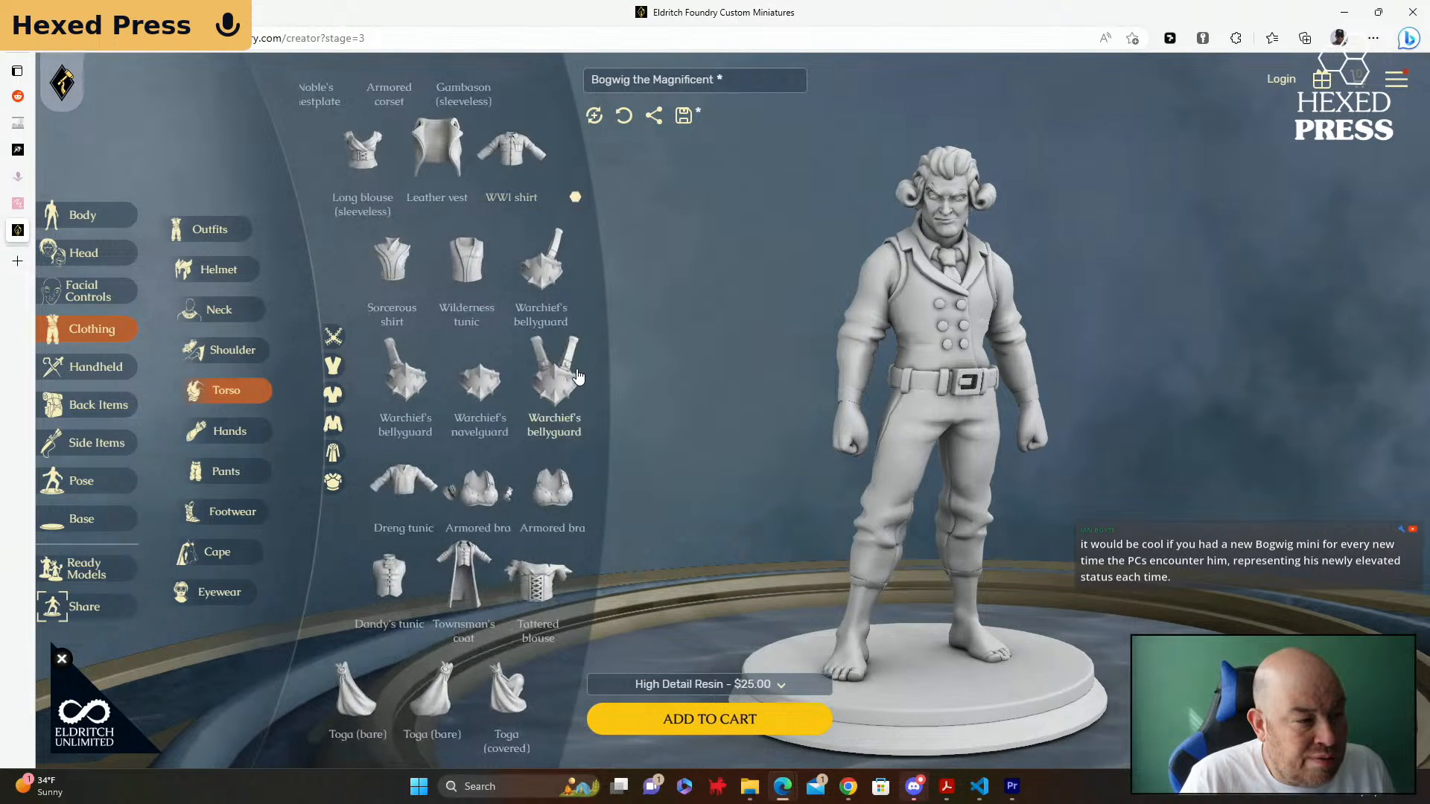
scroll(574, 378, down, 2)
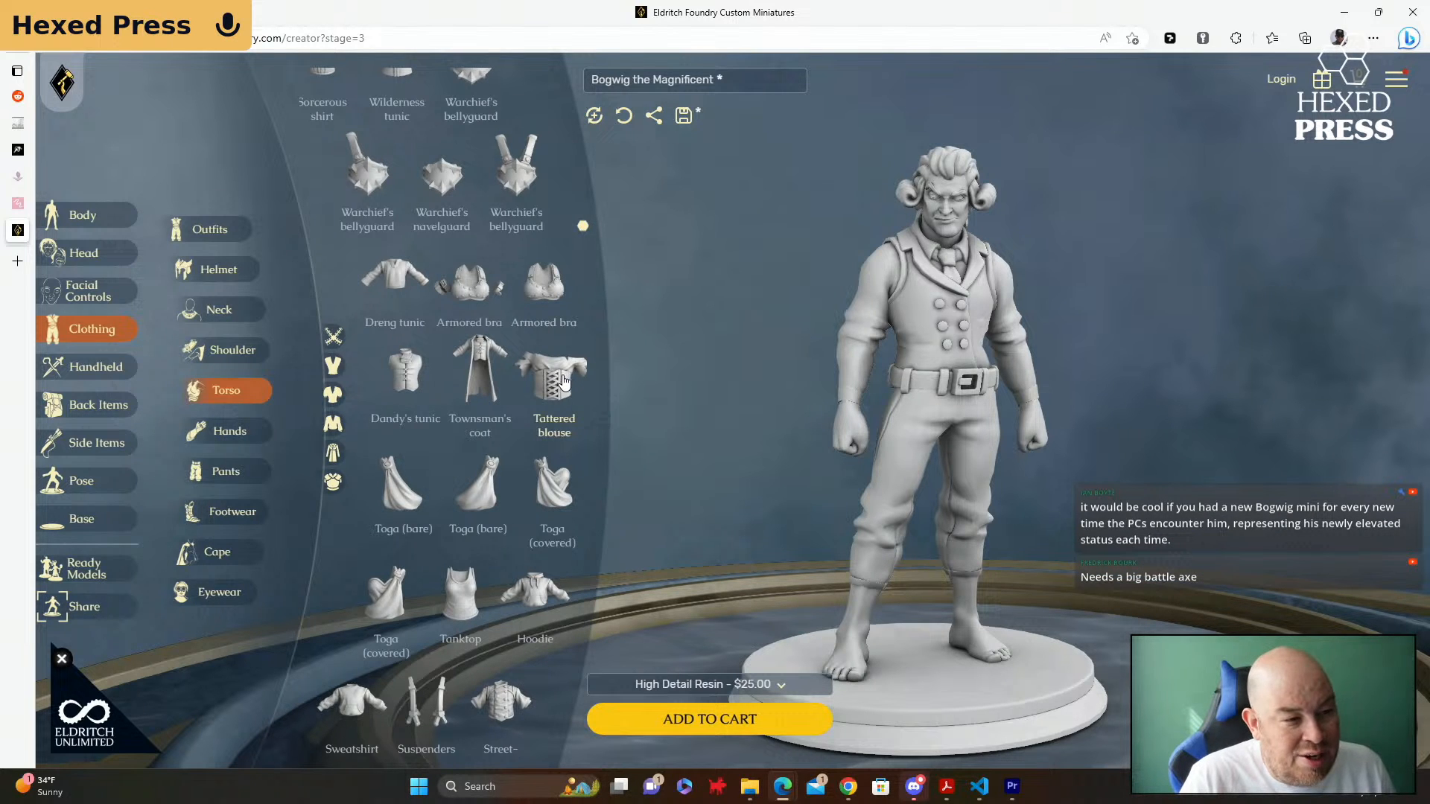
scroll(564, 381, down, 3)
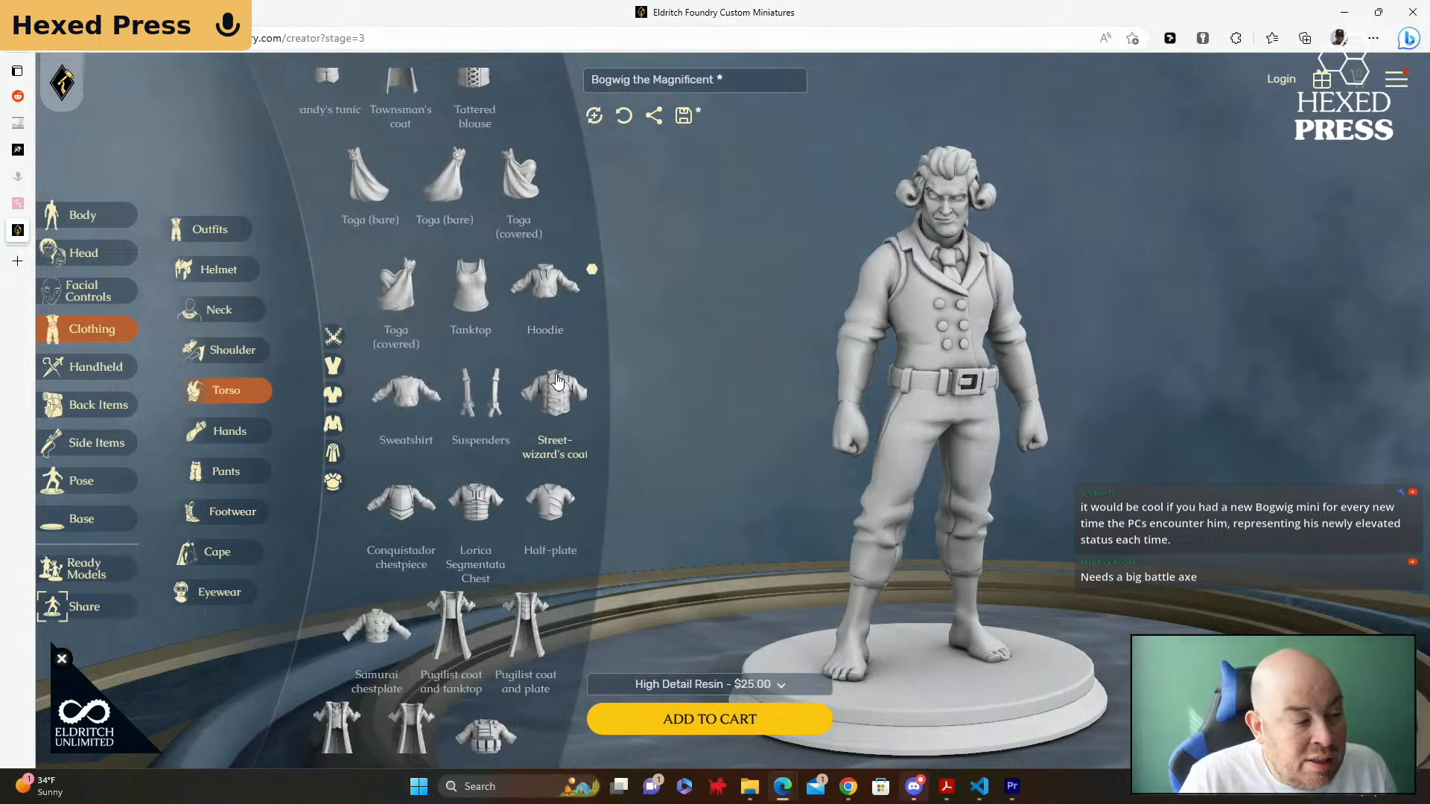
scroll(557, 381, down, 2)
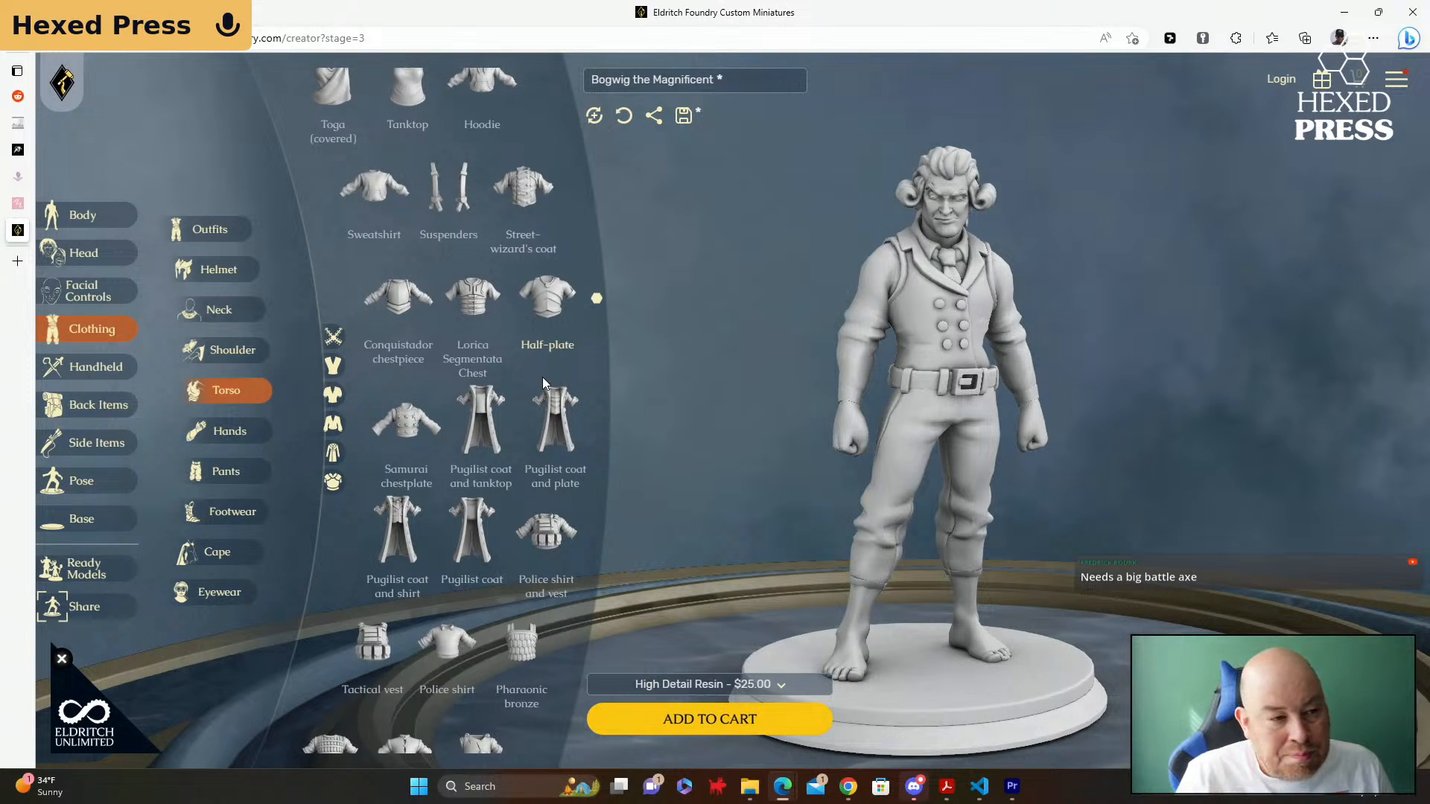
scroll(542, 377, down, 2)
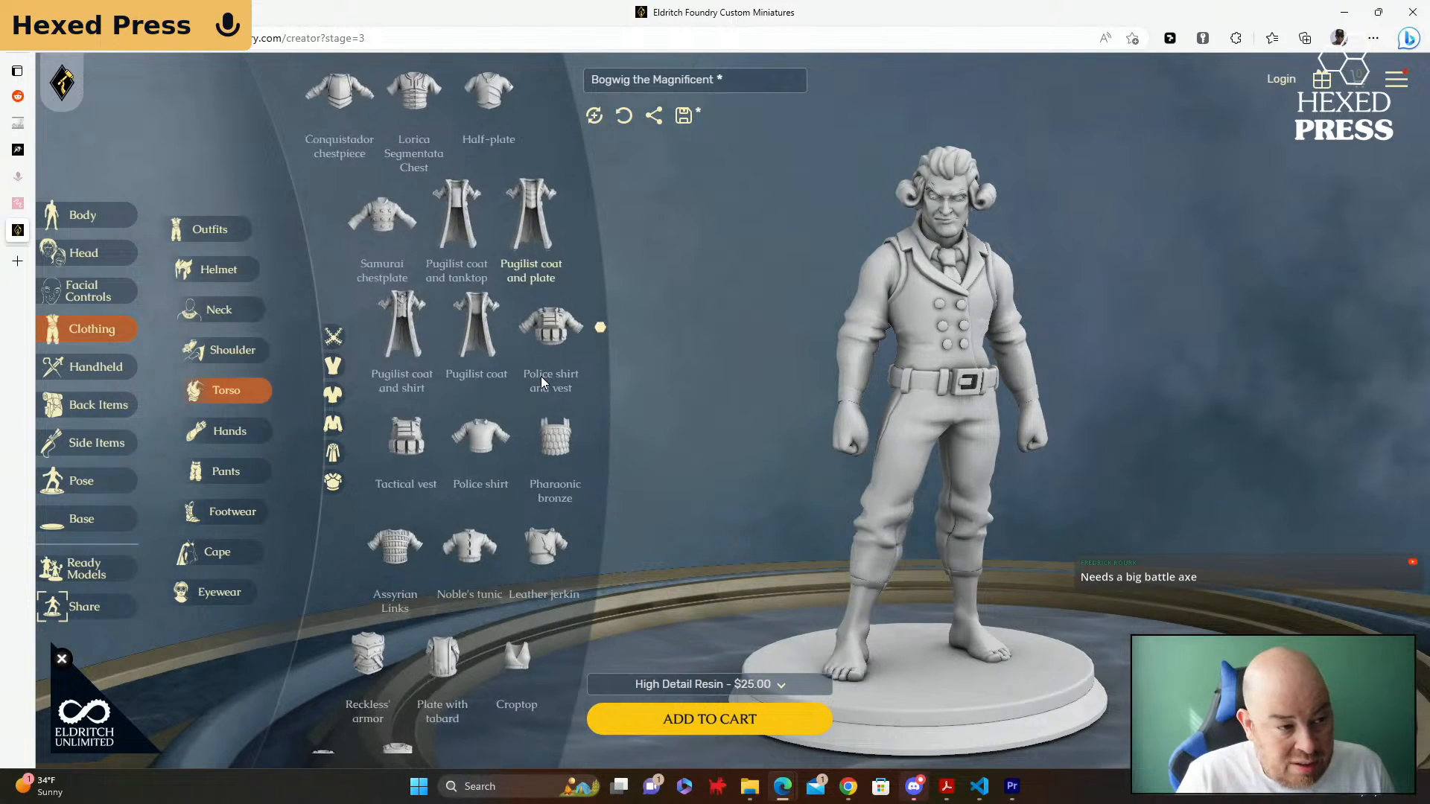
scroll(541, 378, down, 1)
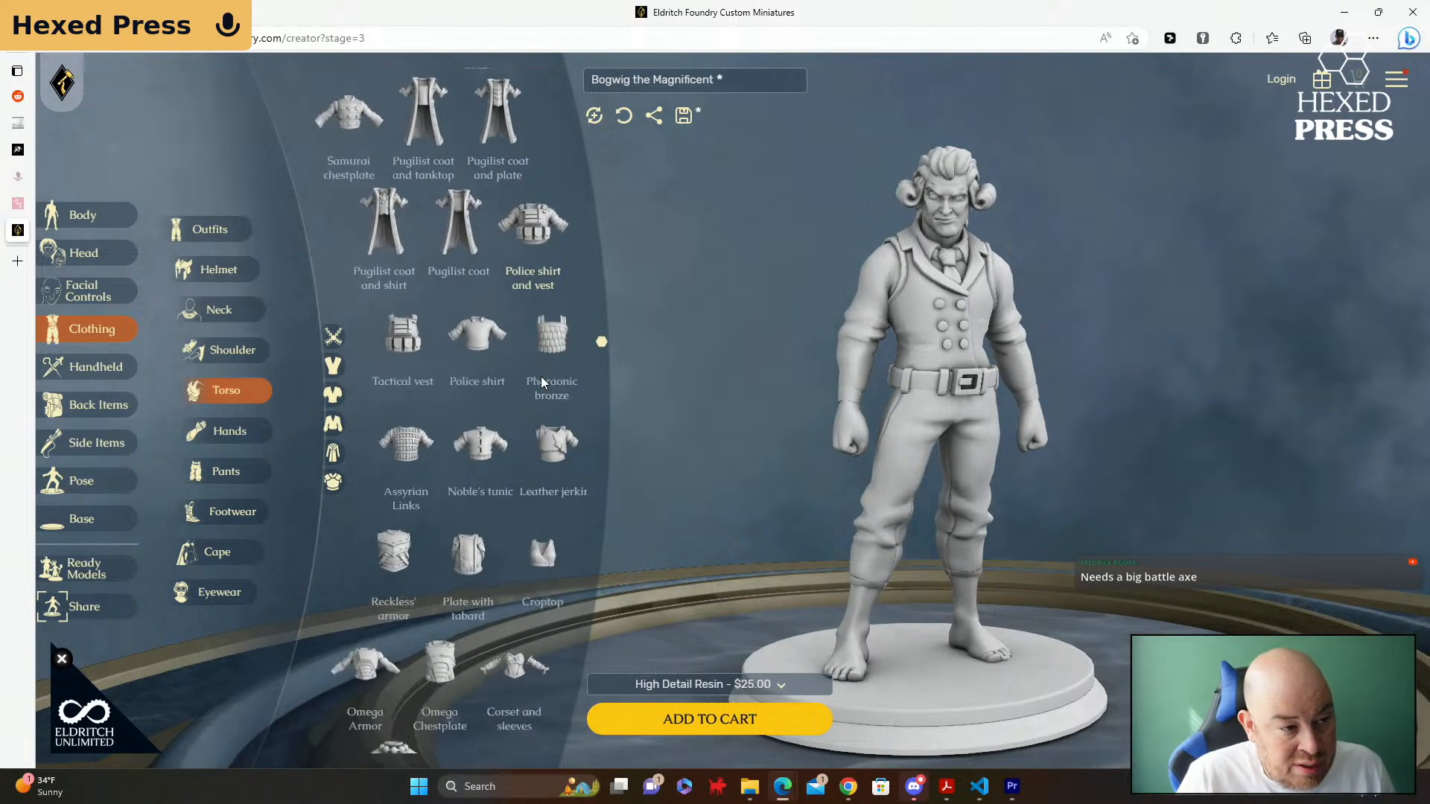
click(480, 451)
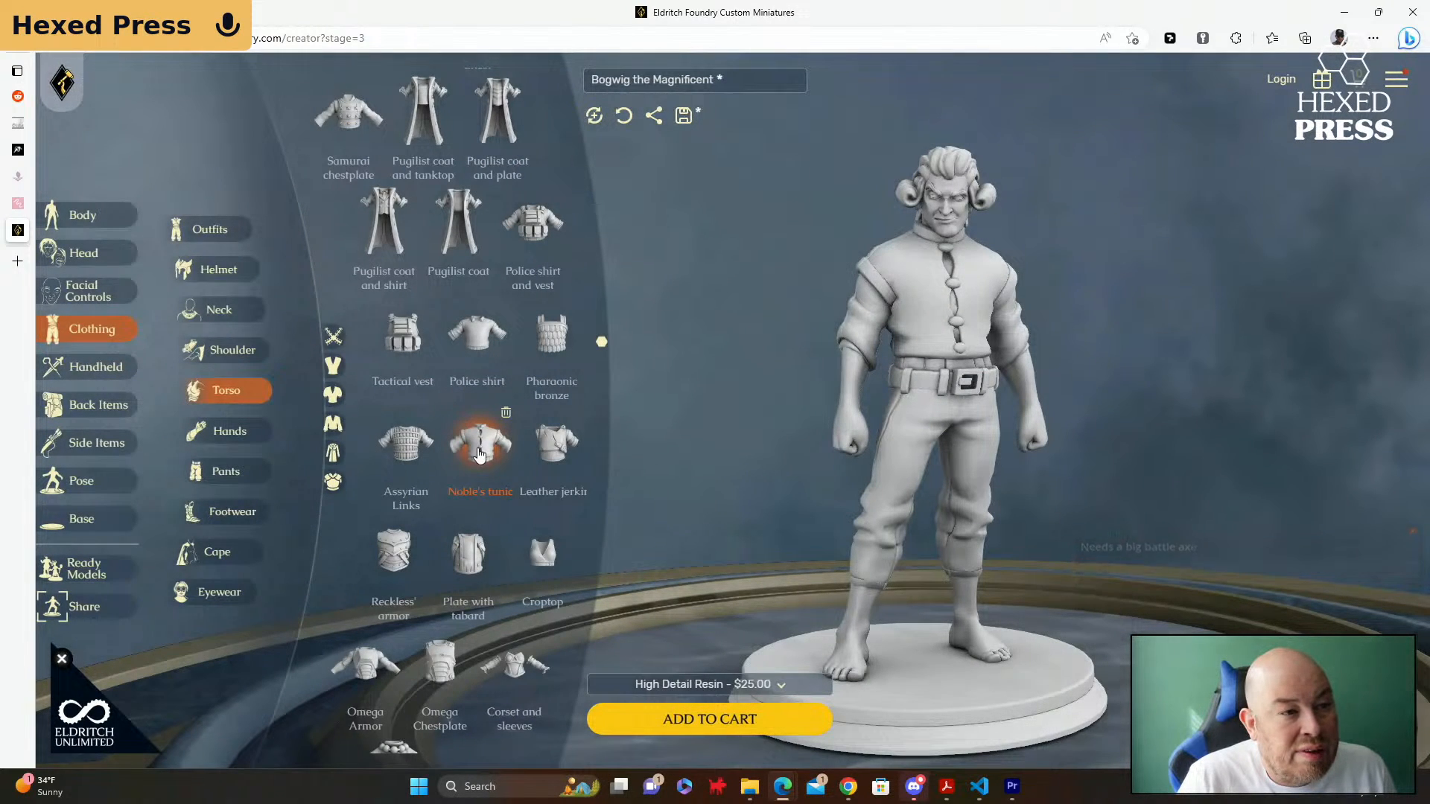
Step: Try the Wizard's low-cut on the figure's torso, switching back to the sleeved Noble's tunic
scroll(480, 454, down, 1)
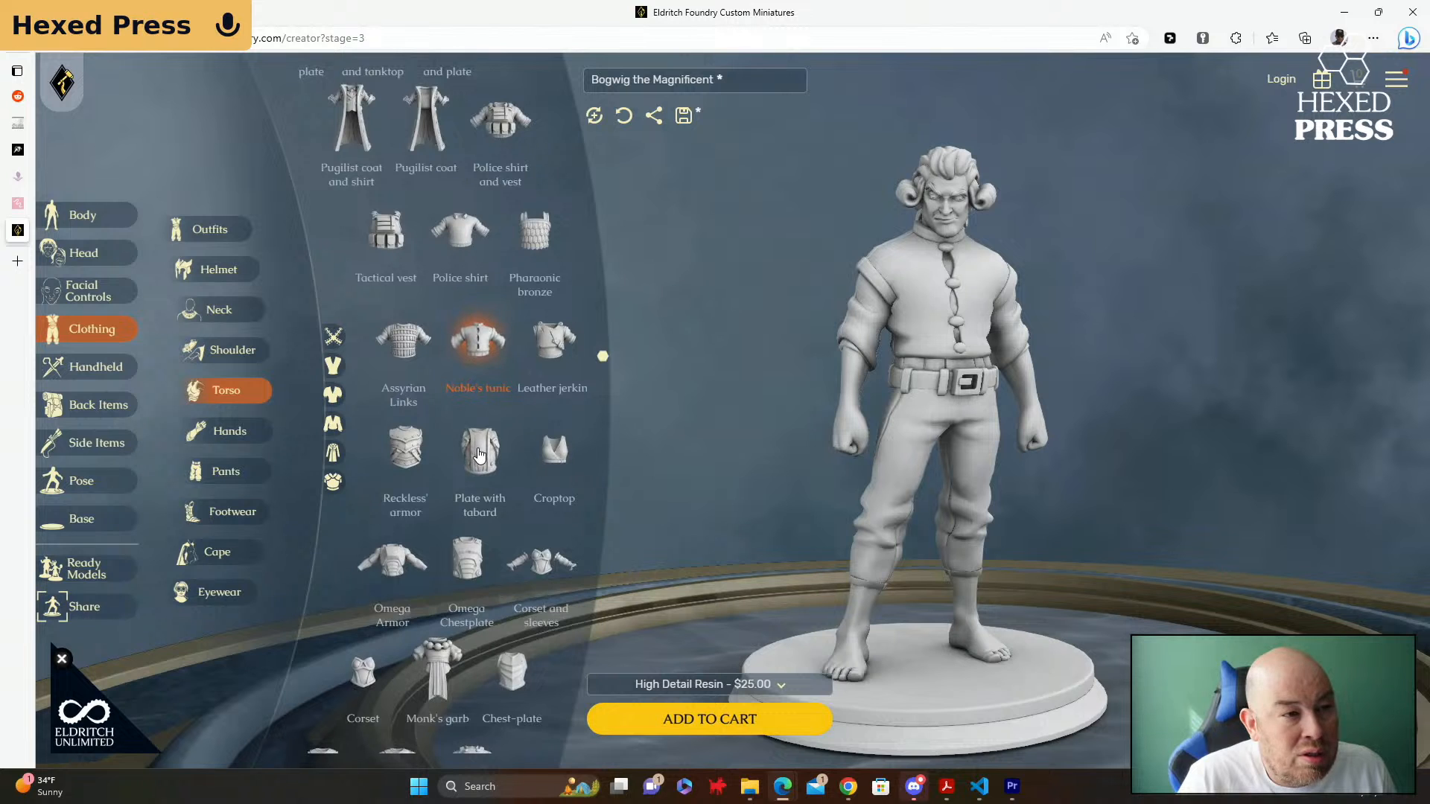
scroll(478, 454, down, 1)
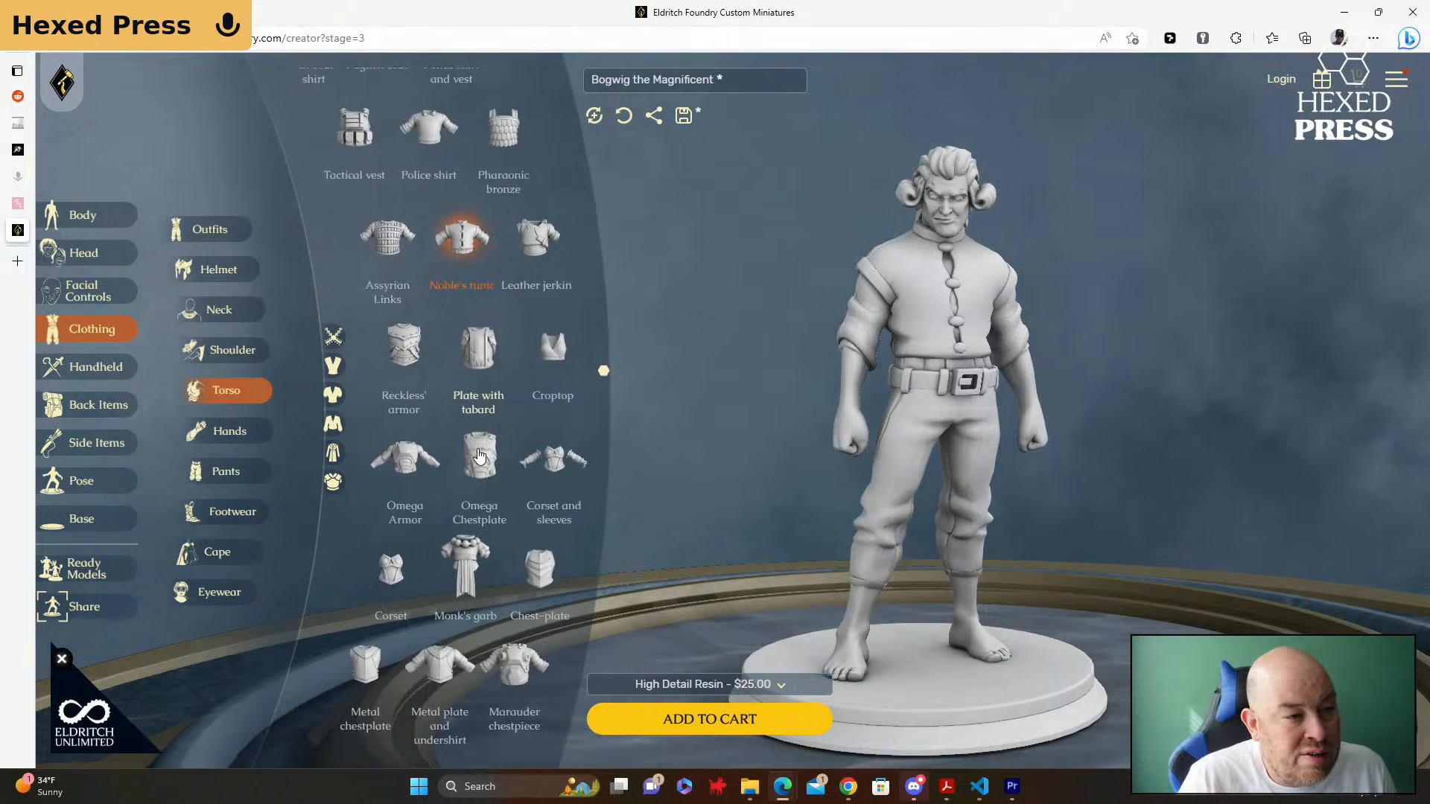
scroll(477, 458, down, 2)
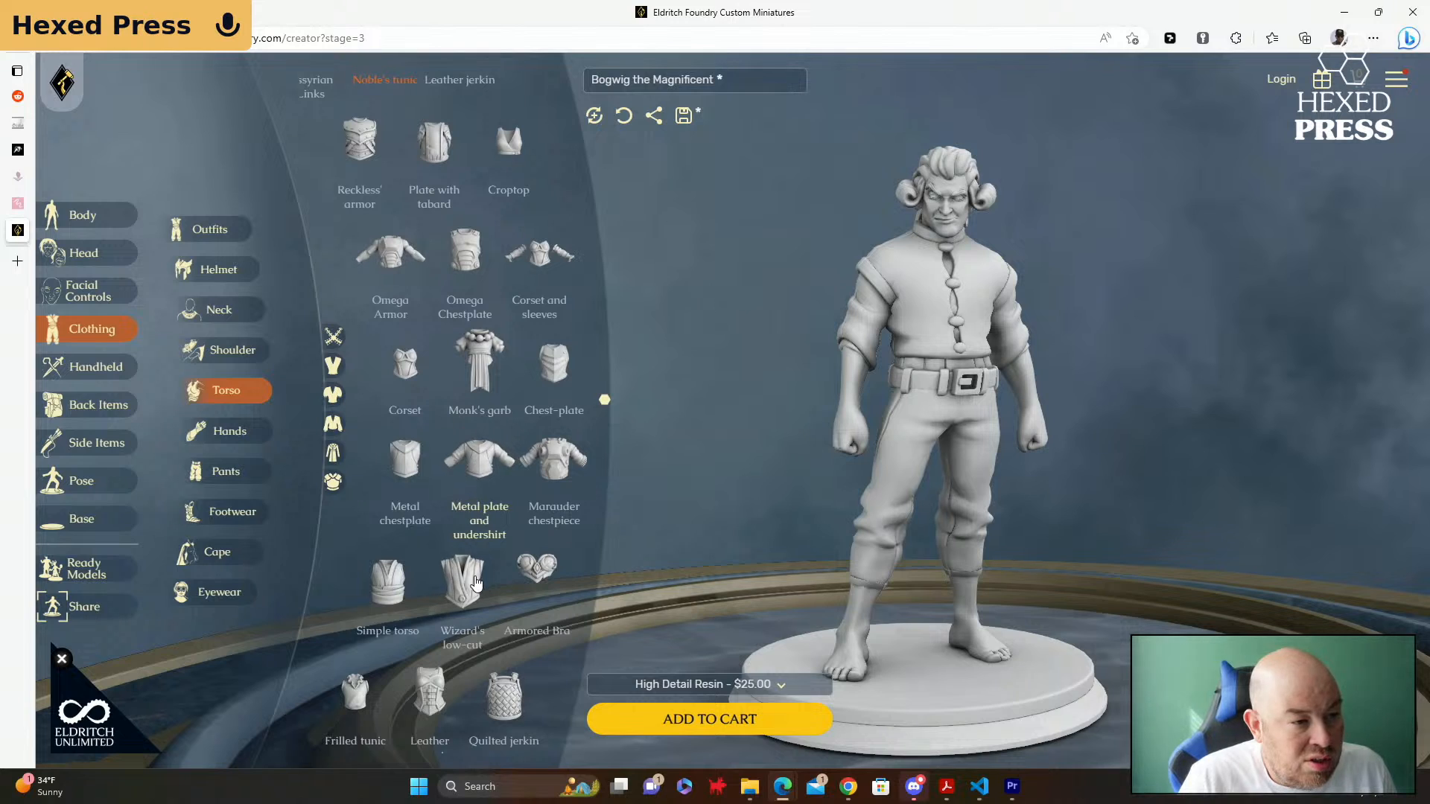
click(473, 586)
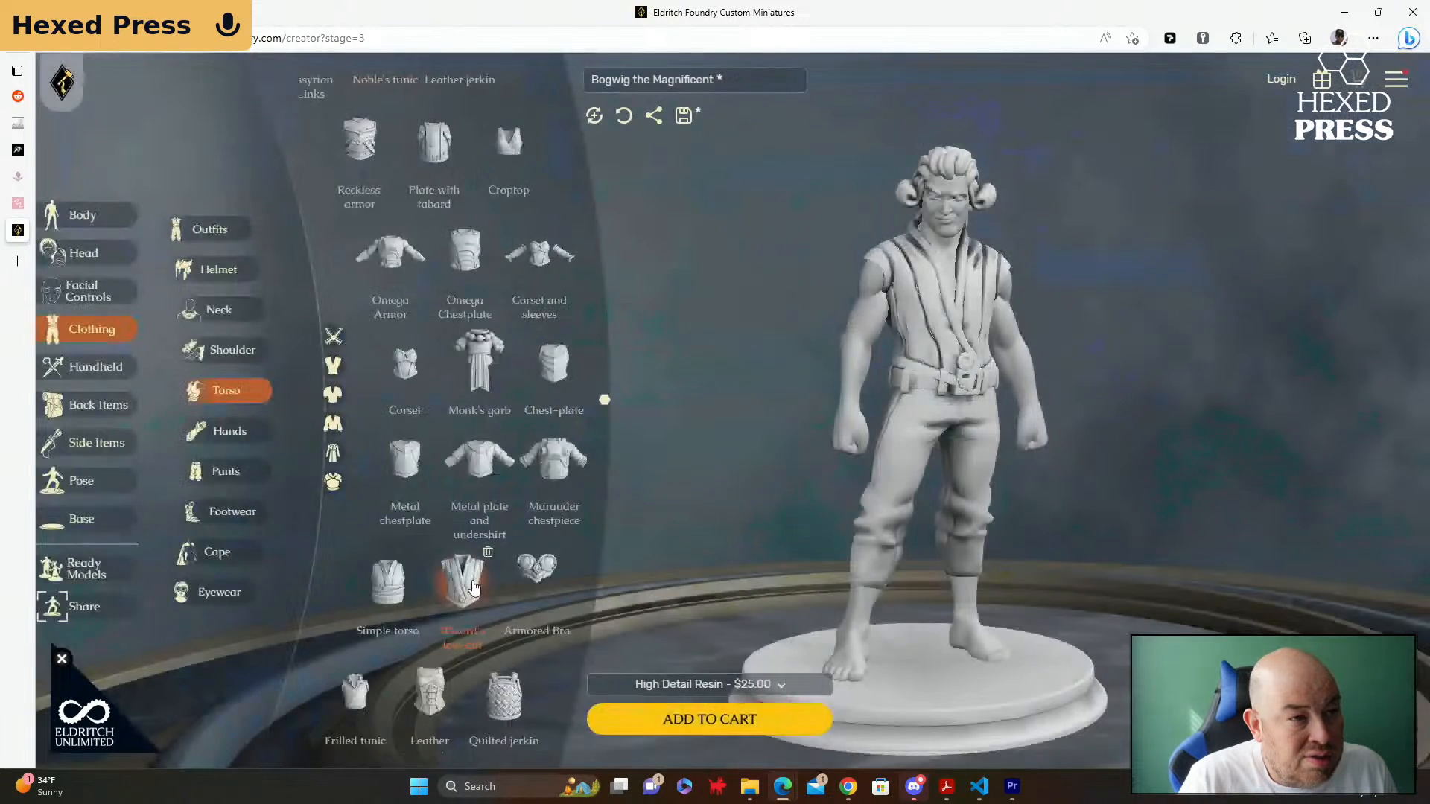
scroll(473, 587, up, 1)
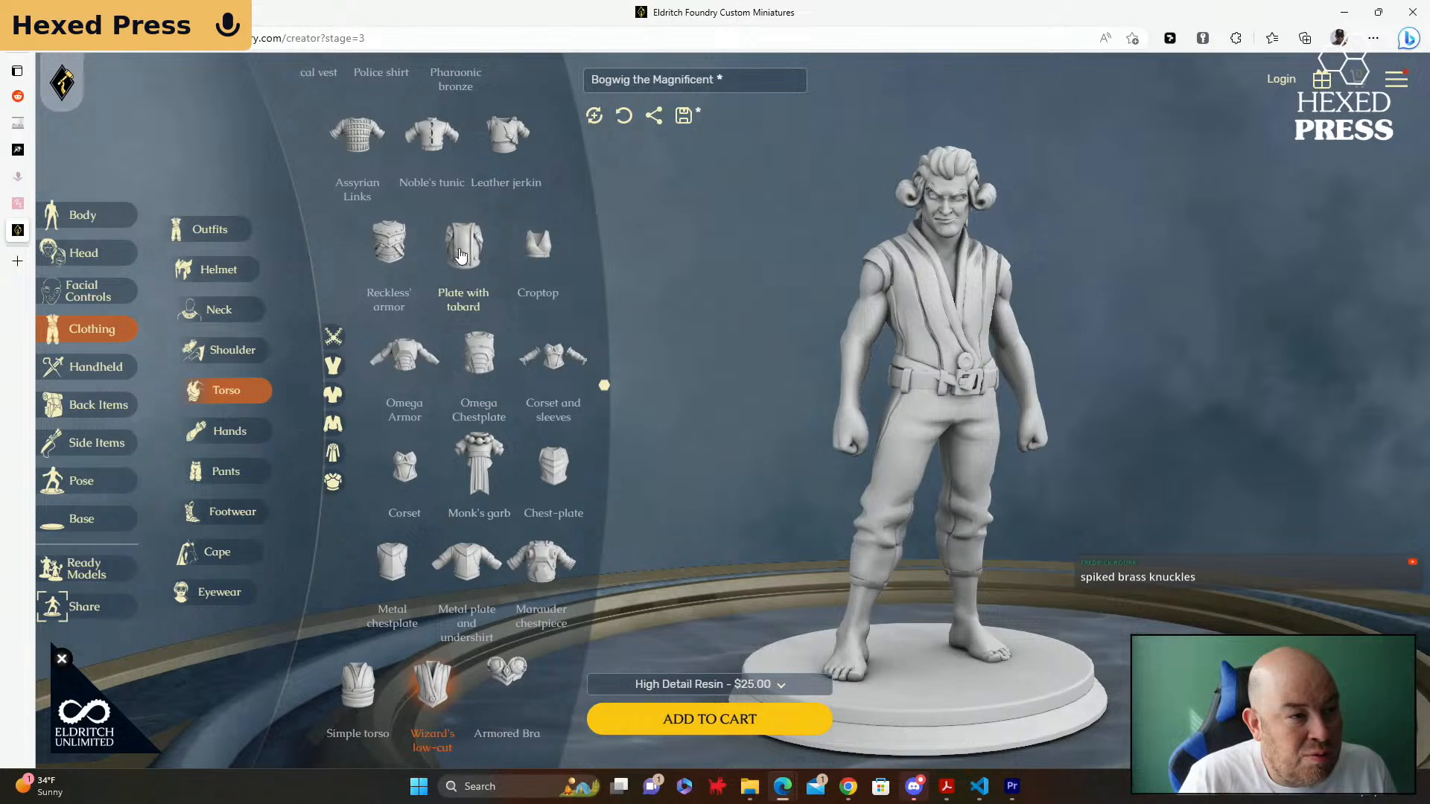
scroll(462, 261, up, 2)
click(488, 353)
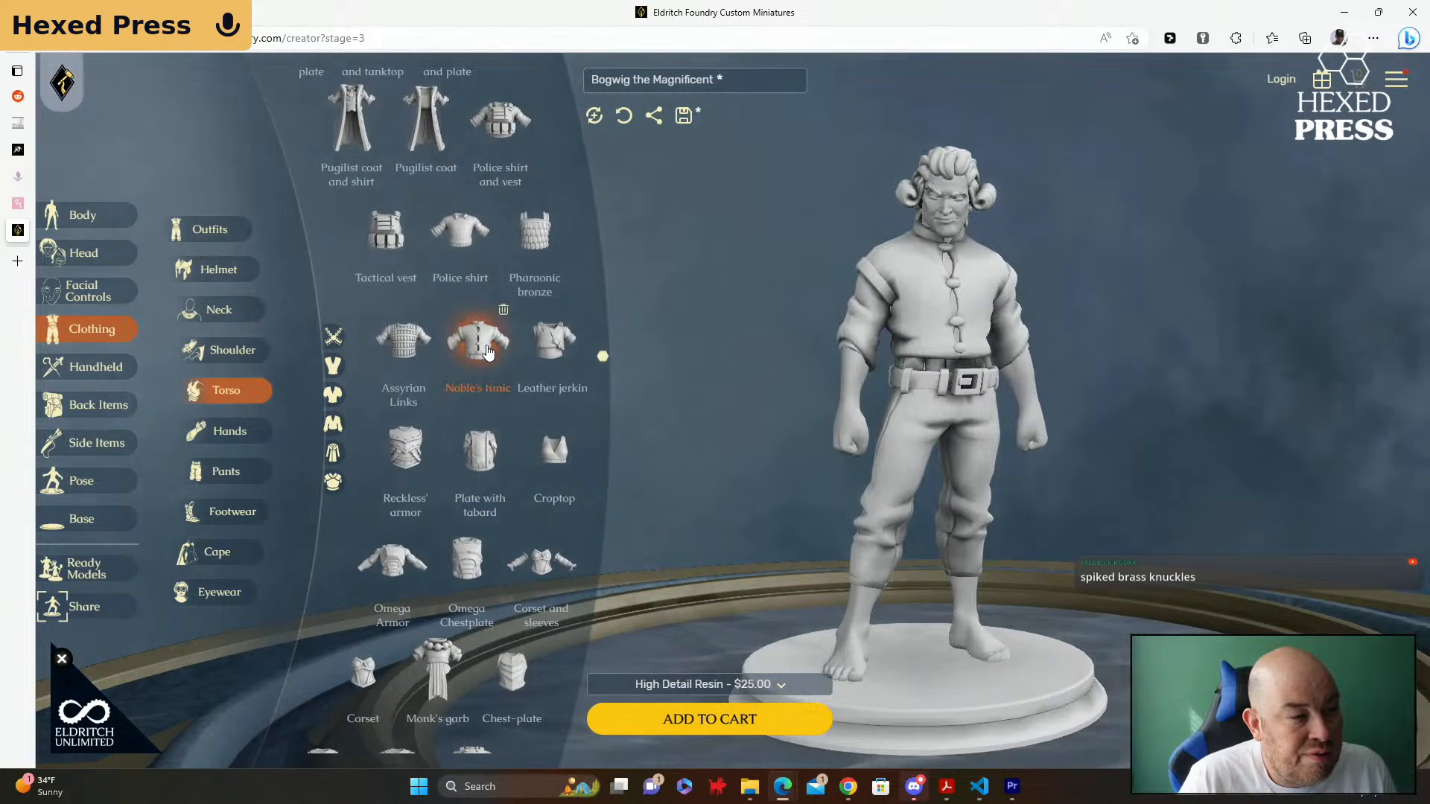
Step: Try the Frilled tunic on the figure's torso
scroll(488, 353, down, 4)
scroll(488, 352, down, 1)
scroll(481, 435, down, 1)
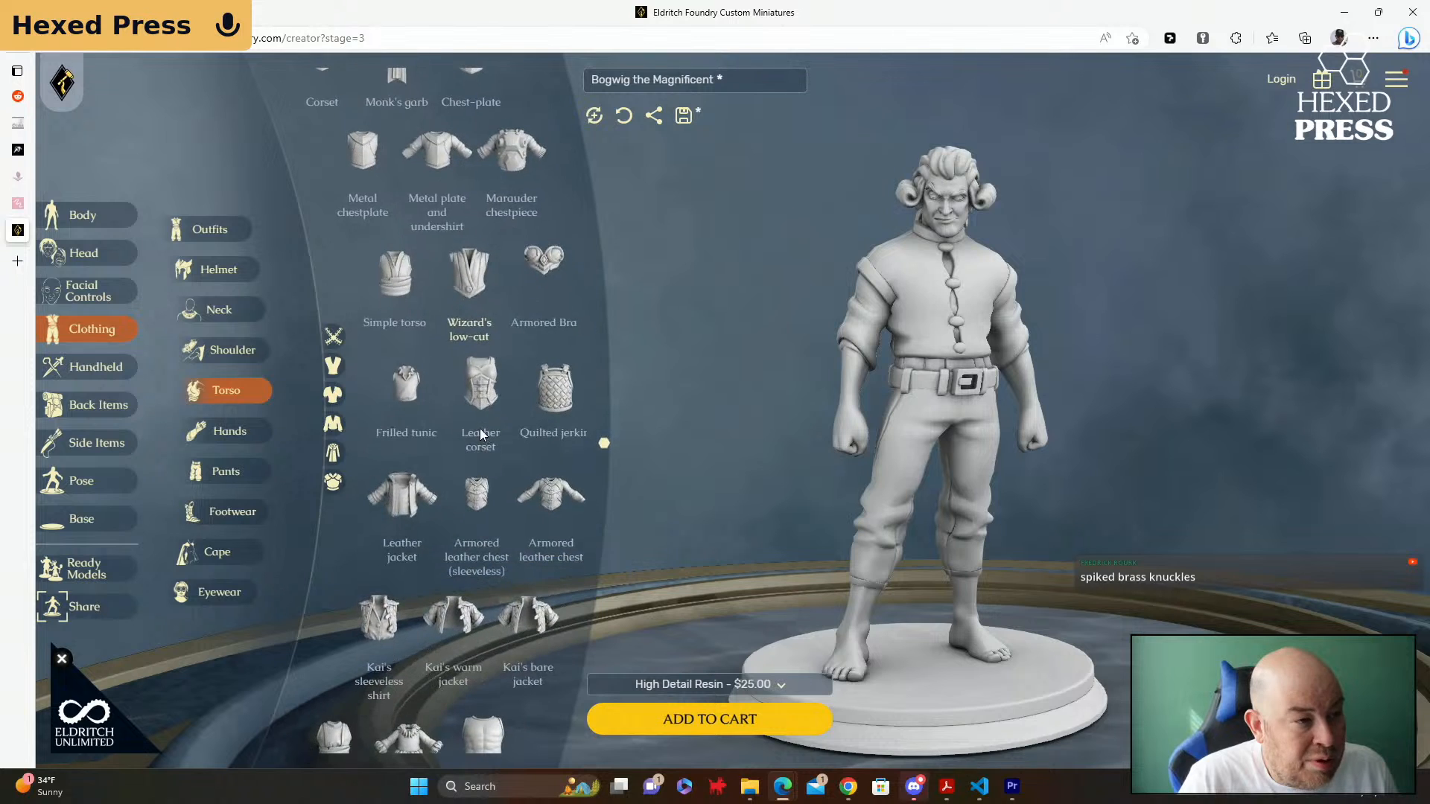
click(404, 391)
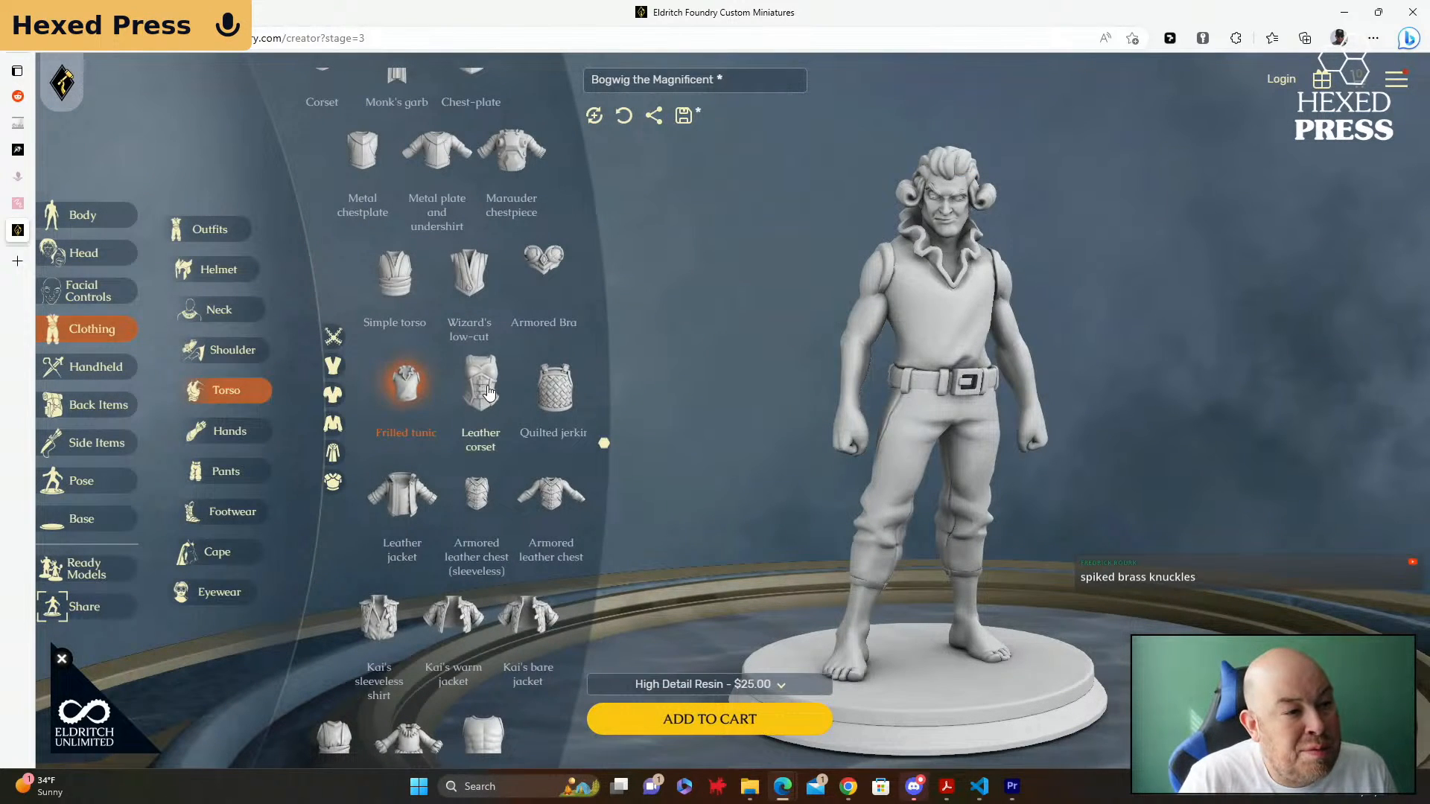
Step: Try the Winged chest-piece and the sleeveless Noble's tunic on the figure's torso
scroll(487, 390, down, 3)
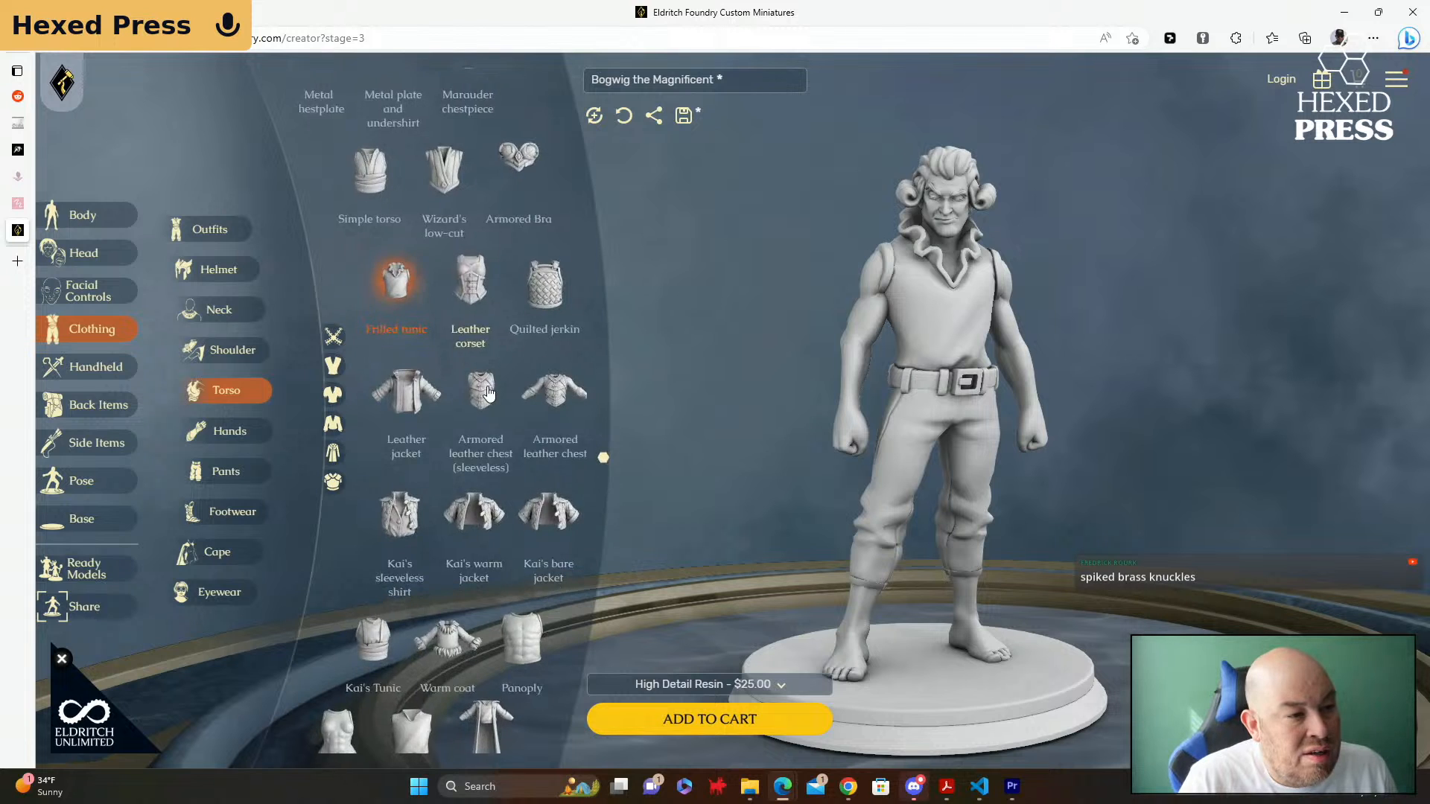
scroll(488, 392, down, 2)
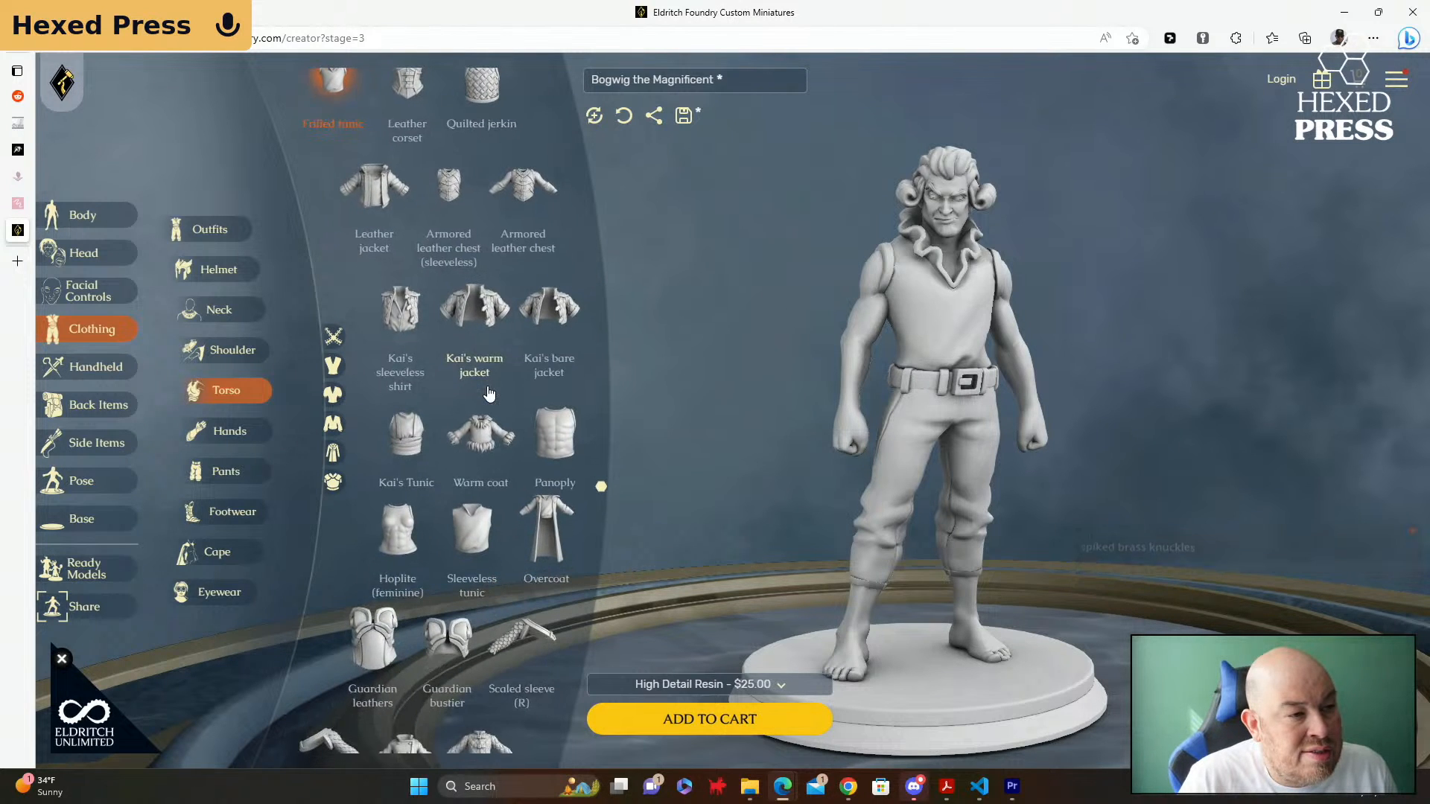
scroll(487, 386, down, 2)
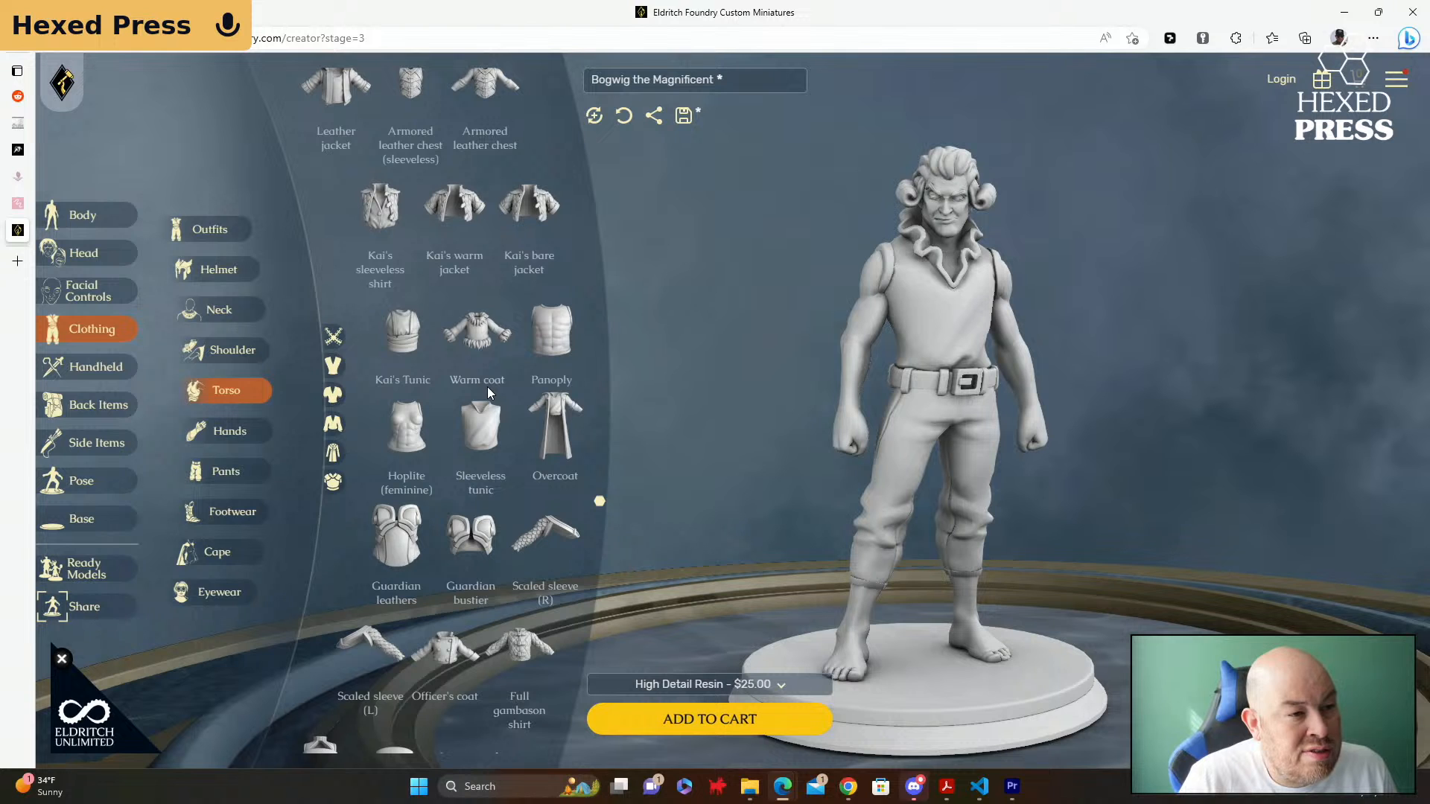
scroll(487, 387, down, 2)
scroll(487, 386, down, 8)
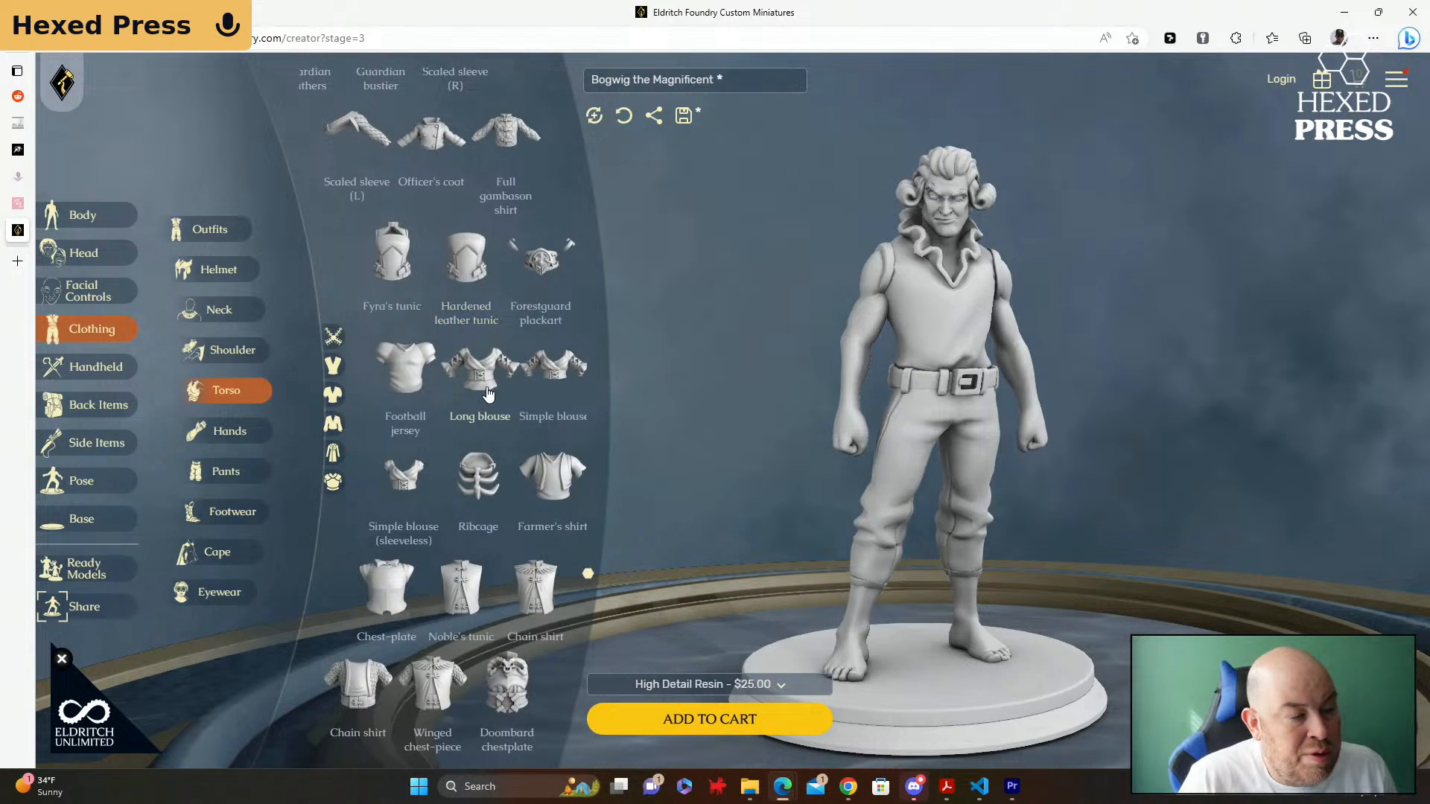
scroll(485, 393, down, 2)
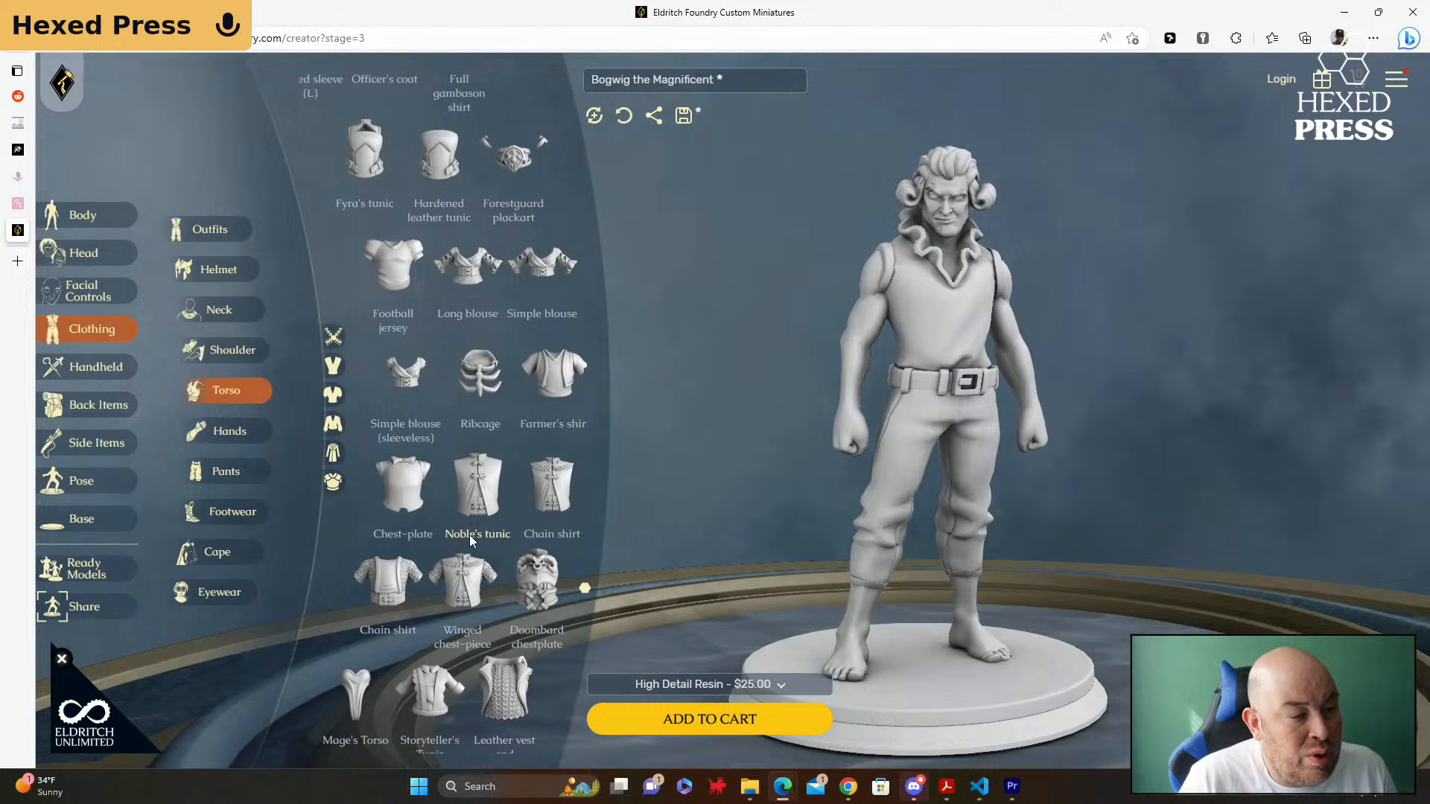
click(464, 578)
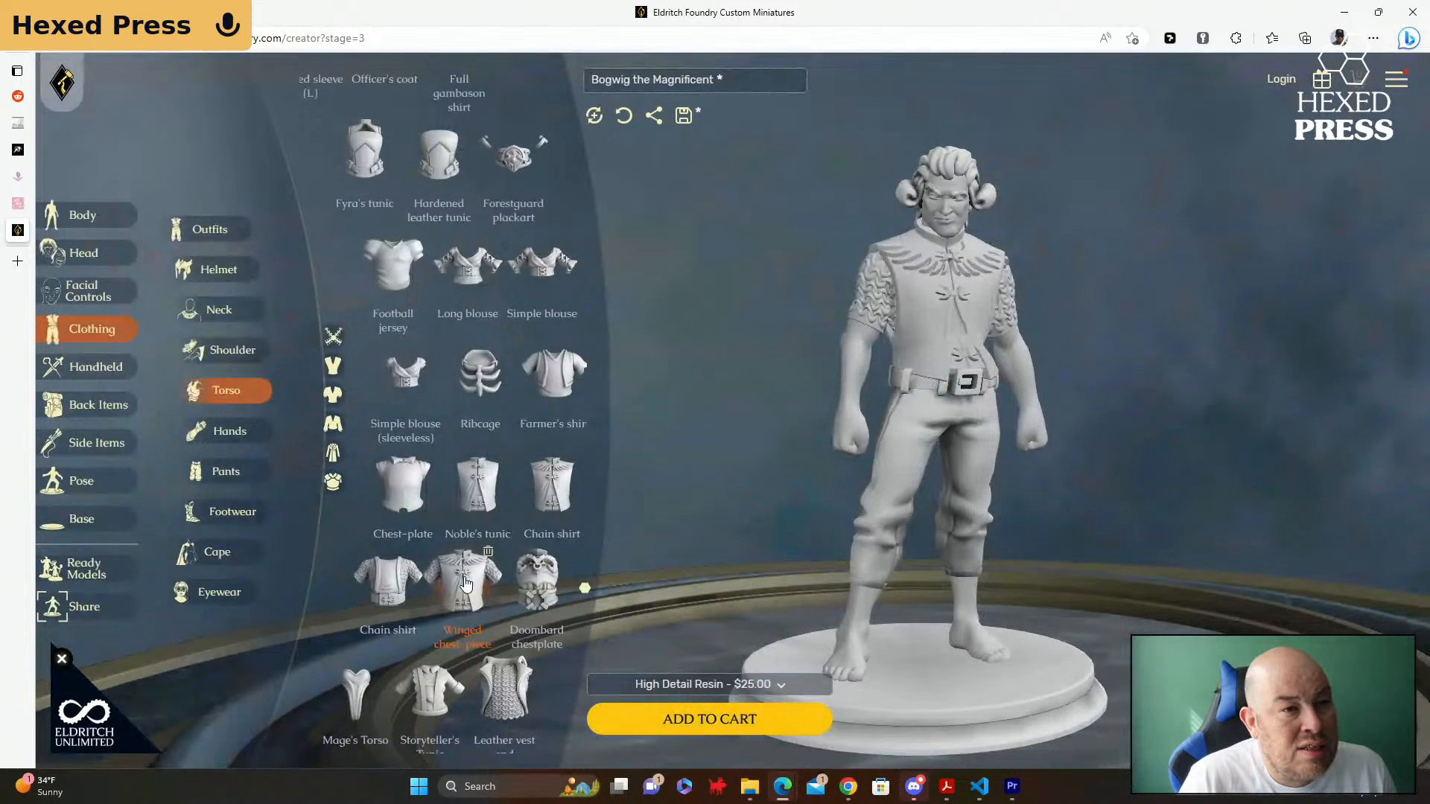
click(477, 495)
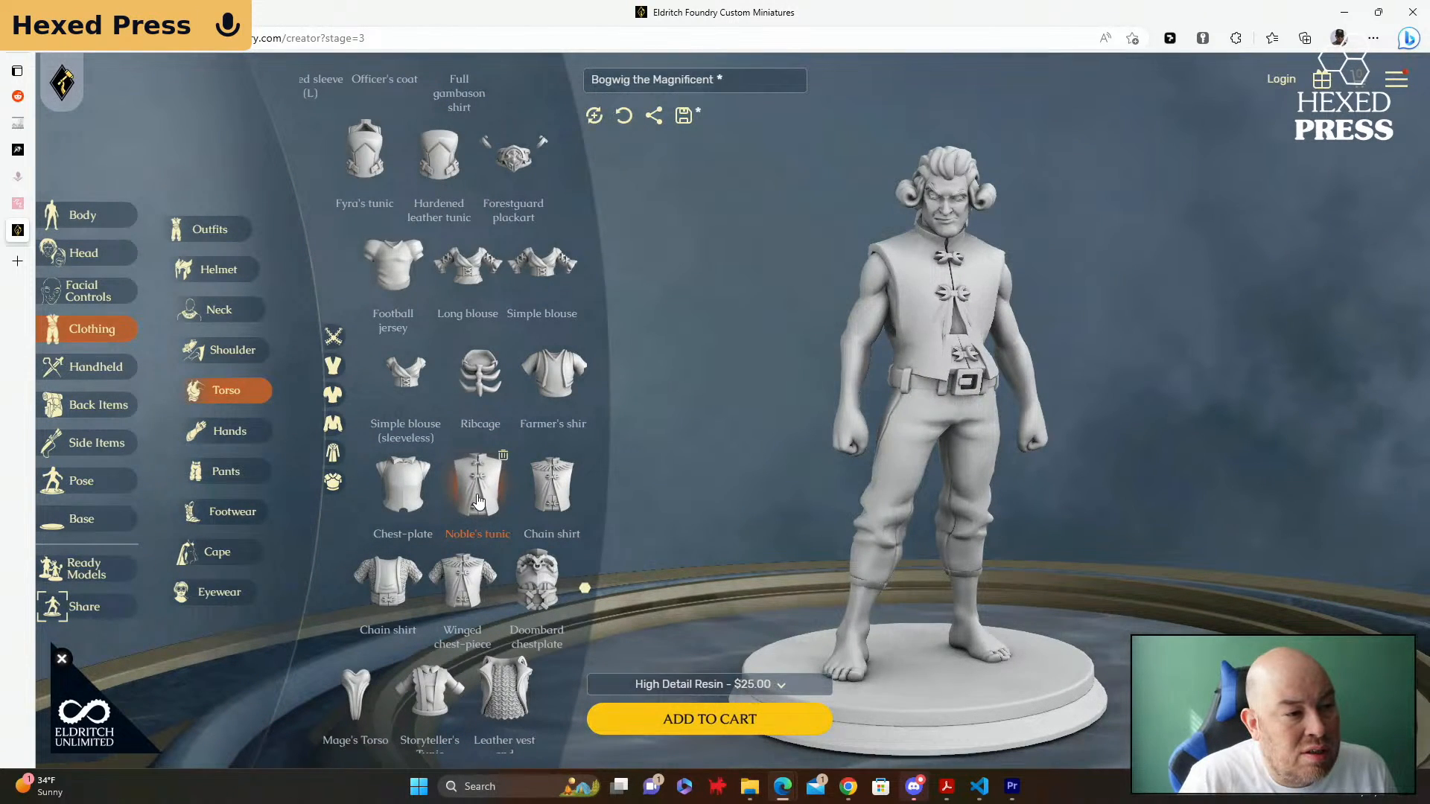
Step: Try the Storyteller's Tunic and the Ornate Pharaonic torso on the figure, undoing the Ornate Pharaonic torso
scroll(477, 501, down, 2)
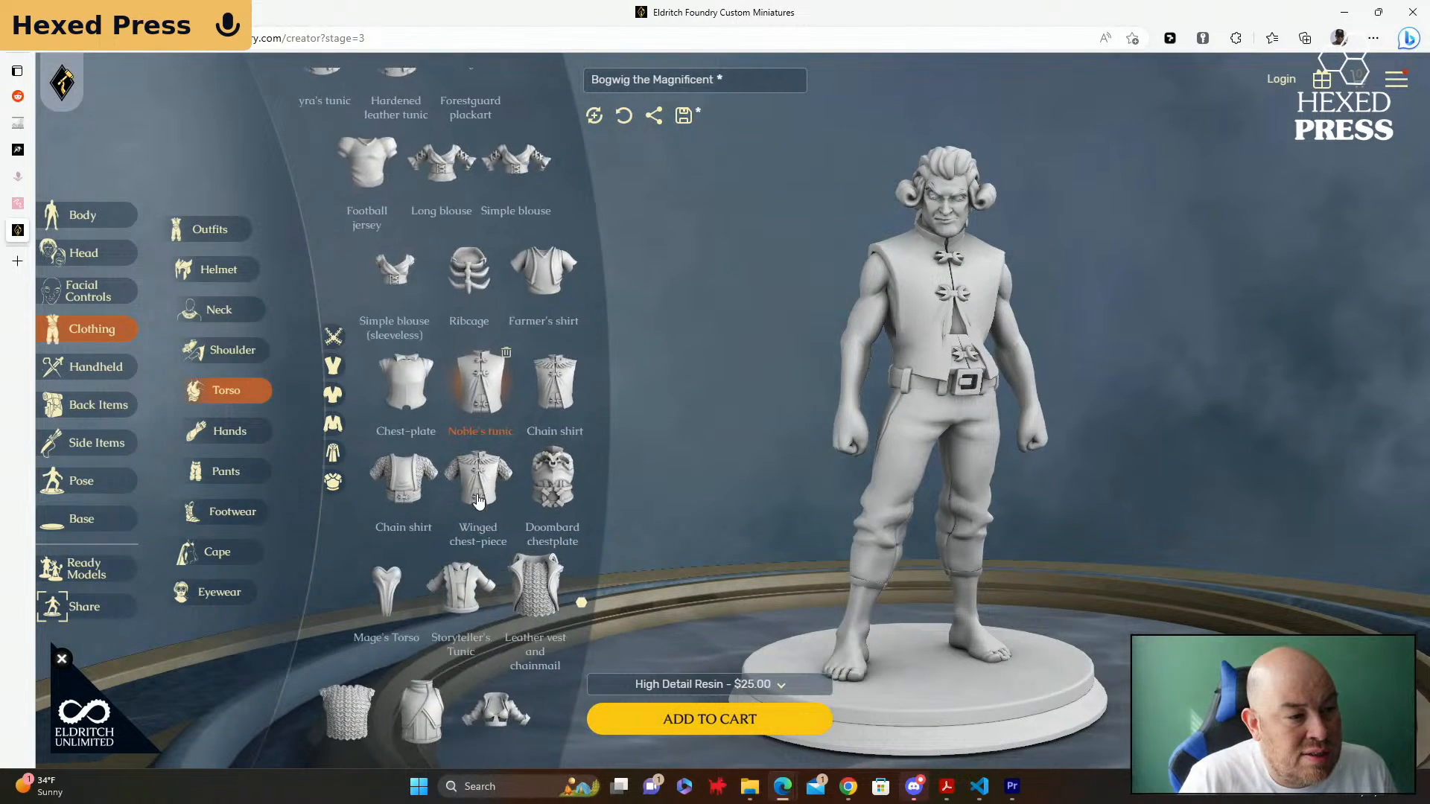
click(471, 596)
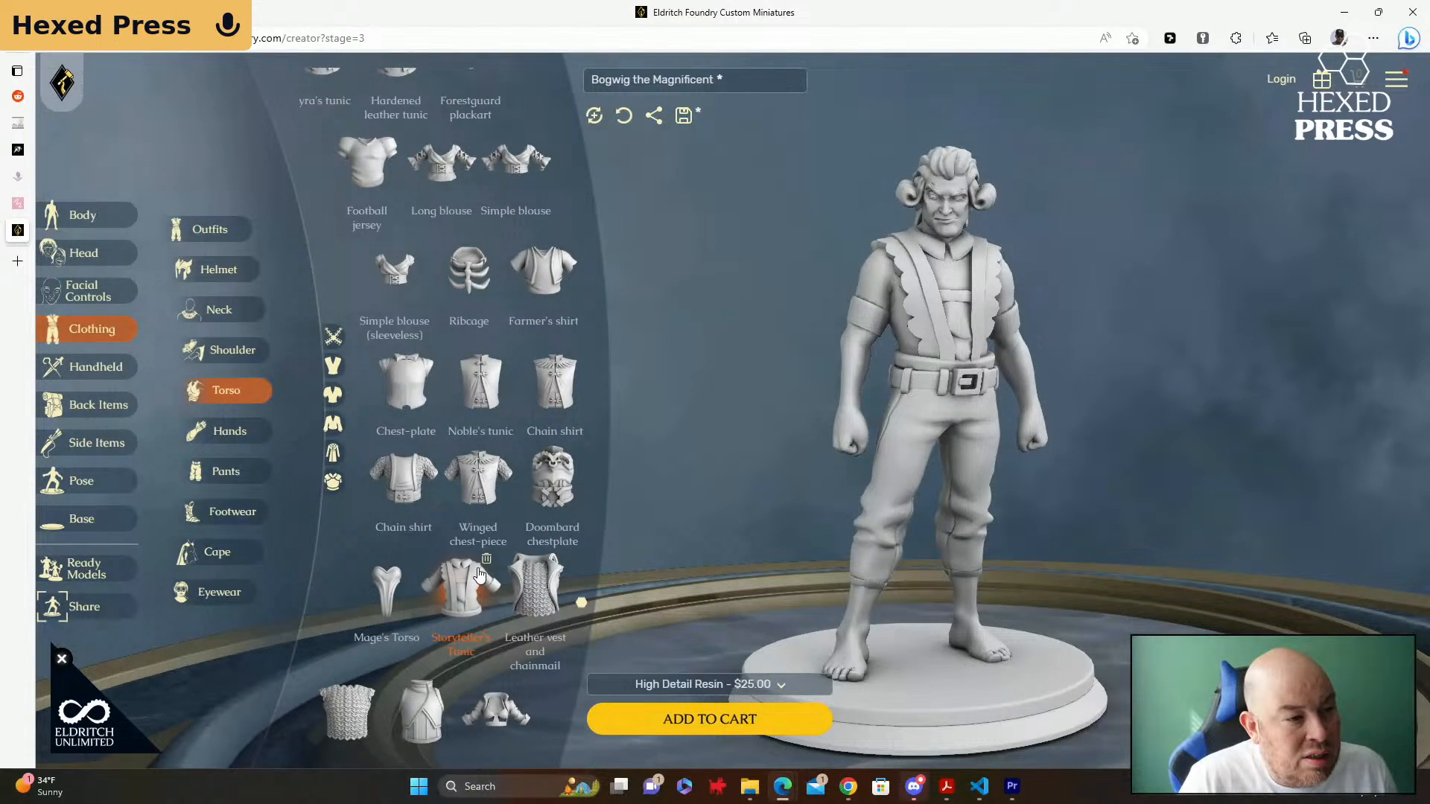
scroll(481, 520, down, 2)
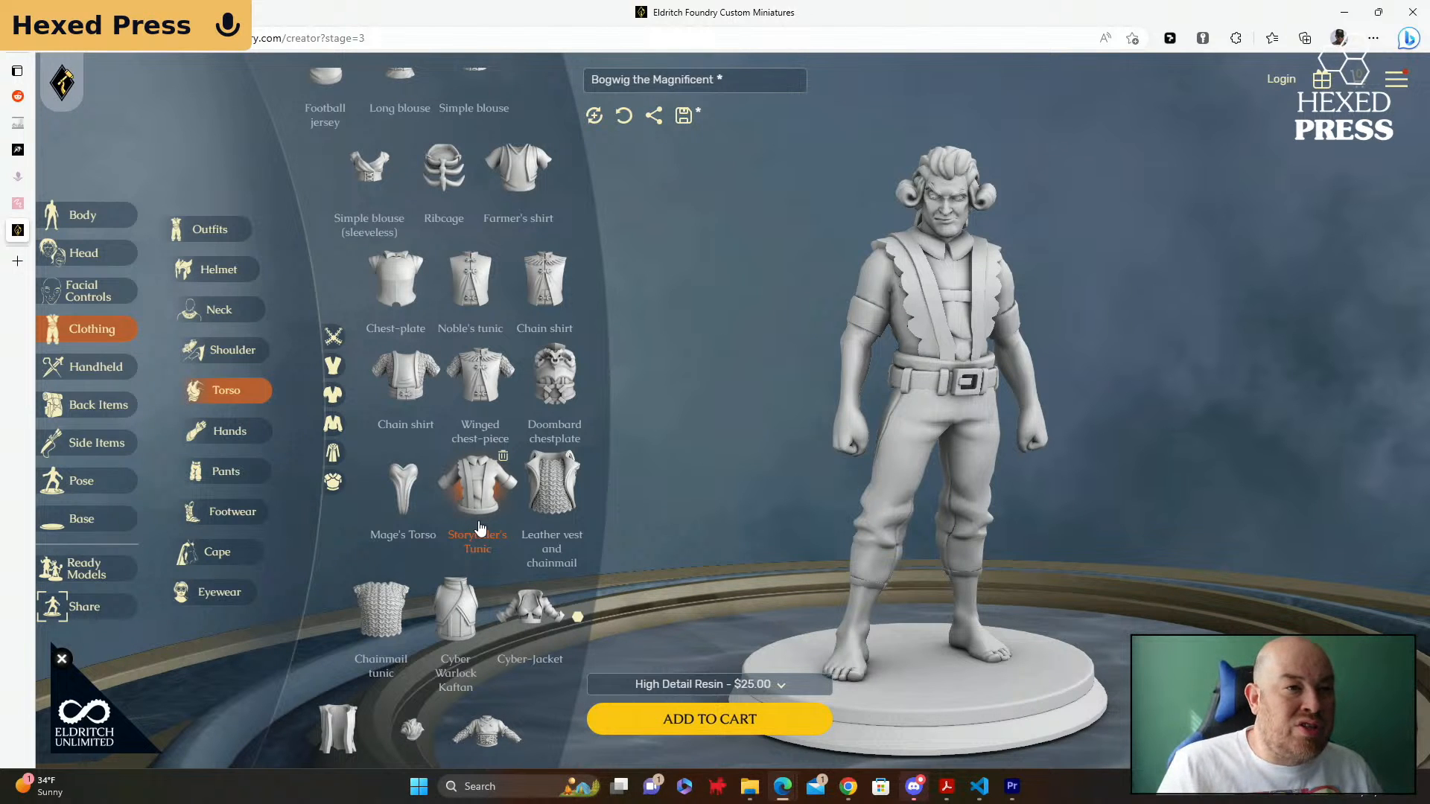
scroll(478, 527, down, 3)
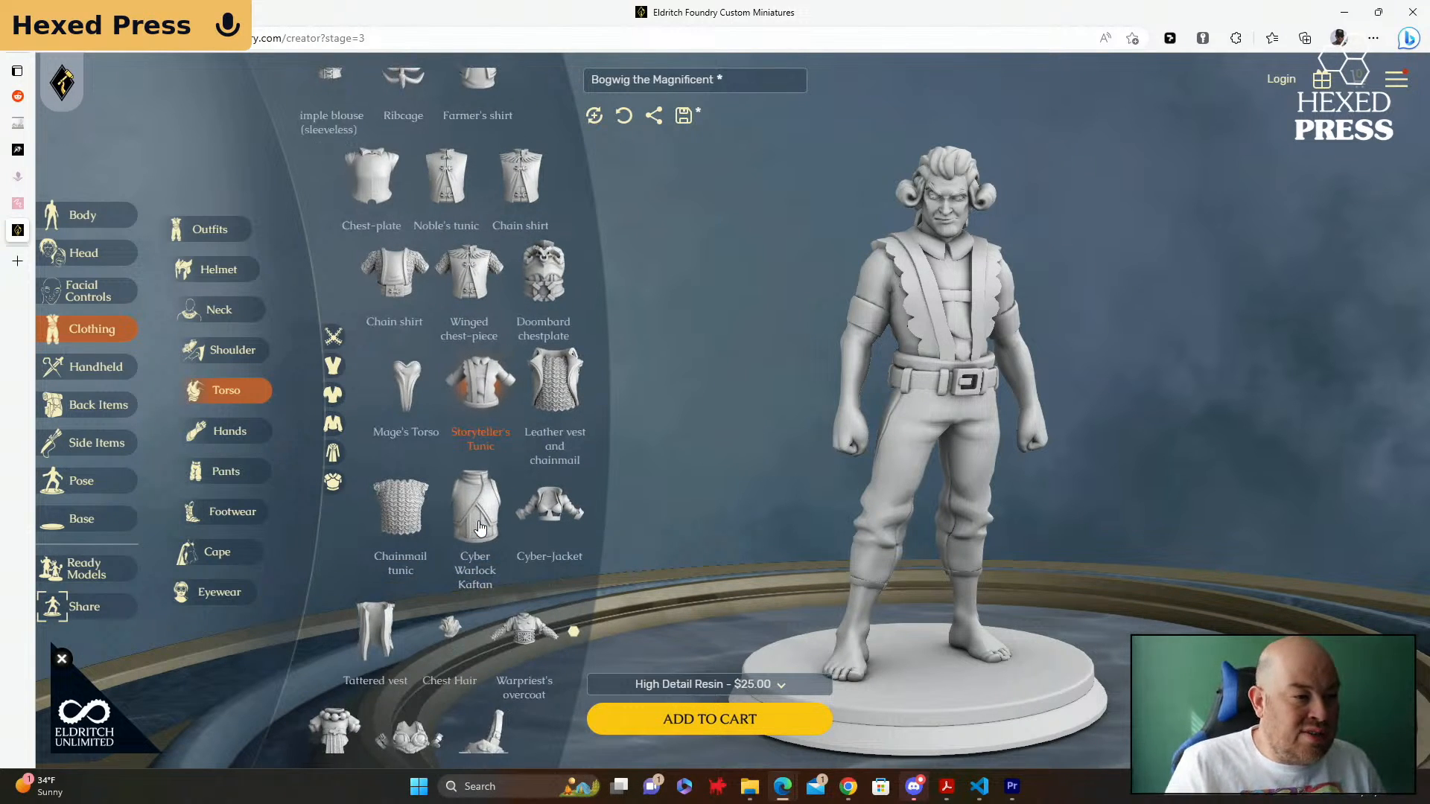
scroll(479, 527, down, 2)
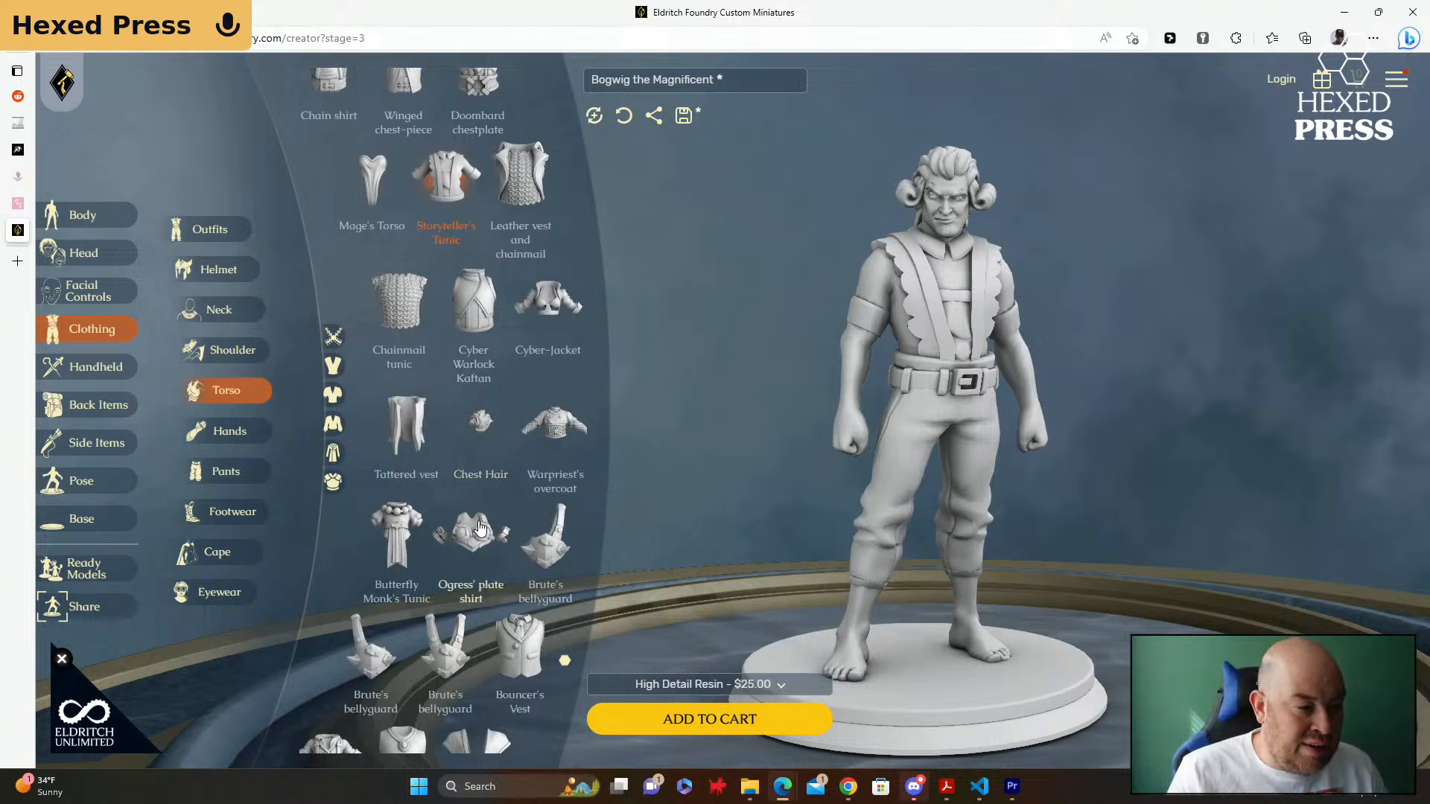
scroll(479, 527, down, 2)
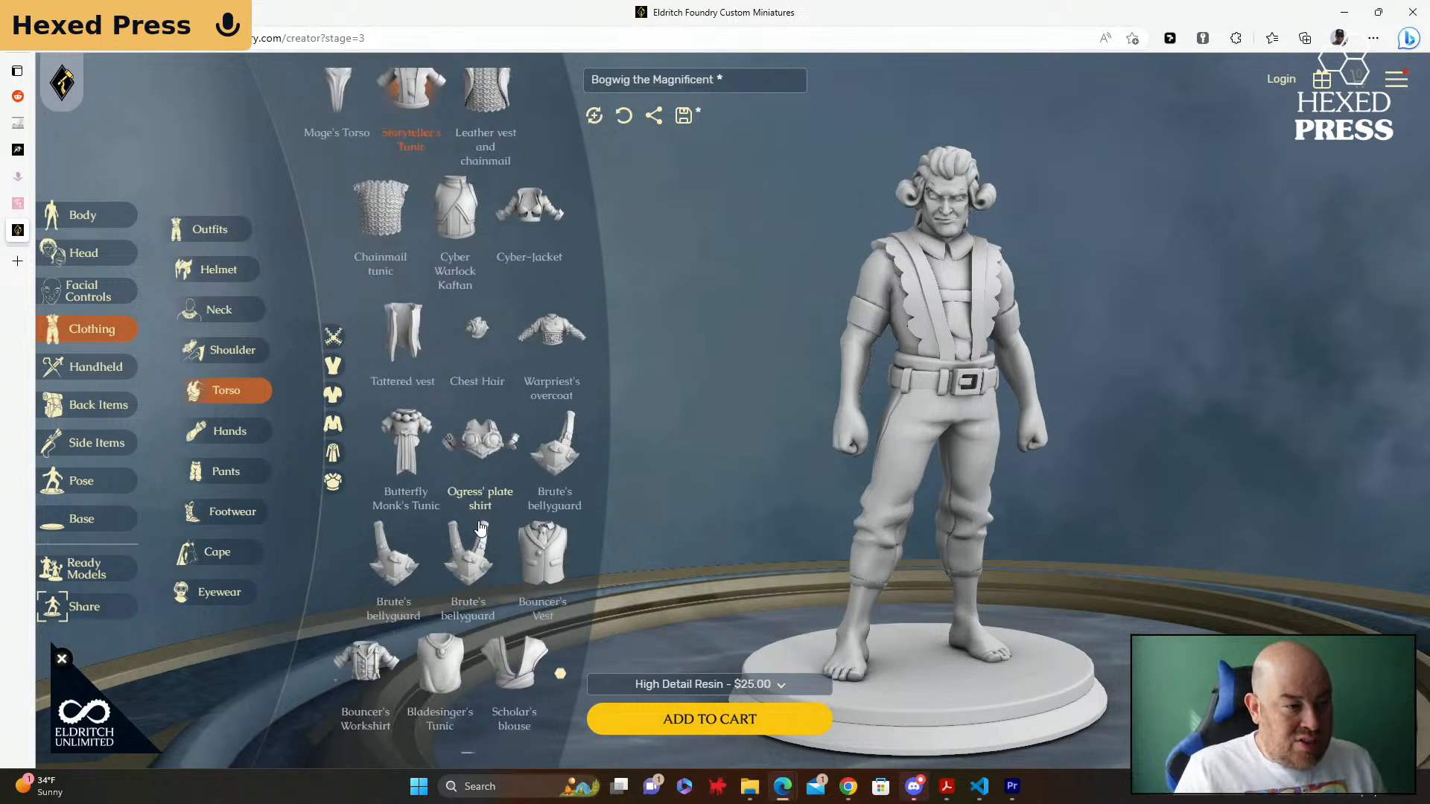
scroll(479, 555, down, 2)
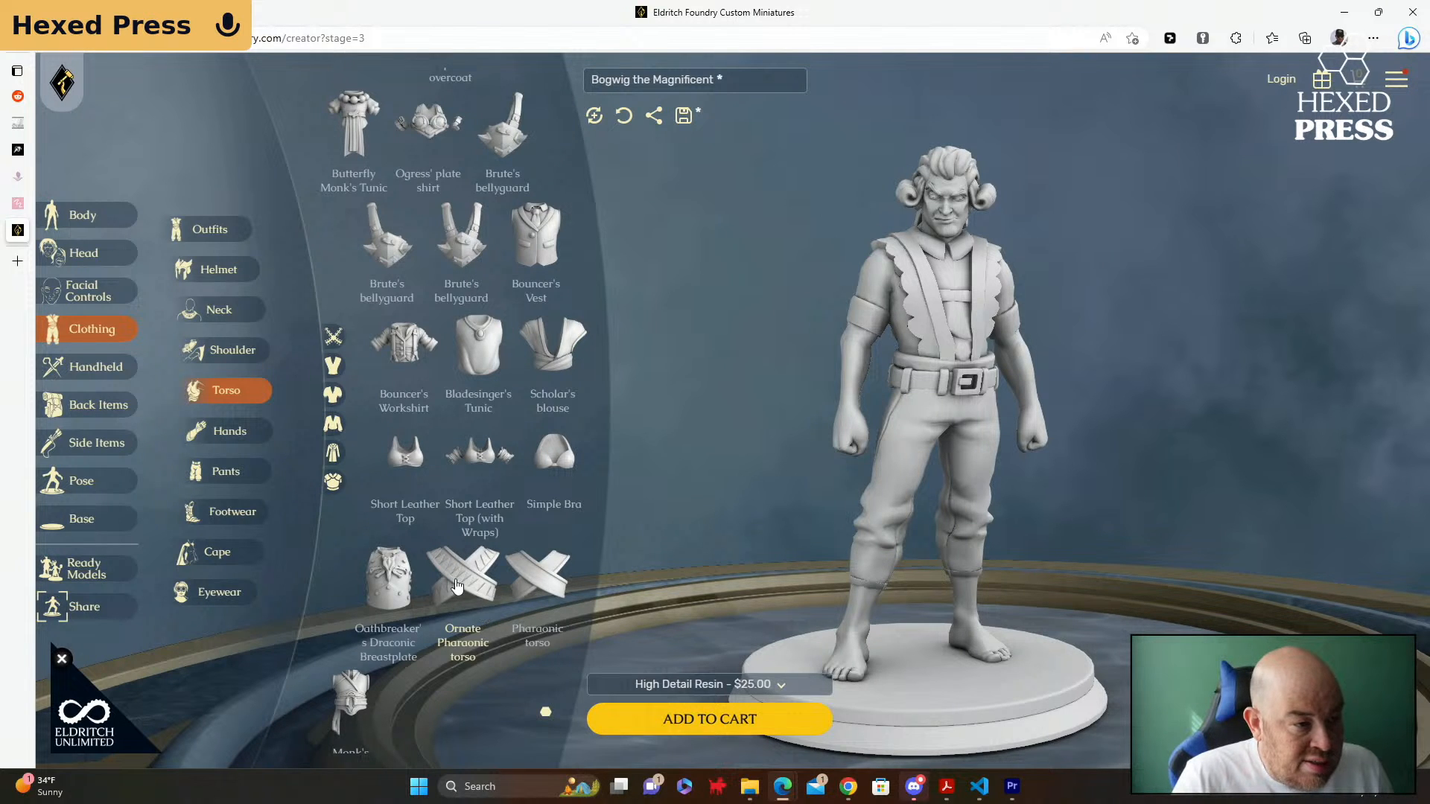
click(454, 579)
scroll(477, 566, up, 3)
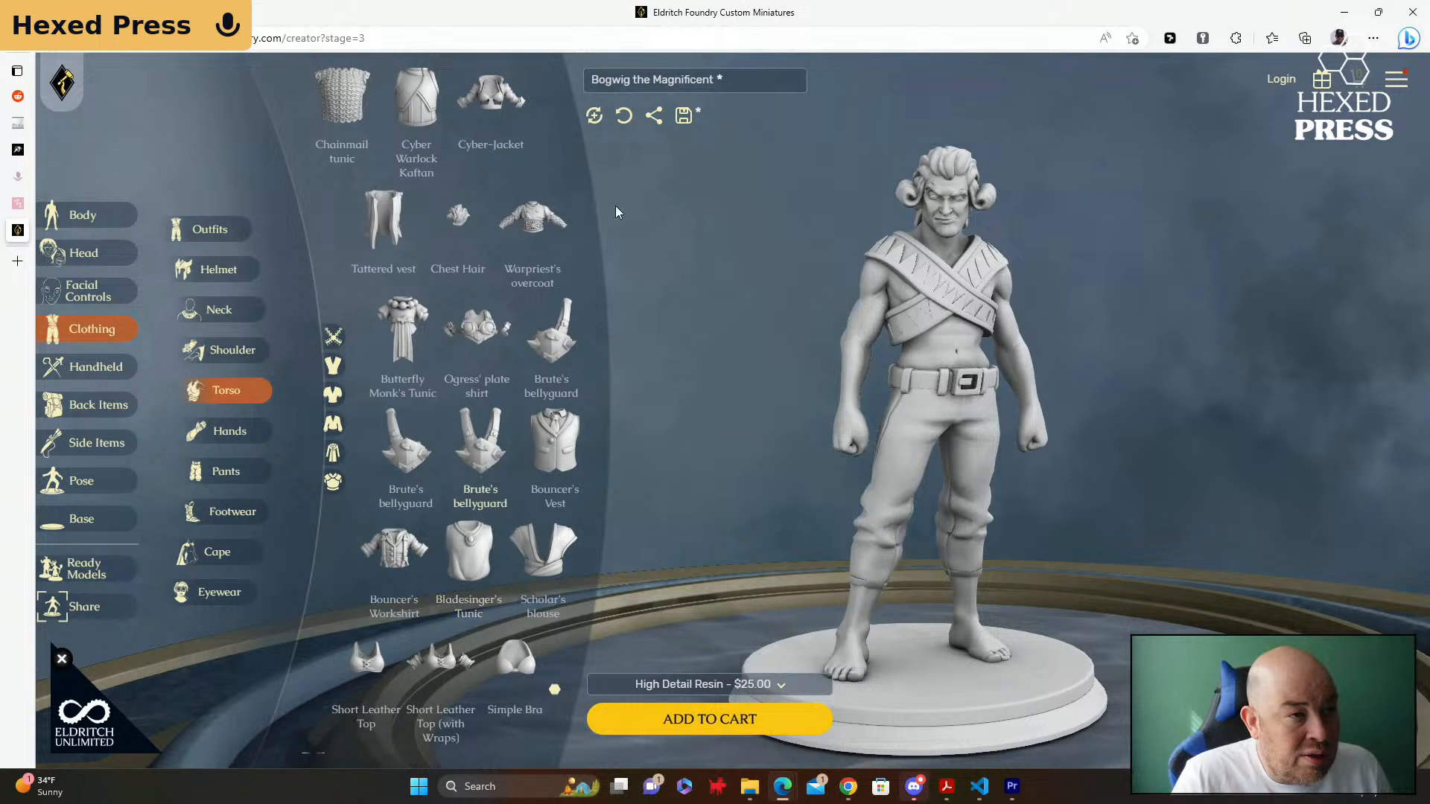
click(625, 117)
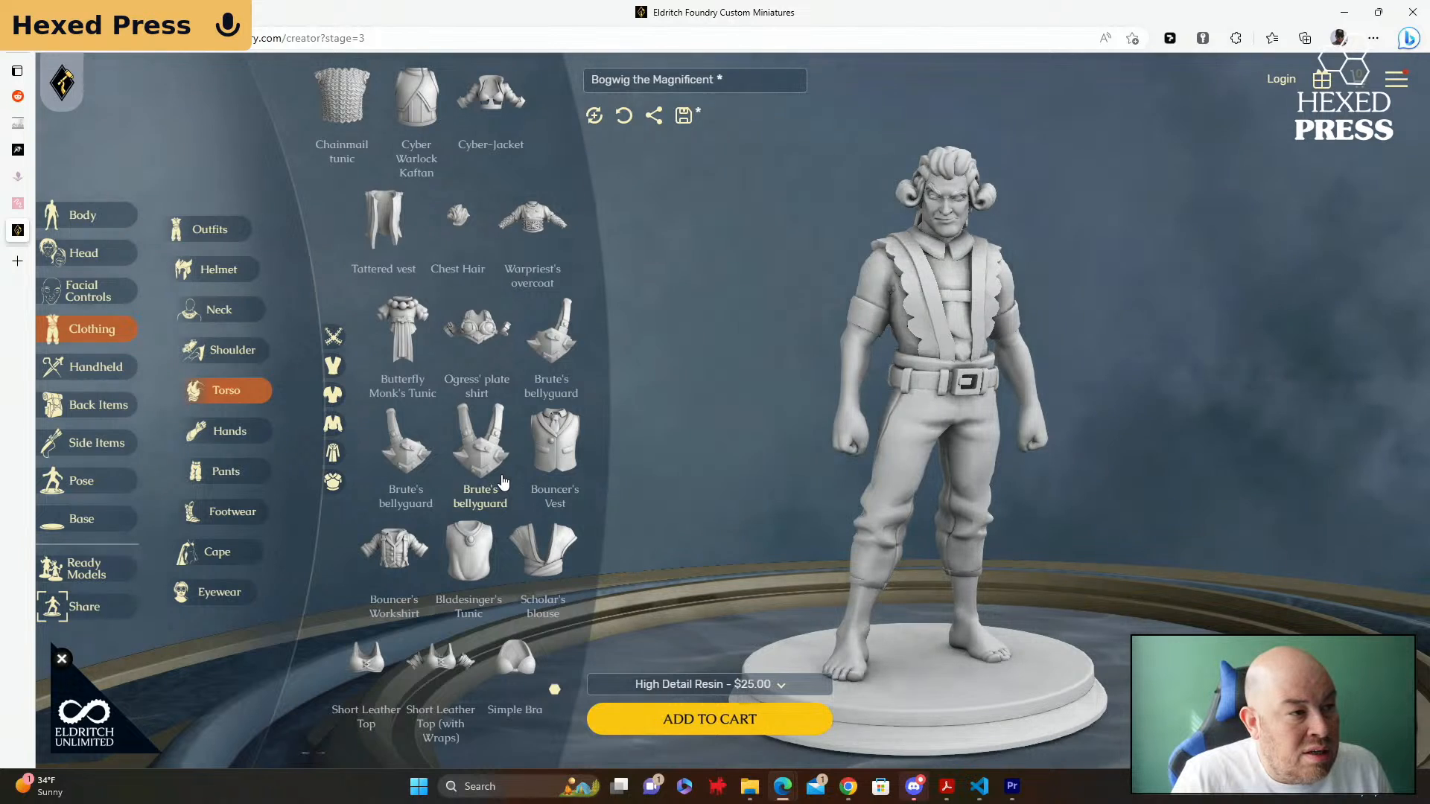
Step: Put the sleeveless Noble's tunic back on the figure's torso in place of the Storyteller's Tunic
scroll(502, 481, up, 1)
scroll(502, 481, up, 1)
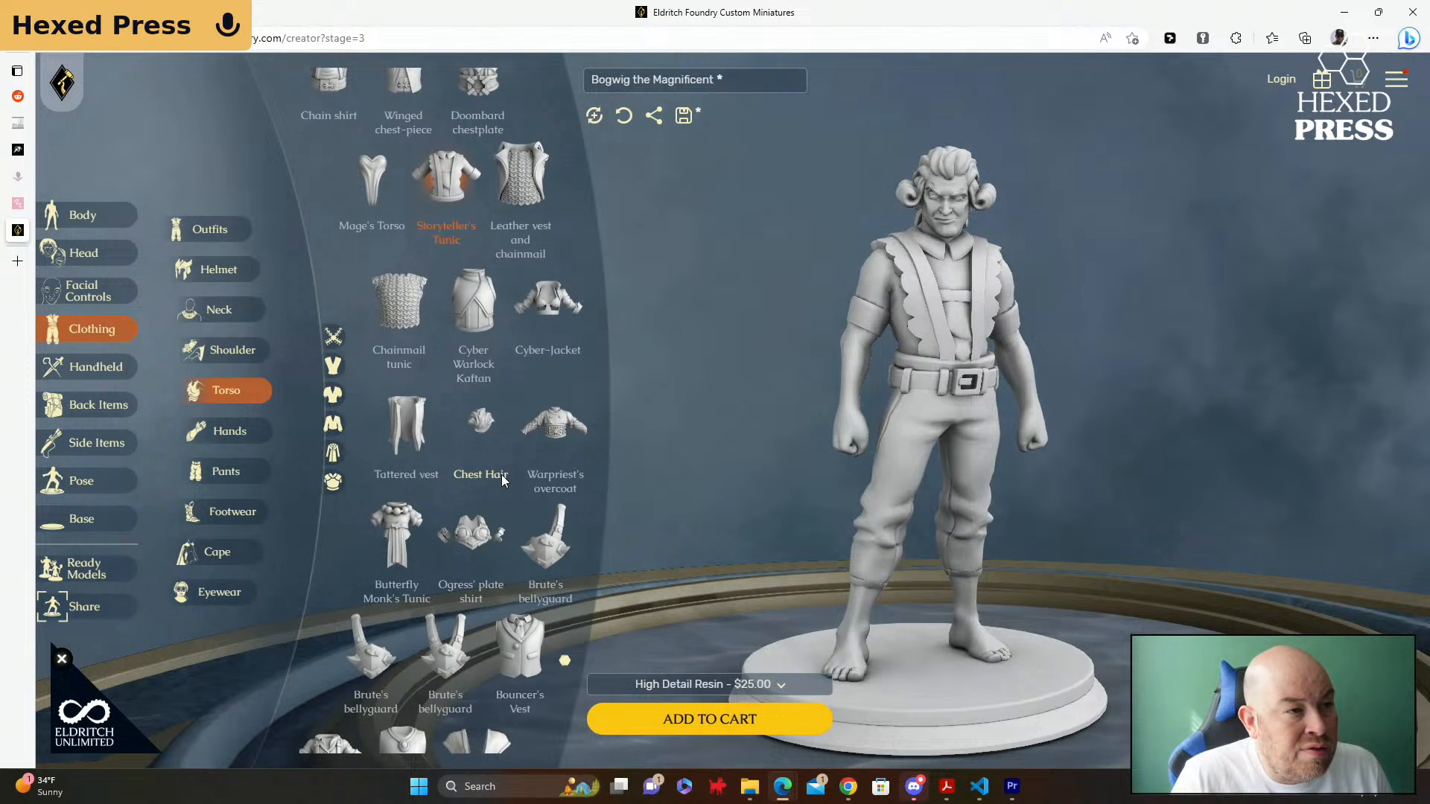
scroll(502, 480, up, 2)
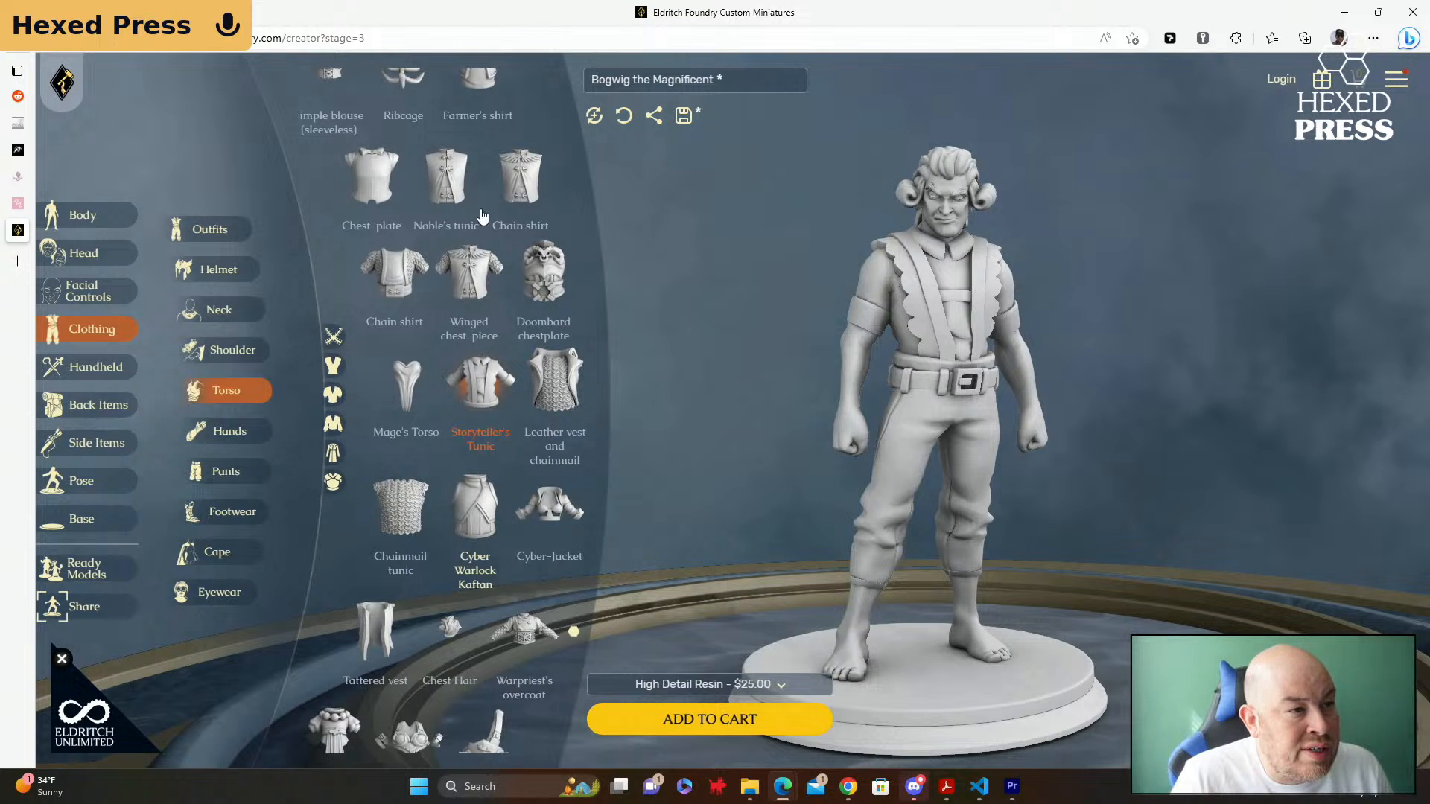
click(443, 182)
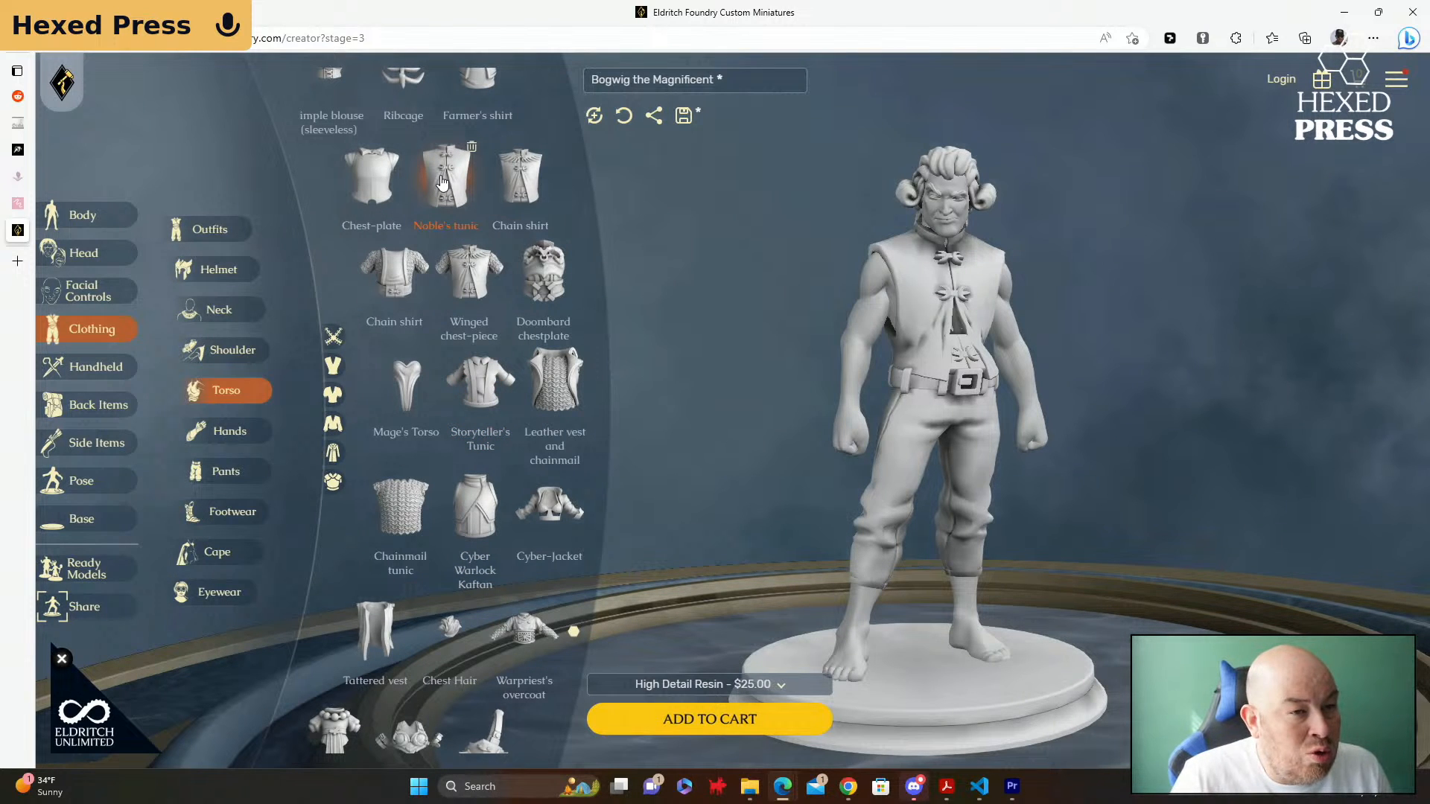
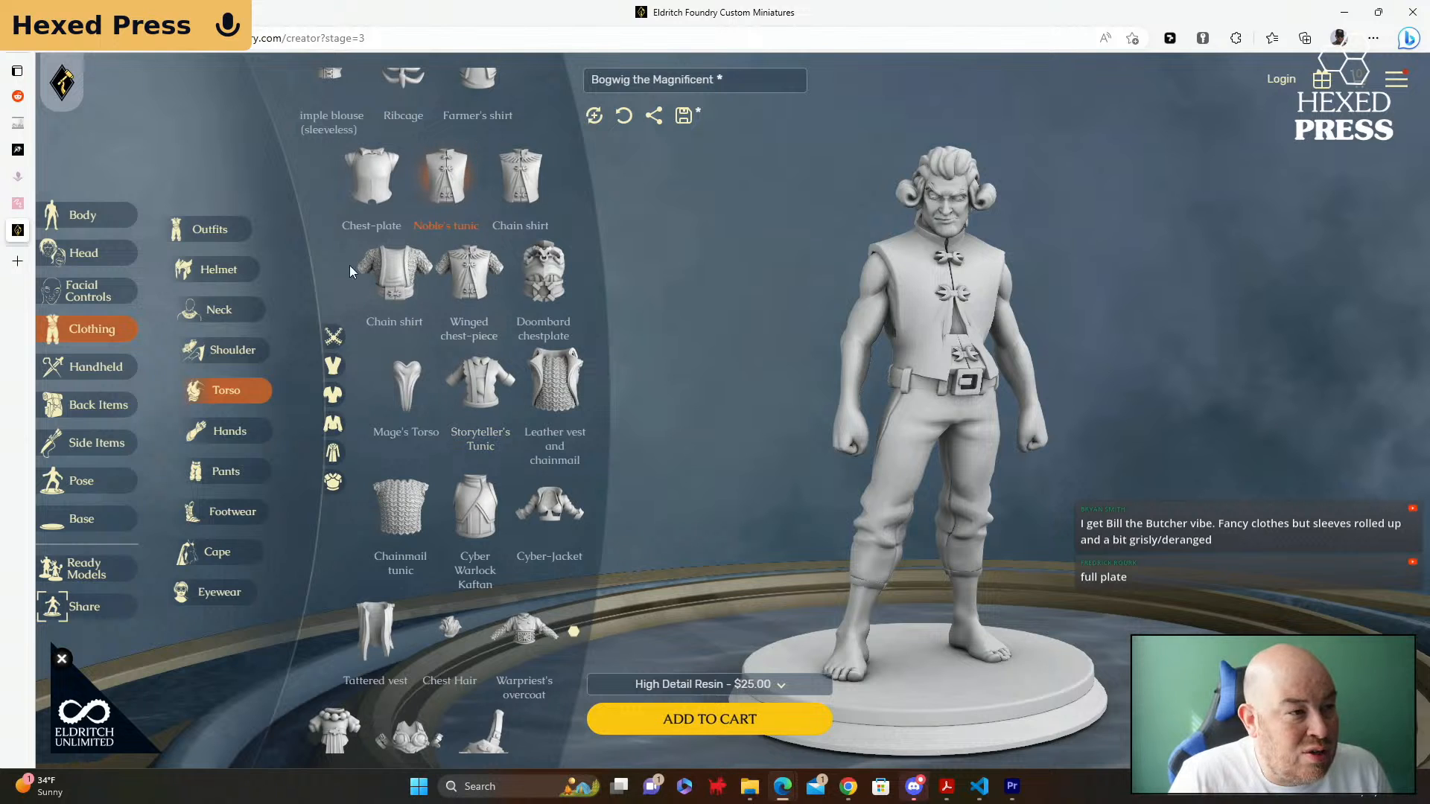
Step: Look through the hand garments and try the Wraps on both of the figure's hands
click(235, 445)
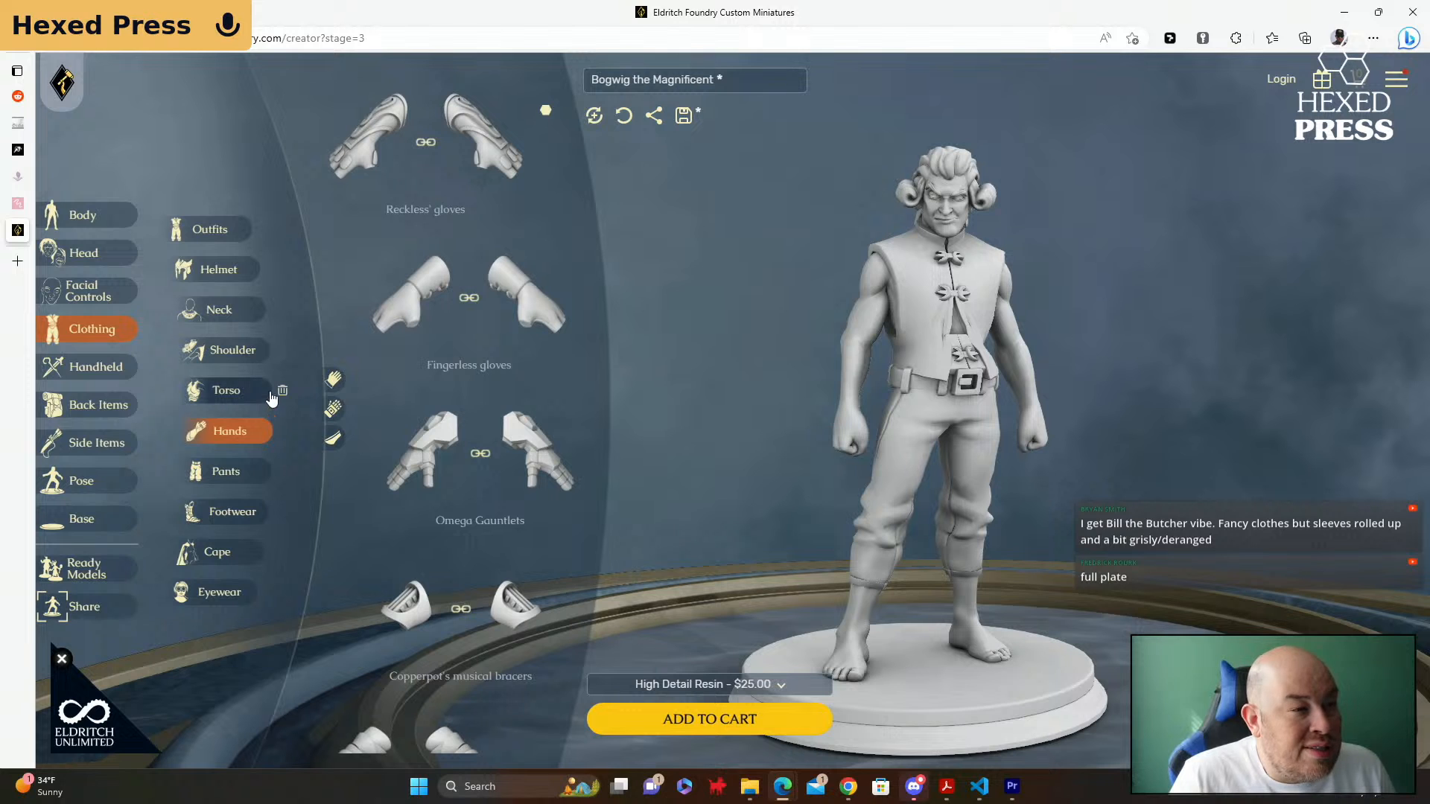
scroll(466, 336, down, 6)
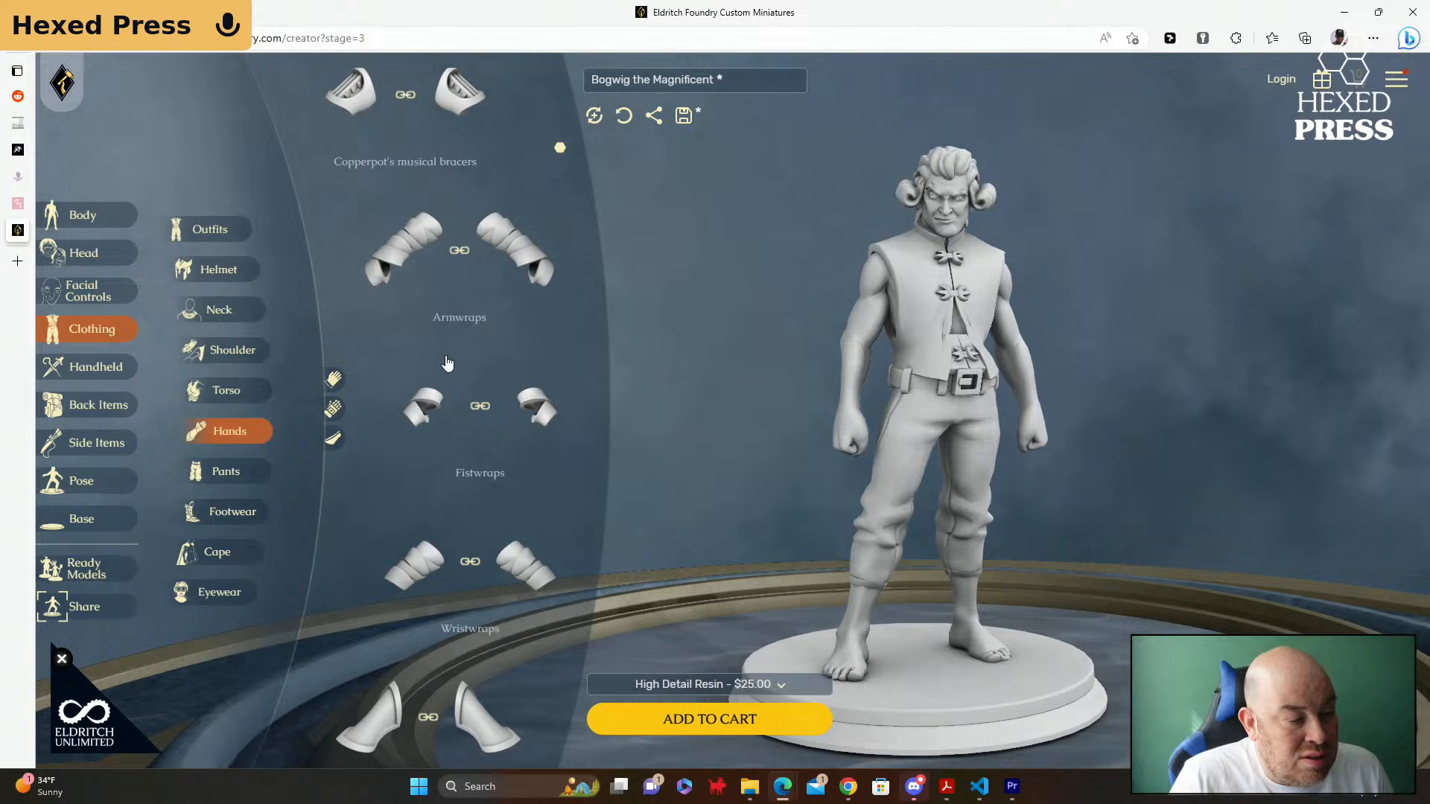
scroll(444, 341, down, 4)
scroll(446, 363, down, 6)
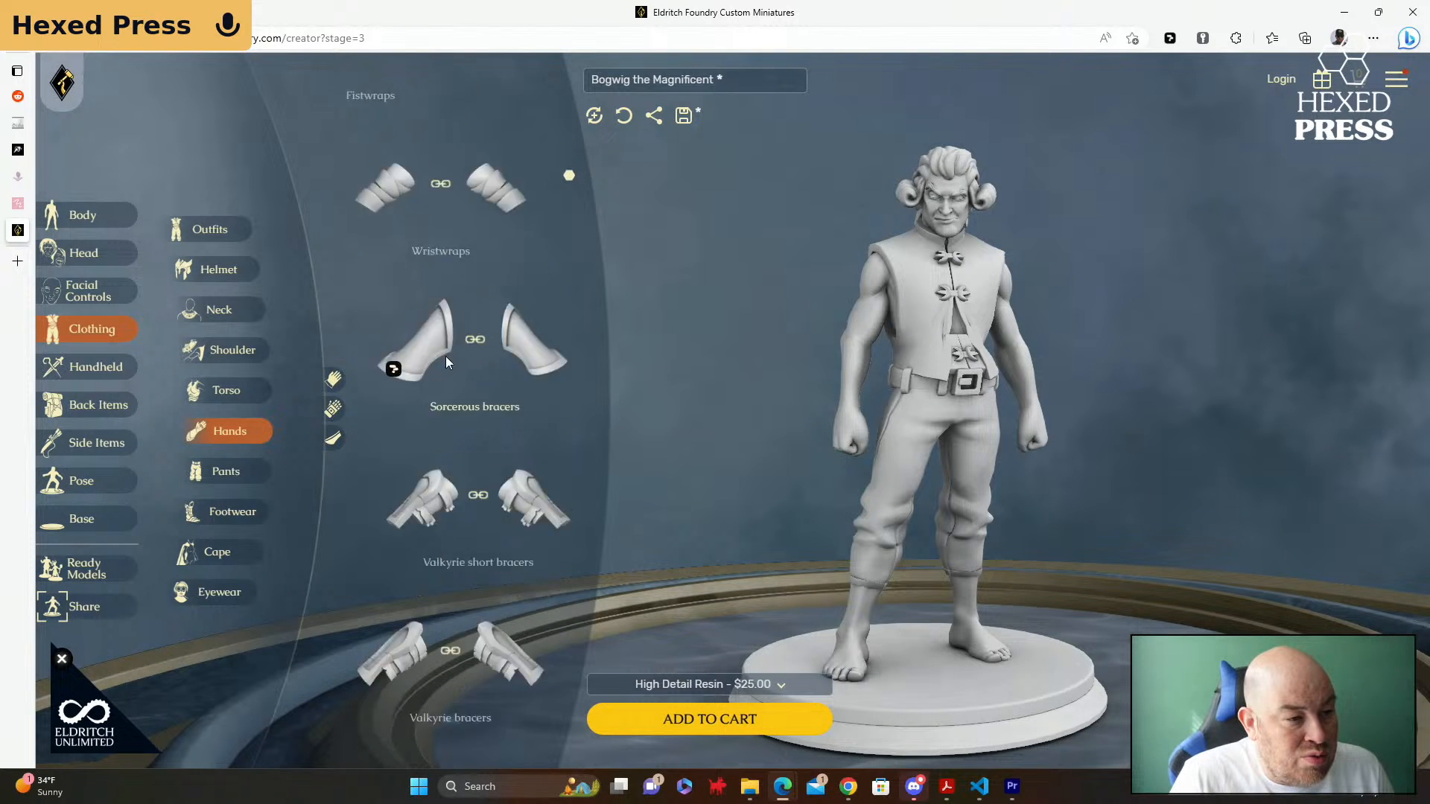
scroll(446, 364, down, 3)
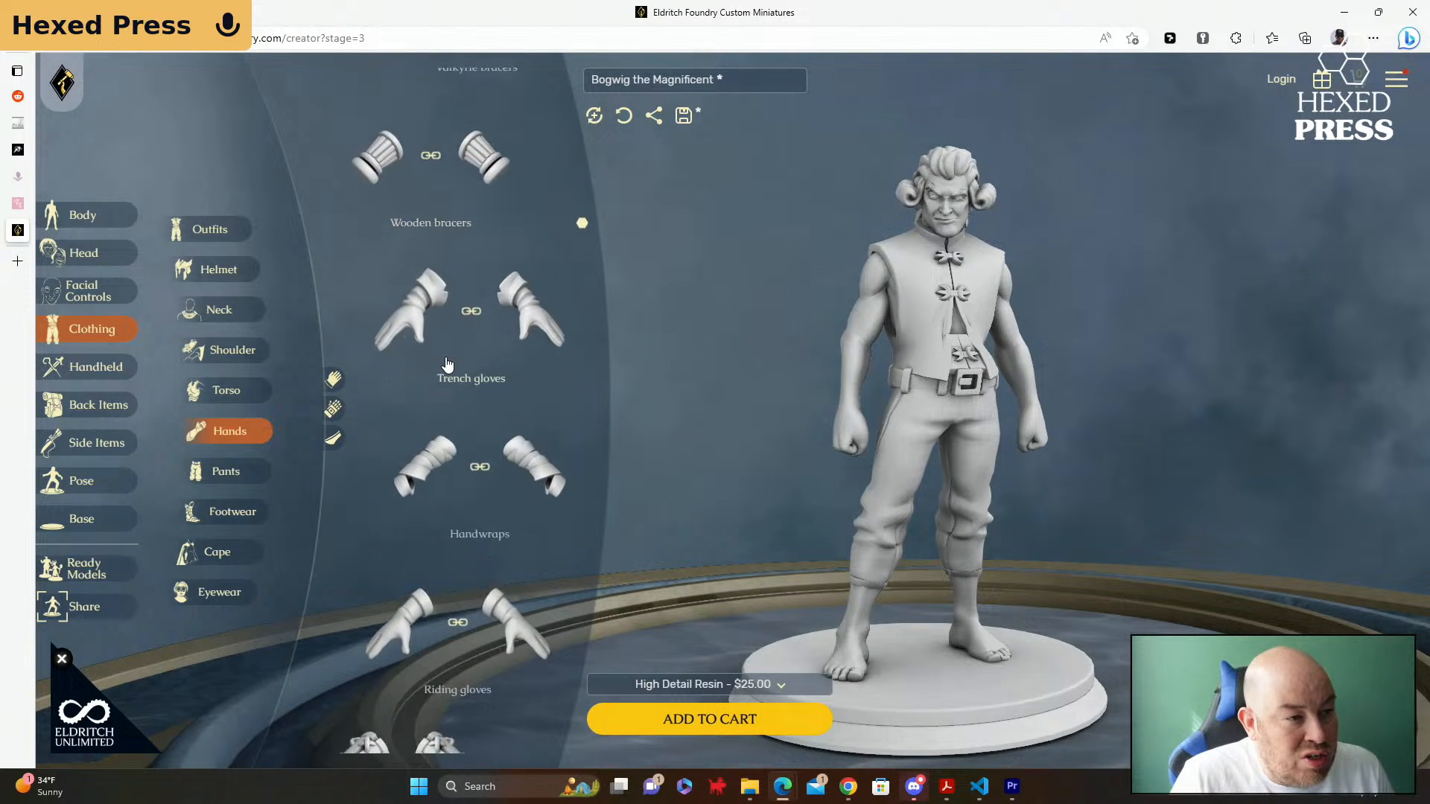
scroll(445, 363, down, 3)
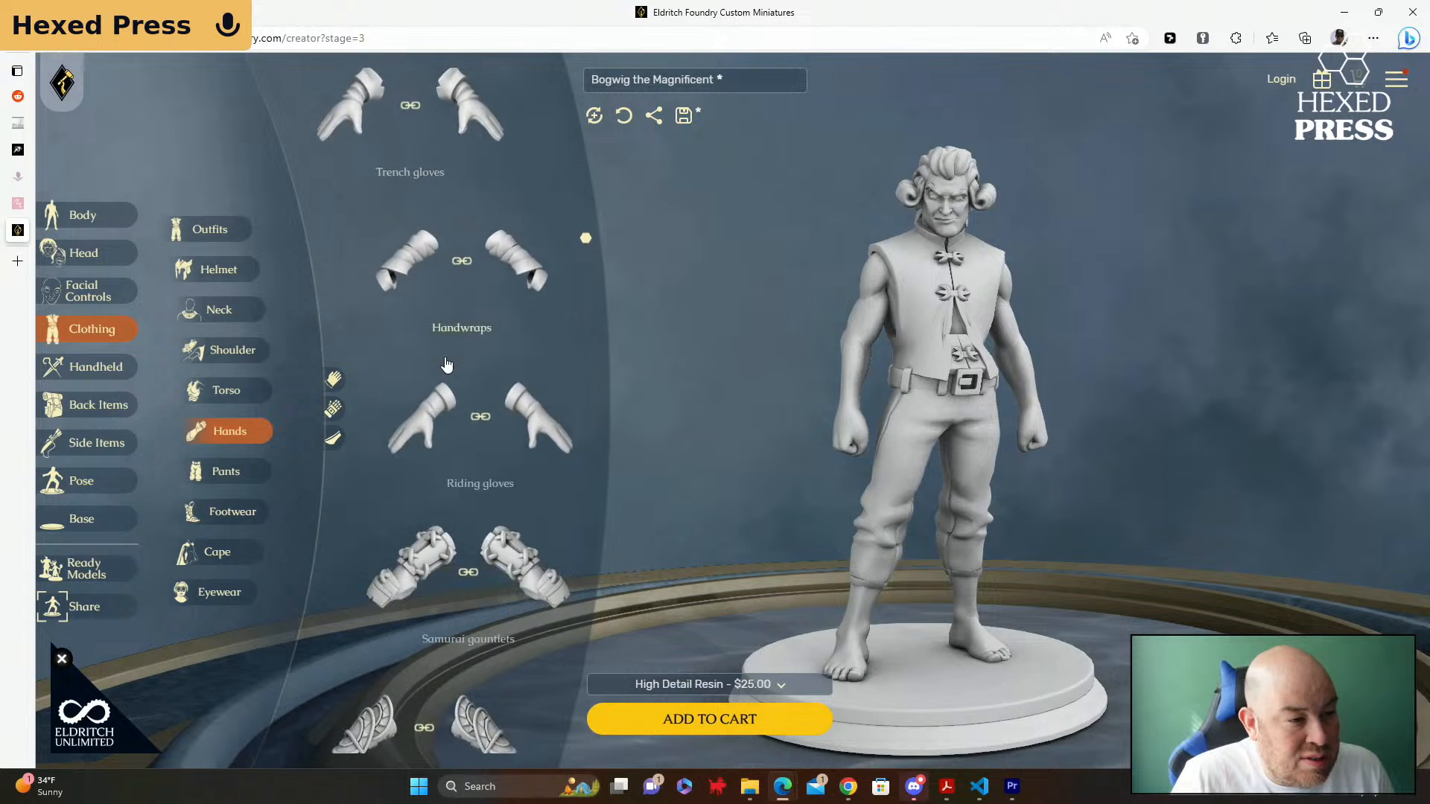
scroll(445, 363, down, 8)
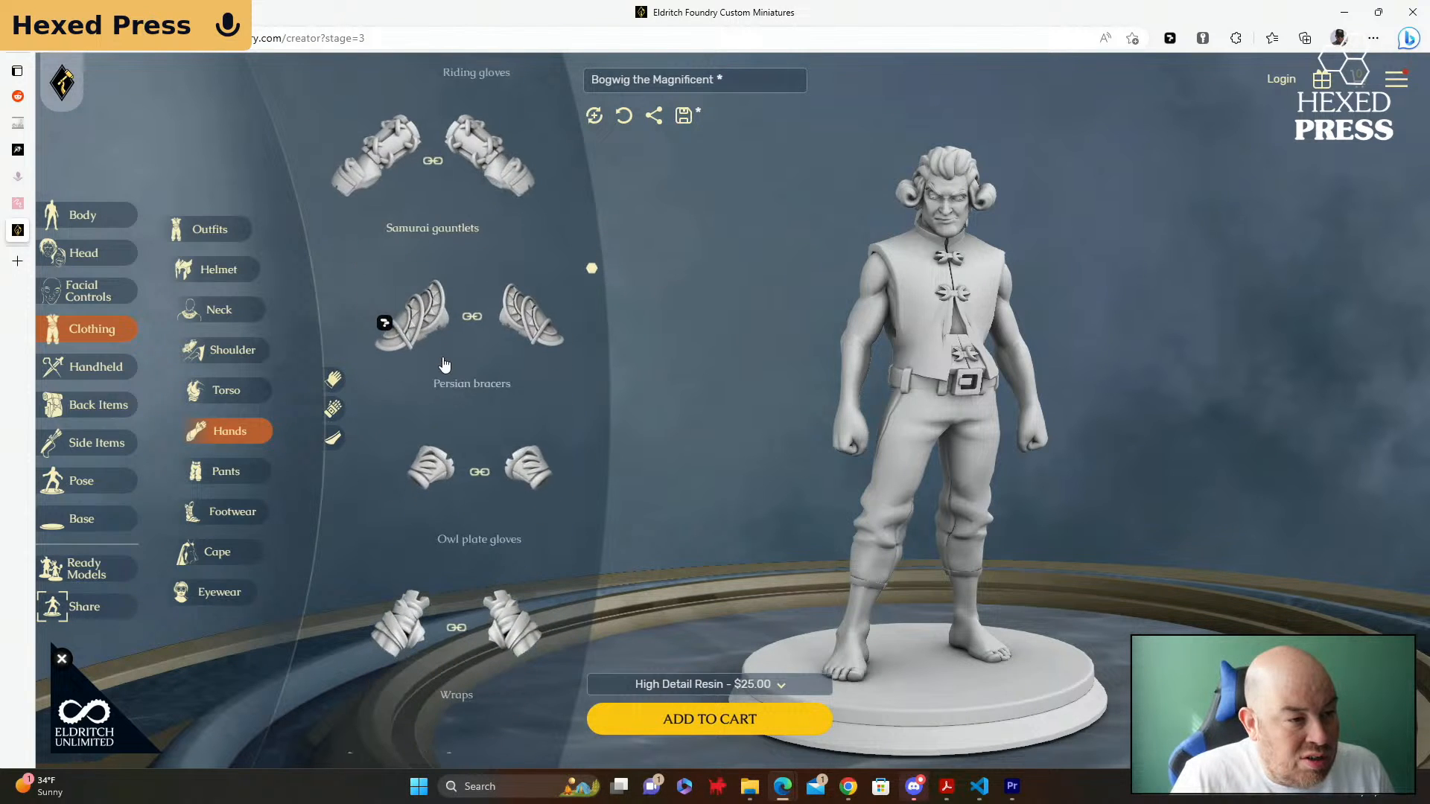
scroll(443, 363, down, 4)
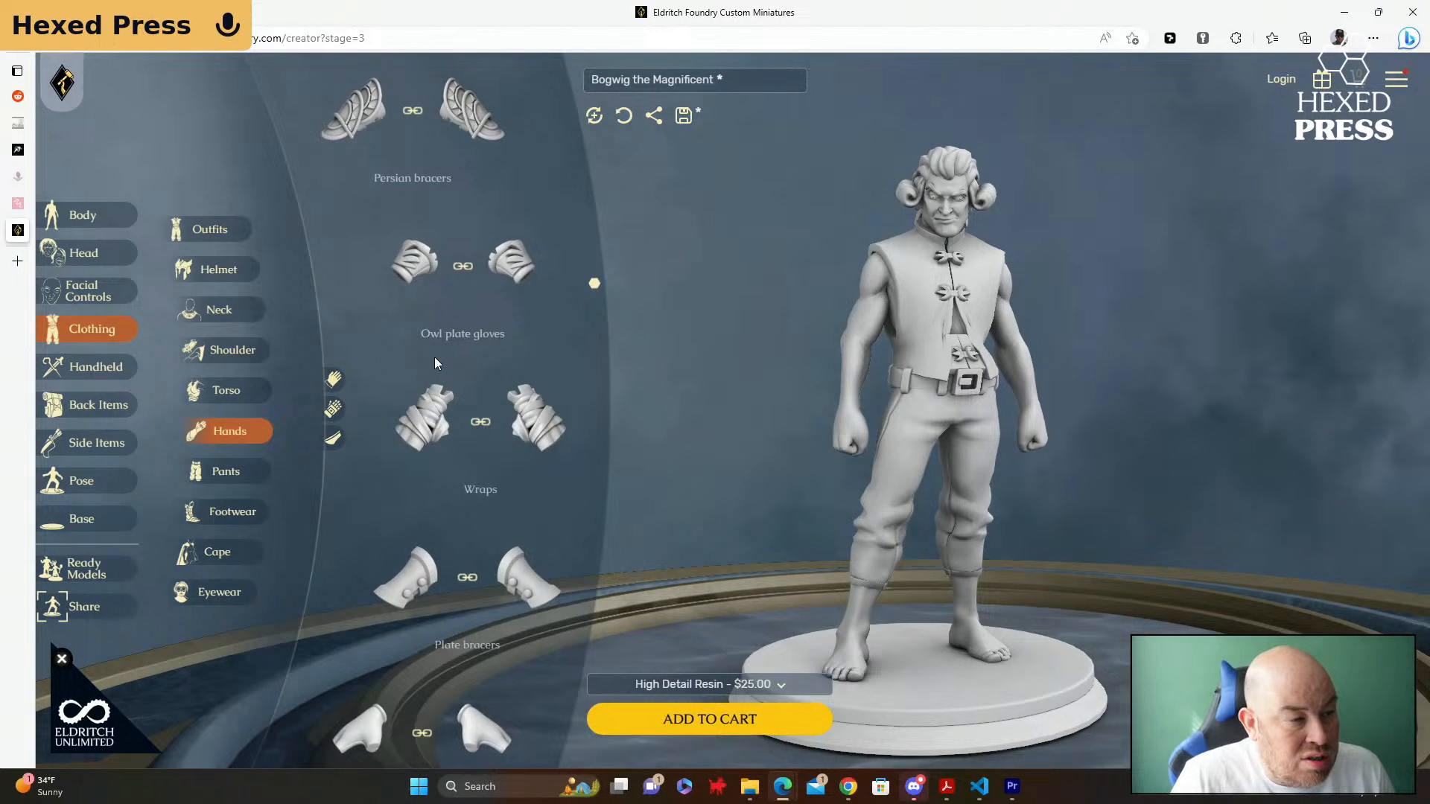
click(419, 430)
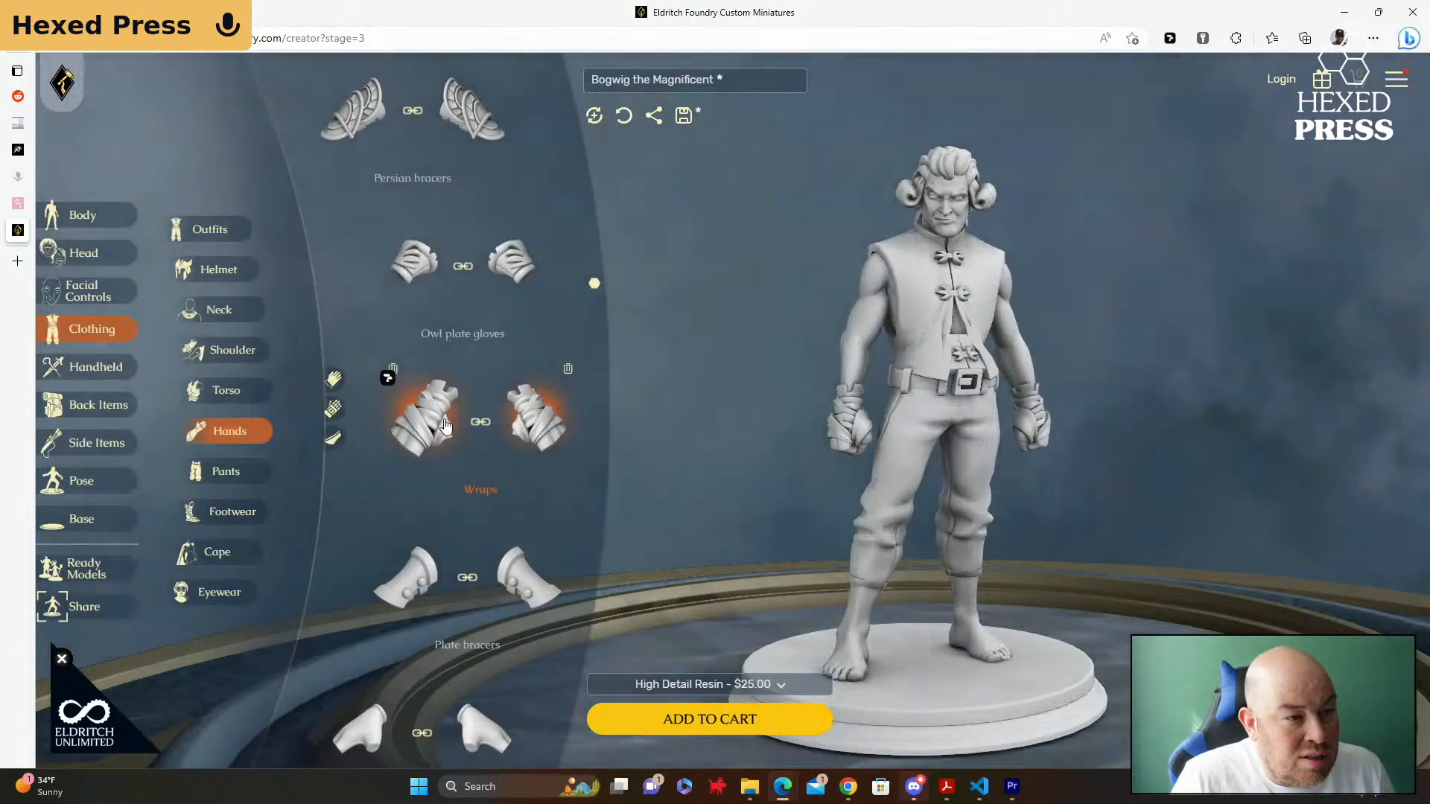
Step: Try the Noble's gauntlets and the Armored gloves on the figure's hands in place of the Wraps
scroll(446, 425, down, 4)
scroll(444, 419, down, 5)
click(423, 398)
scroll(427, 424, down, 2)
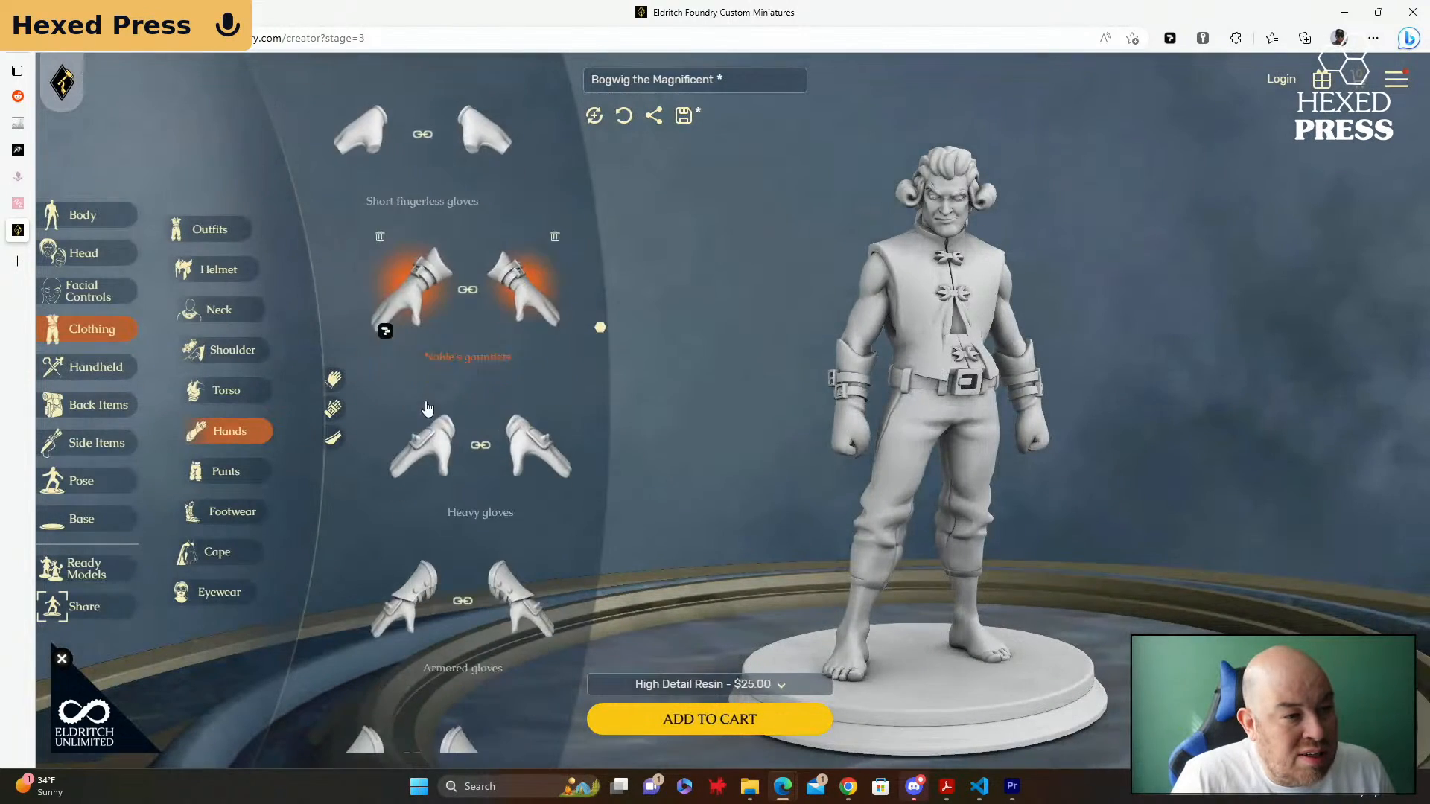
scroll(427, 432, down, 4)
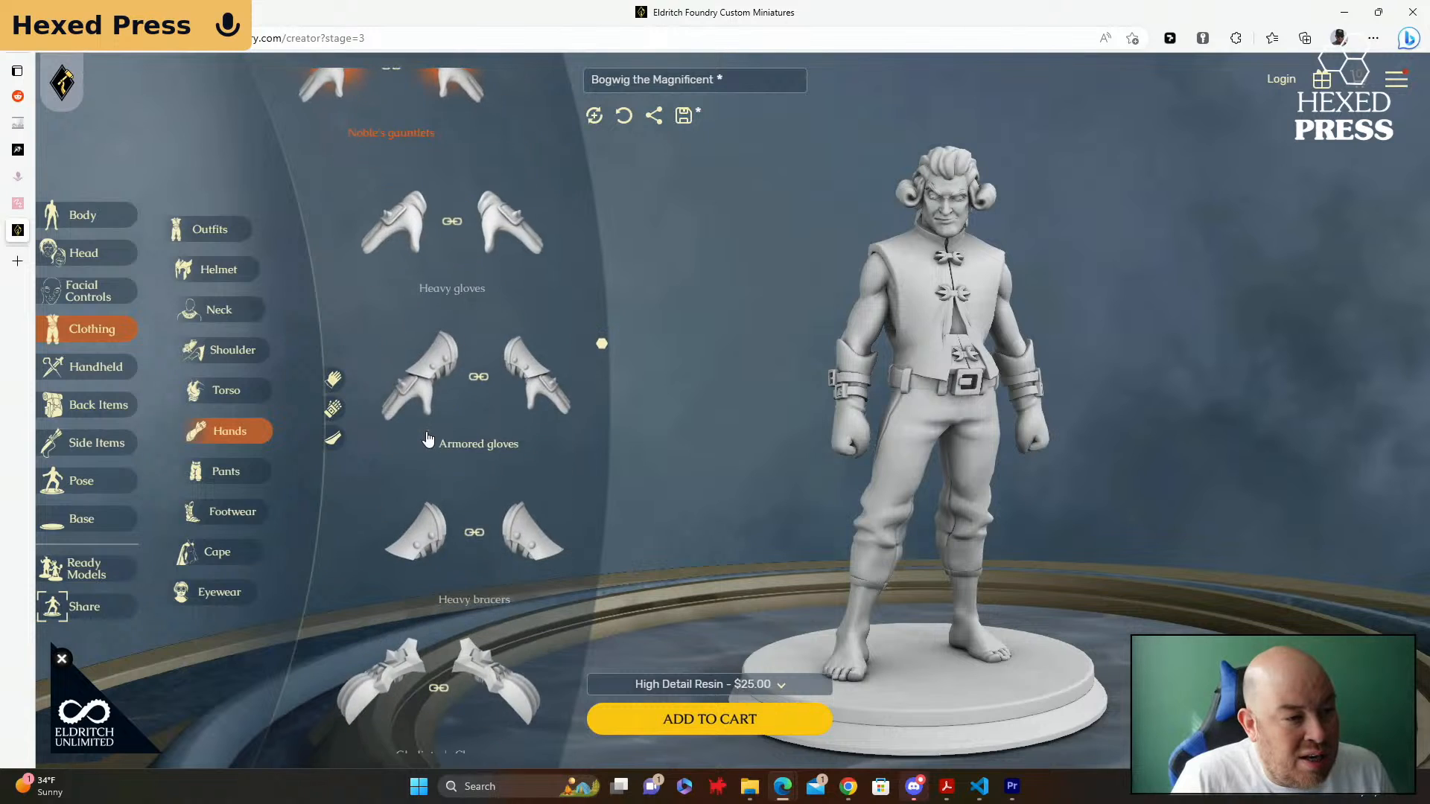
click(427, 411)
scroll(432, 417, down, 6)
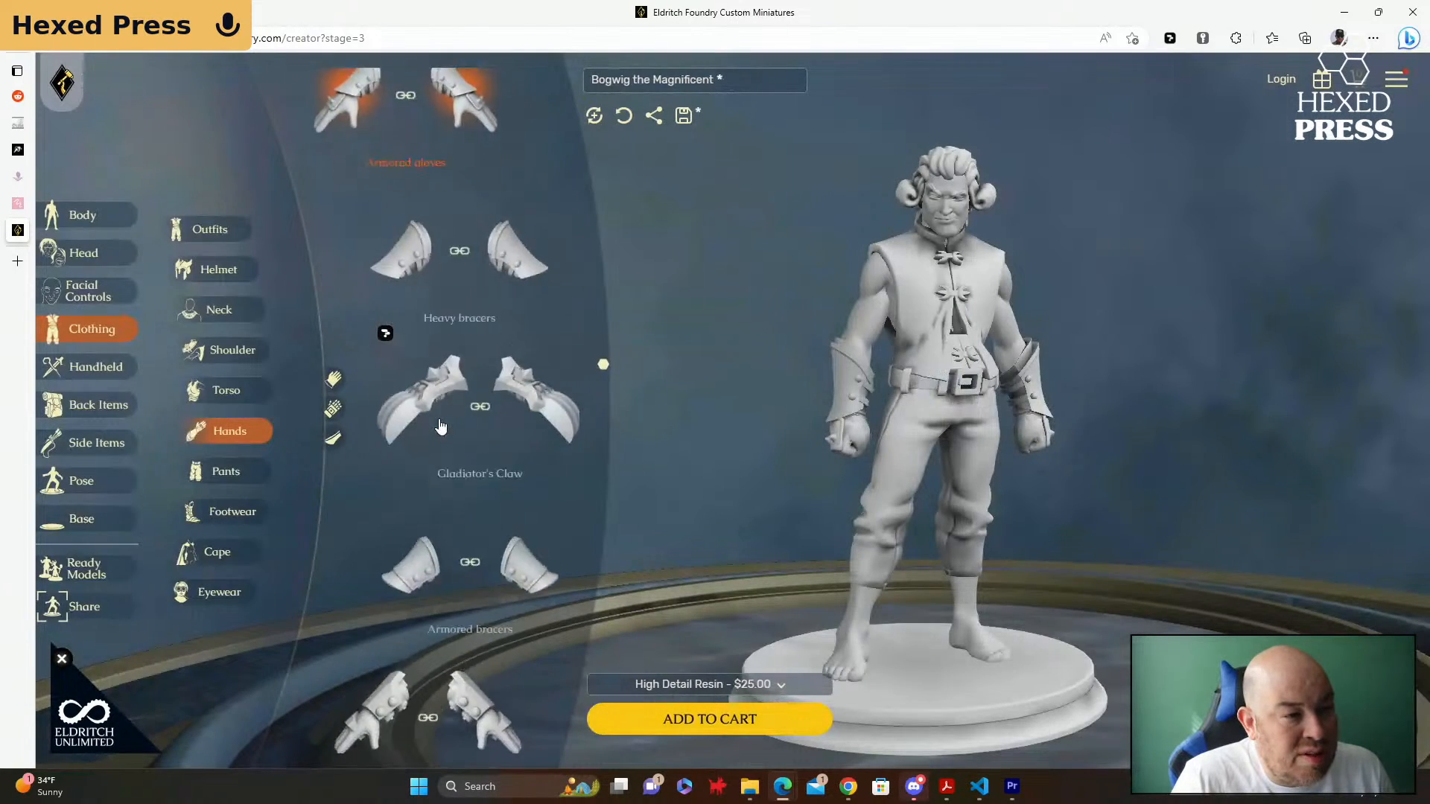
Step: Try the Scion's gloves and the Scion's gauntlets on the figure's hands in place of the Armored gloves
scroll(439, 426, down, 5)
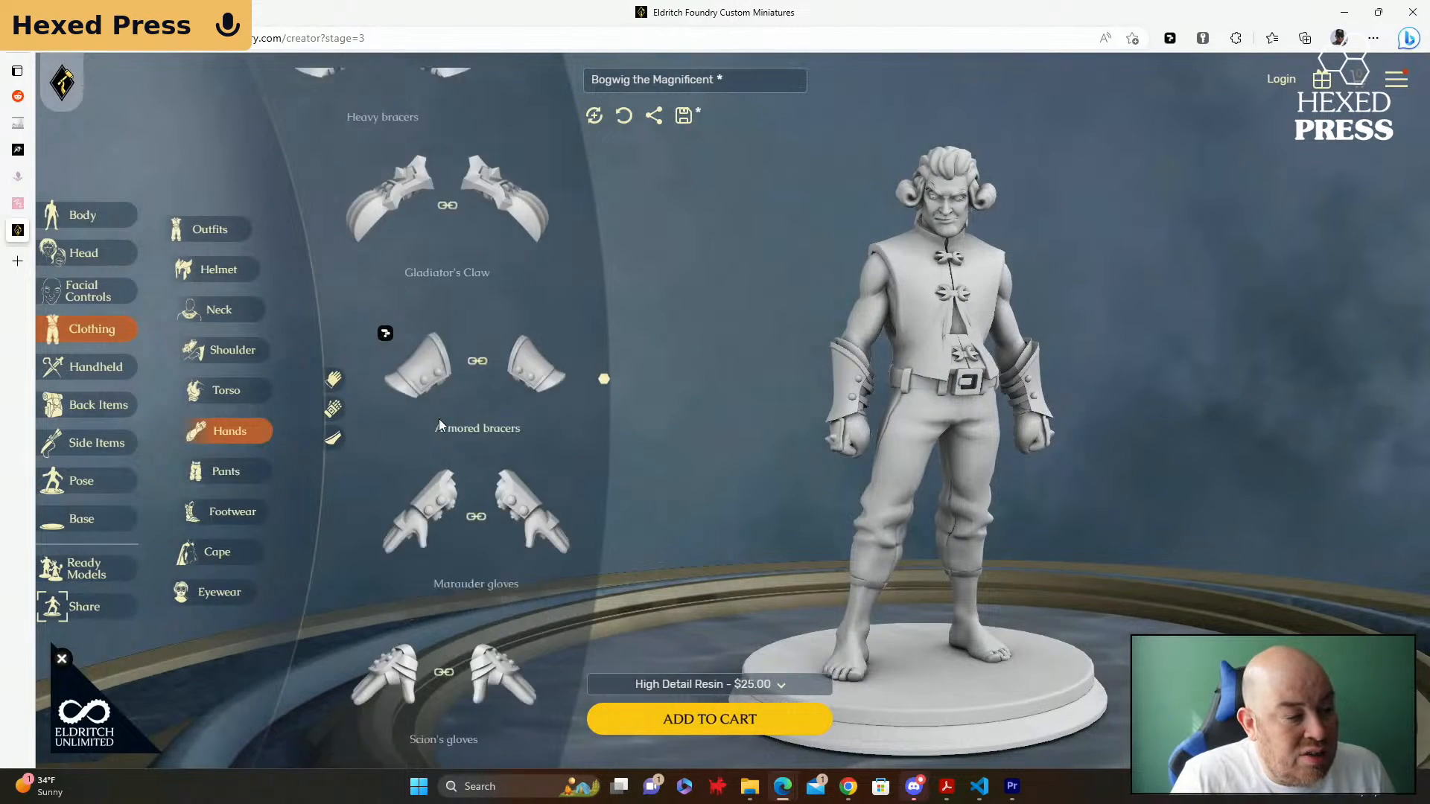
scroll(438, 428, down, 2)
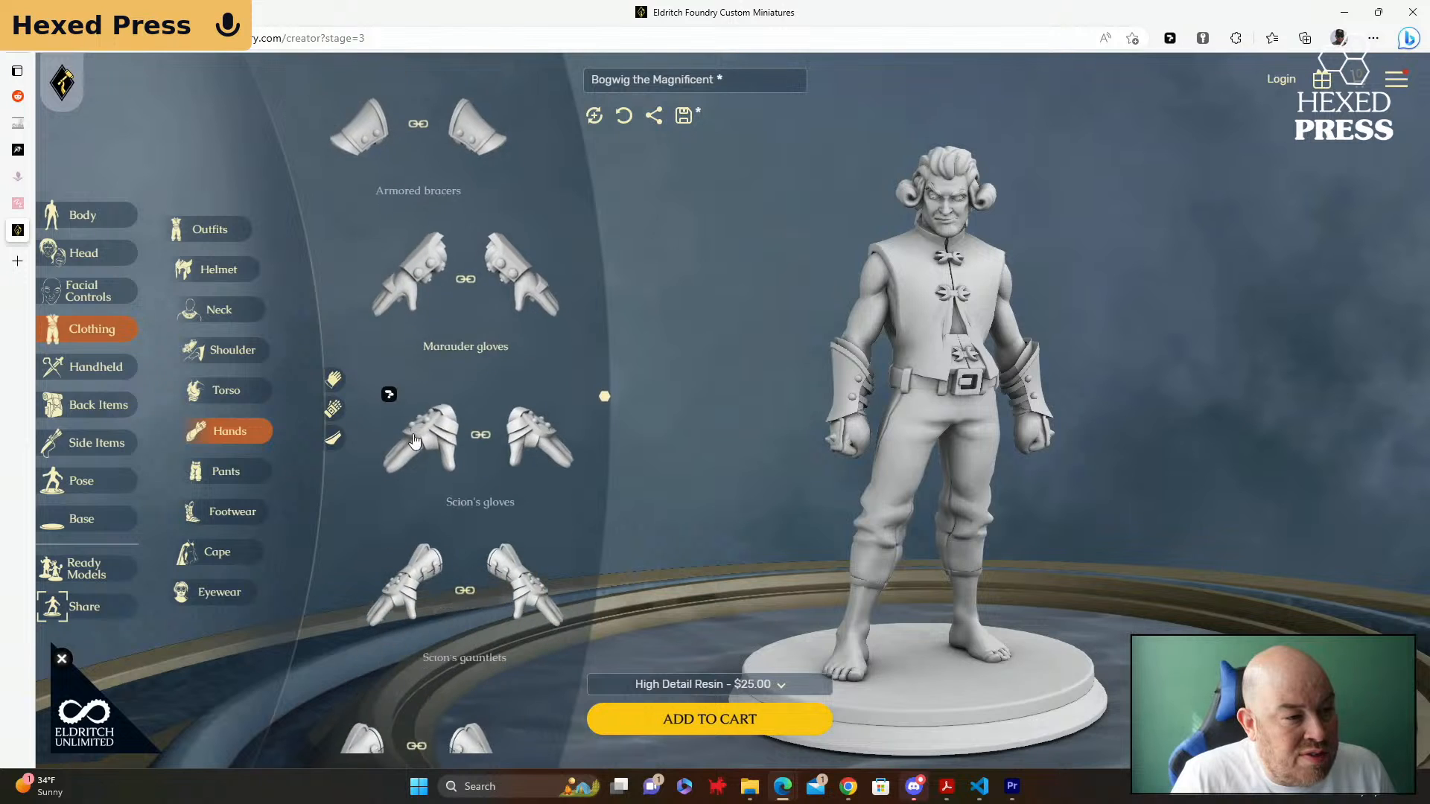
click(436, 444)
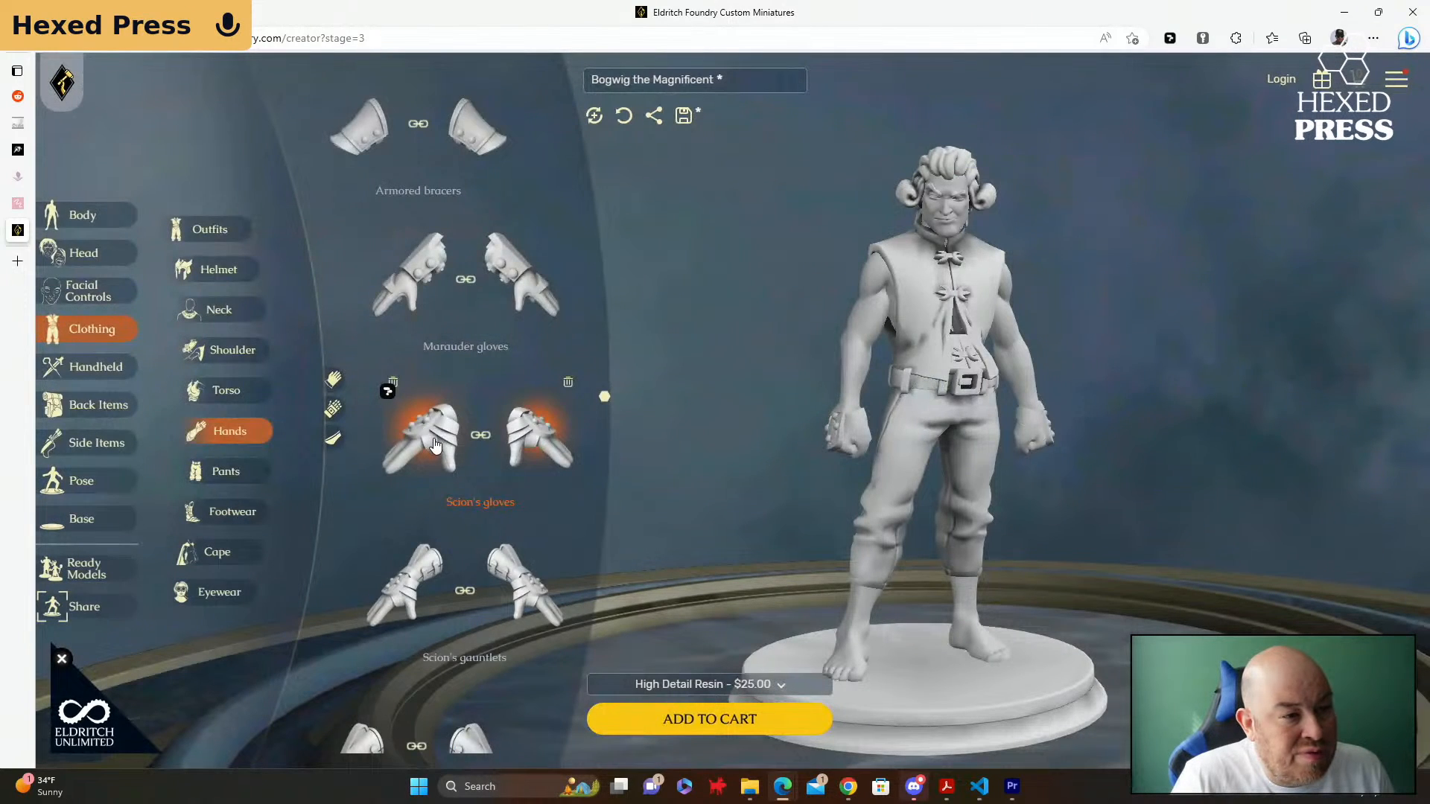
scroll(436, 444, down, 4)
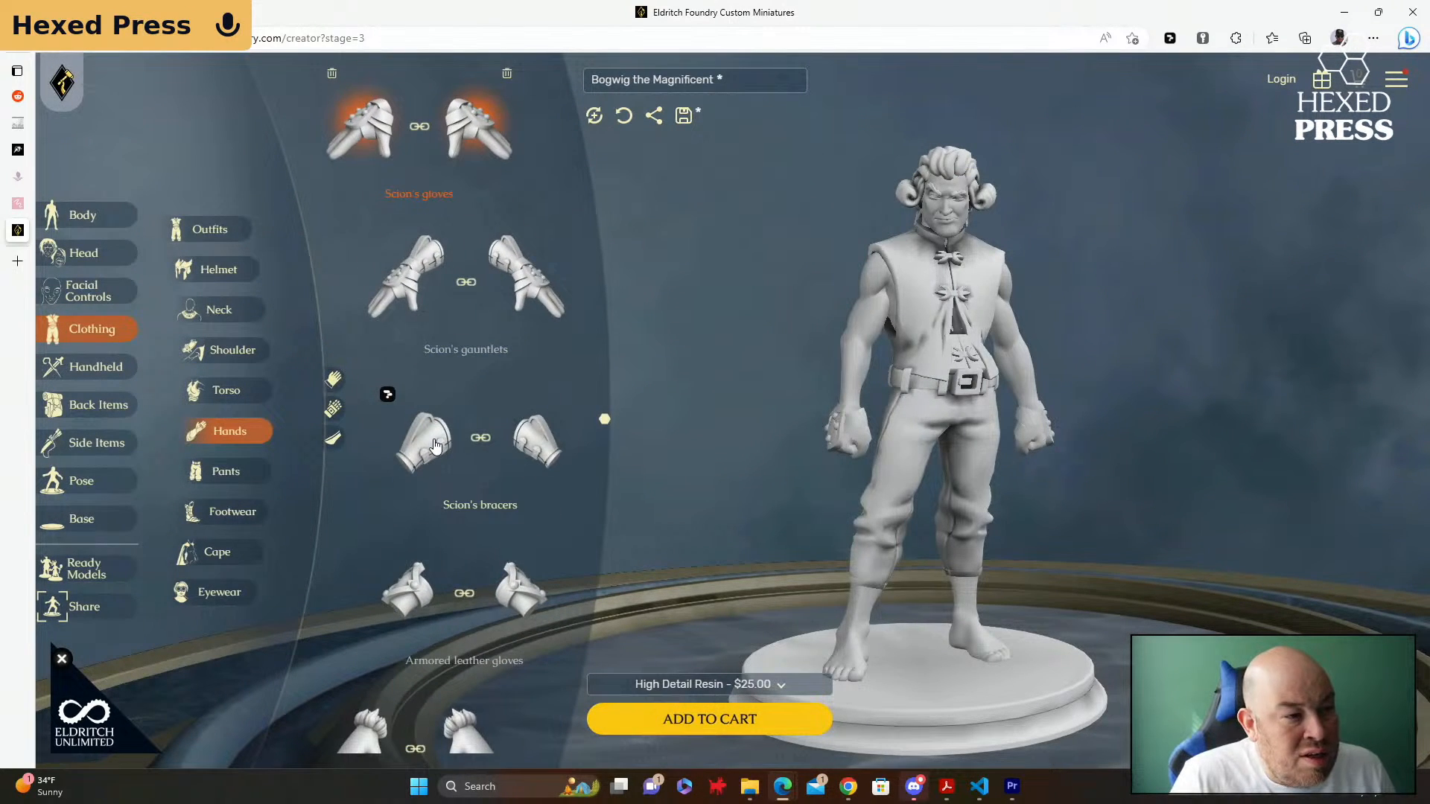
scroll(435, 445, down, 4)
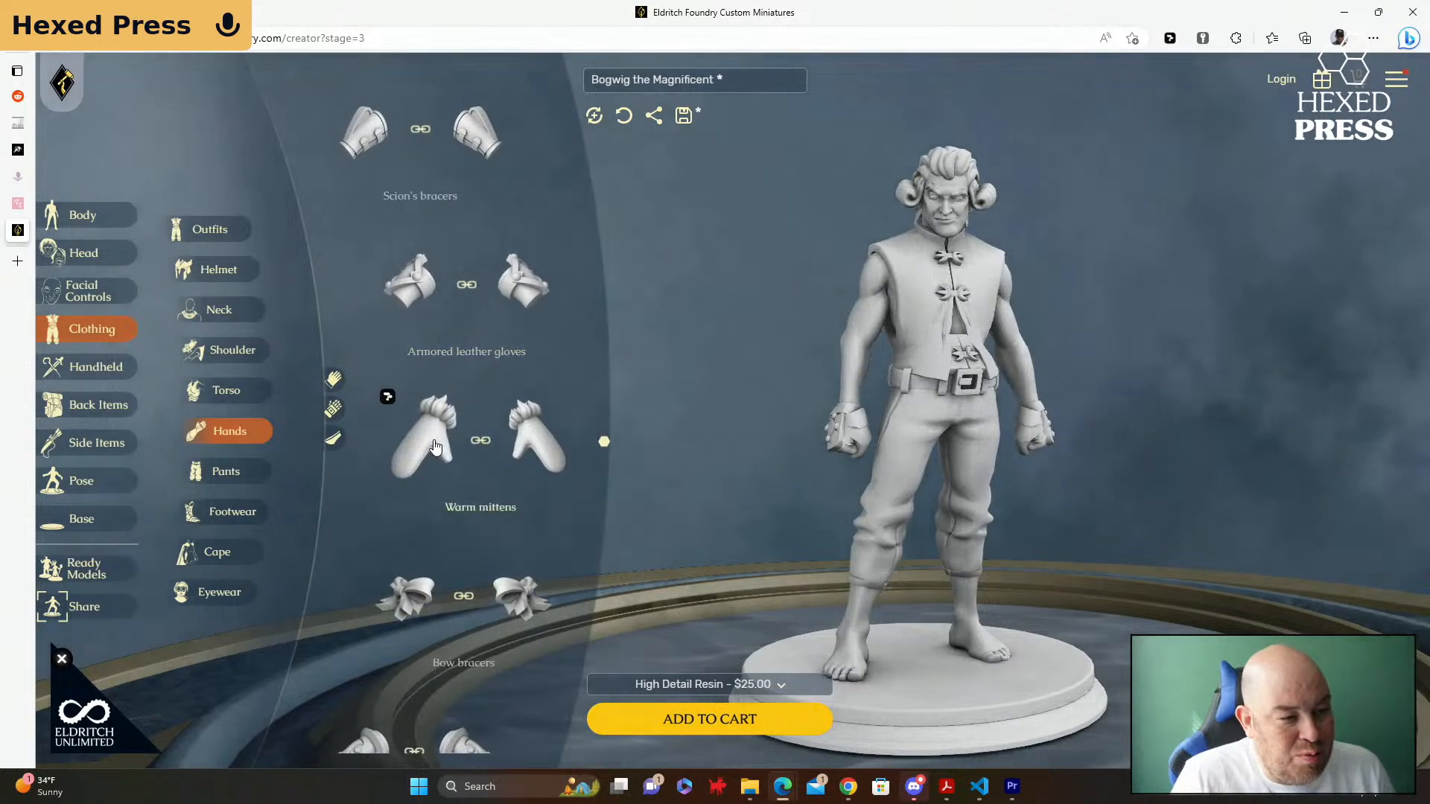
Step: Try the Aviator's Gloves on both of the figure's hands in place of the Scion's gauntlets
scroll(435, 445, down, 6)
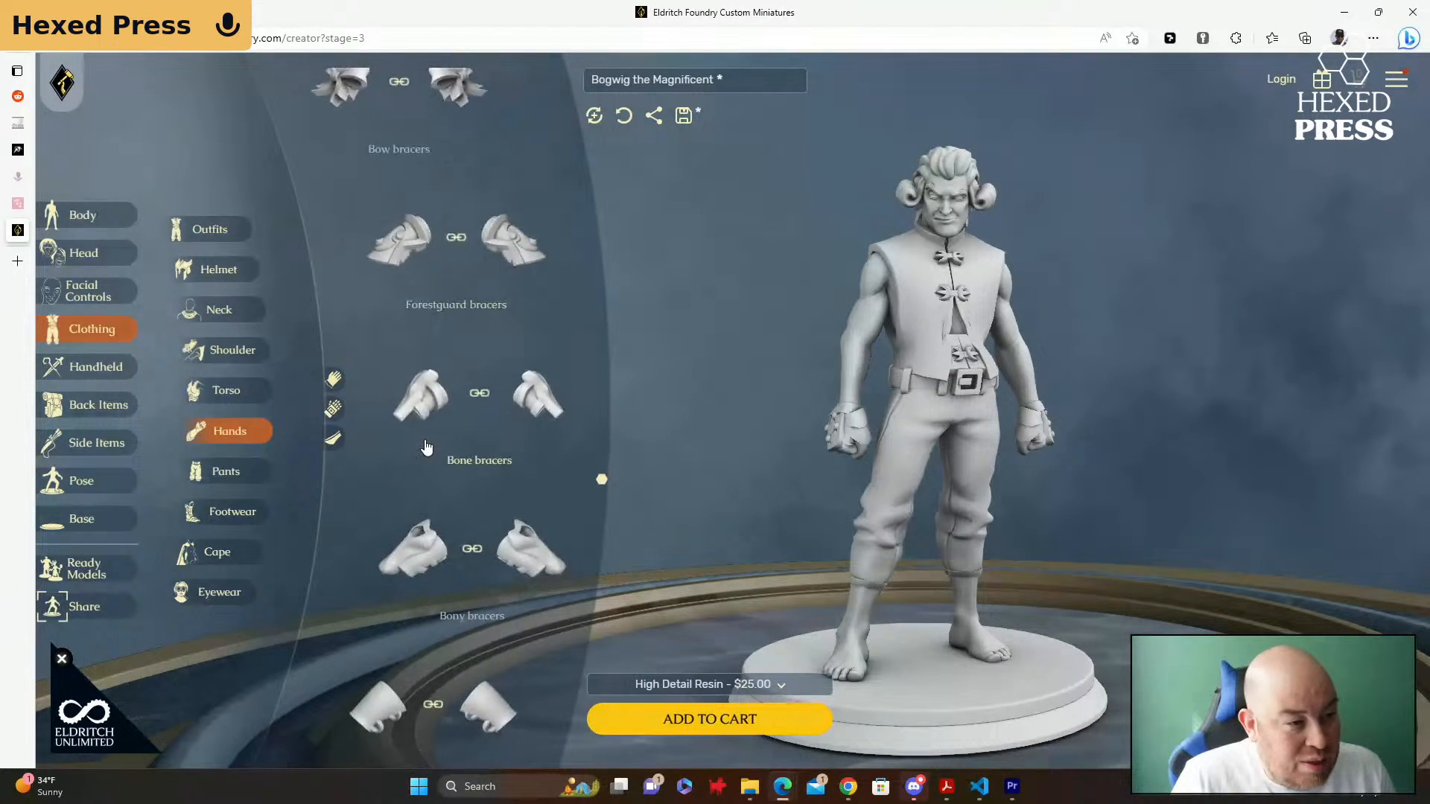
scroll(424, 447, down, 10)
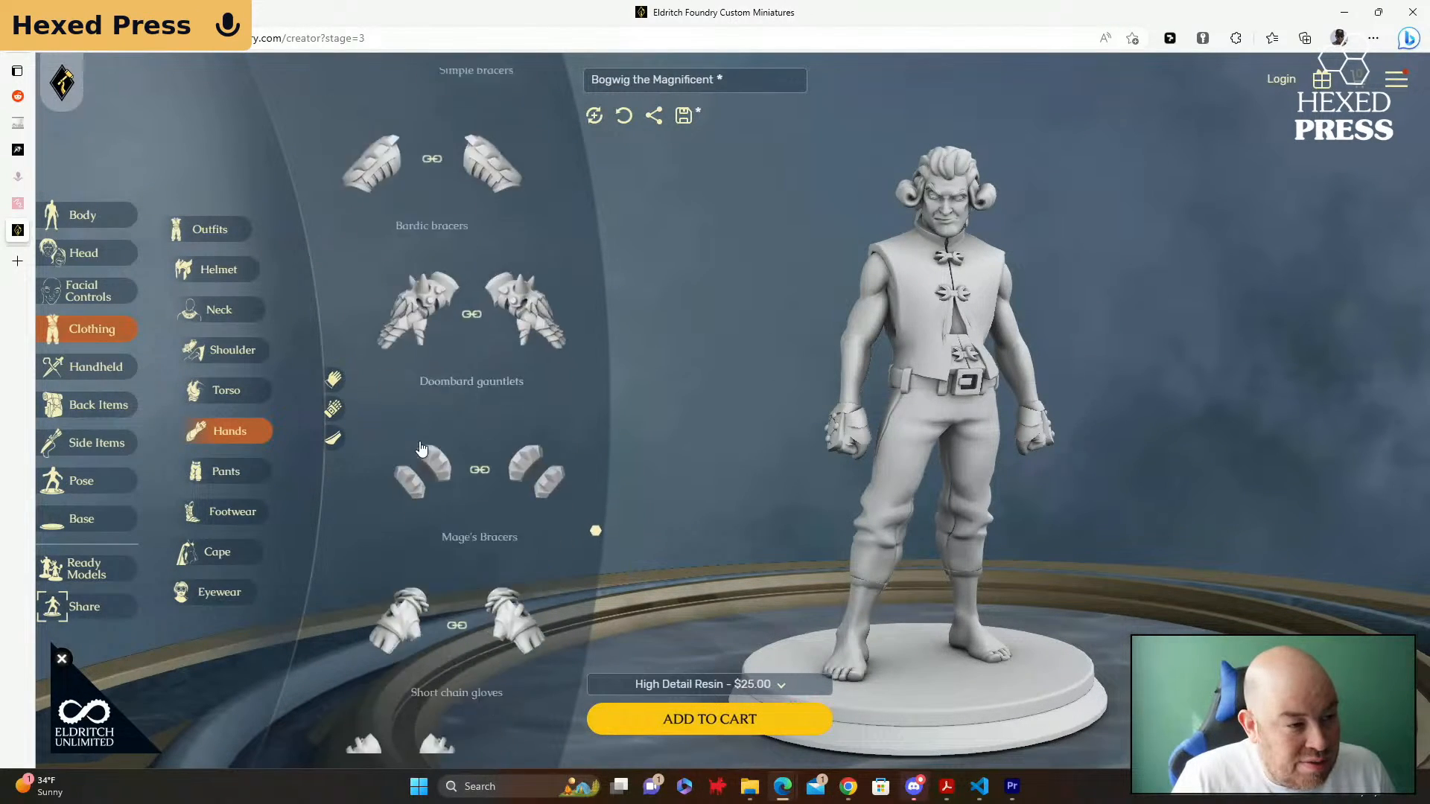
scroll(419, 447, down, 7)
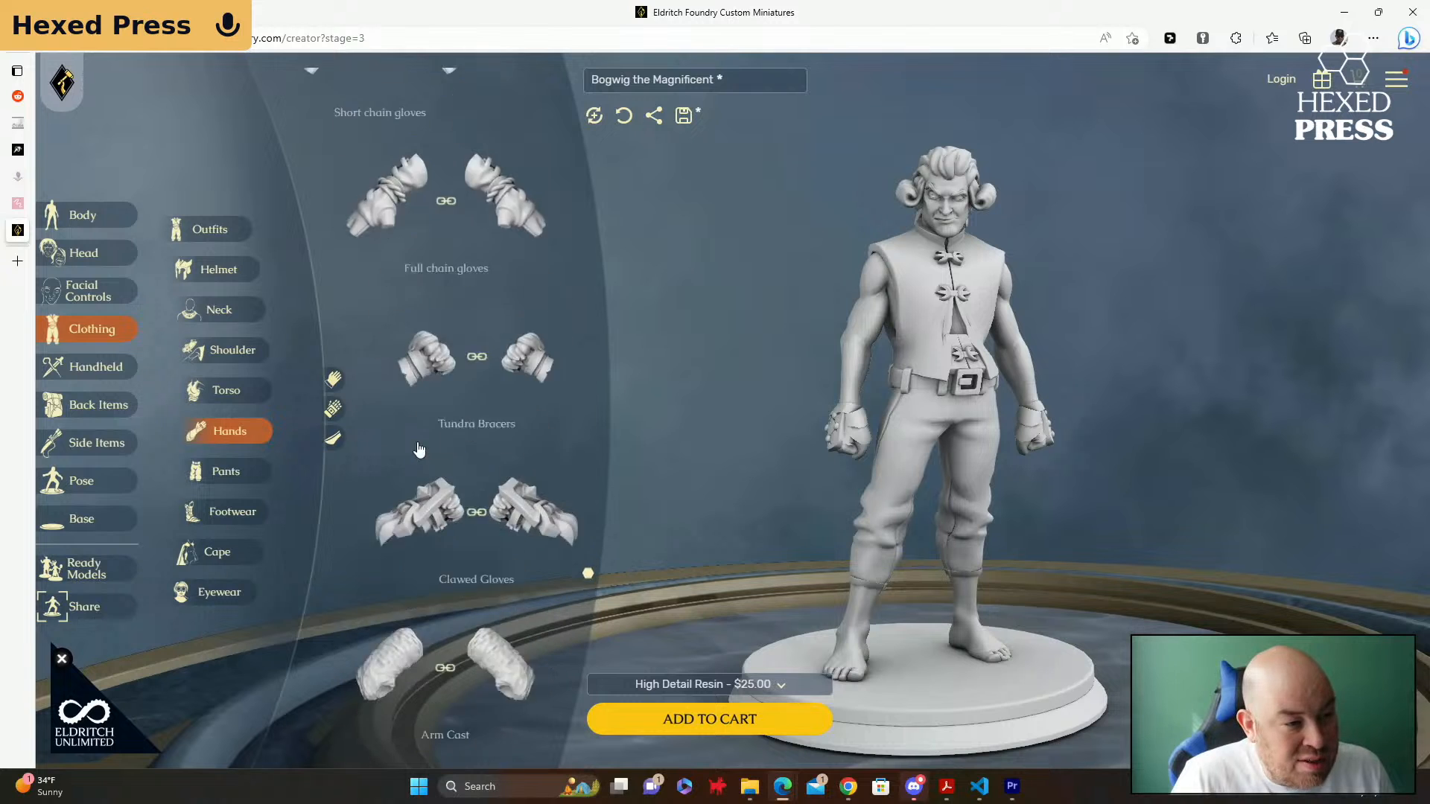
scroll(417, 447, down, 9)
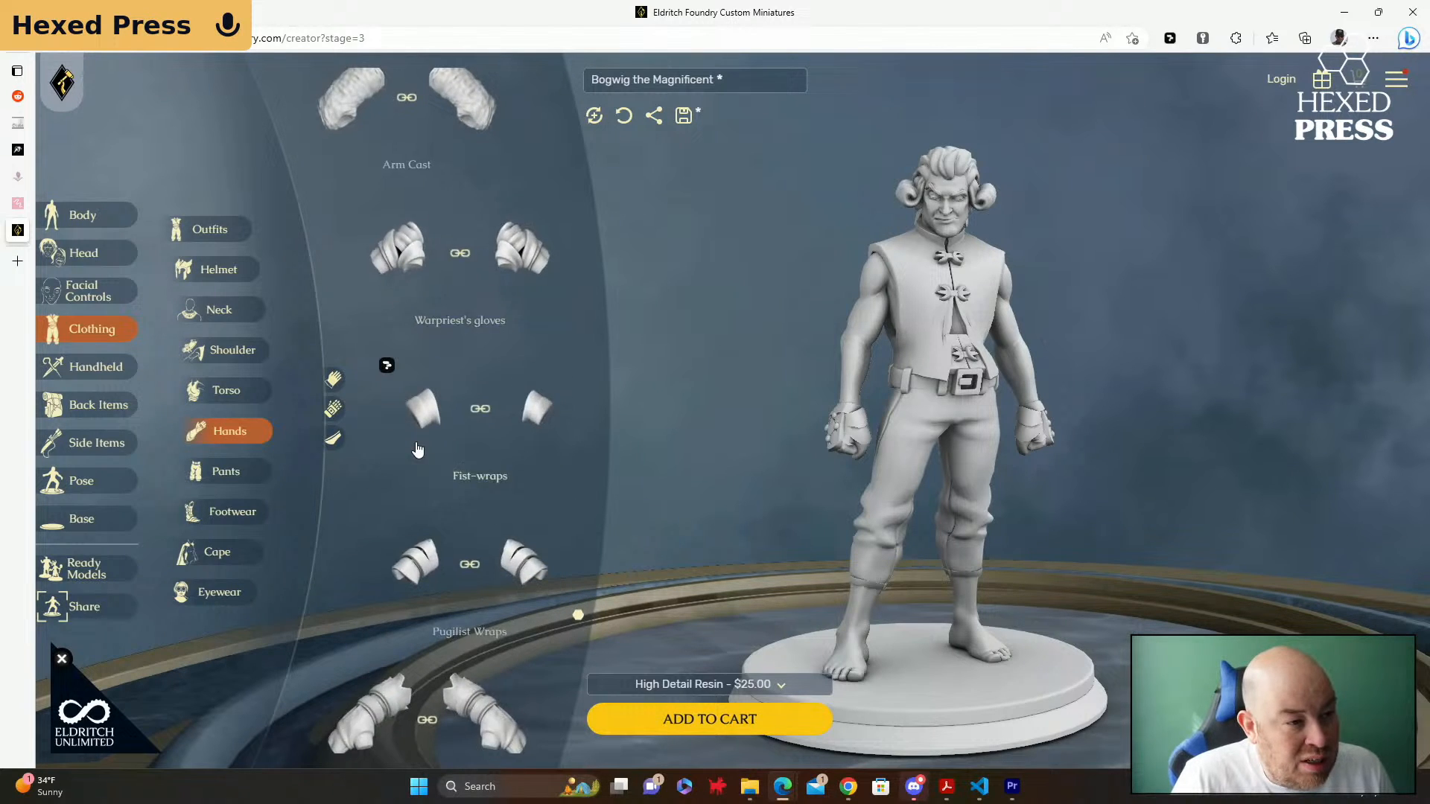
scroll(416, 447, down, 7)
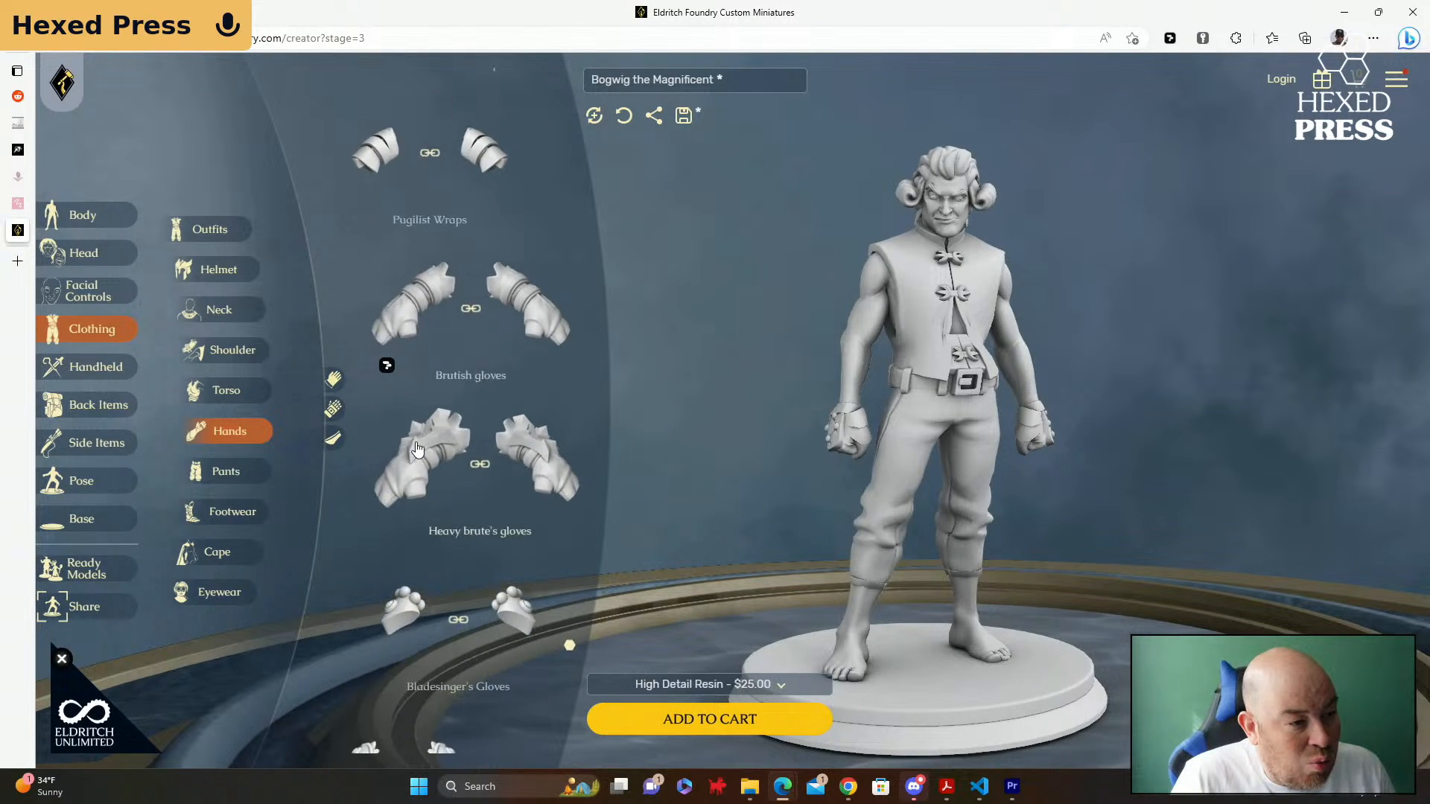
scroll(416, 447, down, 3)
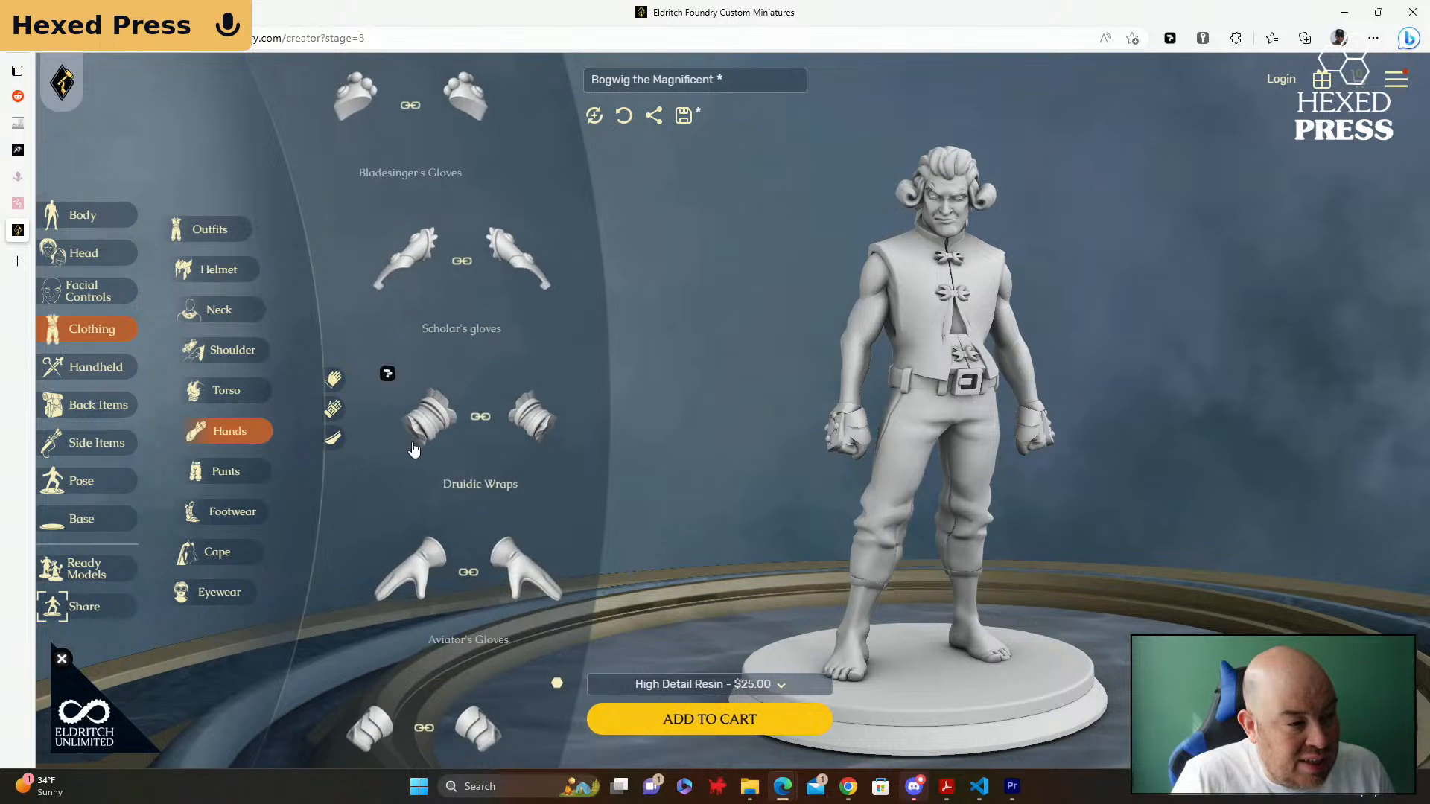
click(423, 549)
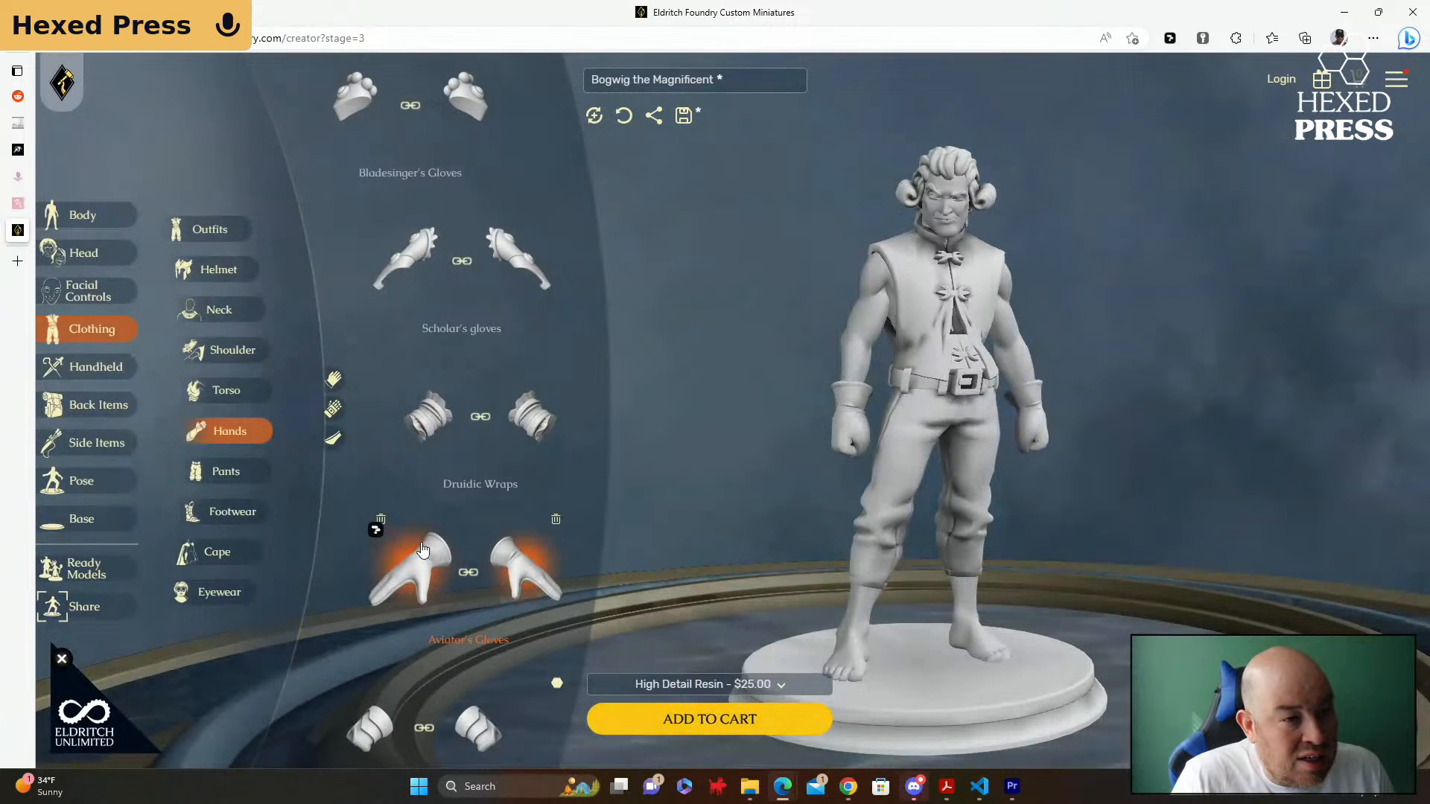
Step: Look through the other gloves and bracers, and take the Aviator's Gloves off the figure's hands
scroll(439, 514, down, 3)
scroll(440, 507, down, 6)
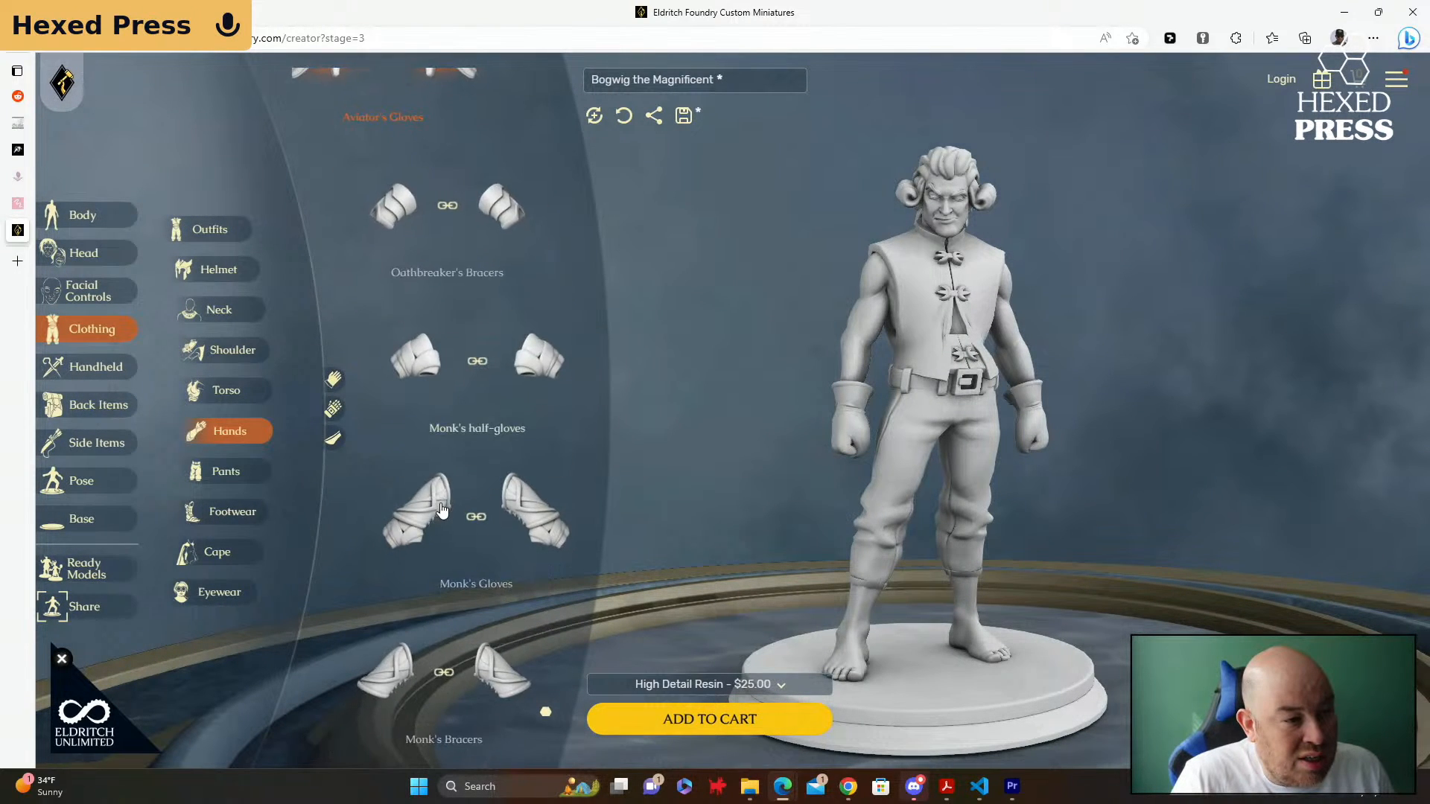
scroll(426, 511, down, 15)
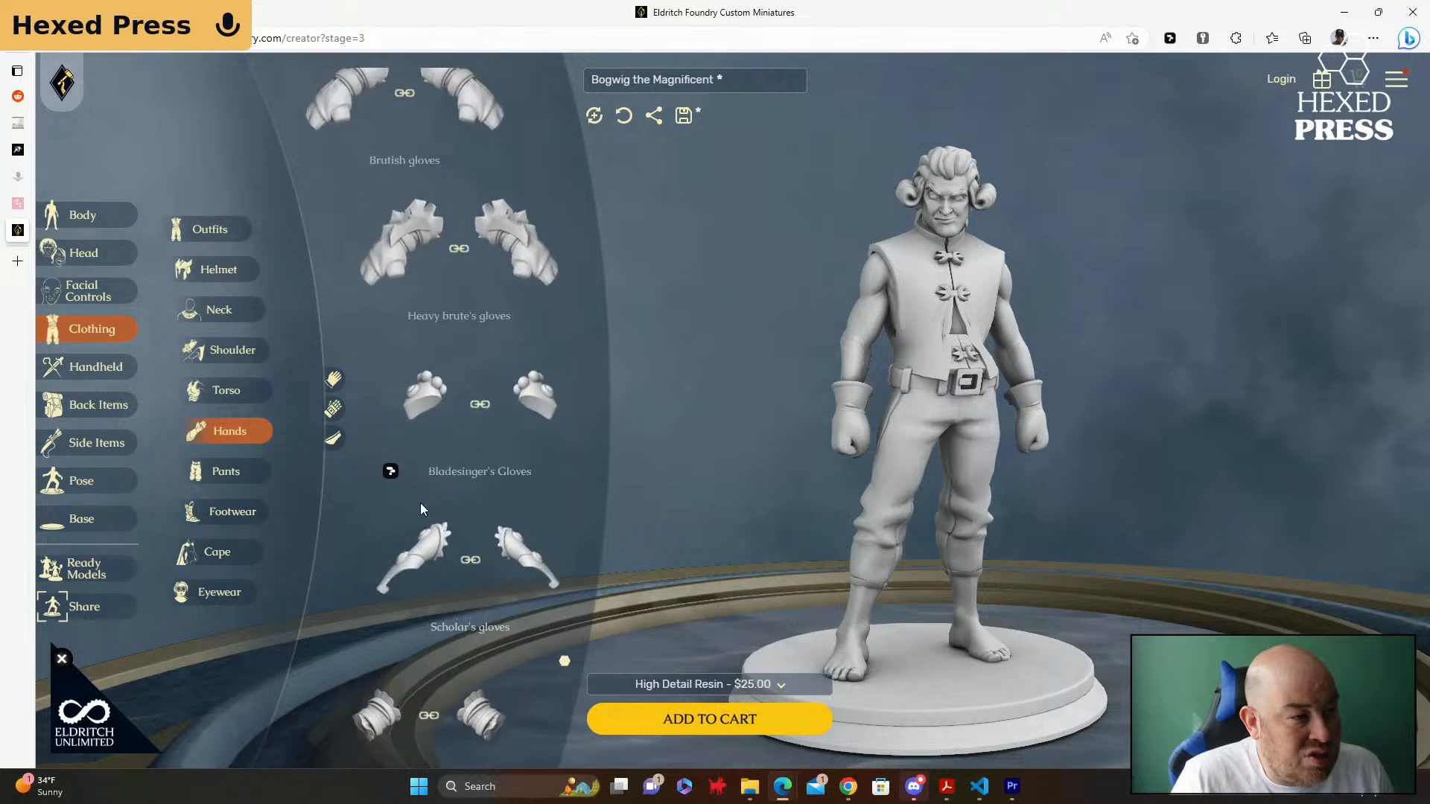
scroll(414, 514, down, 10)
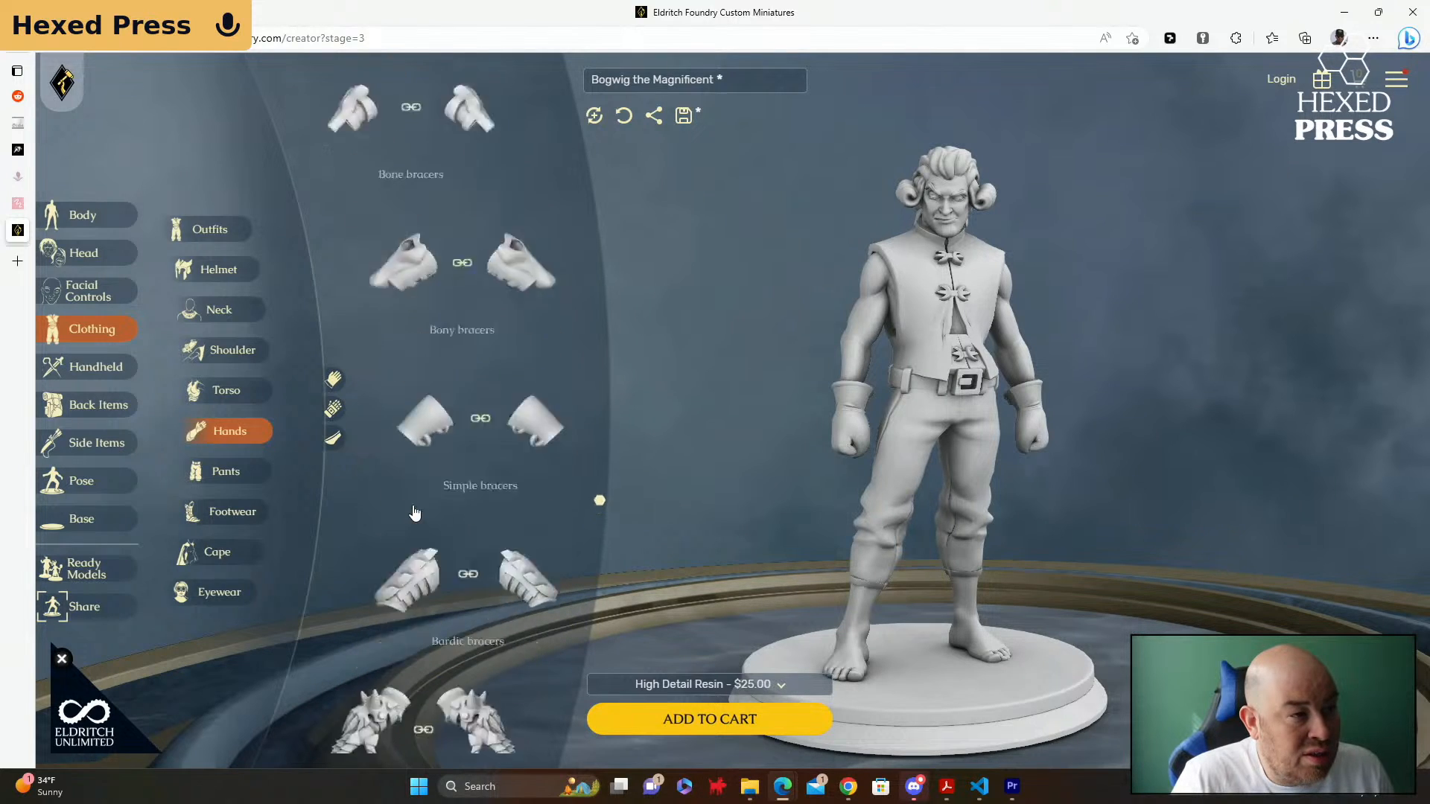
scroll(414, 513, down, 10)
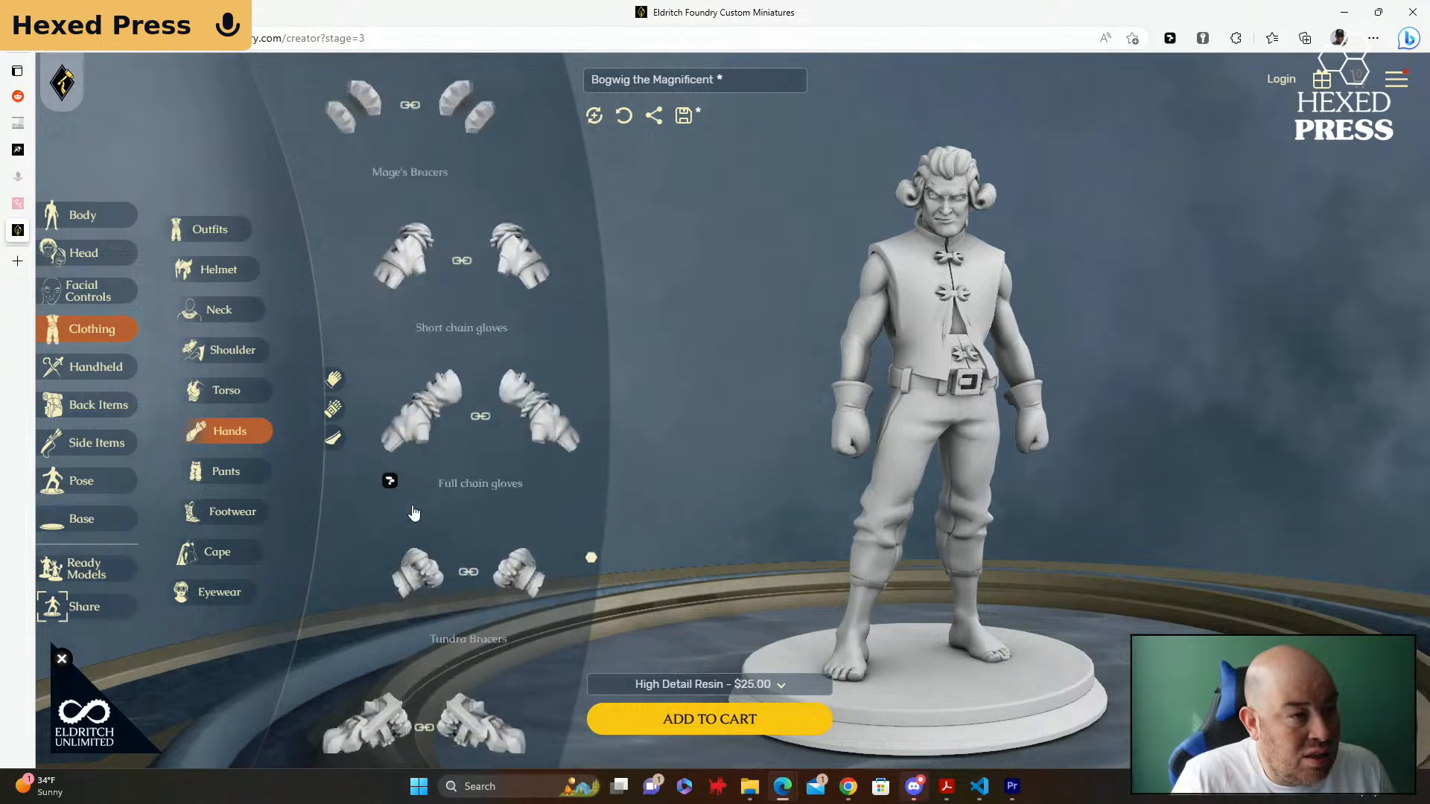
scroll(415, 513, up, 1)
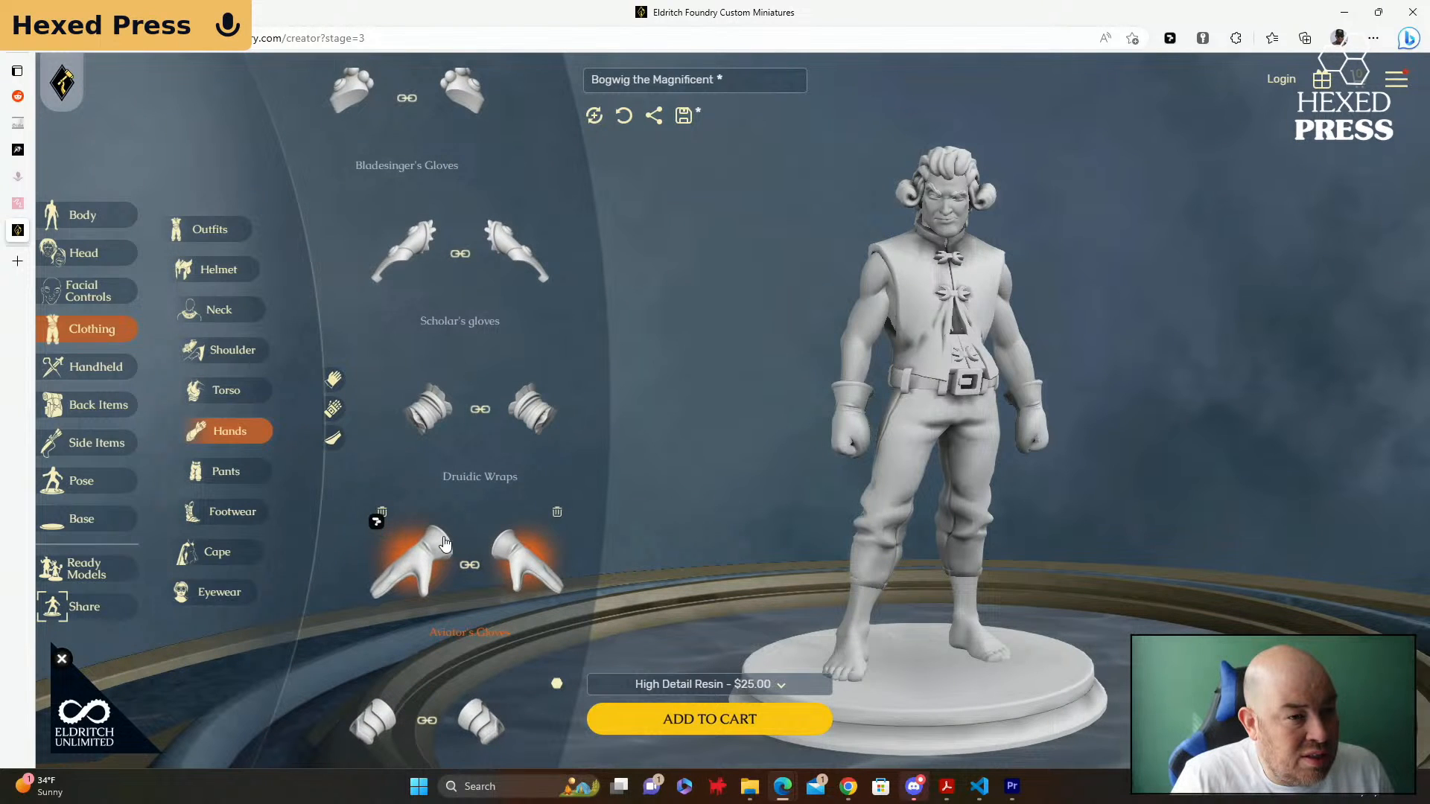
click(462, 534)
Step: Try the Handwraps and the Trench gloves on the figure's bare hands, and take the Trench gloves off again
scroll(461, 535, down, 8)
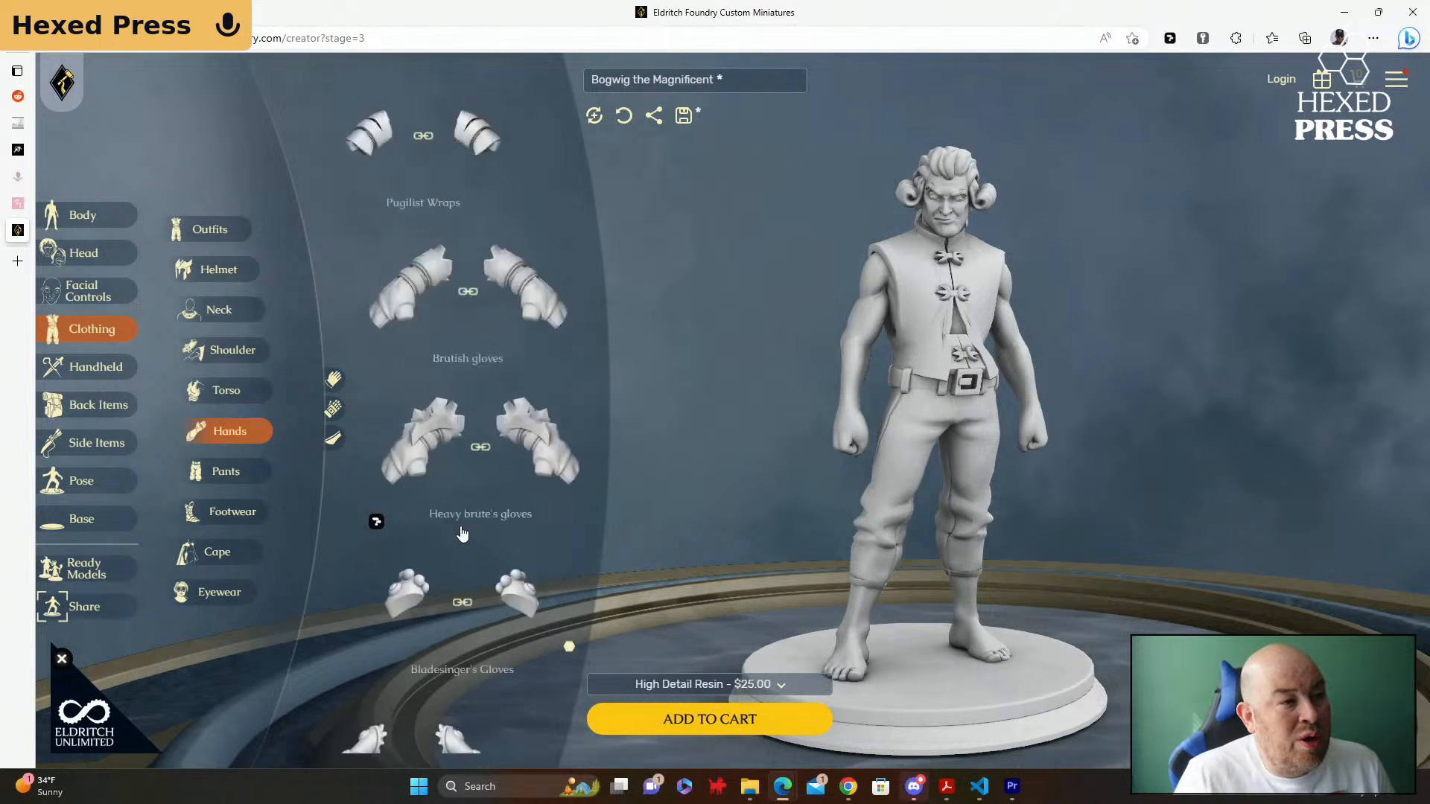
scroll(462, 534, down, 8)
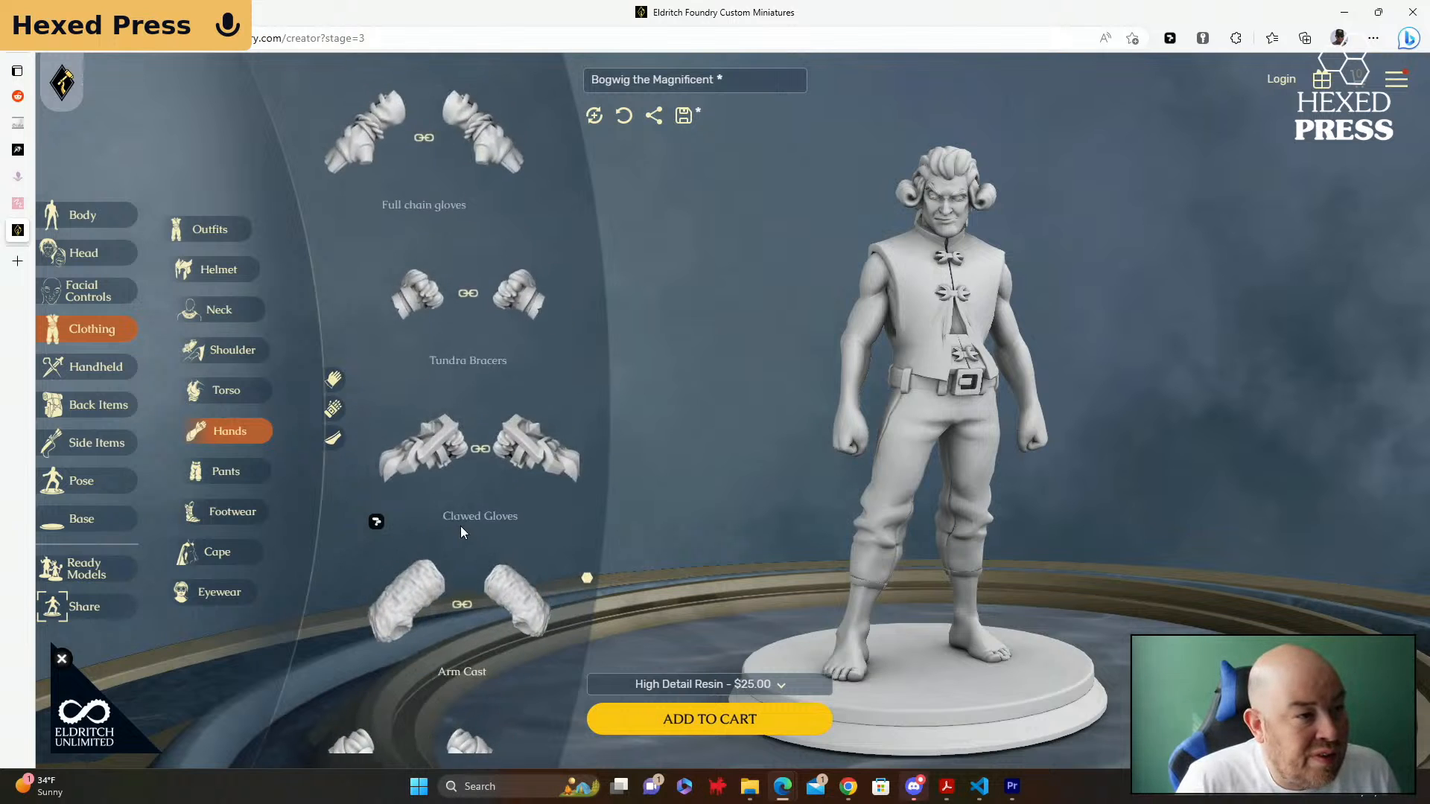
scroll(462, 534, down, 8)
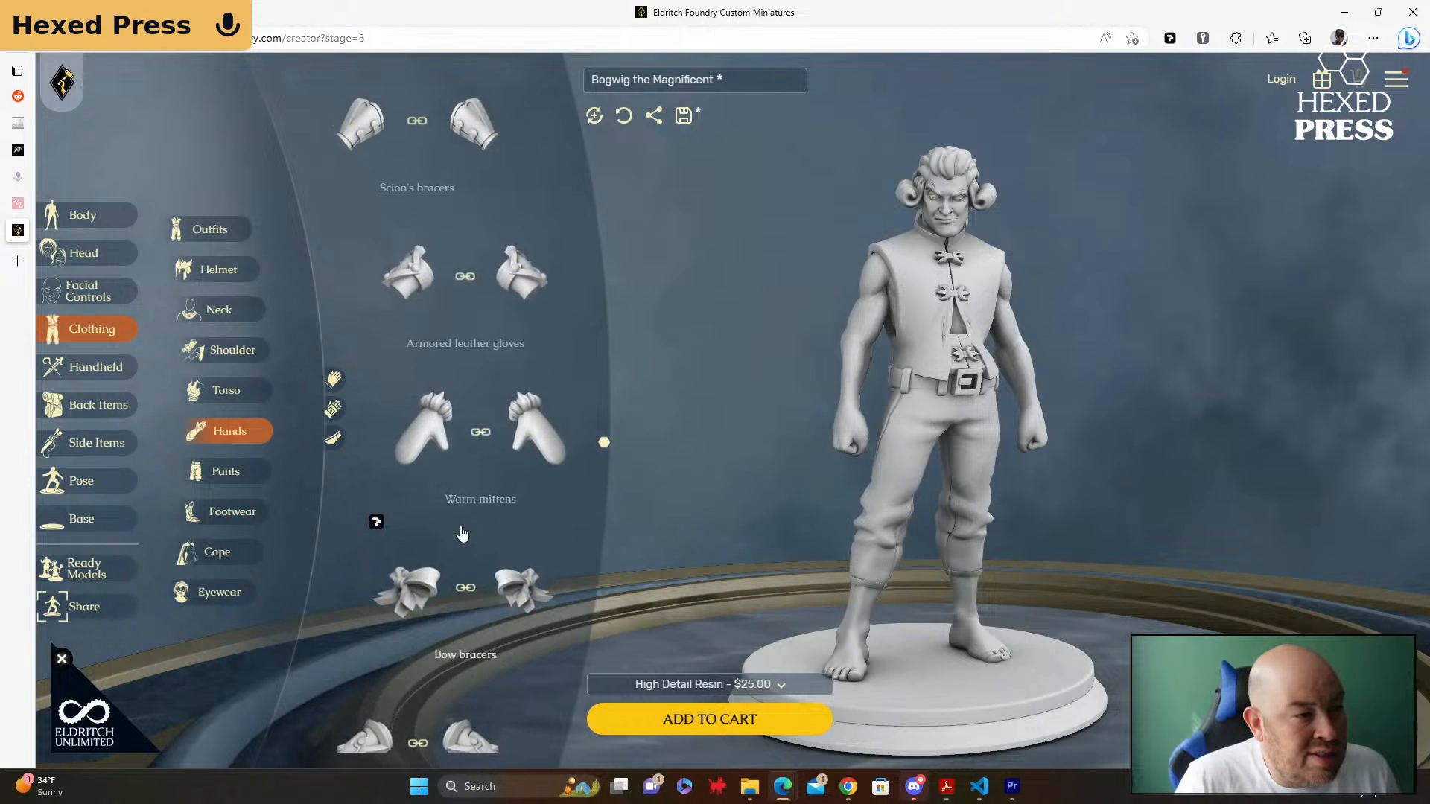
scroll(462, 534, down, 8)
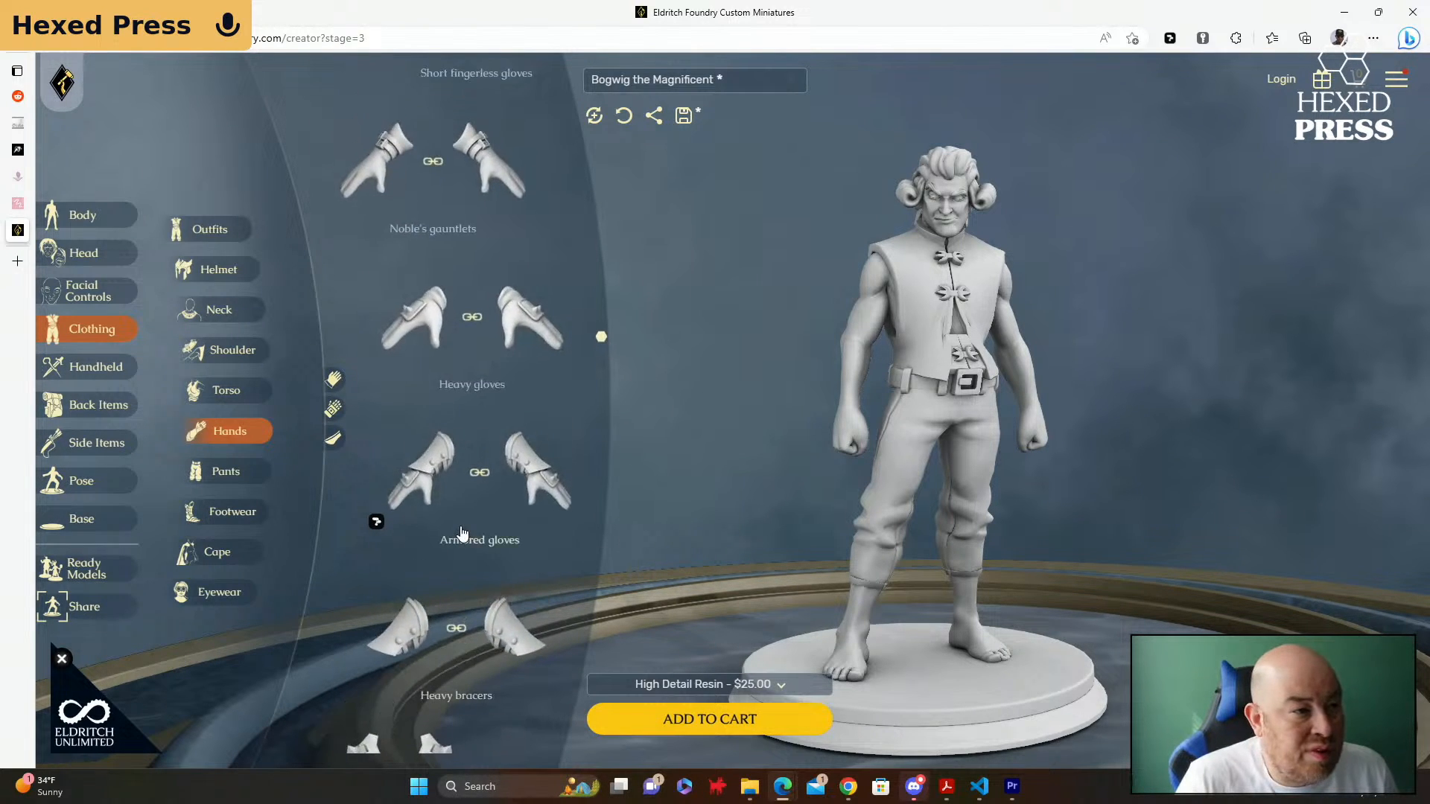
scroll(462, 534, up, 1)
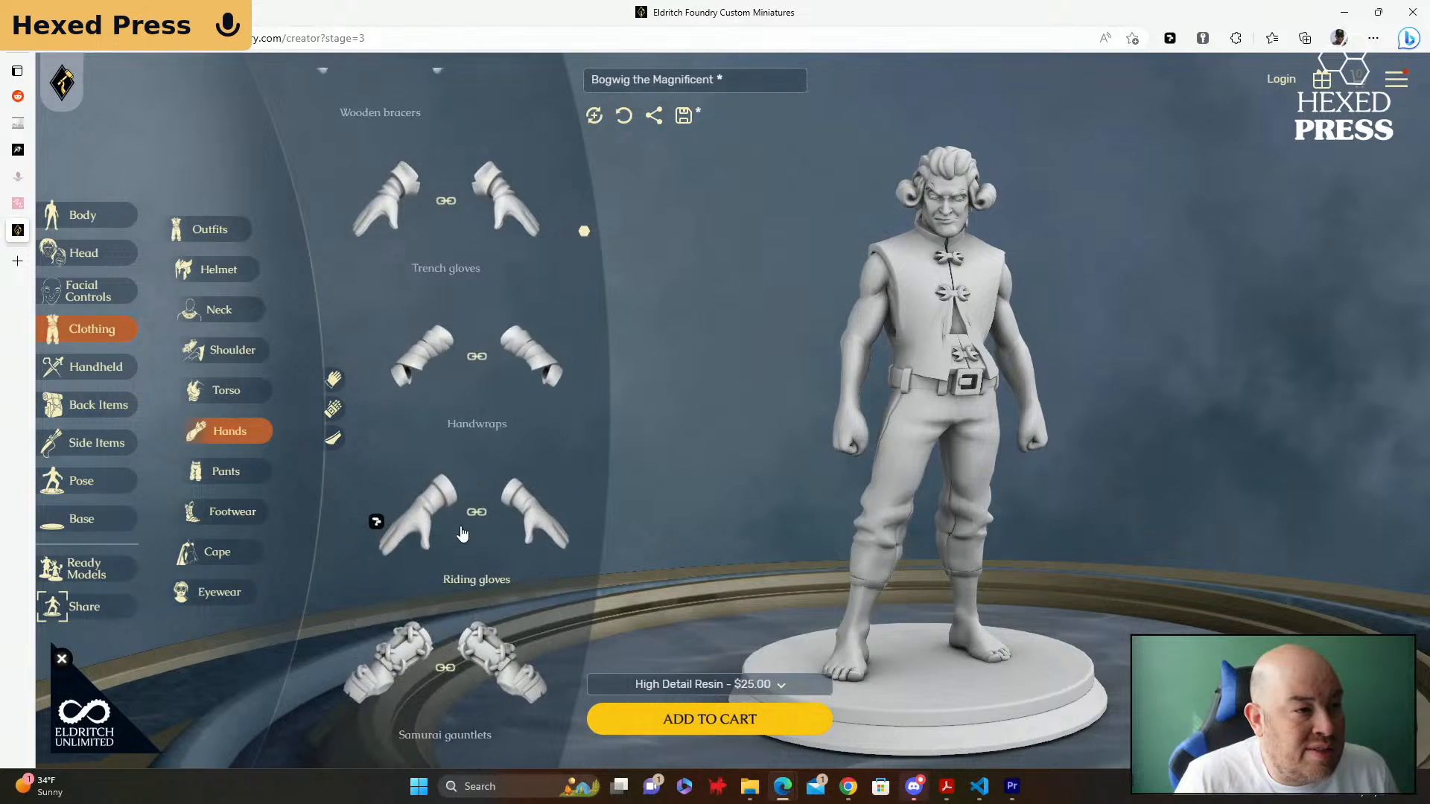
click(422, 361)
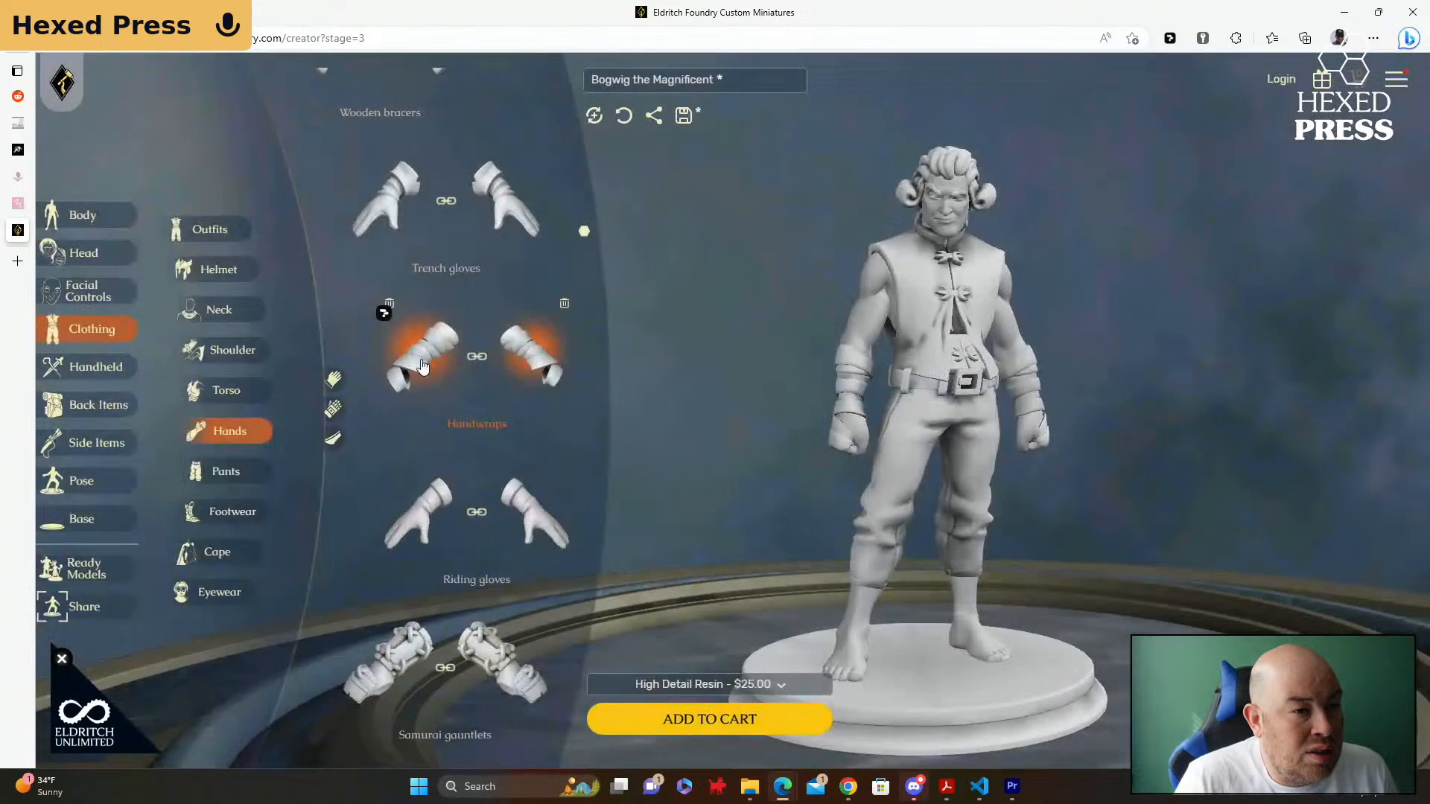
click(405, 213)
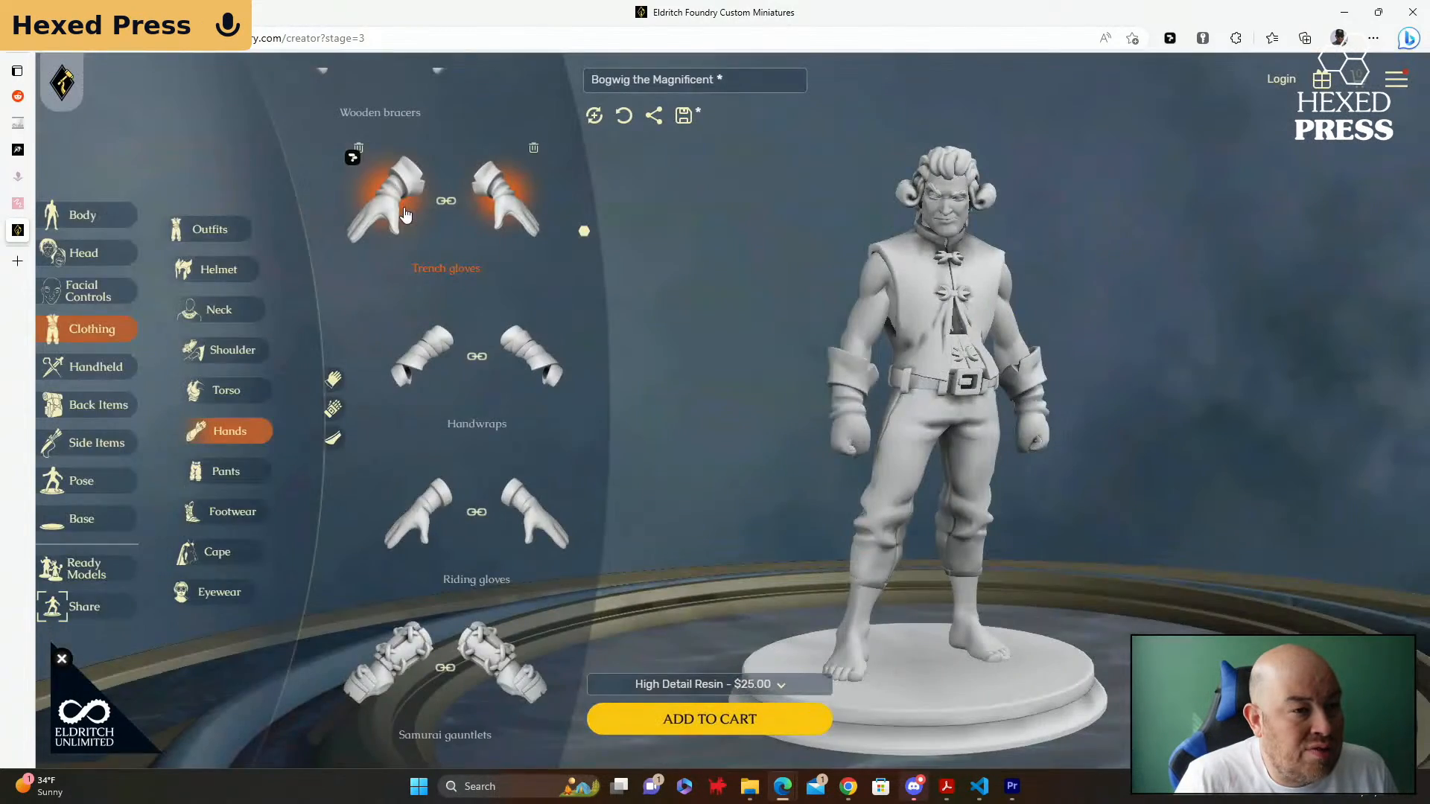
click(404, 214)
Step: Try the Fistwraps on both of the figure's hands
scroll(413, 222, up, 2)
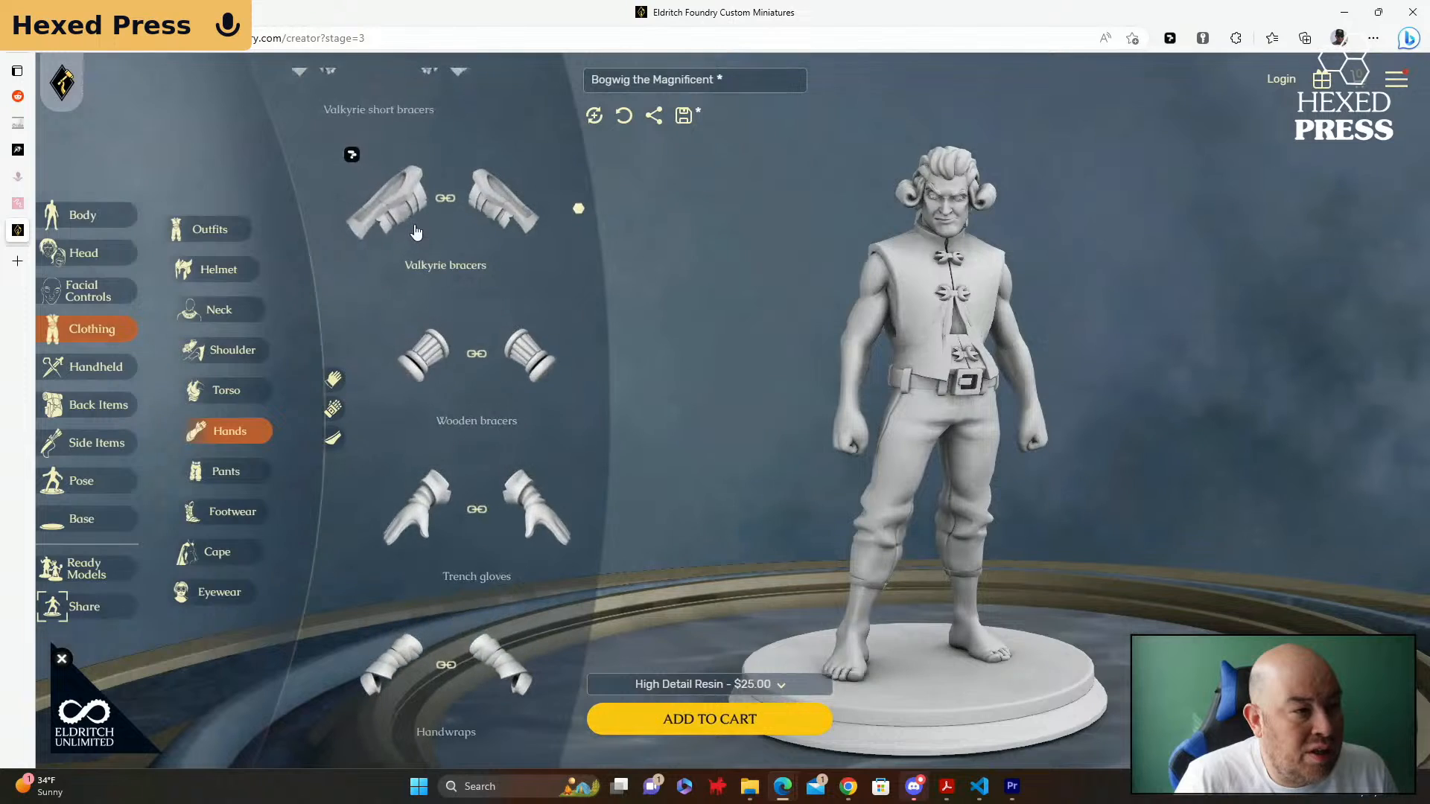
scroll(416, 232, up, 5)
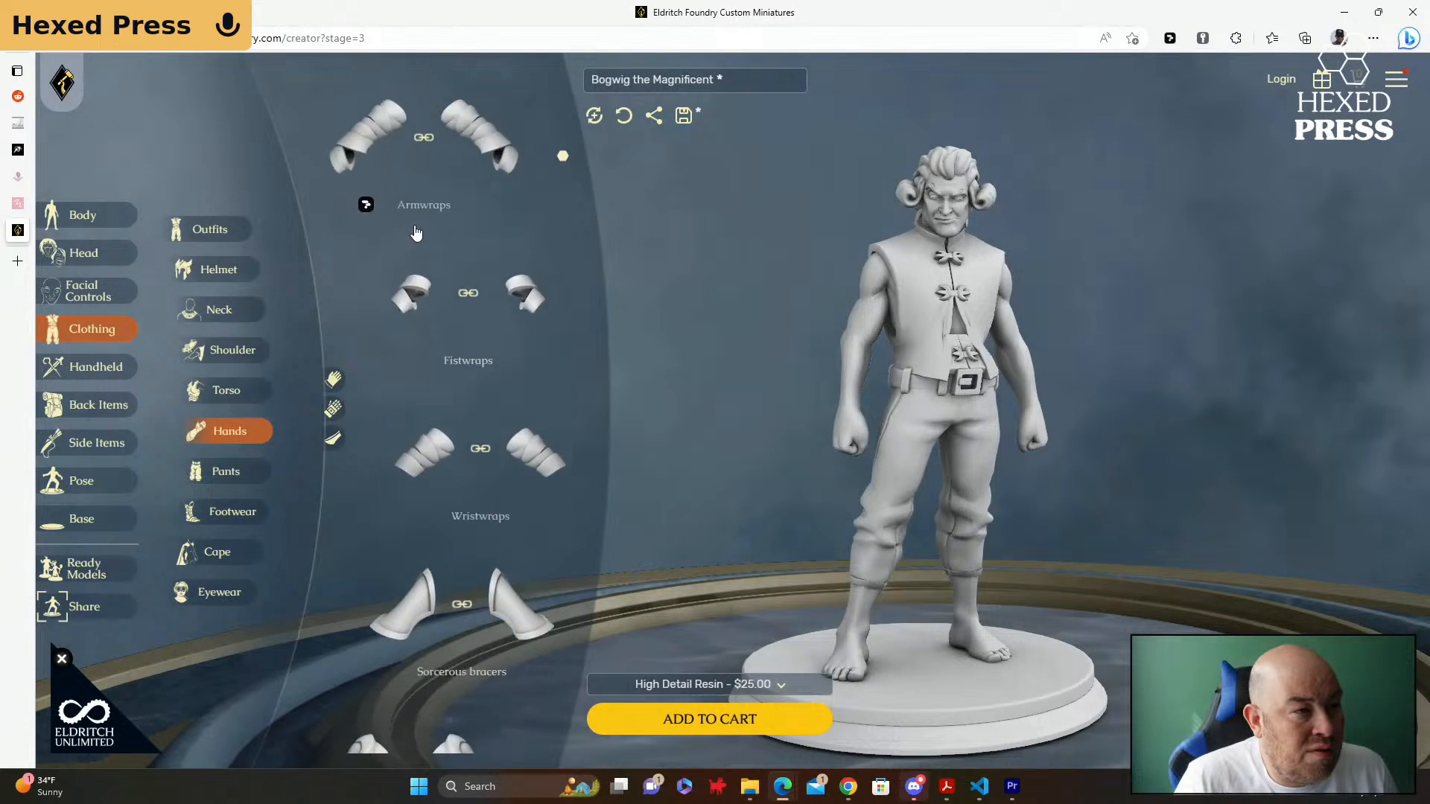
click(418, 290)
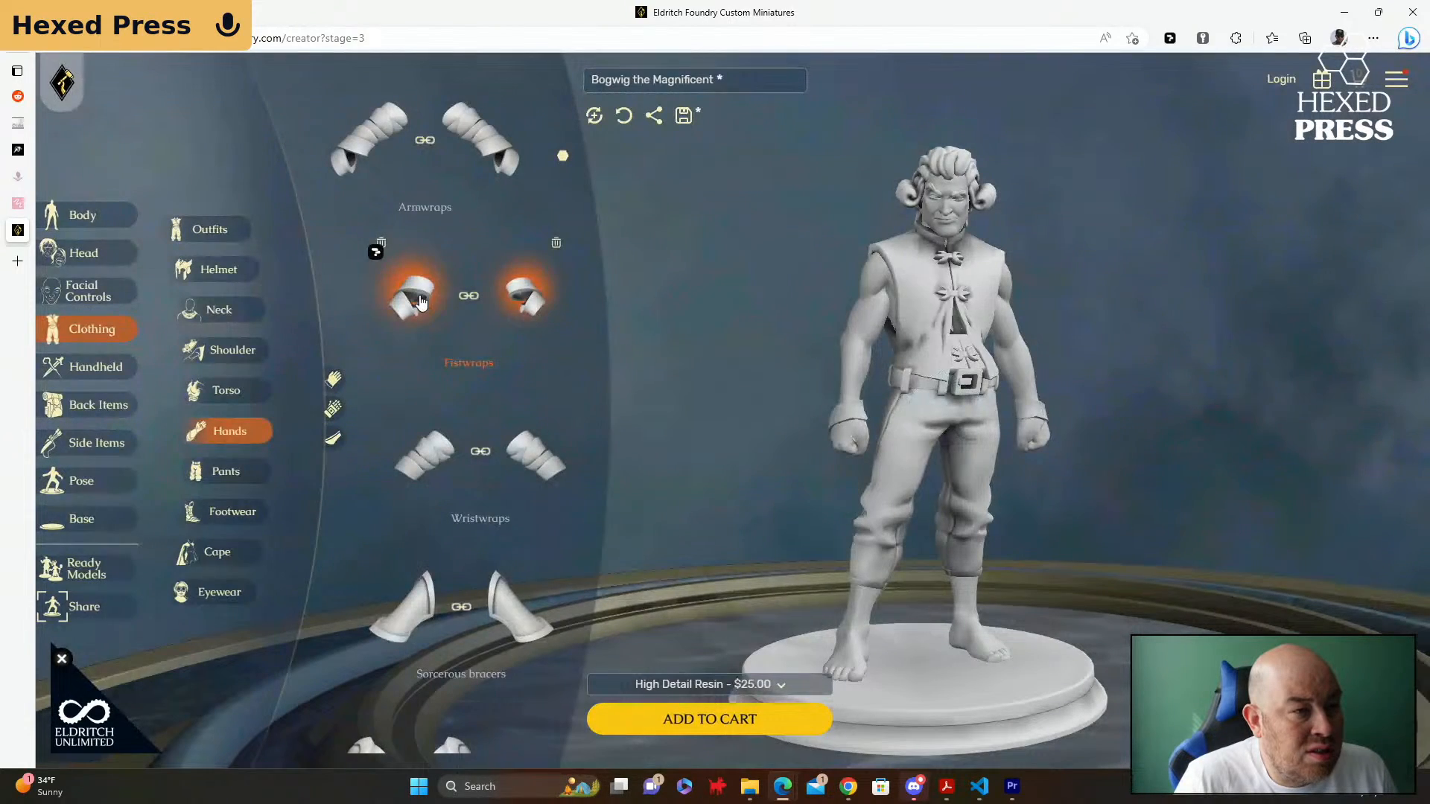
Step: Replace the Fistwraps with the Armwraps, unlinking the pair so only the figure's right arm wears one
click(364, 147)
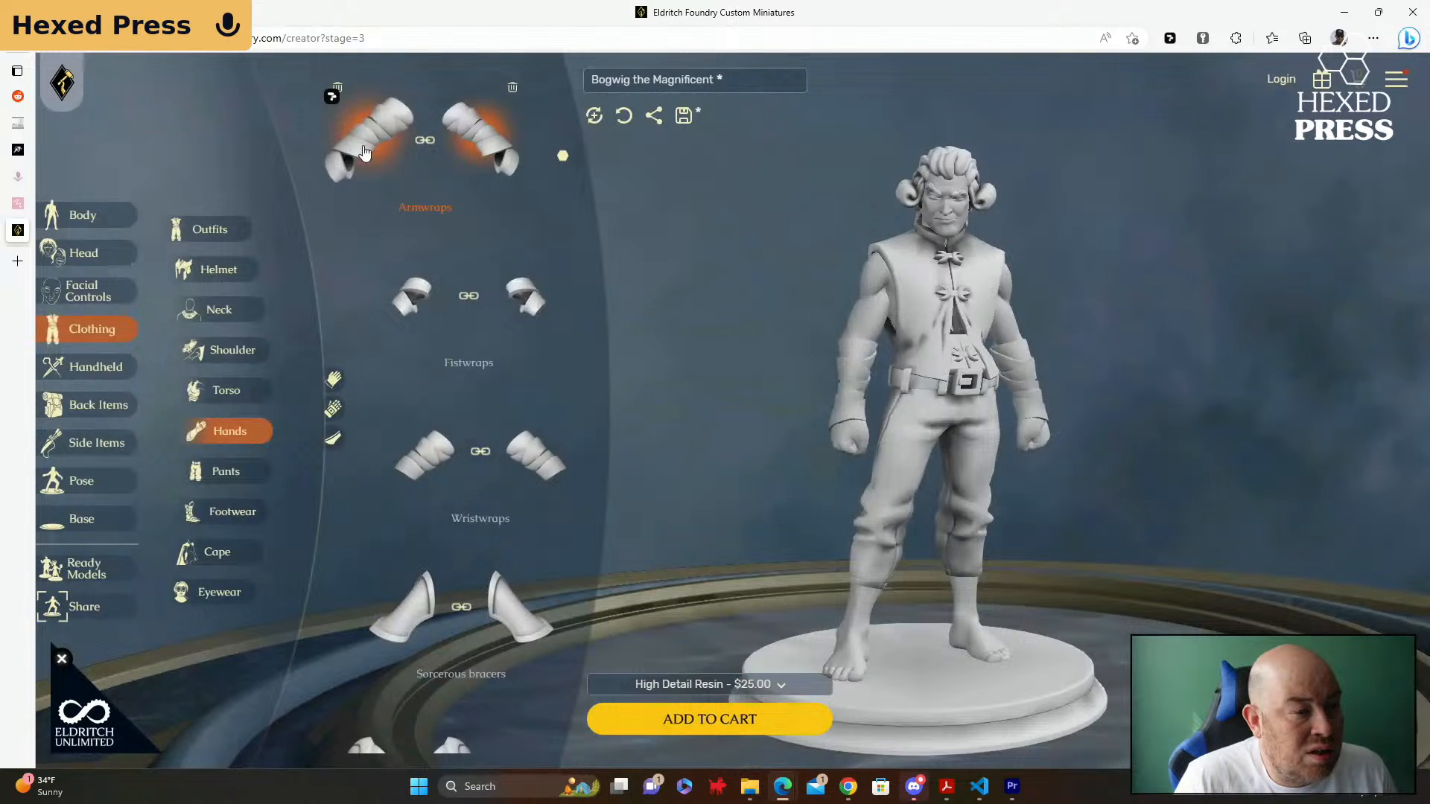
click(366, 149)
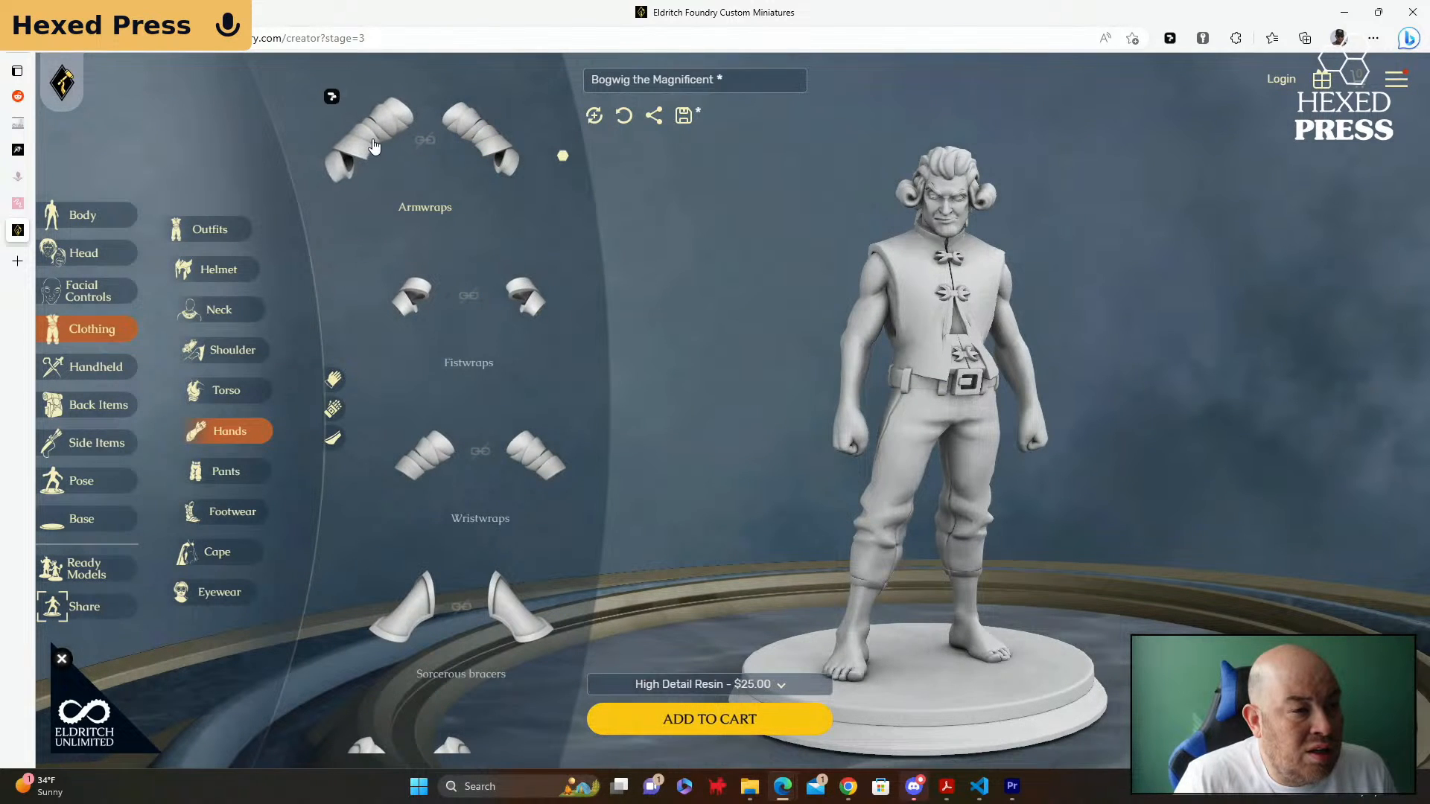
click(374, 147)
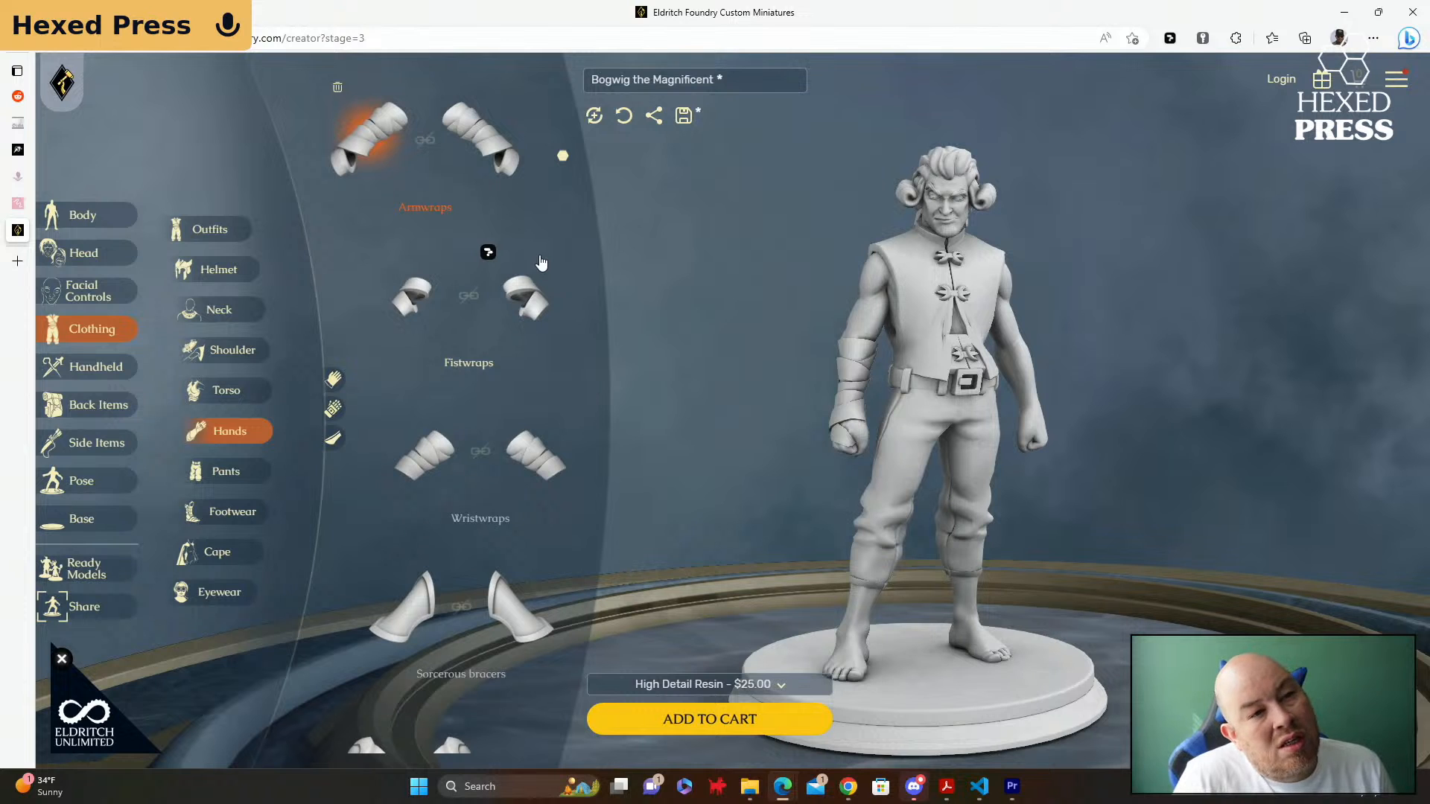
Step: Look through the leg garments and narrow them to the underwear category
click(227, 472)
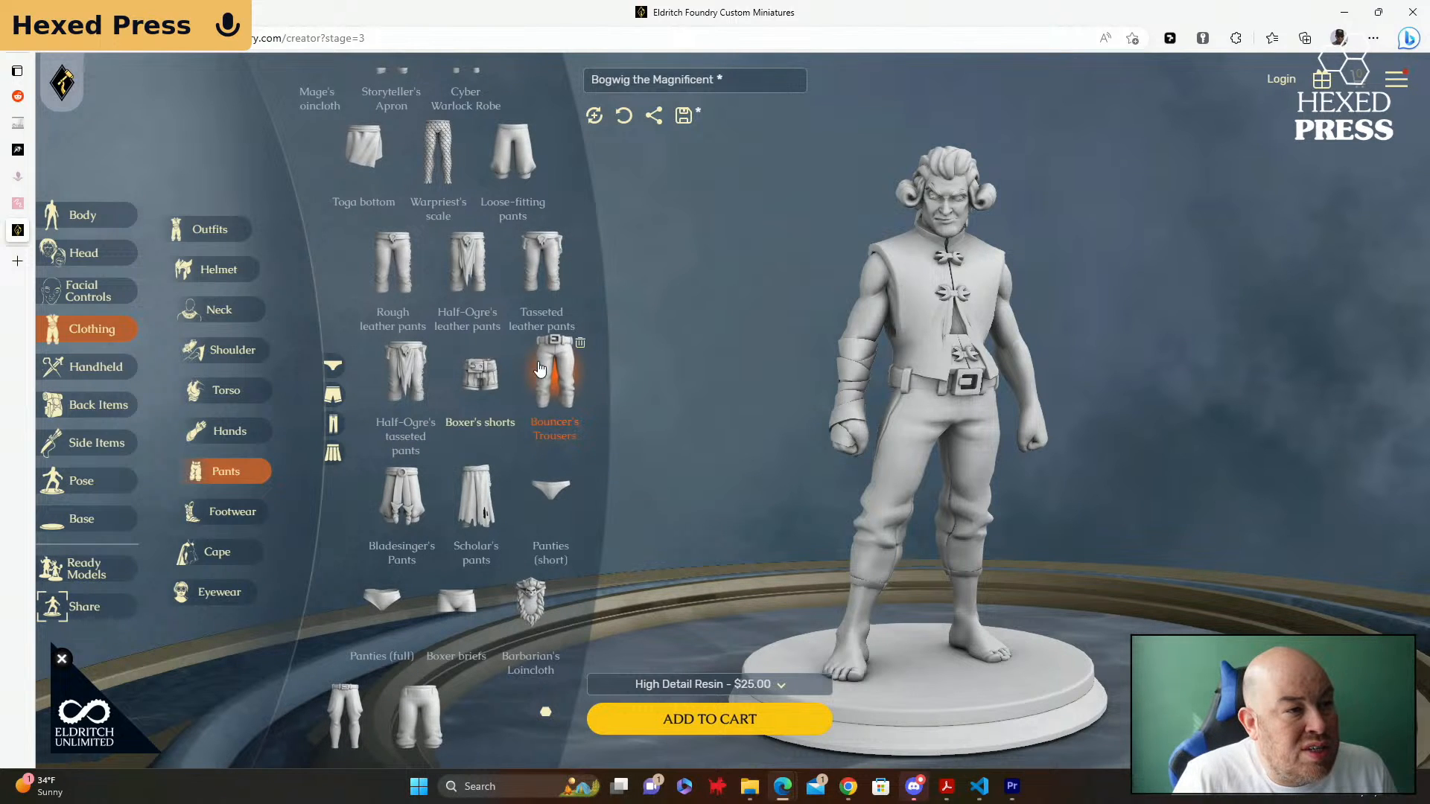
scroll(540, 369, down, 5)
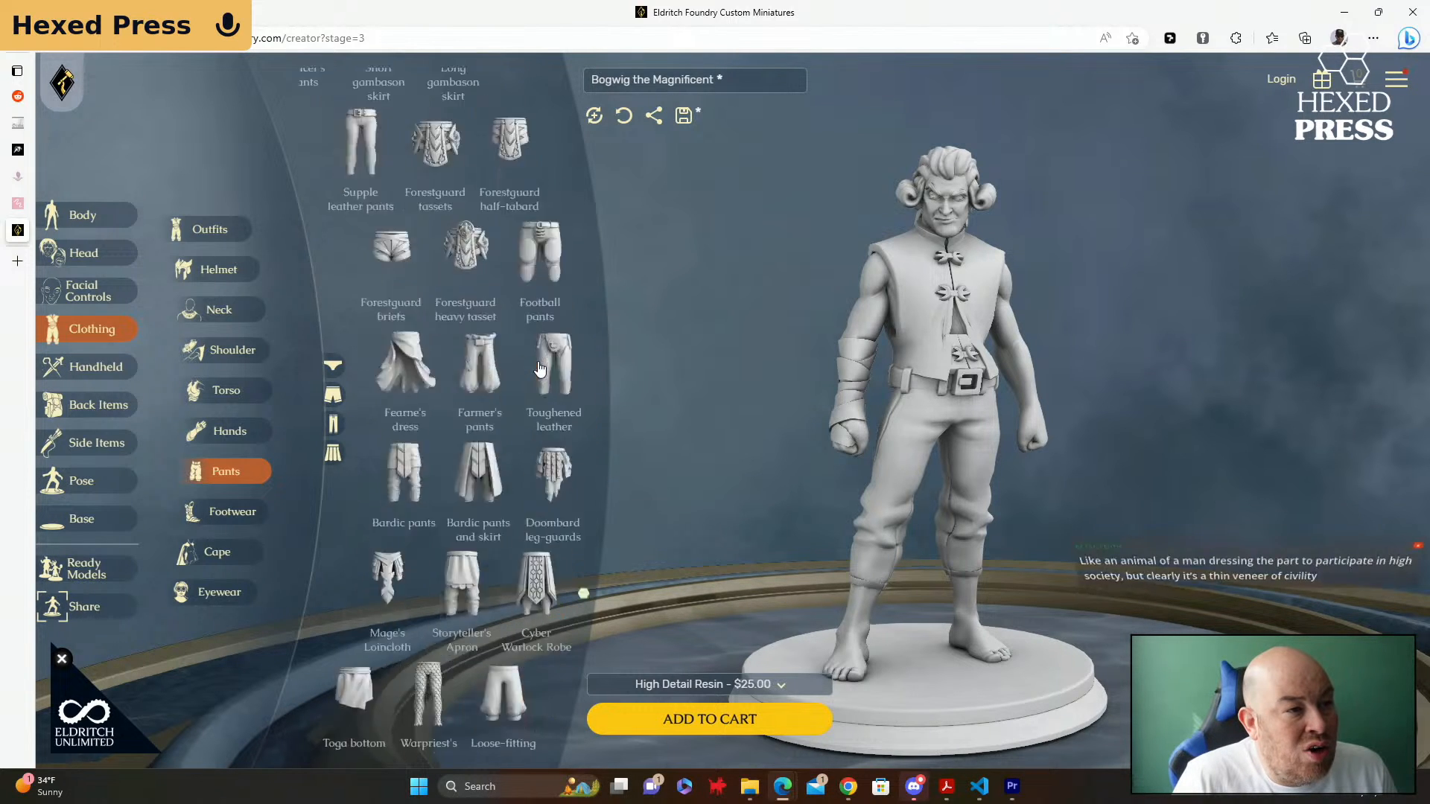
click(334, 367)
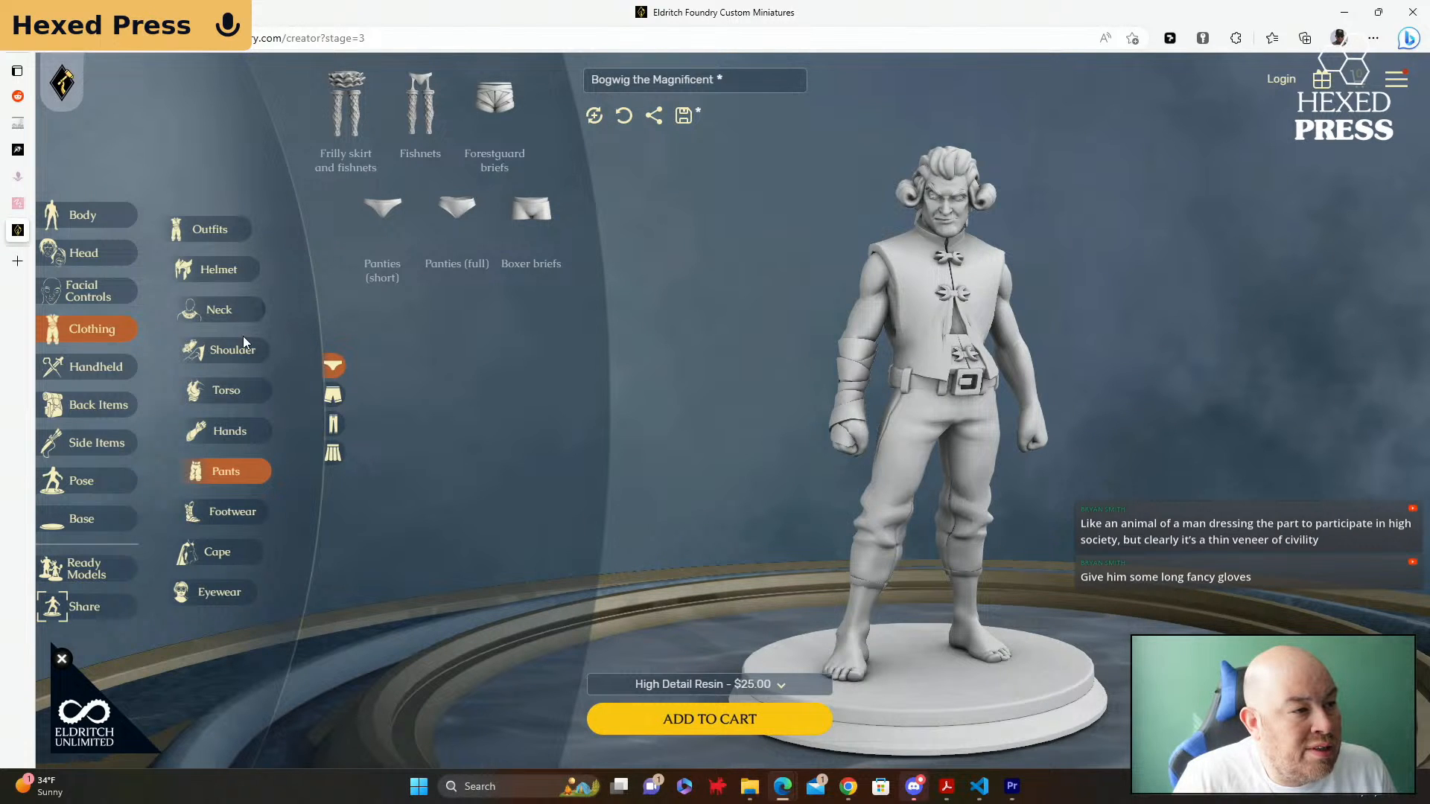
Step: Browse the long-sleeved torso garments and dress the figure in the Scion's shirt in place of the Noble's tunic
click(231, 400)
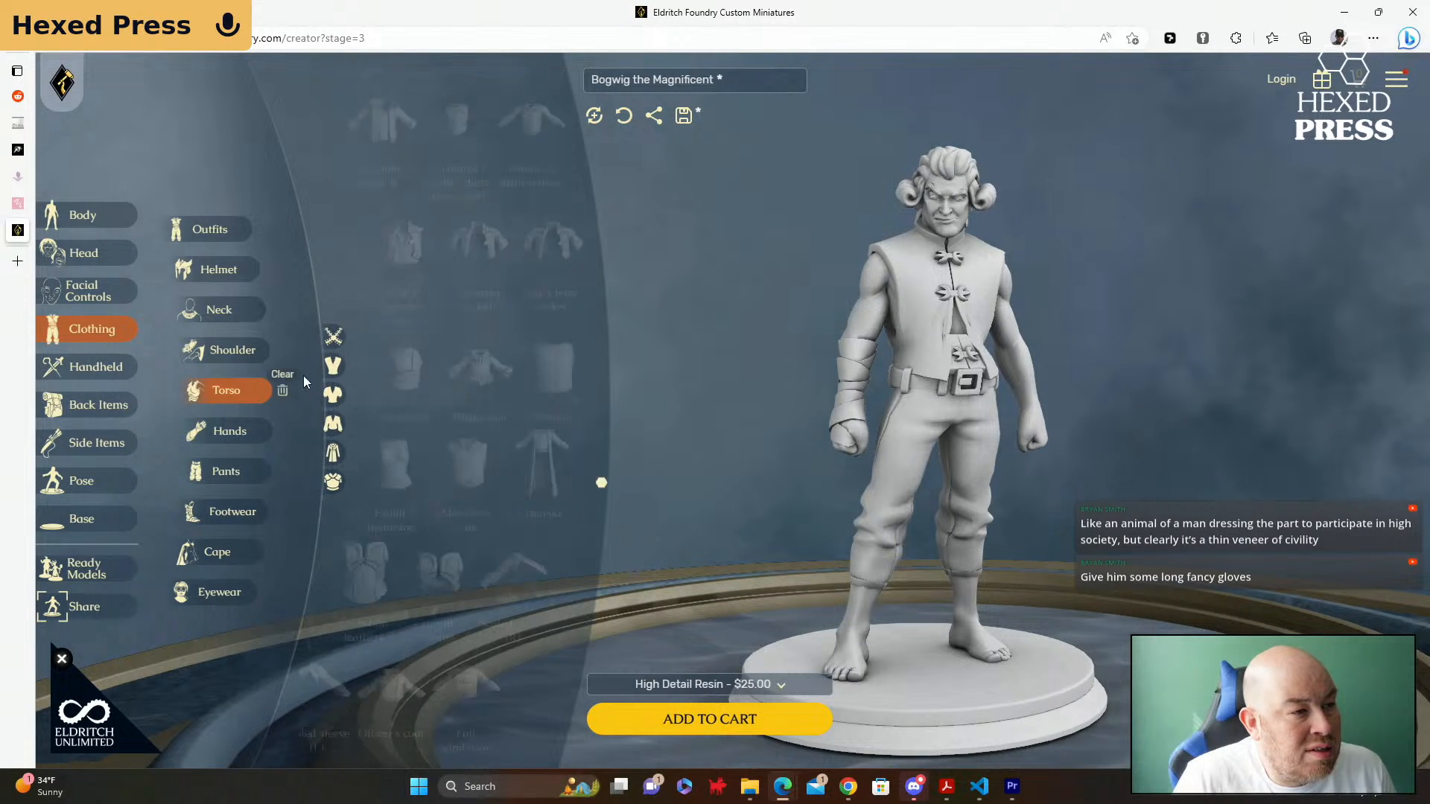
click(330, 364)
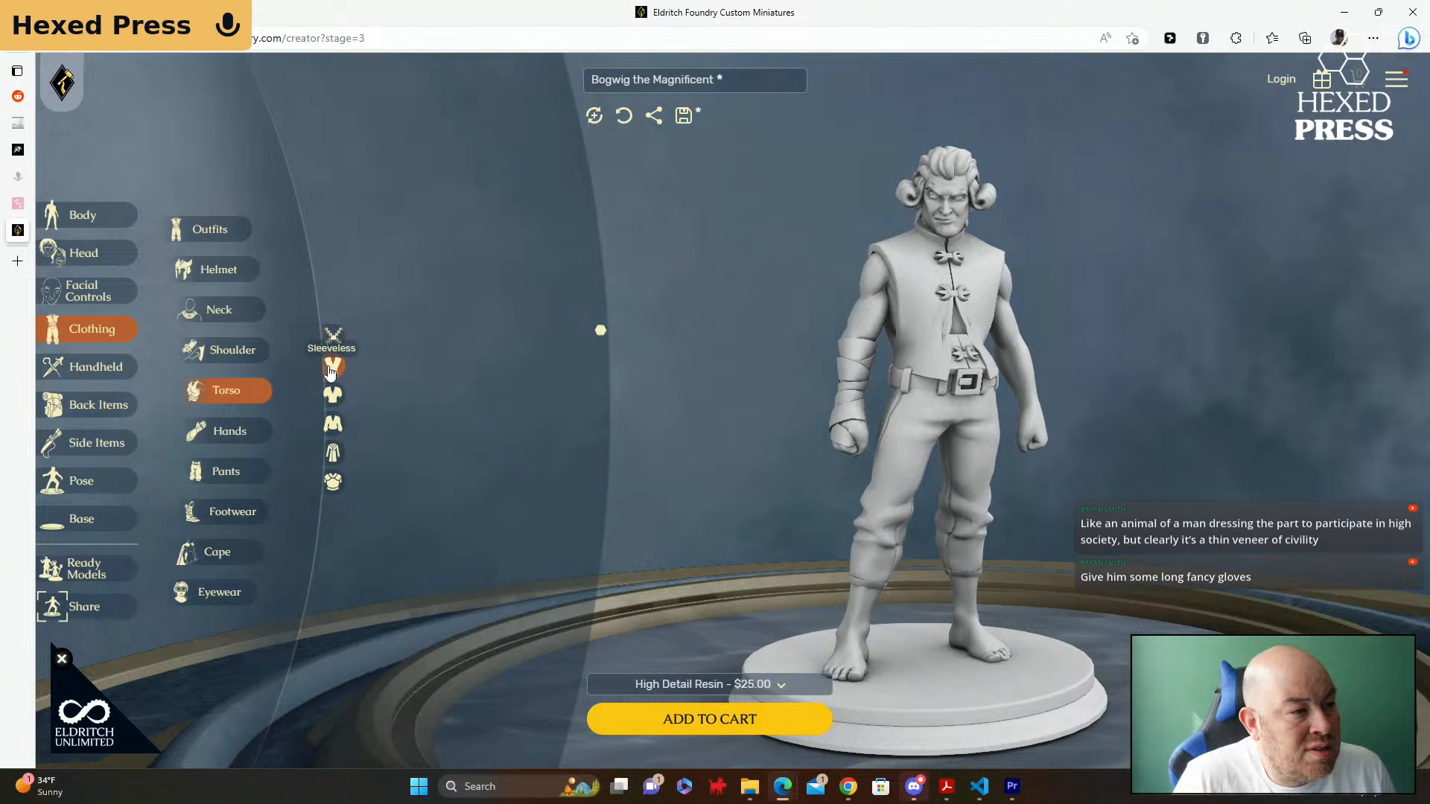
click(333, 424)
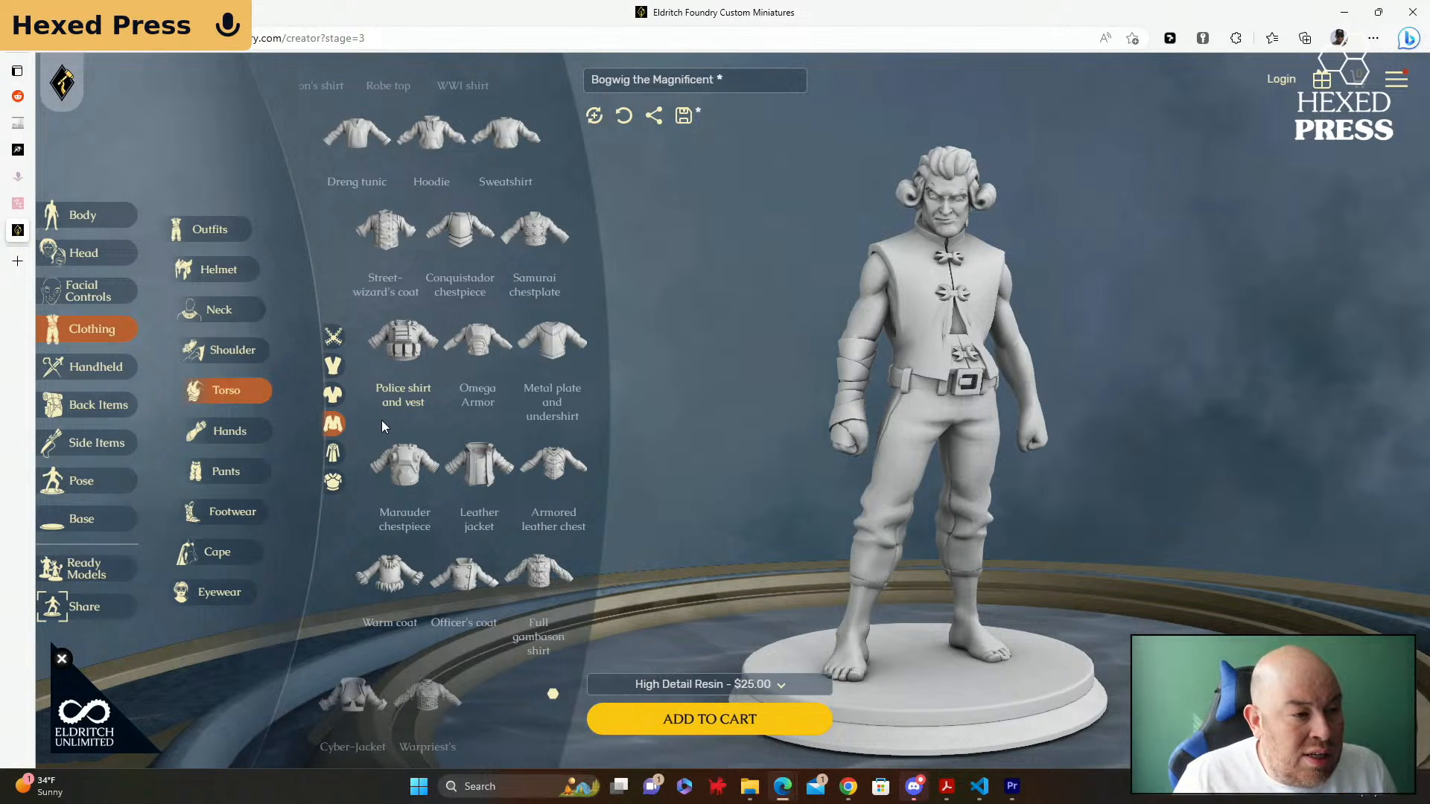
scroll(505, 446, down, 1)
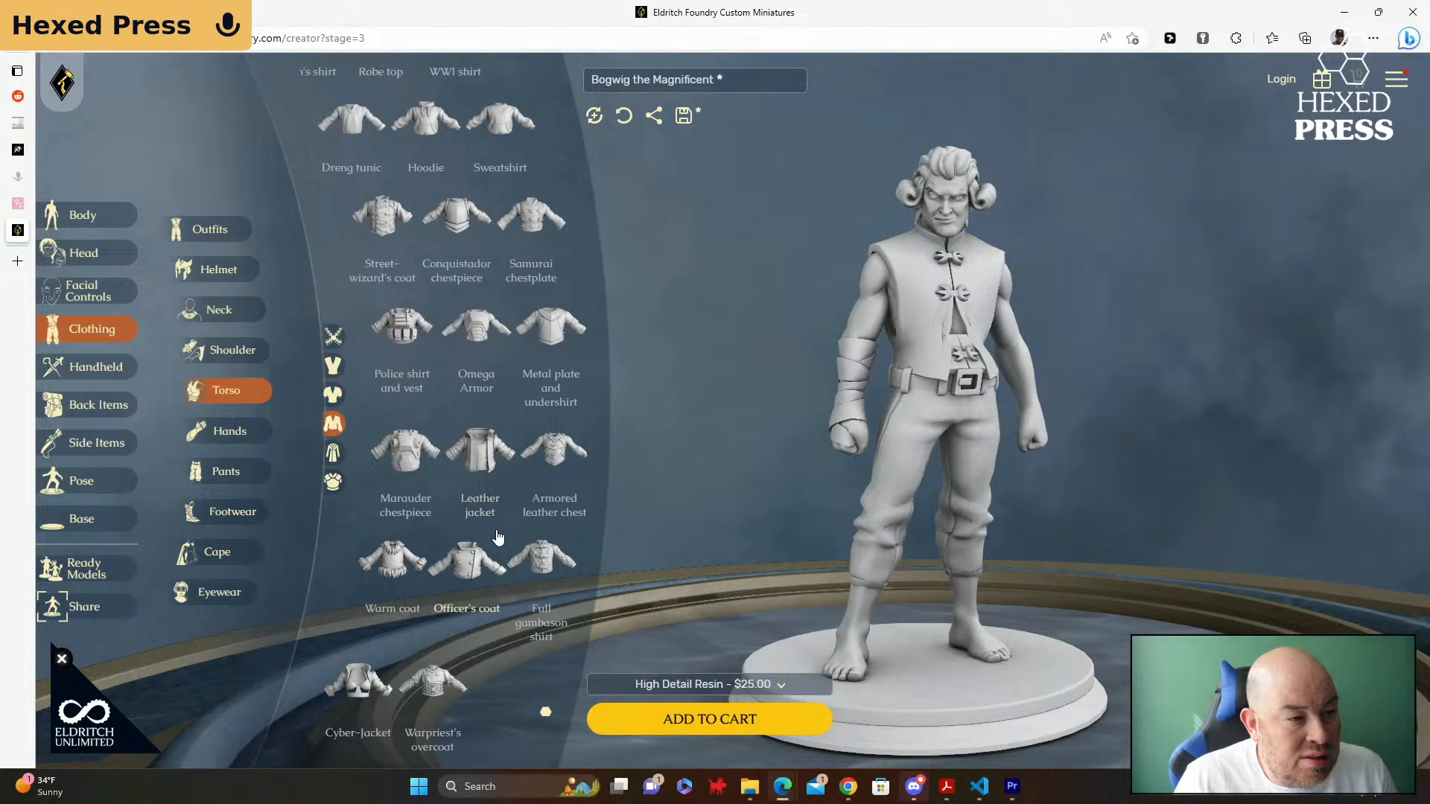
scroll(491, 546, up, 3)
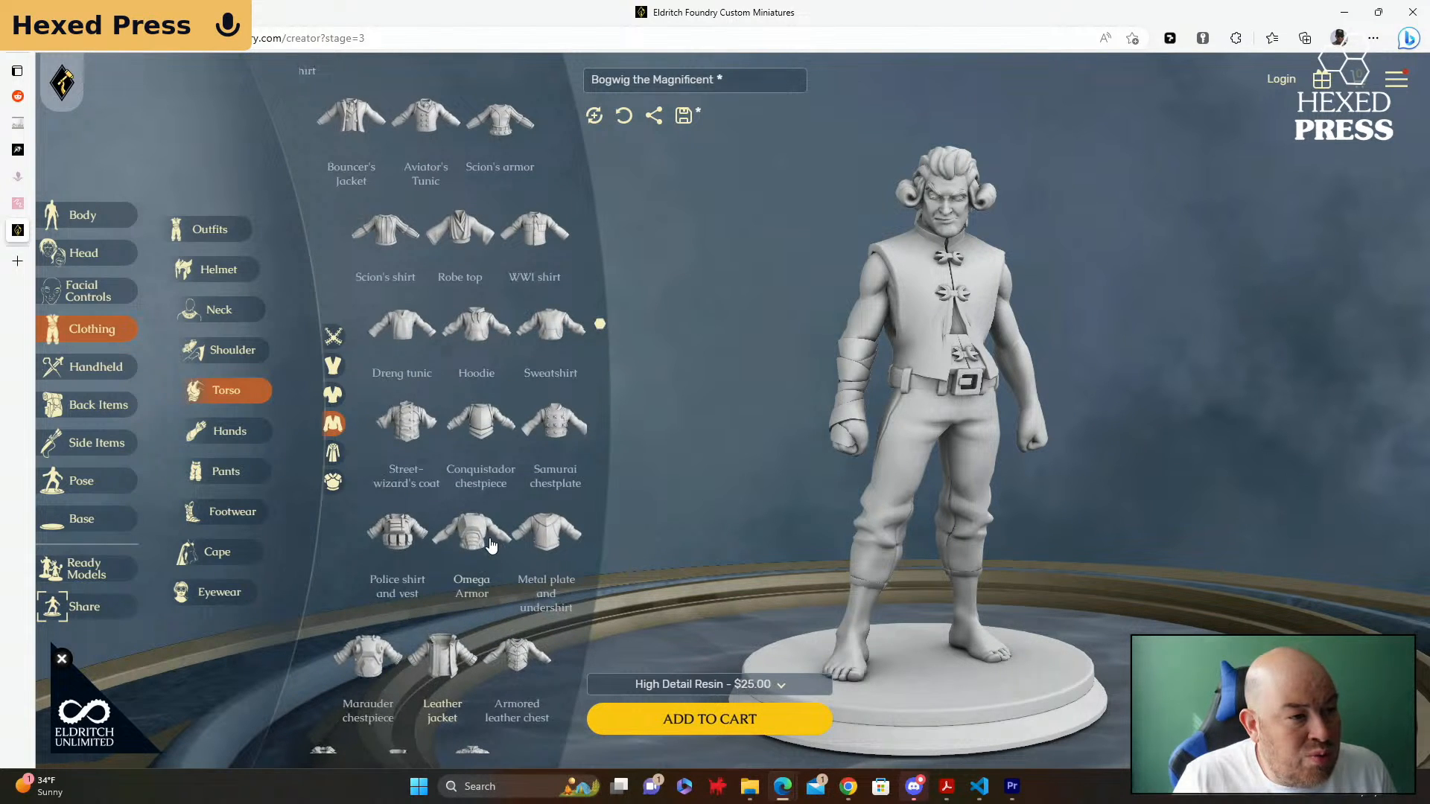
scroll(491, 546, up, 1)
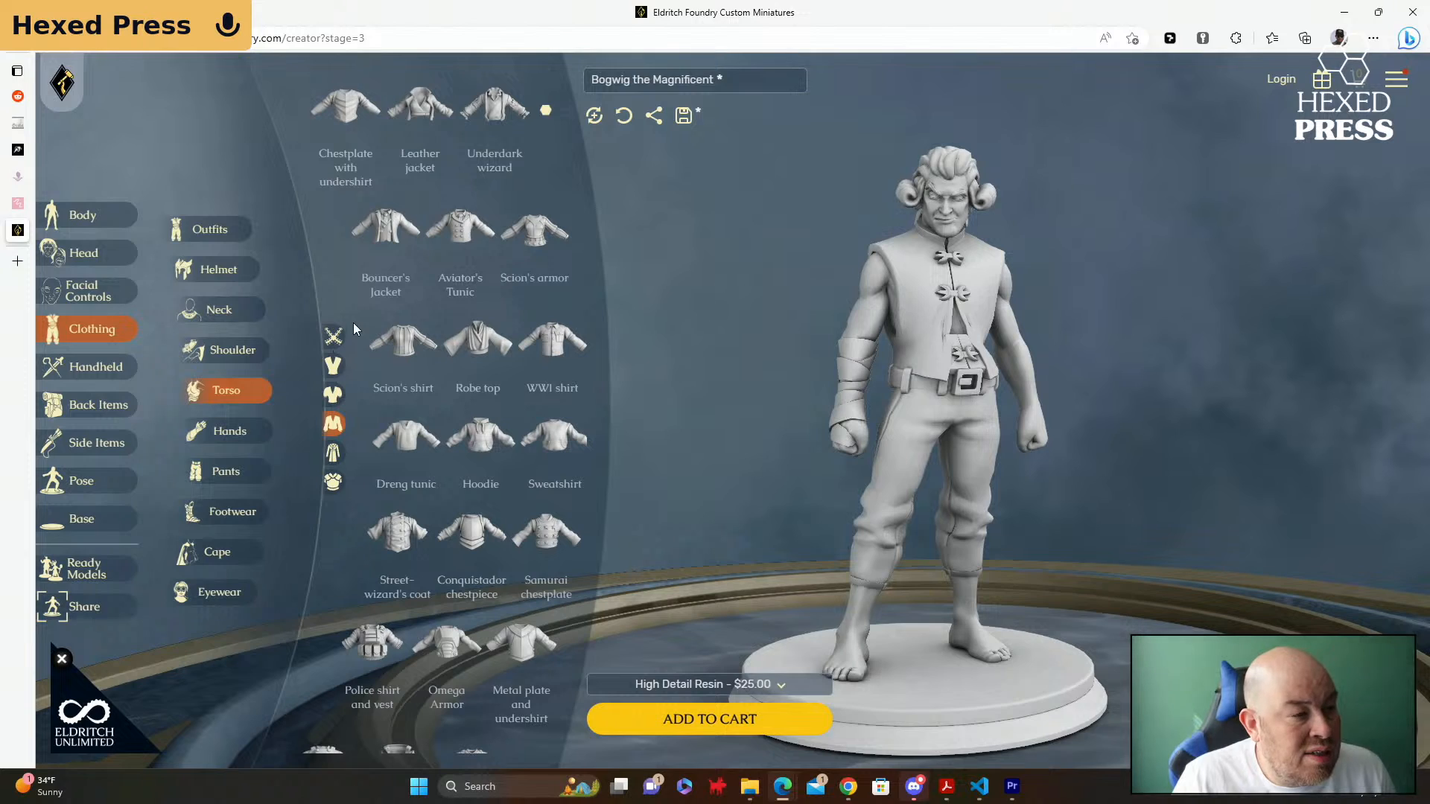
click(403, 344)
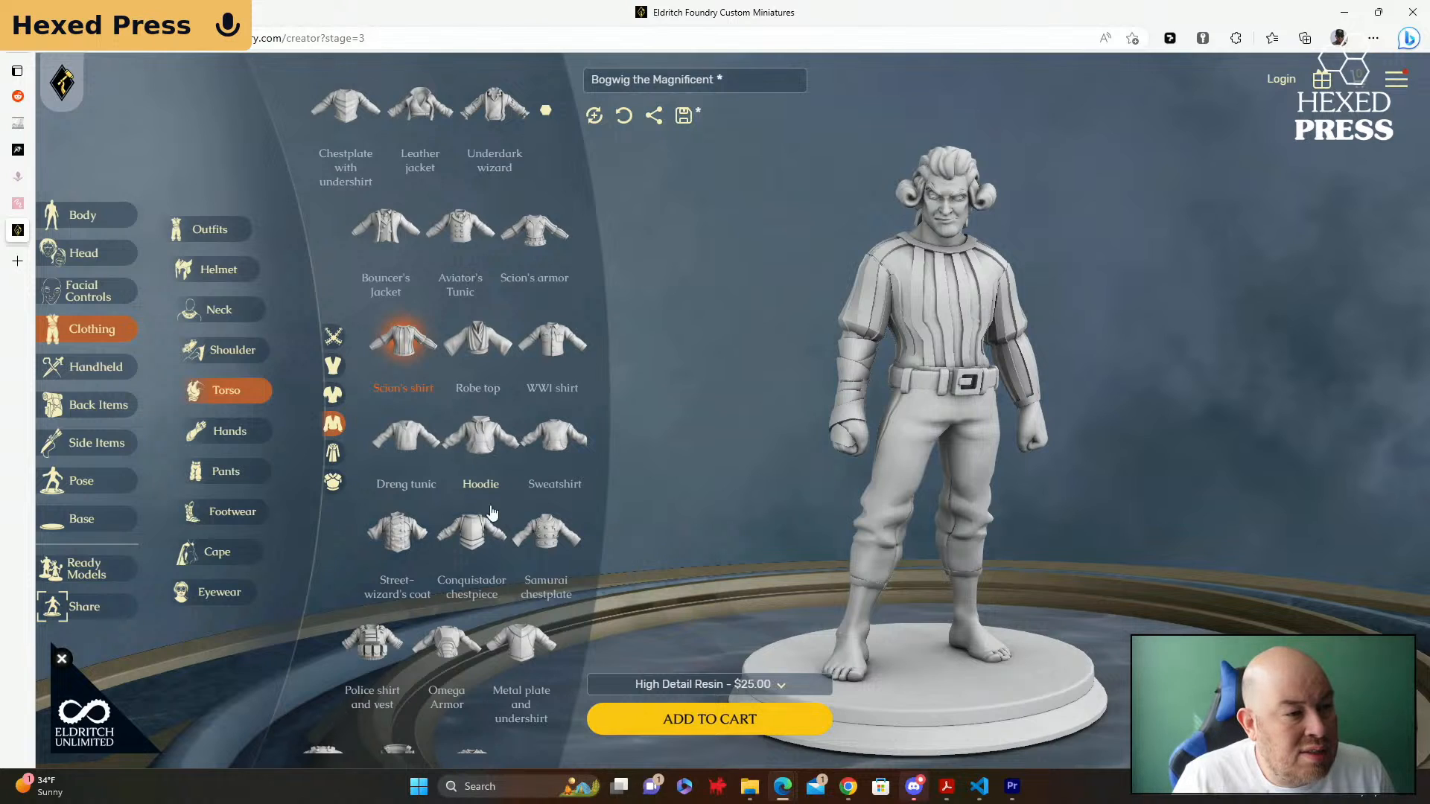
Step: Try the Street-wizard's coat, the Officer's coat and the Robe top from the long-sleeved garments on the figure's torso
click(394, 536)
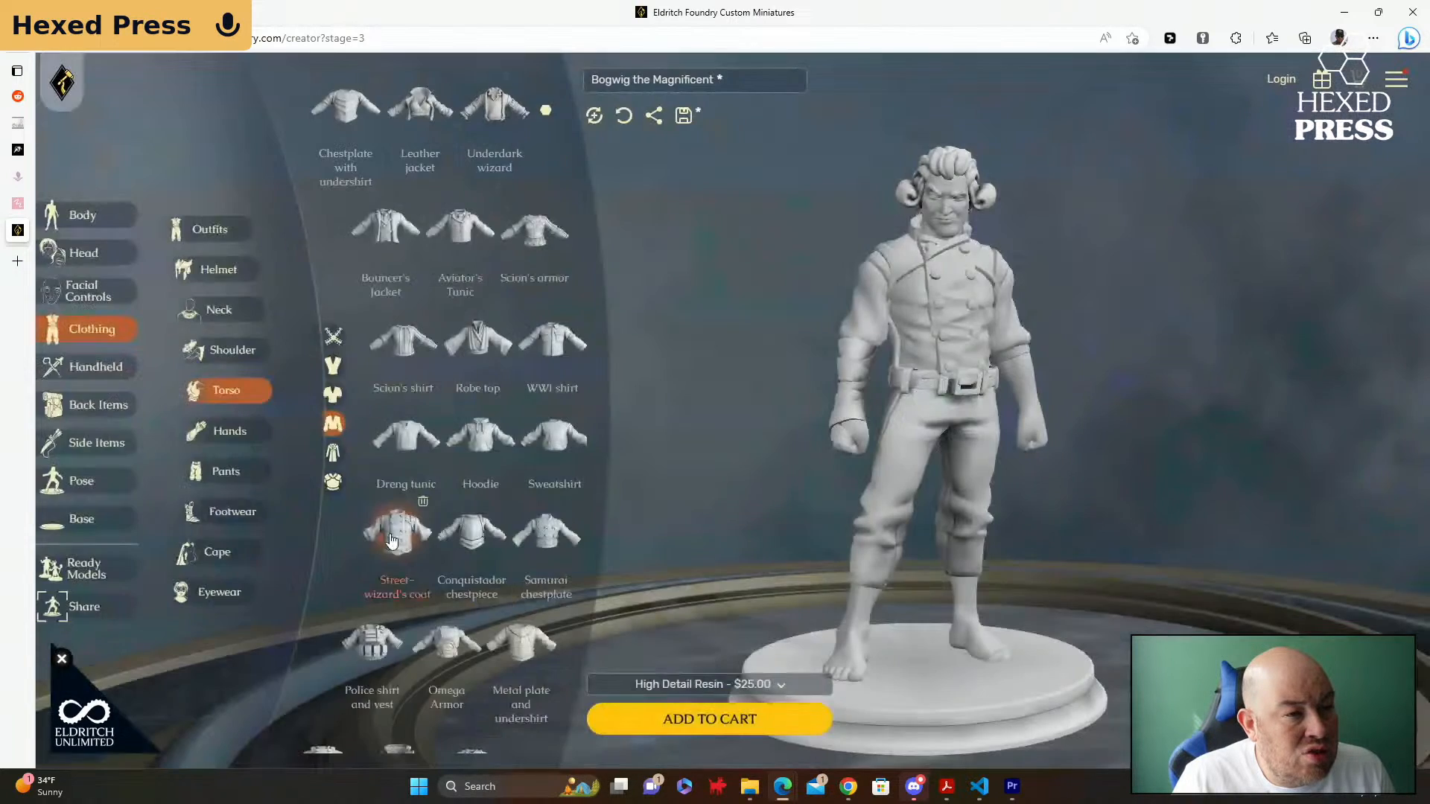
scroll(447, 540, down, 2)
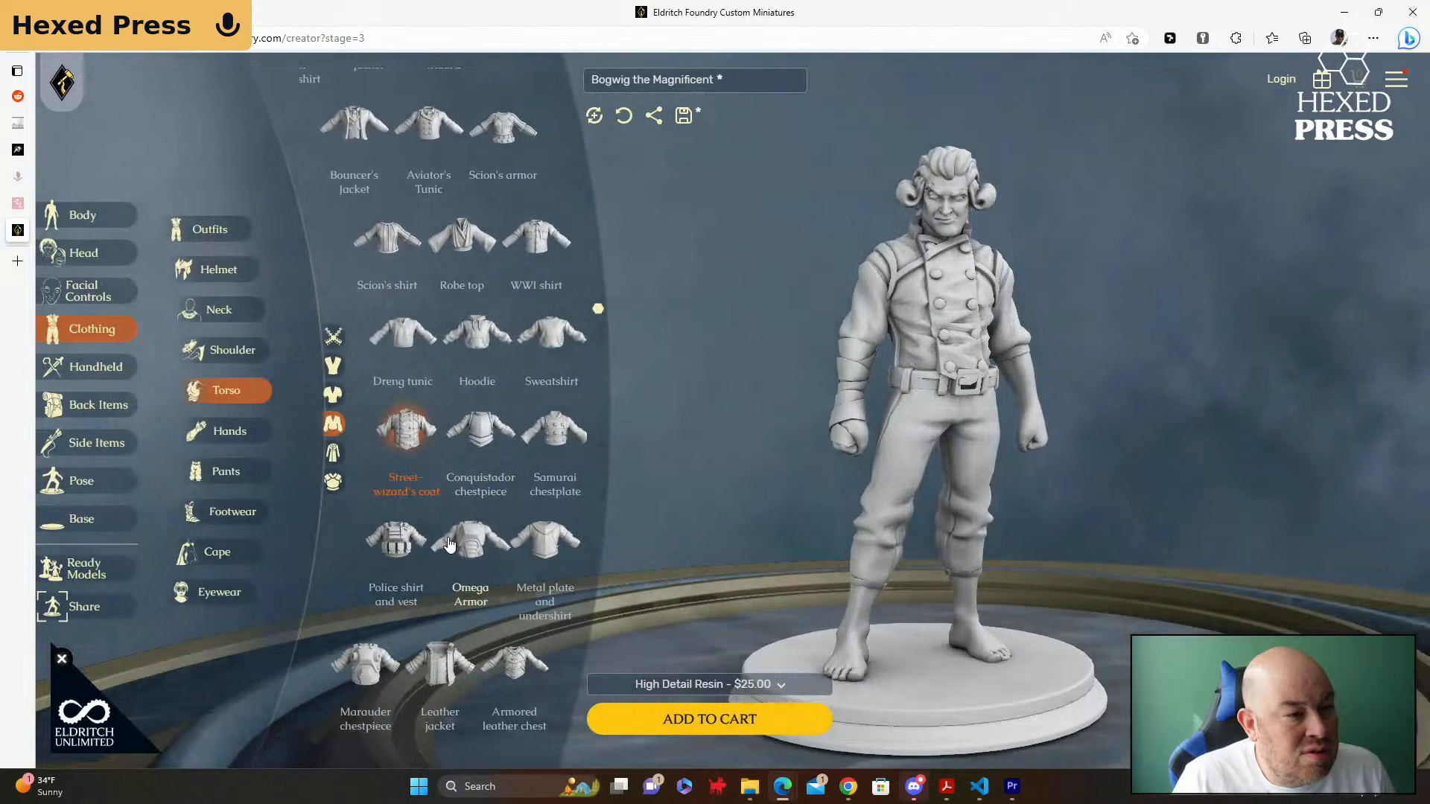
scroll(470, 549, down, 2)
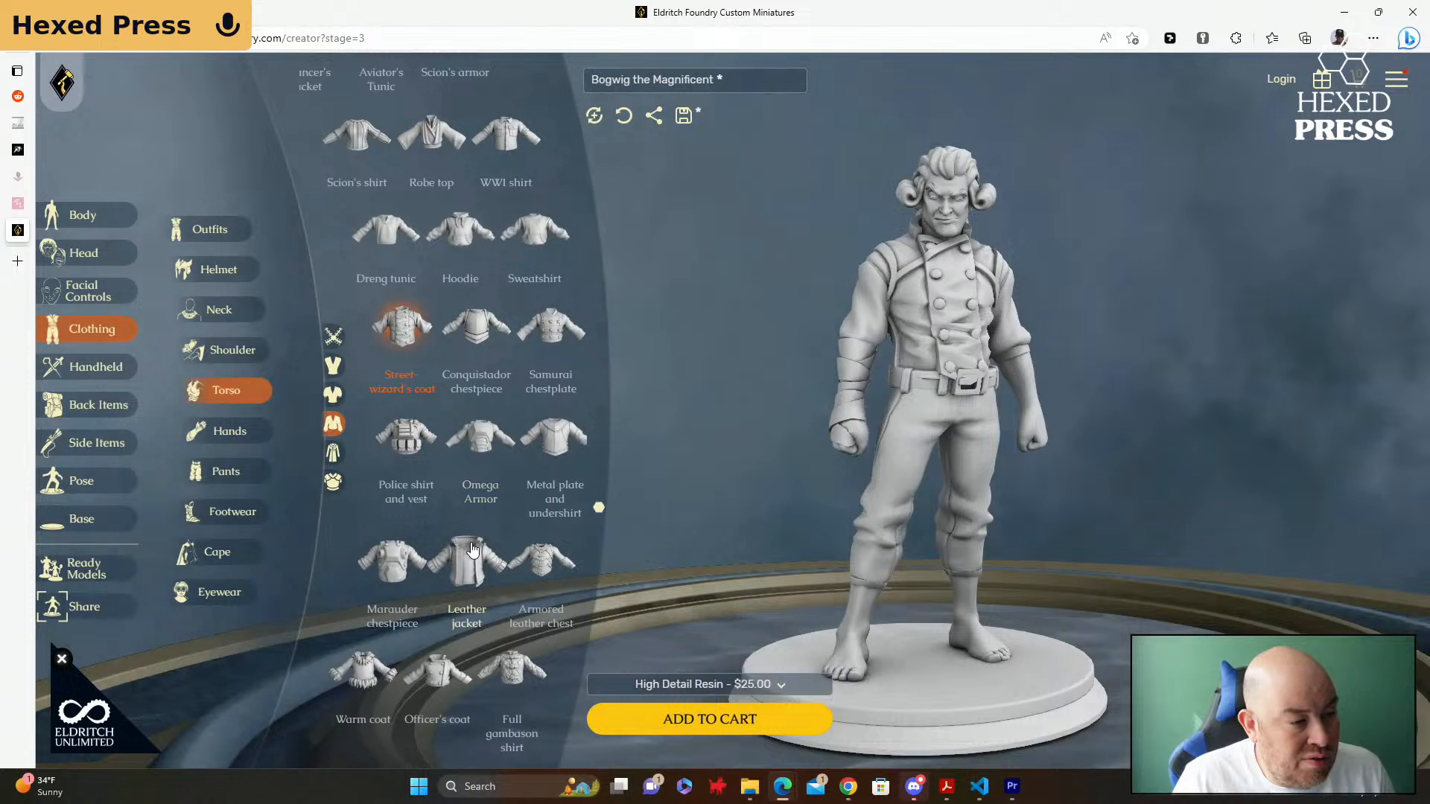
click(434, 681)
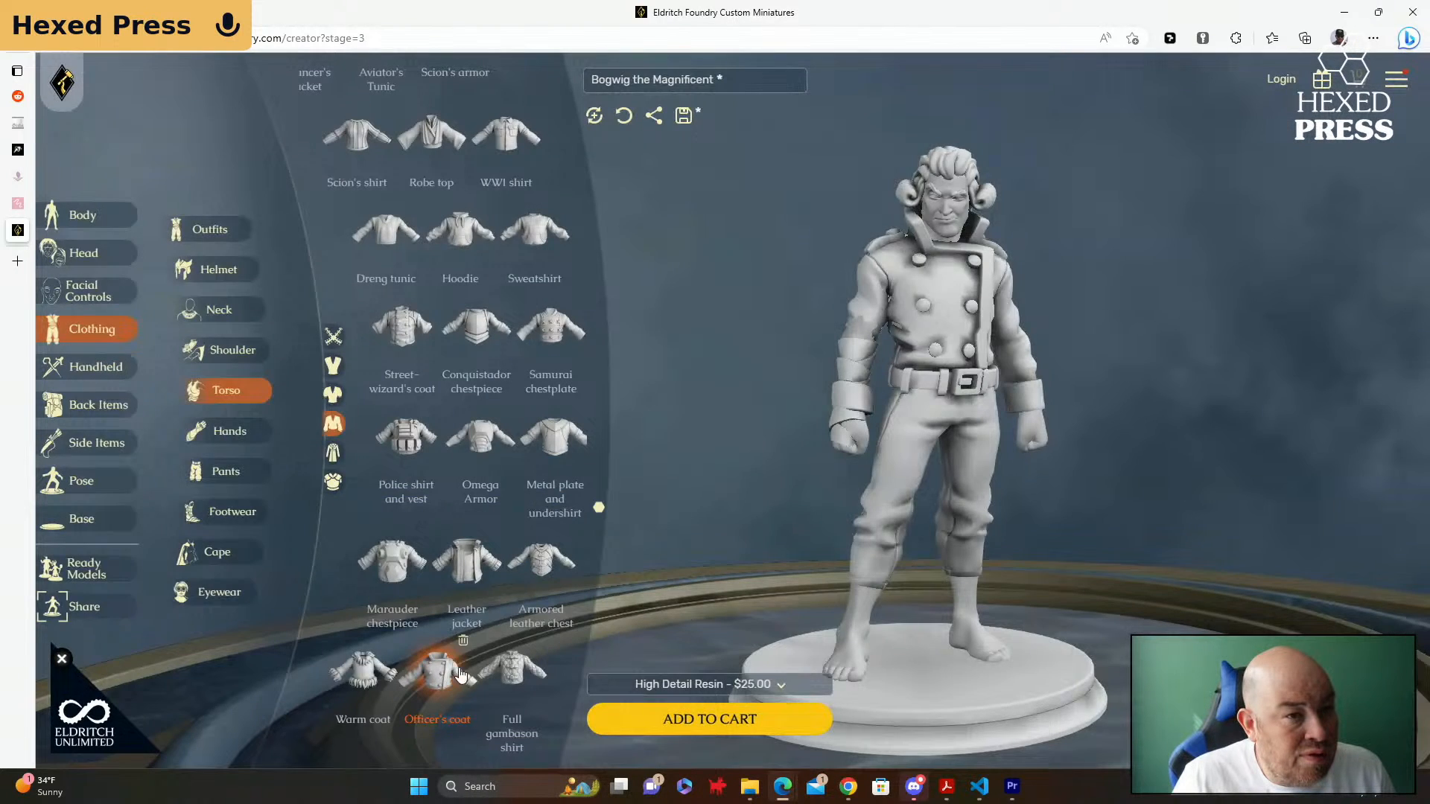
scroll(467, 593, down, 2)
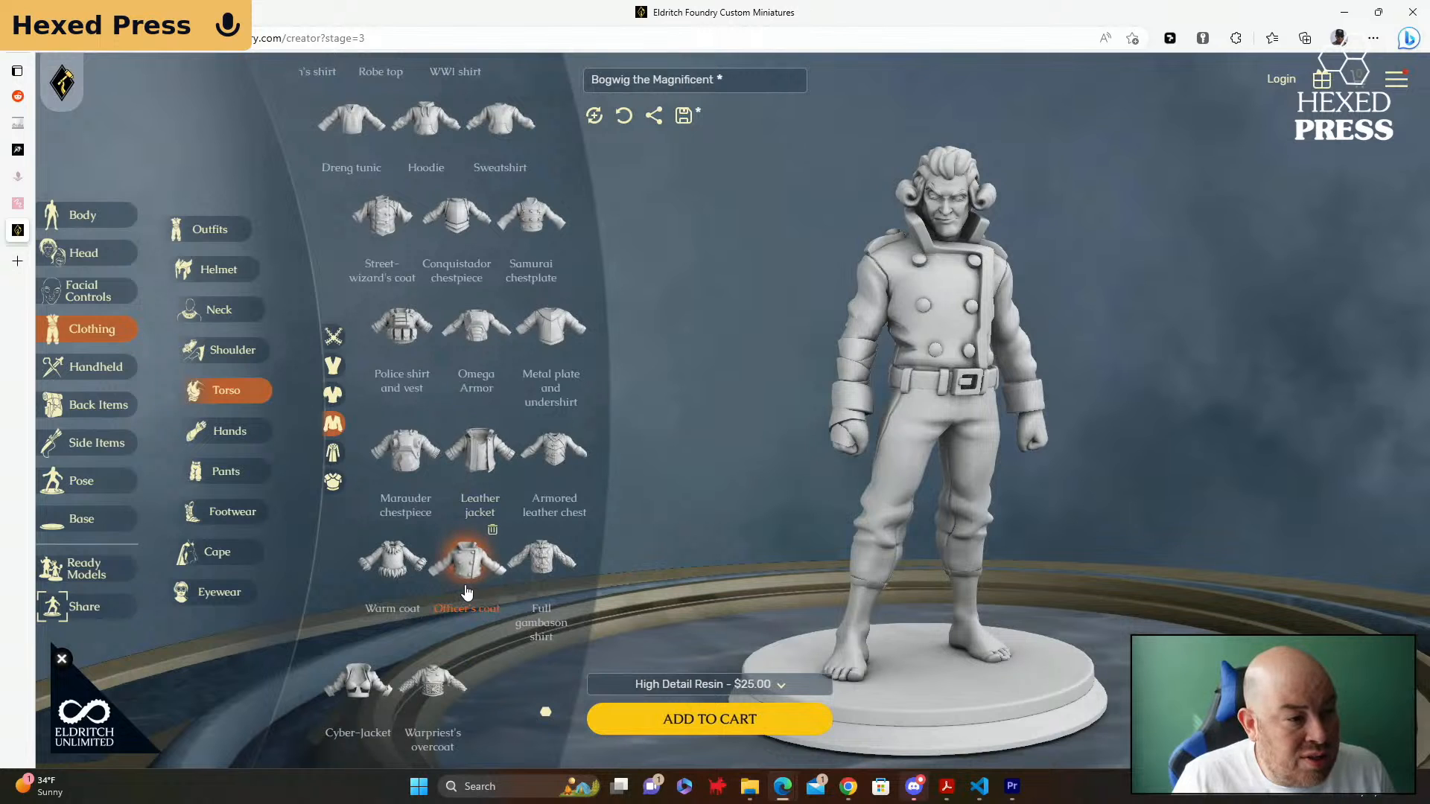
scroll(458, 607, up, 4)
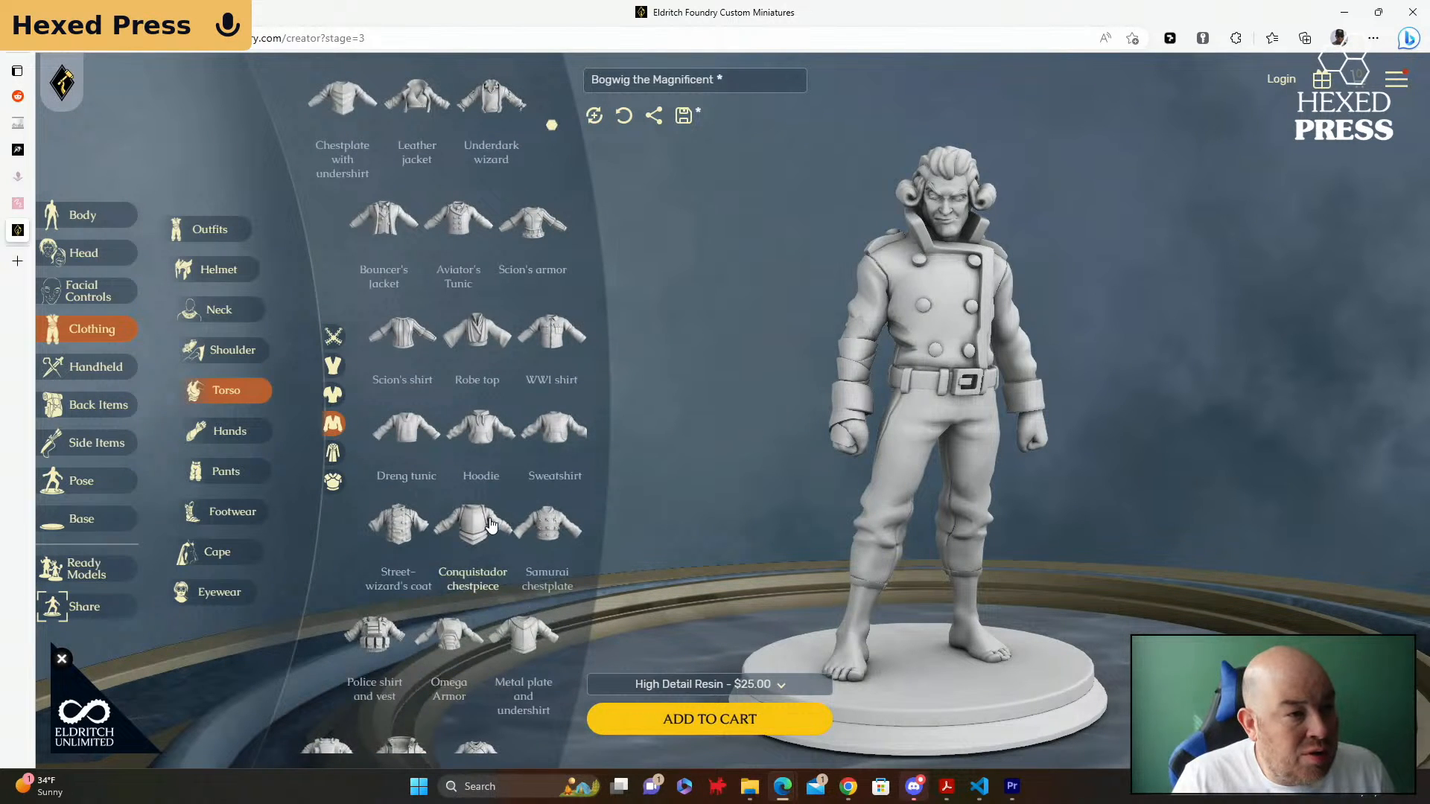
scroll(488, 527, up, 1)
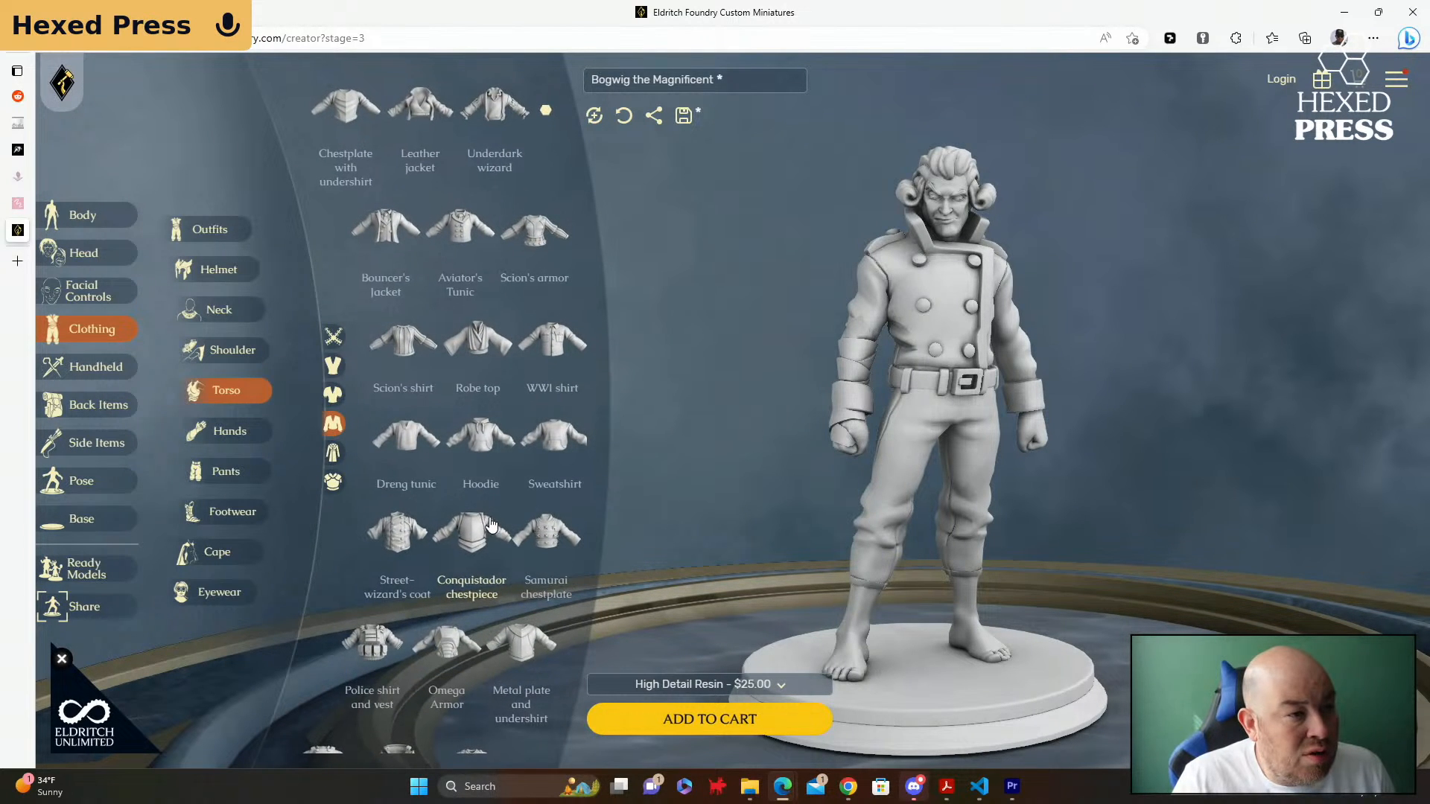
click(477, 344)
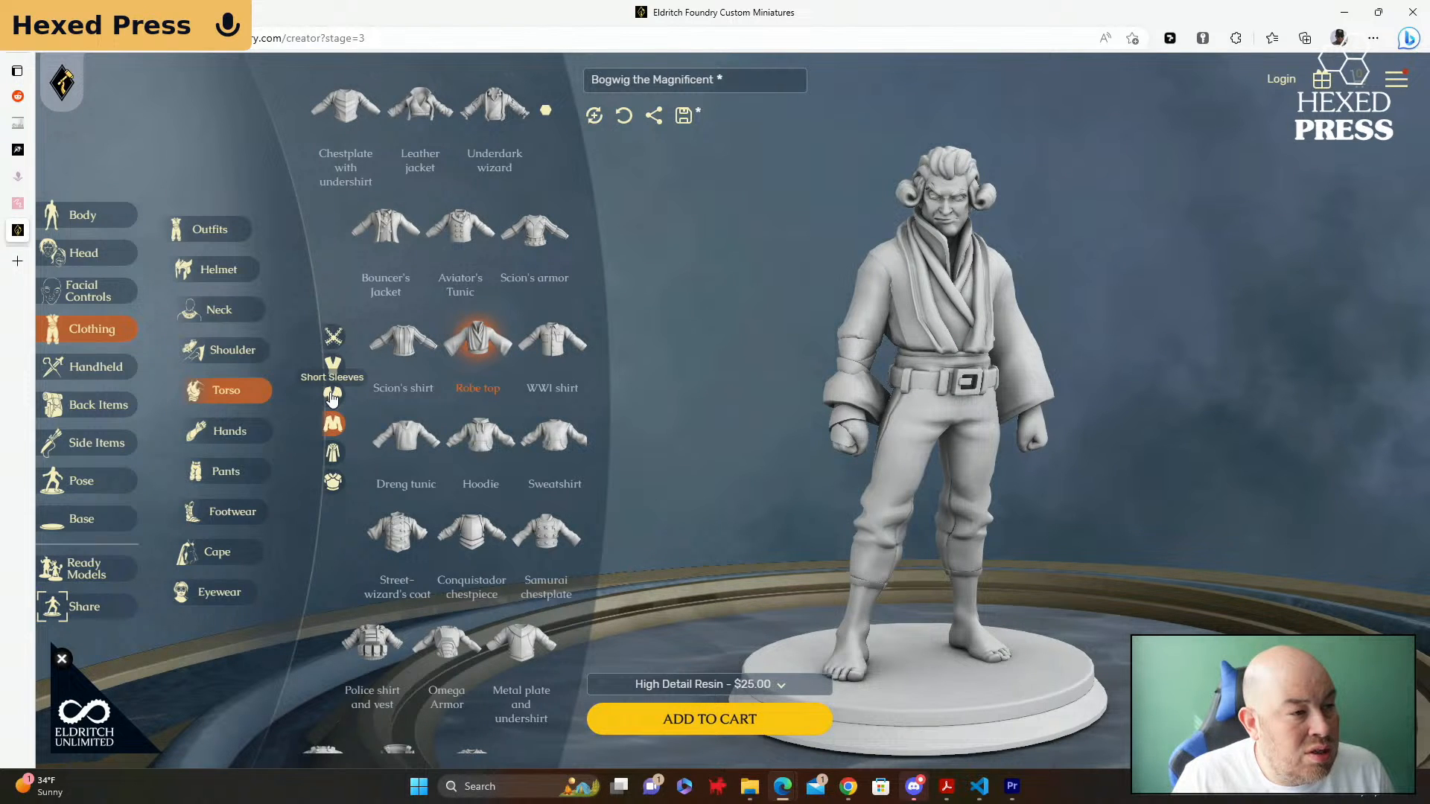
Step: Narrow the torso garments to long coats, try the Overcoat, and dress the figure in the Townsman's coat
click(333, 454)
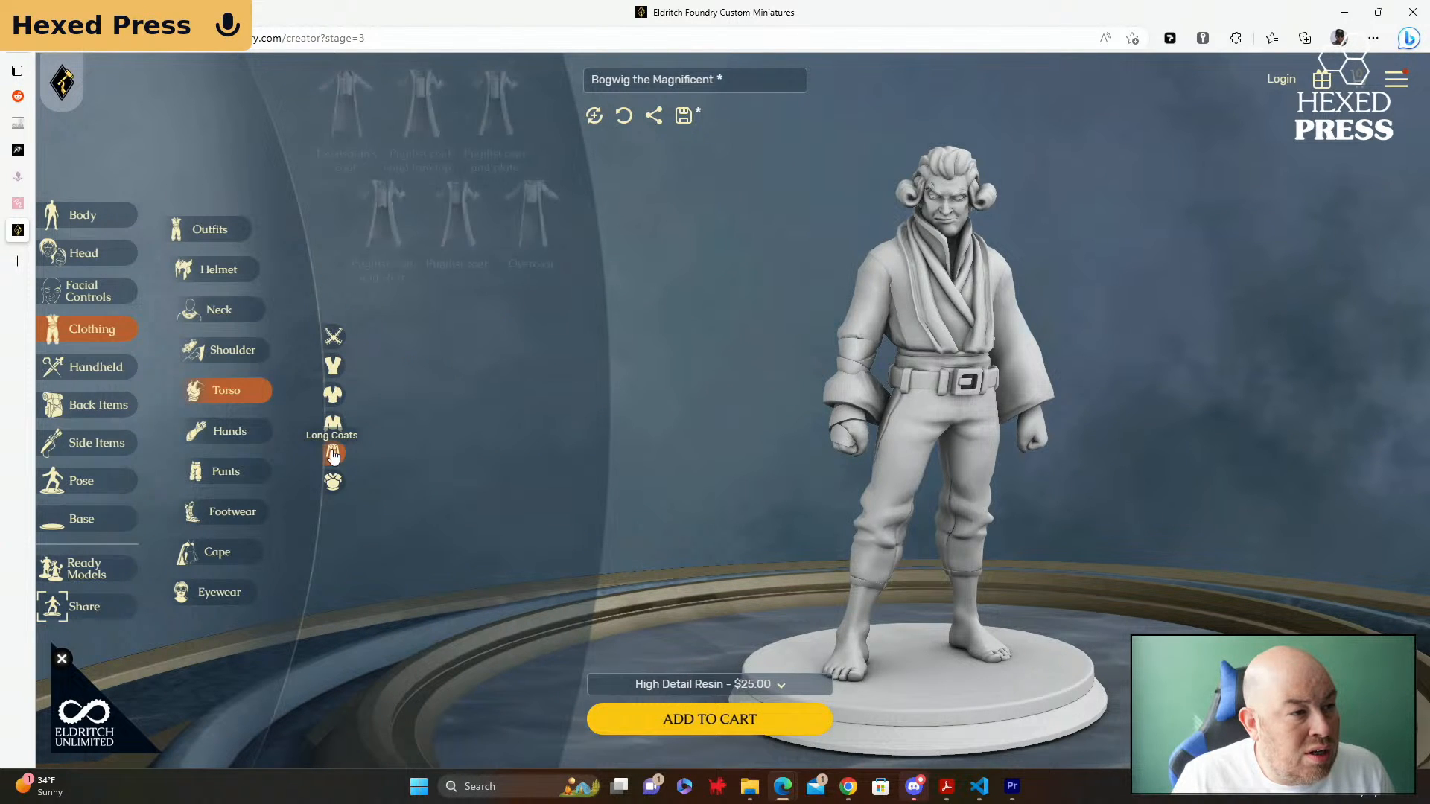
click(526, 223)
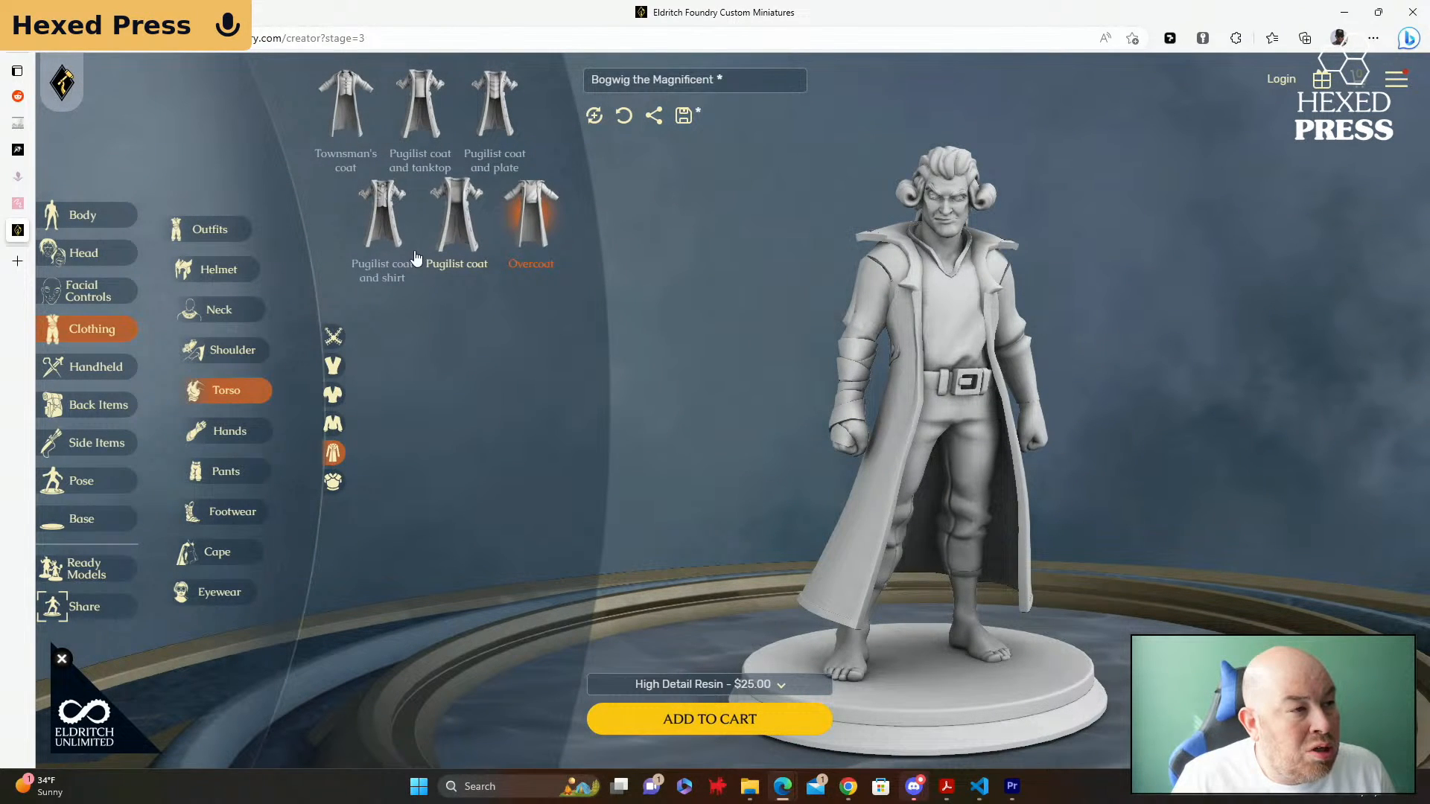
click(356, 120)
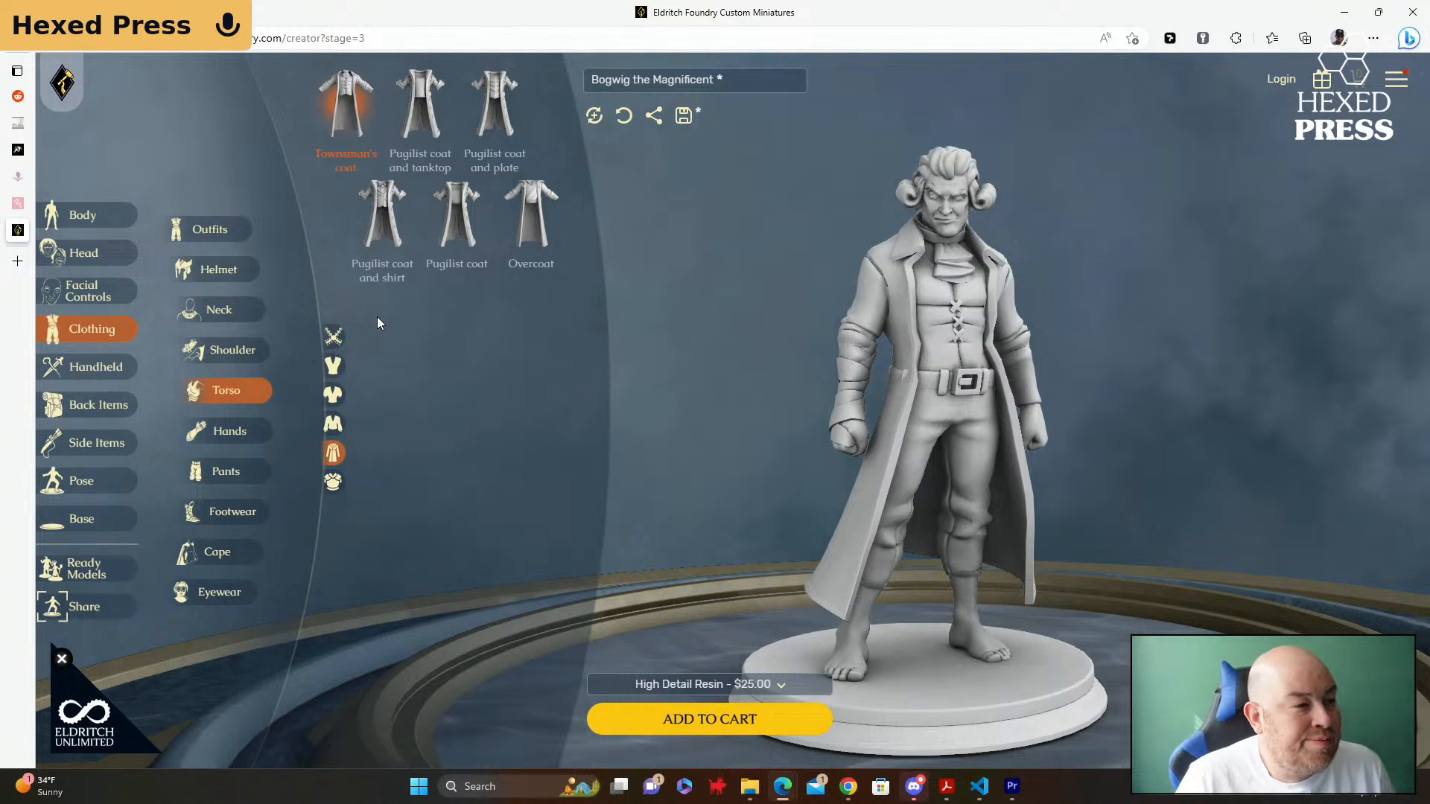
Step: Narrow the leg garments to full-length pants and try the Scholar's pants on the figure
click(241, 469)
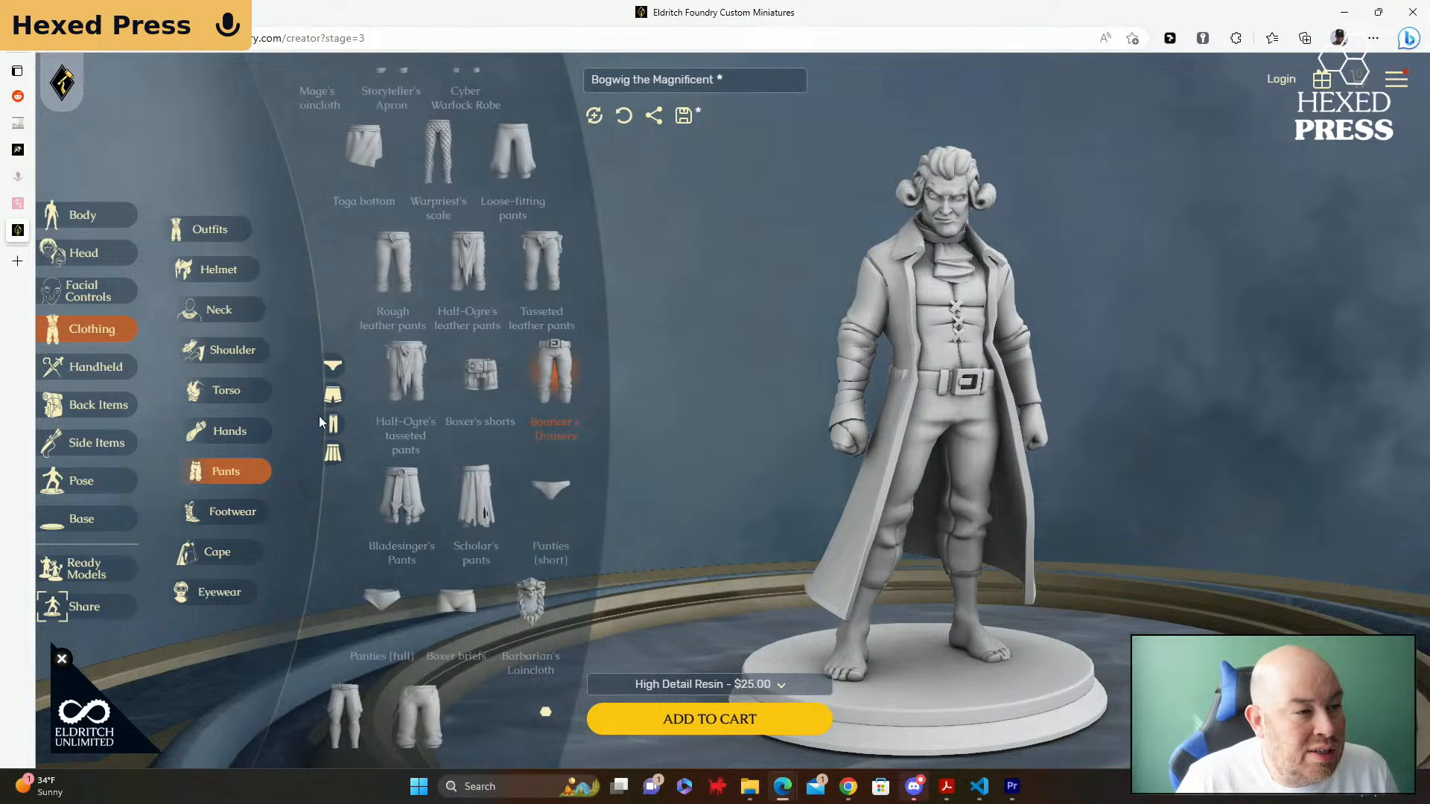
click(335, 426)
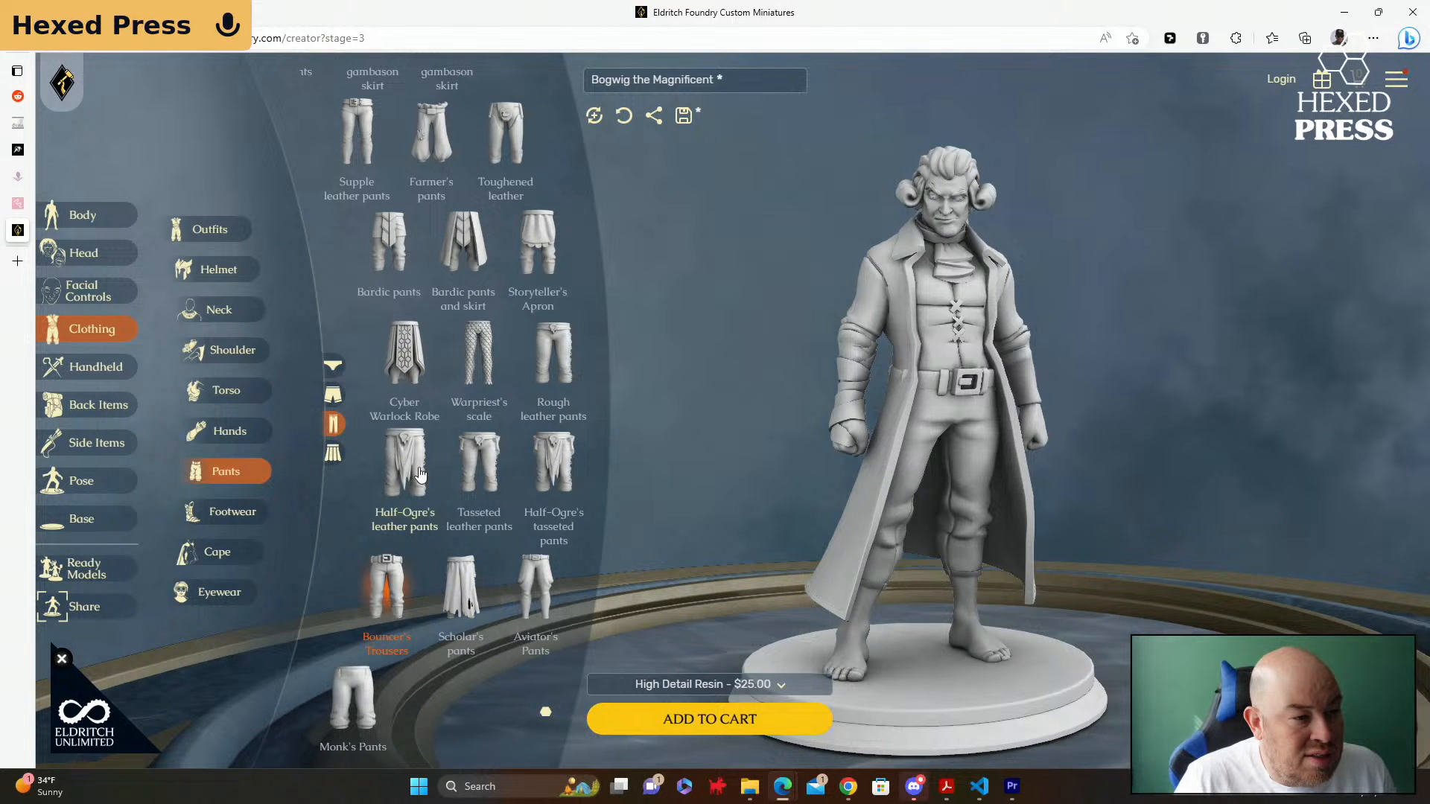
click(467, 586)
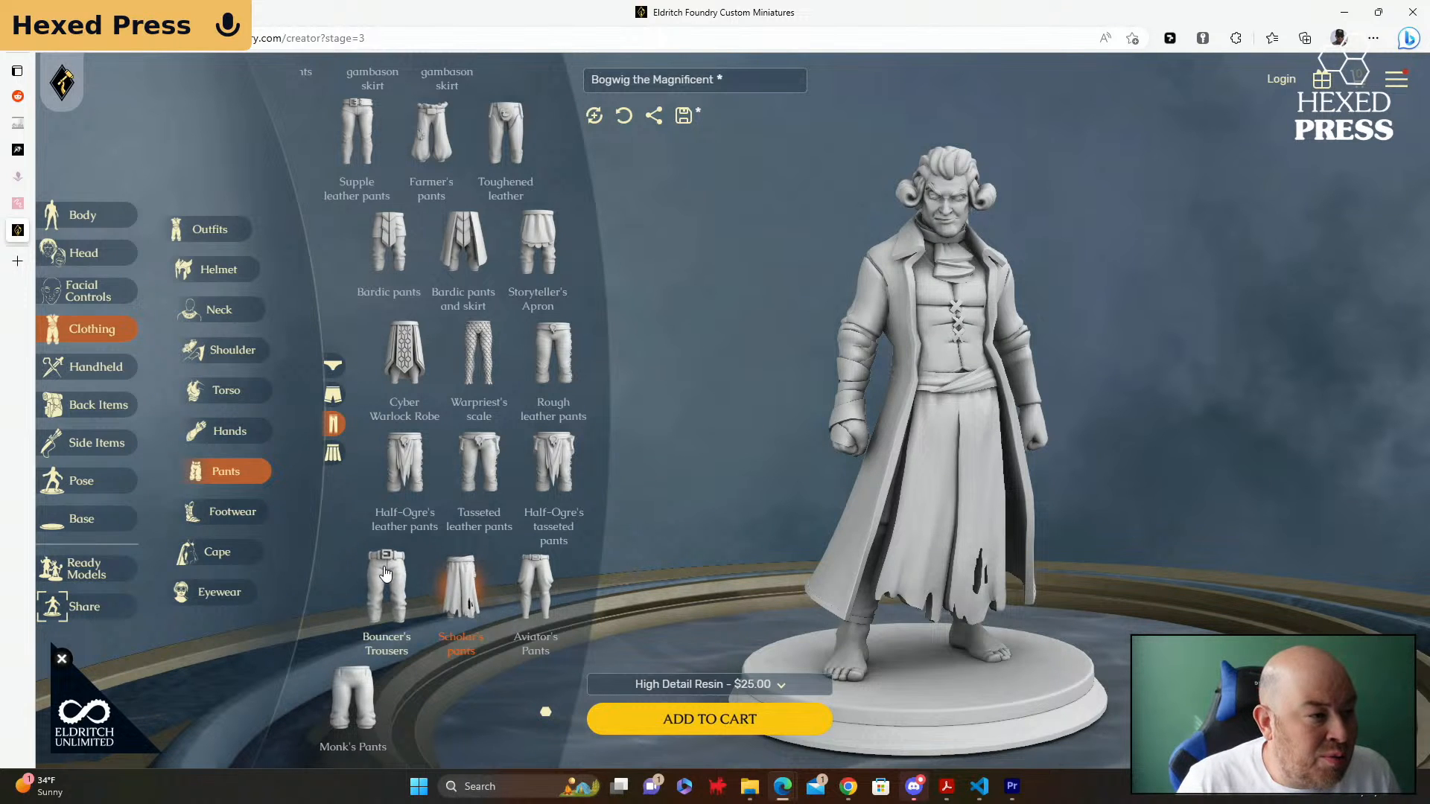
Step: Look through the long coats and the long-sleeved torso garments for an alternative to the Townsman's coat
click(234, 394)
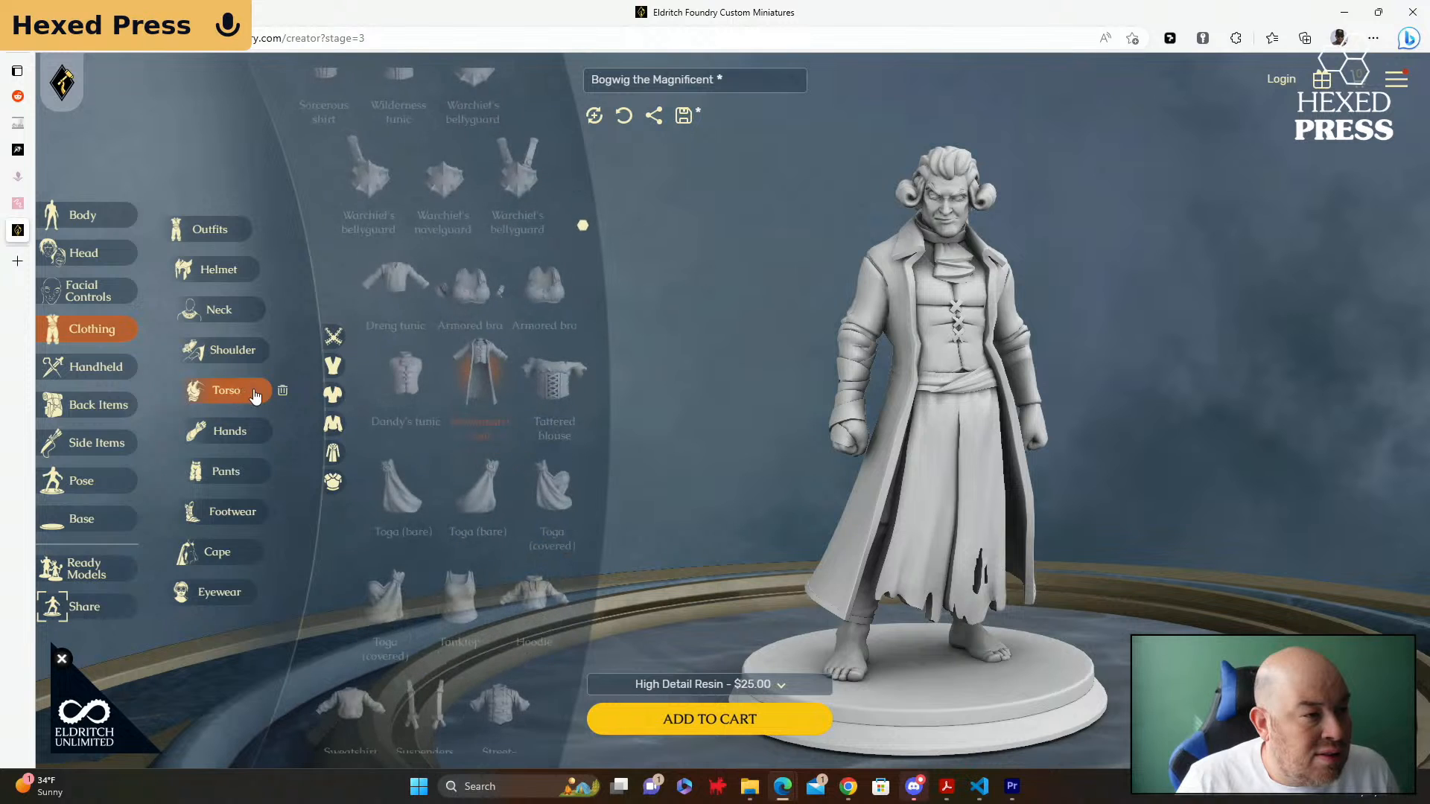
click(333, 453)
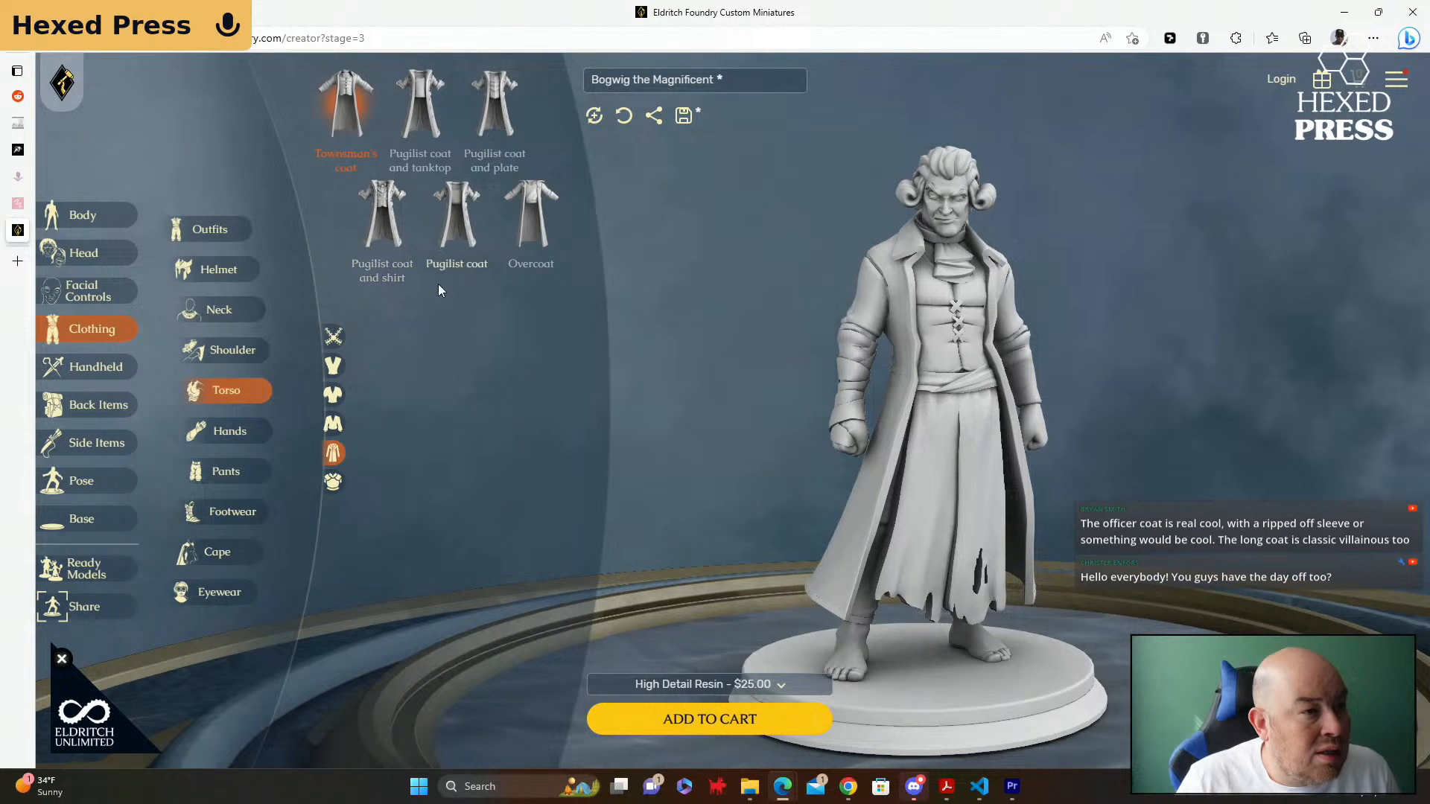
click(333, 424)
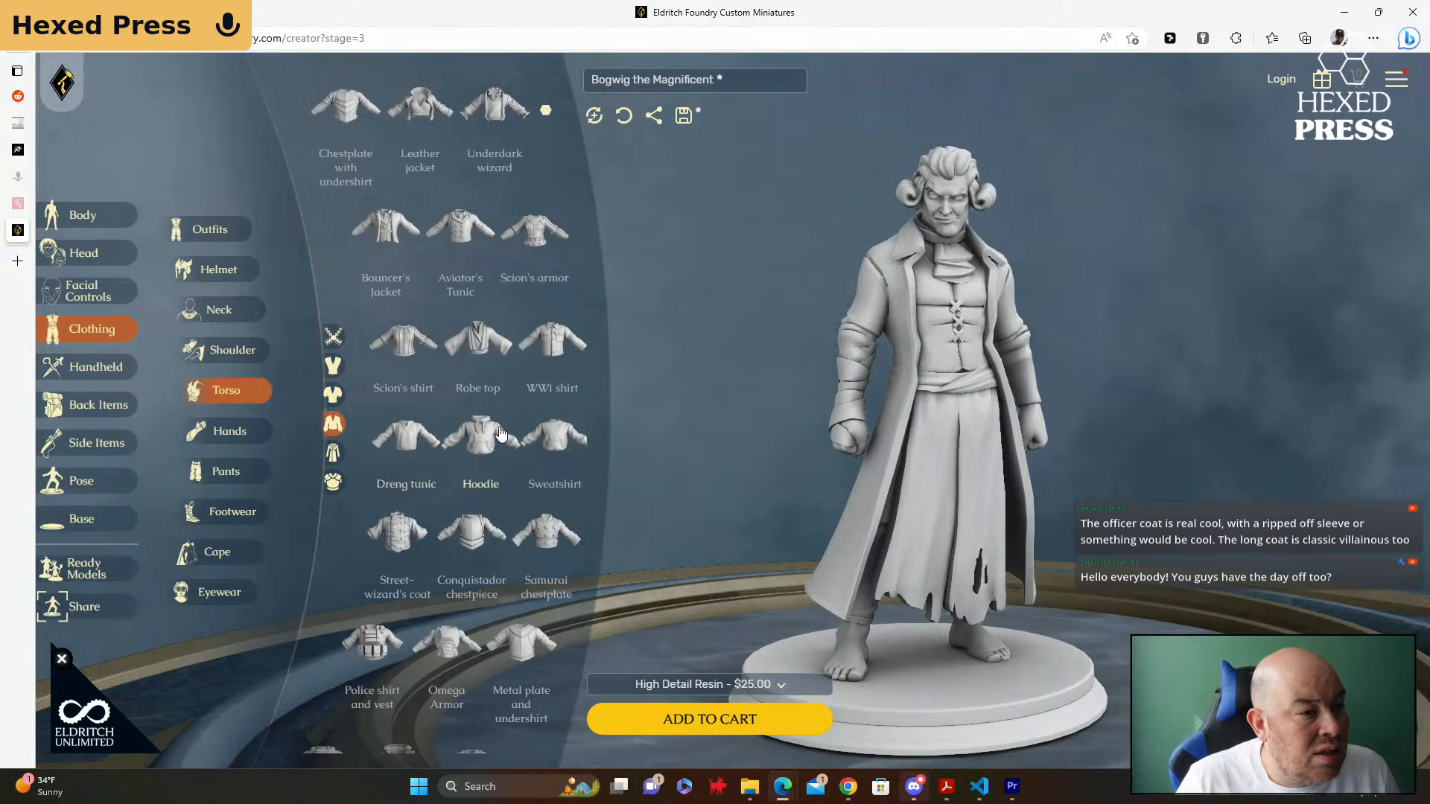
scroll(501, 435, down, 3)
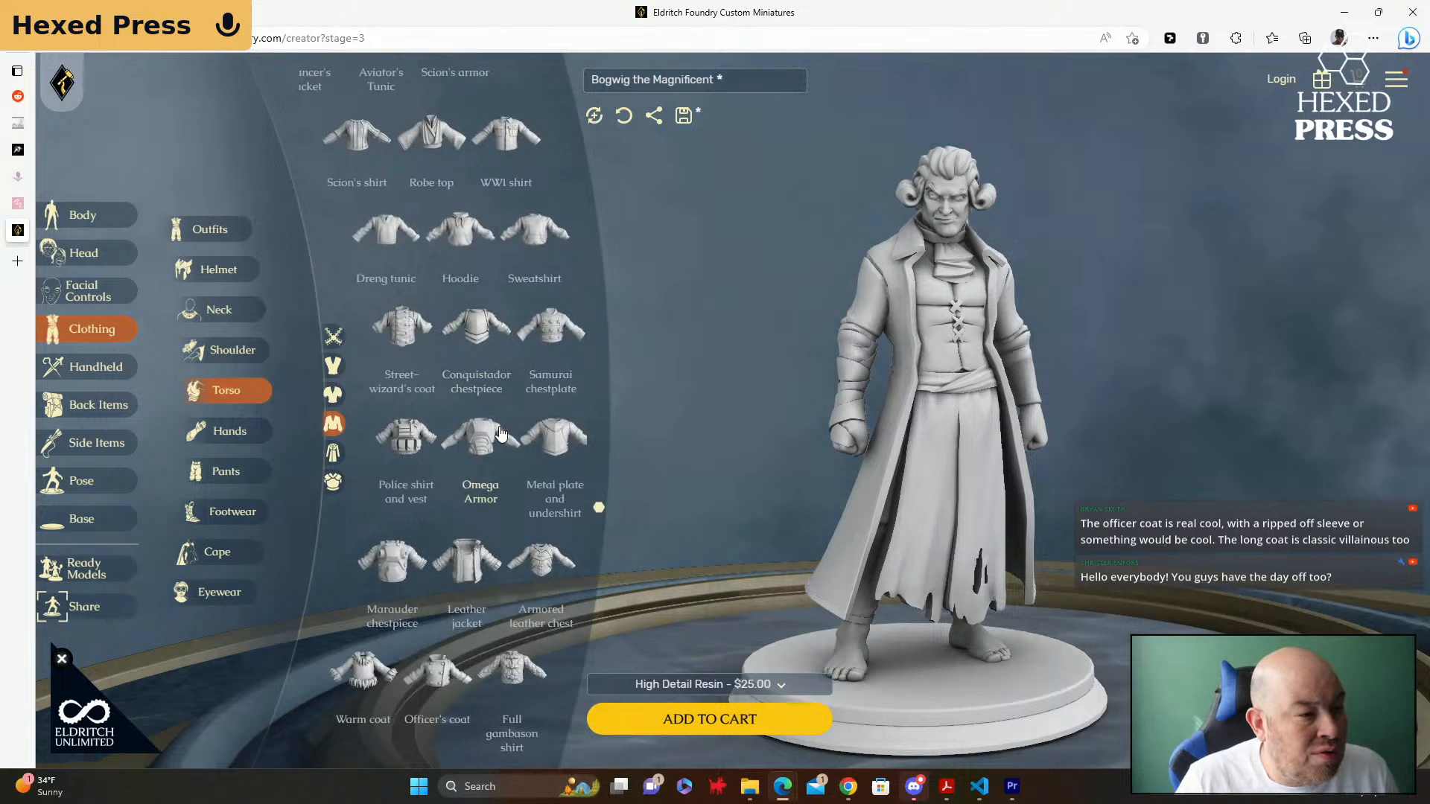
scroll(501, 434, down, 2)
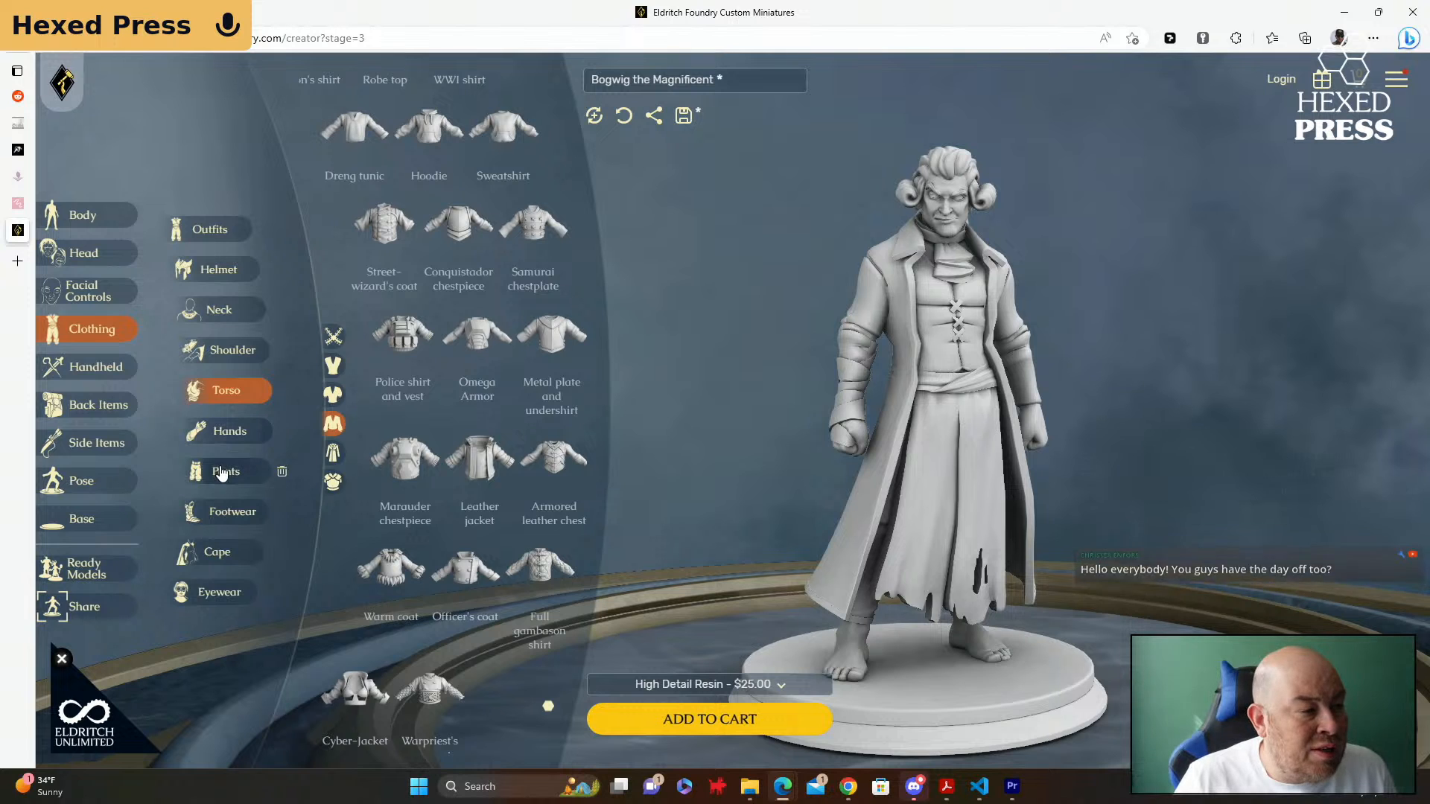
Step: Return to the full-length pants and try the Storyteller's Apron and the Farmer's pants on the figure
click(222, 469)
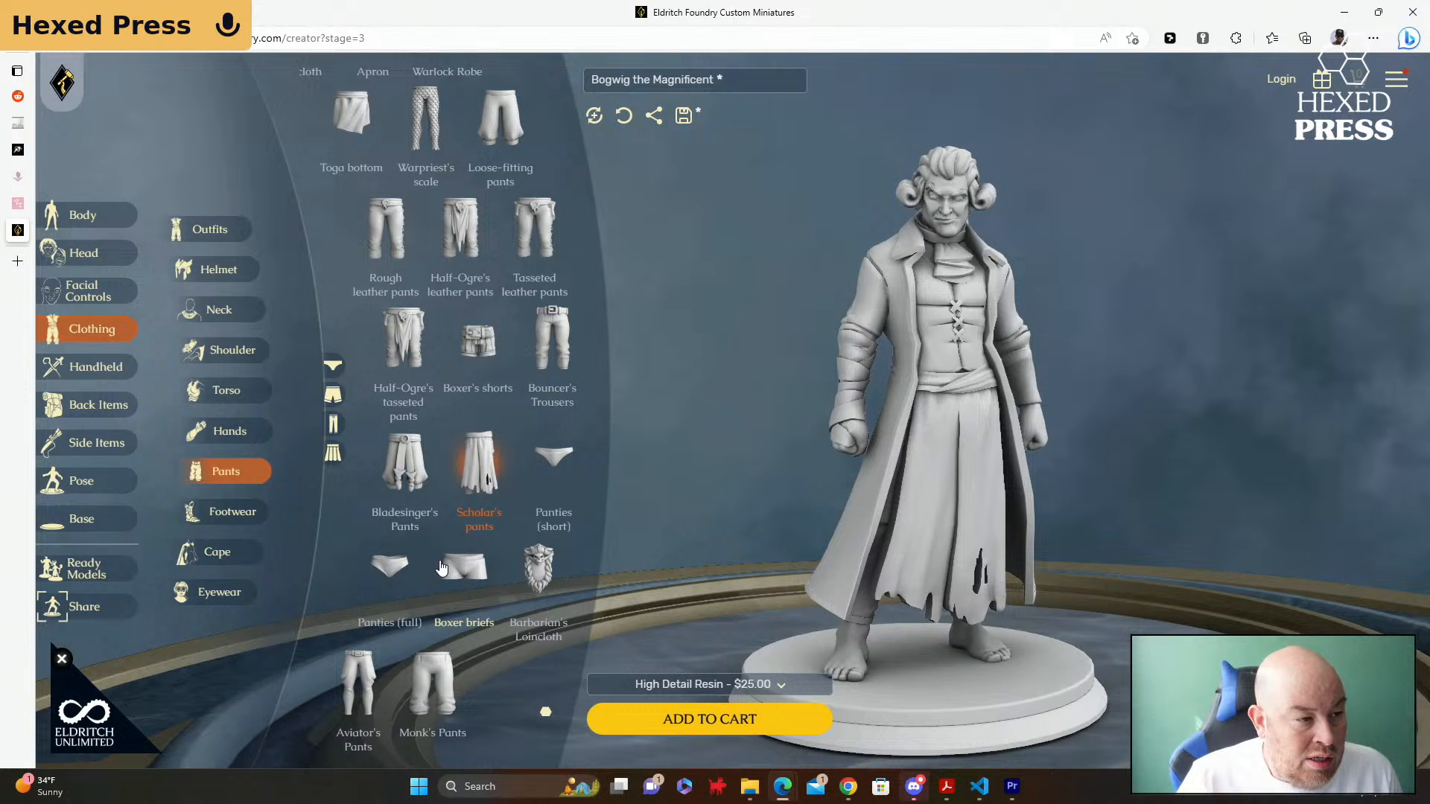
click(331, 432)
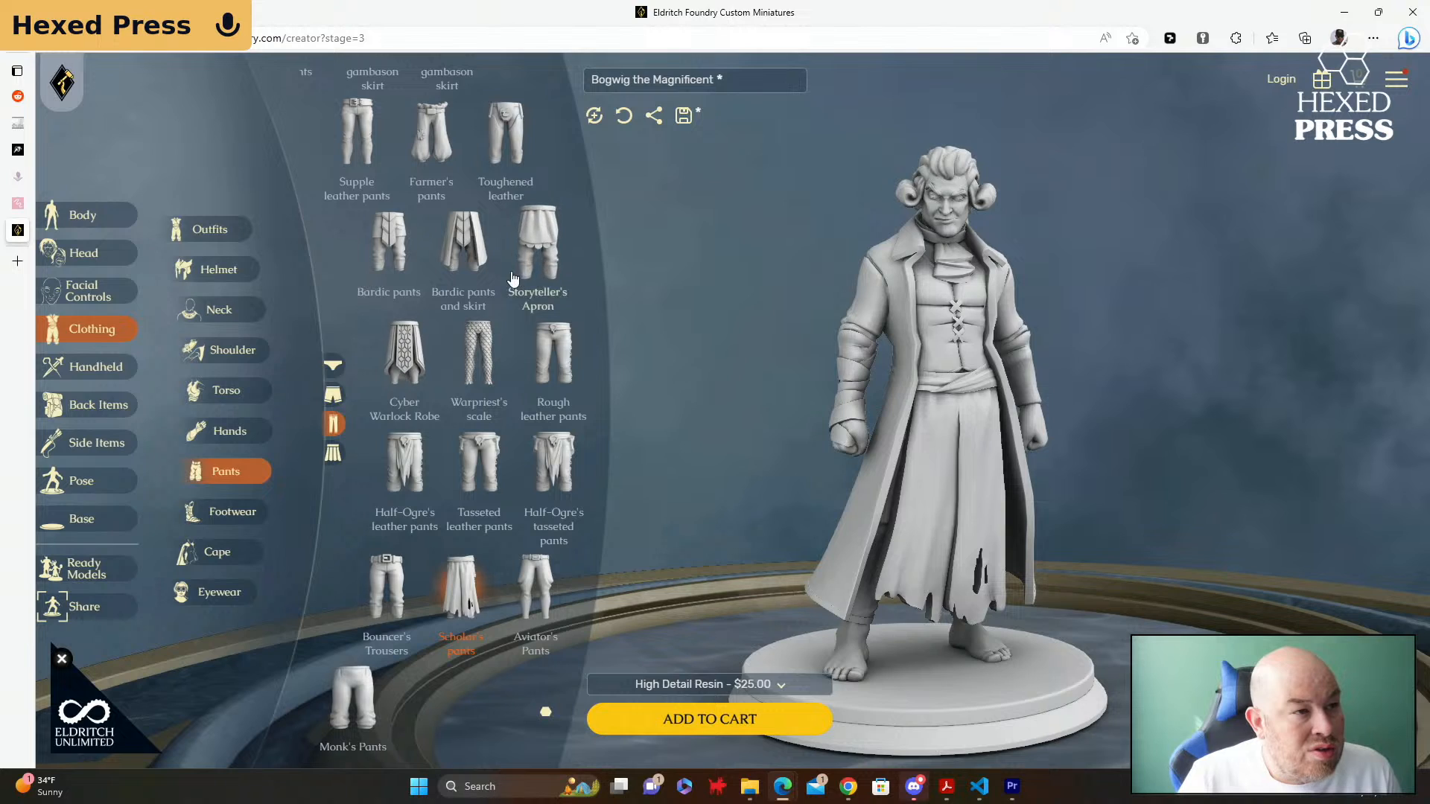
click(531, 250)
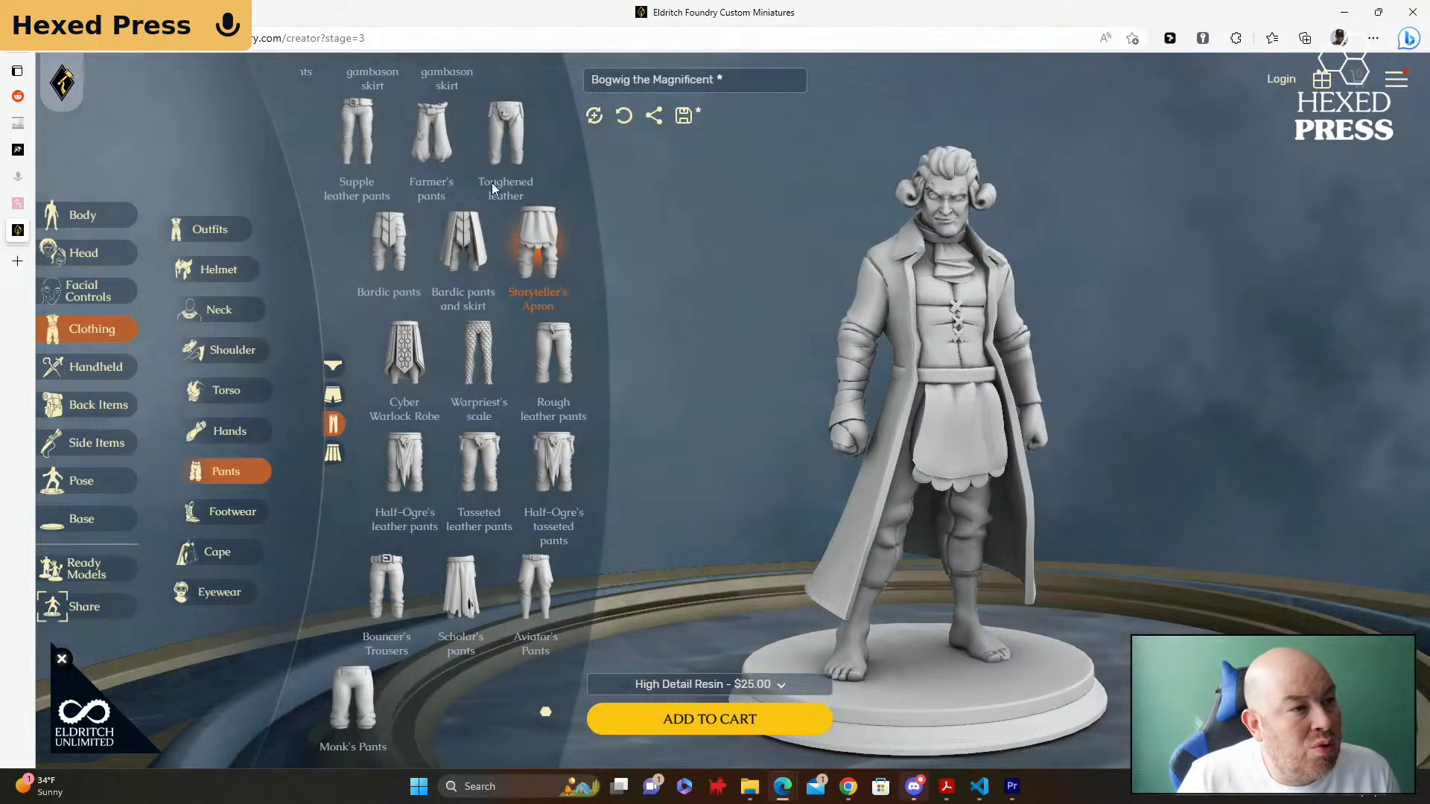
click(452, 151)
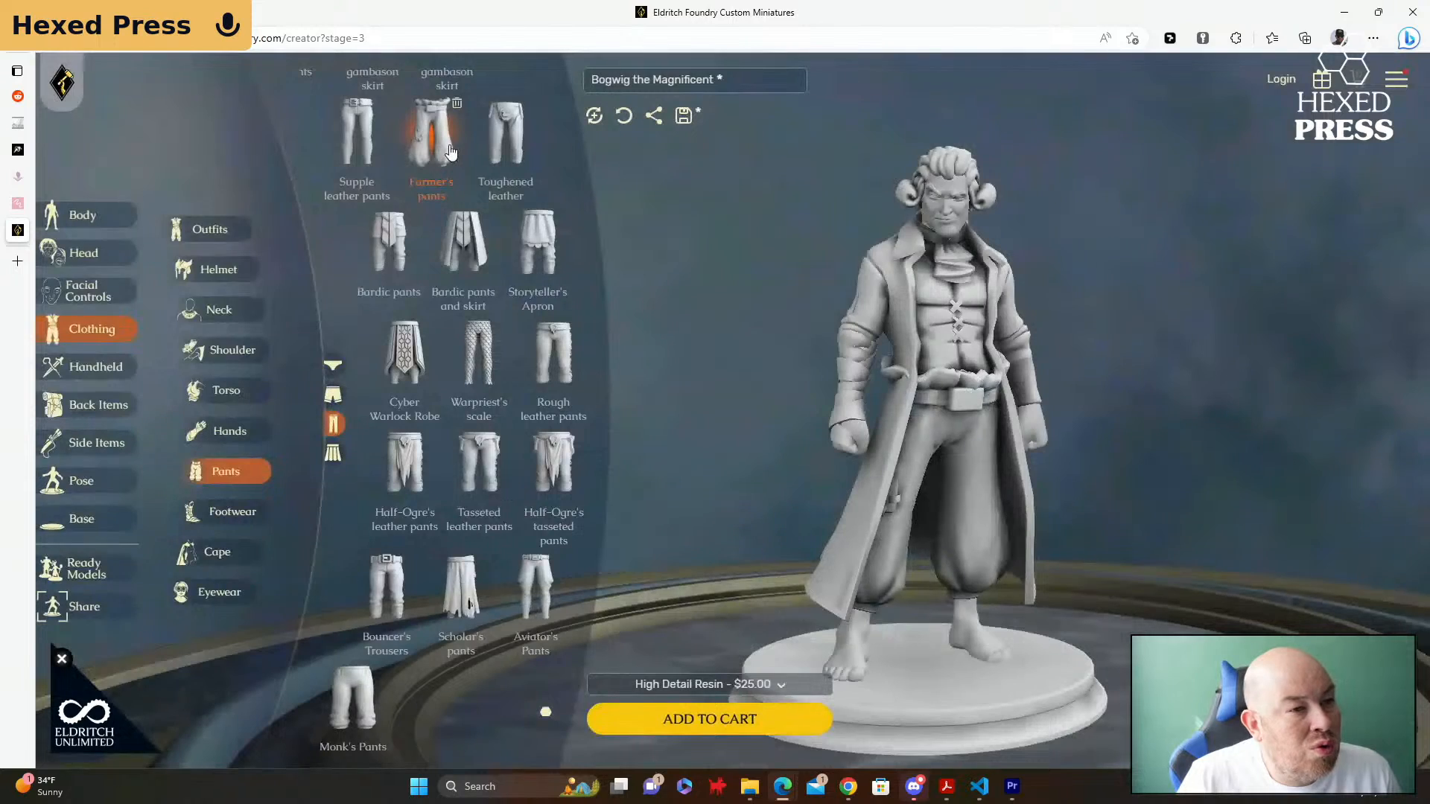
Step: Try the Noble's greaves and the Wizard's frilled pants on the figure under the long coat
scroll(444, 186, up, 4)
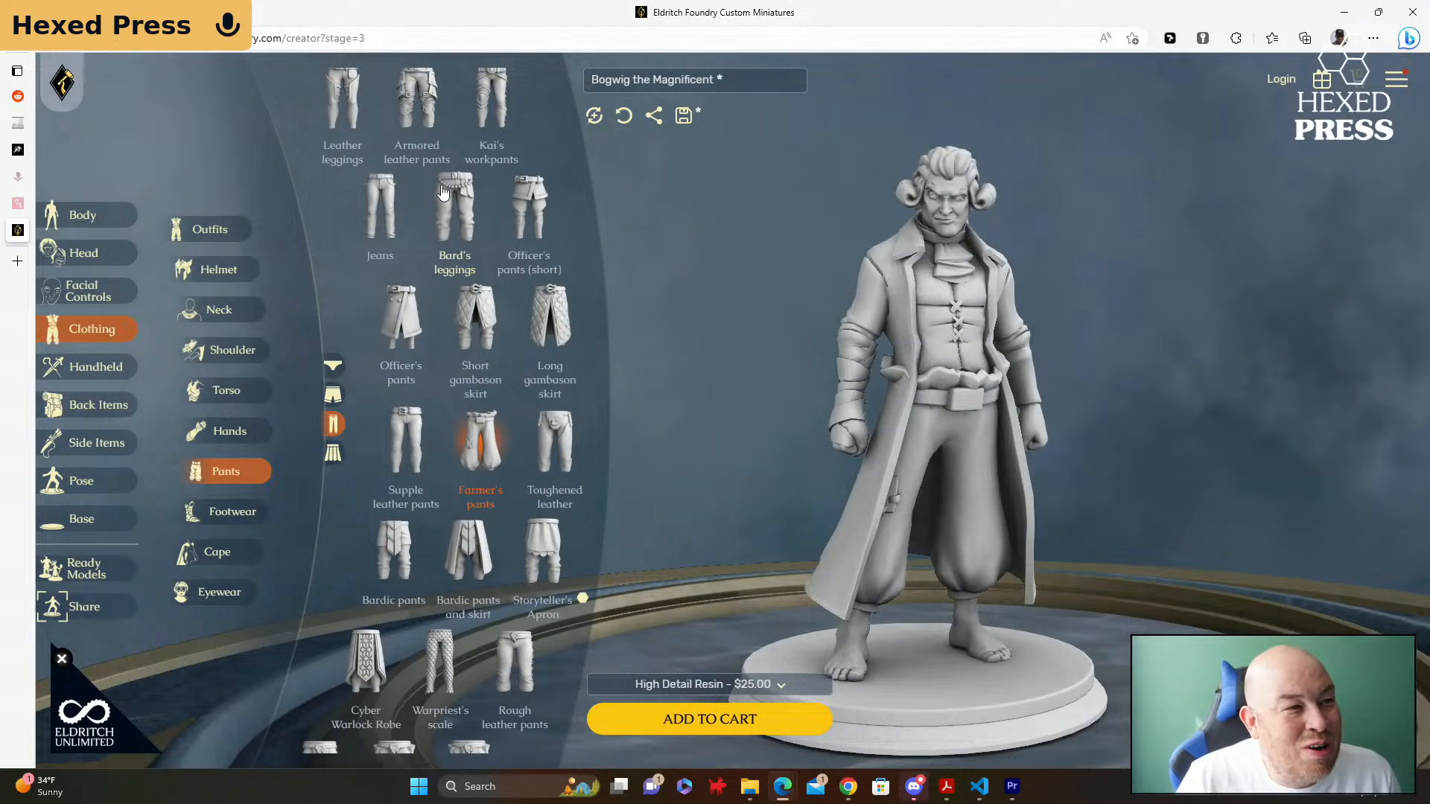
scroll(443, 191, up, 4)
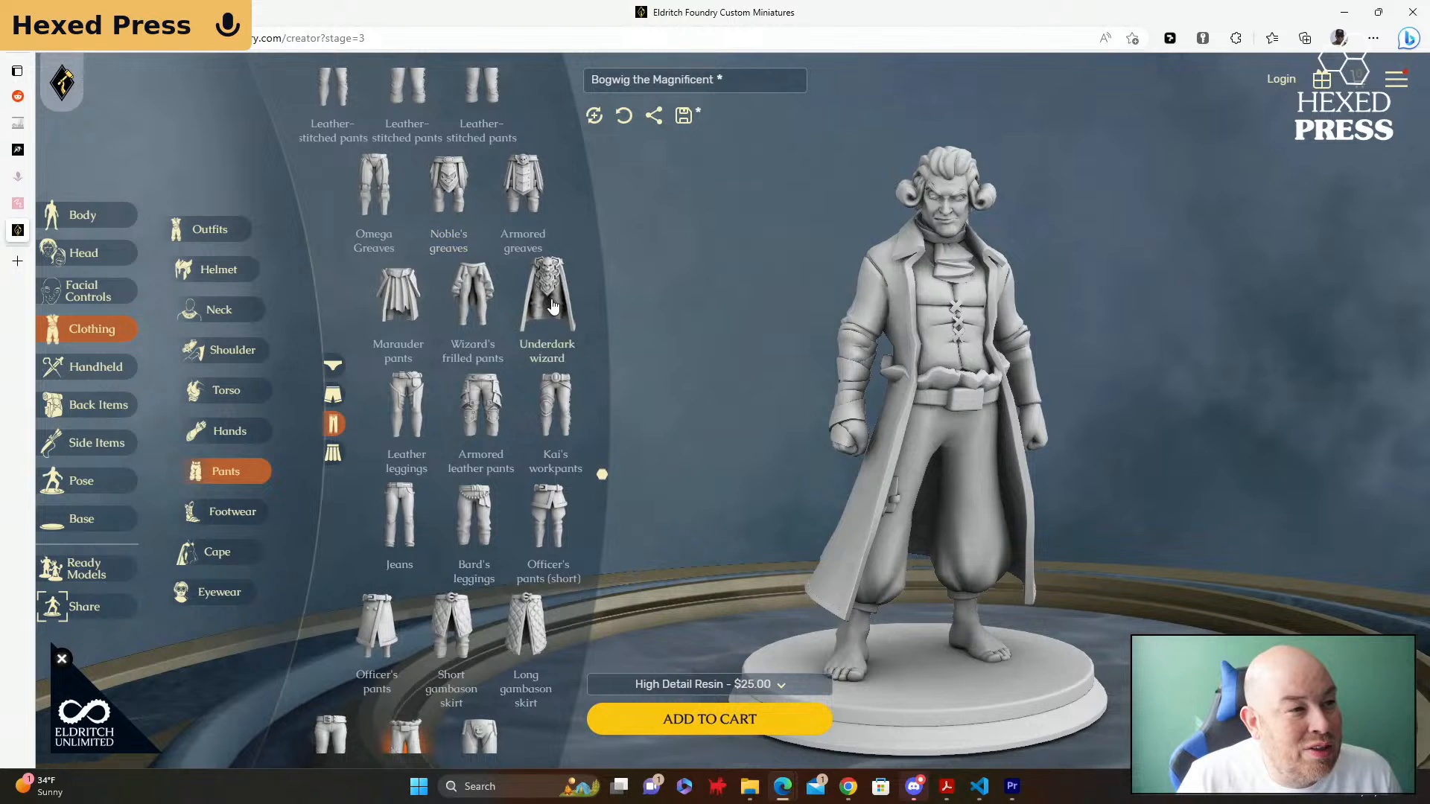
click(453, 199)
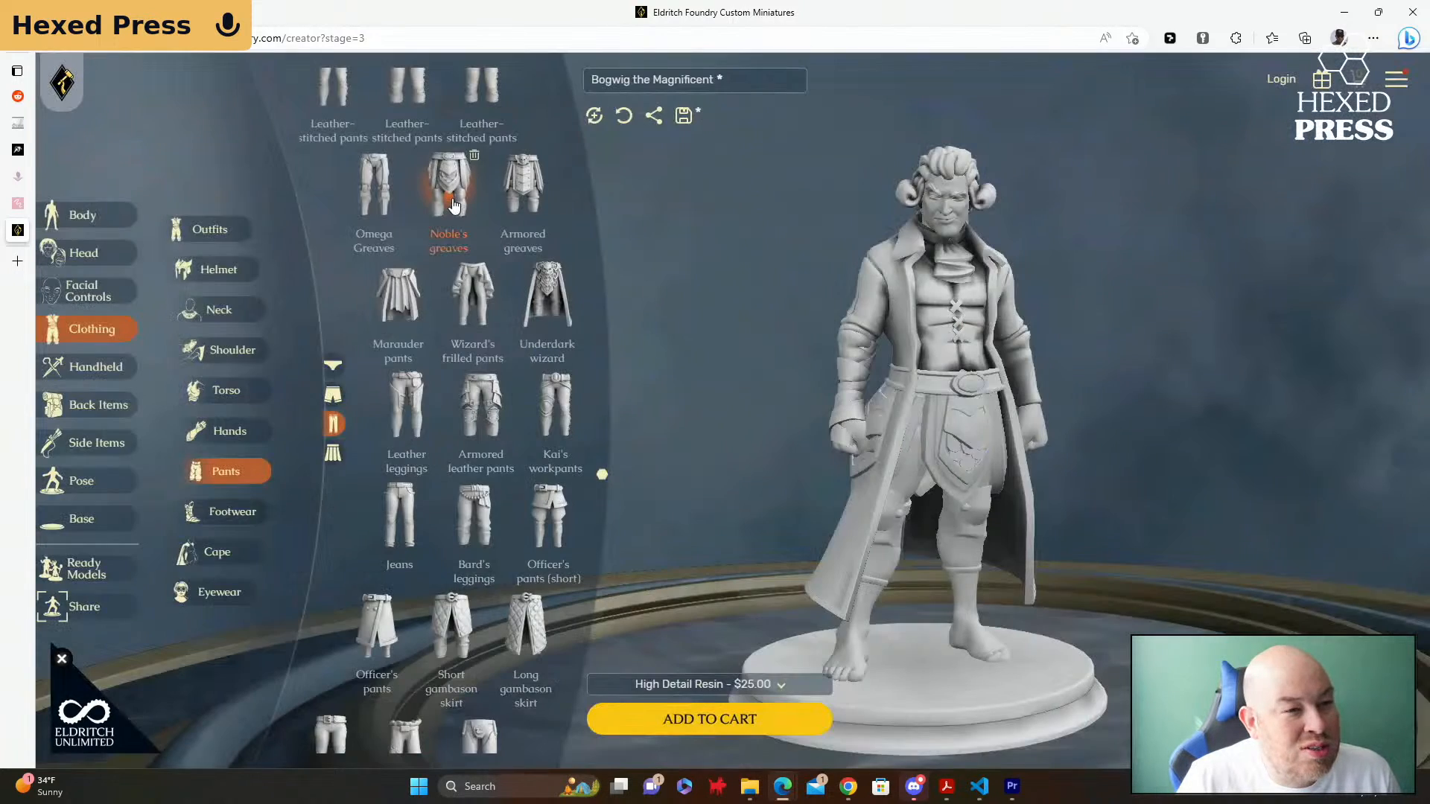
click(487, 301)
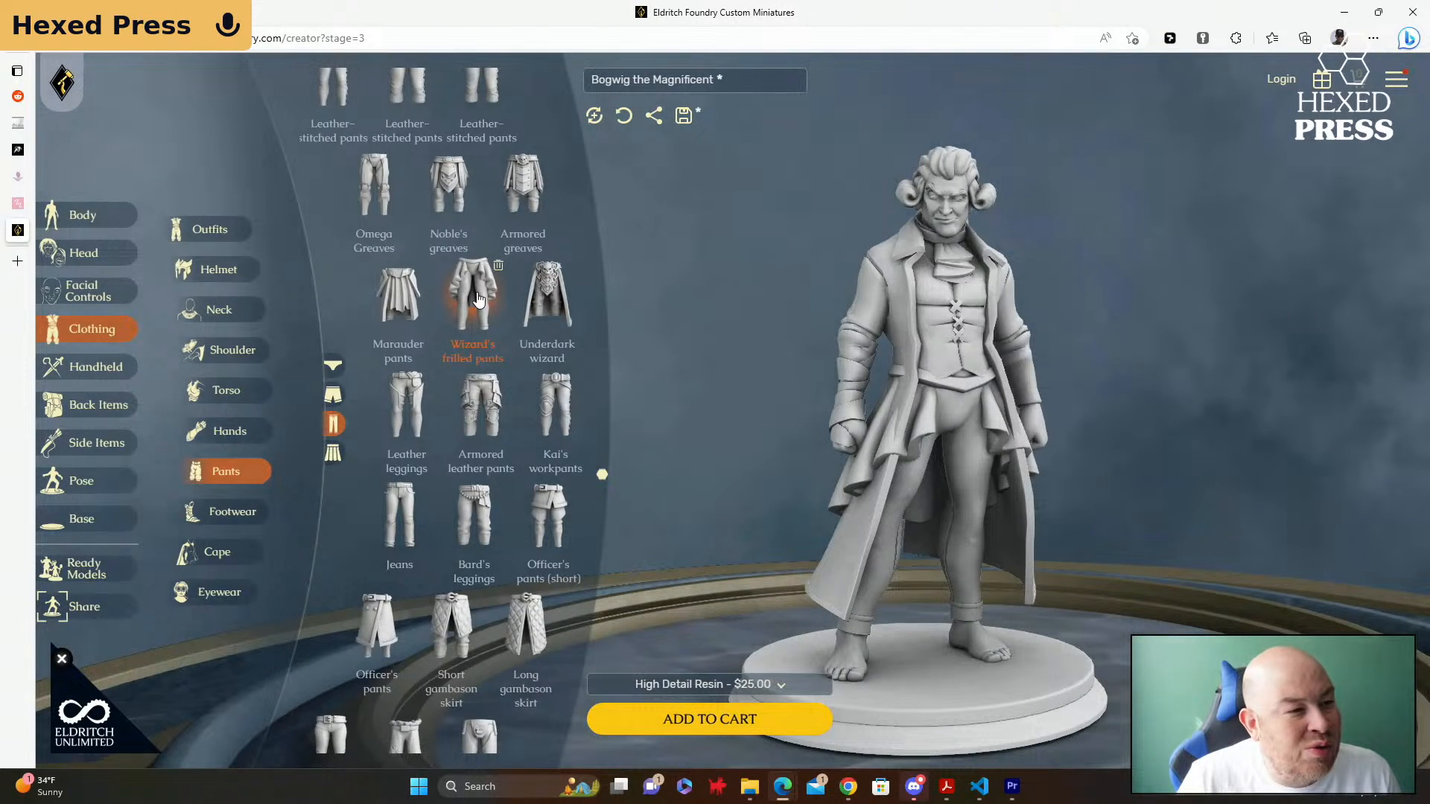
Step: Try both the short Officer's pants and the full-length Officer's pants on the figure
scroll(477, 298, down, 1)
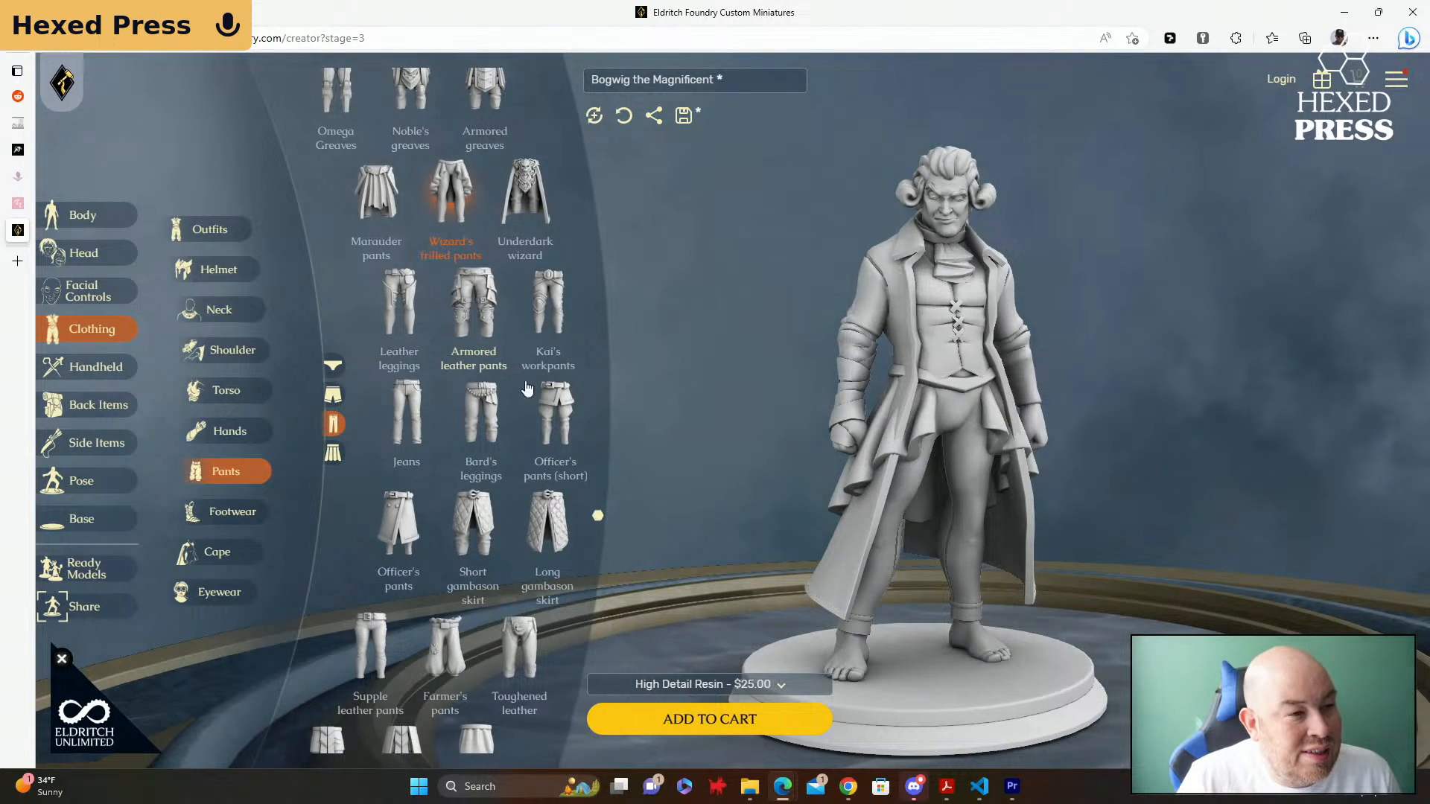
click(554, 411)
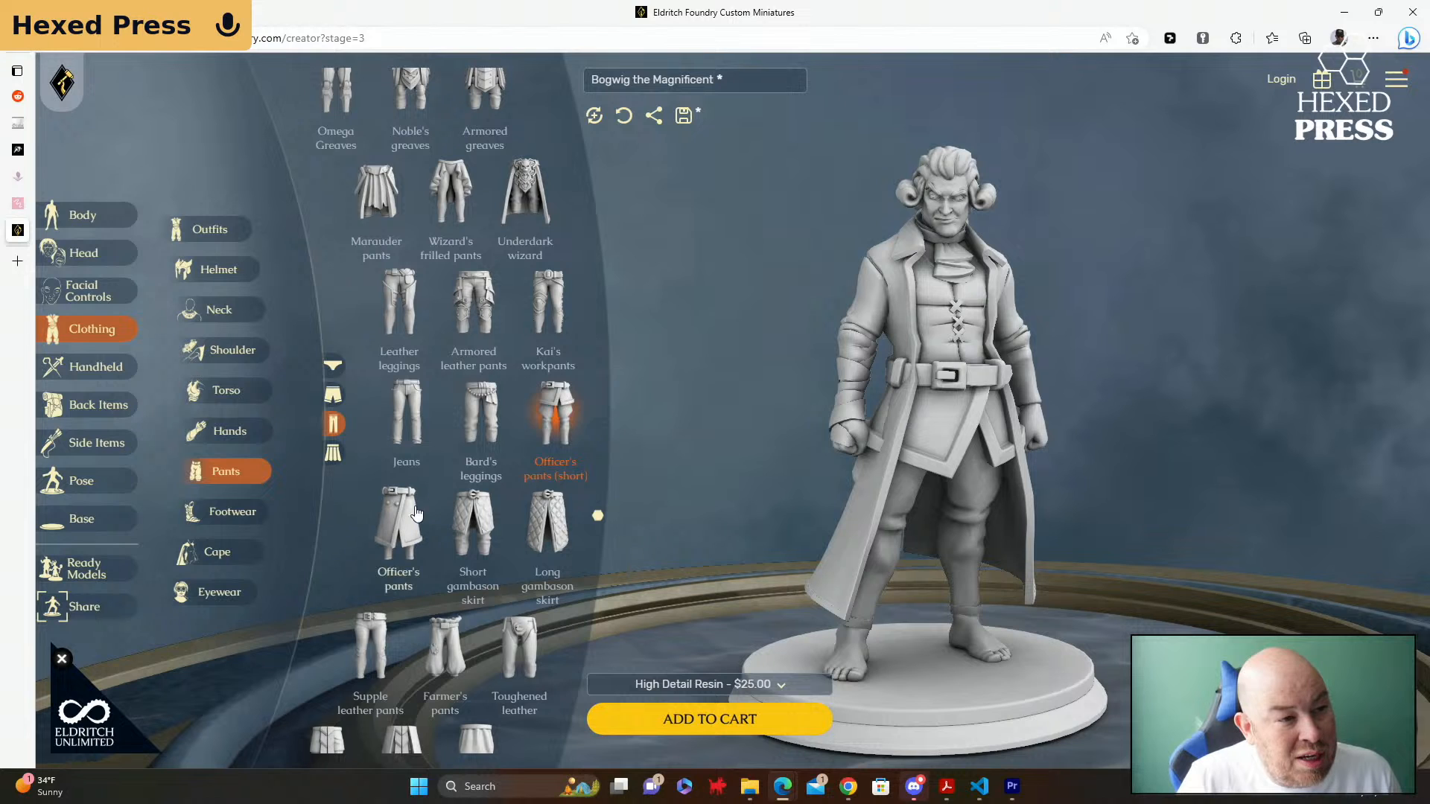
click(396, 525)
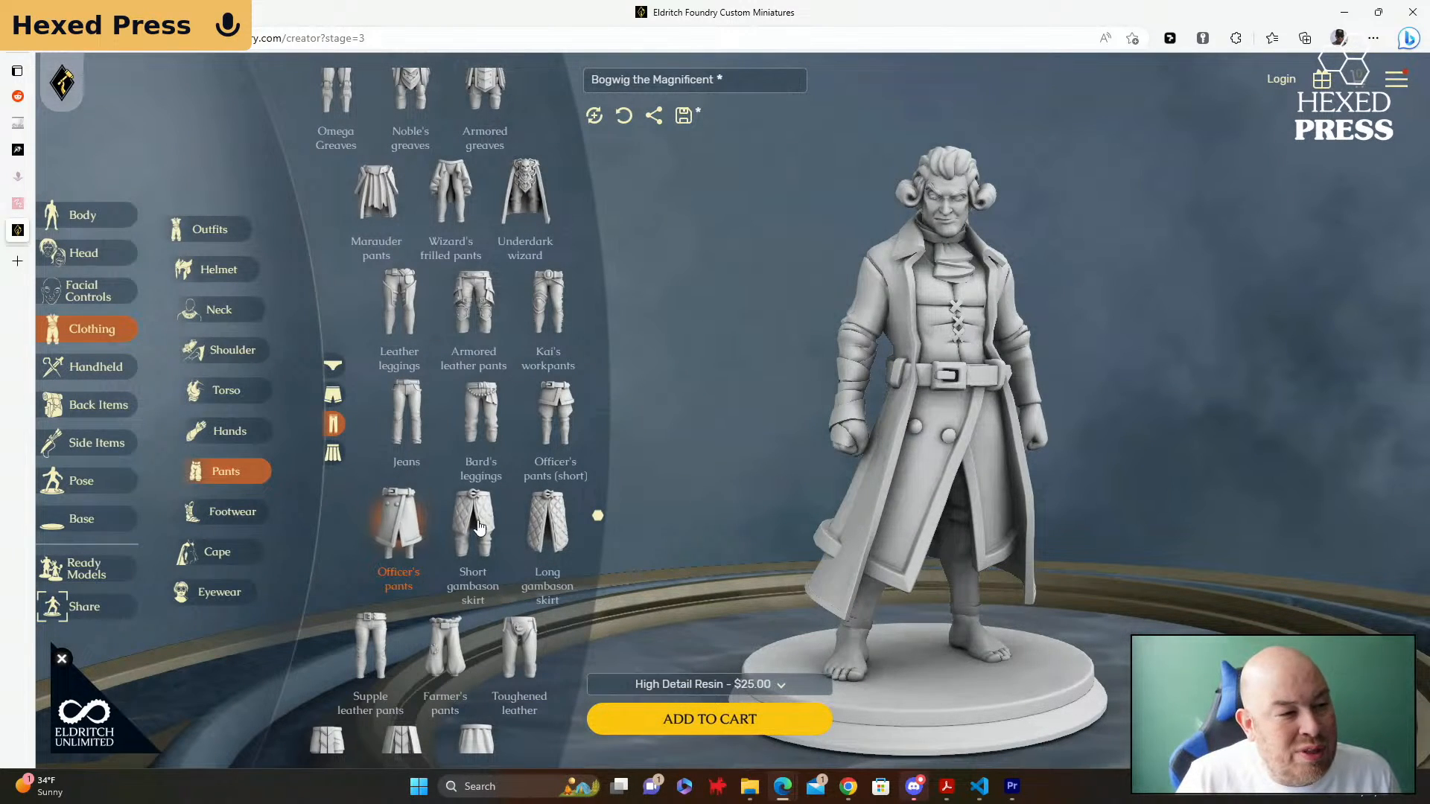
Step: Browse the rest of the full-length pants and dress the figure in the Torn pants
scroll(530, 475, down, 2)
scroll(530, 475, down, 6)
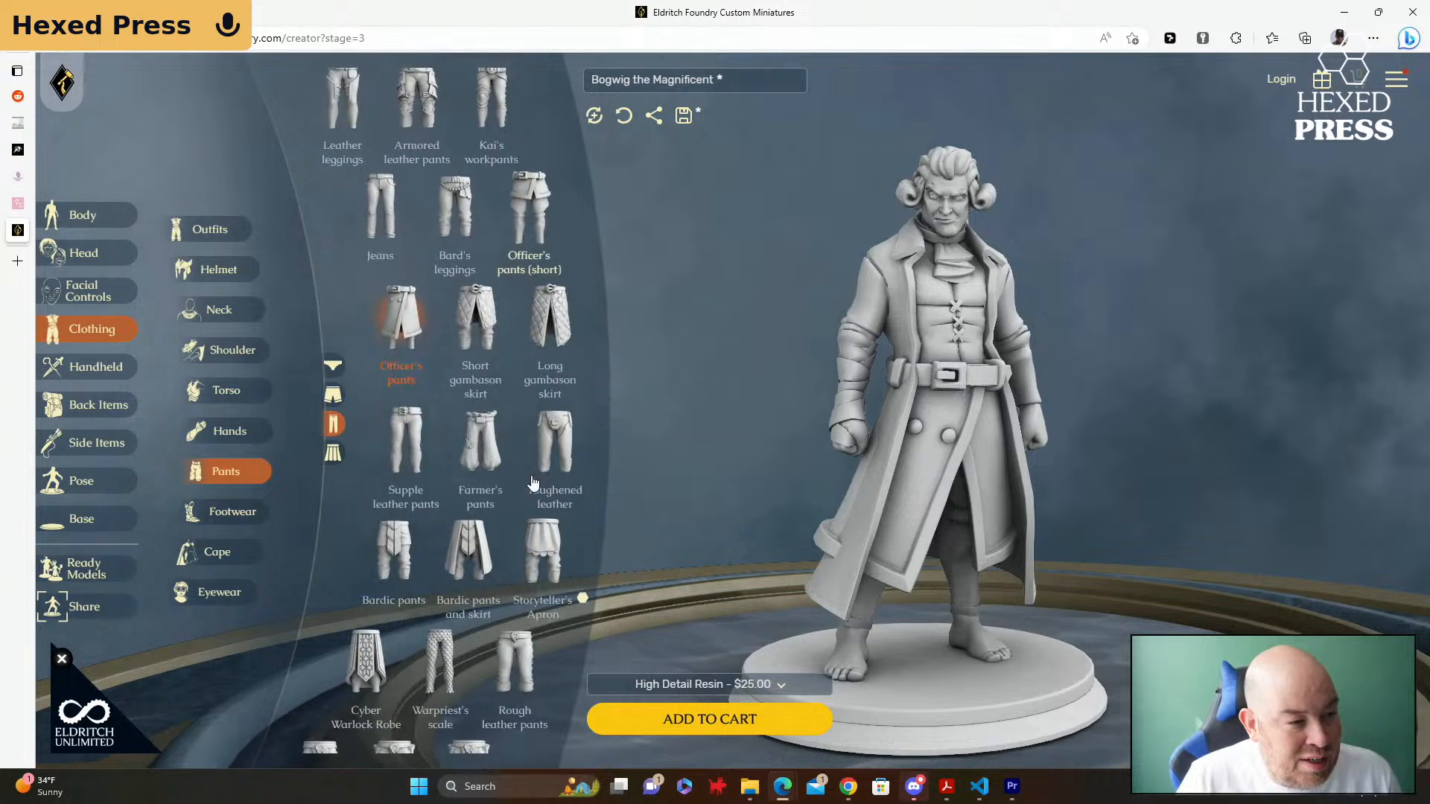
scroll(534, 482, down, 2)
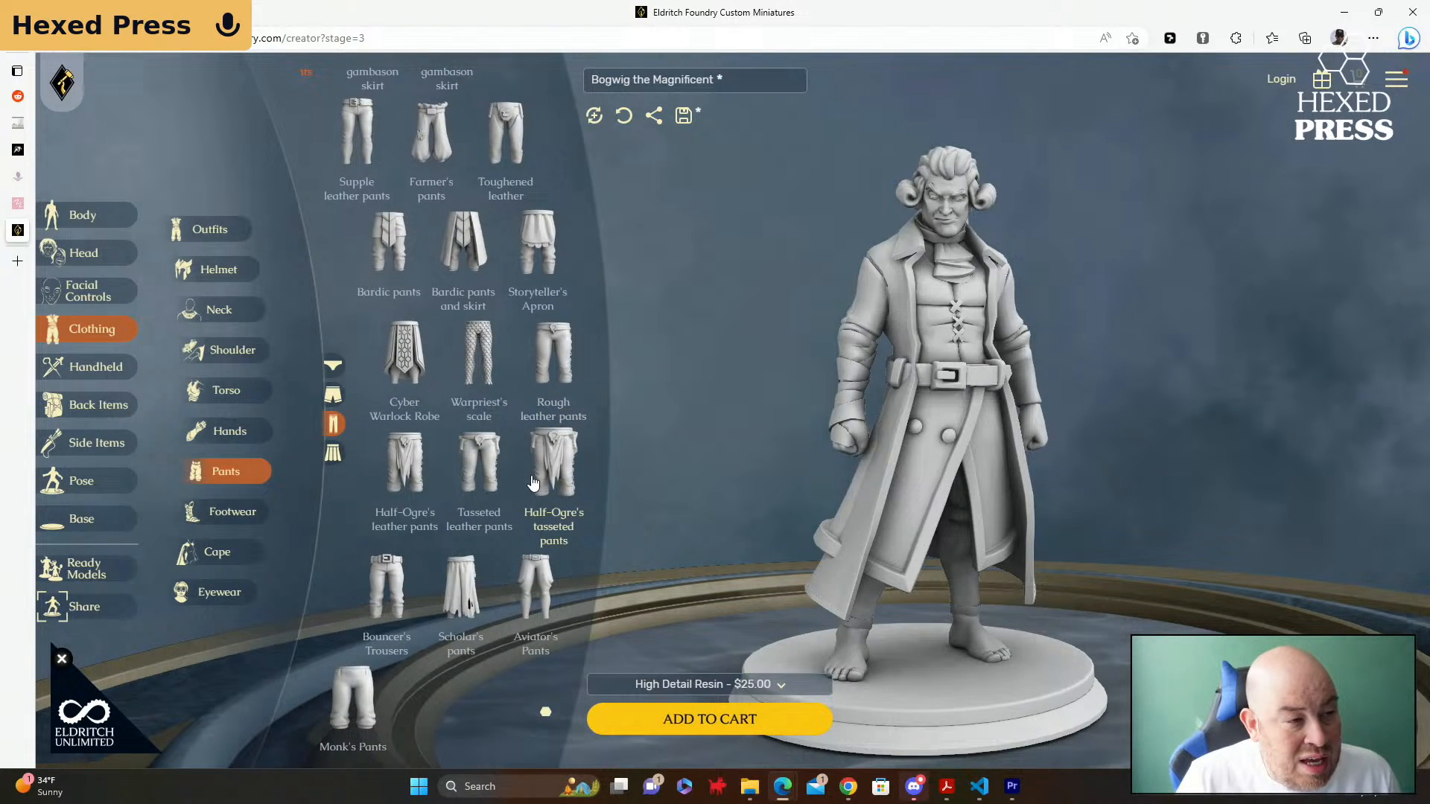
scroll(533, 482, down, 10)
scroll(534, 482, up, 8)
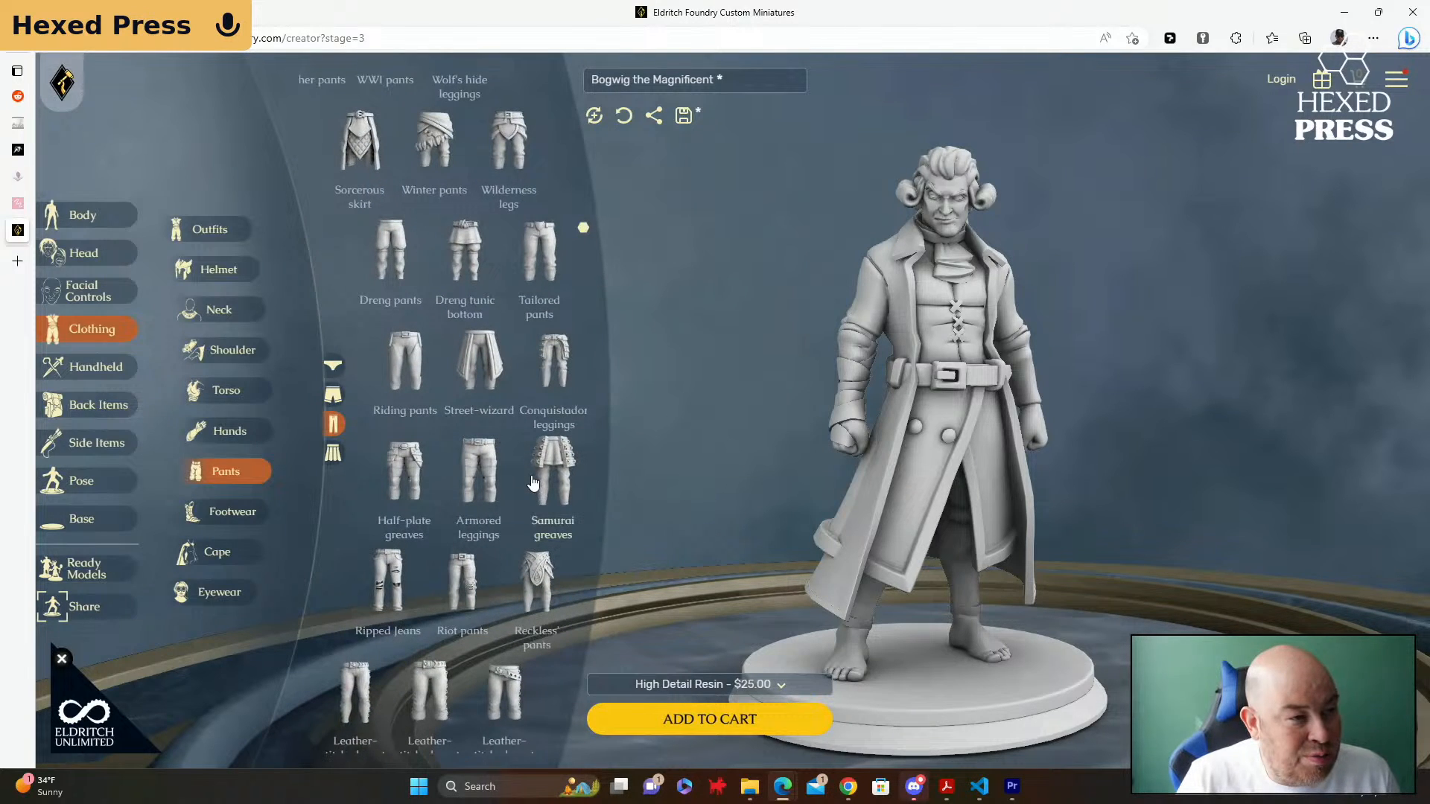
scroll(533, 482, up, 6)
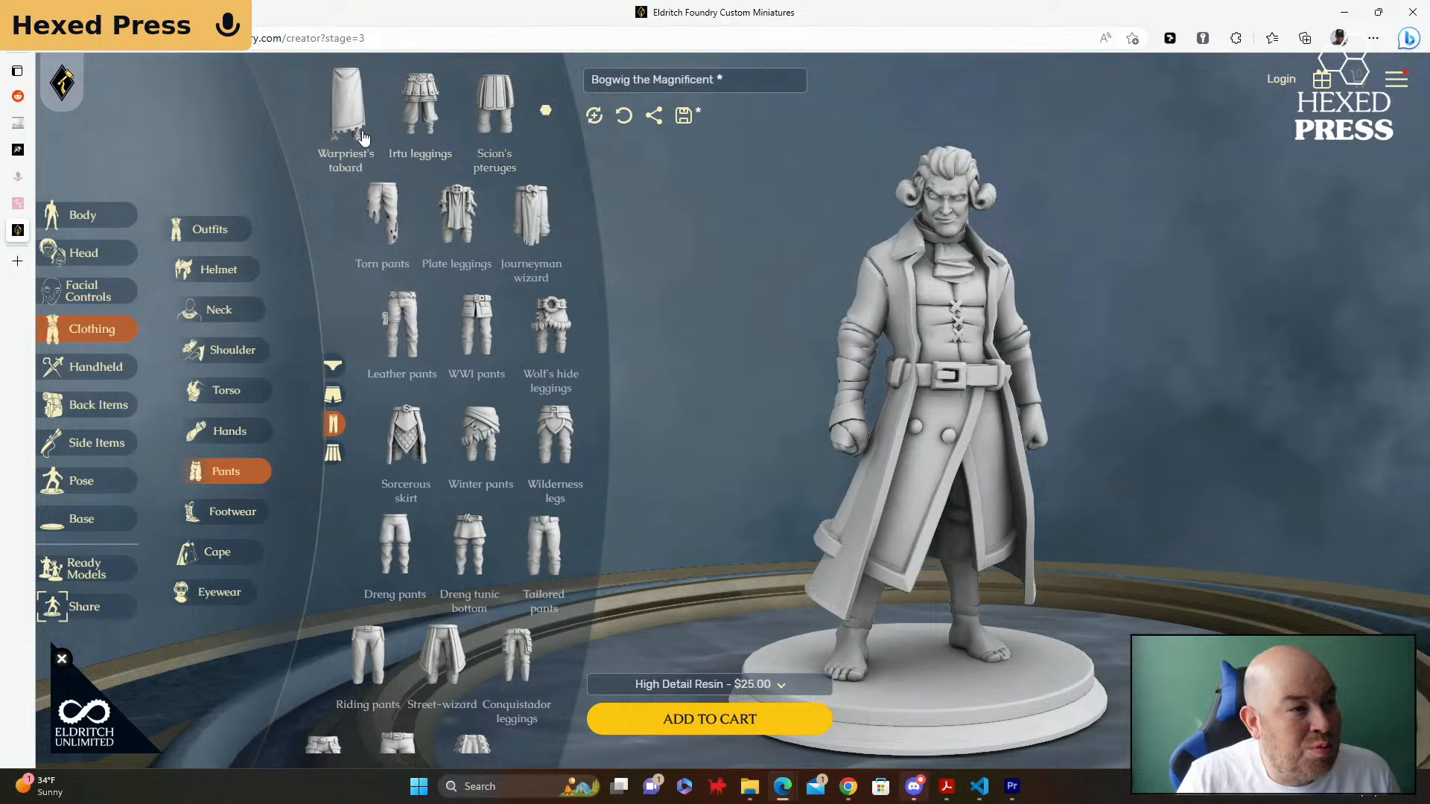
click(397, 210)
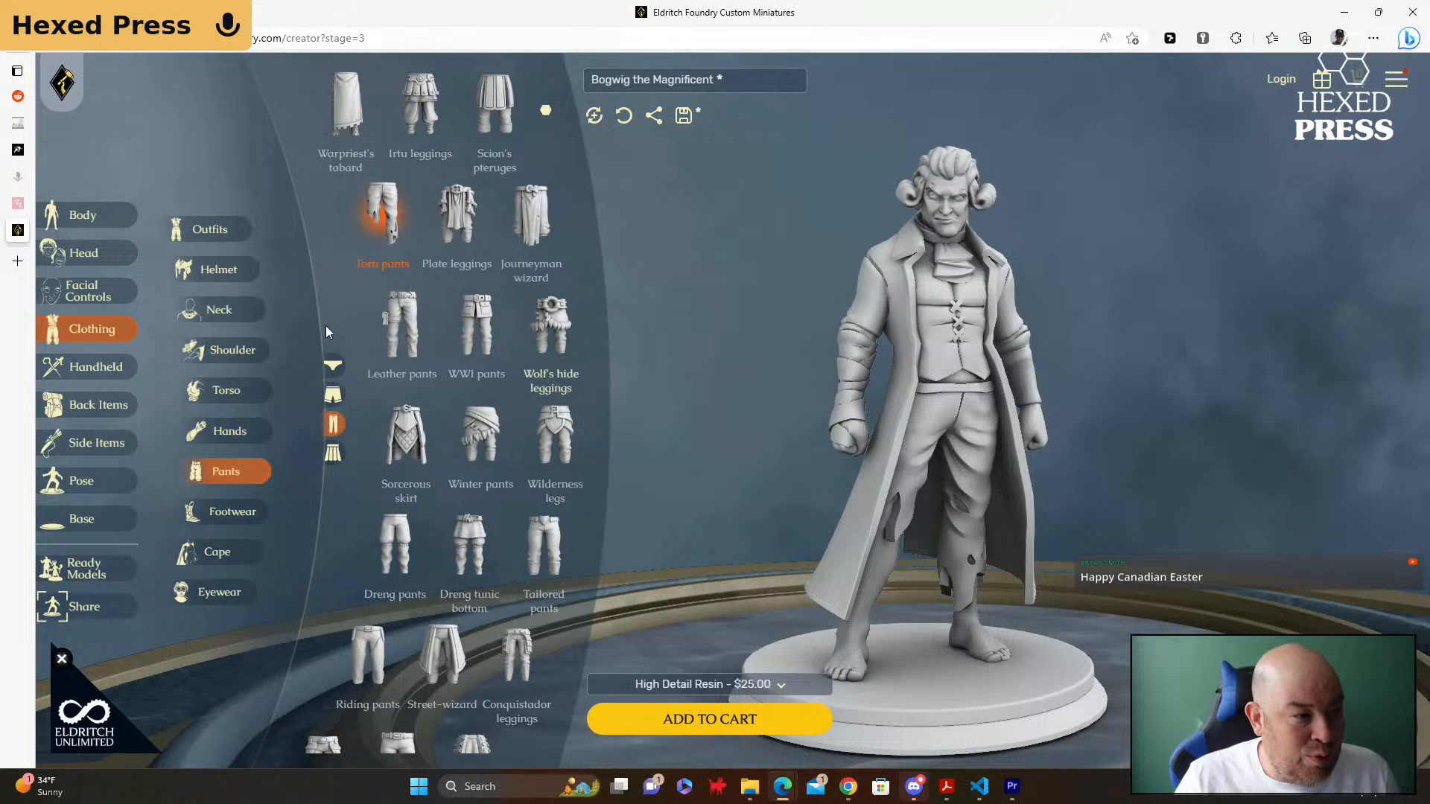
Step: Try the Persian shoes from the footwear selection on the figure, and dress it in the Persian boots instead
click(245, 514)
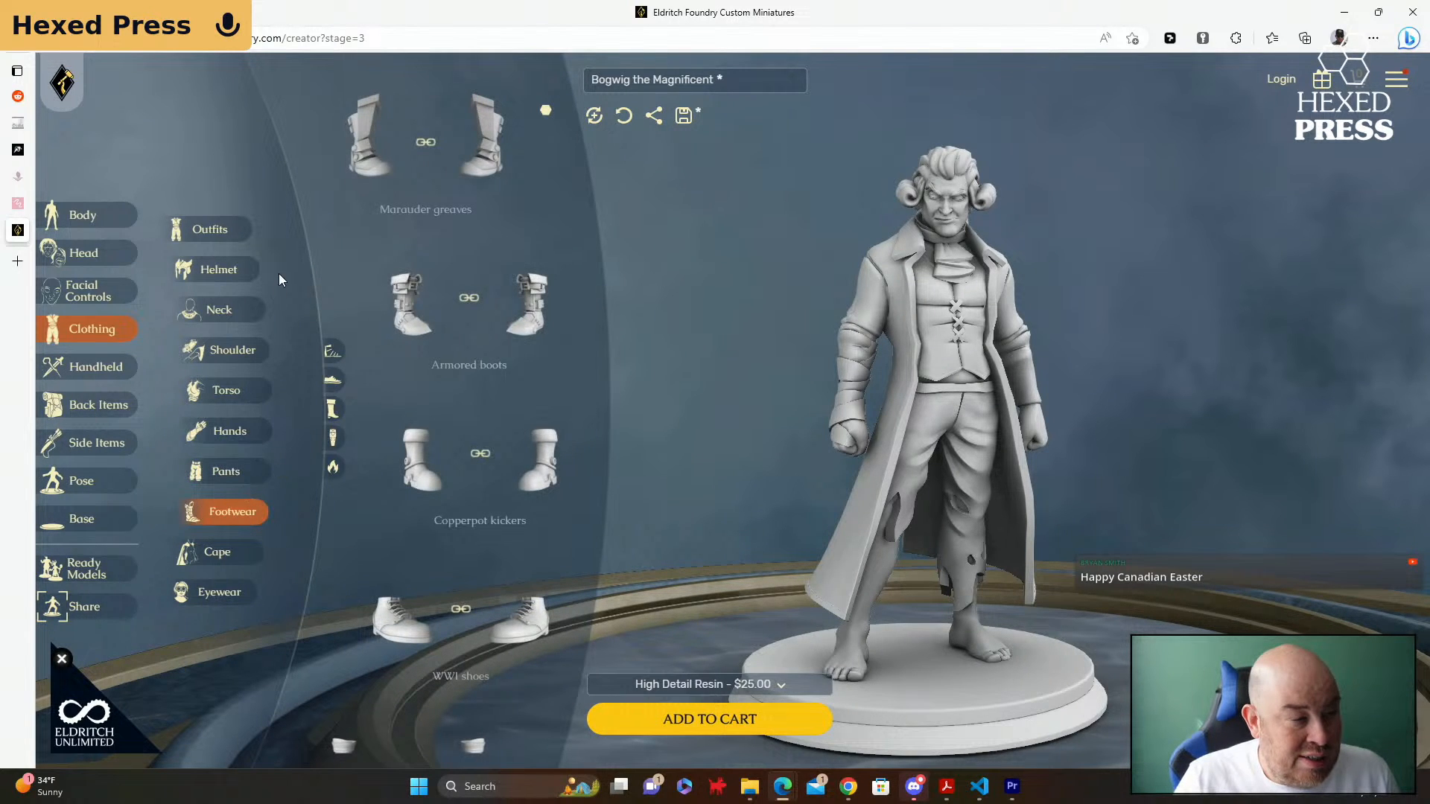
scroll(387, 200, down, 3)
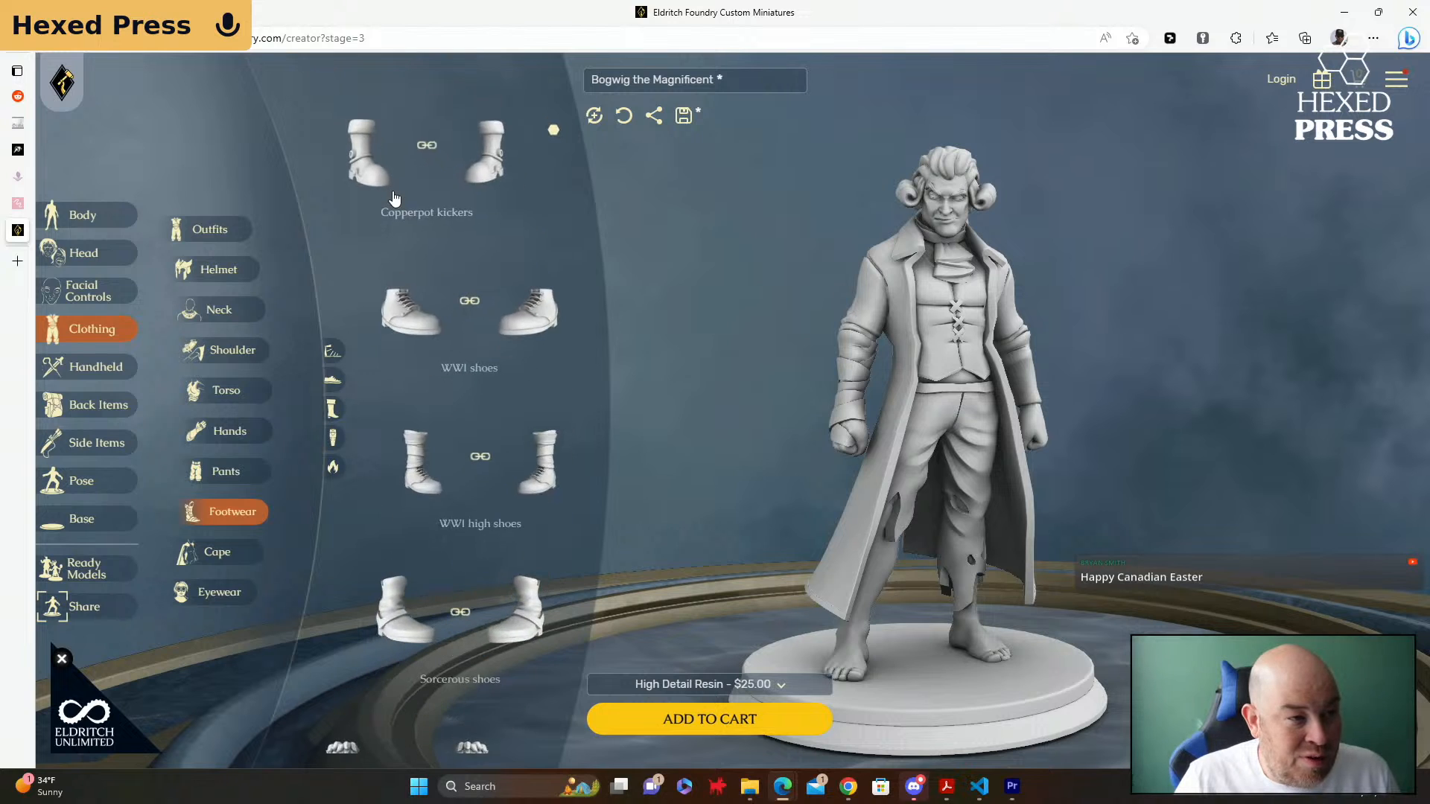
scroll(395, 197, down, 4)
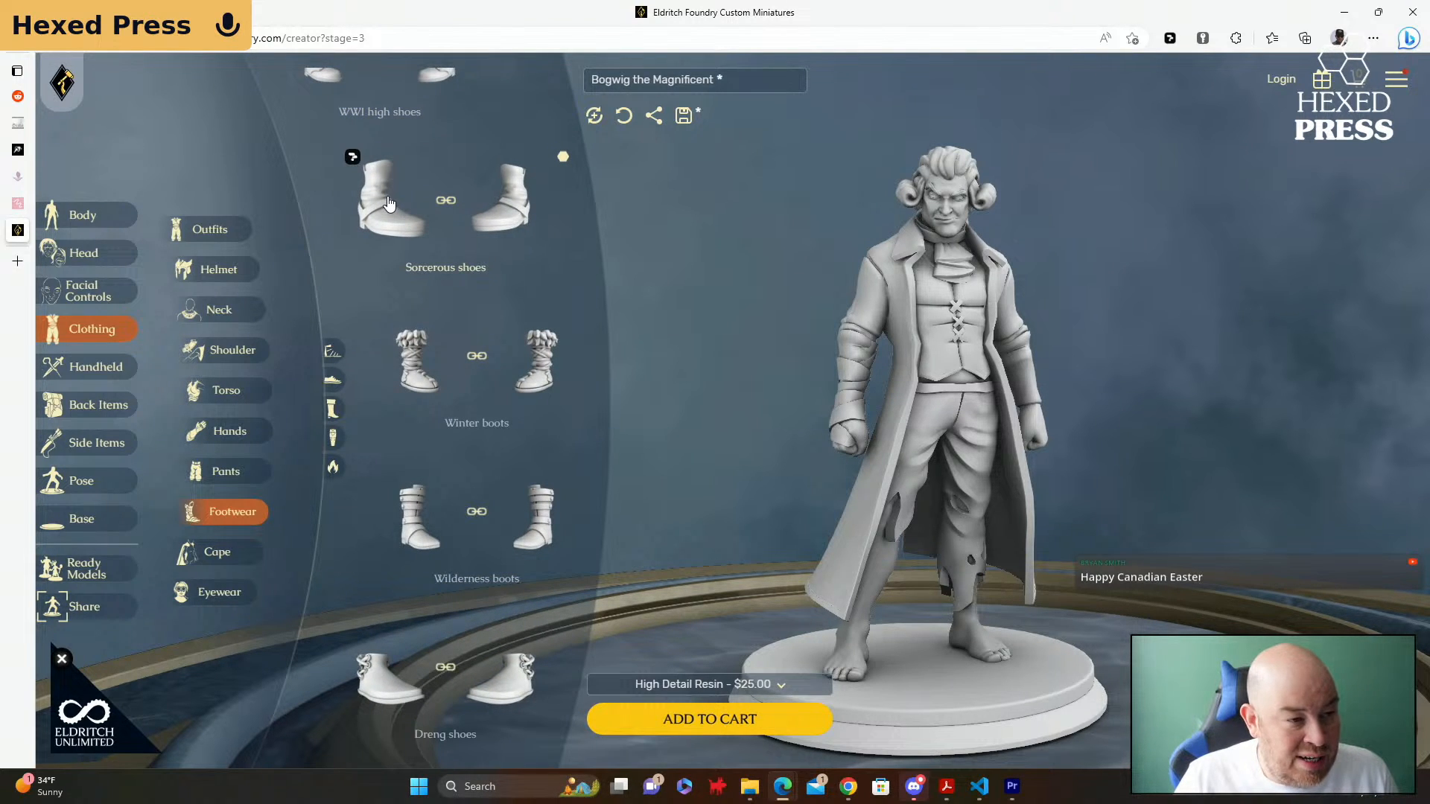
scroll(387, 203, down, 3)
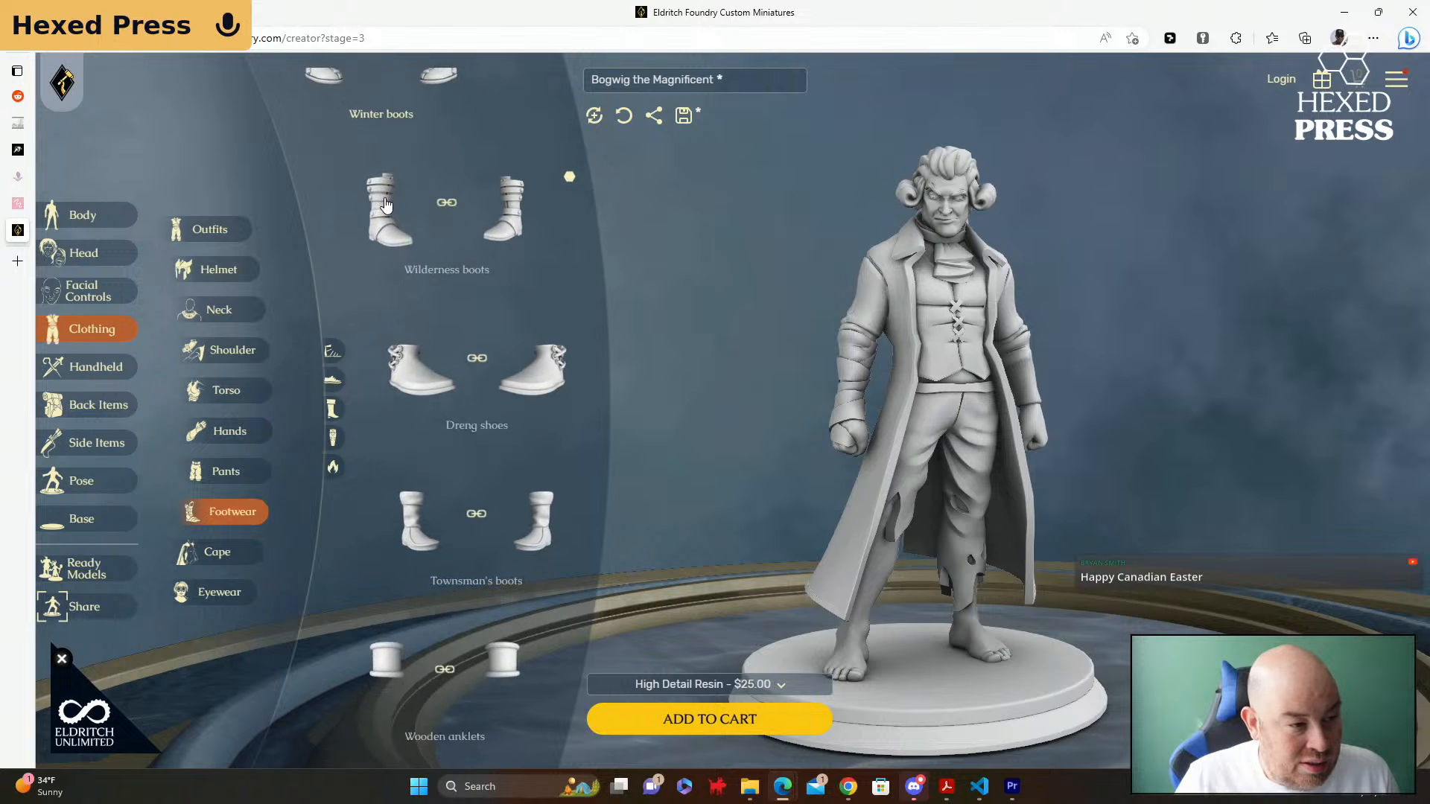
scroll(385, 204, down, 3)
scroll(386, 204, down, 4)
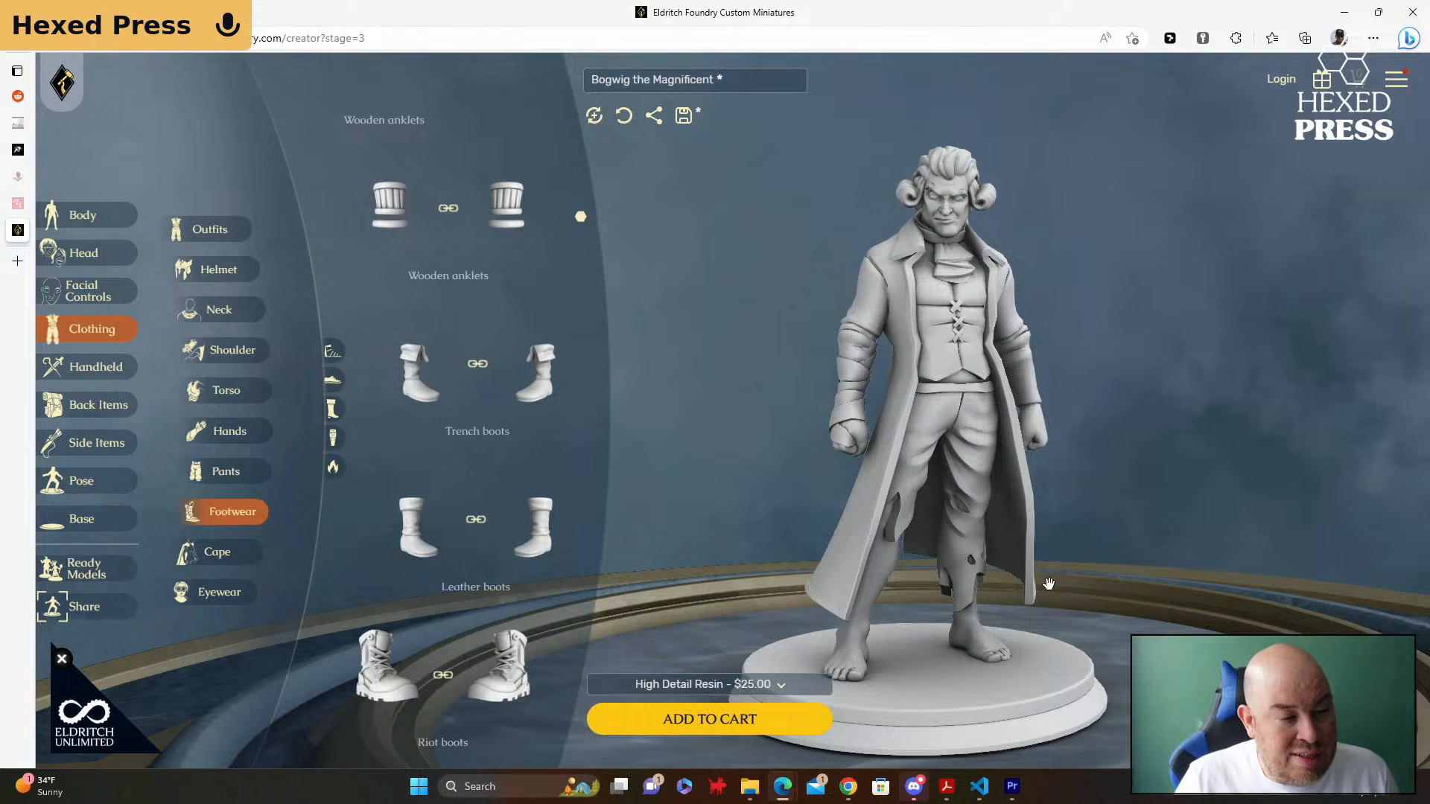
scroll(457, 379, down, 4)
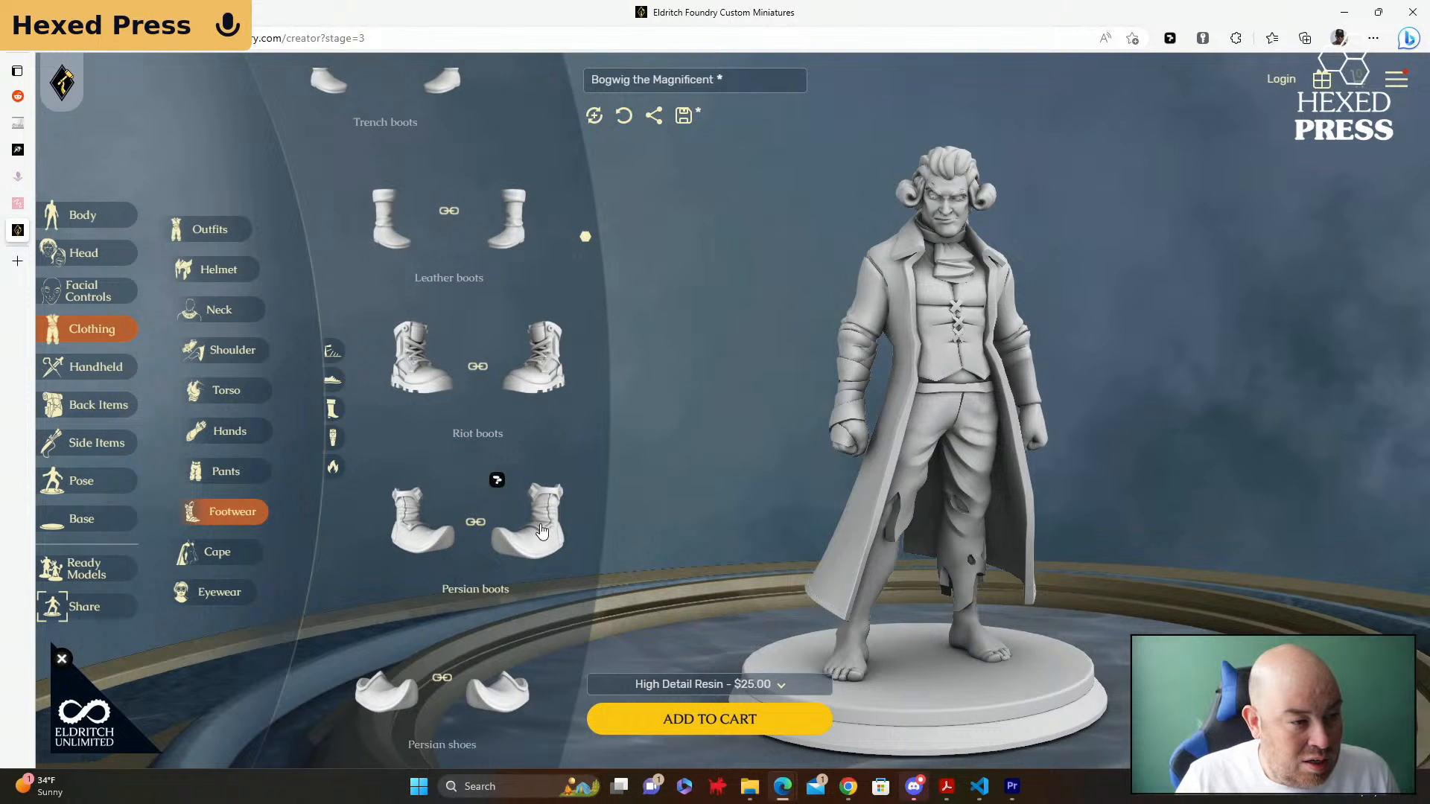
click(520, 686)
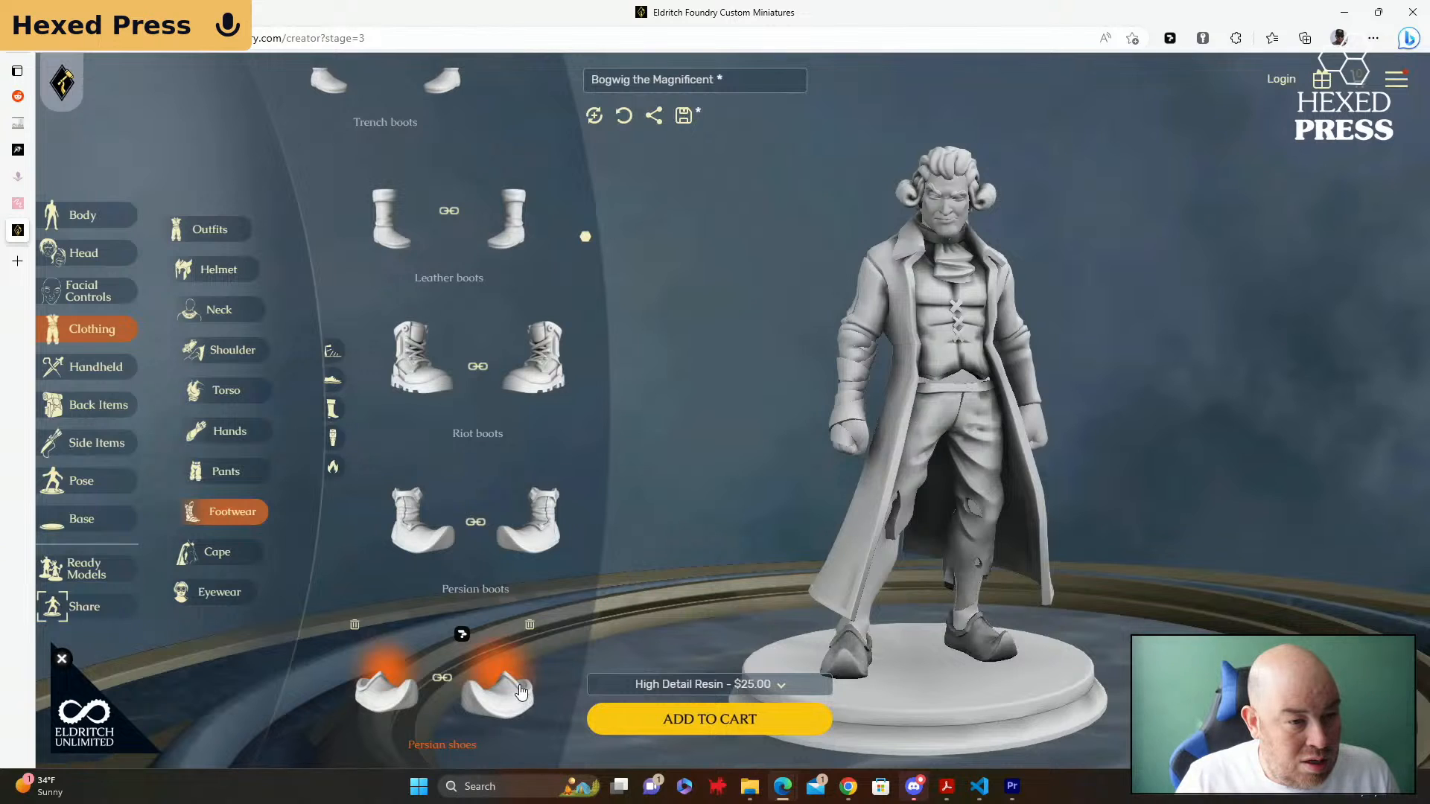
click(526, 529)
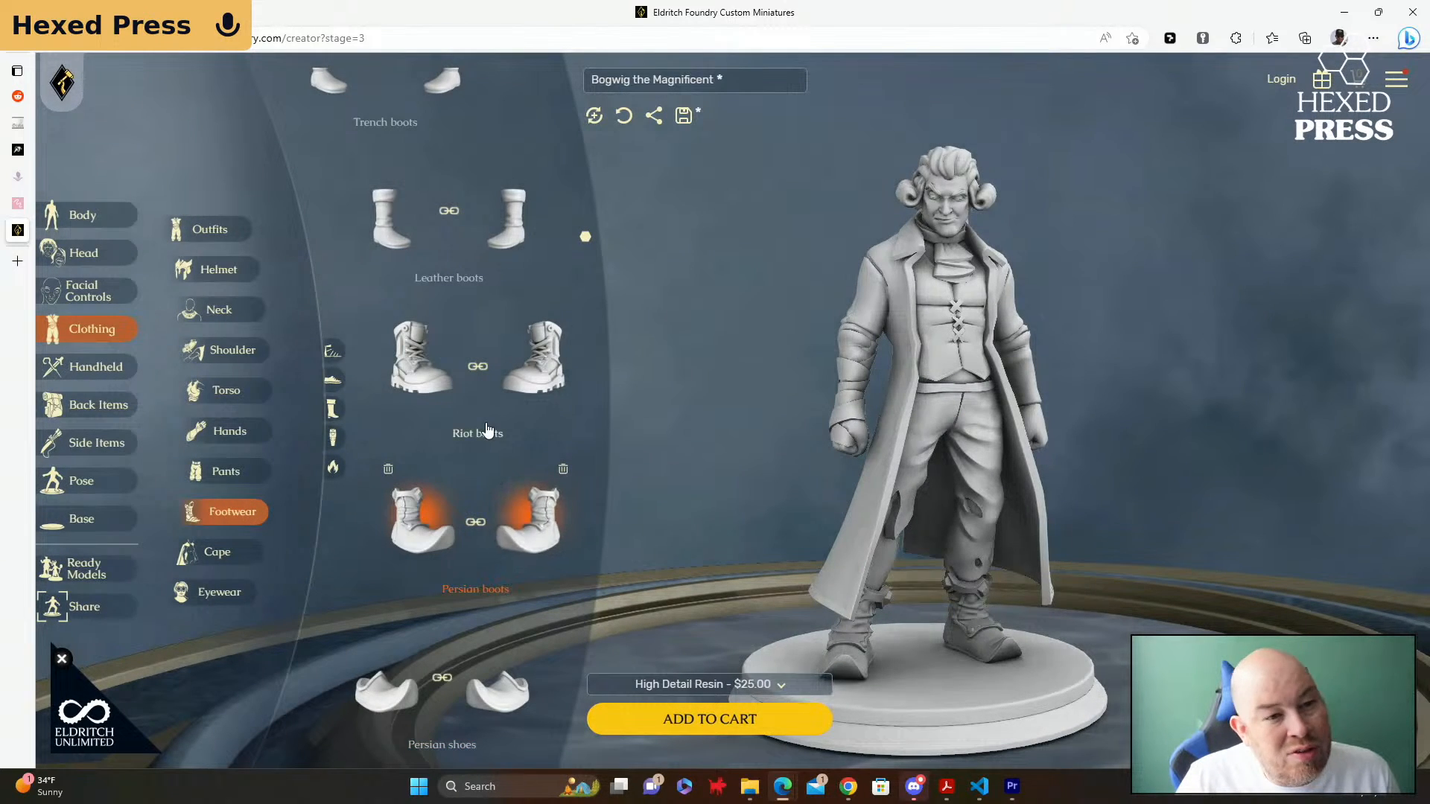
Step: Browse the footwear beyond the Persian shoes, from the Assyrian pointed boots through to the Scion's boots
scroll(488, 430, down, 4)
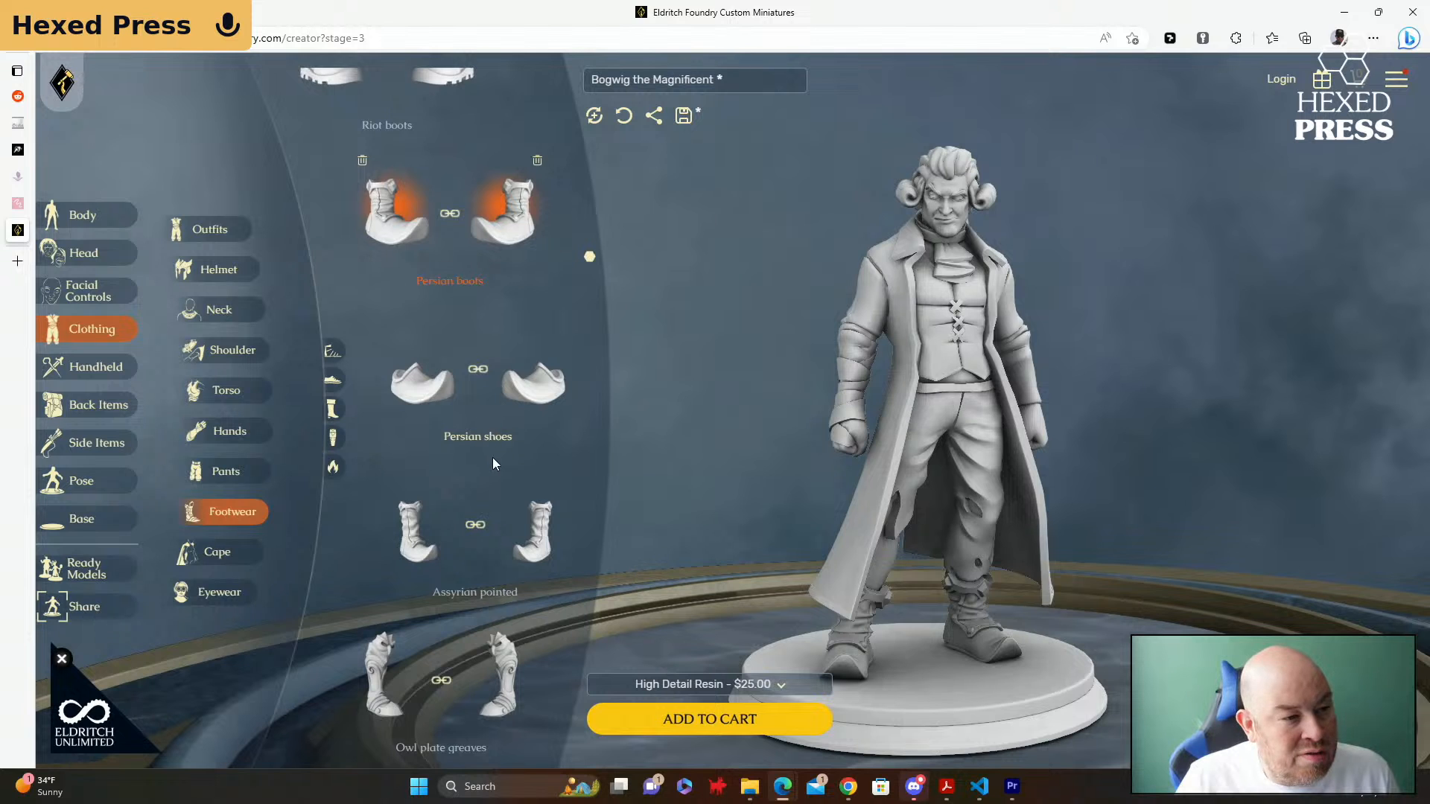
scroll(491, 461, down, 1)
scroll(493, 468, down, 4)
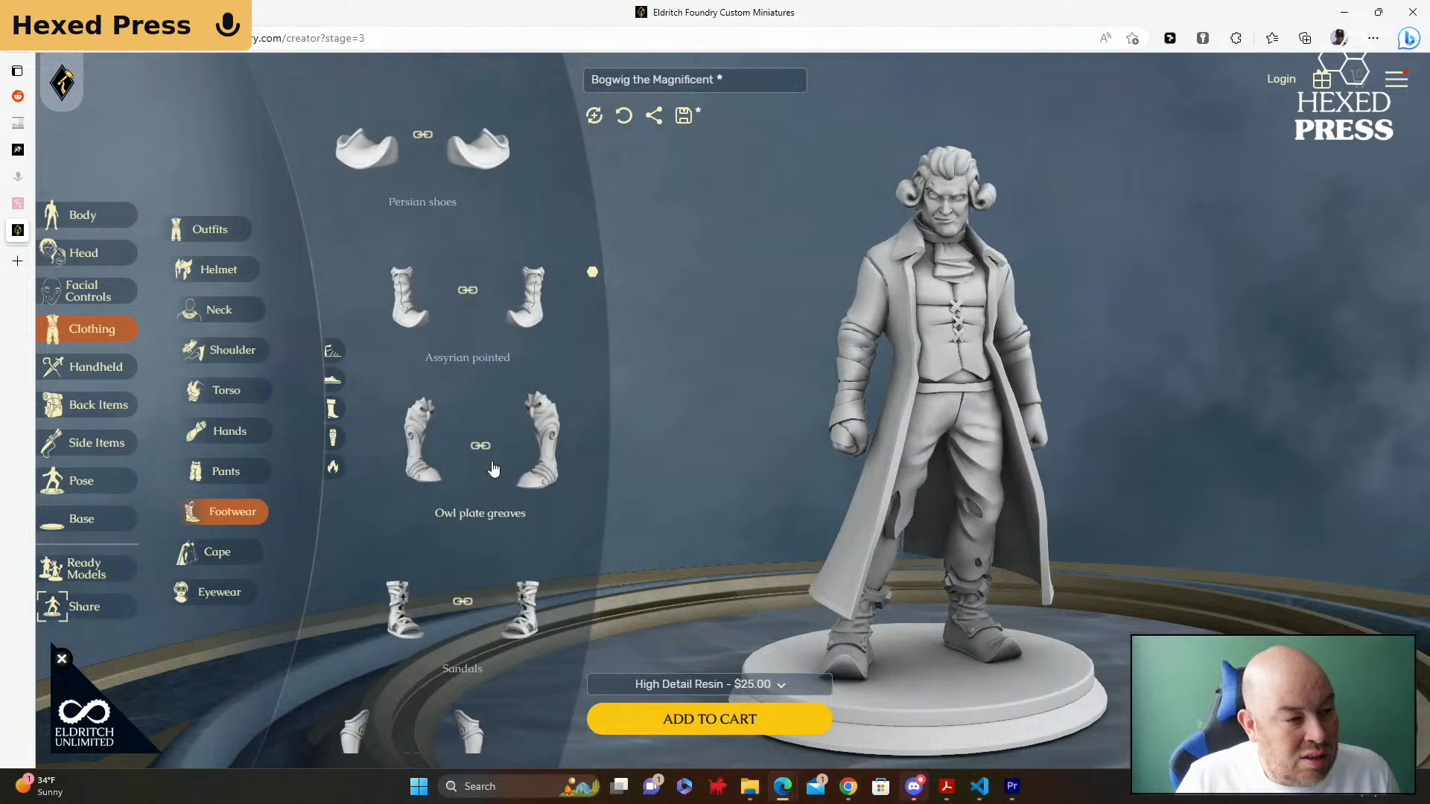
scroll(492, 473, down, 3)
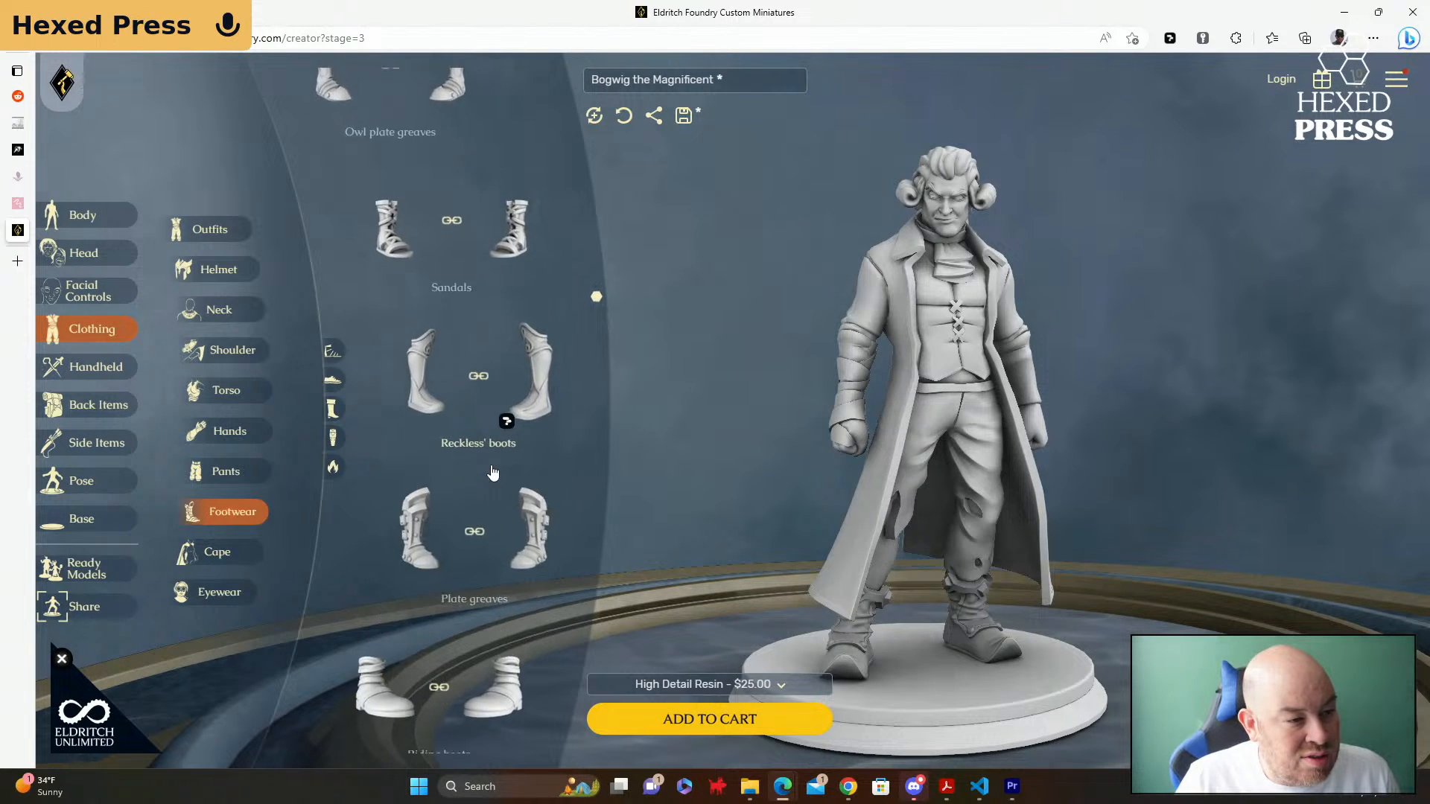
scroll(489, 474, down, 5)
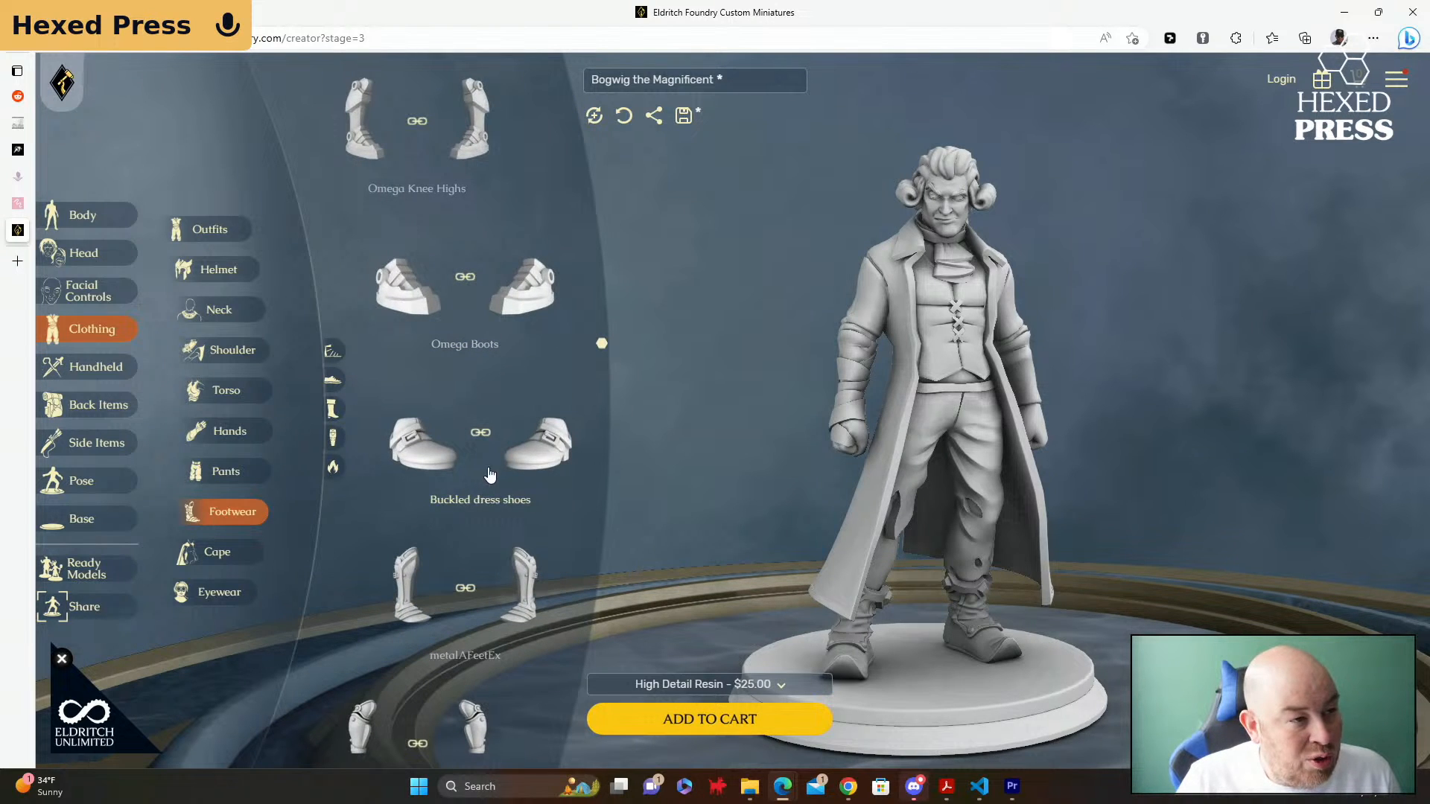
scroll(489, 469, down, 2)
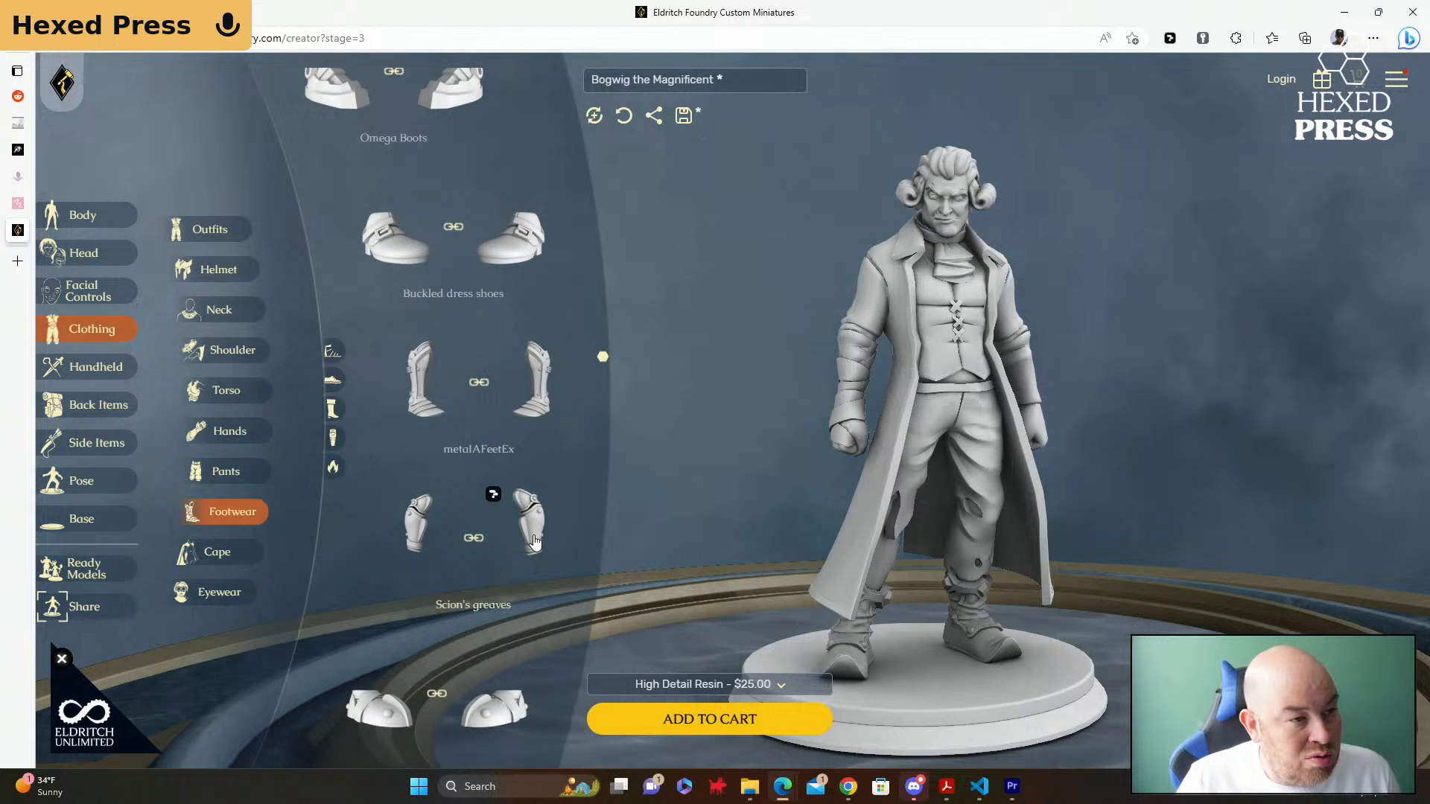
scroll(533, 542, down, 1)
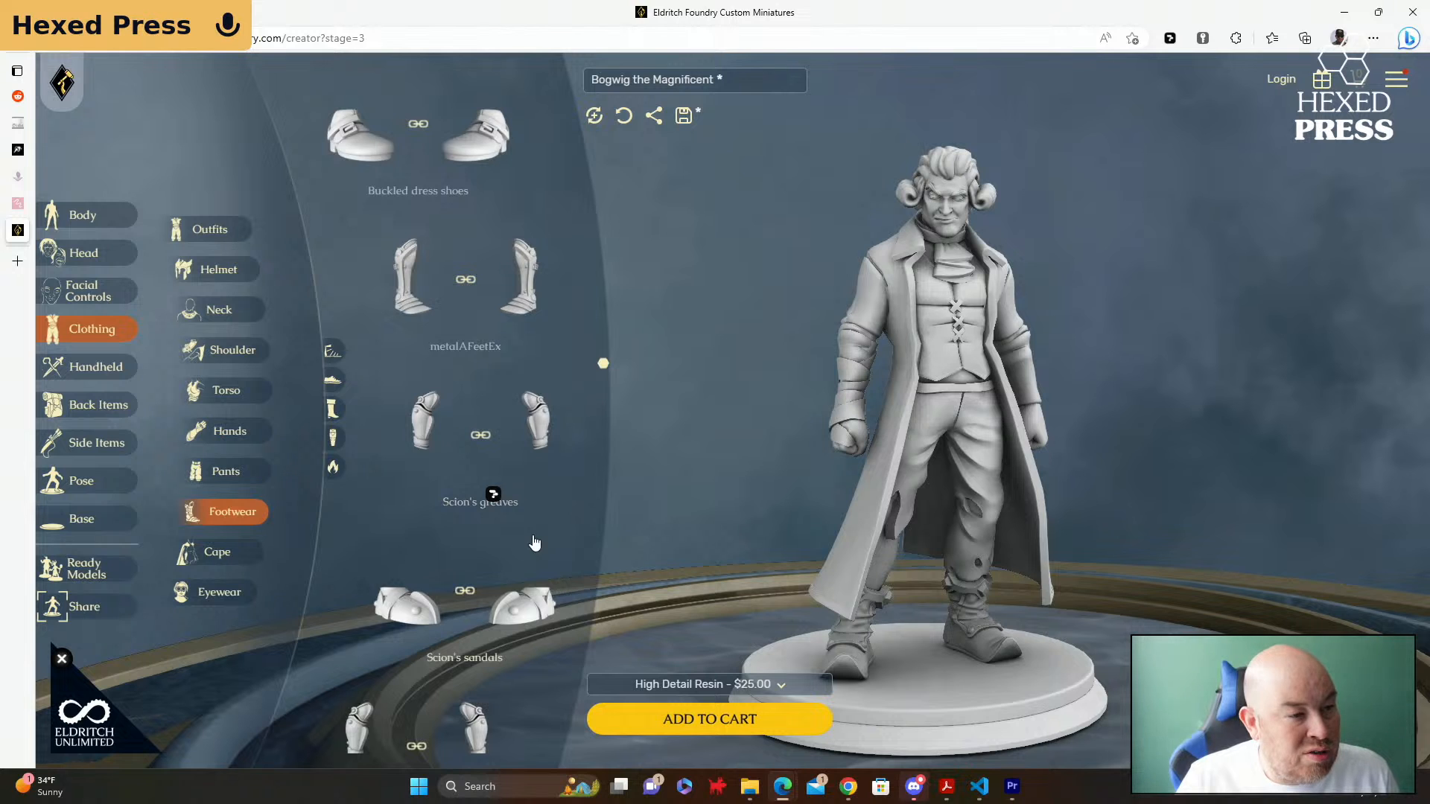
scroll(533, 543, down, 1)
scroll(533, 542, down, 4)
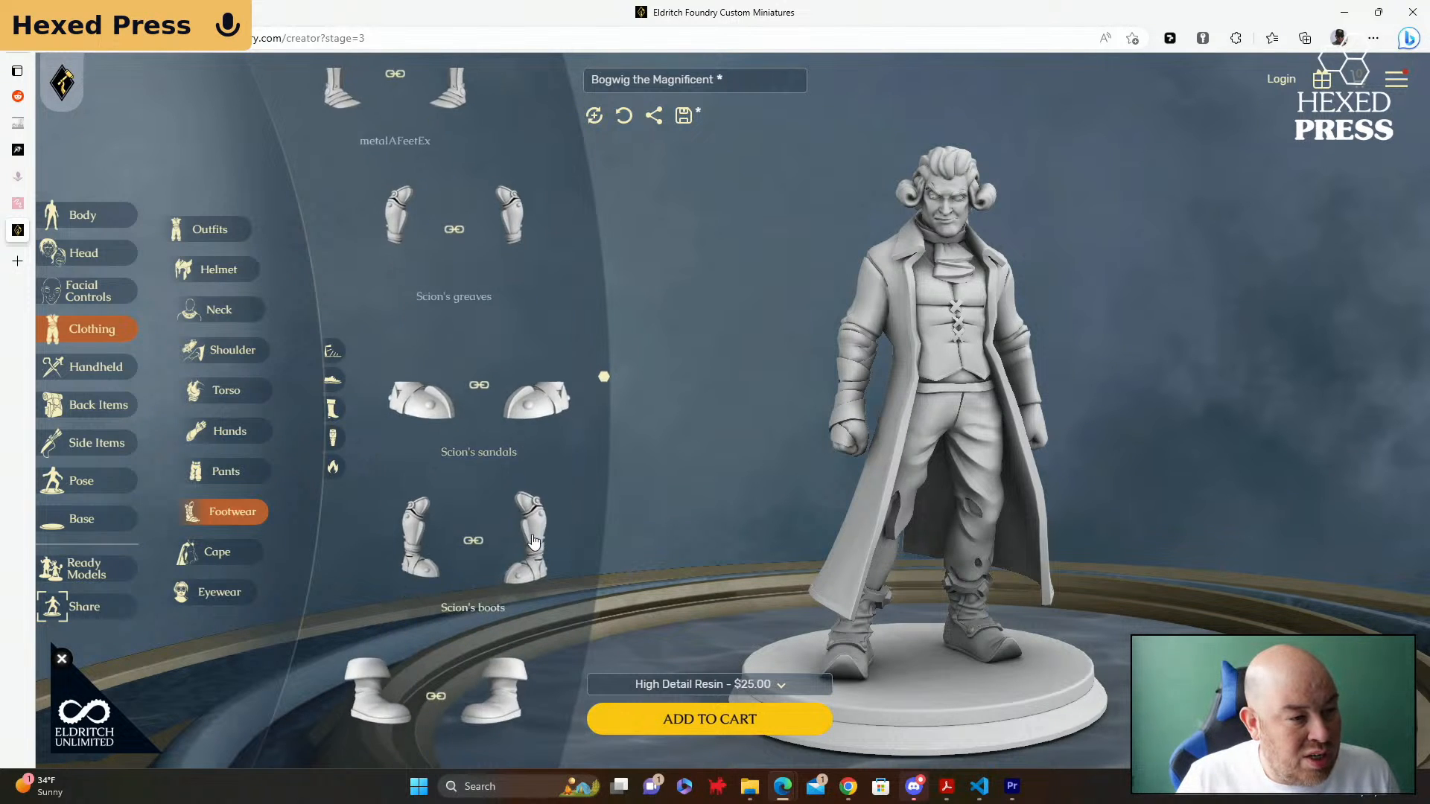
Step: Browse the footwear options and try the Low flames on both of the miniature's feet
scroll(533, 542, down, 6)
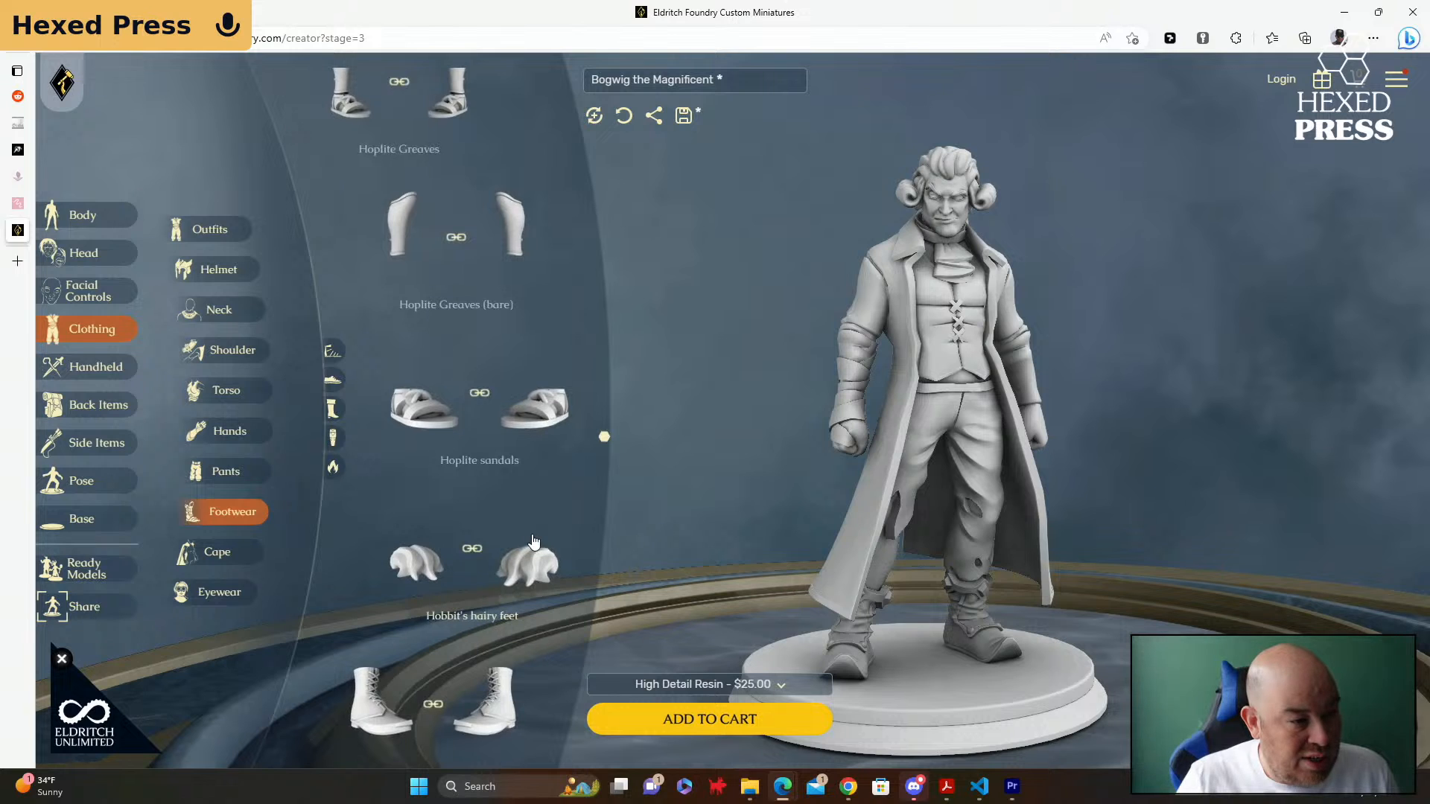
scroll(533, 542, down, 2)
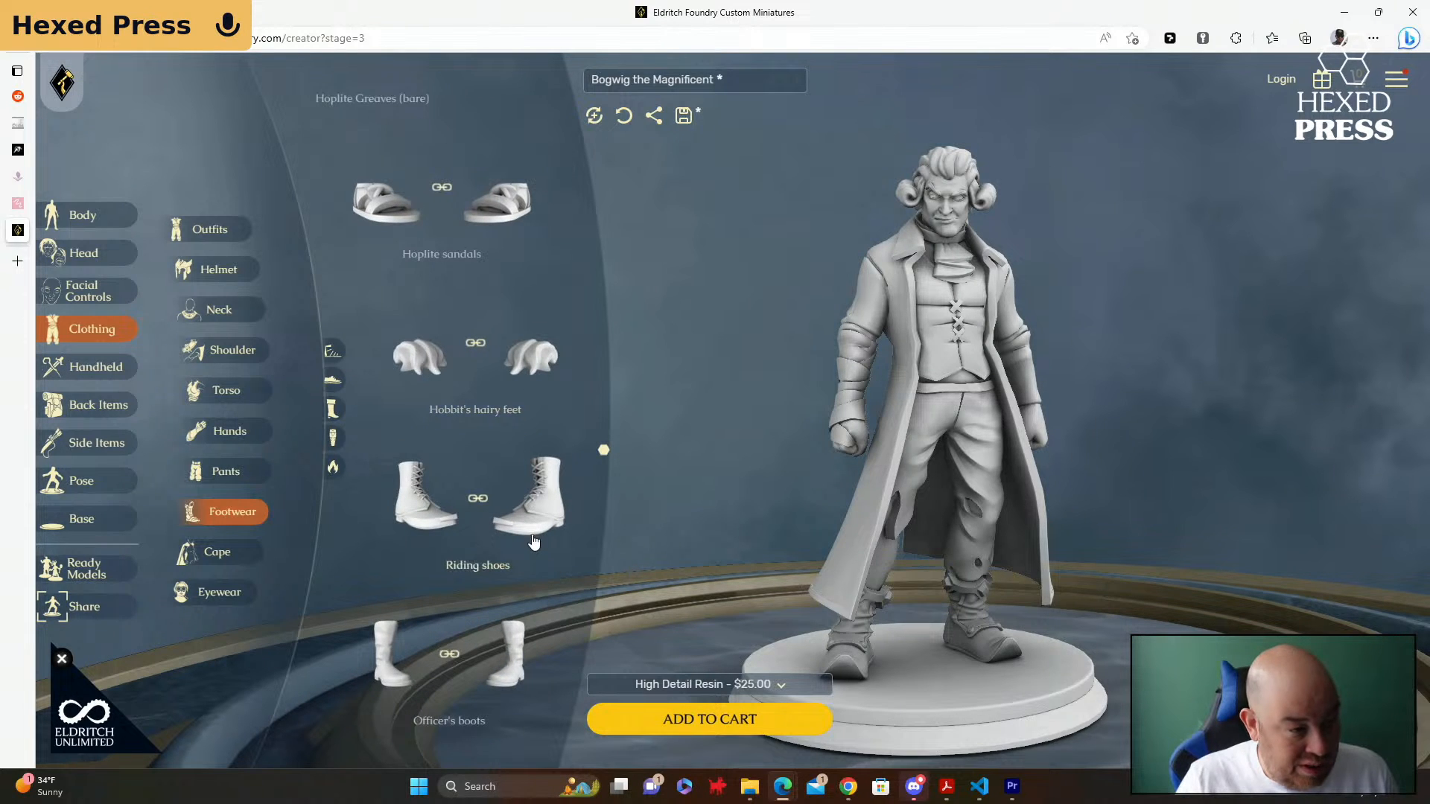
scroll(533, 542, down, 6)
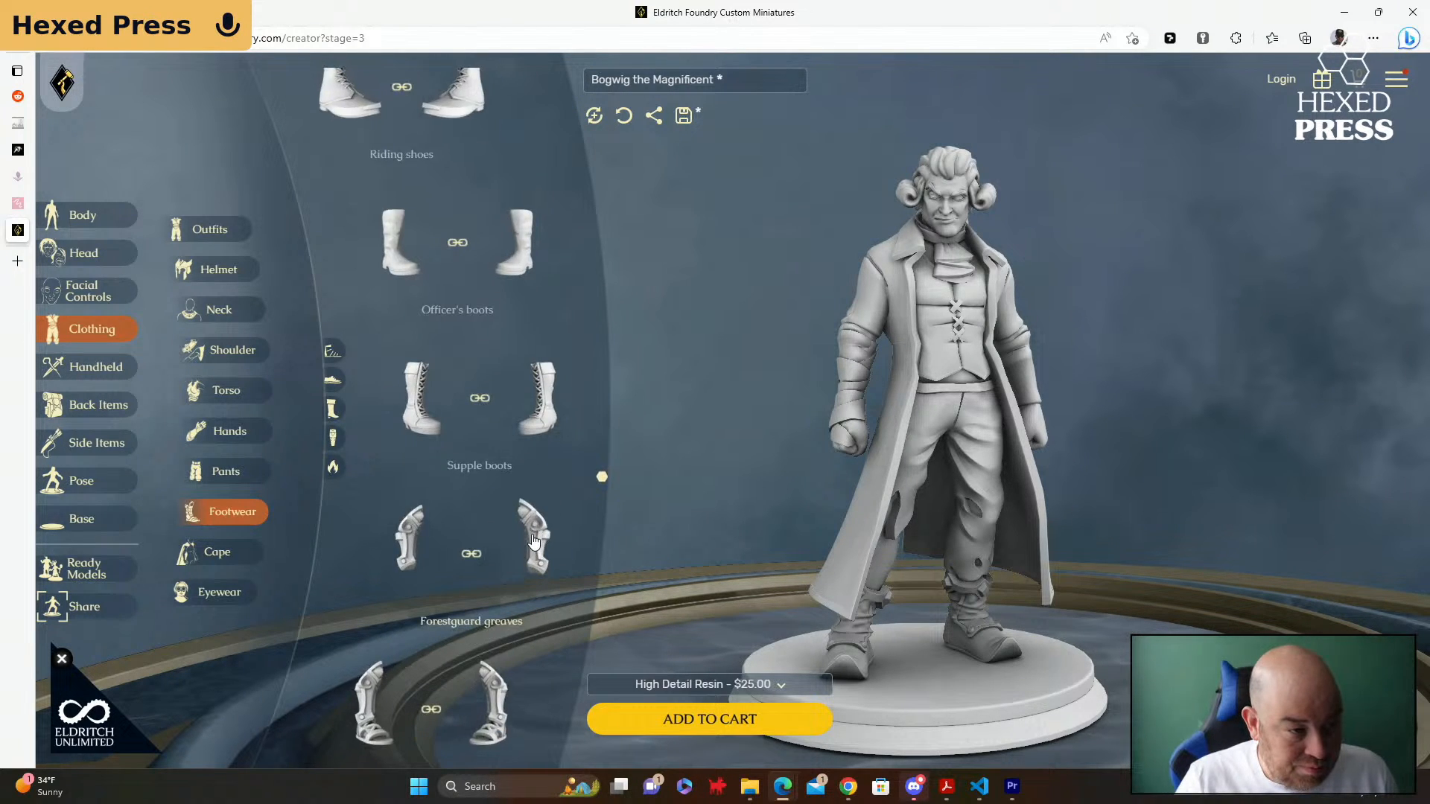
scroll(533, 541, down, 5)
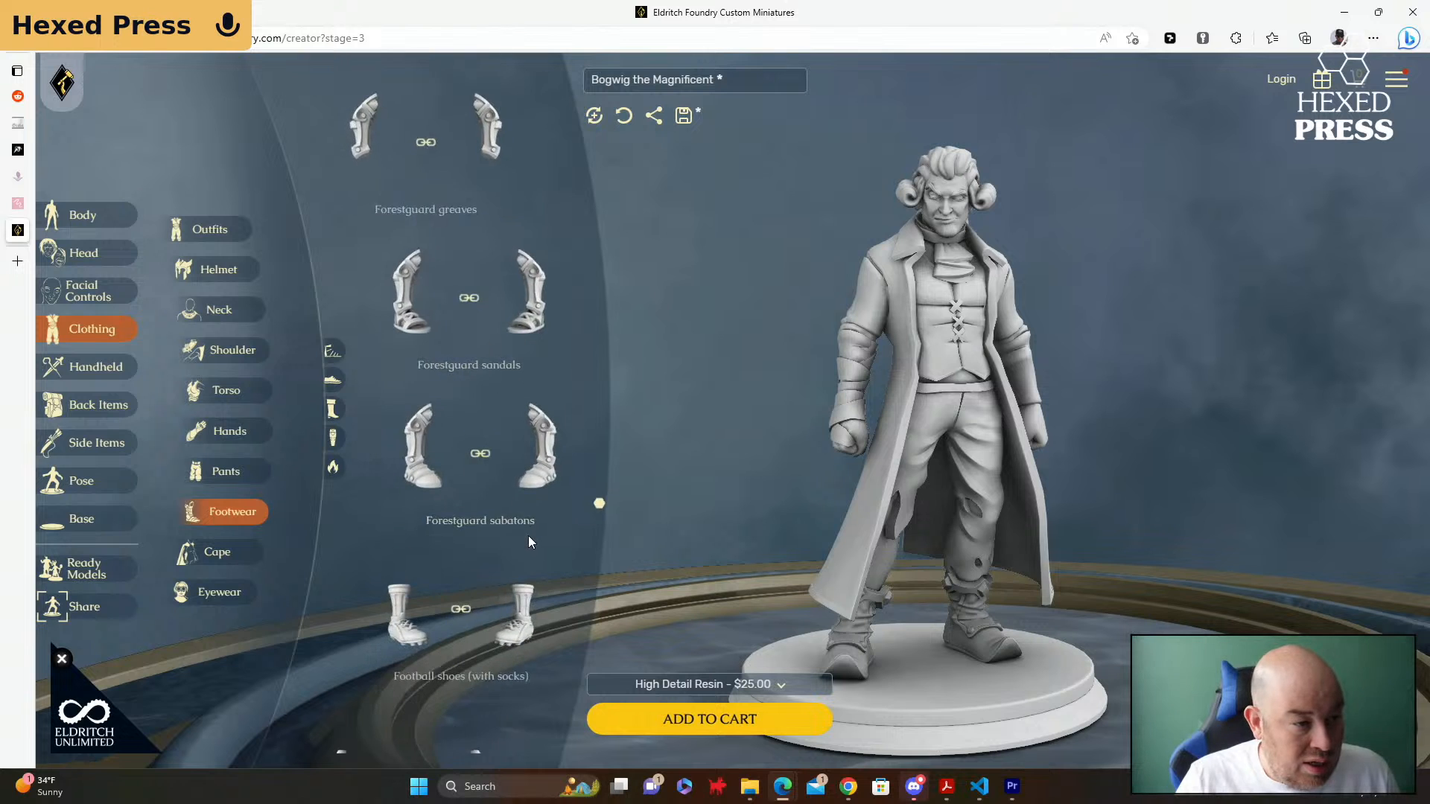
scroll(530, 543, down, 1)
scroll(526, 545, down, 1)
click(531, 433)
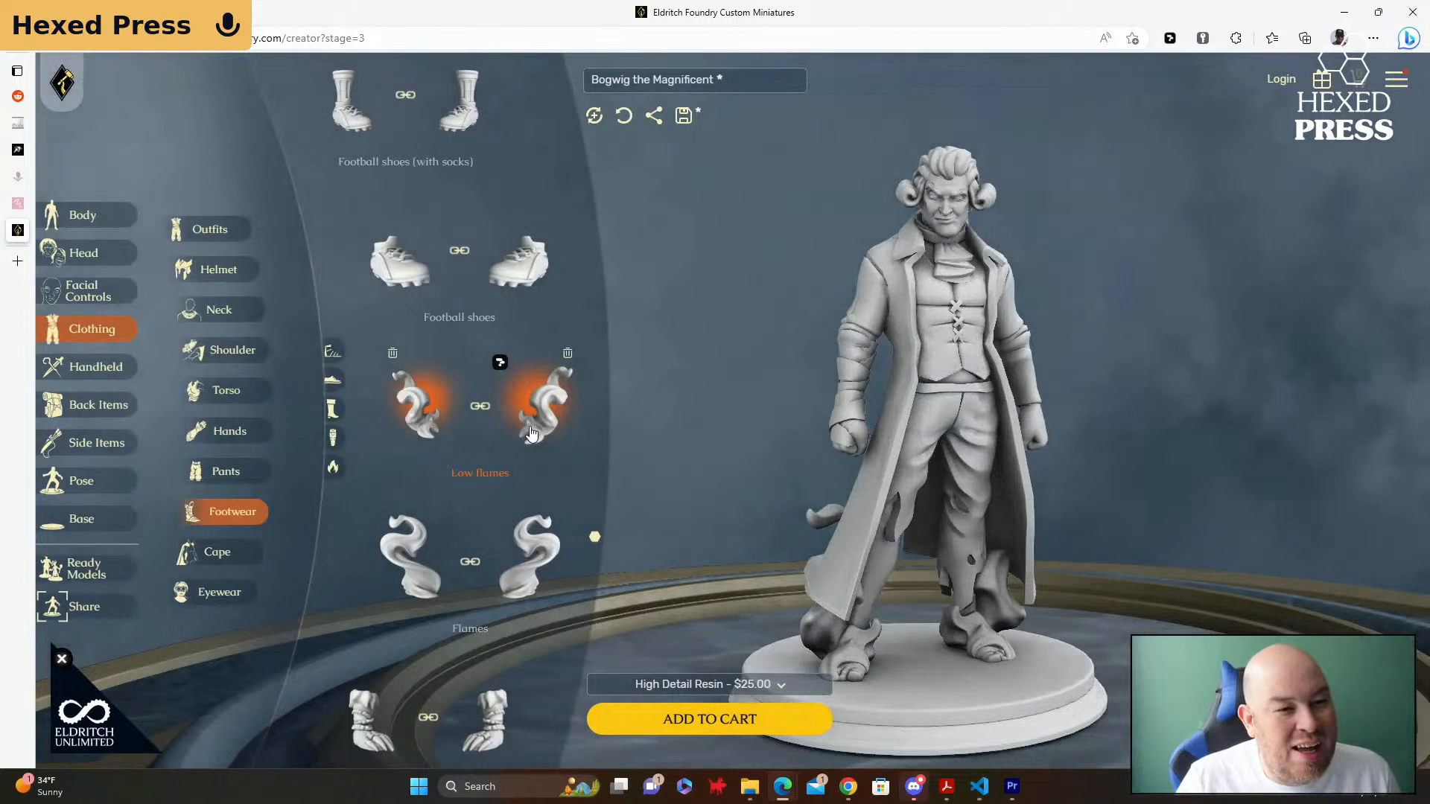
Step: Look through the remaining footwear and undo the Low flames on both feet
scroll(511, 446, down, 2)
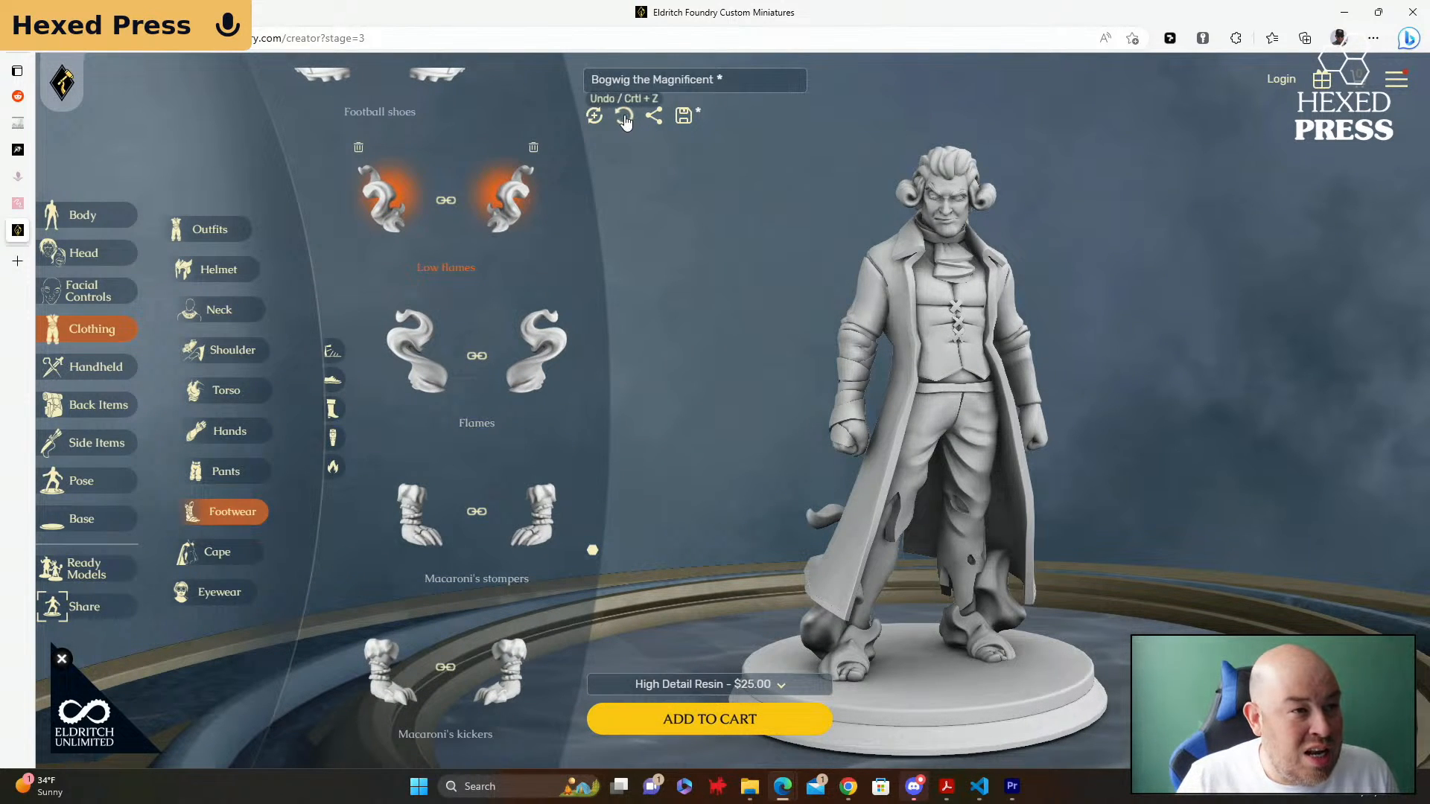
scroll(462, 331, down, 5)
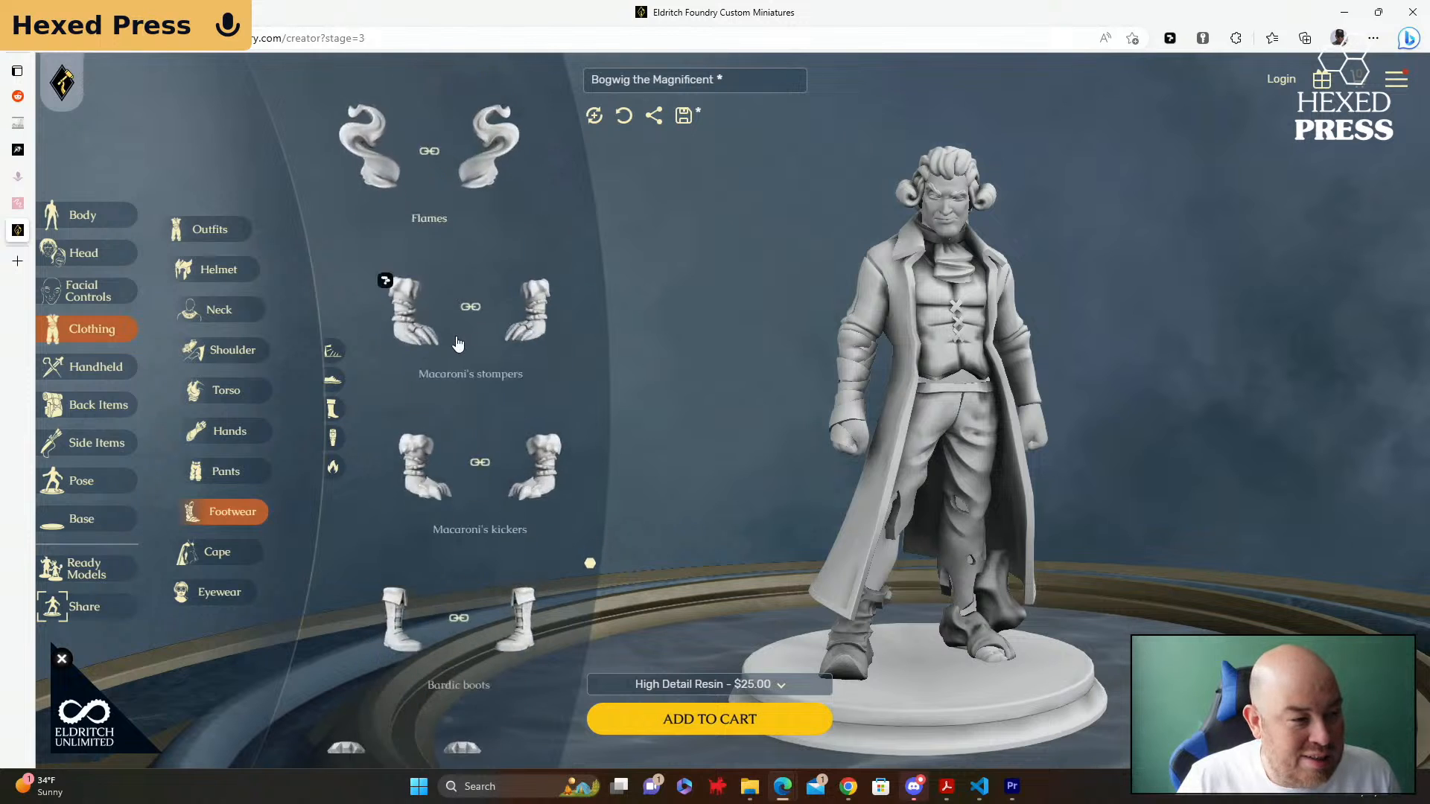
scroll(439, 347, down, 5)
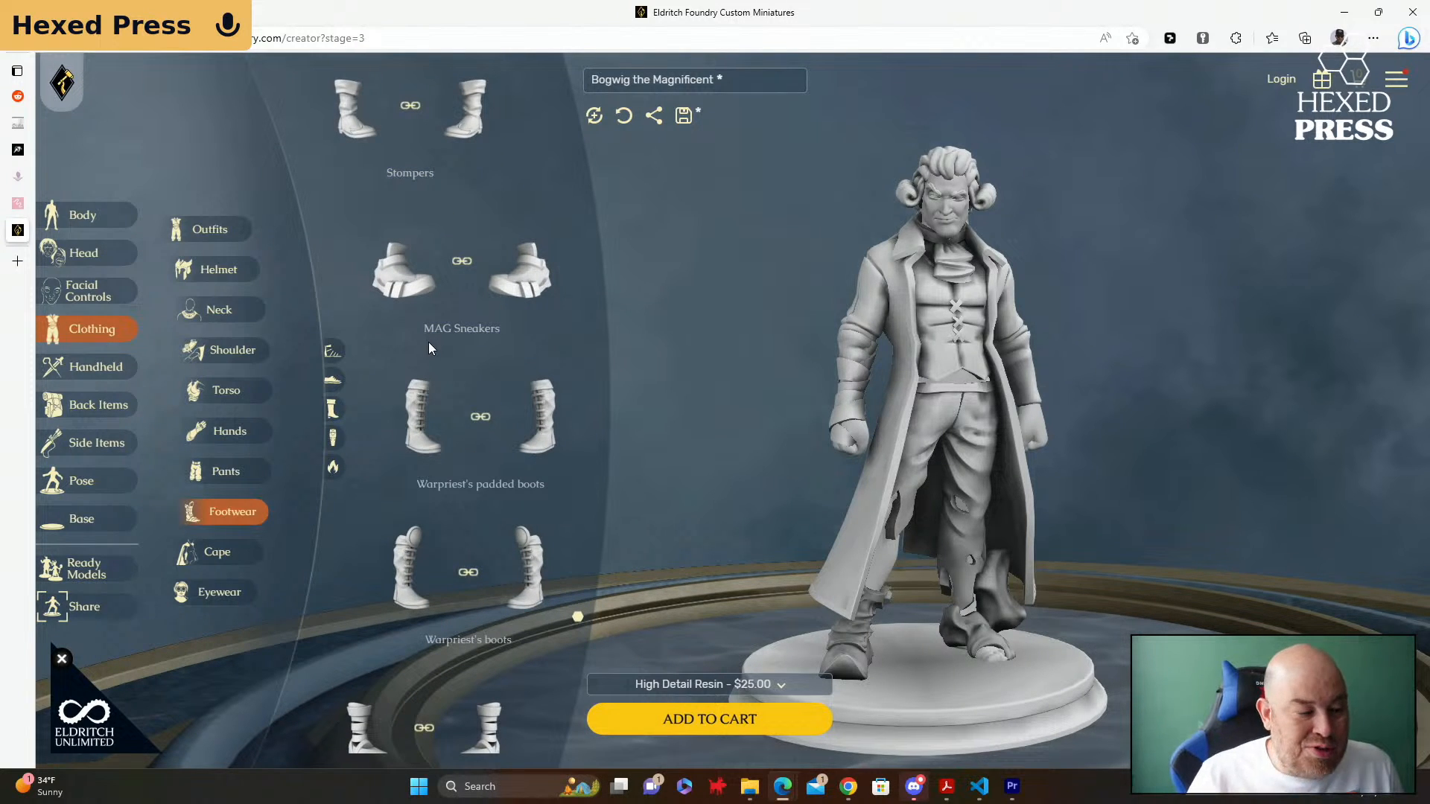
scroll(428, 348, down, 5)
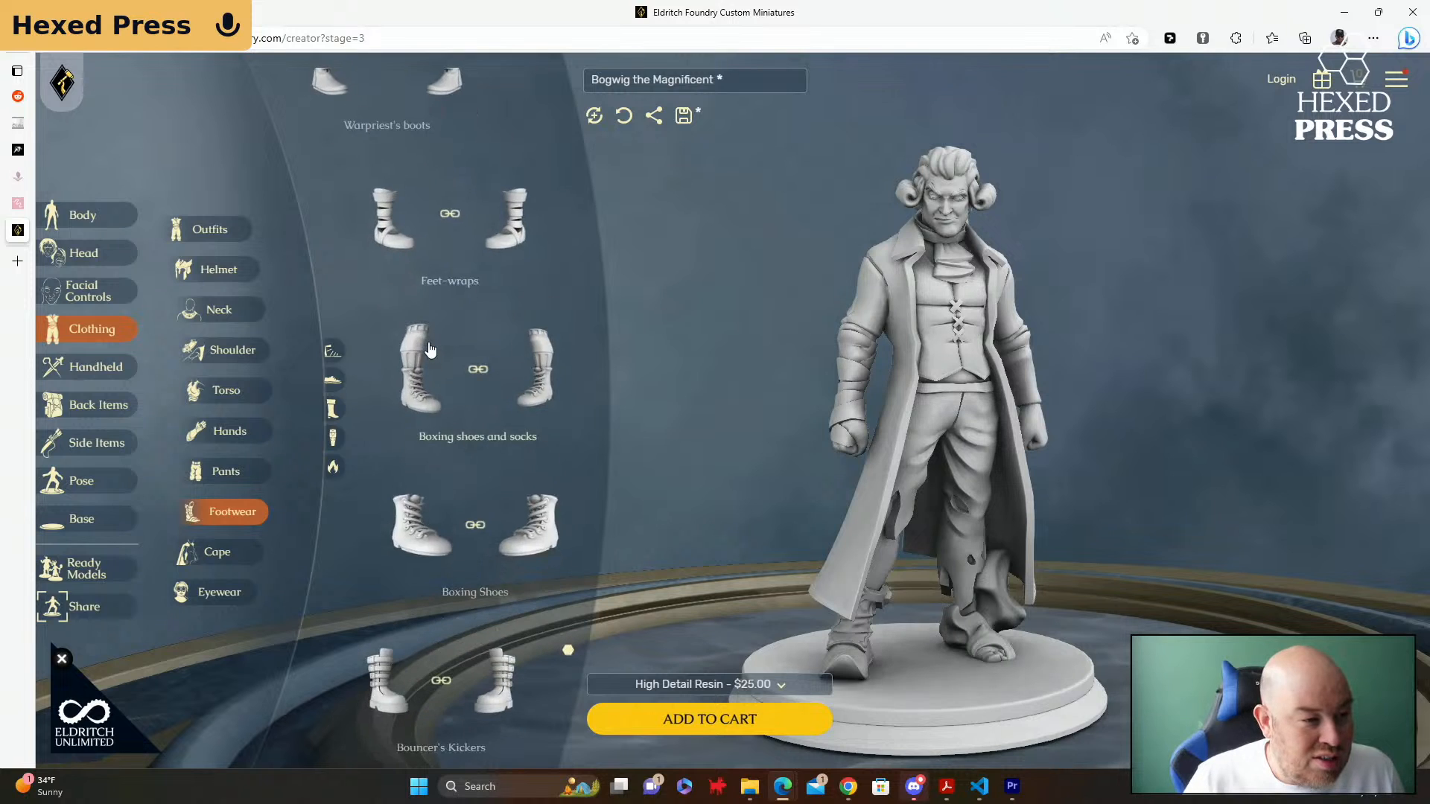
scroll(429, 348, down, 5)
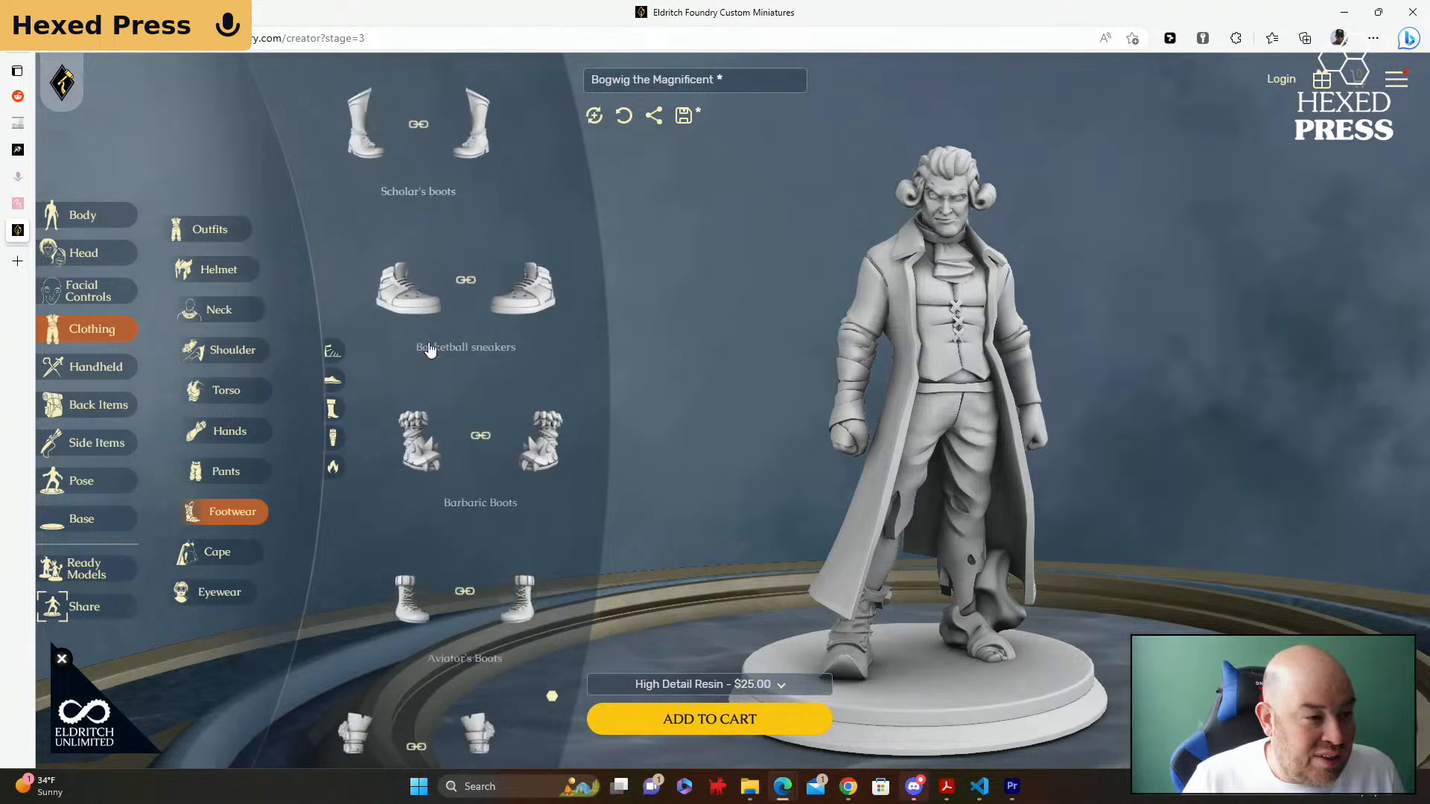
scroll(429, 347, down, 3)
scroll(429, 348, down, 1)
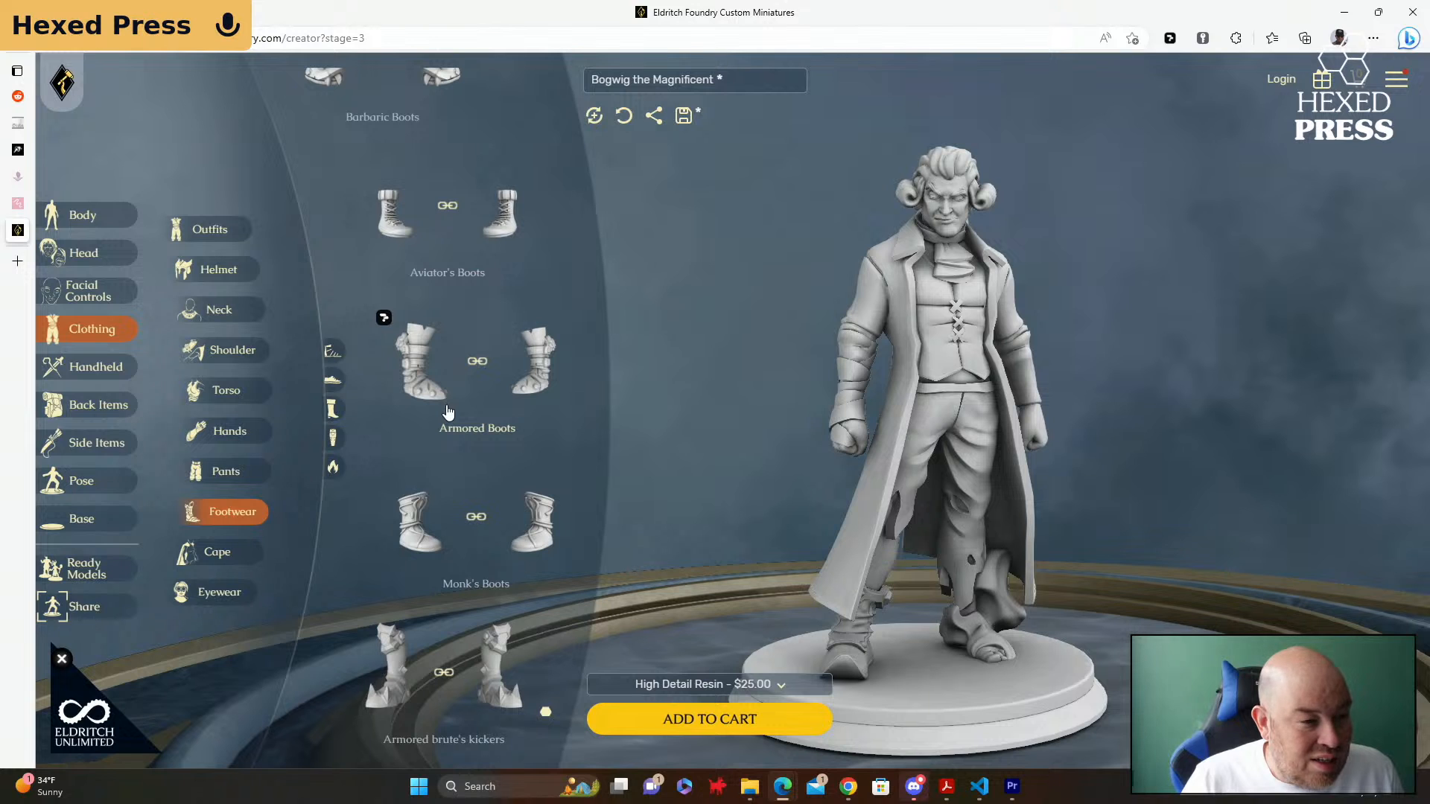
scroll(521, 477, up, 4)
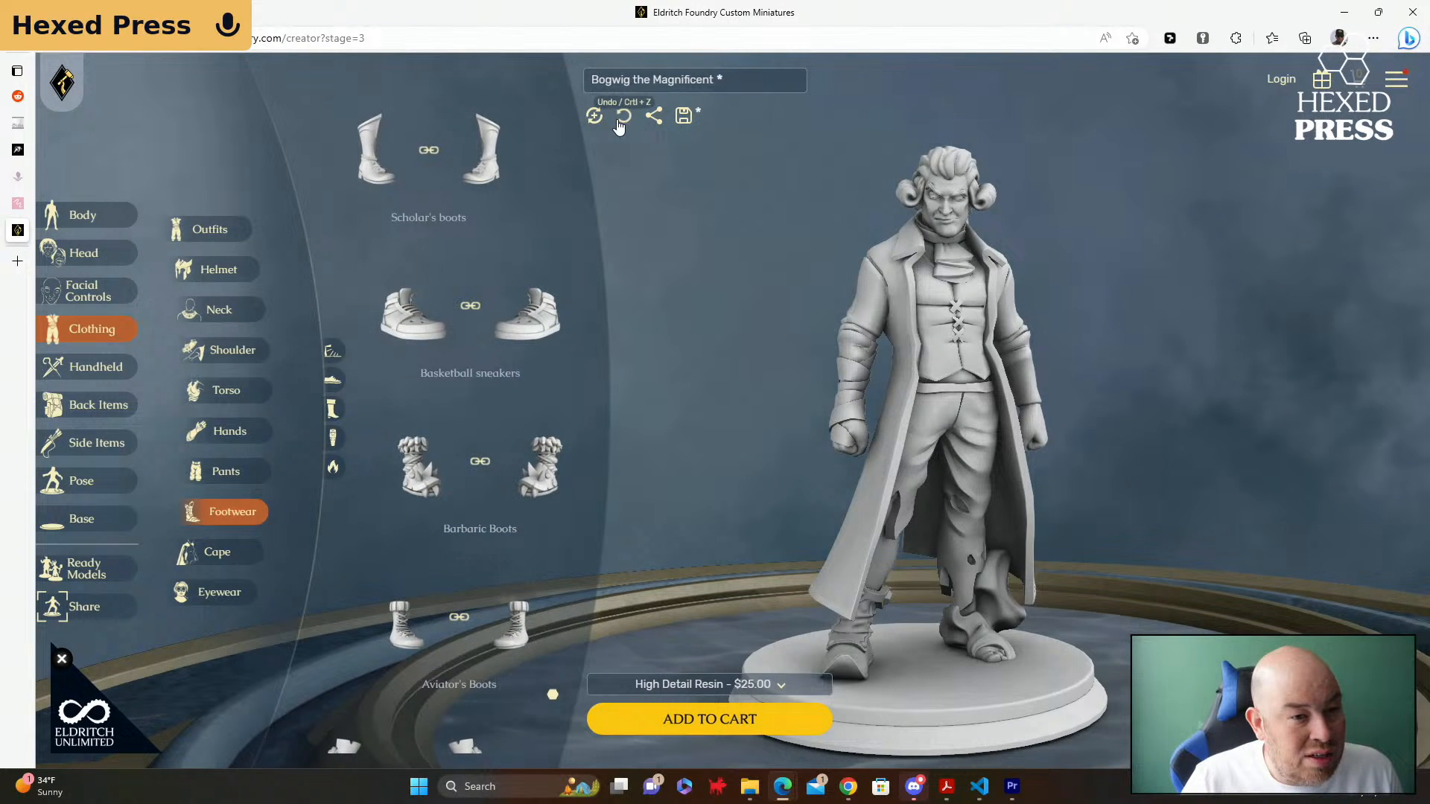
click(618, 125)
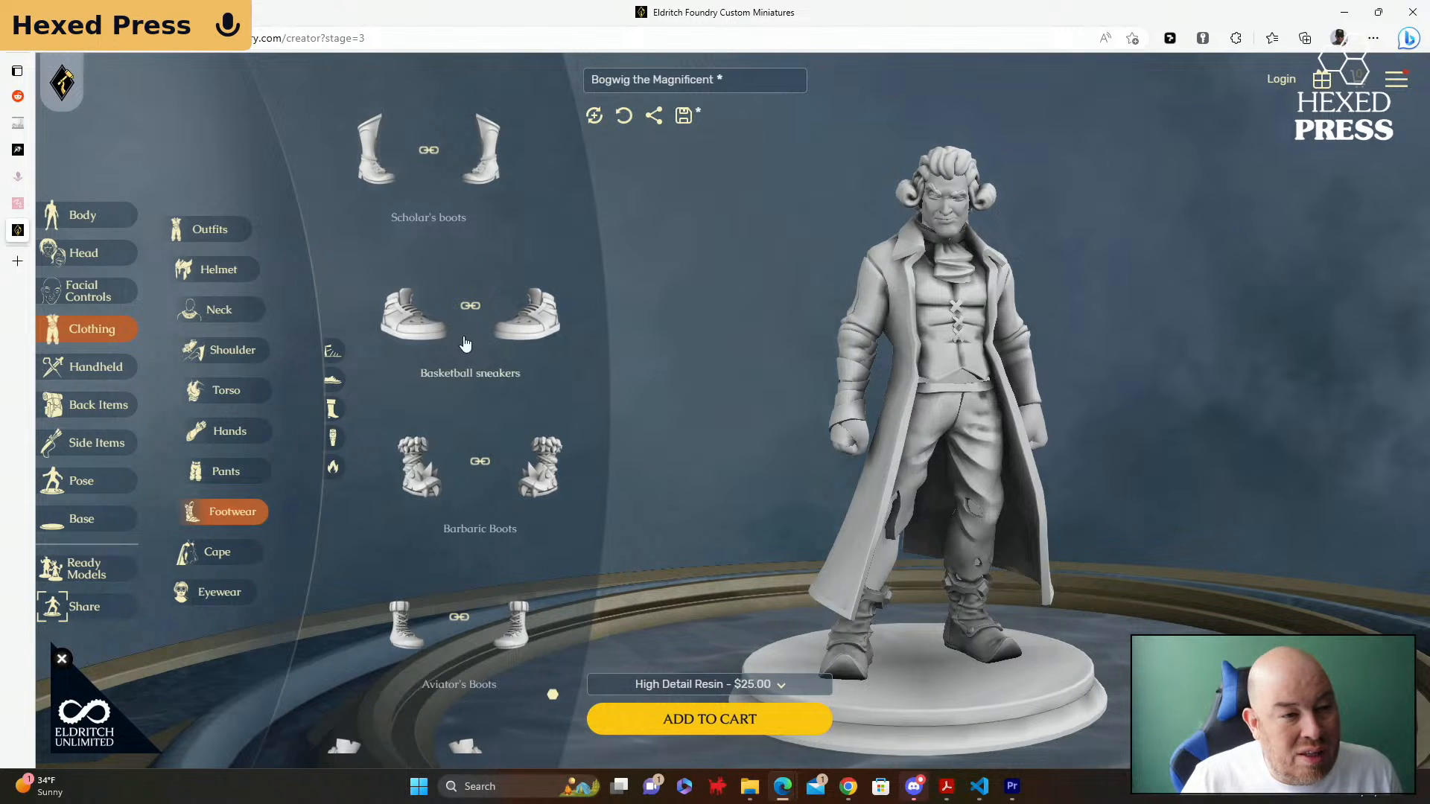
Step: Find the Persian shoes among the footwear and put them on the miniature
scroll(465, 344, down, 8)
scroll(465, 344, down, 10)
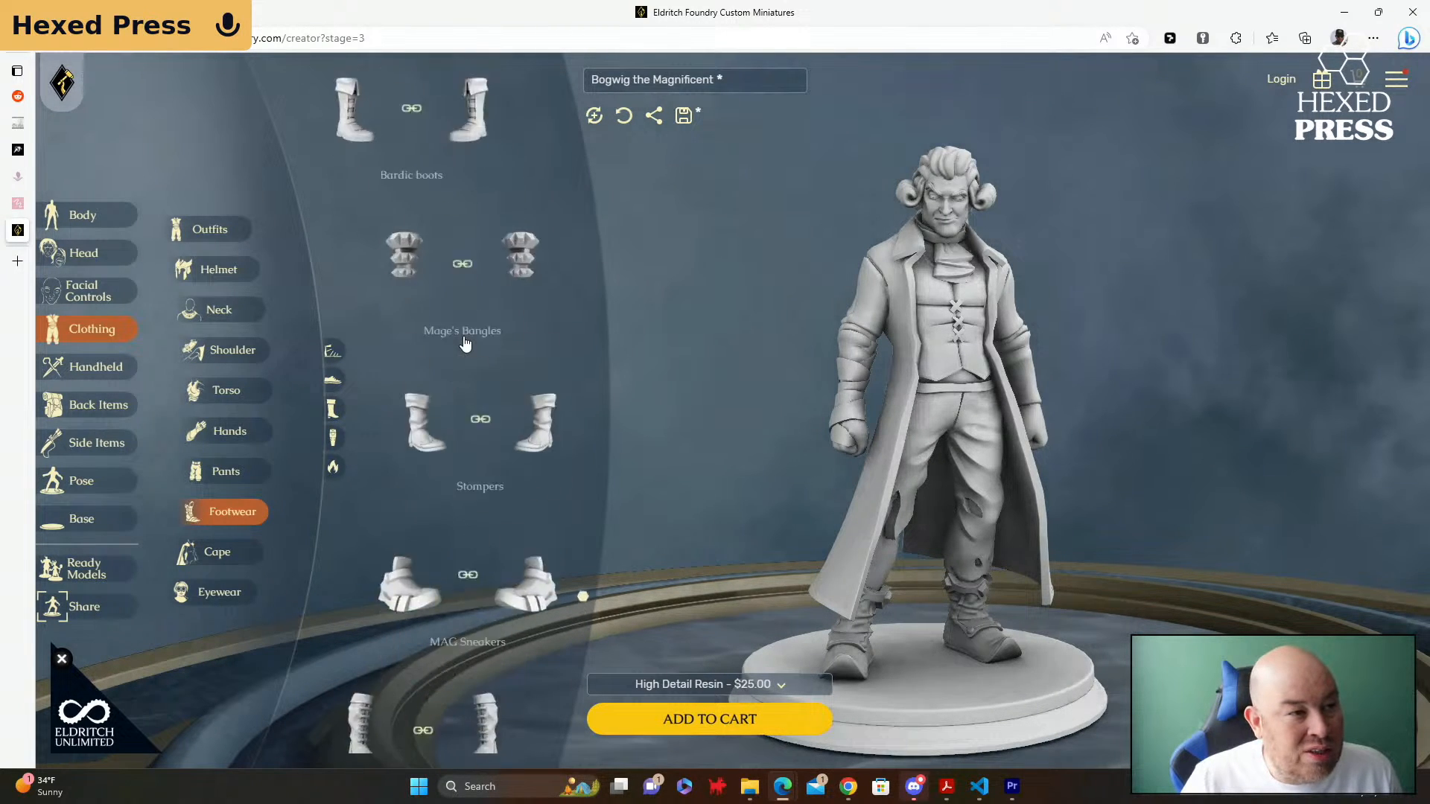
scroll(464, 343, down, 10)
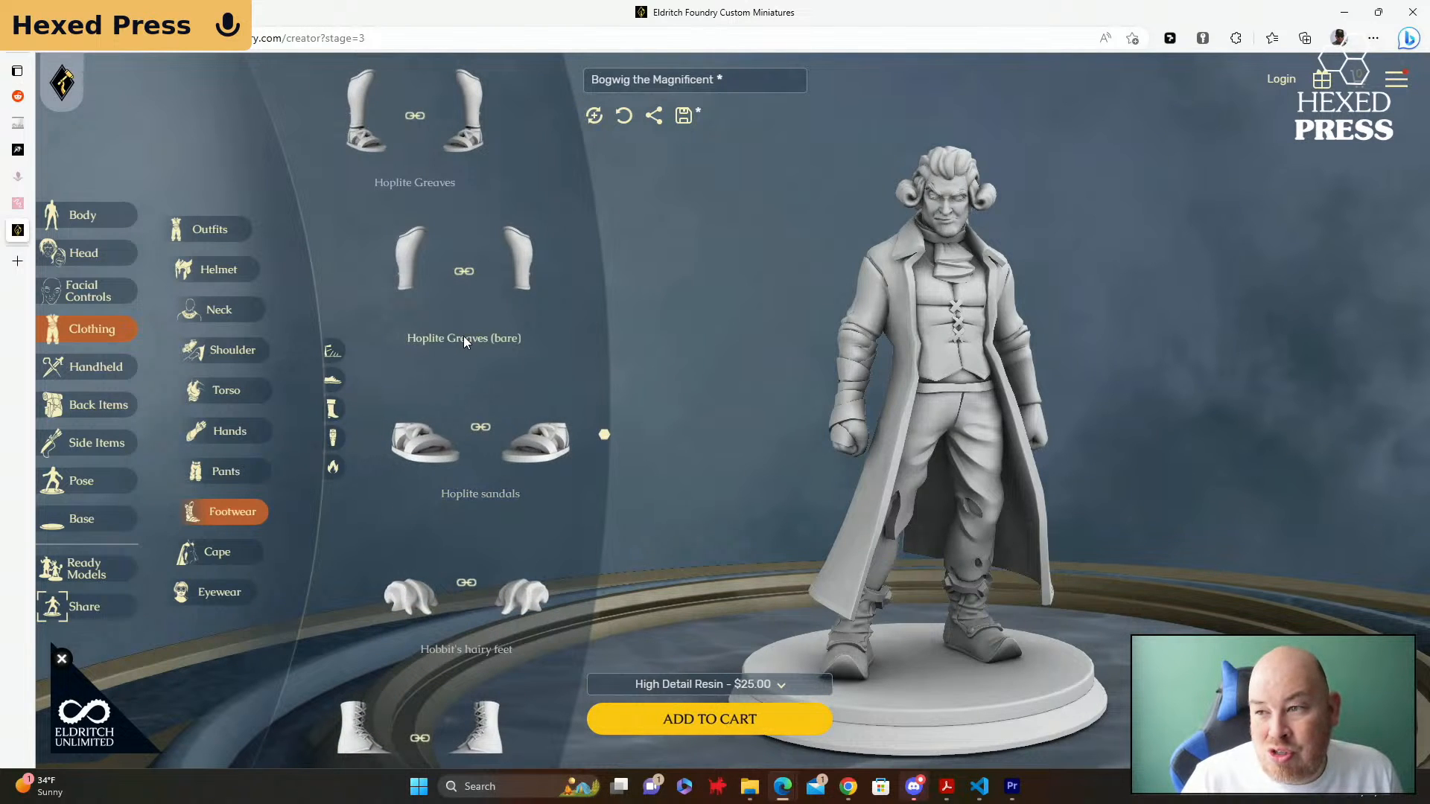
scroll(464, 336, up, 5)
scroll(463, 340, up, 8)
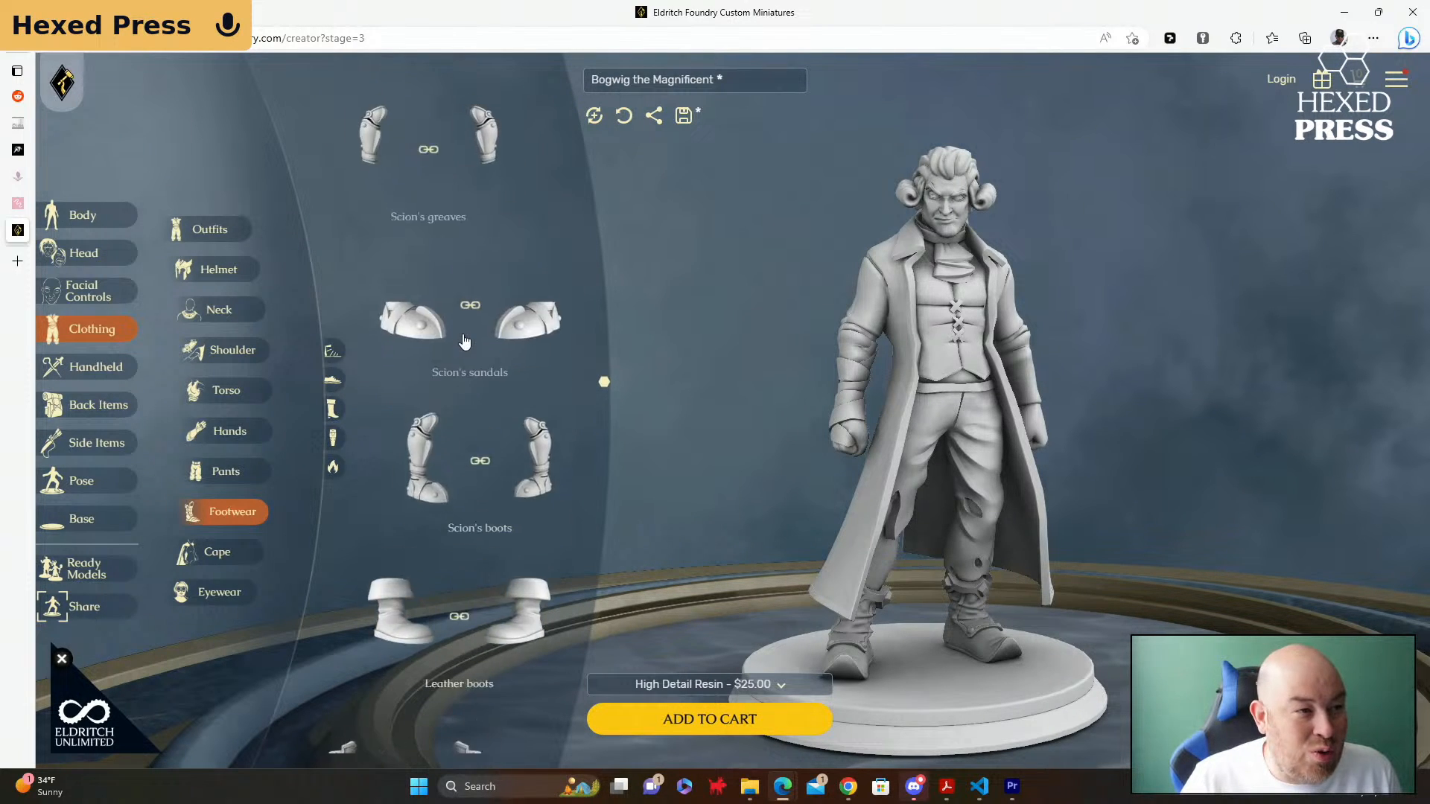
scroll(465, 342, up, 8)
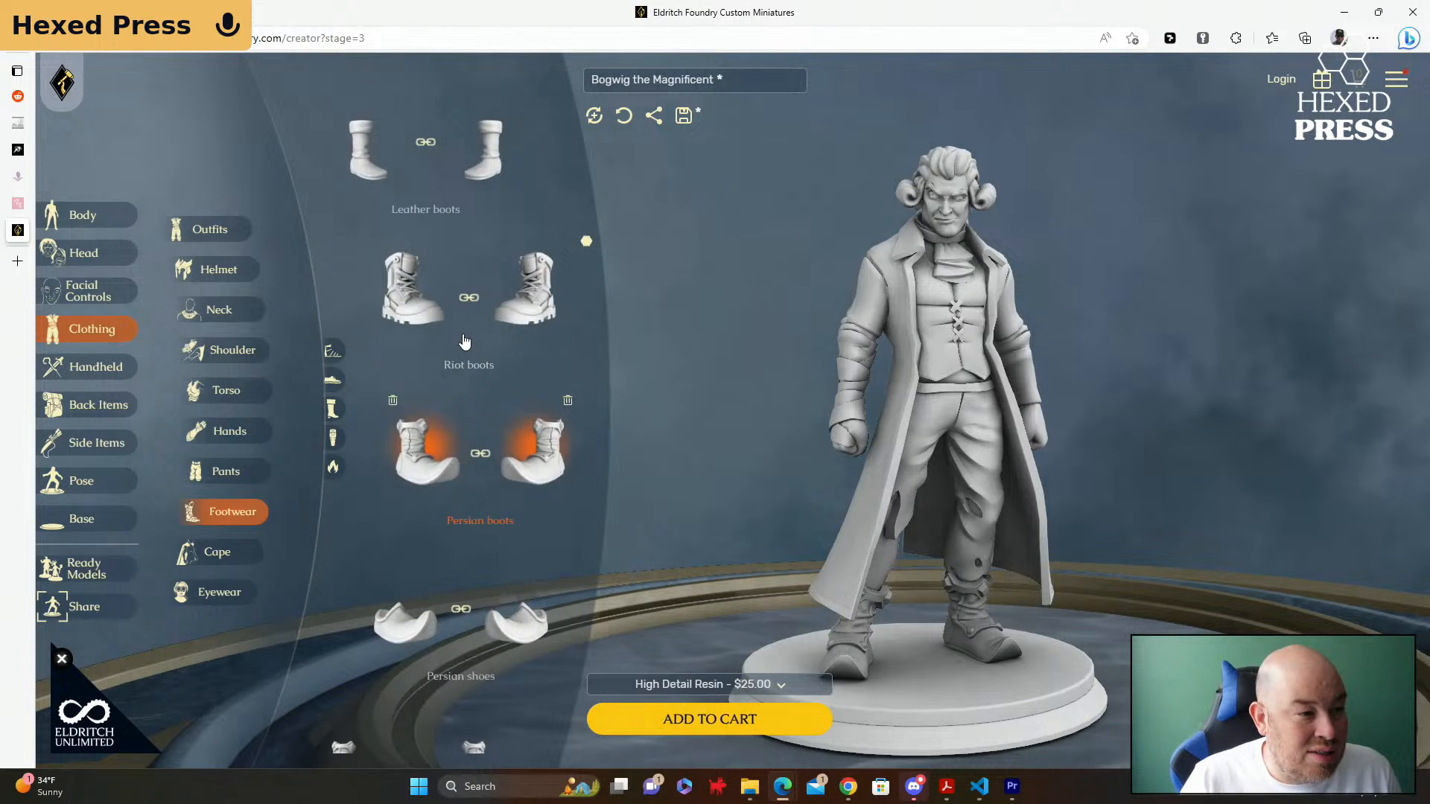
scroll(514, 477, down, 2)
click(530, 525)
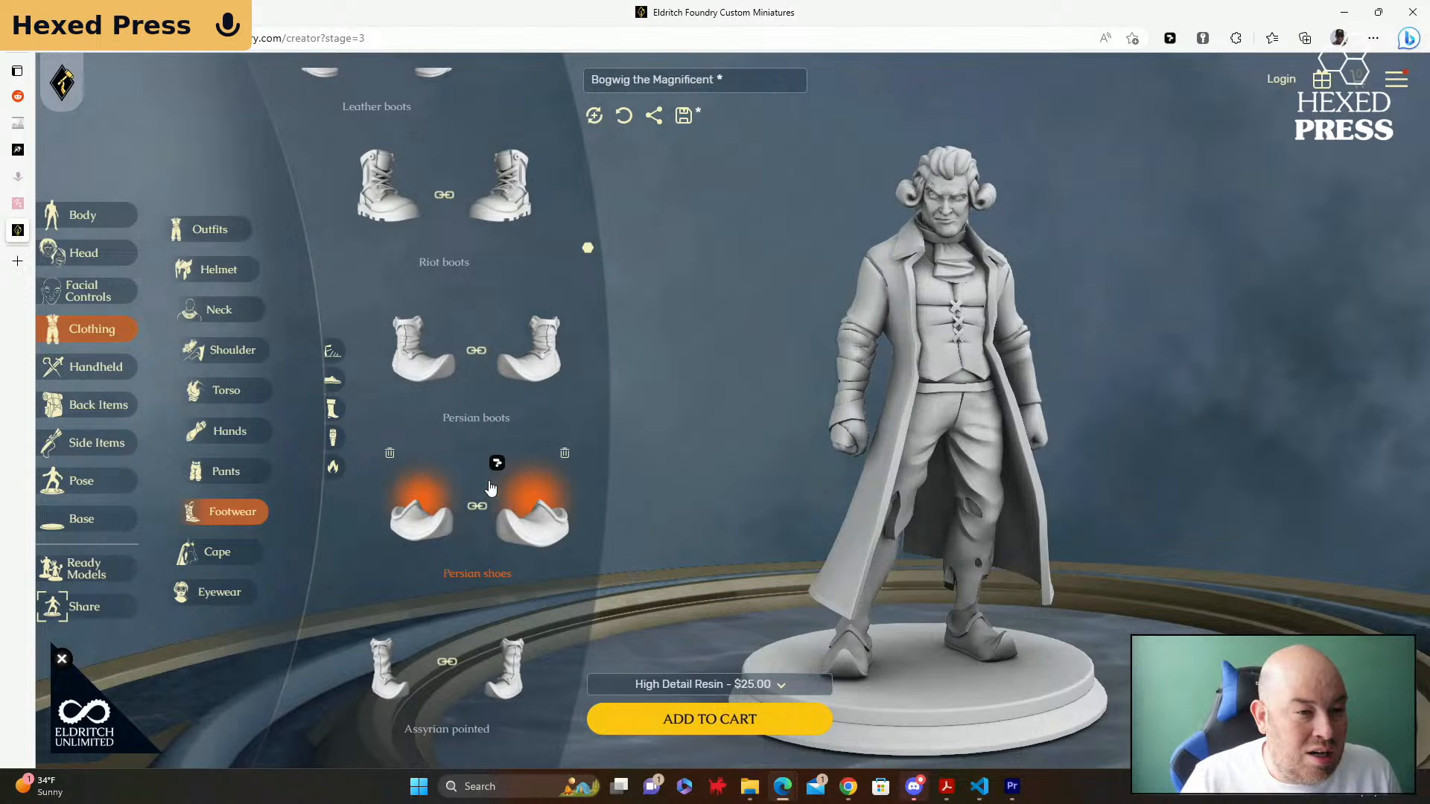
Step: Try the Noble's cloak, the Ornate cloak and the Fur-trim cape on the miniature in turn
click(223, 552)
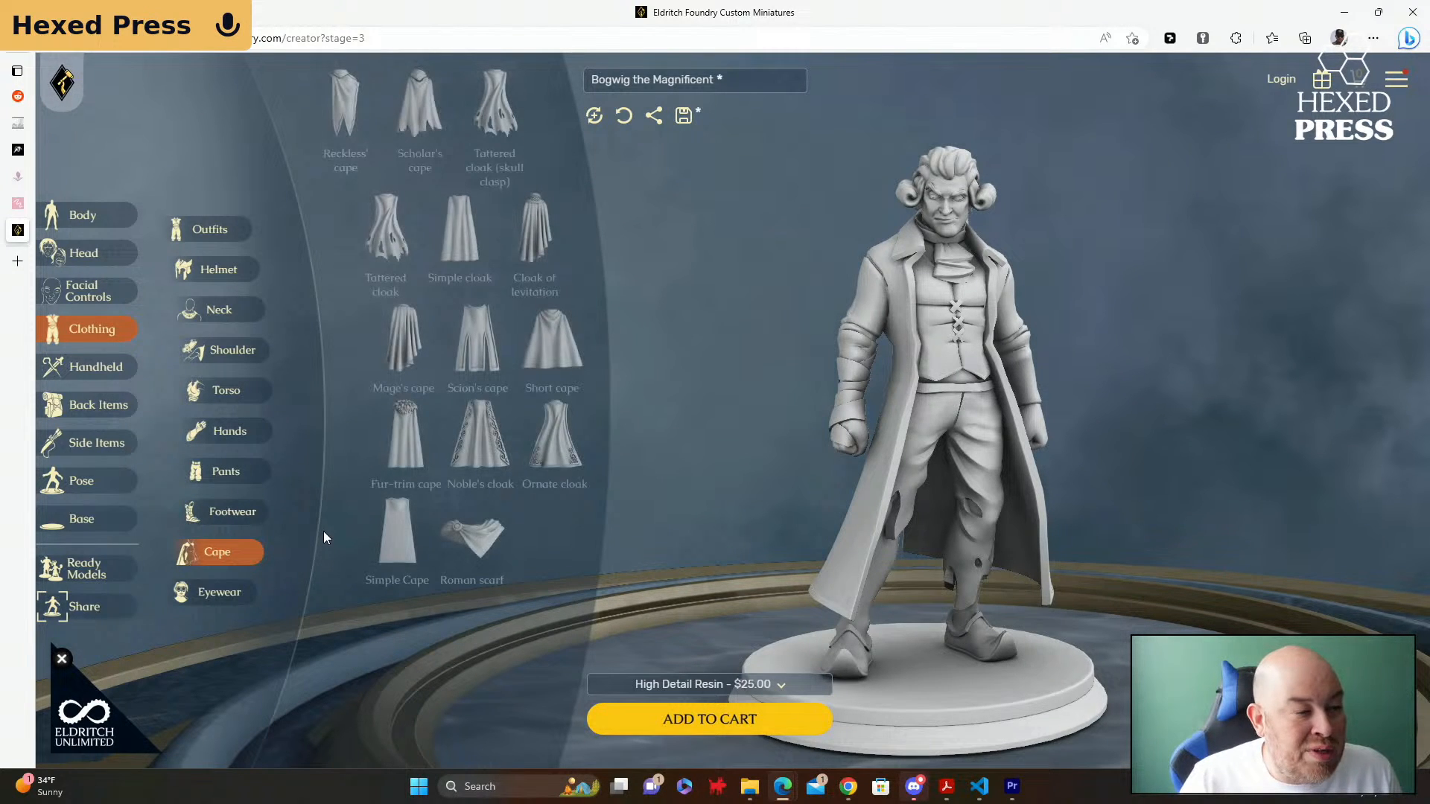
click(485, 451)
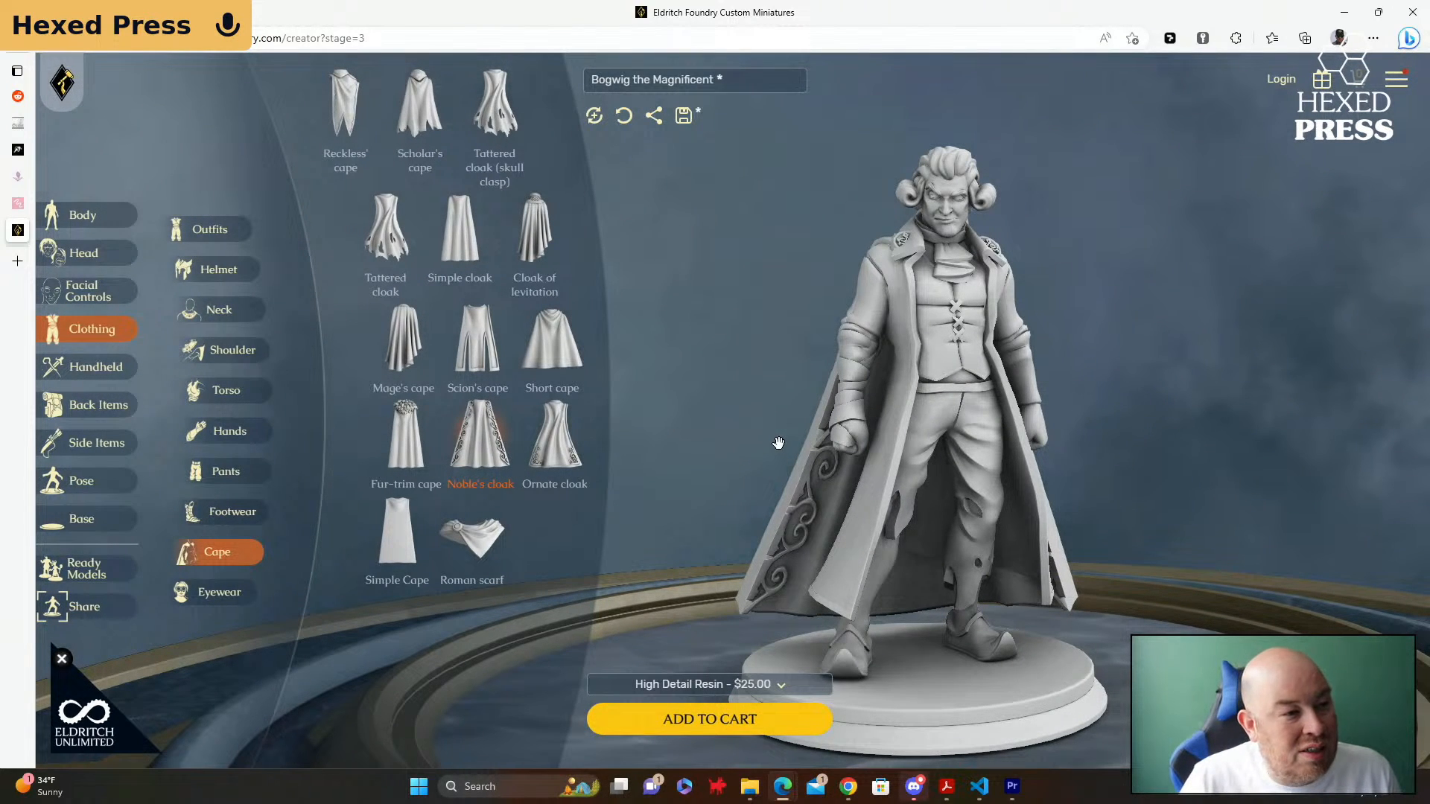
click(563, 462)
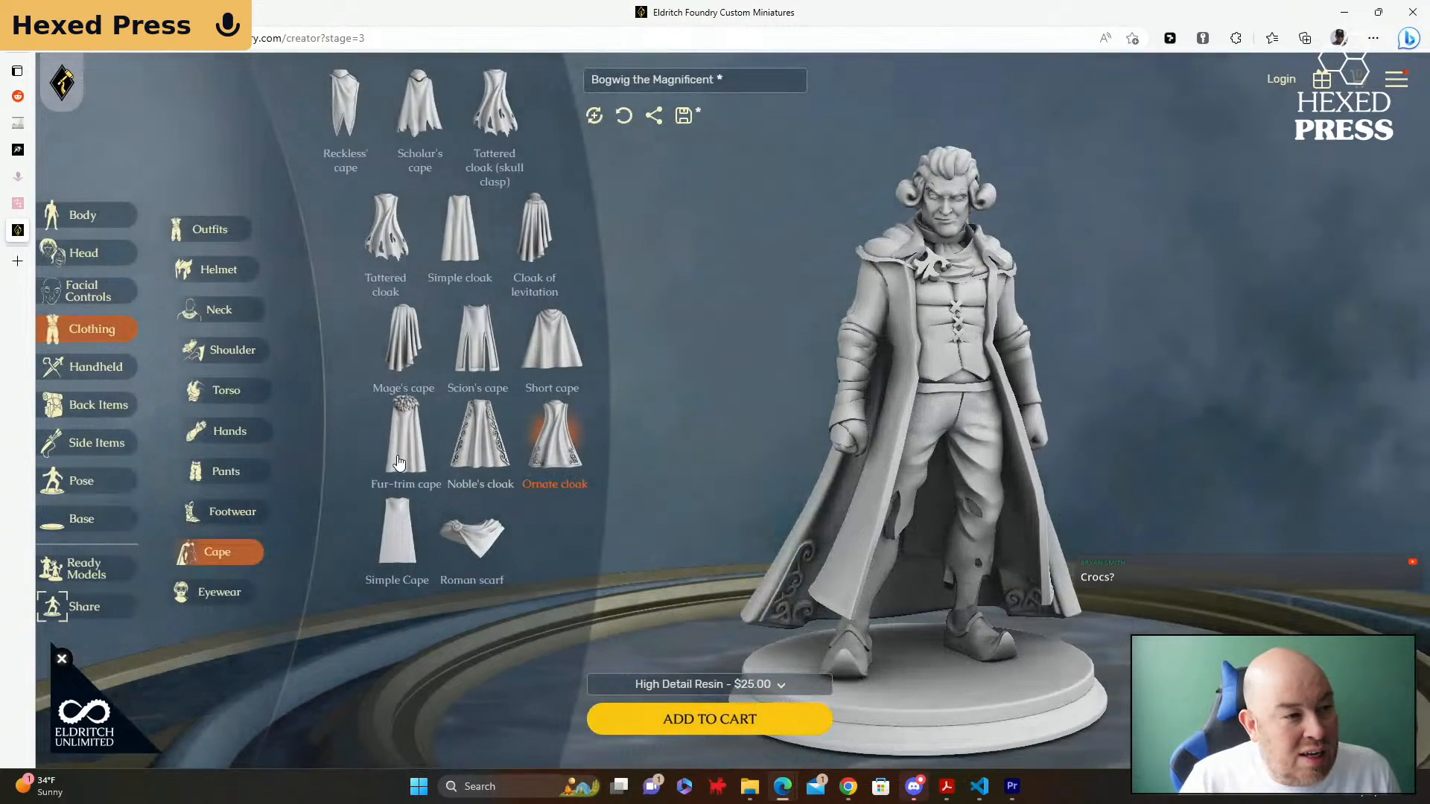
click(398, 462)
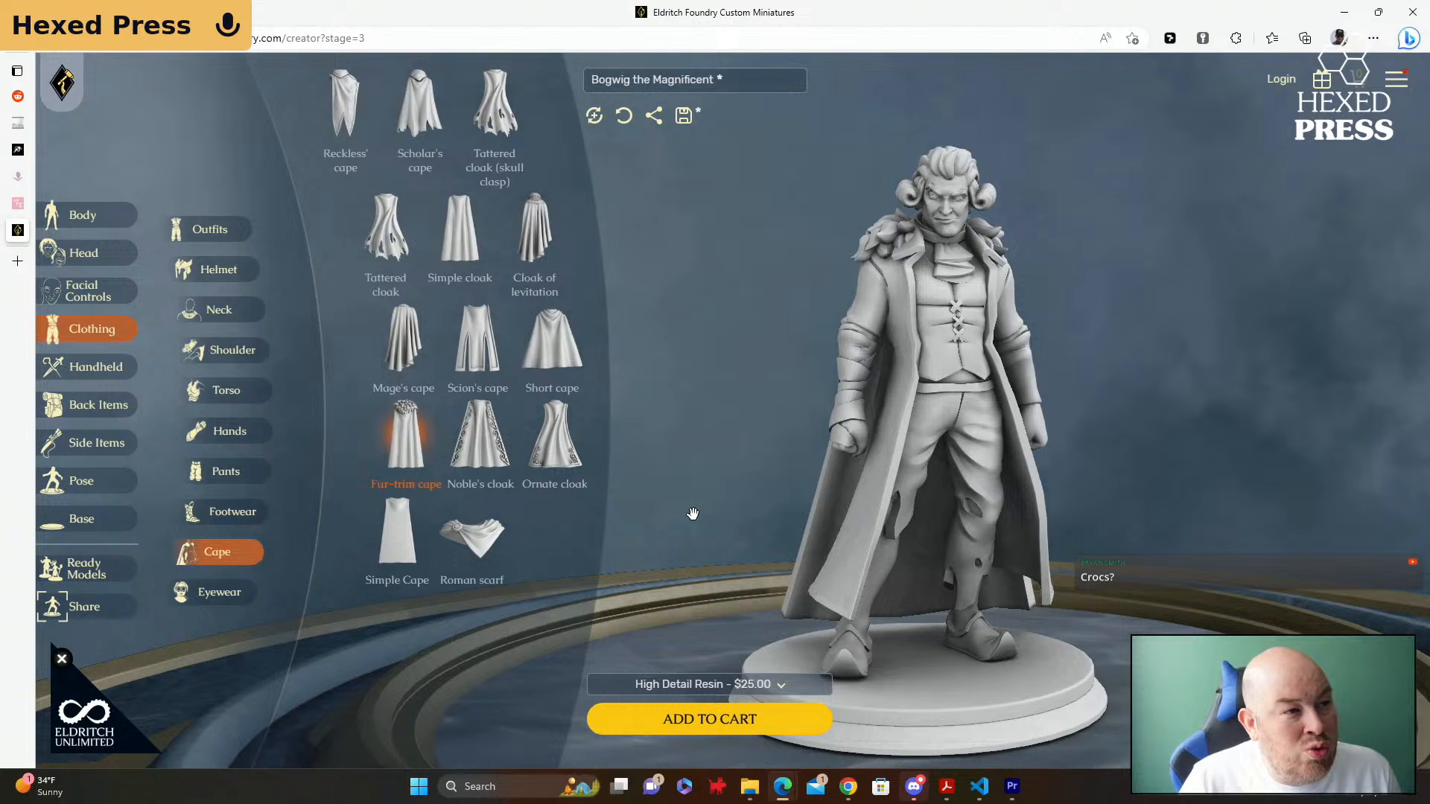
Step: Compare the Noble's cloak, Ornate cloak and Fur-trim cape from front and back, and keep the Noble's cloak
click(477, 454)
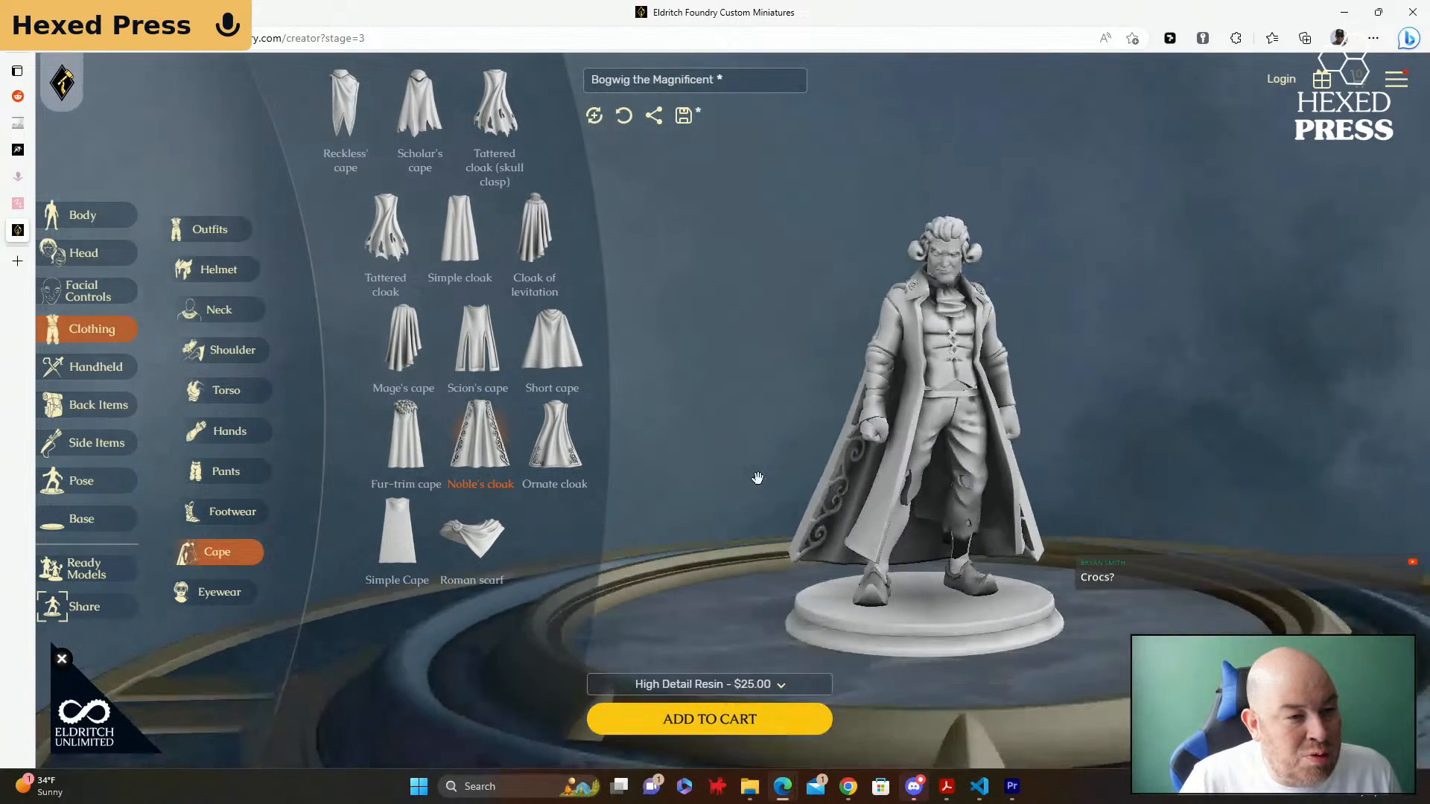
drag(757, 473, 1087, 473)
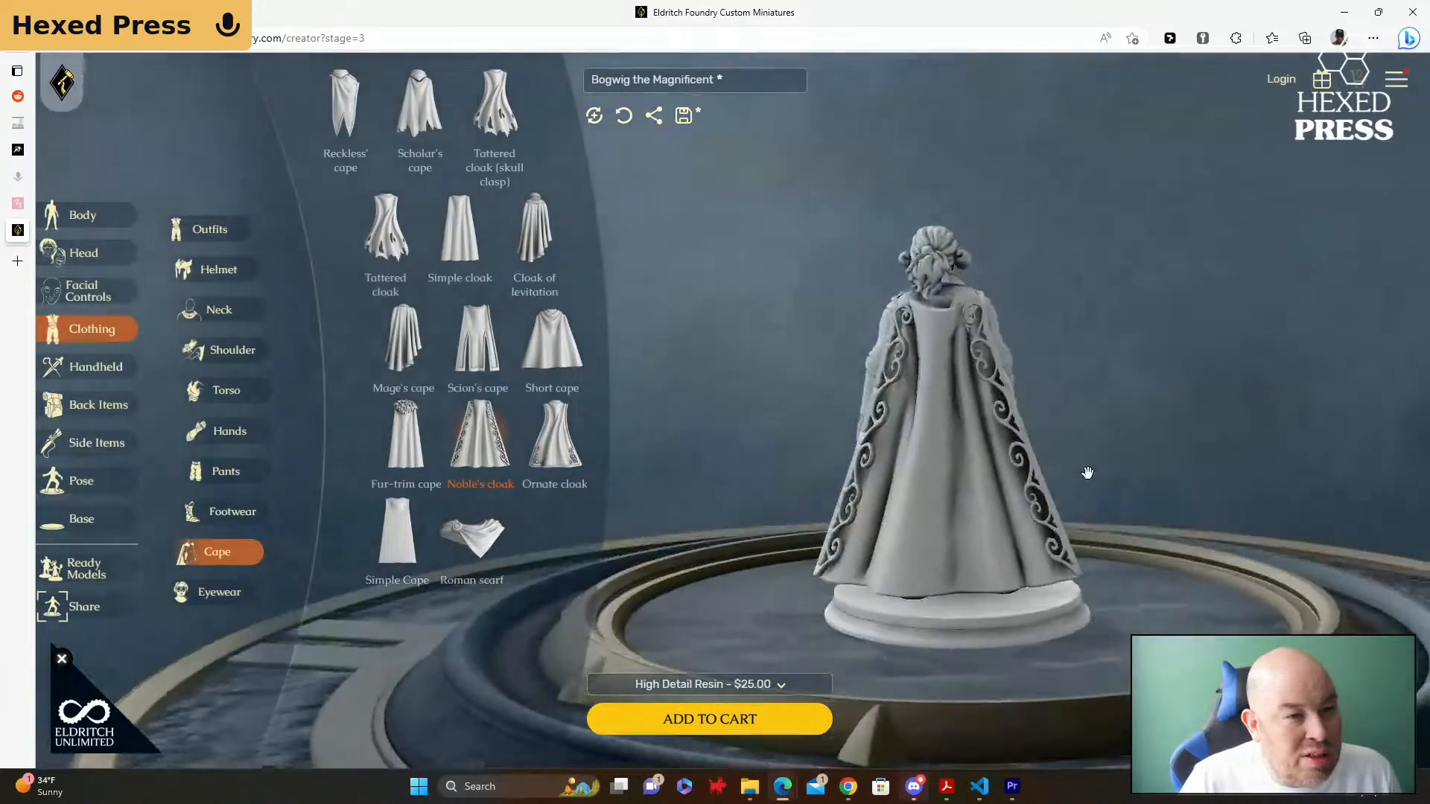
click(558, 454)
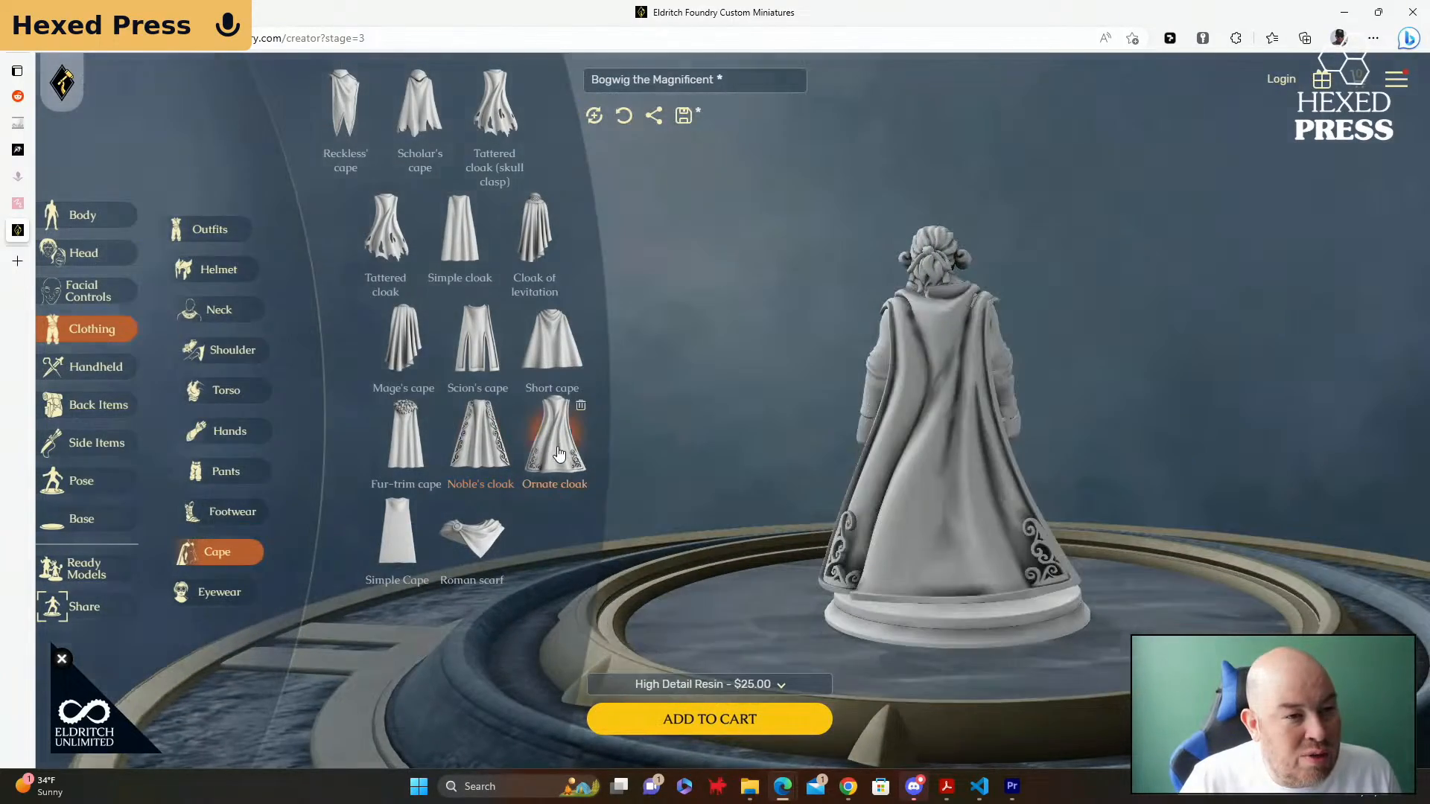
drag(737, 439, 439, 441)
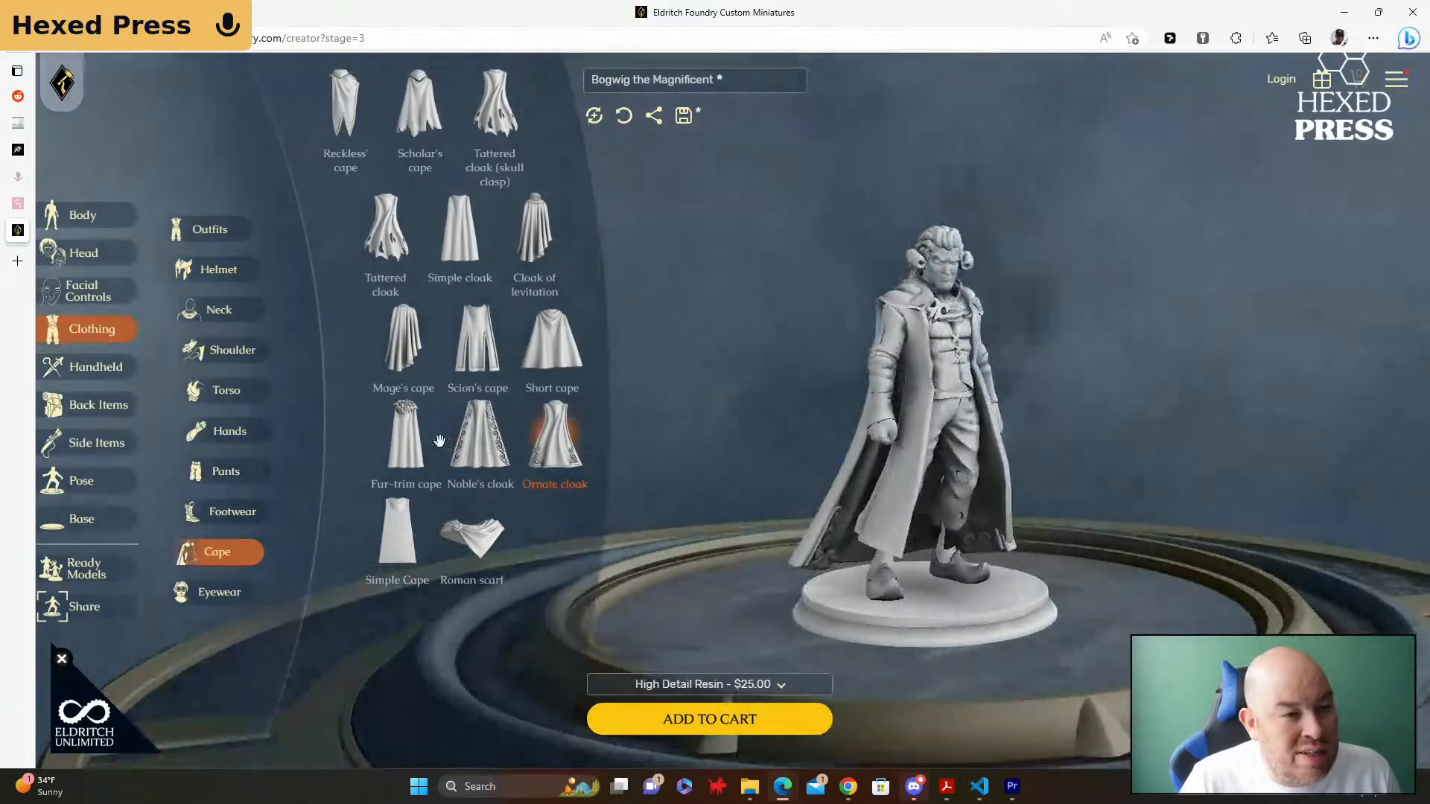
click(408, 440)
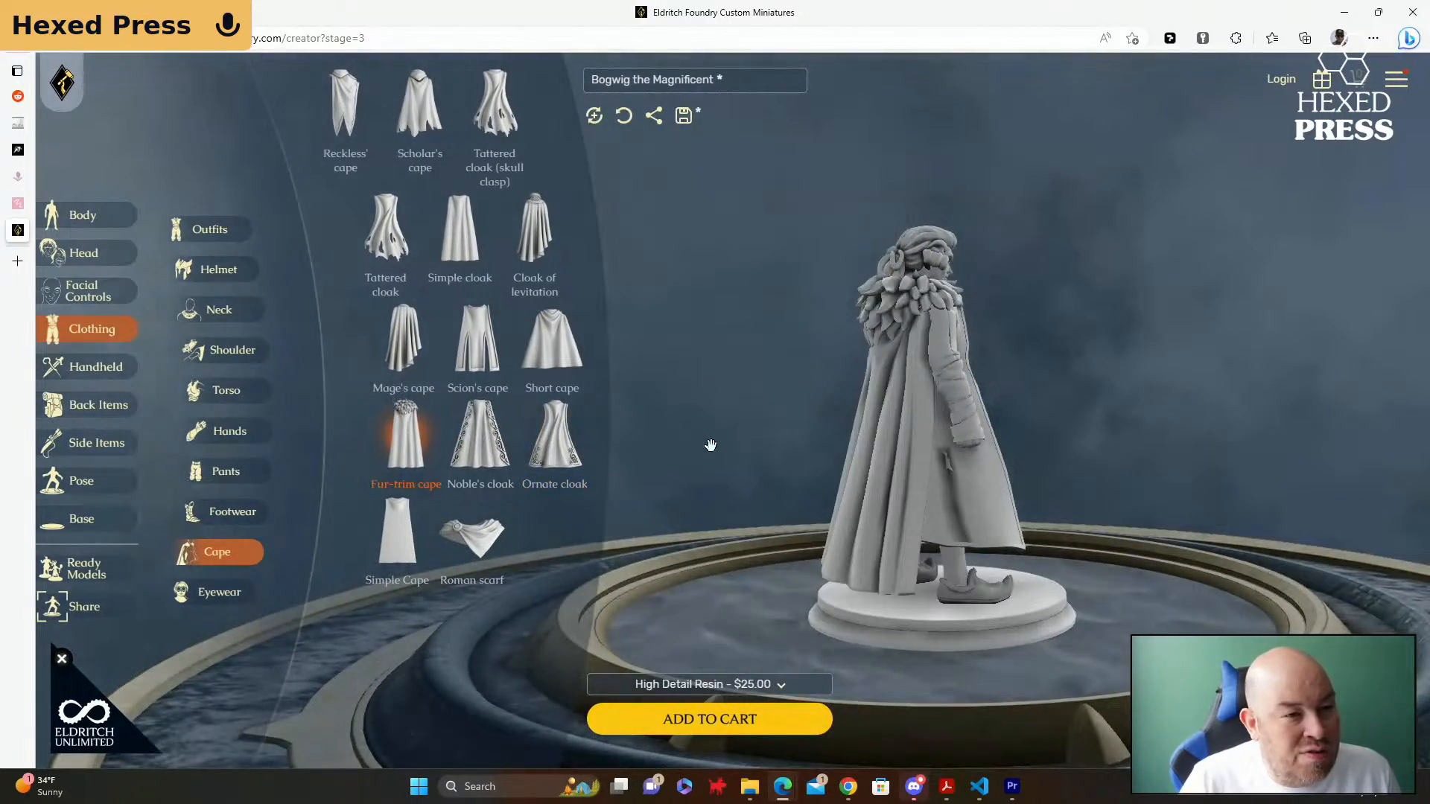
drag(710, 444, 1129, 468)
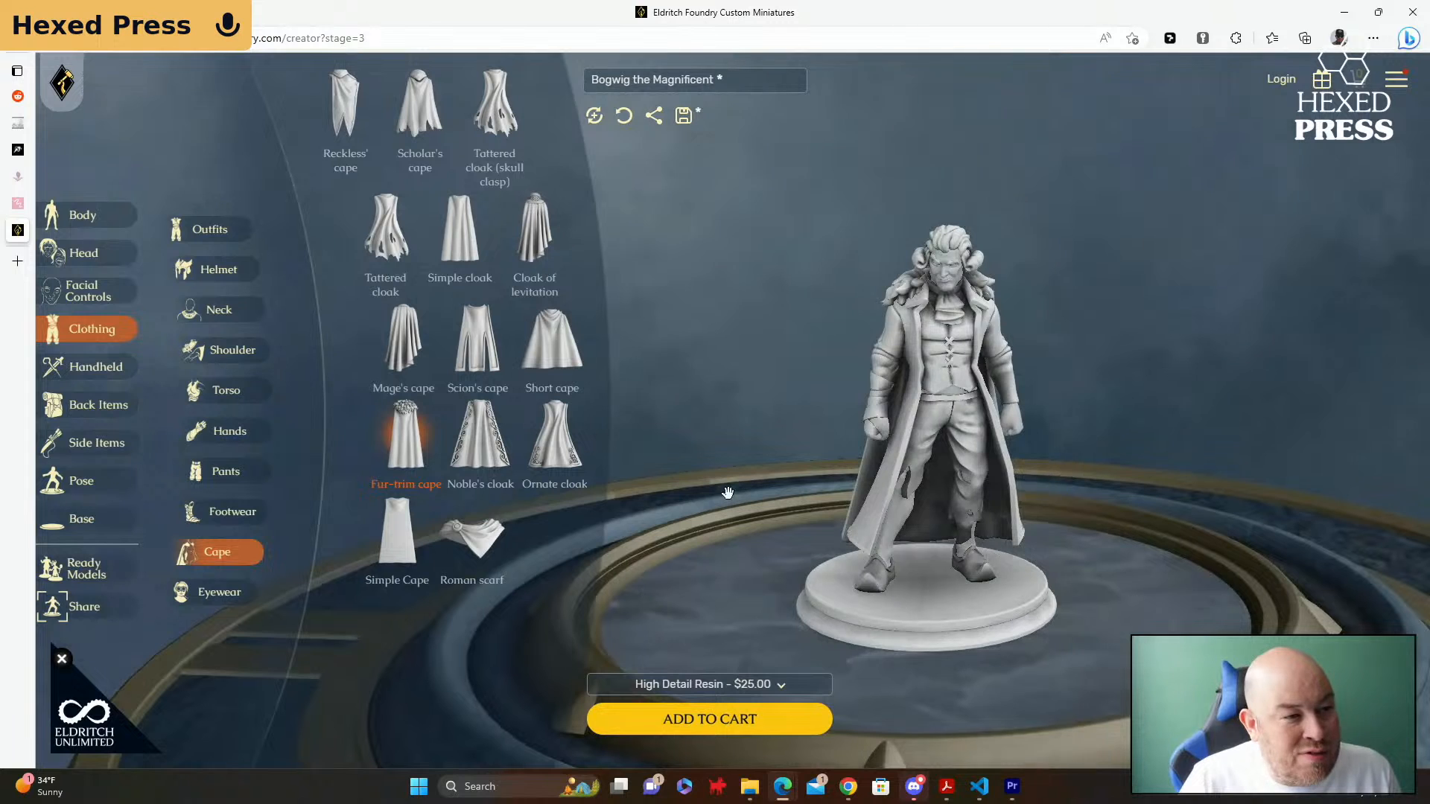
click(511, 482)
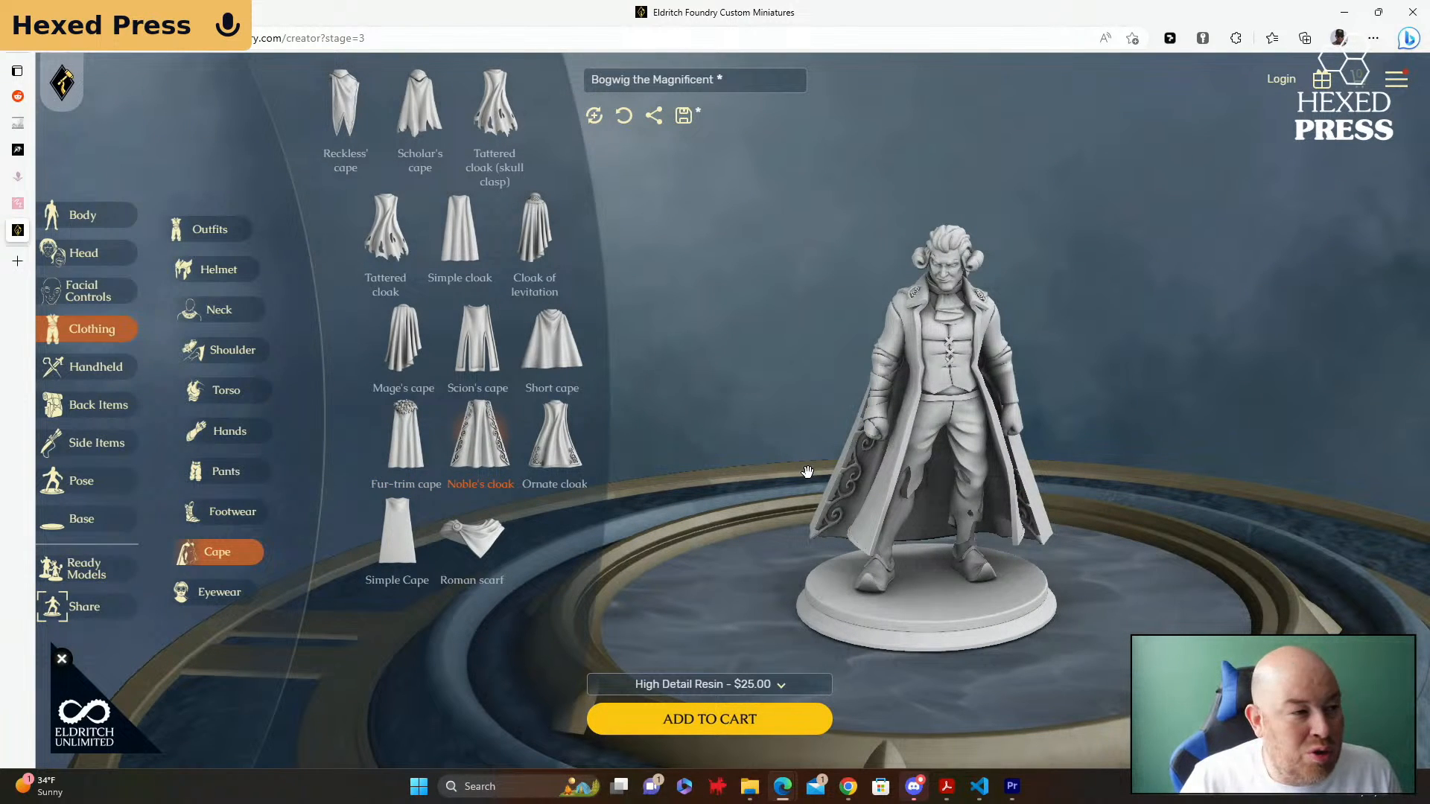
scroll(876, 411, up, 5)
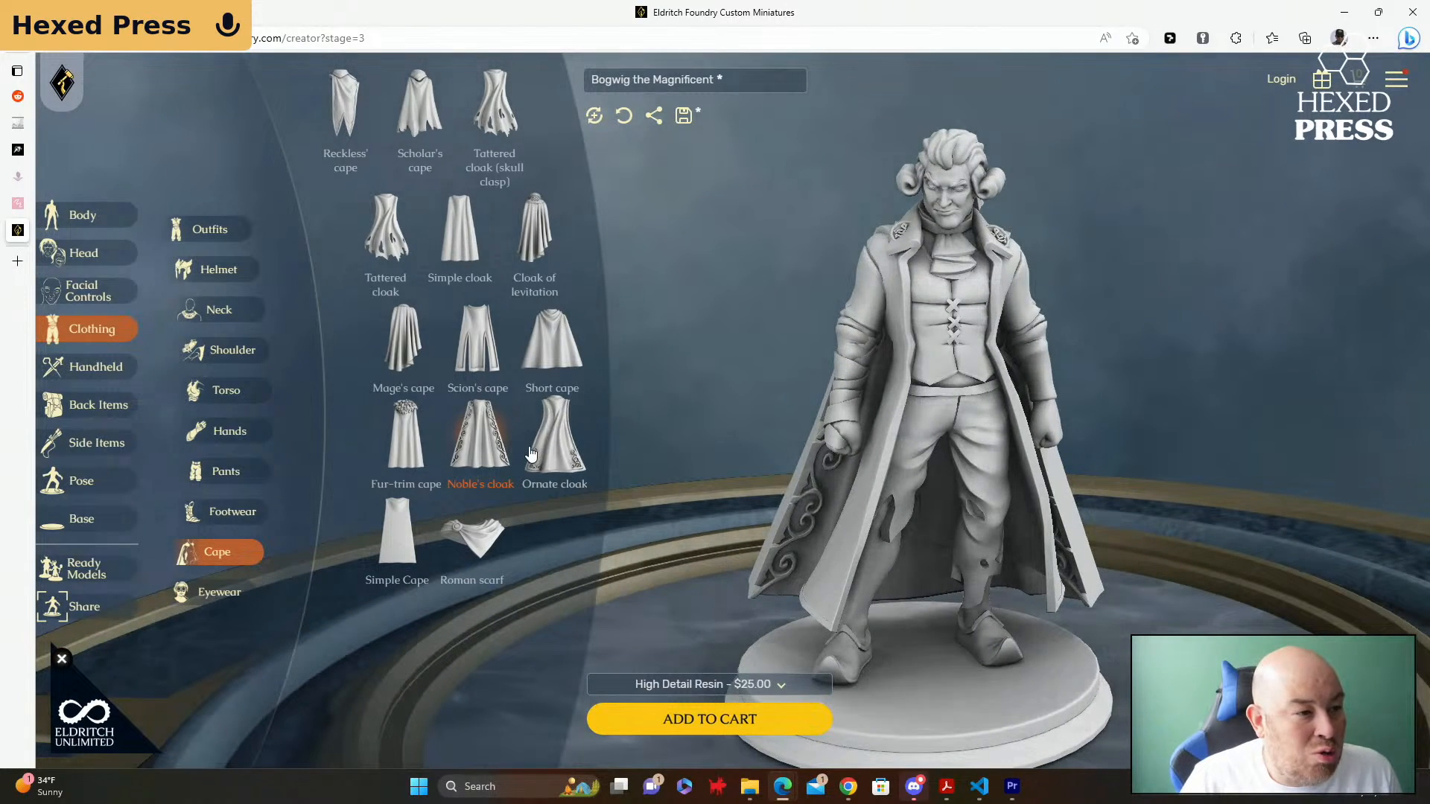
Step: Try the monocle eyewear over the miniature's left eye and remove it again
click(208, 593)
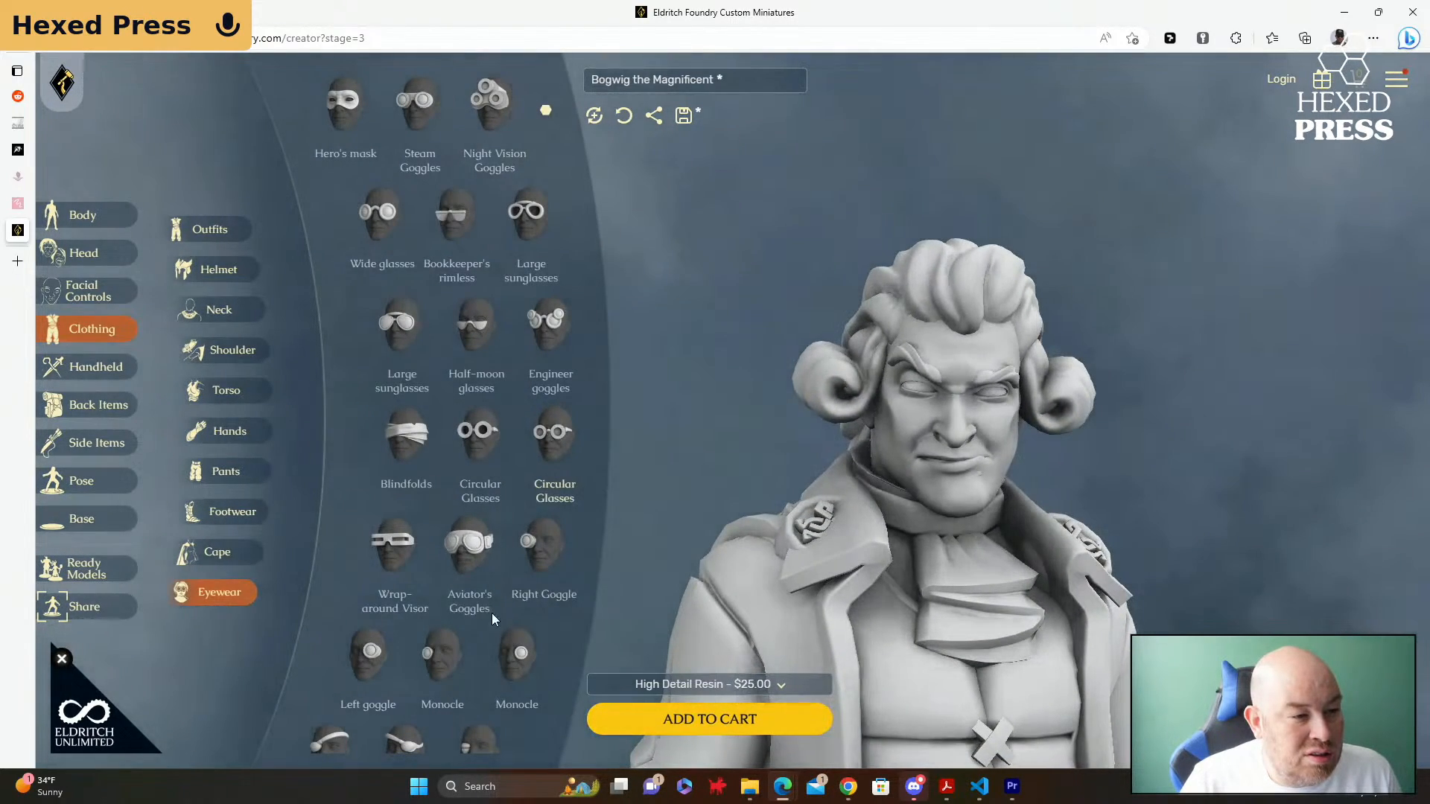
click(523, 658)
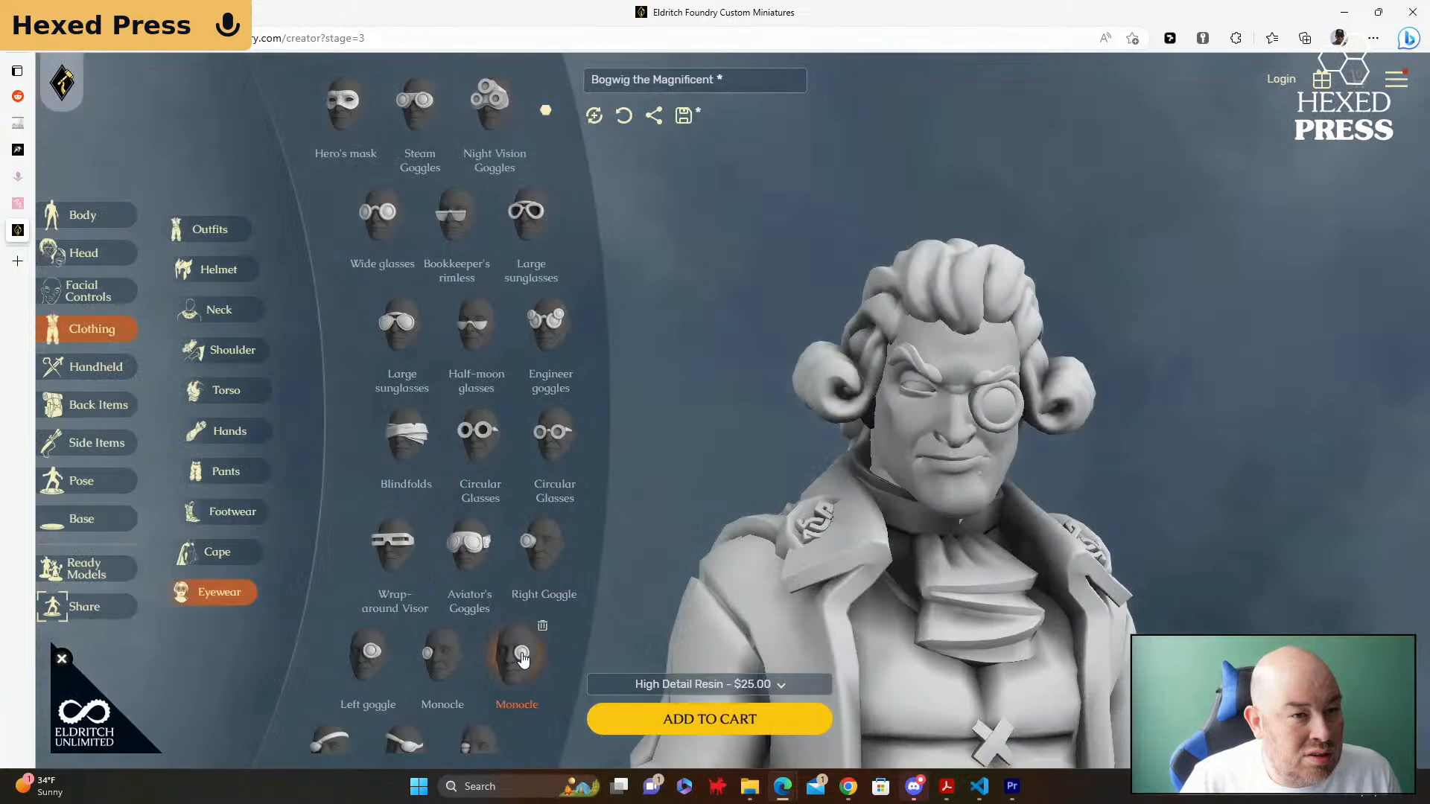
click(522, 658)
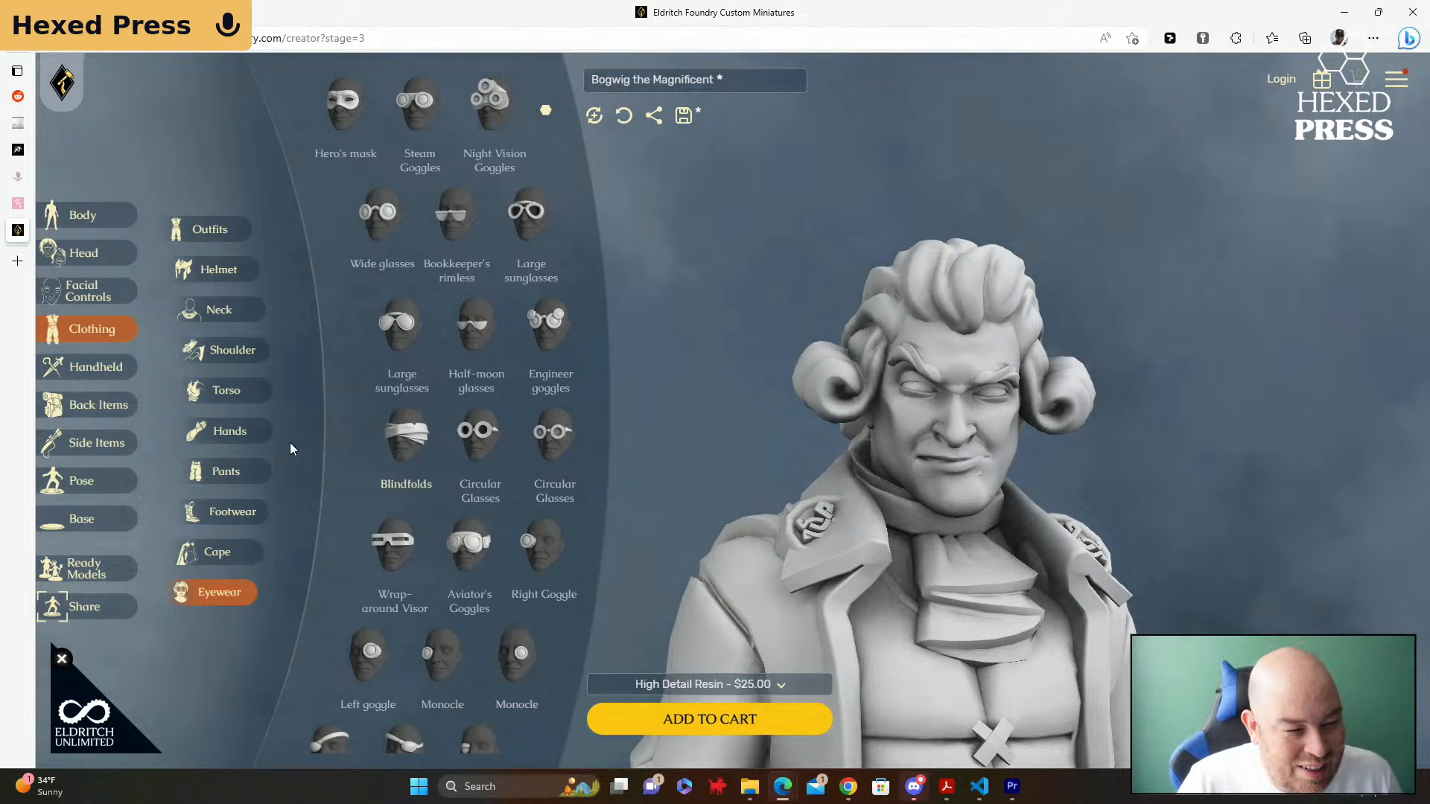
Step: Open the handheld staves and try the Shillelagh in the miniature's right hand
click(91, 366)
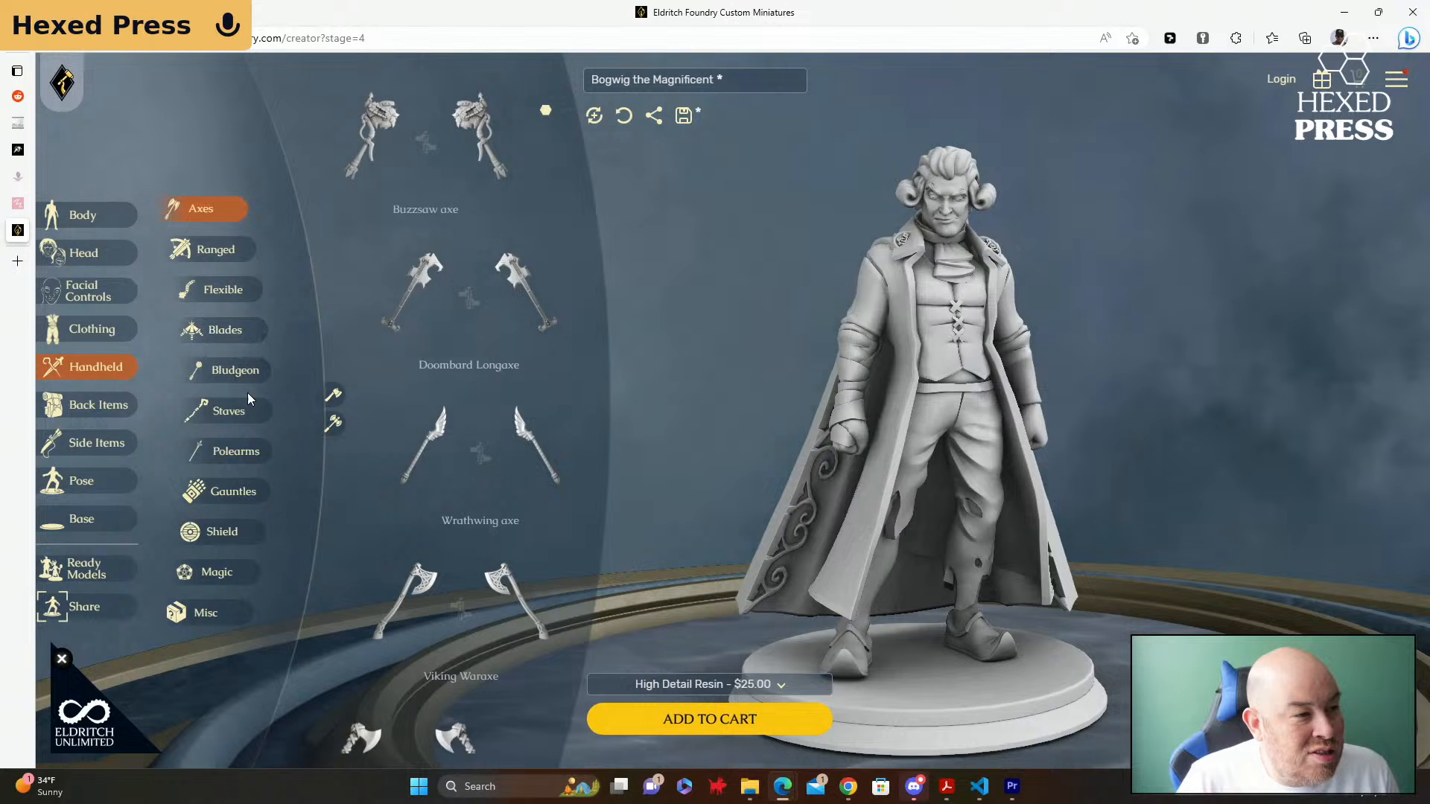
click(238, 417)
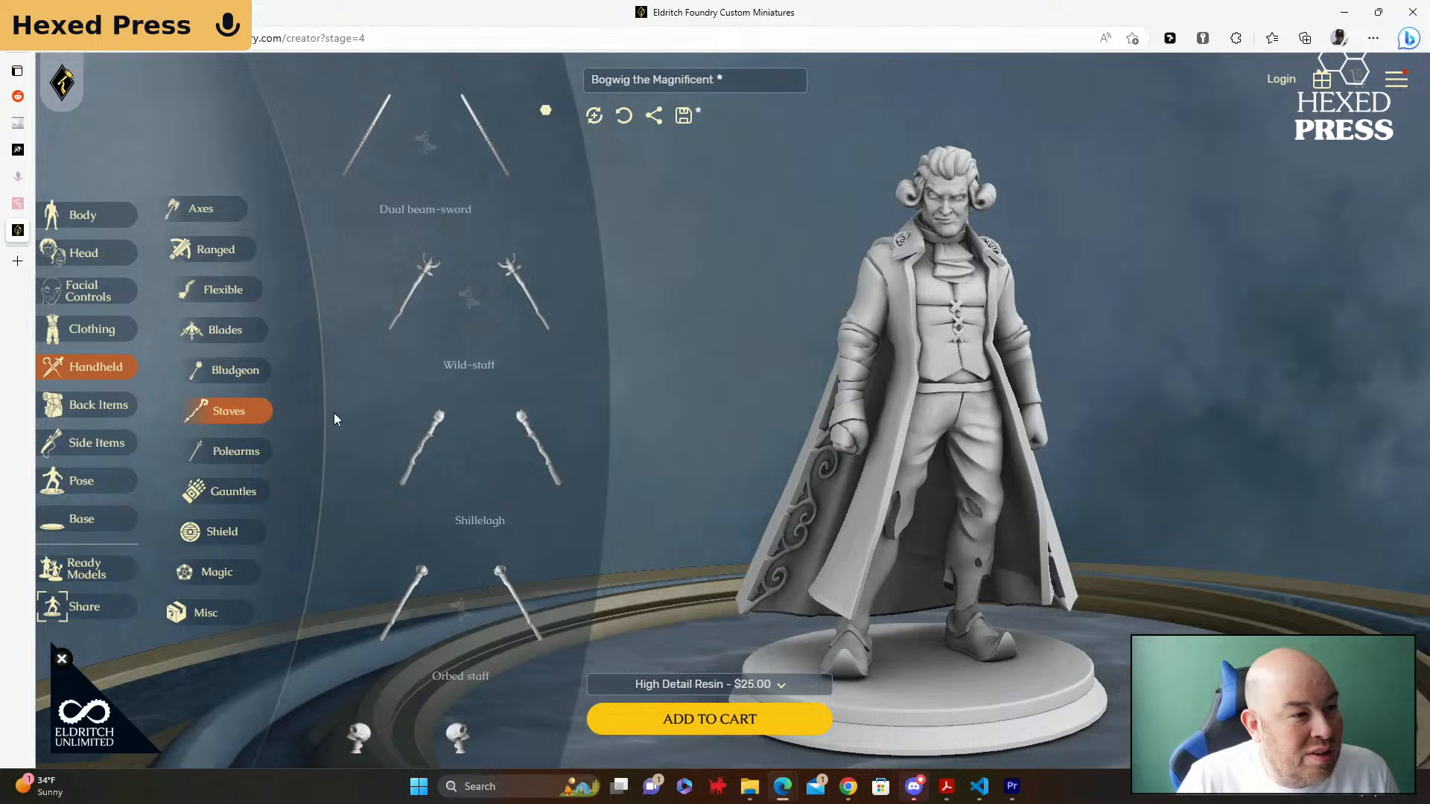
click(427, 432)
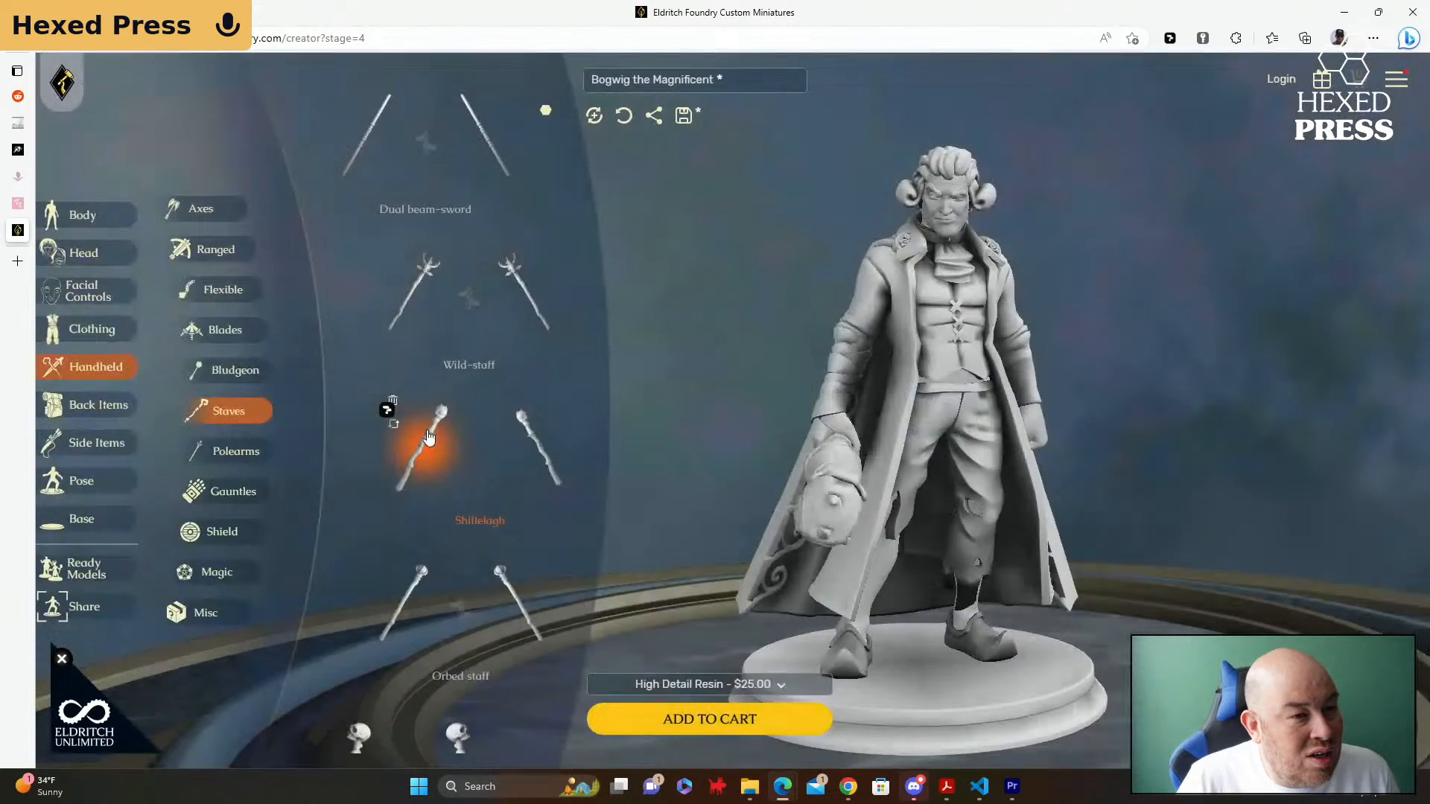
drag(704, 428, 840, 412)
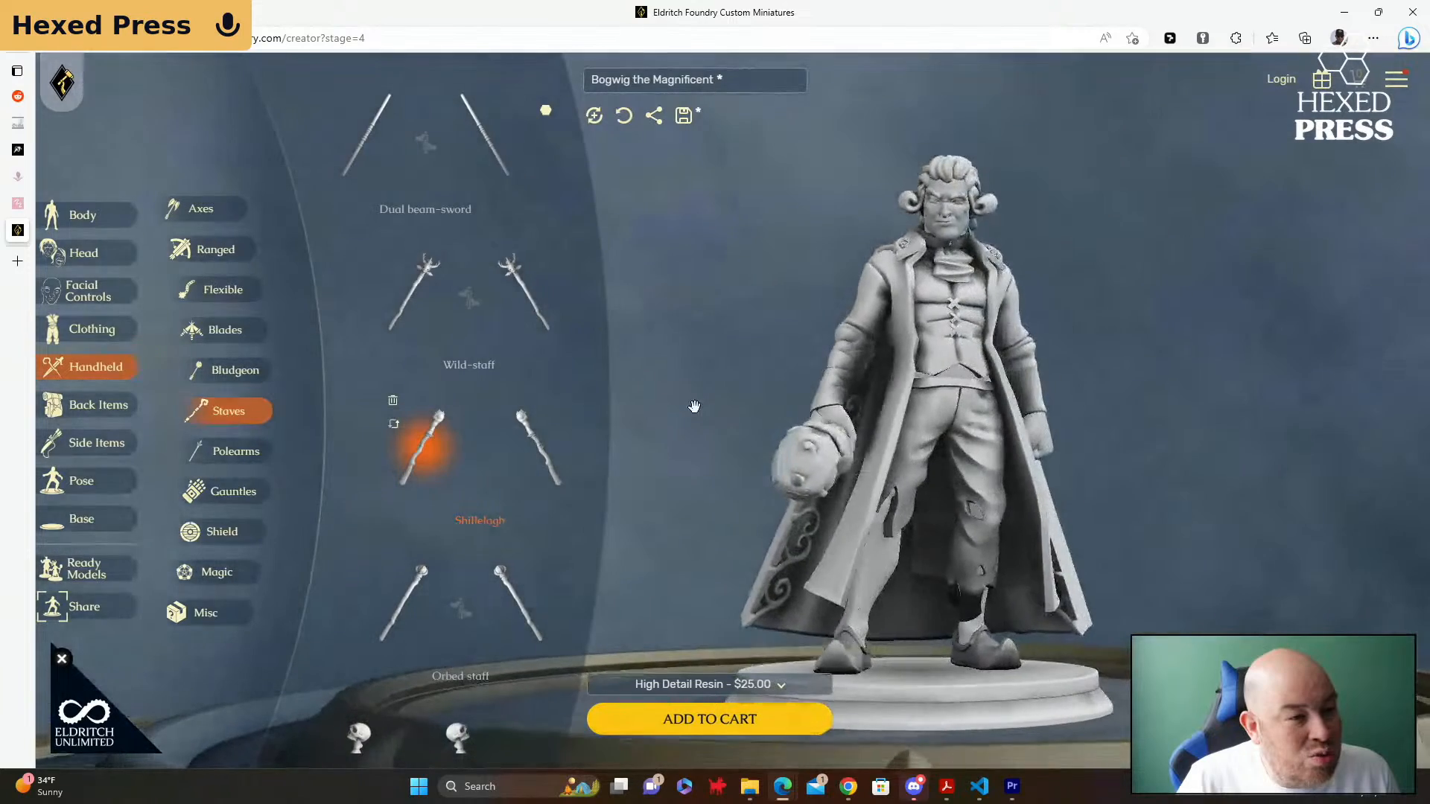
mouse_move(563, 415)
Step: Try the Skull (with spine) in the miniature's left hand, and clear it and the Shillelagh from both hands
scroll(563, 416, down, 3)
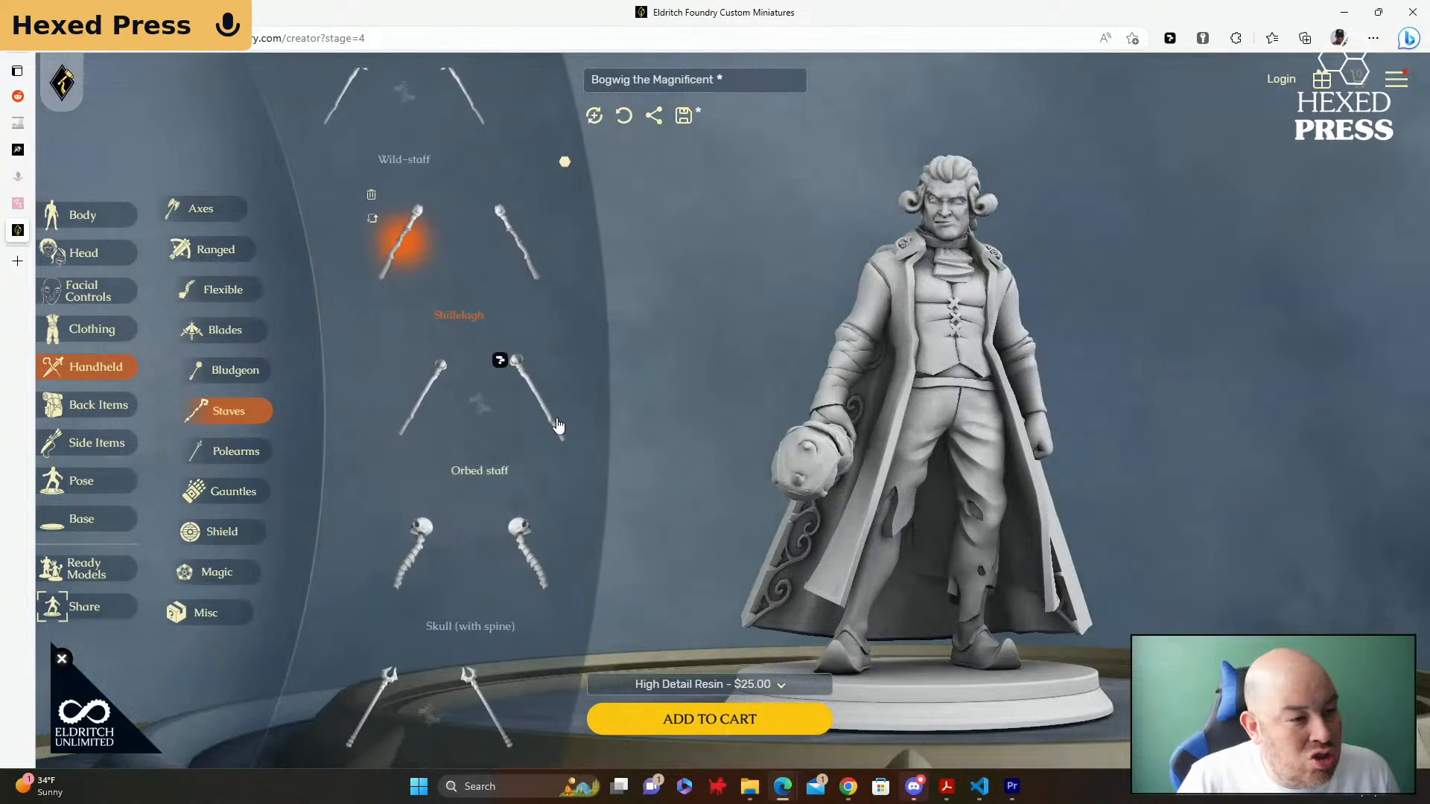
click(526, 547)
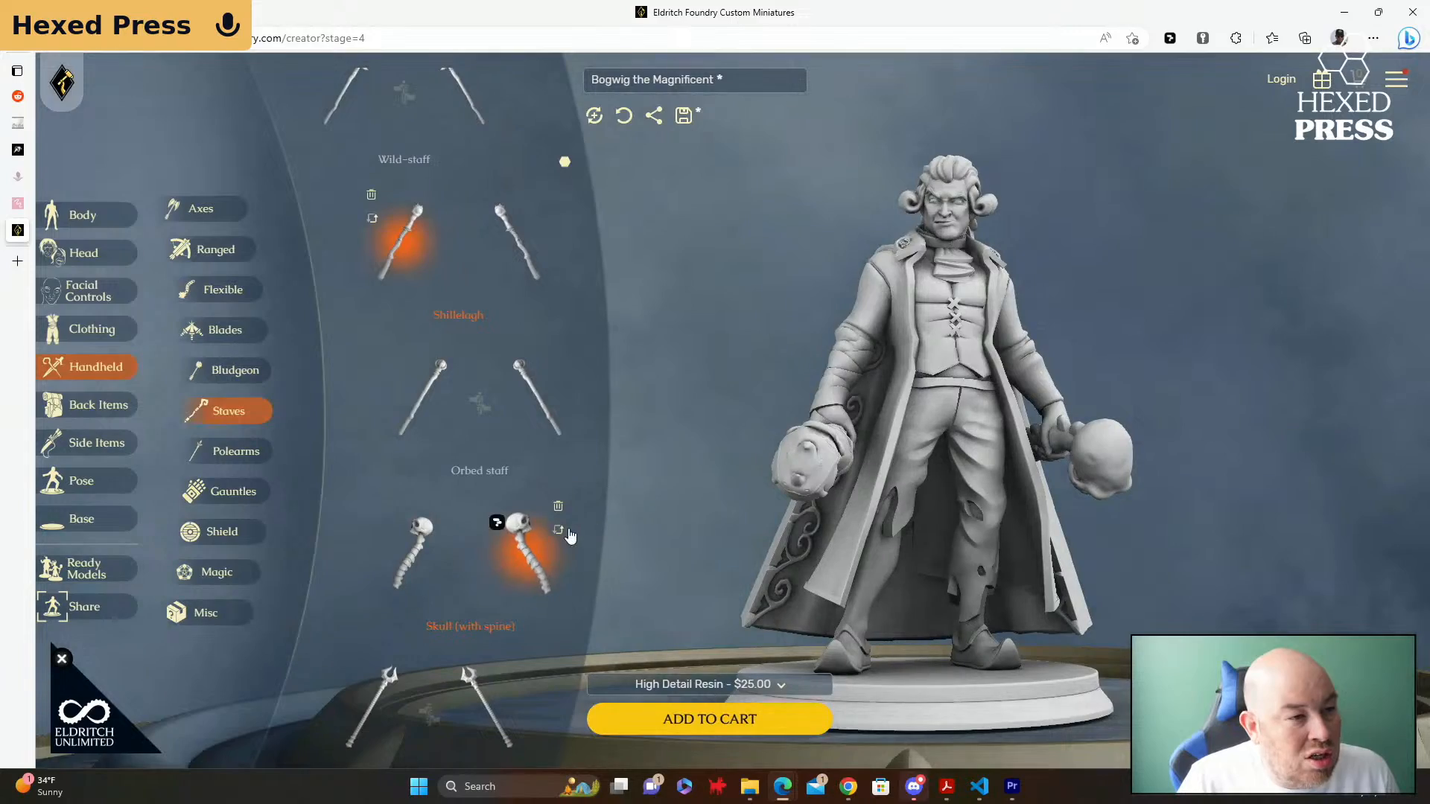
click(368, 198)
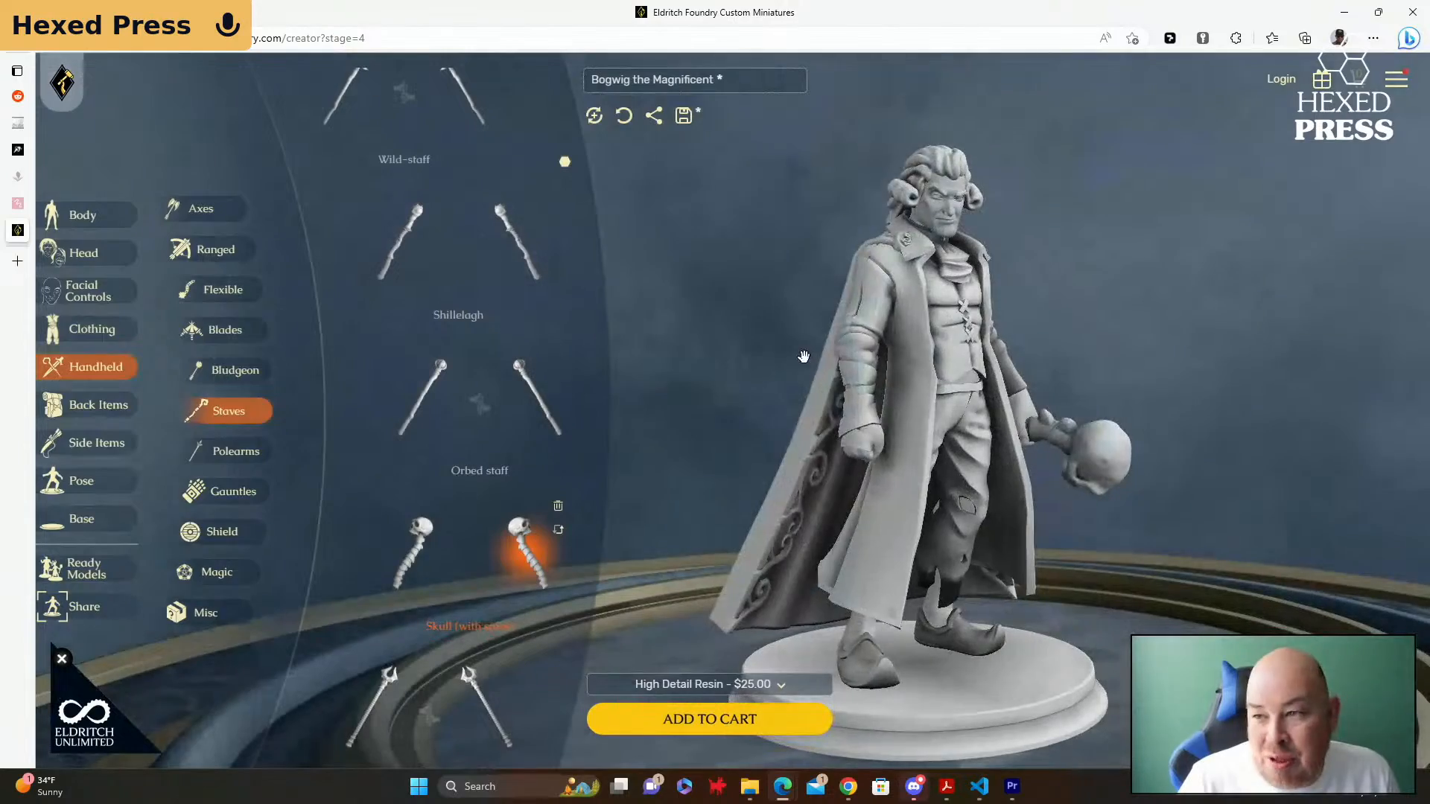
drag(803, 357, 714, 315)
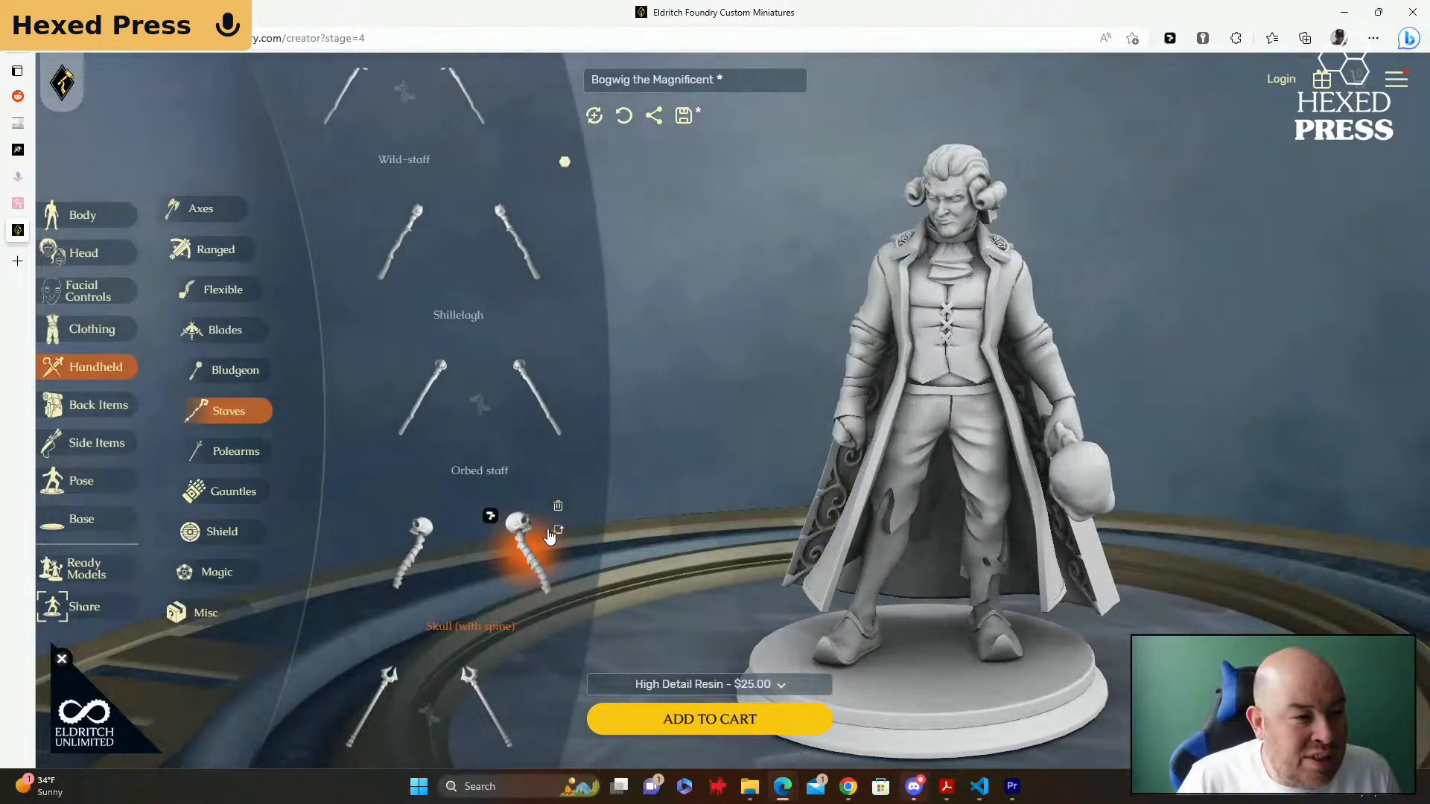
click(558, 507)
Step: Try the Orbed staff in the miniature's left hand and remove it again
click(546, 414)
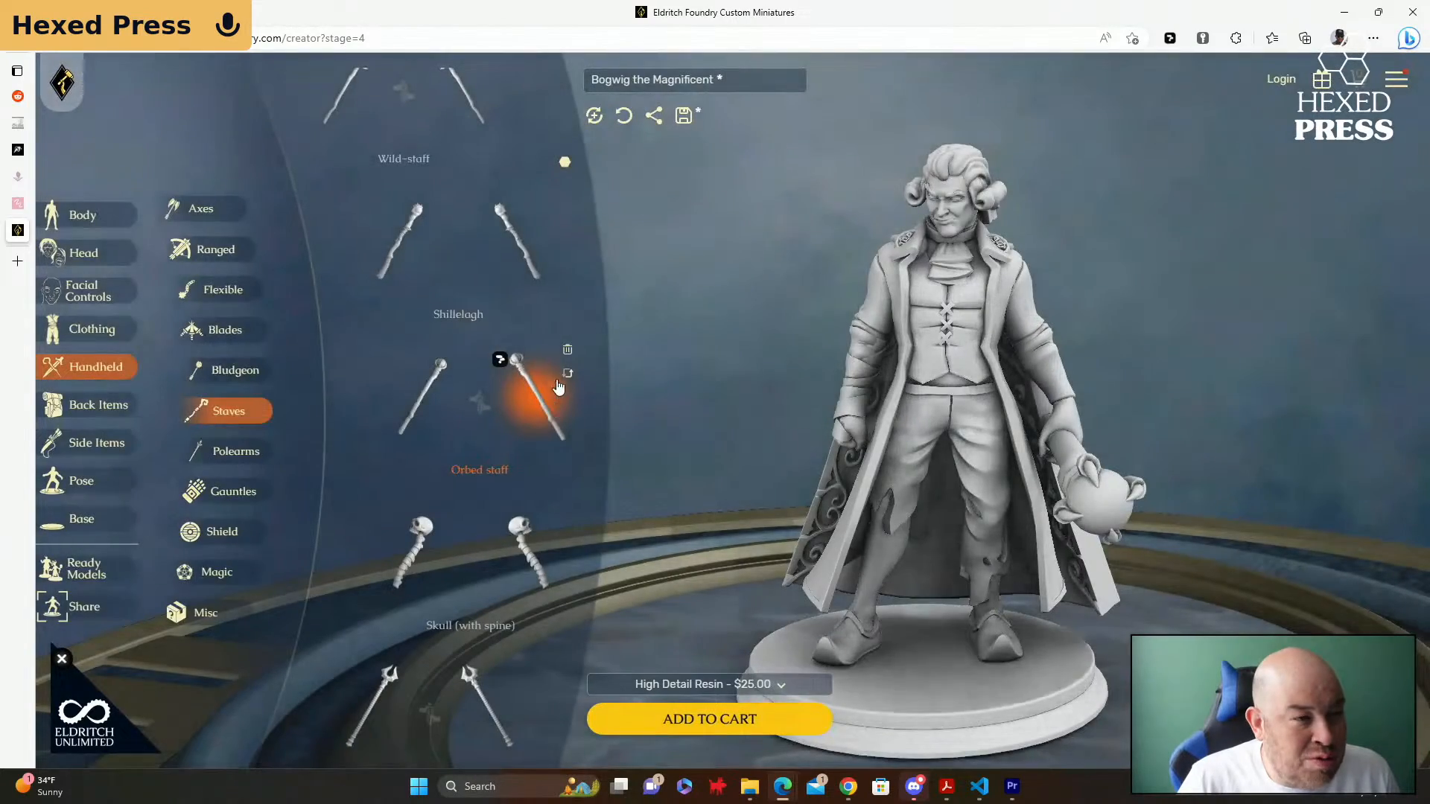
drag(743, 482, 665, 389)
click(567, 352)
Step: Try the Wizard's cane and the Gem staff in the miniature's left hand in turn
scroll(500, 374, down, 3)
scroll(501, 376, down, 2)
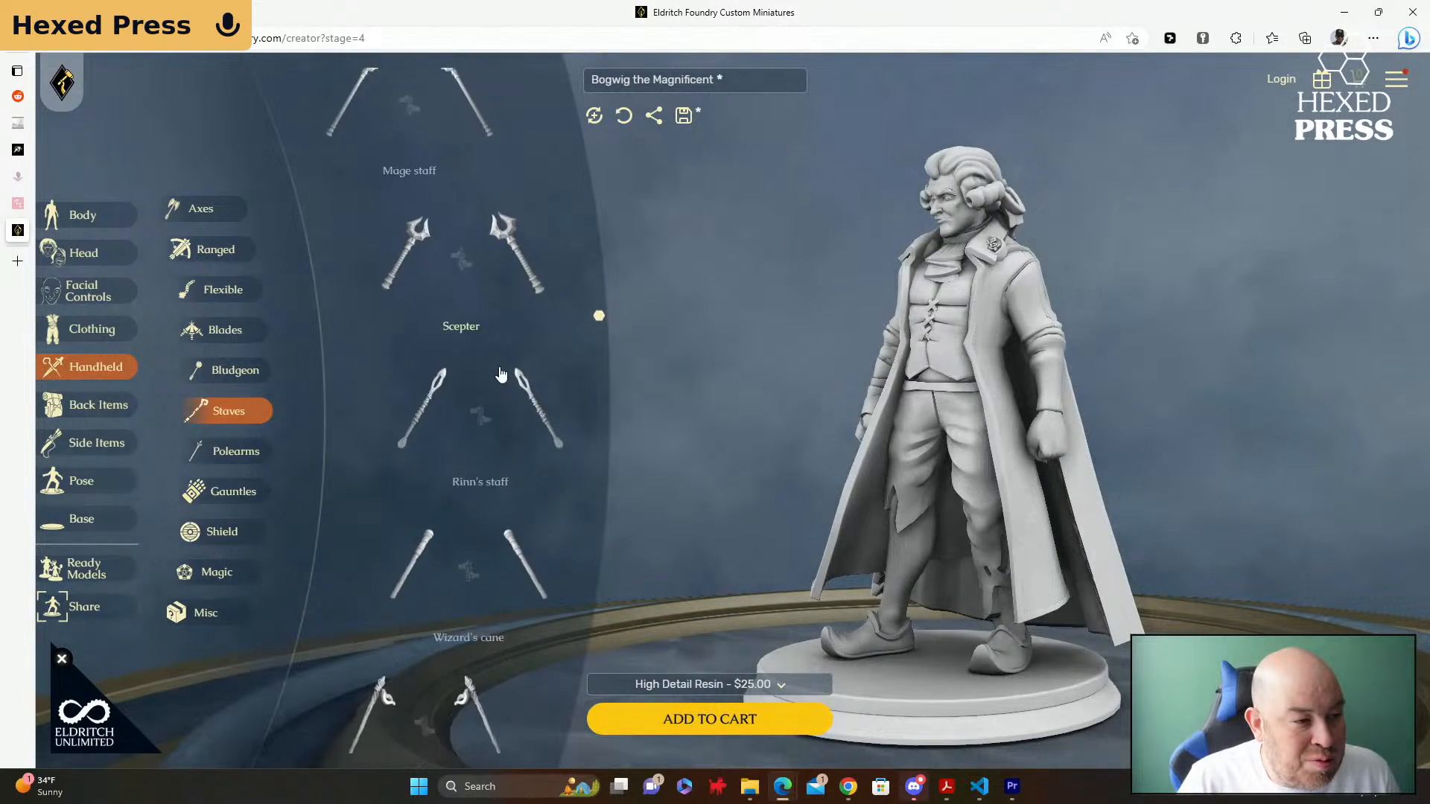
click(527, 555)
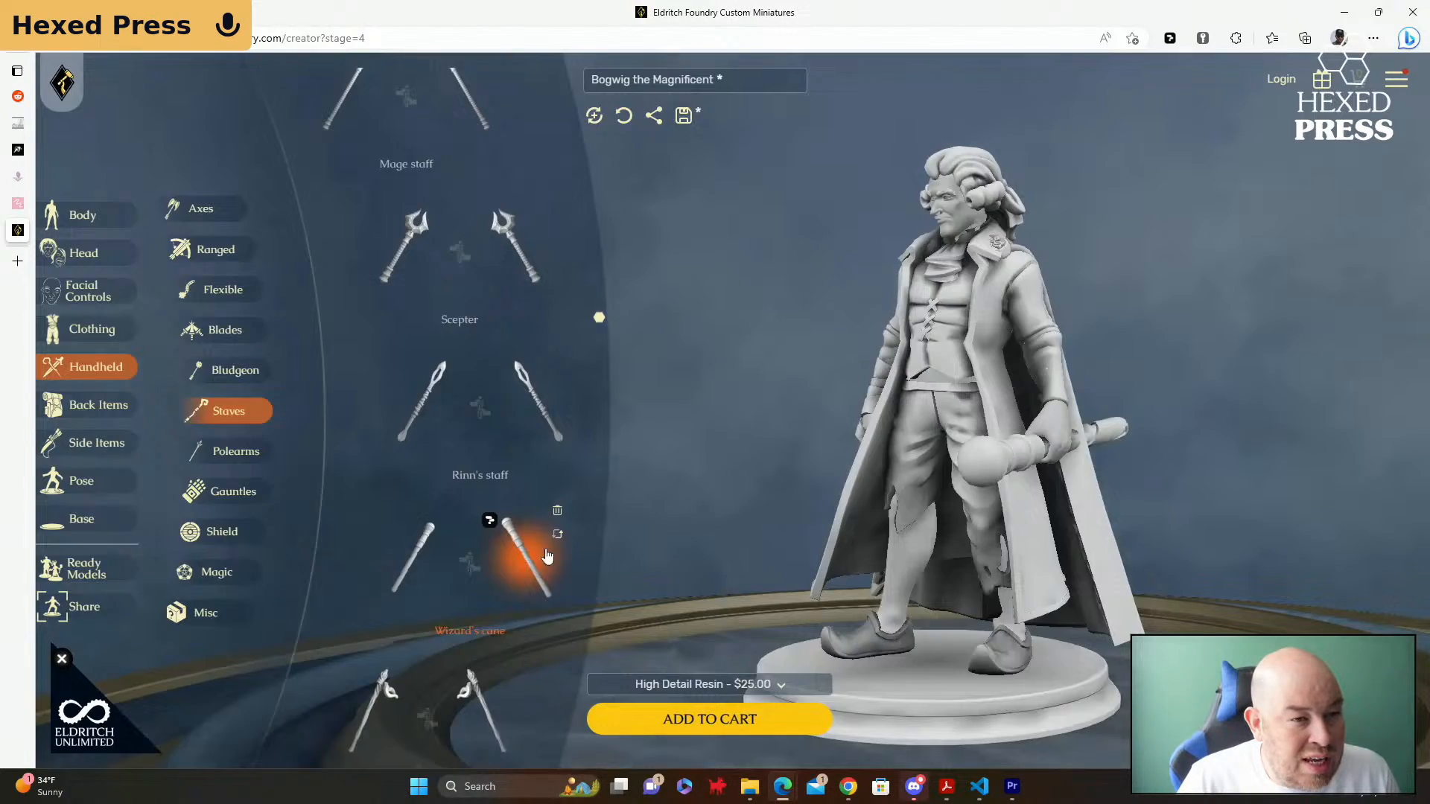
drag(775, 486, 720, 447)
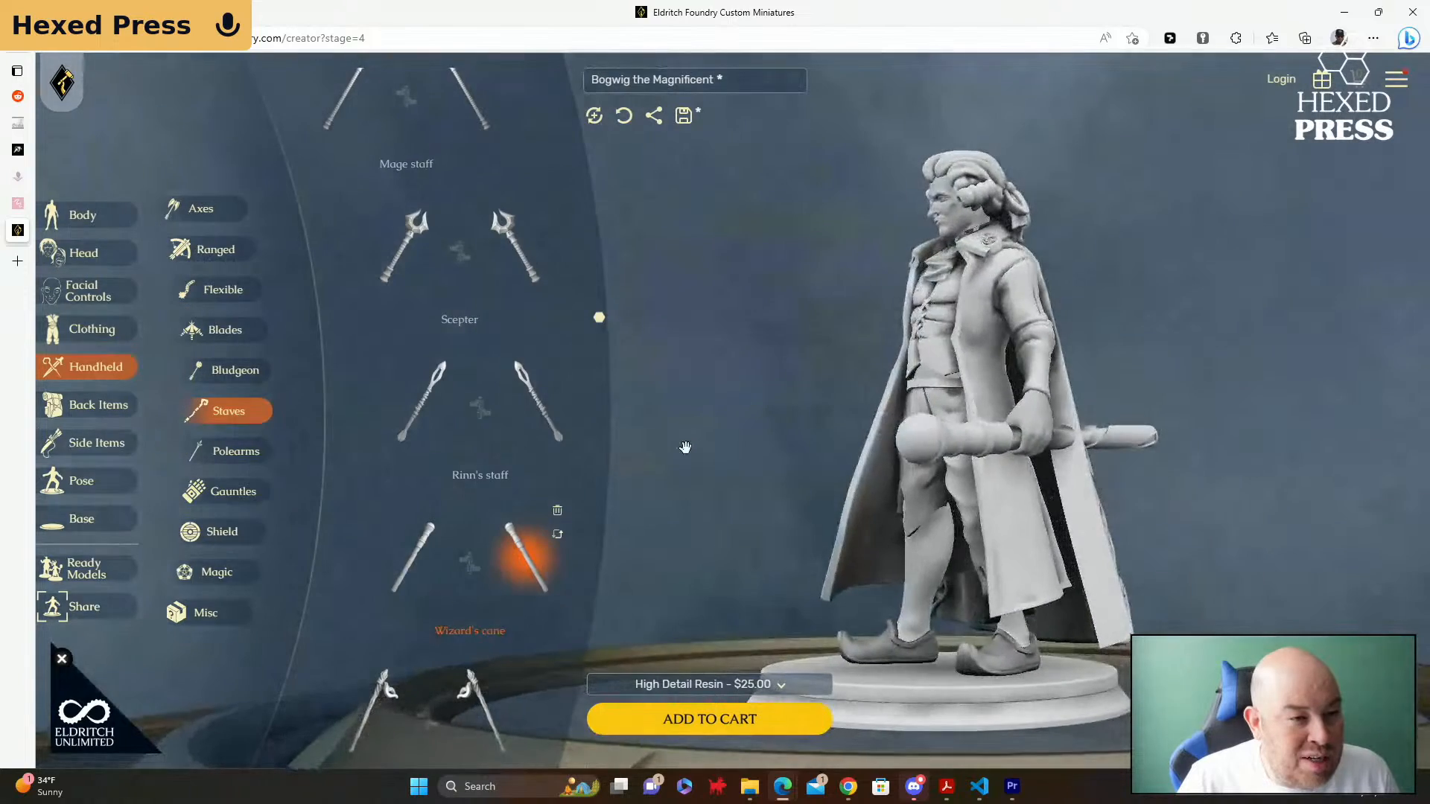
scroll(568, 419, down, 5)
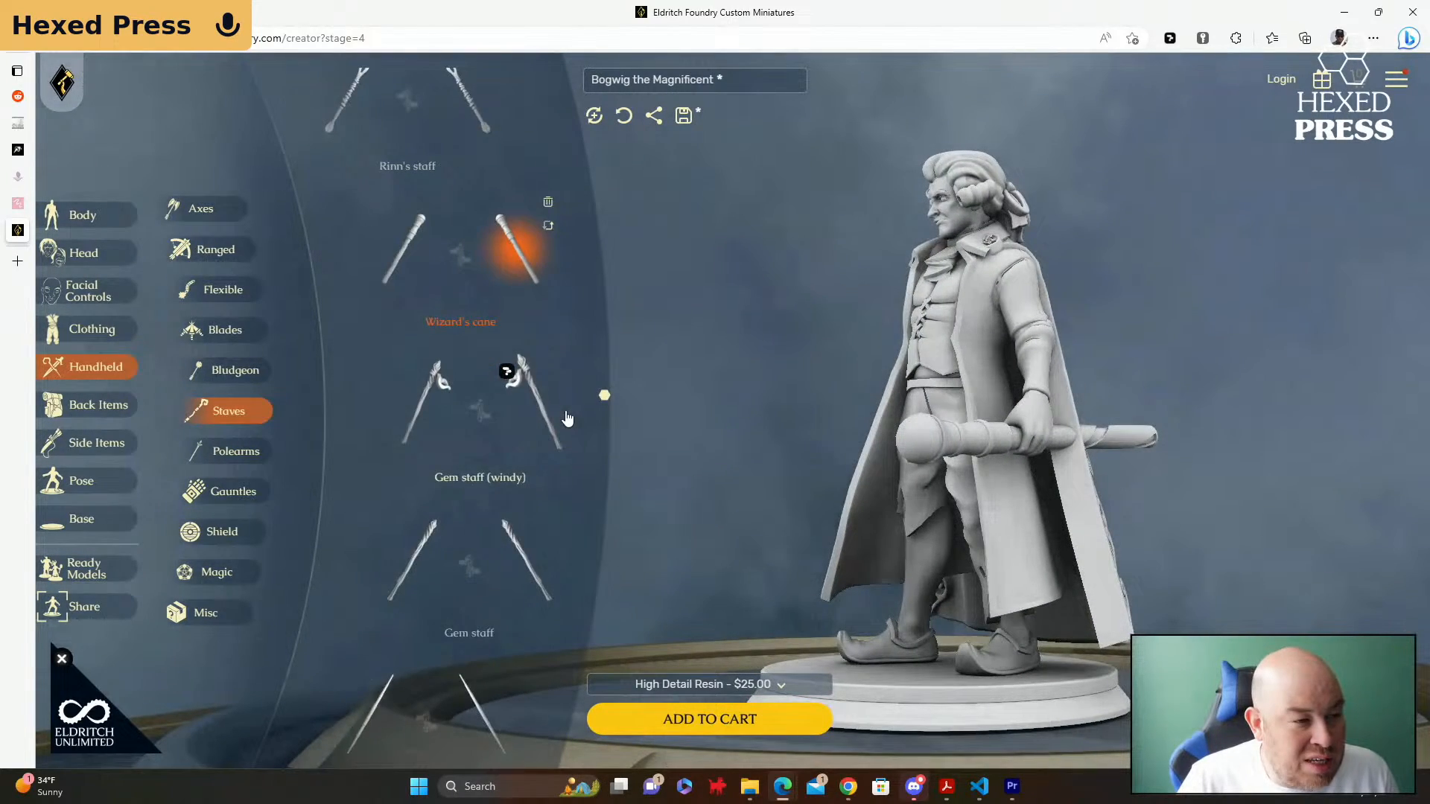
scroll(566, 419, down, 1)
click(503, 421)
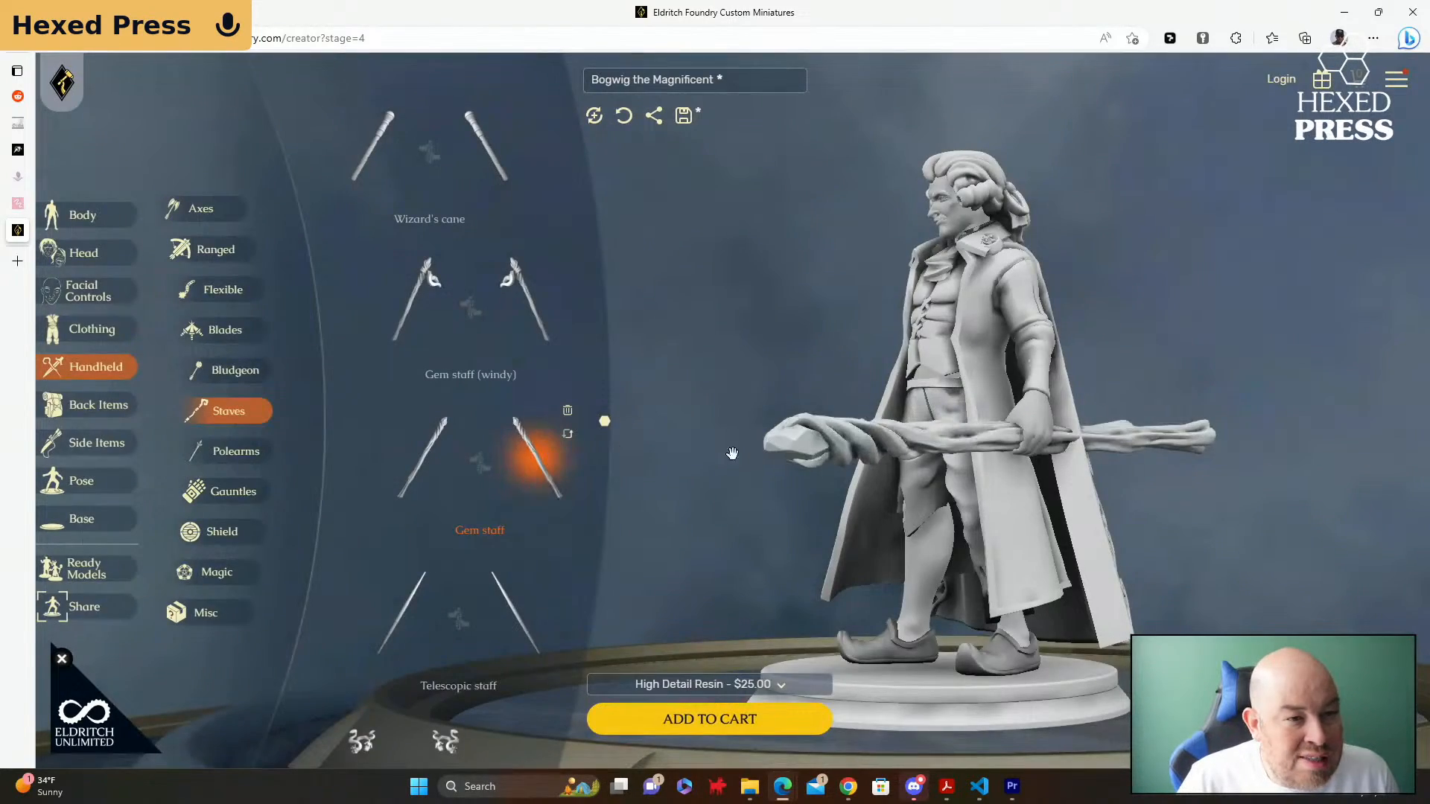
Step: Look through the staves below the Gem staff and try the Staff of the Serpent in the left hand
scroll(509, 420, down, 3)
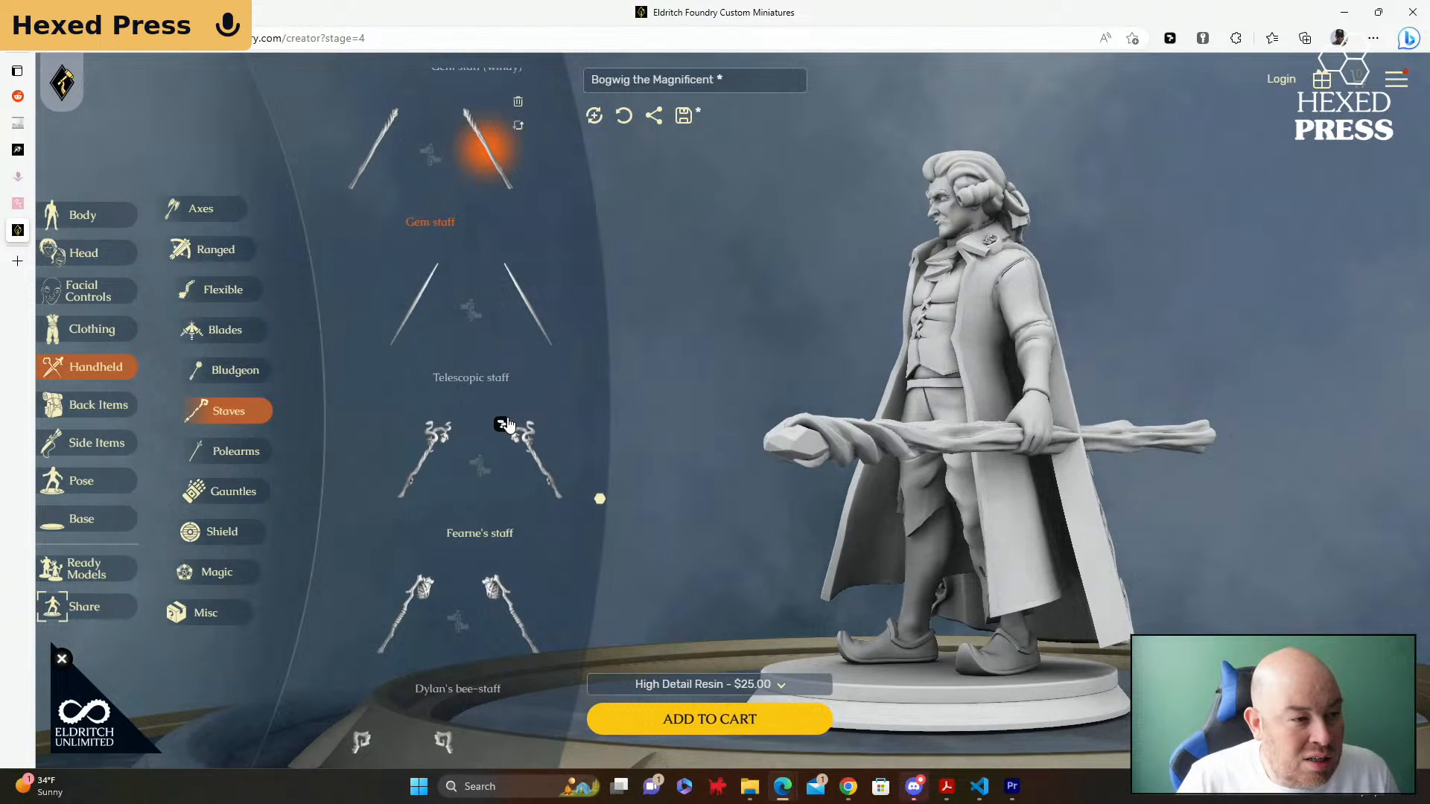
scroll(506, 426, down, 1)
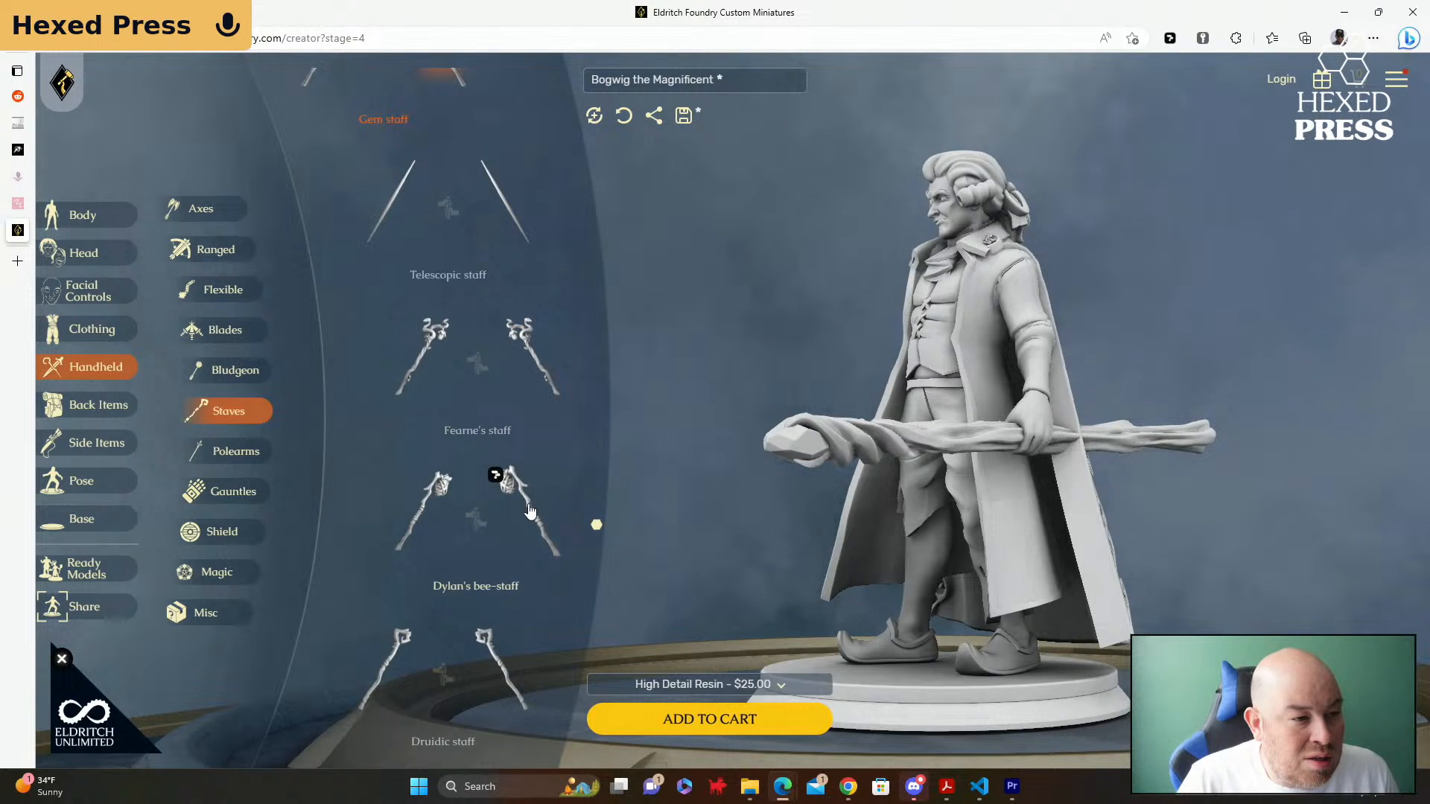
scroll(530, 511, down, 2)
scroll(539, 491, down, 1)
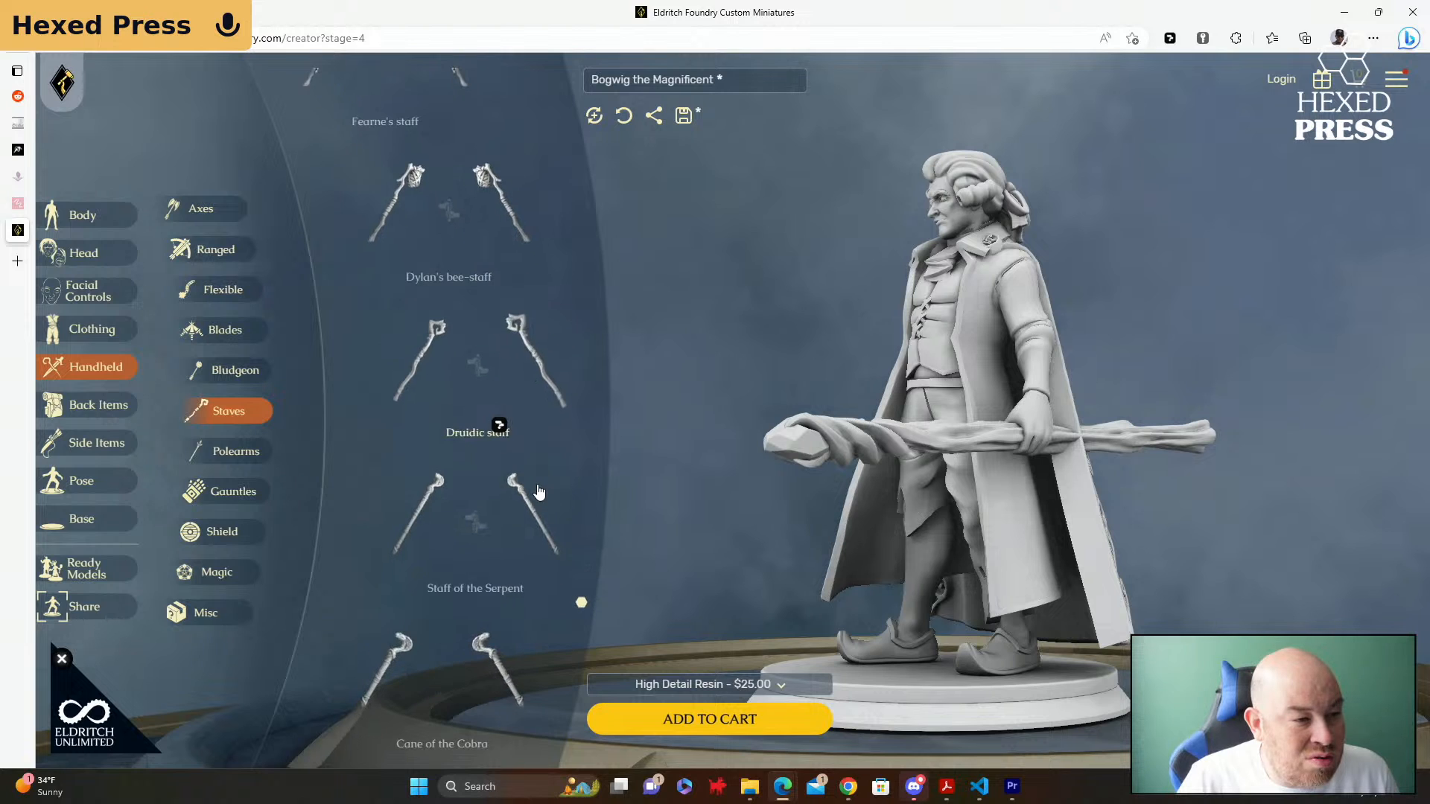
click(531, 521)
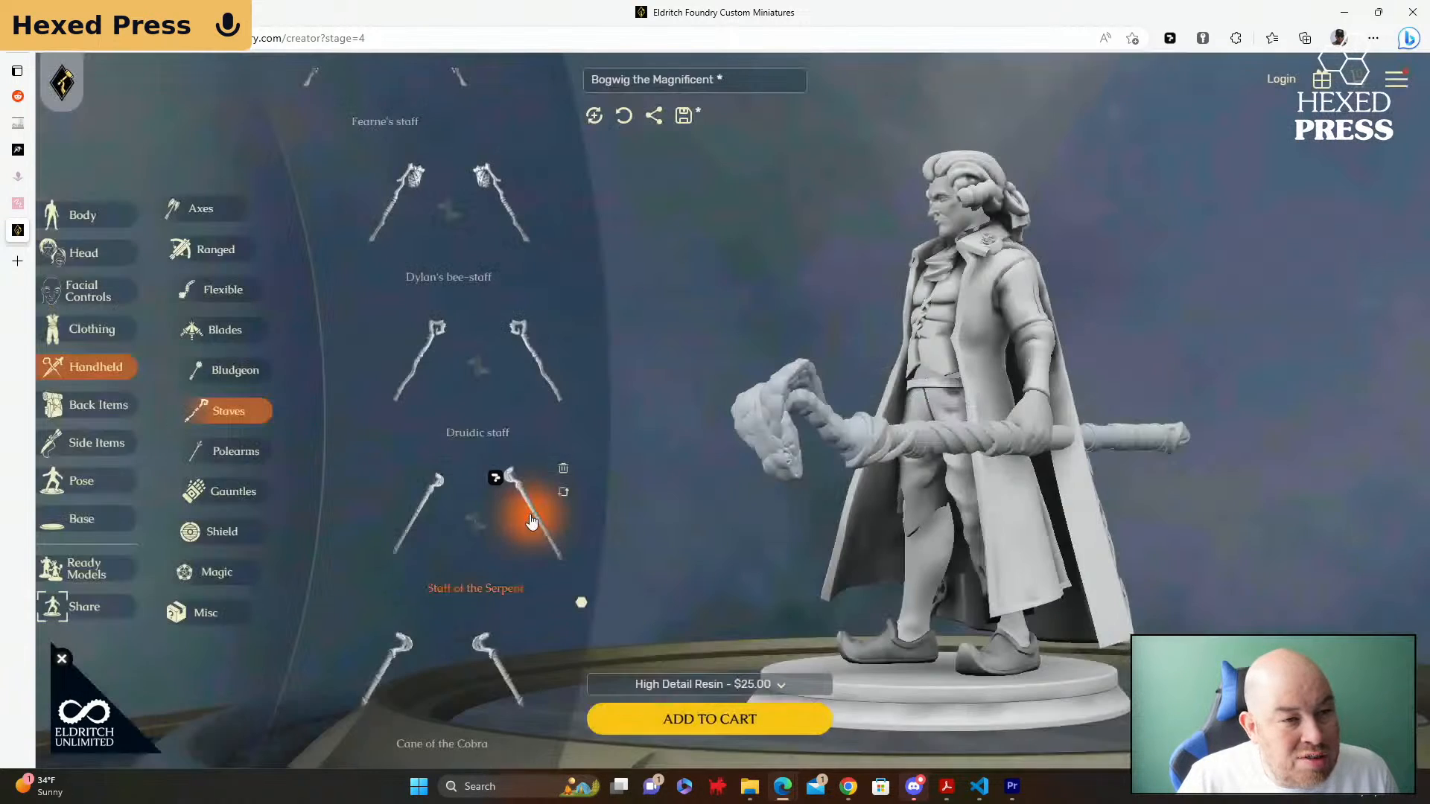
Step: Try the Candy staff and the Arcane staff in the miniature's left hand in turn
scroll(532, 521, down, 2)
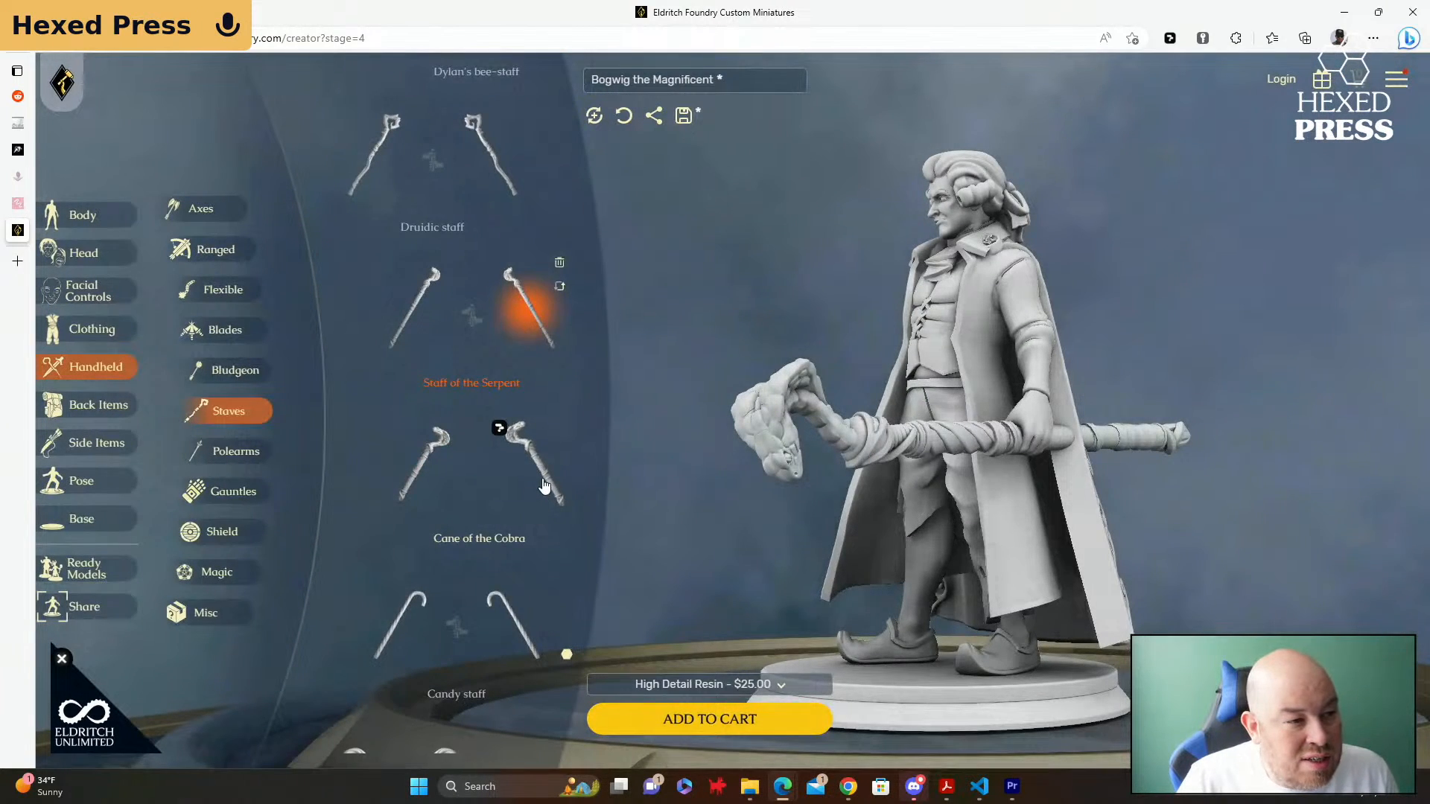
scroll(532, 521, down, 1)
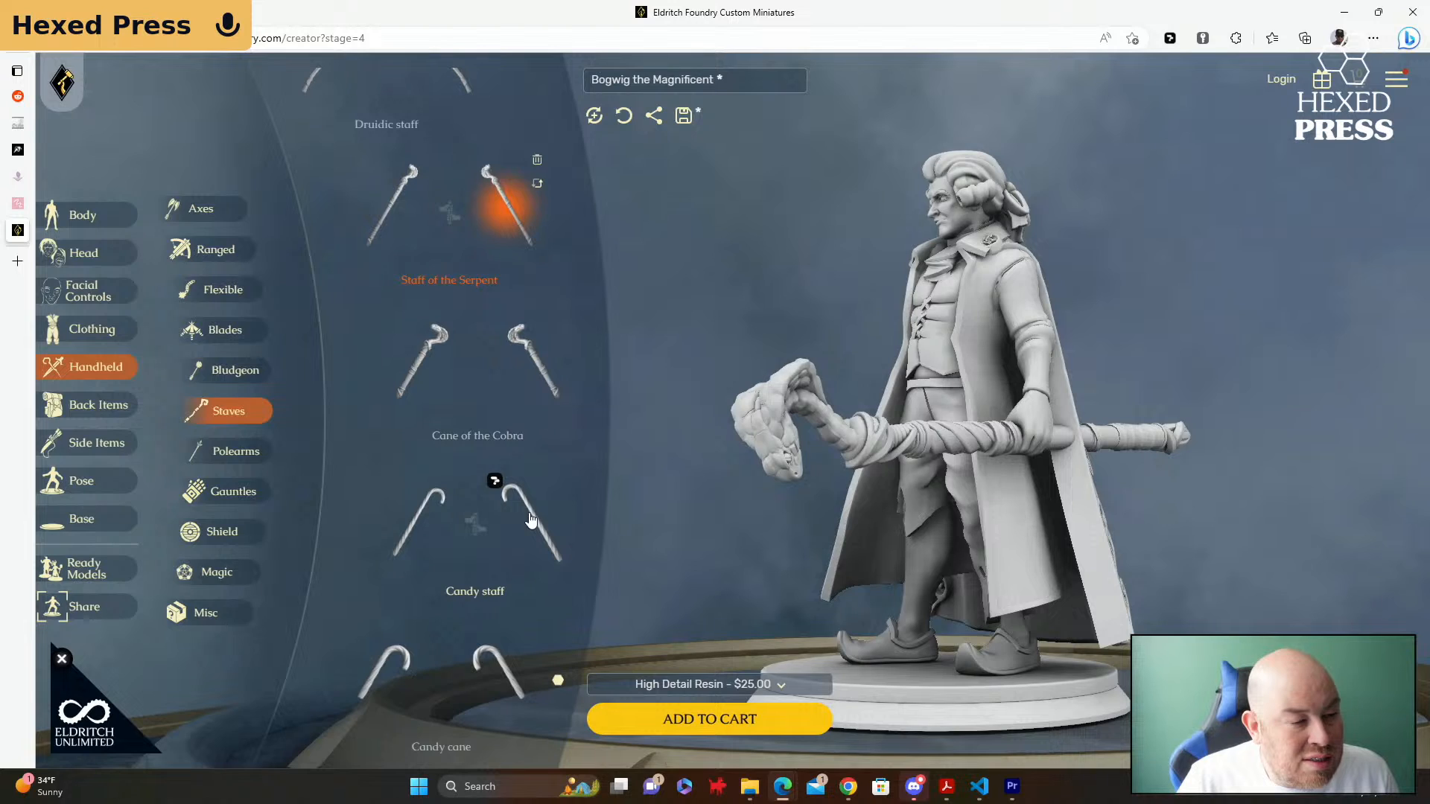
click(532, 519)
scroll(536, 519, down, 1)
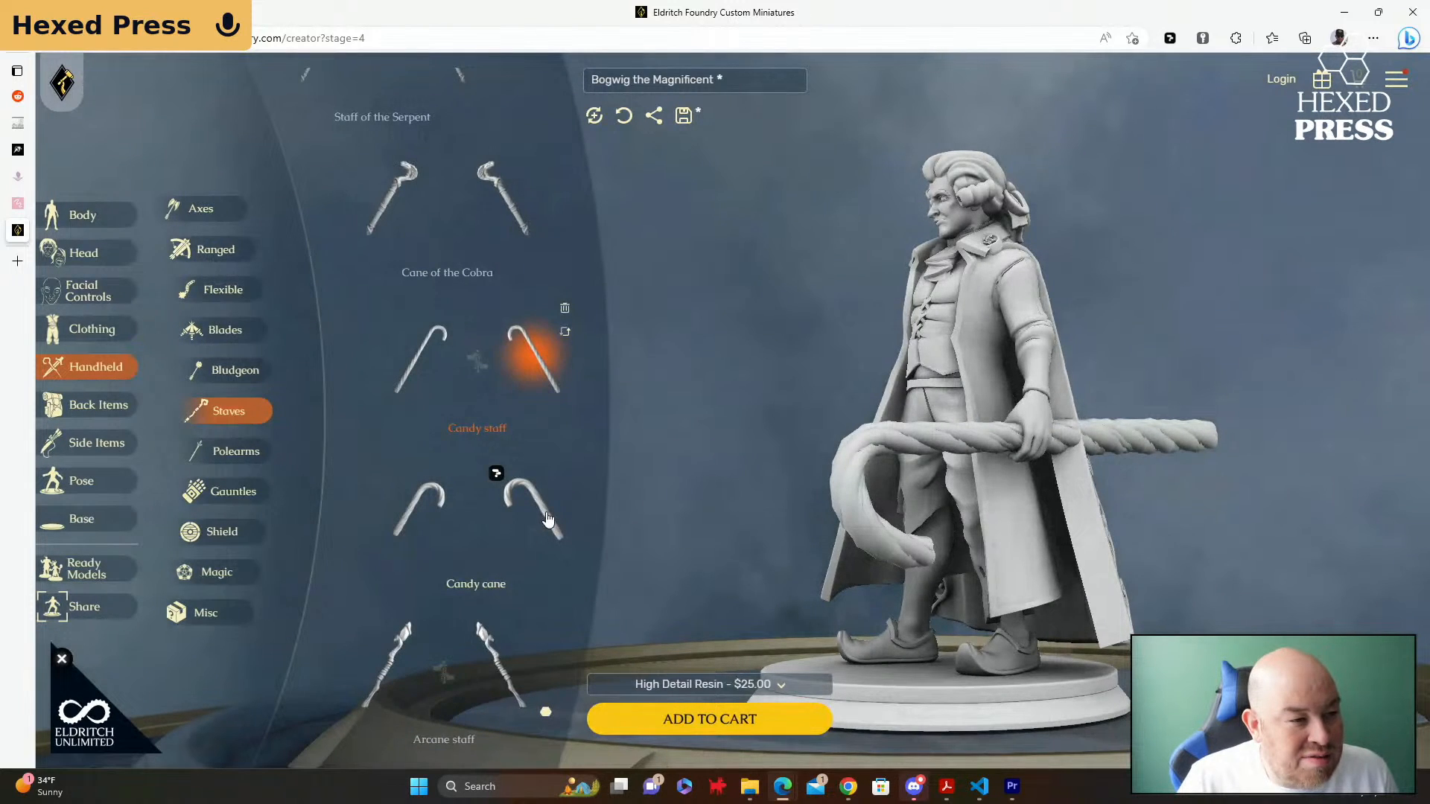
click(492, 660)
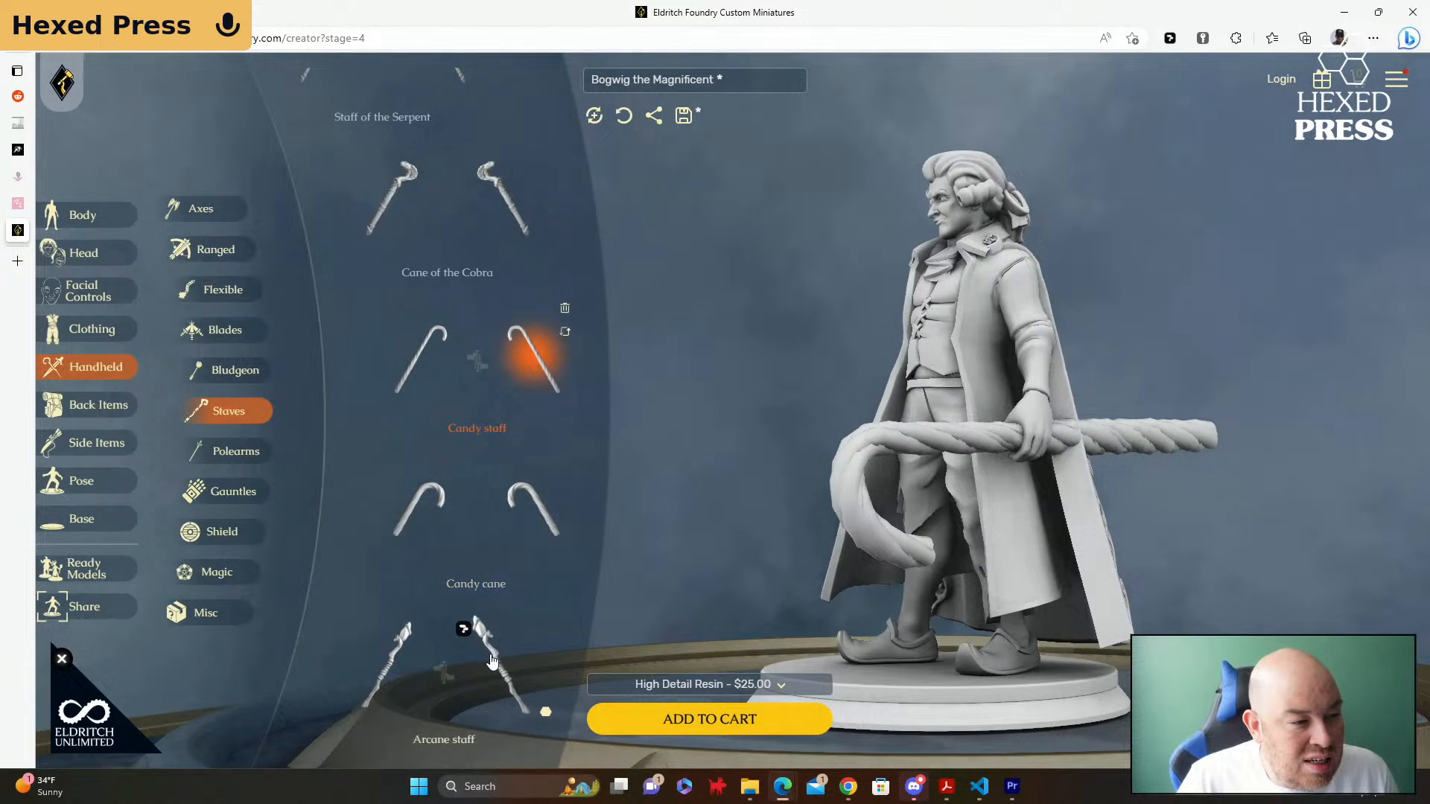
Step: Go back through the staves and replace the Arcane staff with the Wizard's cane
scroll(497, 633, up, 4)
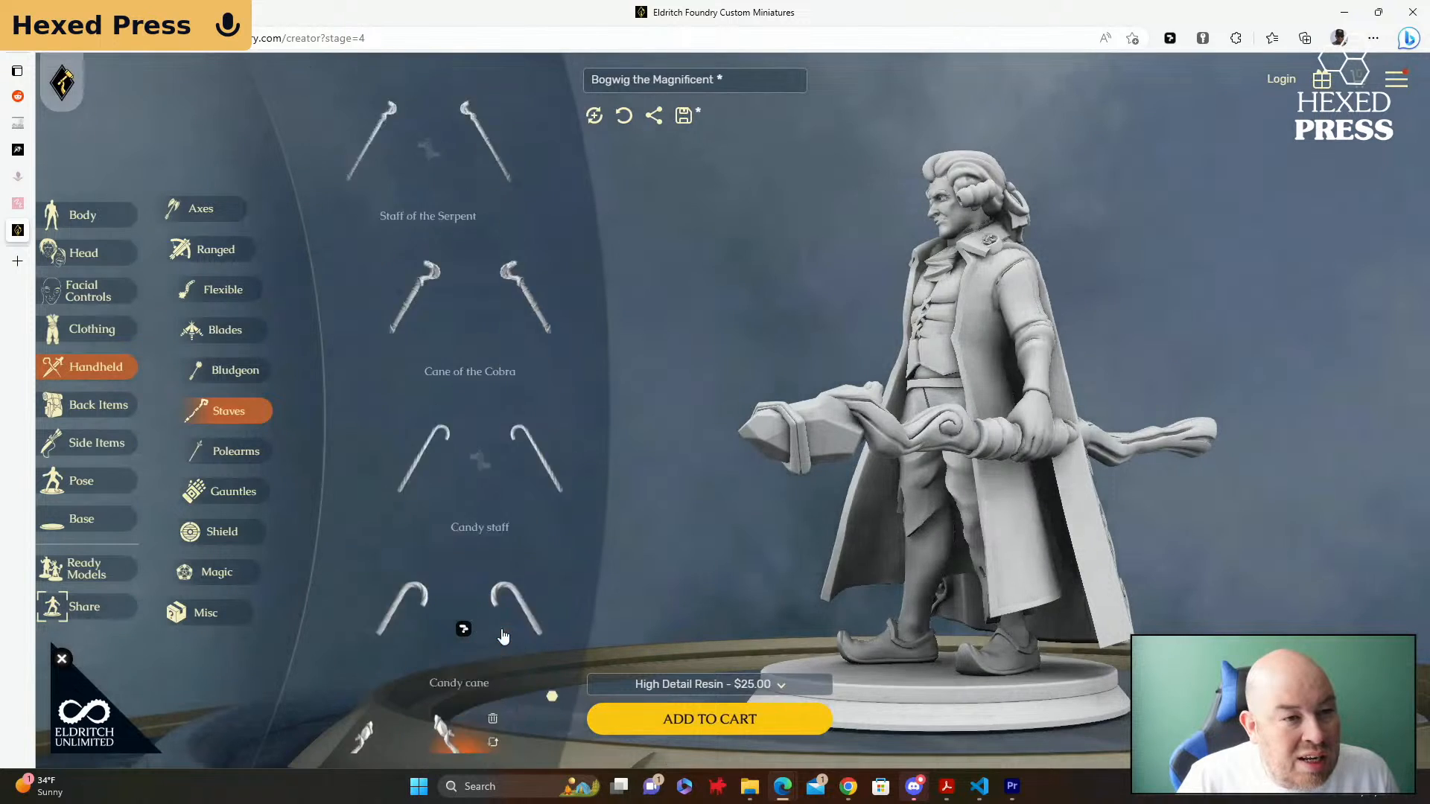
scroll(504, 635, up, 3)
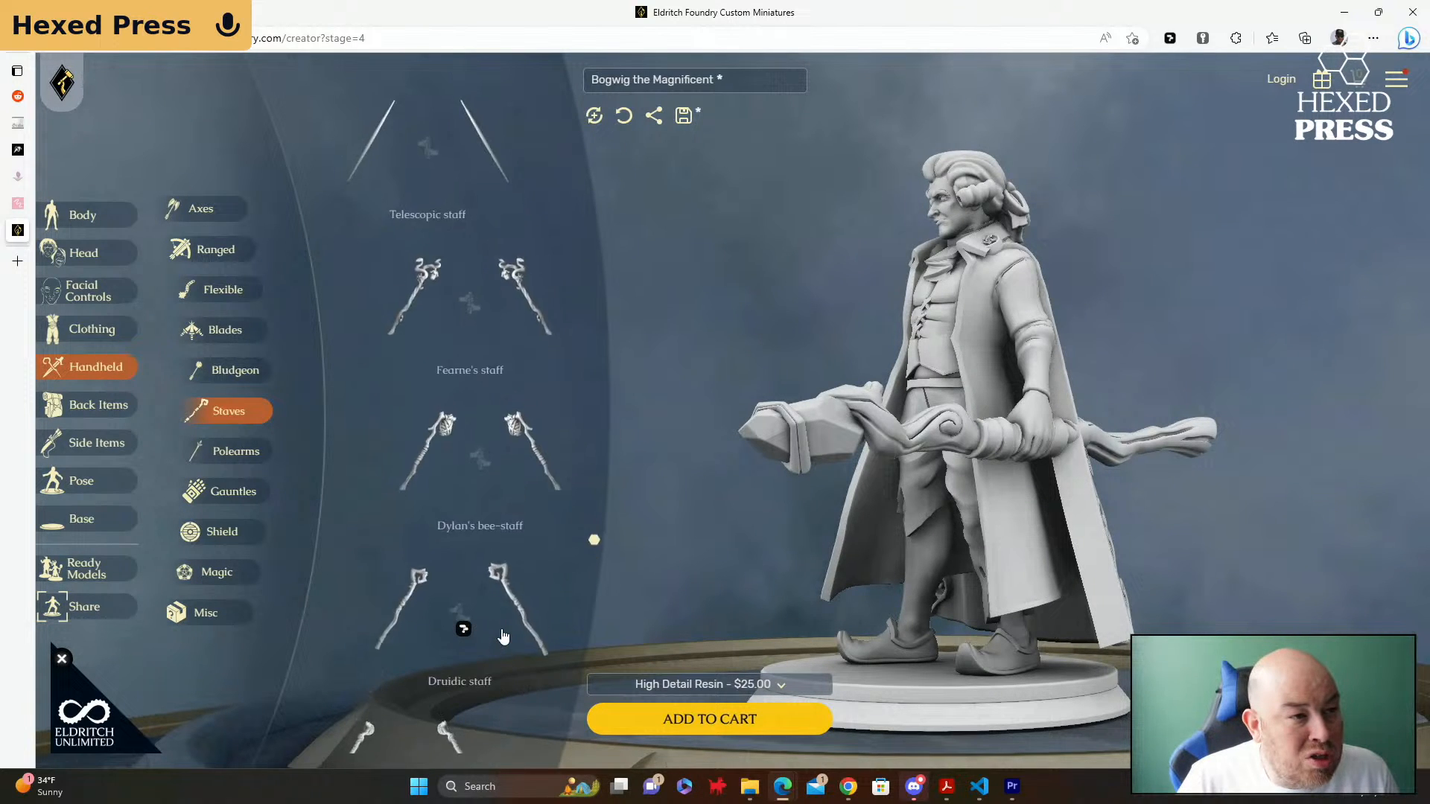
scroll(506, 596, up, 1)
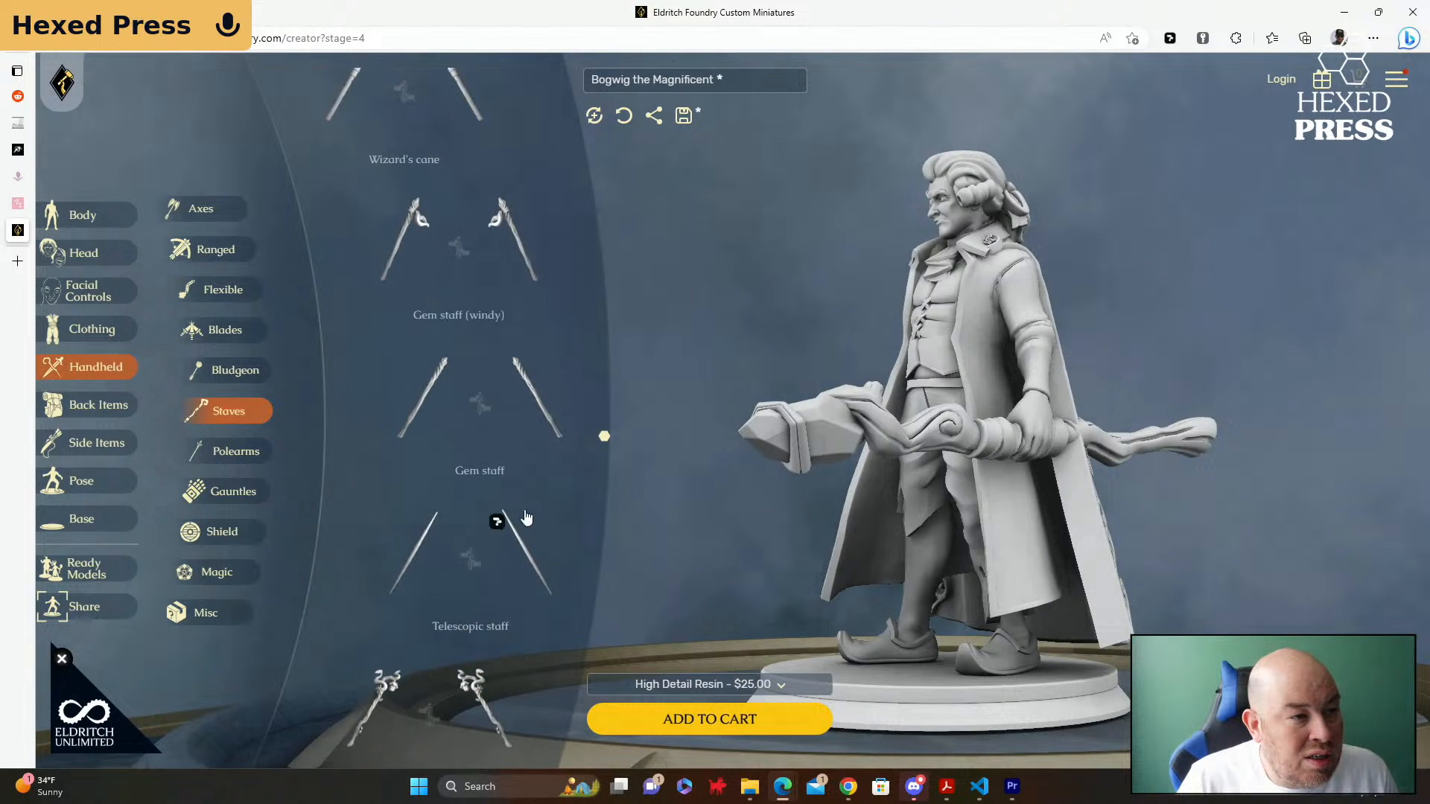
scroll(525, 460, up, 2)
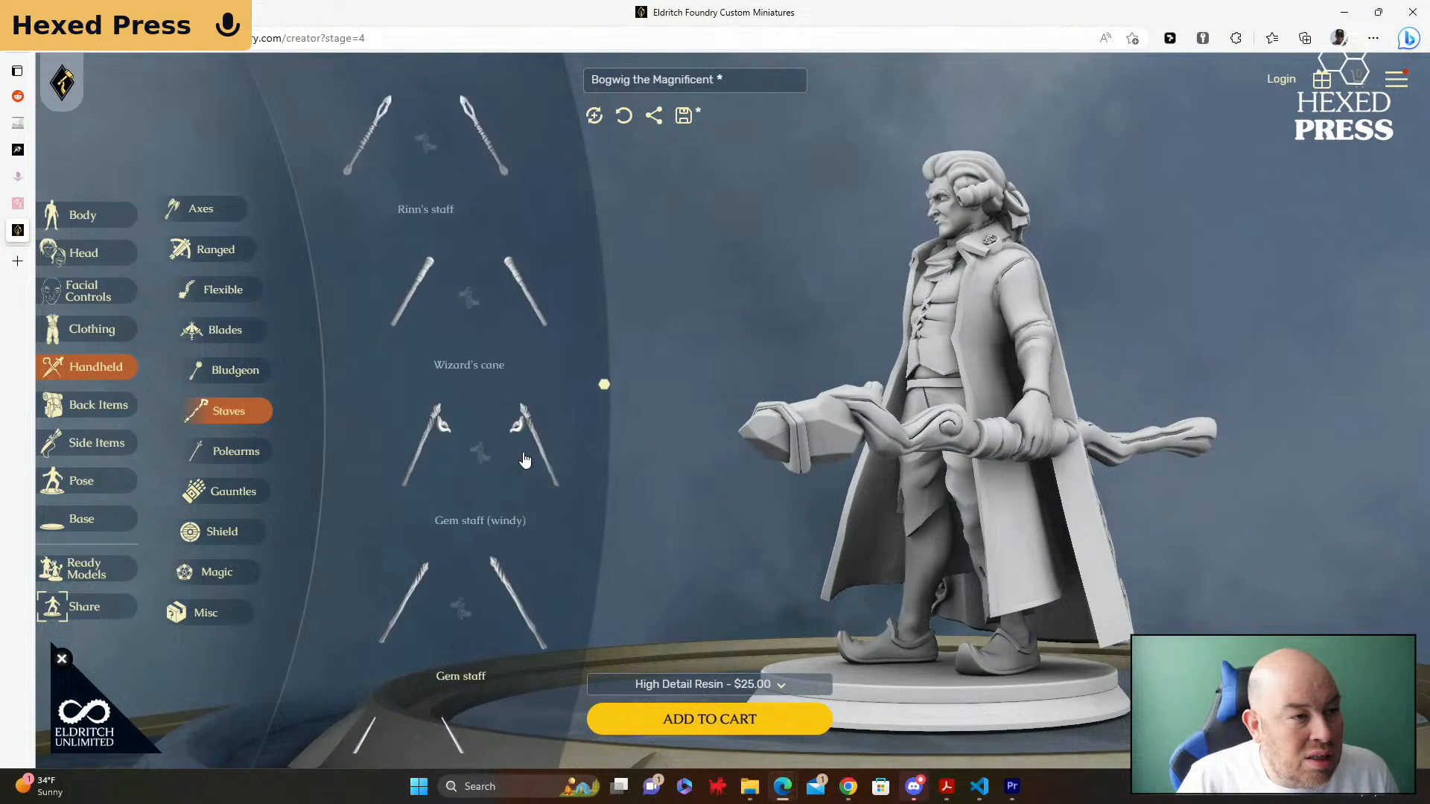
click(534, 306)
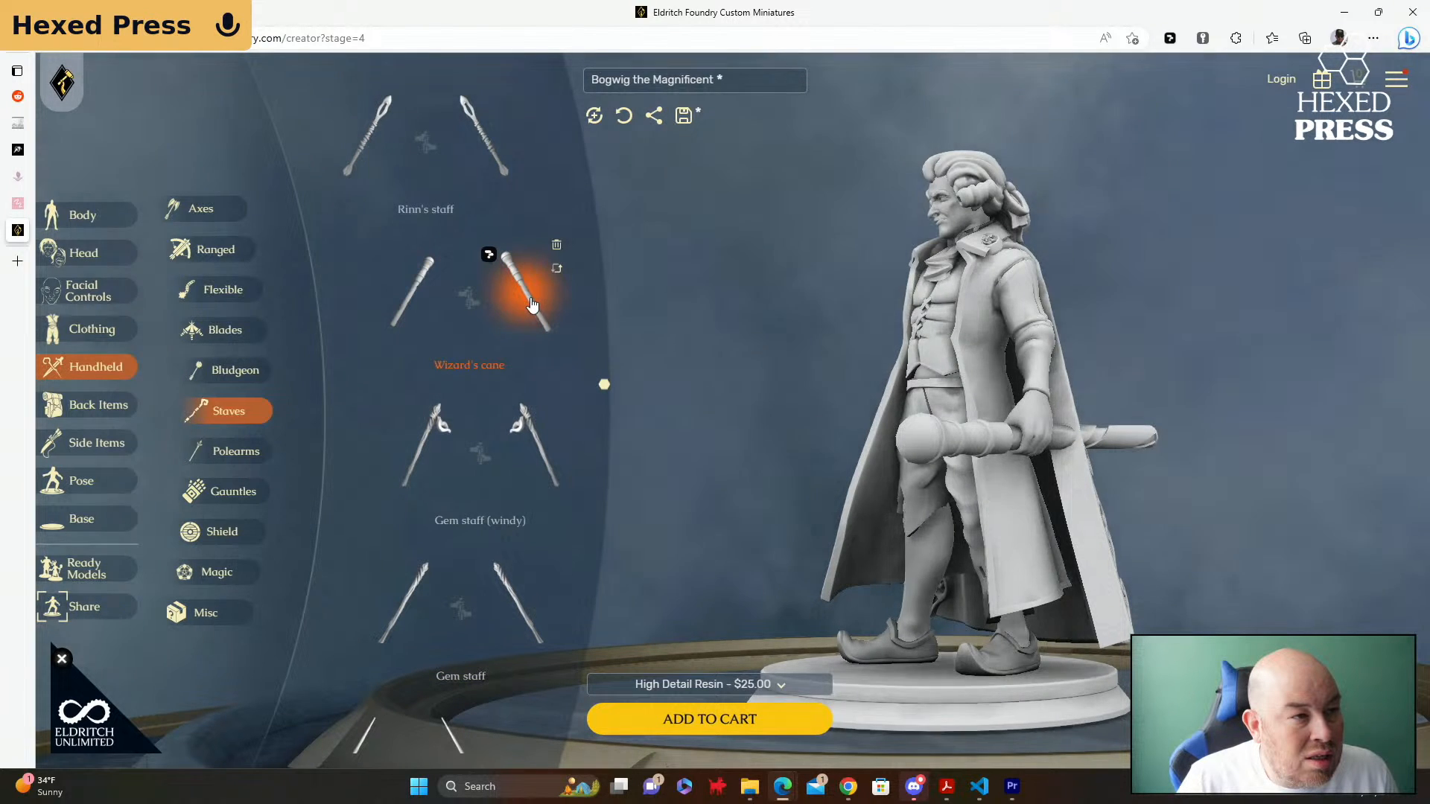
Step: Try Rinn's staff, the Mage staff and the Scepter in the miniature's left hand in turn
scroll(524, 309, up, 1)
scroll(478, 288, up, 2)
click(524, 355)
scroll(527, 354, up, 2)
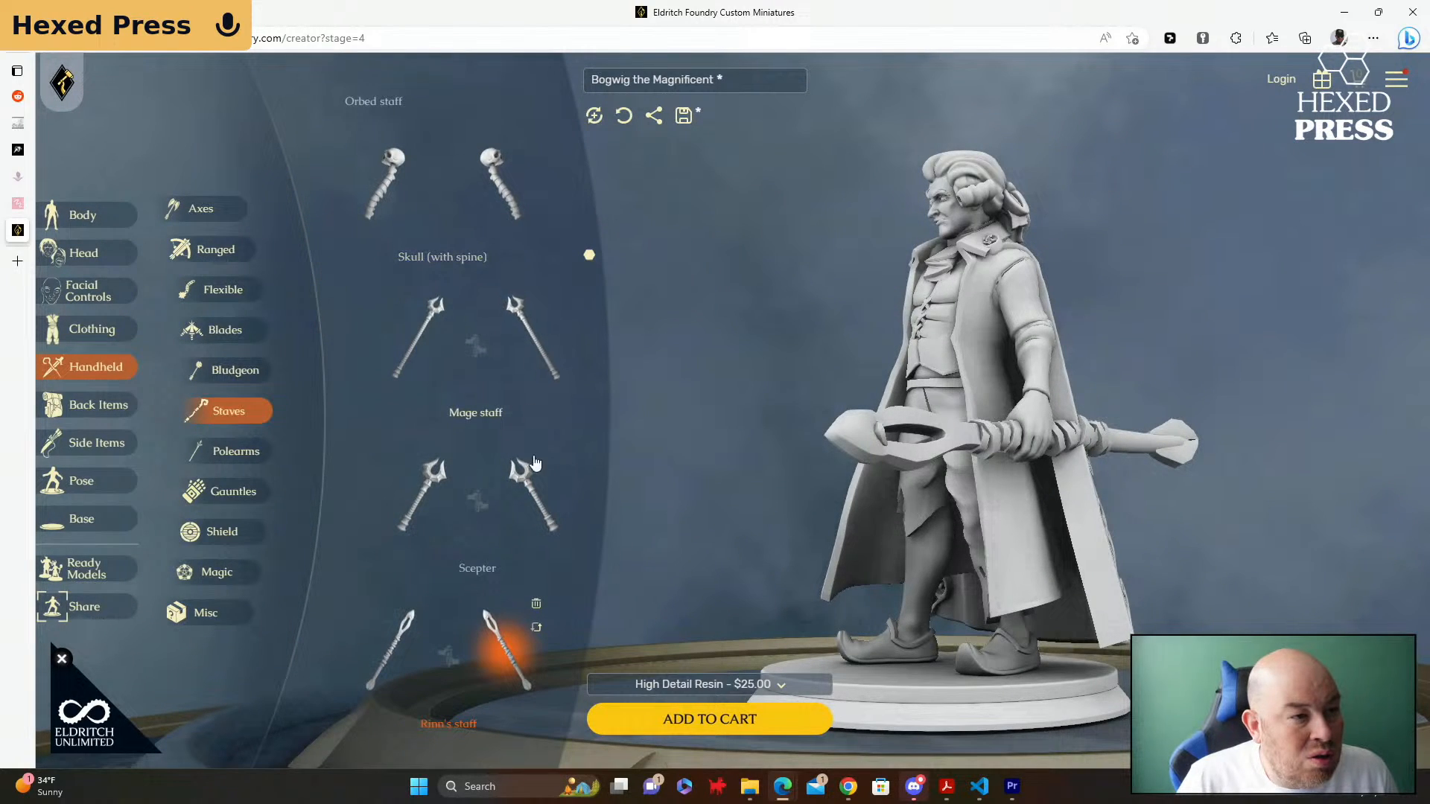
click(495, 301)
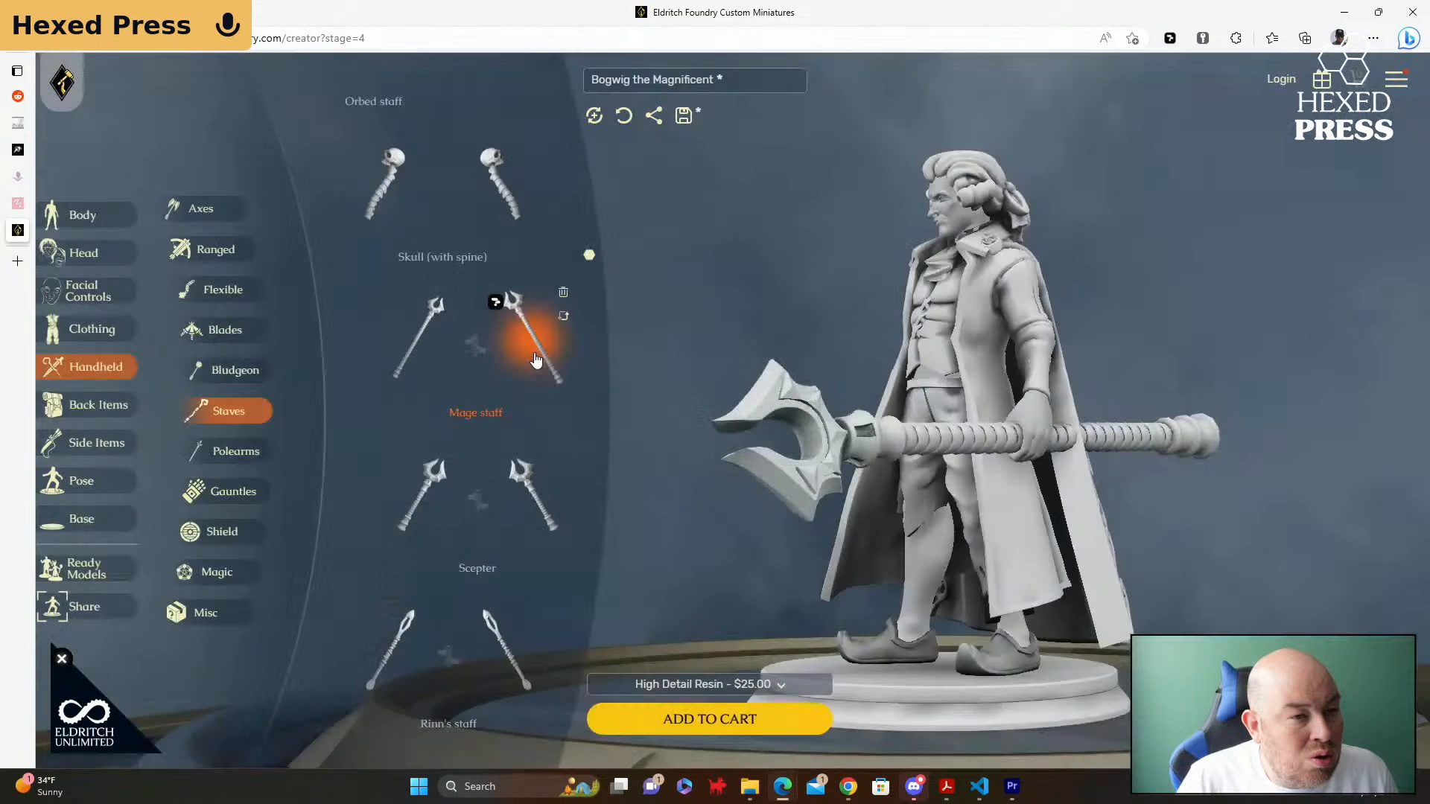
click(534, 492)
Step: Compare Rinn's staff with the Wizard's cane in the miniature's left hand, ending on the cane
scroll(523, 507, down, 3)
click(533, 446)
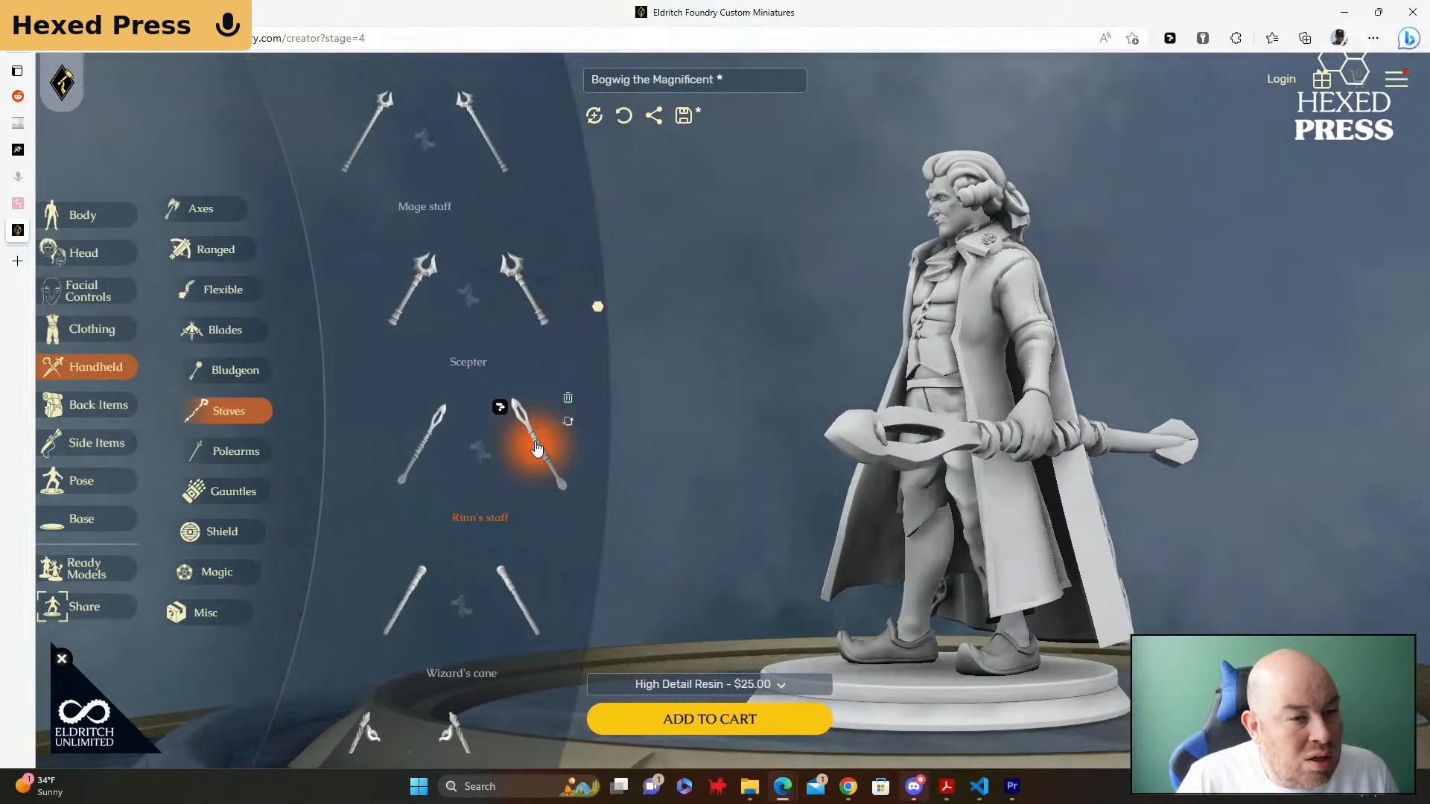
click(505, 578)
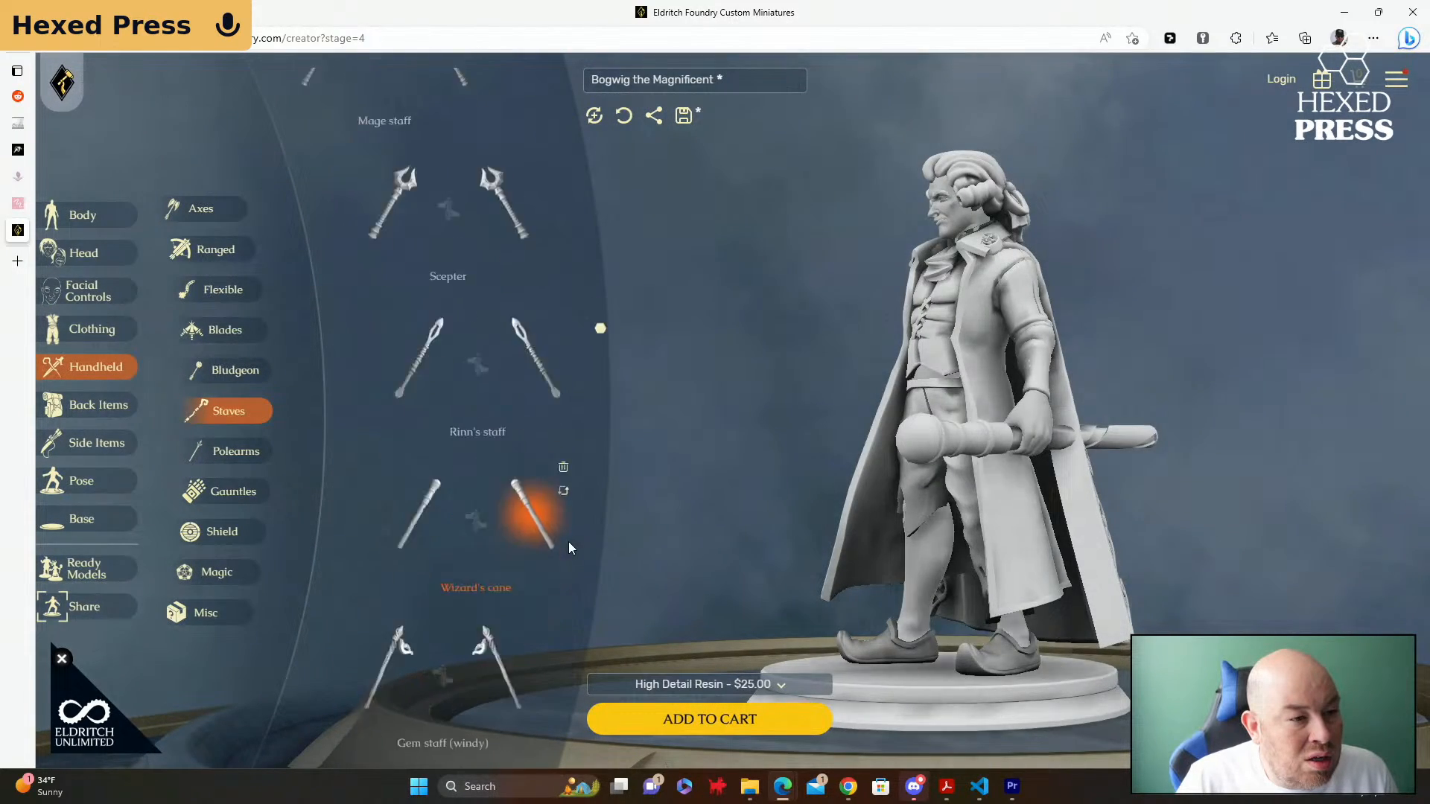
Step: Swap the Wizard's cane in the left hand for the Gem staff
scroll(569, 543, down, 3)
scroll(569, 543, down, 2)
click(537, 514)
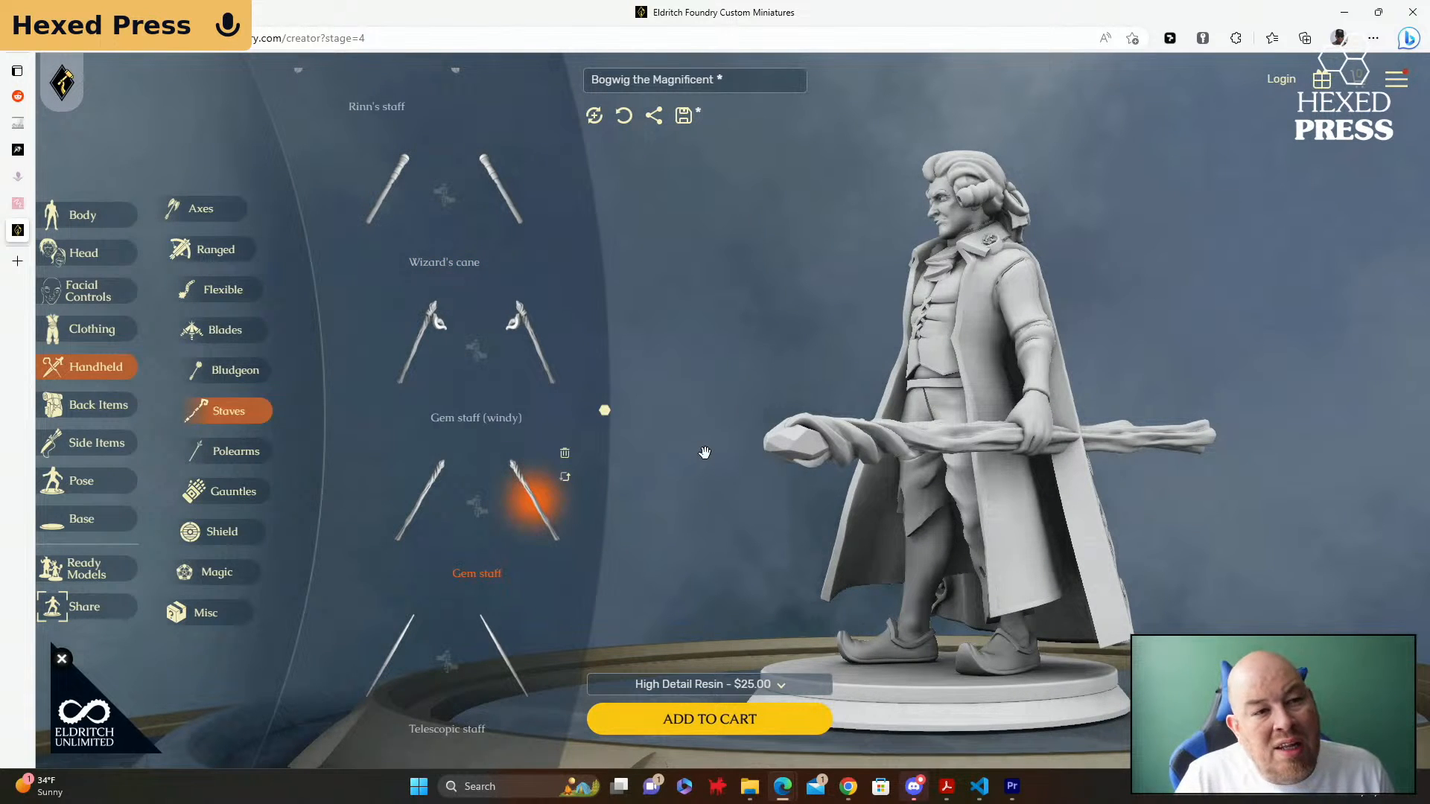
Step: Find the Druidic staff among the staves and put it in the miniature's left hand
scroll(549, 428, down, 3)
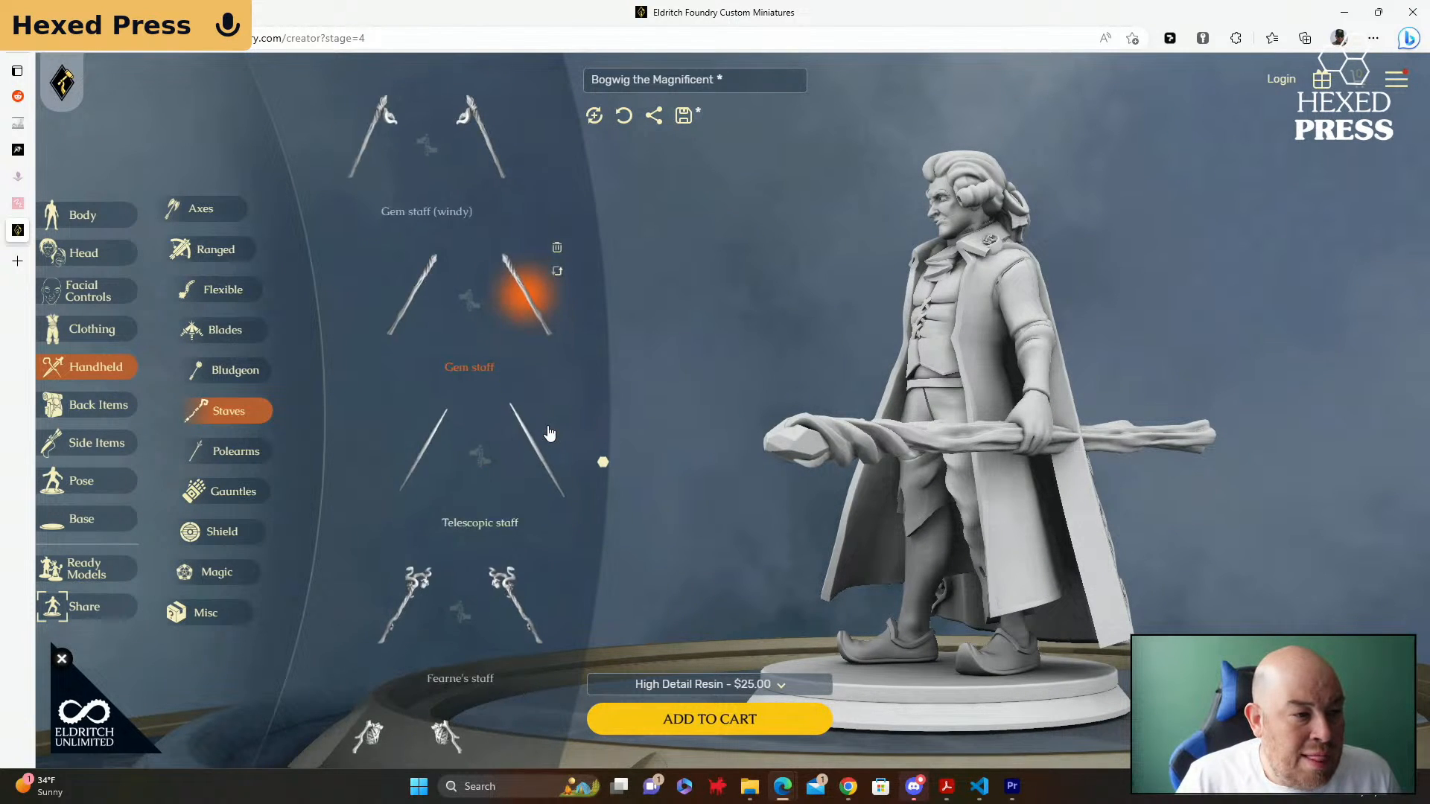
scroll(549, 432, down, 3)
scroll(549, 436, down, 3)
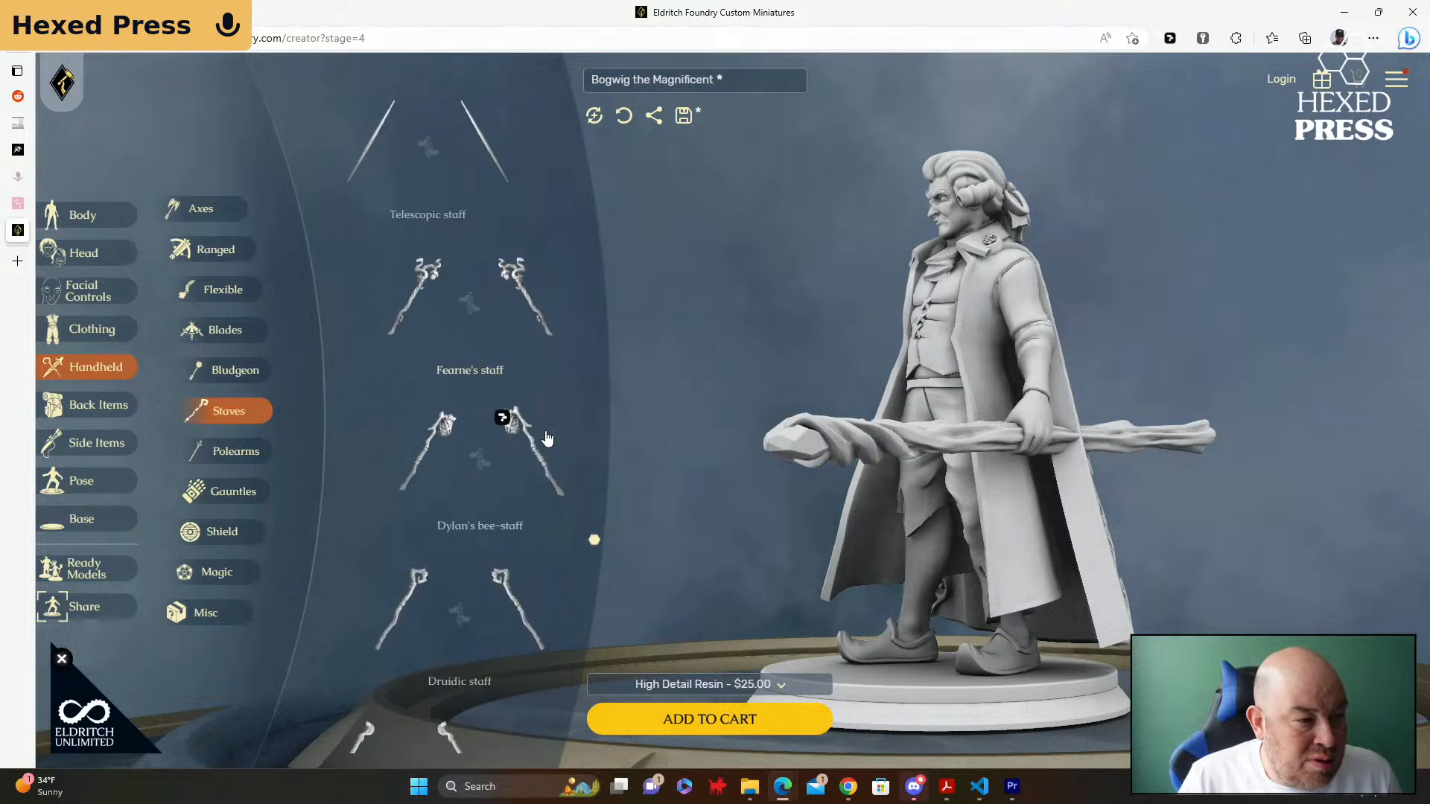
click(538, 514)
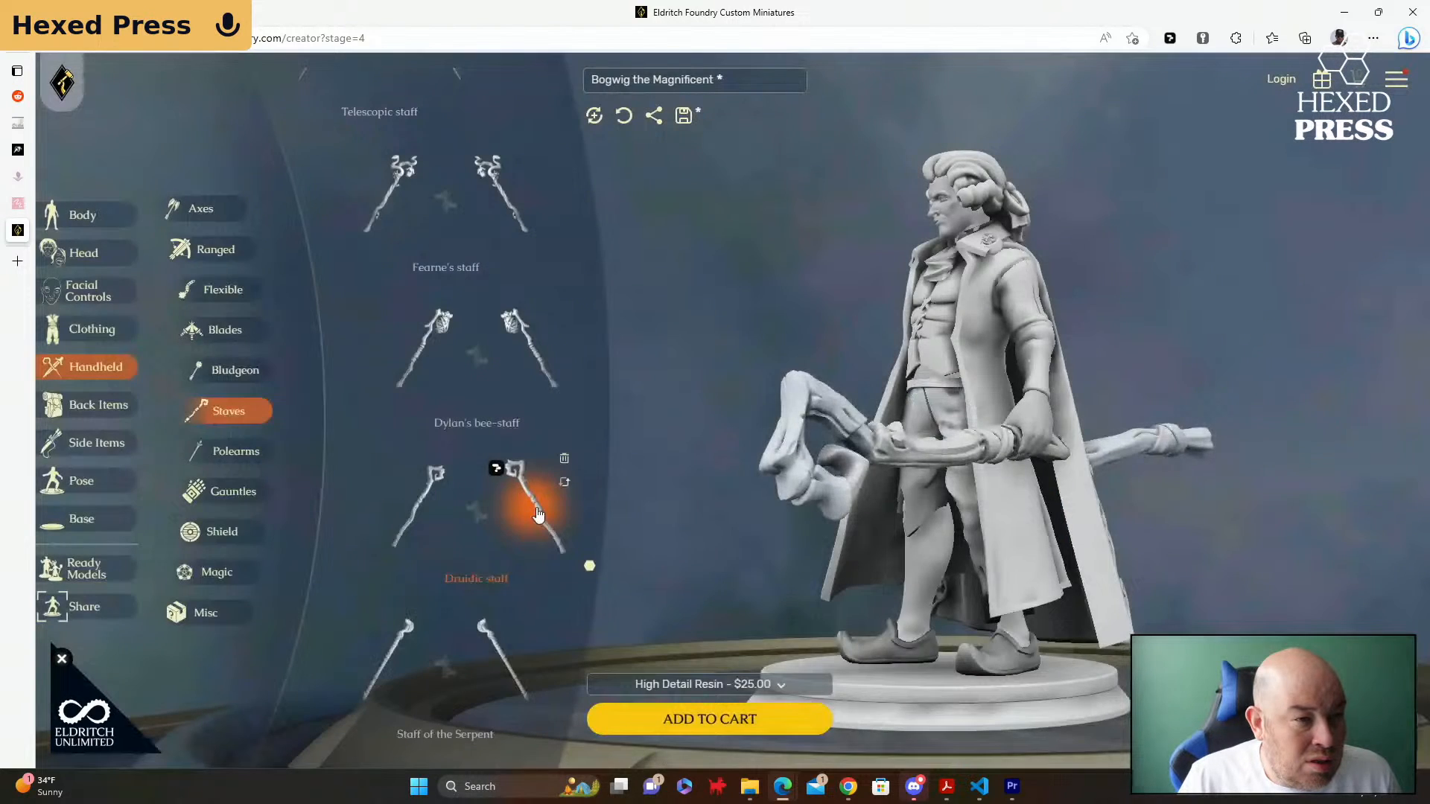
Step: Look further through the staves and try Fearne's staff in the miniature's left hand
scroll(522, 578, down, 8)
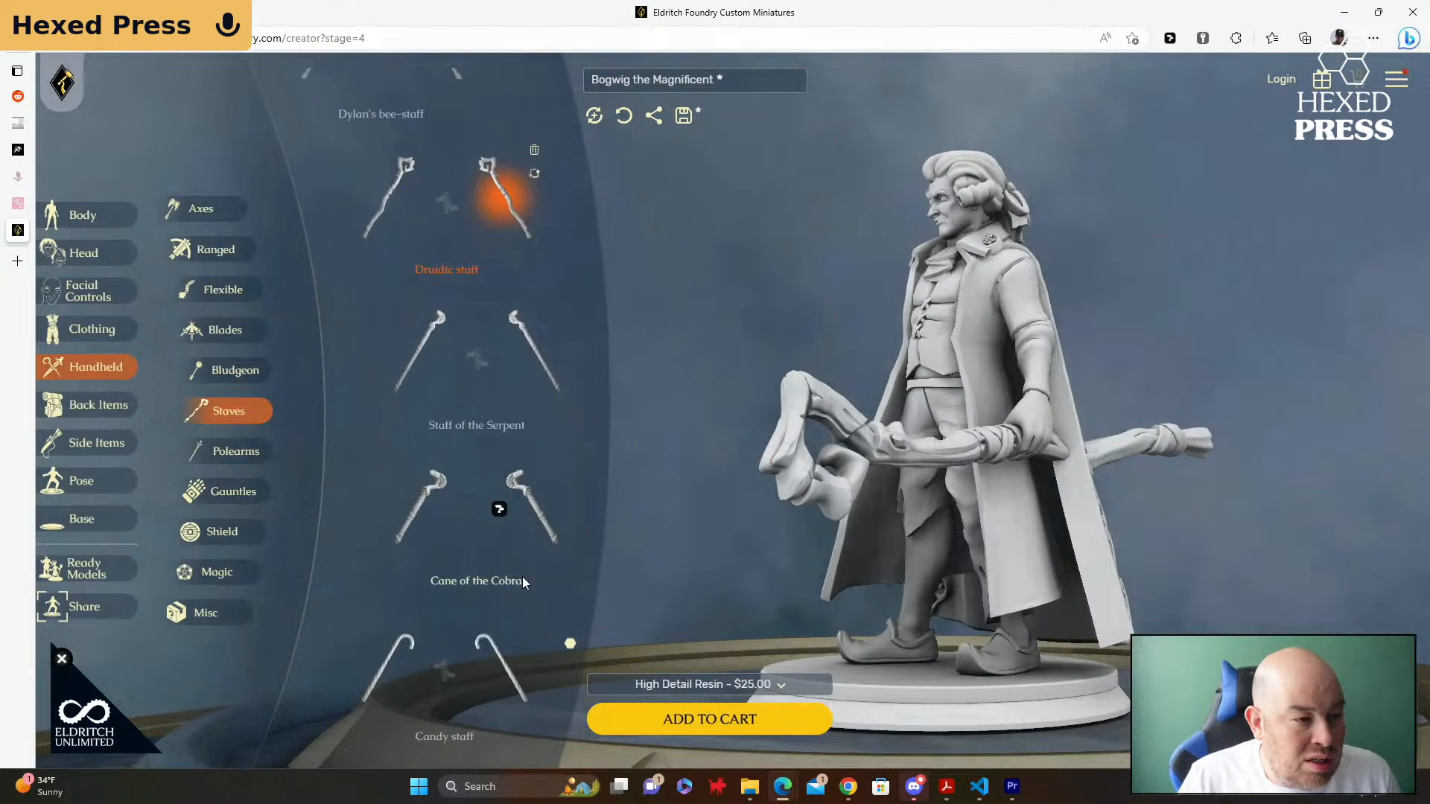
scroll(525, 585, up, 2)
scroll(524, 585, down, 2)
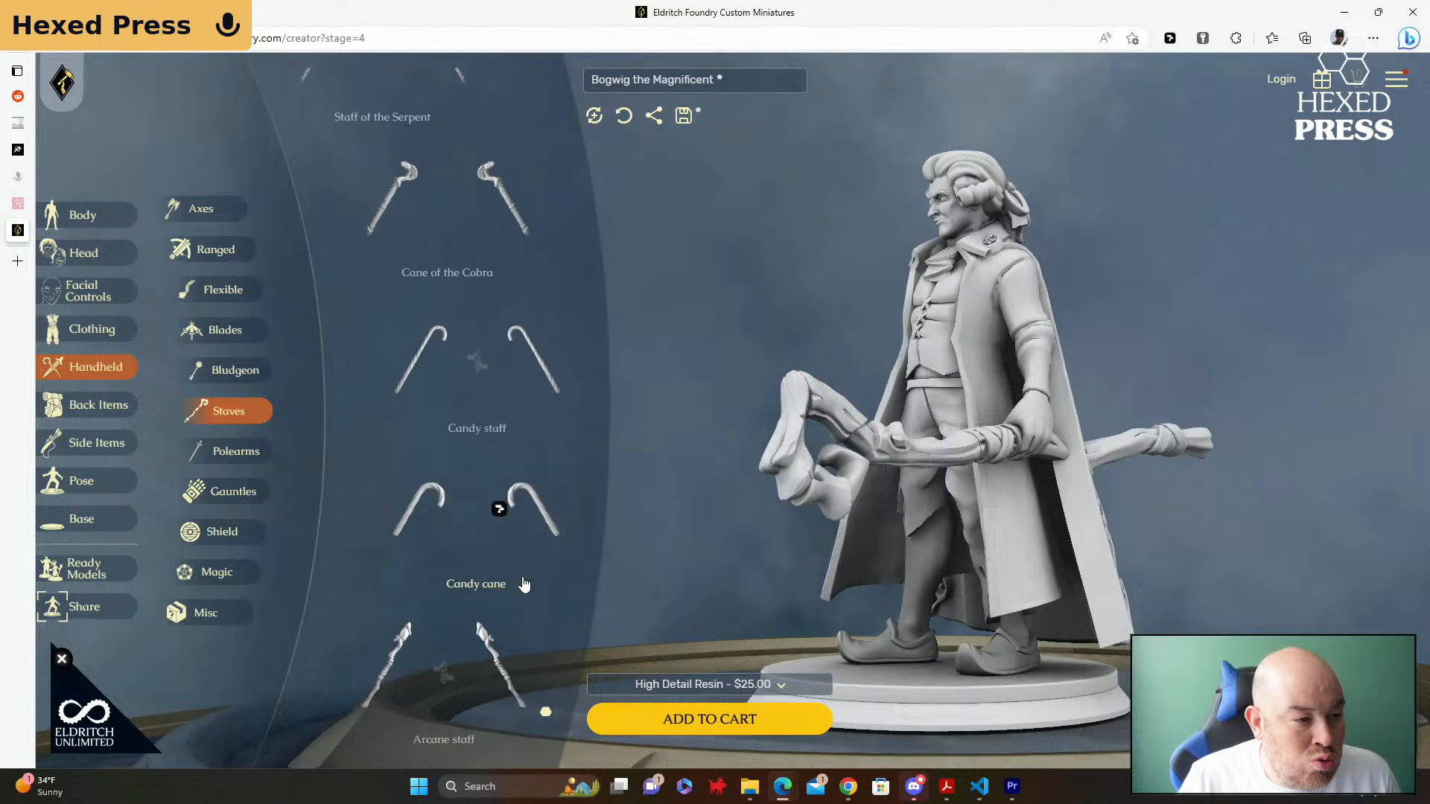
scroll(524, 585, up, 10)
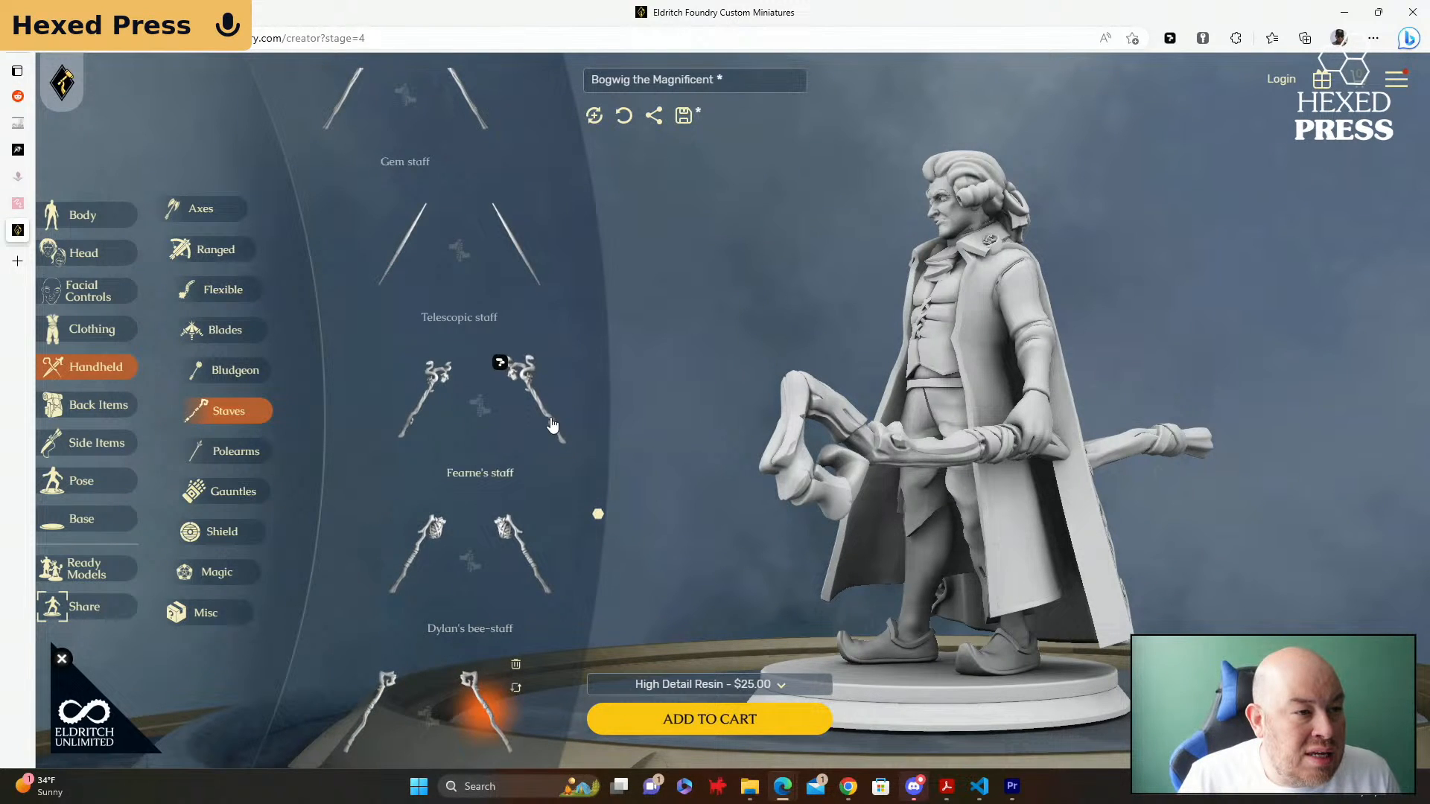
scroll(545, 439, up, 1)
click(533, 504)
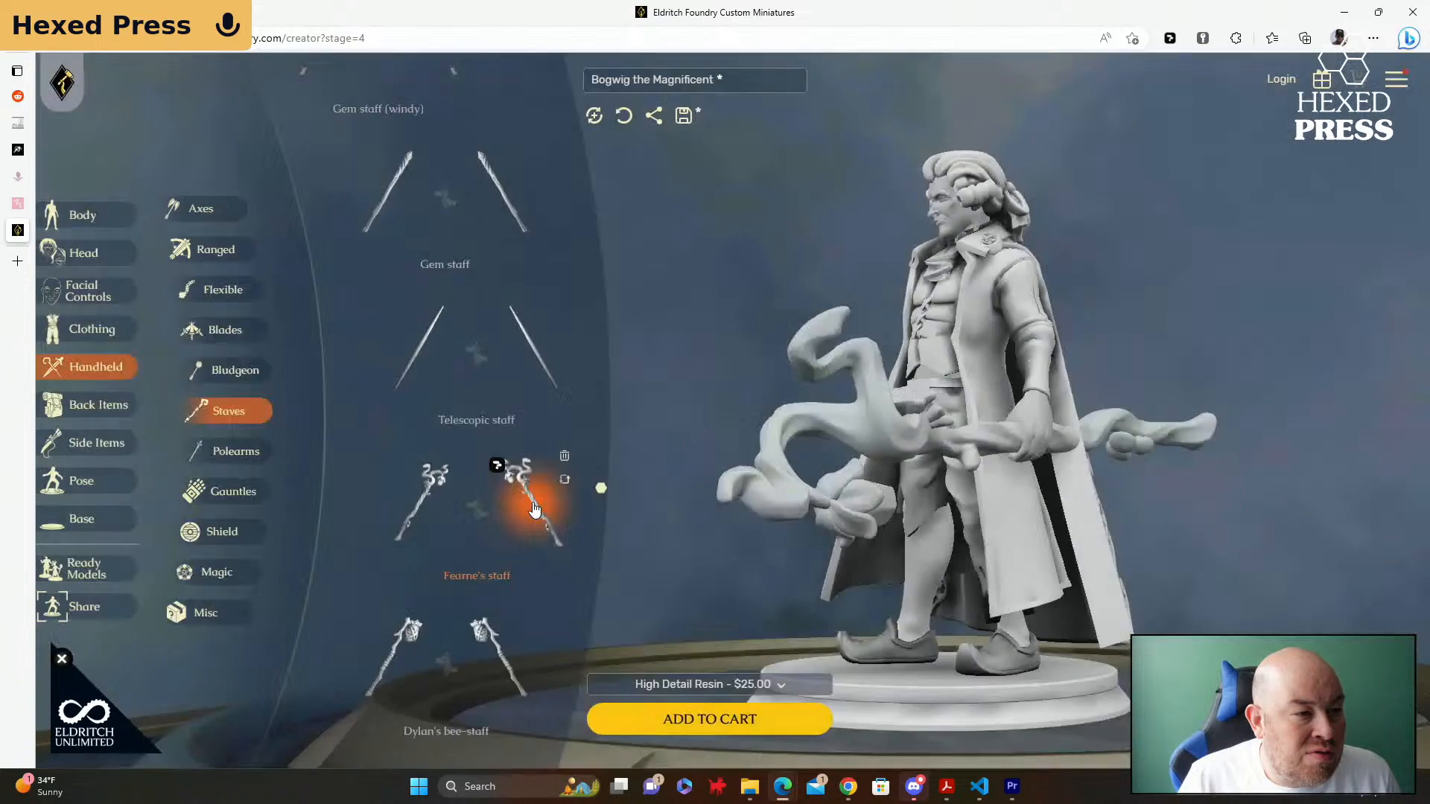
Step: Swap Fearne's staff in the miniature's left hand for the Wizard's cane
scroll(537, 488, up, 2)
scroll(535, 462, up, 2)
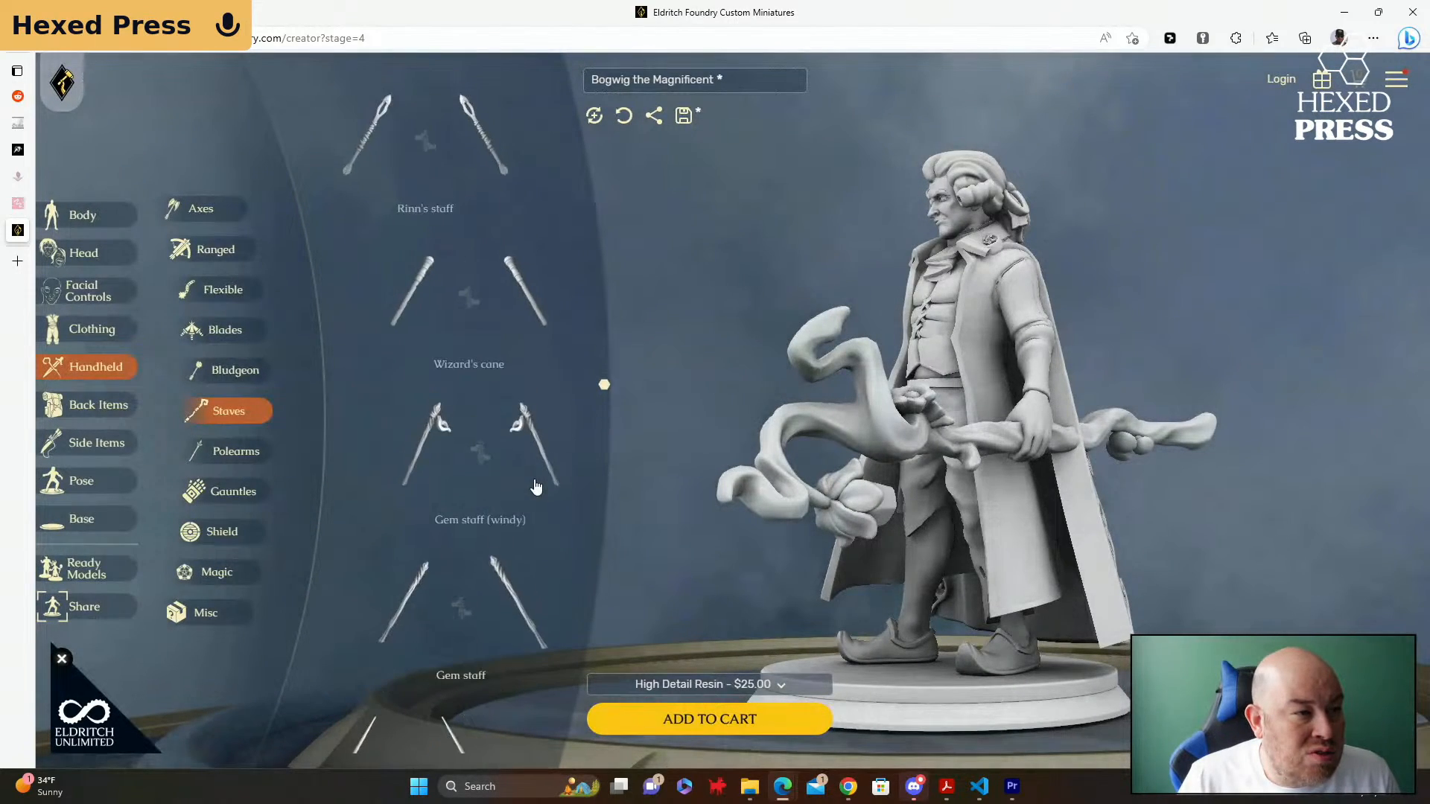
click(527, 307)
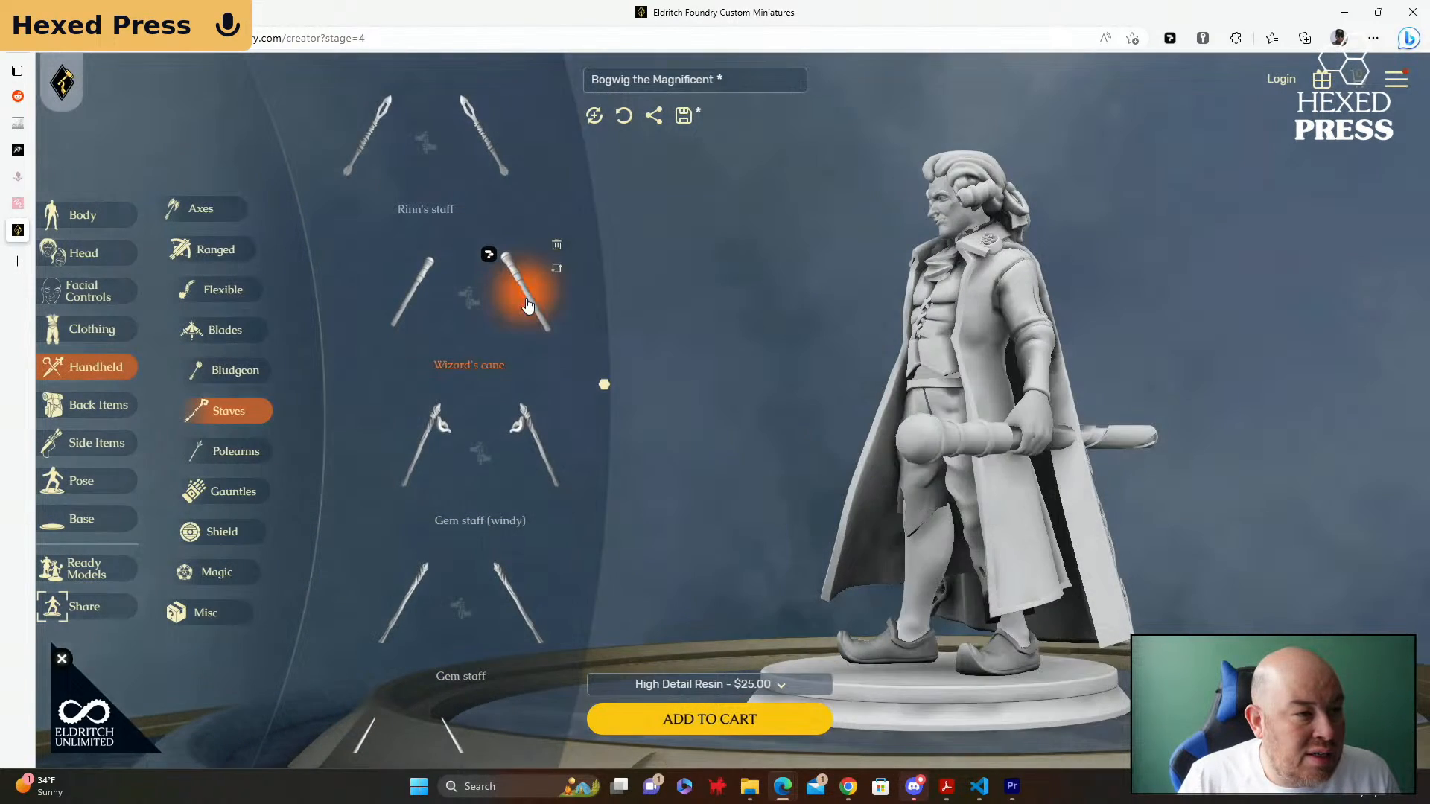
Step: Try the Wizard's cane in a double-handed grip and return it to the left hand alone
click(468, 296)
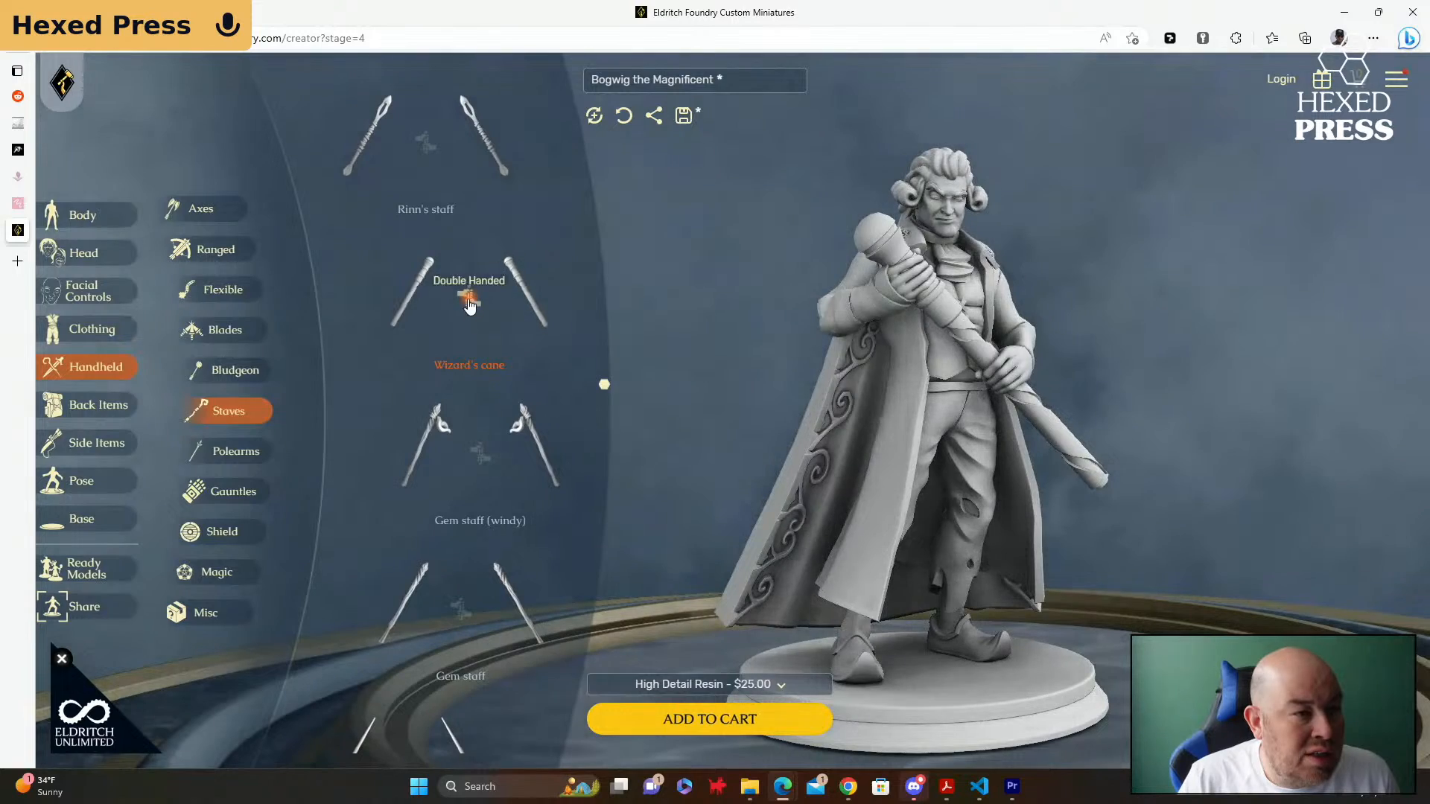
click(466, 297)
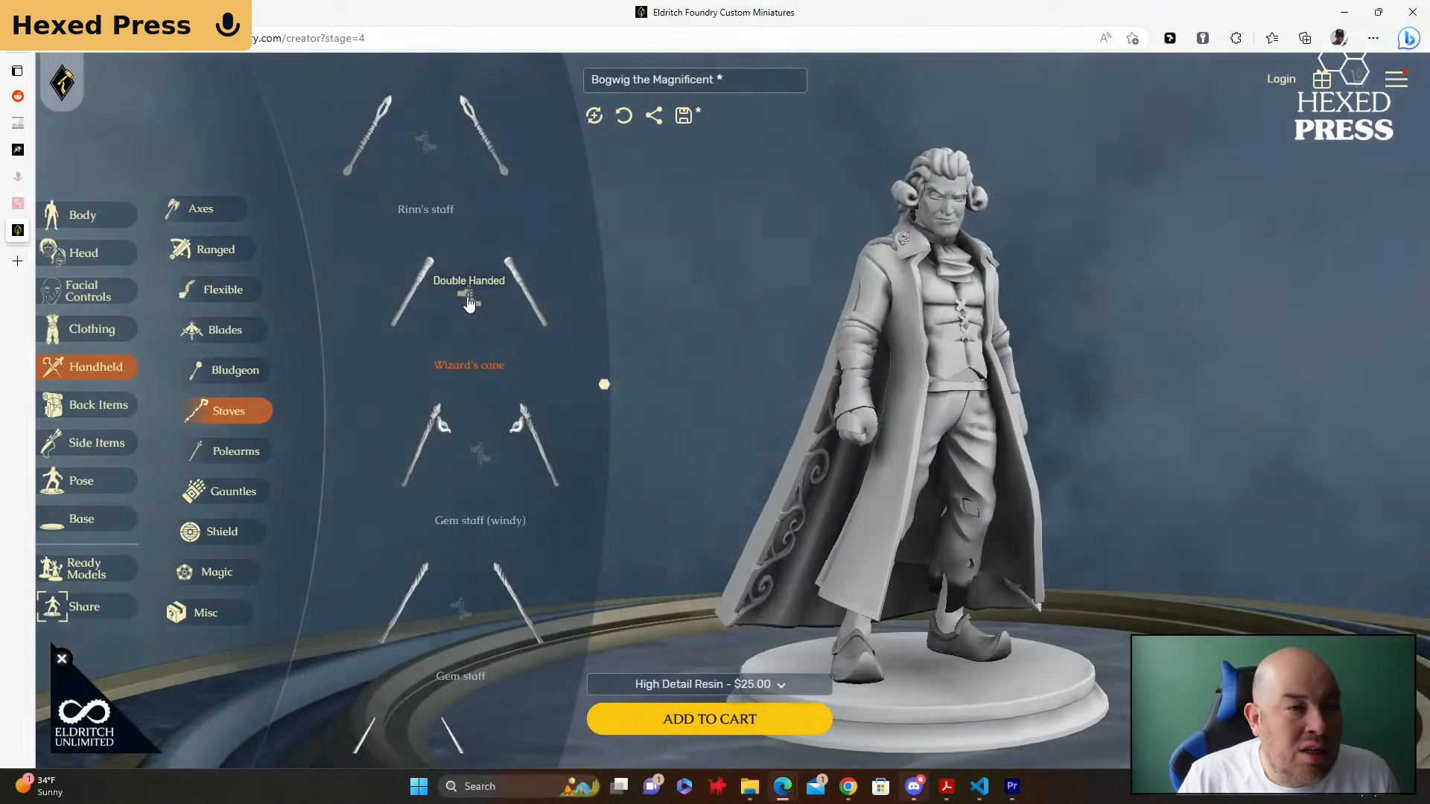
click(524, 313)
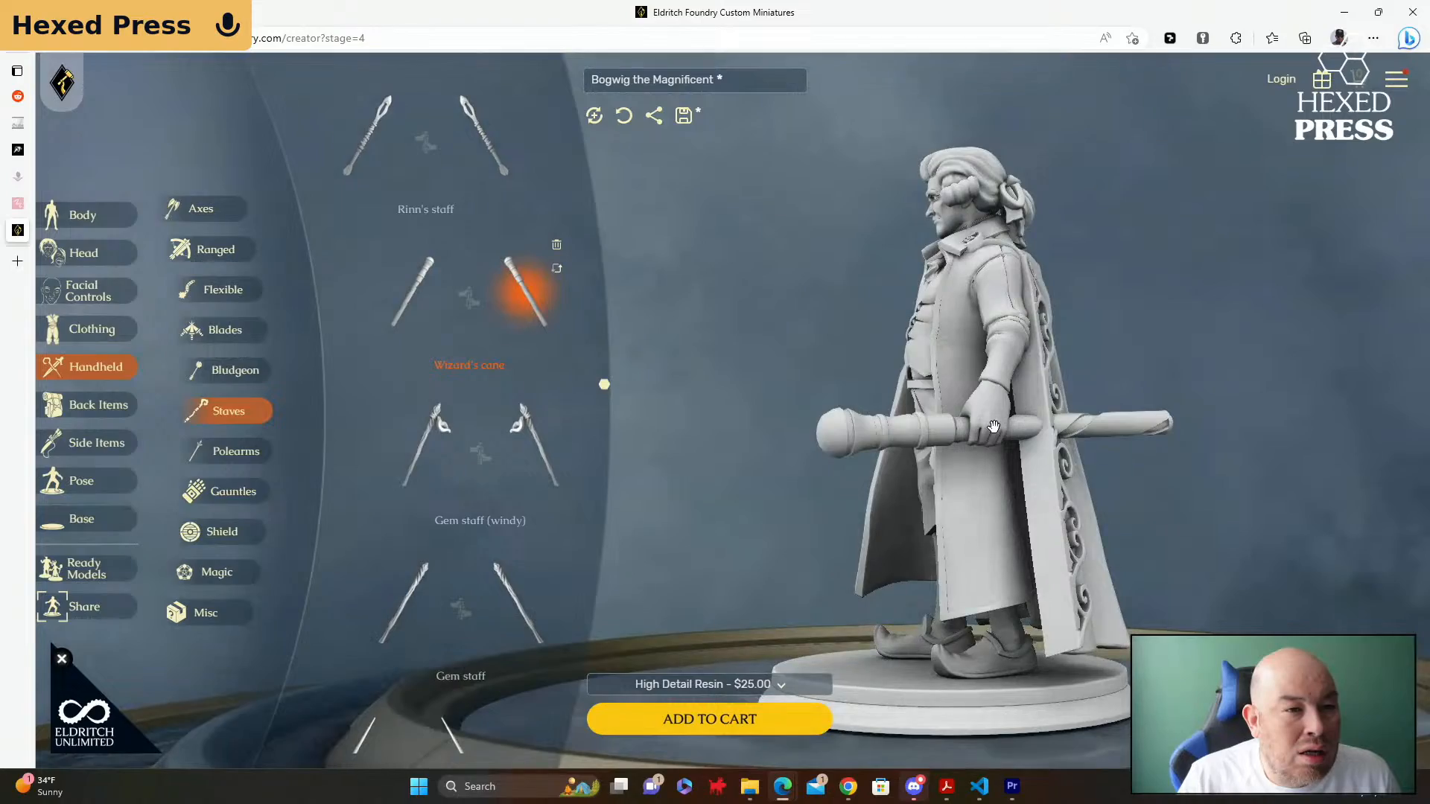
mouse_move(994, 426)
mouse_down()
mouse_move(866, 430)
mouse_move(788, 453)
mouse_move(996, 448)
mouse_up()
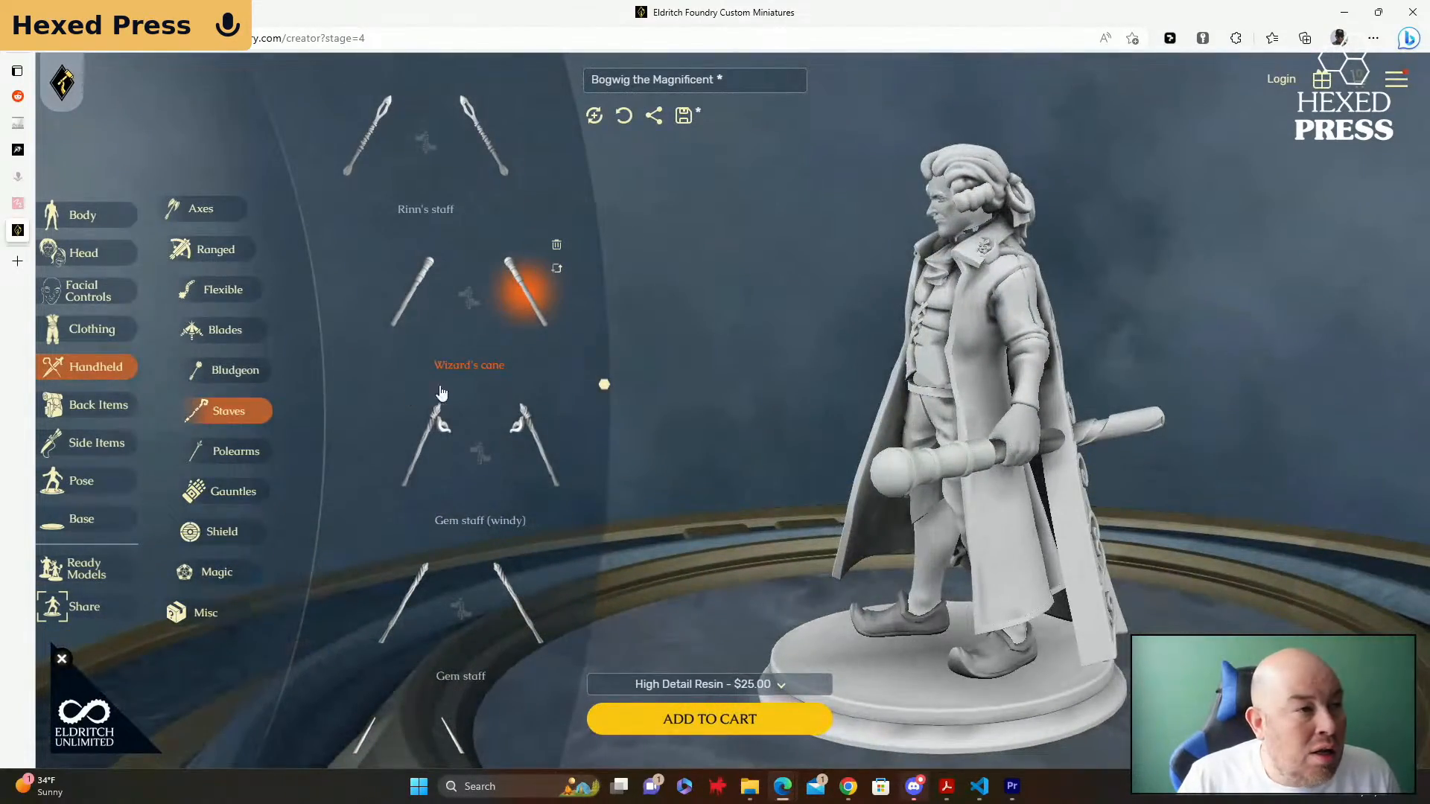
Step: Look through the other staves and the handheld magic items for an alternative to the Wizard's cane
scroll(443, 374, up, 5)
scroll(417, 282, up, 5)
scroll(418, 284, up, 5)
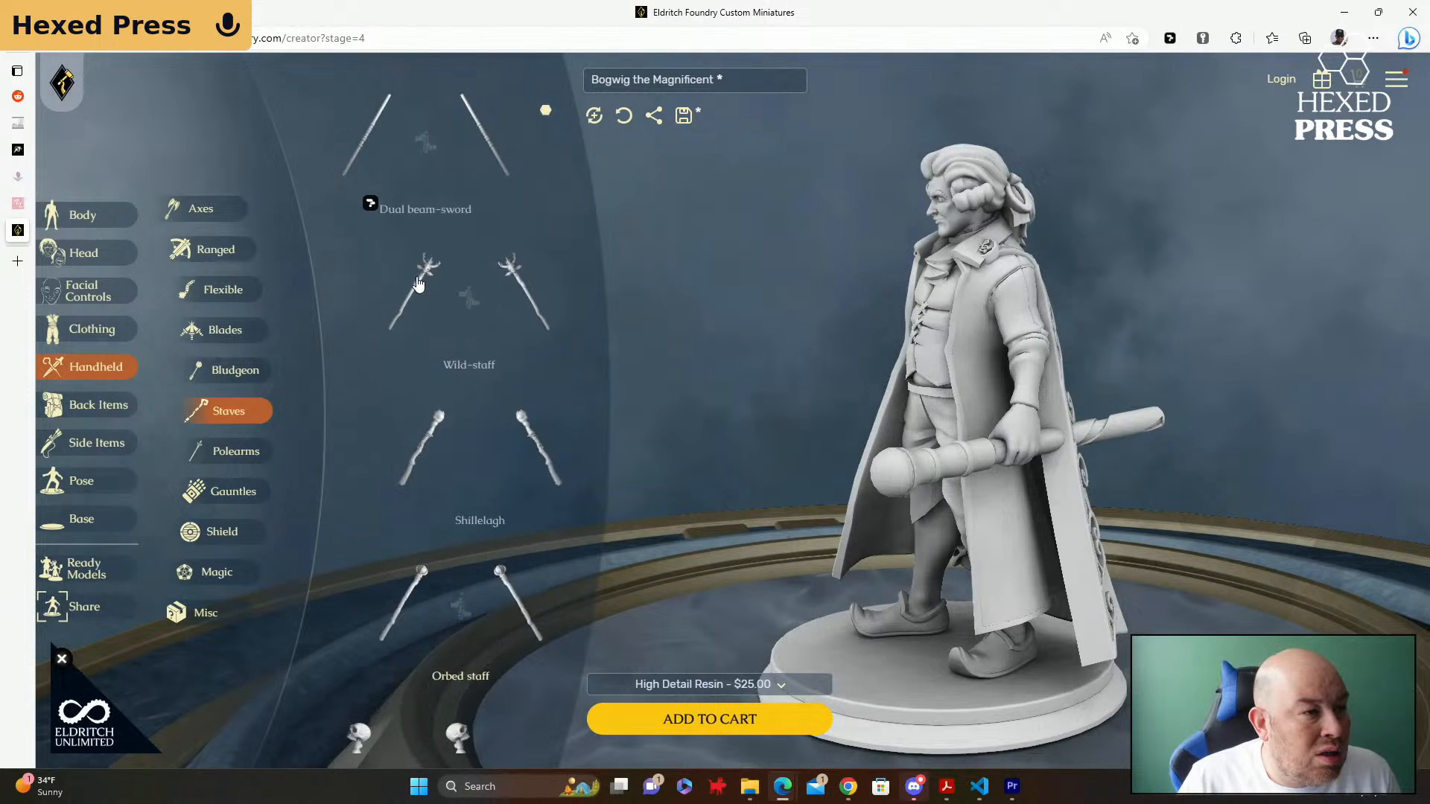
click(220, 574)
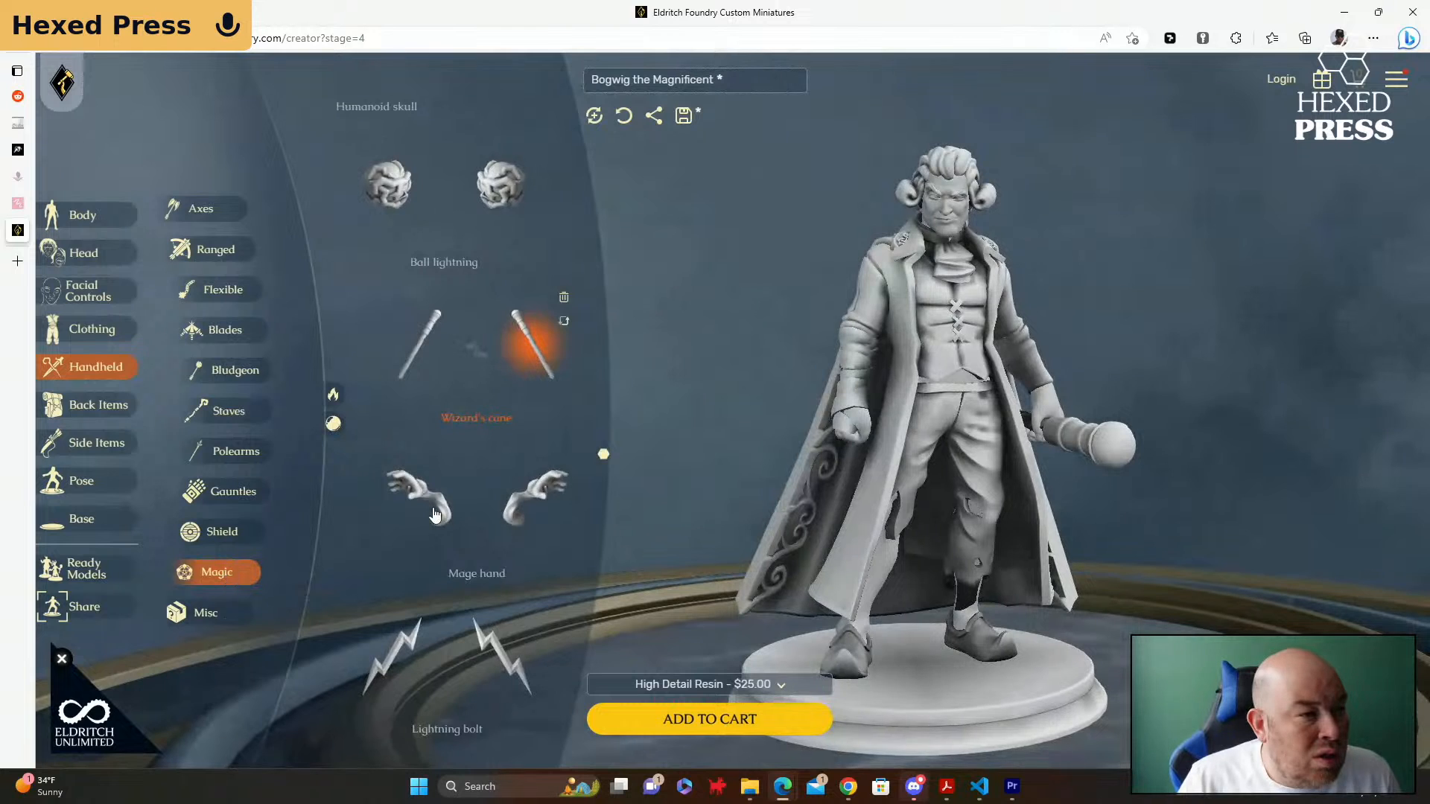
scroll(509, 459, down, 3)
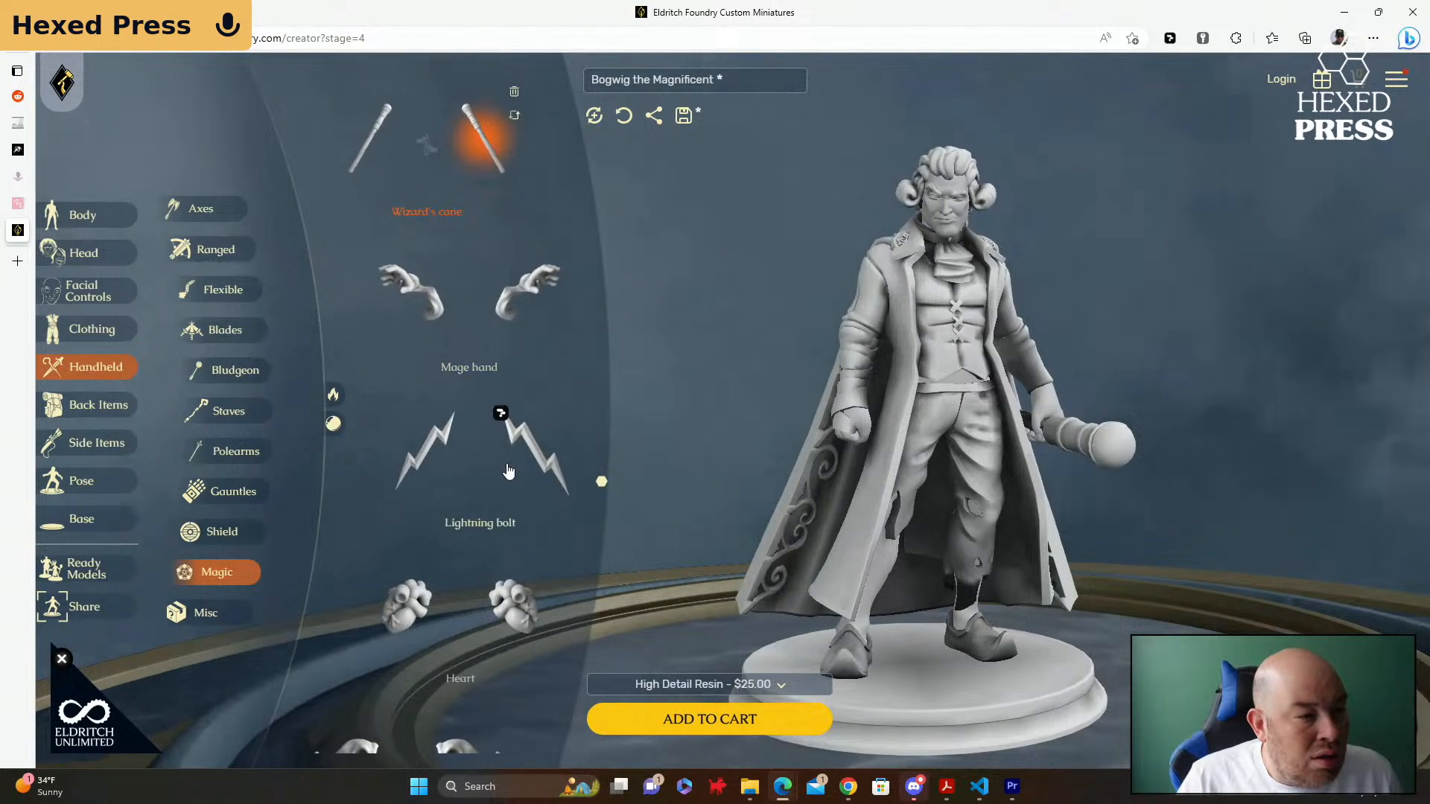
scroll(509, 474, down, 2)
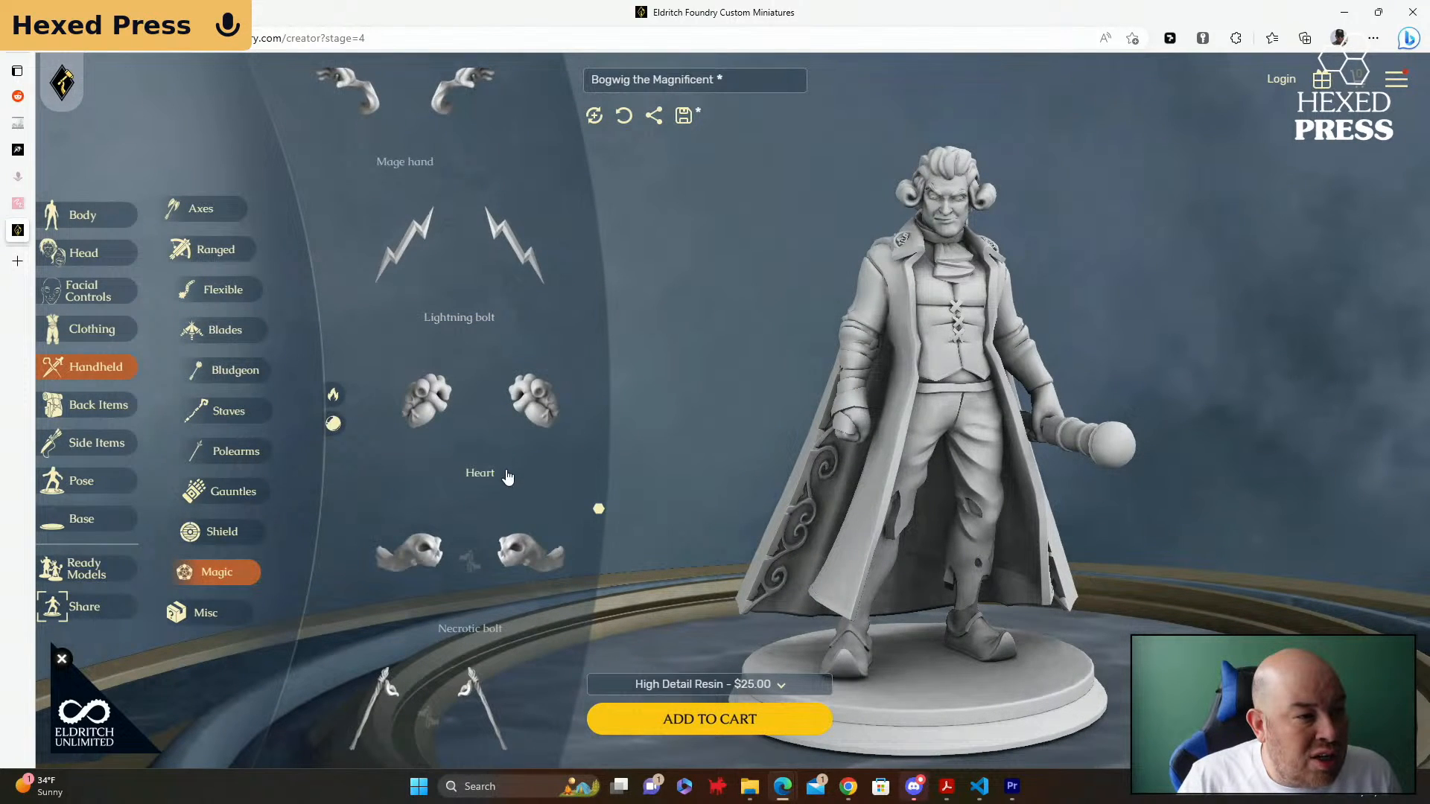
scroll(507, 479, down, 3)
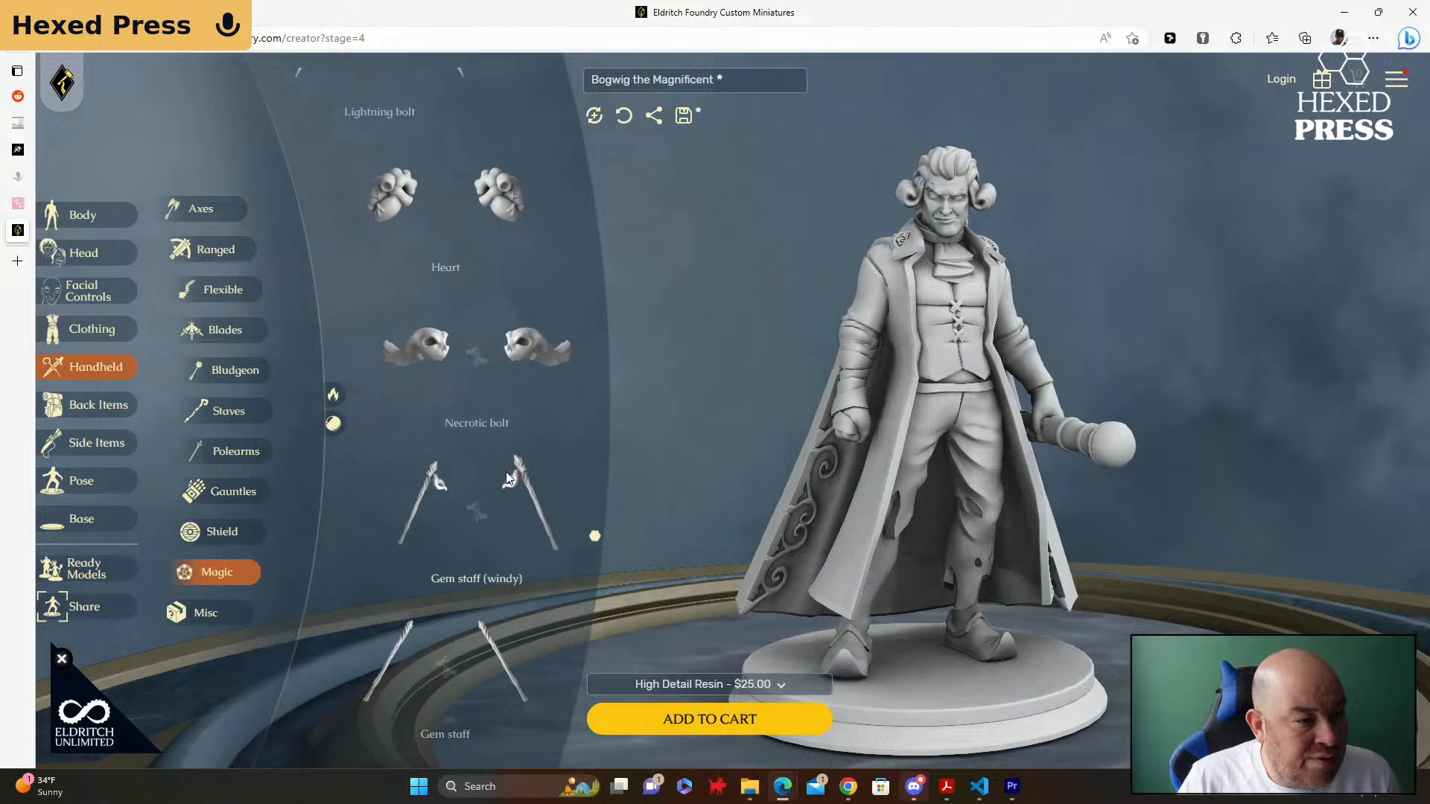
scroll(507, 479, down, 3)
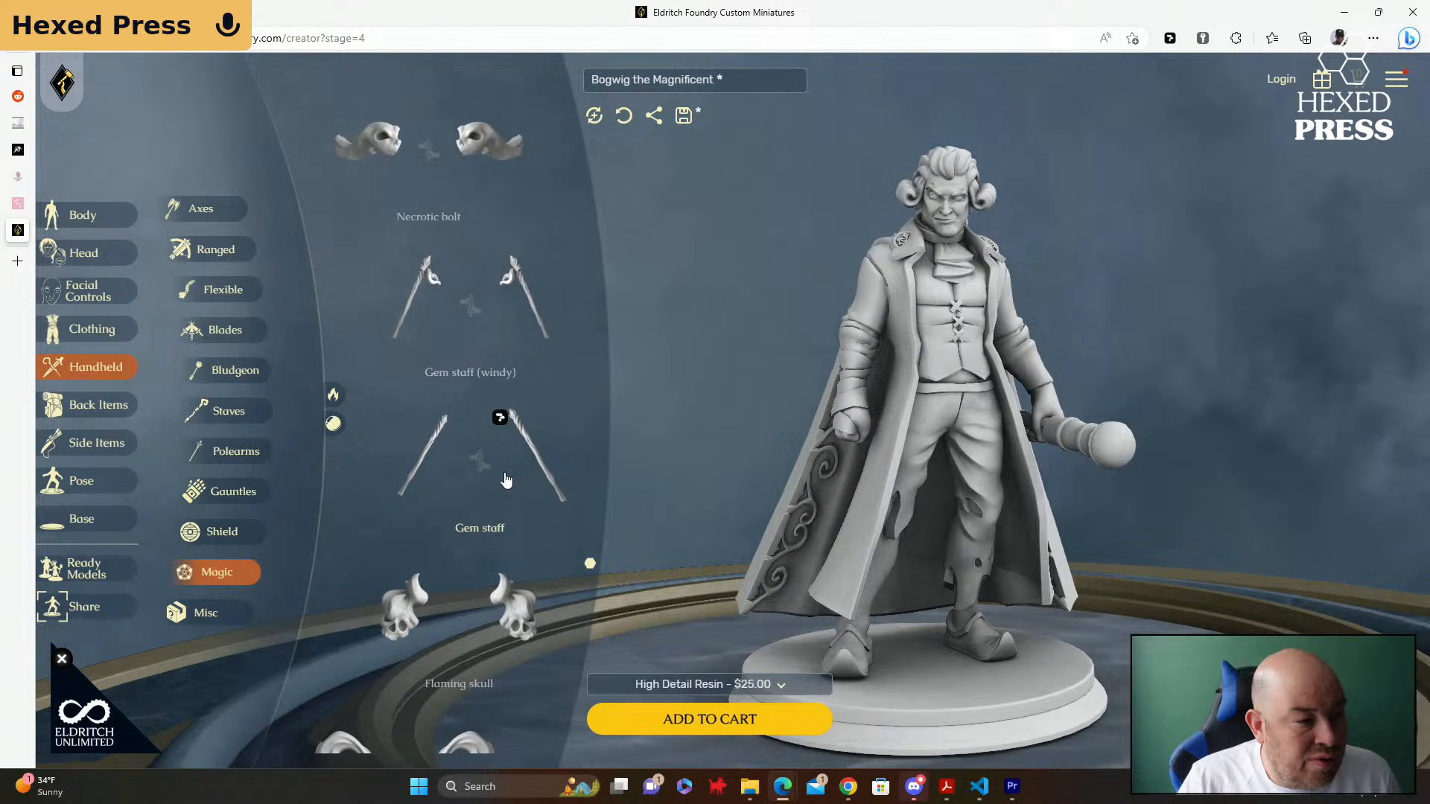
scroll(505, 479, down, 15)
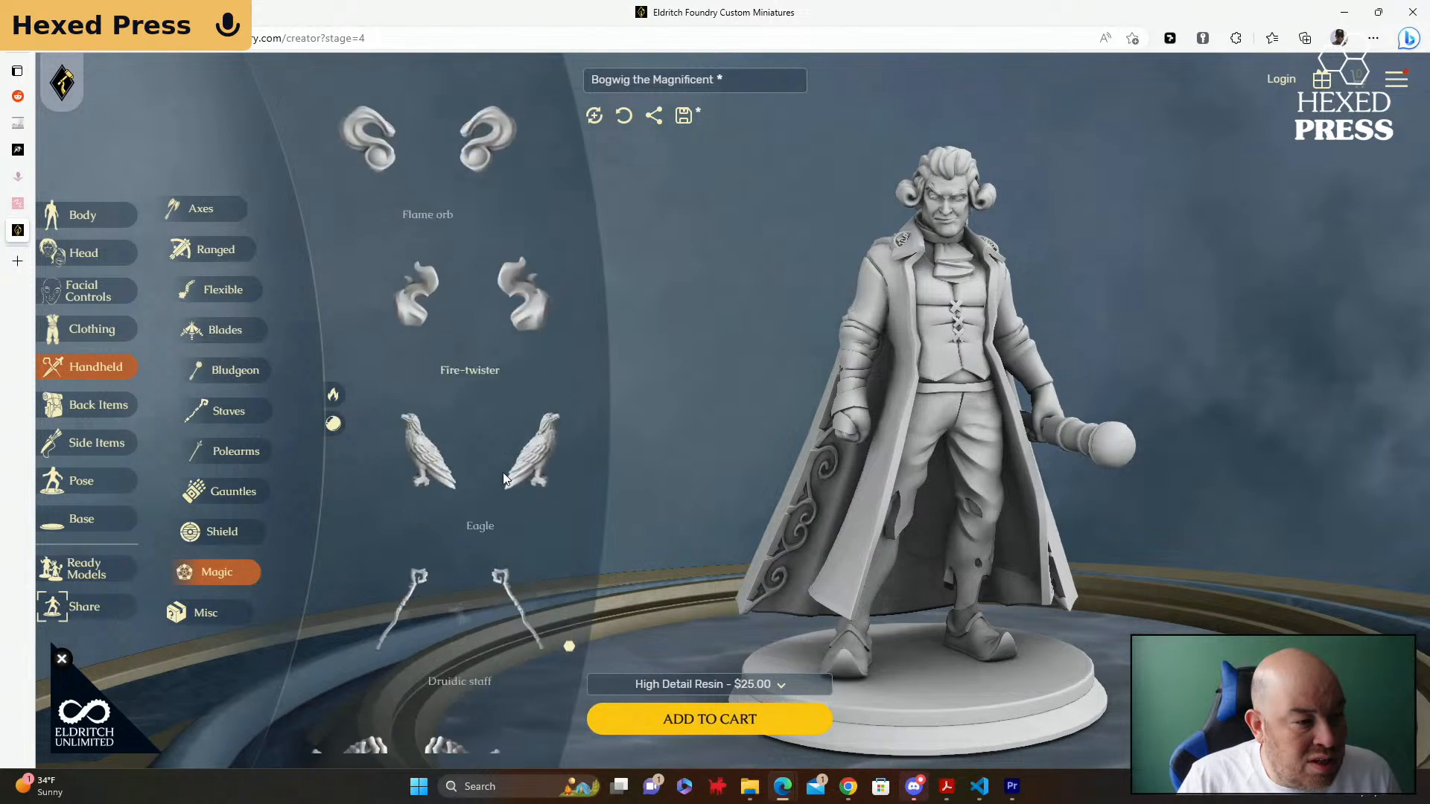
scroll(503, 479, down, 4)
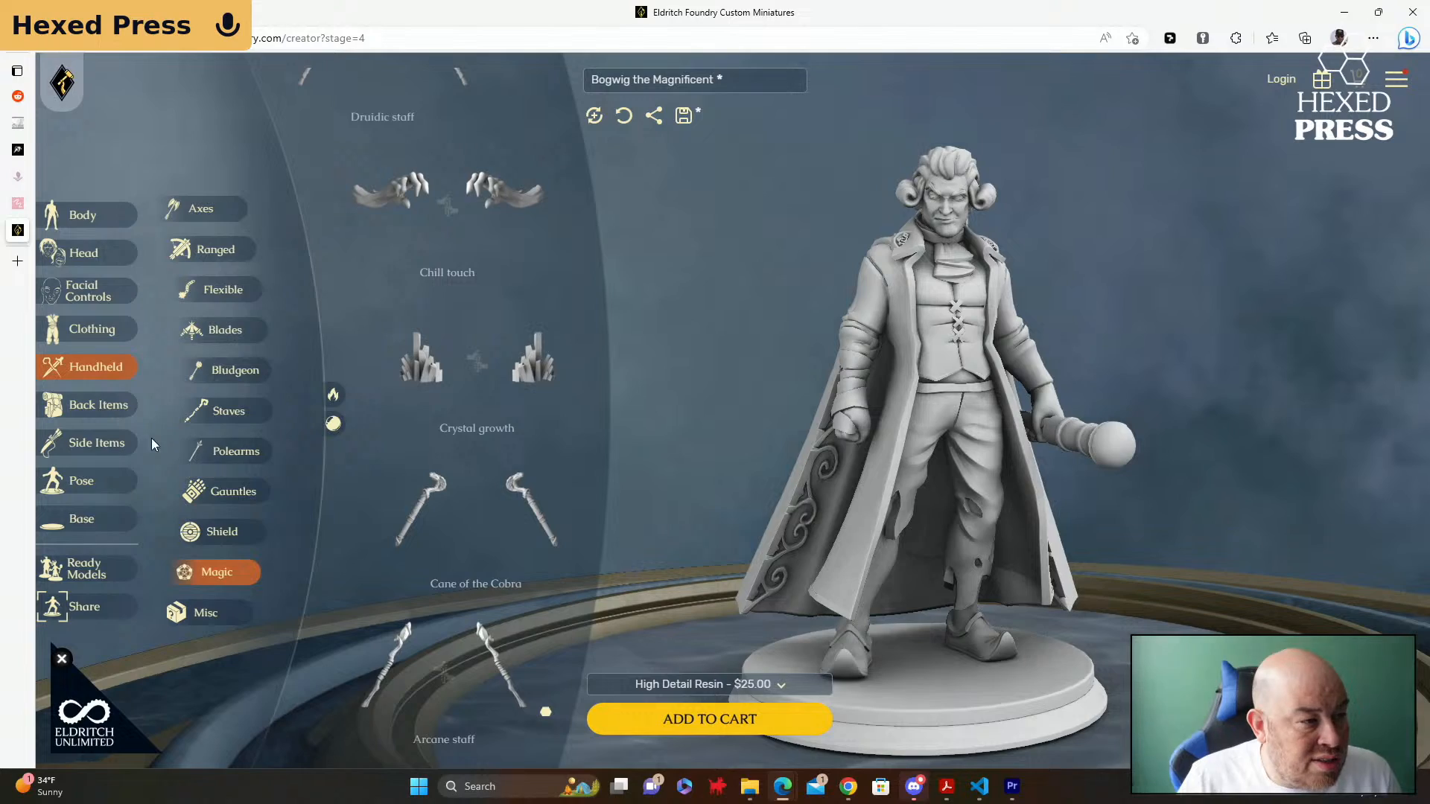
Step: Examine the available back items, covering musical instruments, containers, miscellaneous packs, weapons and shields
click(98, 404)
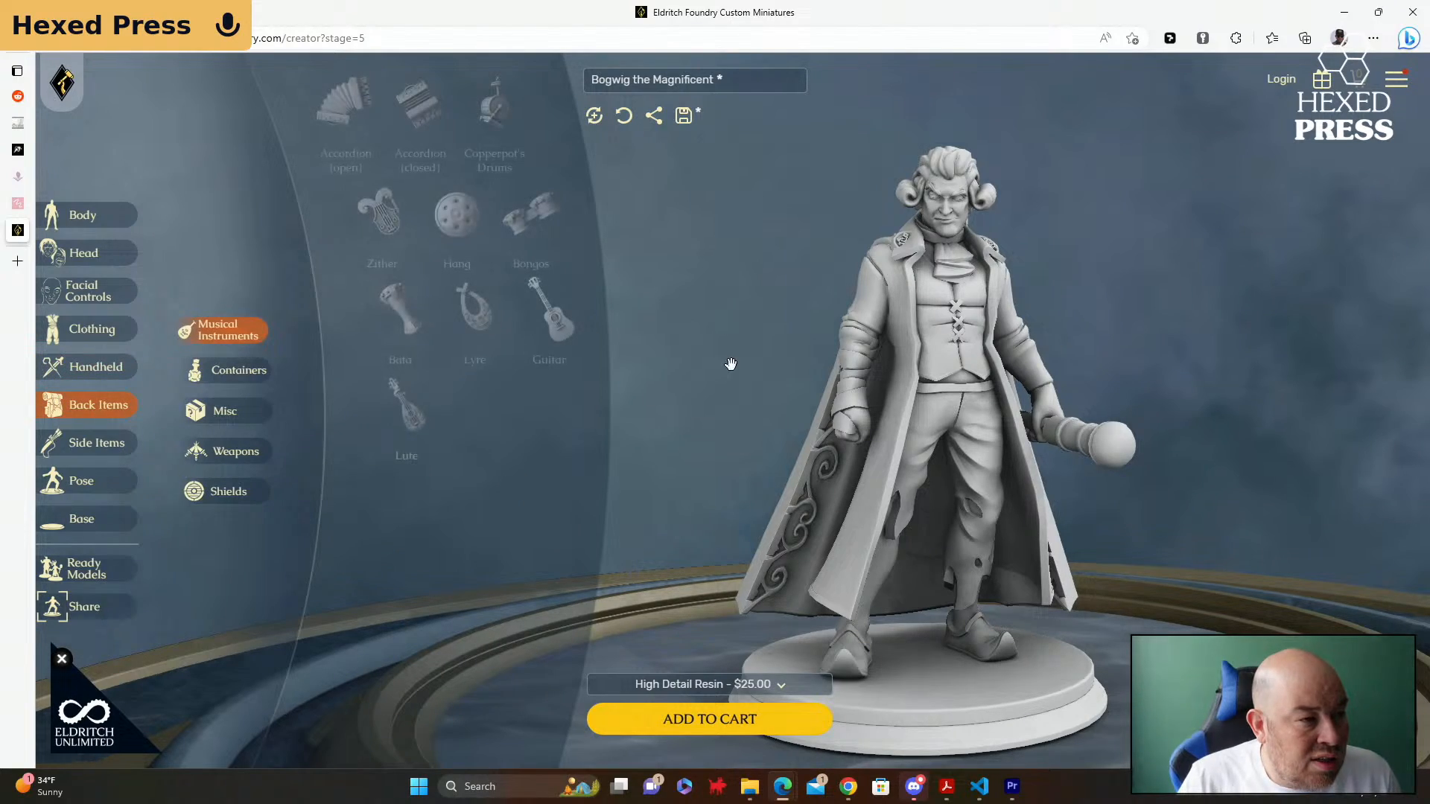
drag(768, 365, 771, 328)
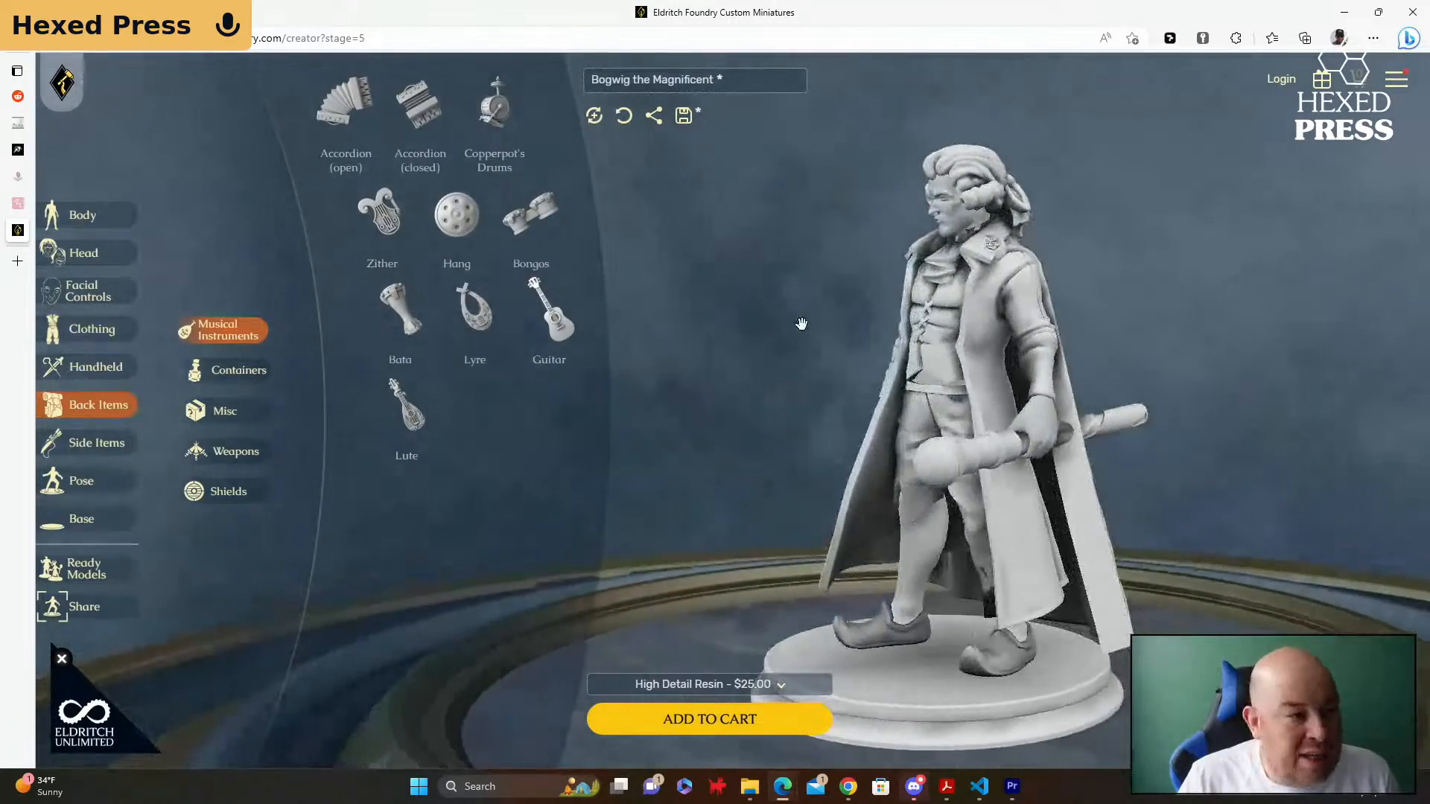
click(249, 381)
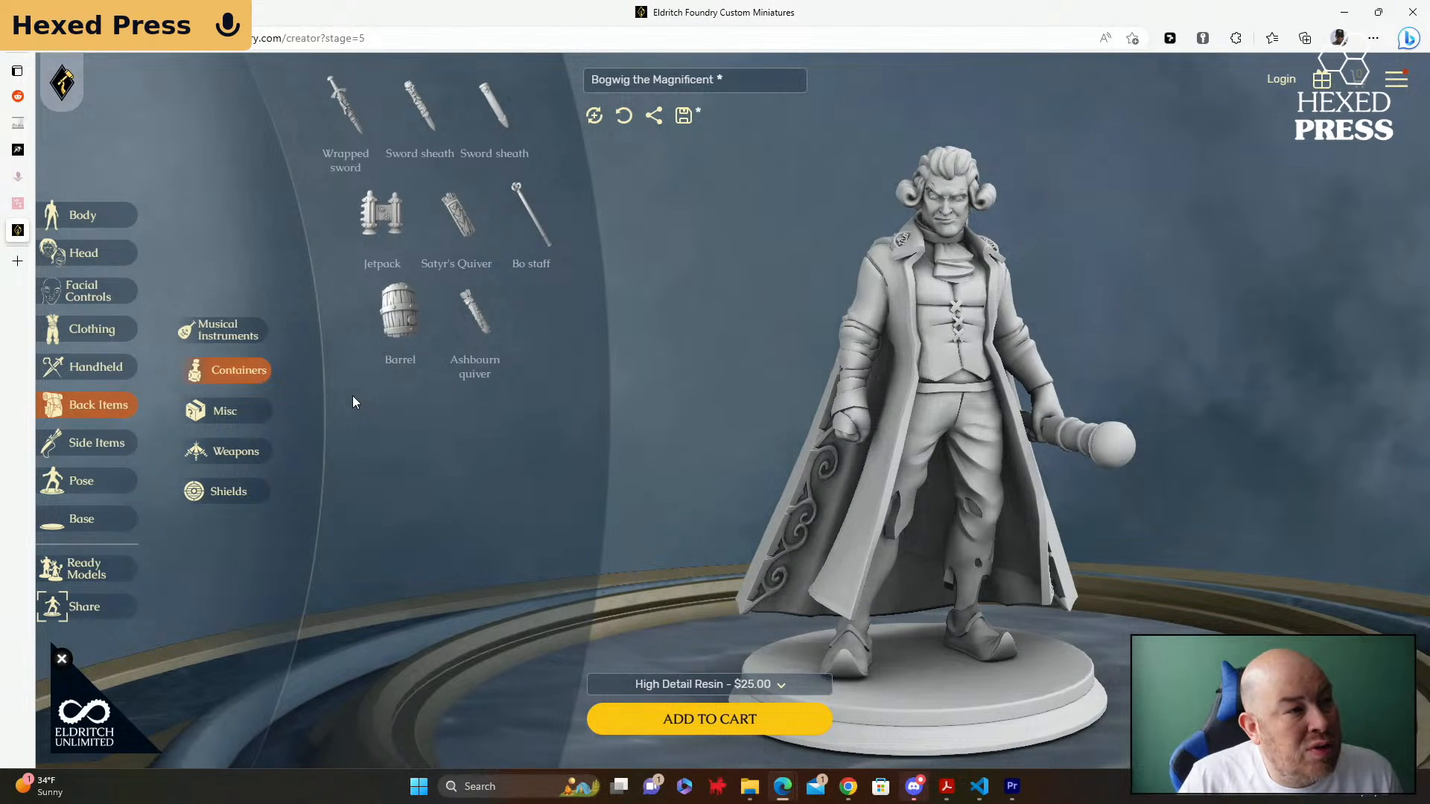
click(236, 415)
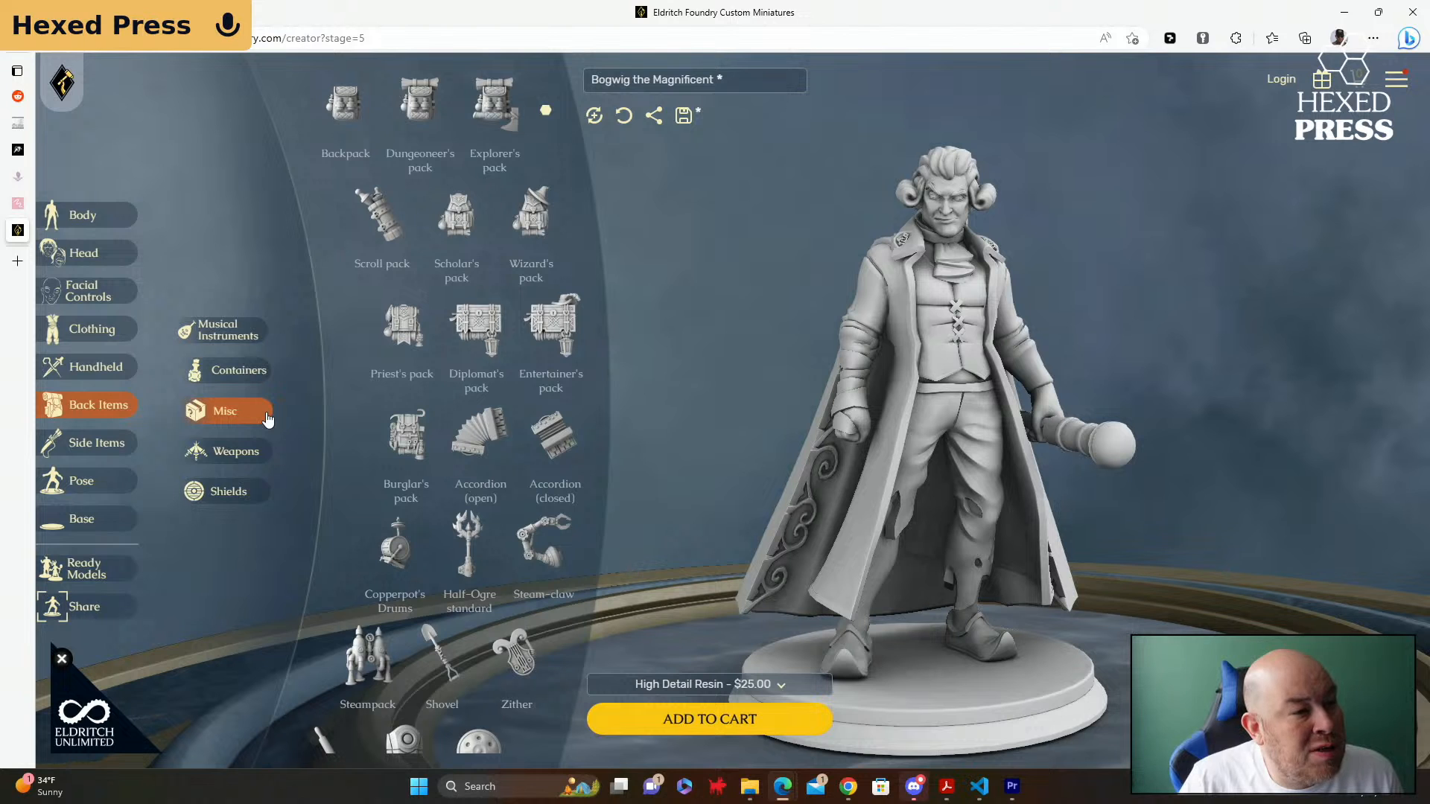
scroll(390, 406, down, 2)
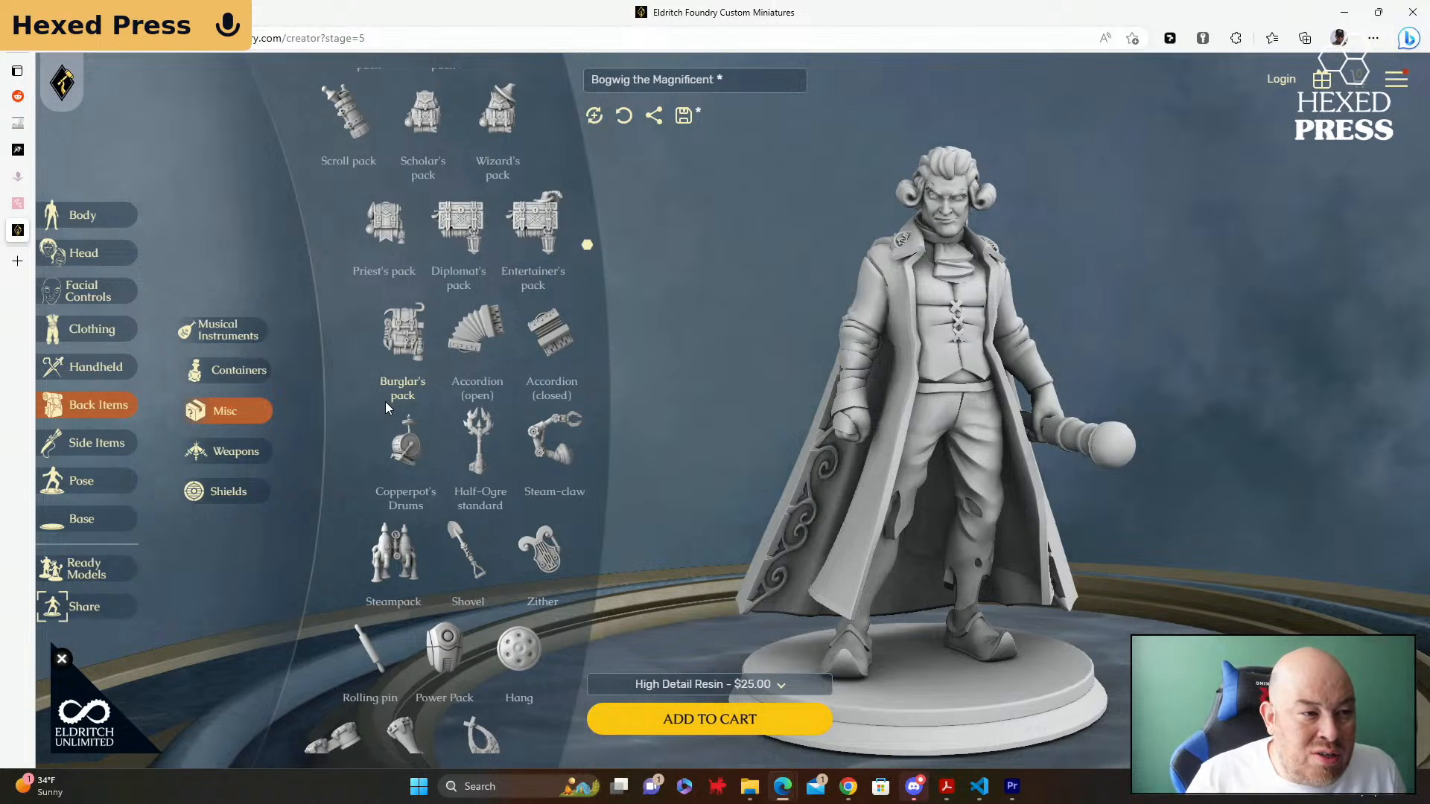
scroll(386, 403, down, 4)
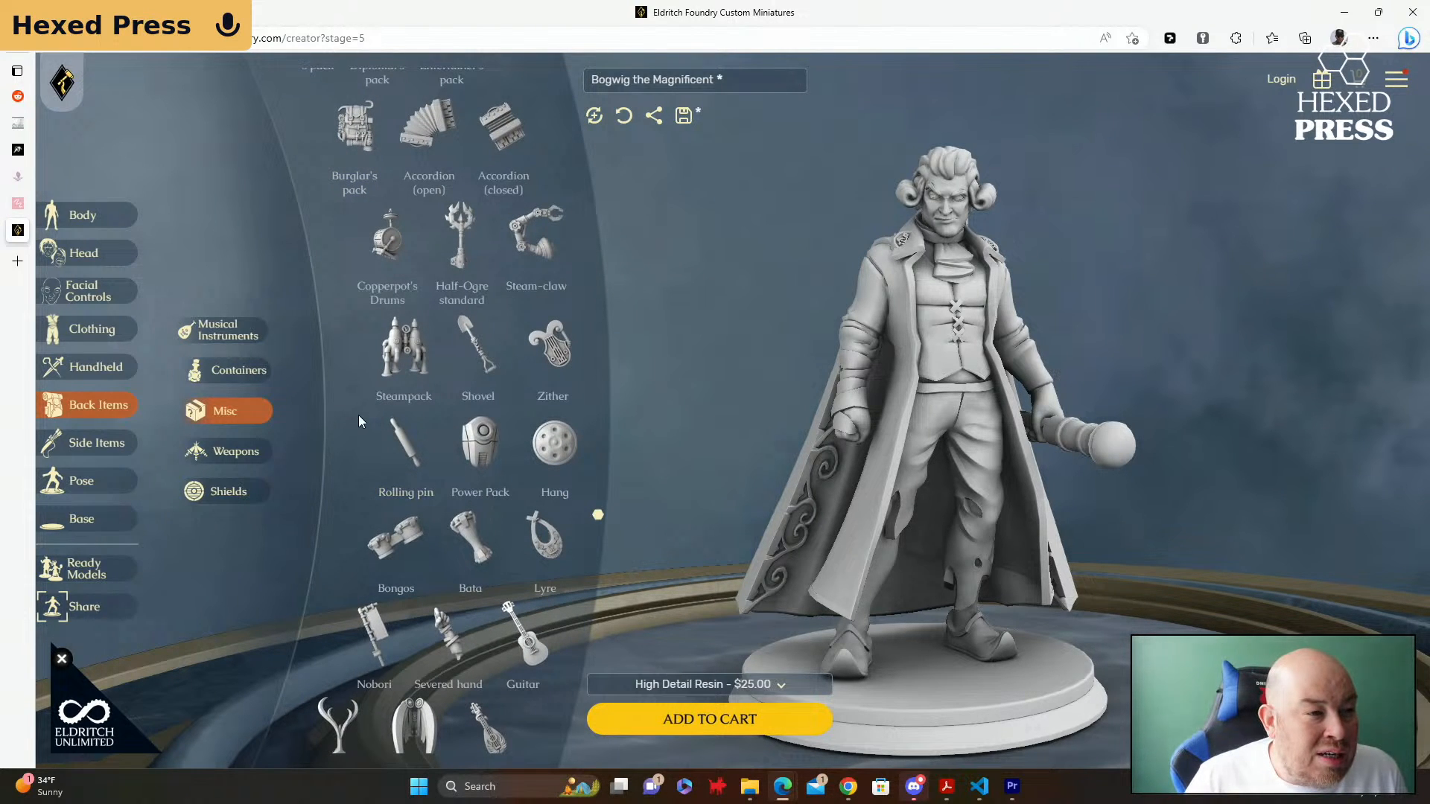
scroll(354, 423, down, 2)
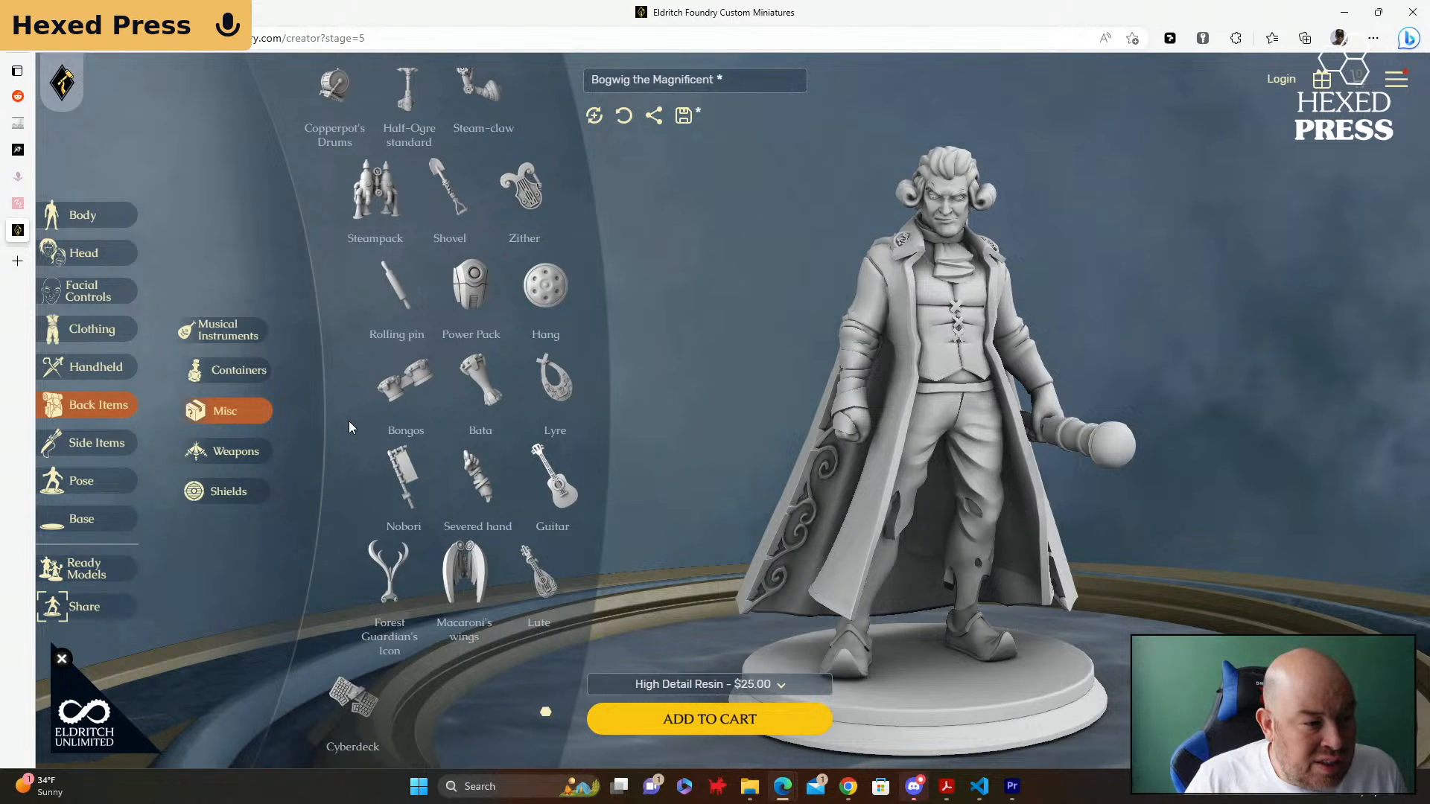
click(252, 456)
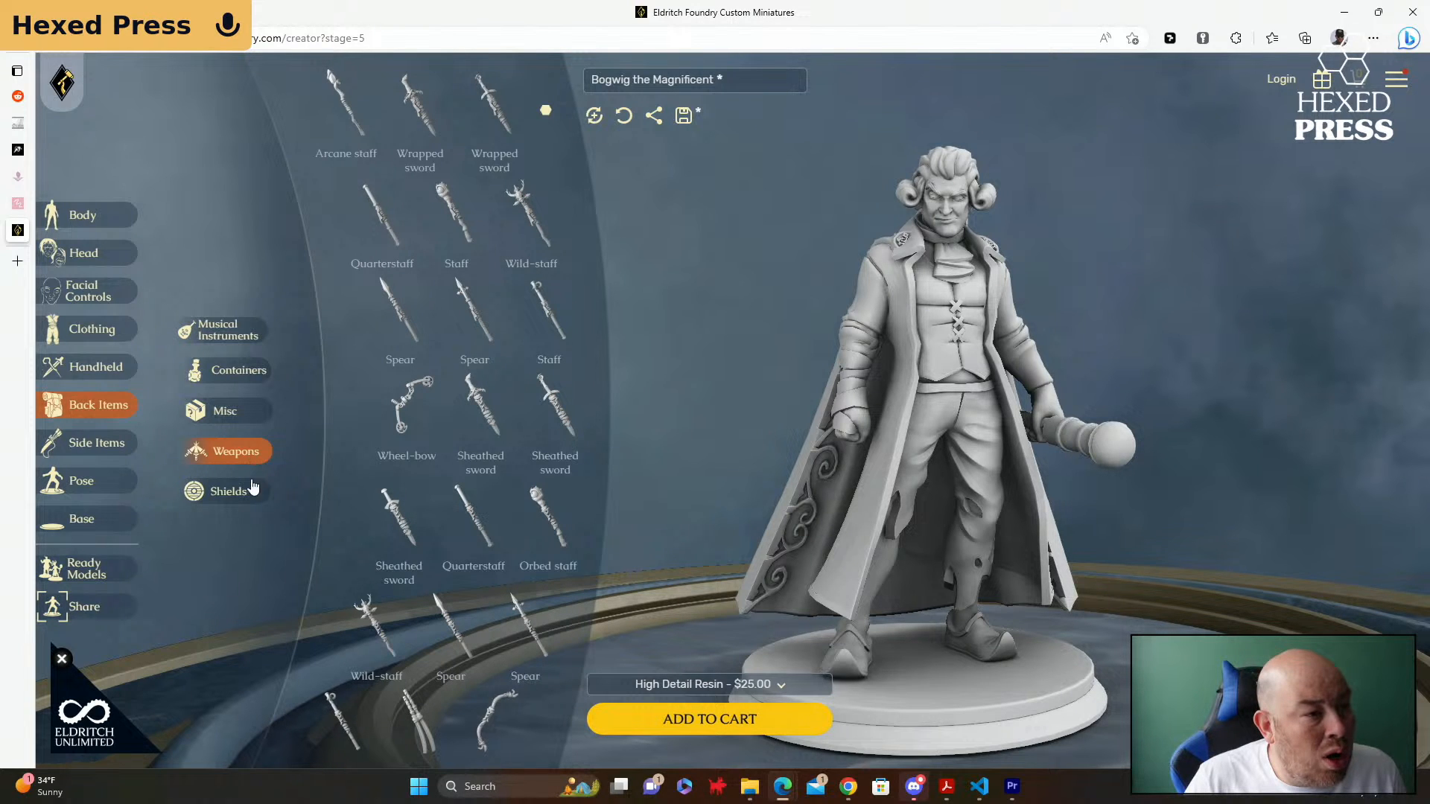
click(246, 496)
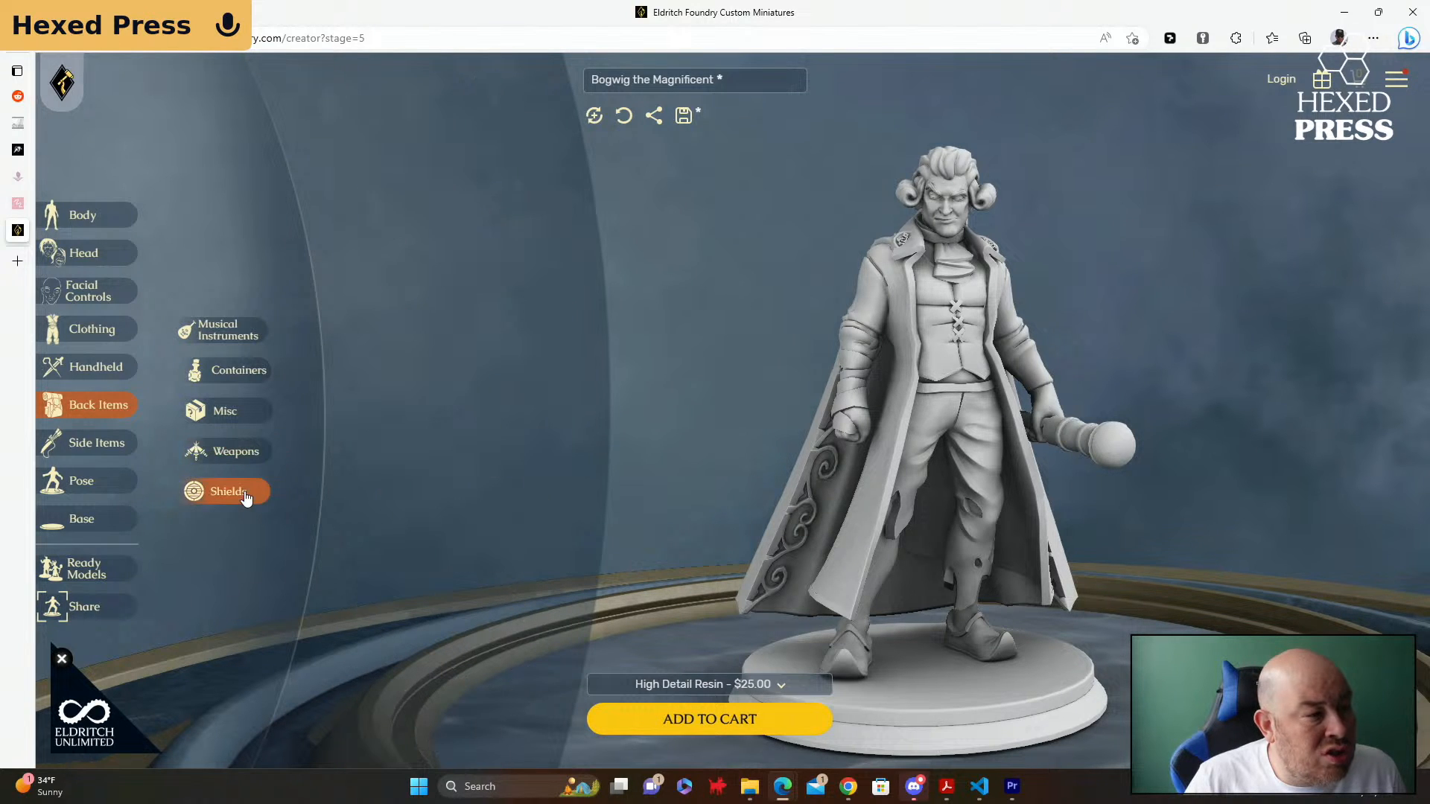
Step: Look through the container side items, from the wallet and vials to the quivers, scroll-cases, pouches, potions and coin sacks
click(108, 445)
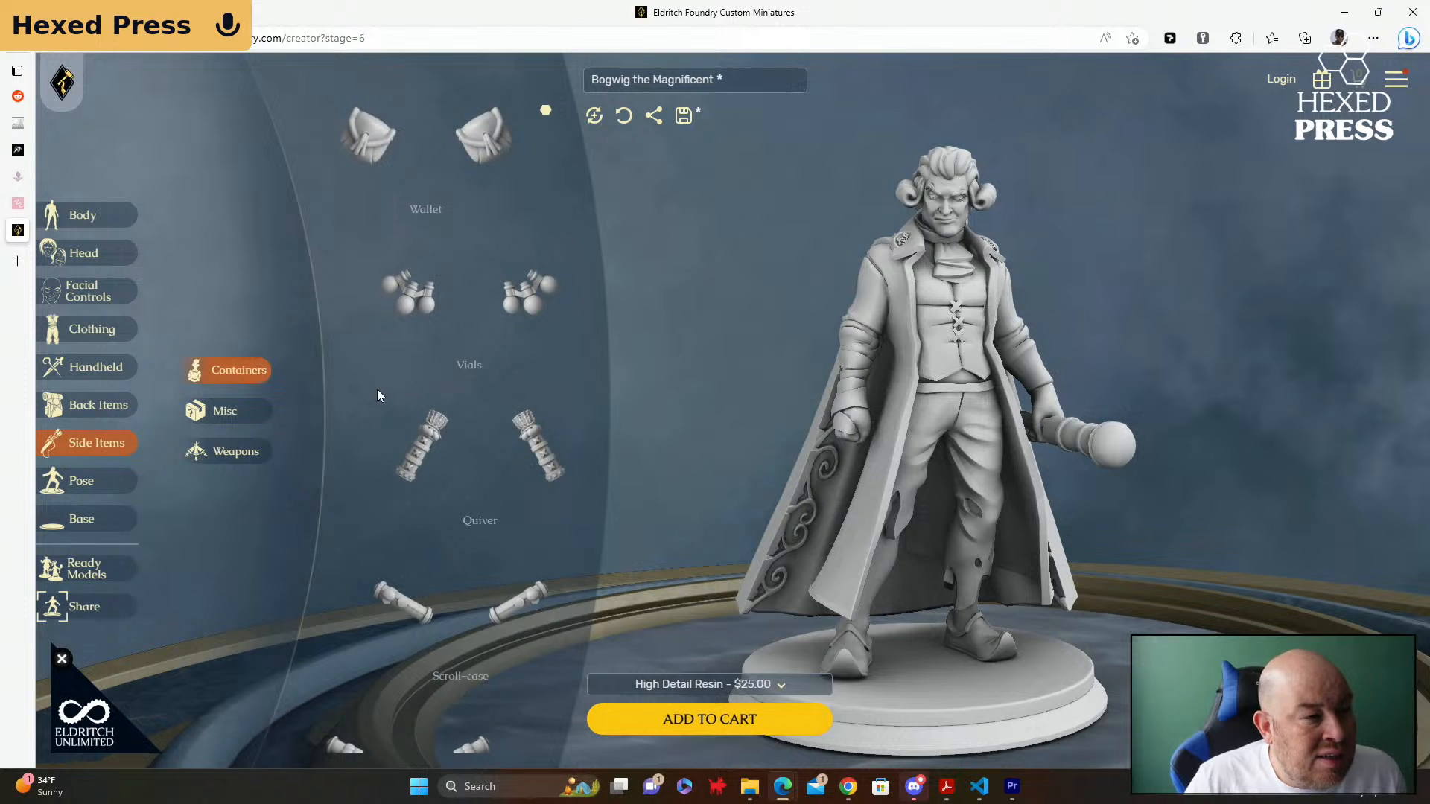
scroll(377, 390, down, 3)
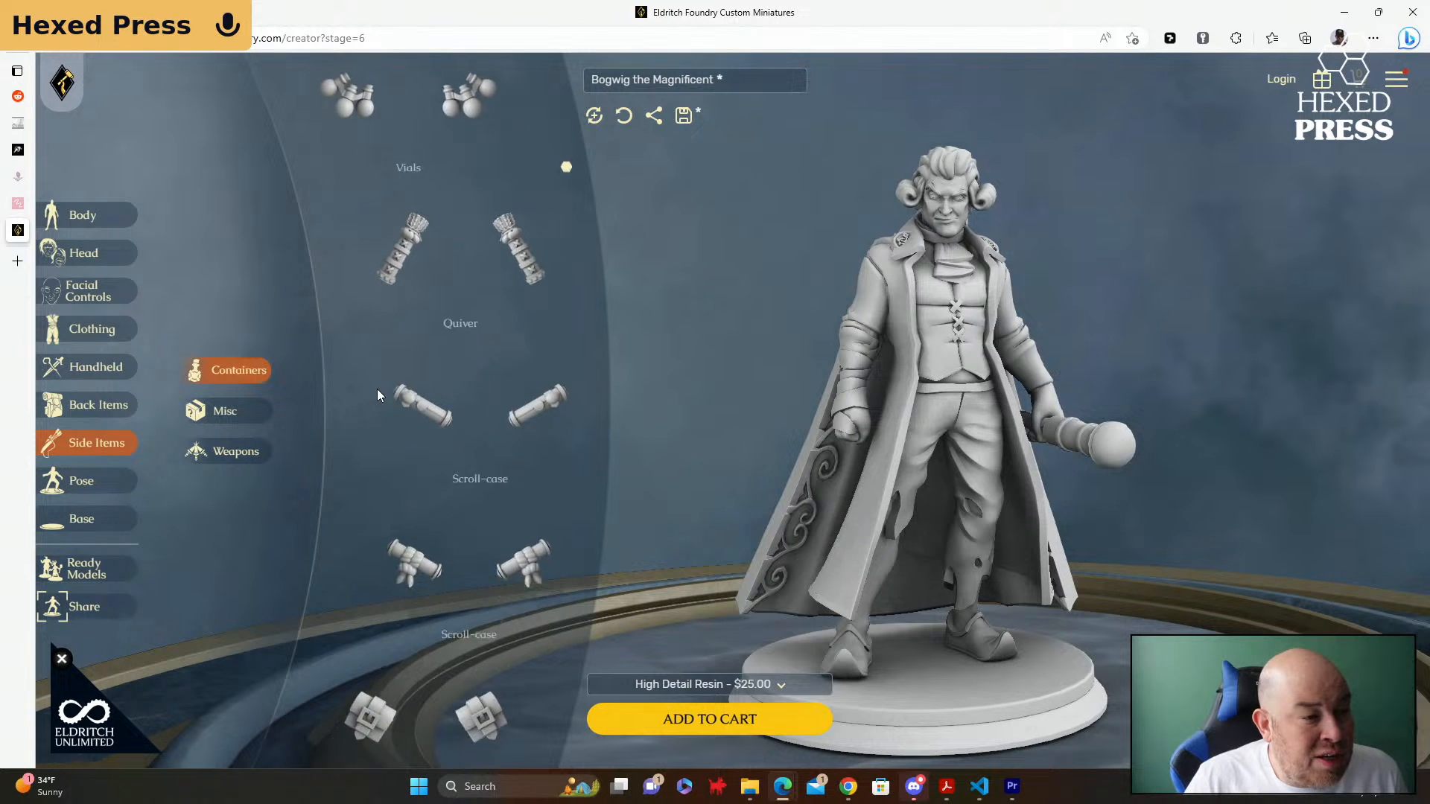
scroll(377, 388, down, 5)
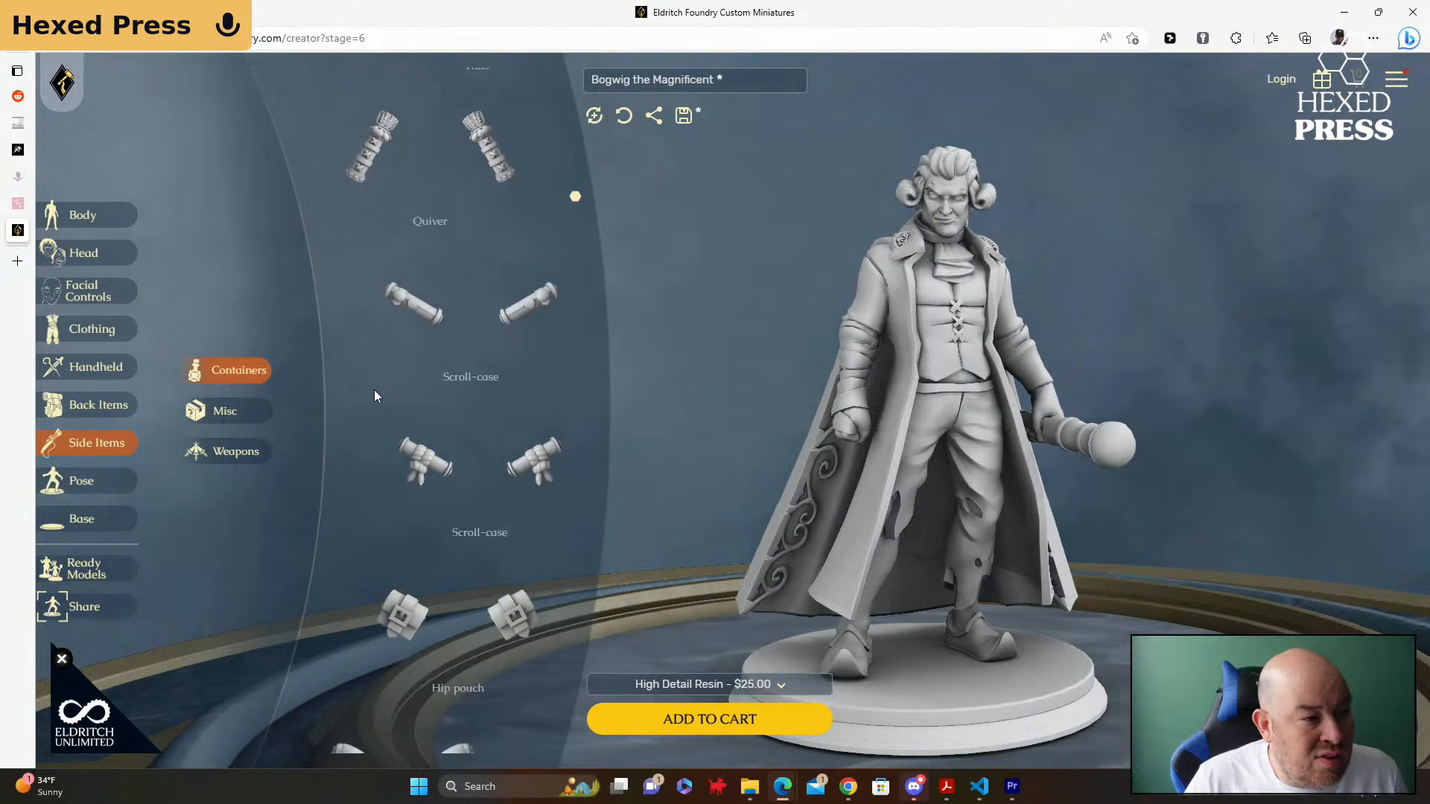
scroll(373, 391, down, 5)
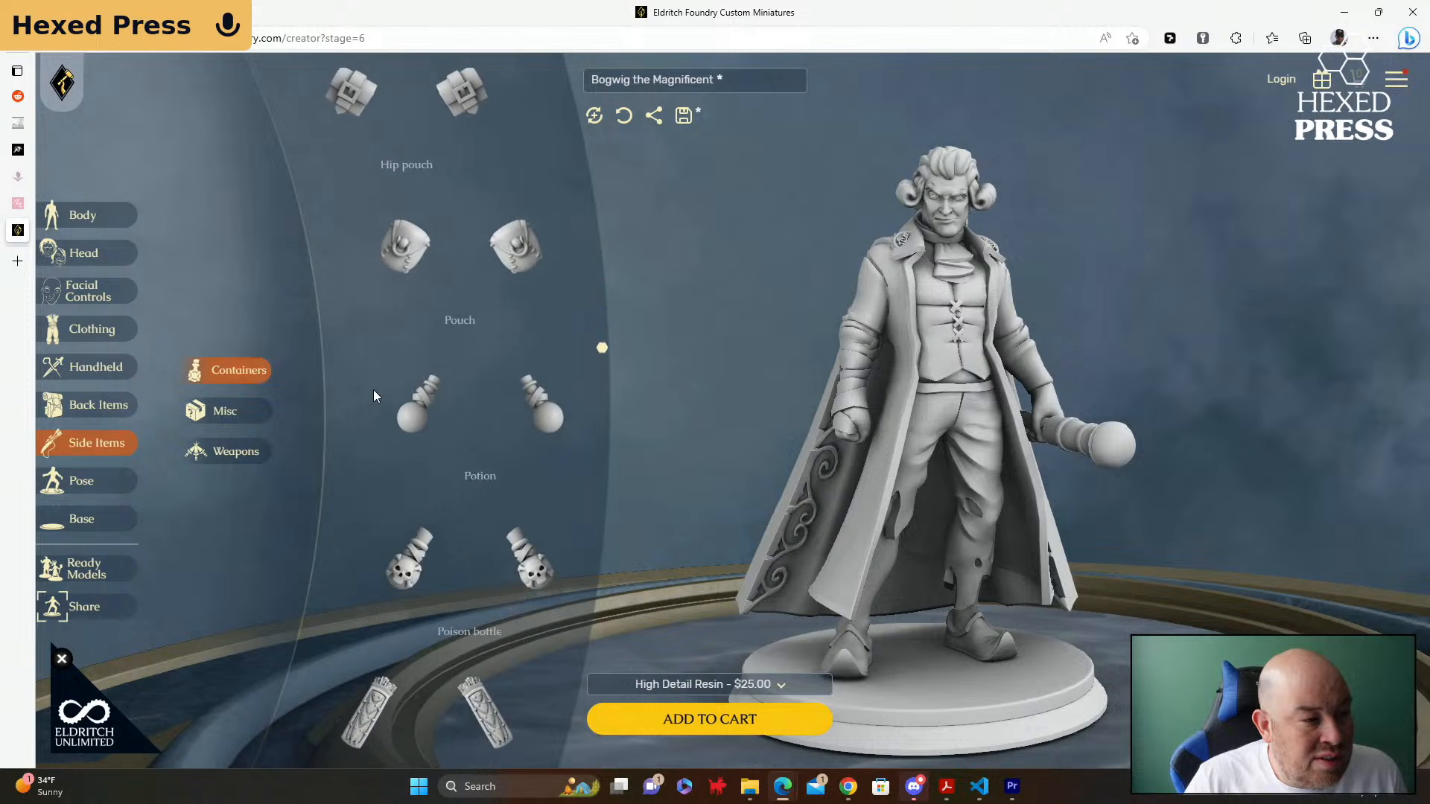
scroll(373, 392, down, 4)
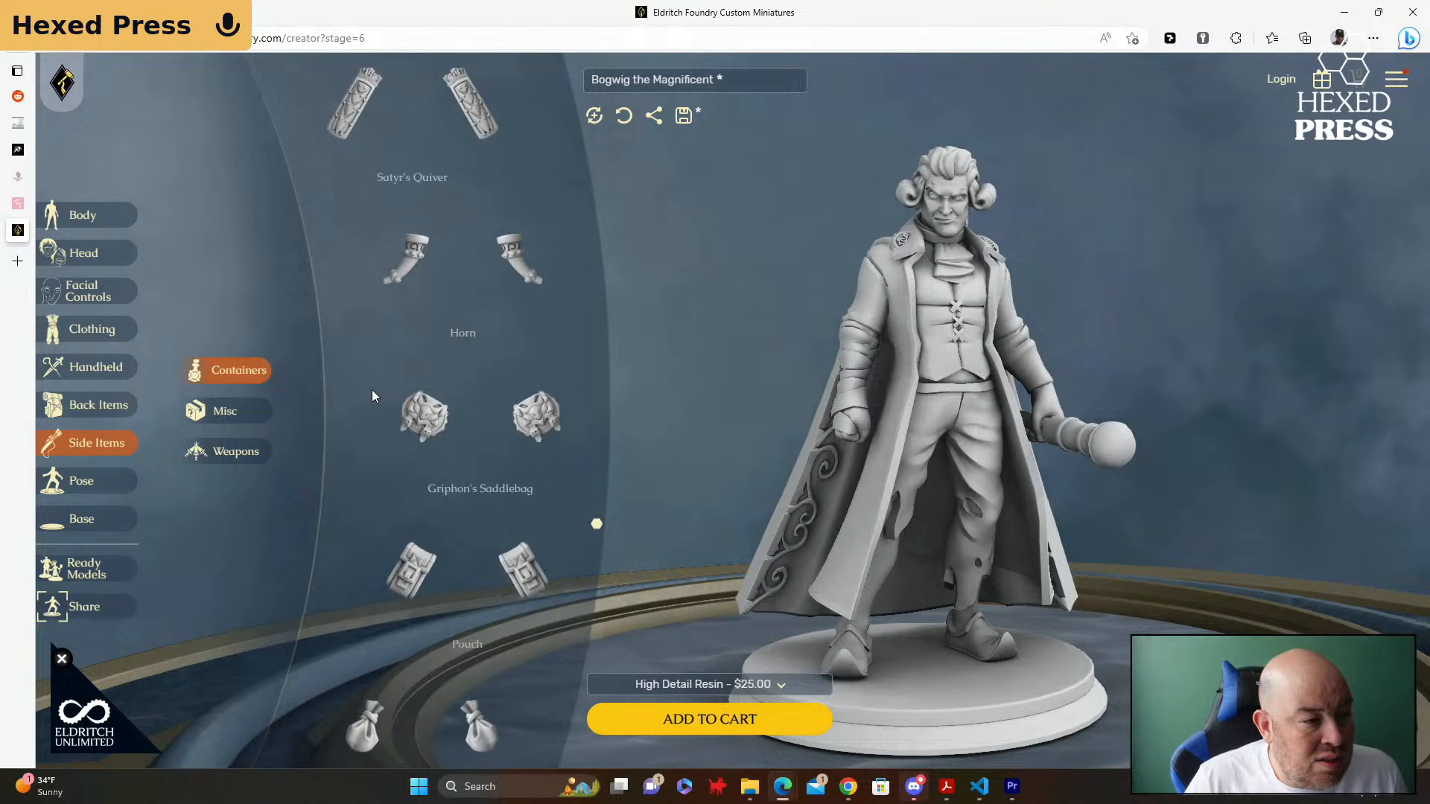
scroll(372, 391, down, 4)
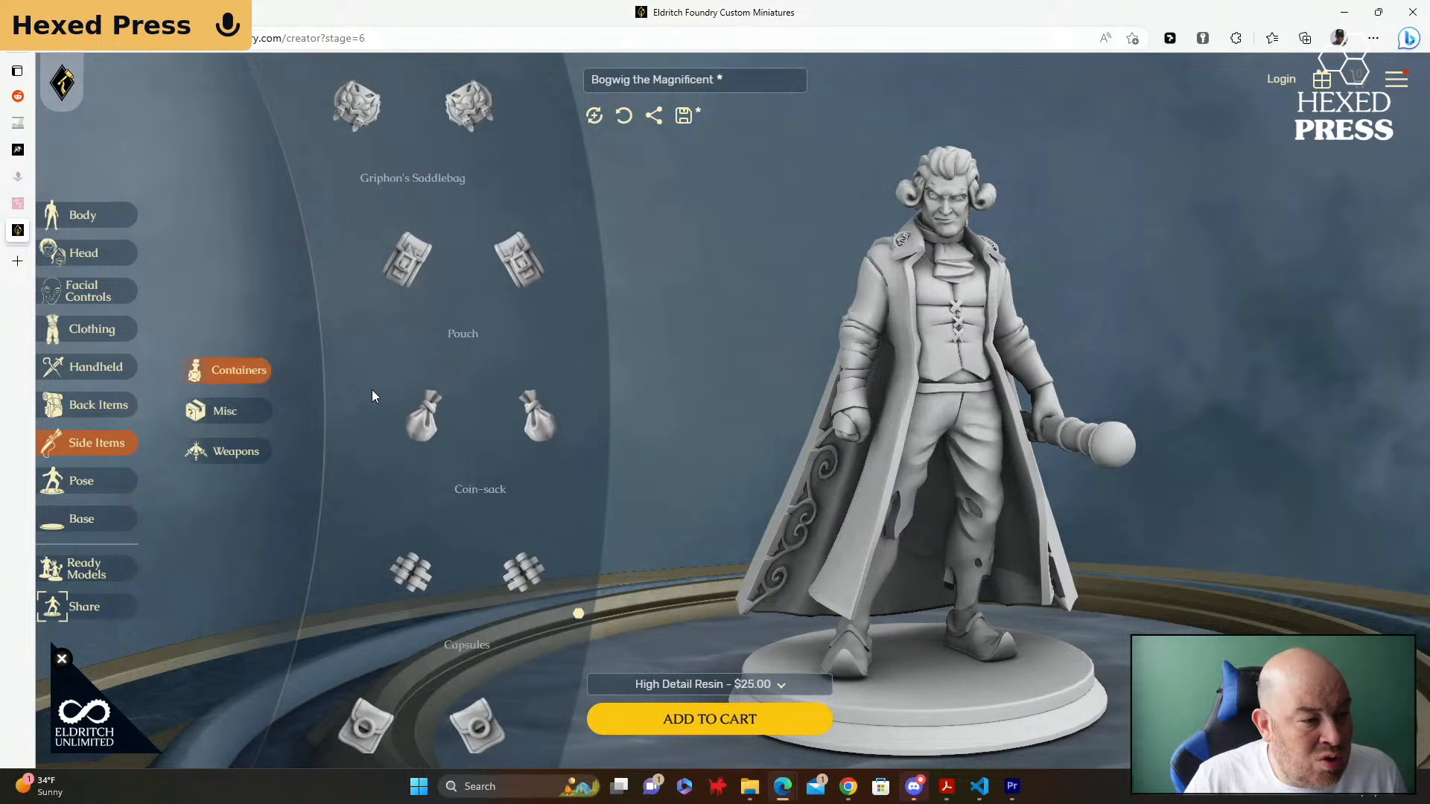
scroll(371, 395, down, 1)
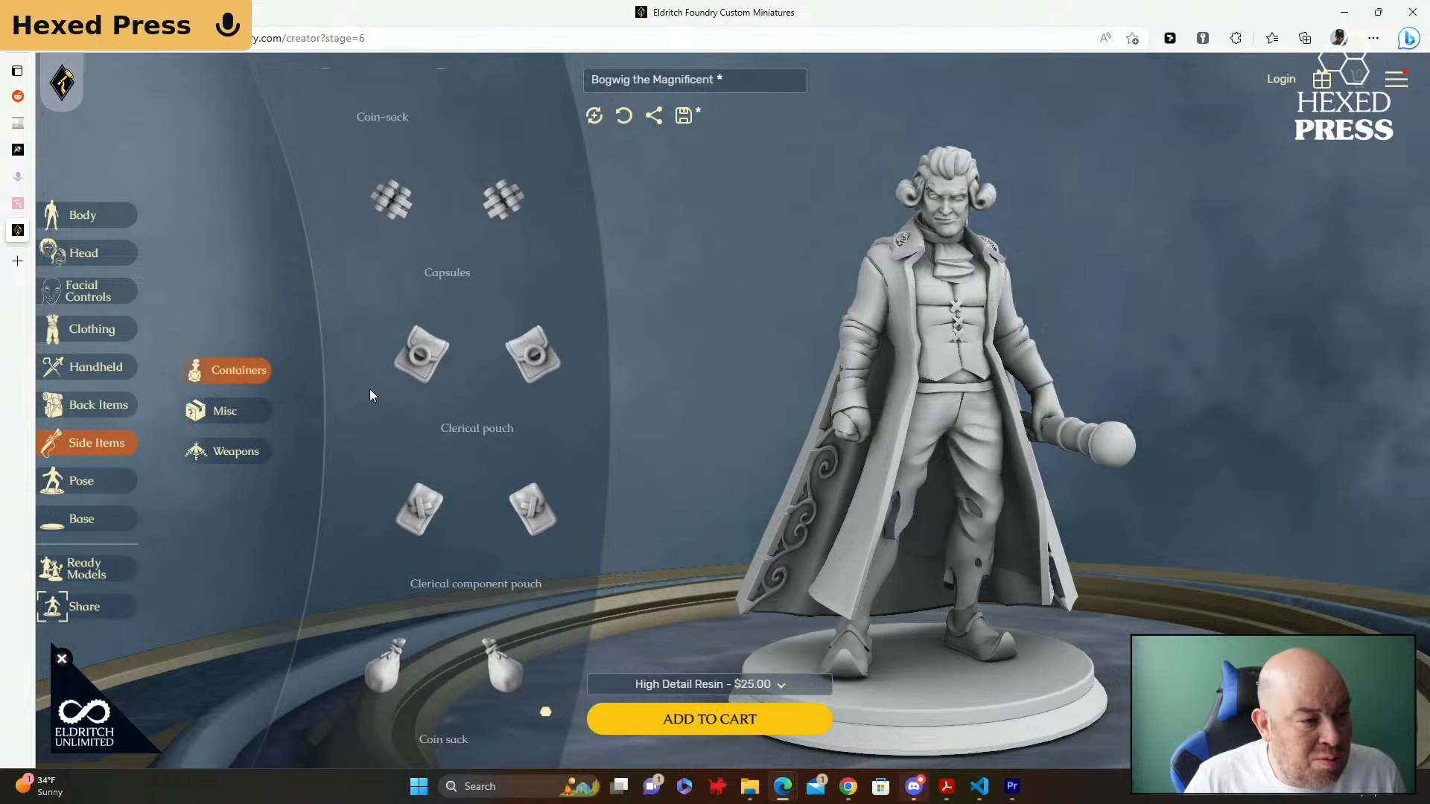
scroll(371, 395, up, 8)
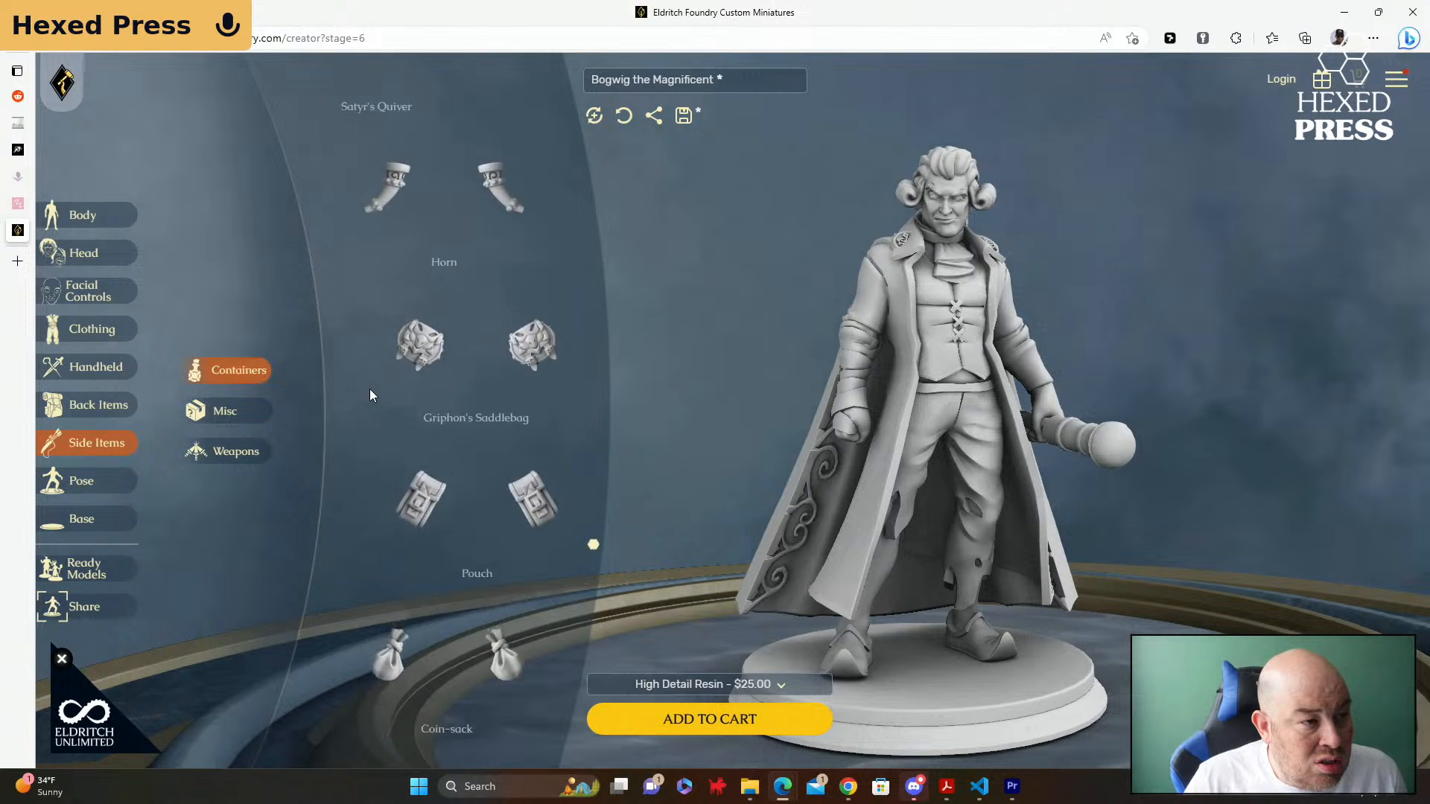
scroll(369, 395, up, 3)
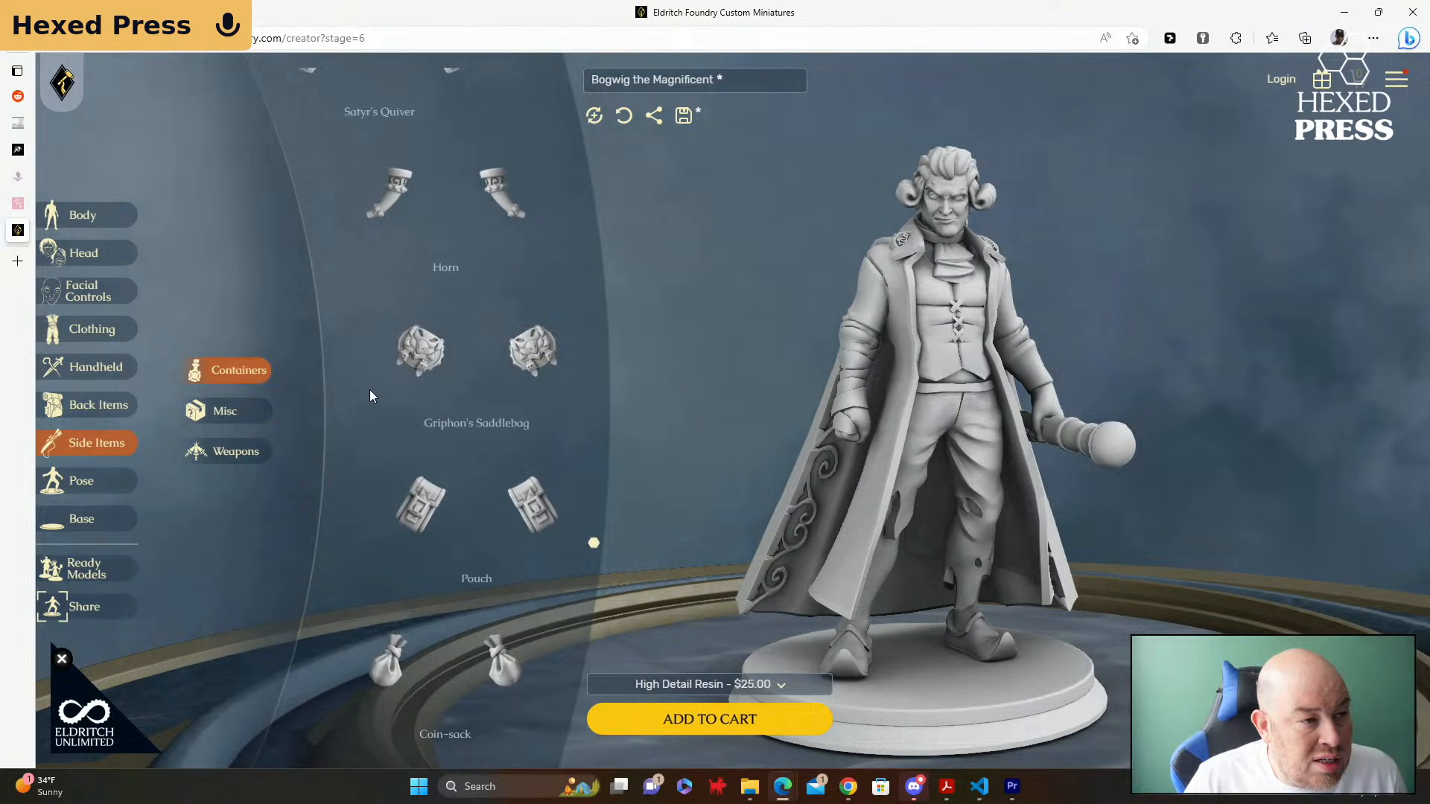
scroll(369, 396, up, 5)
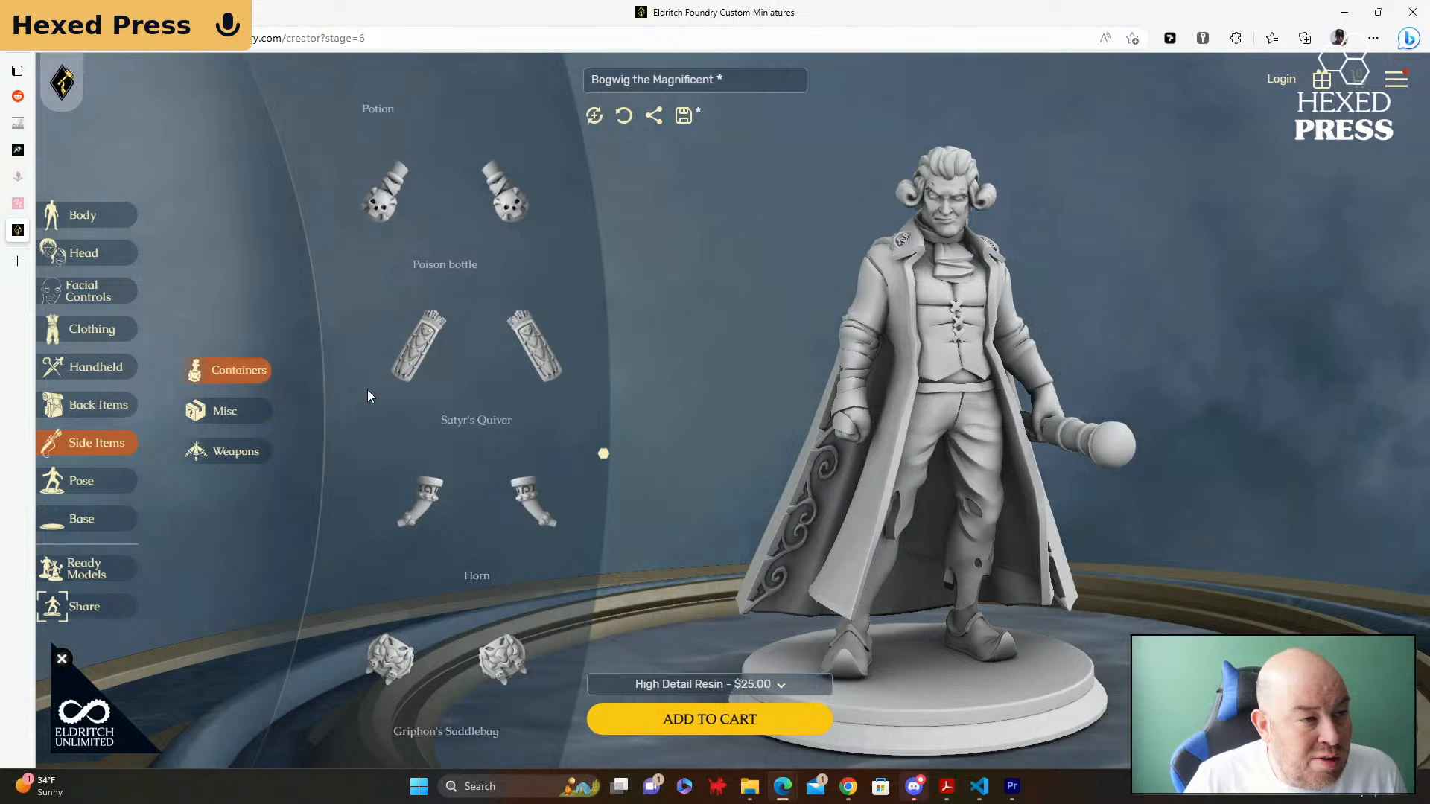
scroll(368, 397, up, 3)
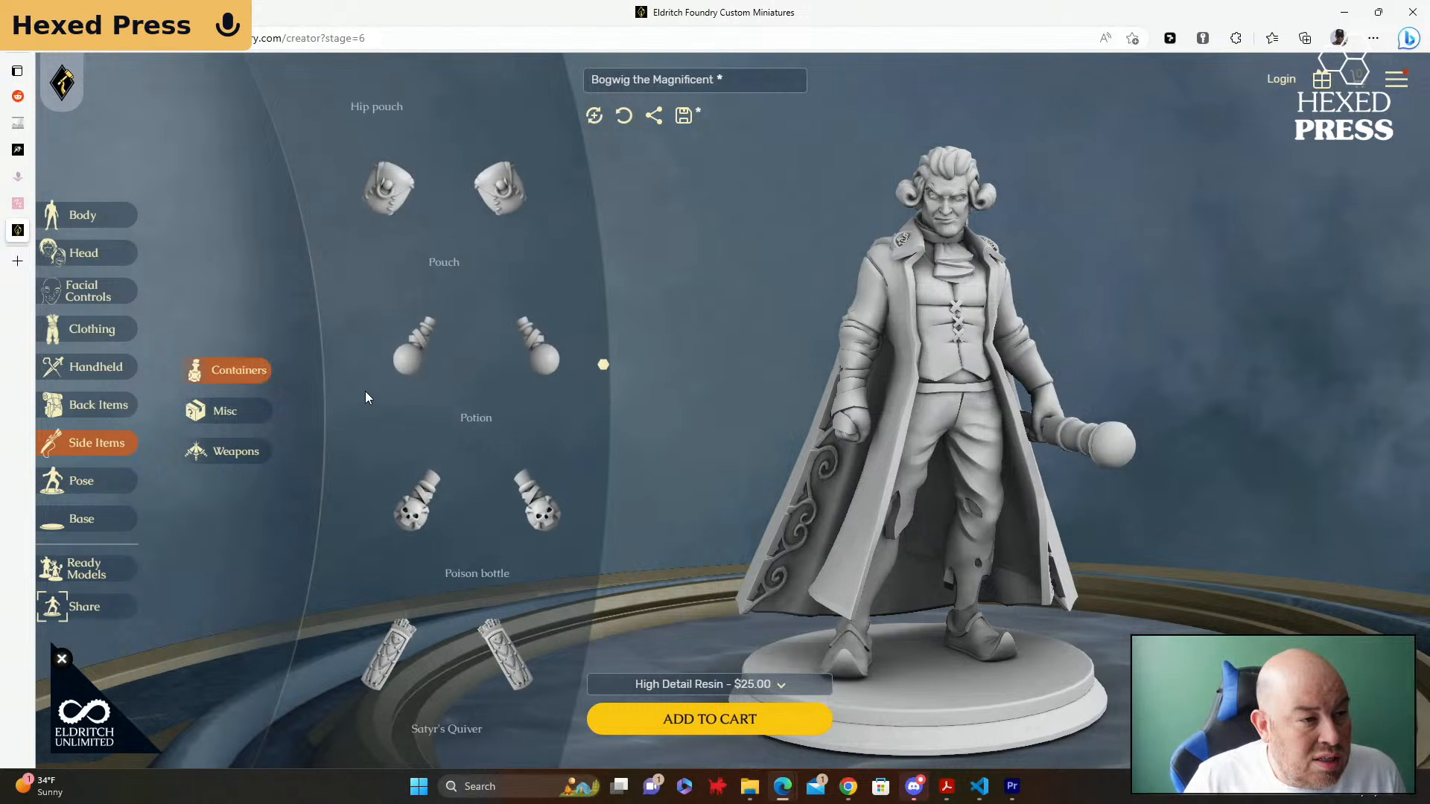
scroll(362, 398, up, 5)
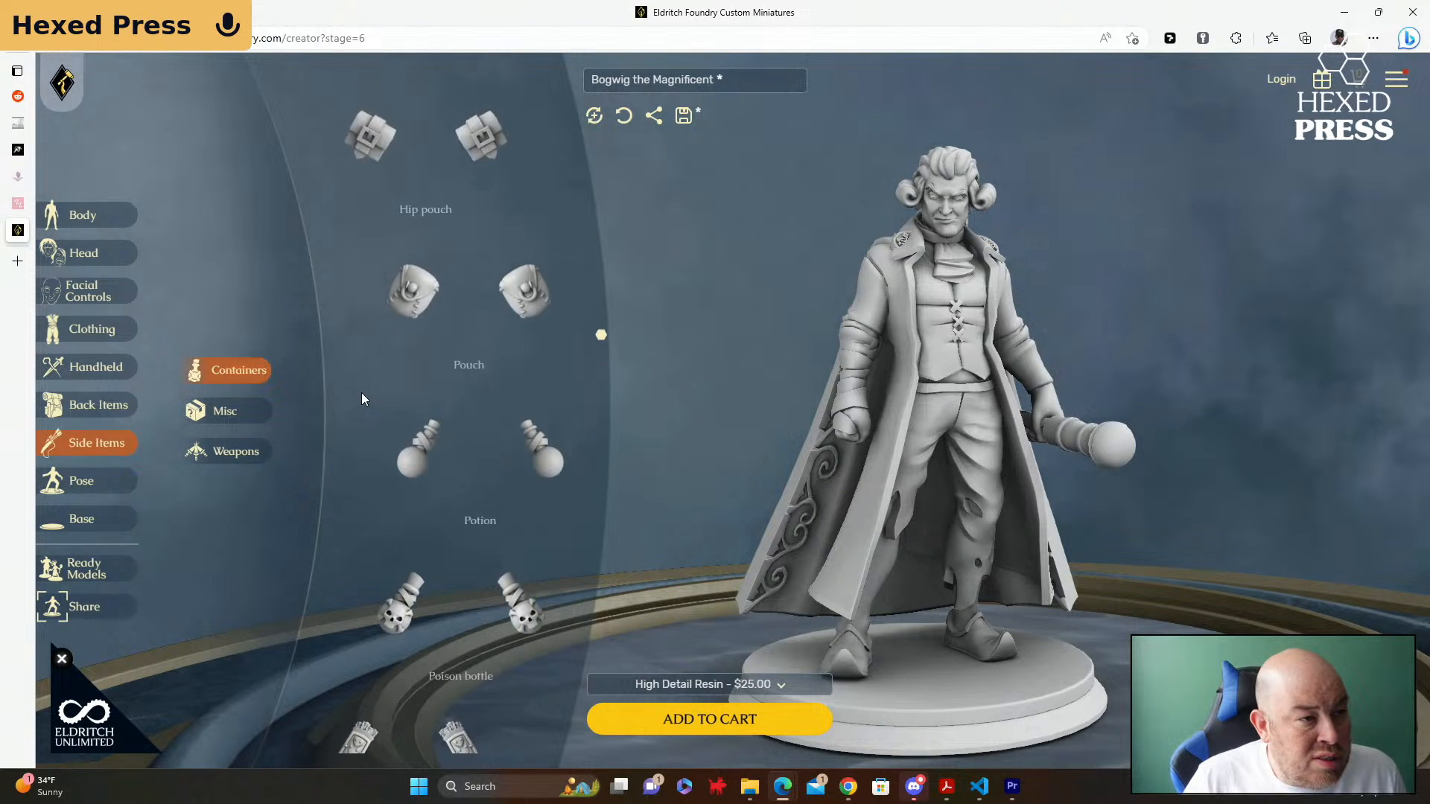
scroll(359, 395, up, 6)
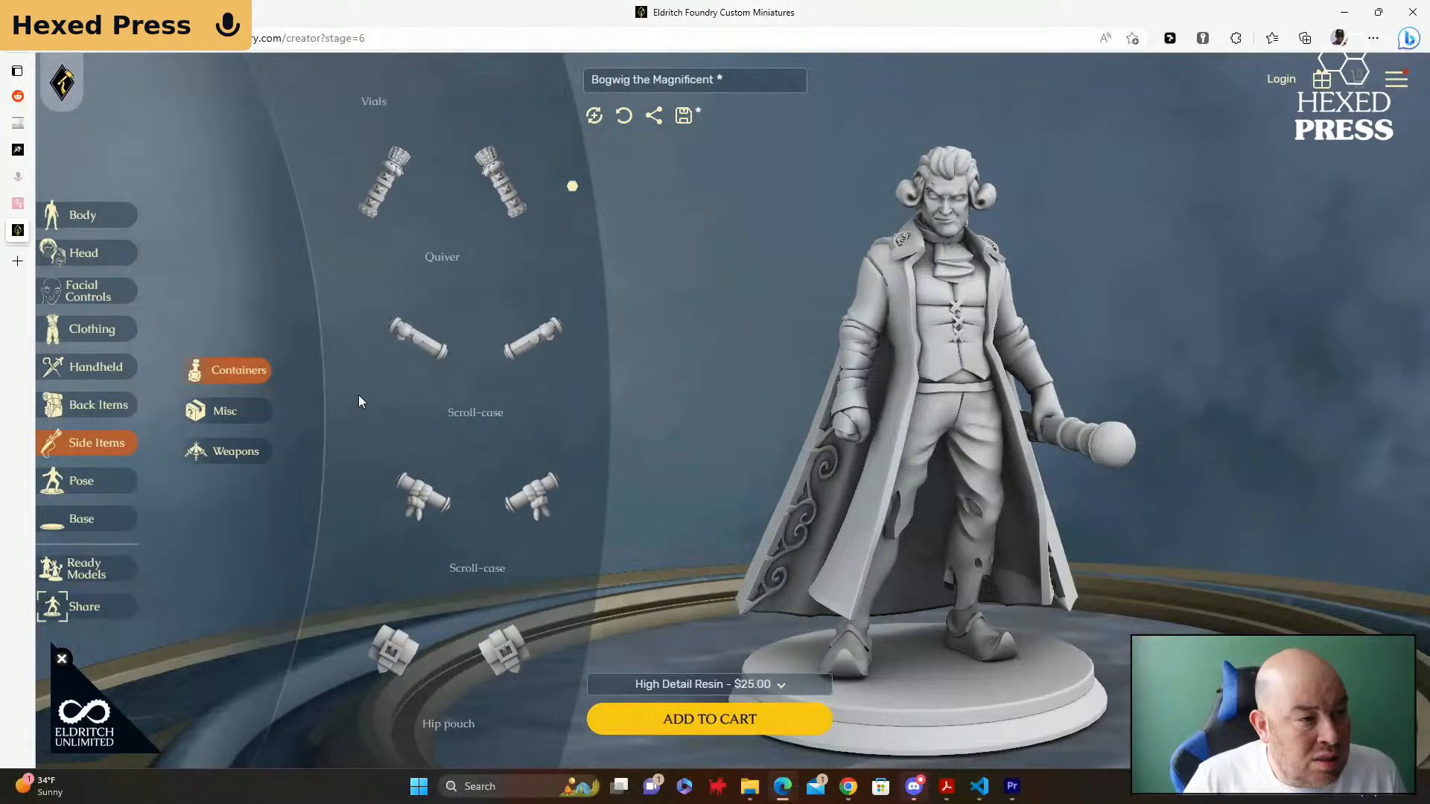
scroll(357, 395, up, 1)
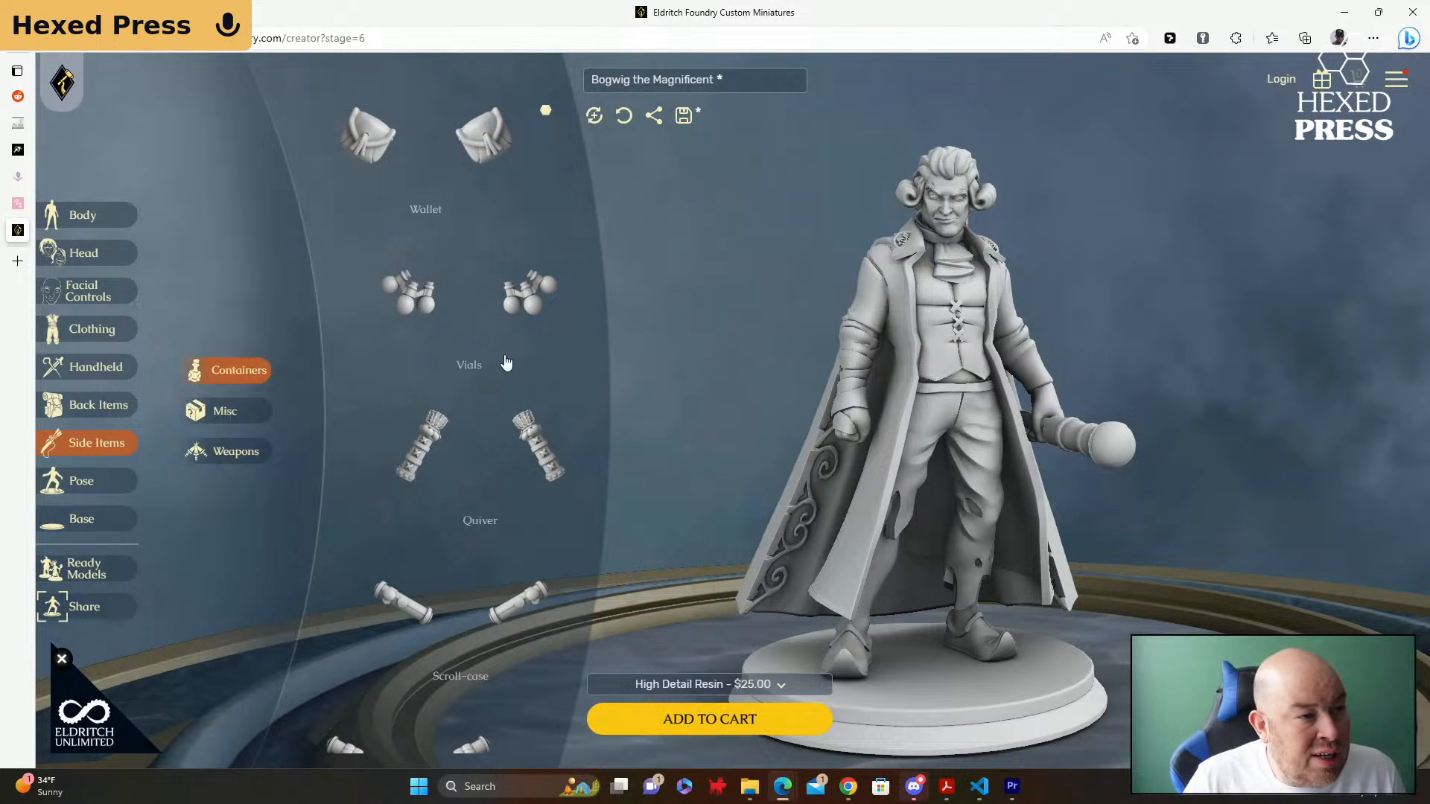
Step: Try the Vials on the miniature's left hip and on its right hip, removing them each time
click(529, 298)
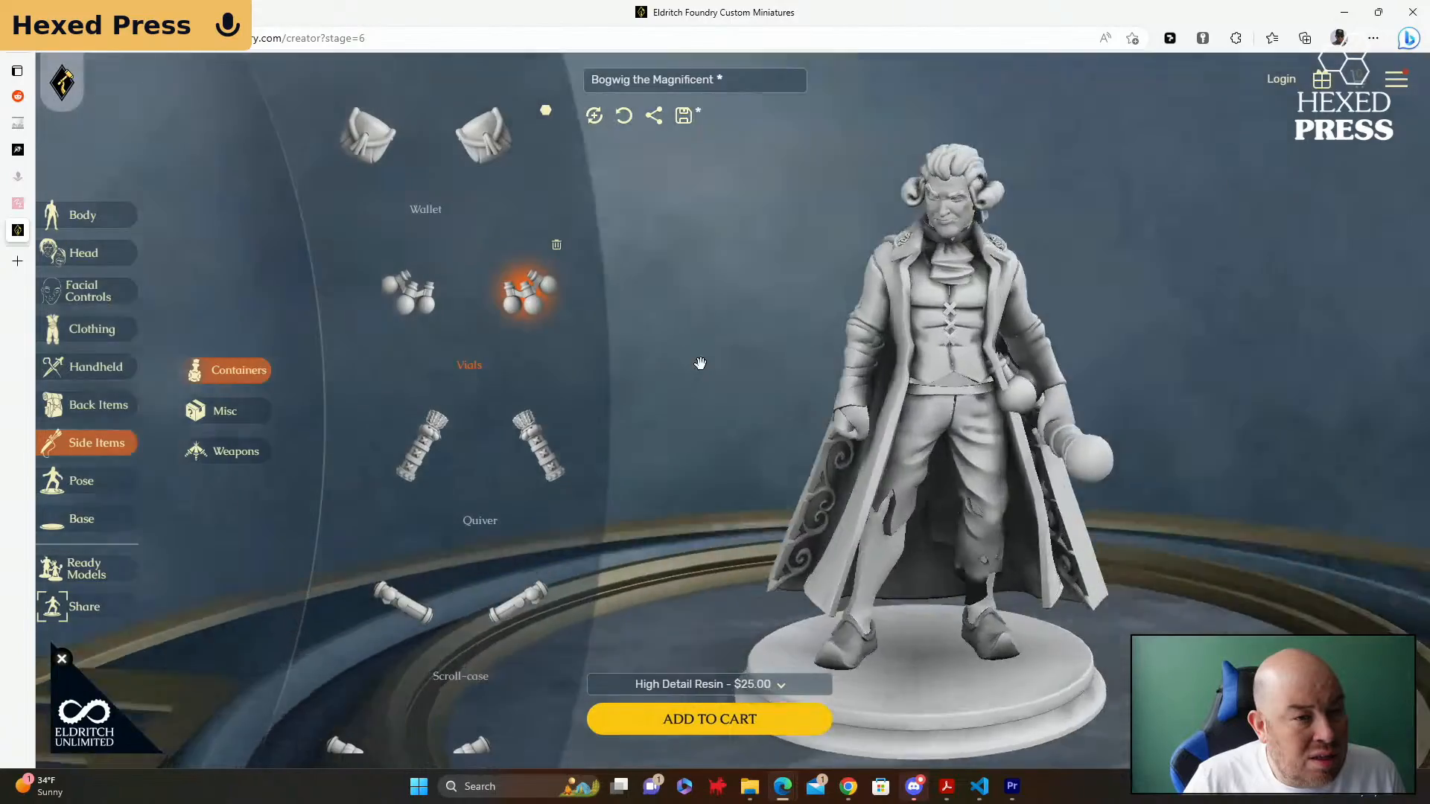
drag(747, 358, 709, 360)
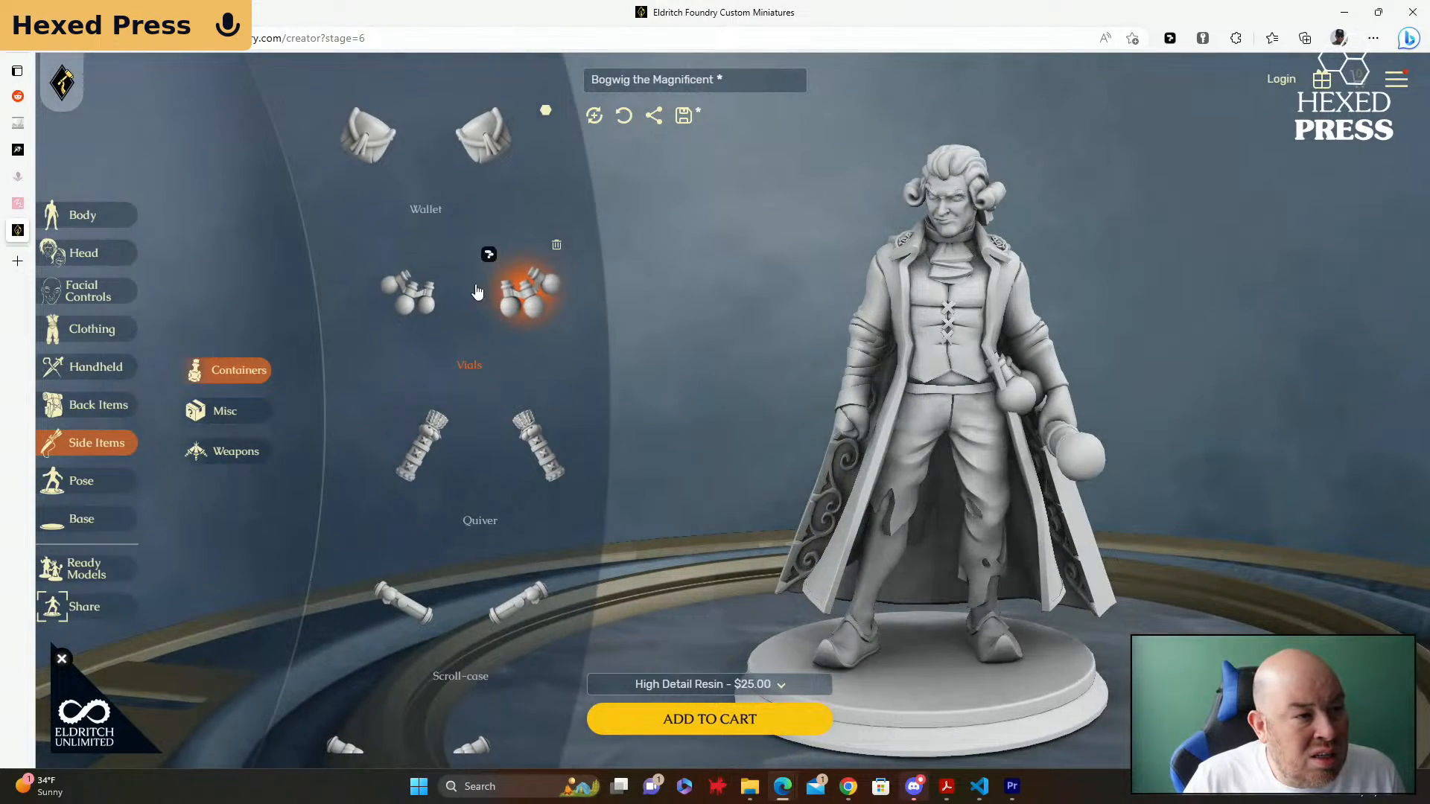
click(556, 247)
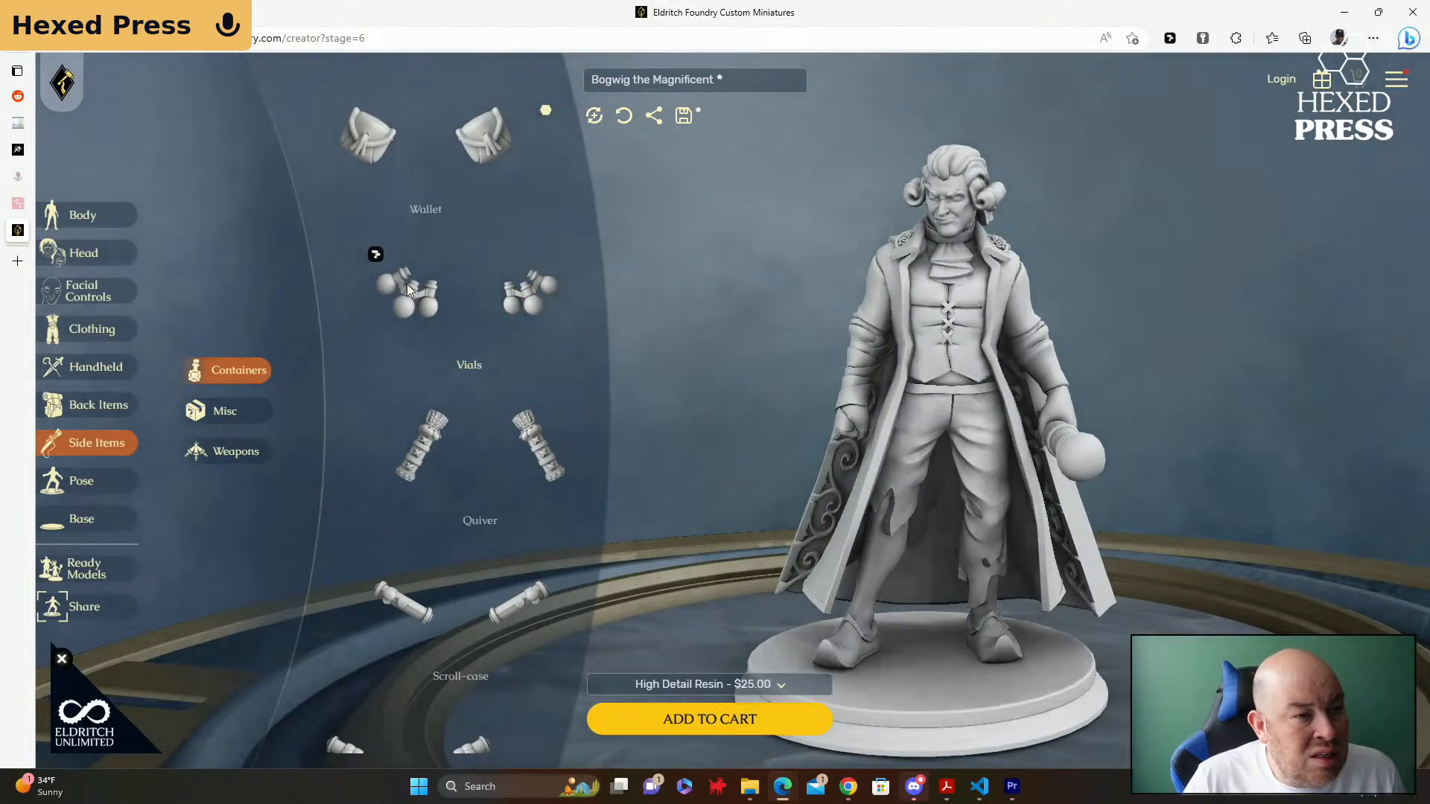
click(407, 287)
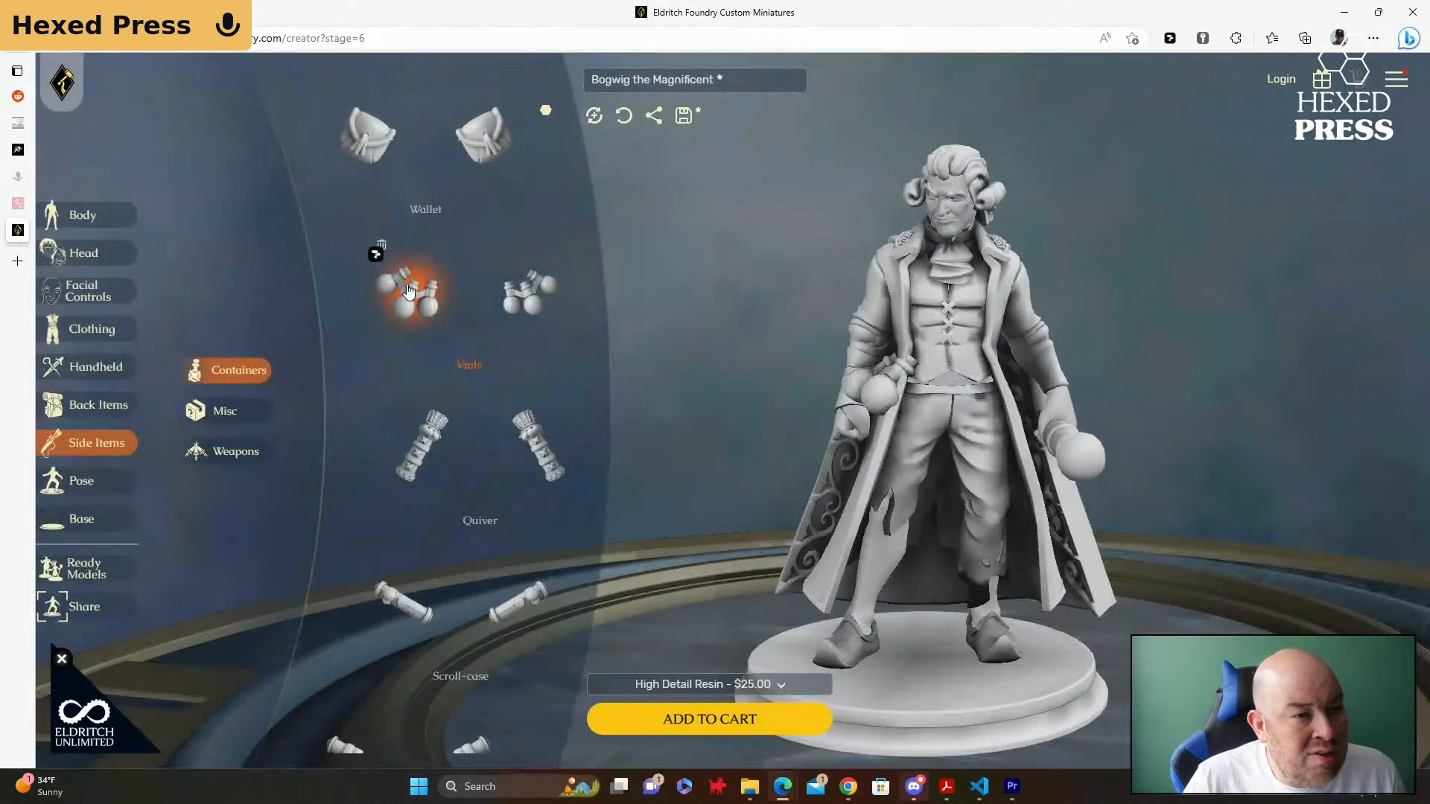
click(381, 244)
Step: Fit the second, strapped Scroll-case variant on the miniature's right hip instead of the plain one and check it from the front
scroll(440, 438, down, 3)
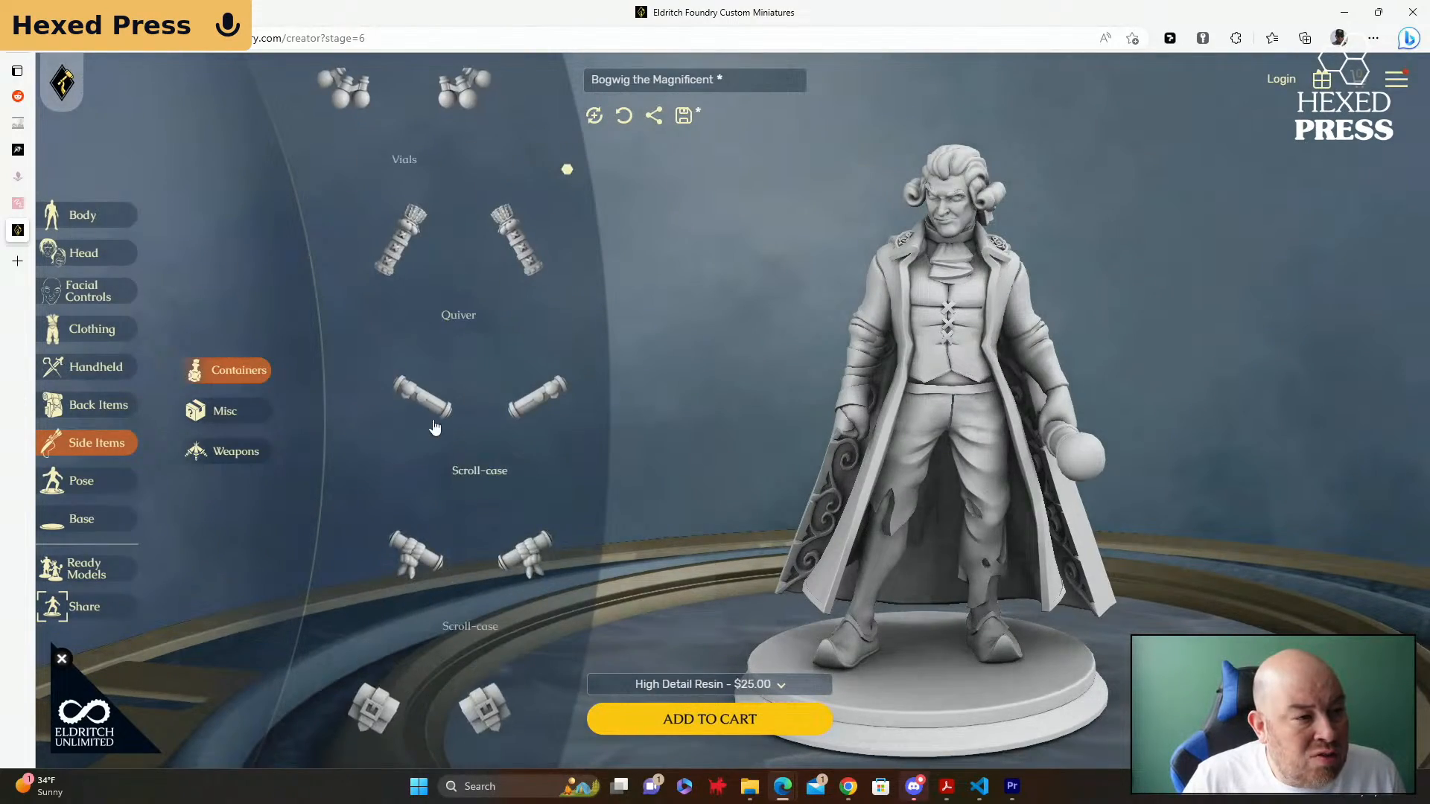
click(436, 413)
drag(672, 422, 629, 405)
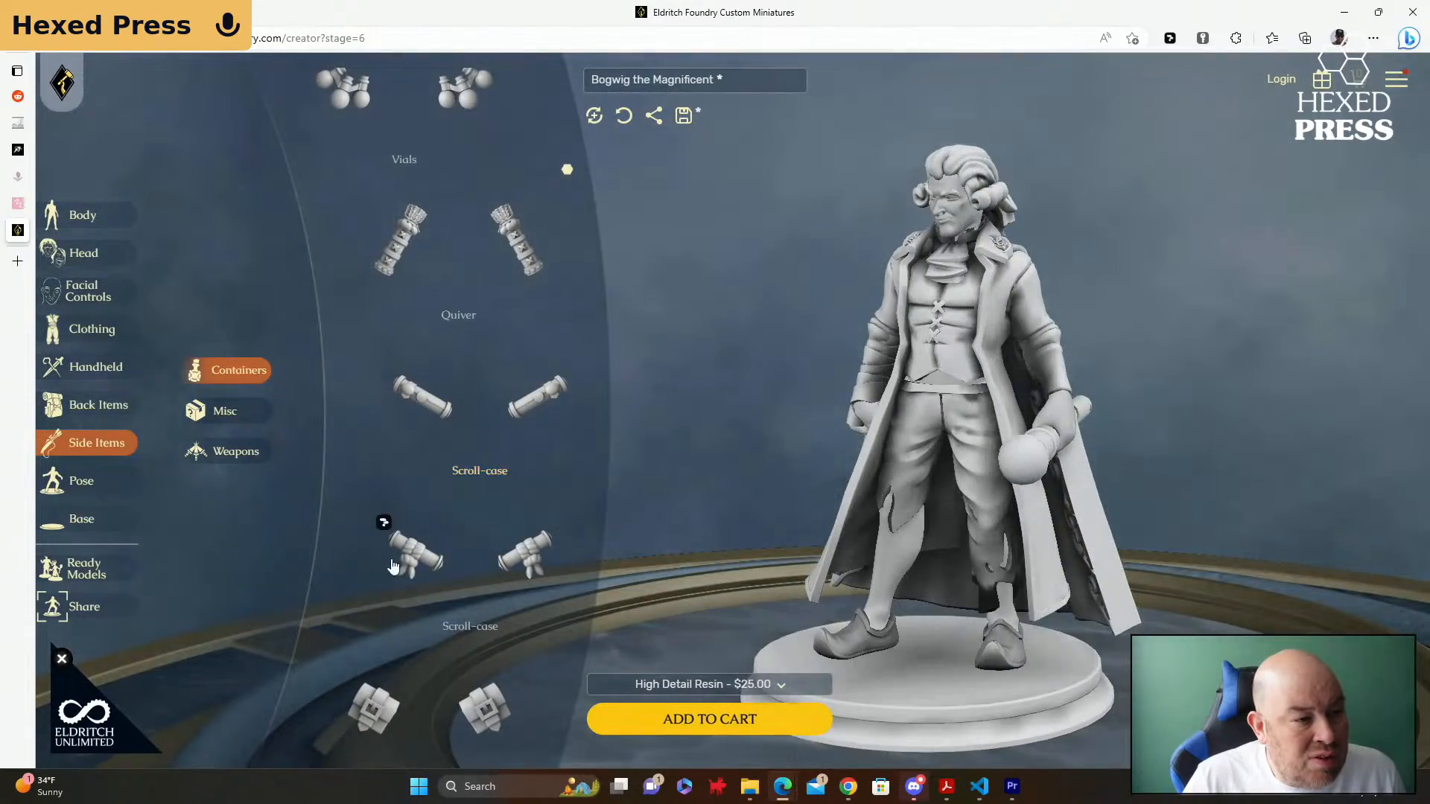
click(404, 539)
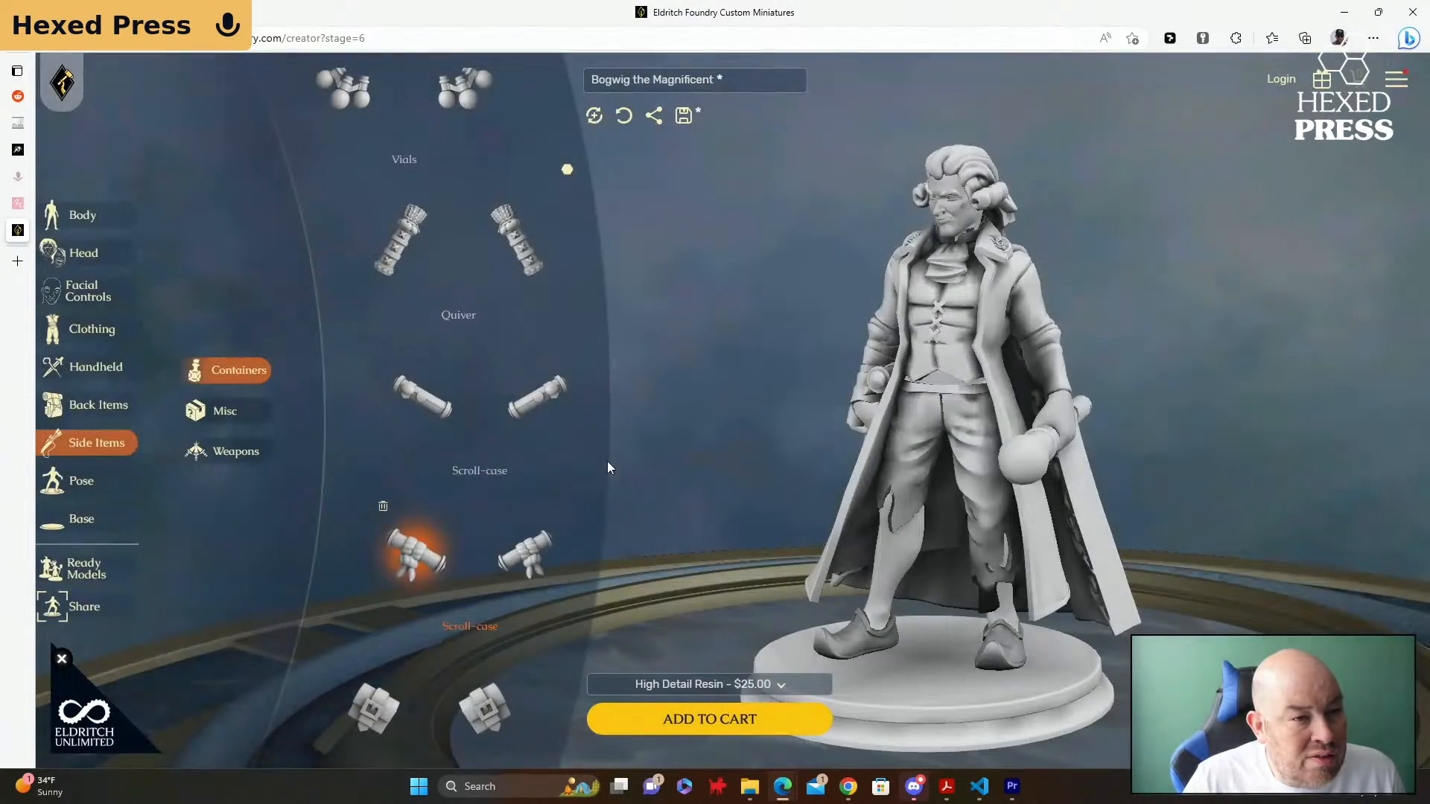
drag(648, 470, 706, 457)
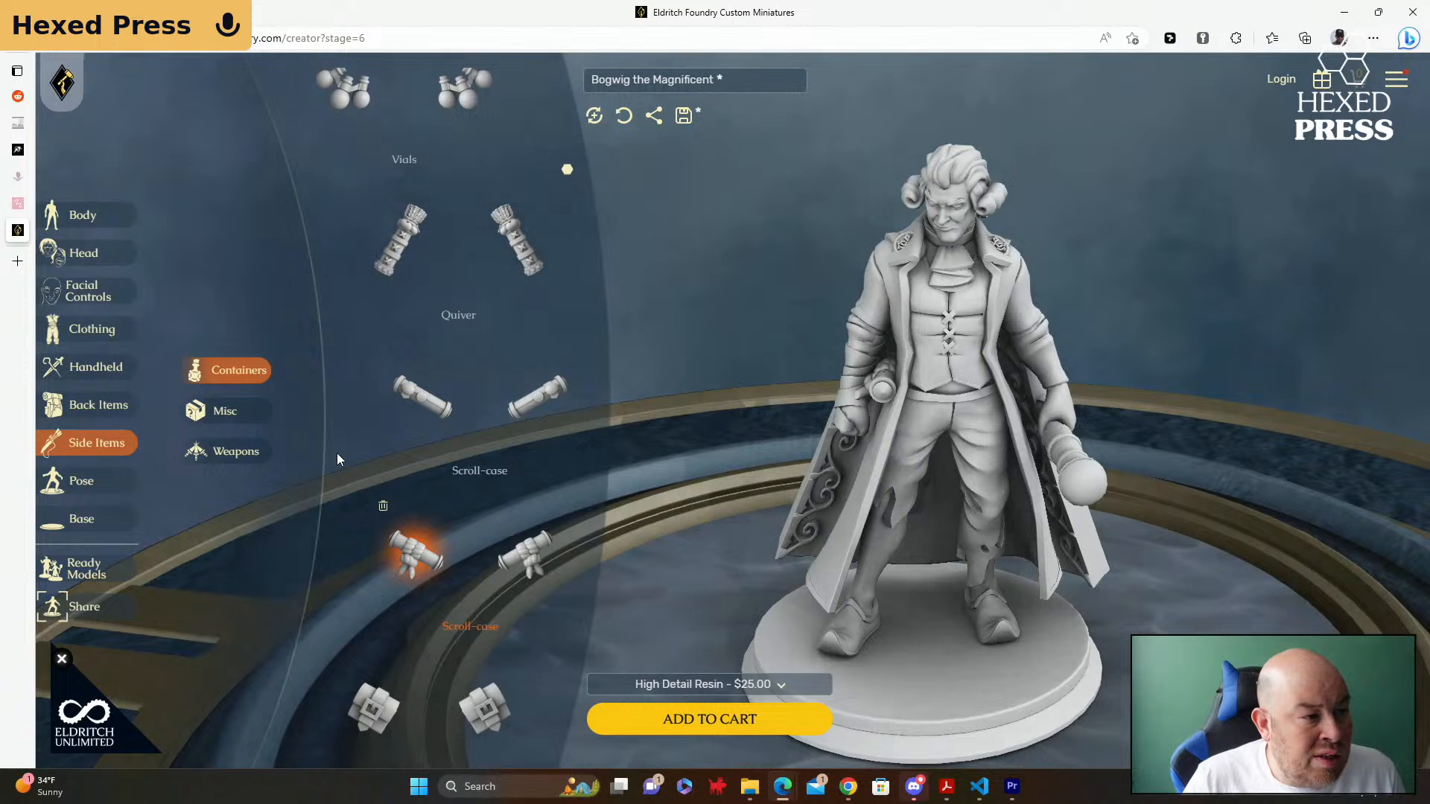
Step: Look through the miscellaneous side items, such as skulls, wands, the compass and the books
click(237, 412)
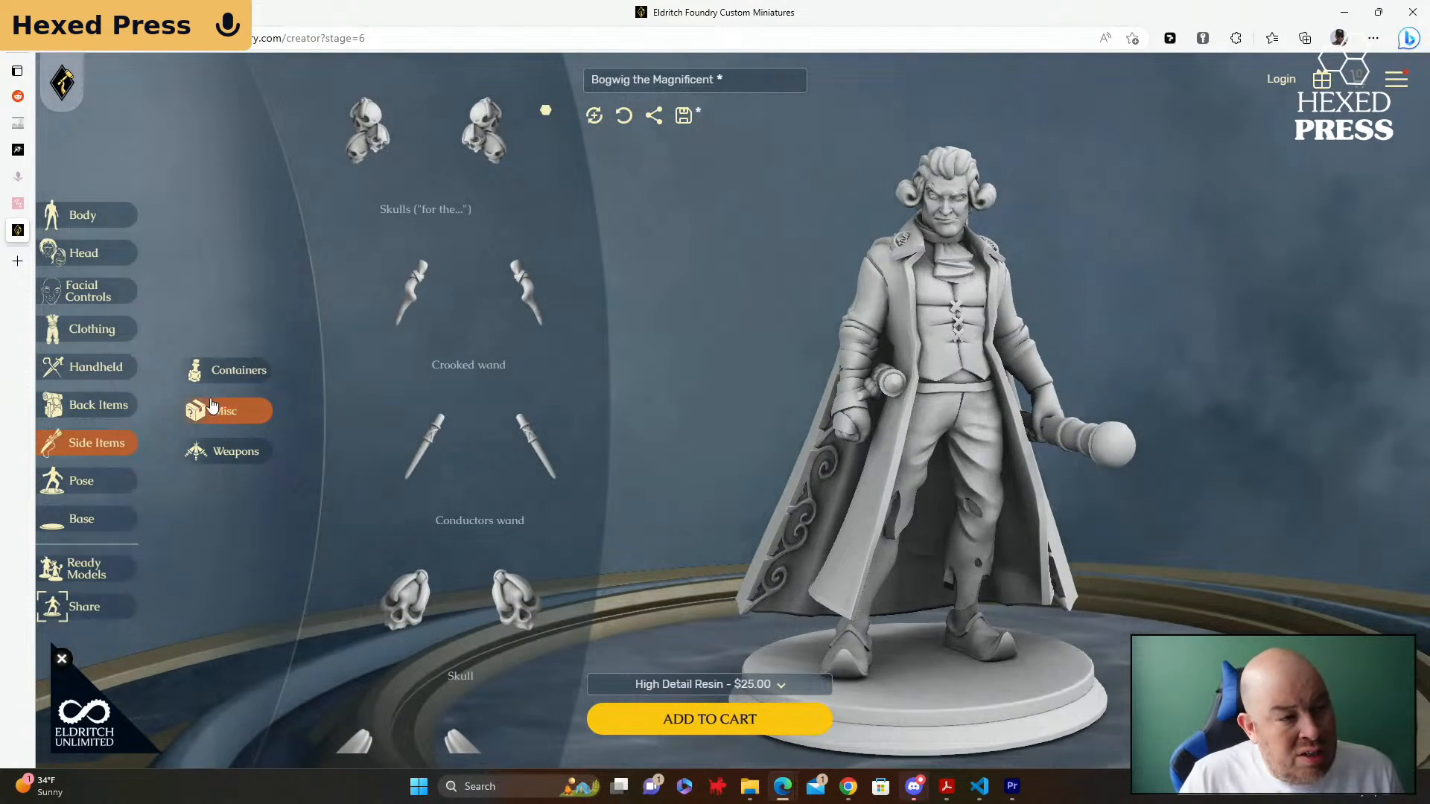
scroll(402, 396, down, 5)
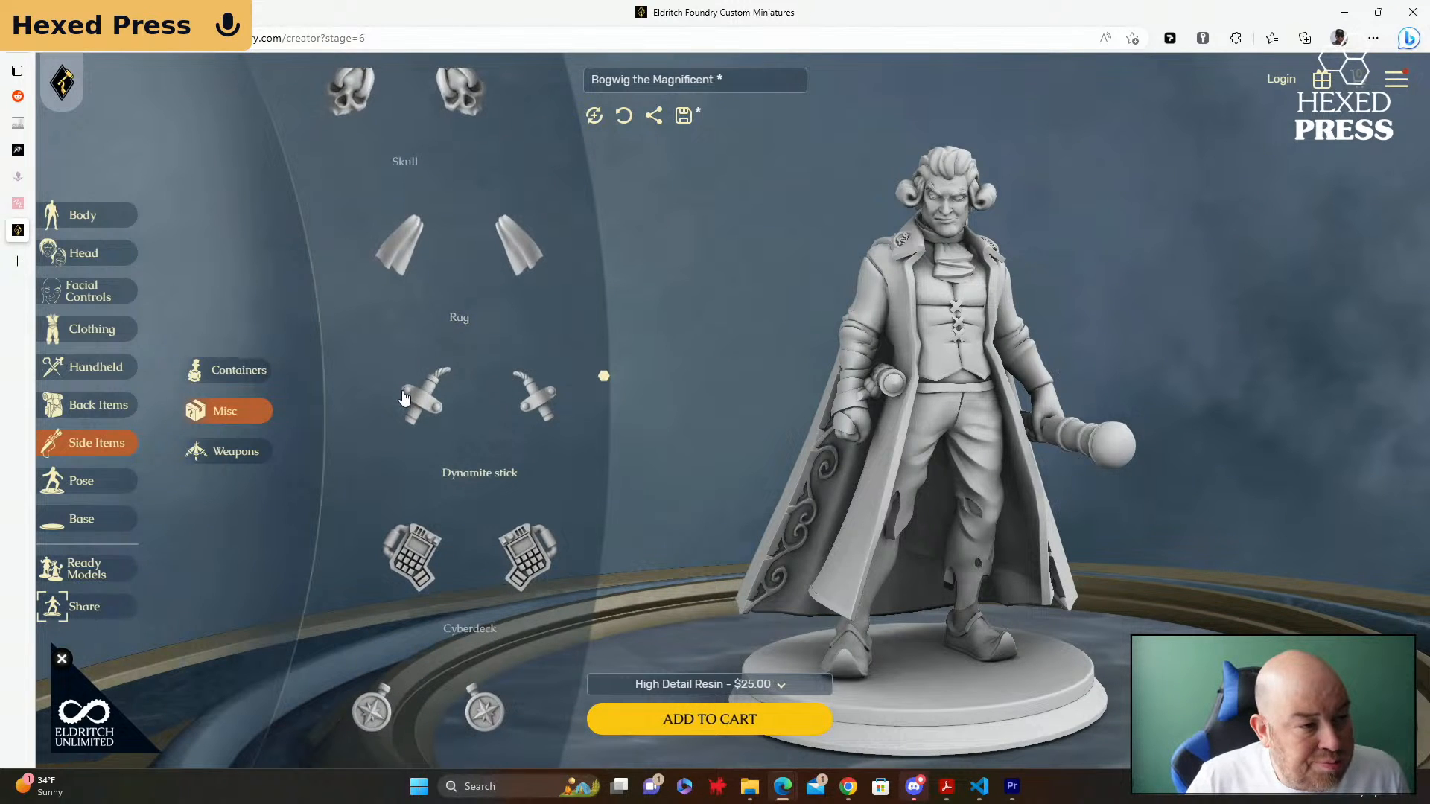
scroll(403, 399, down, 5)
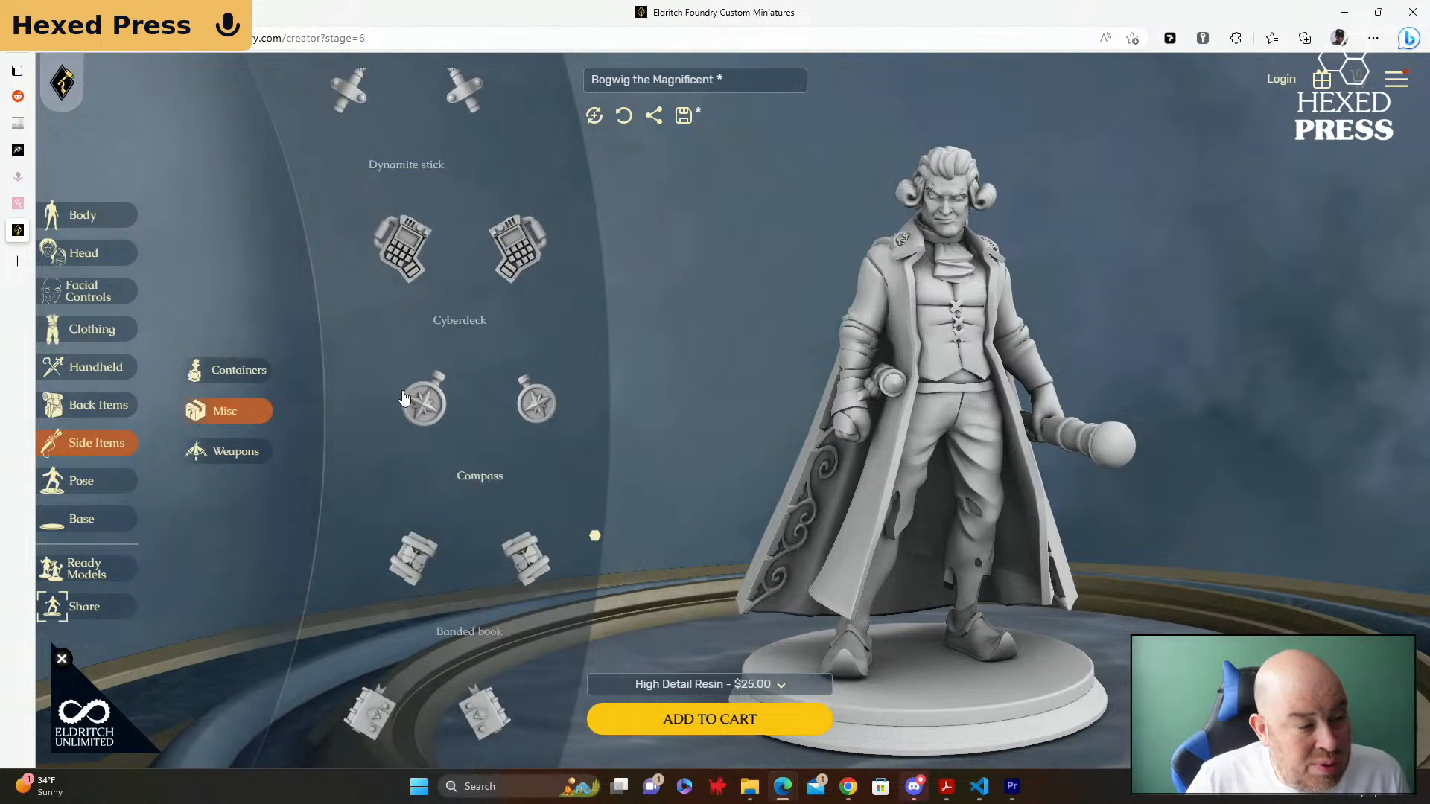
scroll(404, 398, down, 1)
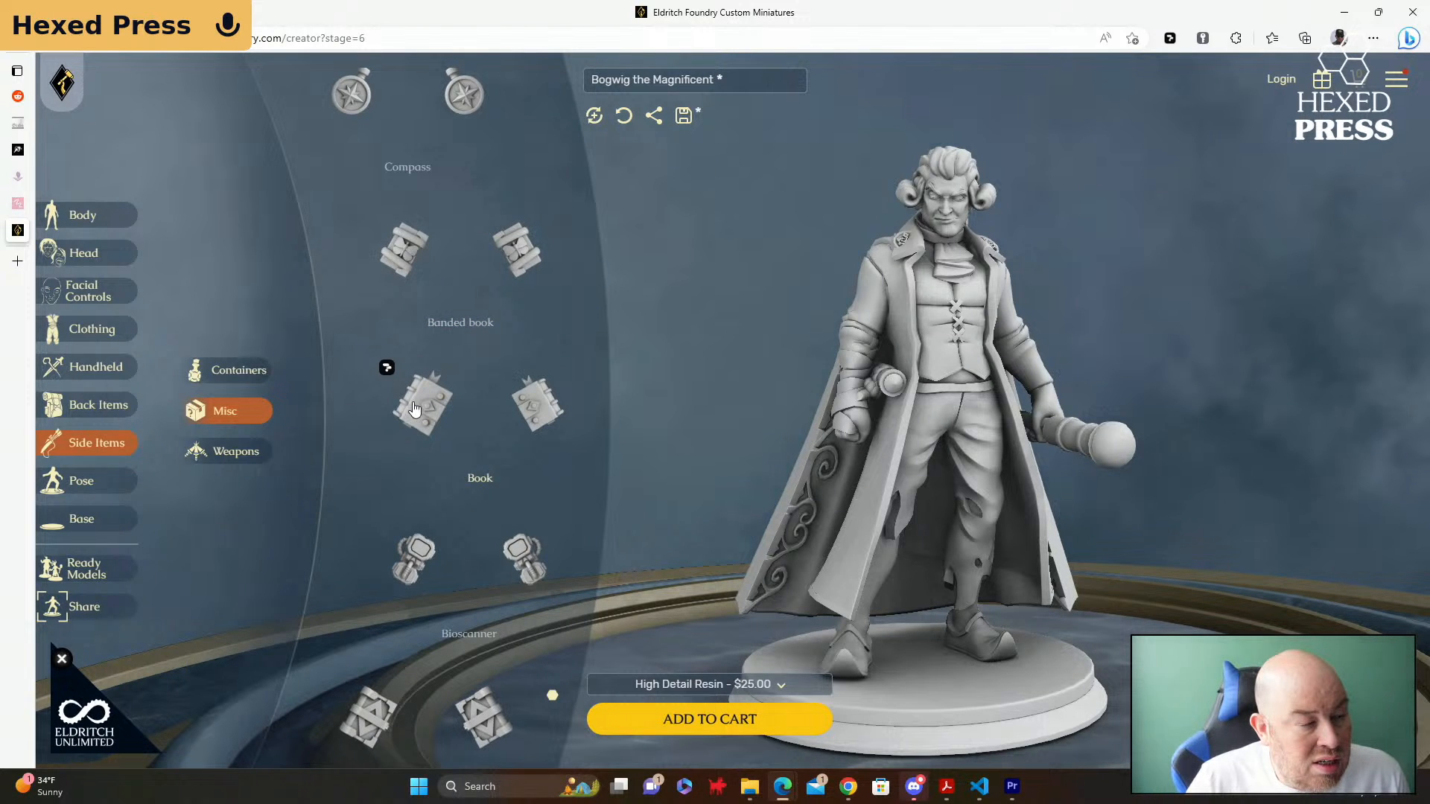
scroll(414, 410, down, 1)
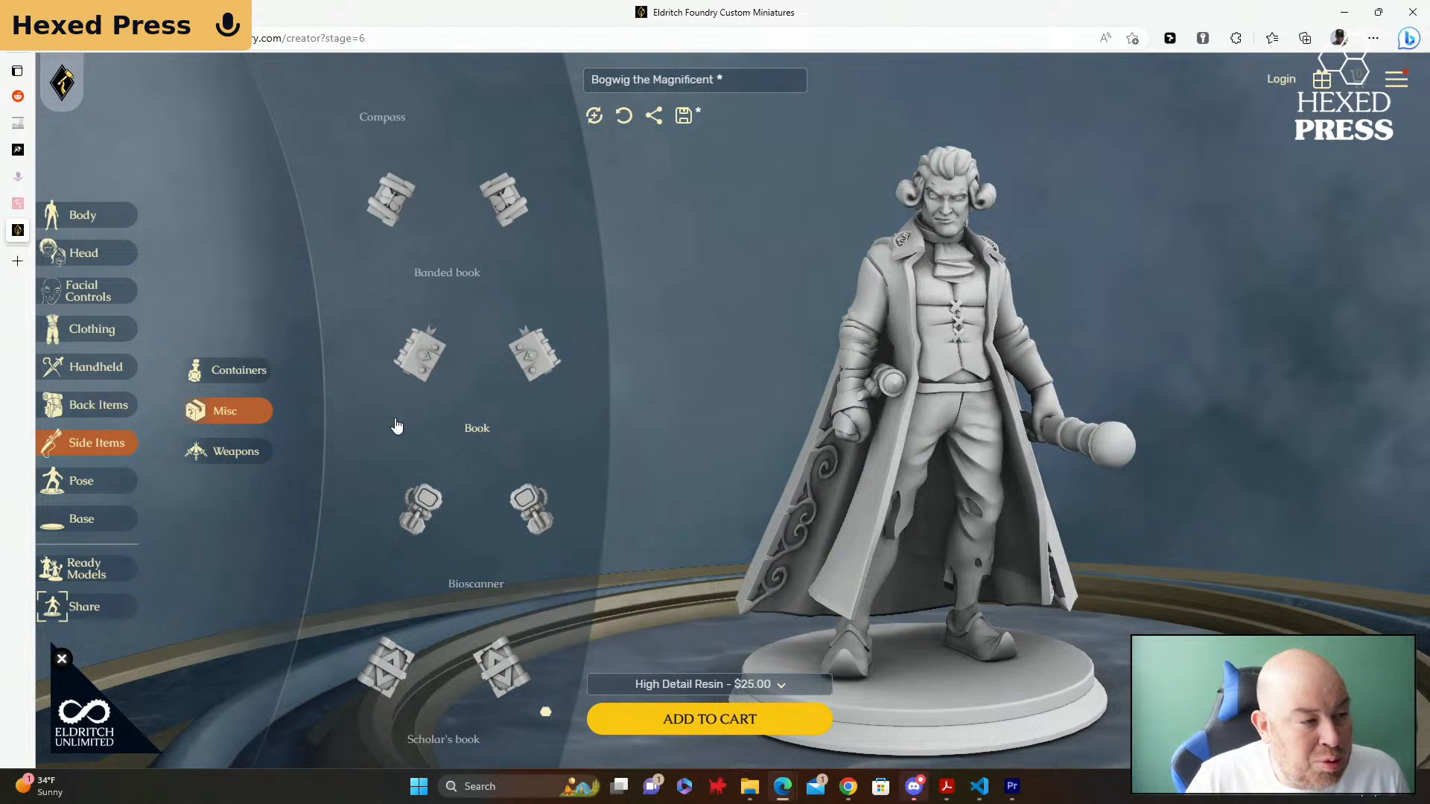
Step: Look through the side weapons, try the Kris on the miniature's right hip and undo that change
click(245, 453)
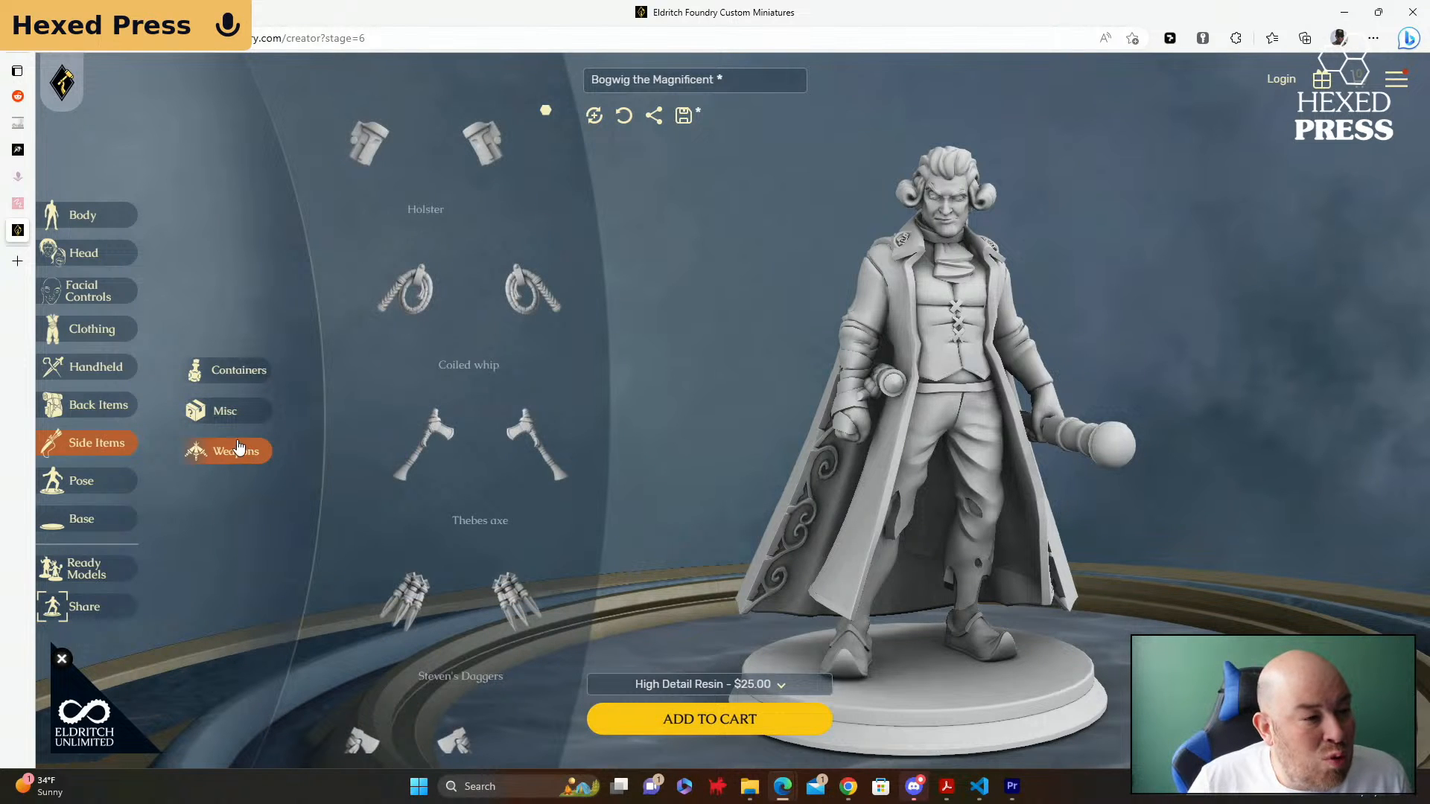
scroll(383, 383, down, 3)
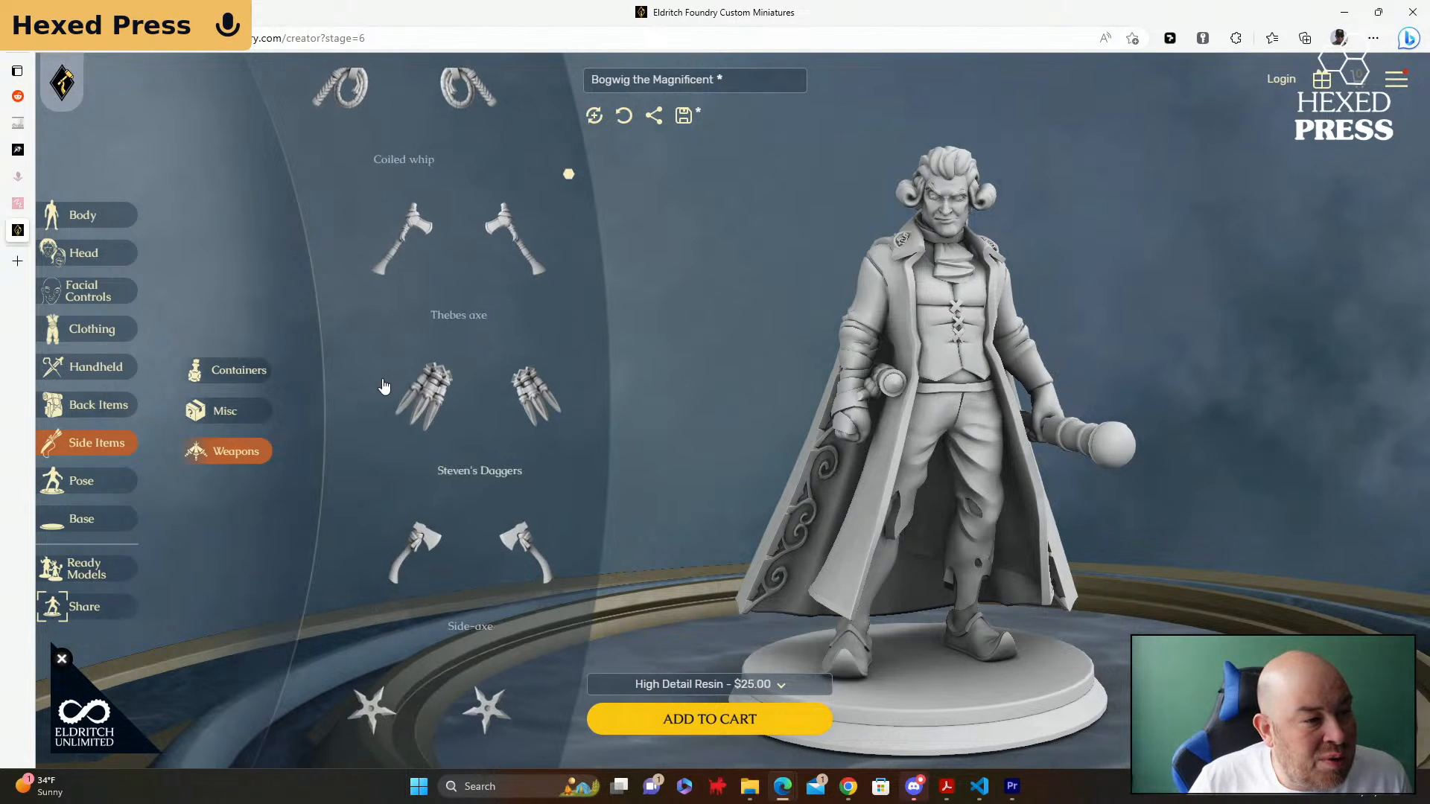
scroll(383, 386, down, 7)
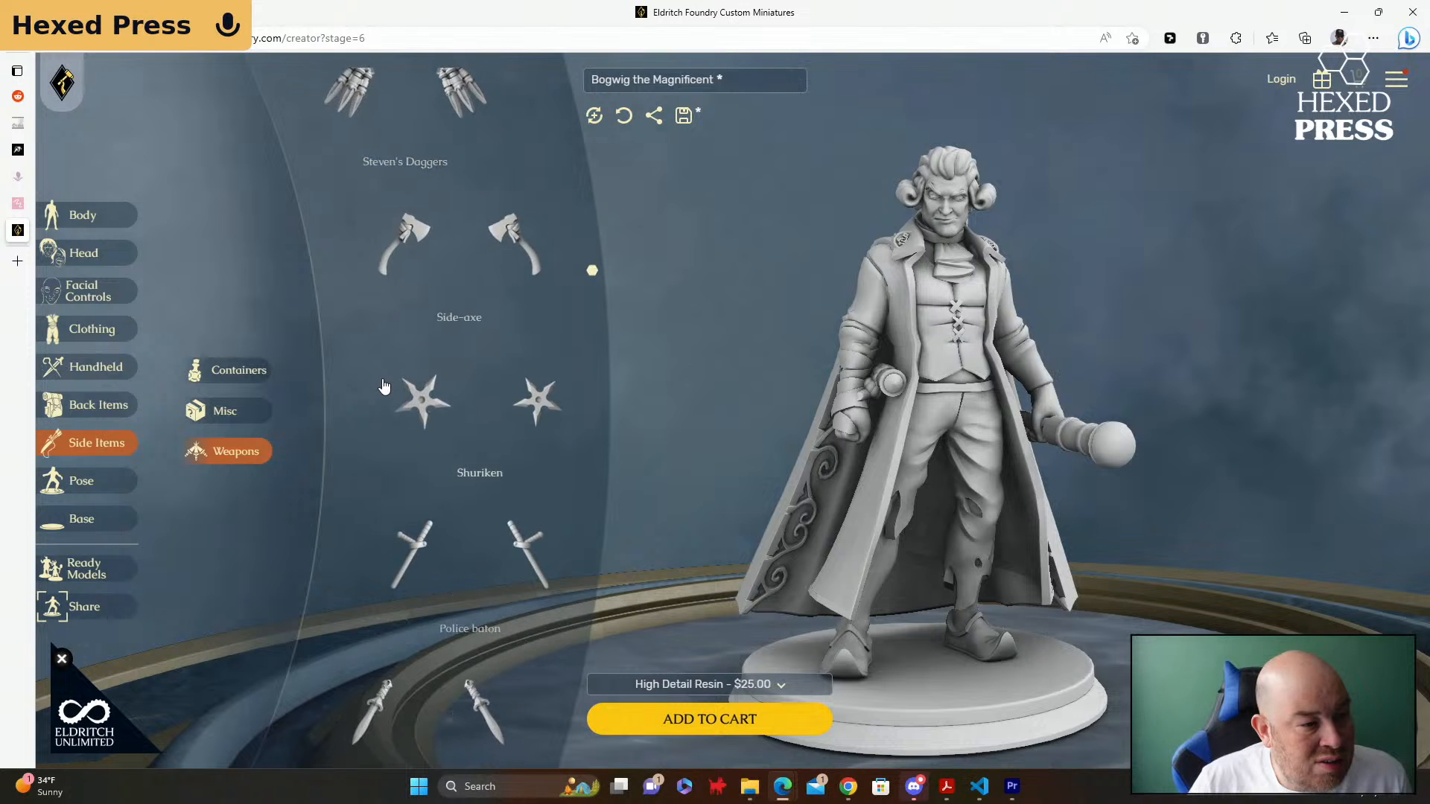
scroll(384, 385, down, 1)
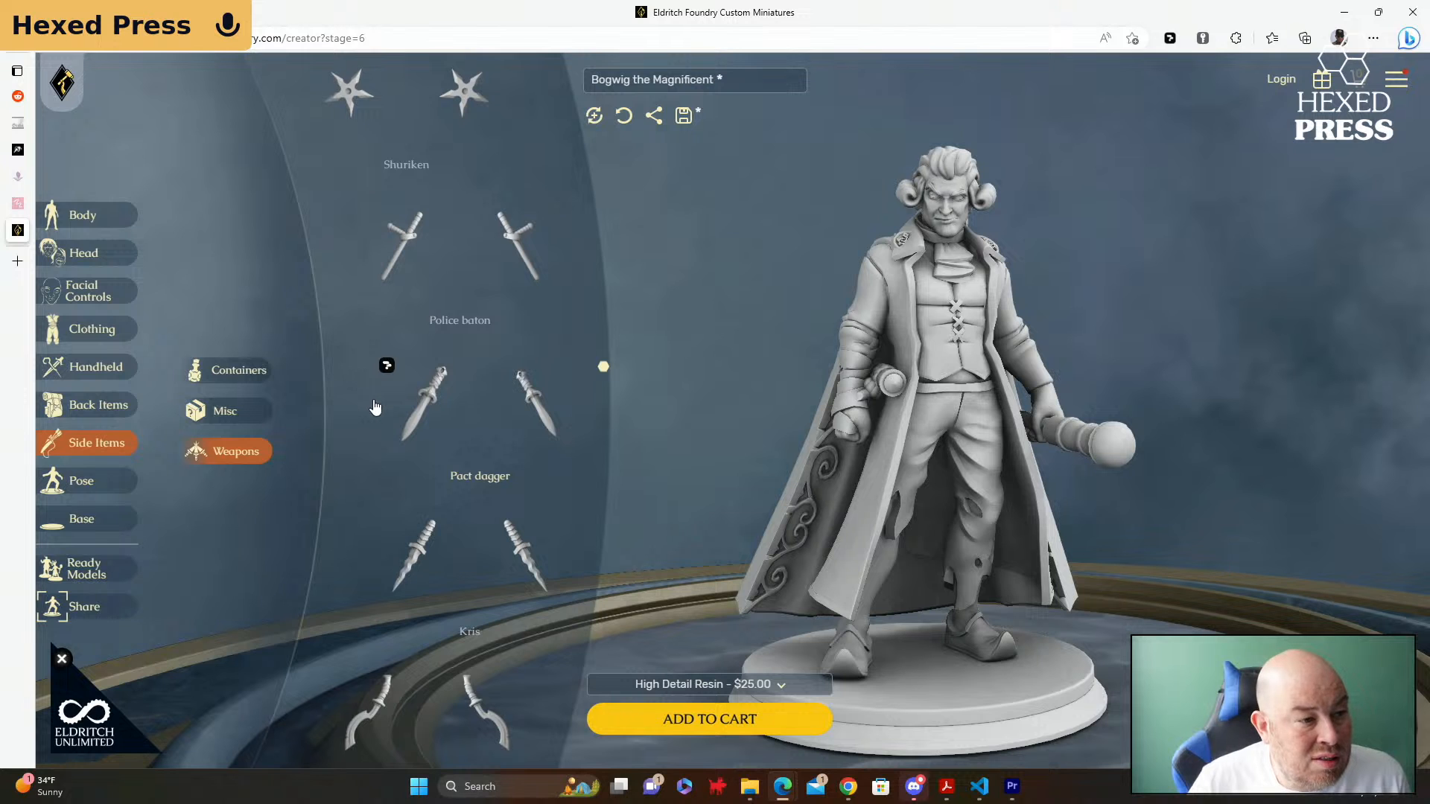
scroll(375, 406, down, 1)
click(437, 432)
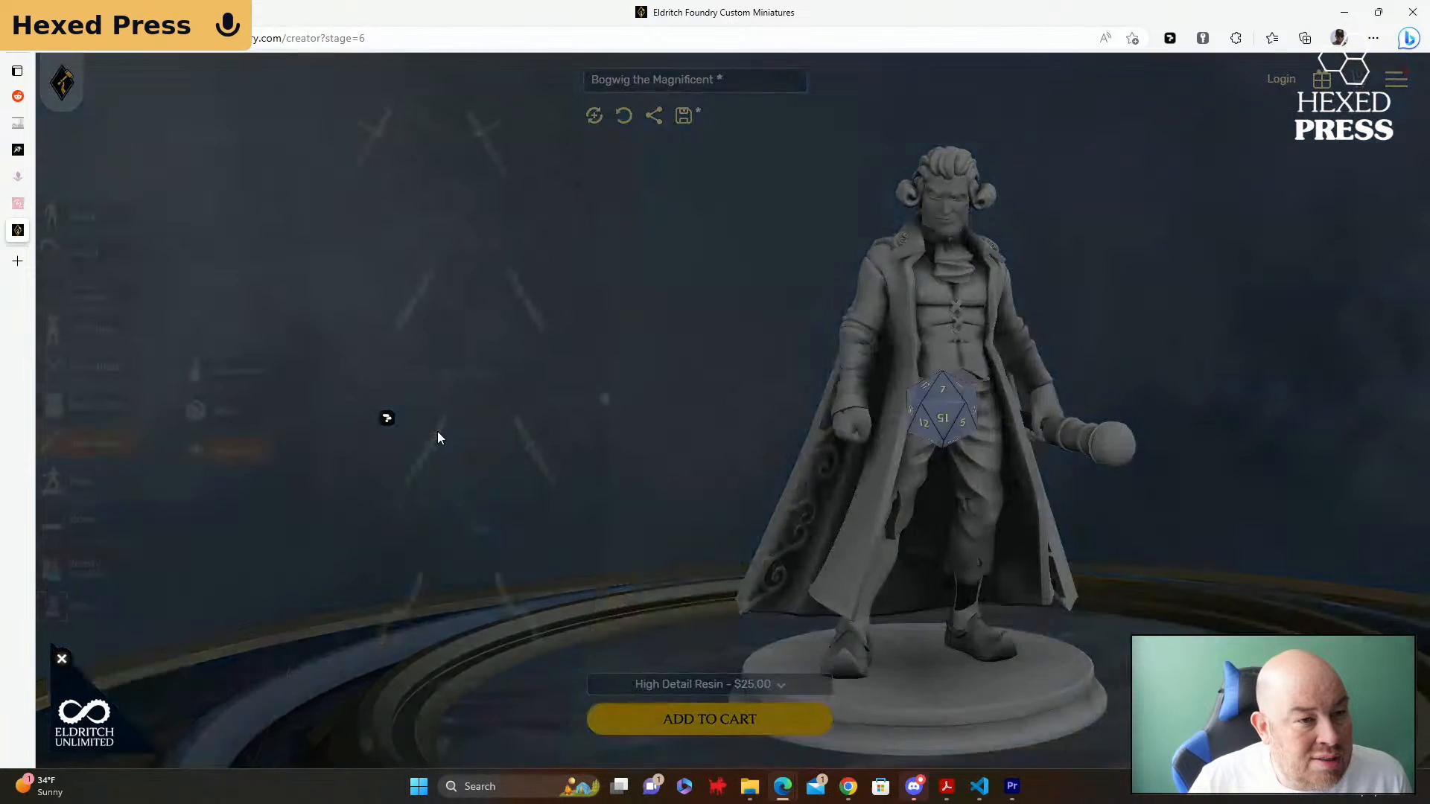
click(625, 120)
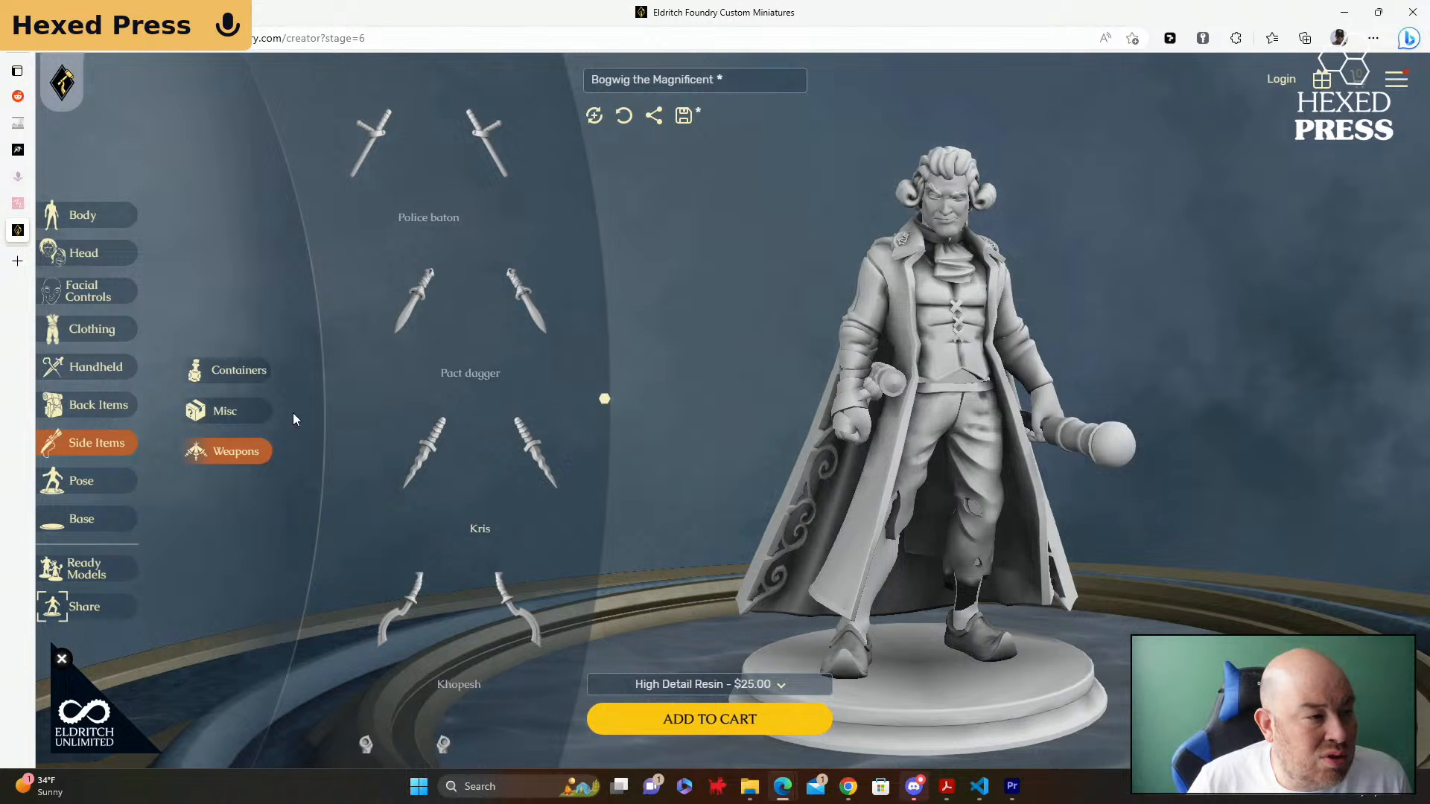
Step: Apply the Caster preset pose to the miniature
click(88, 485)
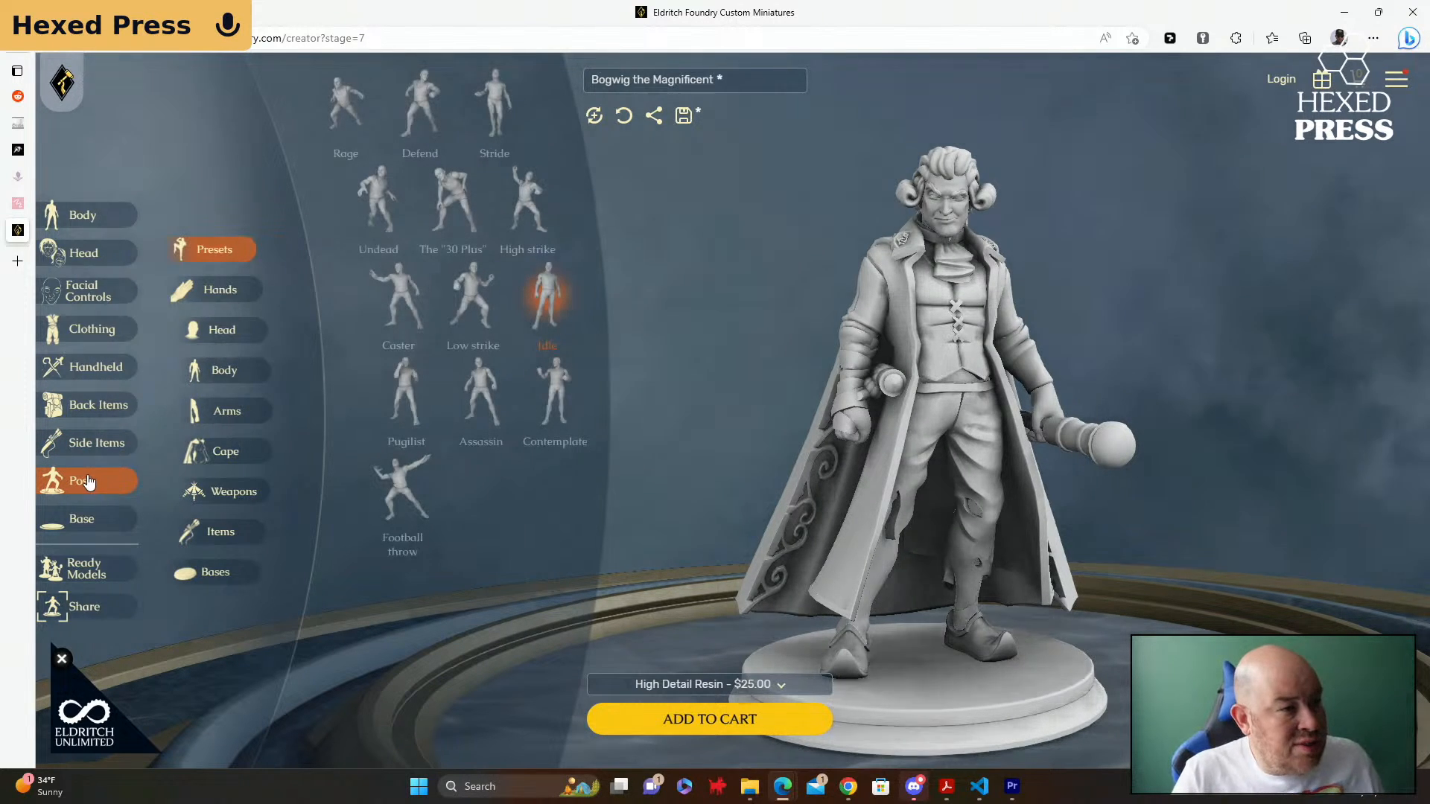
click(406, 302)
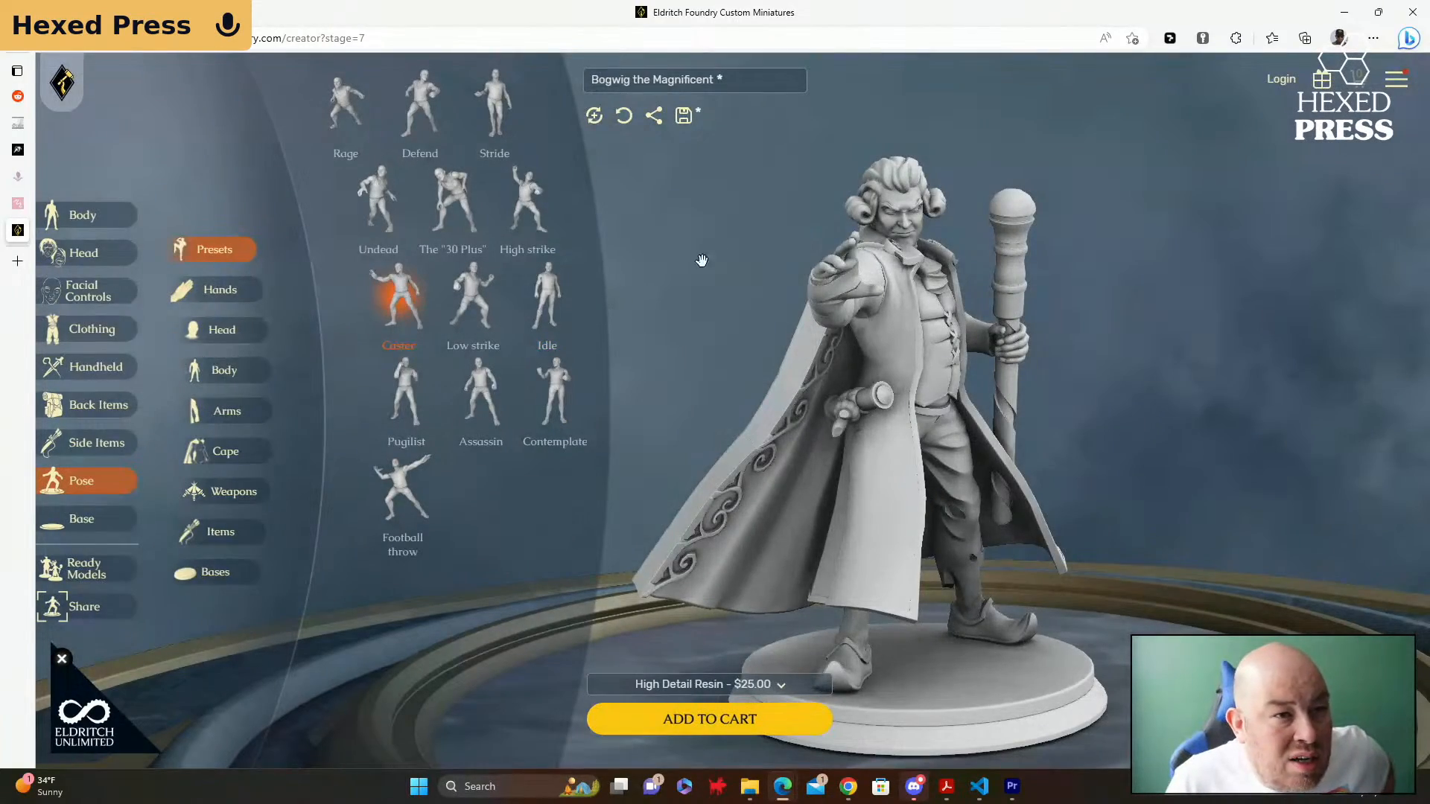
Step: Try the Low strike and Idle preset poses on the miniature and settle on the Contemplate pose
drag(704, 250, 625, 256)
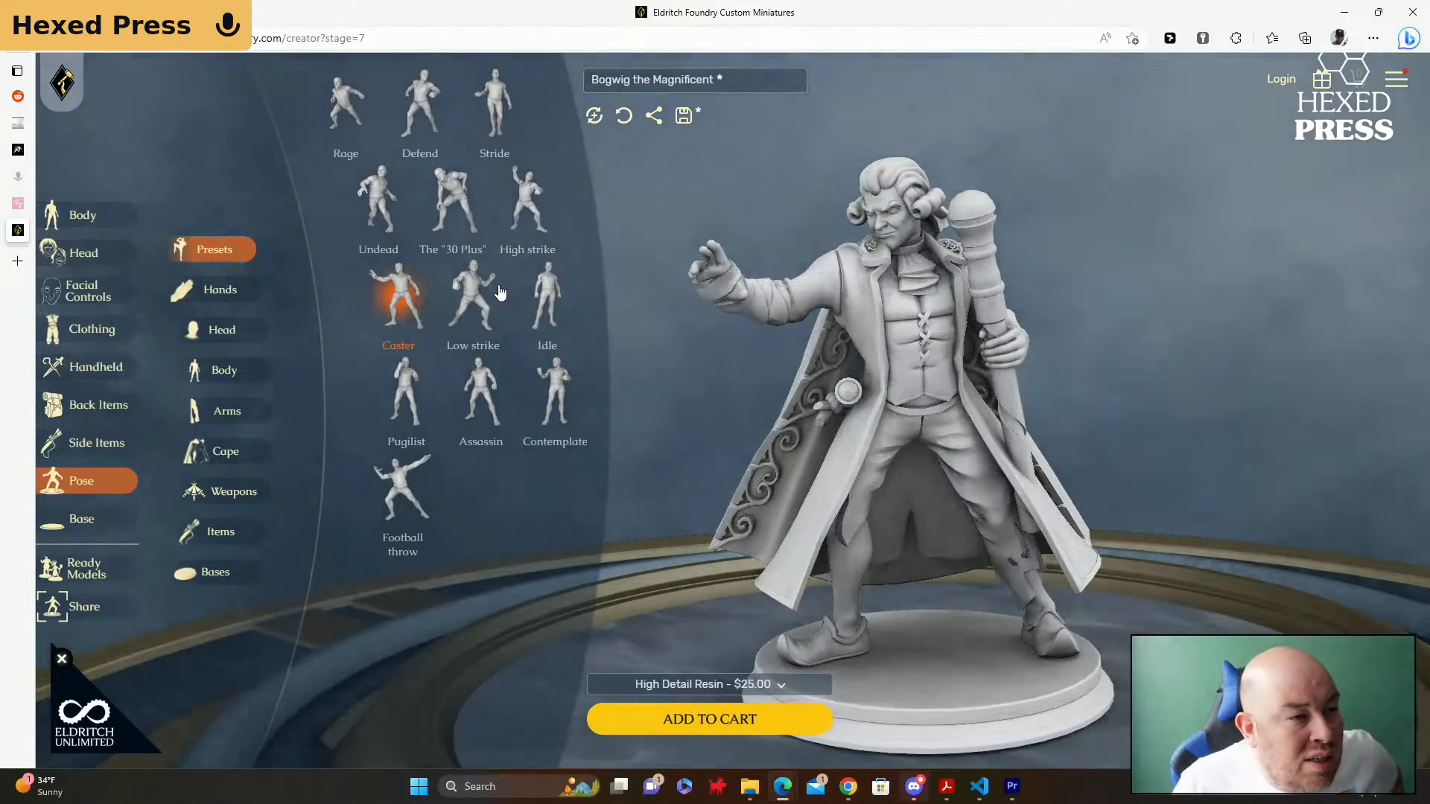
click(472, 298)
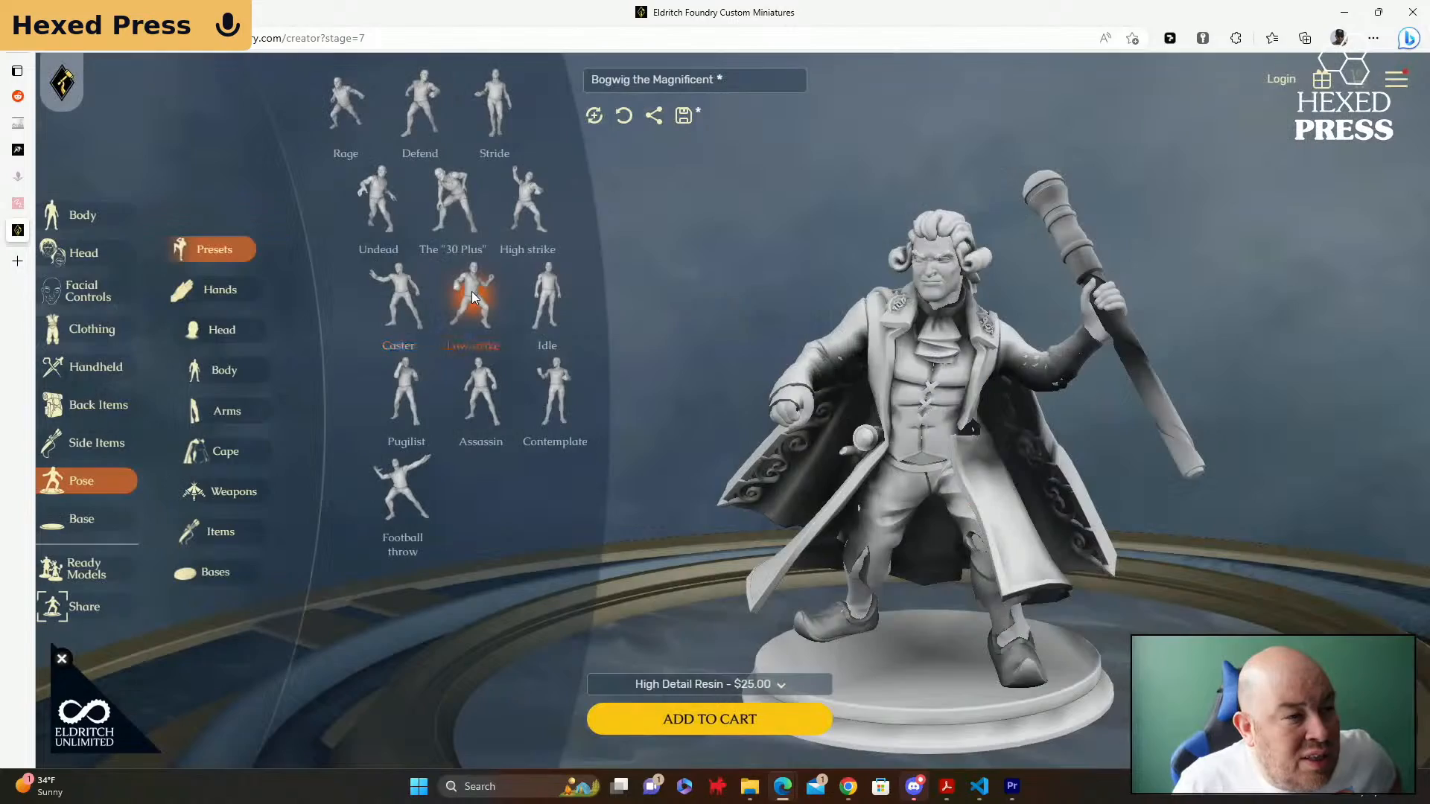
drag(687, 270, 746, 248)
click(548, 301)
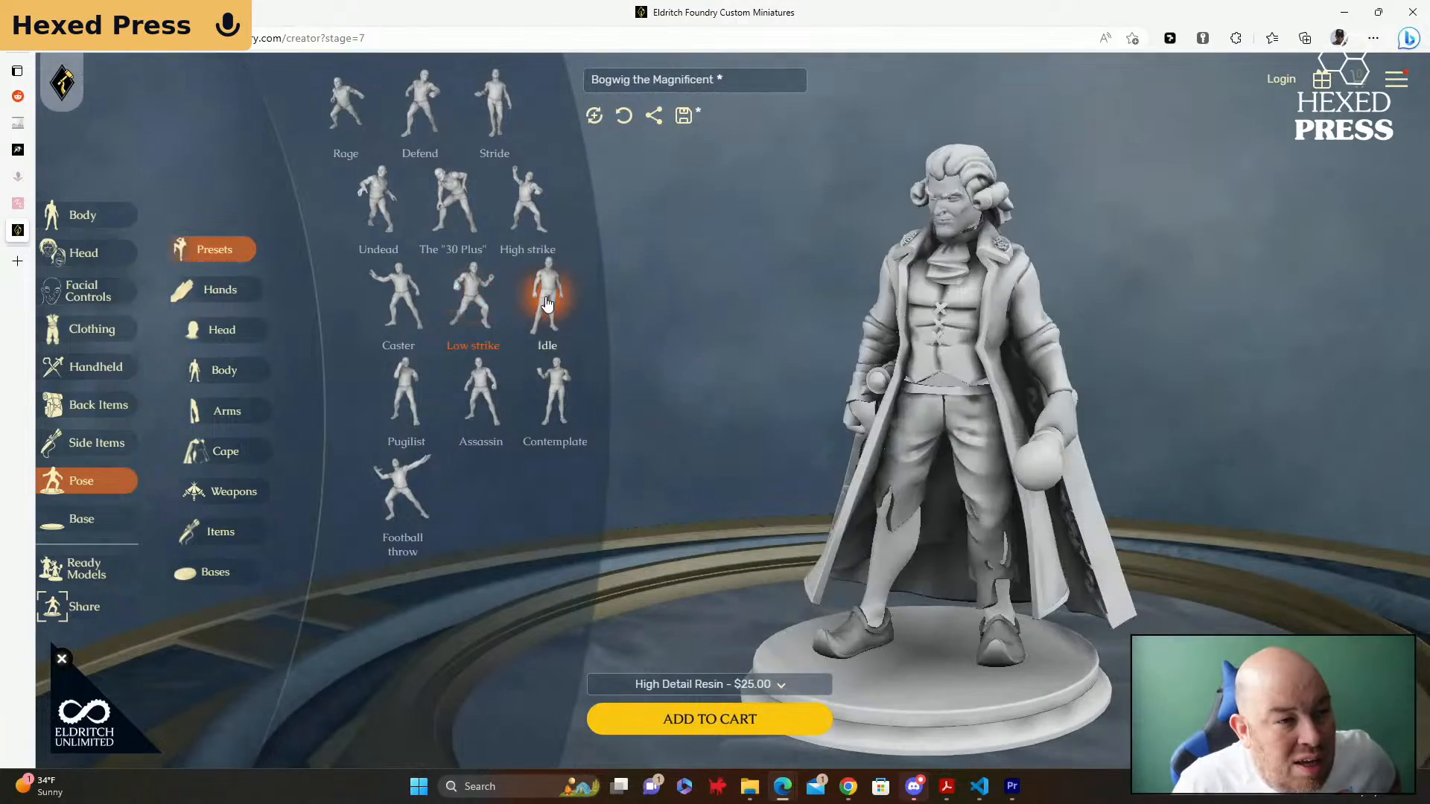
drag(777, 292, 808, 288)
click(542, 395)
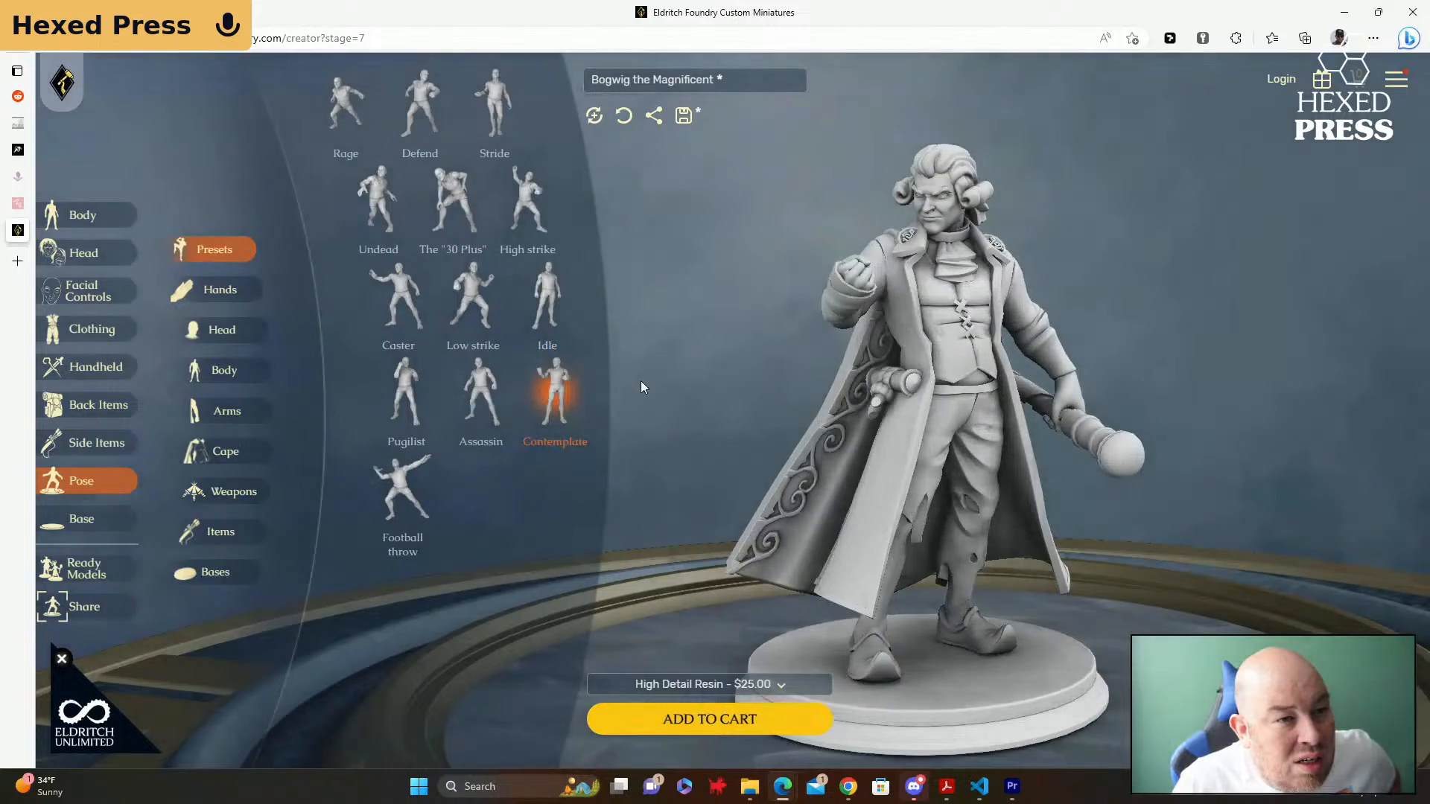
drag(759, 333, 728, 336)
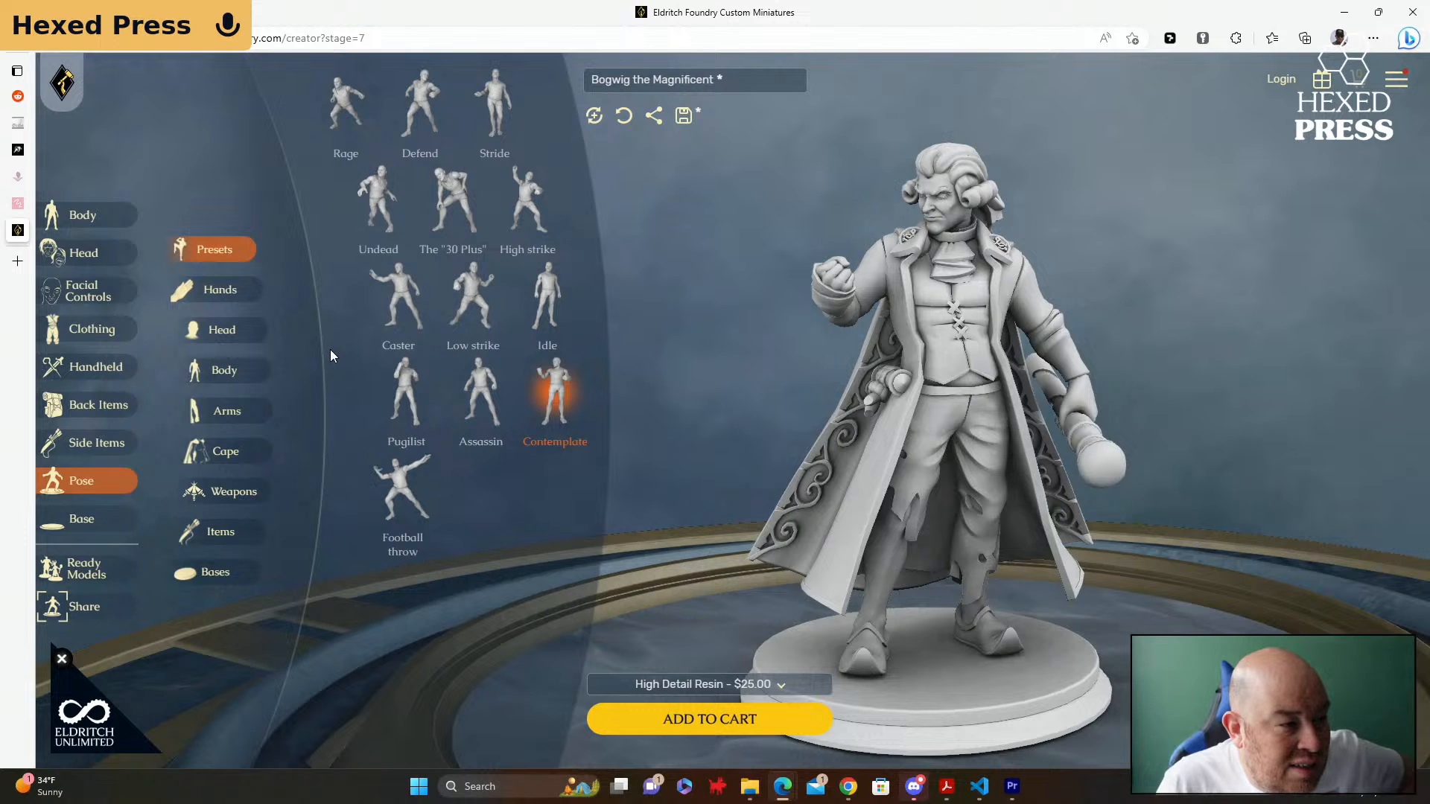
Step: Look through the magic handheld items, from the Wizard's cane down to Chill touch, for something to fill the right hand
click(112, 367)
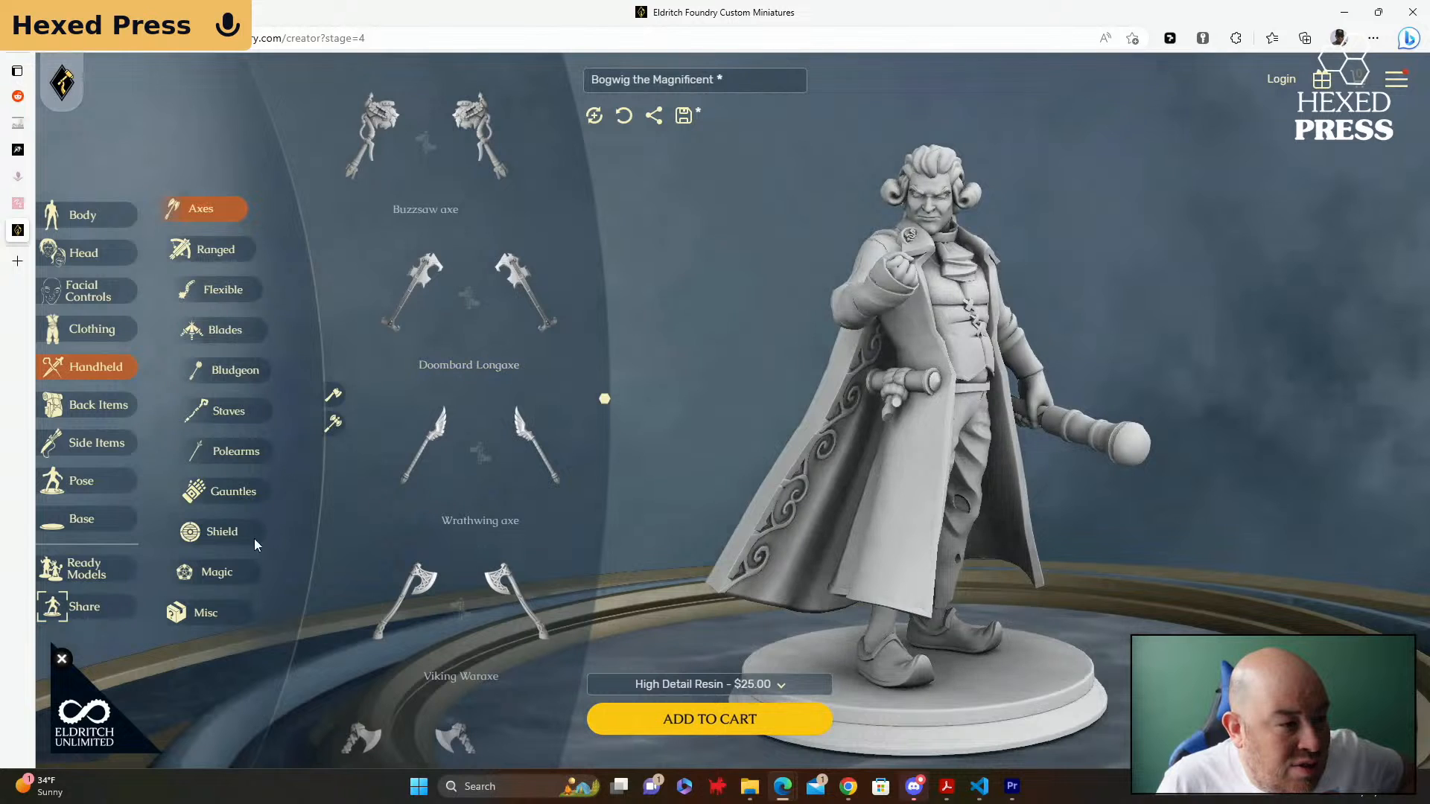
click(217, 575)
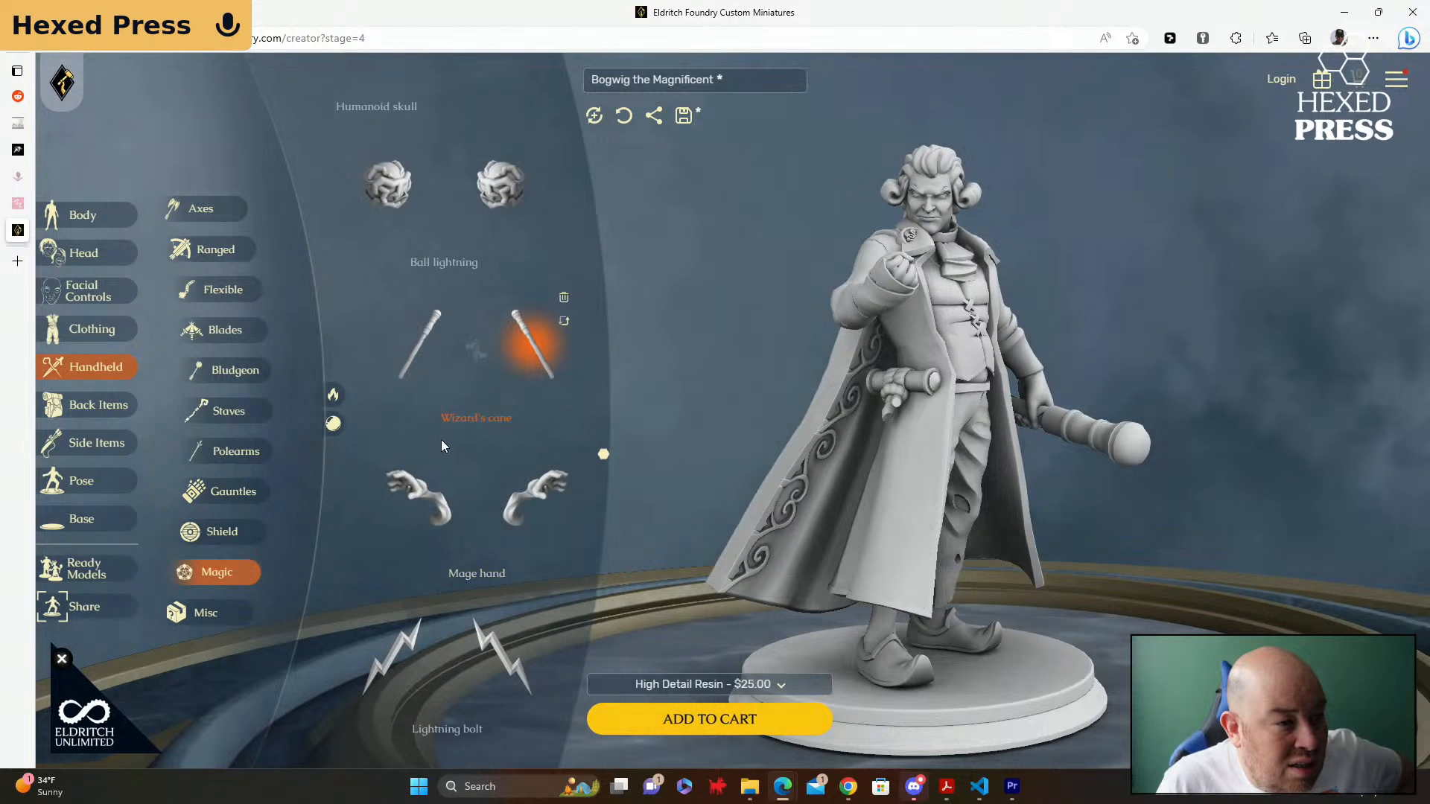
scroll(445, 420, down, 4)
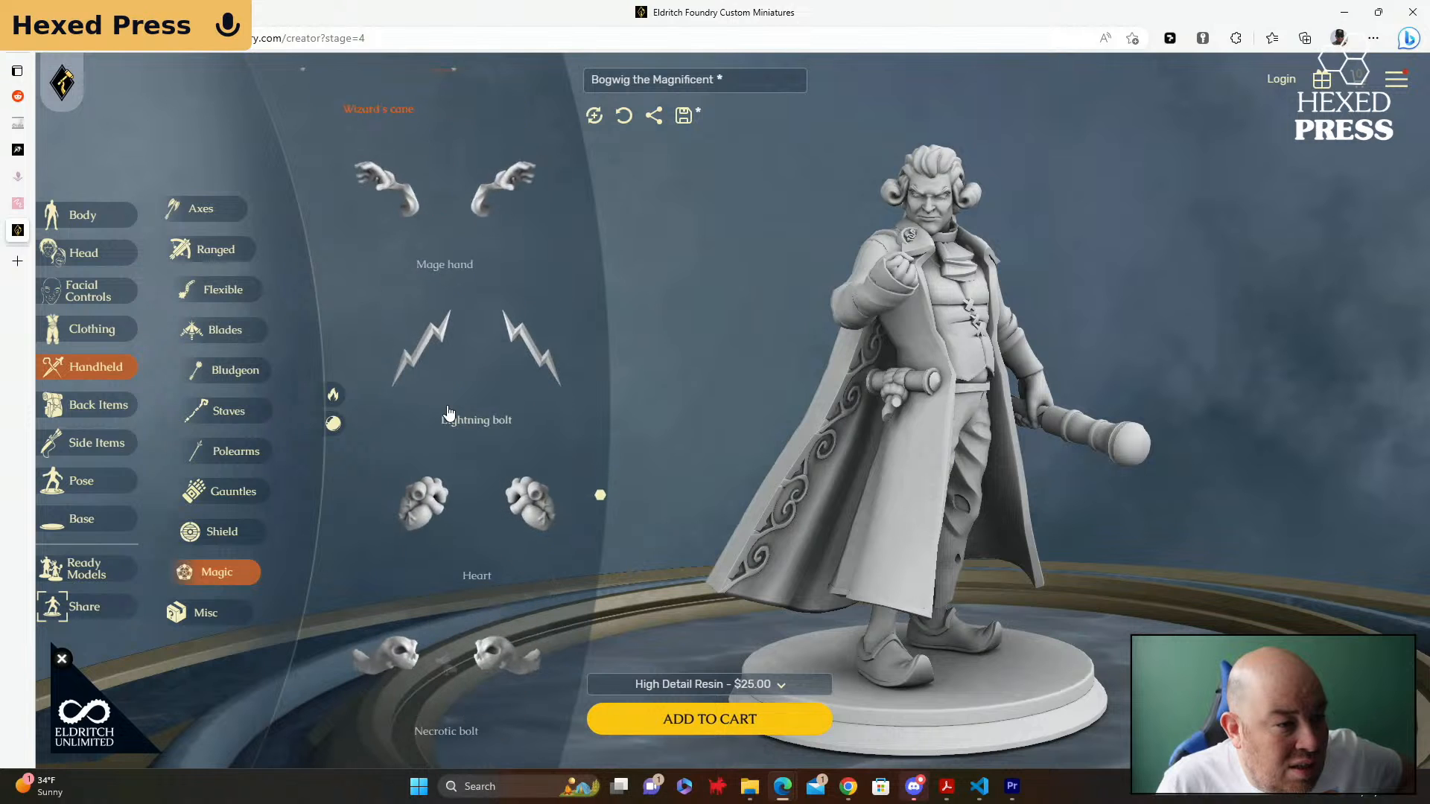
scroll(448, 412, down, 5)
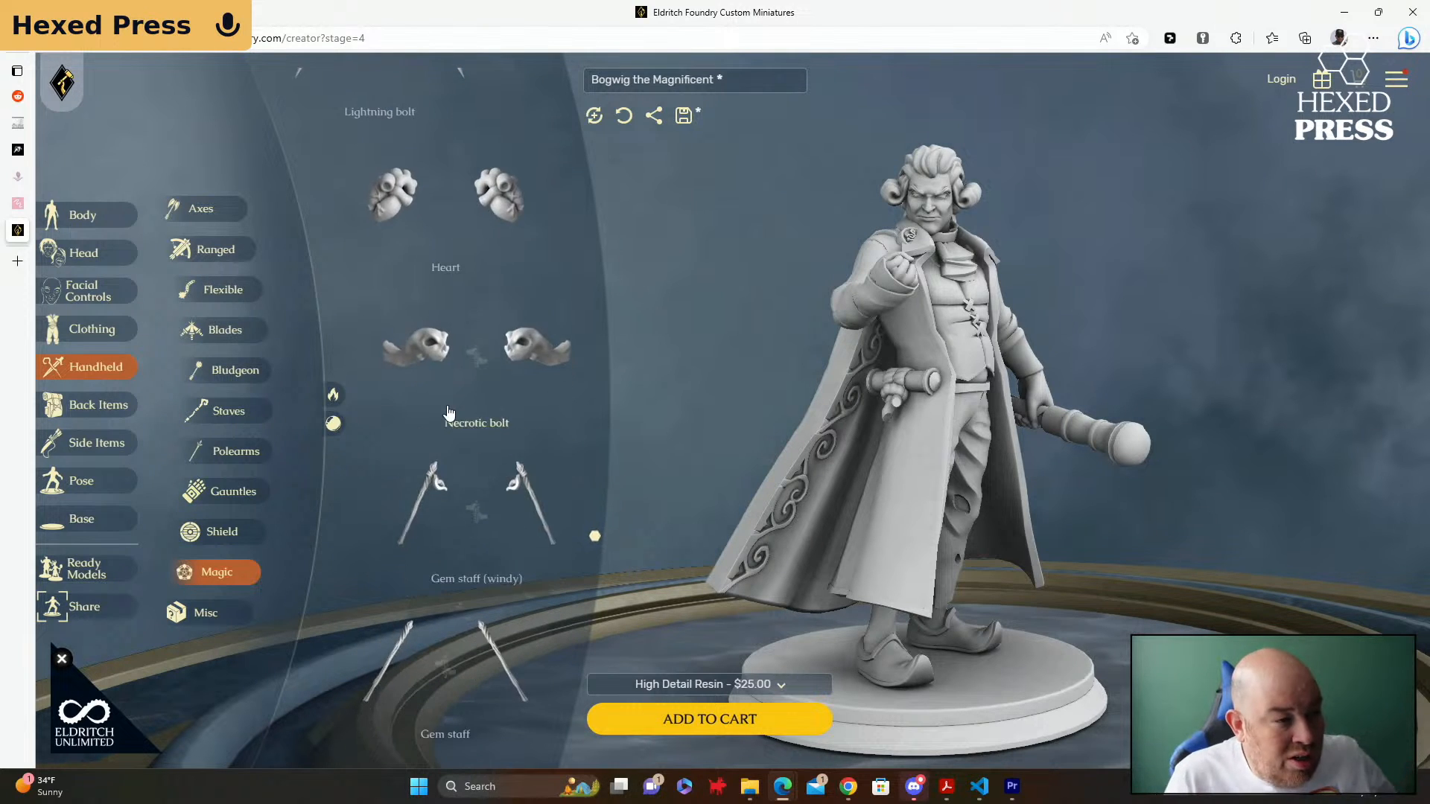
scroll(448, 413, down, 3)
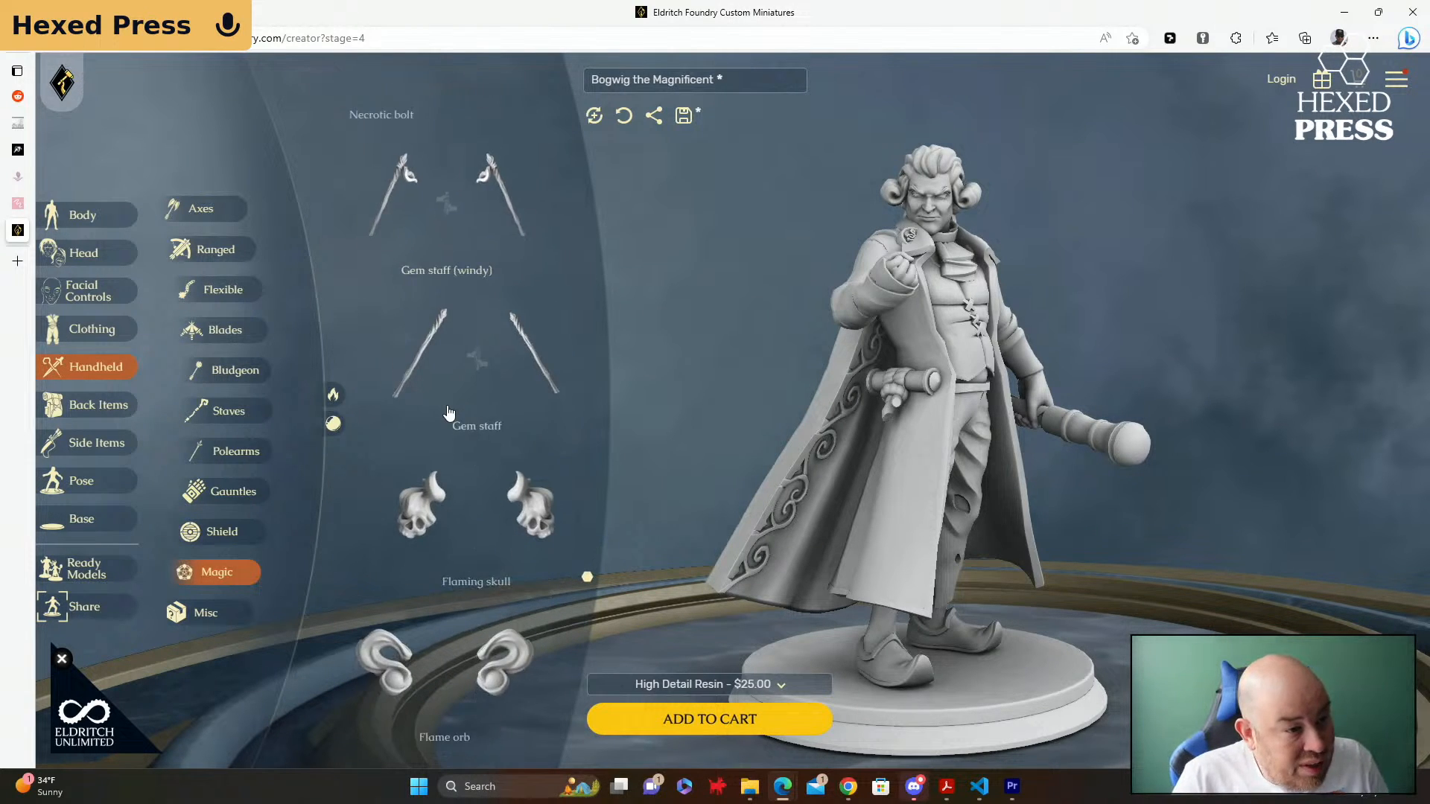
scroll(448, 413, down, 3)
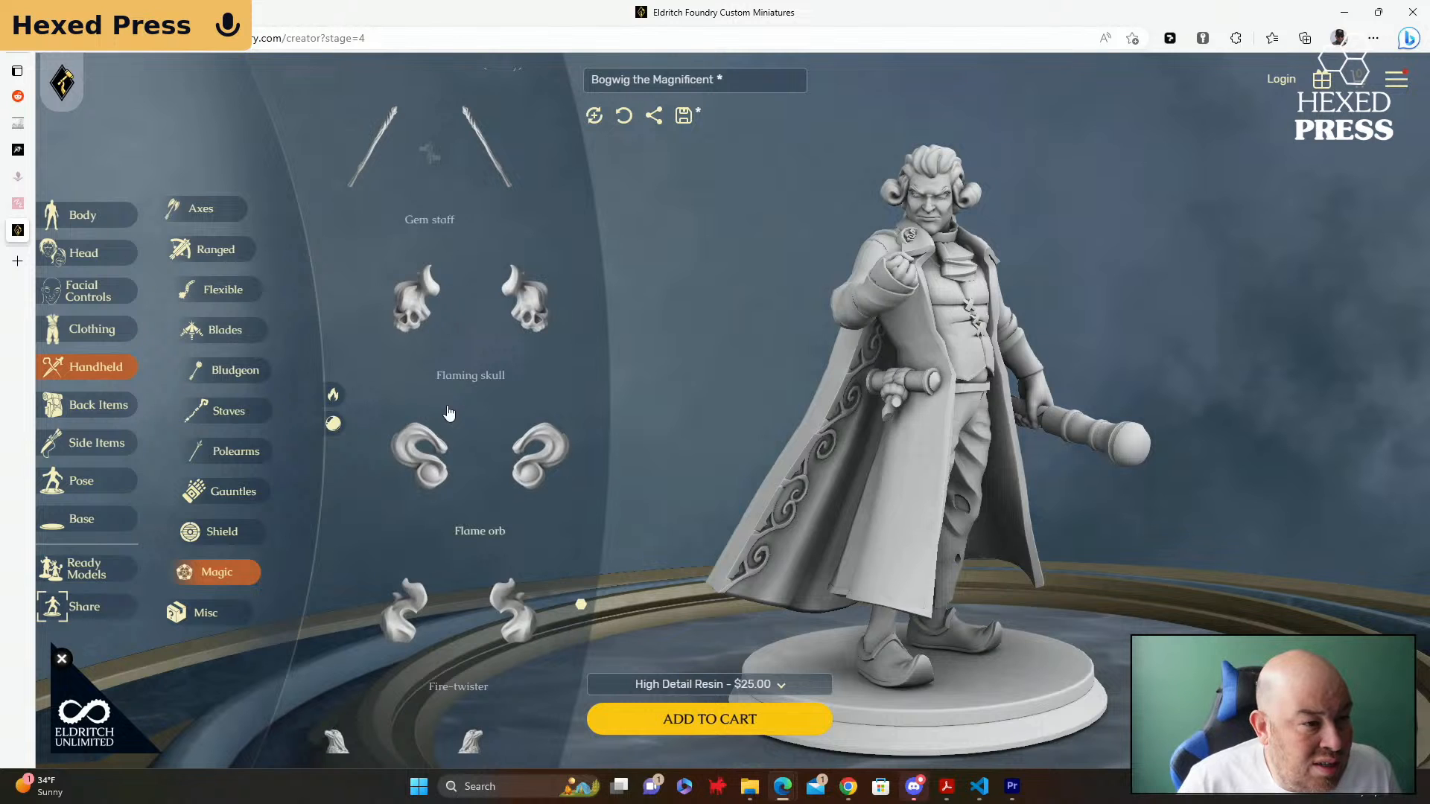
scroll(448, 412, down, 4)
scroll(444, 519, down, 3)
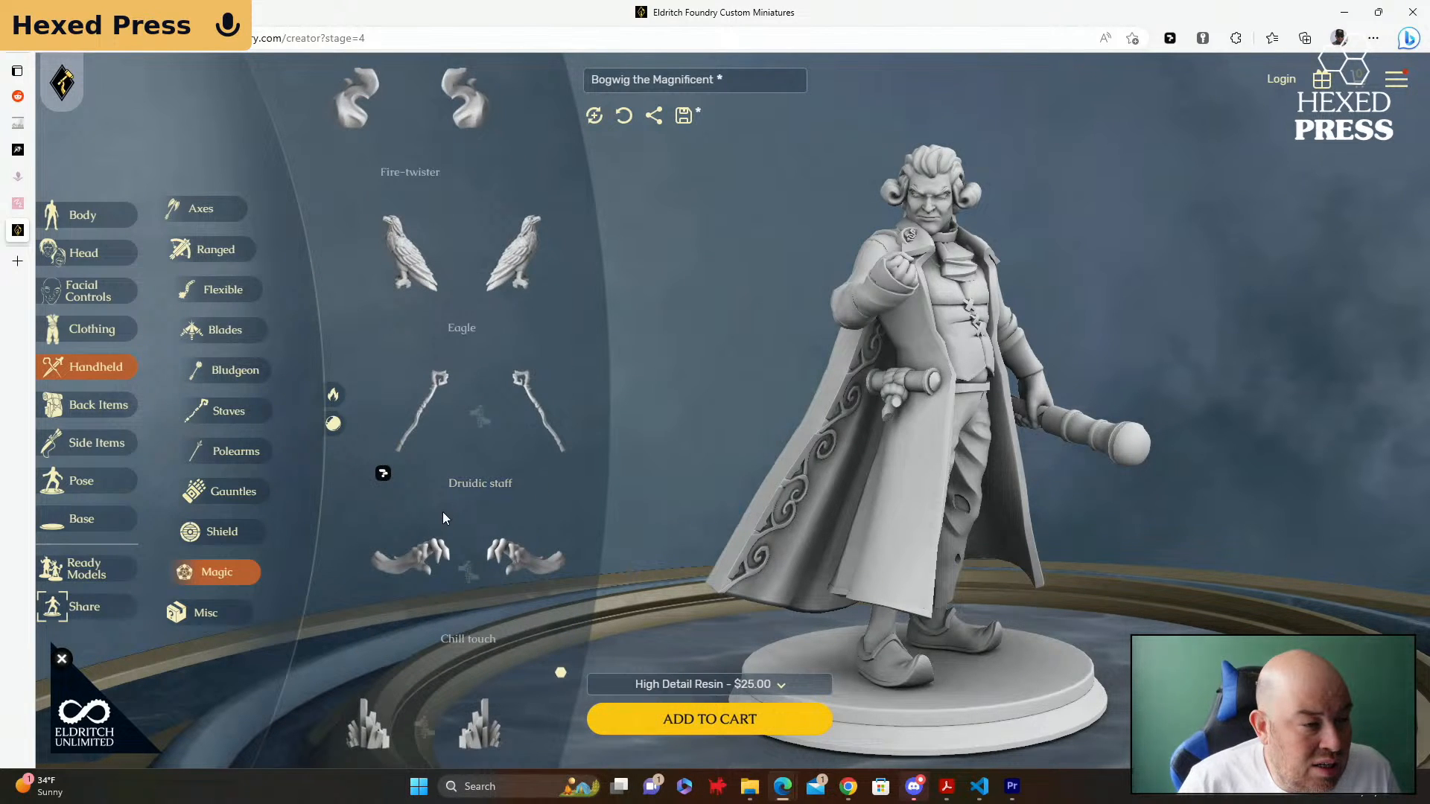
Step: Try the Chill touch effect in the miniature's right hand and clear it
click(403, 562)
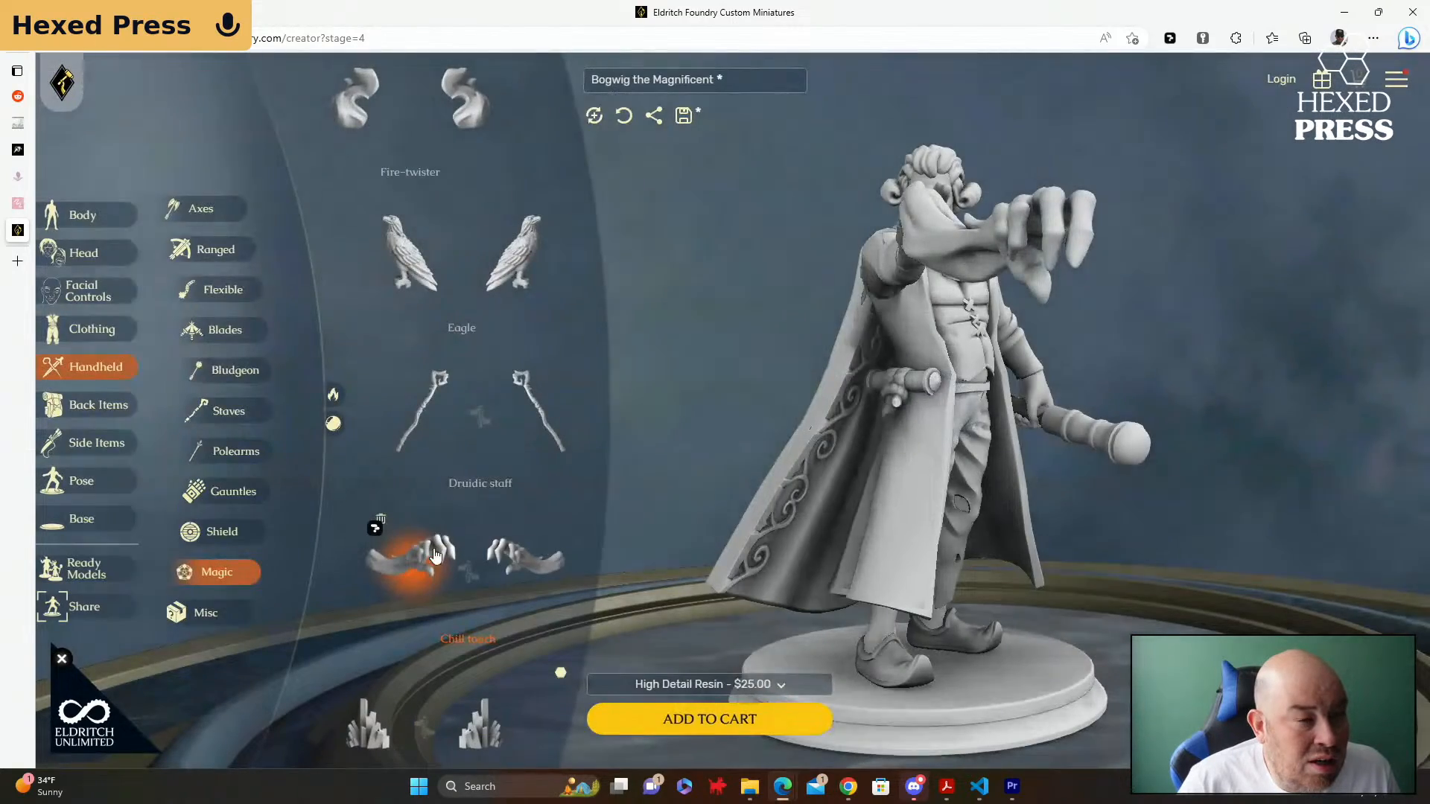
drag(751, 362, 650, 407)
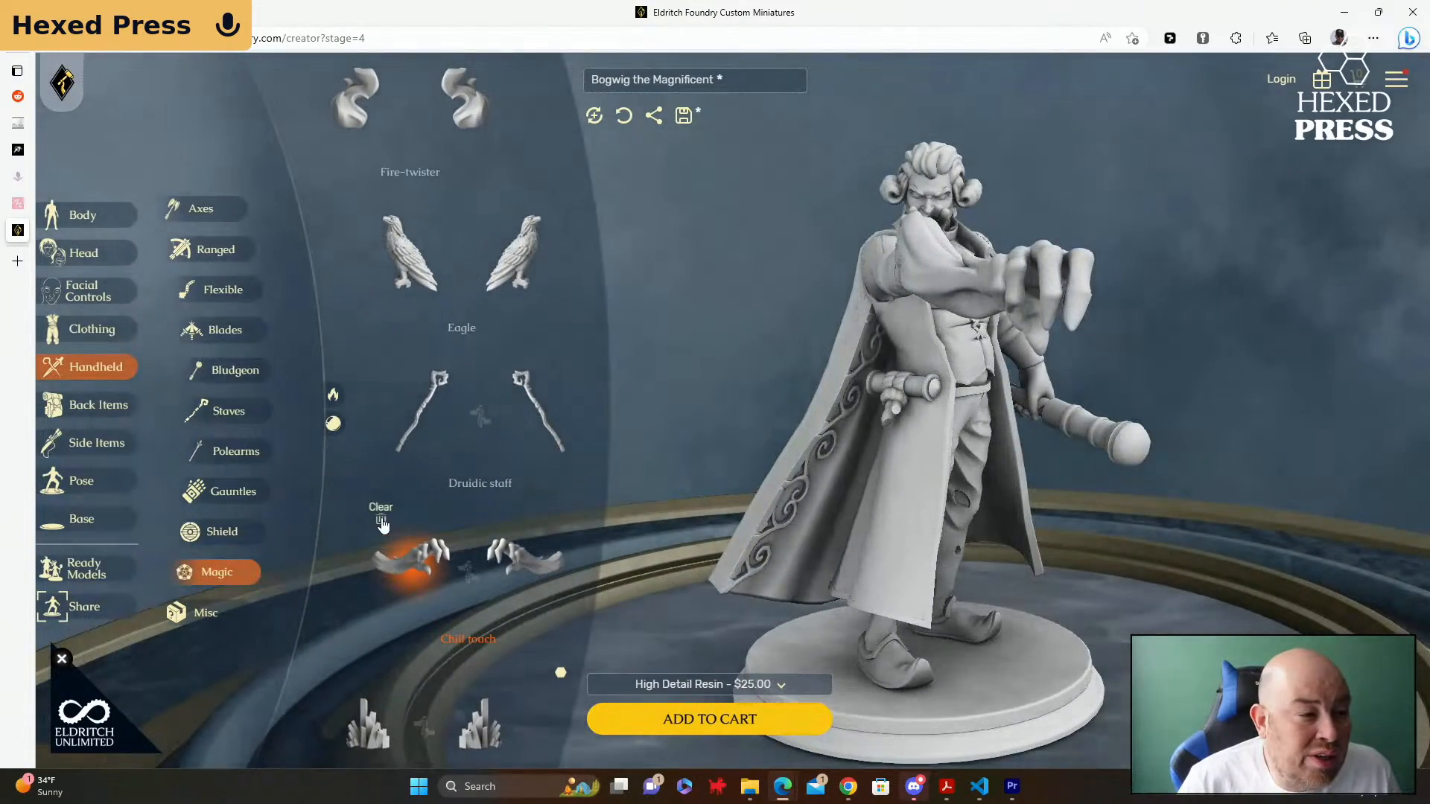
click(381, 519)
Step: Check the magic items around Cane of the Cobra, try the Fire-twister in the right hand and remove it
scroll(458, 521, down, 4)
mouse_move(439, 534)
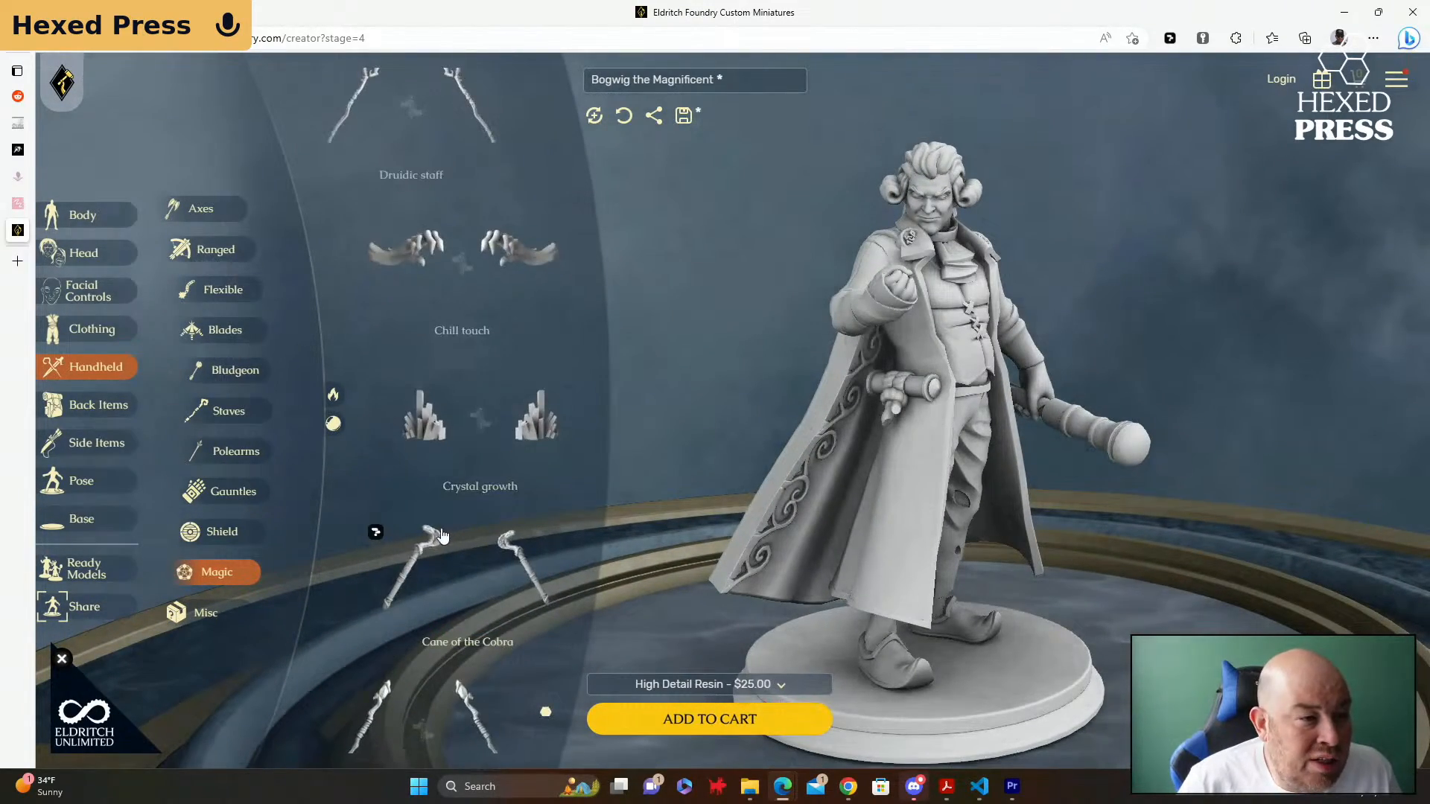
scroll(434, 534, down, 1)
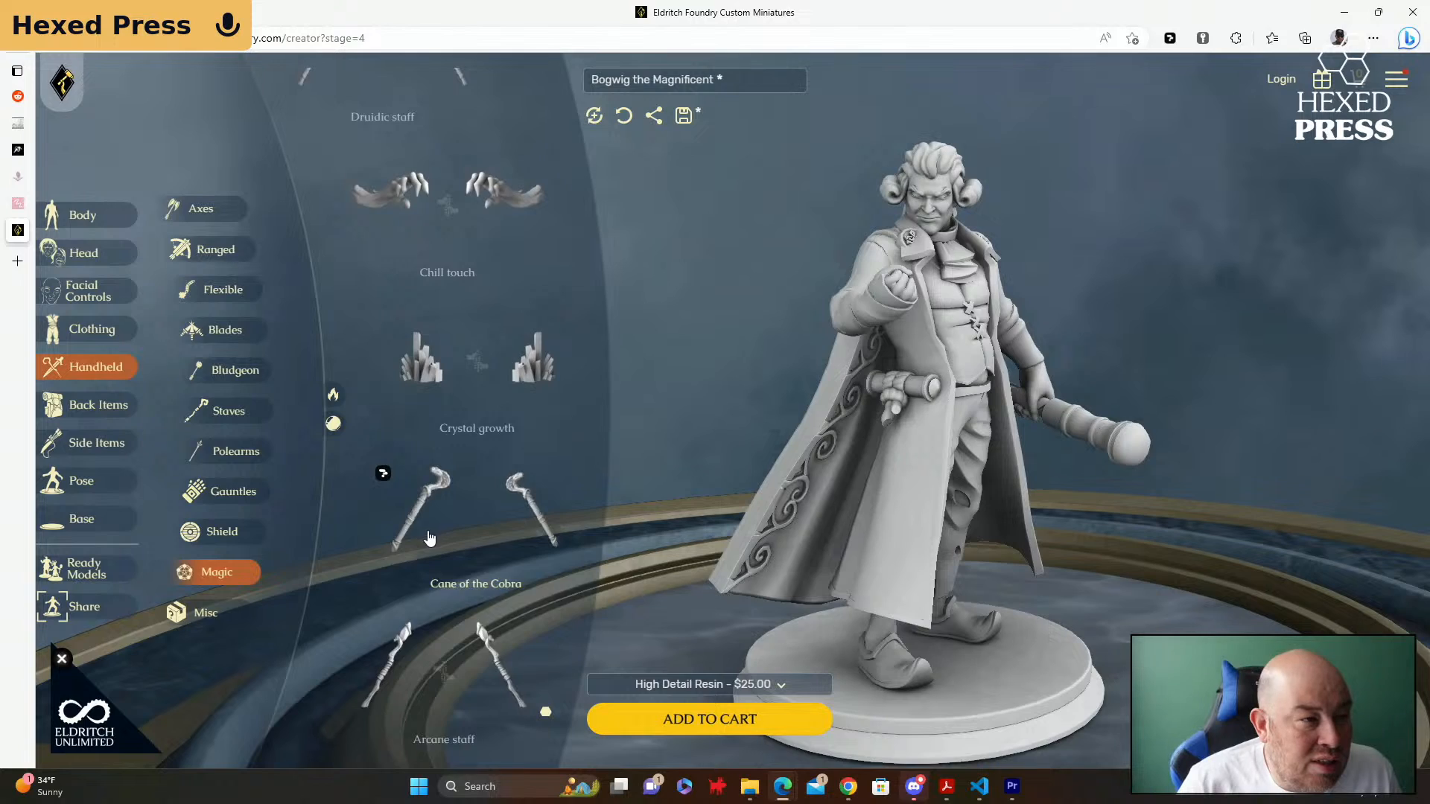
scroll(429, 537, up, 8)
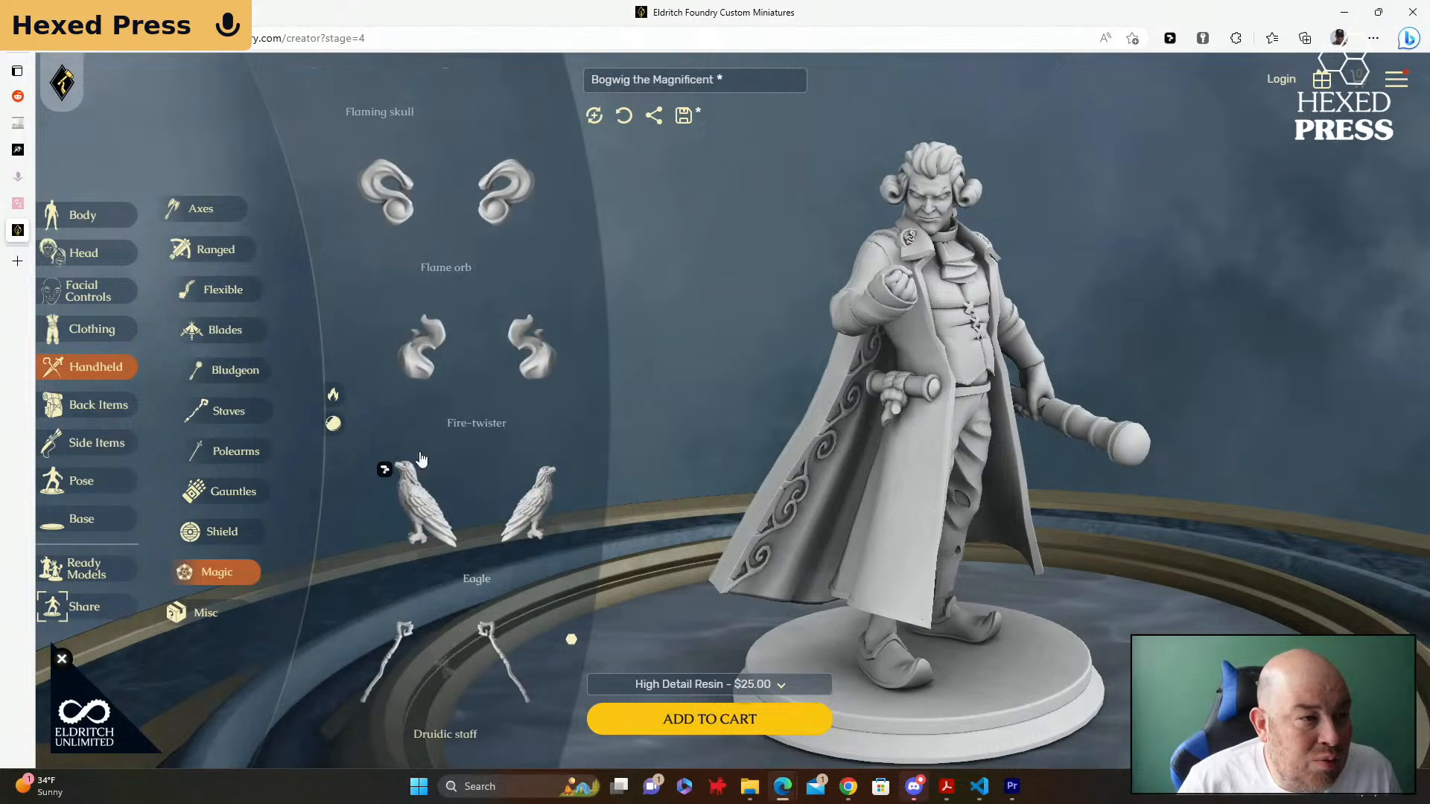
click(410, 355)
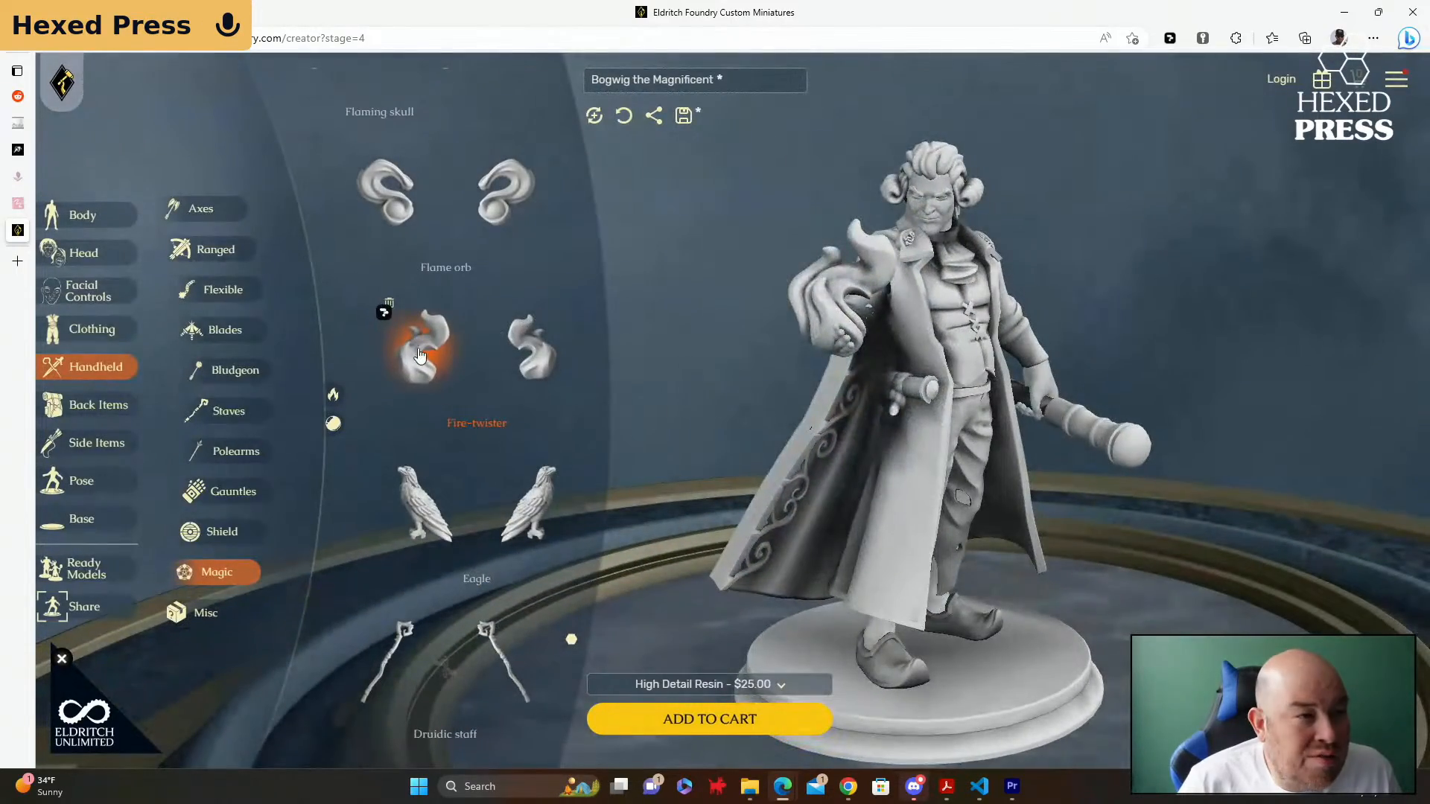
click(419, 355)
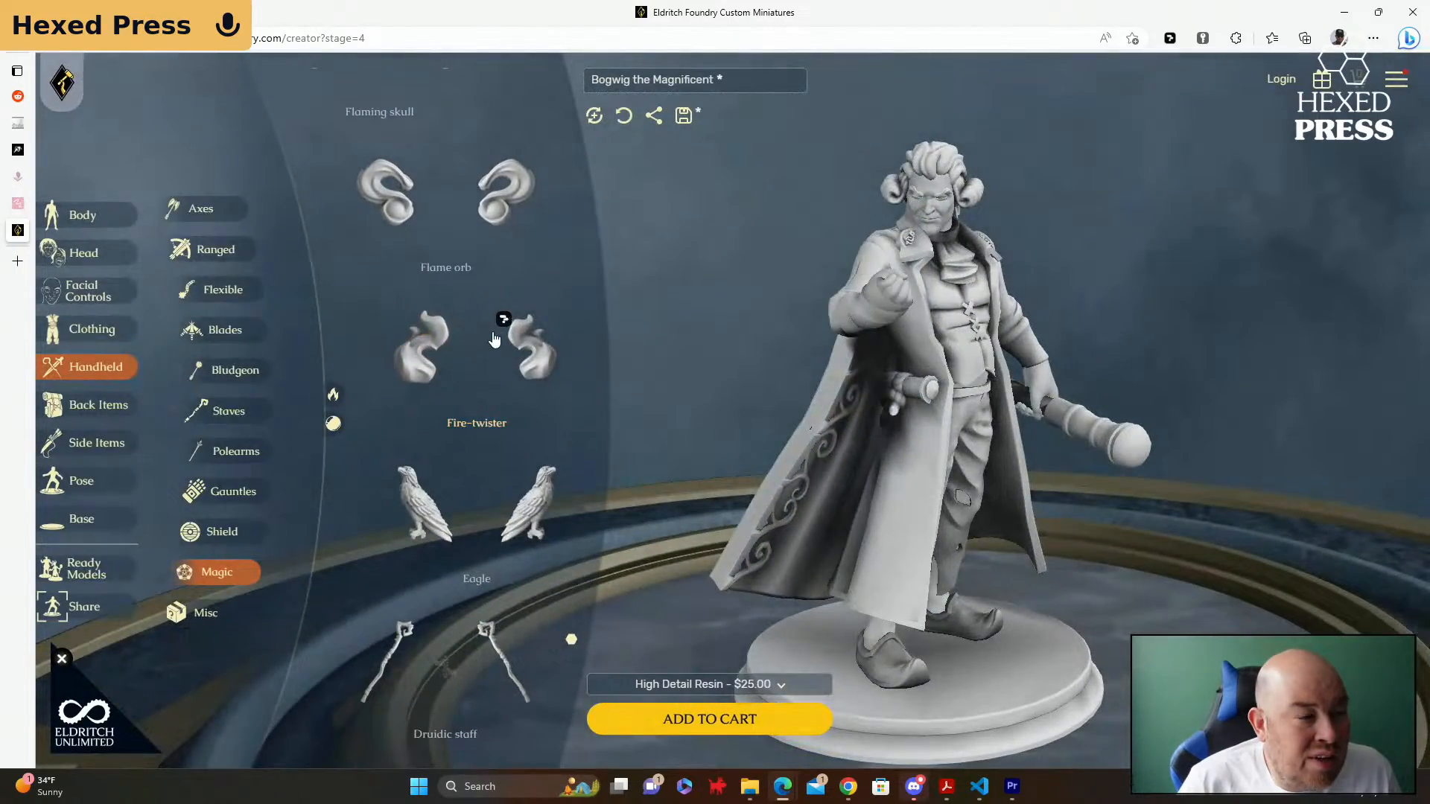
Step: Try the Flame orb and the Flaming skull in the miniature's right hand, clearing each one
scroll(423, 335, up, 2)
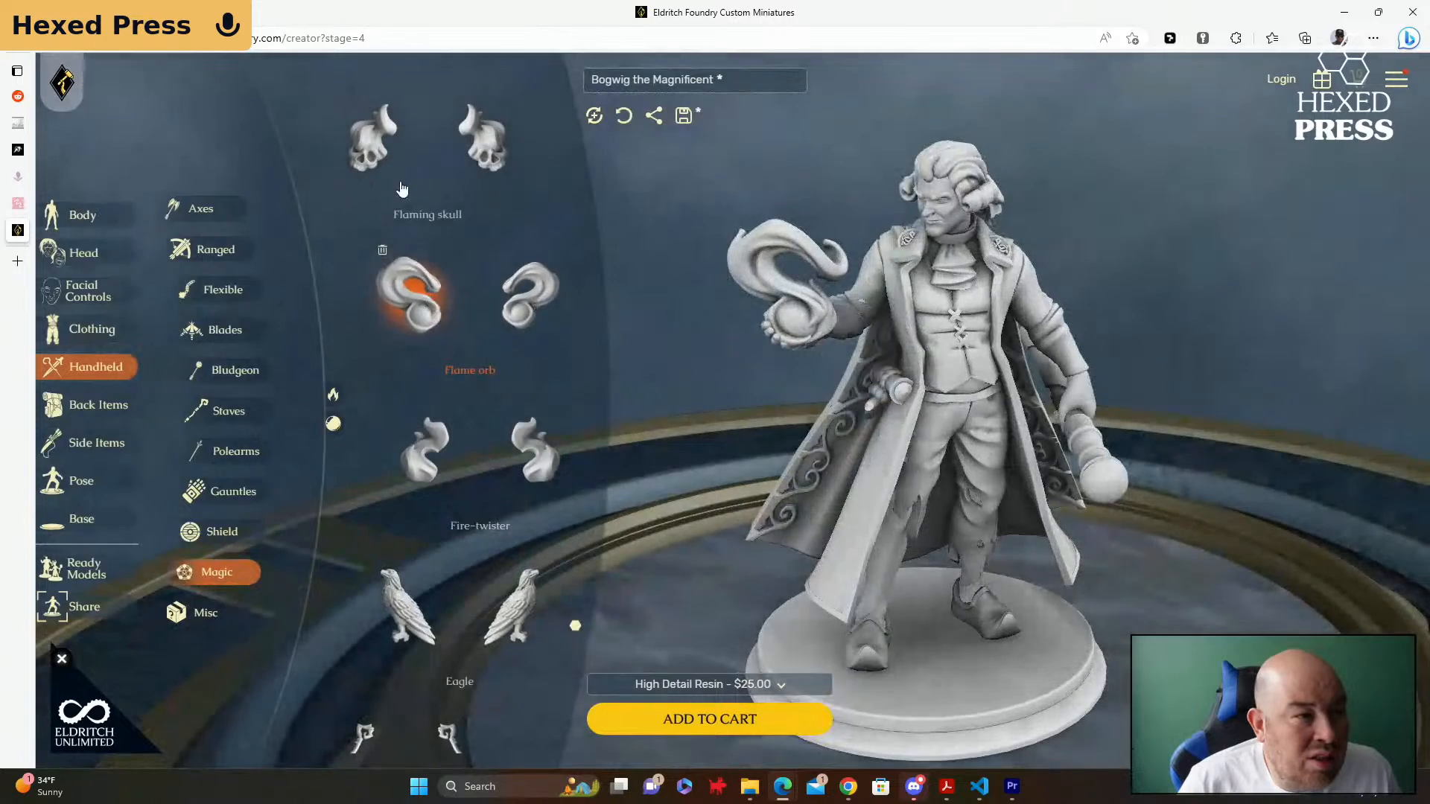
click(382, 249)
click(373, 140)
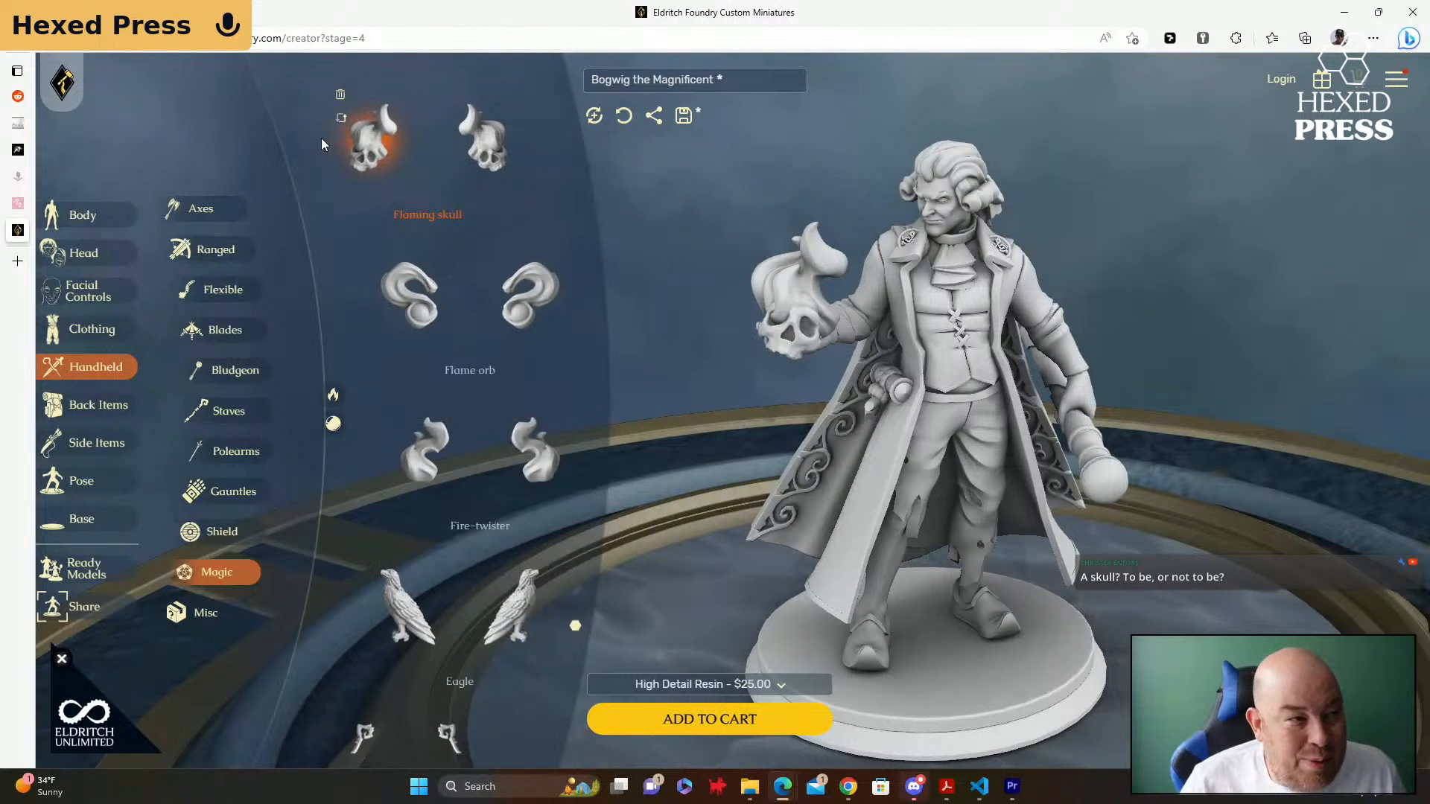
scroll(342, 104, up, 3)
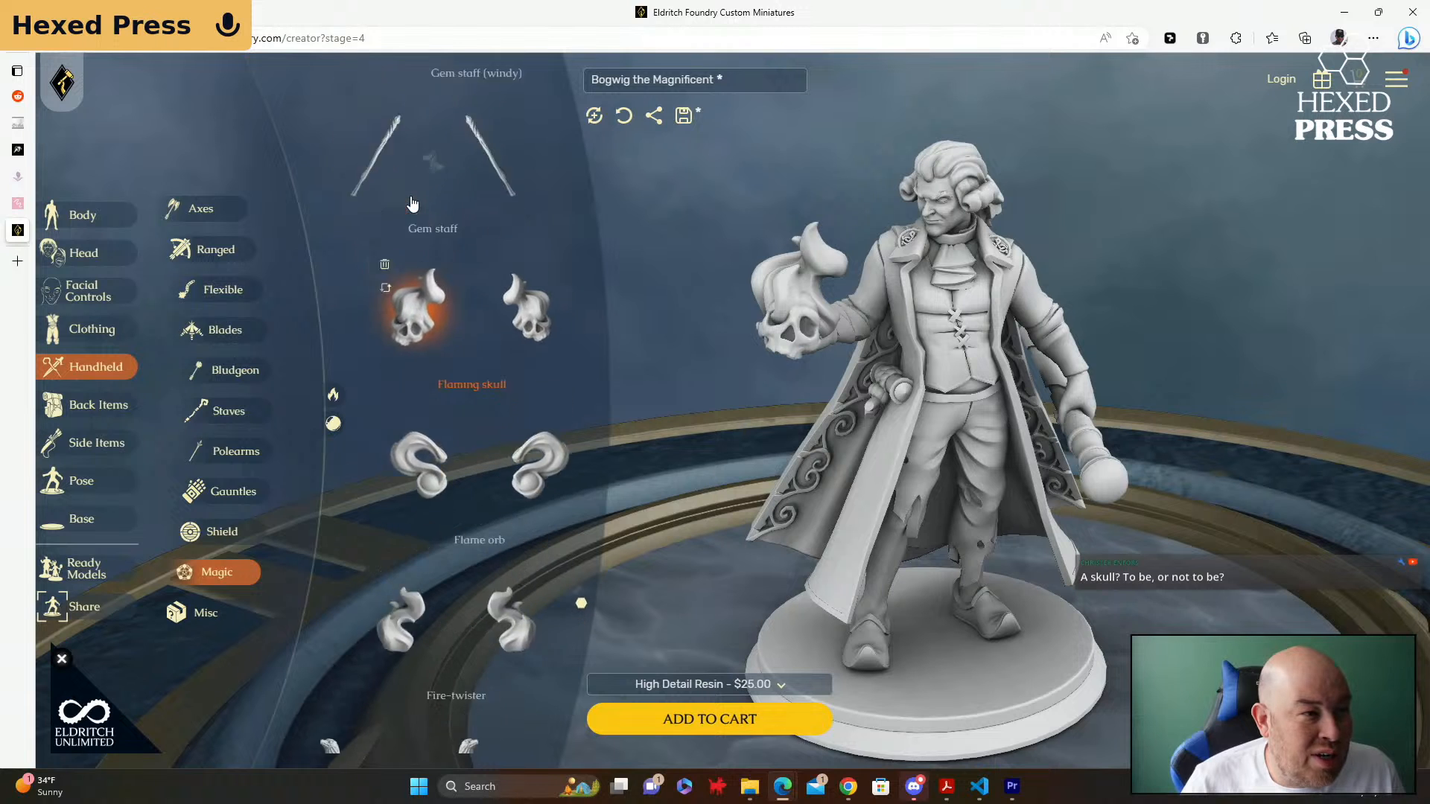
click(390, 305)
Step: Try the Mage hand effect on the miniature's right hand and remove it
scroll(440, 312, up, 6)
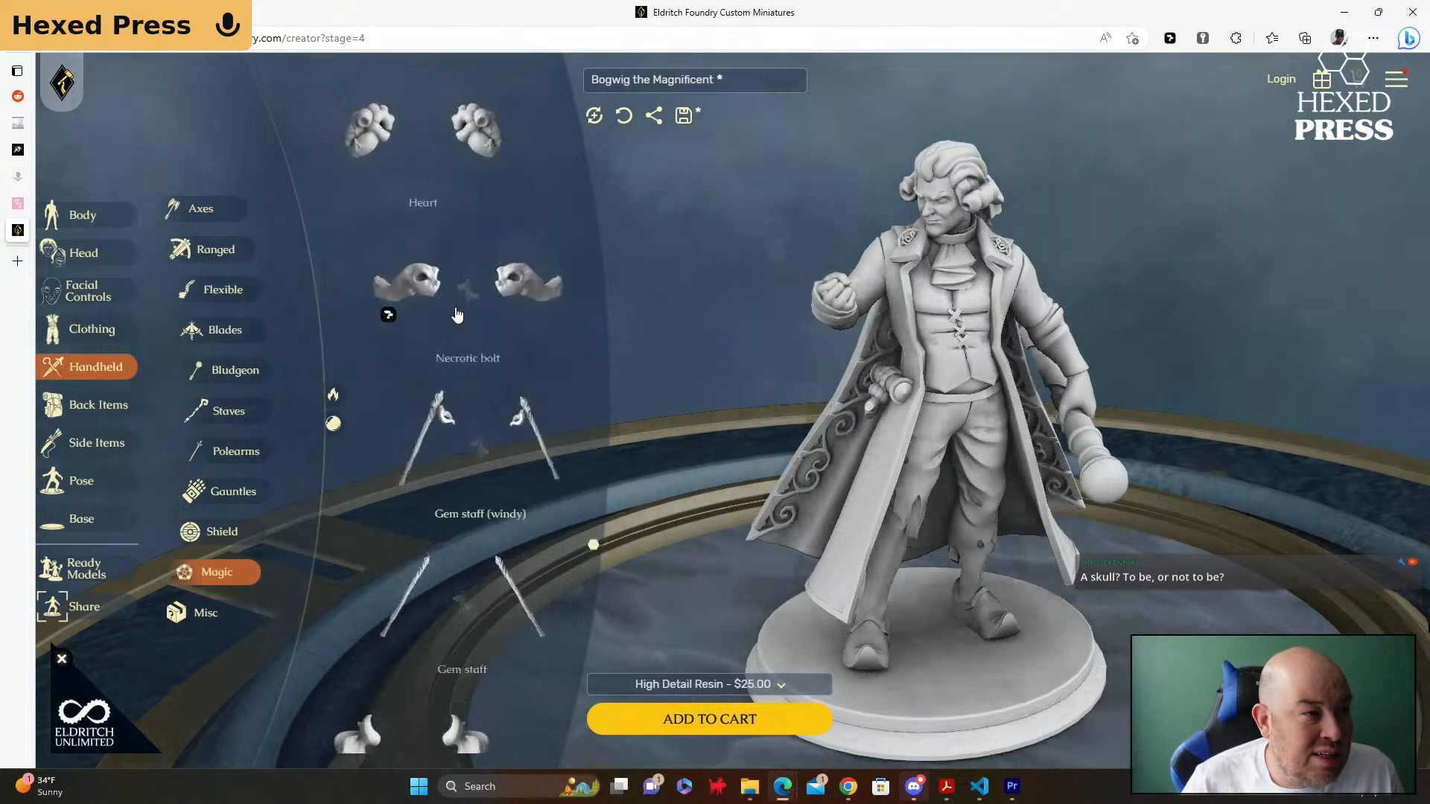
scroll(457, 316, up, 7)
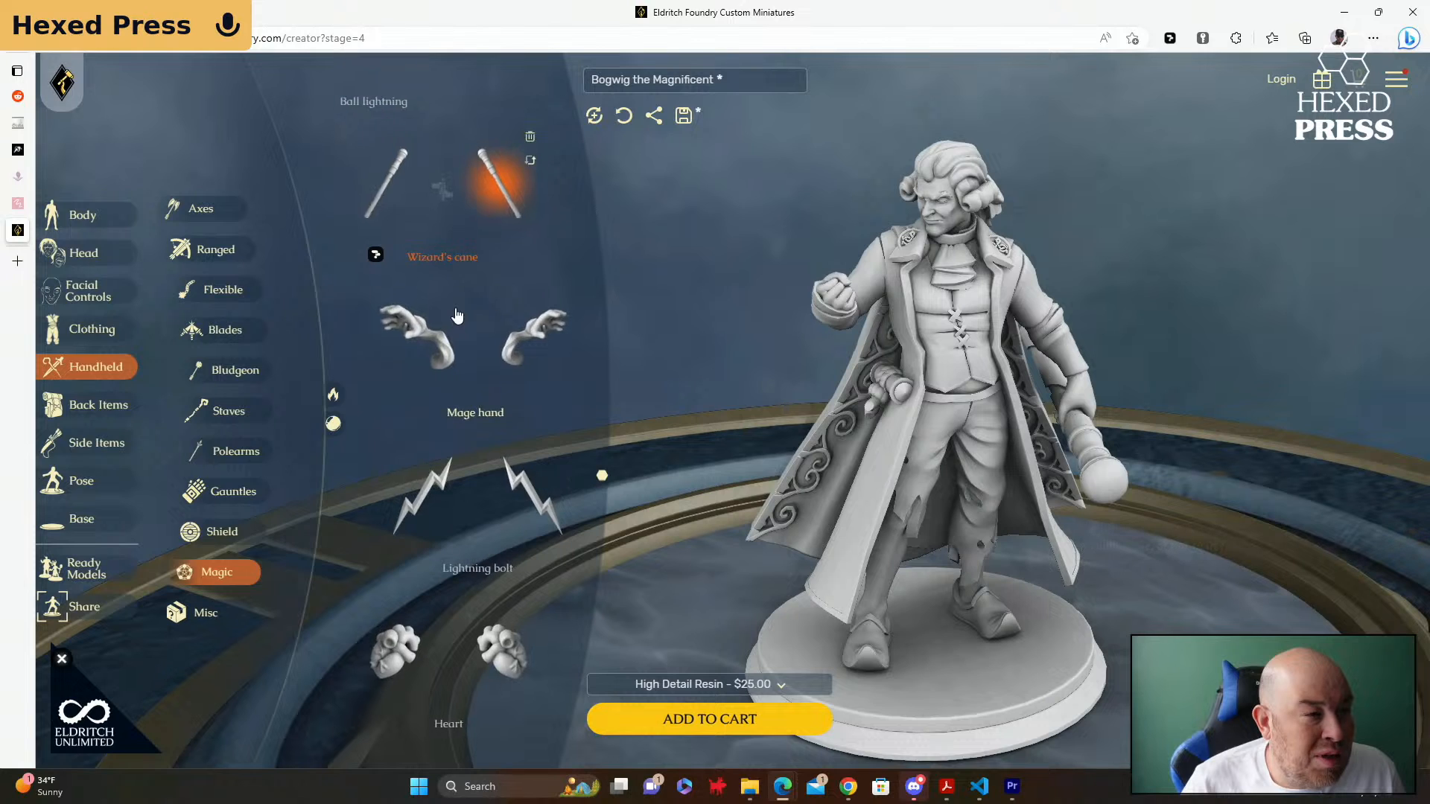
scroll(457, 315, up, 3)
scroll(457, 313, down, 1)
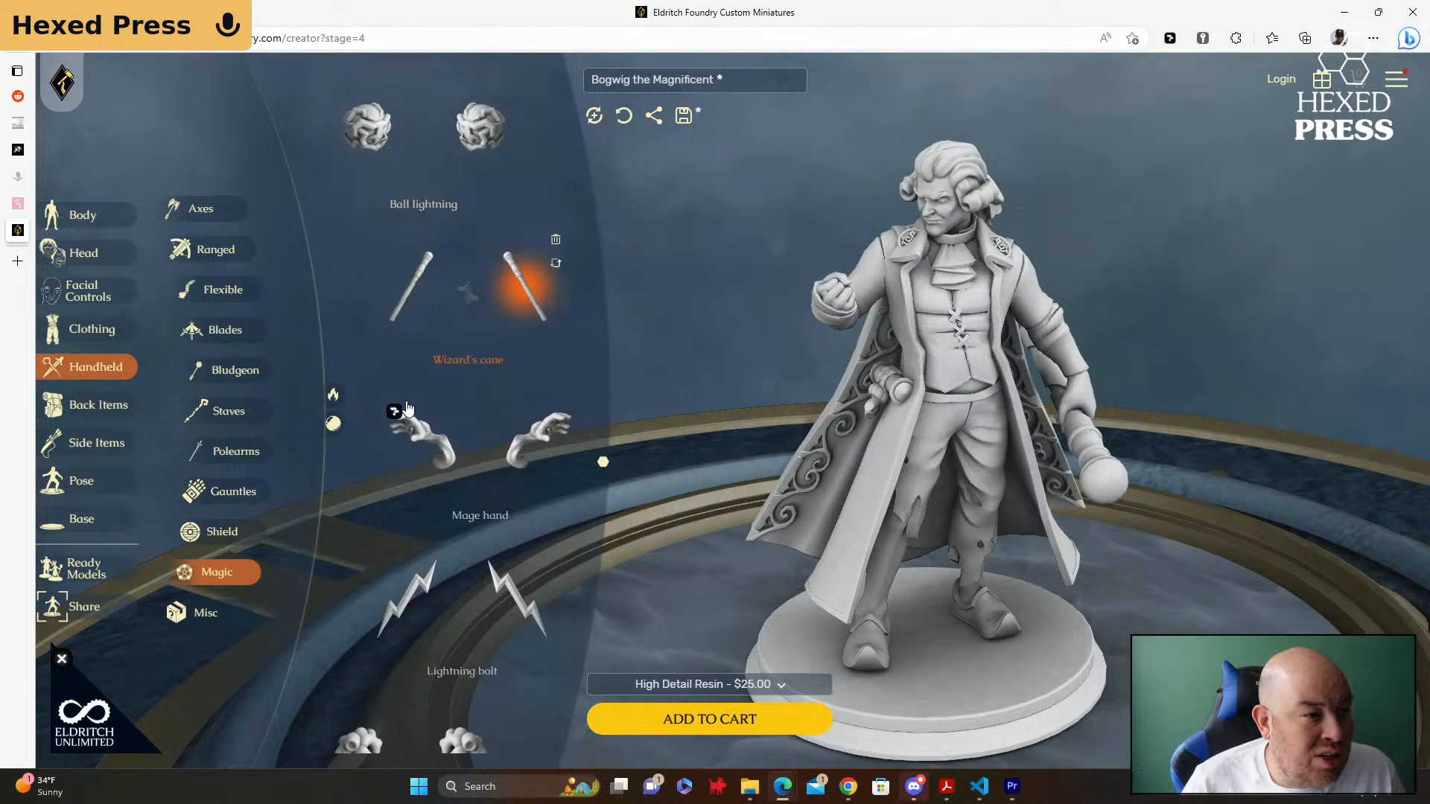
click(430, 439)
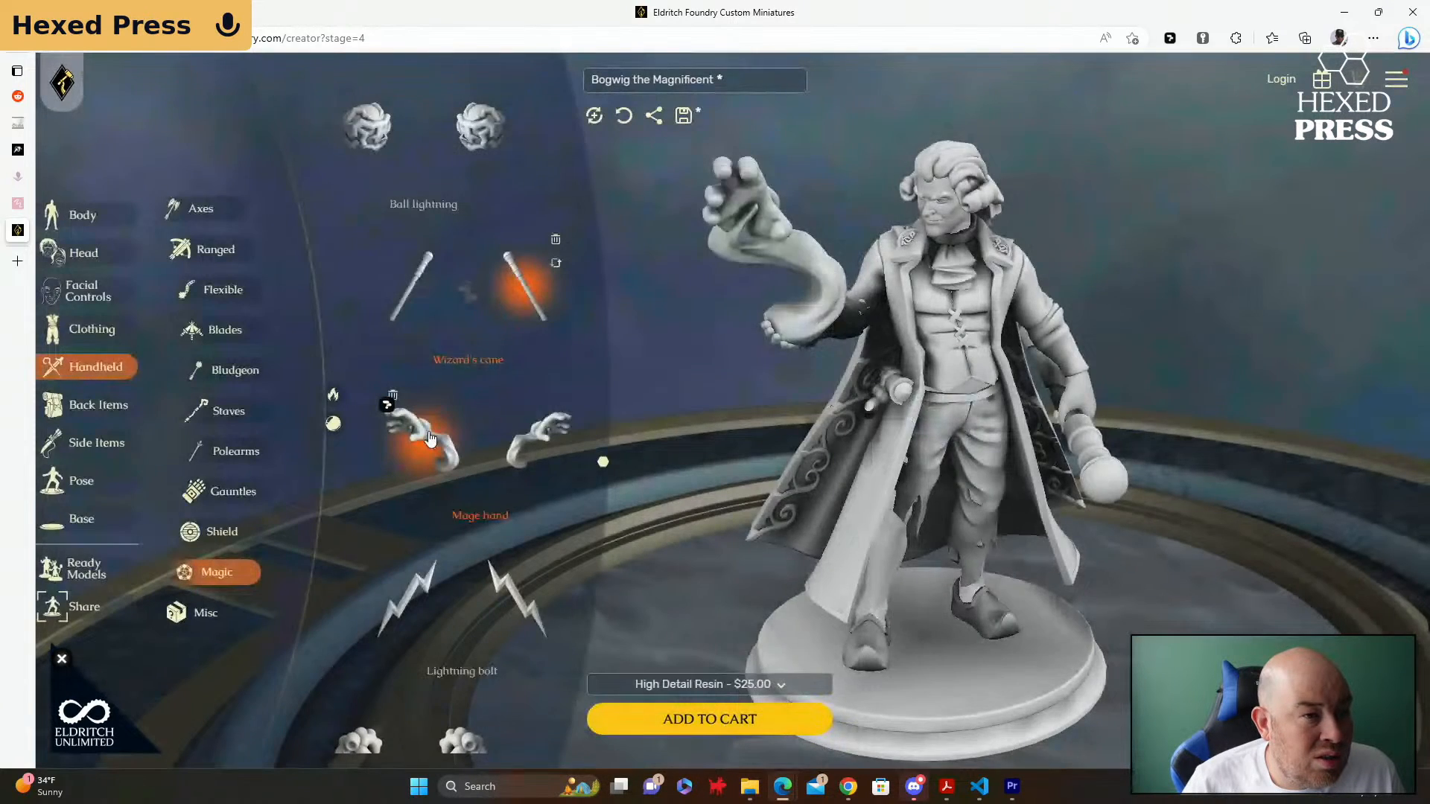
click(430, 439)
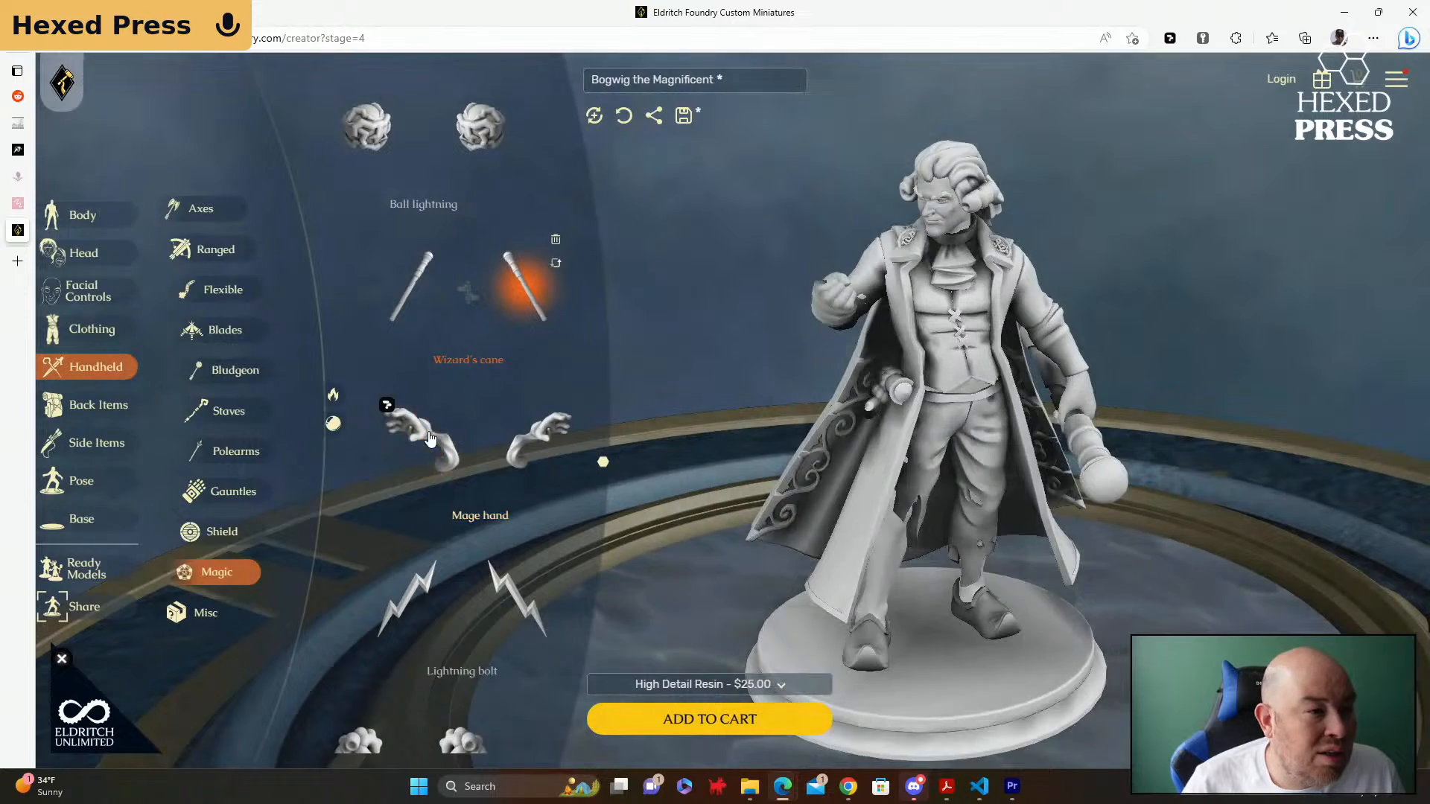
Step: Try Ball lightning and the Humanoid skull in the miniature's right hand, leaving the hand empty
scroll(451, 384, up, 2)
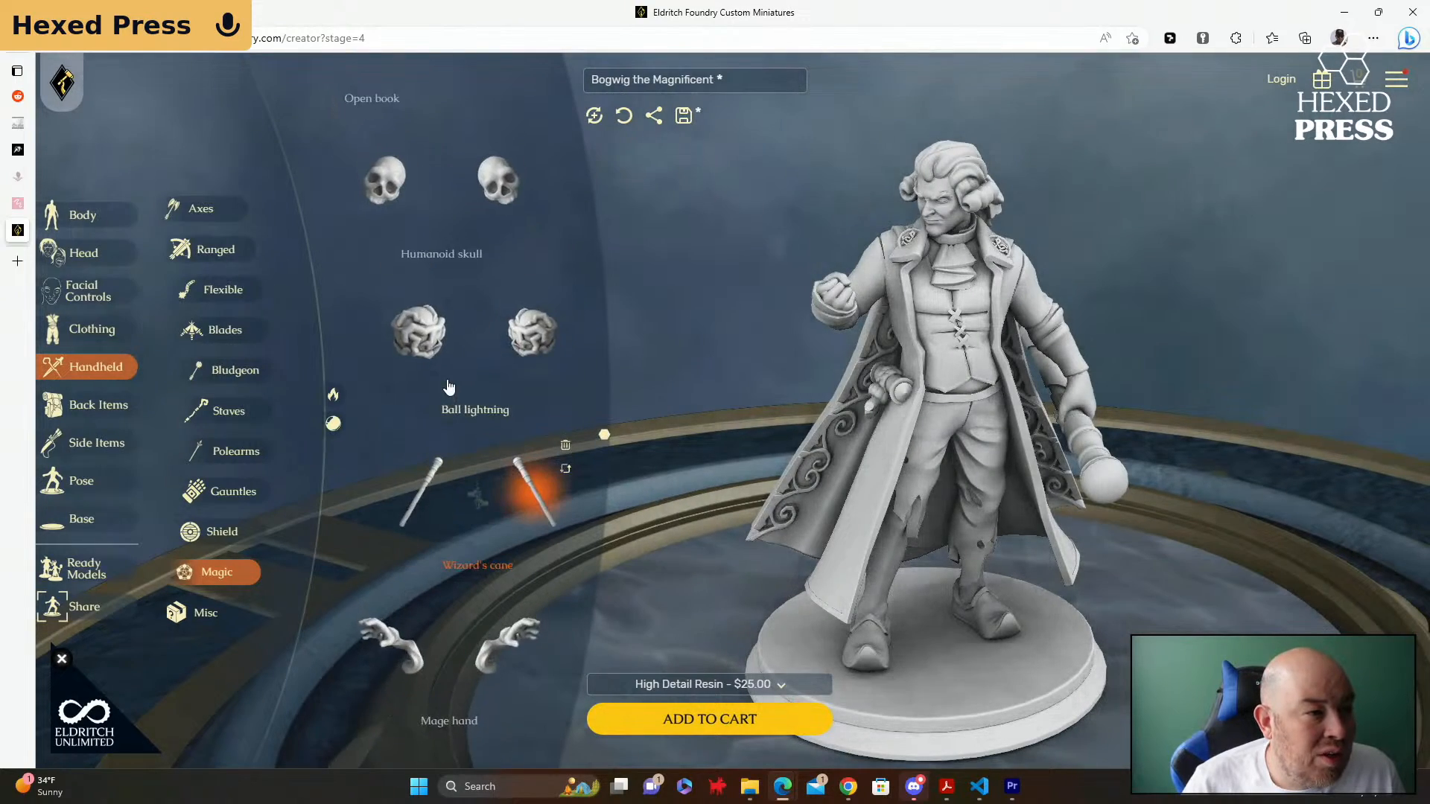
click(414, 330)
click(382, 193)
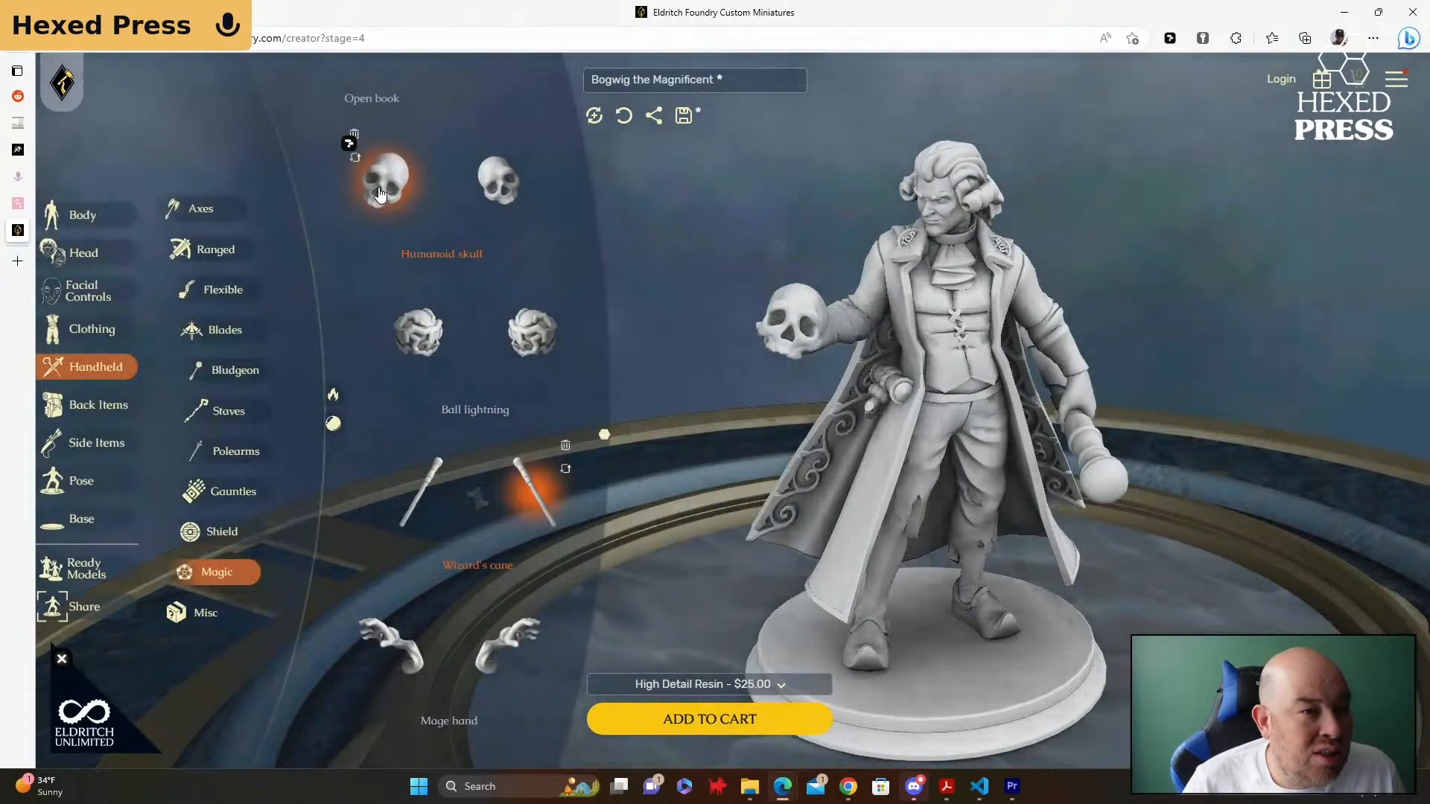
click(379, 193)
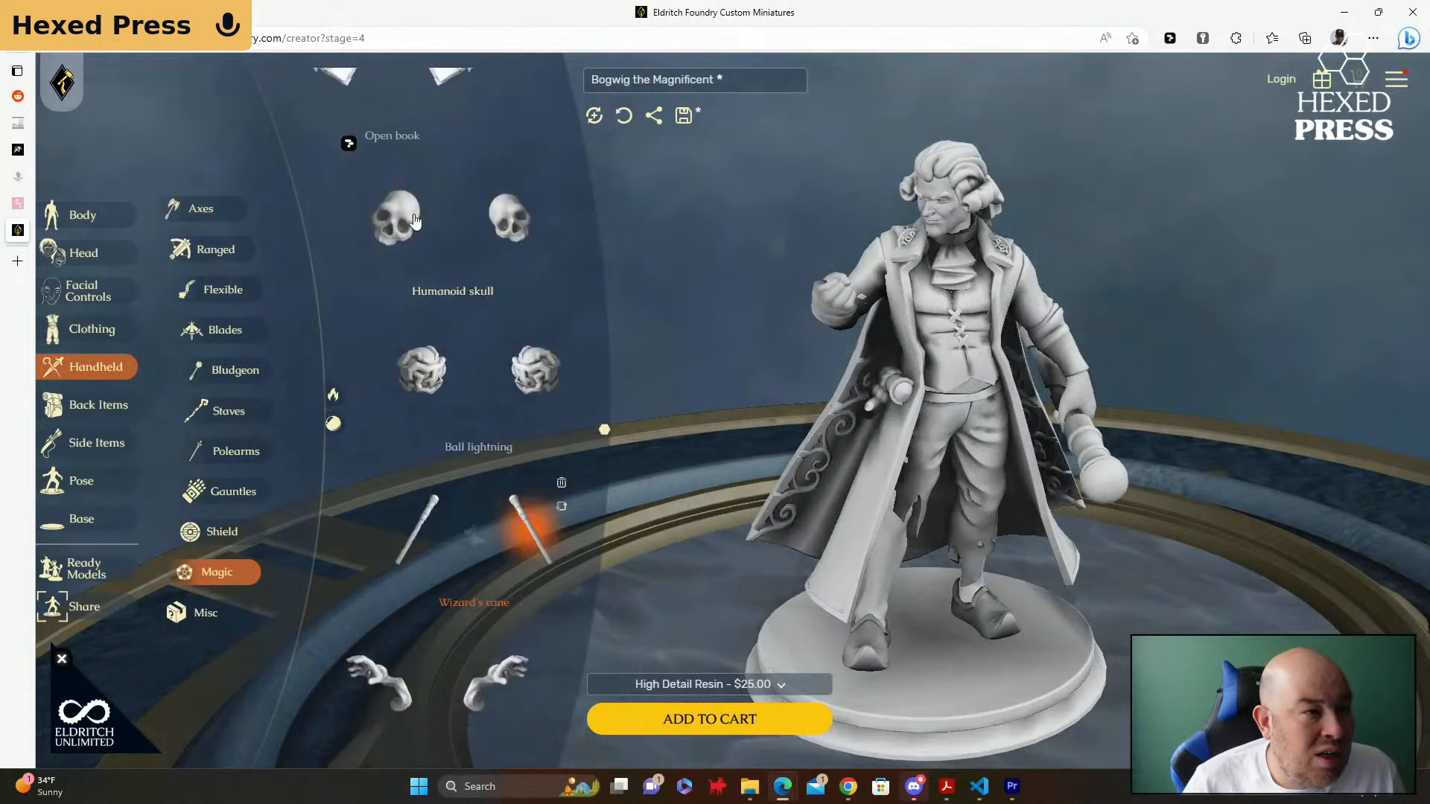
Step: Try the Open book in the miniature's right hand, view it from the side and clear it
scroll(410, 283, up, 2)
click(417, 344)
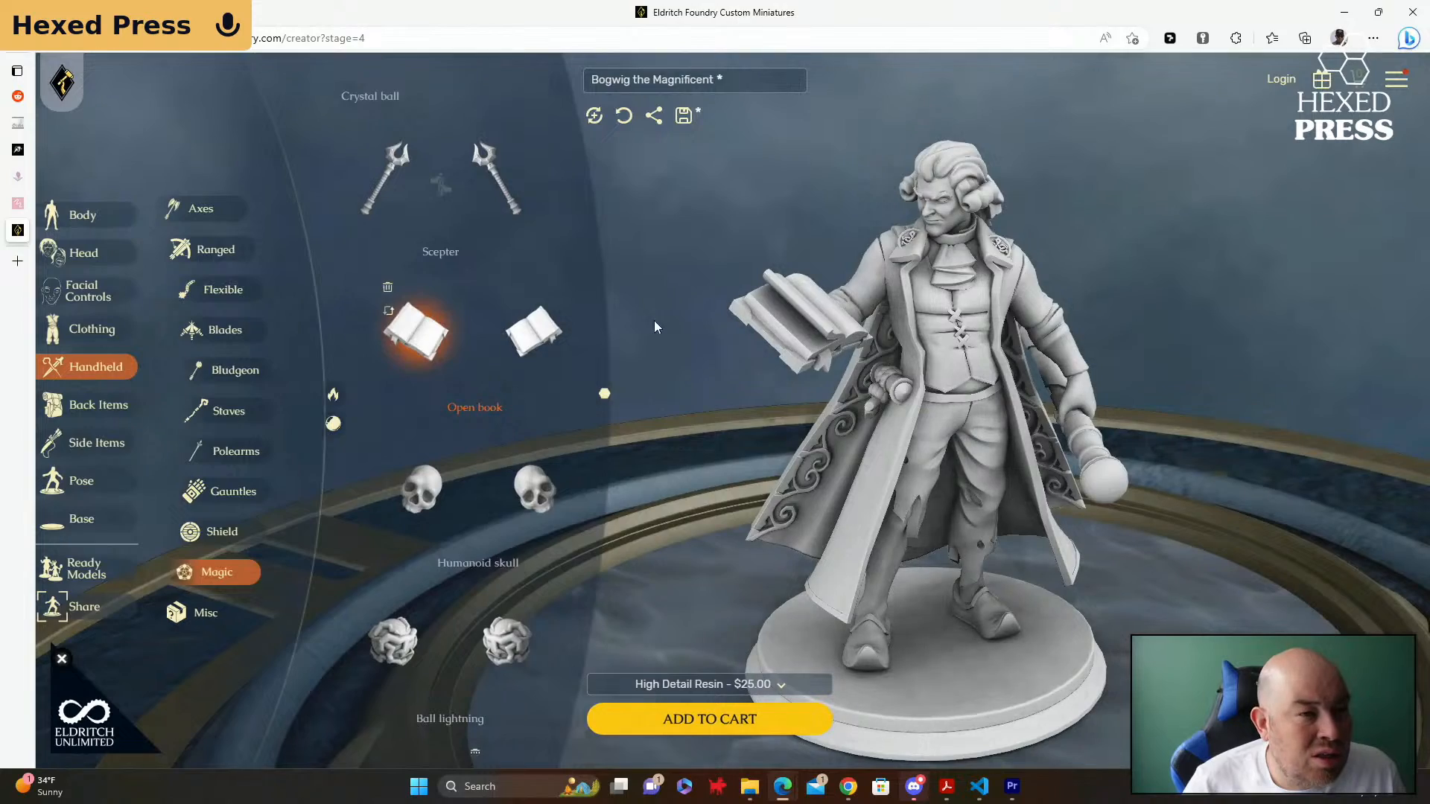
drag(609, 332, 618, 295)
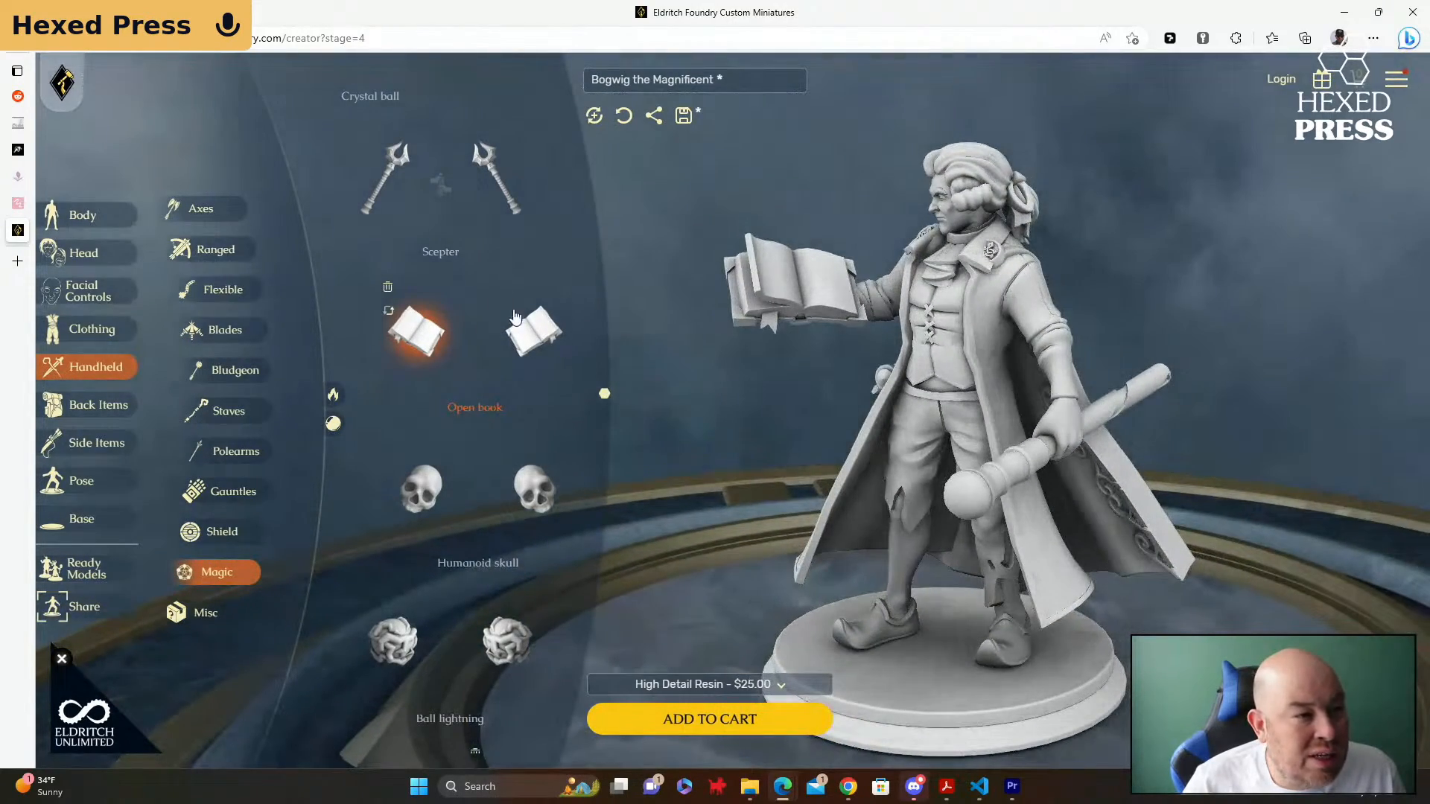
click(387, 319)
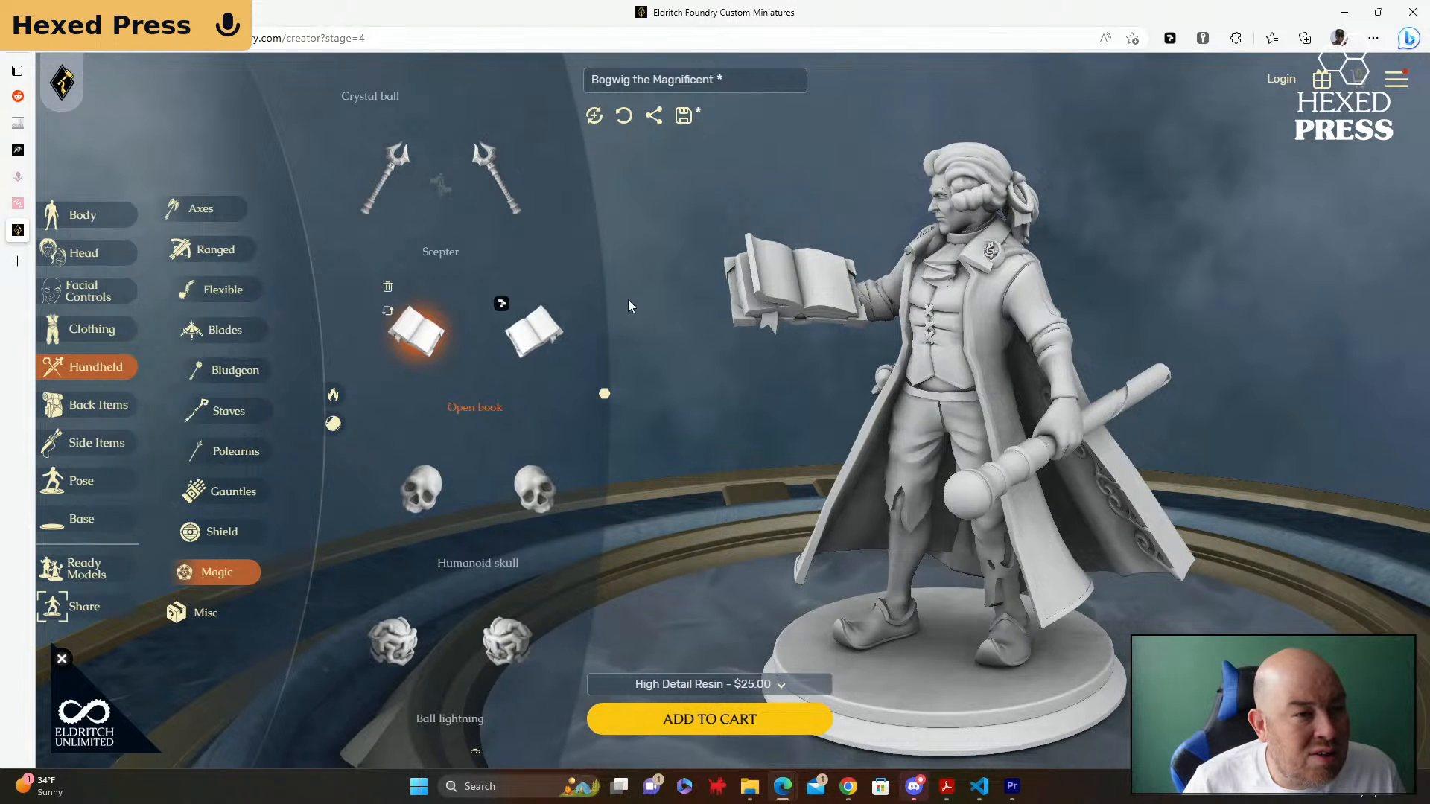
click(387, 287)
Step: Try the Skull and the Smoke effect in the miniature's right hand, clearing each one
scroll(444, 323, up, 3)
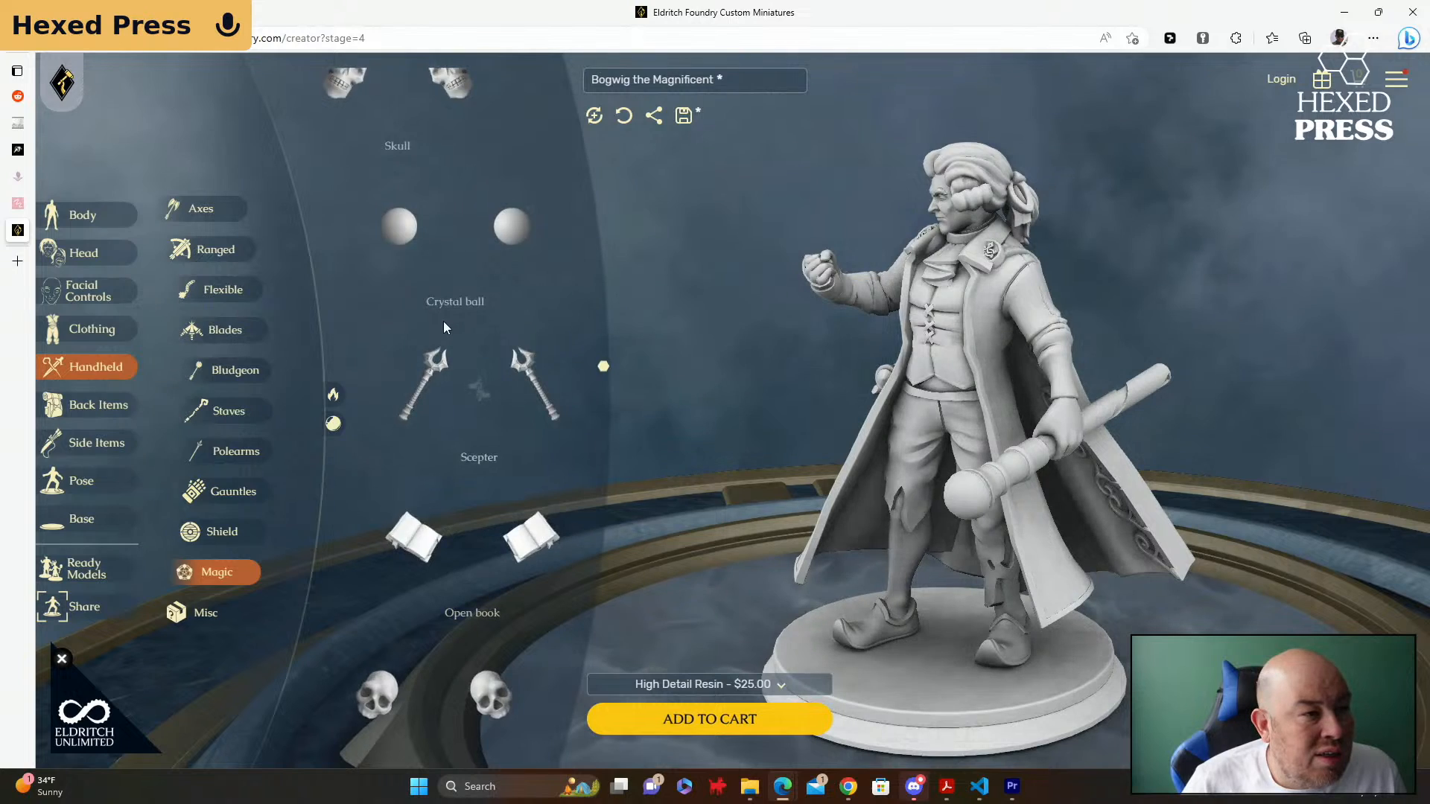
scroll(444, 324, up, 4)
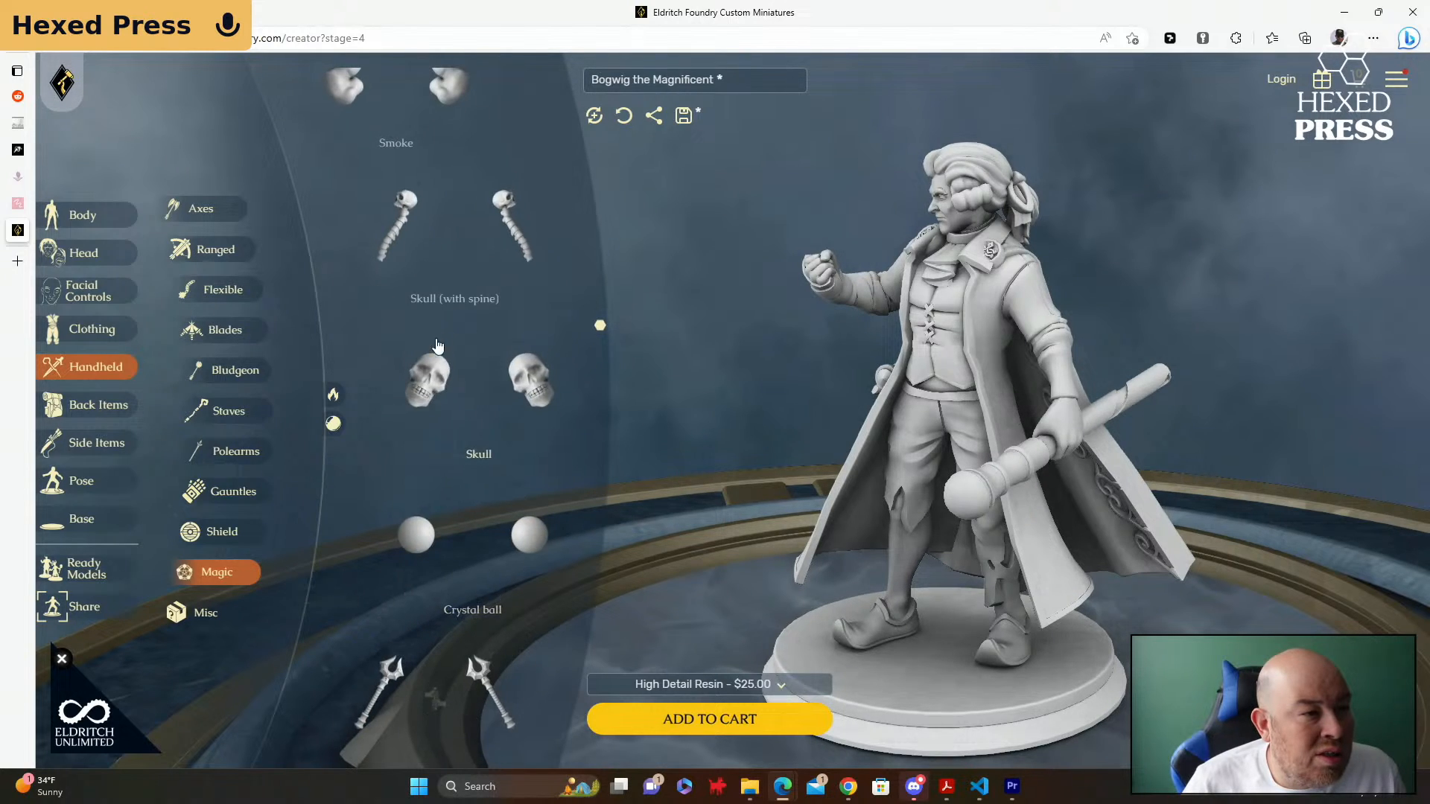
click(421, 388)
click(422, 388)
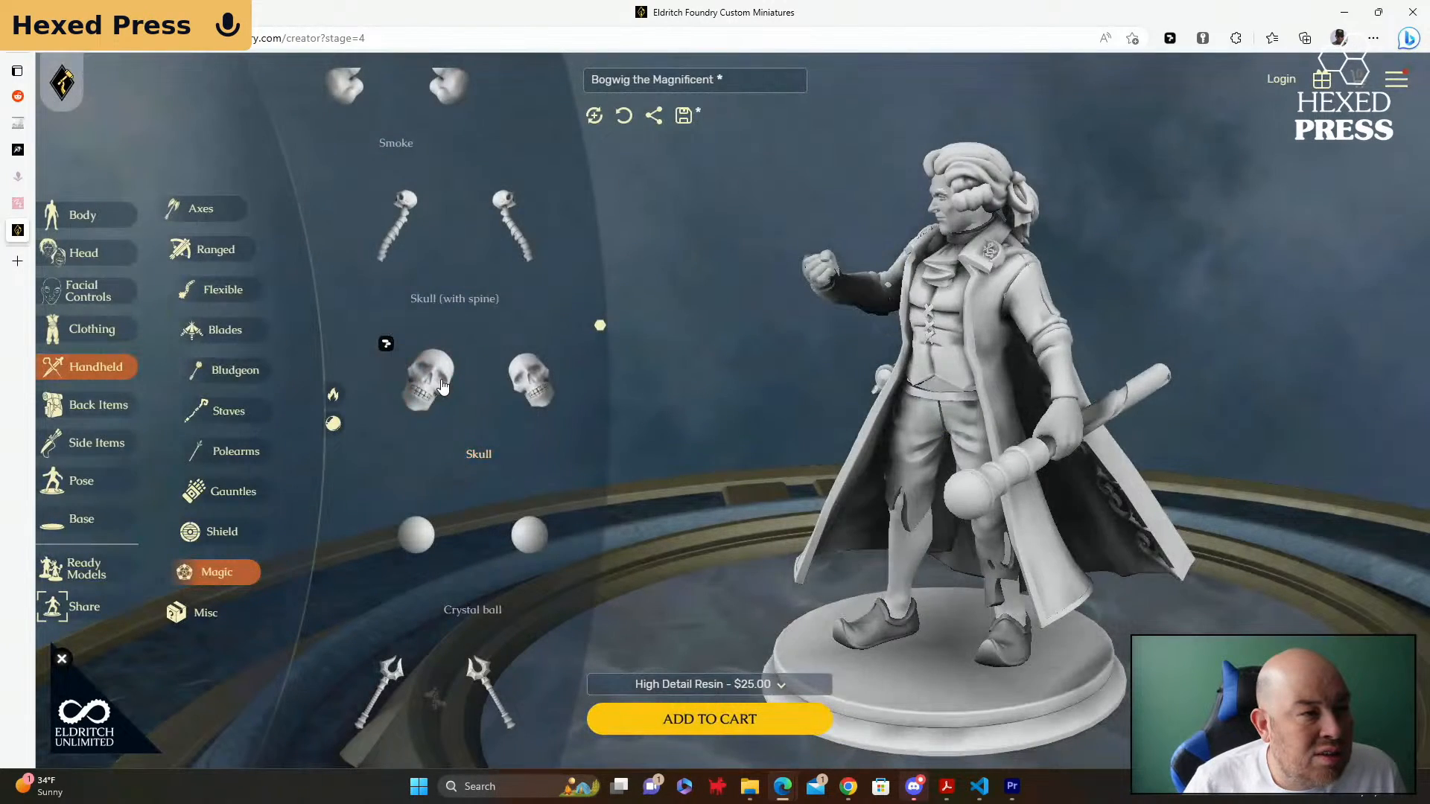
scroll(422, 388, up, 2)
scroll(443, 387, up, 2)
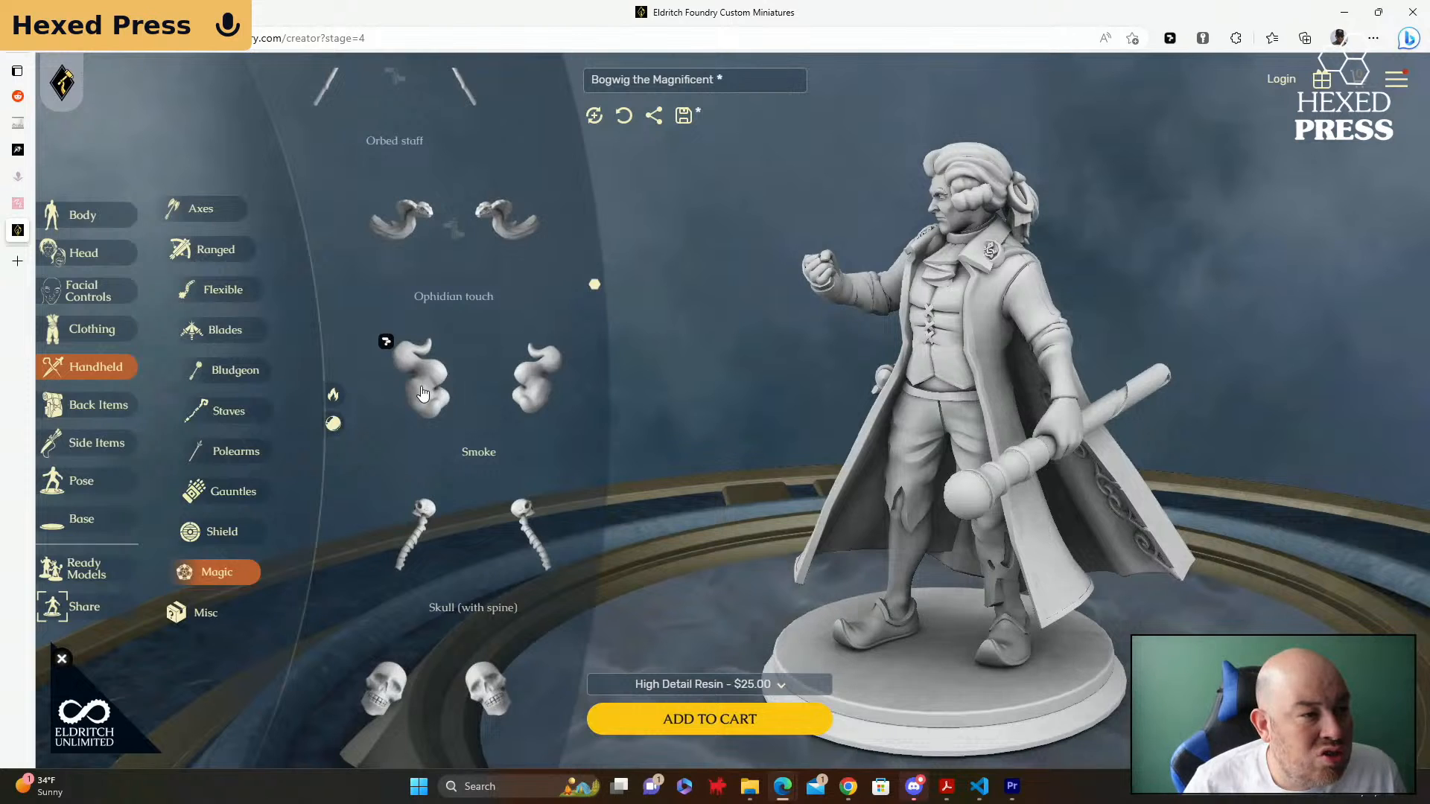
click(421, 390)
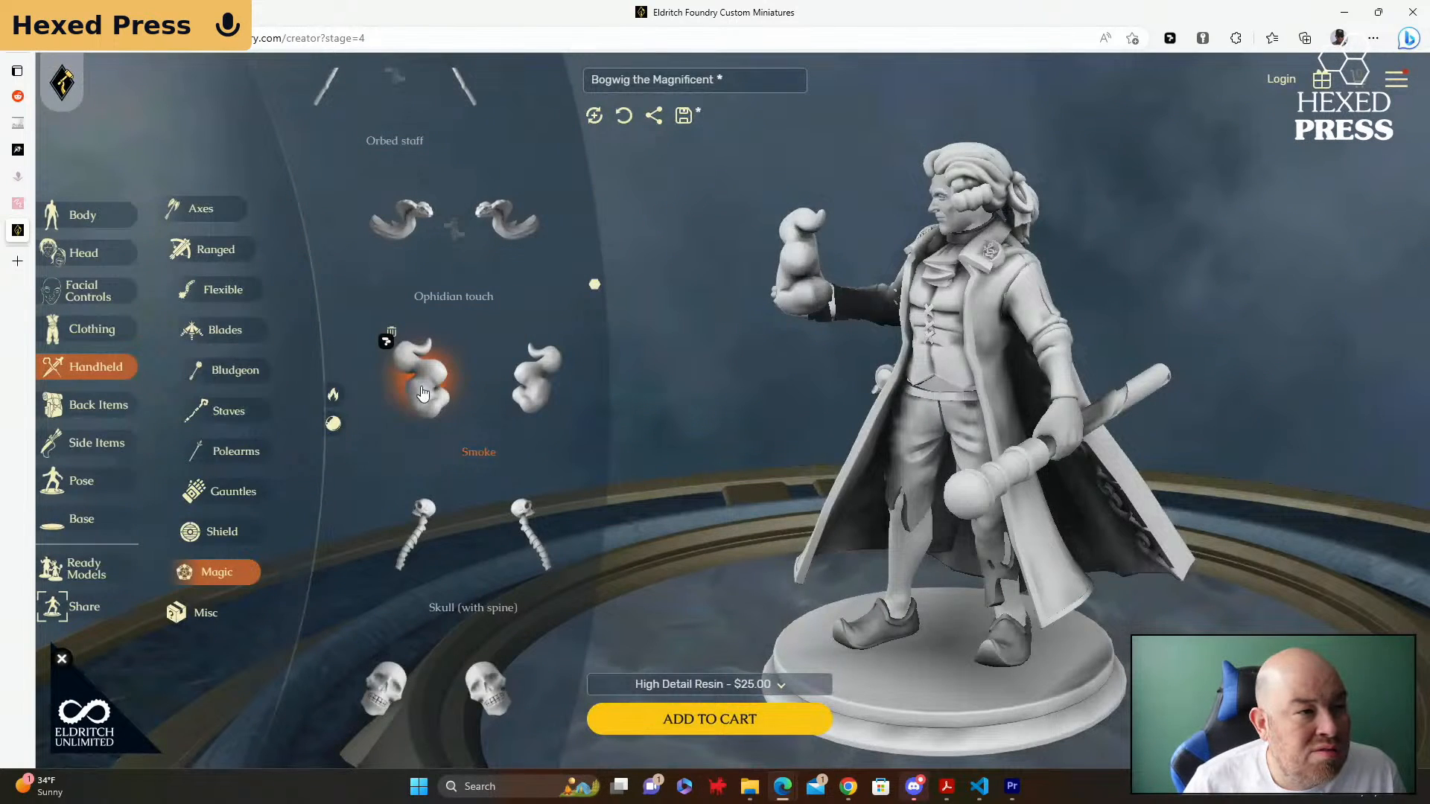
click(422, 391)
Step: Try the Flame in the miniature's right hand and remove it
scroll(439, 387, up, 3)
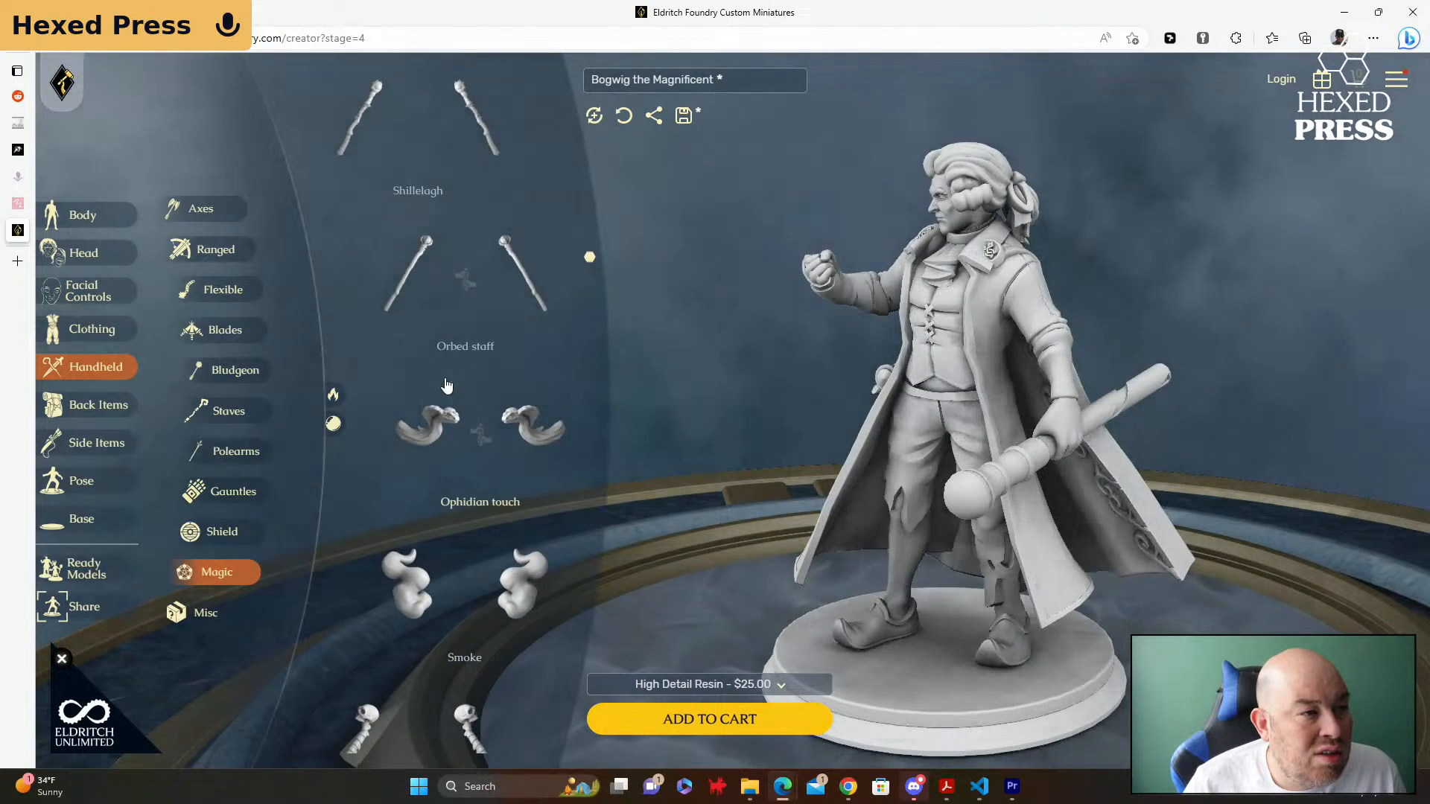
scroll(446, 385, up, 3)
scroll(446, 385, up, 2)
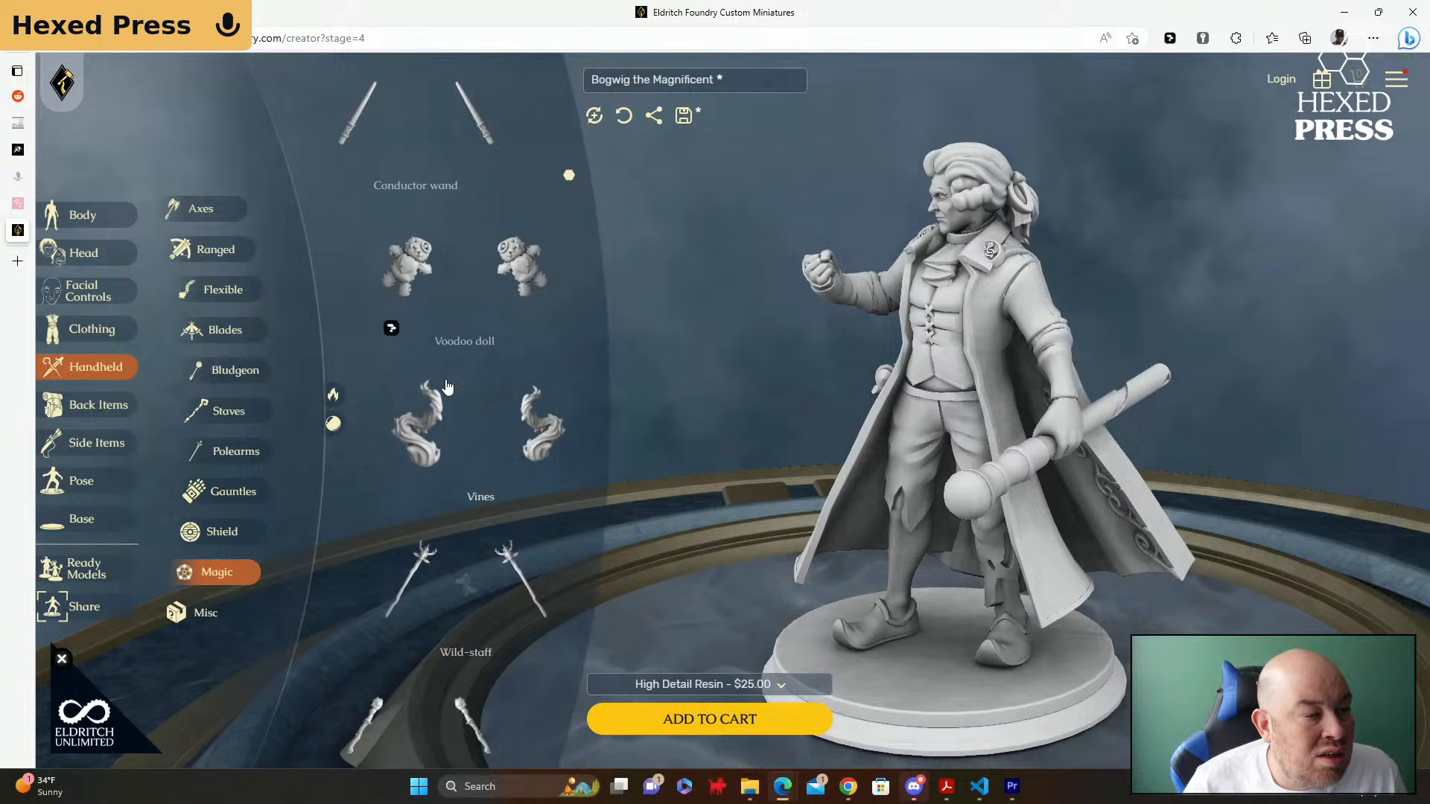
scroll(447, 386, up, 6)
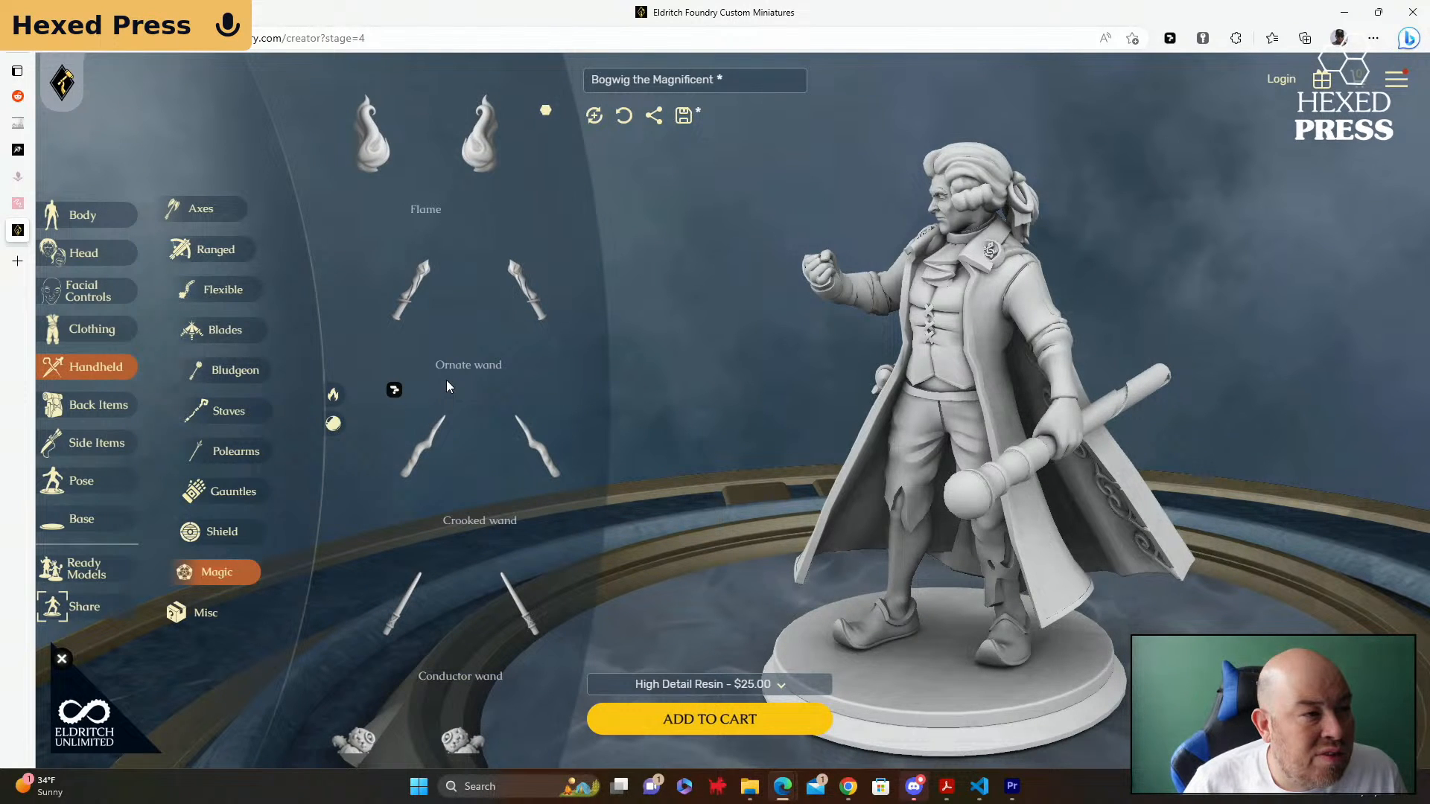
click(367, 165)
click(367, 166)
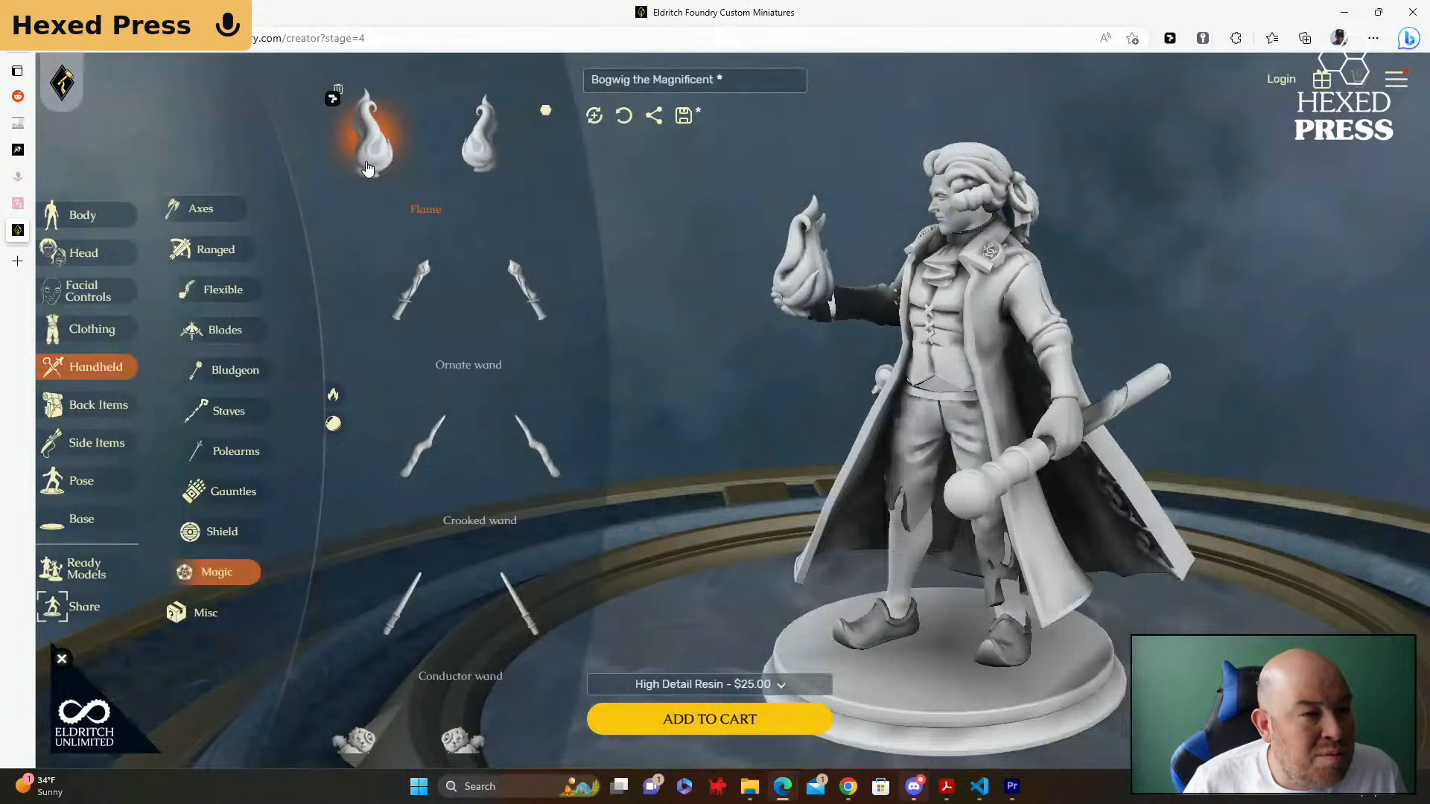
Step: Try the Necrotic bolt in the miniature's right hand, view it from the front and clear it
scroll(477, 274, down, 8)
scroll(476, 274, down, 9)
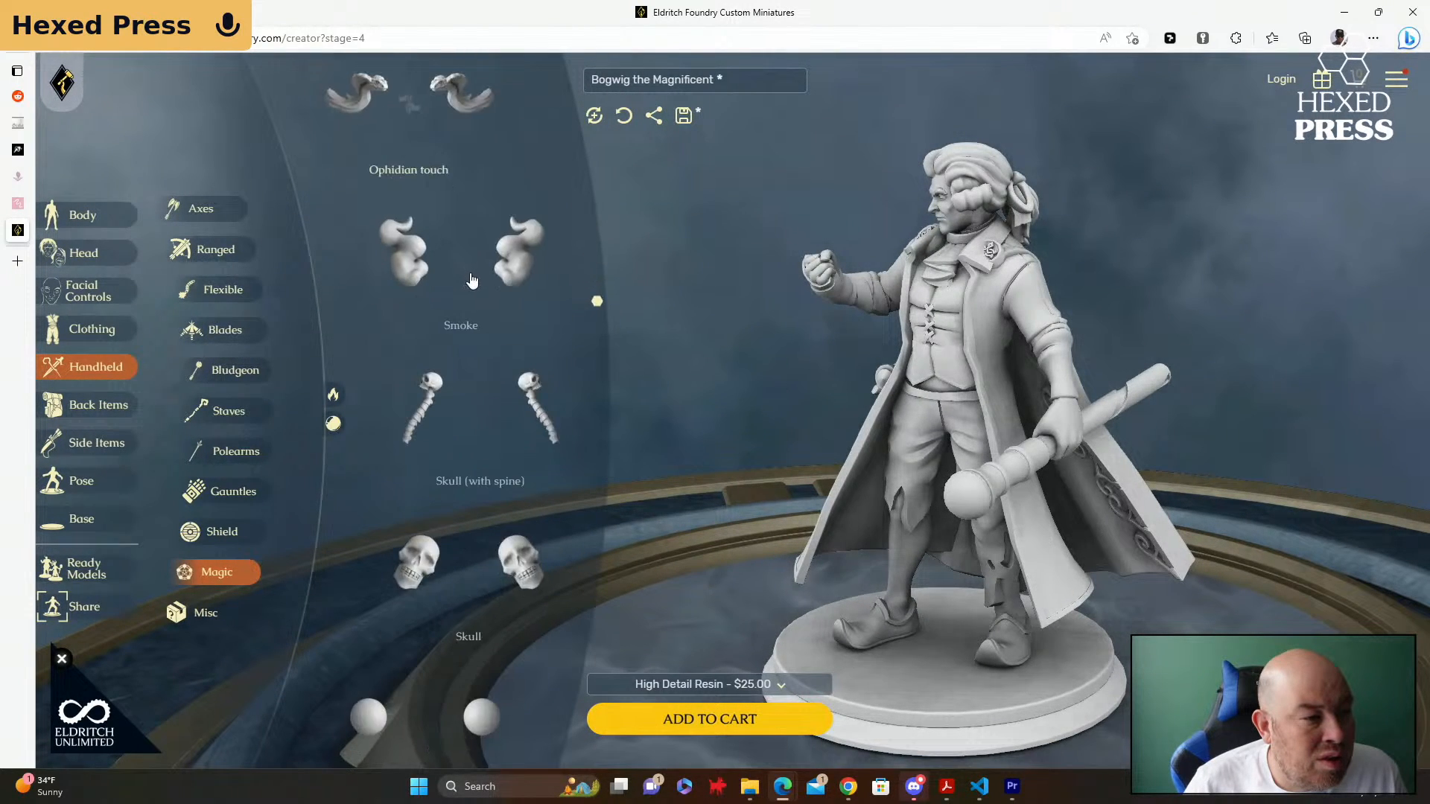
scroll(464, 300, down, 2)
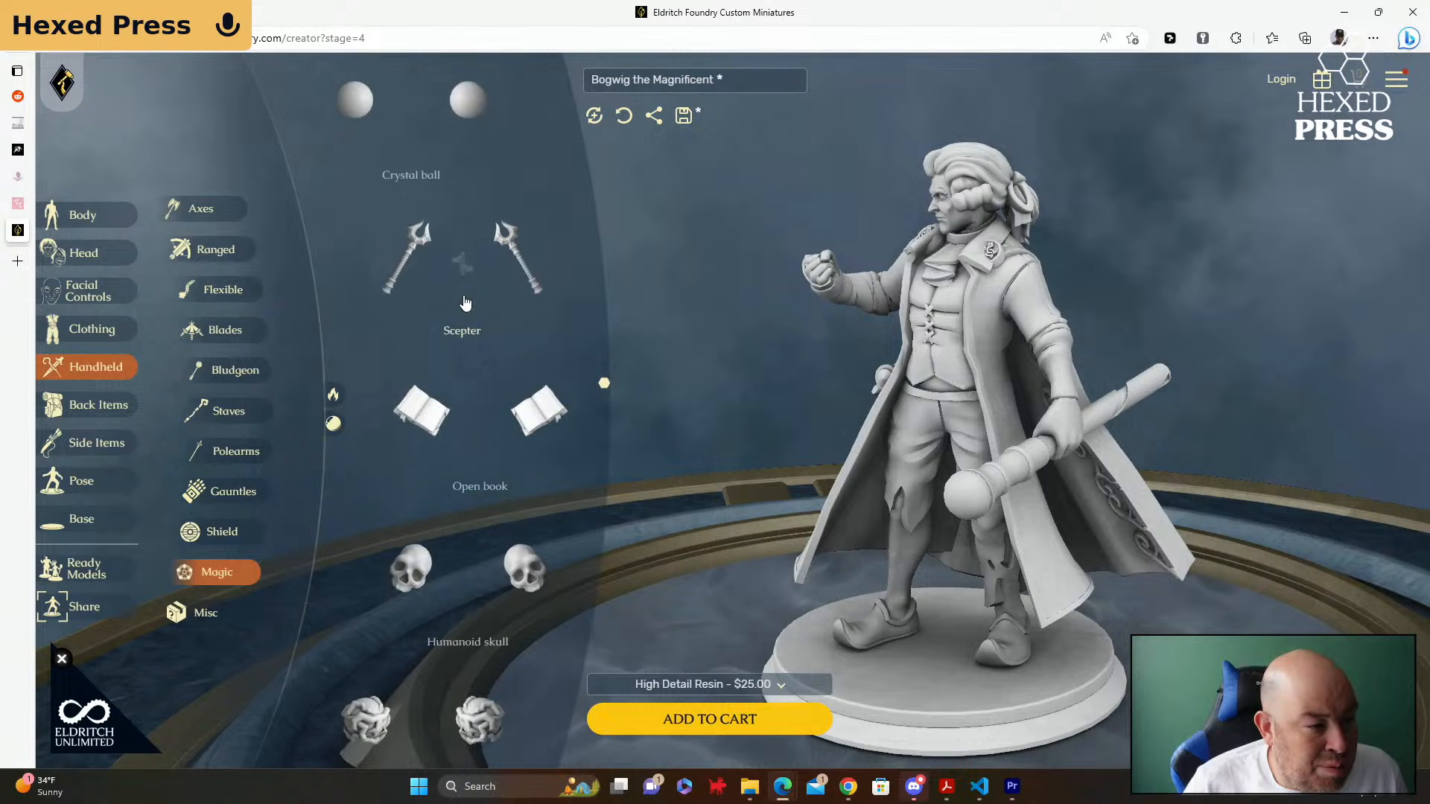
scroll(459, 298, down, 4)
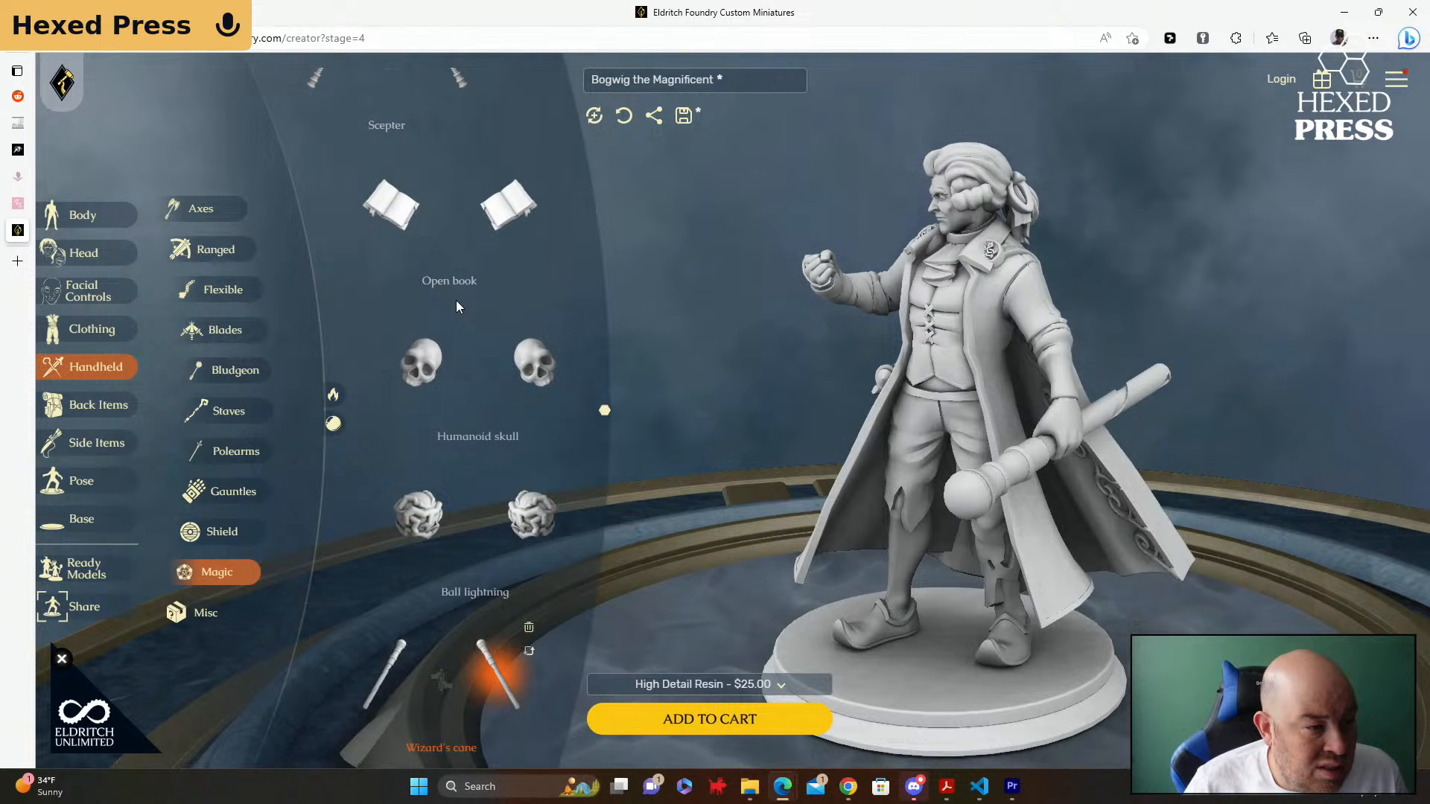
scroll(456, 301, down, 6)
scroll(452, 309, down, 1)
scroll(445, 308, down, 4)
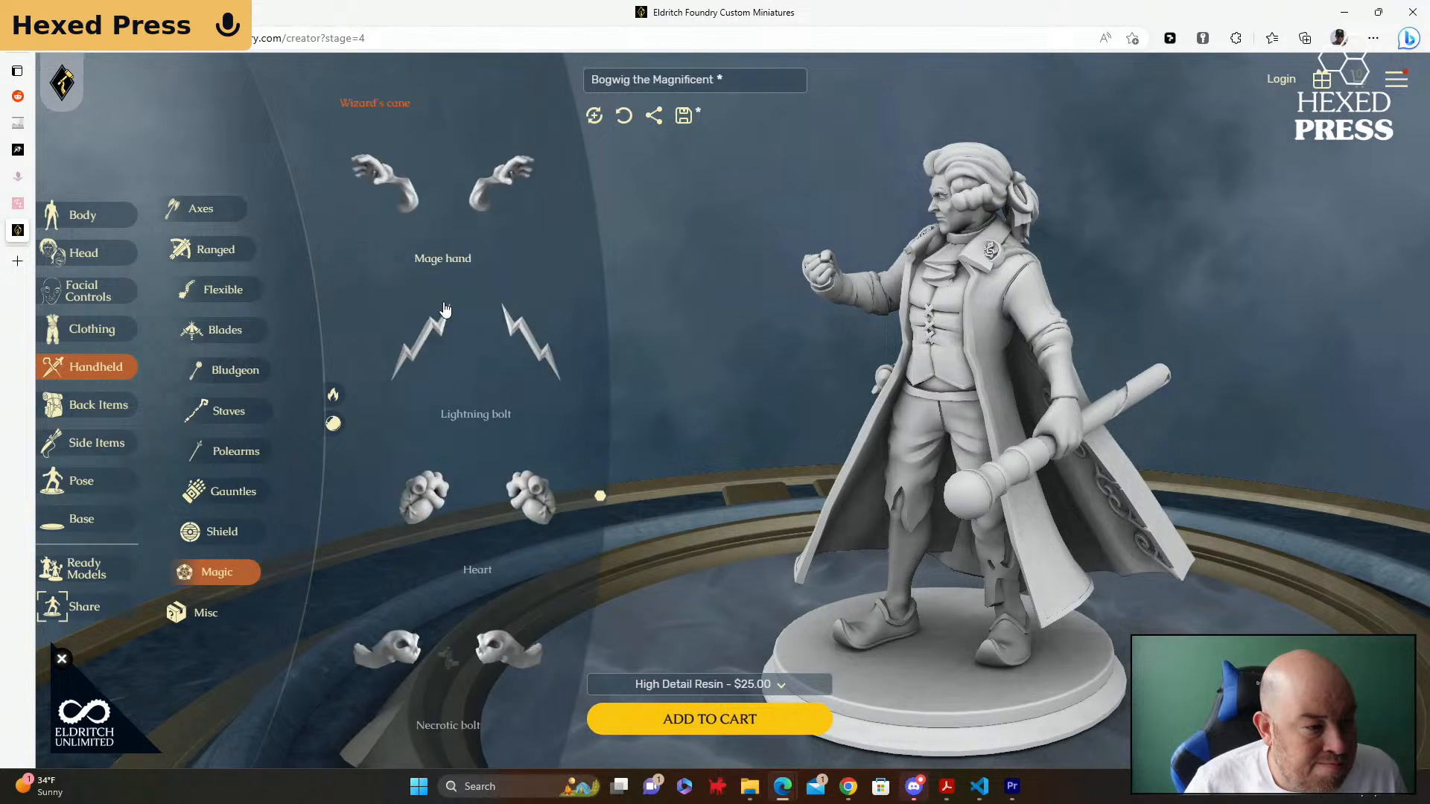
scroll(436, 311, down, 4)
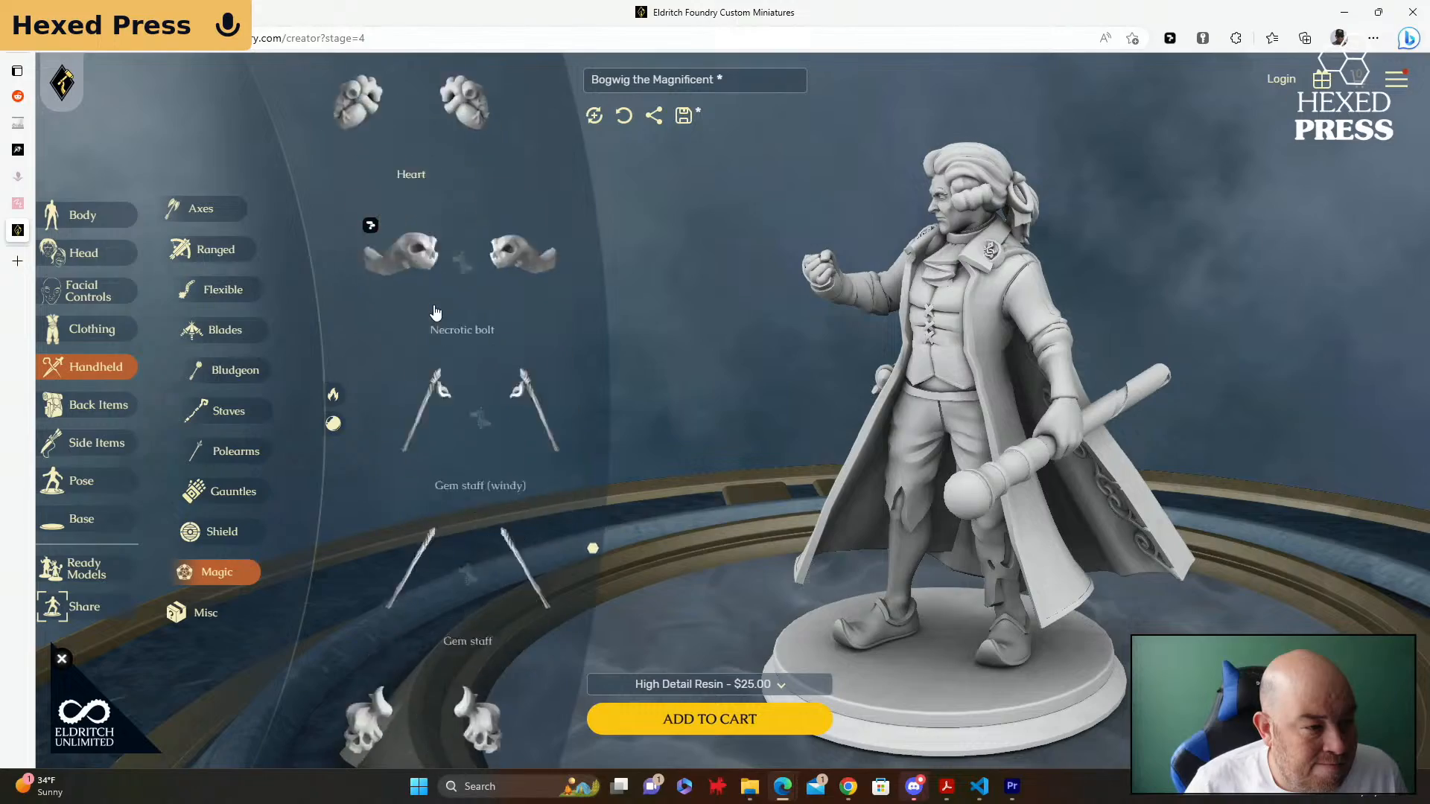
click(415, 286)
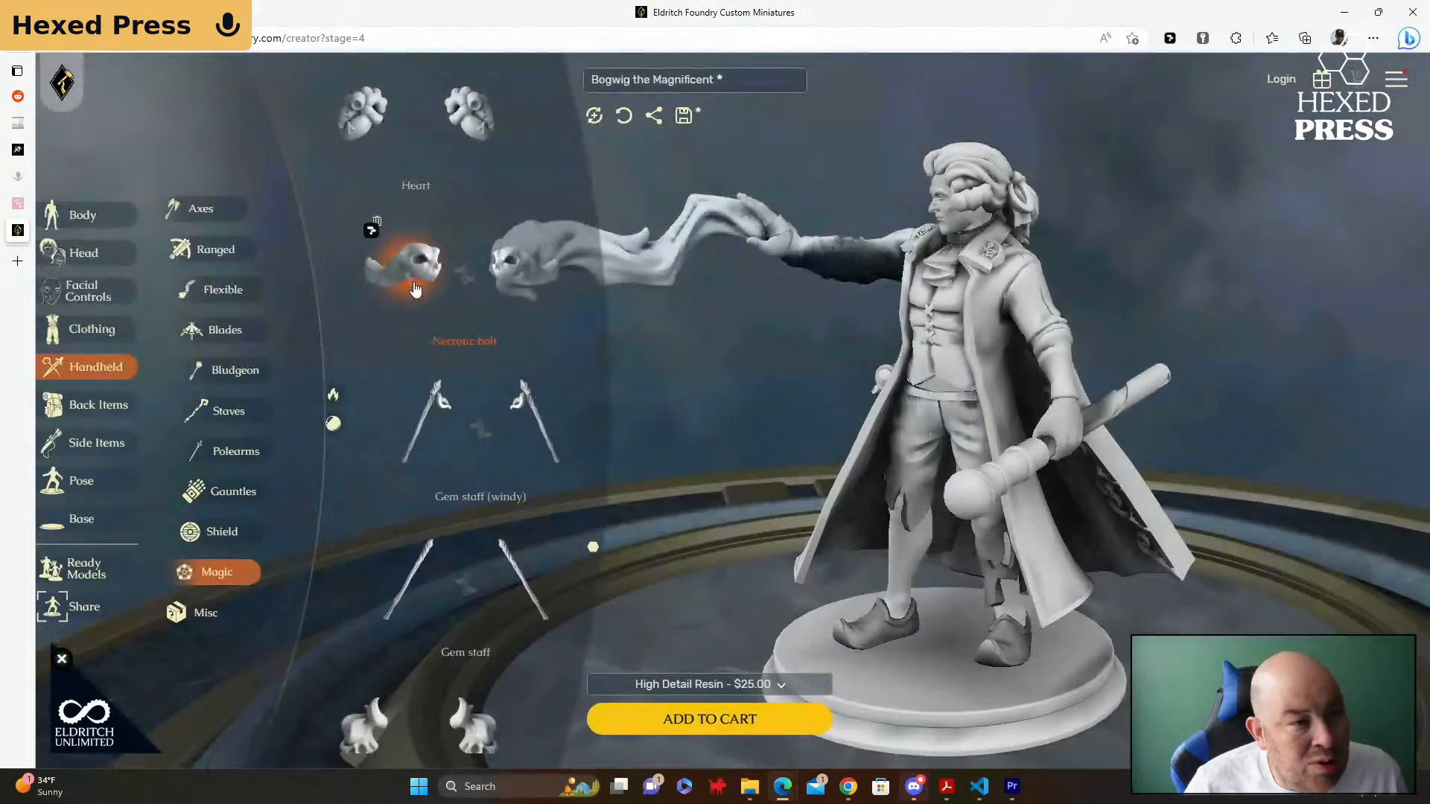
drag(715, 384, 752, 363)
scroll(526, 362, down, 3)
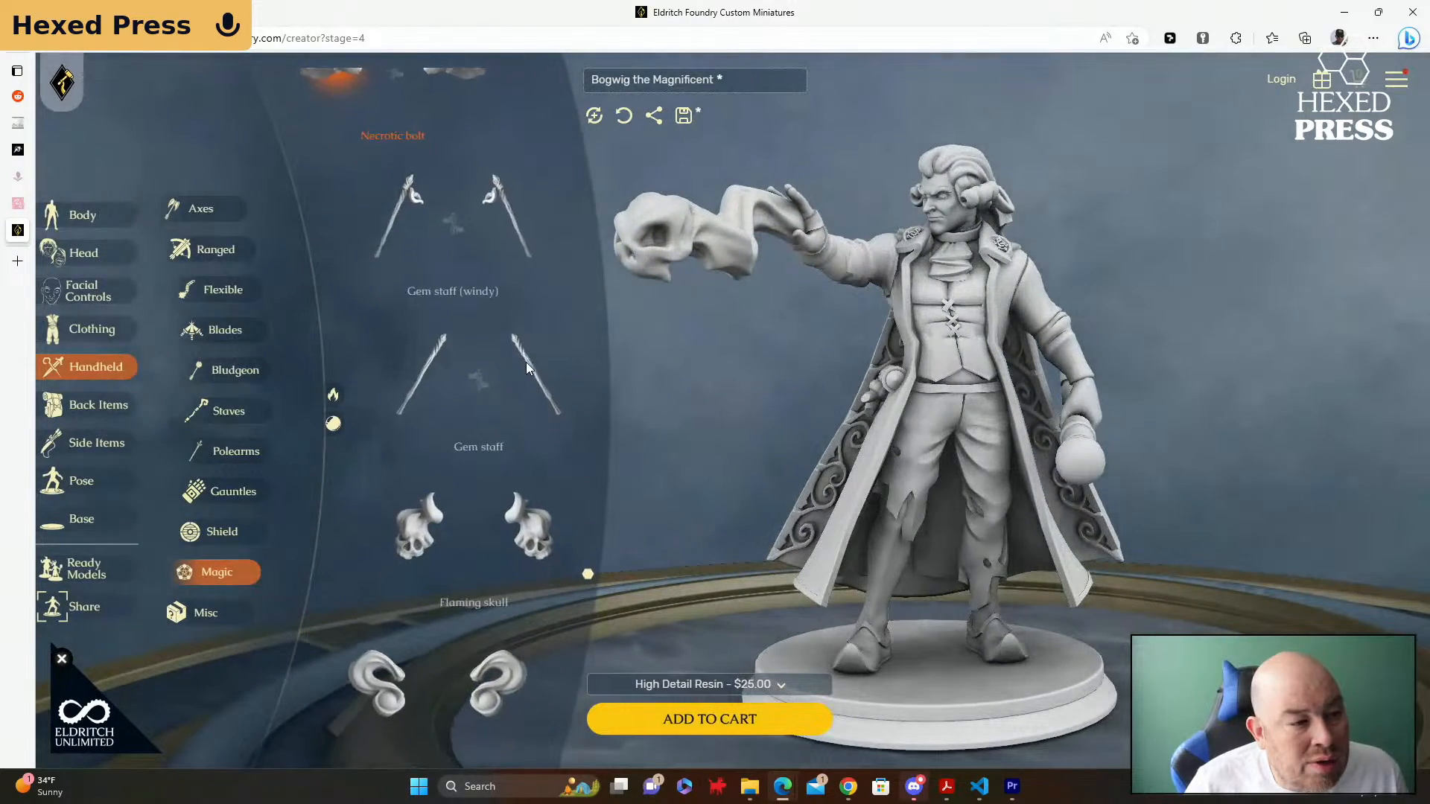
scroll(447, 313, up, 3)
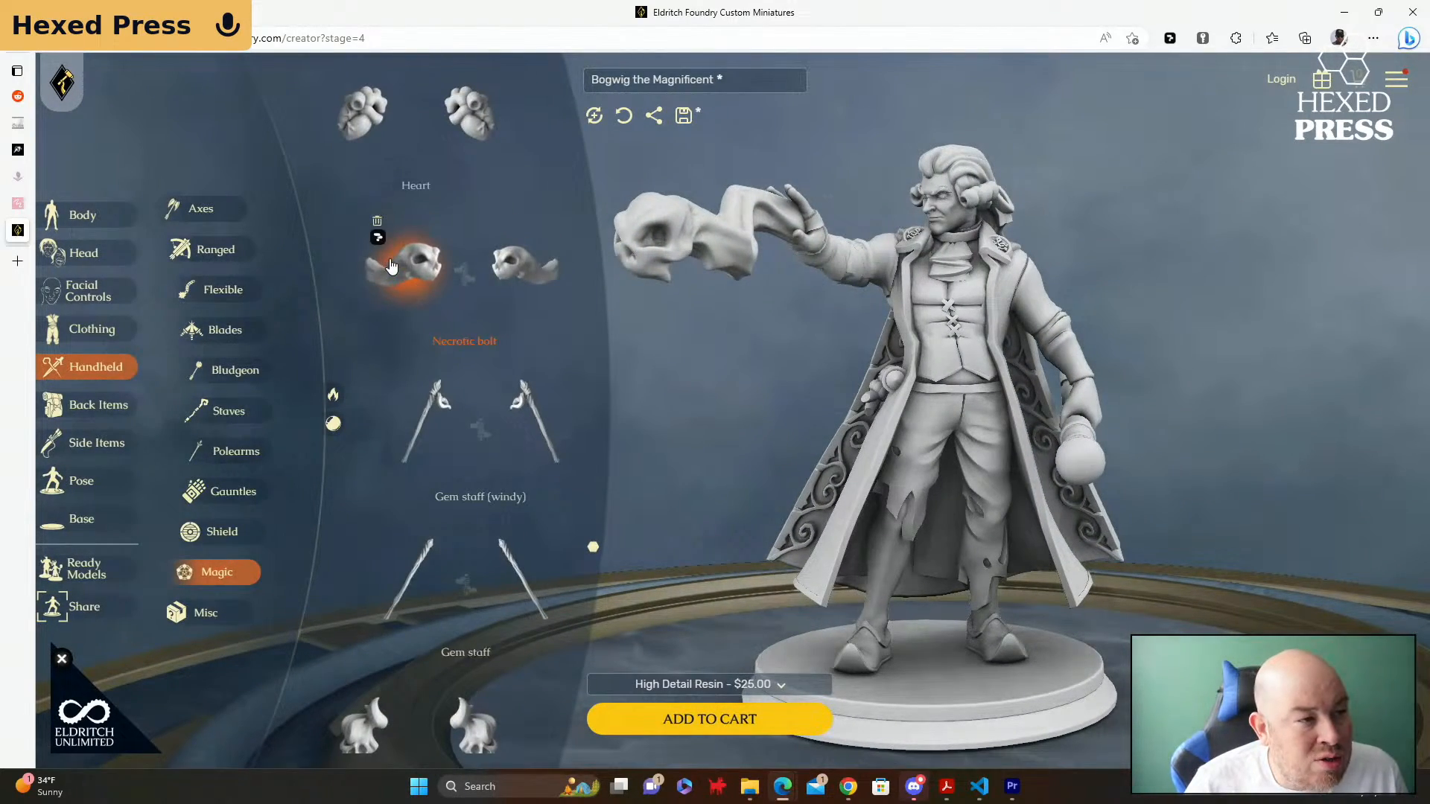
click(377, 222)
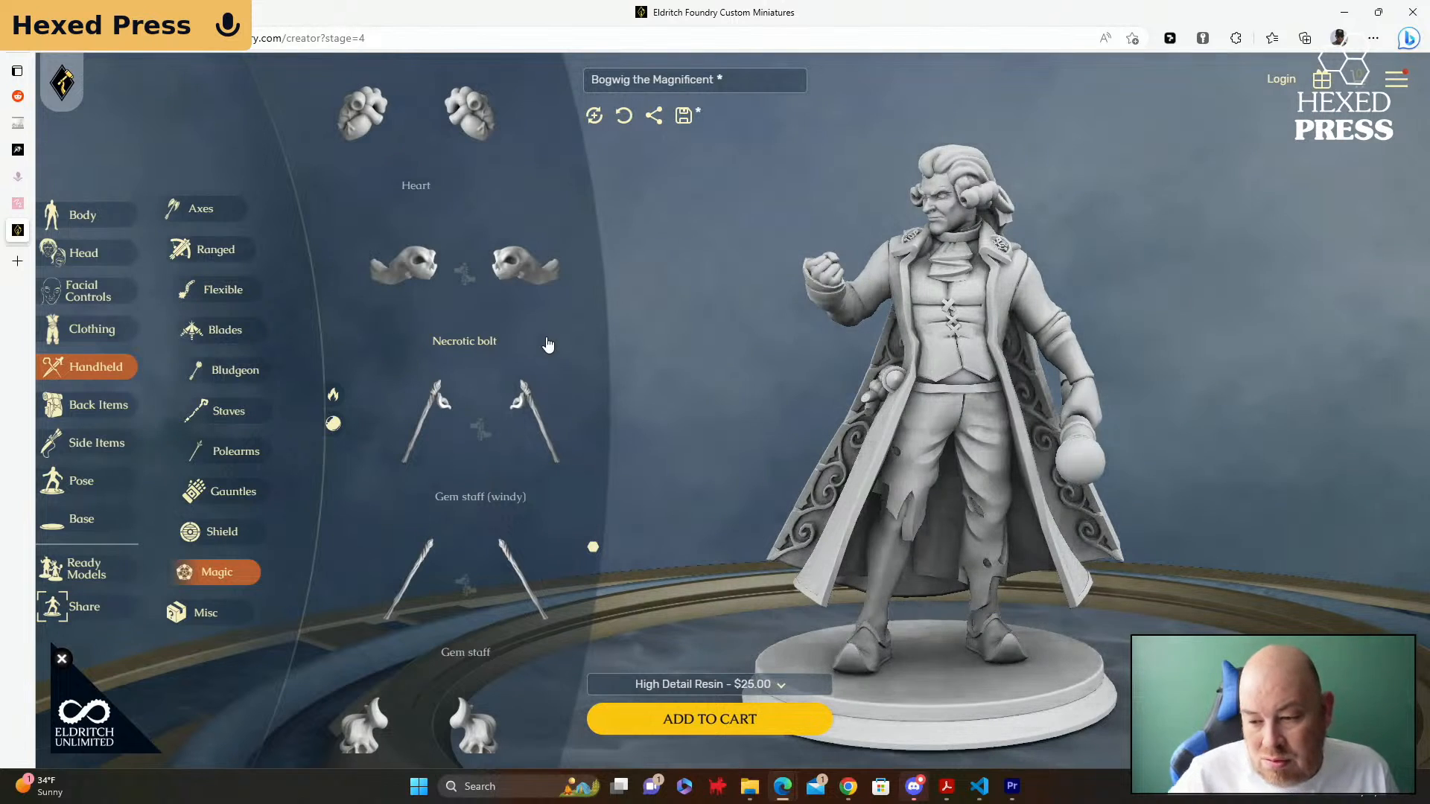
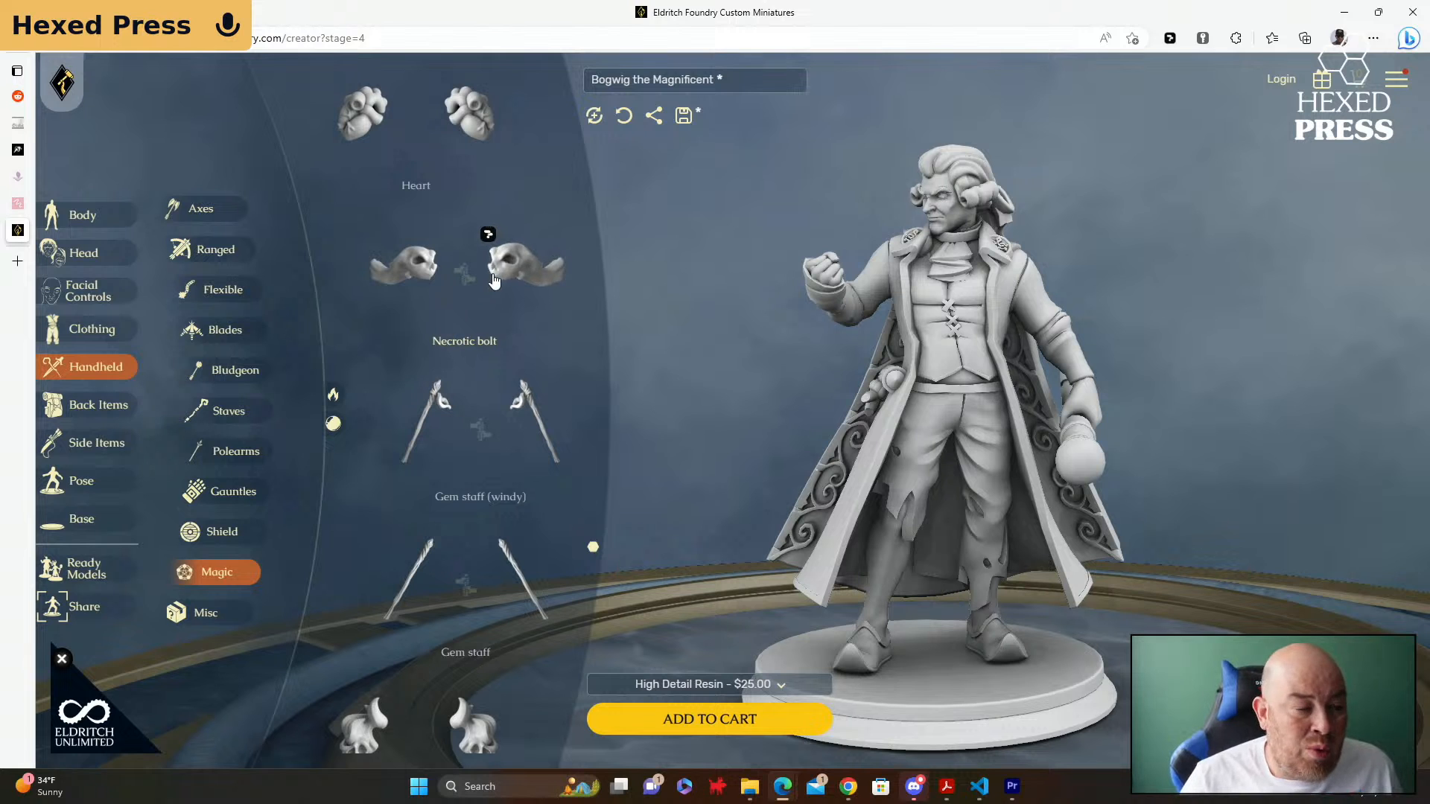
Step: Try the Flaming skull in the miniature's right hand, replacing it with the Eagle
scroll(493, 280, down, 4)
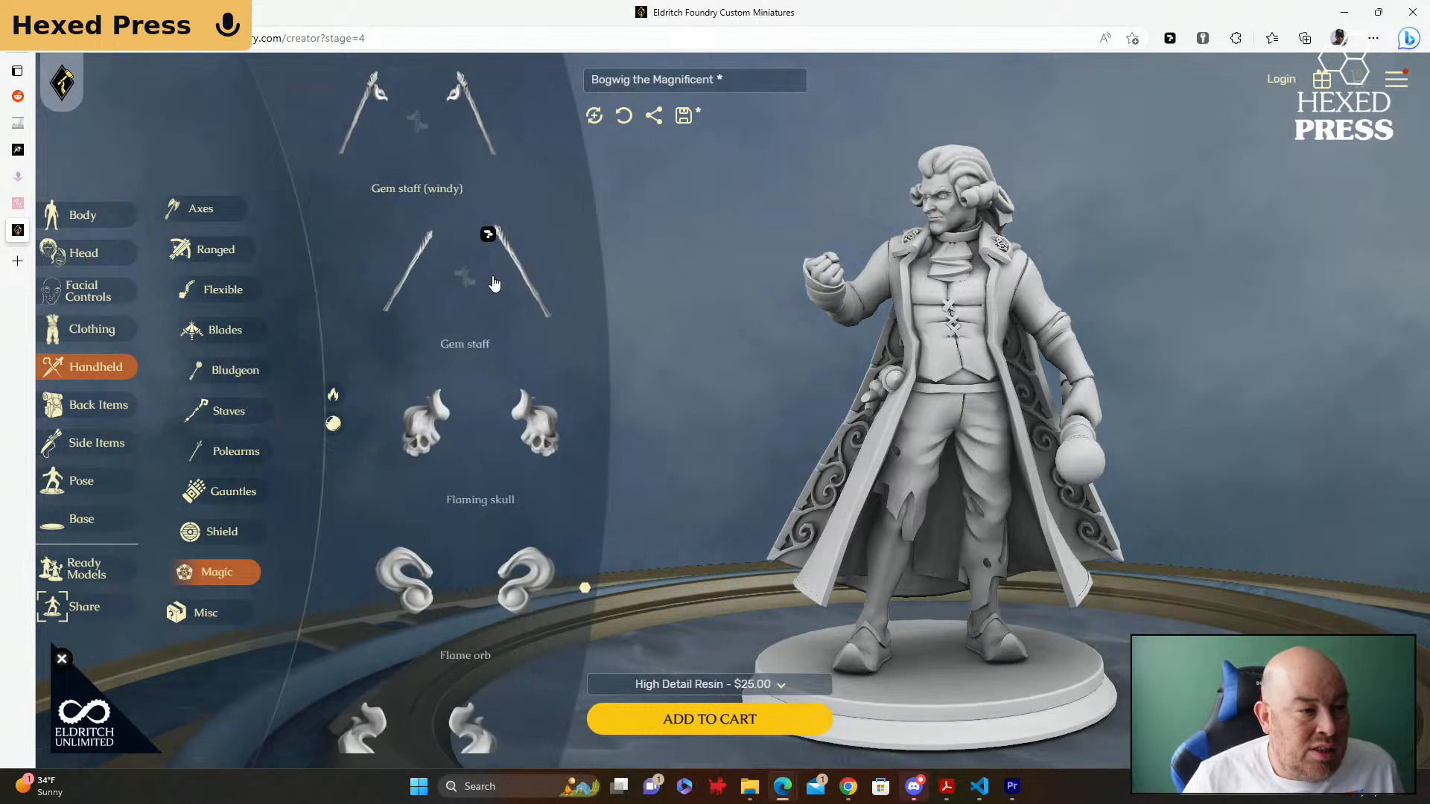
click(426, 420)
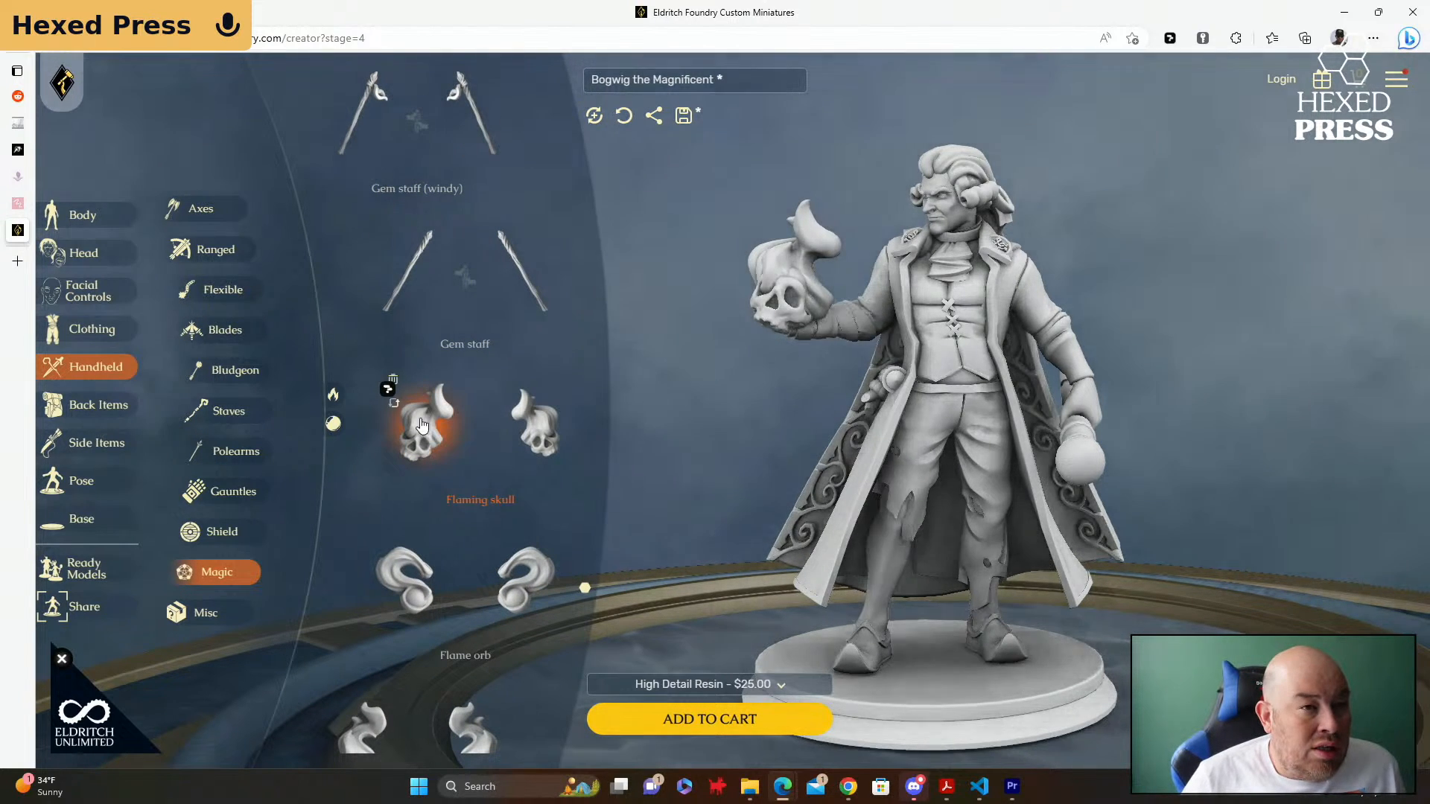
scroll(525, 439, down, 3)
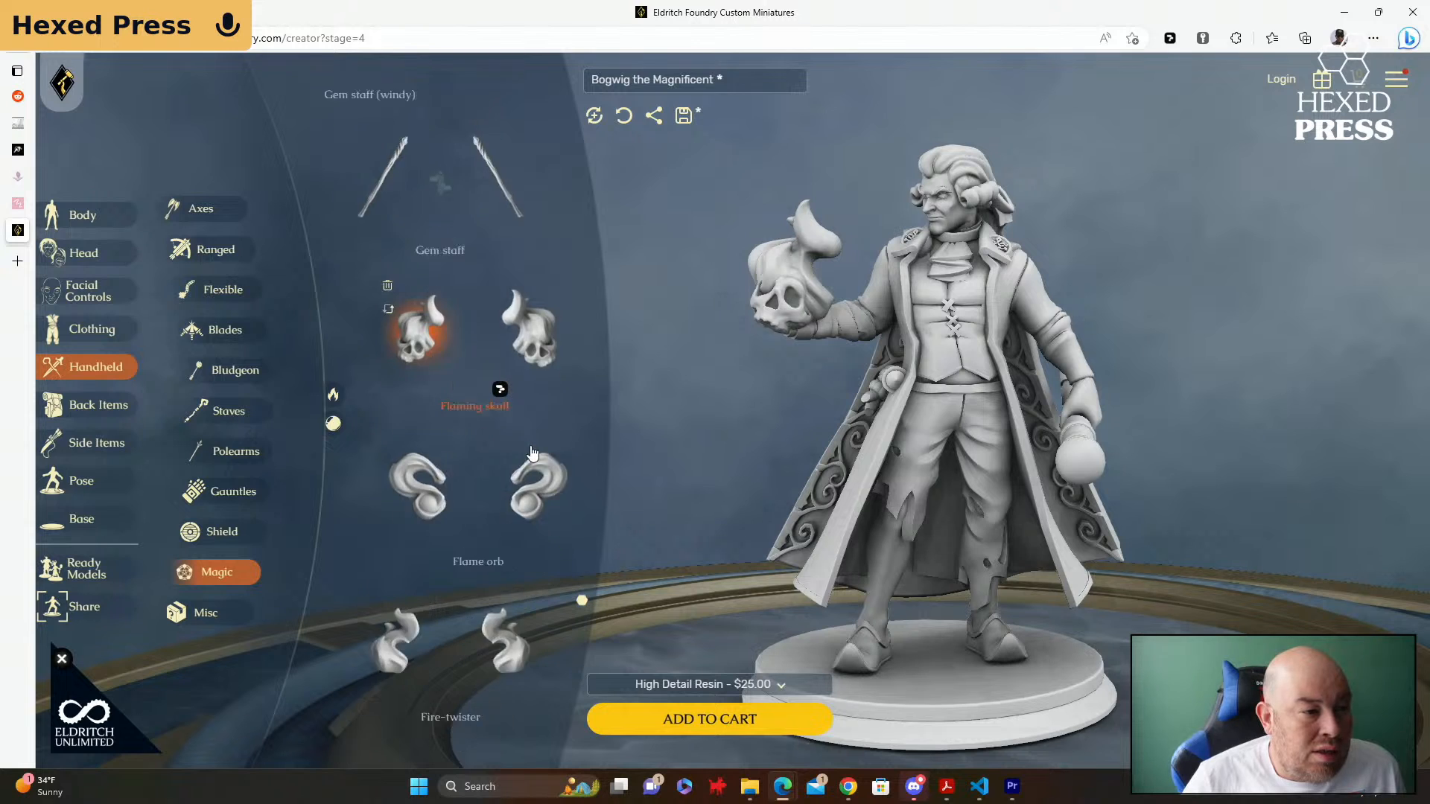
scroll(530, 452, down, 4)
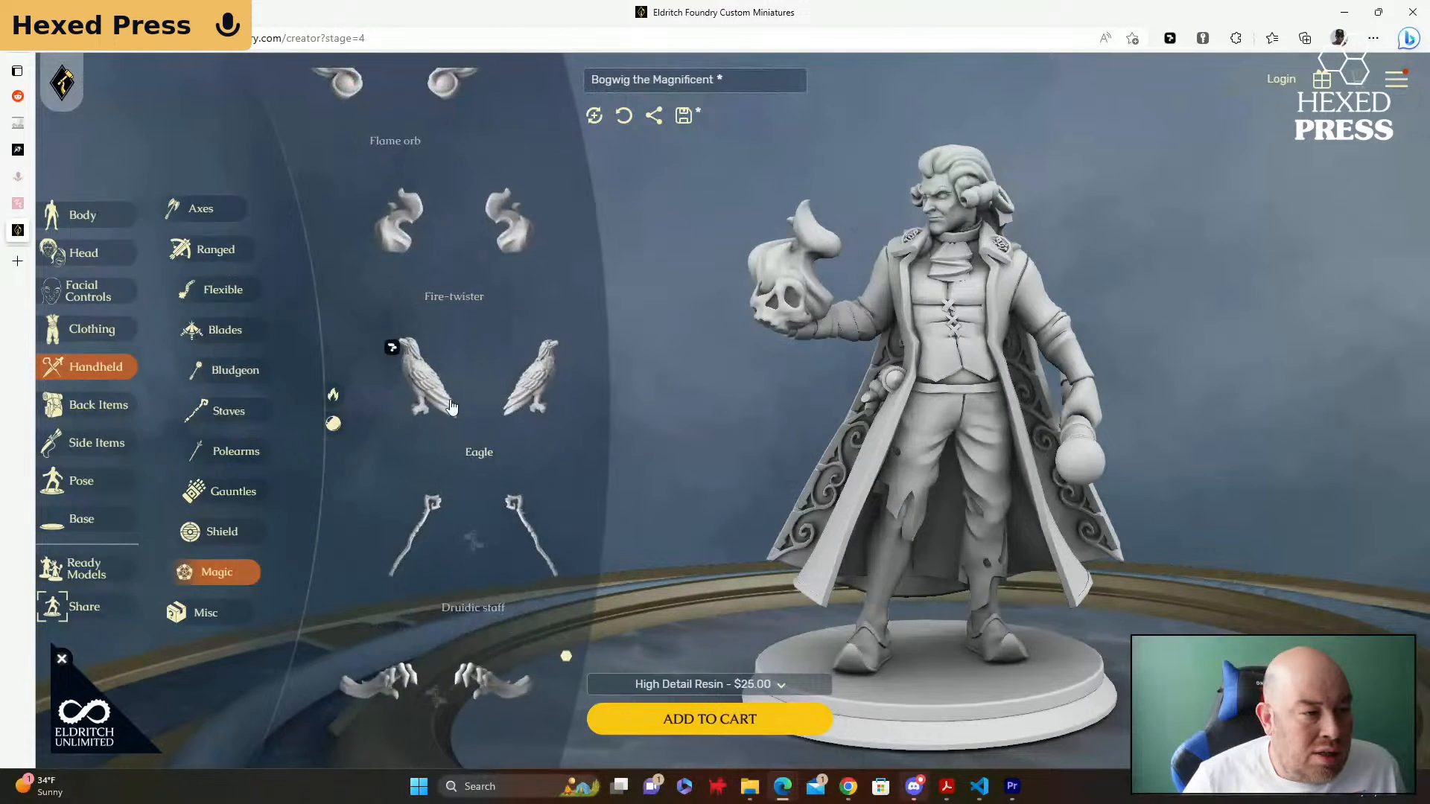
click(449, 400)
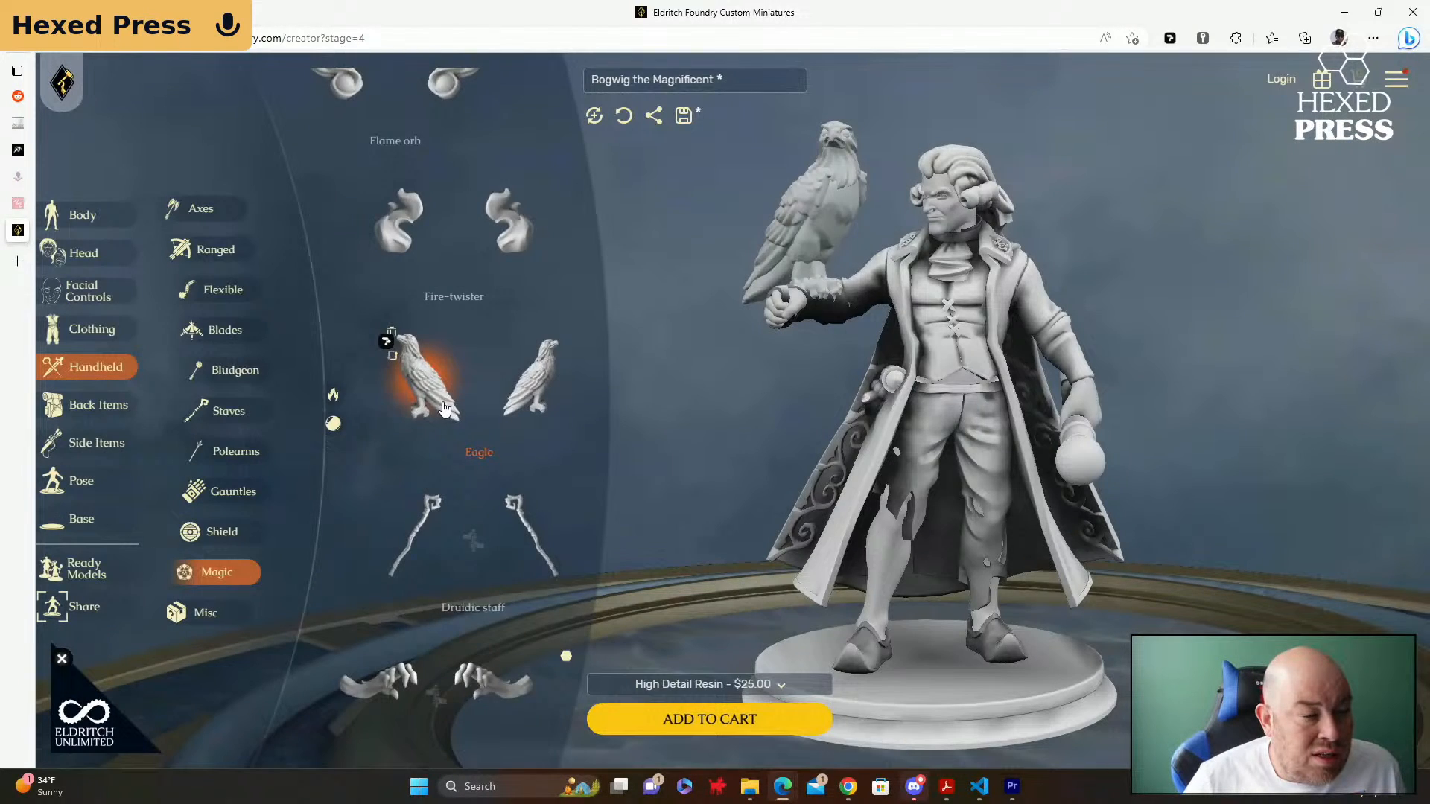
scroll(443, 408, down, 6)
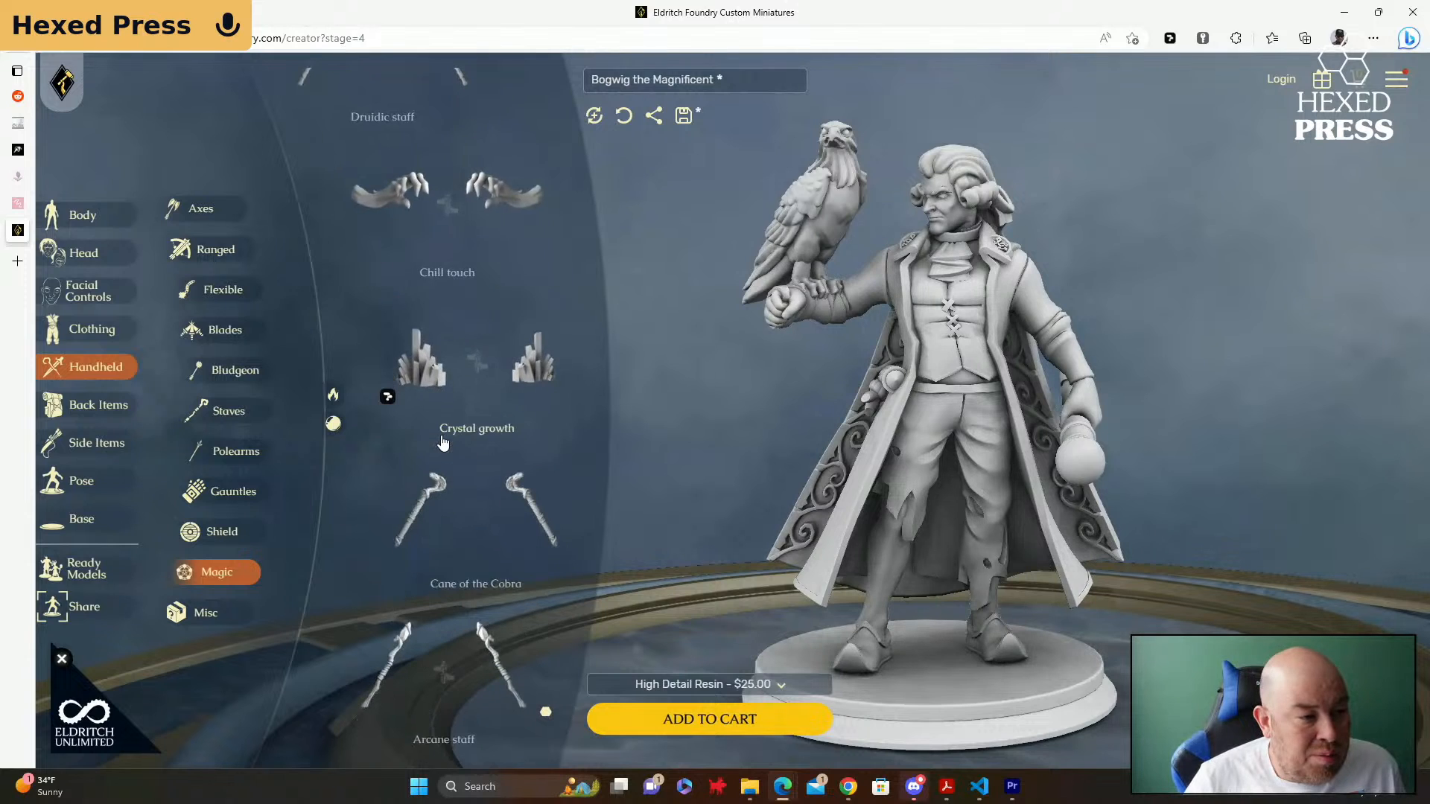
Step: Replace the Eagle with the Fire-twister and switch the miniature's right hand back to the Flaming skull
scroll(517, 361, up, 7)
scroll(517, 361, up, 2)
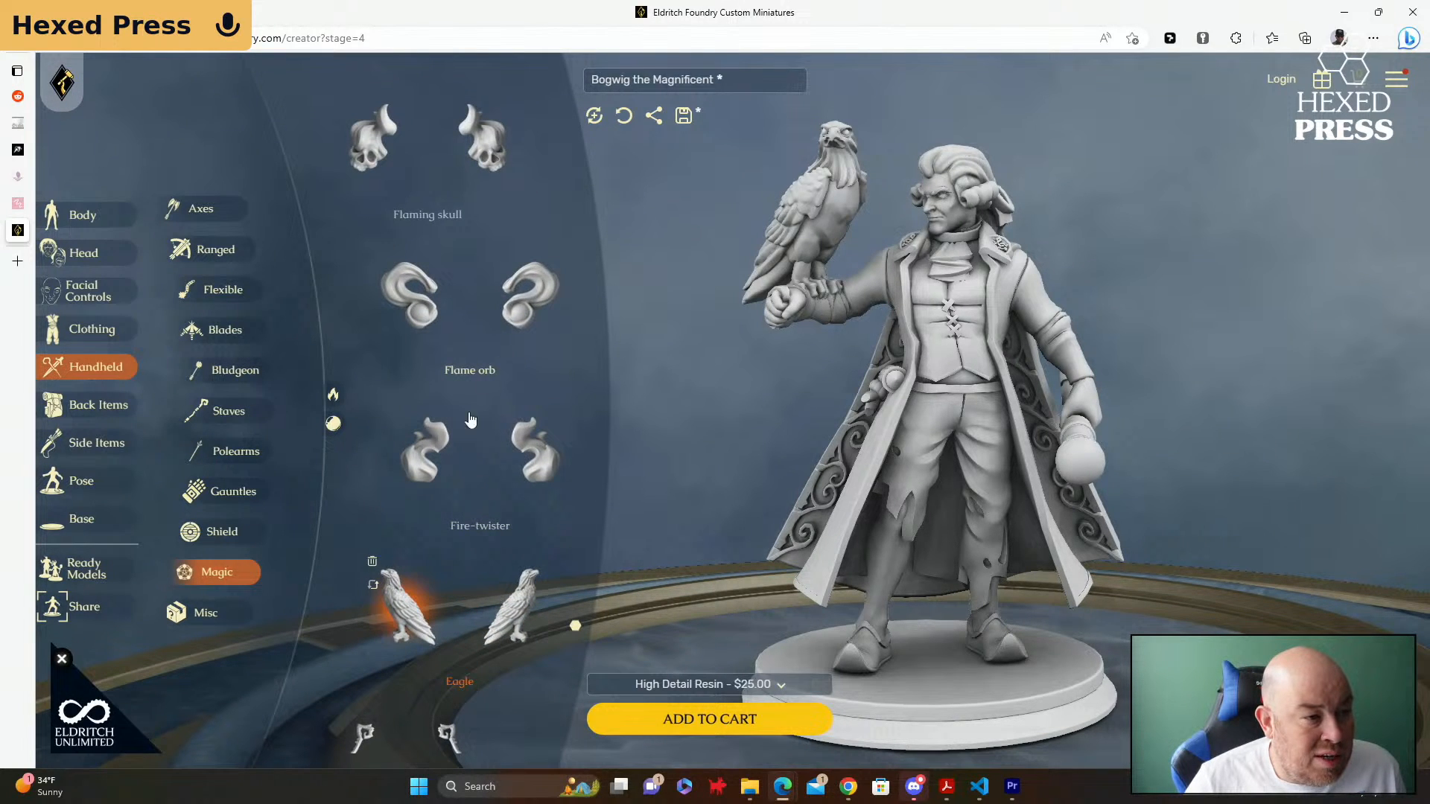
click(426, 460)
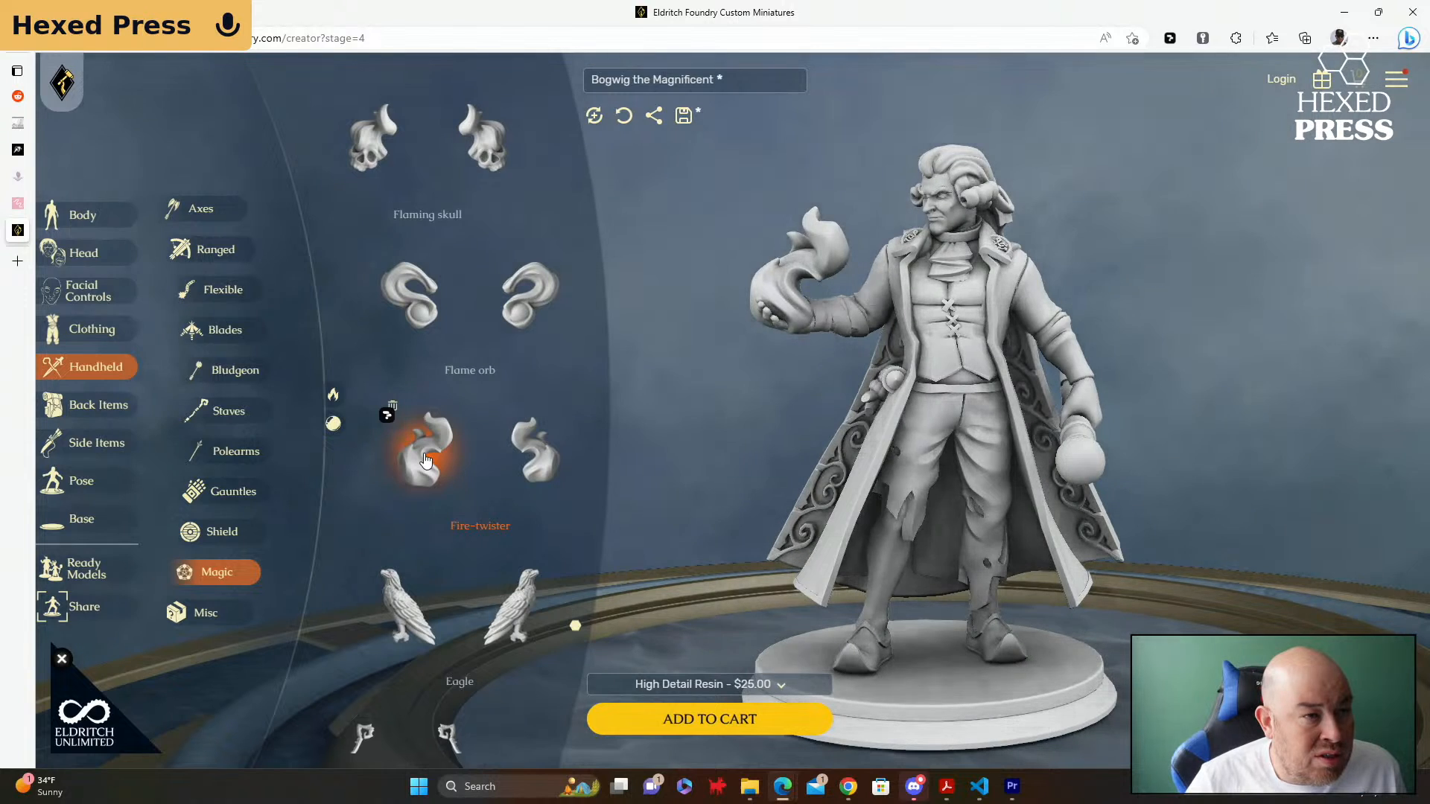
scroll(428, 460, up, 3)
click(412, 358)
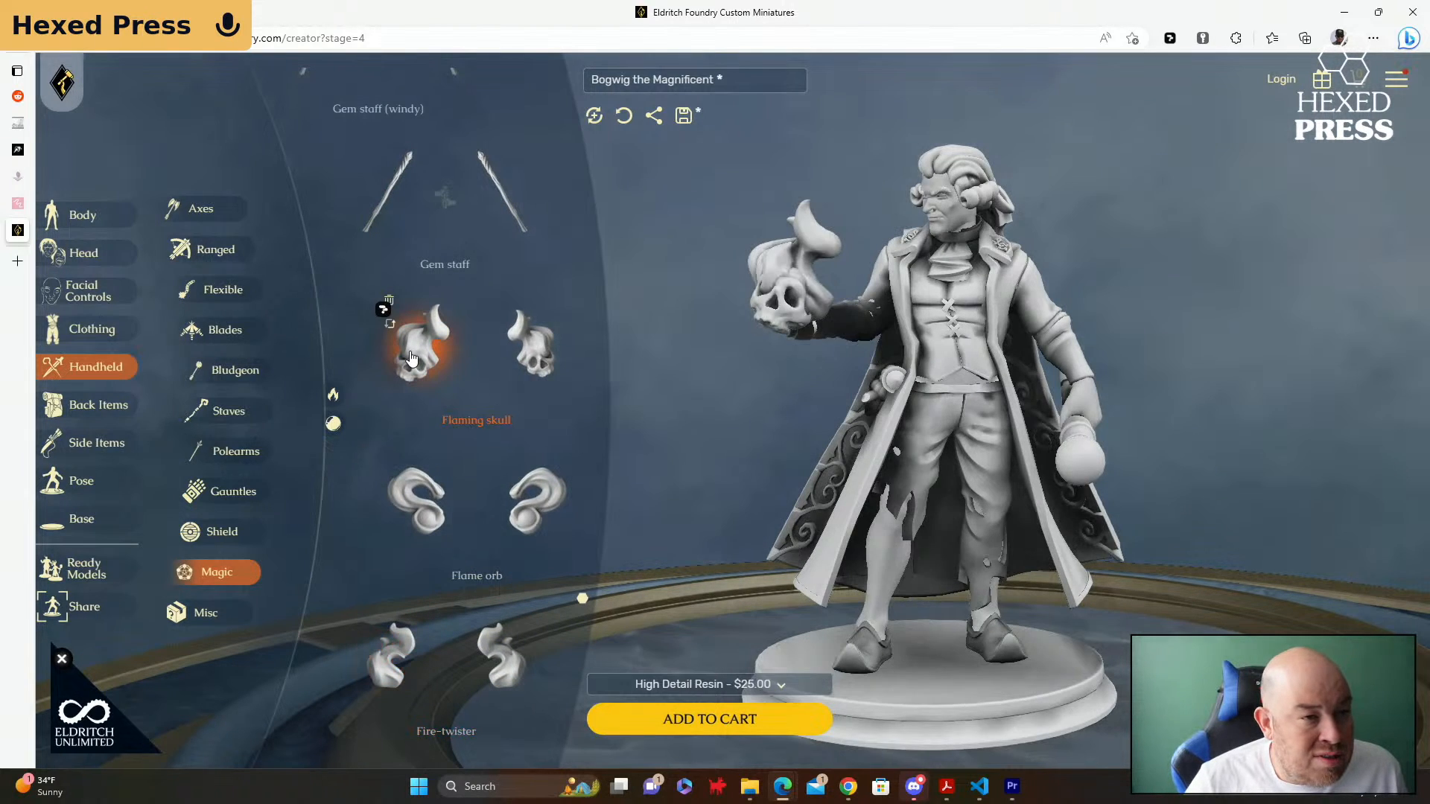
Step: Try the Heart and the Crystal ball in the miniature's right hand in place of the Flaming skull
scroll(410, 365, up, 6)
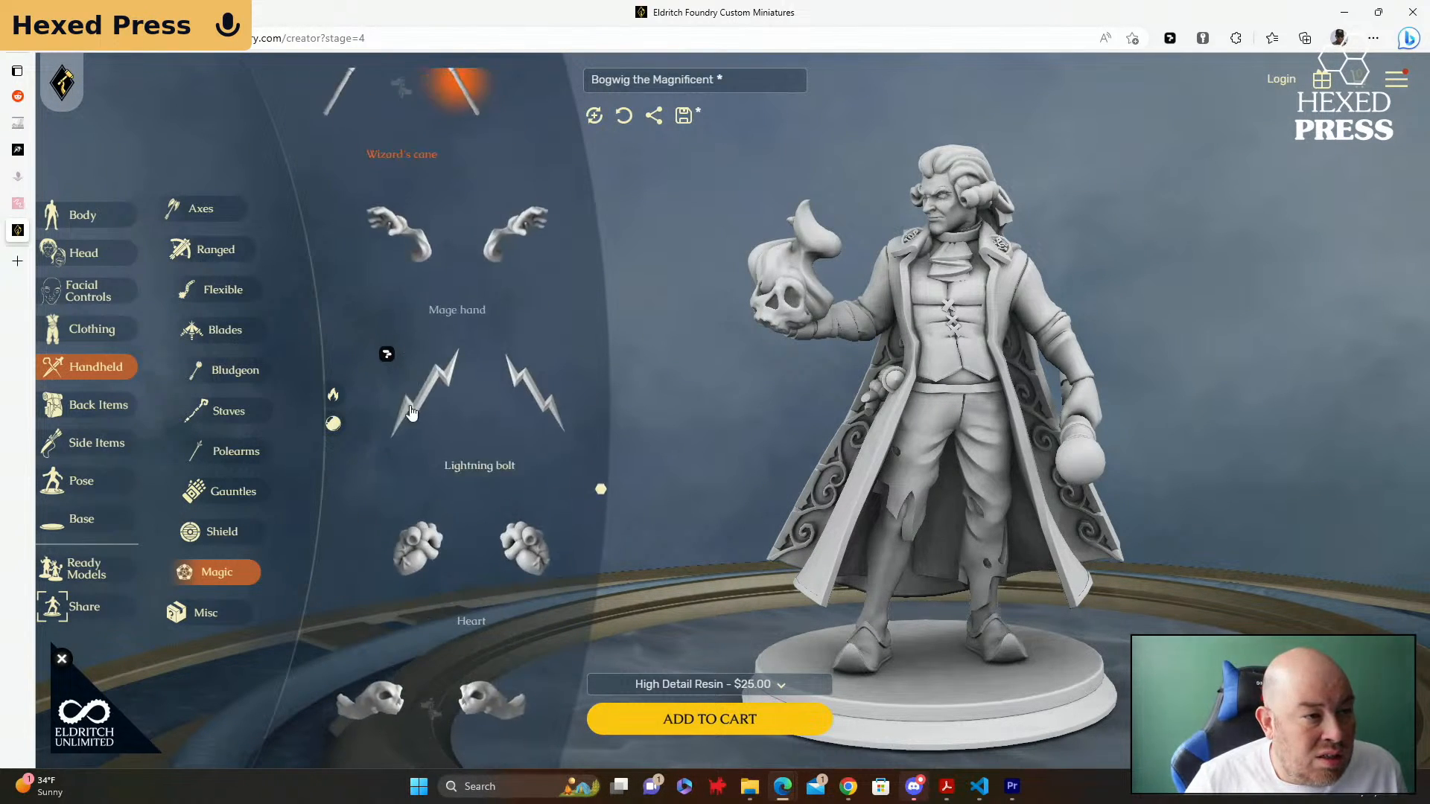
click(417, 552)
scroll(432, 558, up, 3)
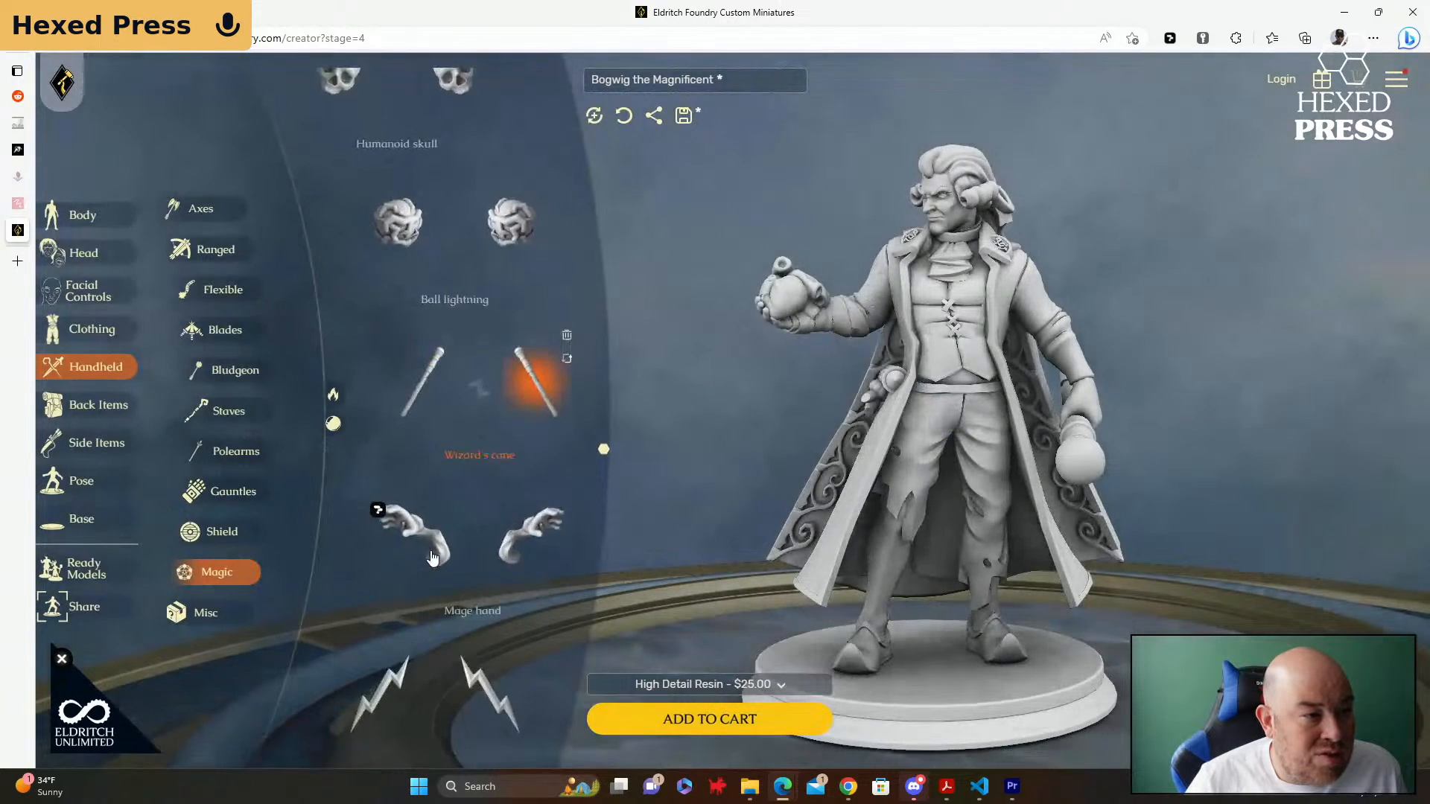
scroll(437, 553, up, 3)
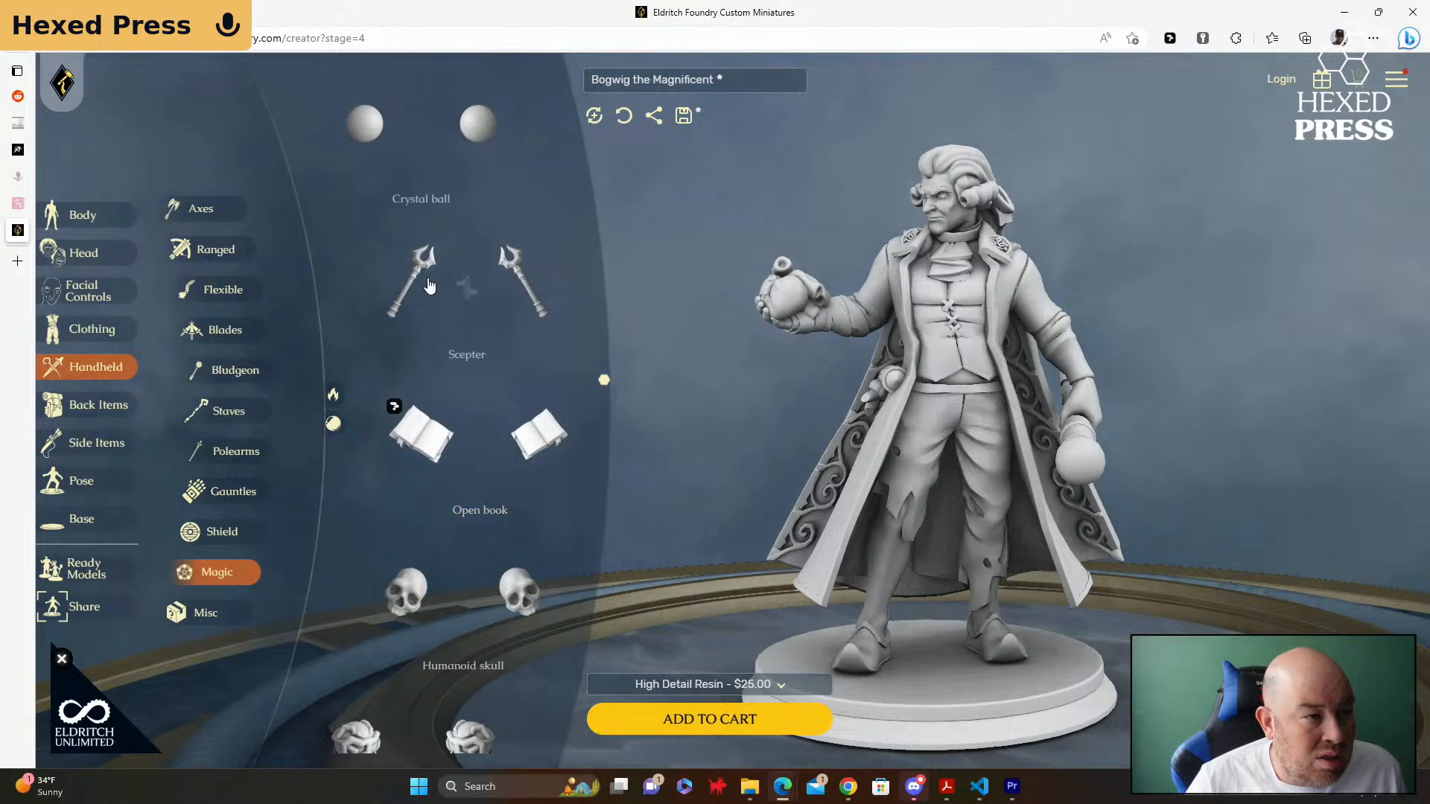
click(364, 133)
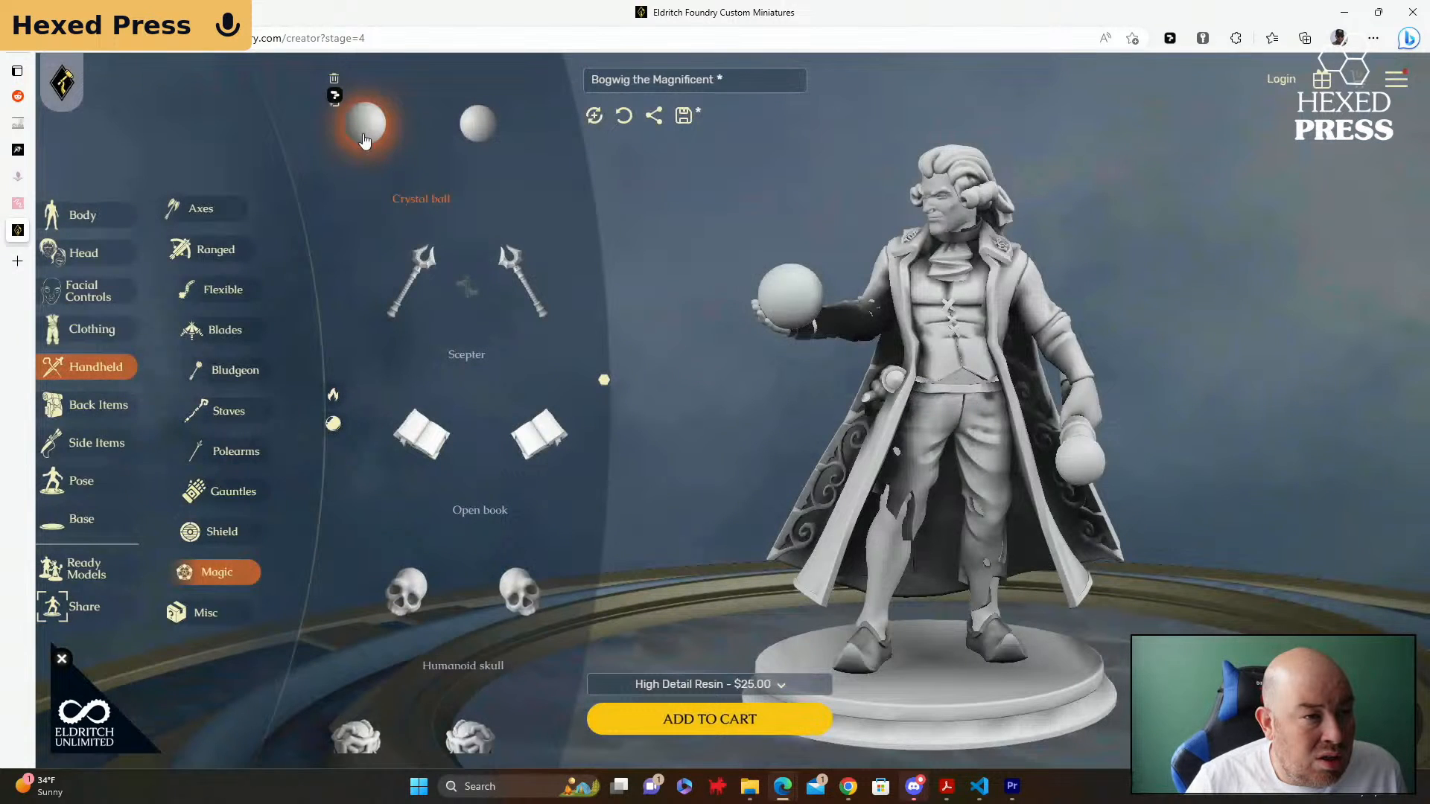
Step: Try the Humanoid skull and the Fire-twister in the miniature's right hand, and settle on the Flame orb
click(395, 590)
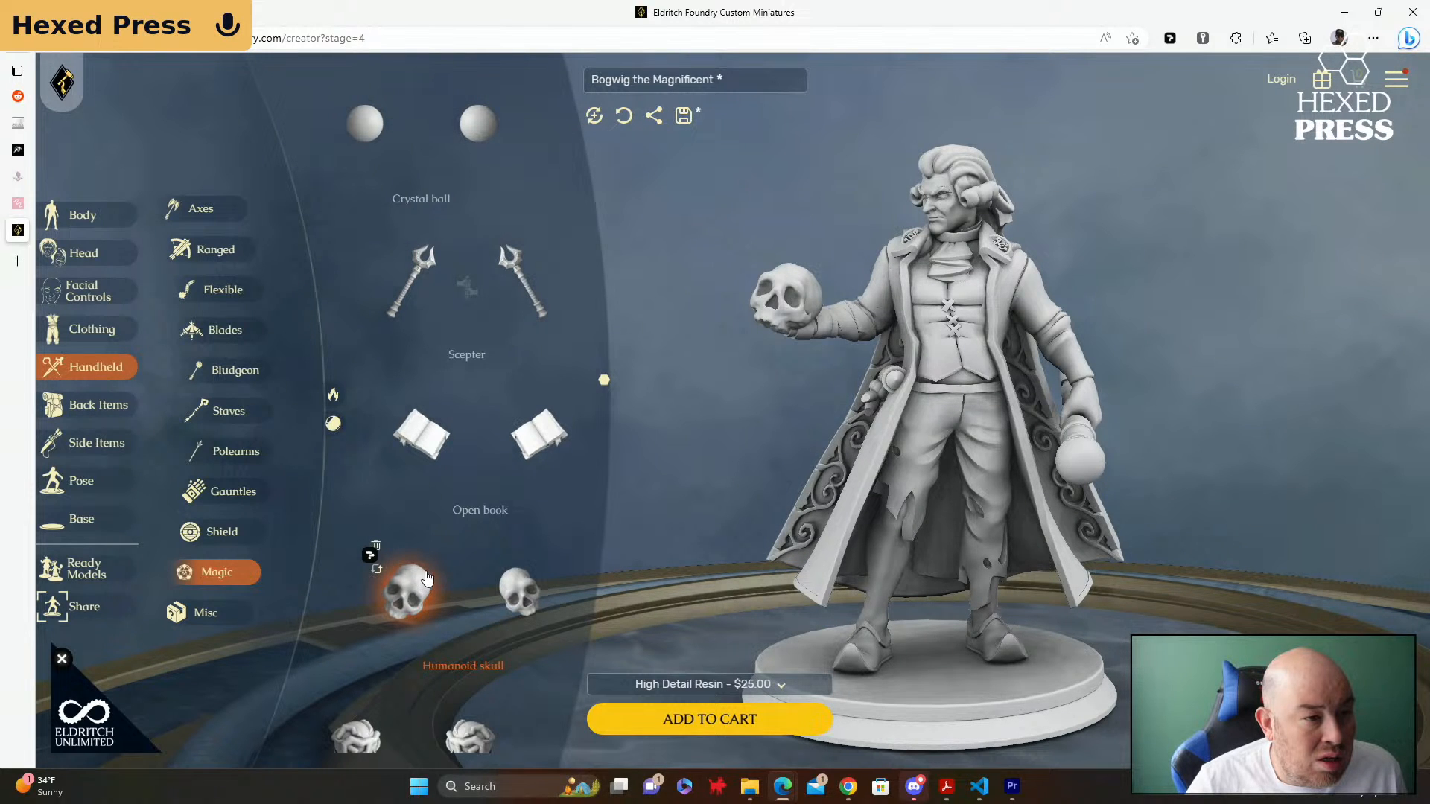
scroll(462, 525, down, 5)
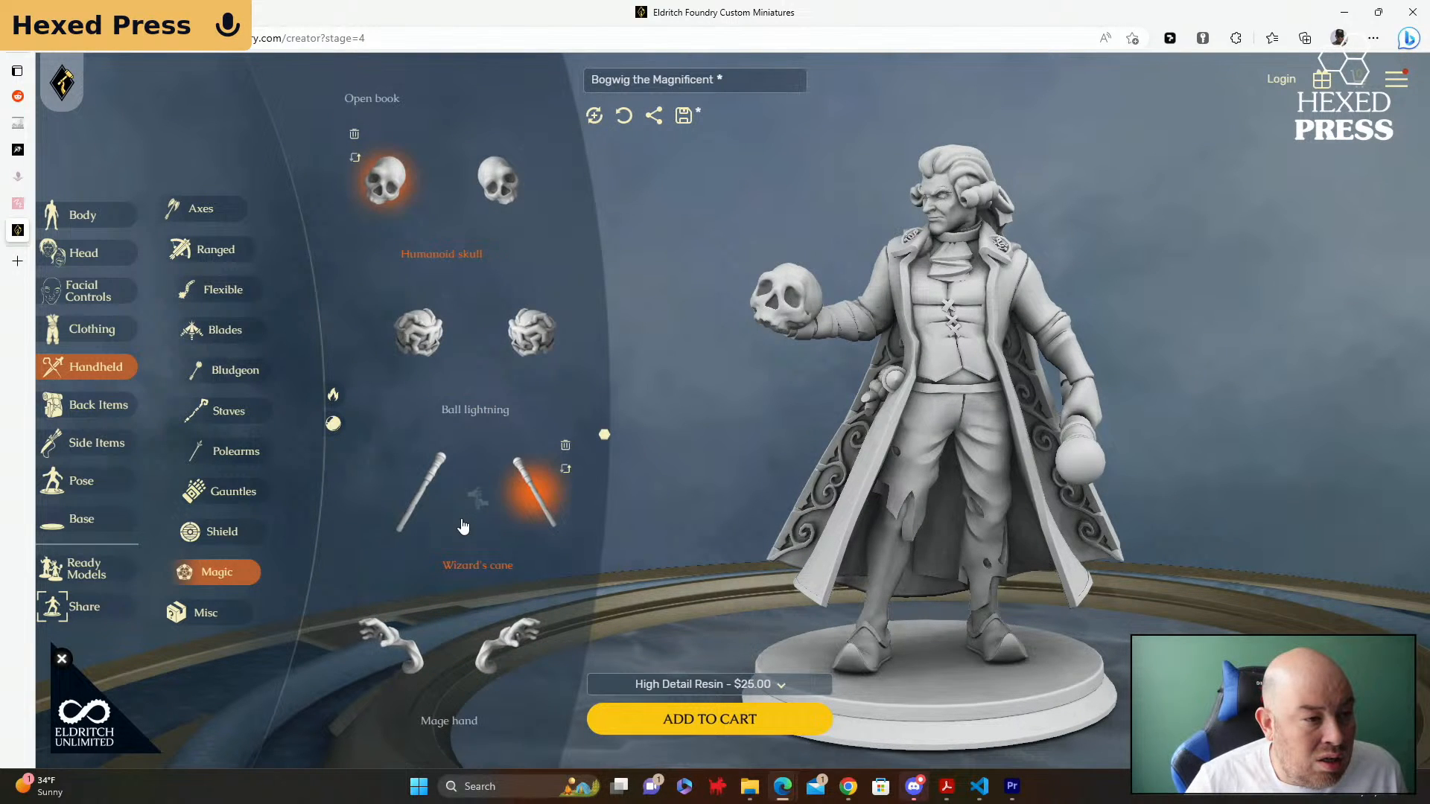
scroll(462, 526, down, 5)
scroll(462, 525, down, 3)
scroll(455, 526, down, 5)
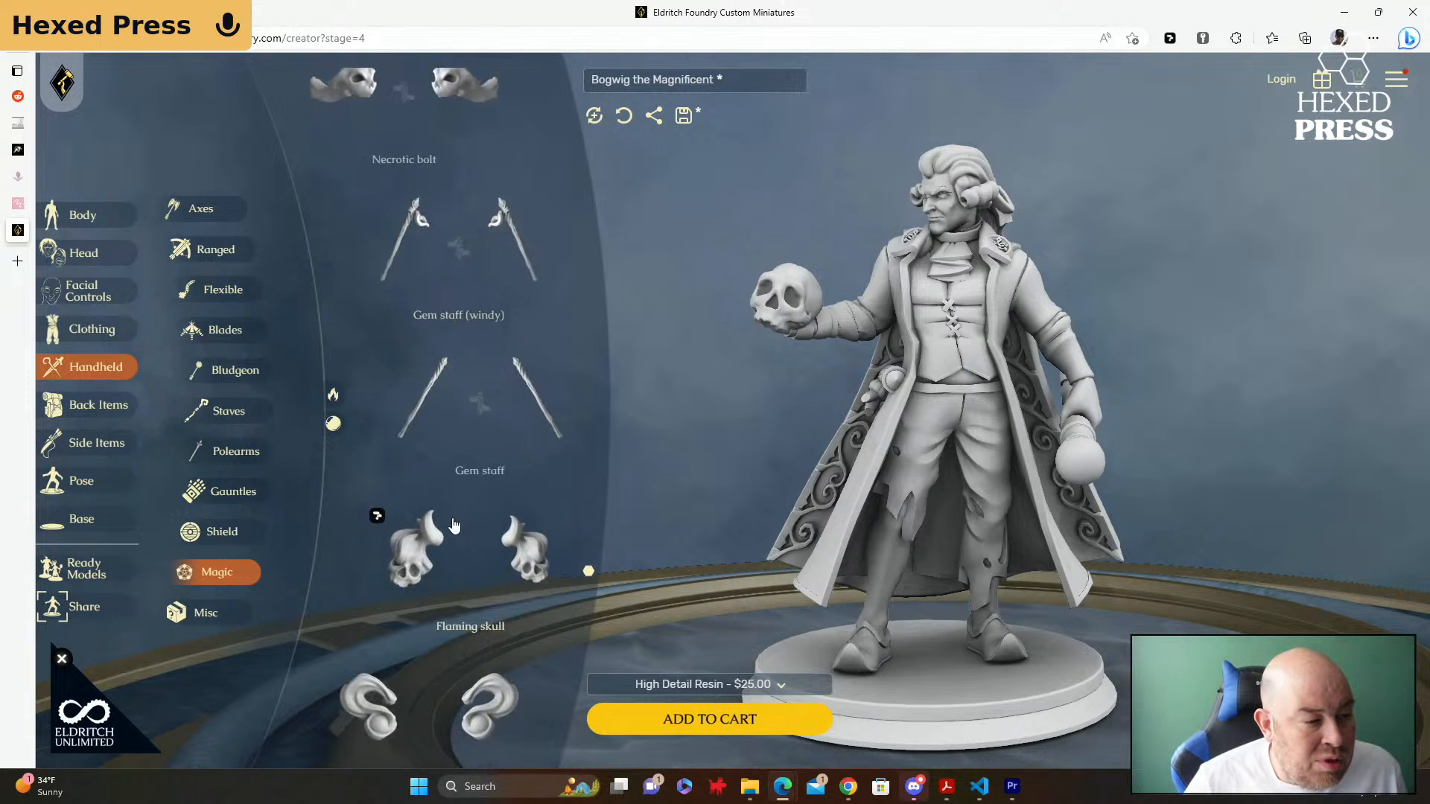
scroll(454, 526, down, 4)
click(414, 565)
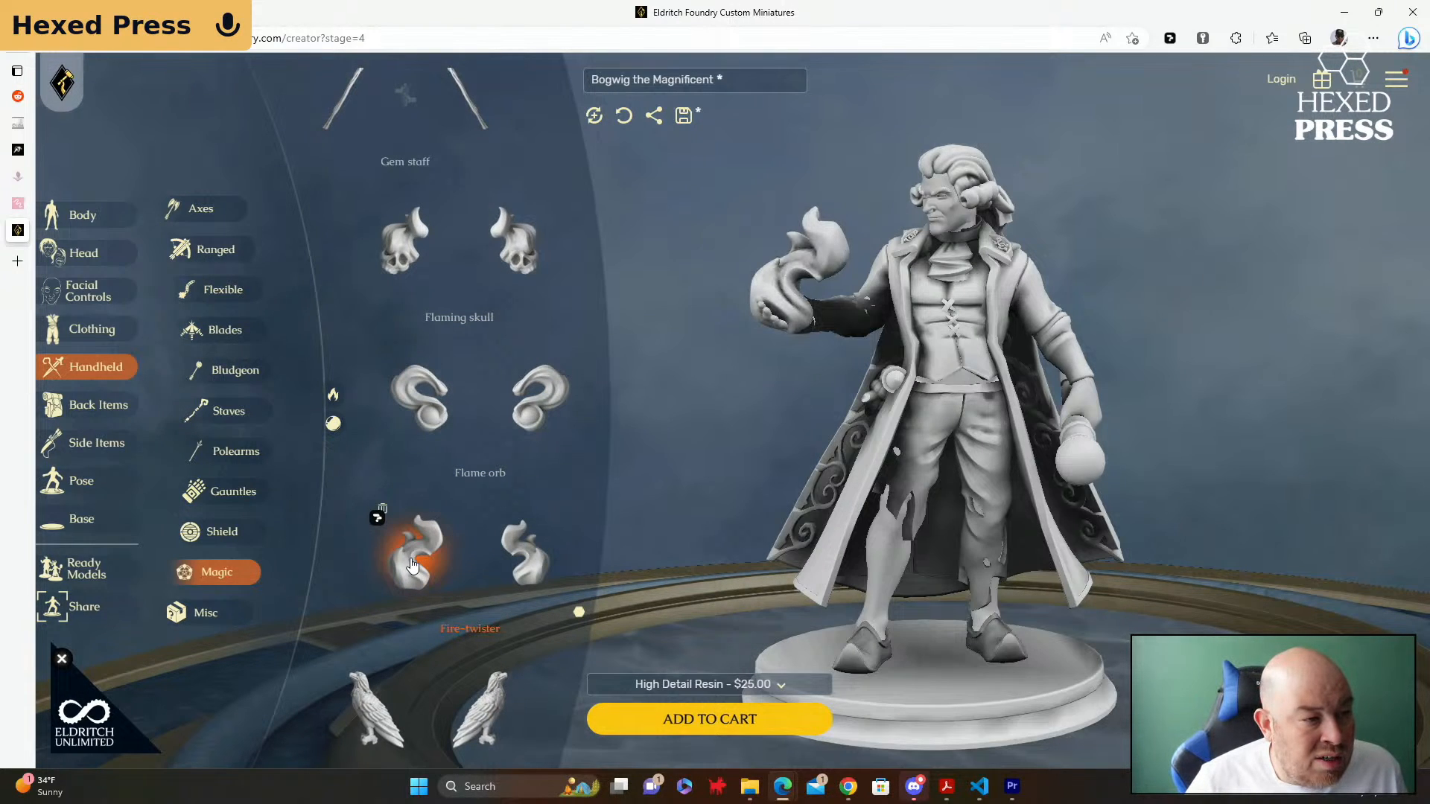
click(428, 418)
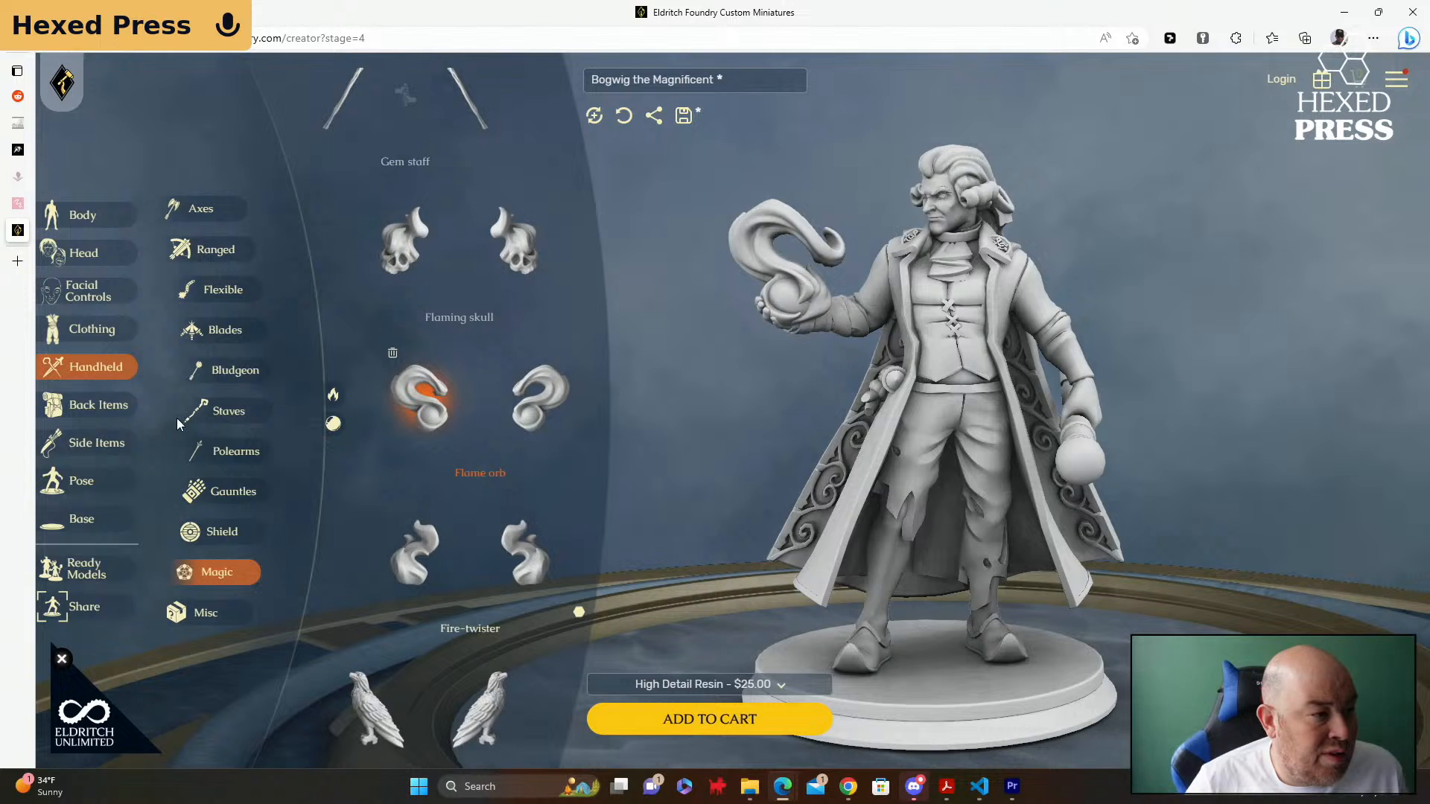
Step: Try the Caster, The "30 Plus" and High strike pose presets on the miniature
click(79, 485)
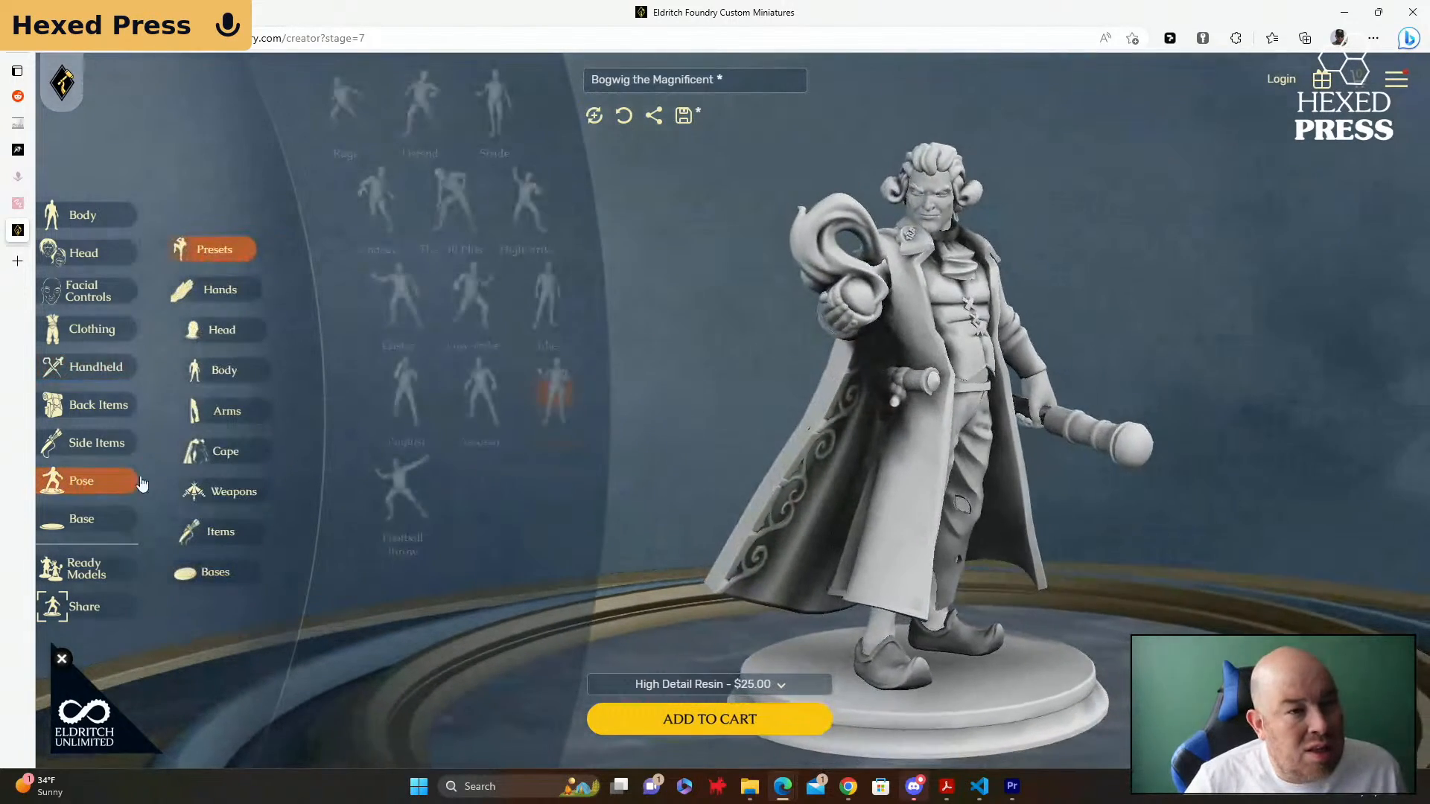
click(392, 292)
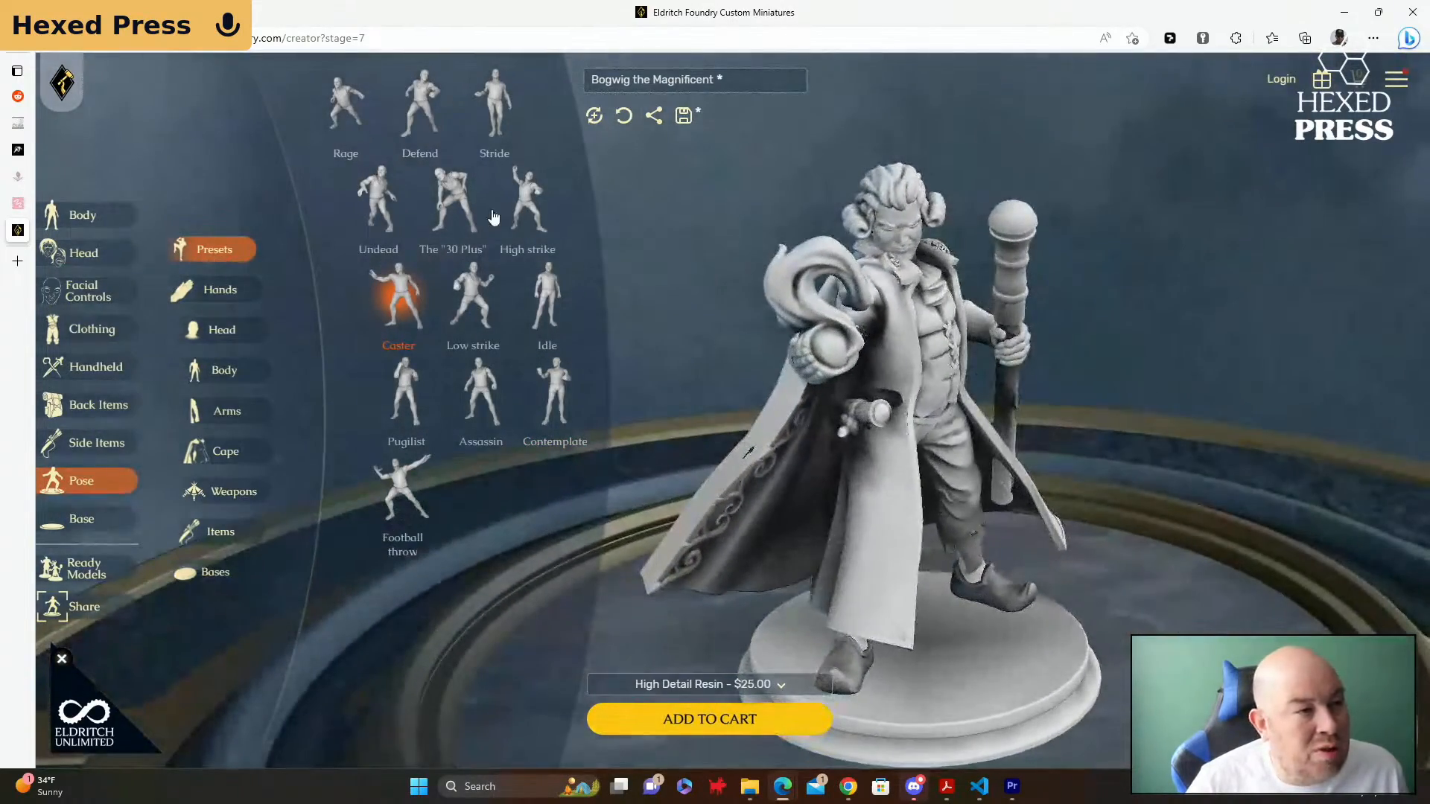
click(448, 201)
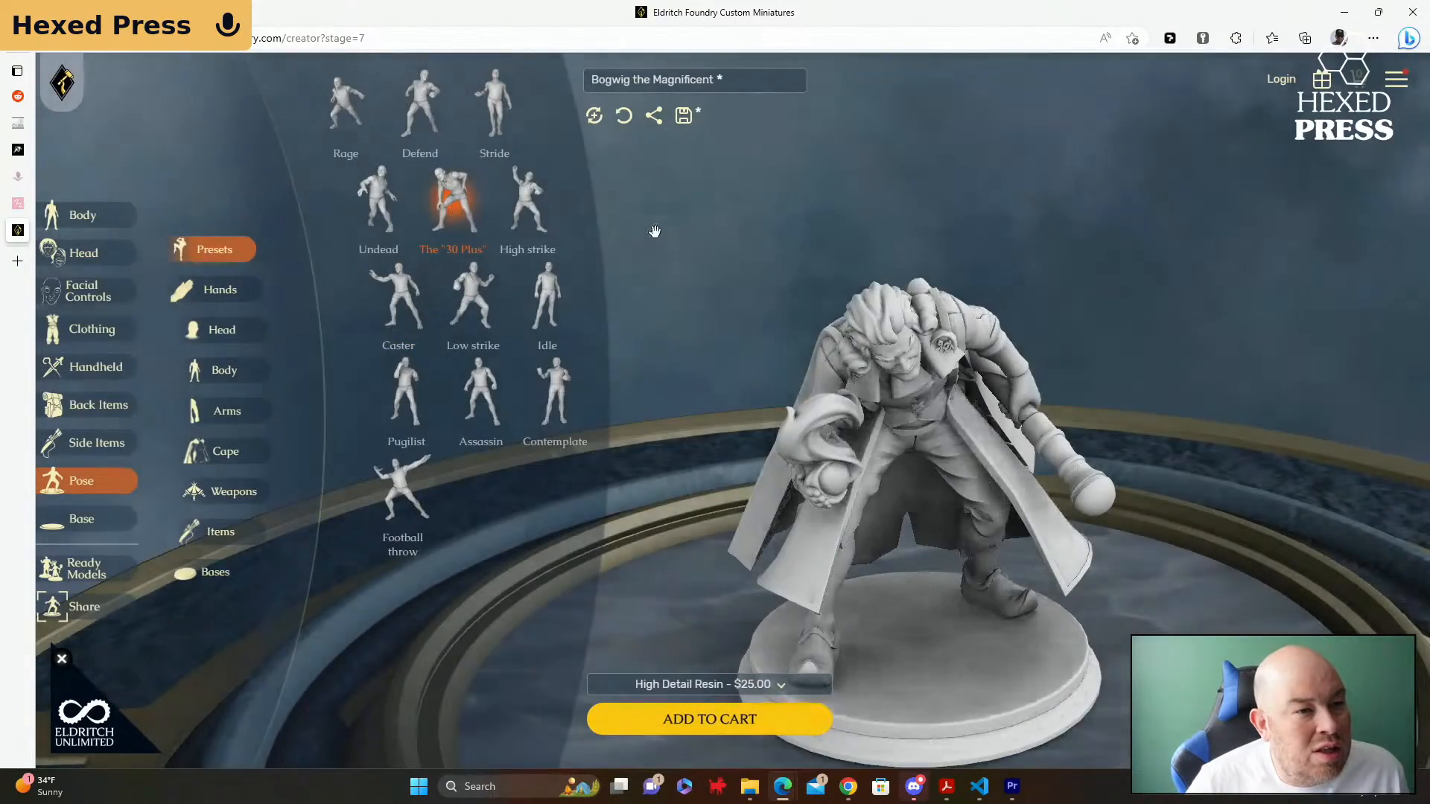
drag(621, 196, 589, 248)
click(511, 199)
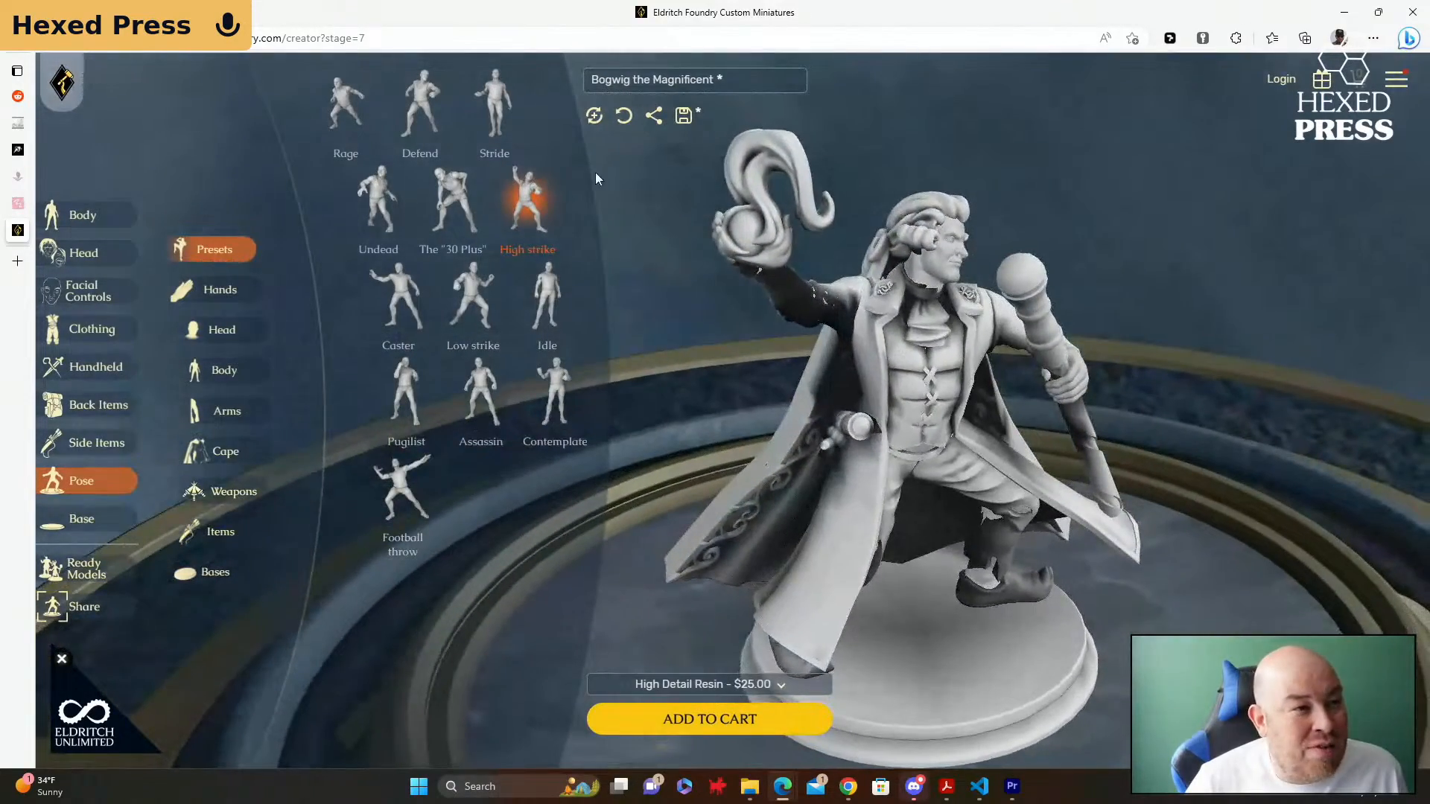
Step: Apply the Stride pose preset and examine the miniature from several angles
click(492, 118)
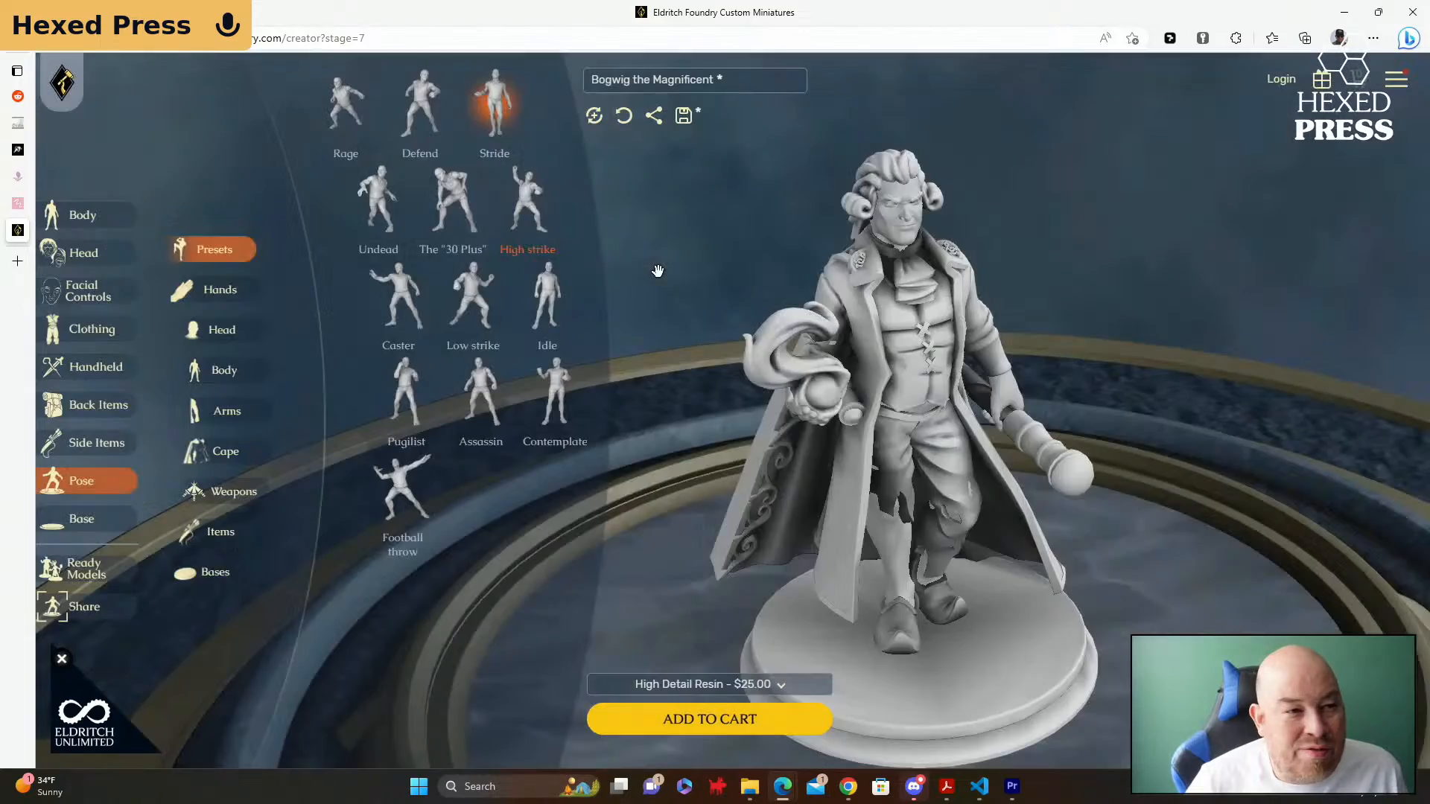
drag(739, 259, 647, 241)
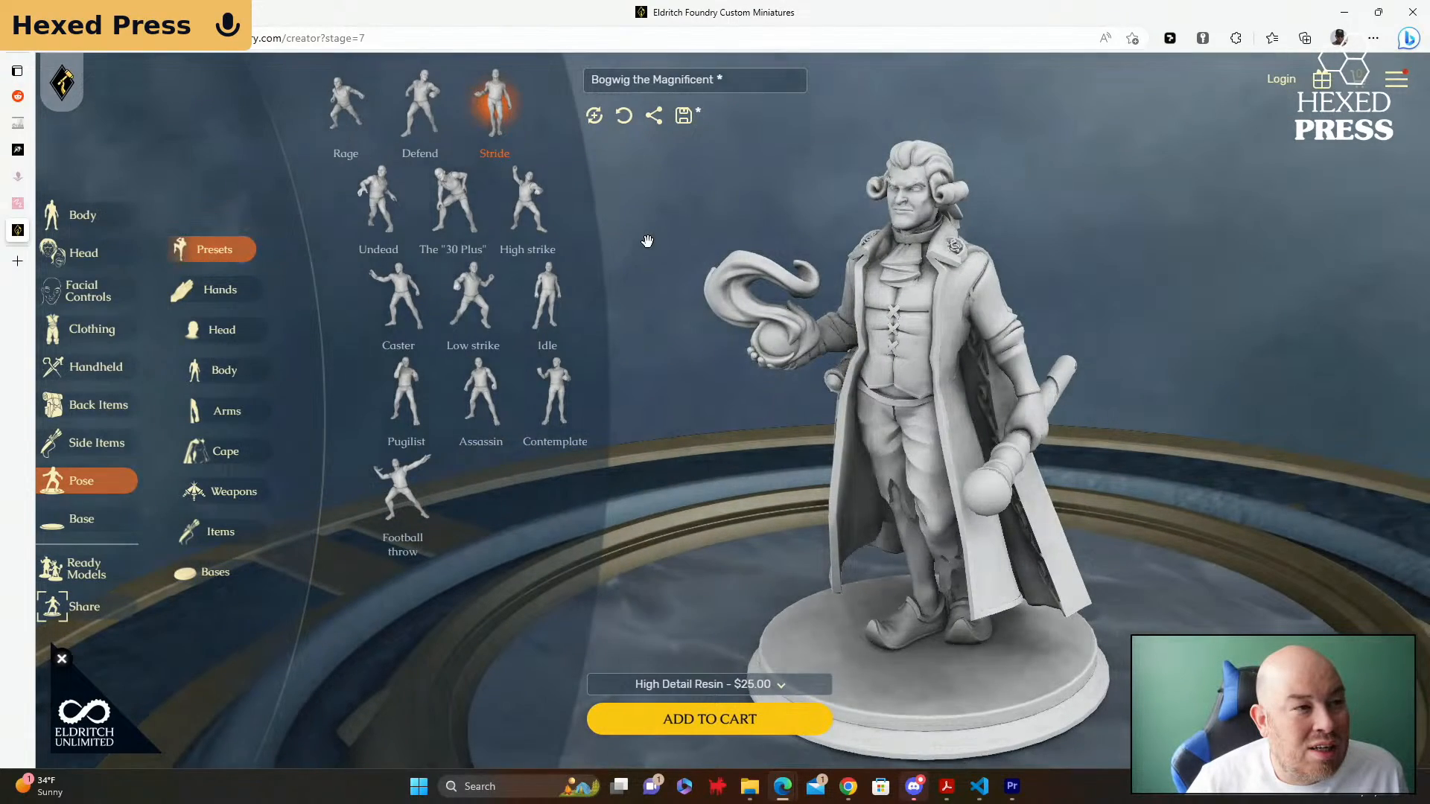
mouse_move(691, 236)
mouse_down()
mouse_move(812, 221)
mouse_move(709, 224)
mouse_up()
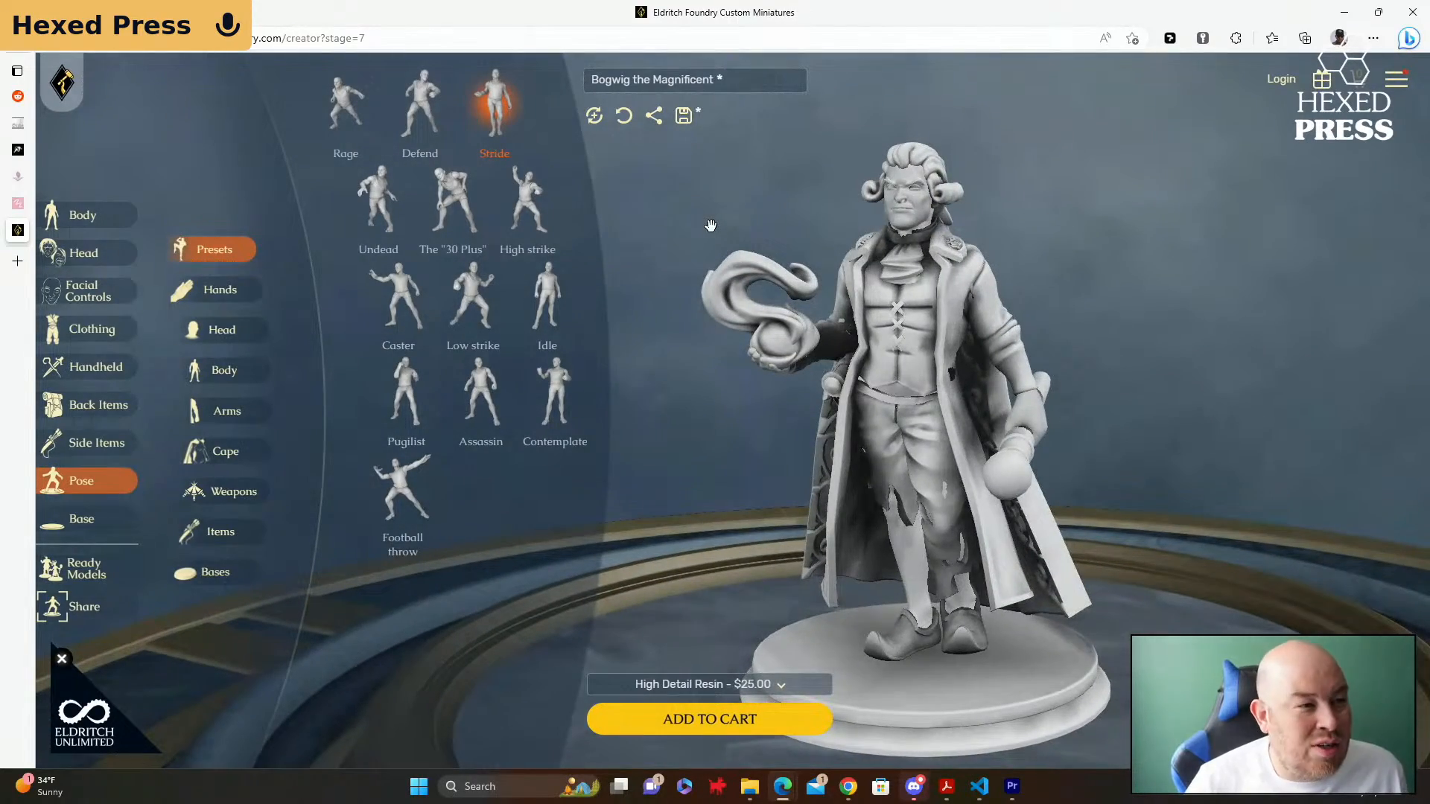
drag(746, 211, 812, 222)
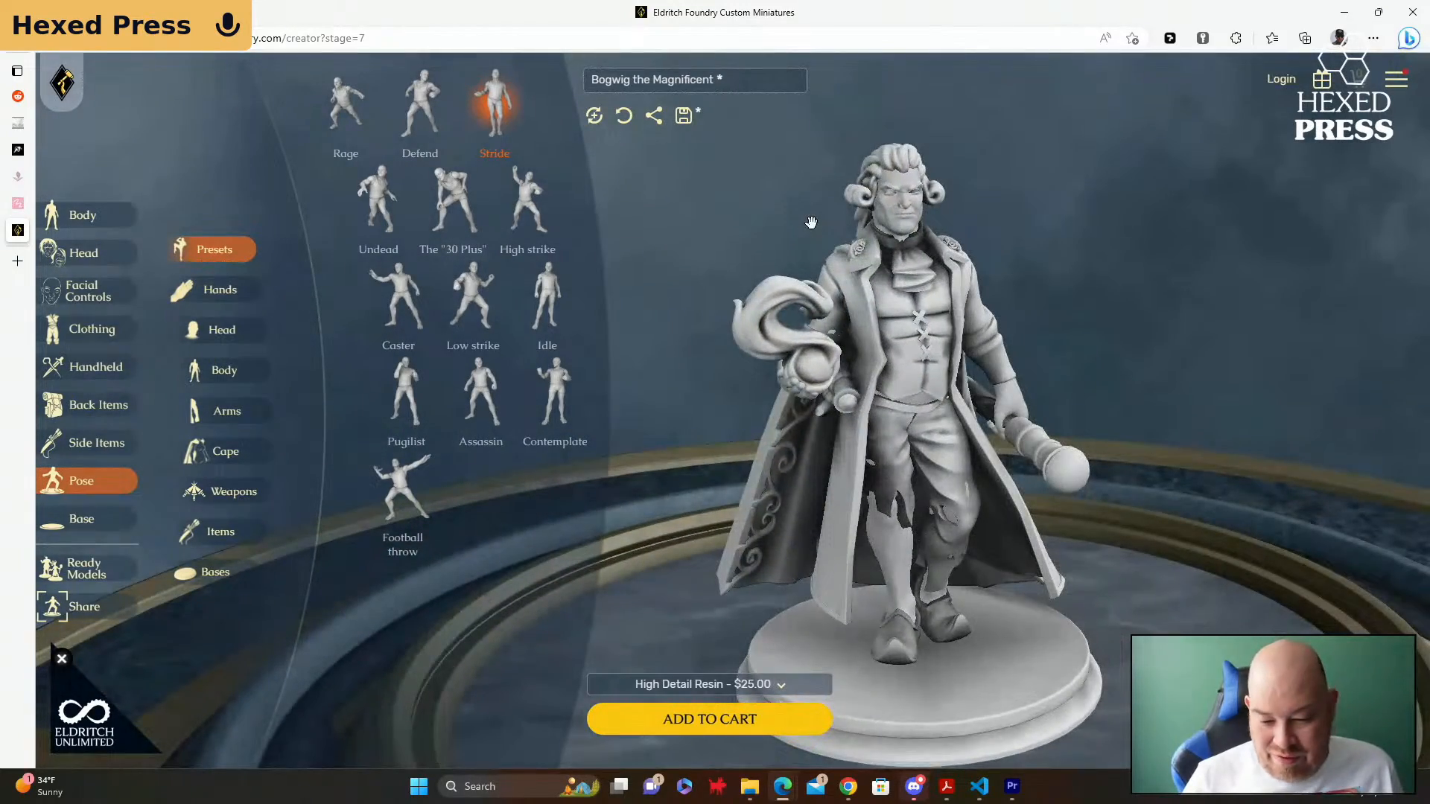
drag(806, 216, 750, 204)
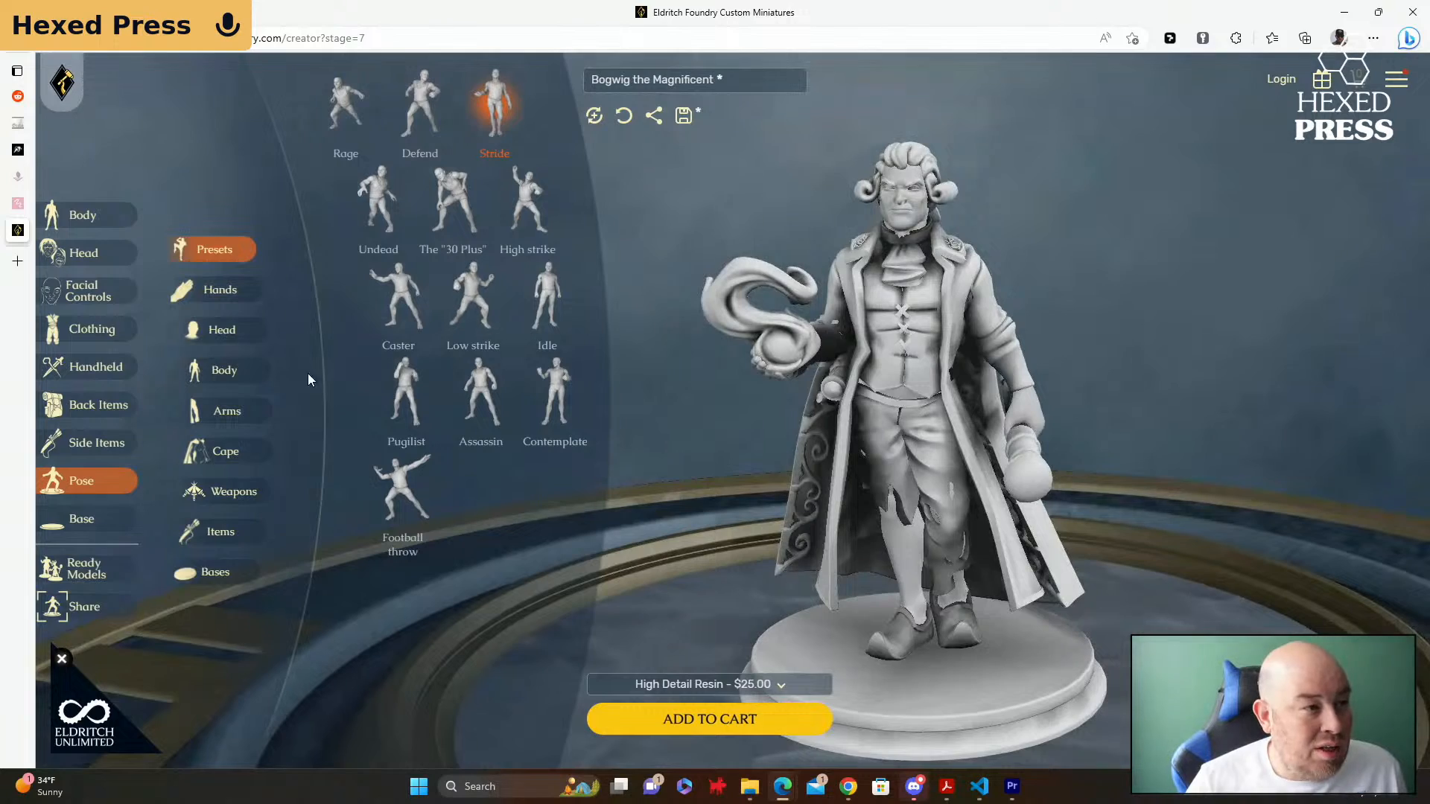
Step: Look through the posing options for the hands, the head and the four body joints, viewing the miniature from different angles
click(210, 295)
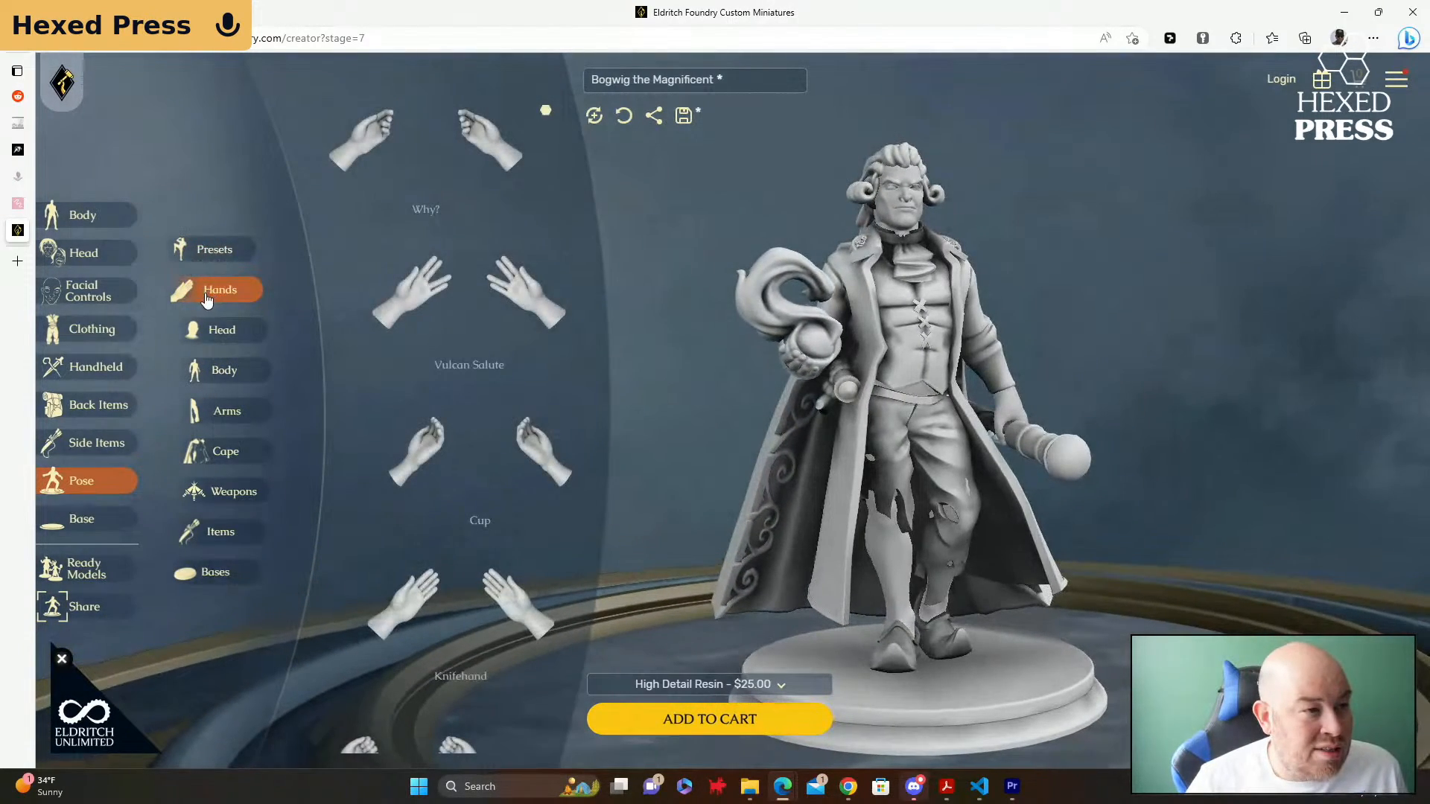
click(215, 336)
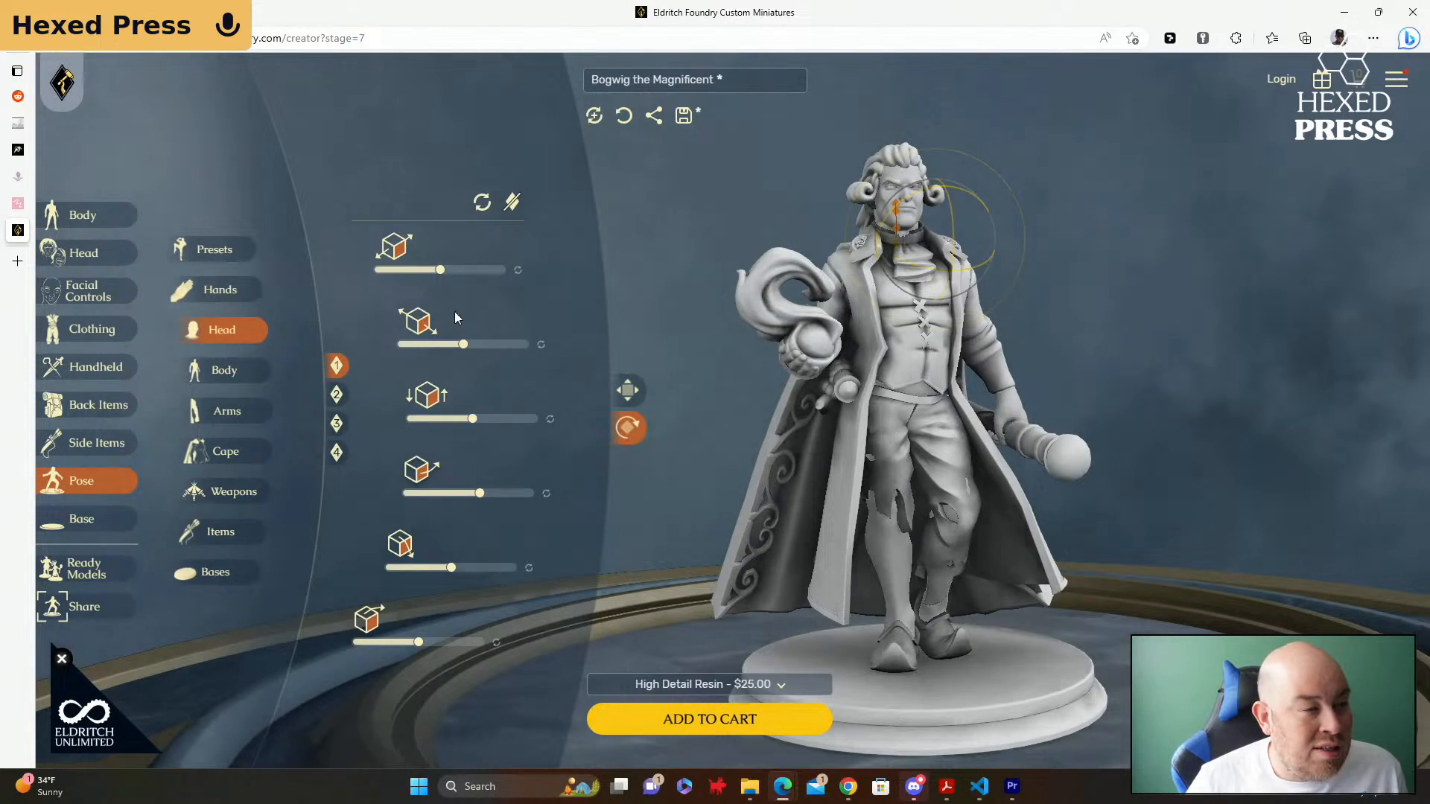
drag(719, 193, 692, 206)
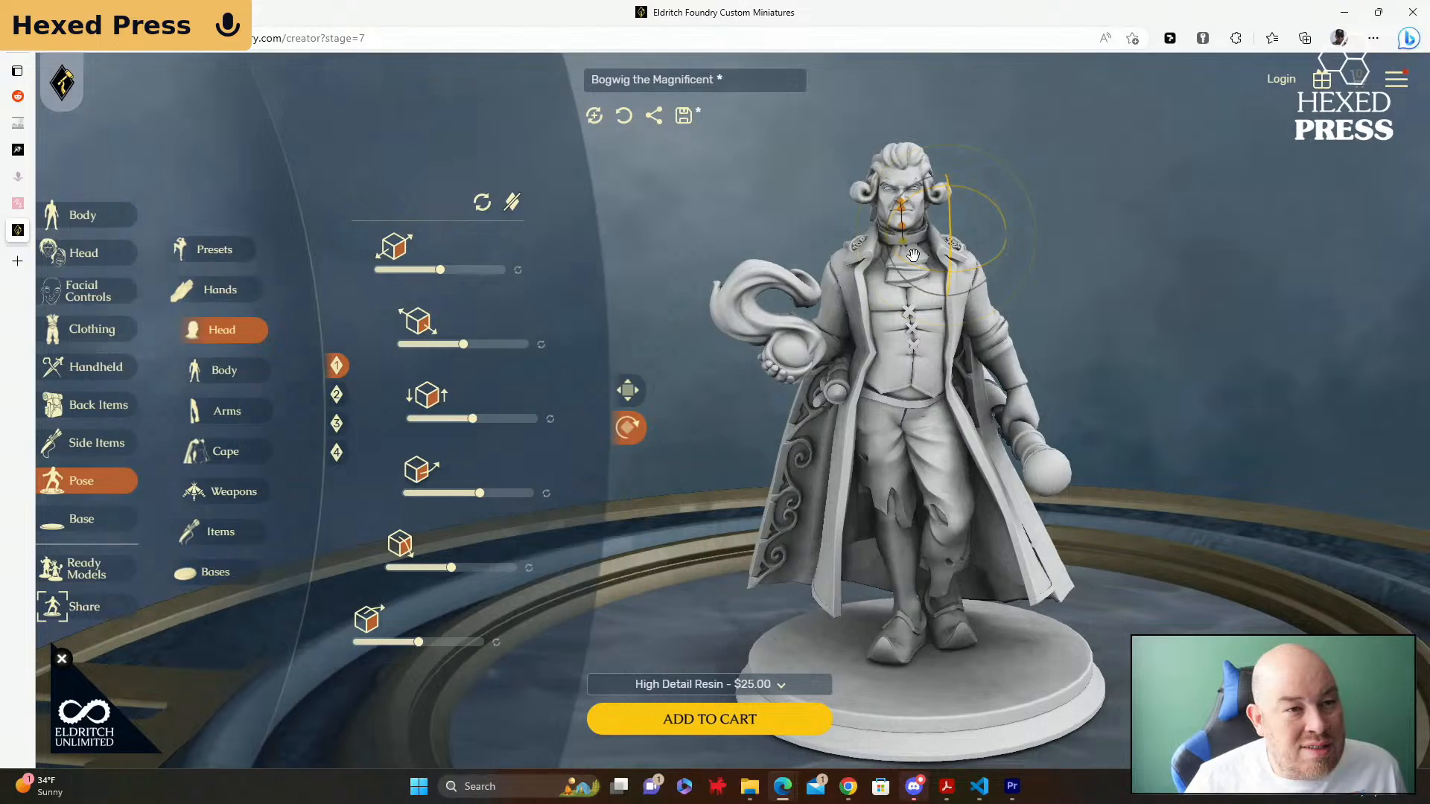
drag(913, 255, 1096, 247)
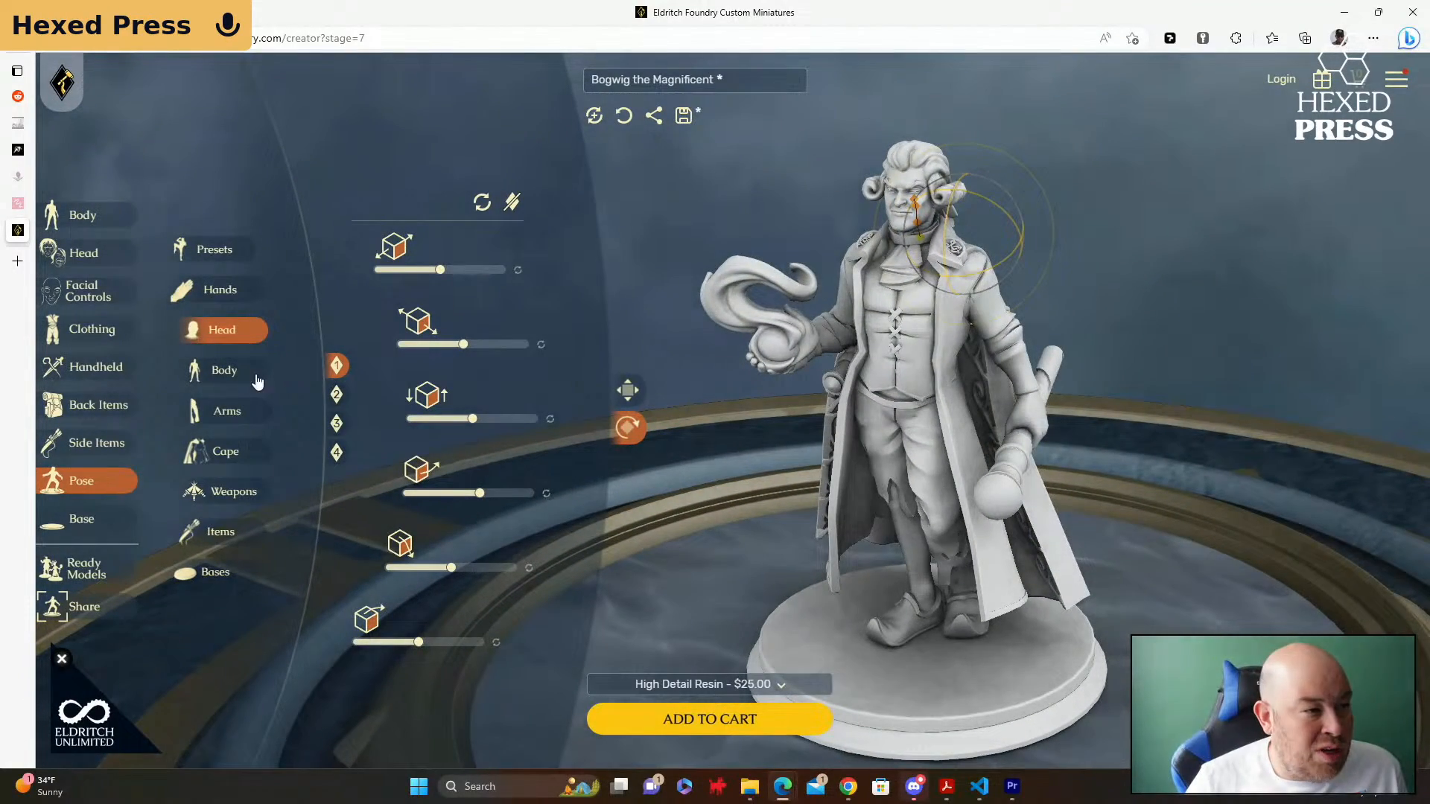
click(226, 374)
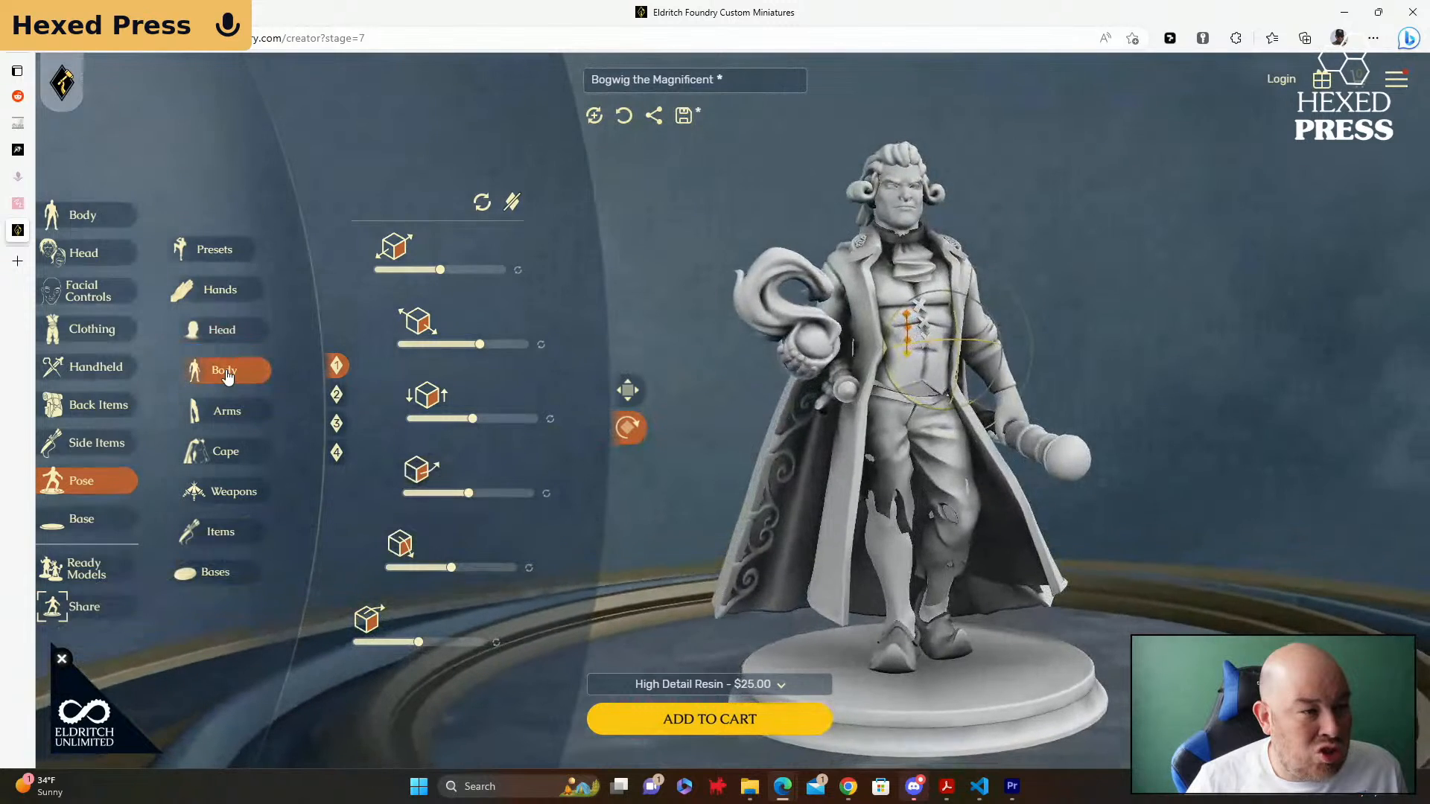
click(337, 396)
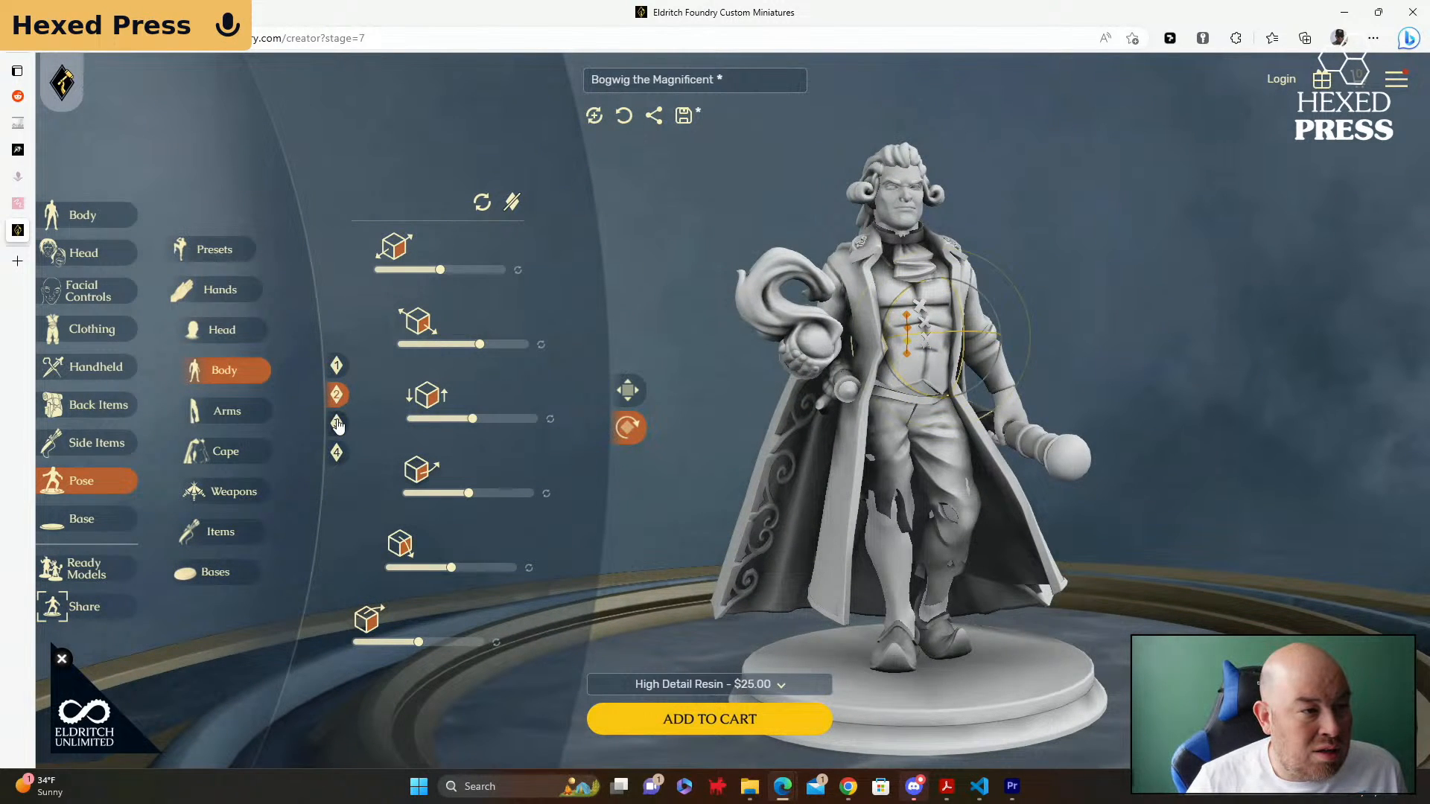
click(337, 423)
click(336, 453)
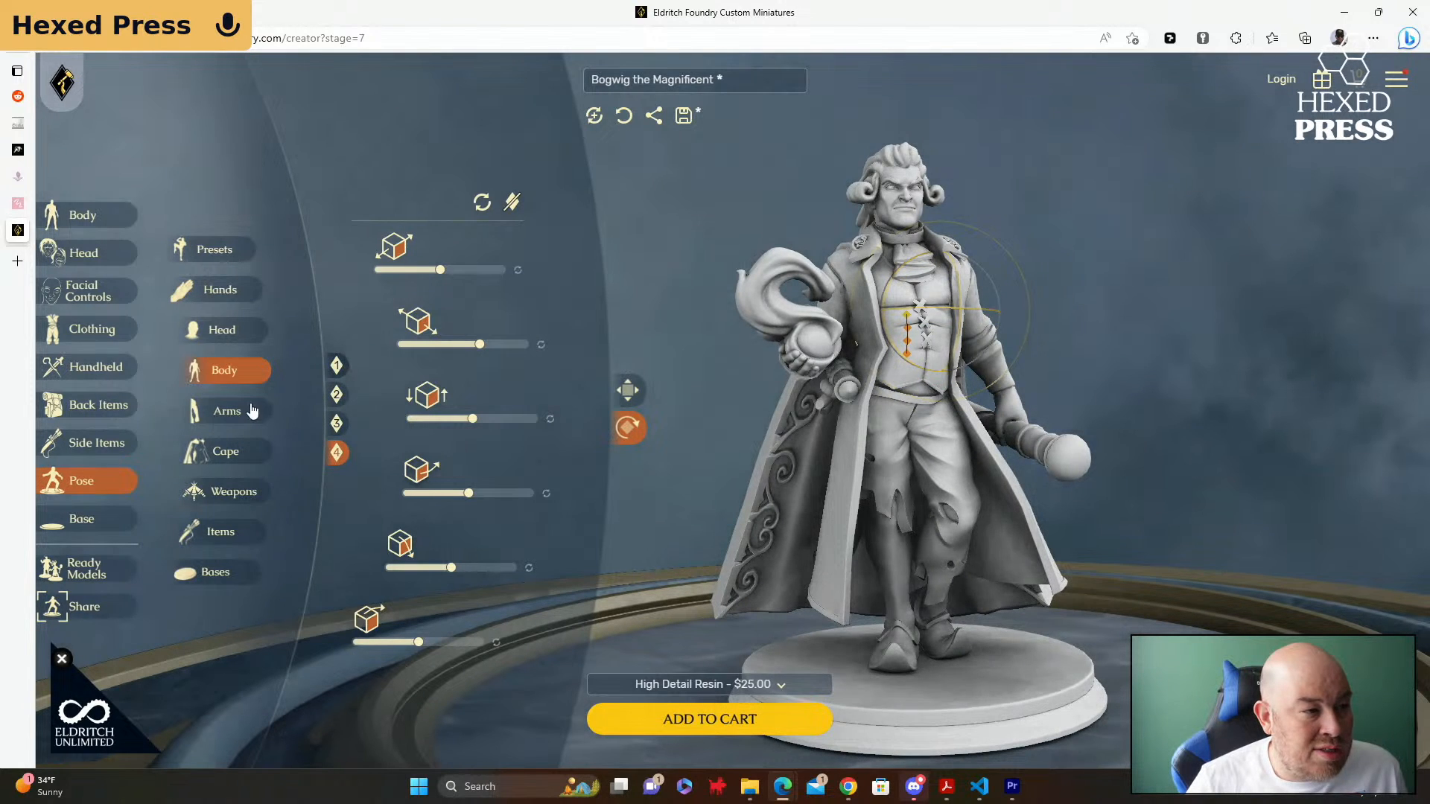
Step: Increase the first position offset of joint 1 on the miniature's left arm while viewing it from the side
click(228, 412)
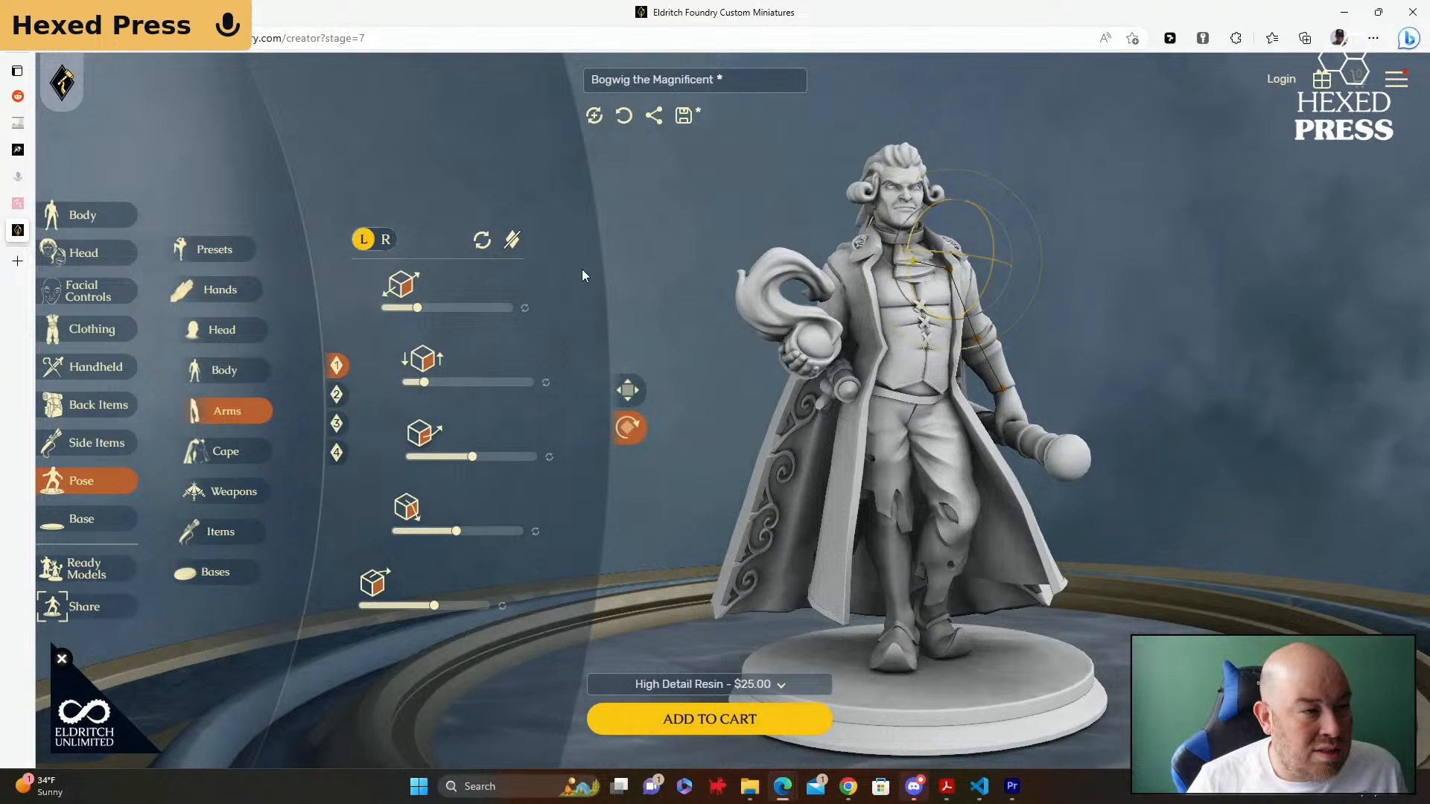
click(375, 248)
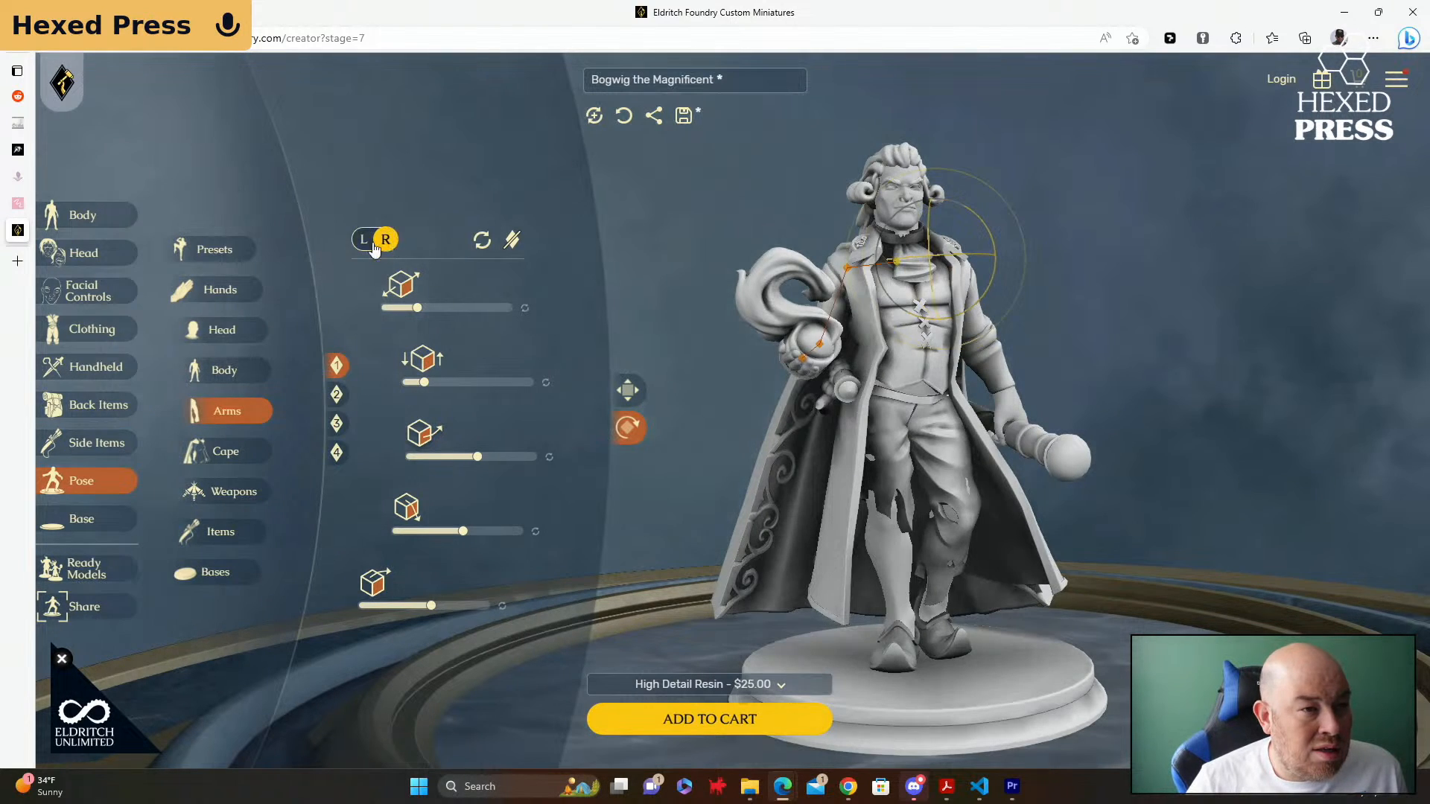
click(363, 240)
drag(737, 192, 604, 191)
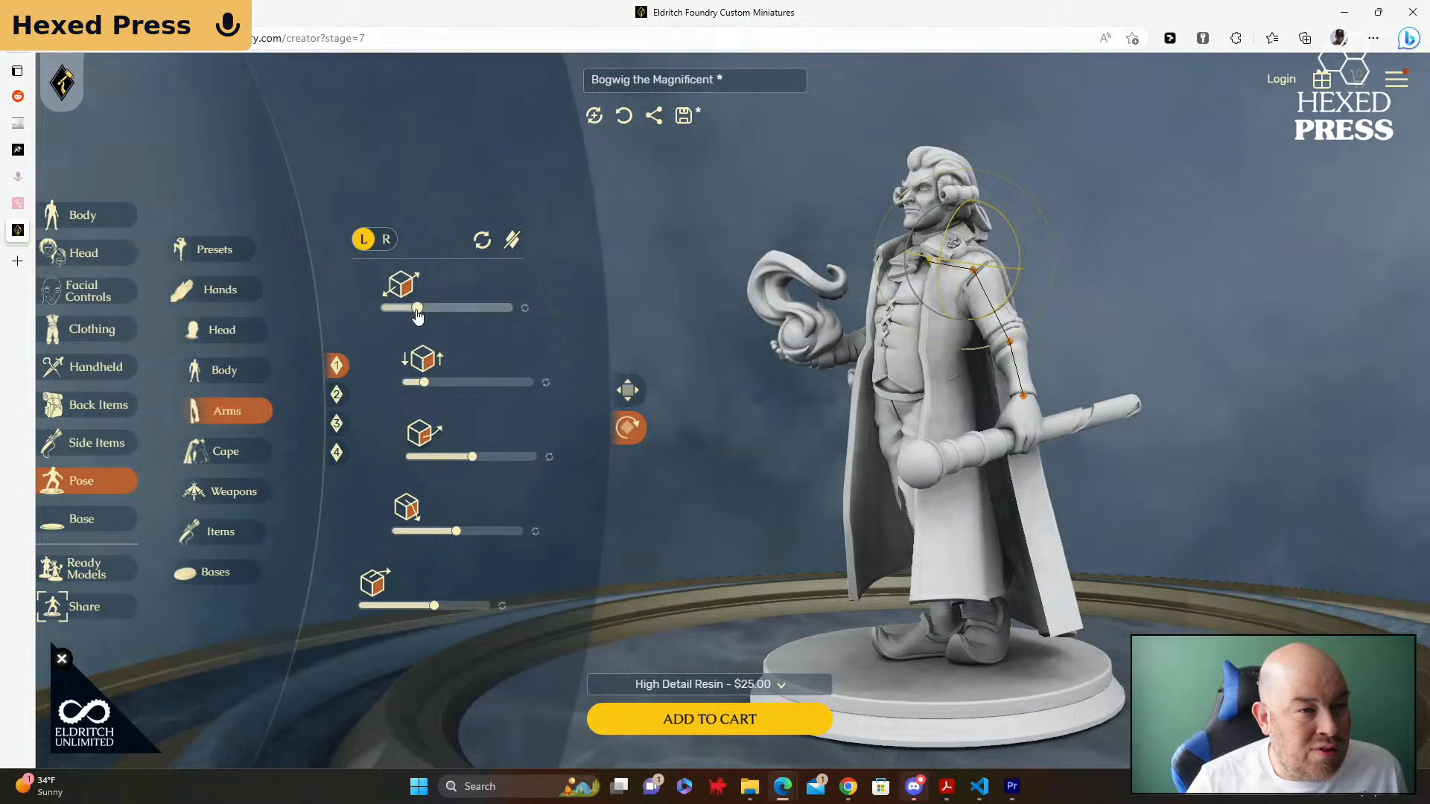
drag(419, 313, 478, 313)
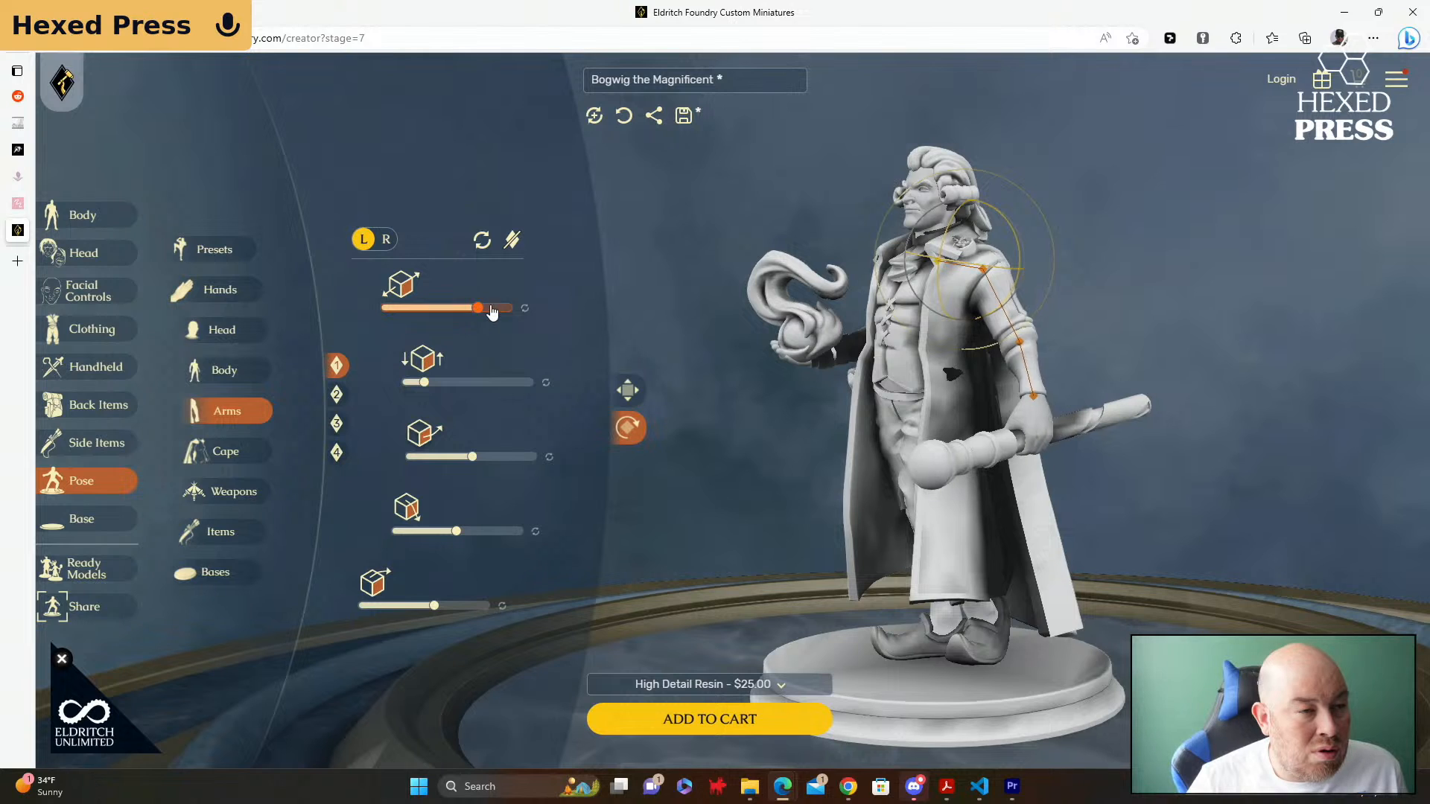
Step: Increase the vertical offset of the left arm's joint 1 and reduce its first rotation so the cane's head points upward
drag(621, 294, 650, 316)
drag(425, 384, 458, 386)
drag(472, 457, 502, 464)
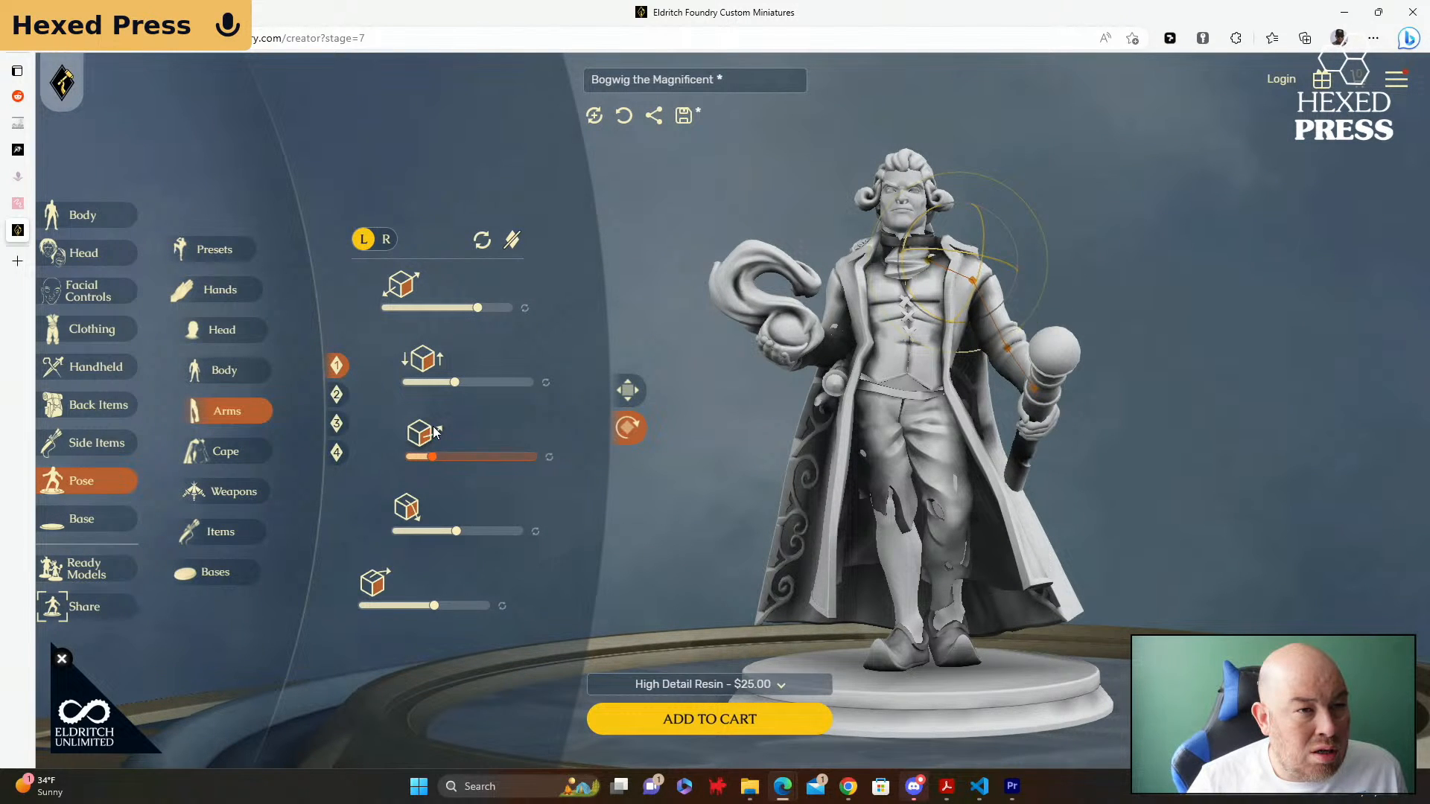
drag(435, 432, 497, 438)
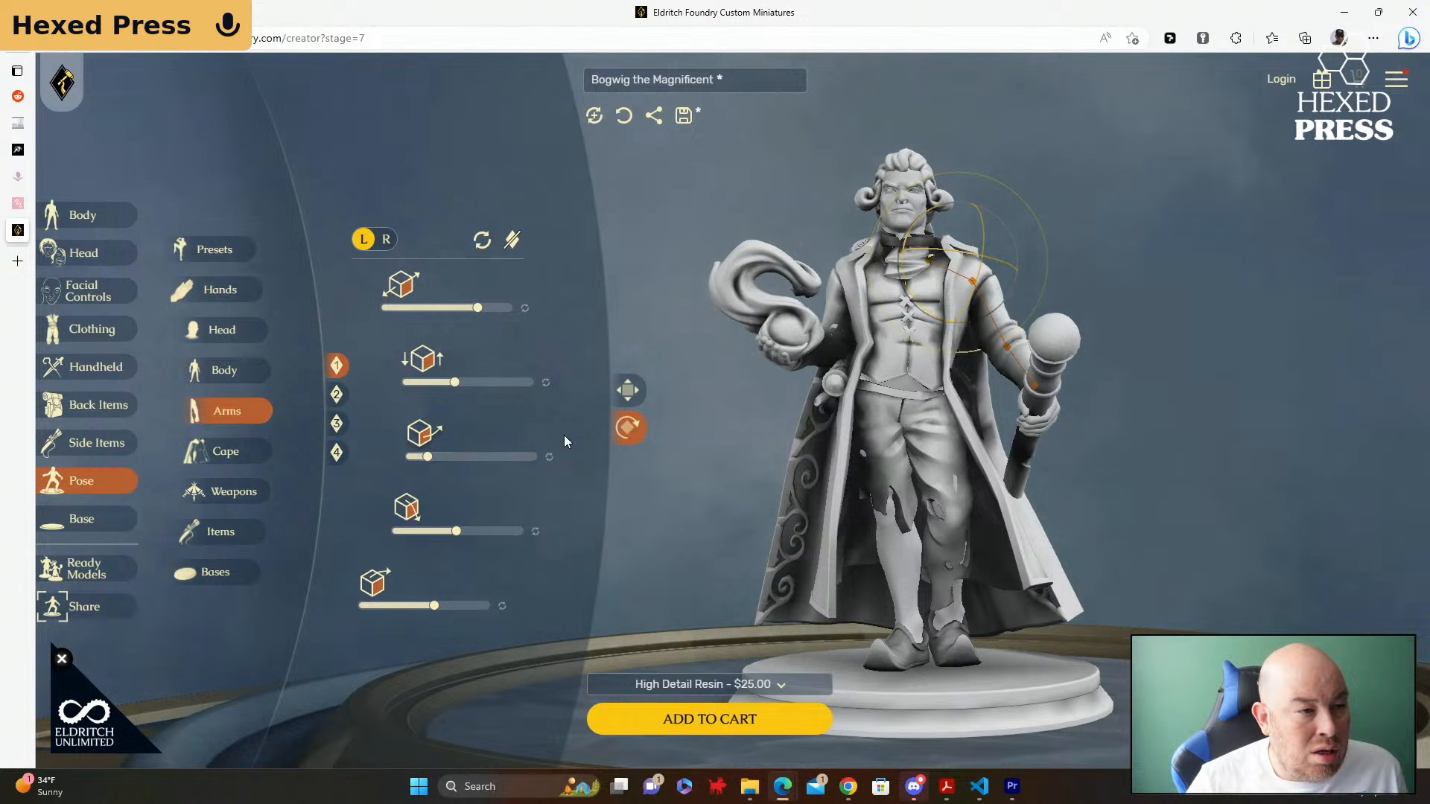
Step: Reduce joint 1's two remaining rotations to swing the left arm outward, and slightly lower its first position offset
mouse_move(456, 531)
mouse_down()
mouse_move(473, 540)
mouse_move(432, 529)
mouse_up()
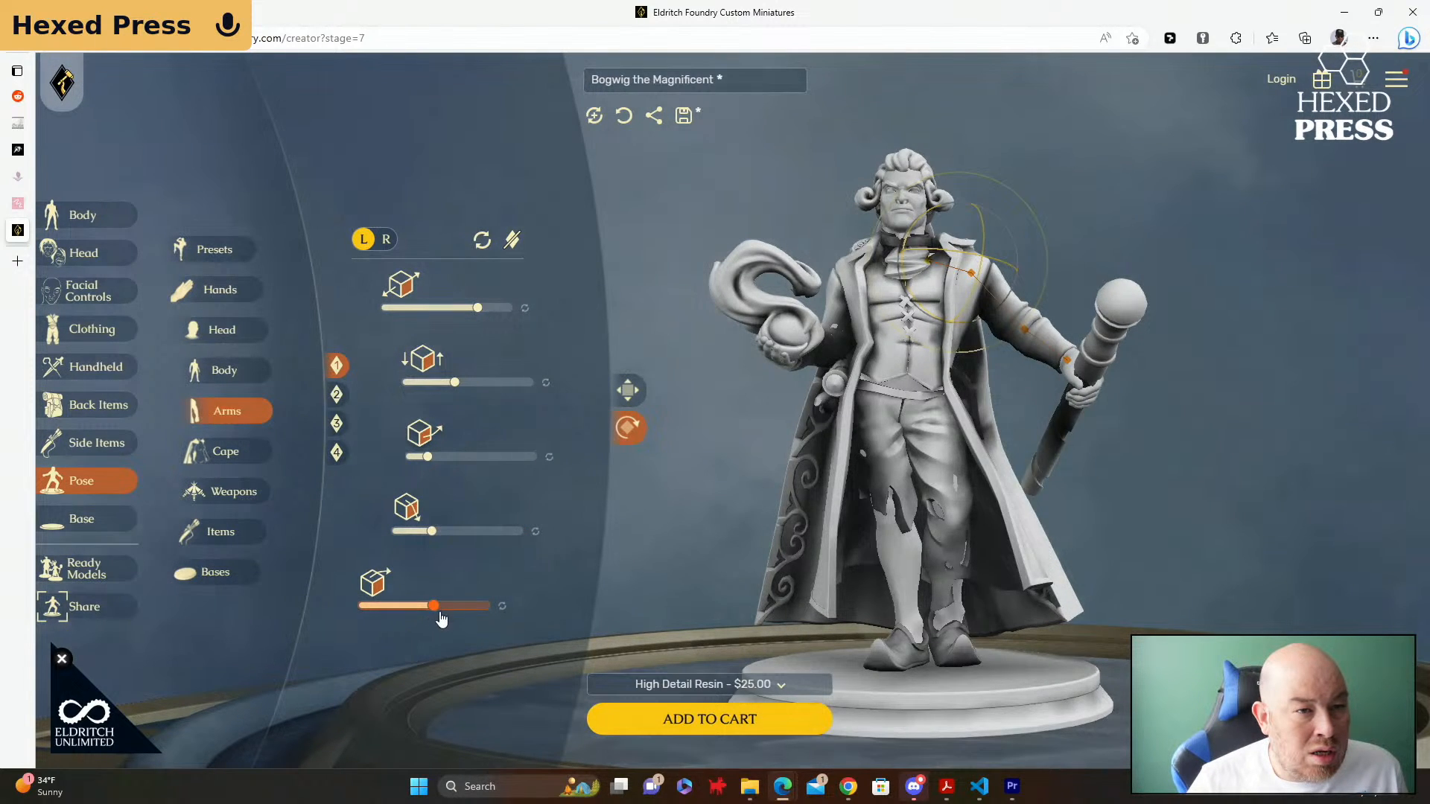
drag(442, 618, 402, 619)
mouse_move(688, 479)
mouse_down()
mouse_move(534, 454)
mouse_move(728, 486)
mouse_move(411, 459)
mouse_move(679, 486)
mouse_up()
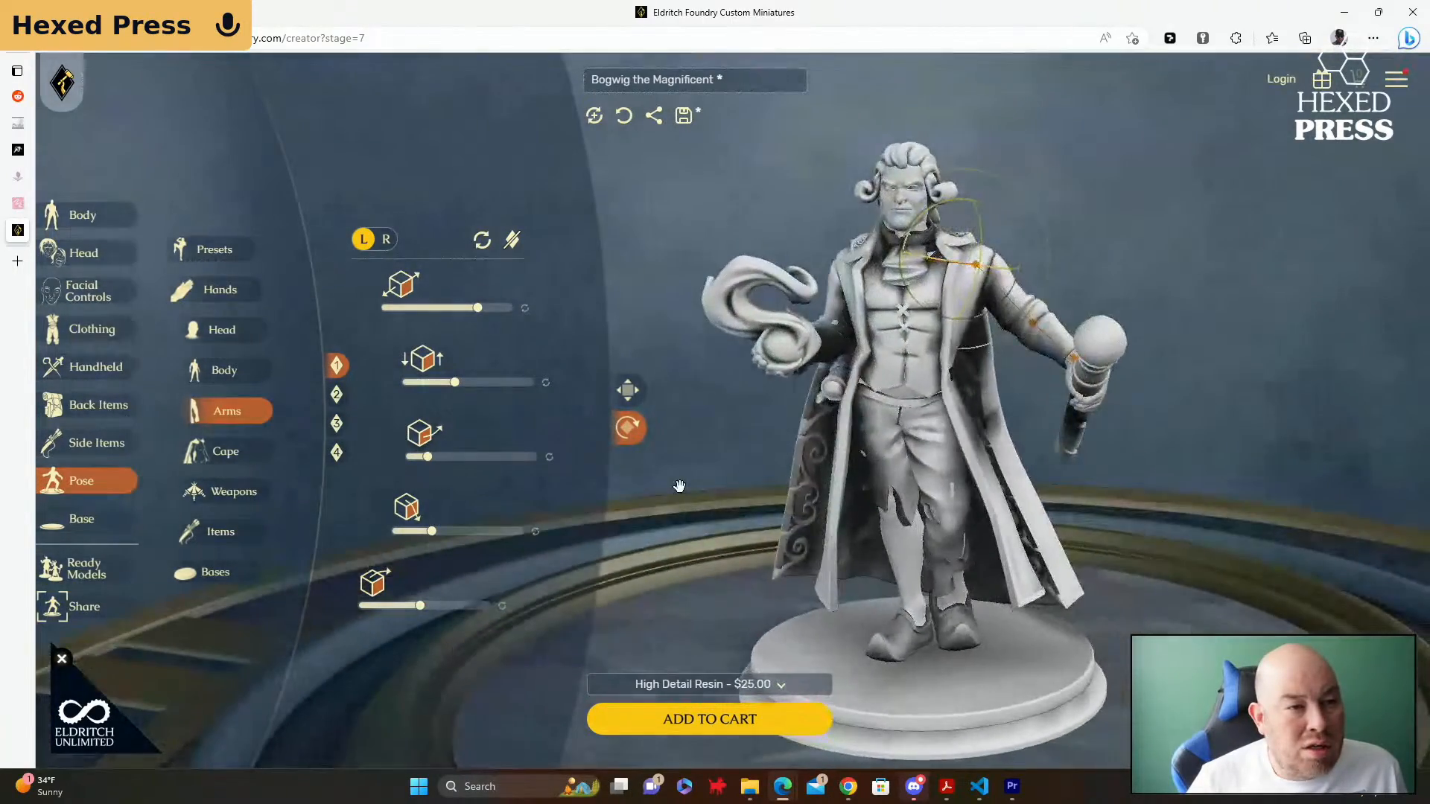
drag(477, 308, 468, 311)
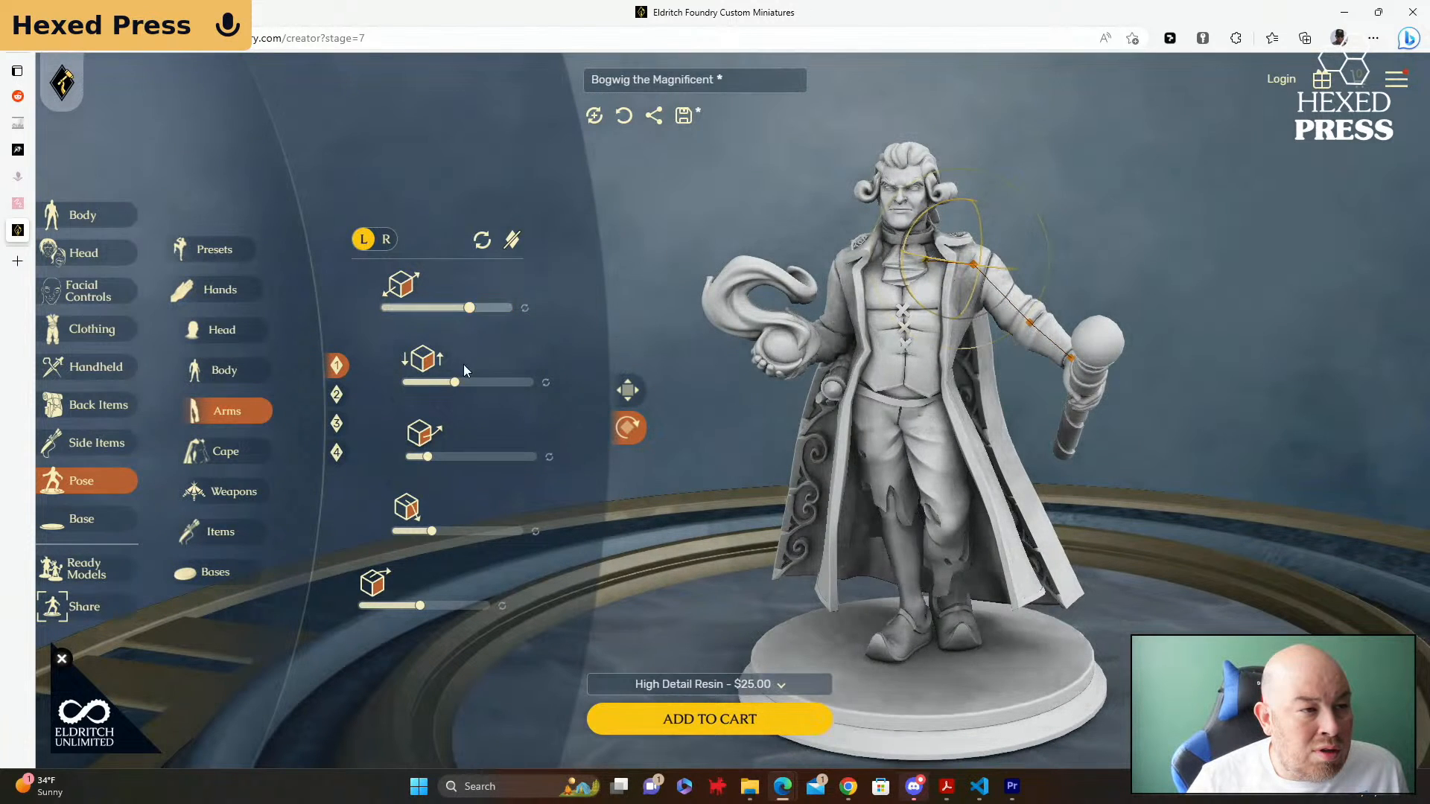
Step: Try shifting joint 2 of the left arm along its first two axes, resetting each adjustment
click(336, 395)
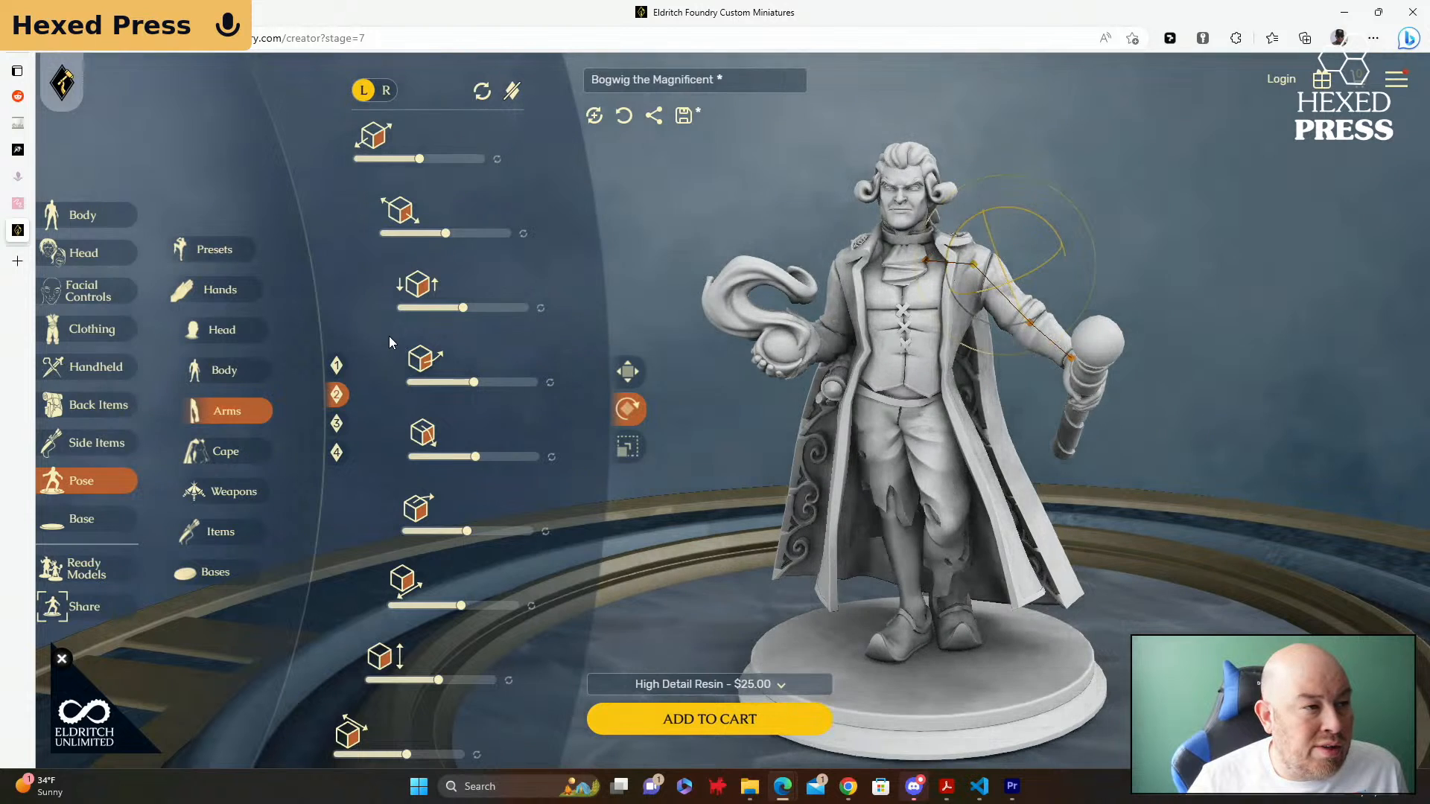
drag(420, 161, 407, 164)
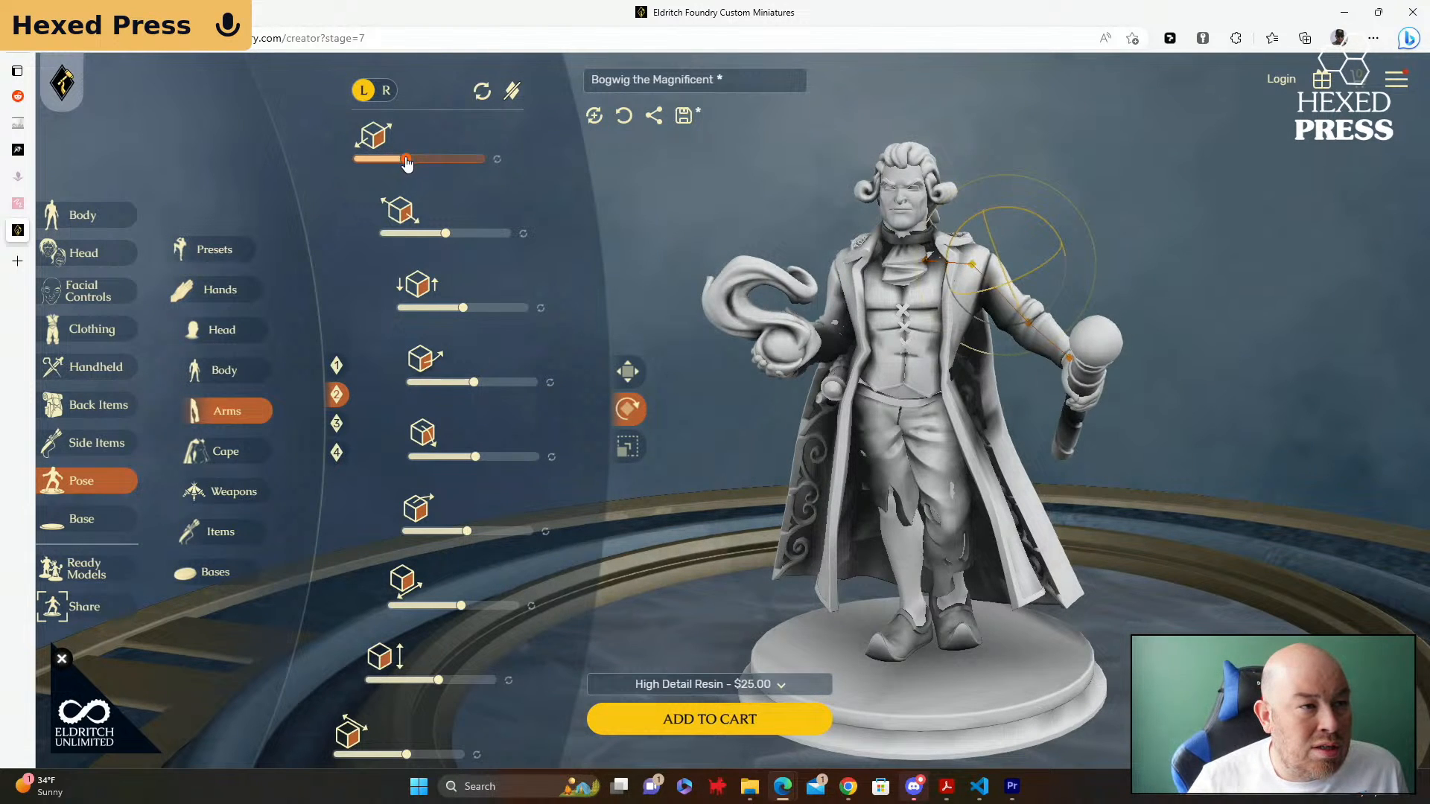
click(488, 175)
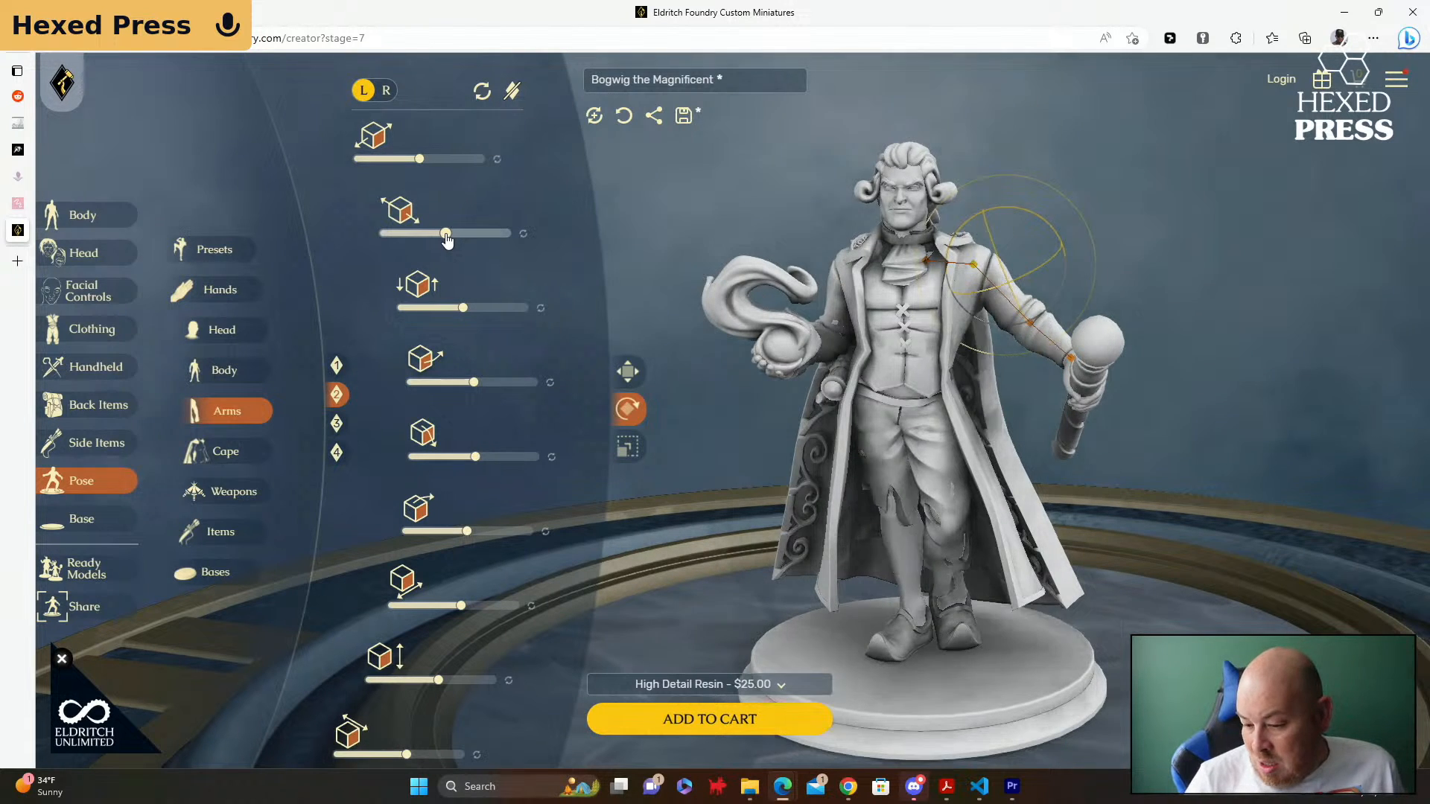
drag(446, 233, 479, 240)
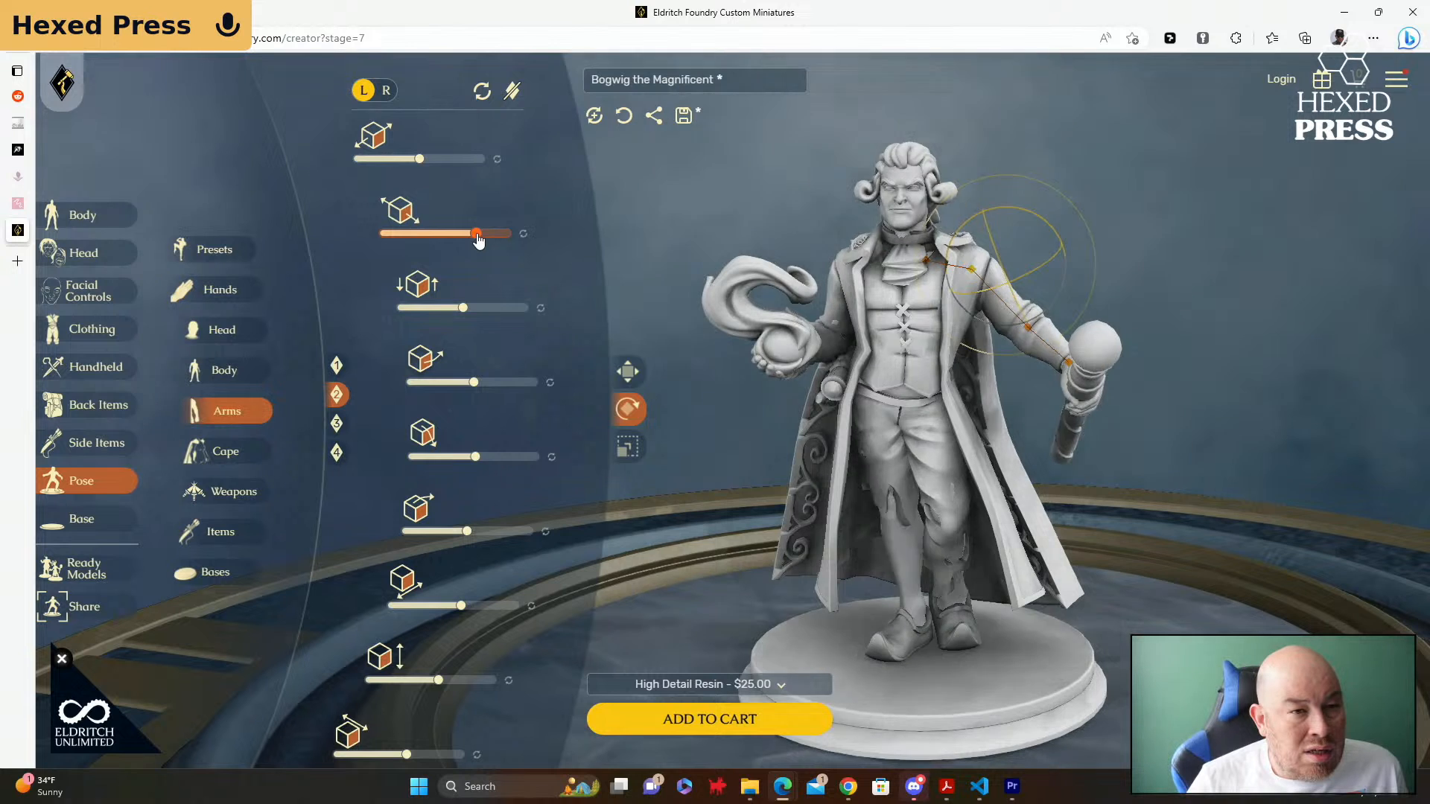
click(524, 234)
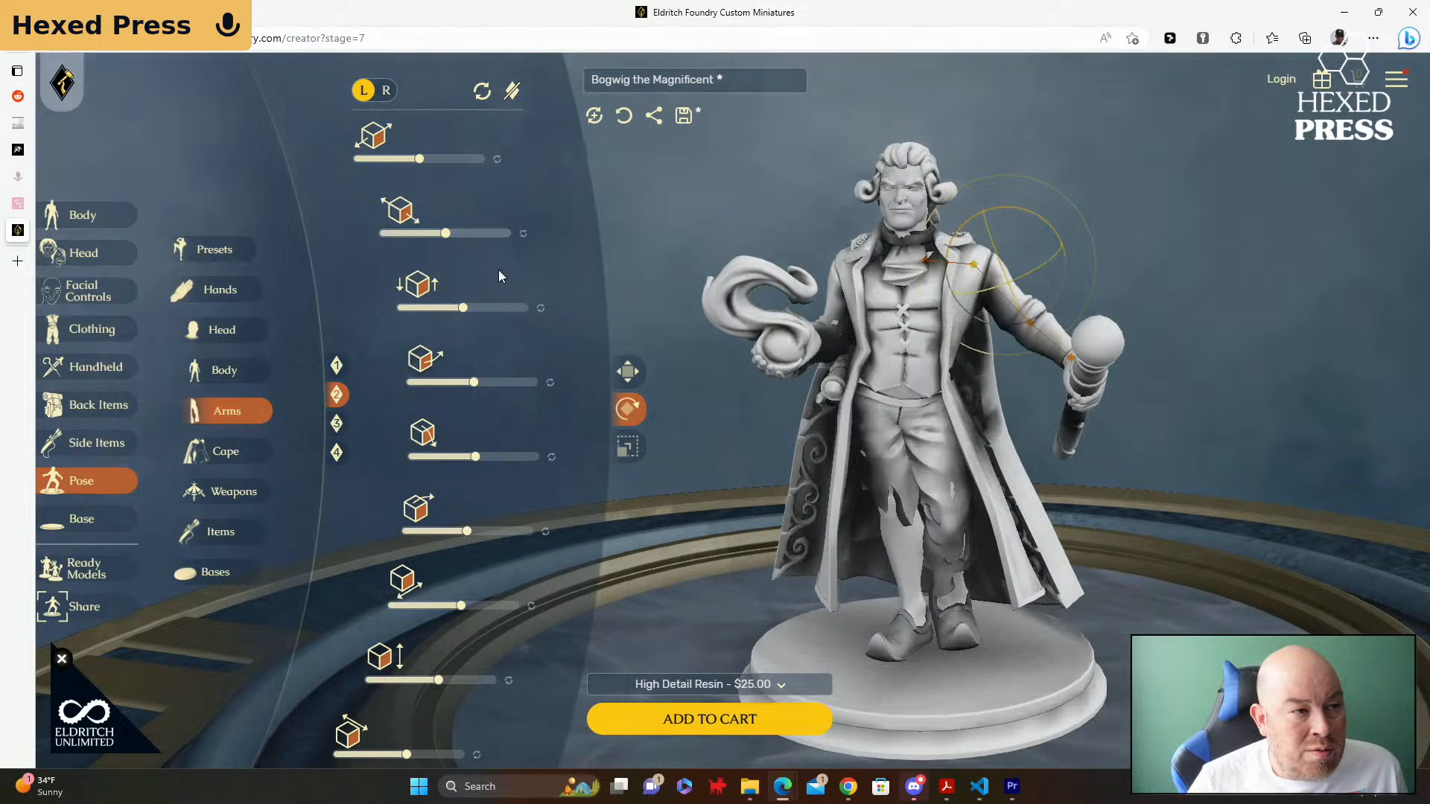
Step: Try shifting the left arm's joint 2 along its third axis and reset it; lower its first rotation and slightly raise the other two
drag(474, 313, 489, 312)
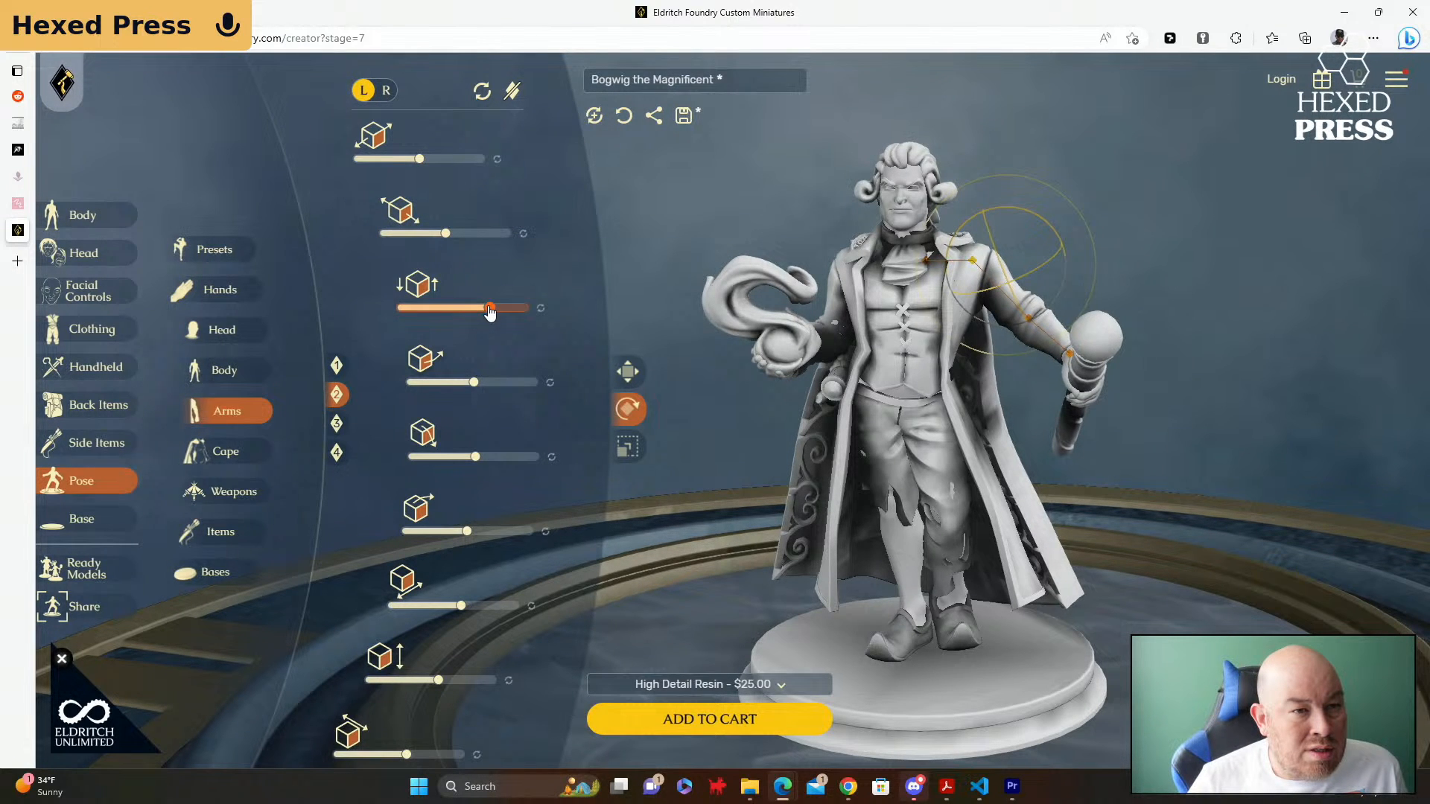
click(539, 307)
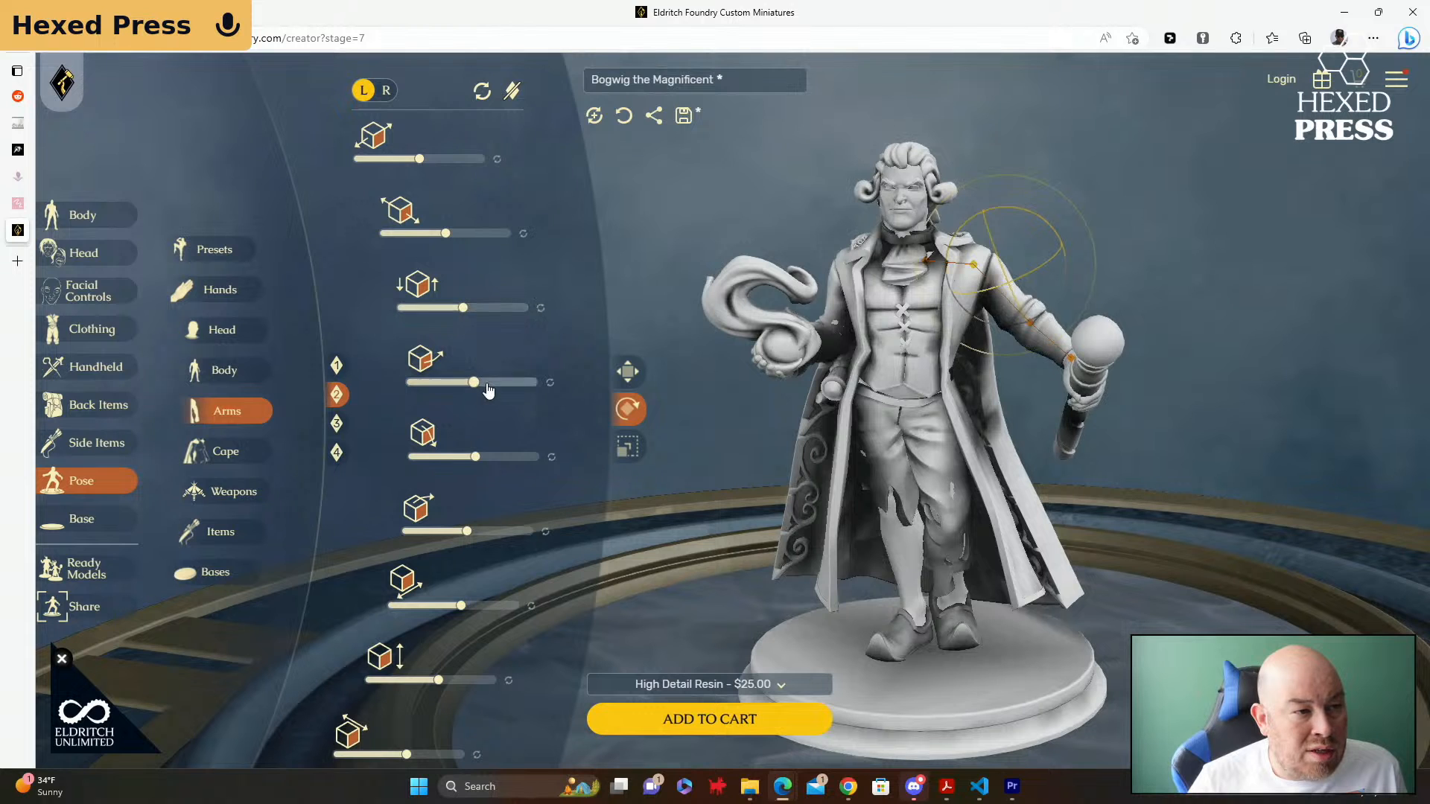
mouse_move(472, 384)
mouse_down()
mouse_move(487, 385)
mouse_move(462, 382)
mouse_up()
drag(476, 457, 488, 454)
drag(680, 420, 720, 422)
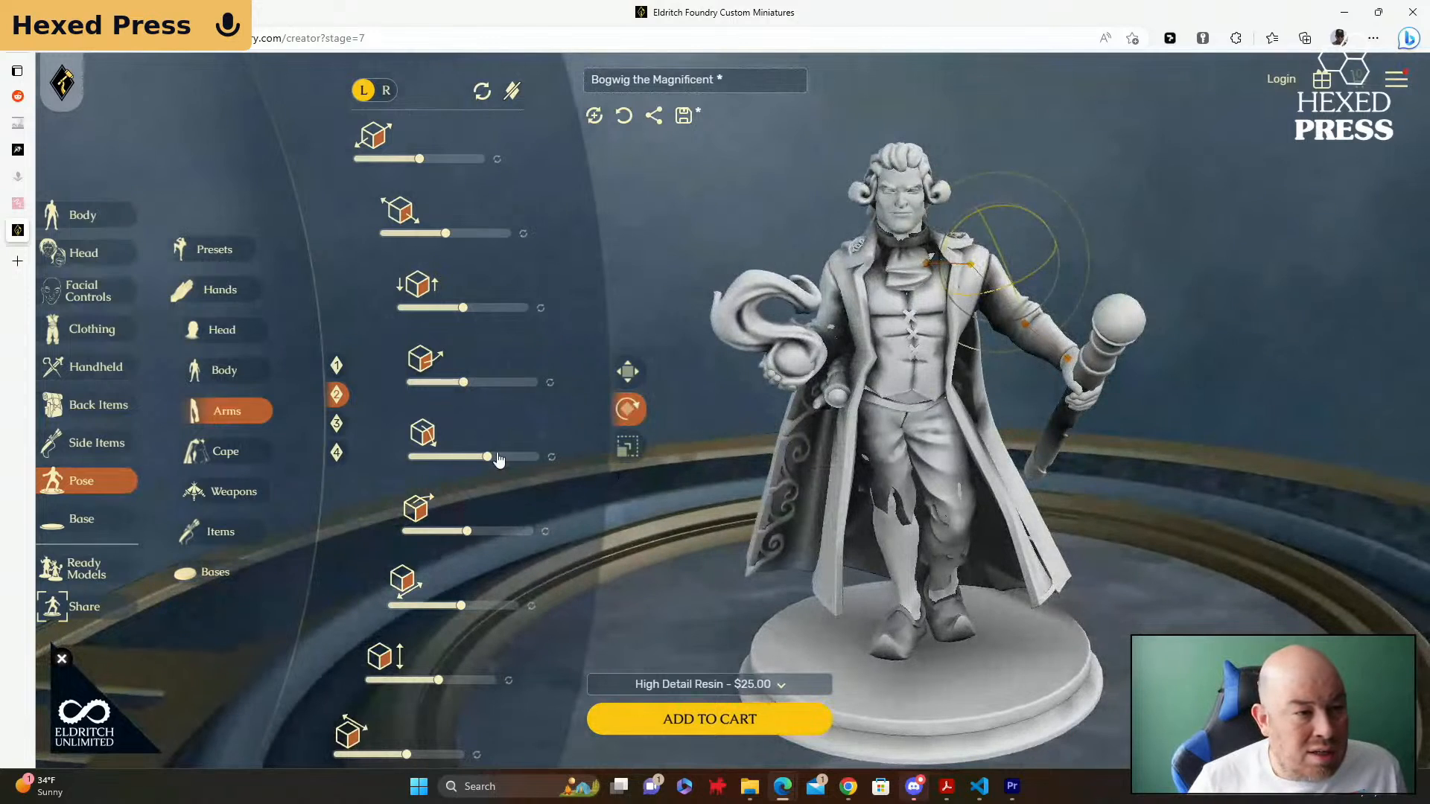
mouse_move(487, 465)
mouse_down()
mouse_move(500, 466)
mouse_move(482, 463)
mouse_up()
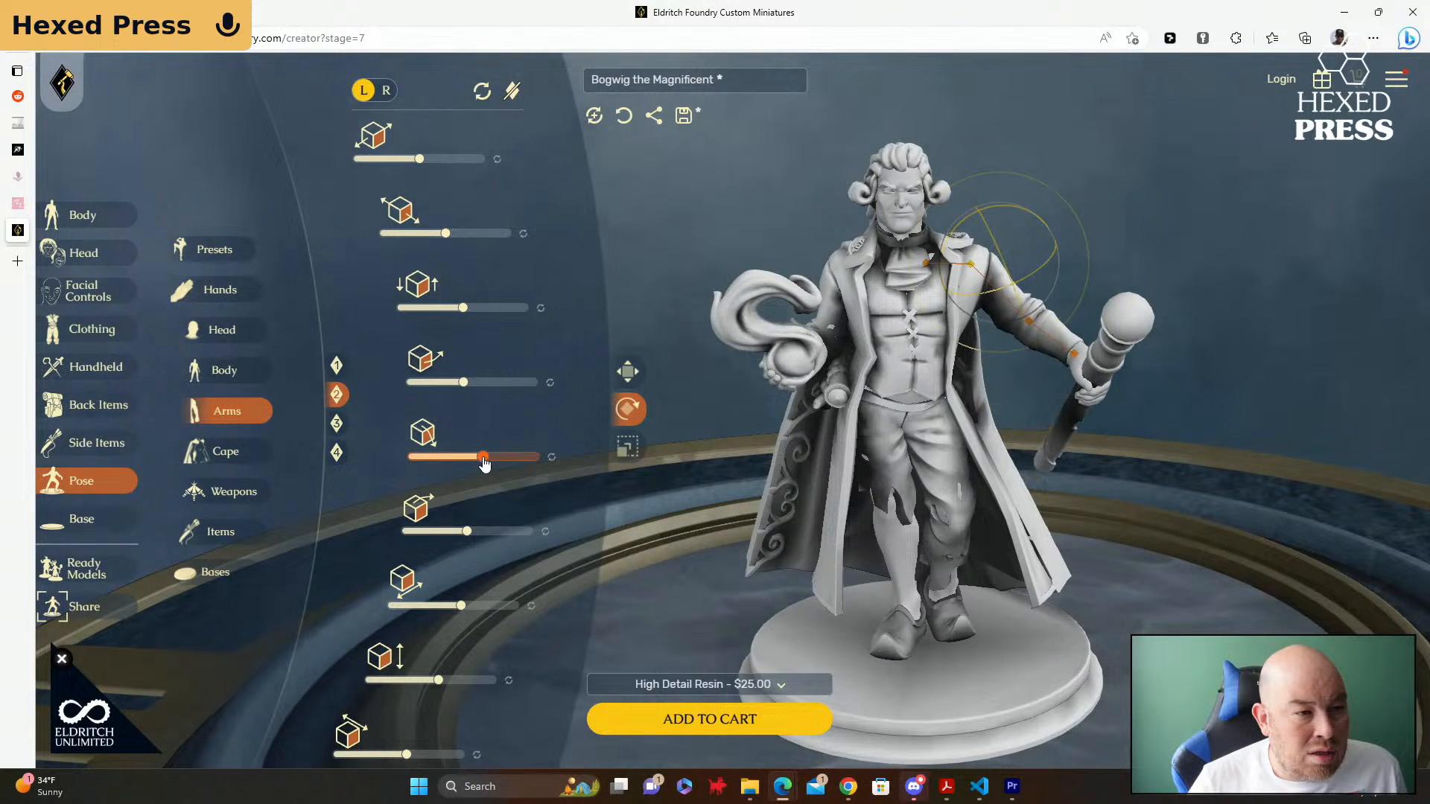
drag(469, 533, 557, 576)
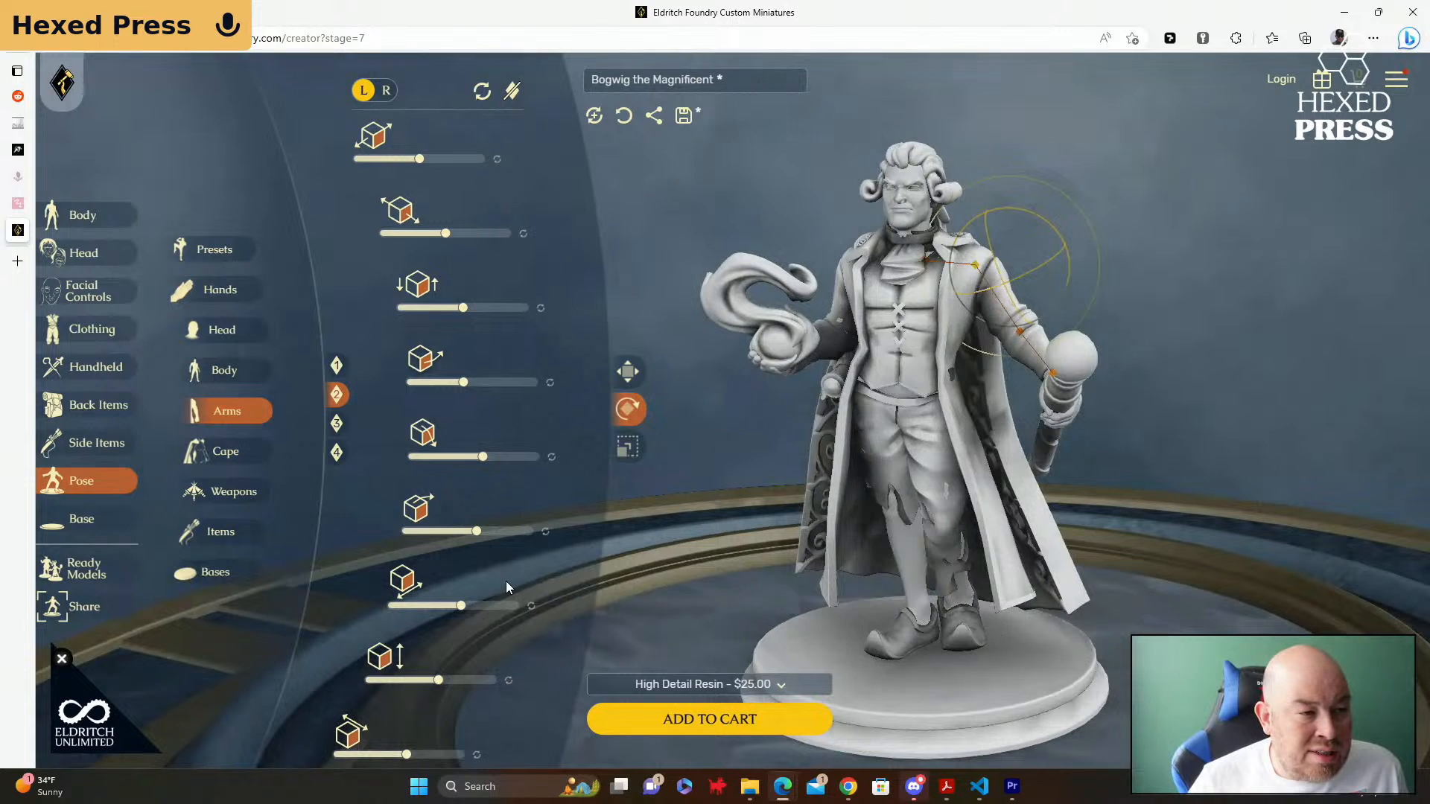
Step: Increase the first setting of the left arm's joint 3, set its rotation to maximum, and adjust its three remaining settings
click(339, 429)
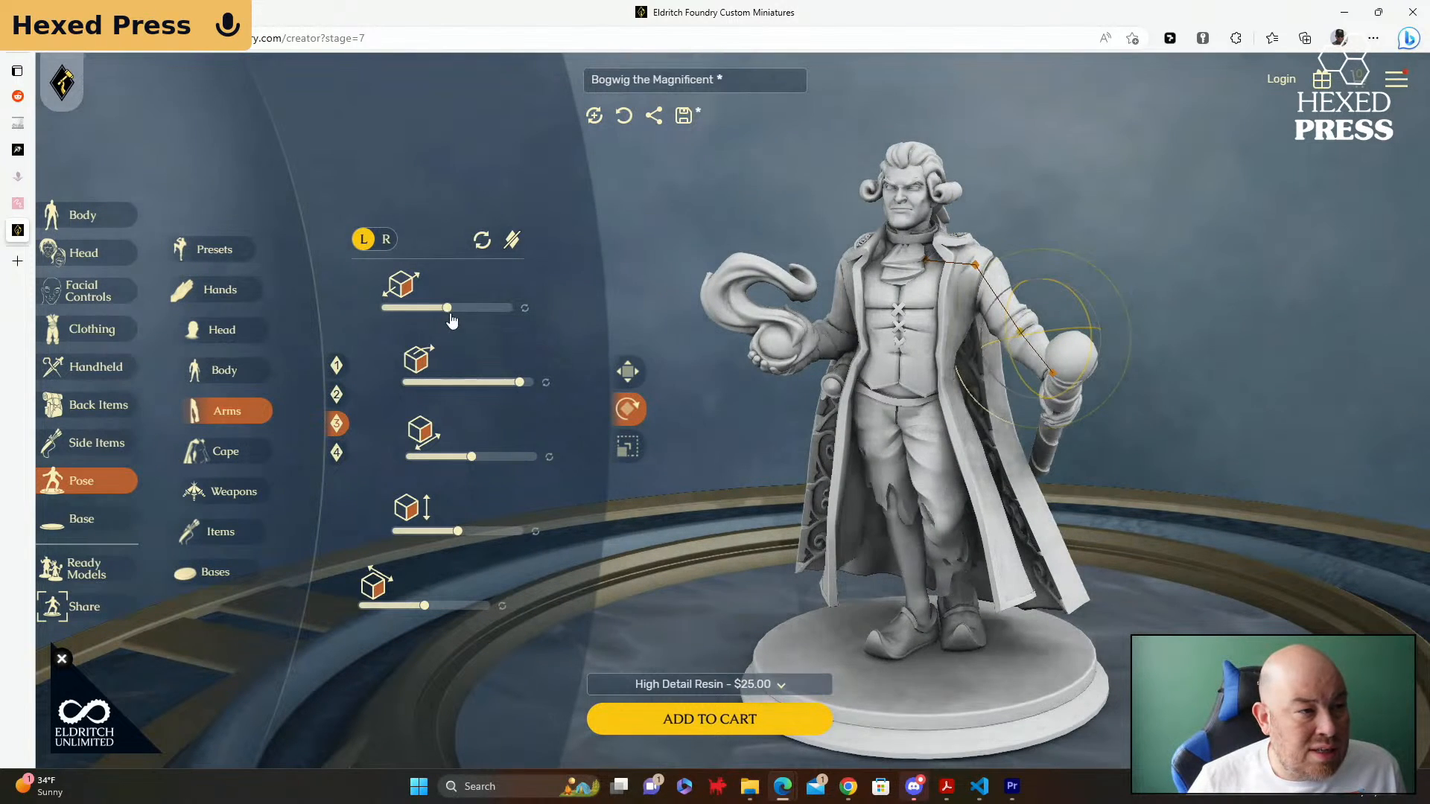
drag(449, 312, 474, 316)
drag(519, 382, 543, 403)
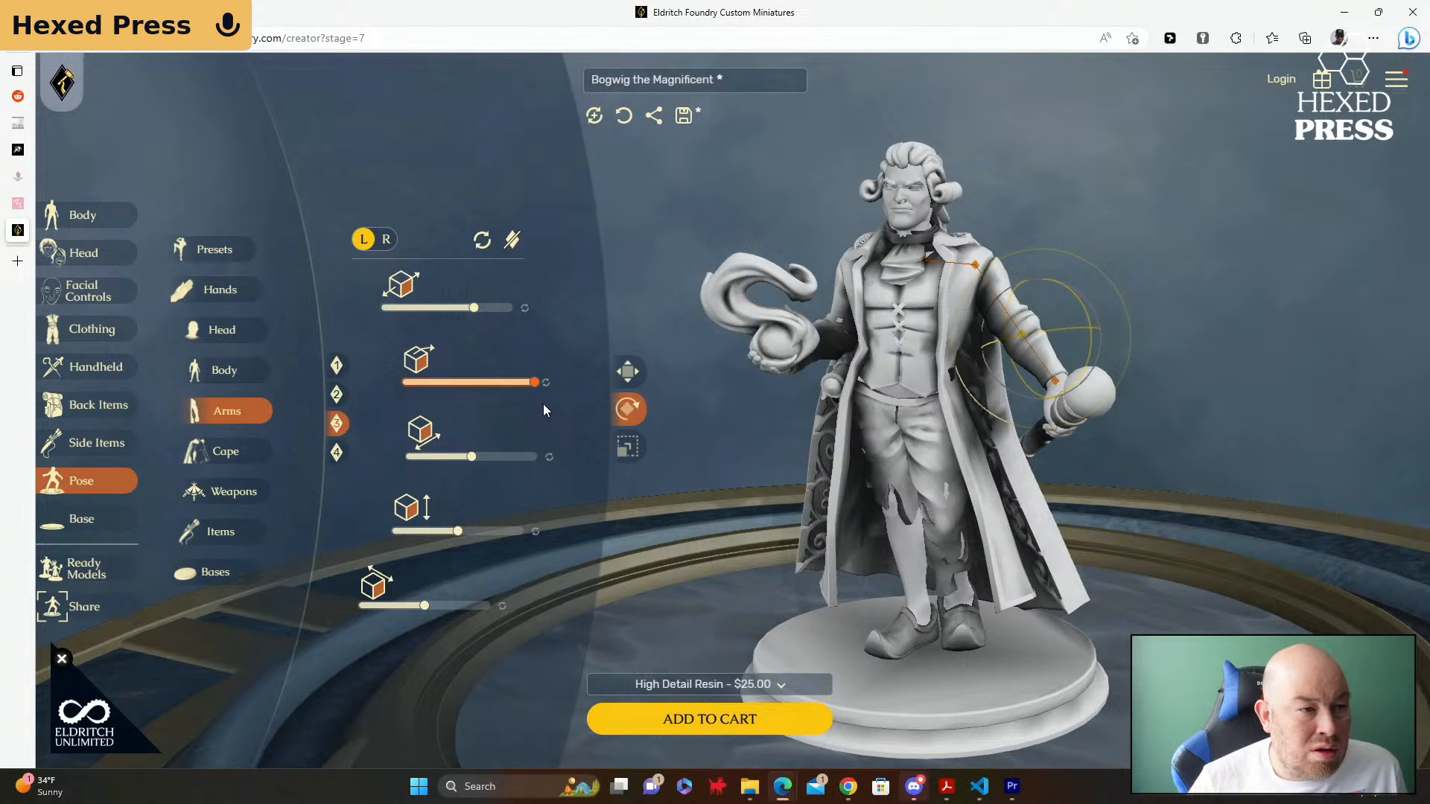
mouse_move(470, 460)
mouse_down()
mouse_move(494, 480)
mouse_move(475, 478)
mouse_up()
drag(458, 531, 492, 535)
drag(425, 605, 381, 612)
Step: Slightly increase the first rotation of the left arm's joint 4 and check the cane's position from the side and front
click(336, 453)
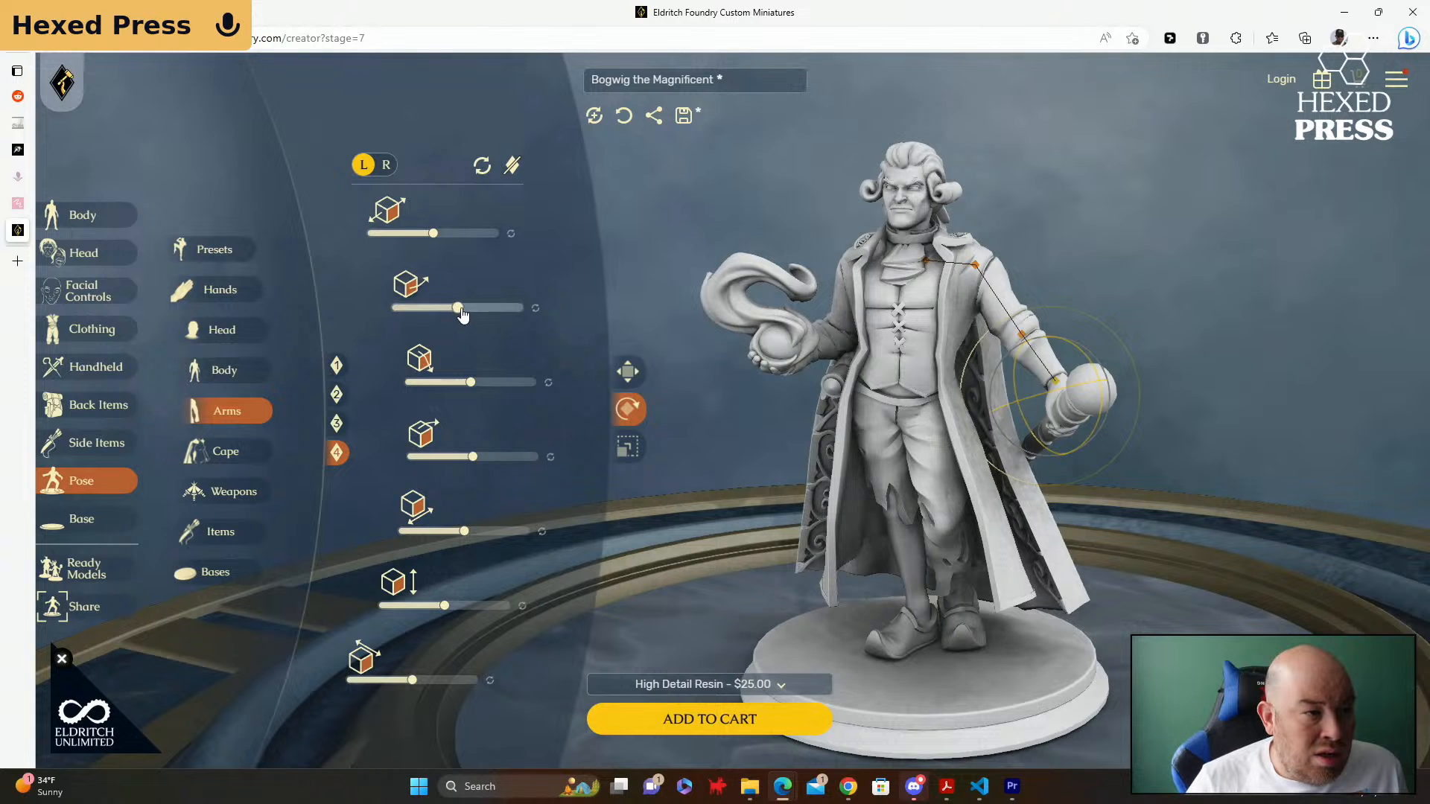
drag(459, 314, 463, 313)
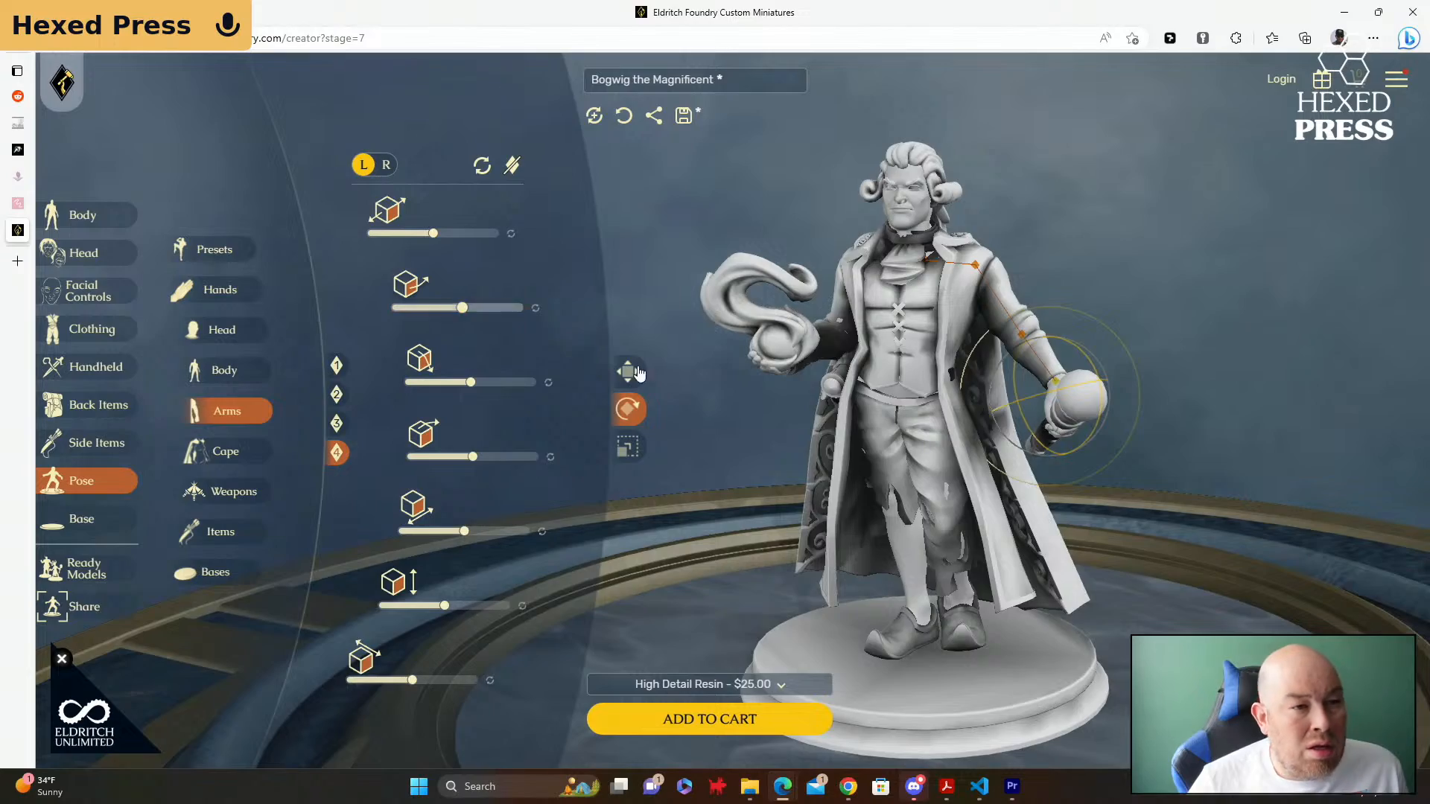
drag(710, 405, 871, 404)
scroll(951, 389, up, 3)
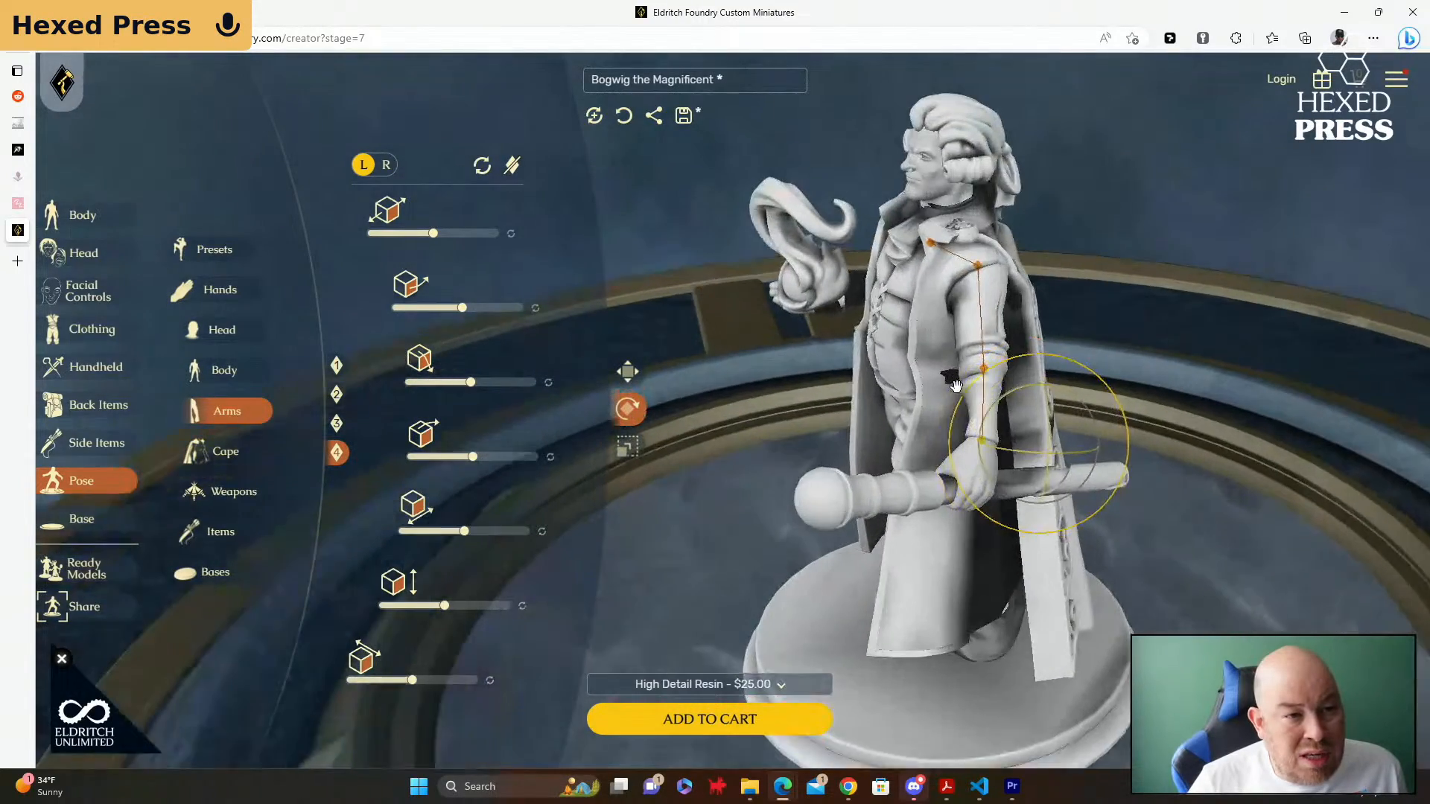
drag(725, 425, 832, 361)
drag(742, 418, 791, 414)
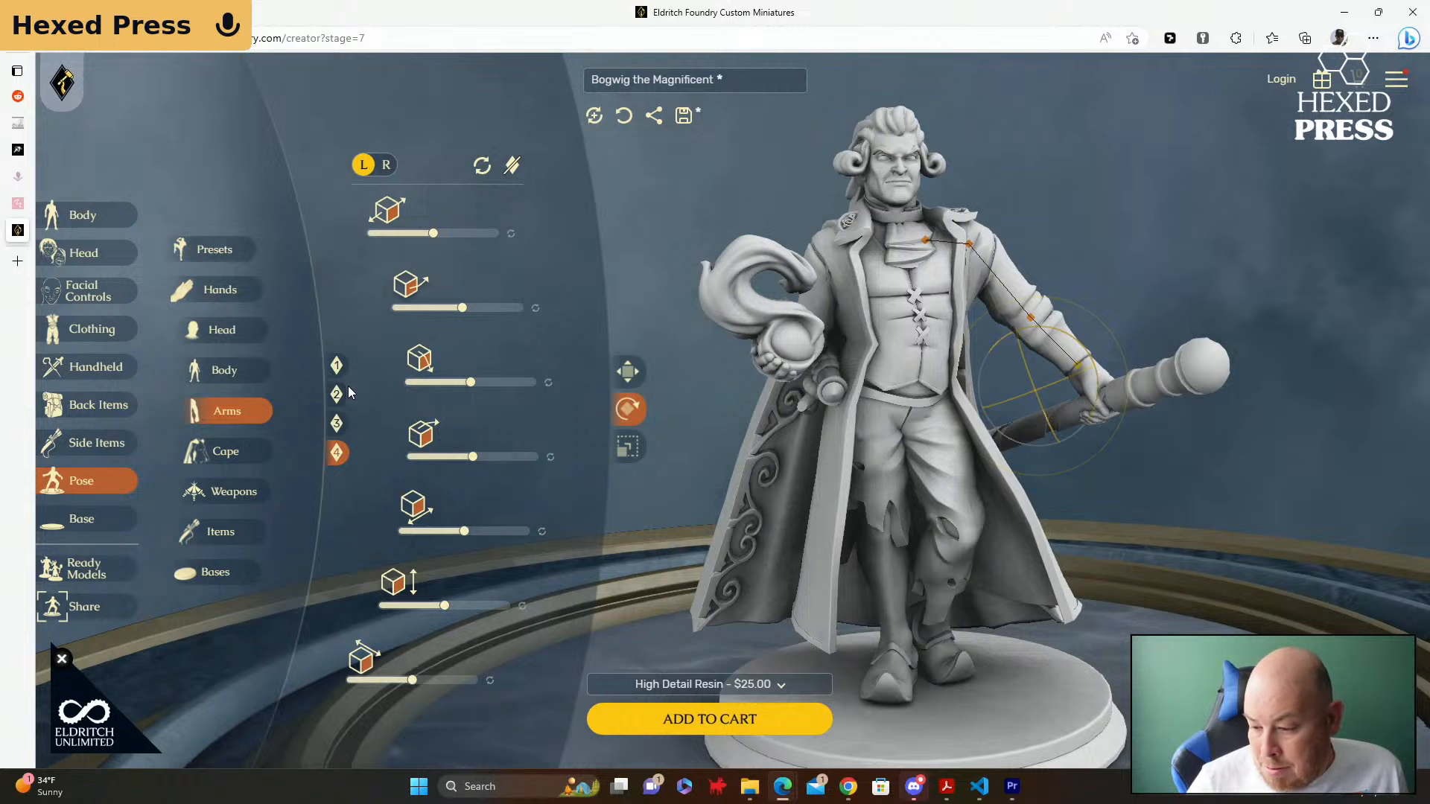
Step: Lower the second rotation of the cape's left side at joint 1, comparing high and low settings from behind and from the side
click(231, 462)
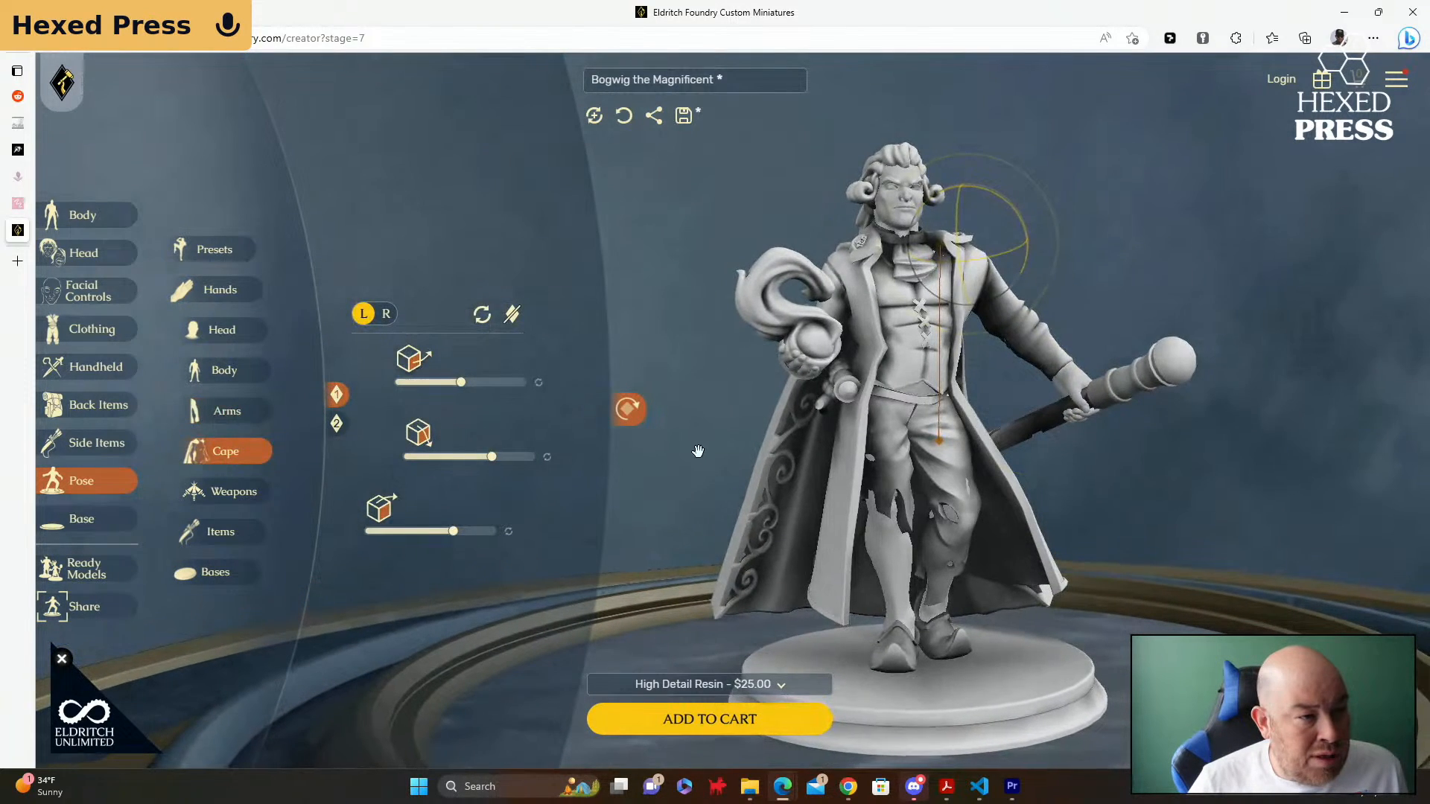
drag(675, 490, 311, 479)
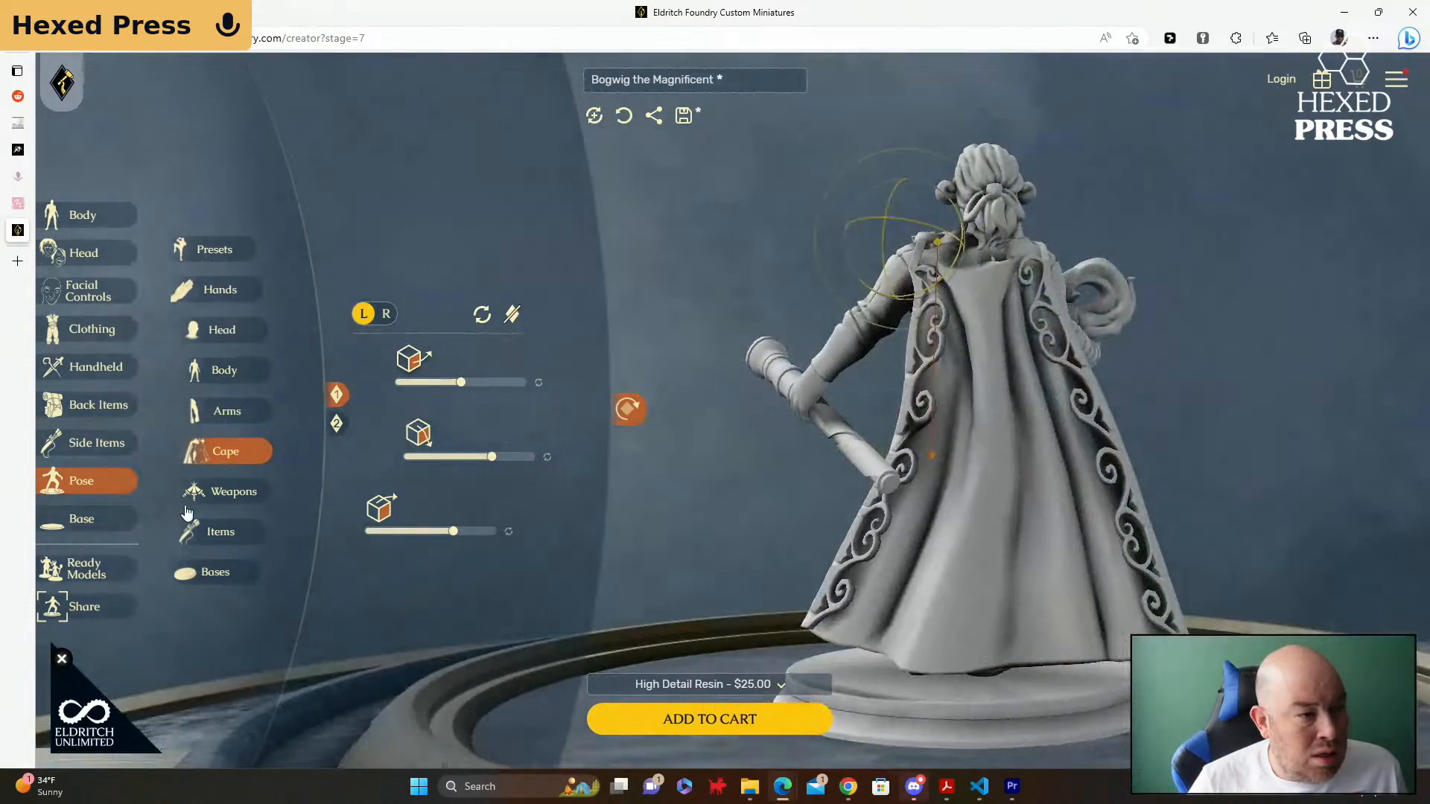
drag(491, 460, 538, 464)
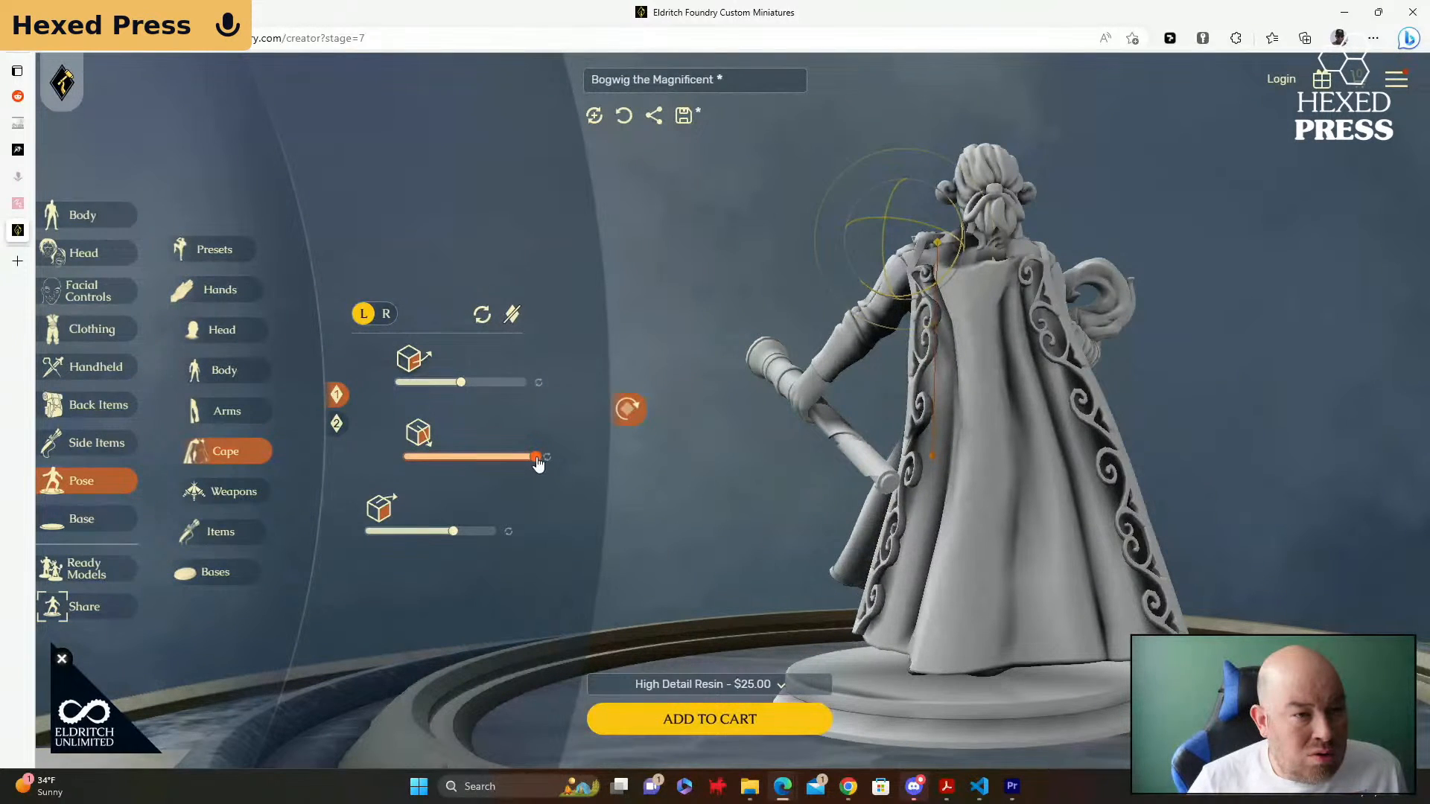
drag(530, 462, 445, 460)
drag(671, 485, 823, 473)
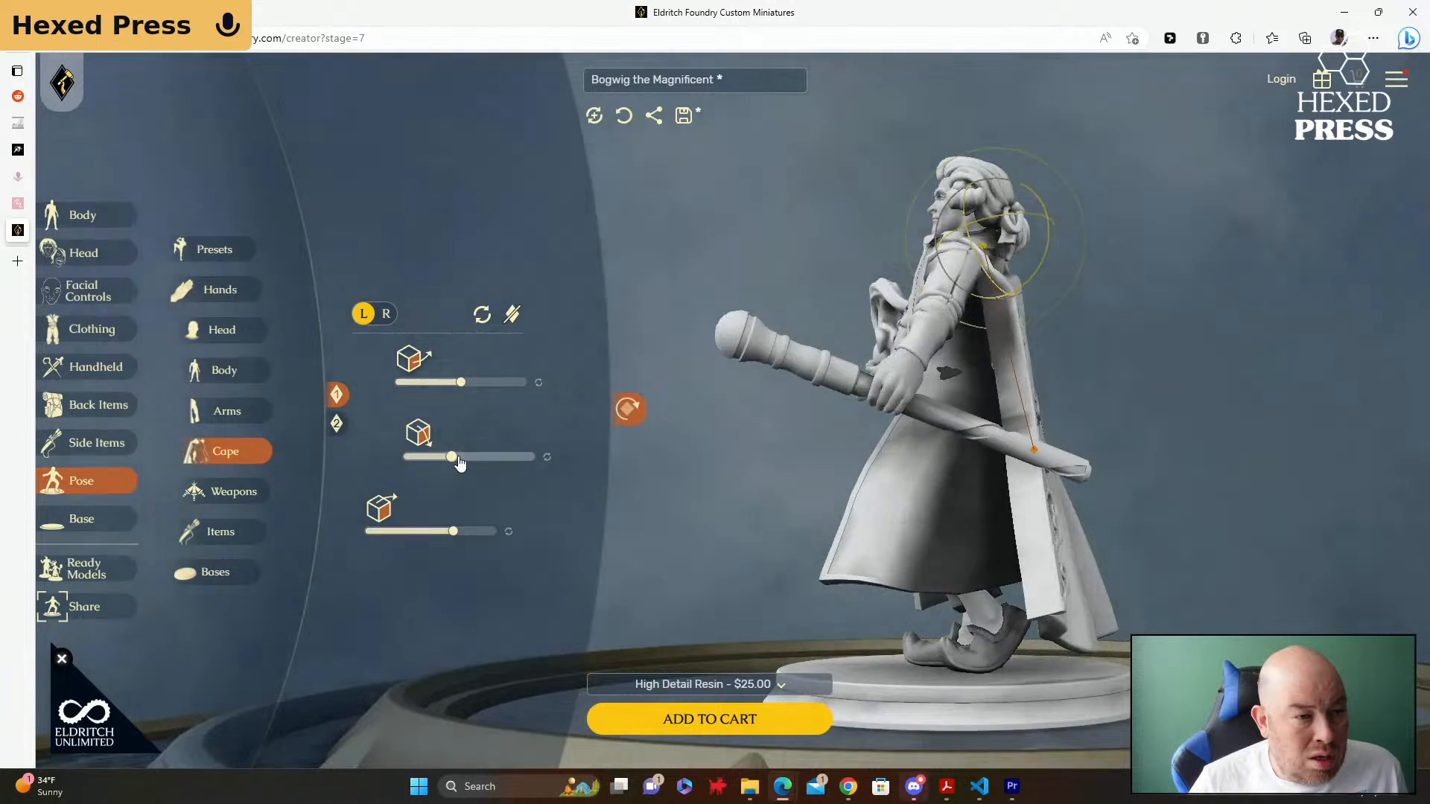
drag(452, 458, 465, 460)
Step: Increase the first and third rotations of the cape's left side and fine-tune its second rotation while viewing from behind
drag(685, 472, 521, 499)
drag(453, 531, 466, 532)
drag(461, 382, 477, 388)
drag(471, 458, 476, 462)
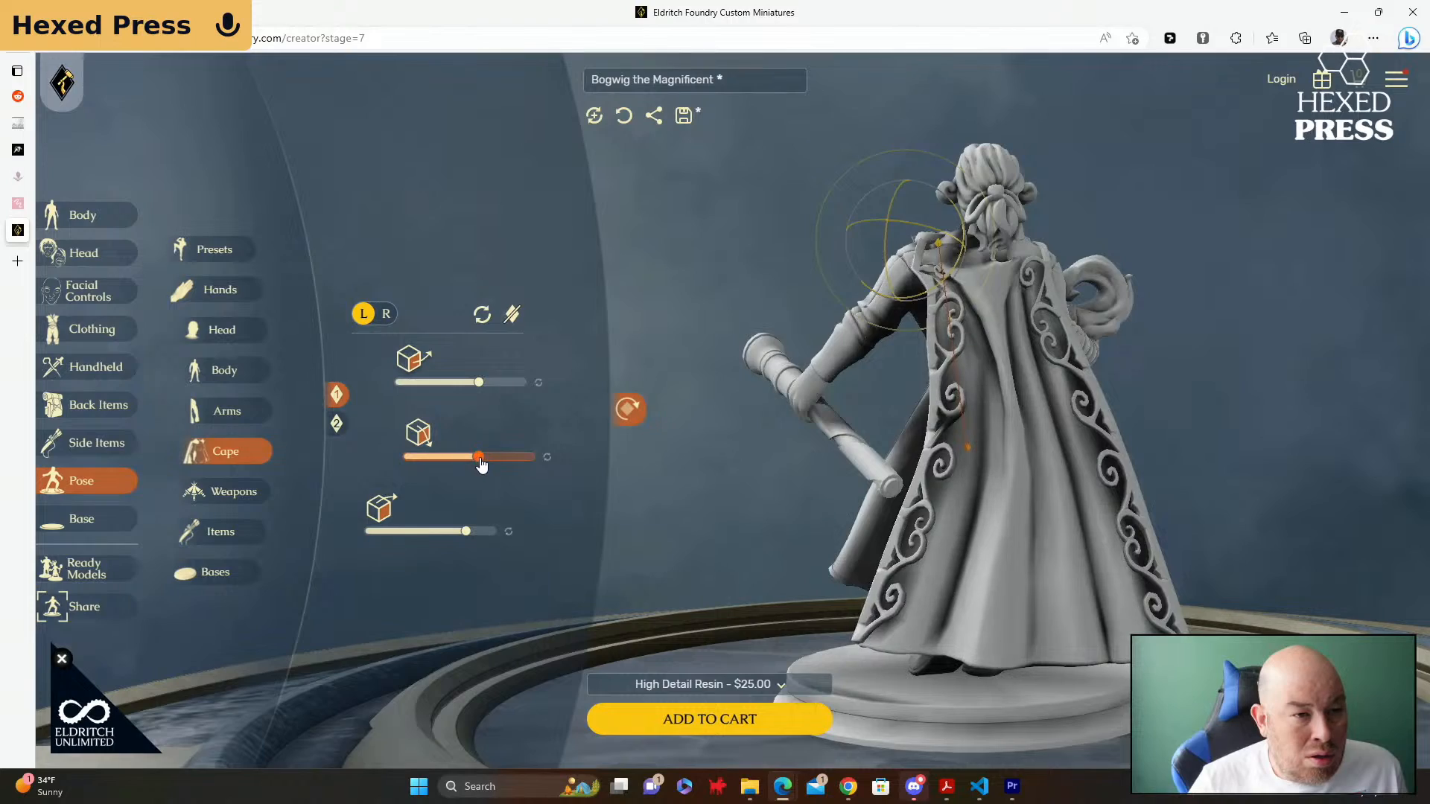
drag(684, 497, 634, 471)
drag(487, 457, 474, 459)
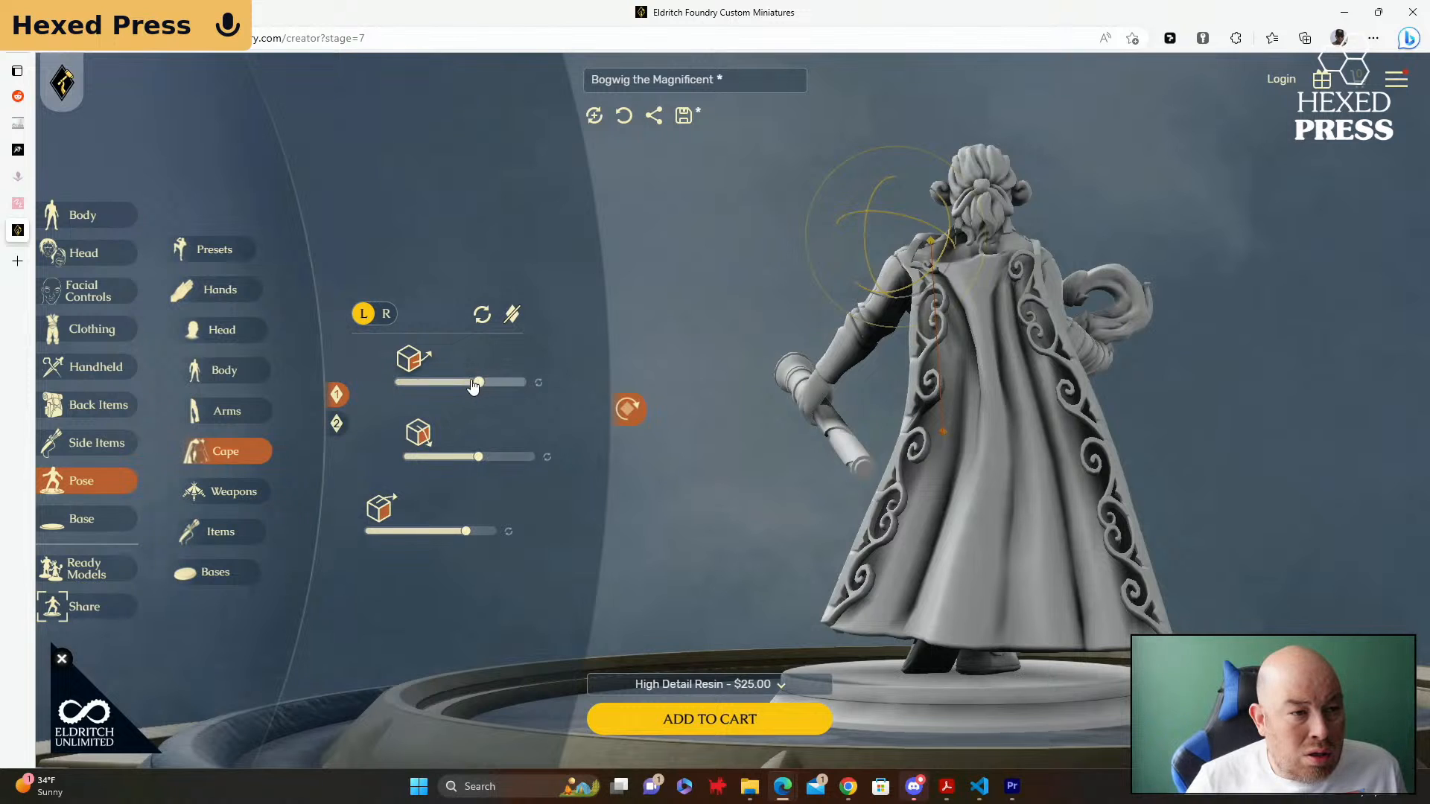
Step: Lower the third rotation of the cape's left side and raise its second rotation almost to the maximum
drag(478, 382, 458, 384)
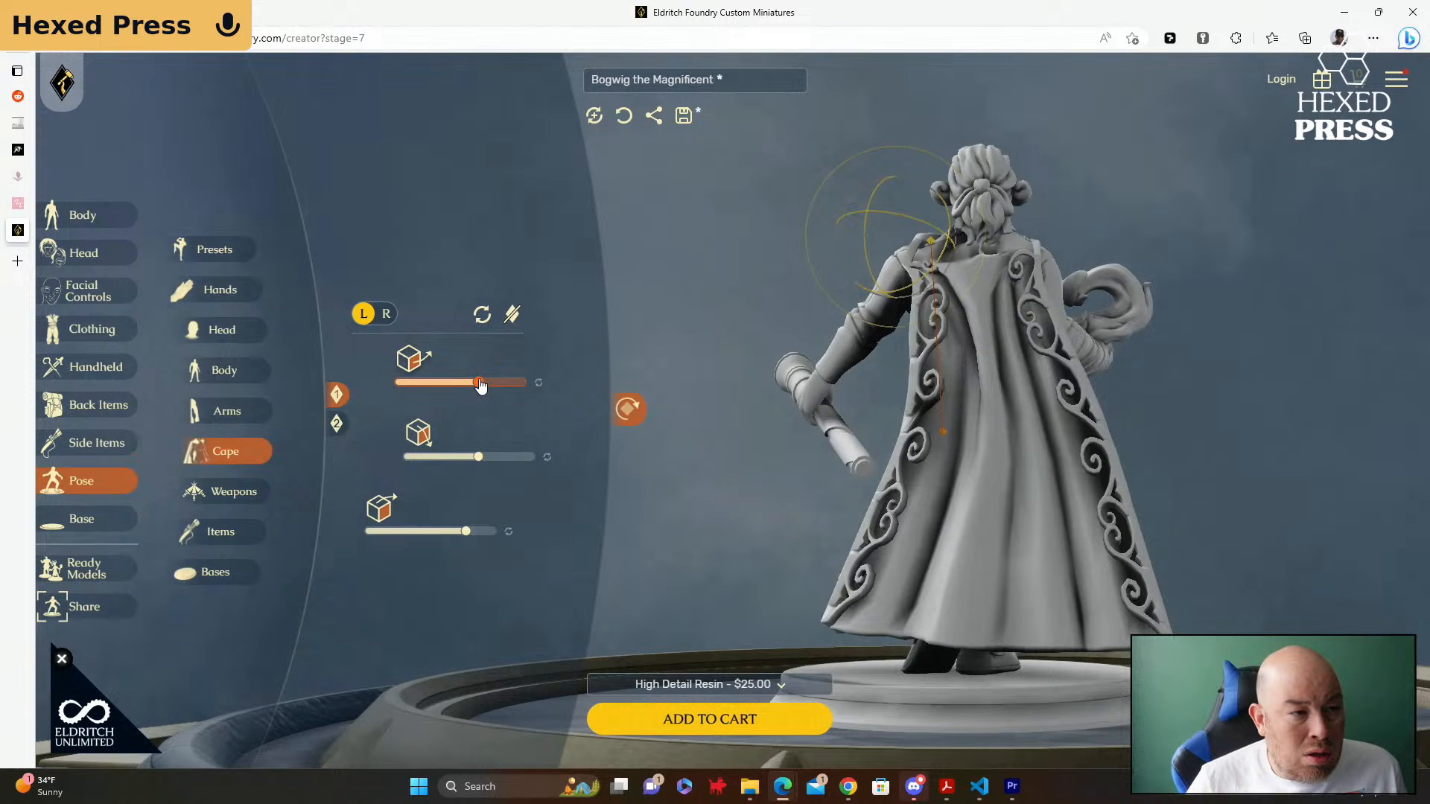
drag(466, 531, 454, 531)
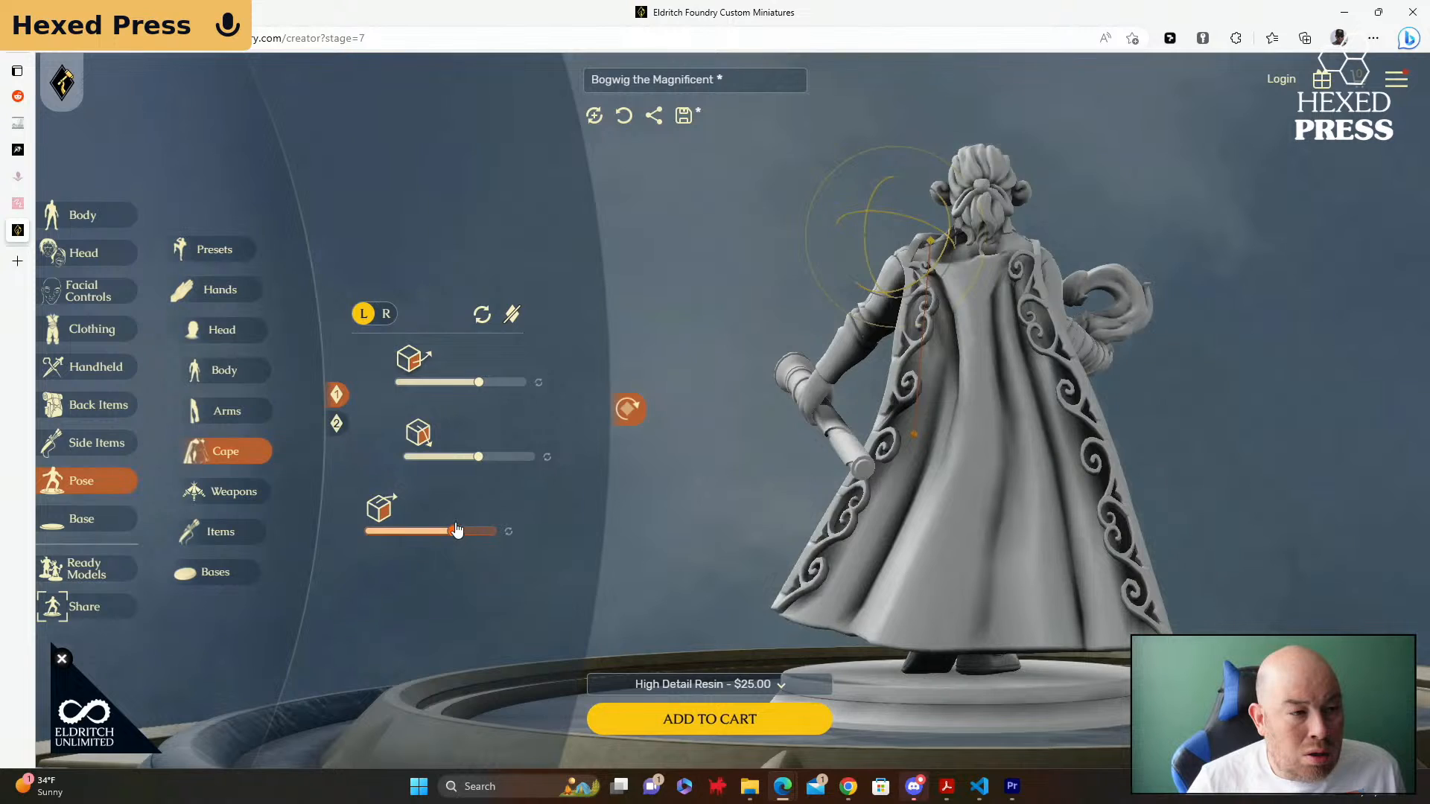
drag(478, 457, 529, 469)
drag(756, 495, 921, 461)
Step: Slightly increase the first rotation of the cape's left side and inspect the cape from all around
drag(453, 531, 468, 537)
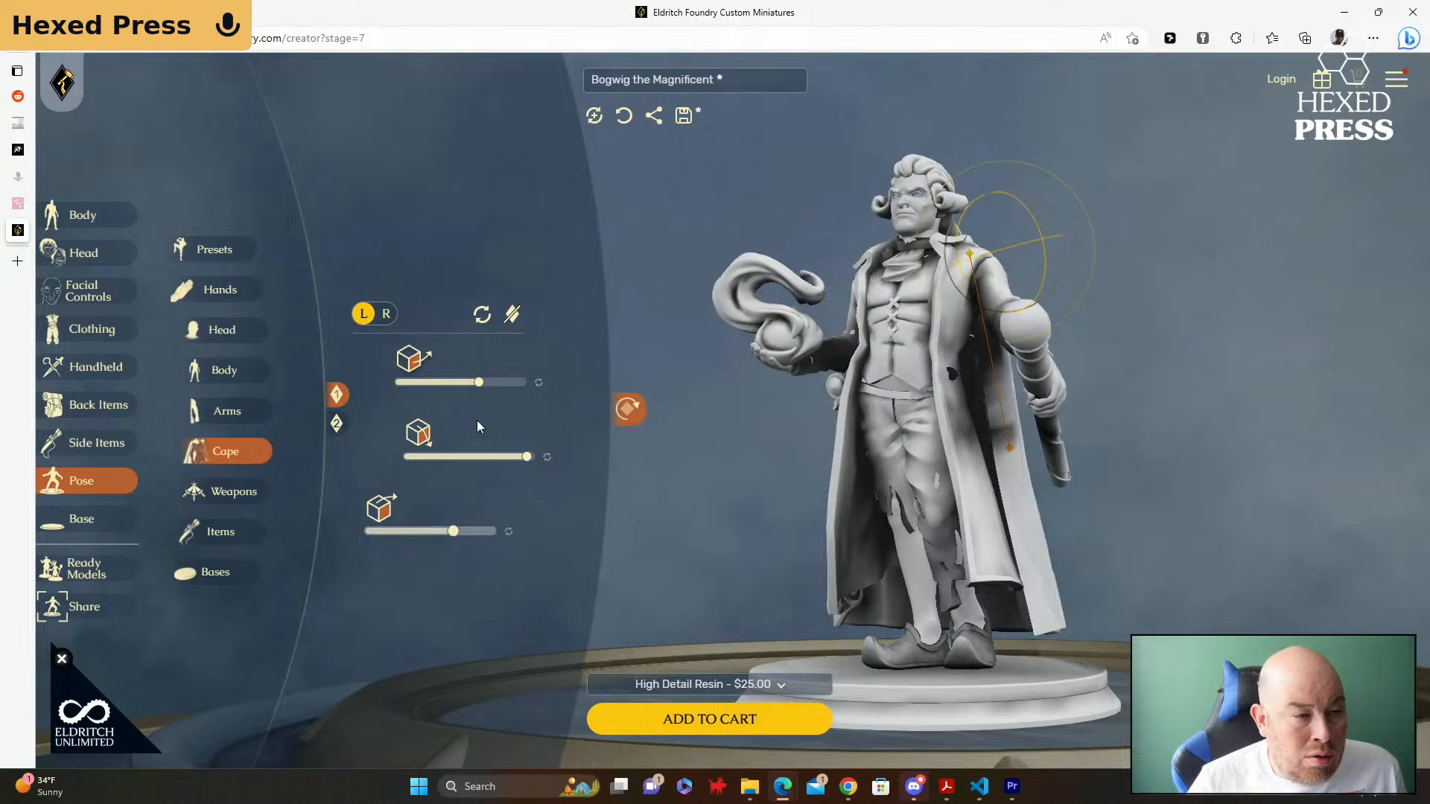
mouse_move(479, 383)
mouse_down()
mouse_move(493, 388)
mouse_move(447, 385)
mouse_move(489, 386)
mouse_up()
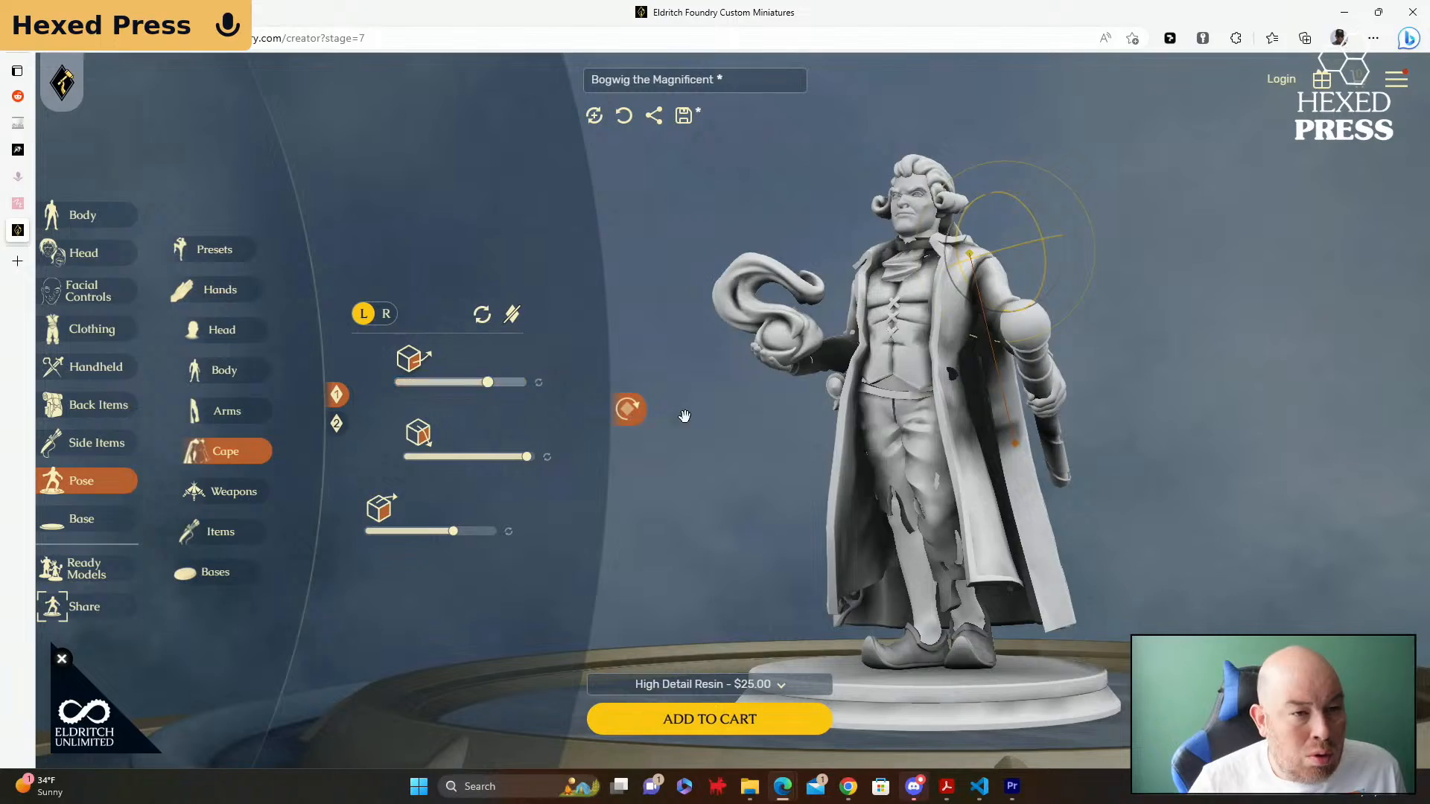
drag(672, 407, 642, 435)
drag(727, 466, 1266, 444)
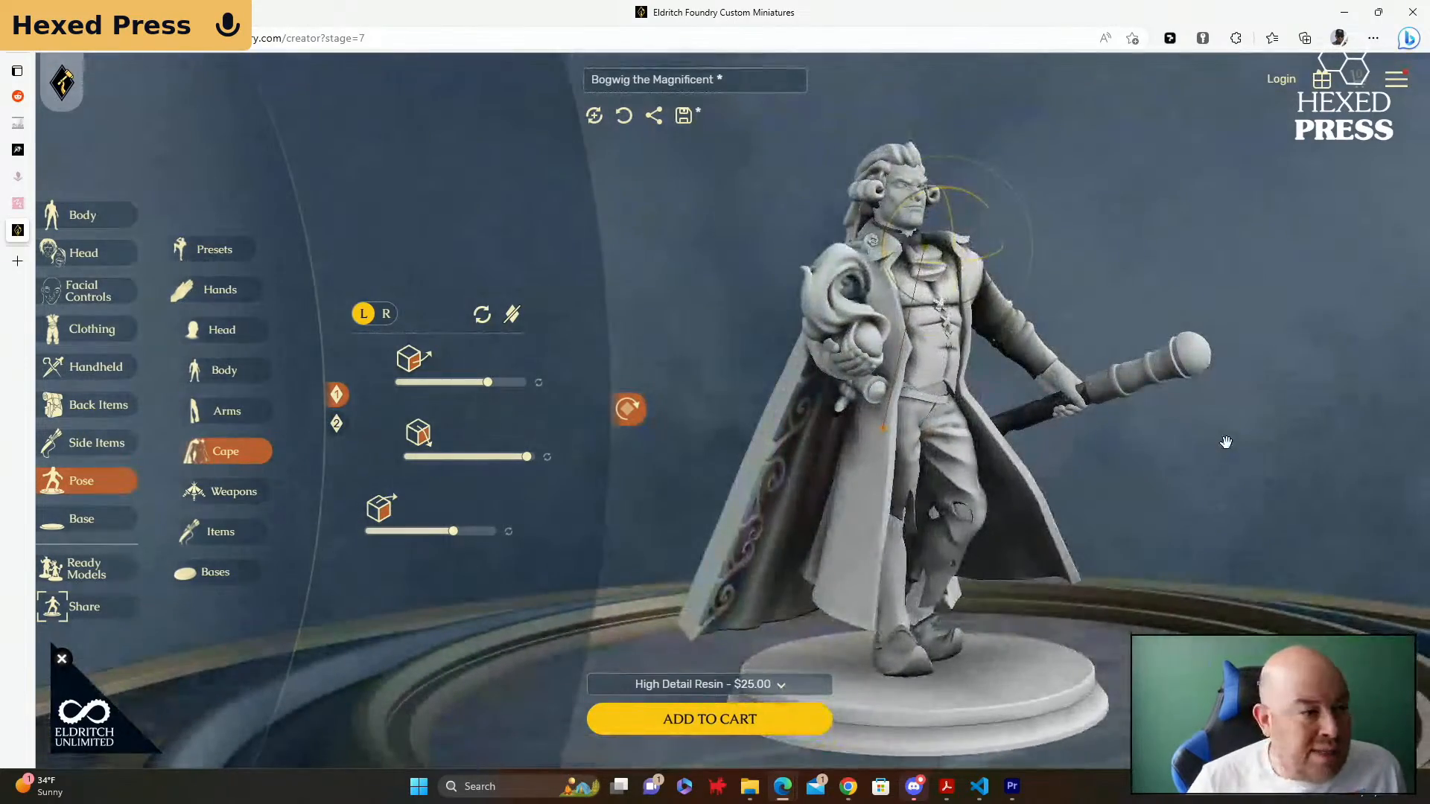
Step: Try lowering the first rotation of the Wizards Cane and reset it
click(235, 493)
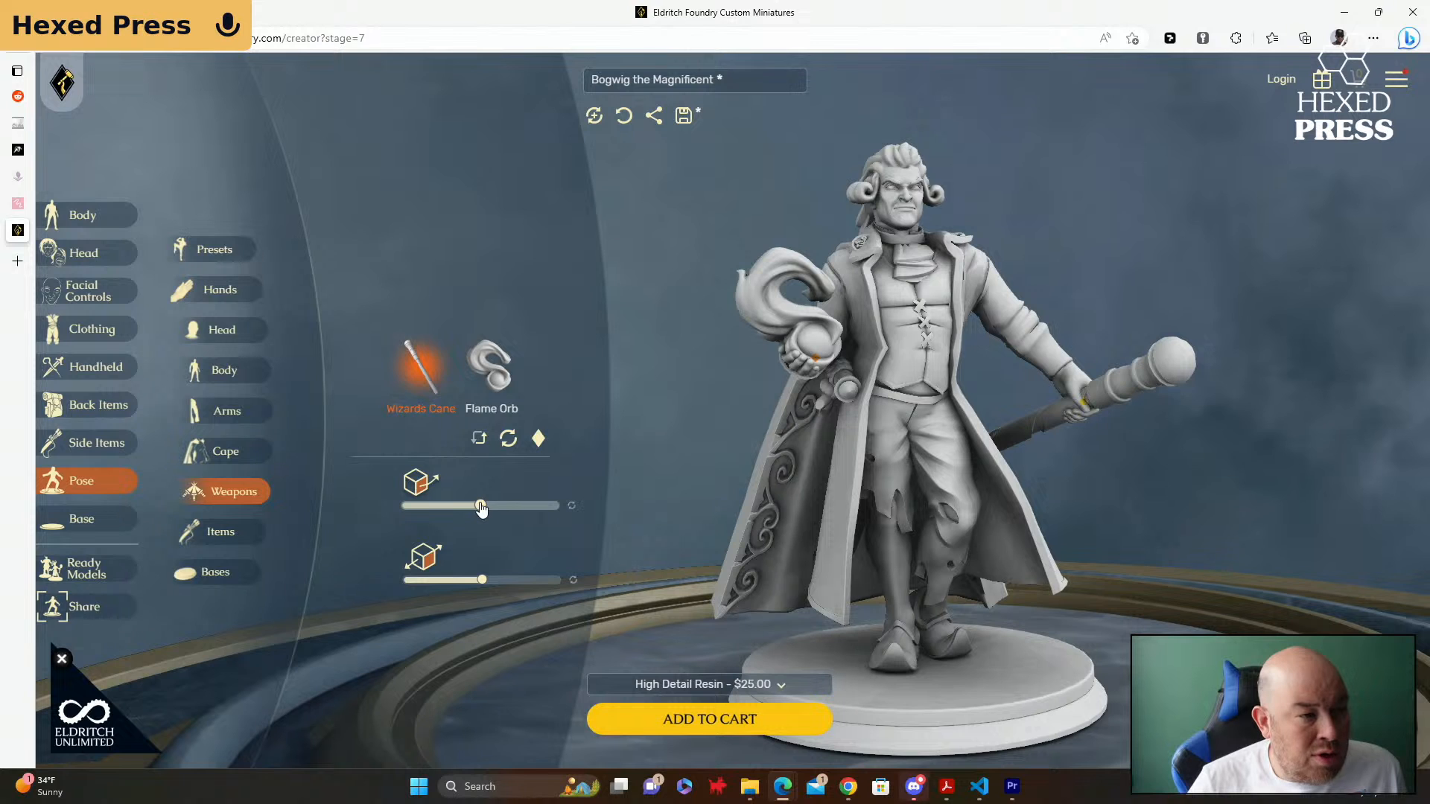
mouse_move(481, 507)
mouse_down()
mouse_move(567, 508)
mouse_move(468, 507)
mouse_up()
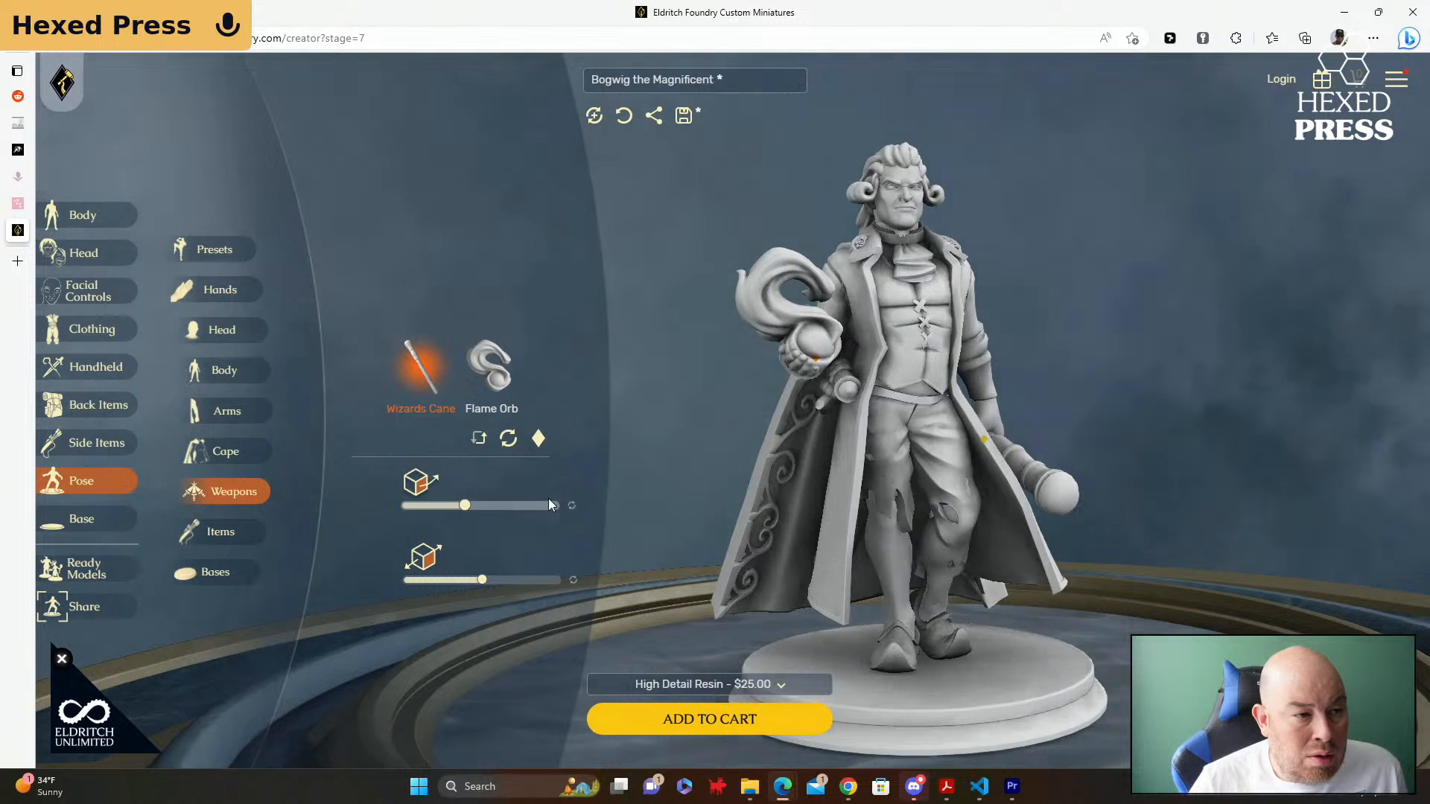
click(574, 508)
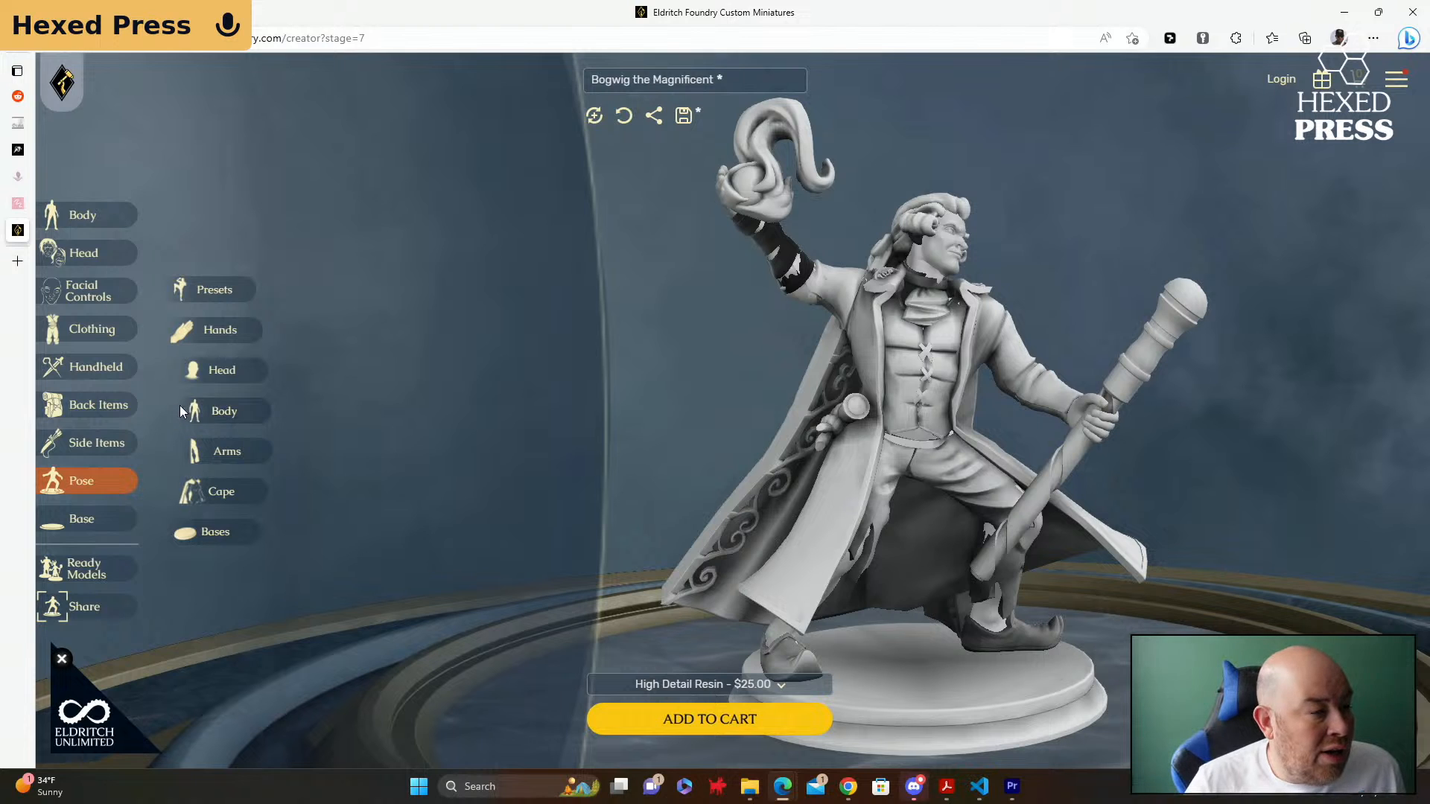
Step: Apply the Stride pose preset to the miniature and check it from the front
click(219, 290)
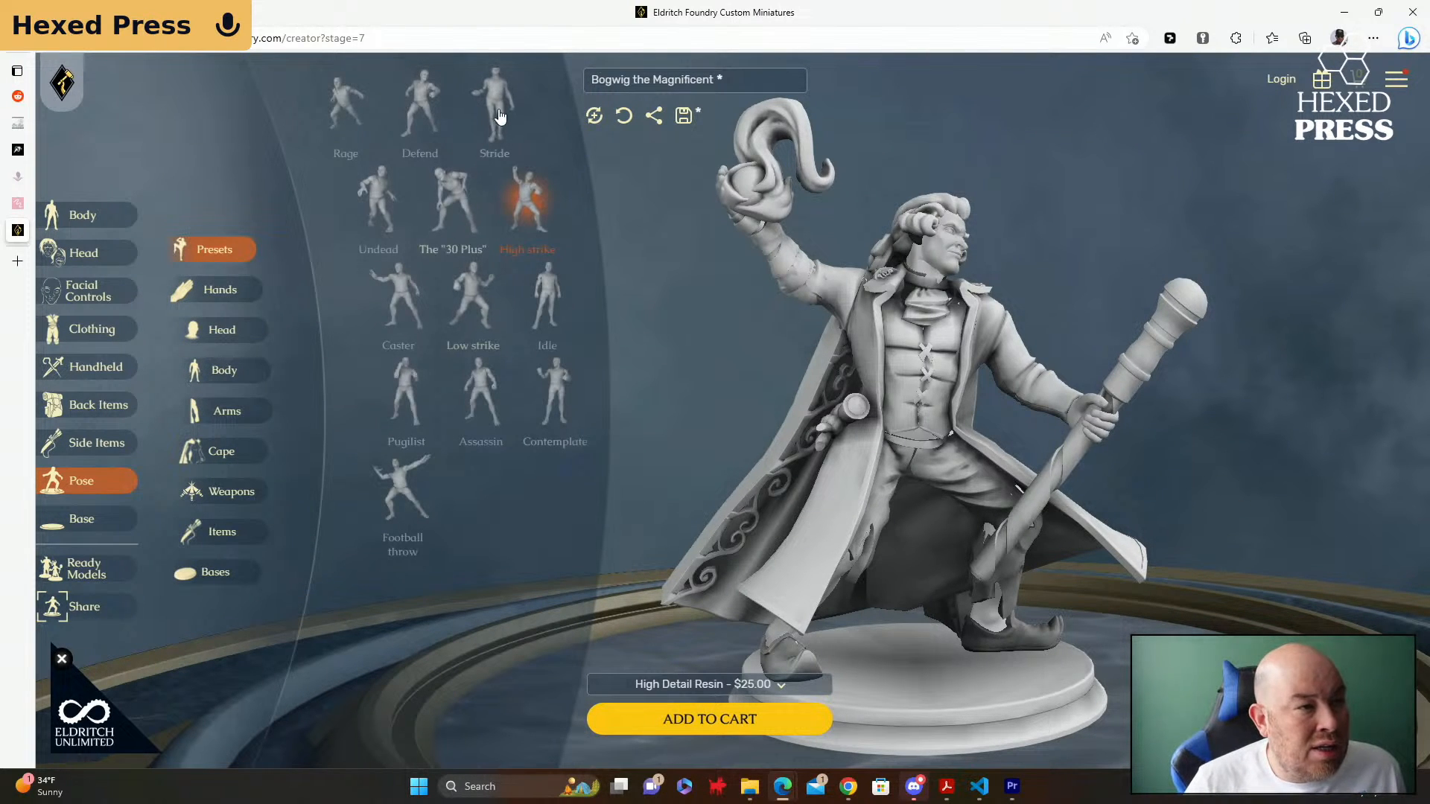
click(496, 111)
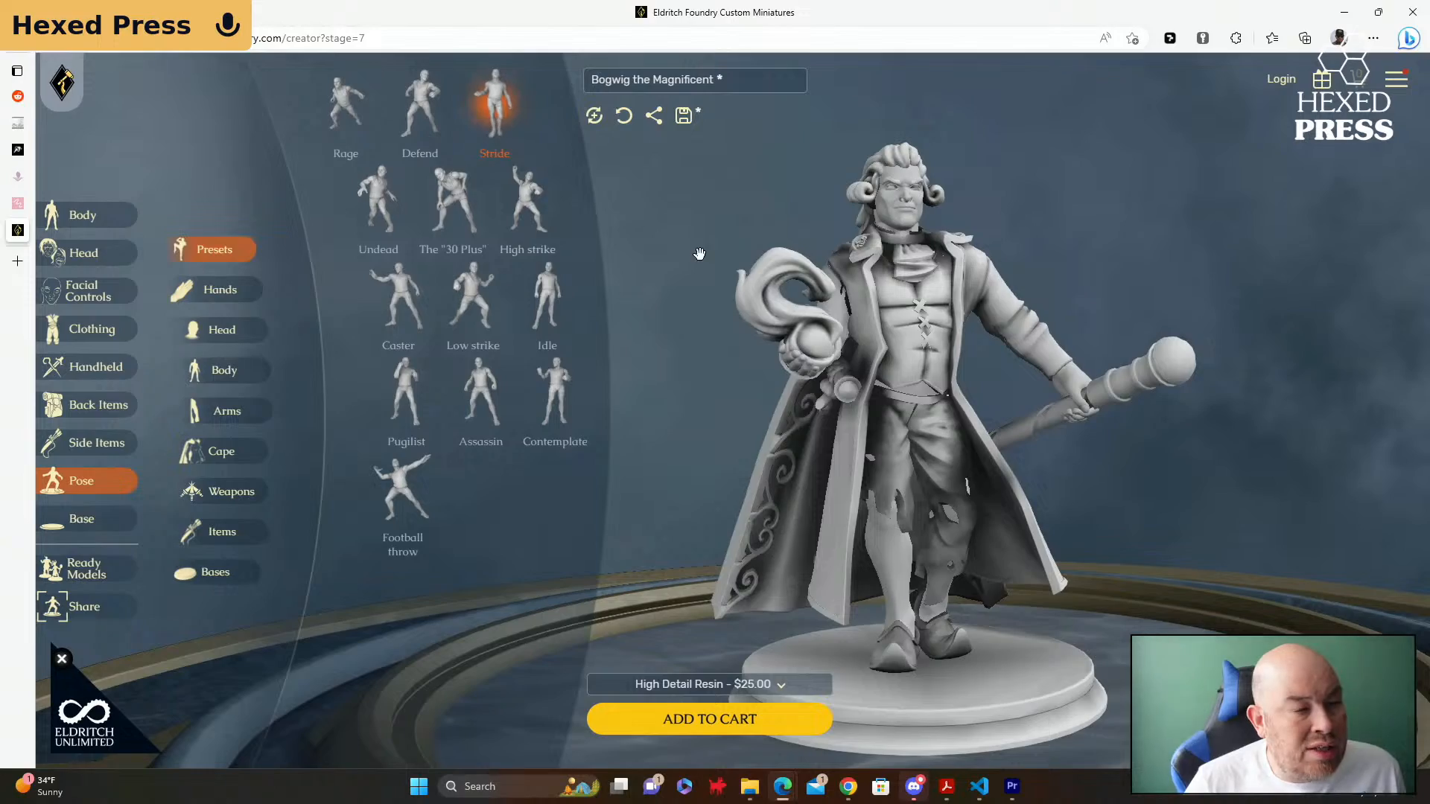
drag(744, 383, 684, 397)
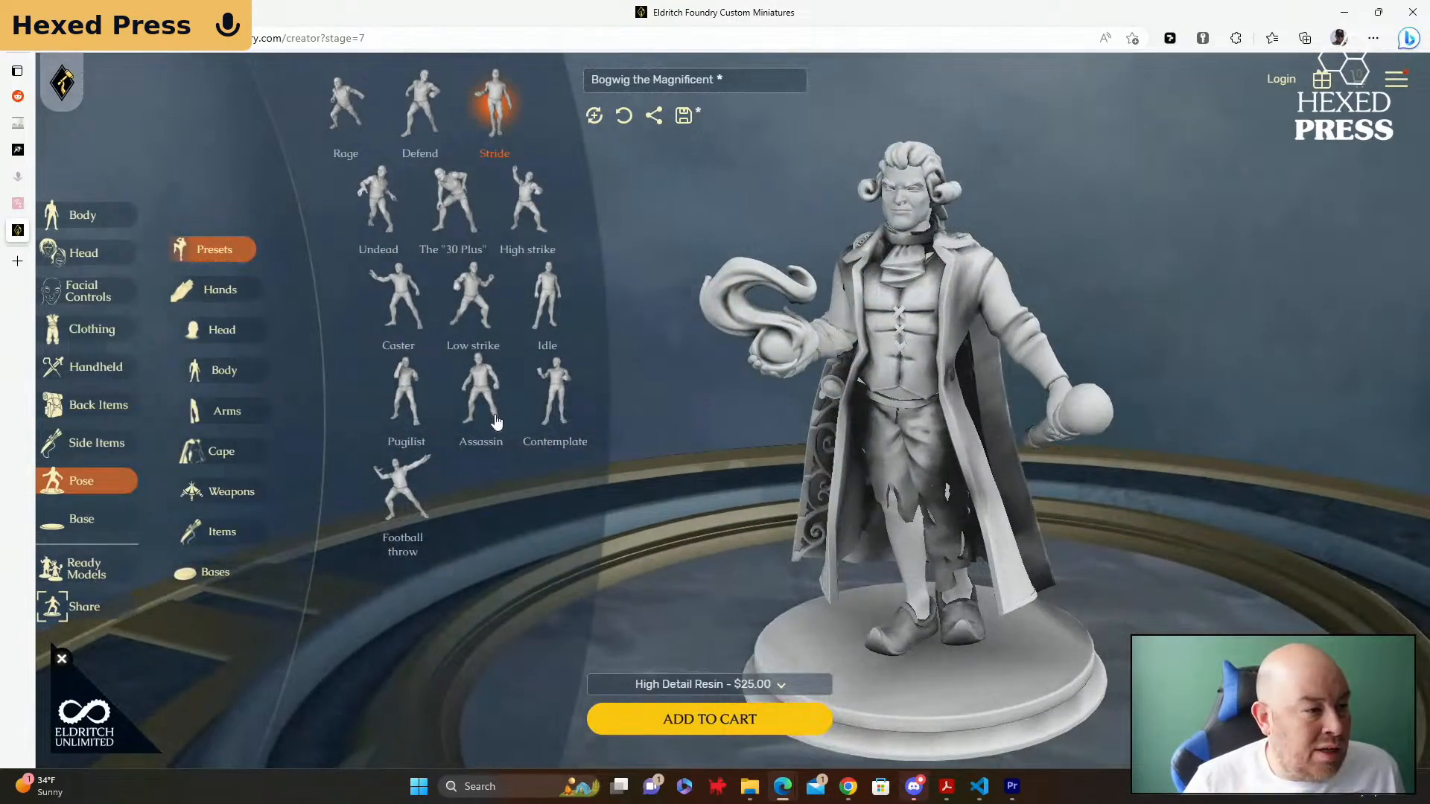
Step: Try changing the first two rotations of the Scroll Case, resetting each adjustment
click(227, 536)
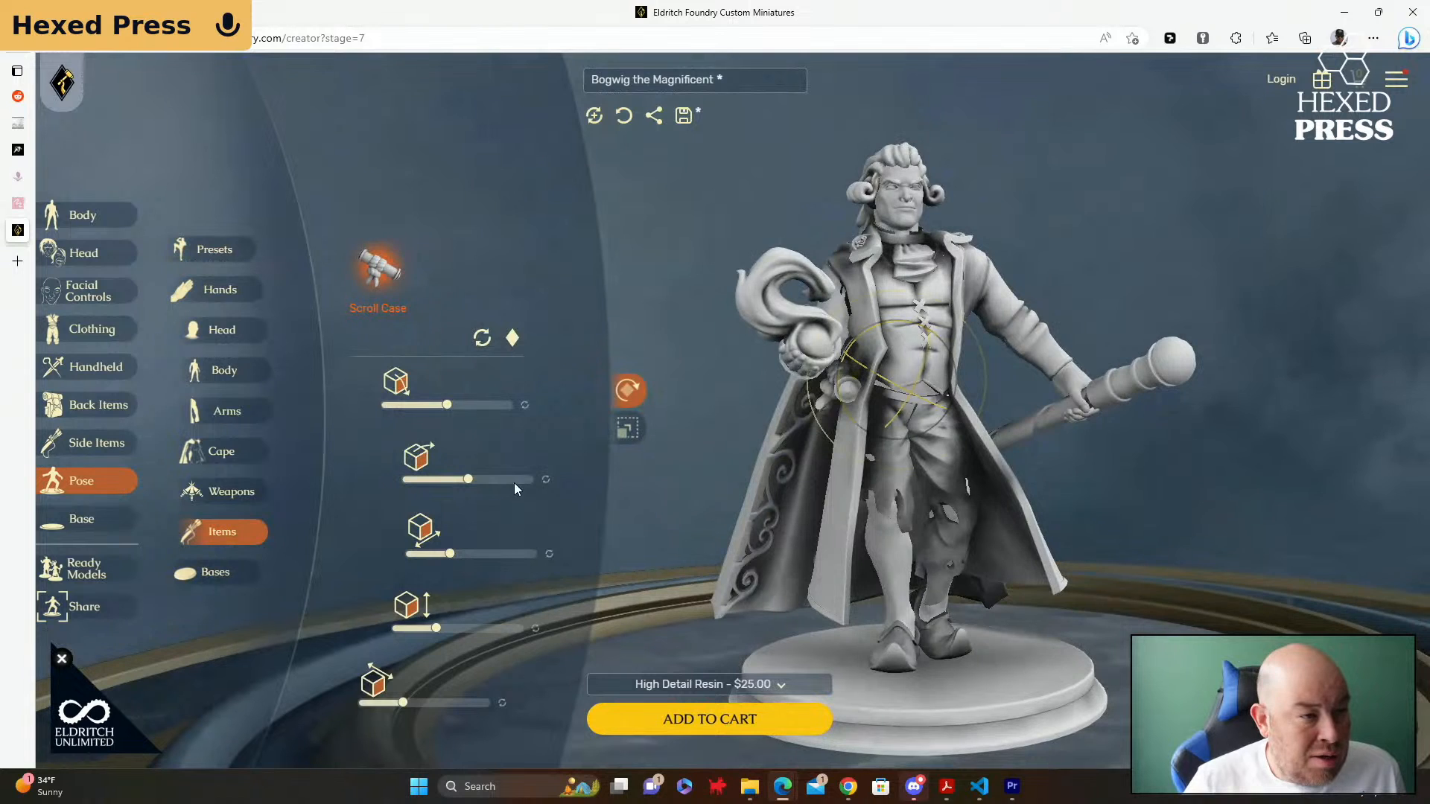
drag(448, 405, 488, 414)
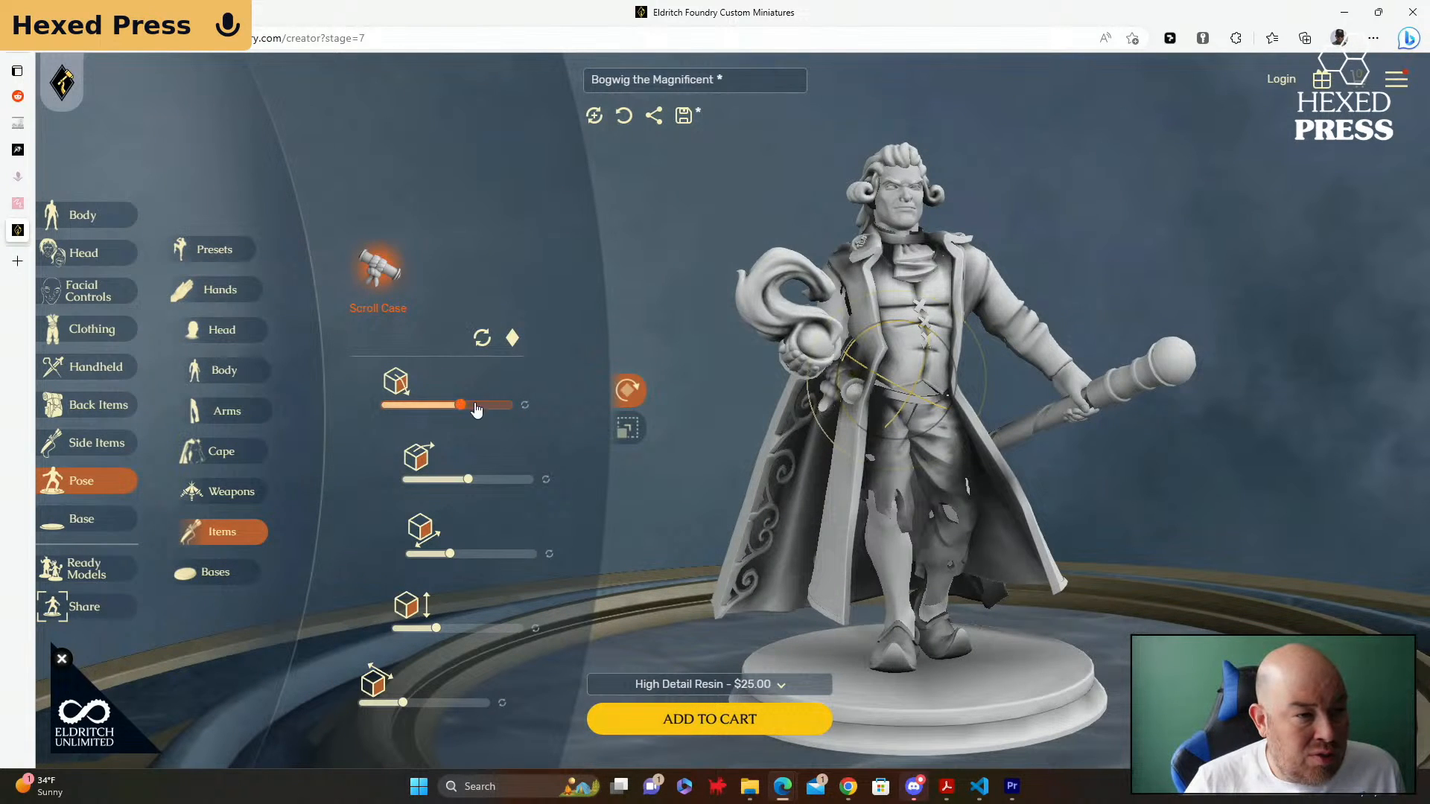
click(528, 409)
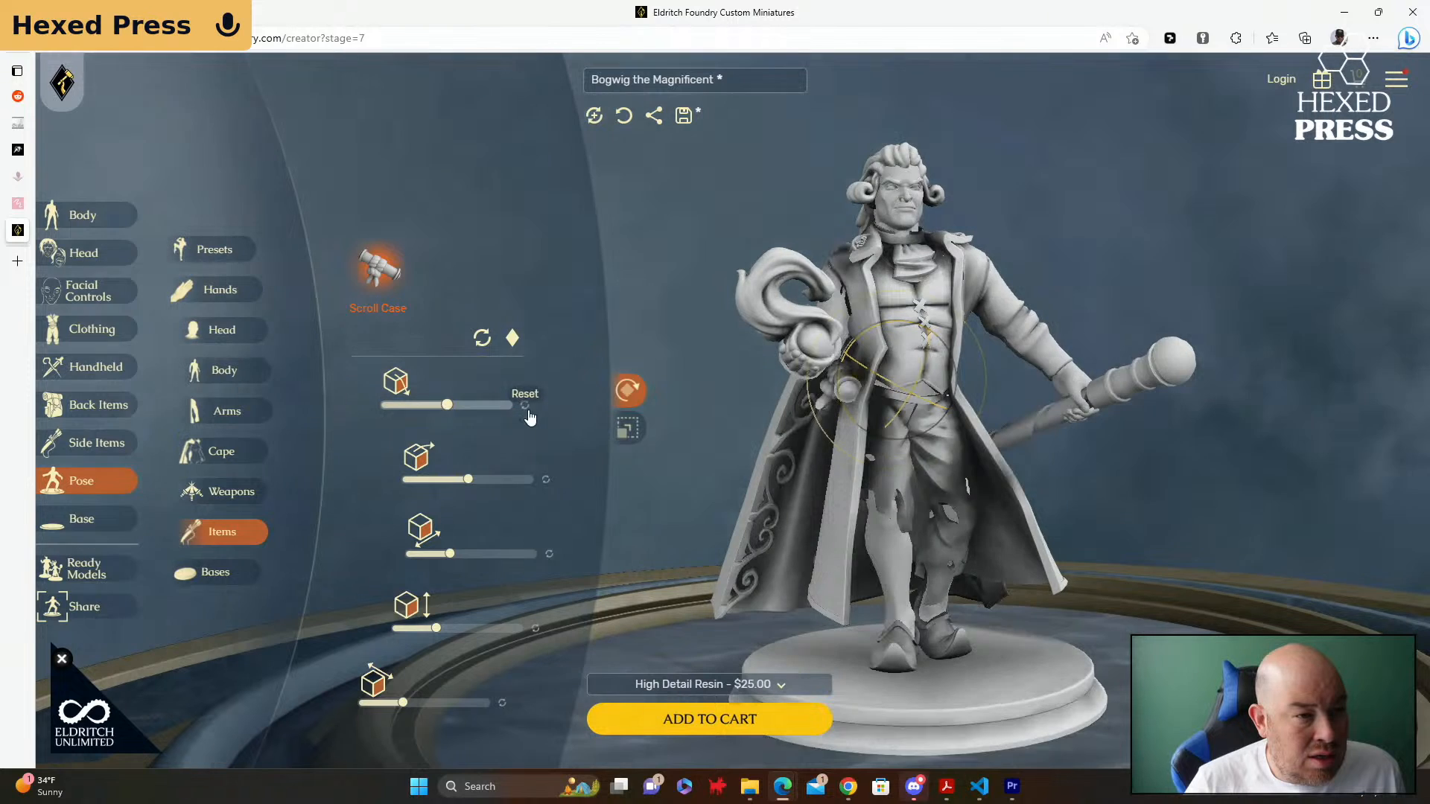
drag(467, 478, 432, 480)
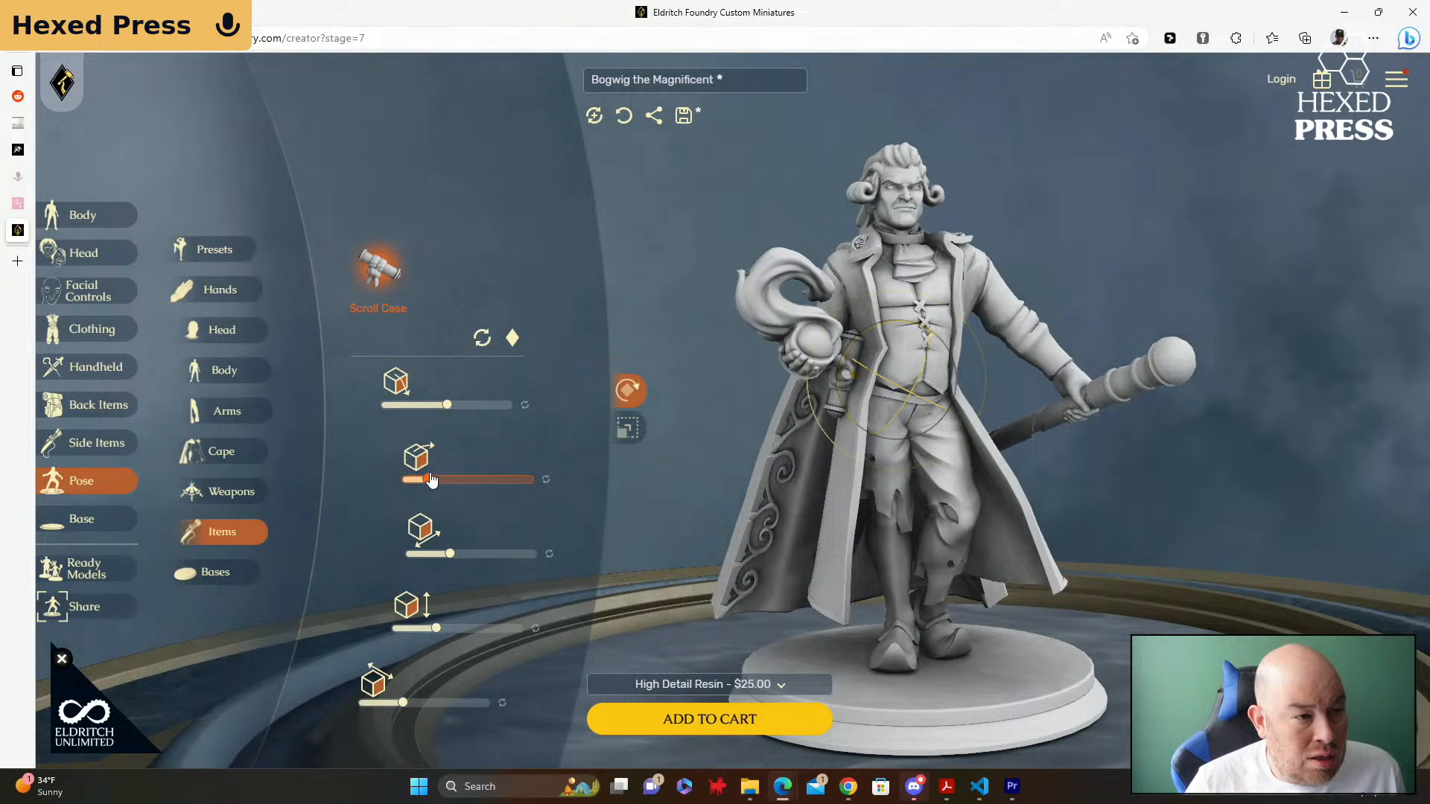
click(546, 482)
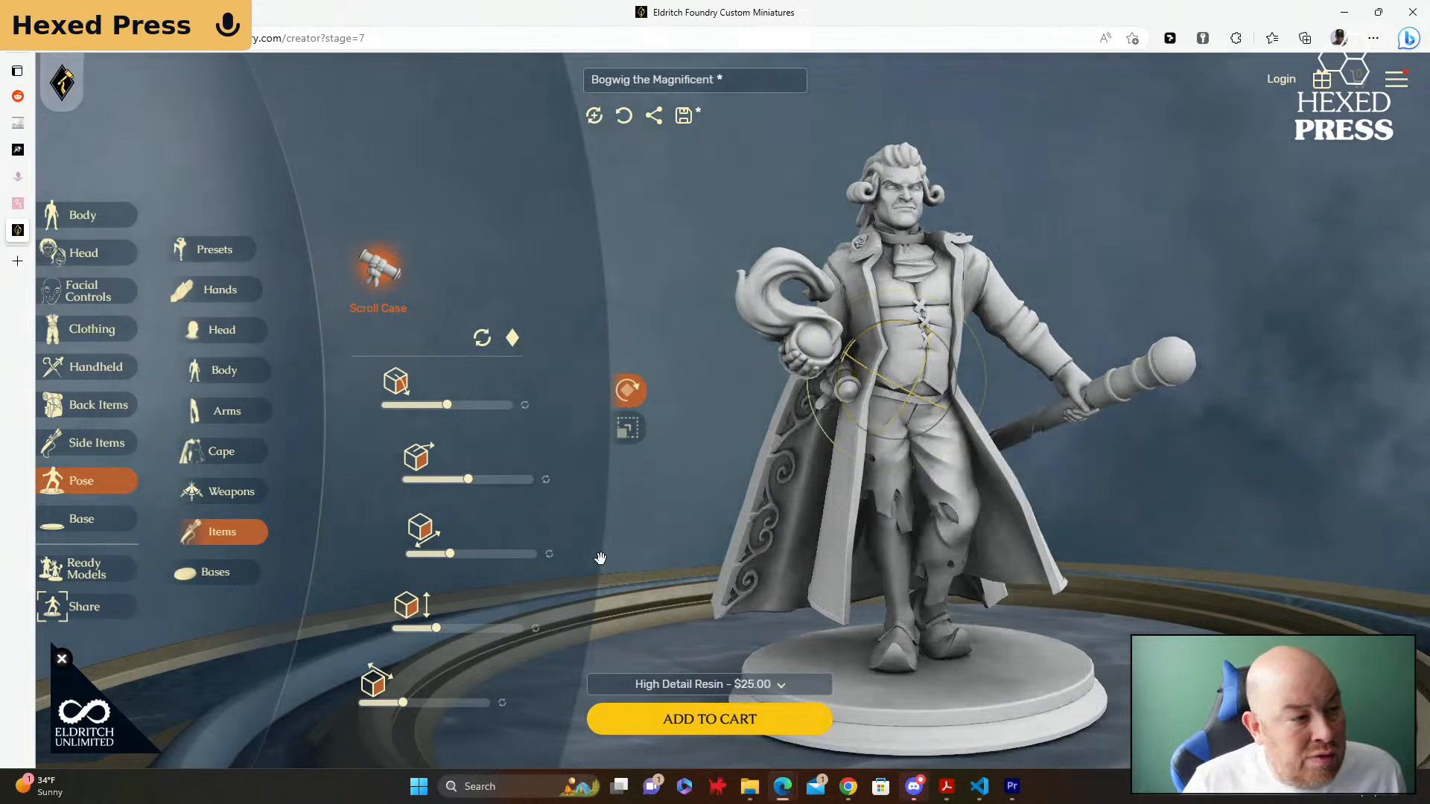
Step: Slightly increase the rotation of the miniature's Standard base
click(216, 574)
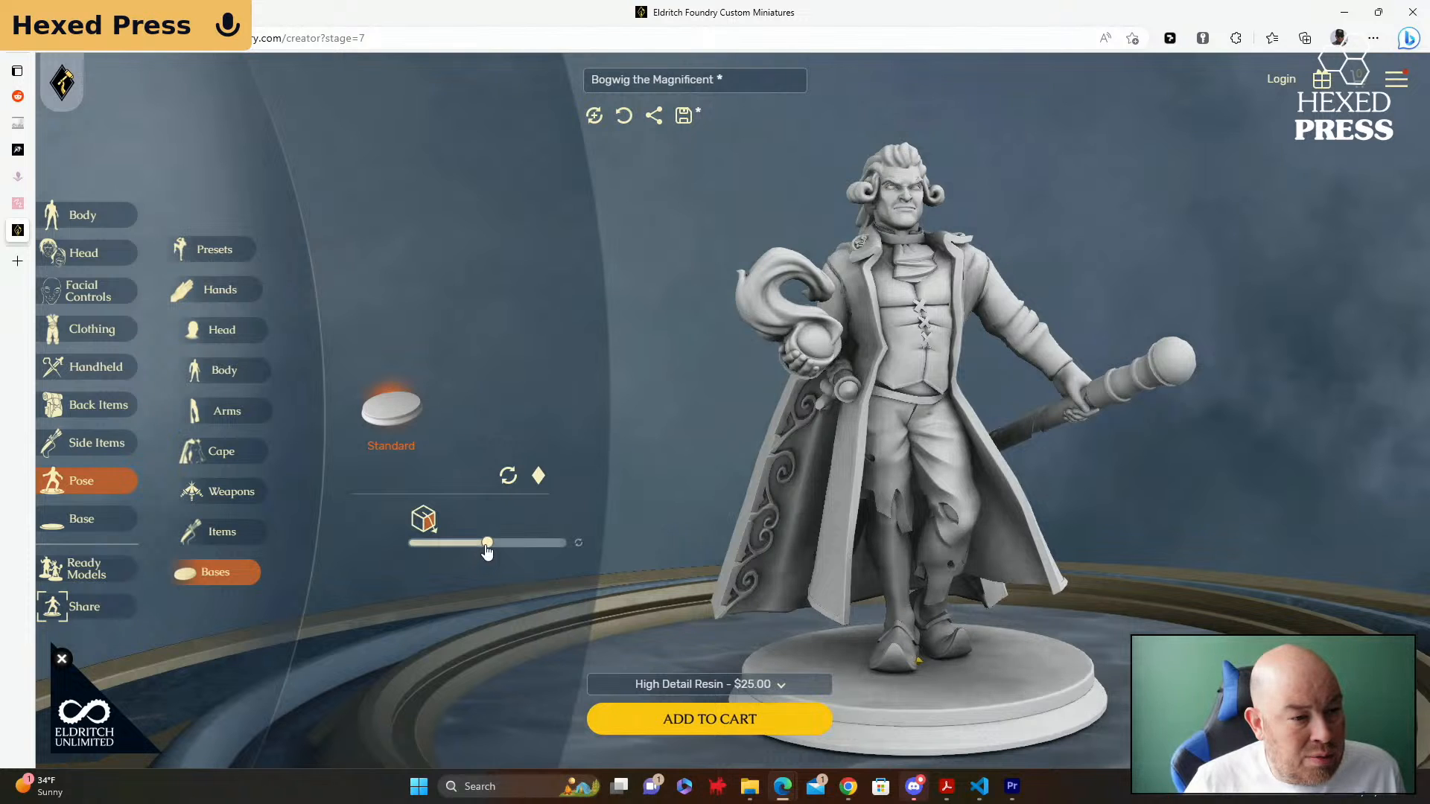
mouse_move(489, 543)
mouse_down()
mouse_move(568, 549)
mouse_move(498, 551)
mouse_up()
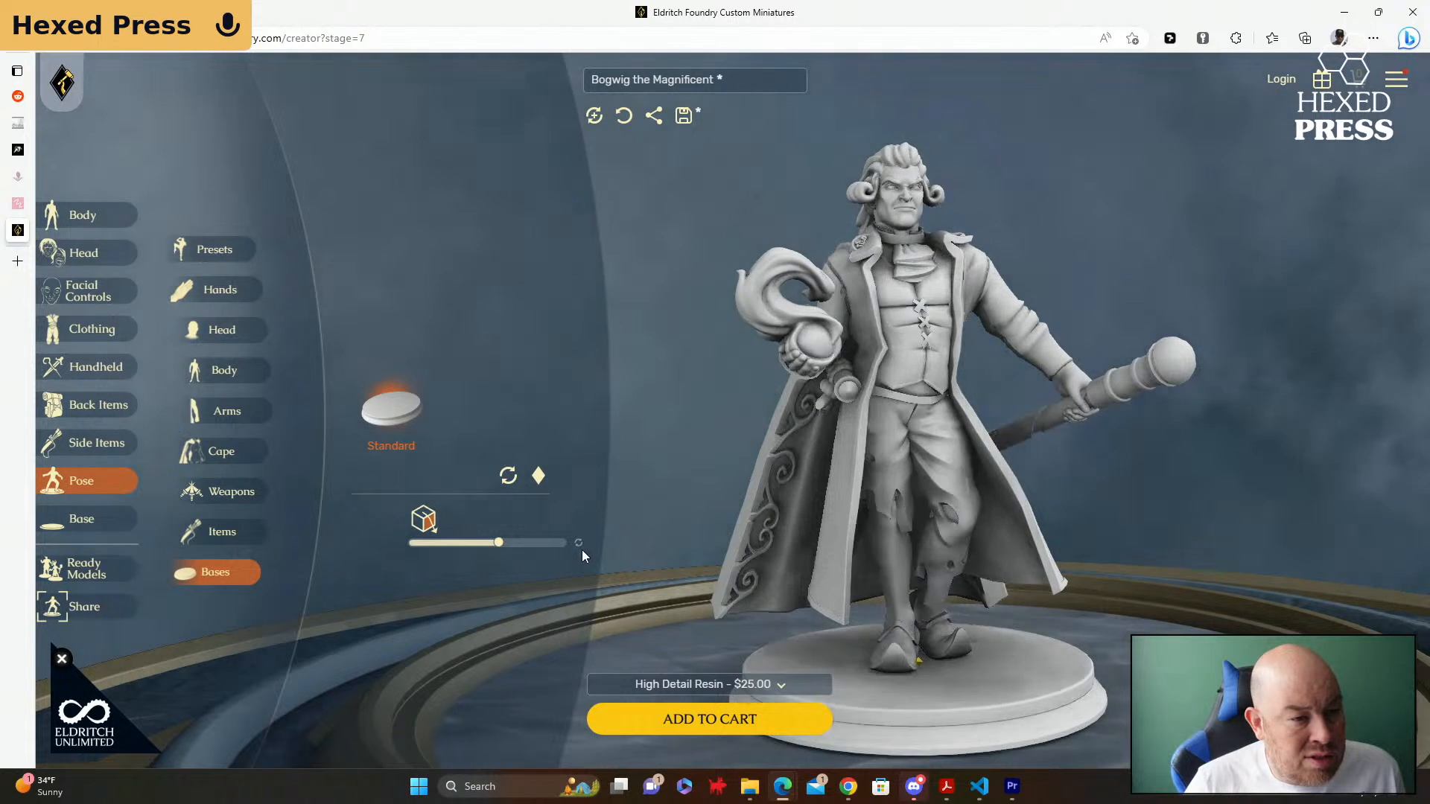
Step: Try the Ancient runic and Diamondplate conditional bases under the miniature
click(84, 520)
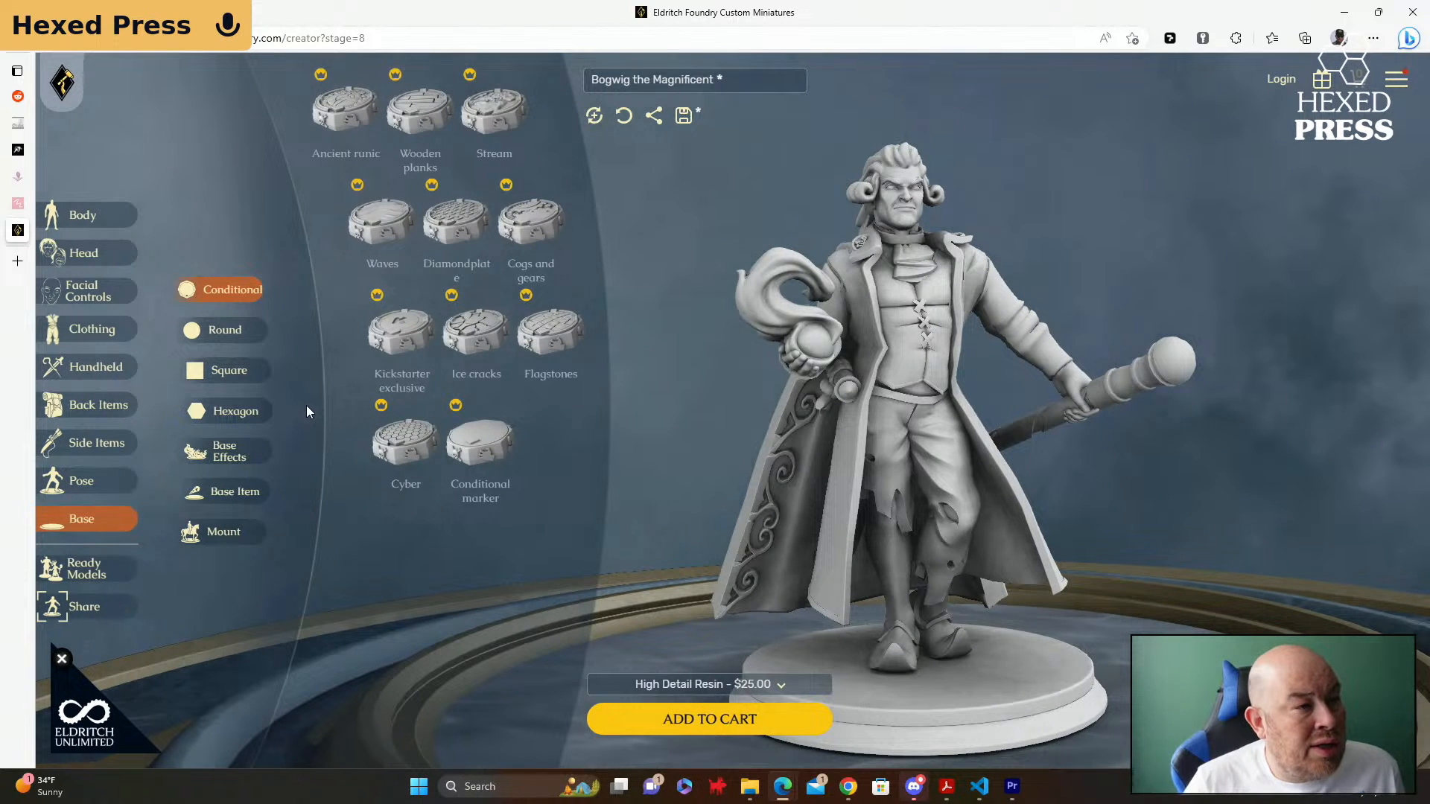
click(336, 120)
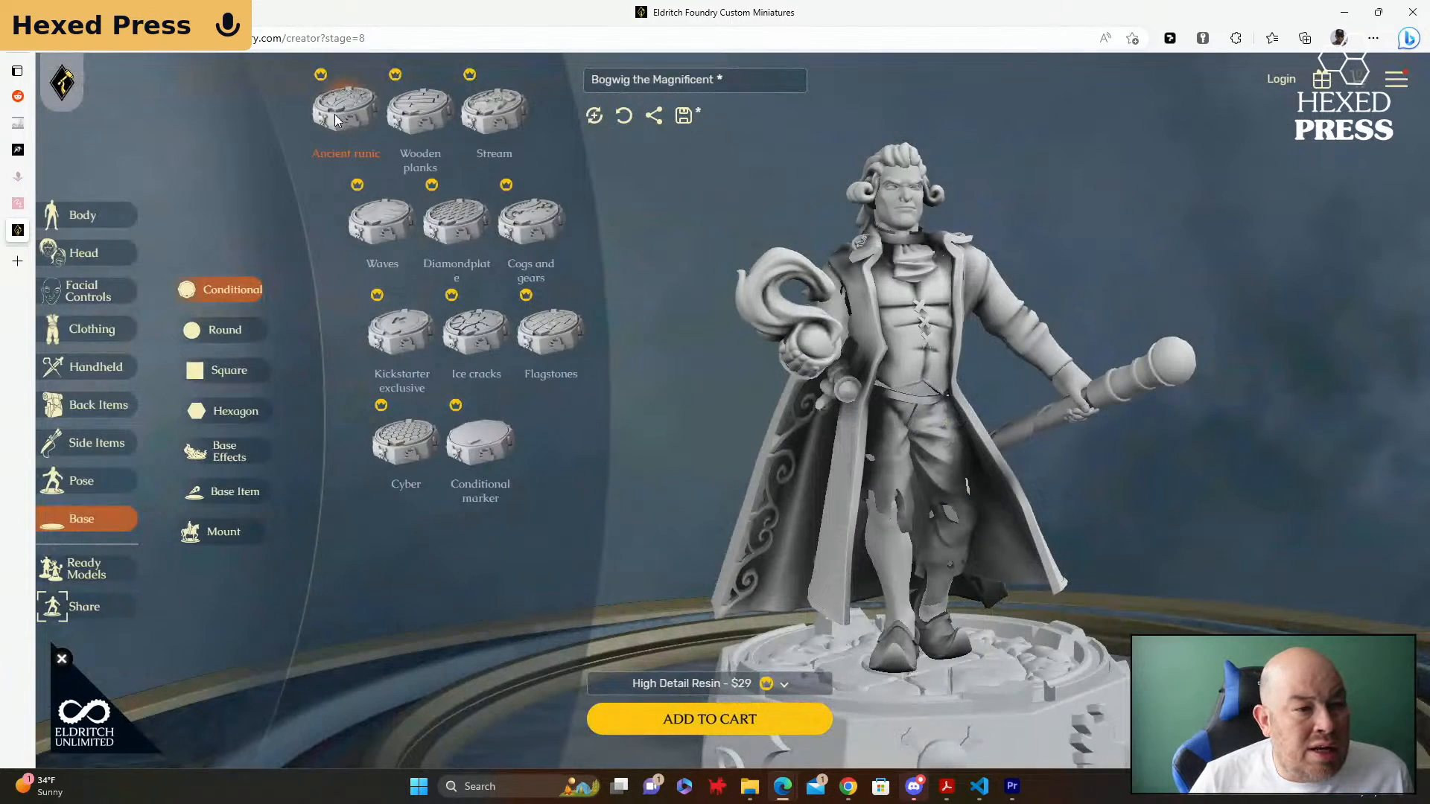
click(440, 218)
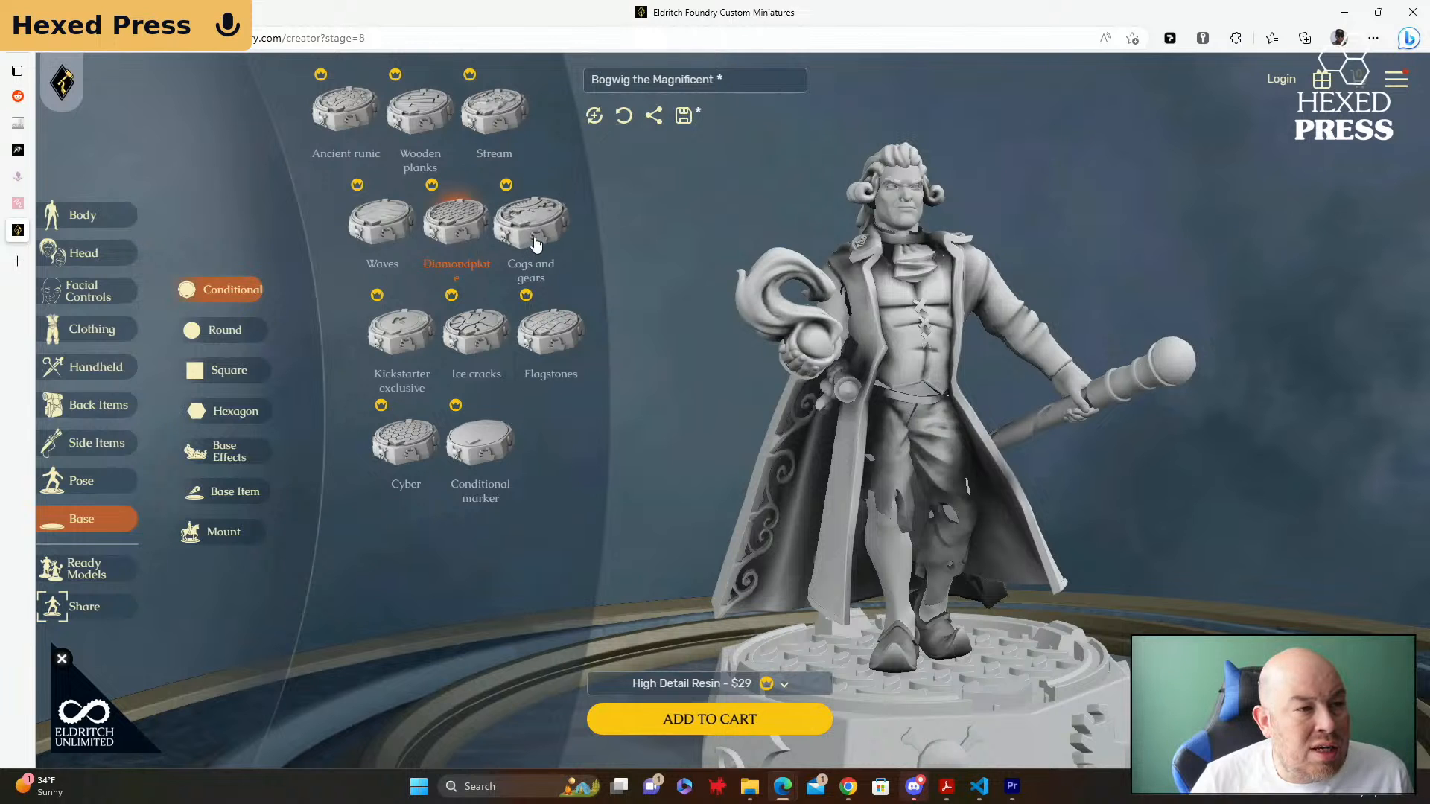
click(542, 333)
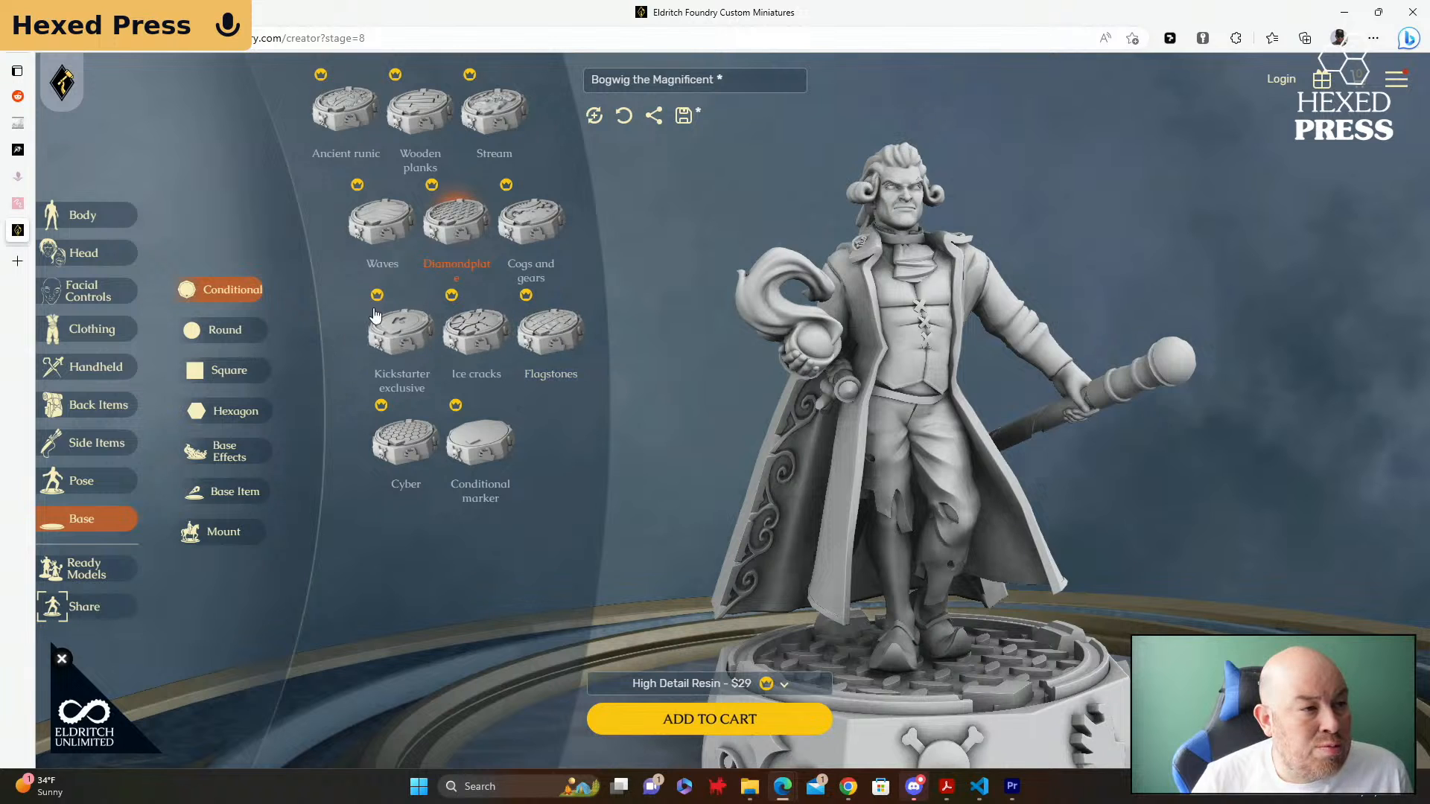
Step: Look over the round bases and try the square Ancient runic and Flagstones bases on the miniature
click(234, 329)
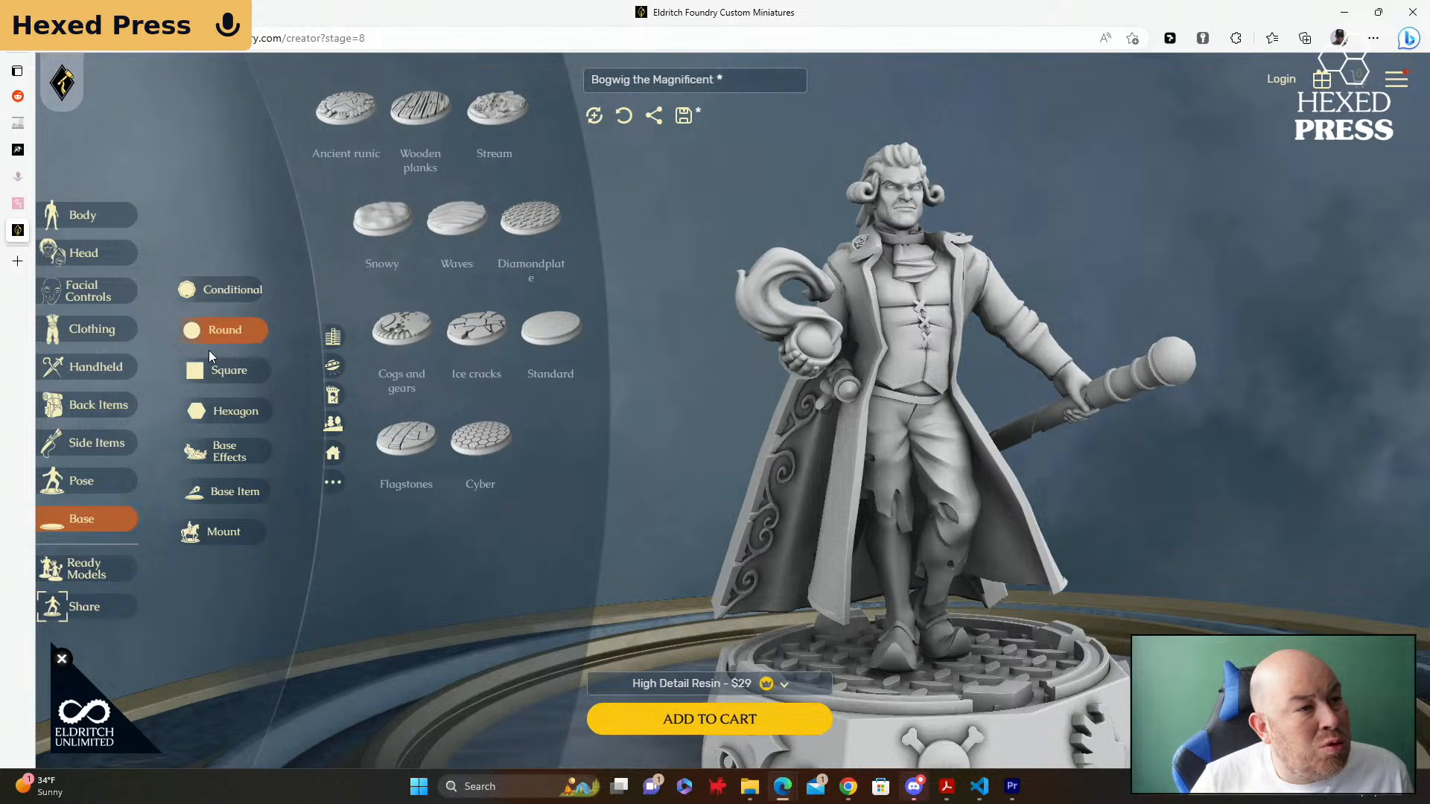
click(224, 378)
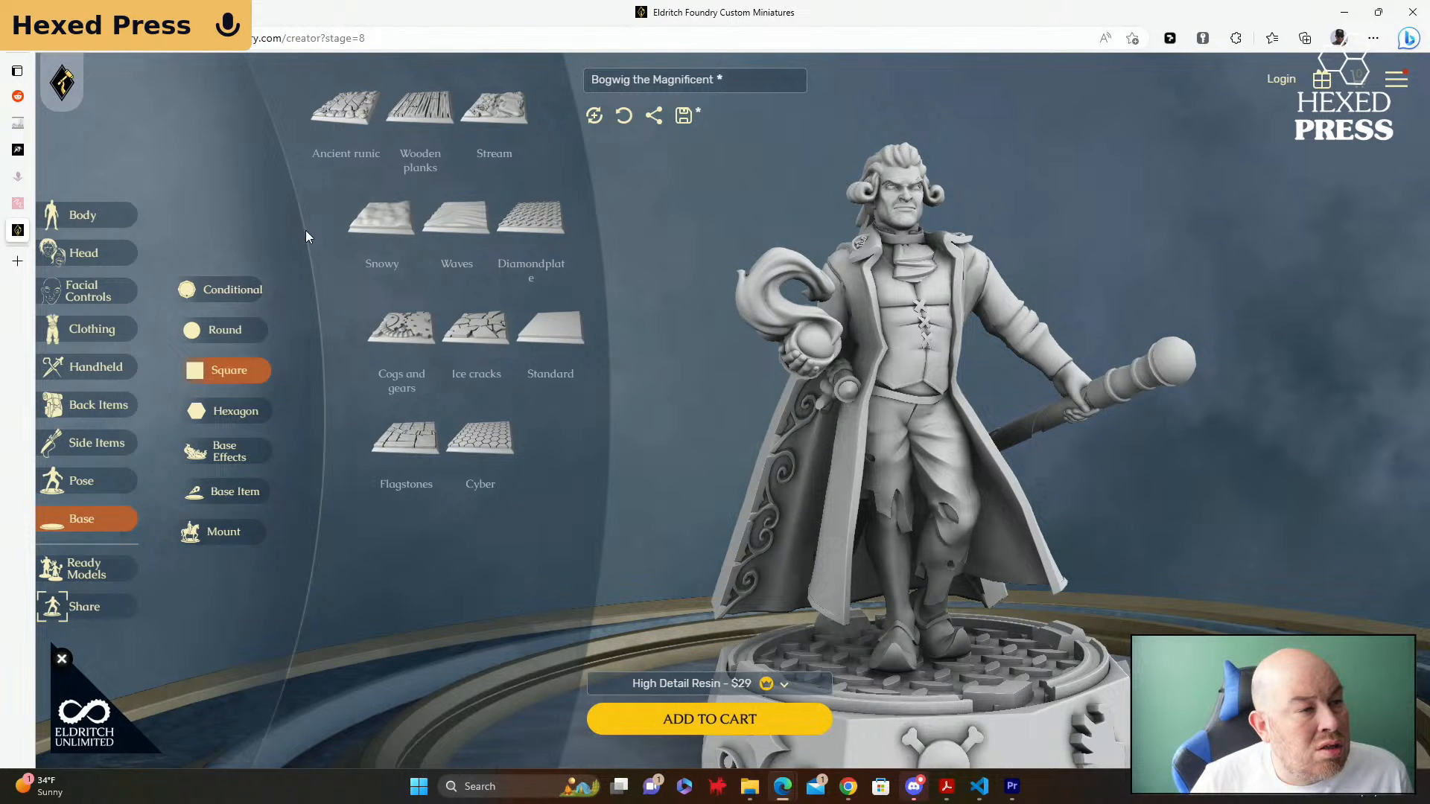
click(349, 113)
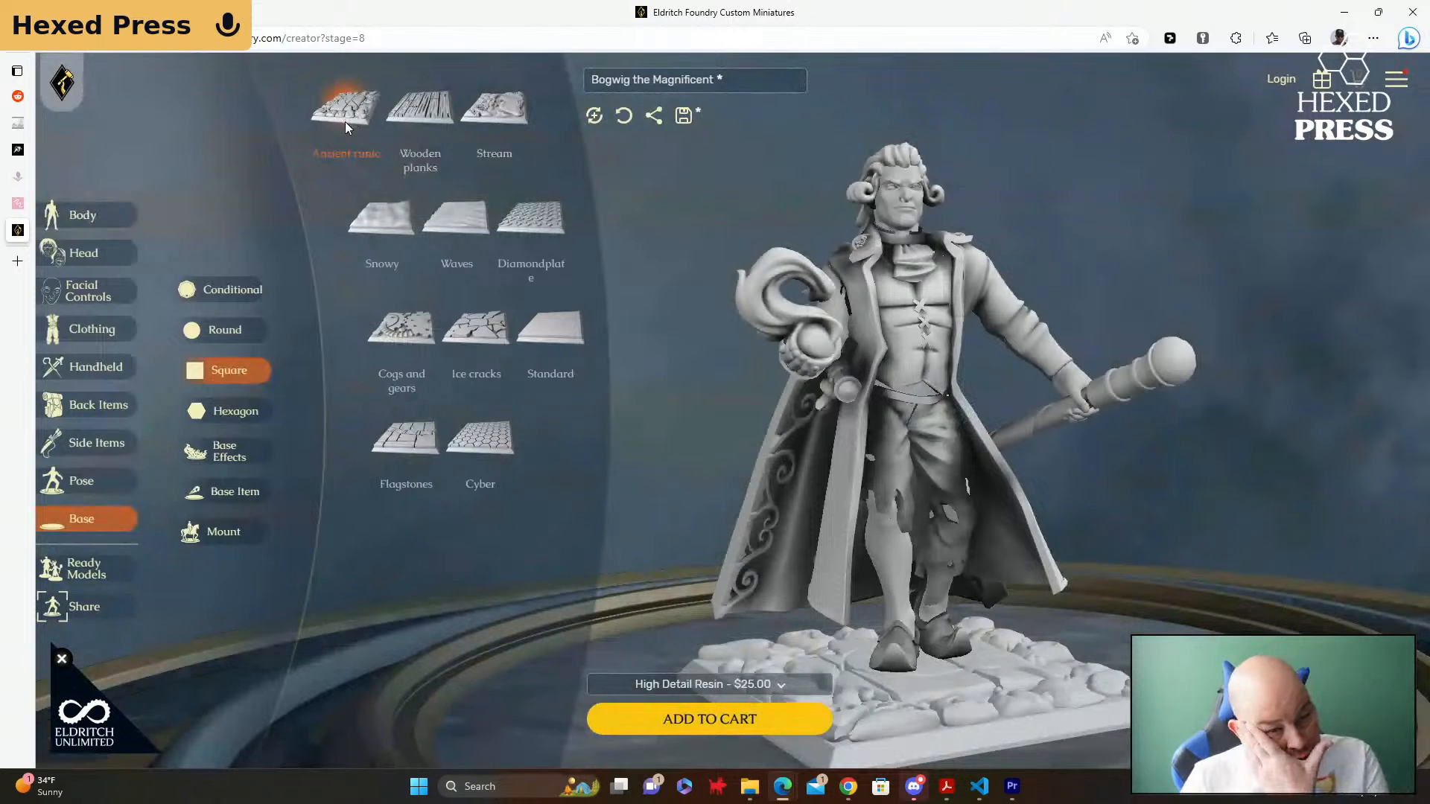
click(399, 435)
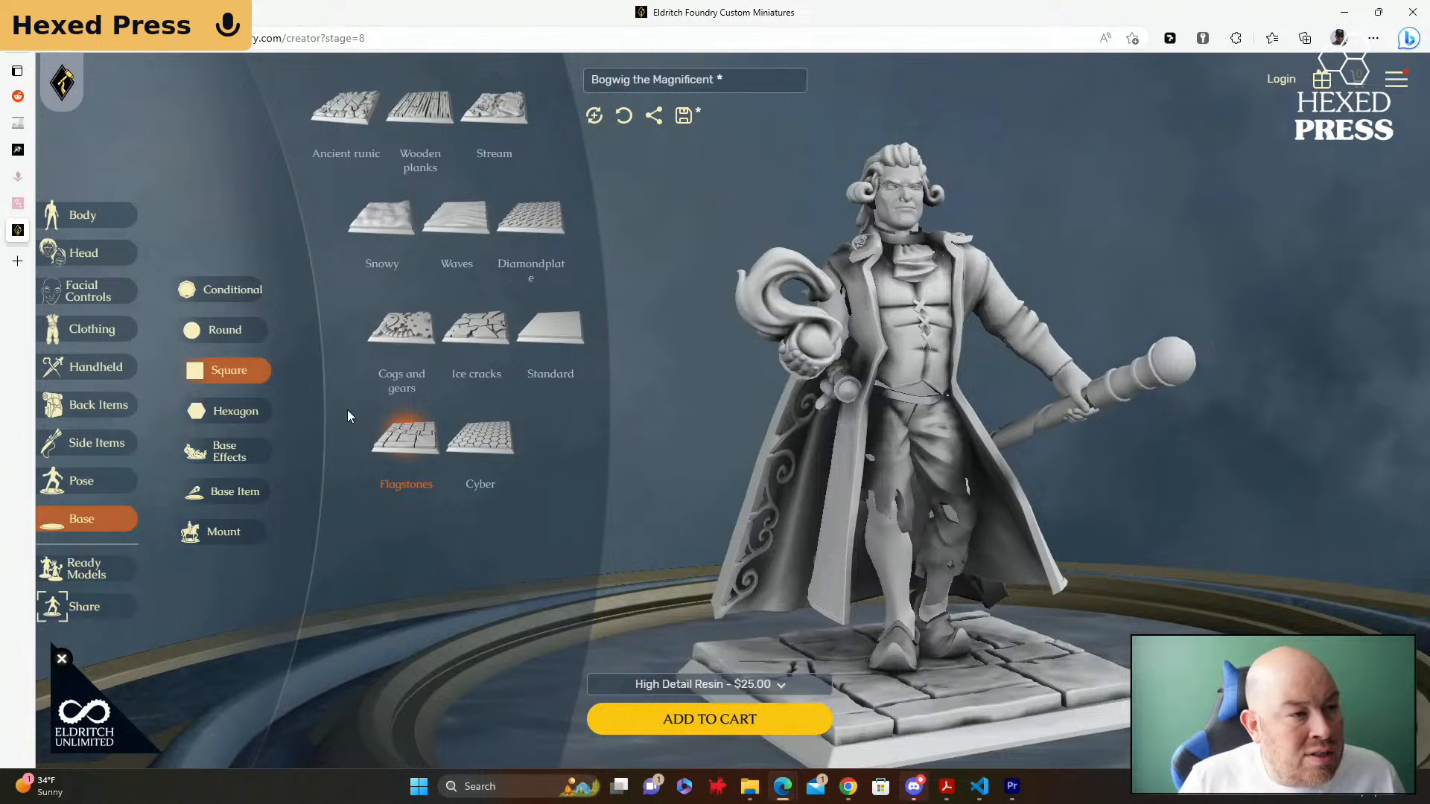
Step: Try the hexagonal Ancient runic base and switch the miniature to the hexagonal Flagstones base
click(250, 425)
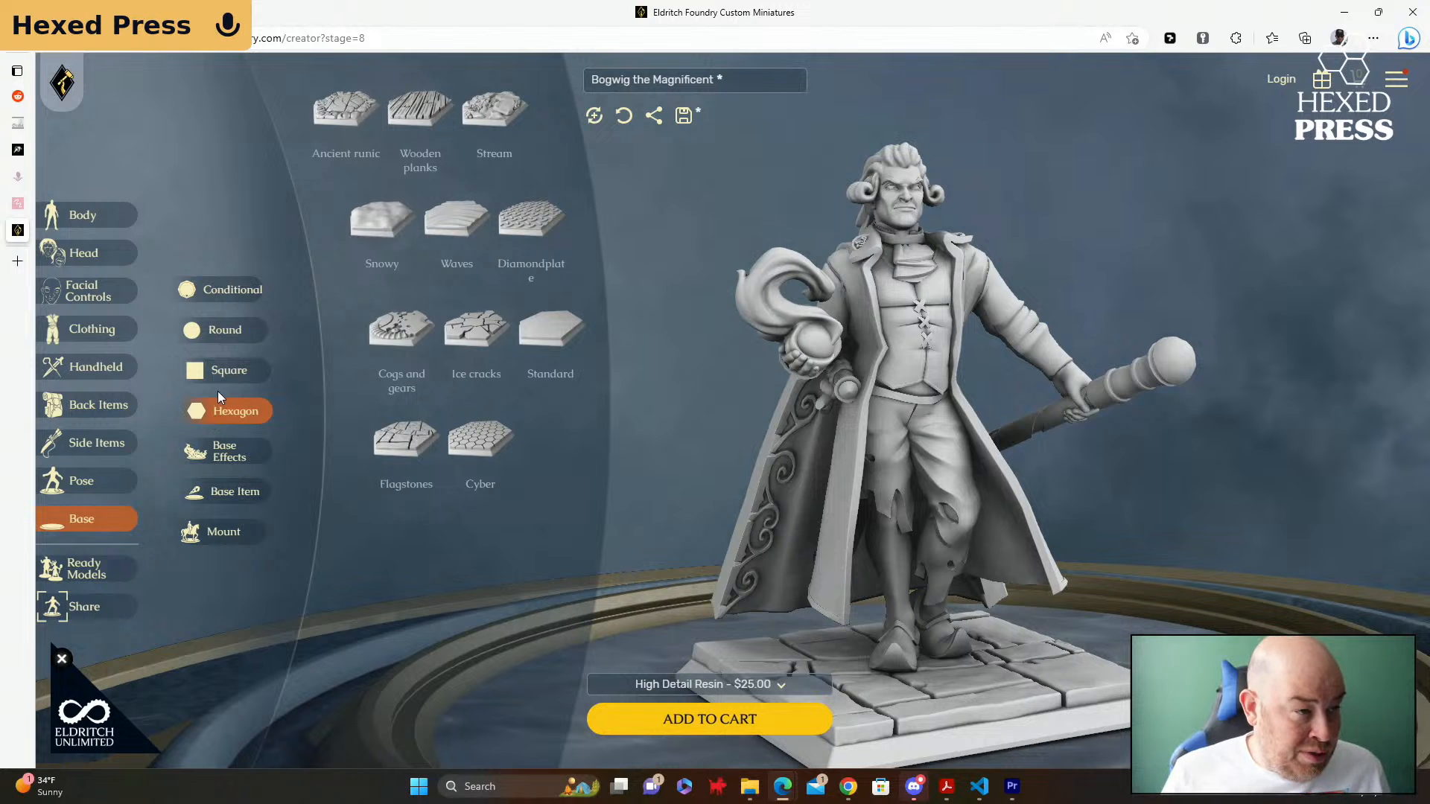
click(332, 121)
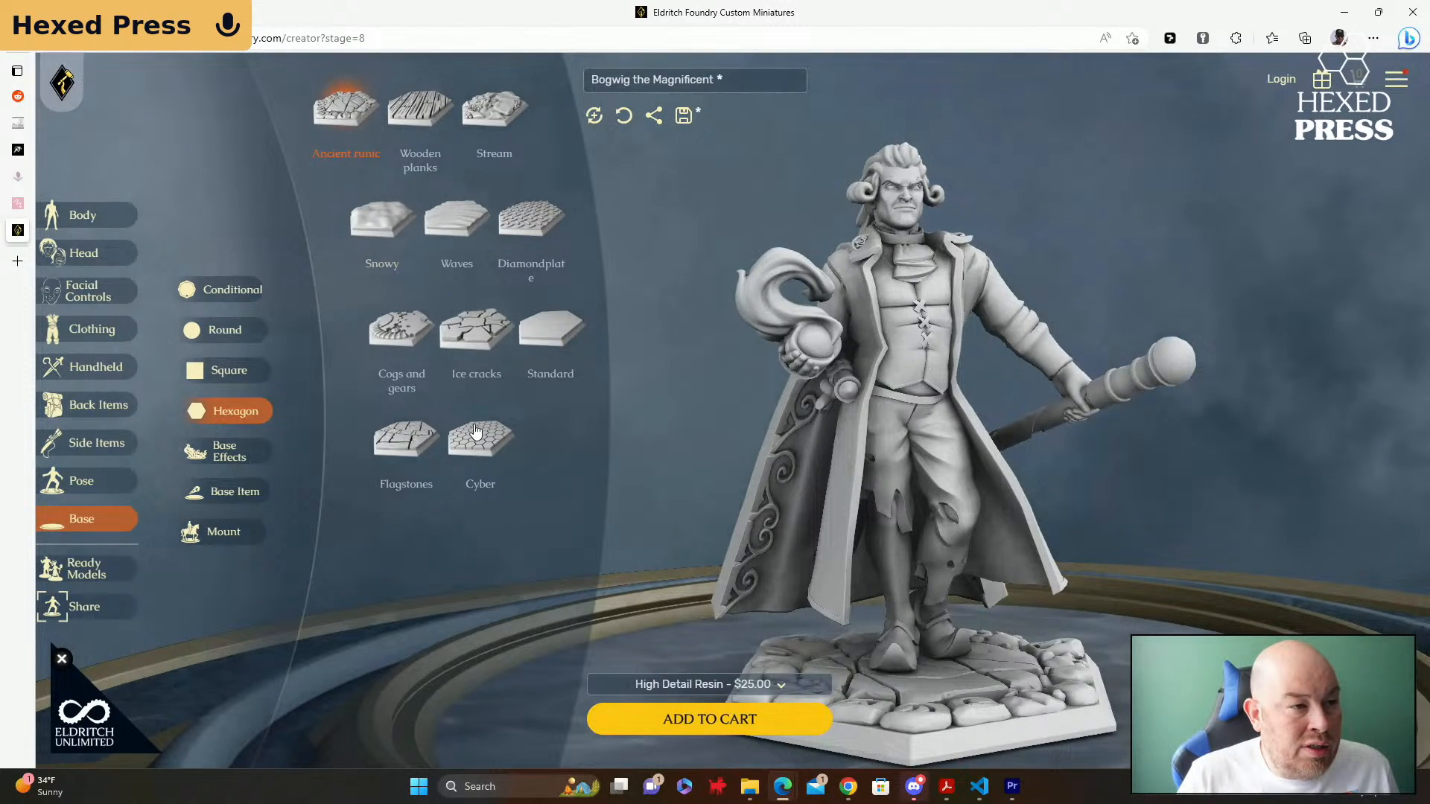
click(396, 442)
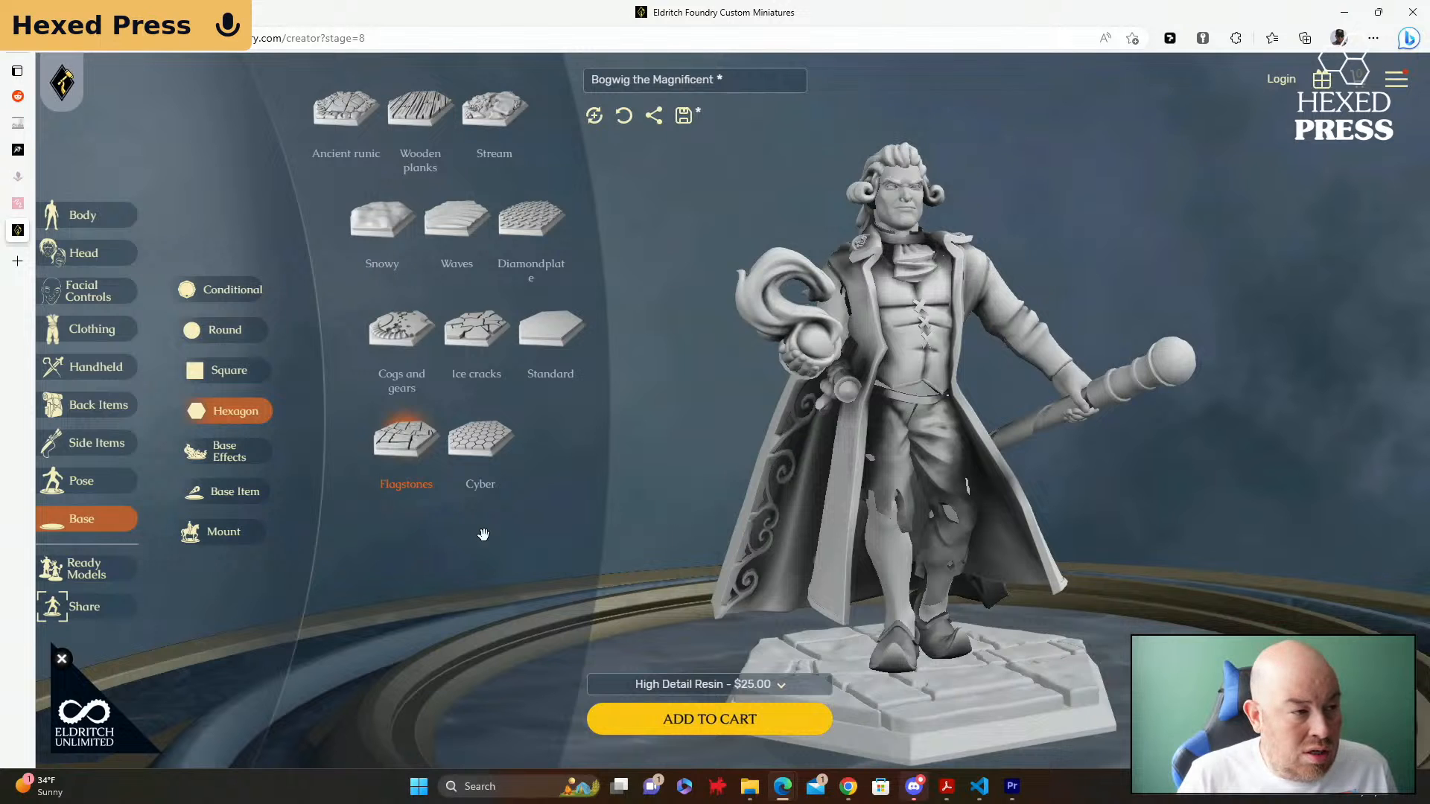
Step: Look over the base effects and add the Book pile base item to the miniature's base
click(232, 463)
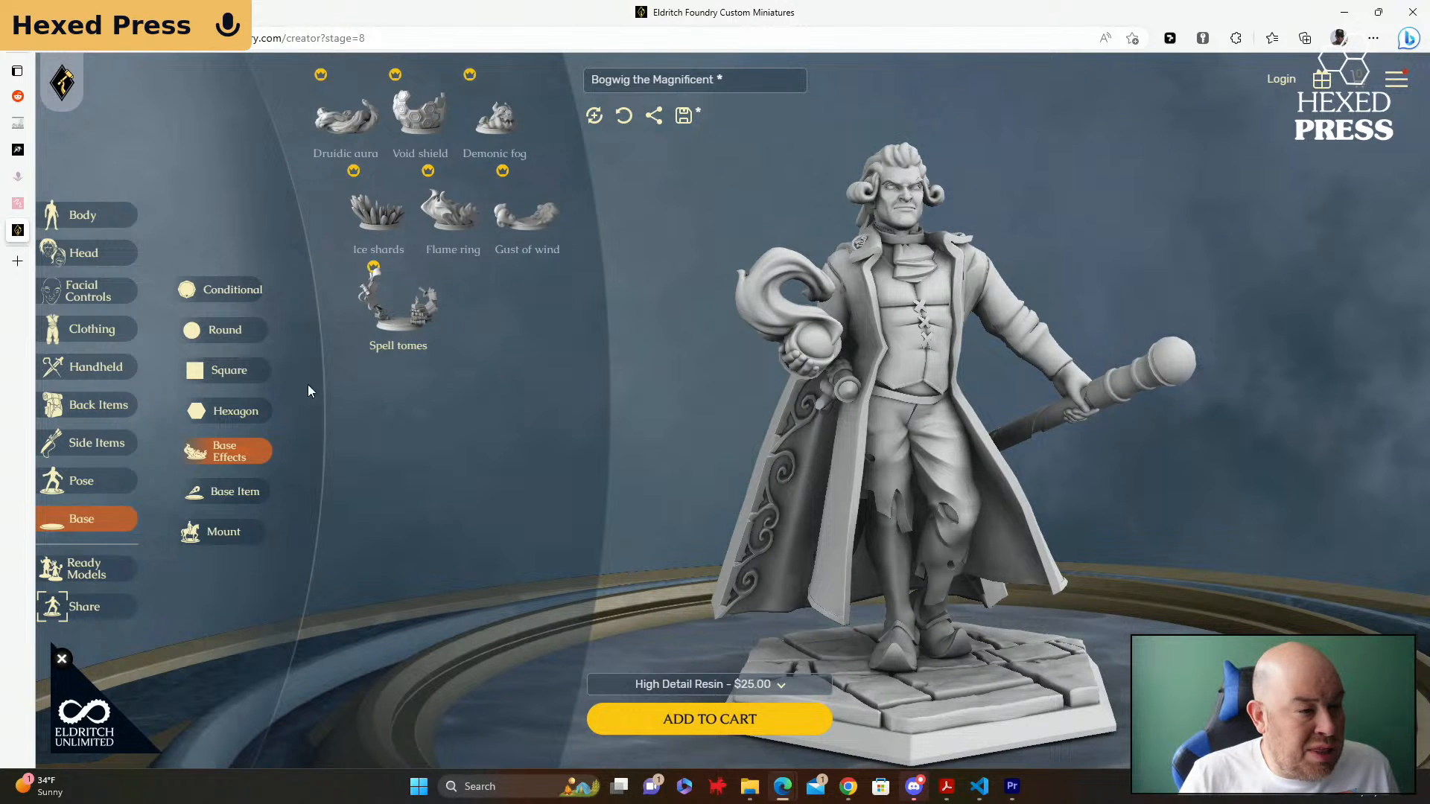
click(234, 493)
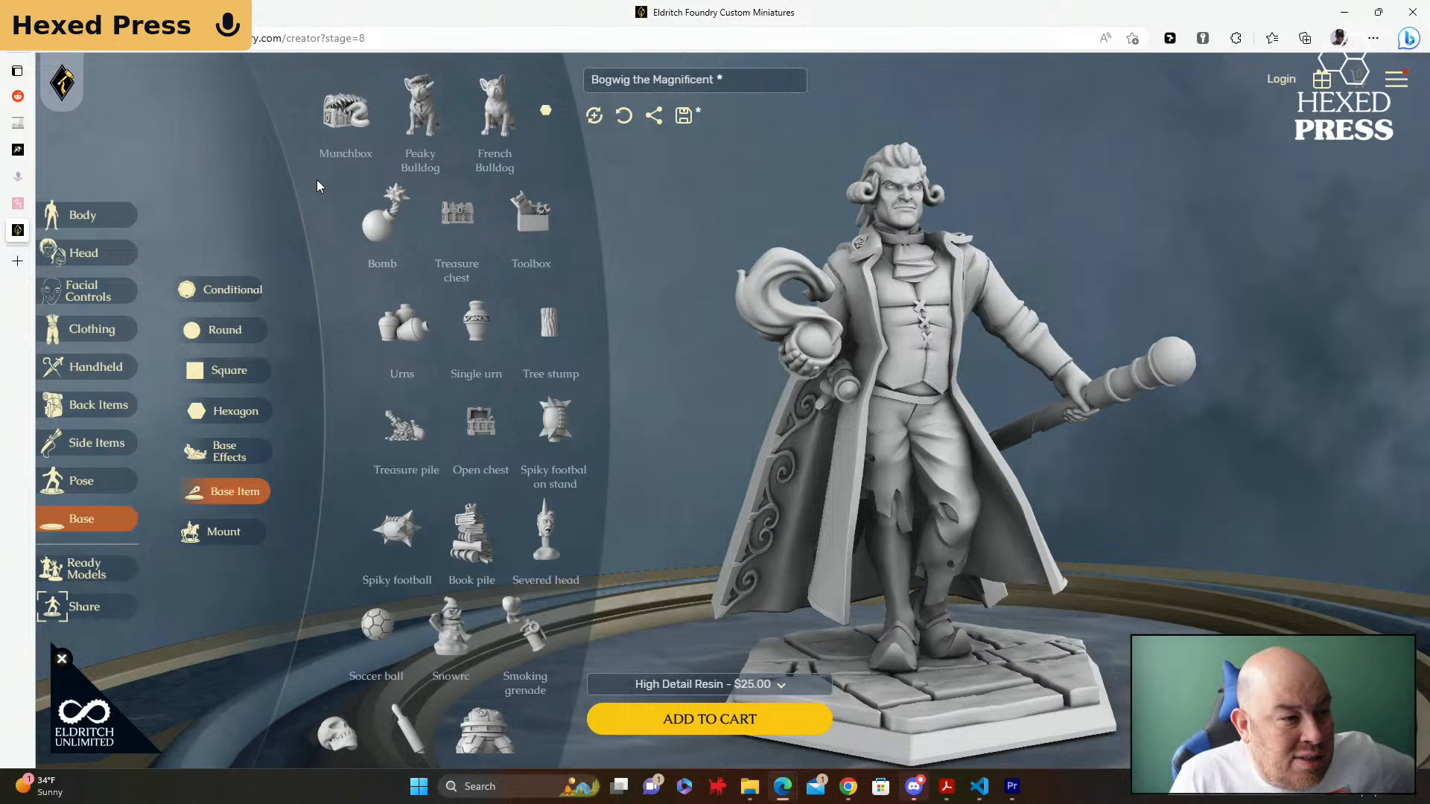
scroll(347, 236, down, 1)
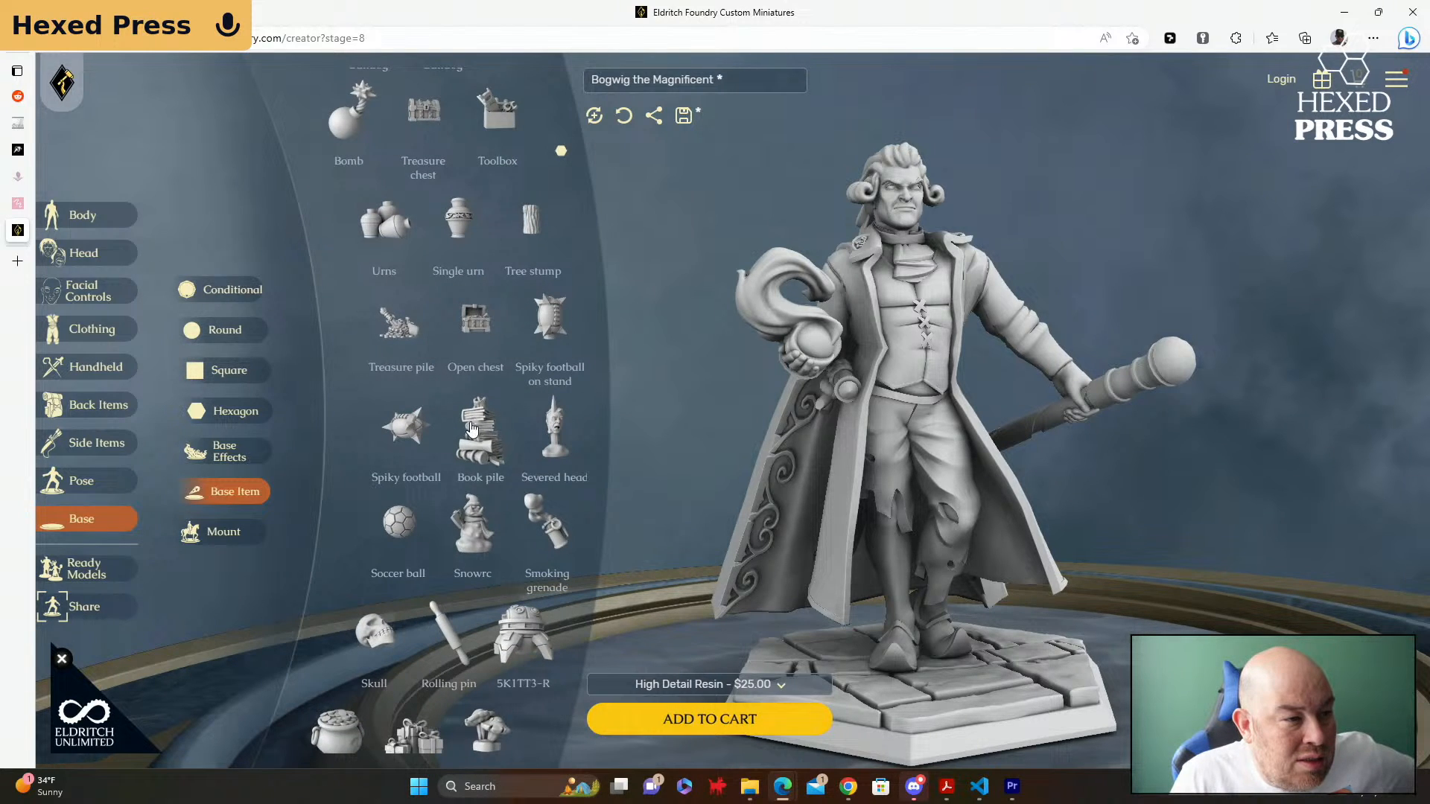
click(471, 451)
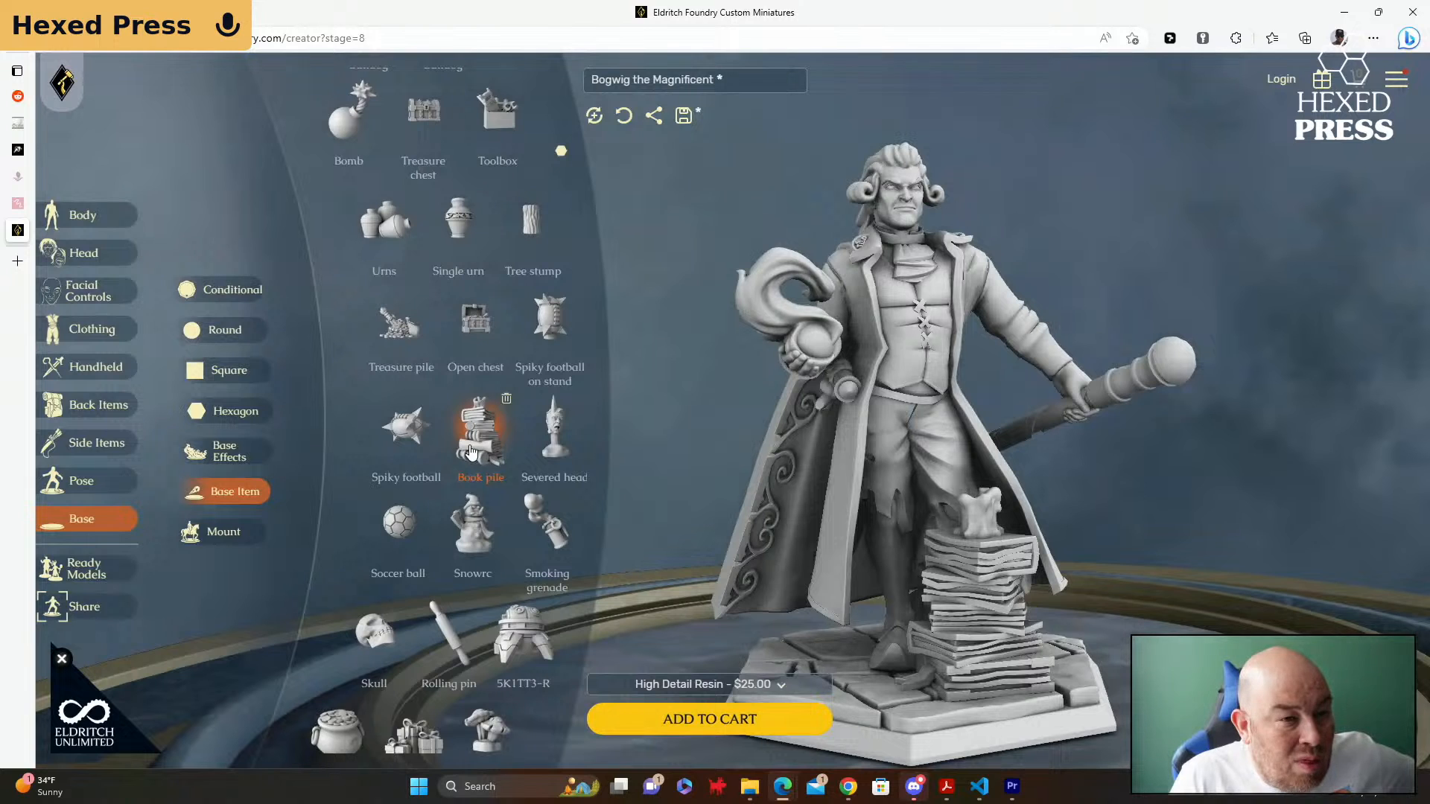
Step: Browse the remaining base items and the available mounts, and view the miniature with its book pile from a different angle
scroll(471, 450, down, 1)
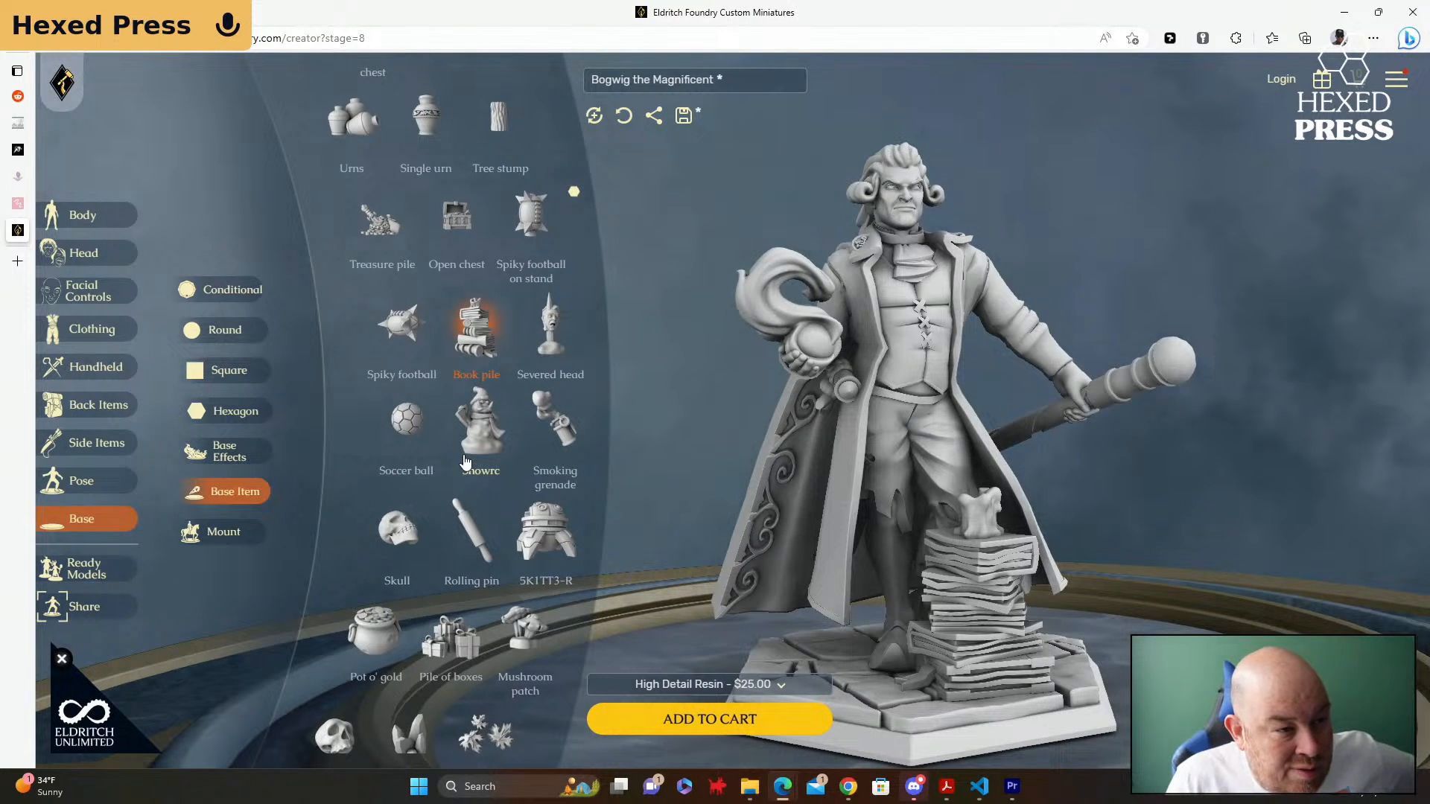
scroll(516, 492, down, 1)
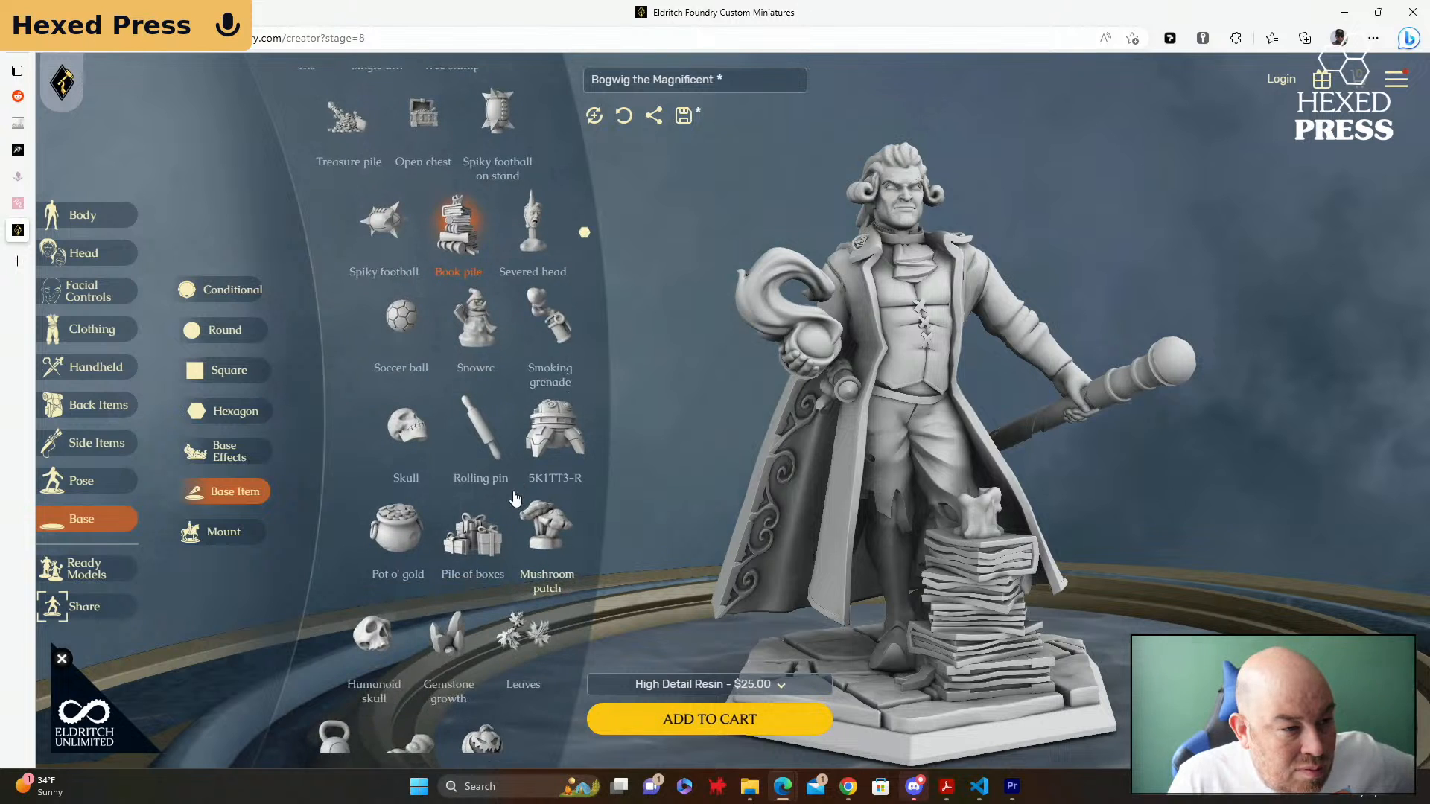
scroll(493, 491, down, 1)
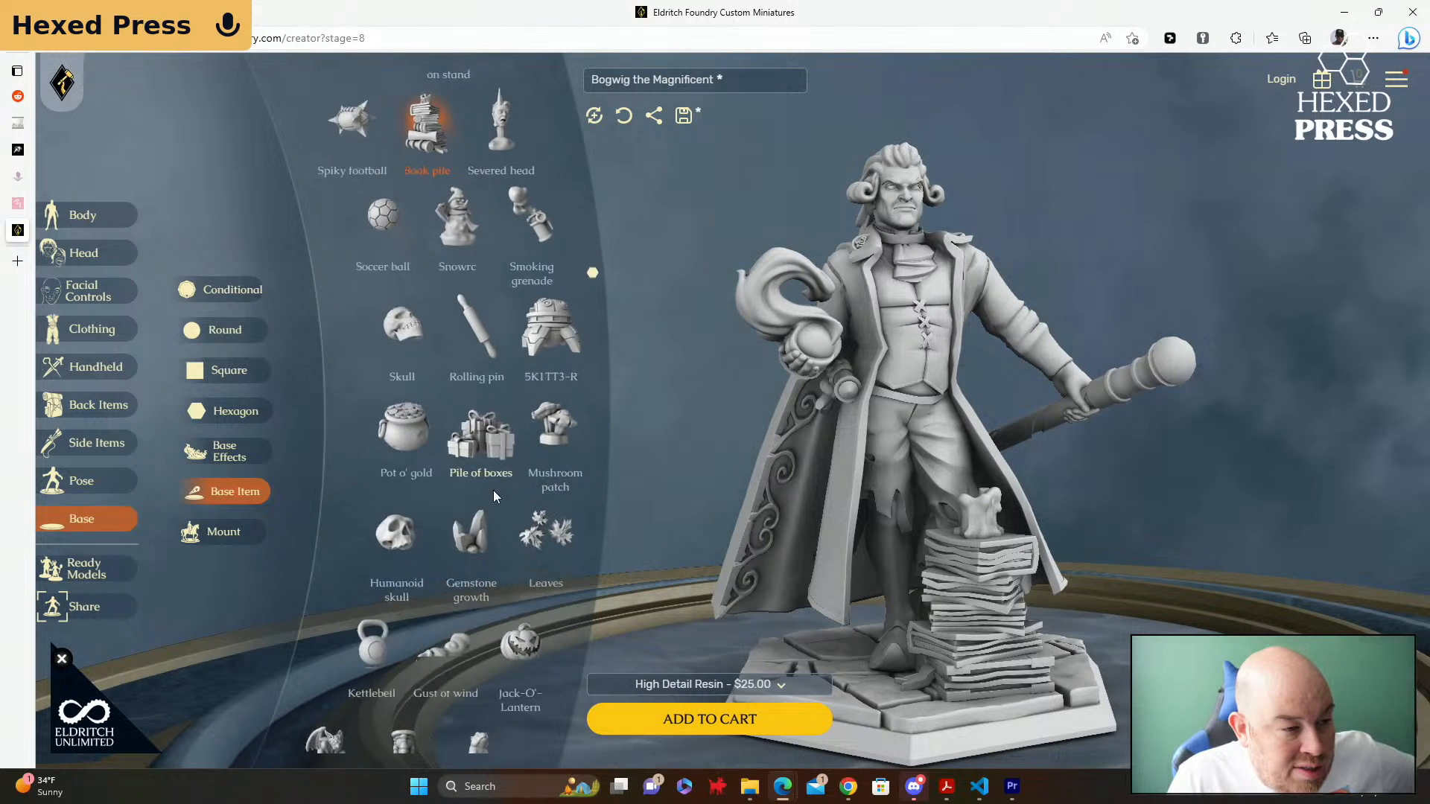
scroll(490, 492, down, 1)
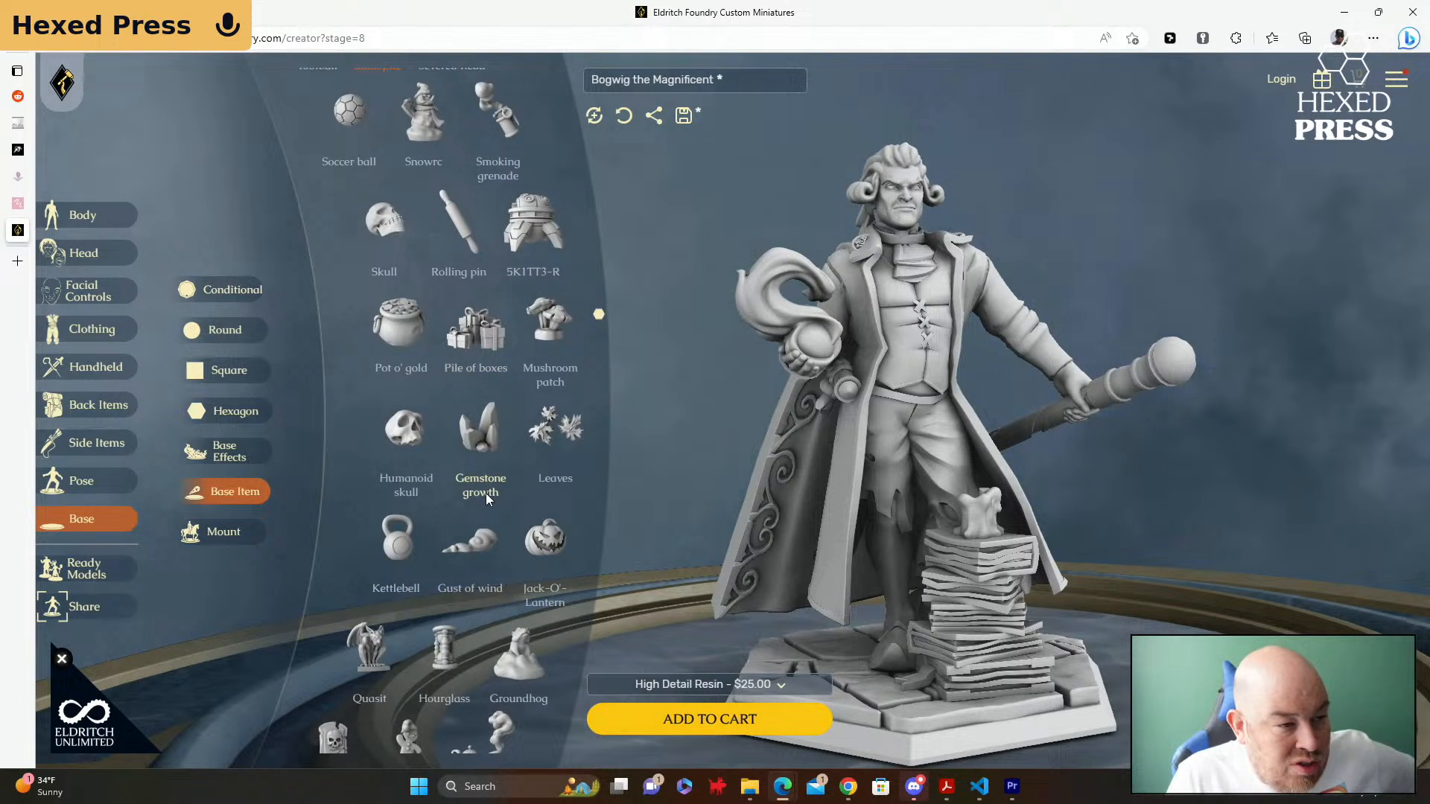
scroll(485, 493, down, 1)
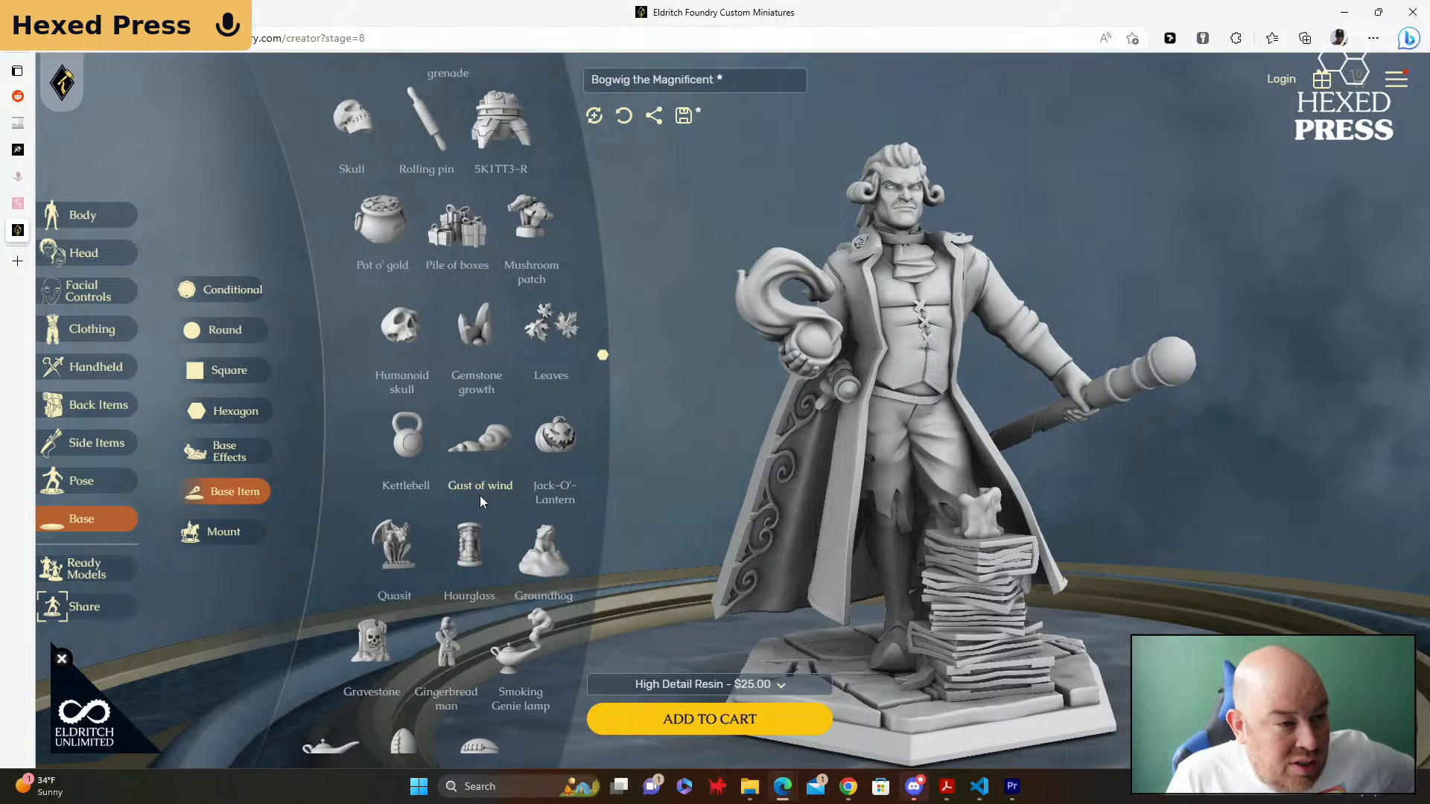
scroll(479, 501, down, 1)
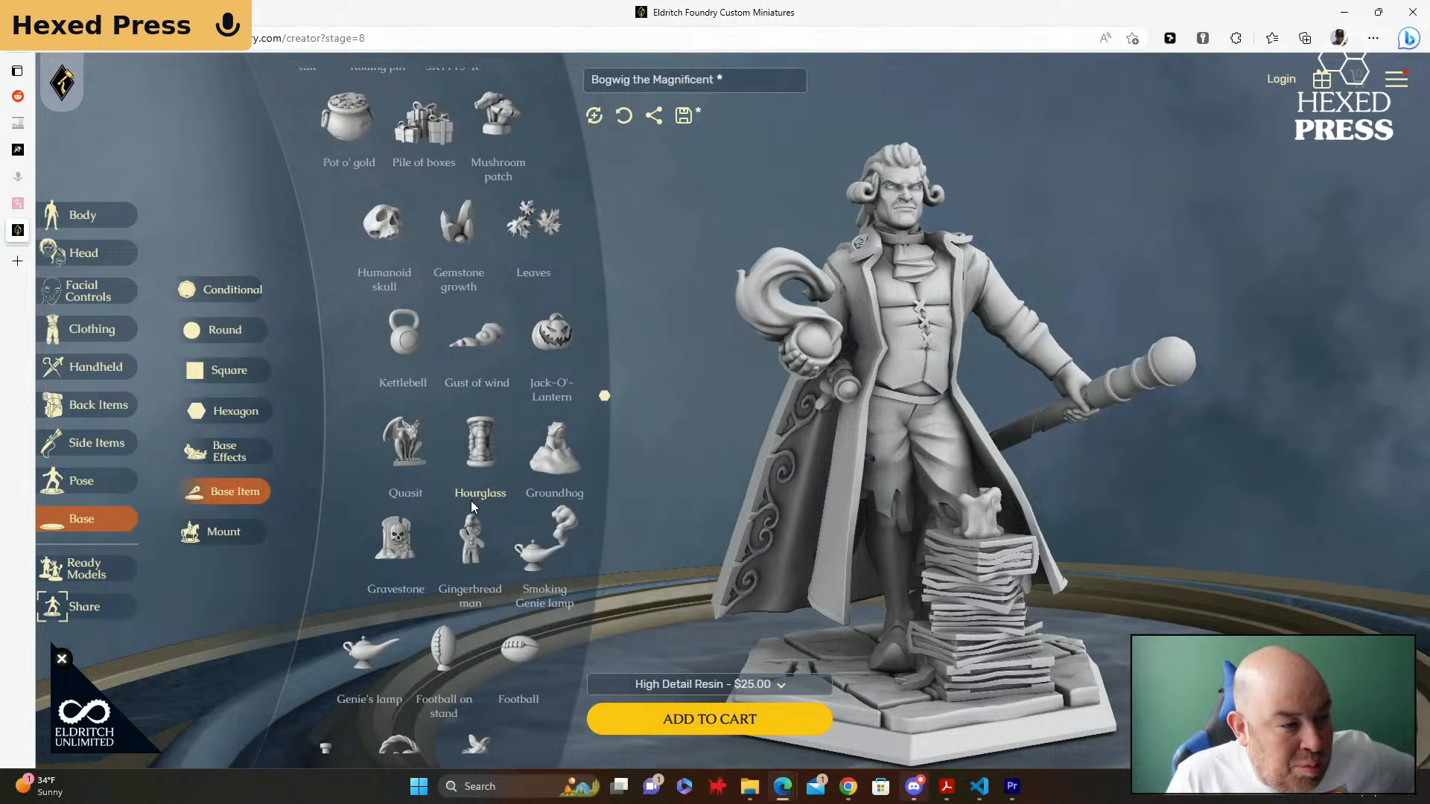
scroll(466, 500, down, 1)
scroll(463, 502, down, 3)
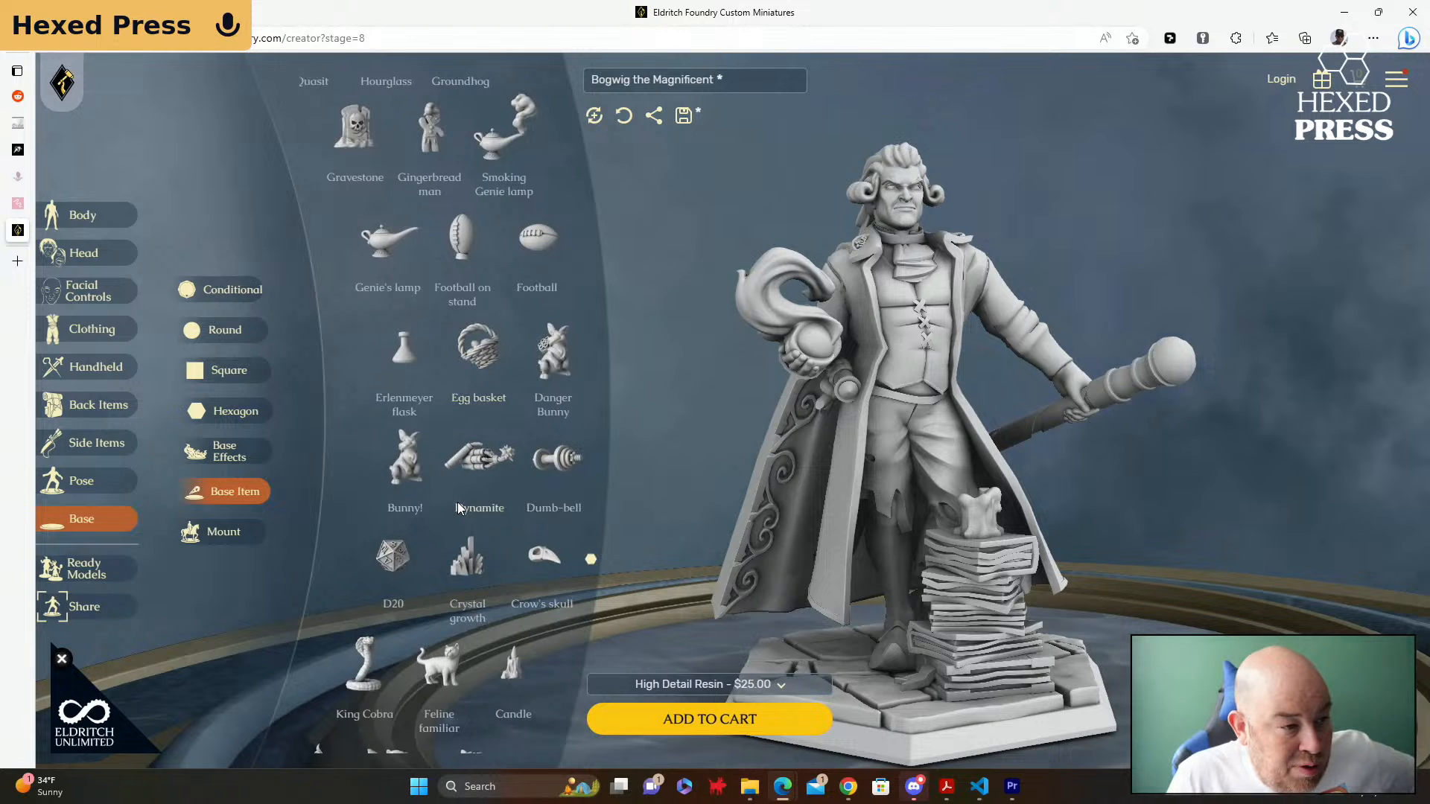
scroll(454, 502, down, 2)
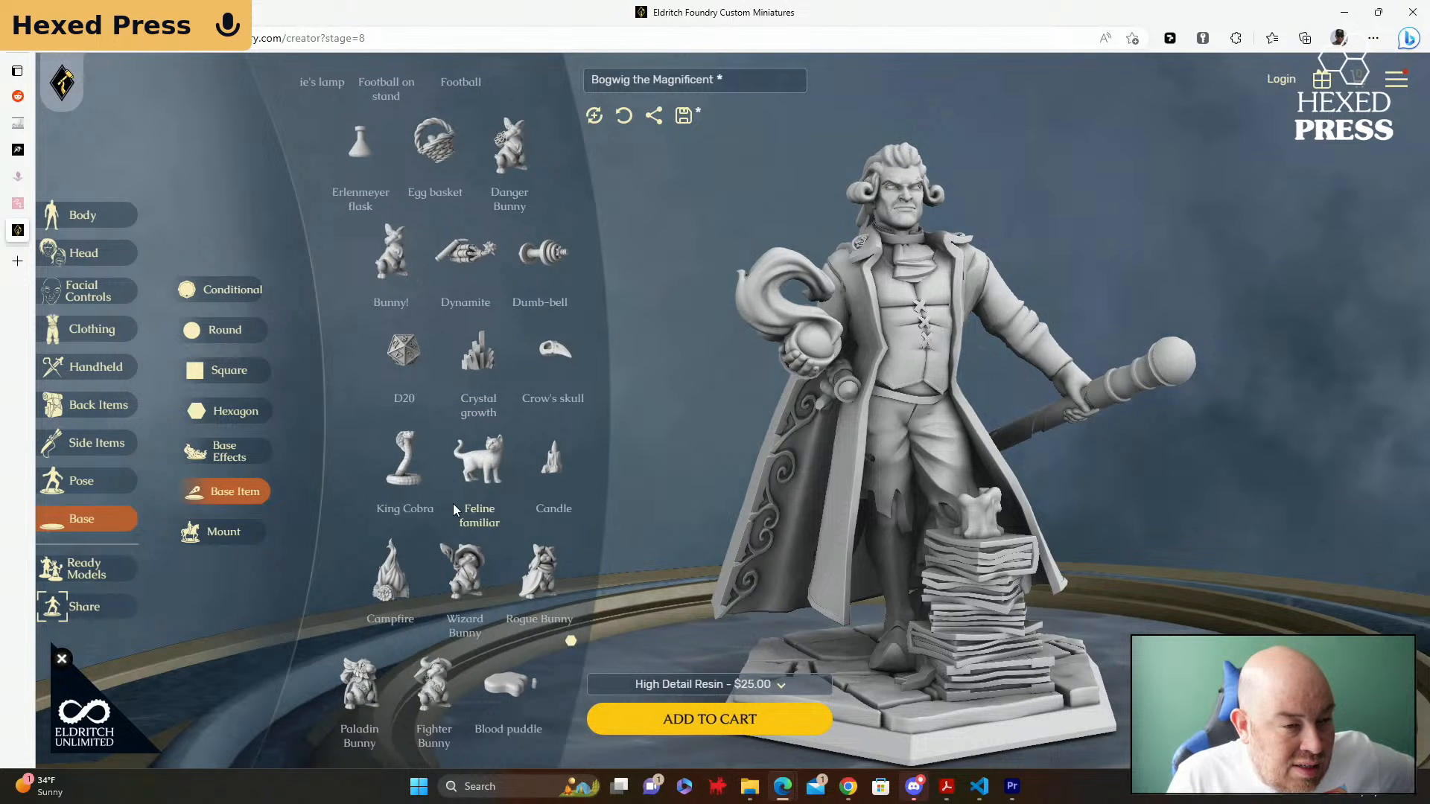
scroll(453, 503, down, 2)
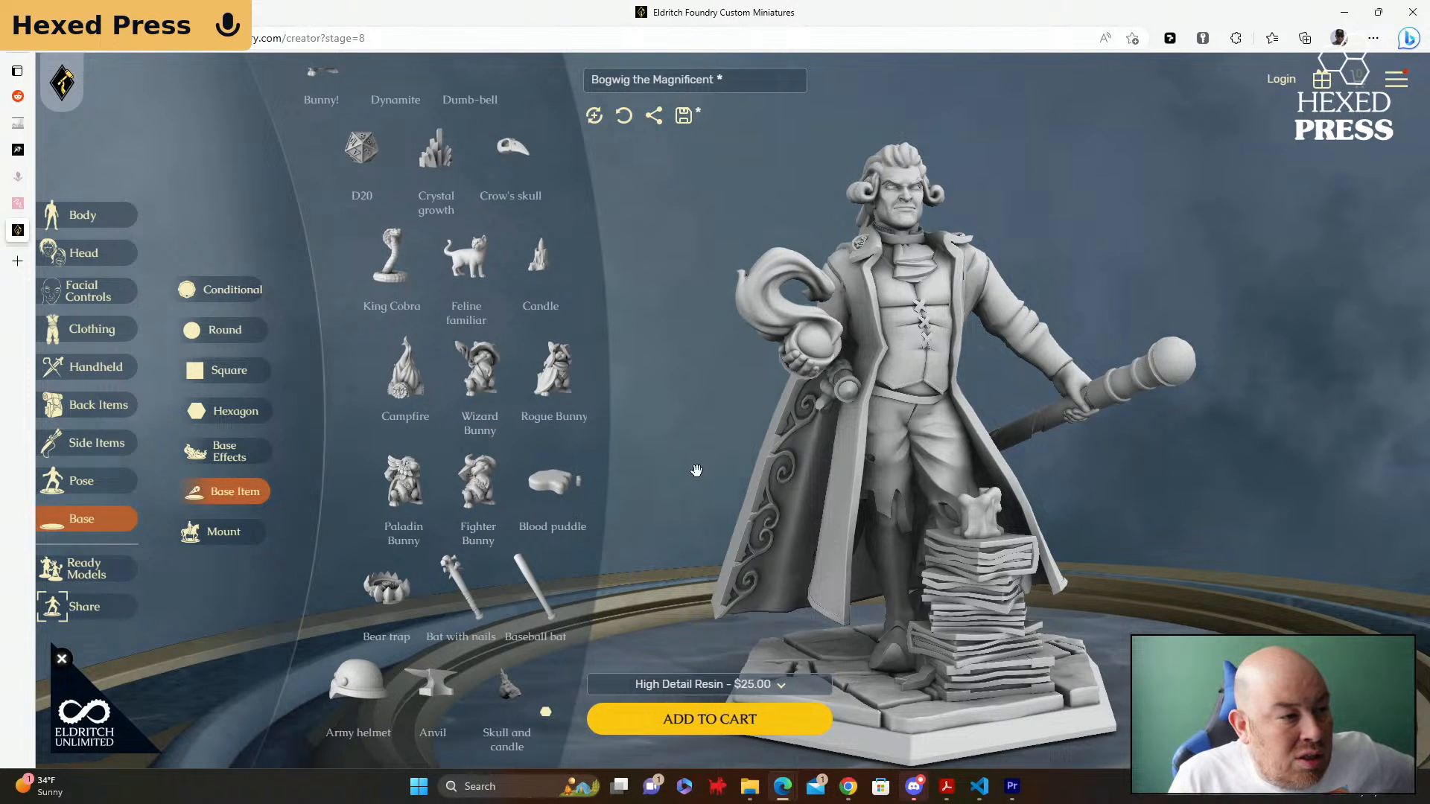
click(218, 532)
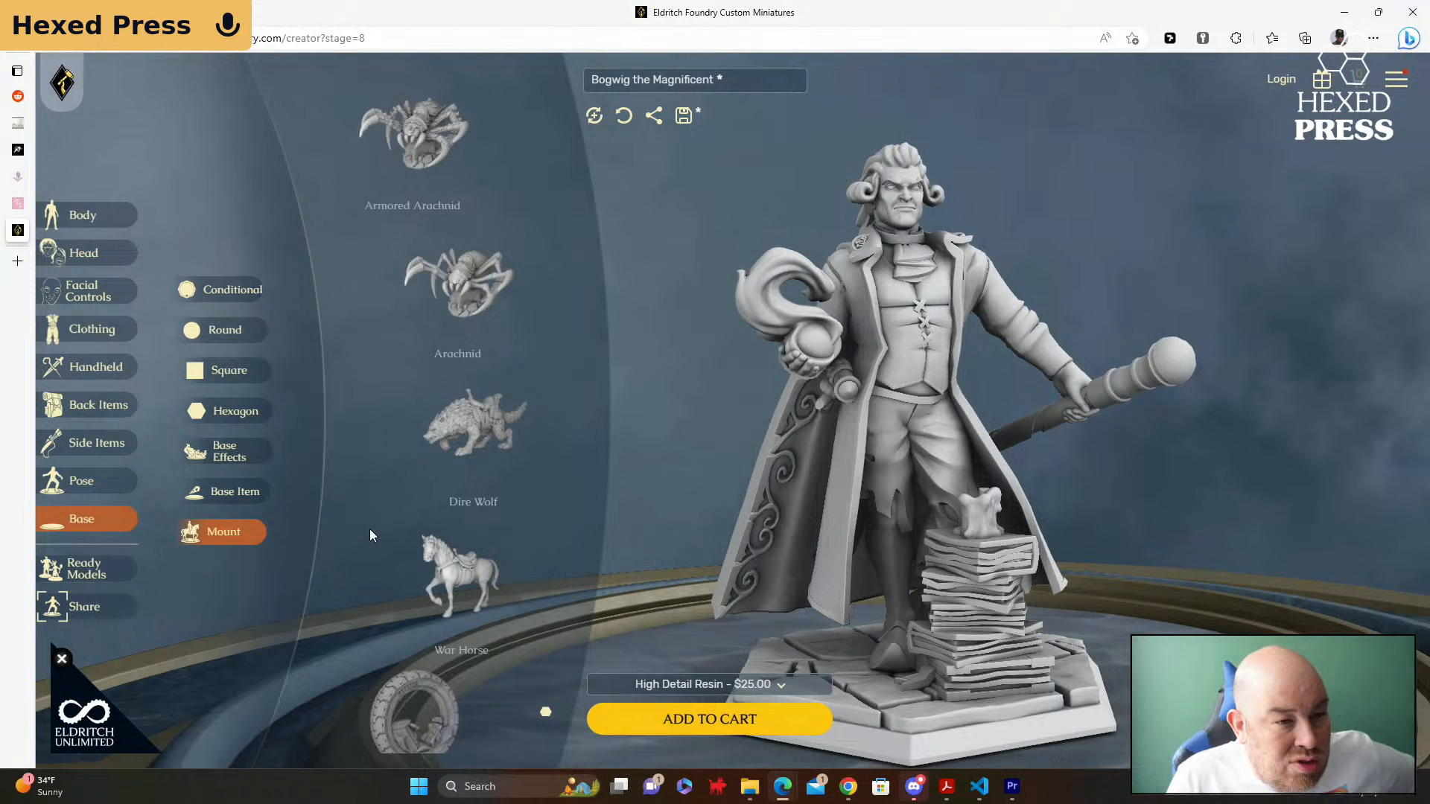
drag(719, 408, 514, 400)
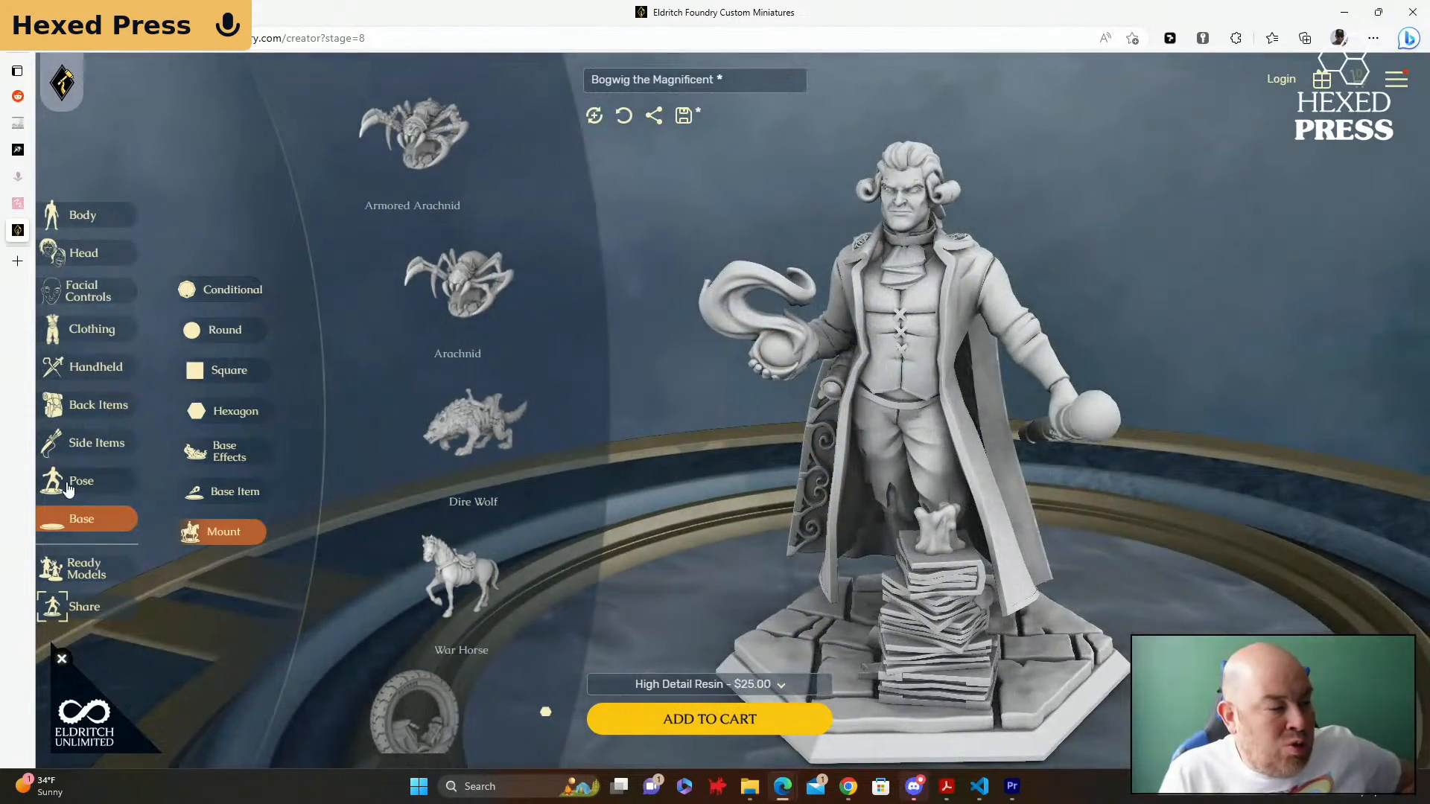
Step: Increase the sixth adjustment of the left arm's fourth joint slightly, and try changing the seventh and fifth, resetting both
click(117, 482)
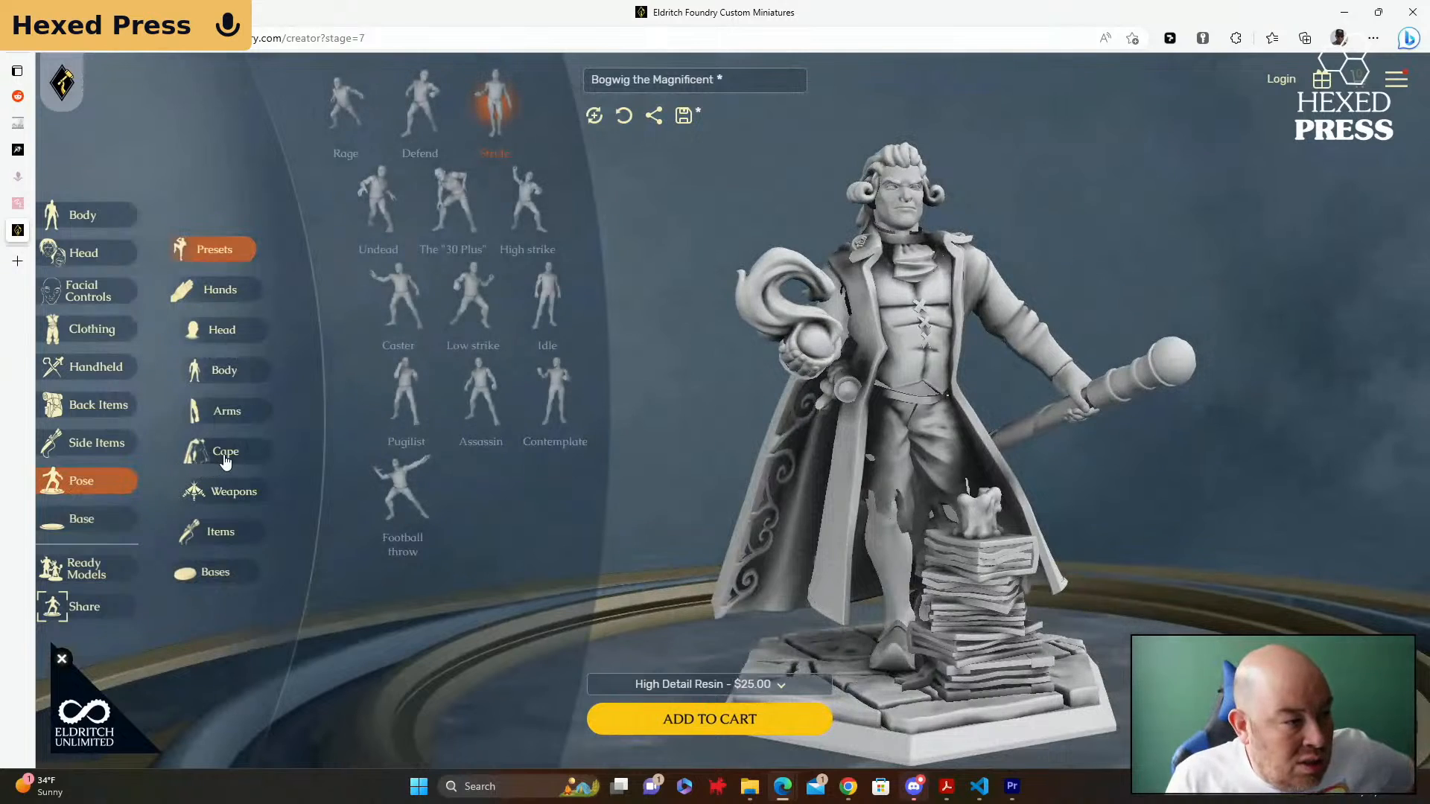
click(225, 455)
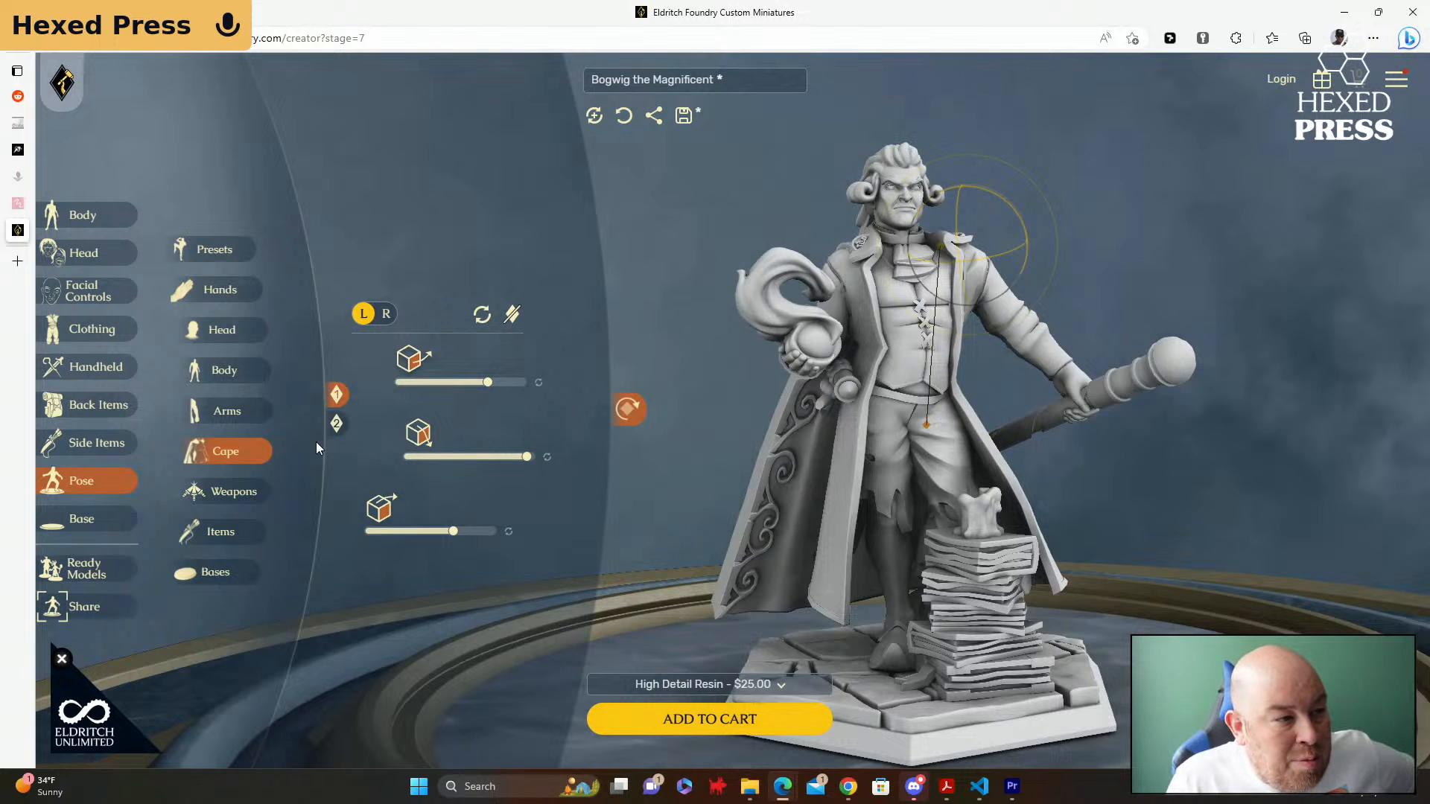
click(224, 415)
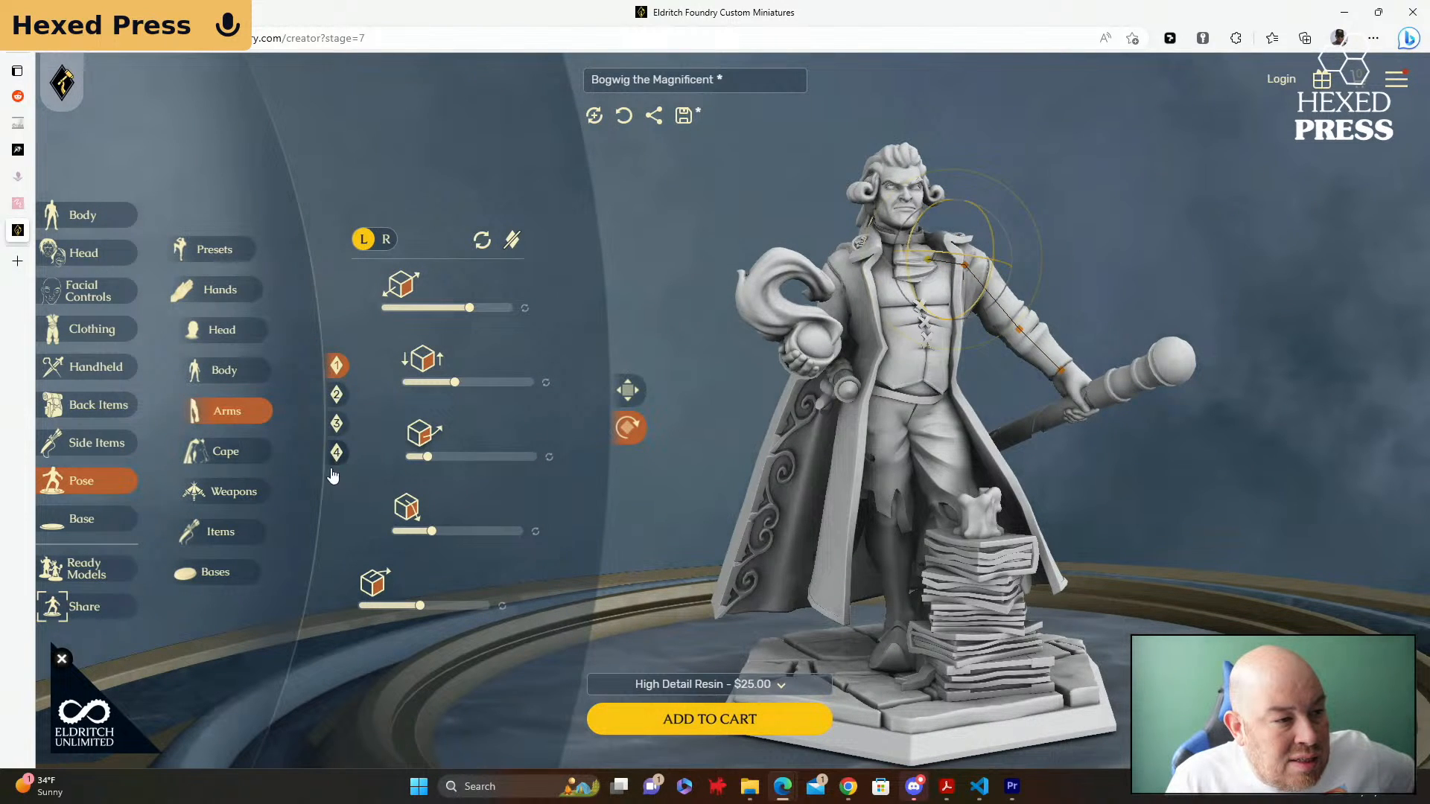
click(337, 452)
drag(456, 607, 484, 608)
drag(412, 681, 452, 681)
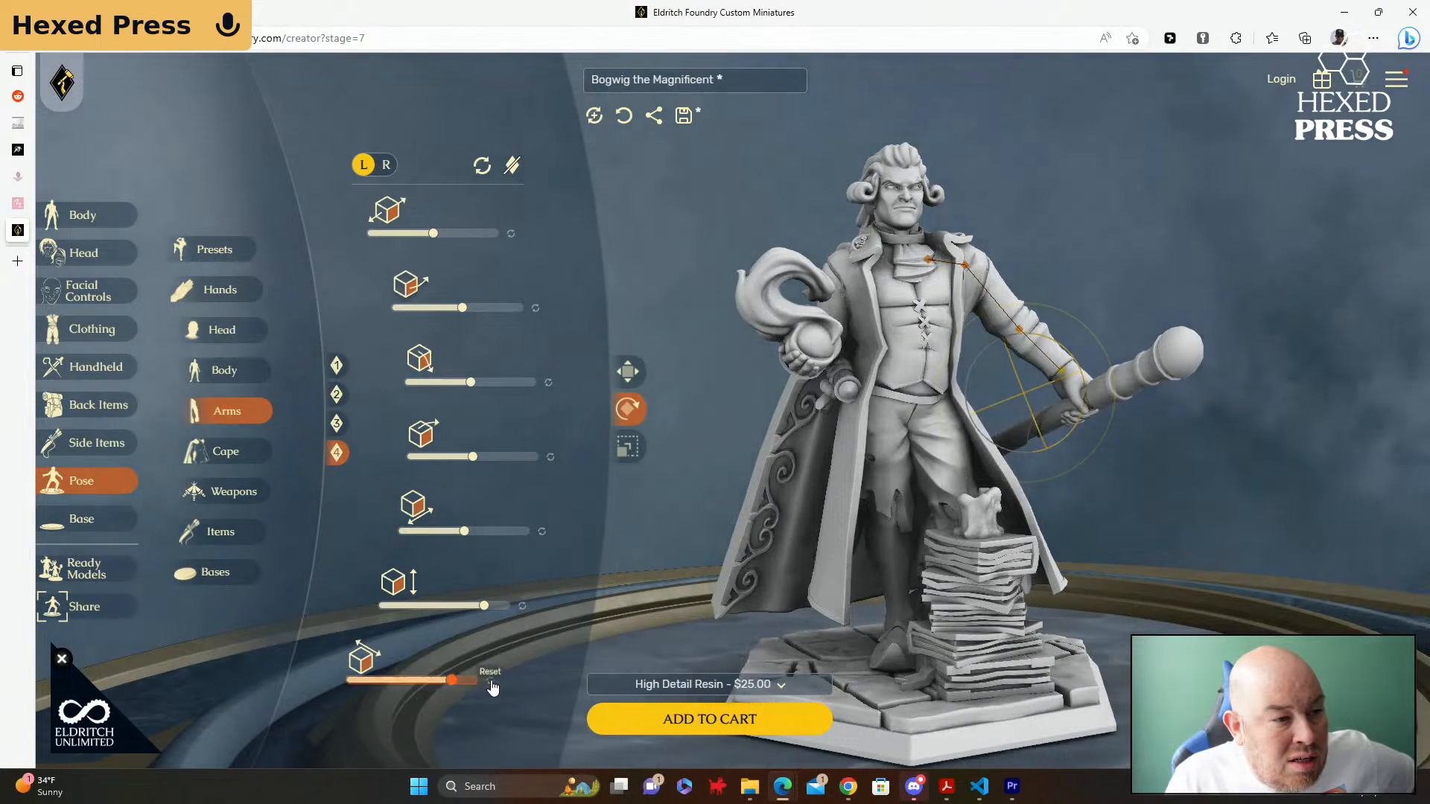
click(492, 687)
drag(464, 531, 417, 533)
click(542, 531)
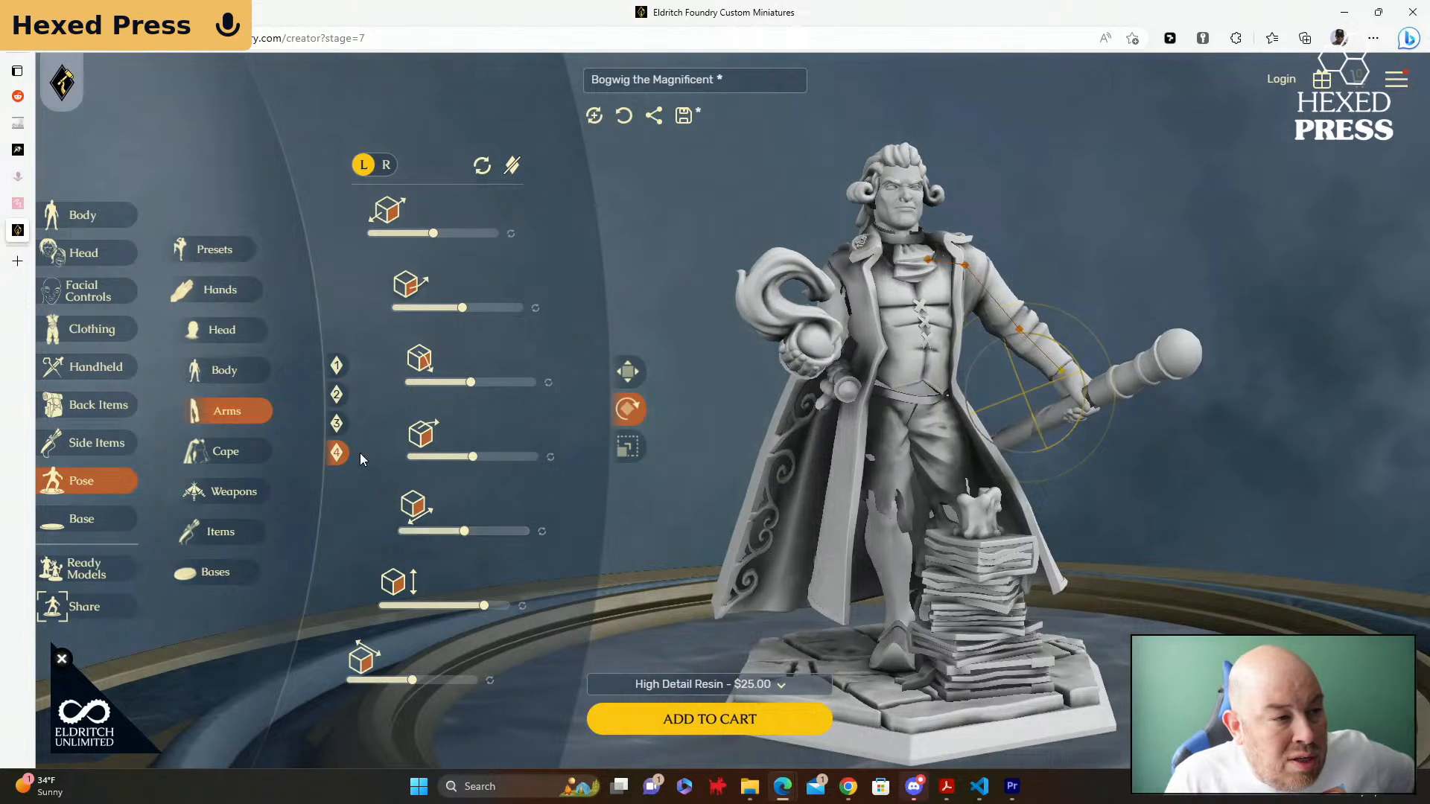
Step: Try raising the last adjustment of the left arm's third joint to its maximum, reset it, and open the second joint's controls
click(337, 423)
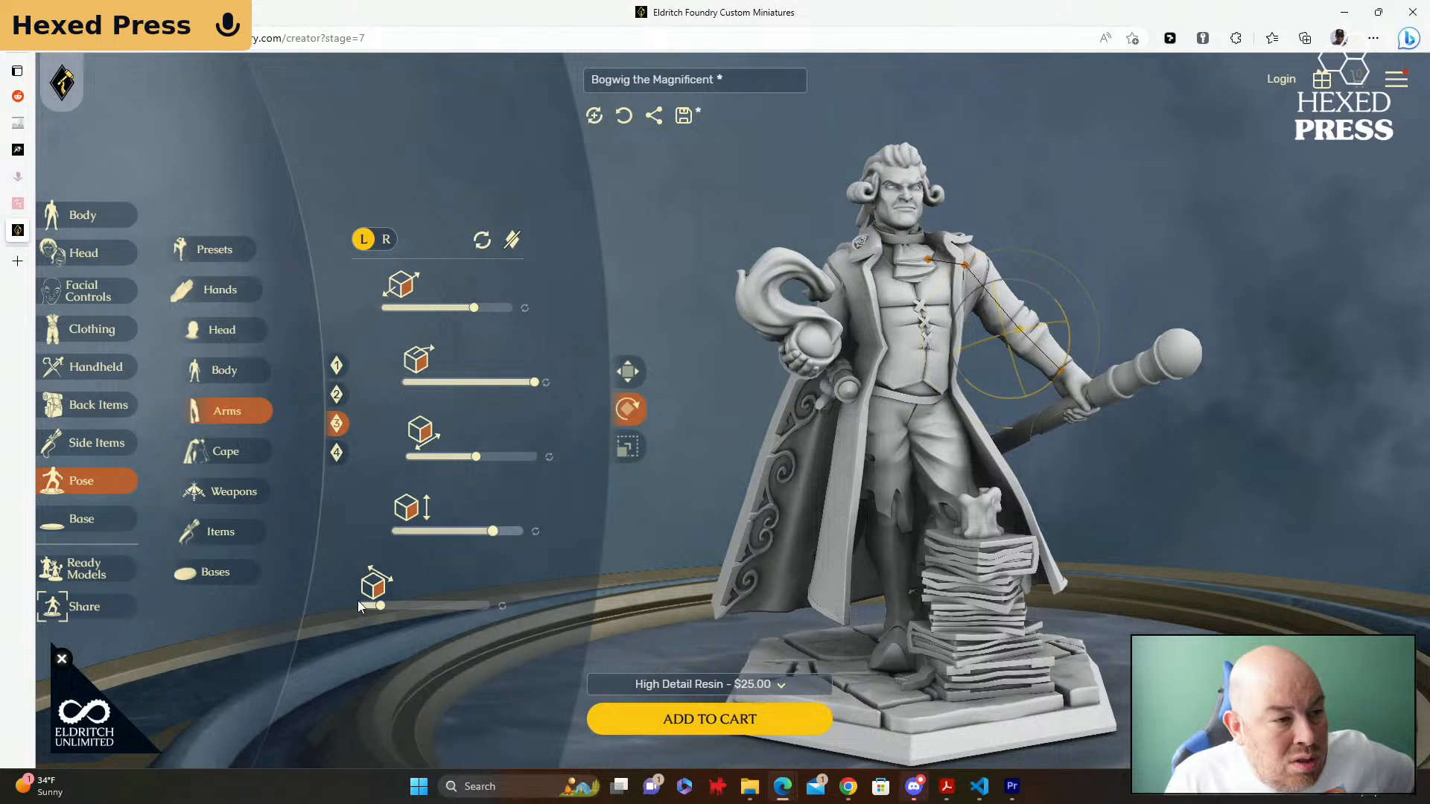
drag(381, 605, 530, 610)
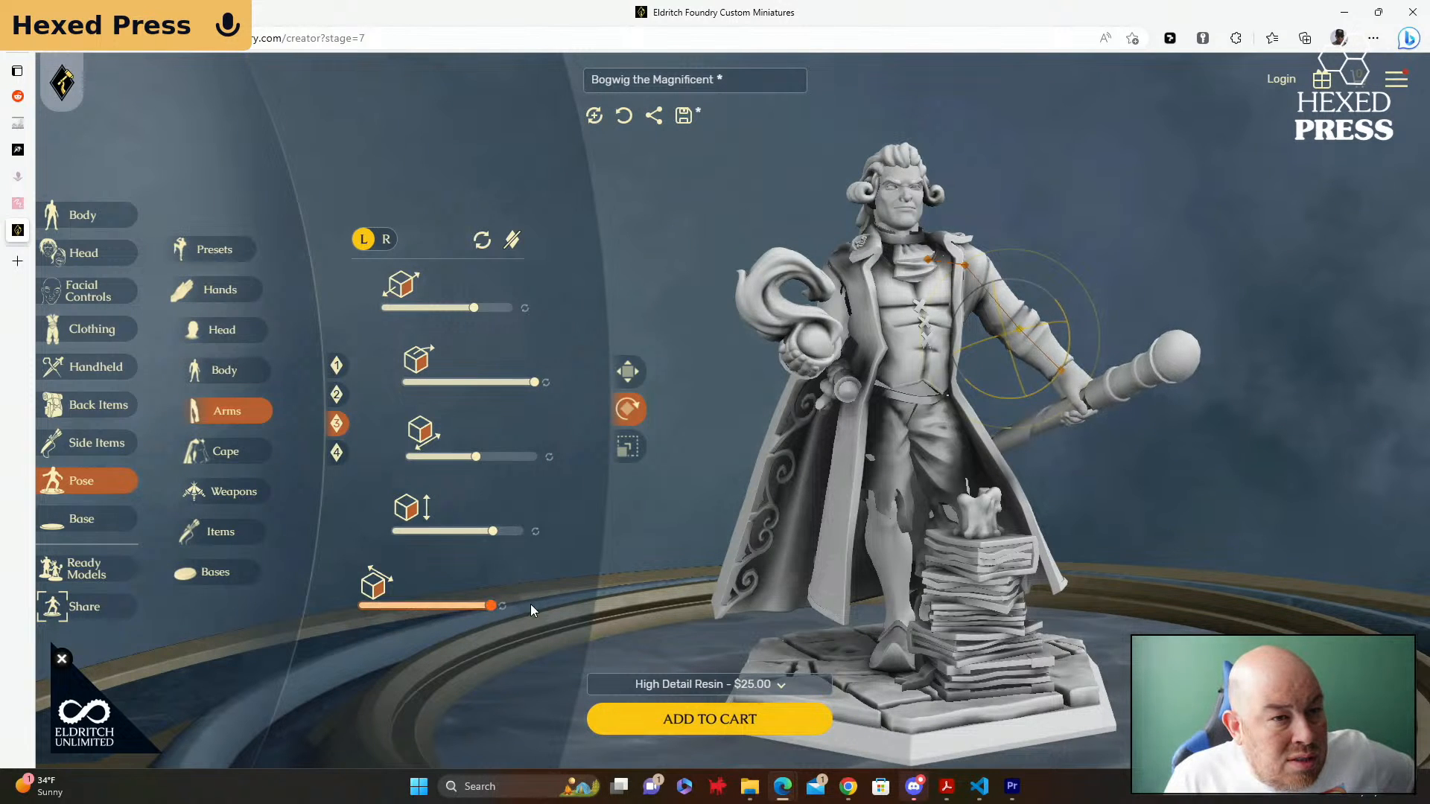
click(503, 606)
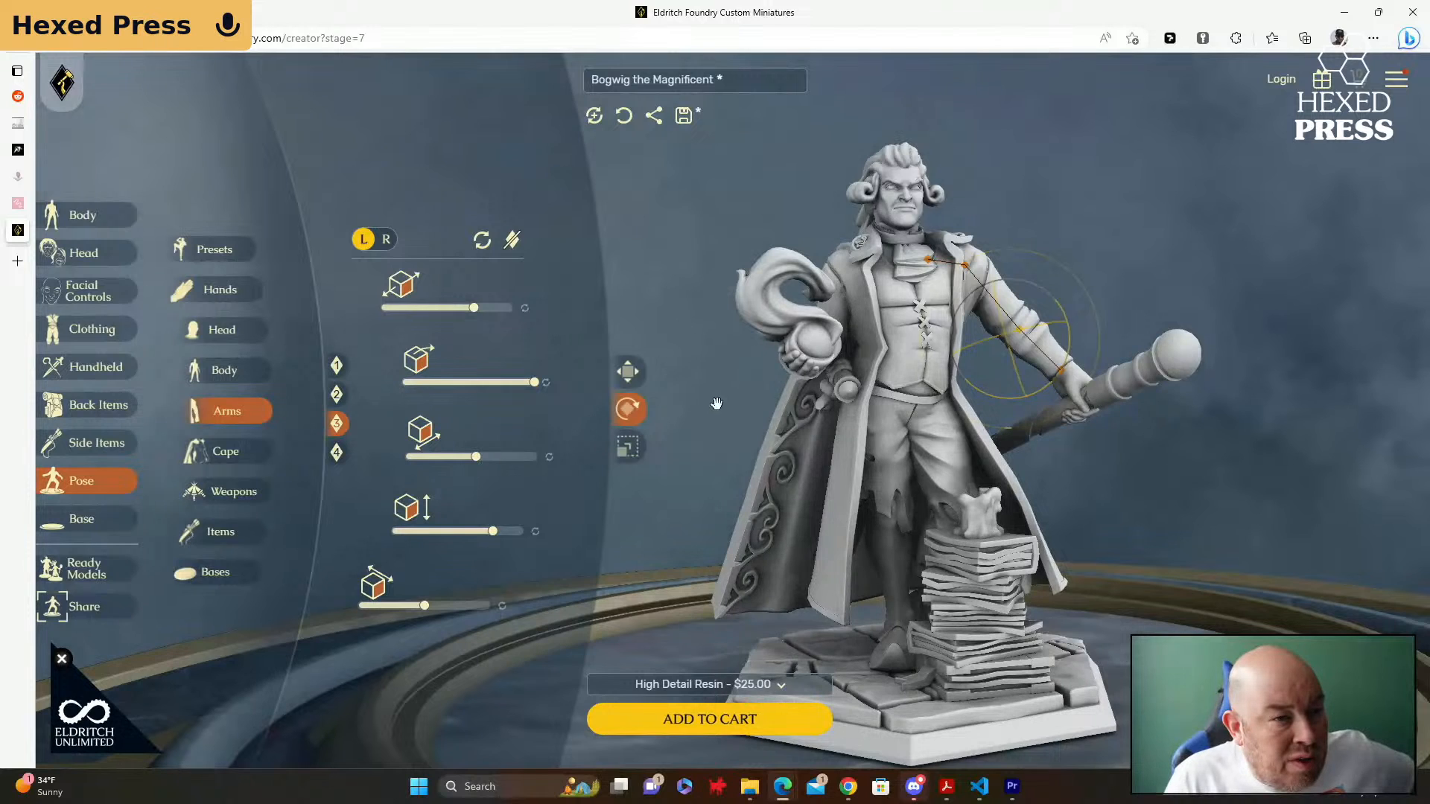
click(337, 396)
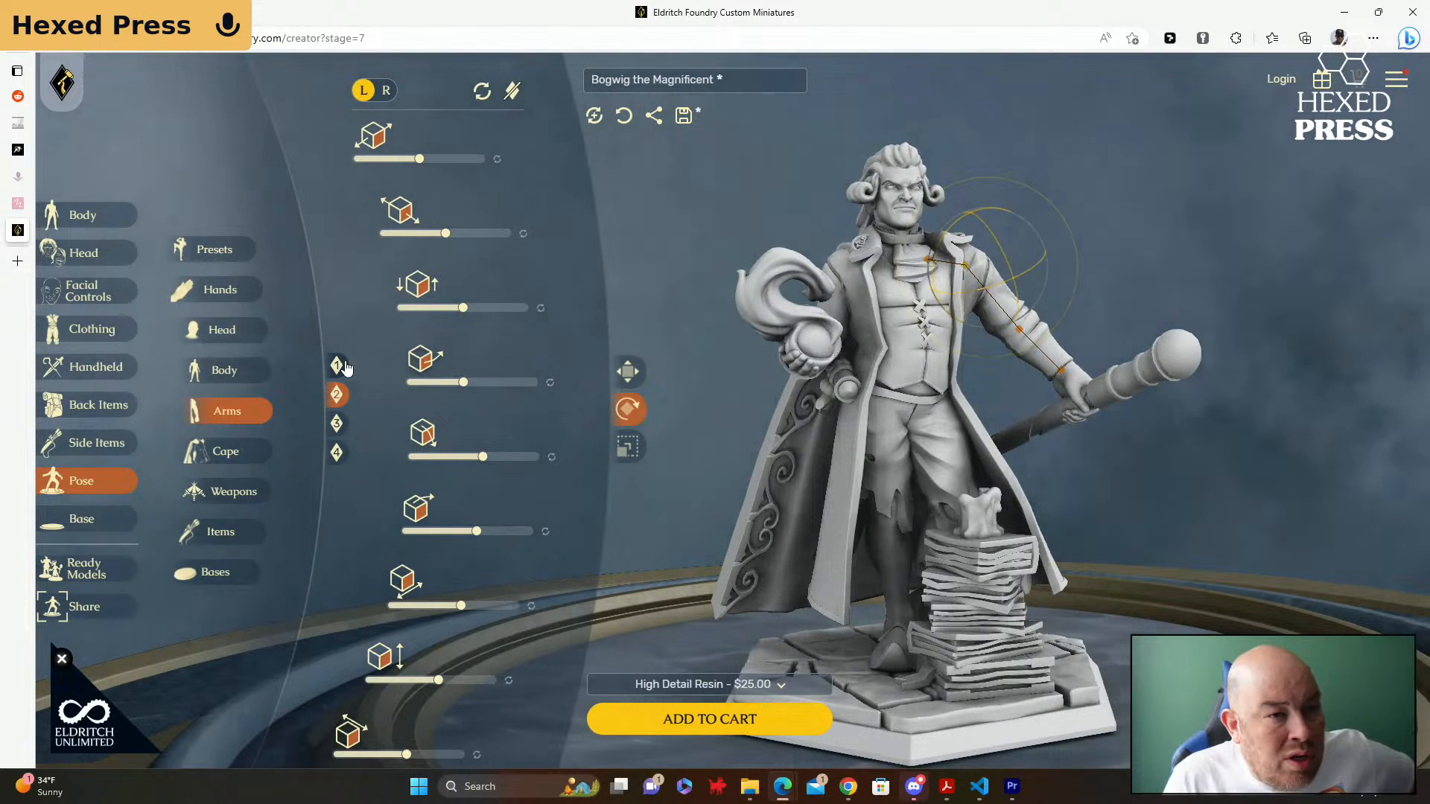
Step: Lower the second adjustment of the left arm's third joint to about the middle and reduce its first adjustment slightly
click(339, 366)
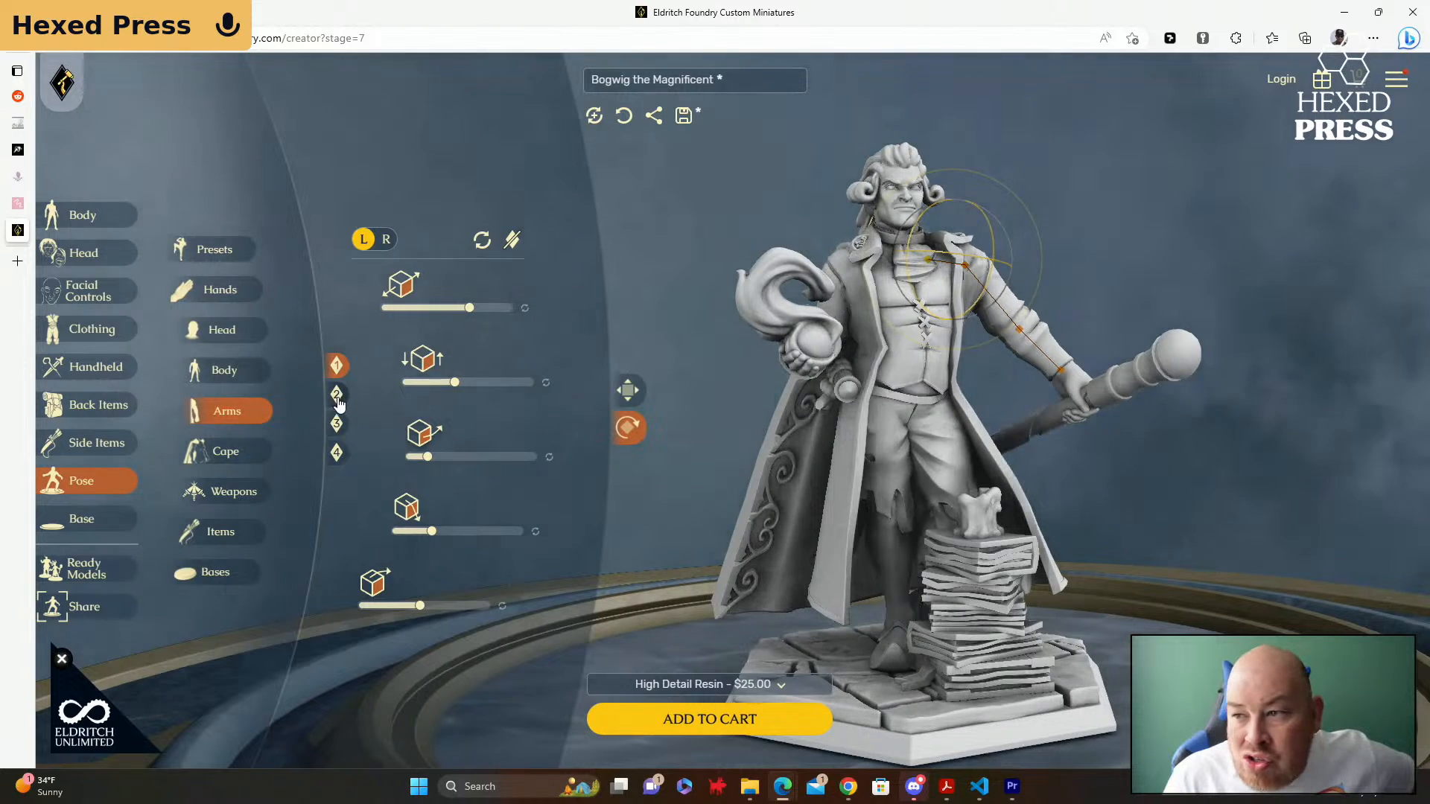
click(337, 397)
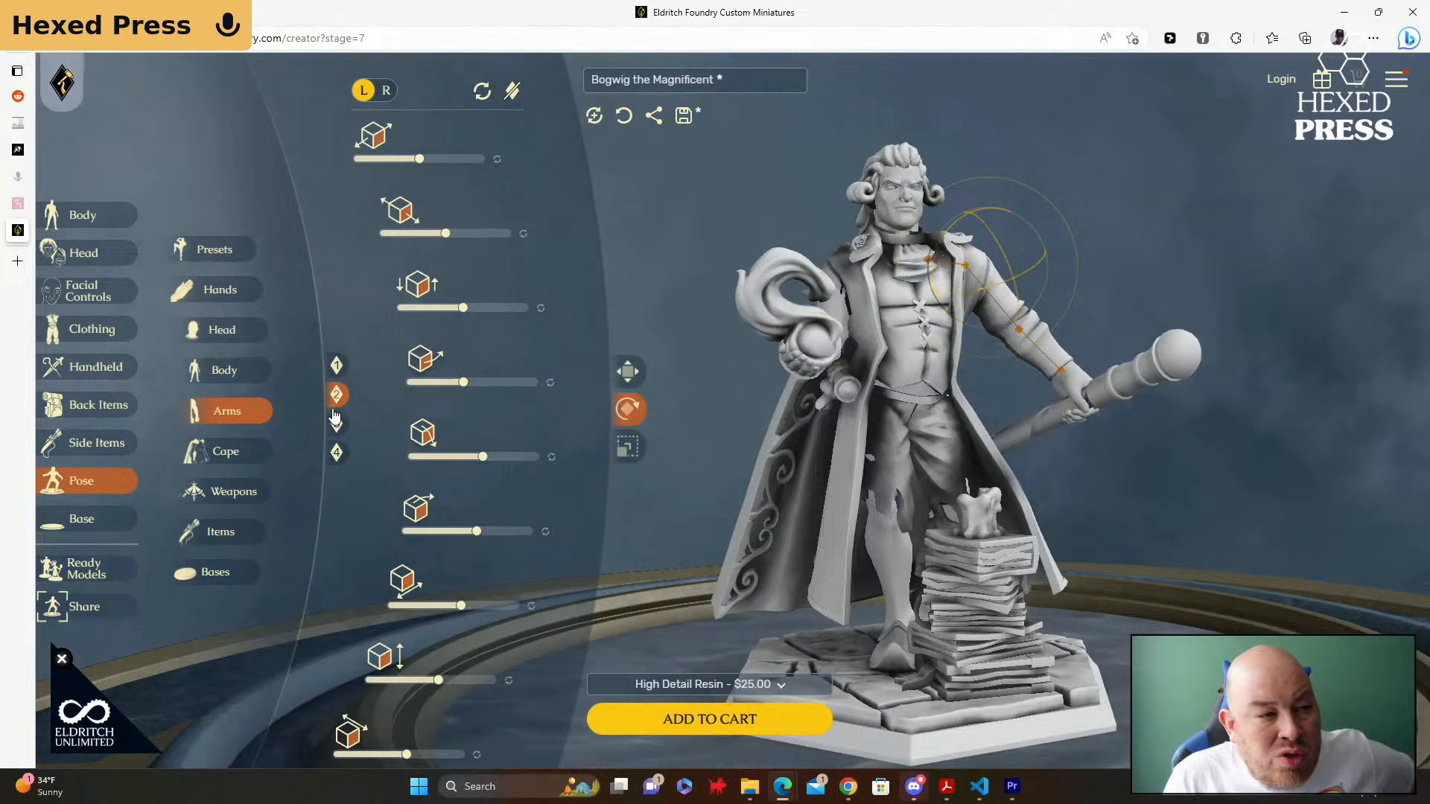
click(337, 423)
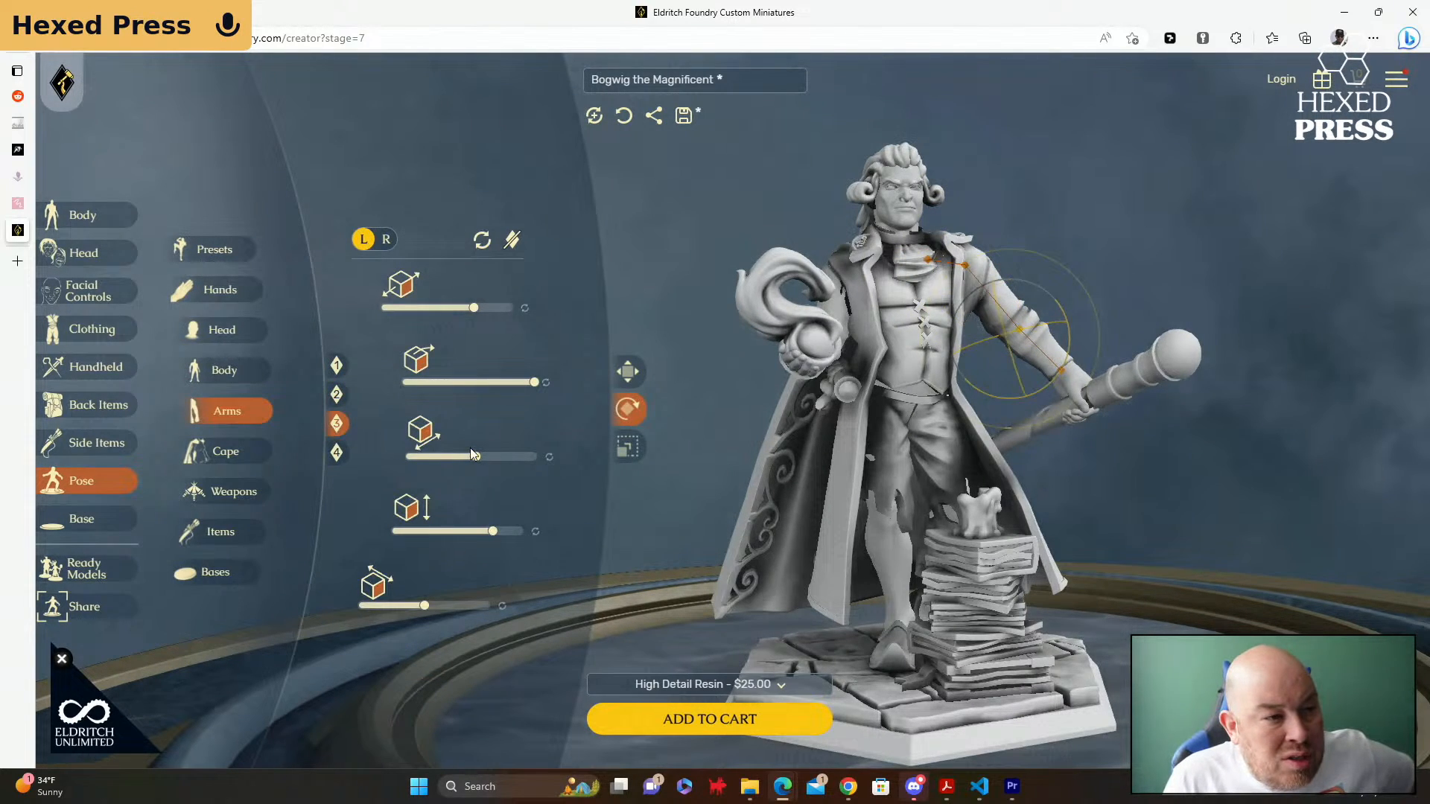
drag(534, 383, 476, 388)
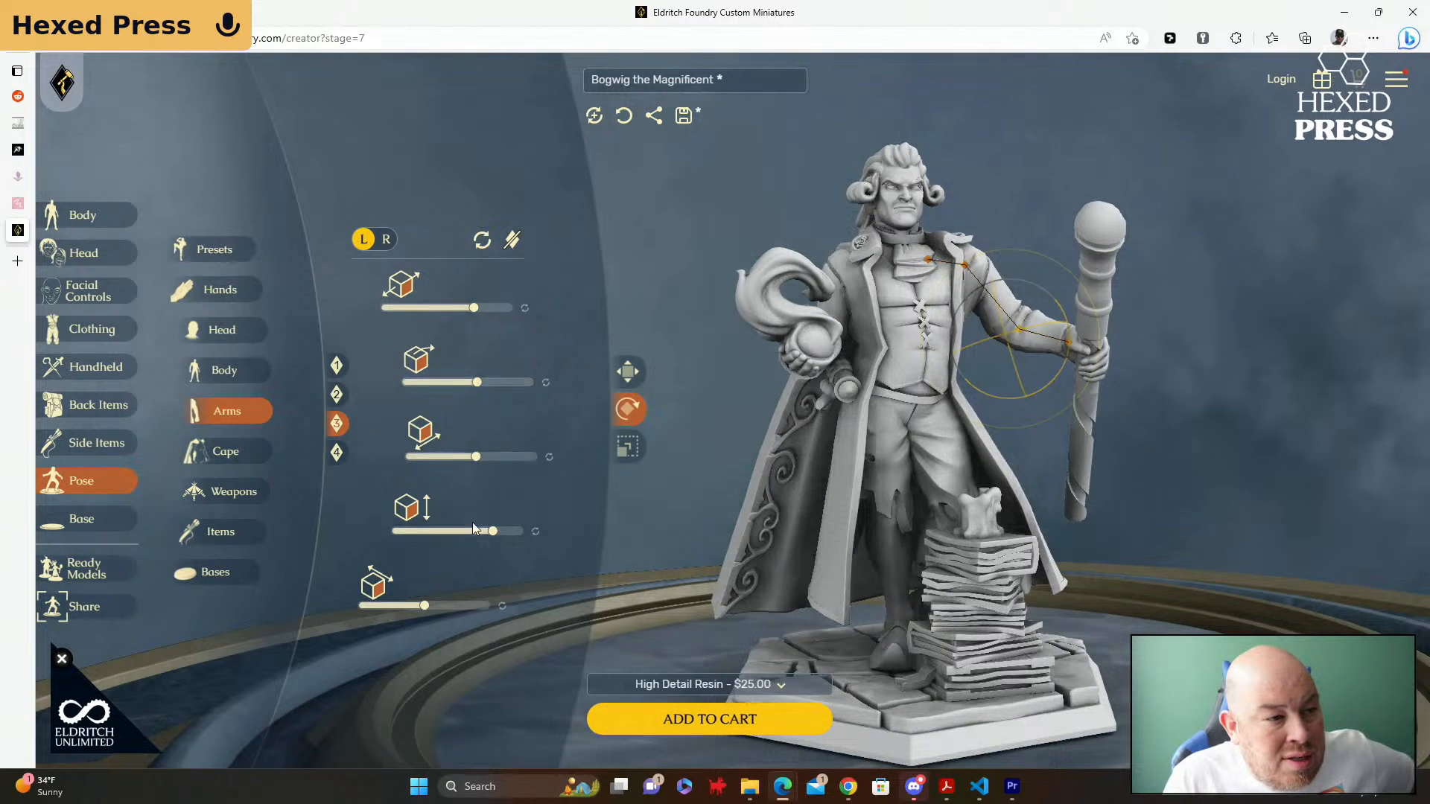
mouse_move(477, 382)
mouse_down()
mouse_move(503, 387)
mouse_move(477, 384)
mouse_up()
mouse_move(473, 307)
mouse_down()
mouse_move(441, 308)
mouse_move(493, 316)
mouse_up()
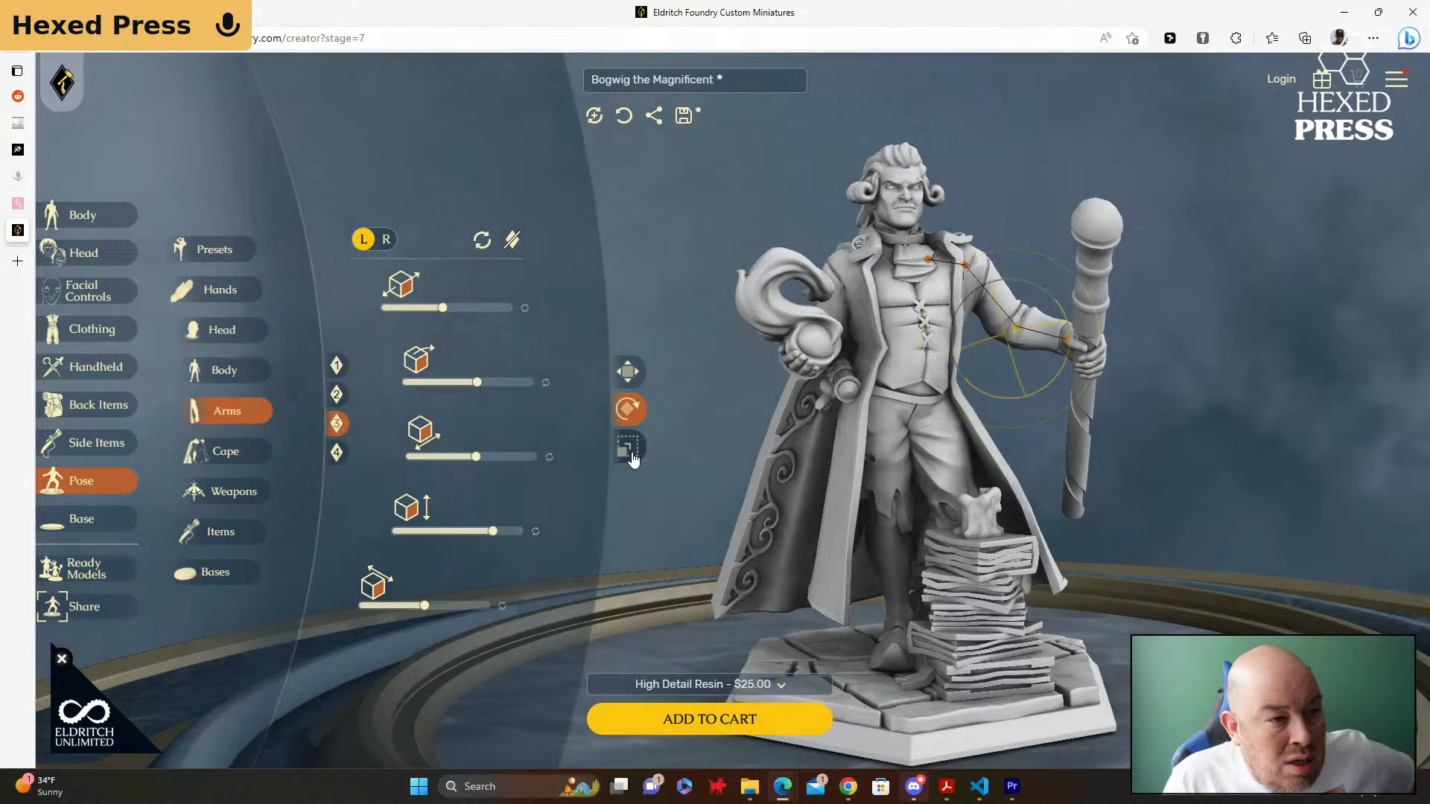
Step: Try repositioning the left arm's third and fourth joints directly on the model with the move and rotate handles
click(628, 374)
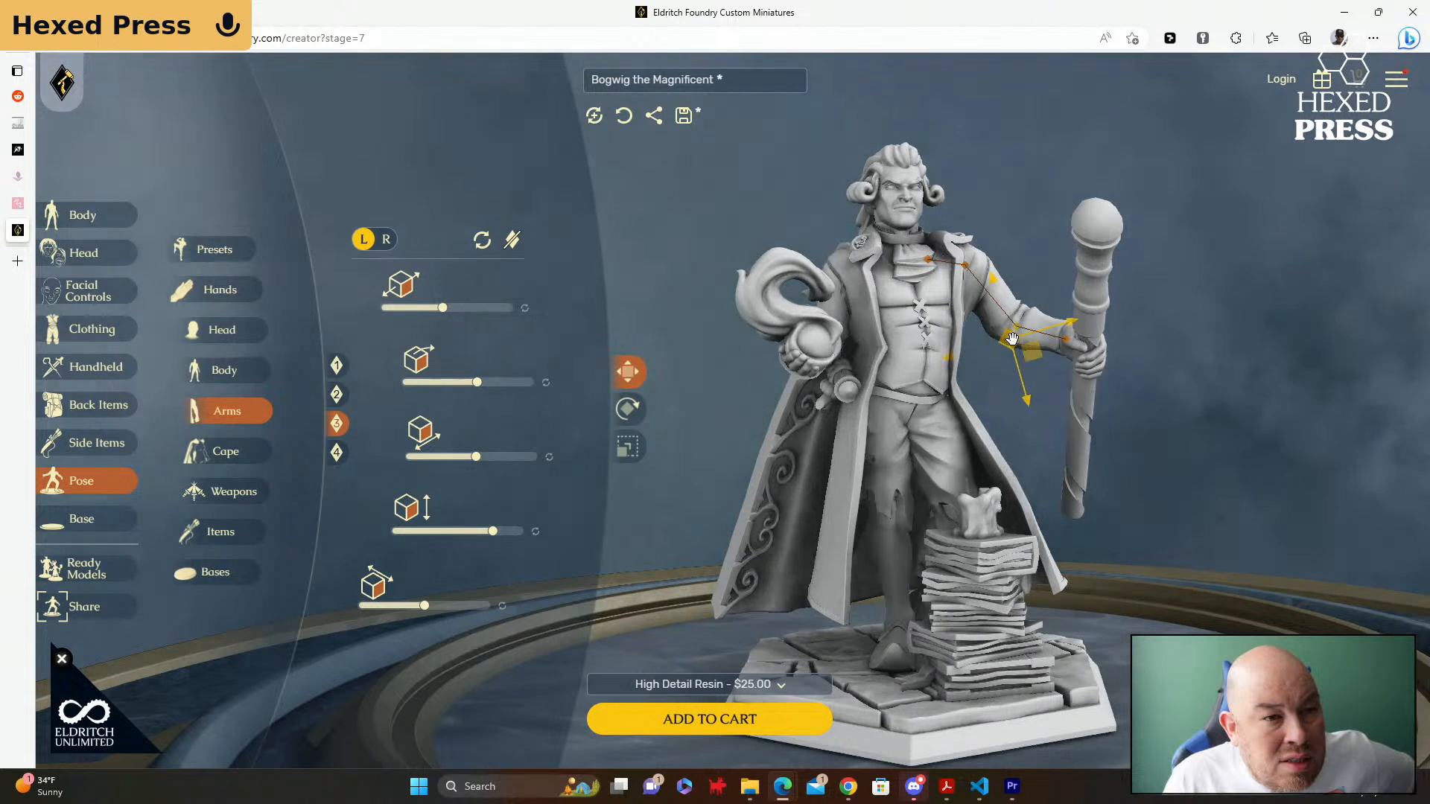
drag(1016, 344, 1008, 345)
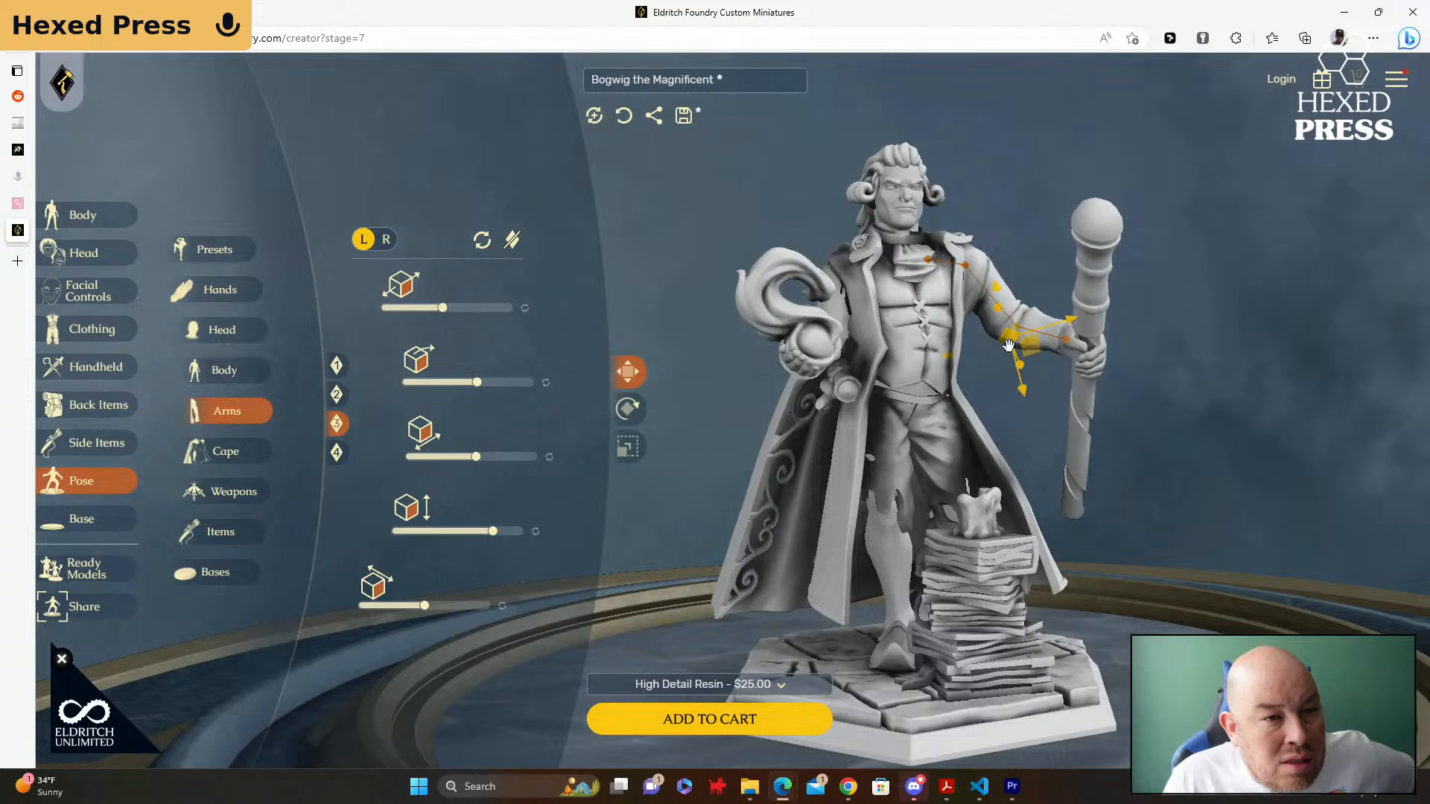
scroll(1106, 363, down, 3)
drag(1106, 363, 938, 393)
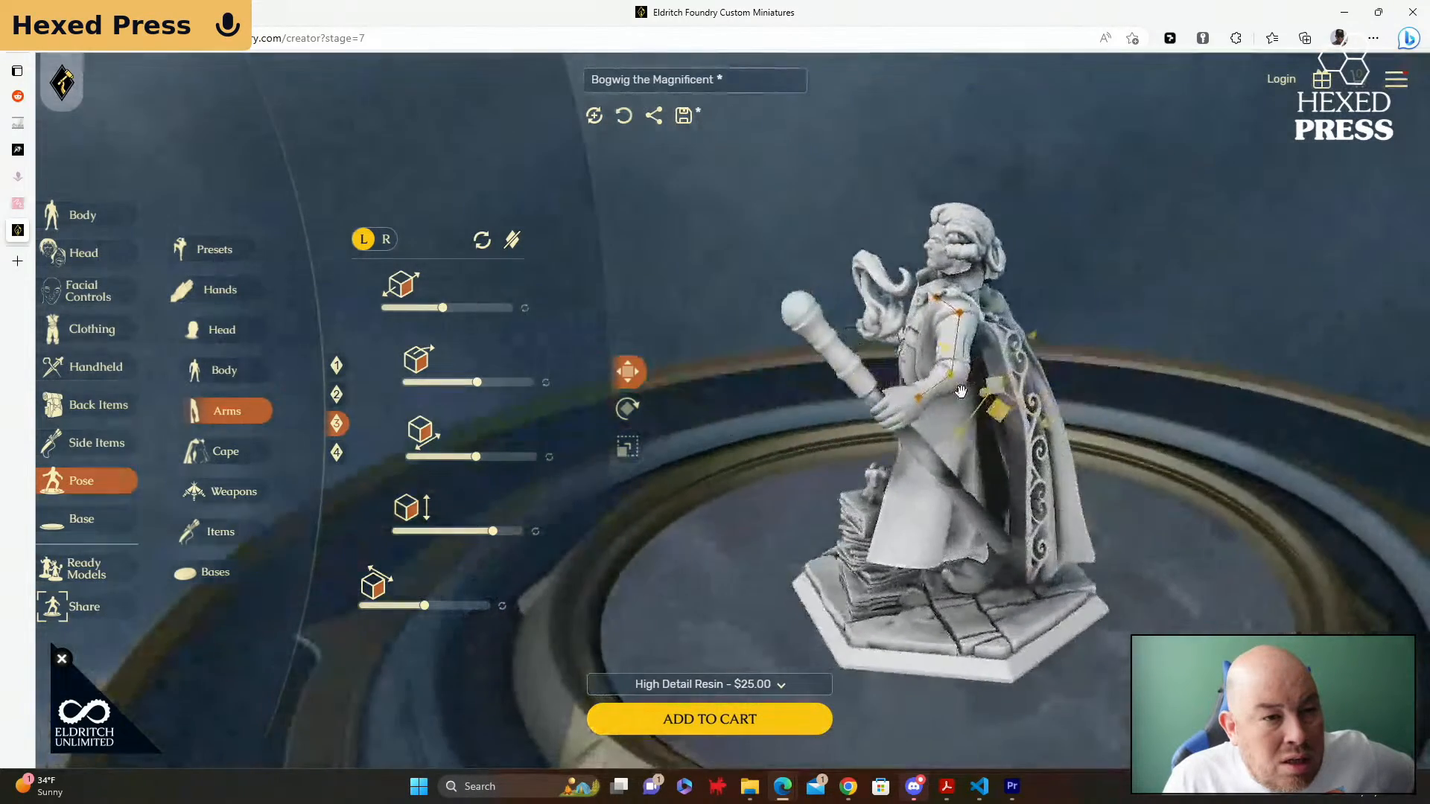
click(907, 394)
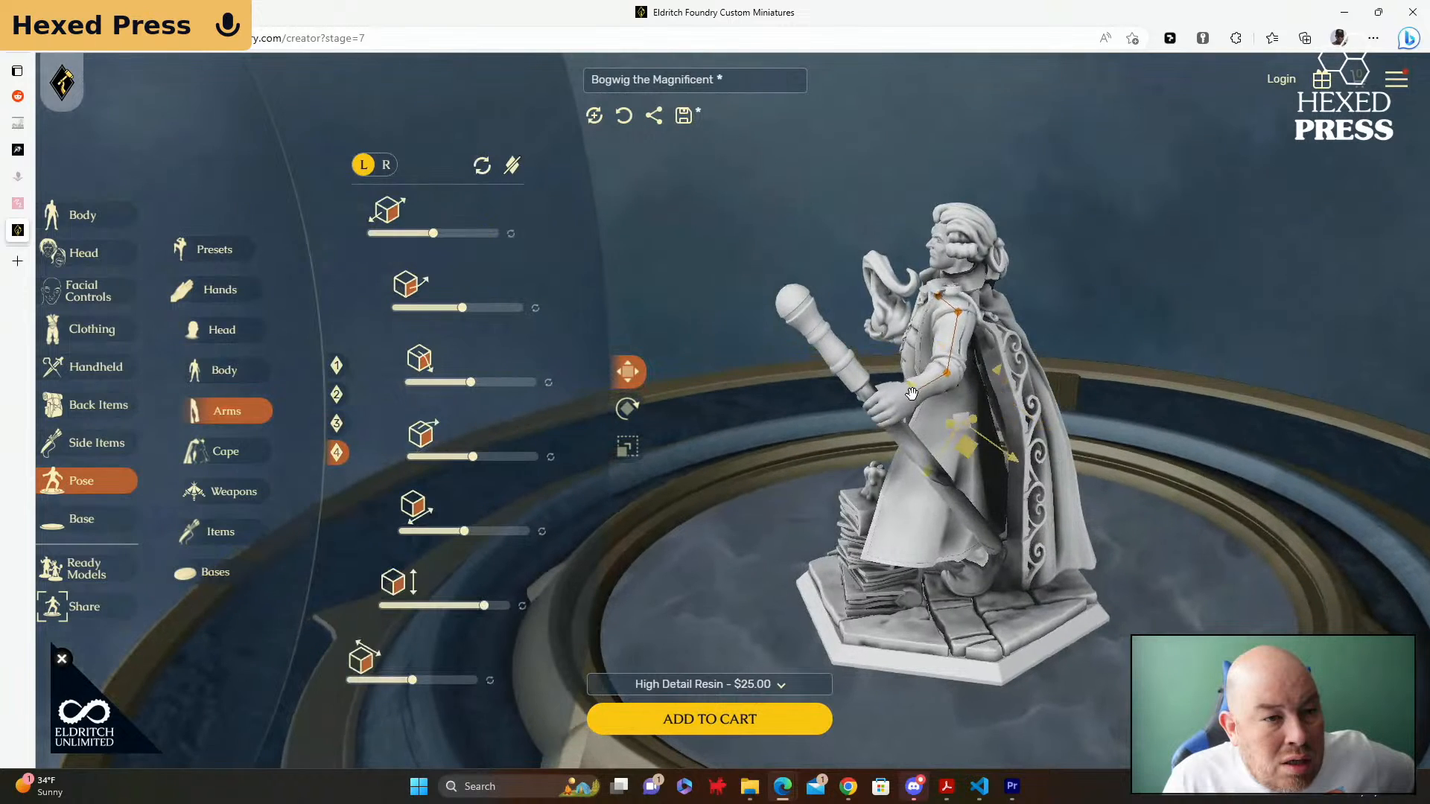
drag(915, 392, 958, 372)
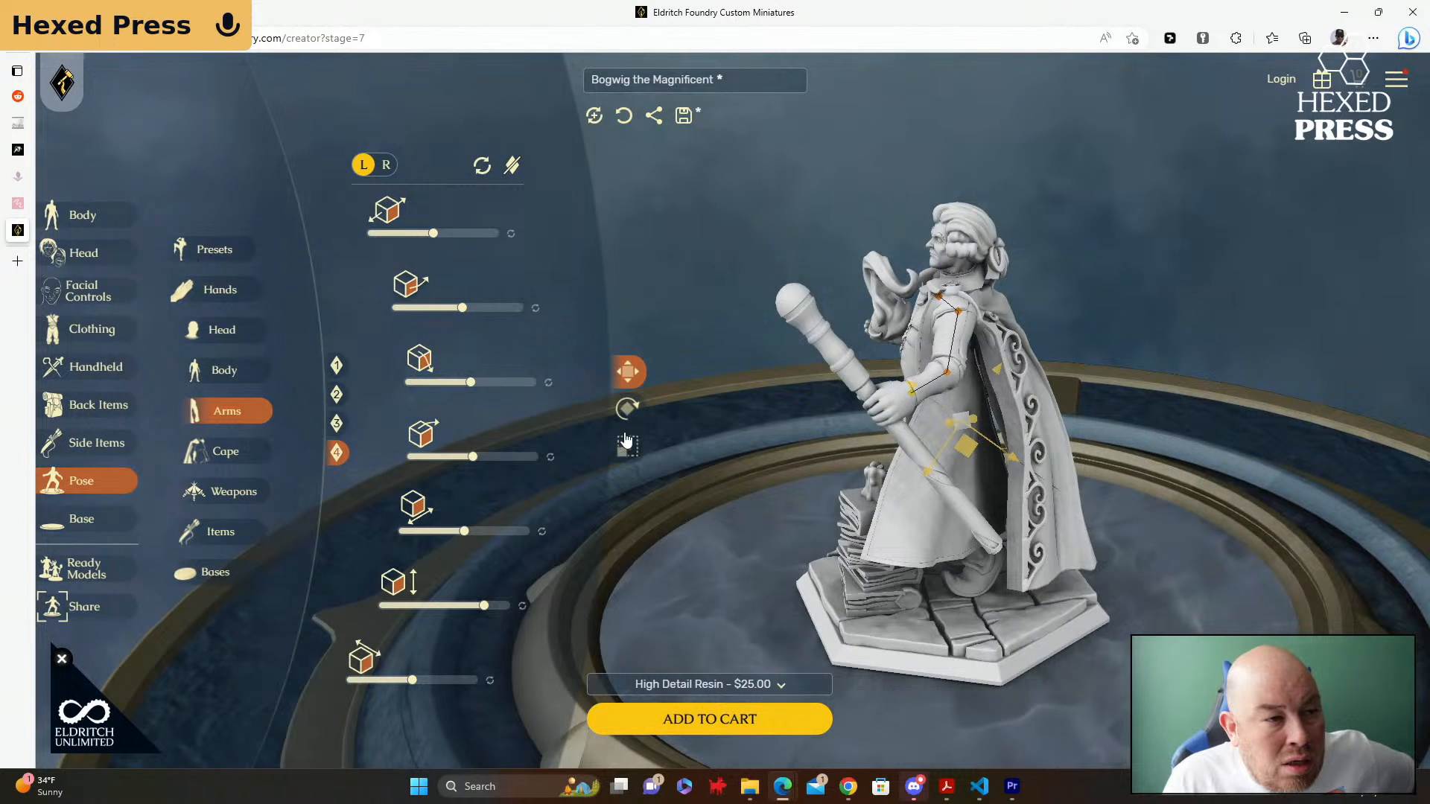
click(628, 409)
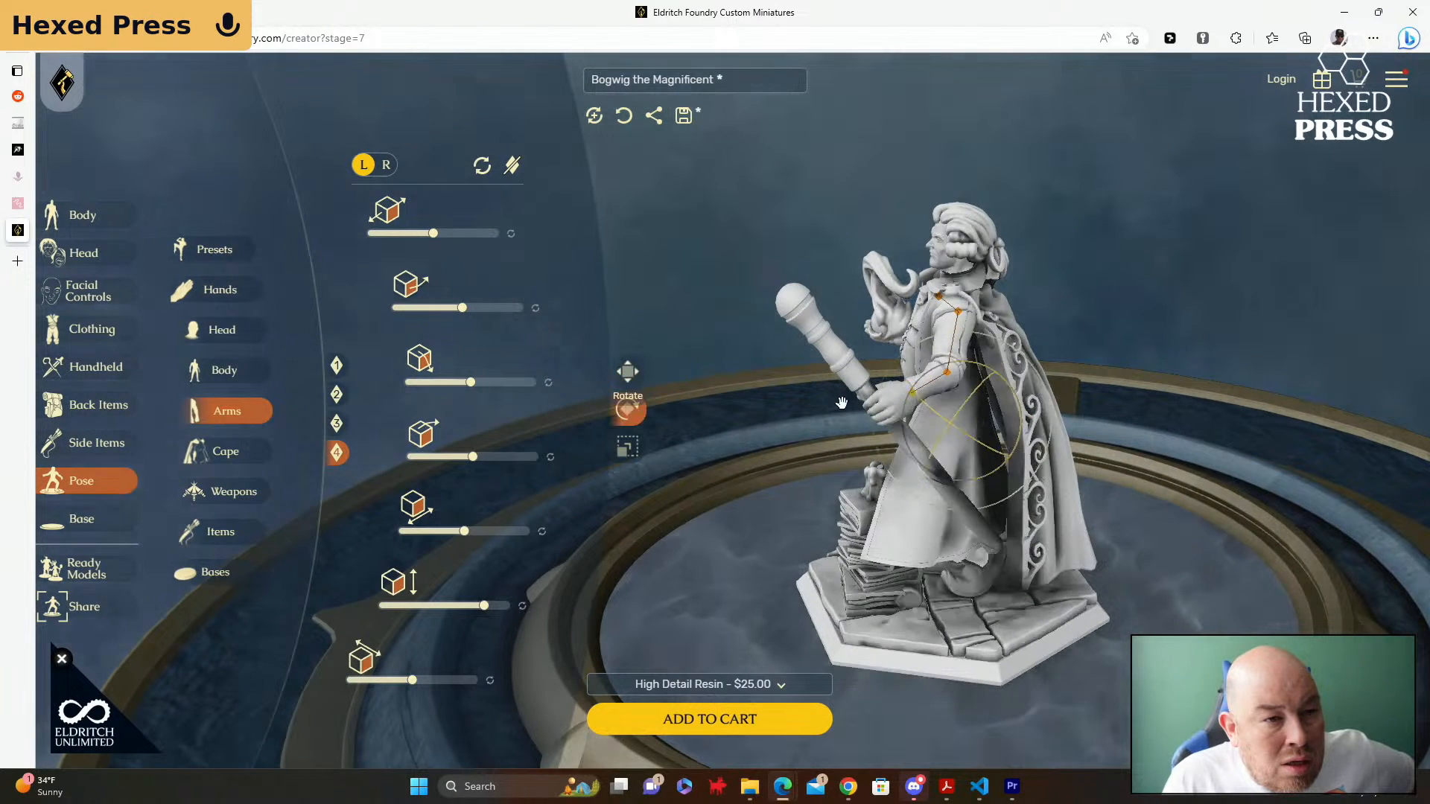
click(944, 380)
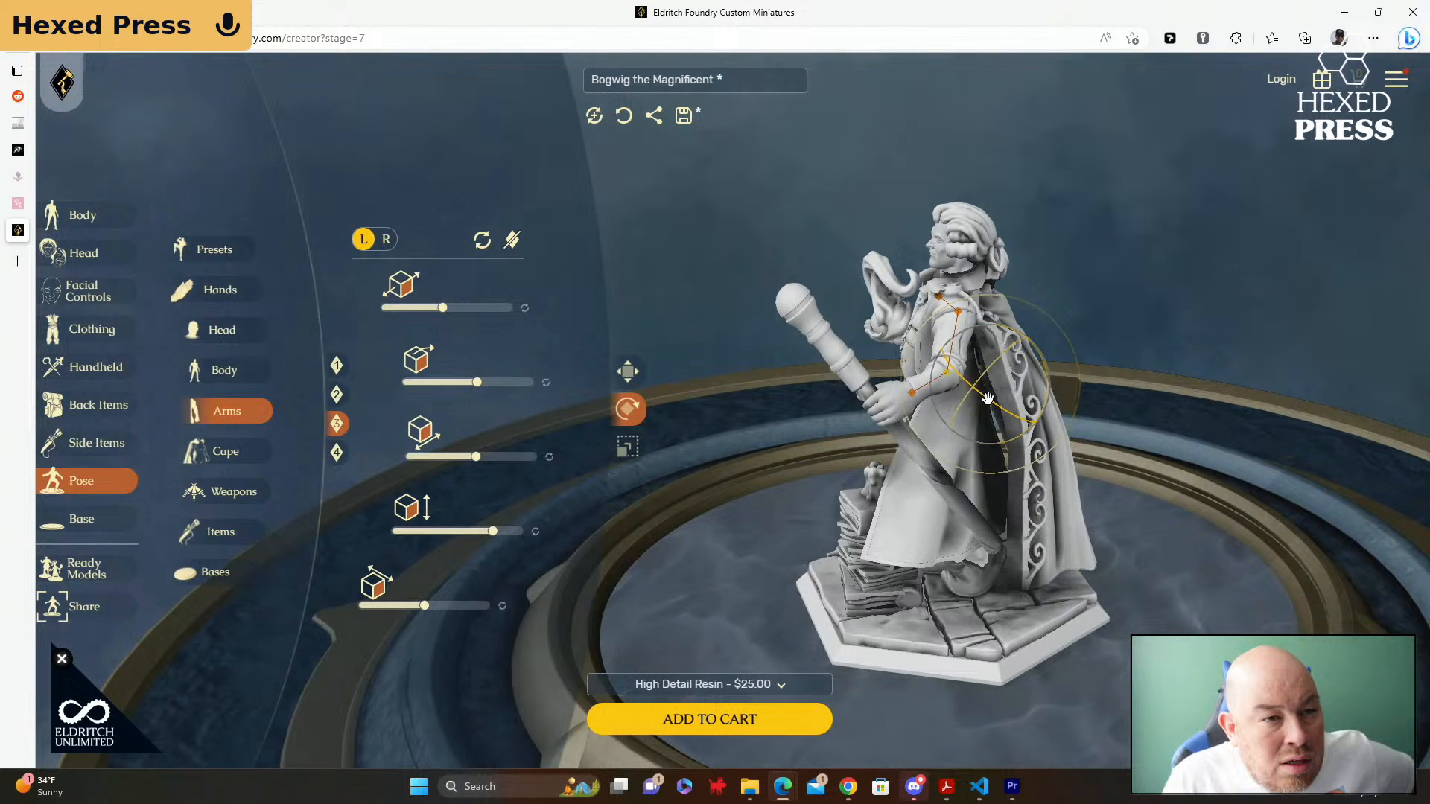
drag(890, 421, 946, 395)
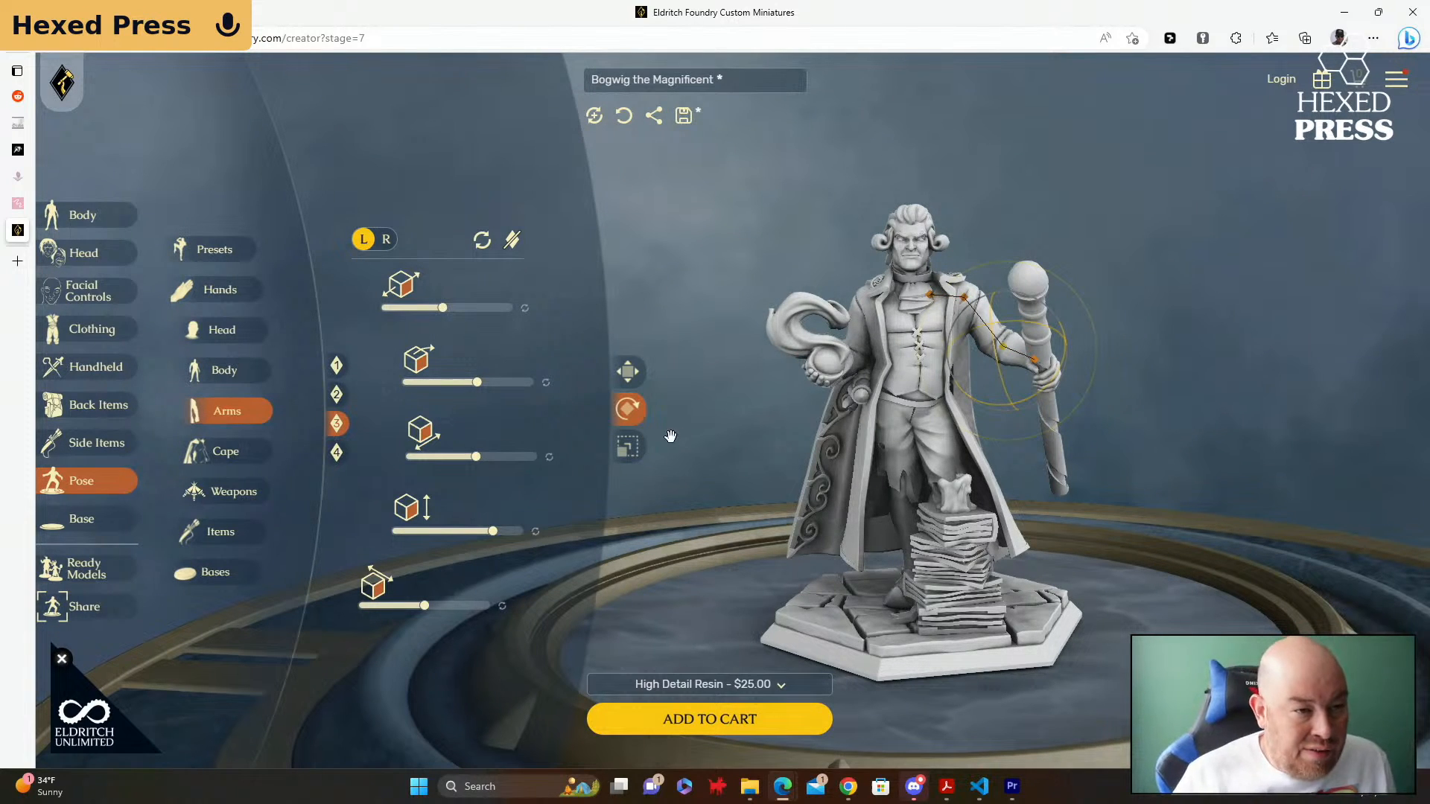
Step: Lower the left arm's third-joint third adjustment, then slightly raise the fifth and lower the sixth adjustment of its second joint
click(630, 380)
drag(476, 456, 372, 448)
click(337, 394)
mouse_move(479, 461)
mouse_down()
mouse_move(462, 458)
mouse_move(491, 461)
mouse_up()
mouse_move(477, 531)
mouse_down()
mouse_move(490, 530)
mouse_move(468, 509)
mouse_up()
drag(756, 512, 567, 513)
drag(578, 519, 744, 511)
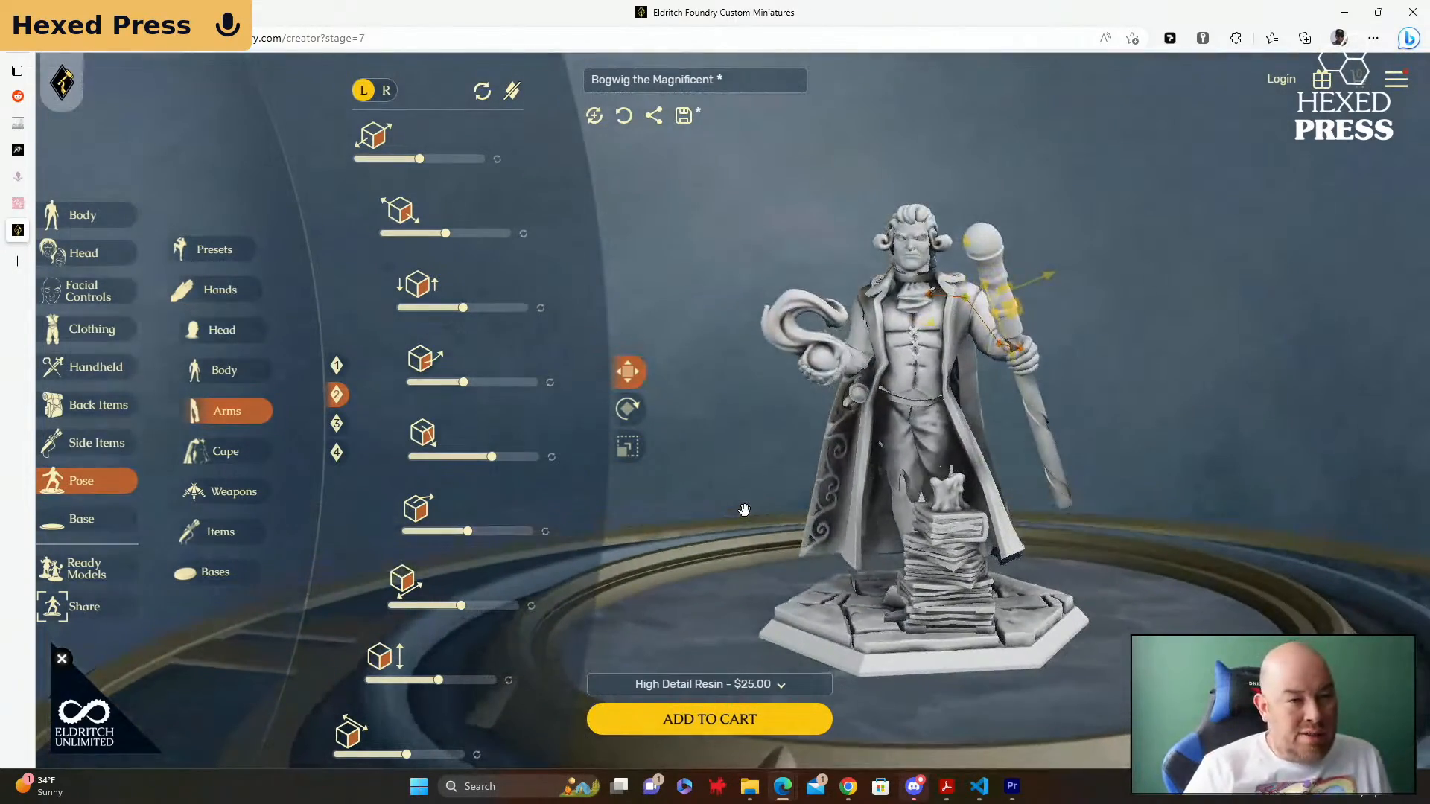
Step: Raise the third and second adjustments of the left arm's second joint slightly, and try lowering the first before resetting it
click(630, 409)
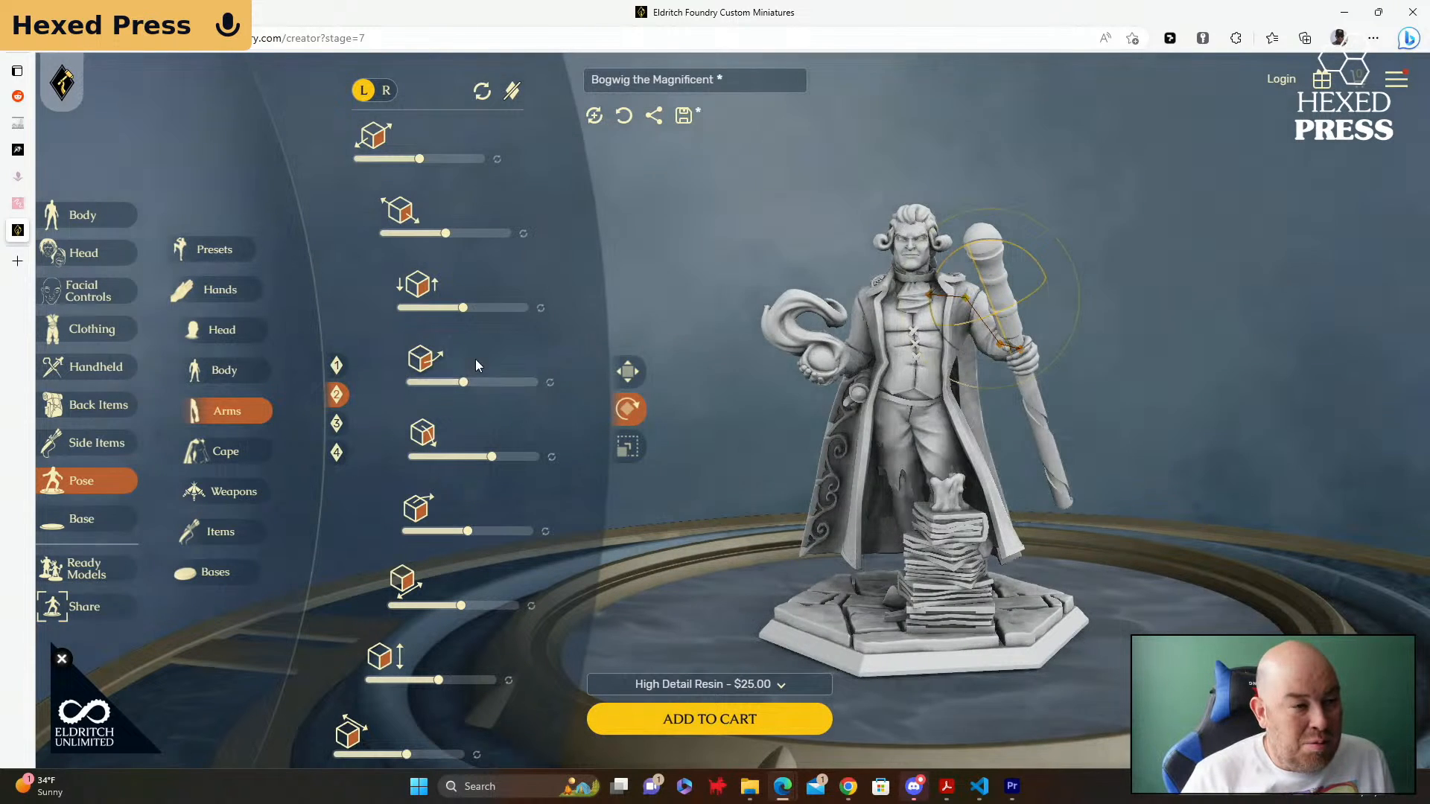
mouse_move(465, 314)
mouse_down()
mouse_move(440, 310)
mouse_move(467, 312)
mouse_up()
mouse_move(445, 234)
mouse_down()
mouse_move(426, 242)
mouse_move(449, 238)
mouse_up()
drag(419, 159, 378, 166)
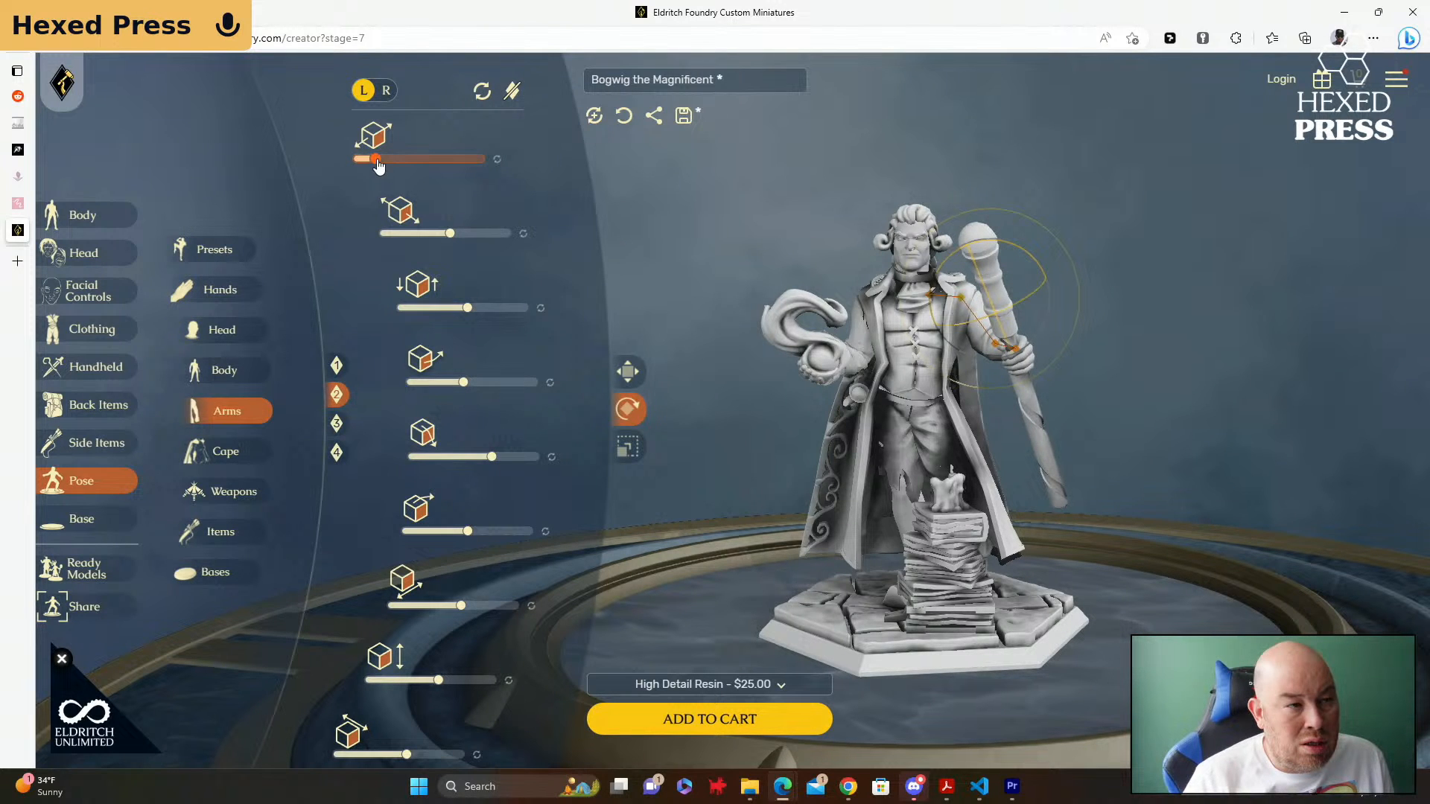
click(499, 159)
click(501, 164)
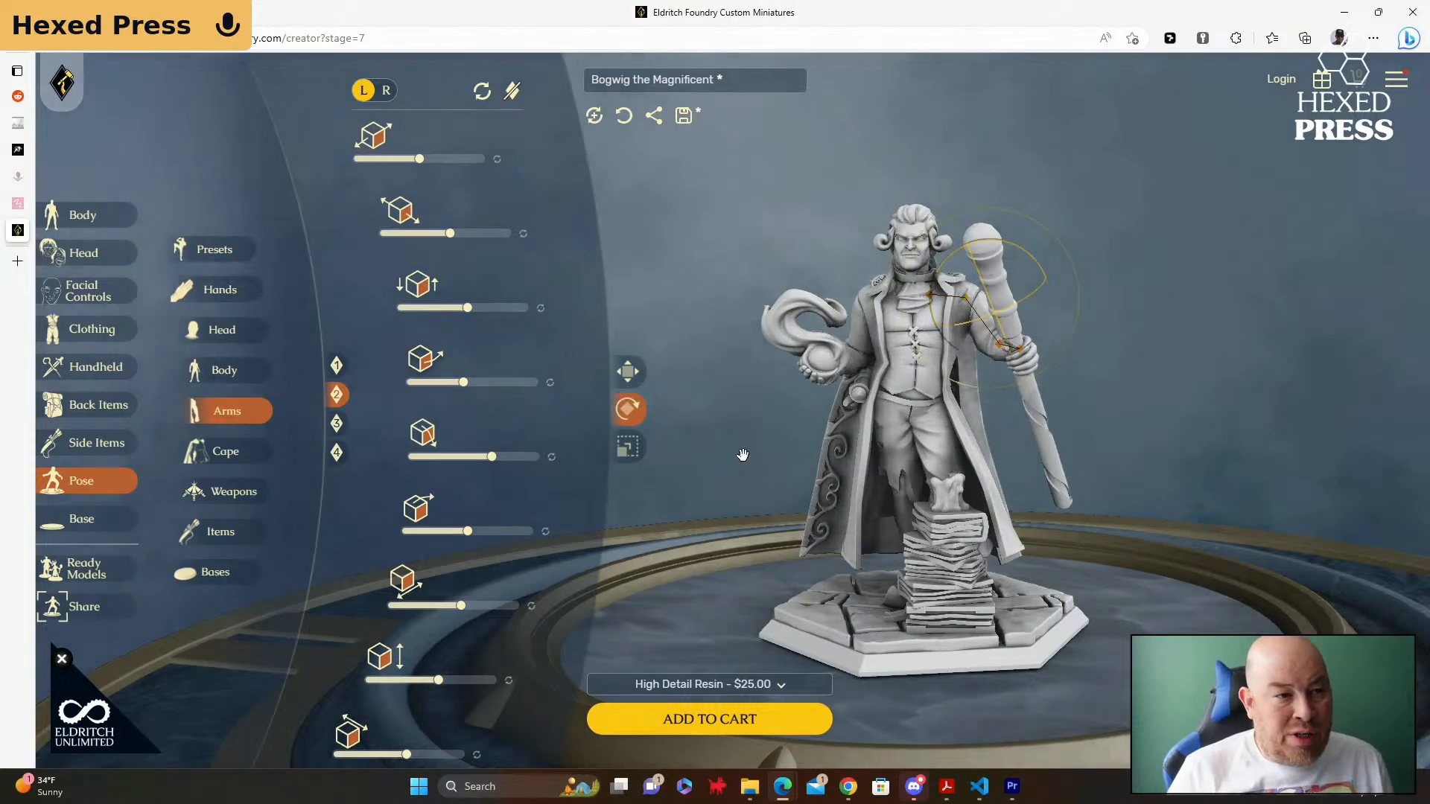
Step: Open the miniature's sharing options and try several token backgrounds, ending on the misty grey-brown one
drag(755, 452, 784, 376)
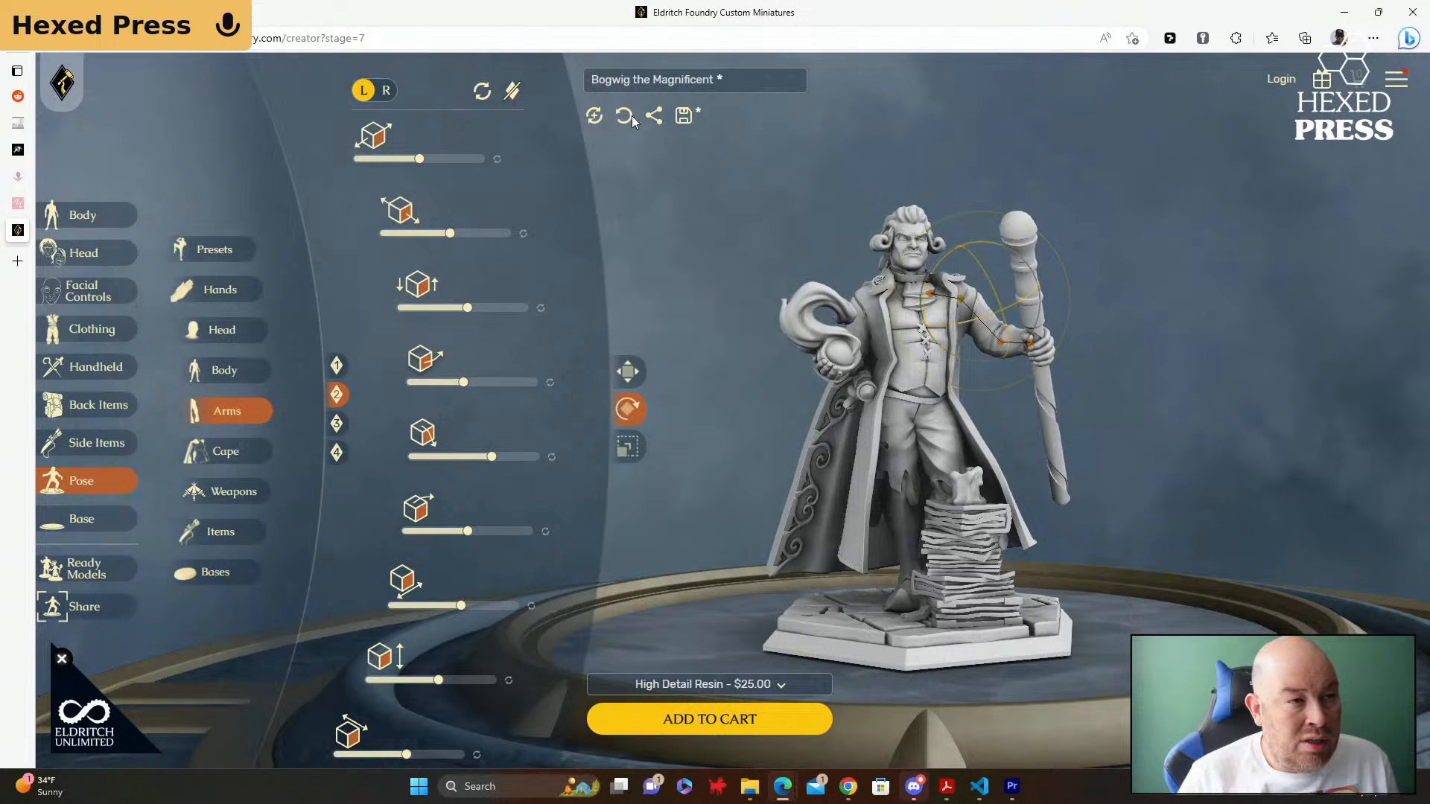
click(654, 119)
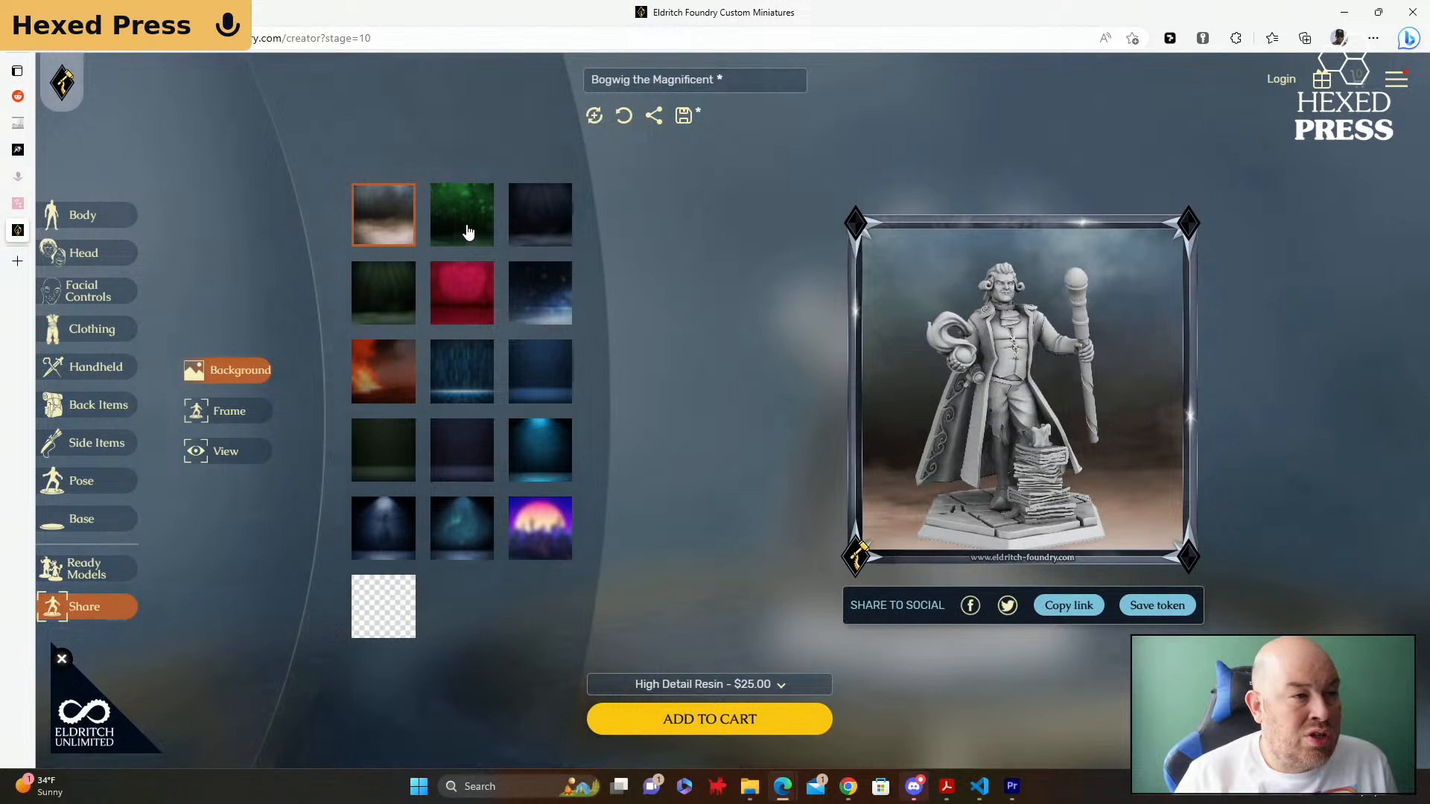
click(438, 526)
click(541, 538)
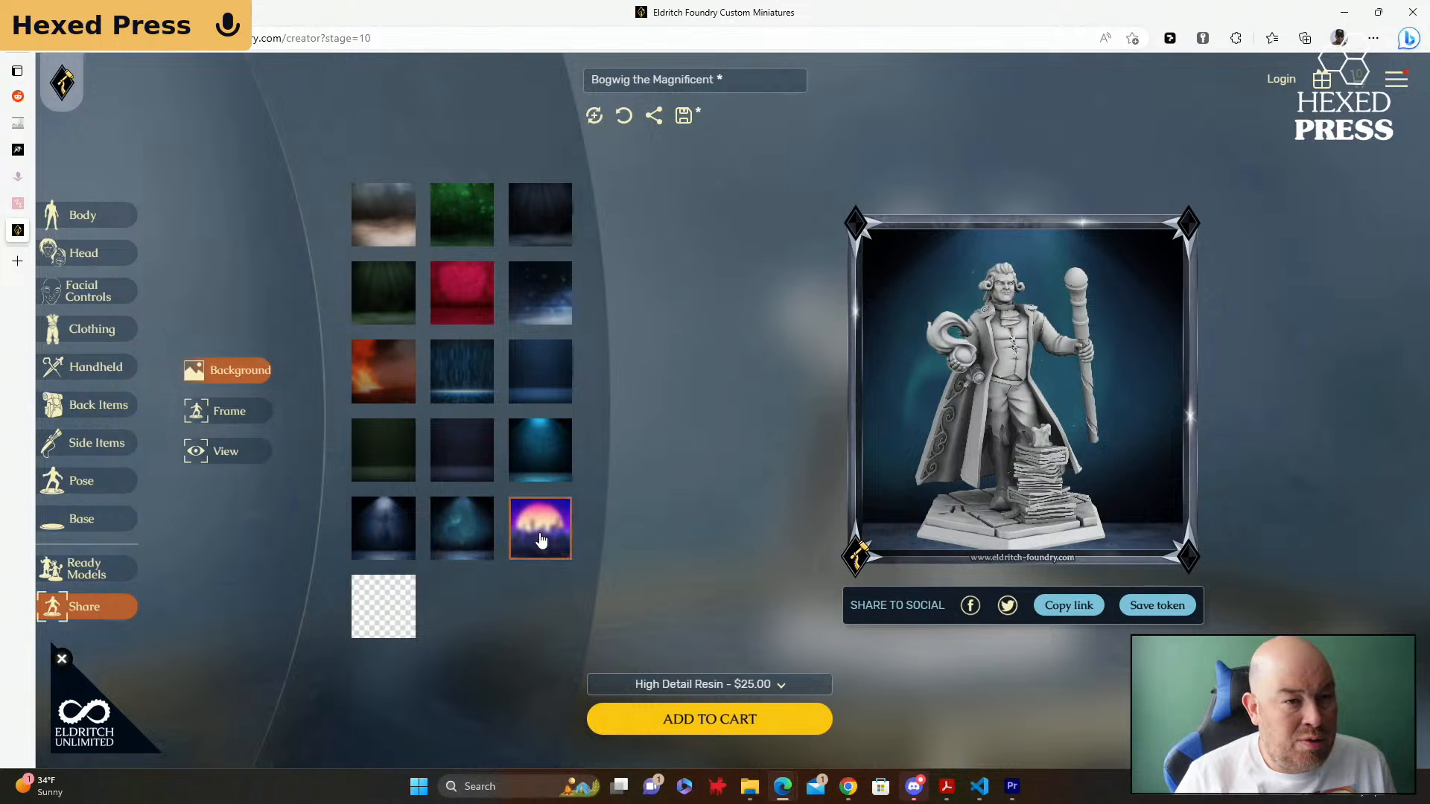
click(445, 370)
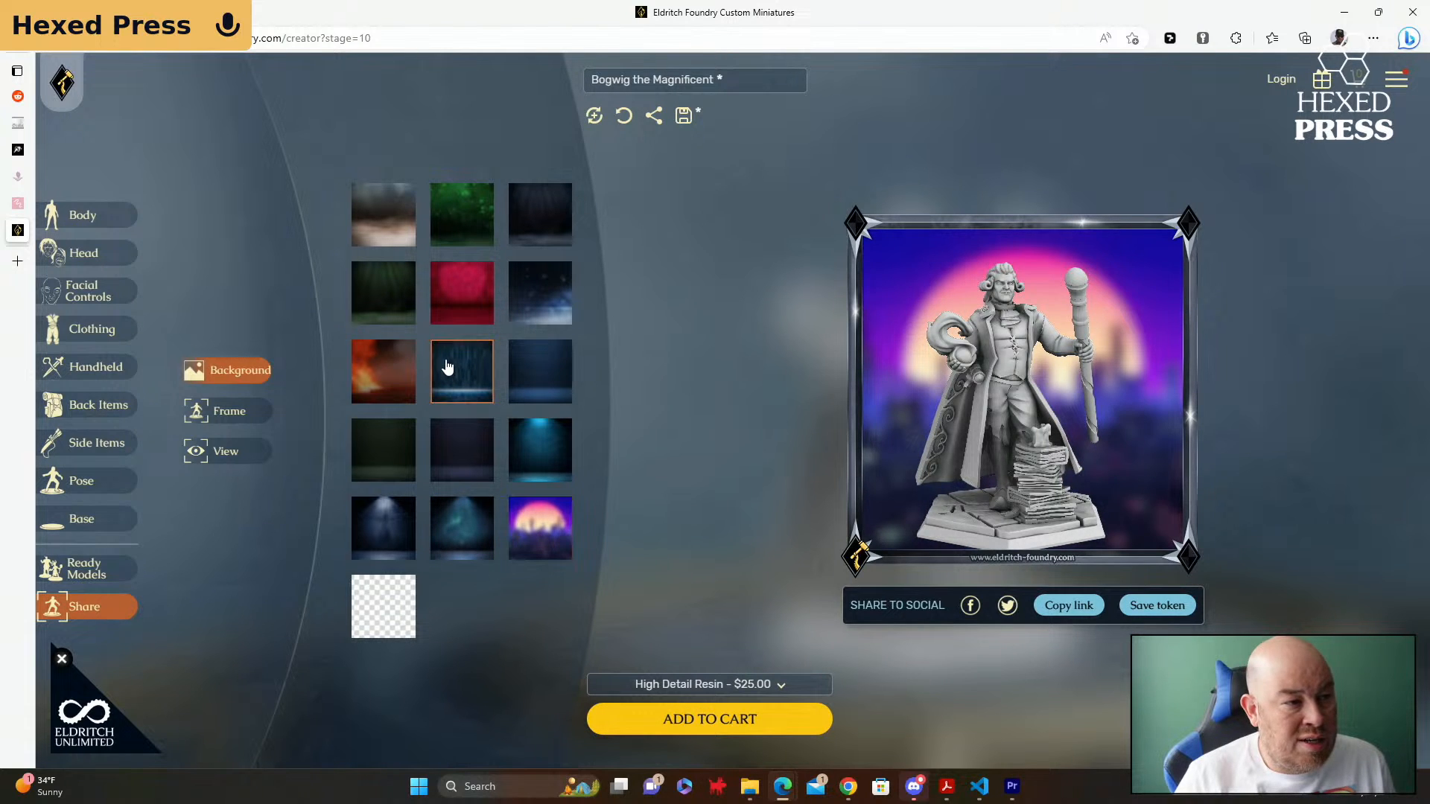
click(383, 533)
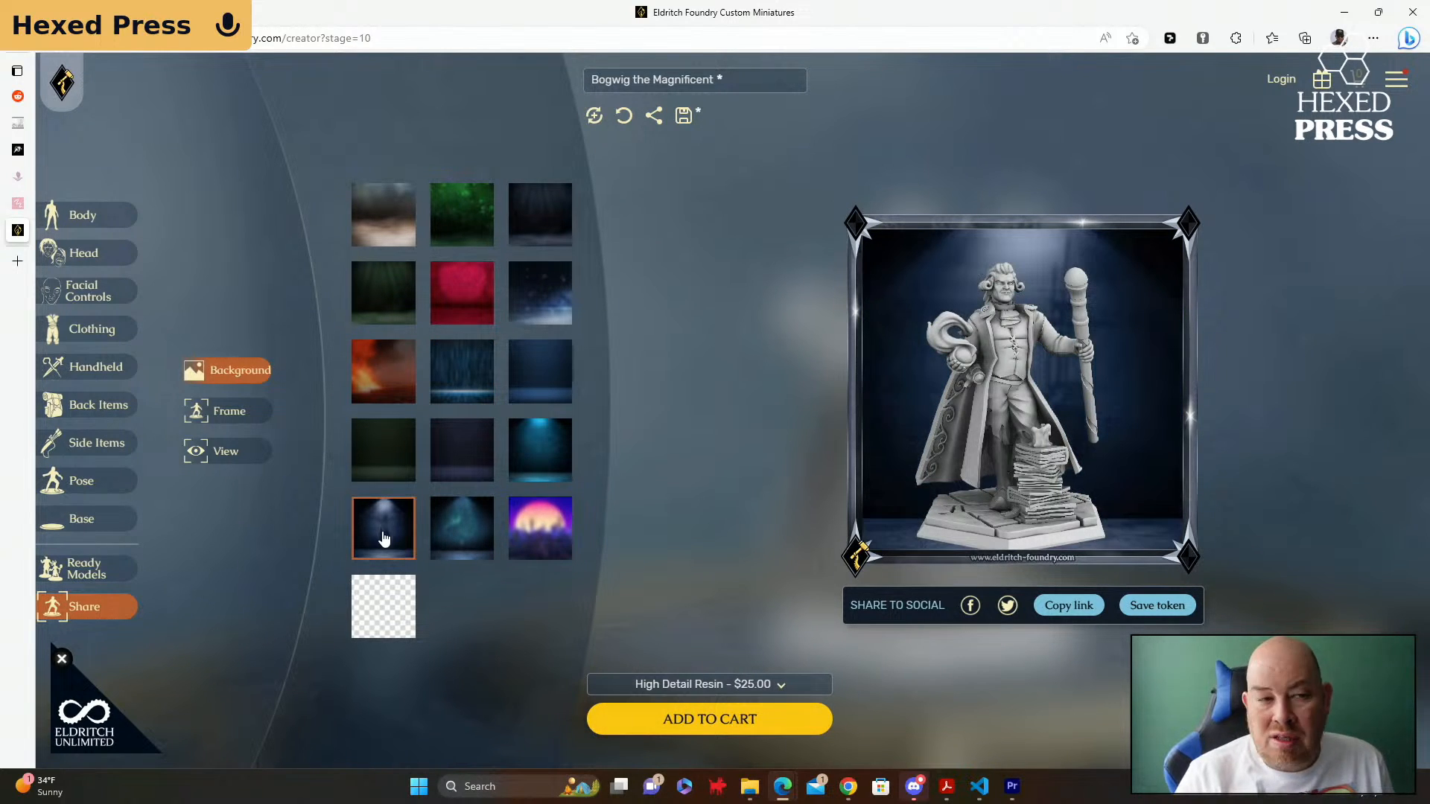
click(458, 536)
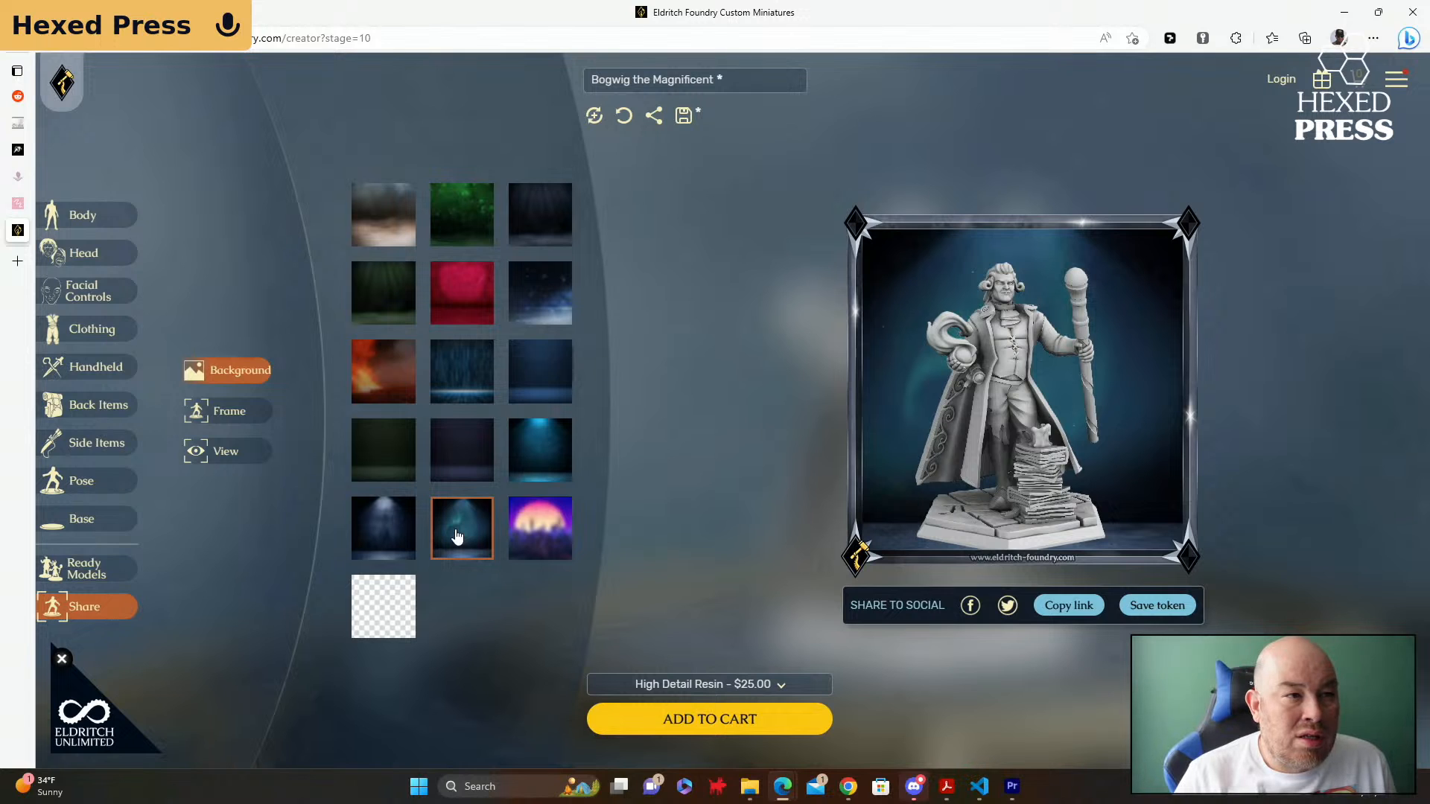
click(542, 307)
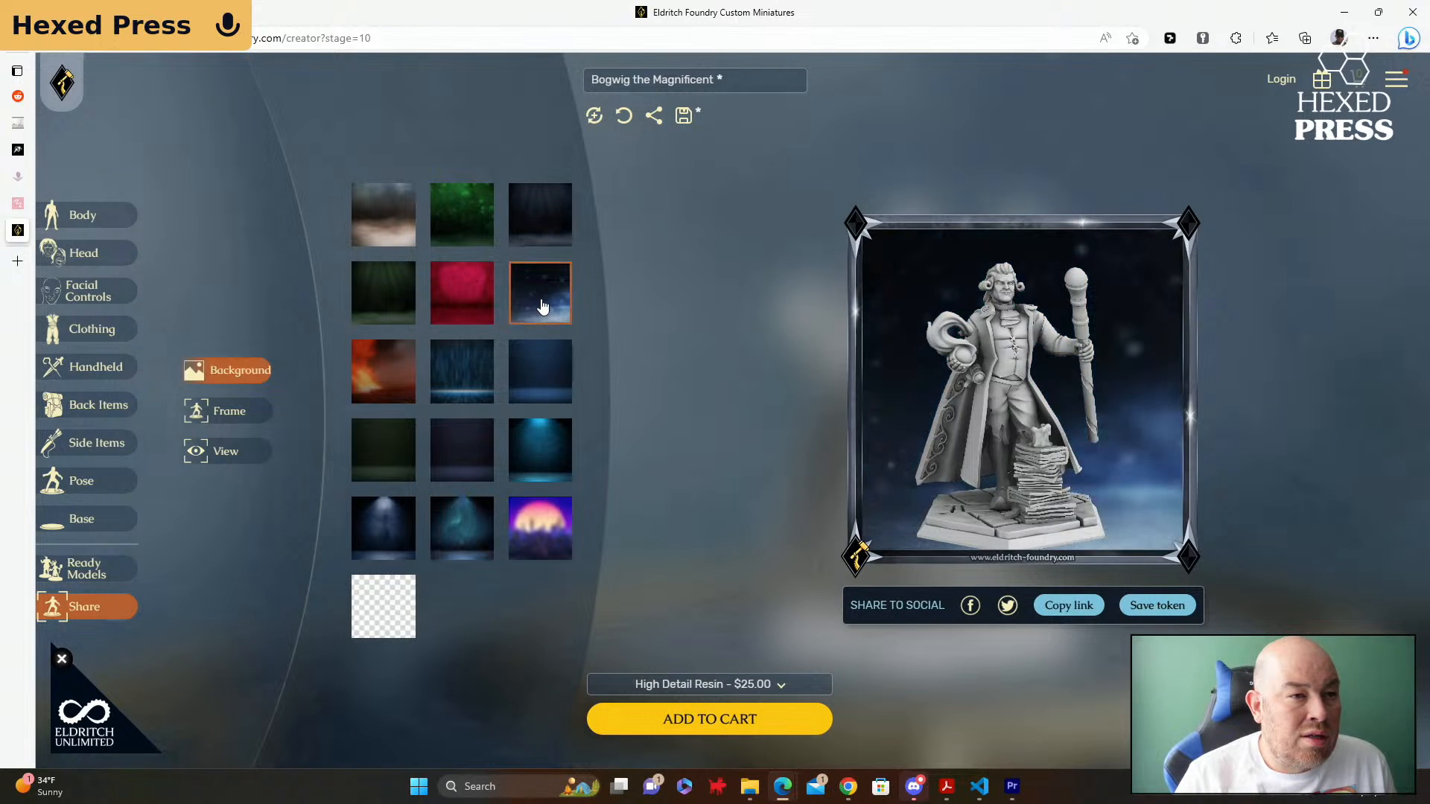
click(368, 215)
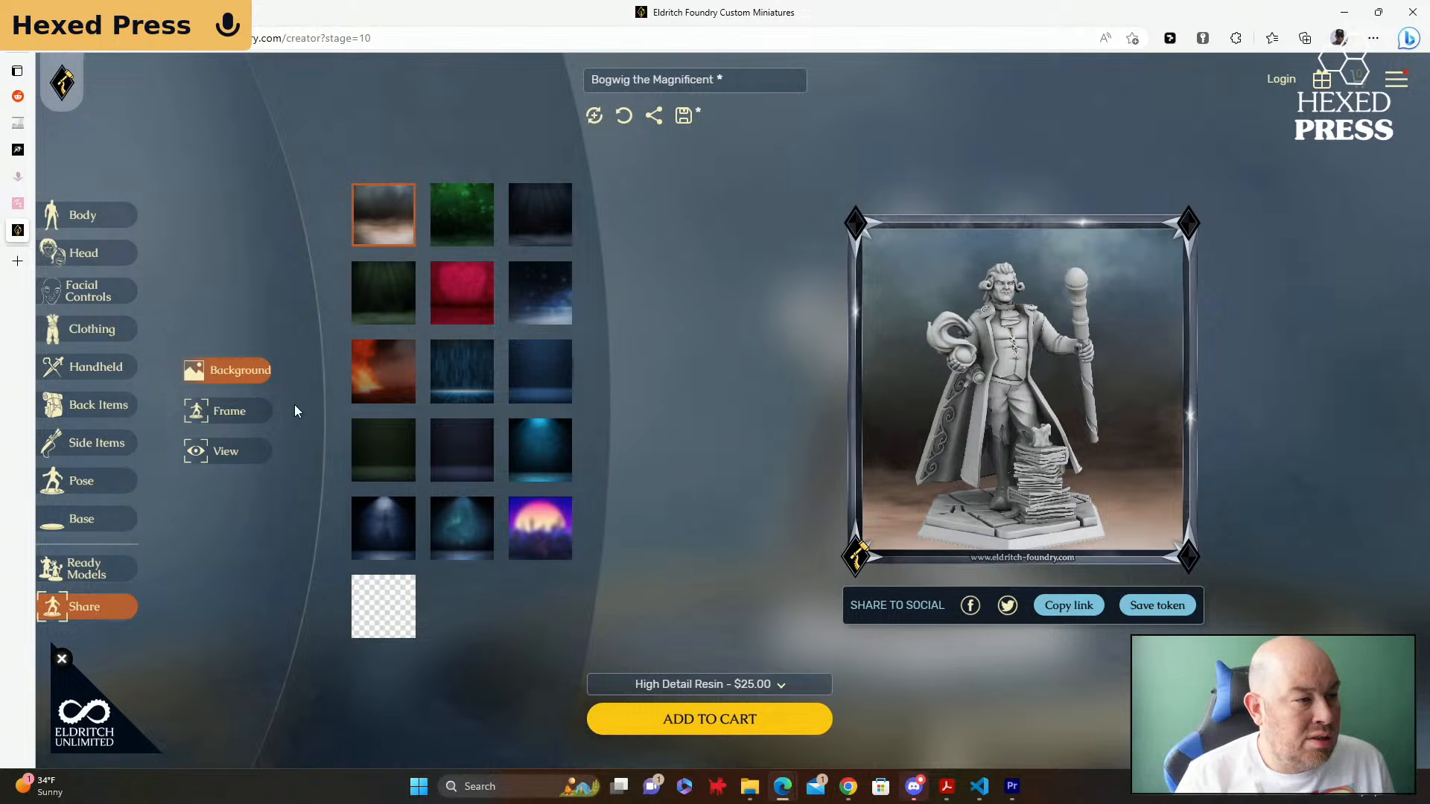
Step: Give the token the square gold frame and the front full-figure view after trying other views, enlarging the miniature within the frame
click(234, 421)
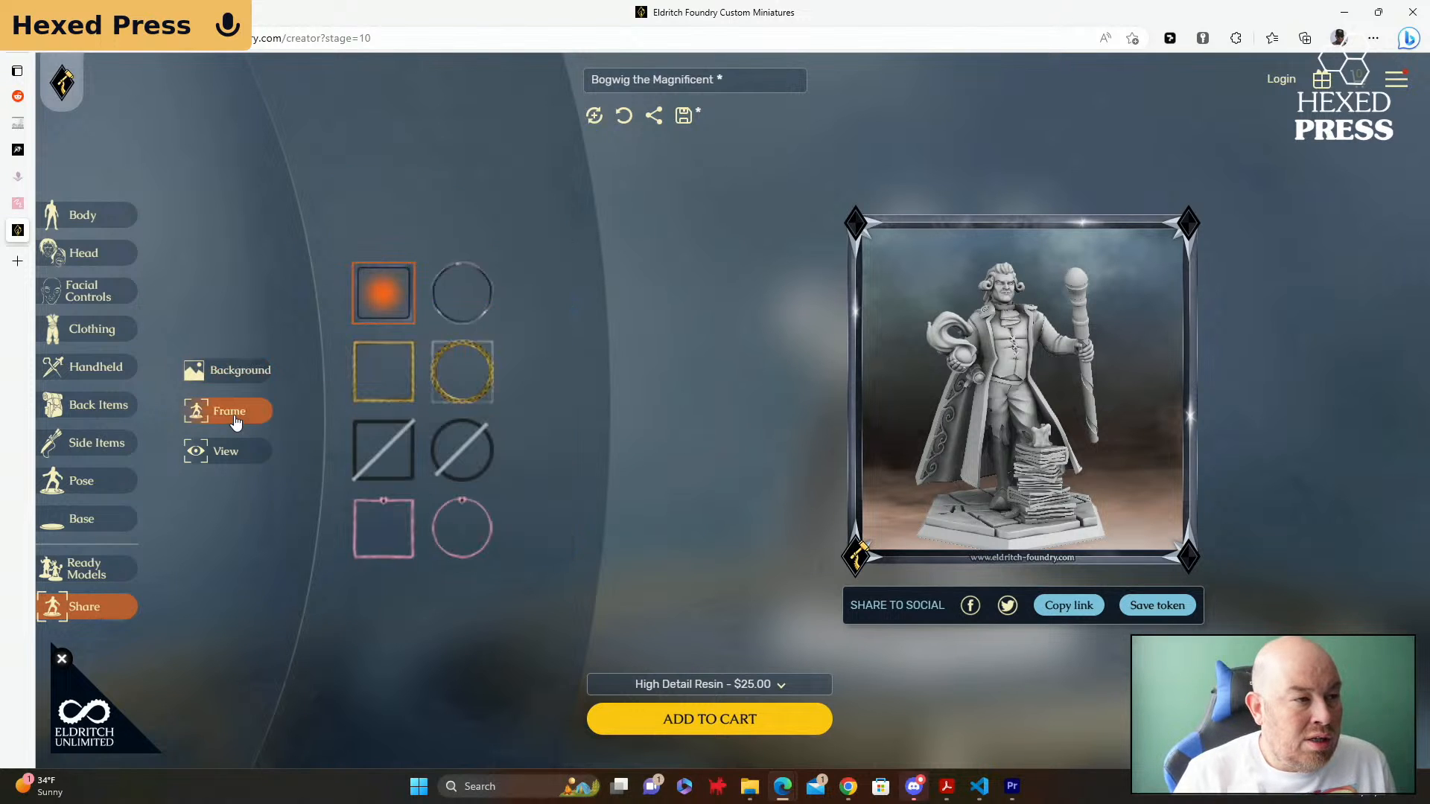
click(387, 395)
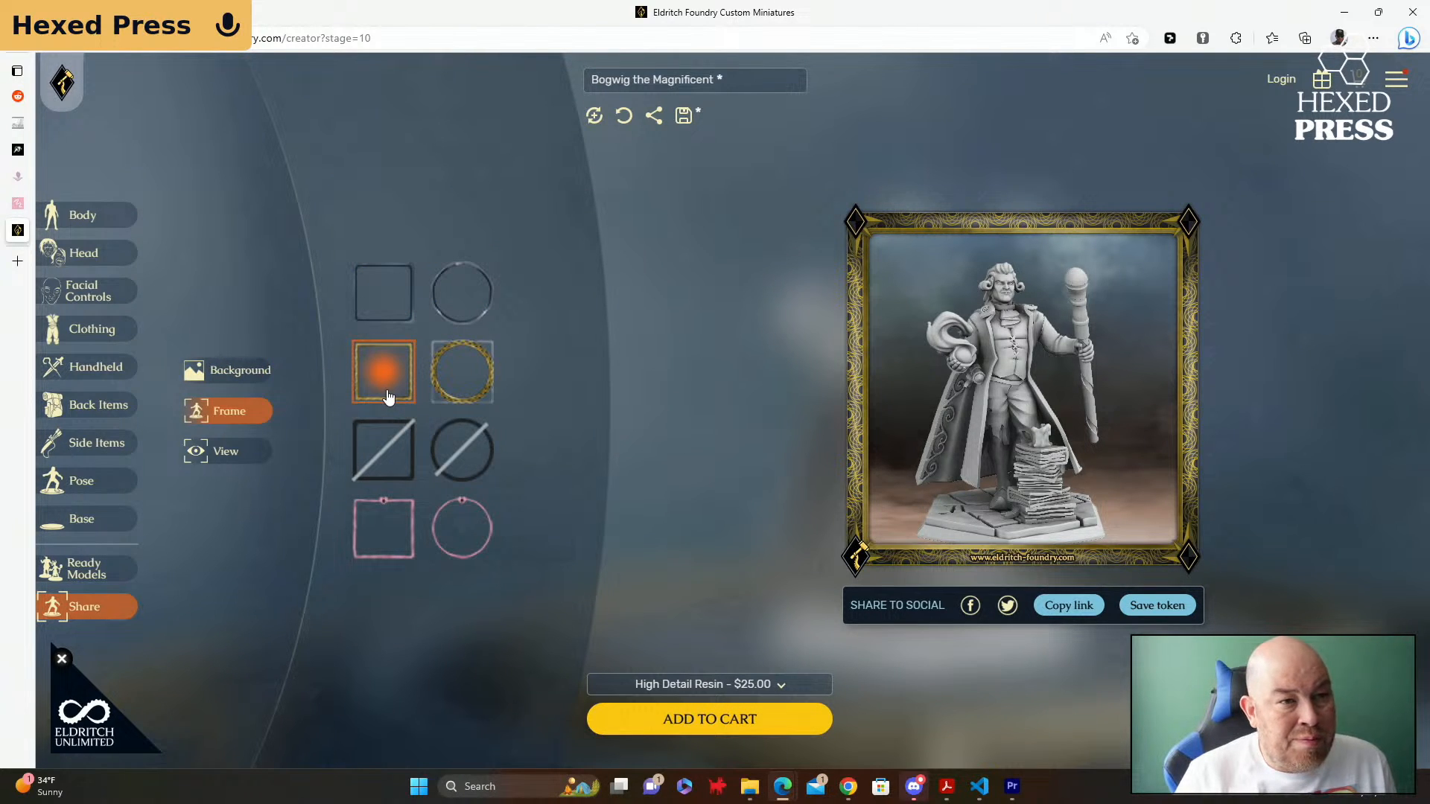
click(220, 454)
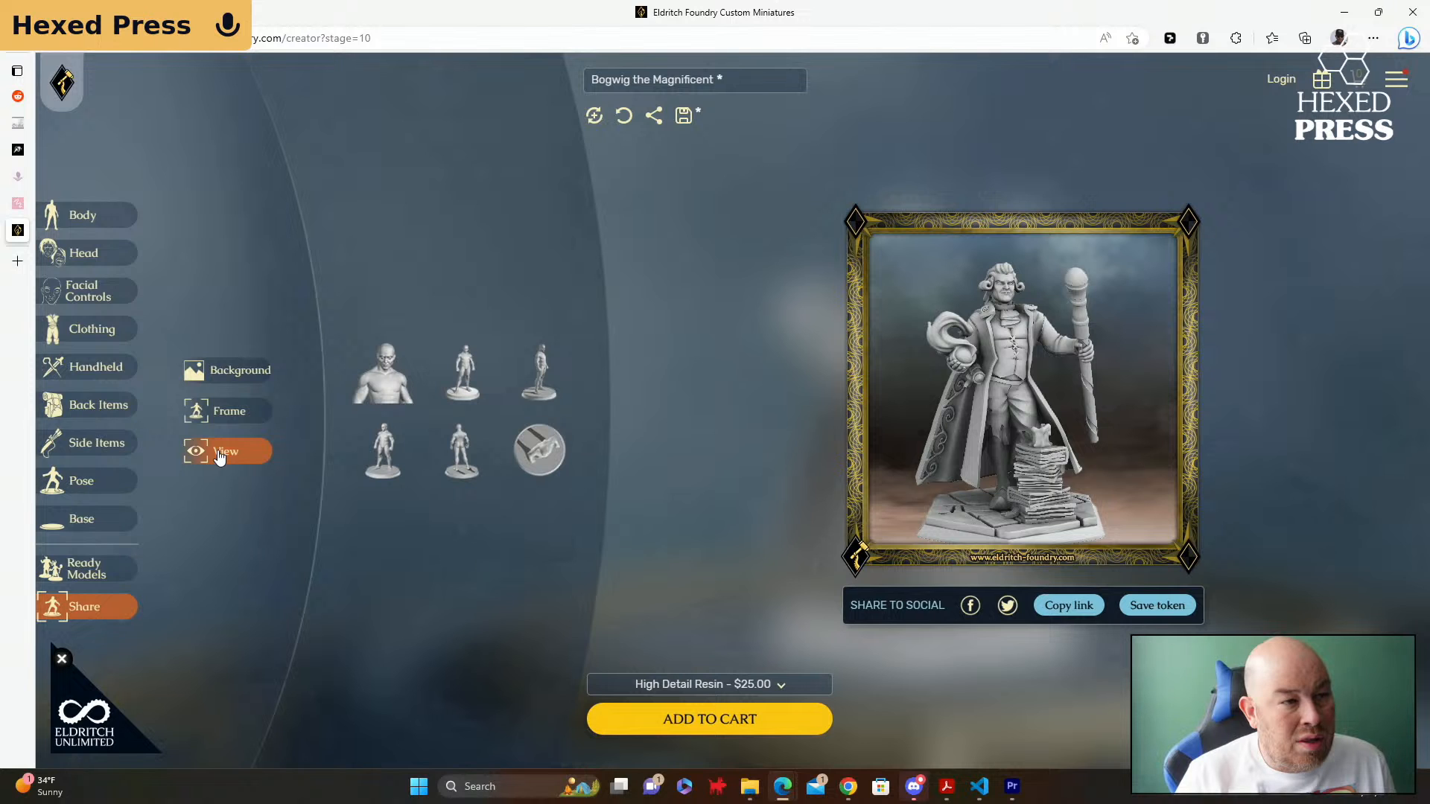
click(542, 454)
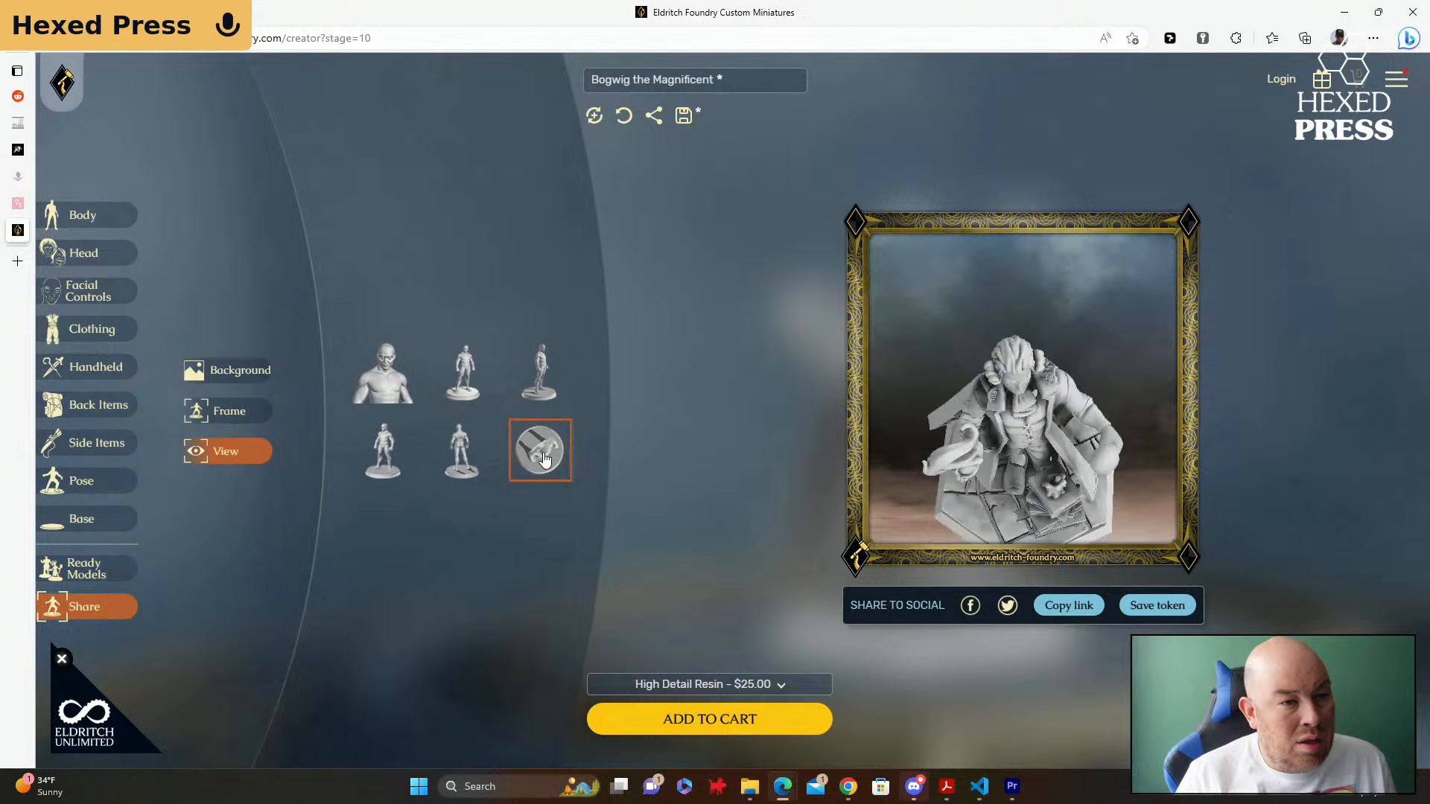
click(451, 463)
click(374, 464)
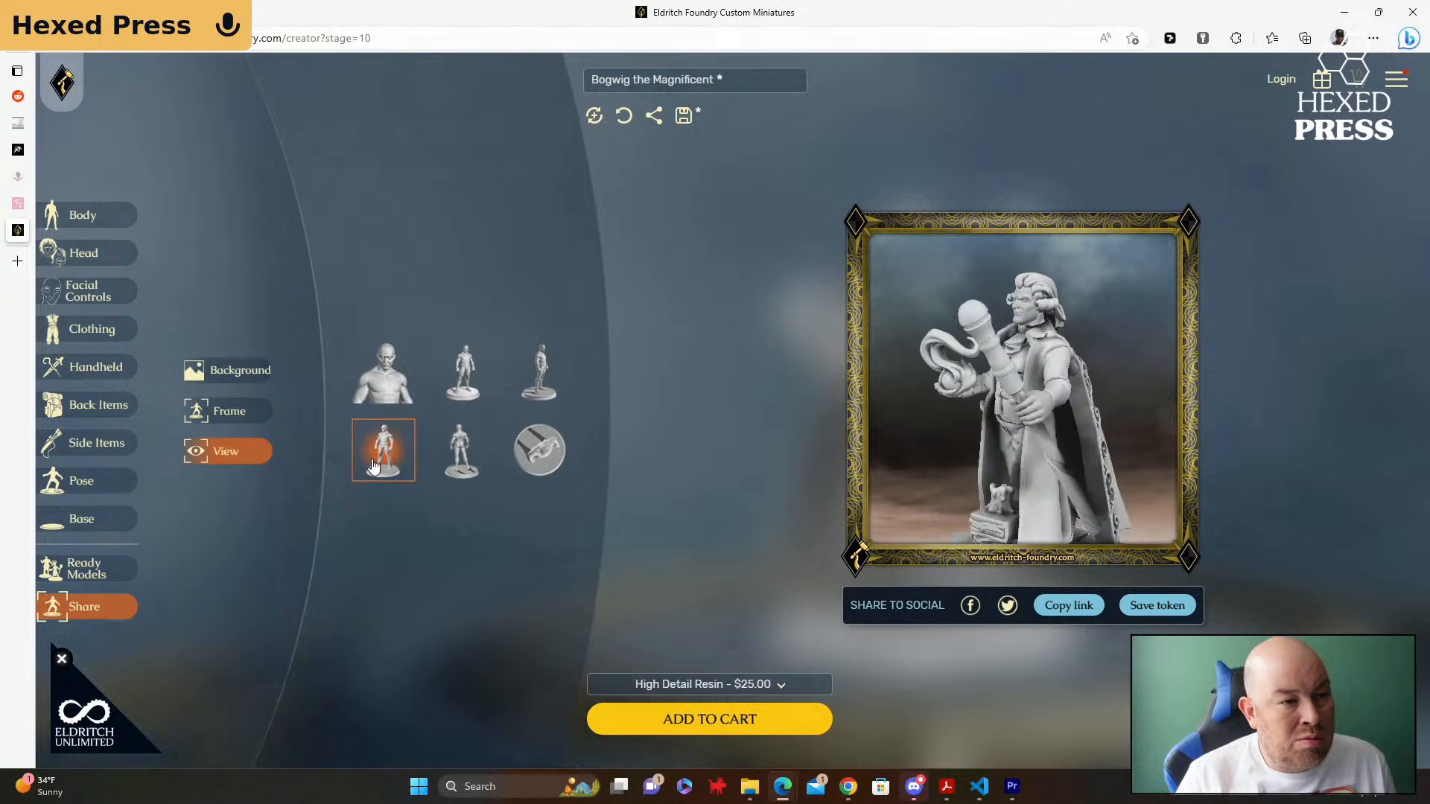
click(383, 377)
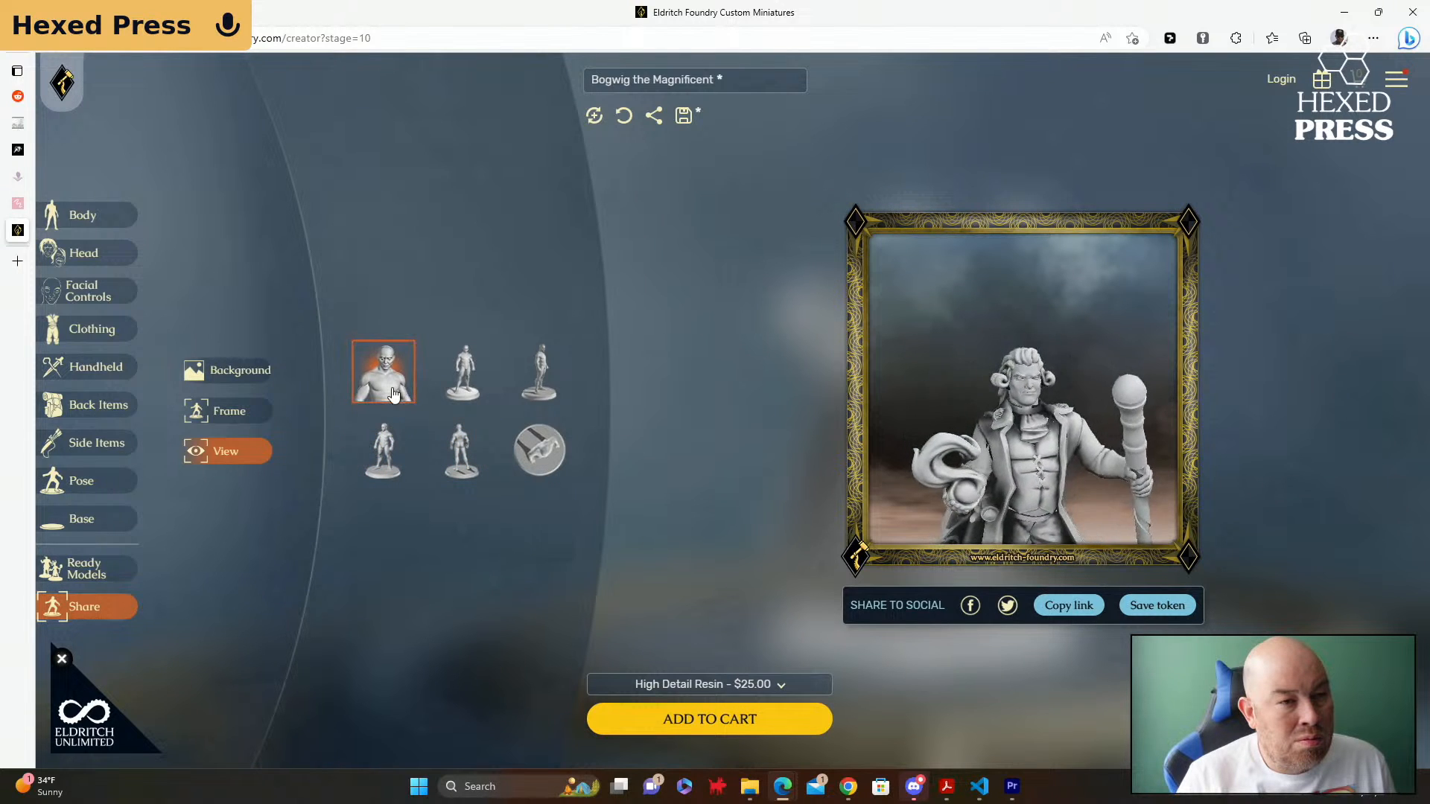
click(464, 372)
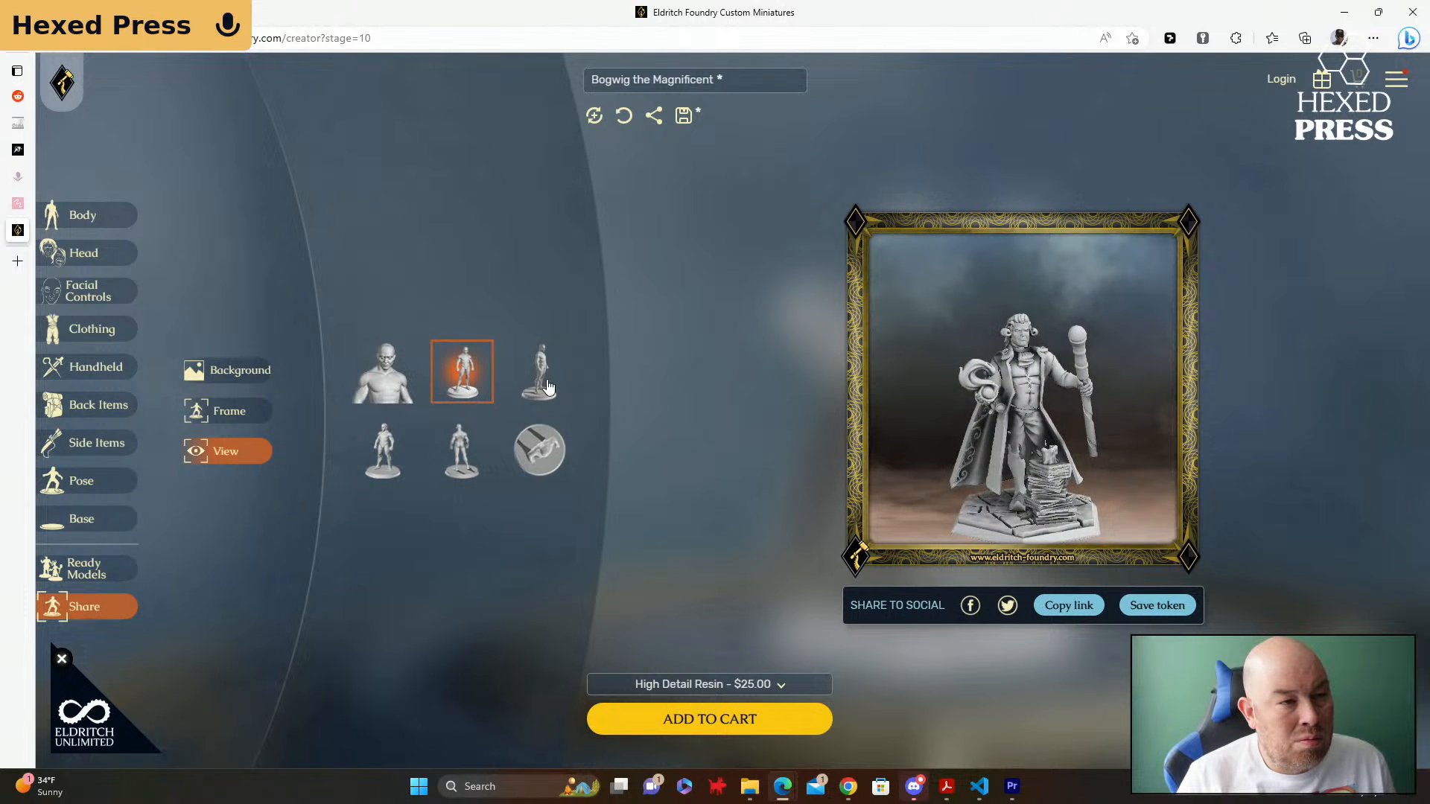
drag(1017, 399, 1025, 403)
scroll(1020, 397, up, 2)
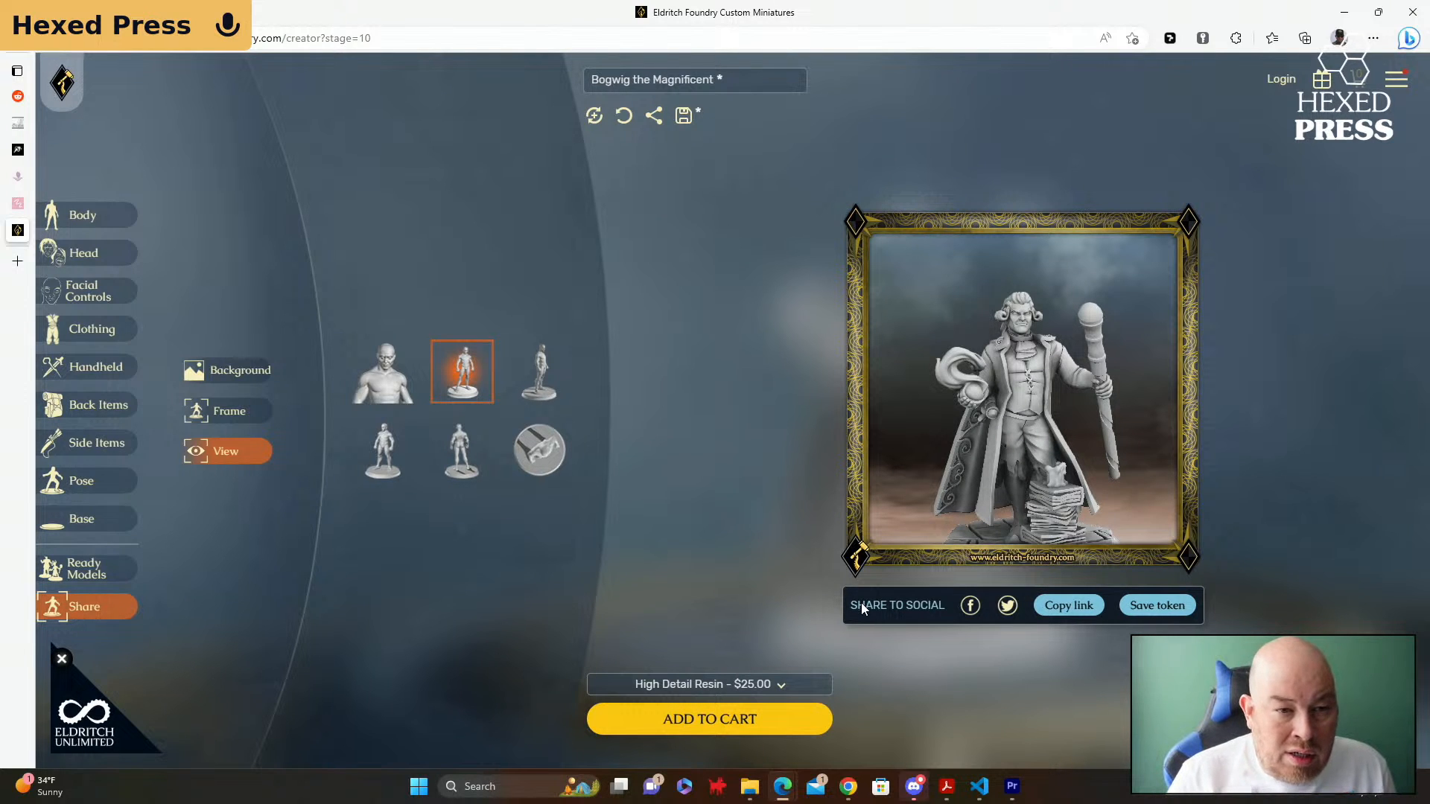
Step: Save the token image as Bogwig the Magnificent.png in Documents and copy the miniature's share link
click(1183, 610)
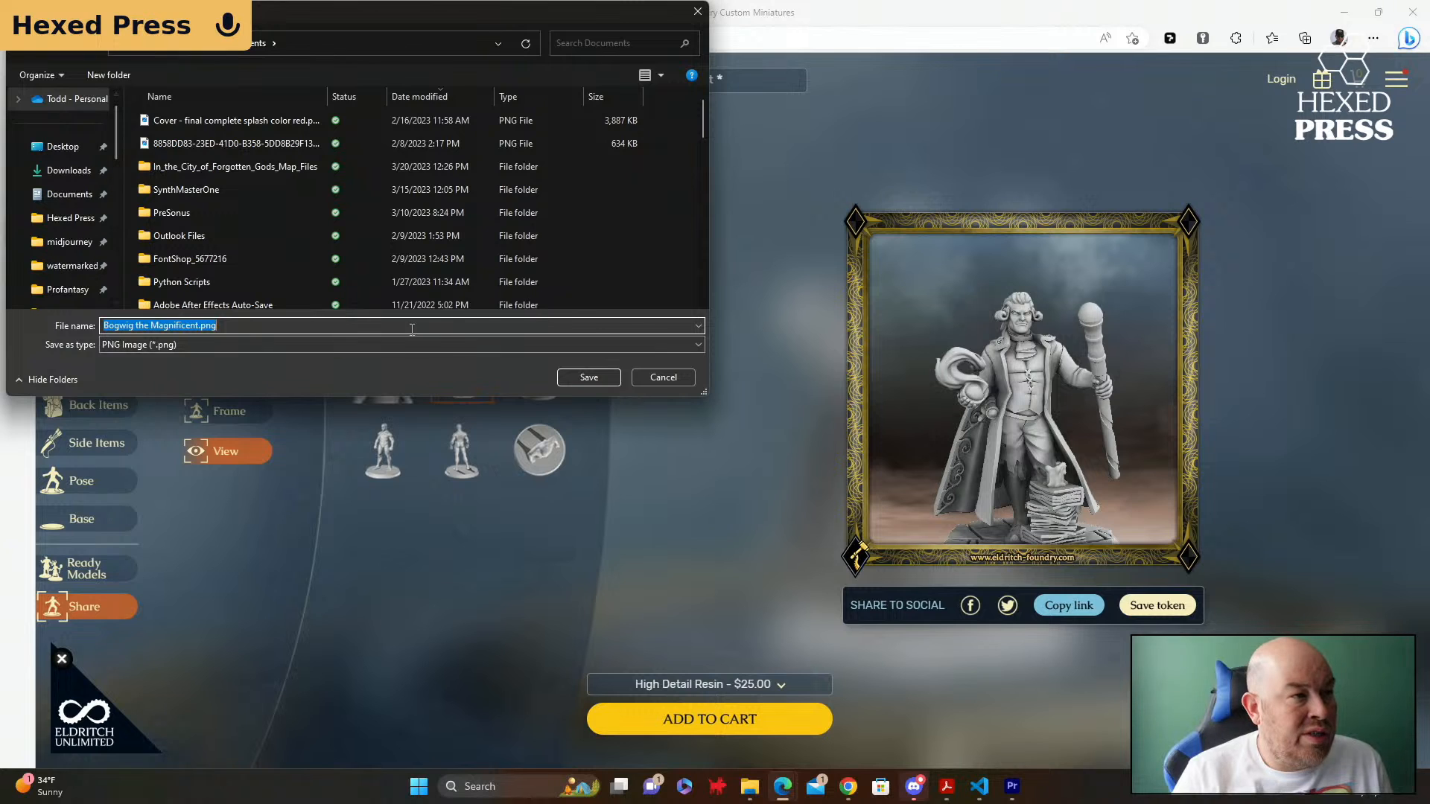
click(588, 378)
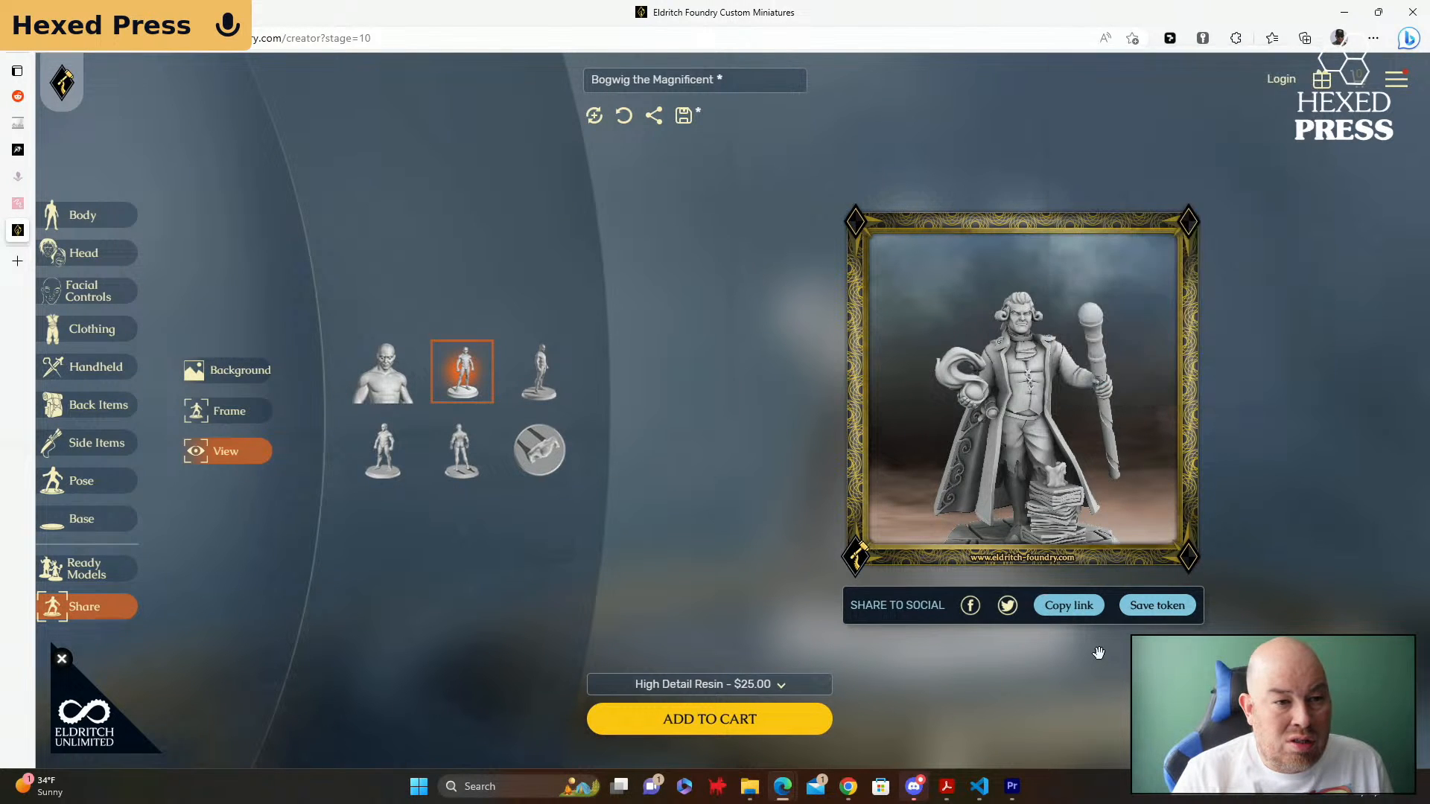
click(1069, 604)
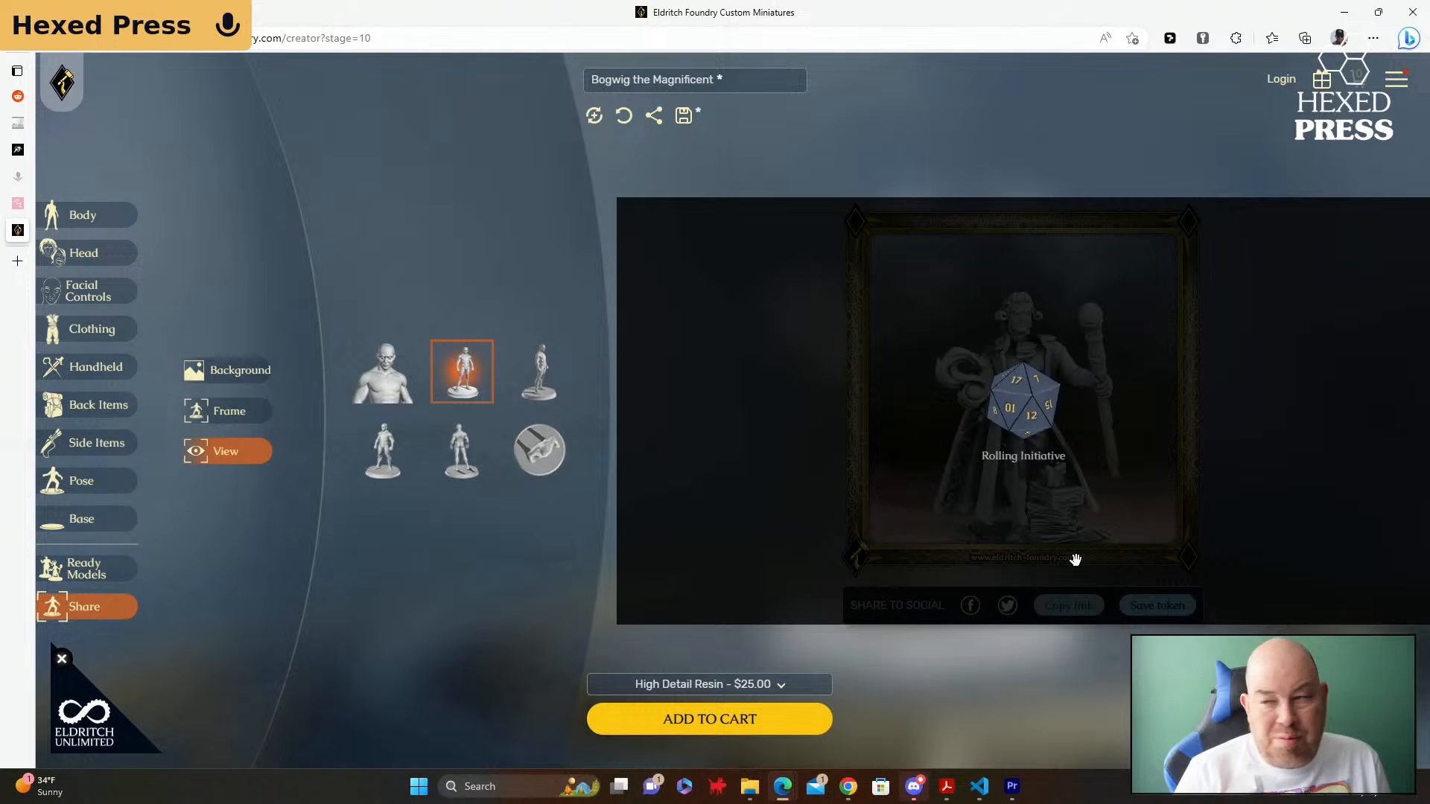